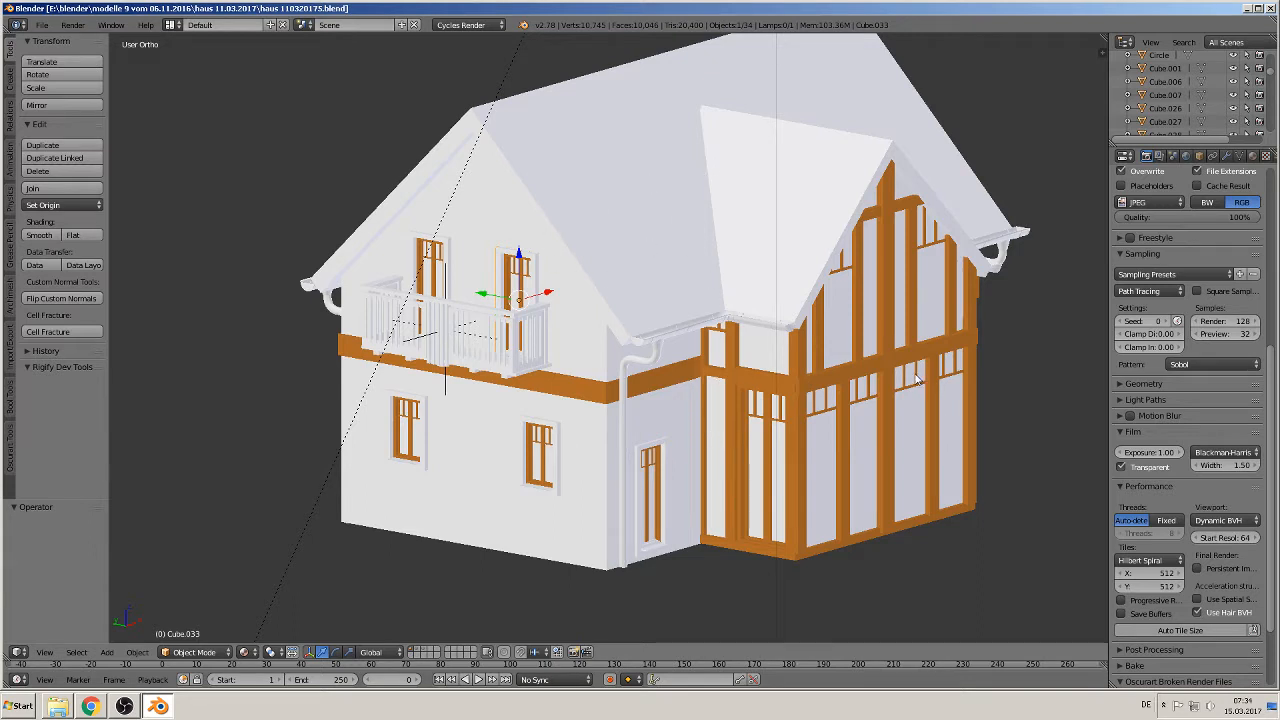
- Show the materials of the selected object Cube.033 and start the Screencast Keys display
{"action": "middle_click_drag", "start_coordinate": [905, 380], "coordinate": [696, 458], "text": "shift"}
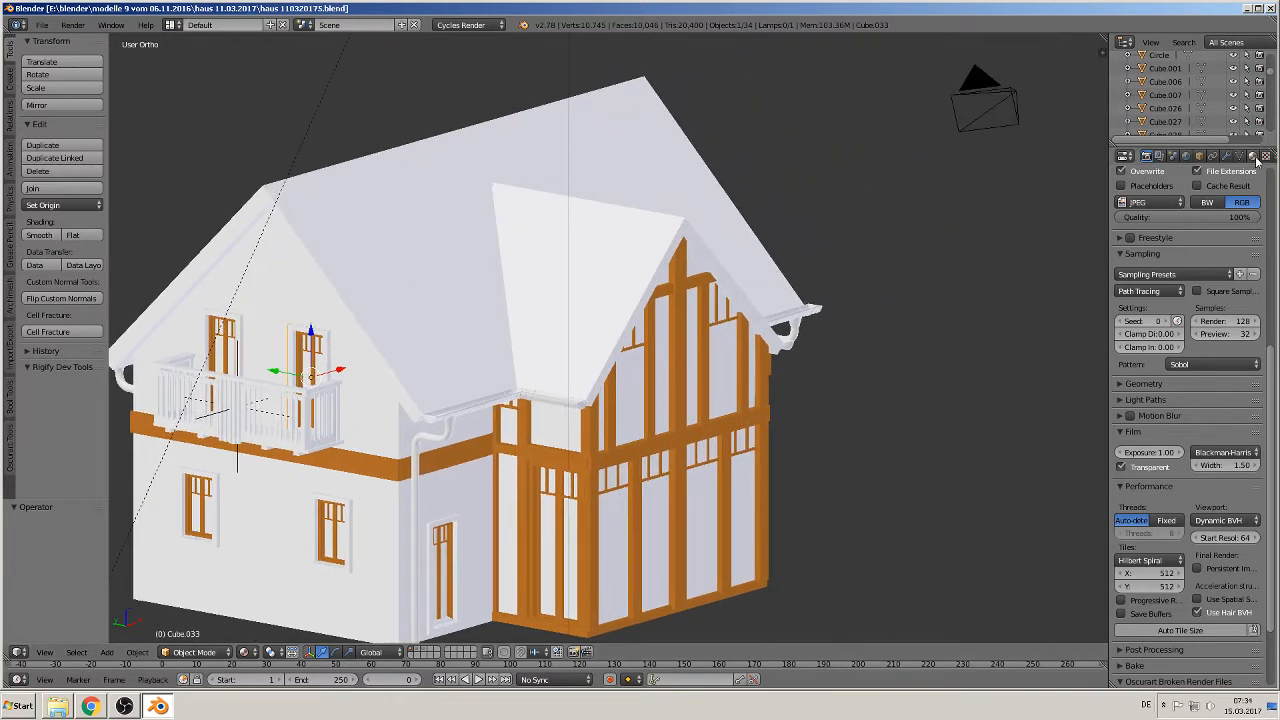
{"action": "left_click", "coordinate": [1253, 157]}
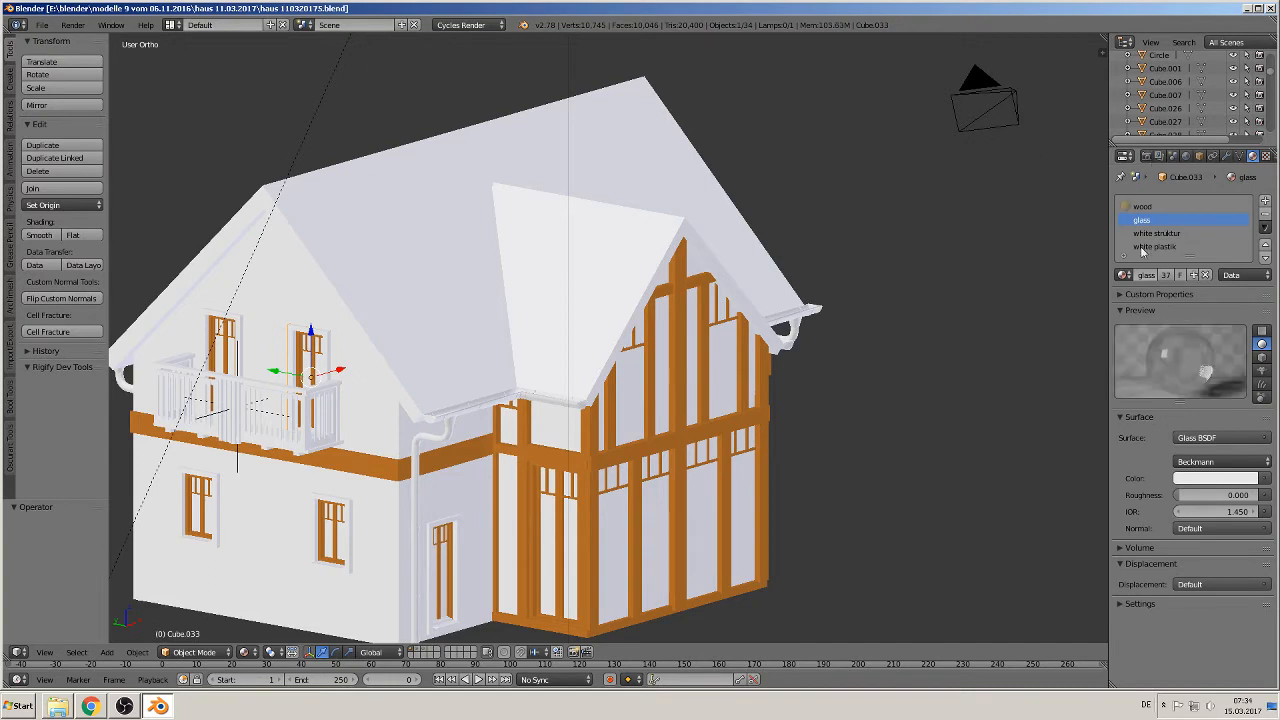
{"action": "key", "text": "n"}
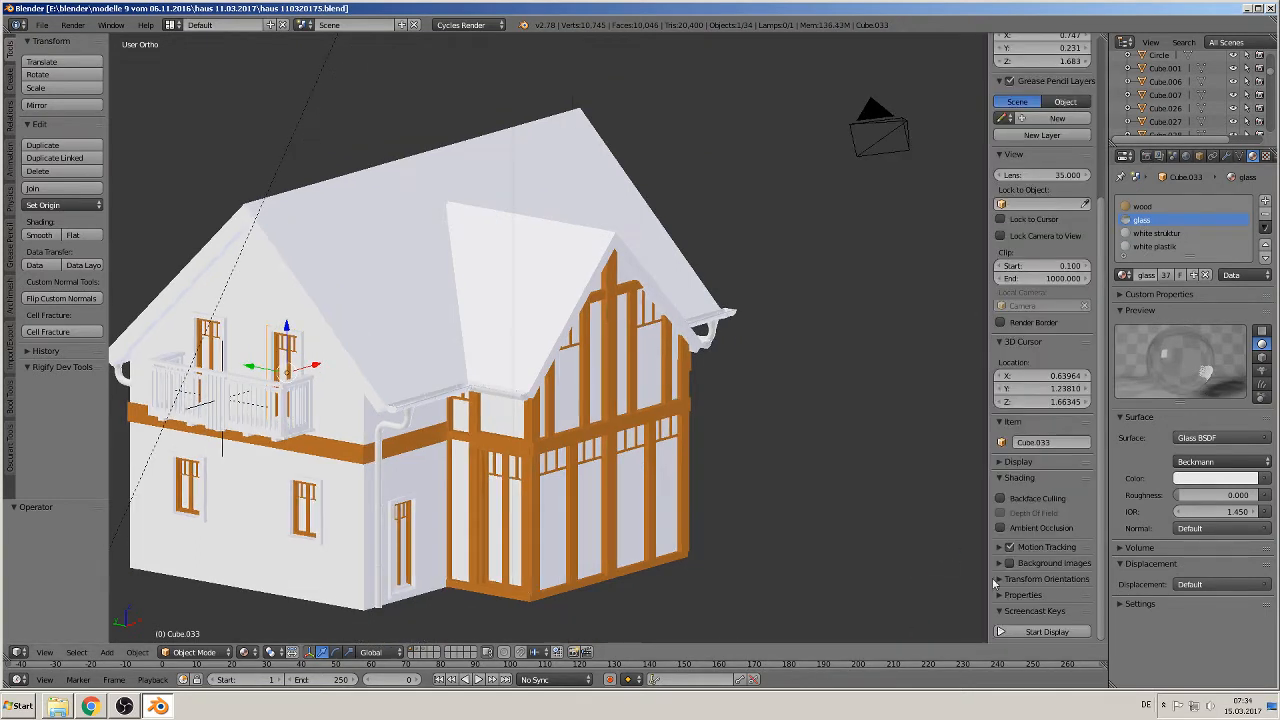
{"action": "left_click", "coordinate": [1041, 632]}
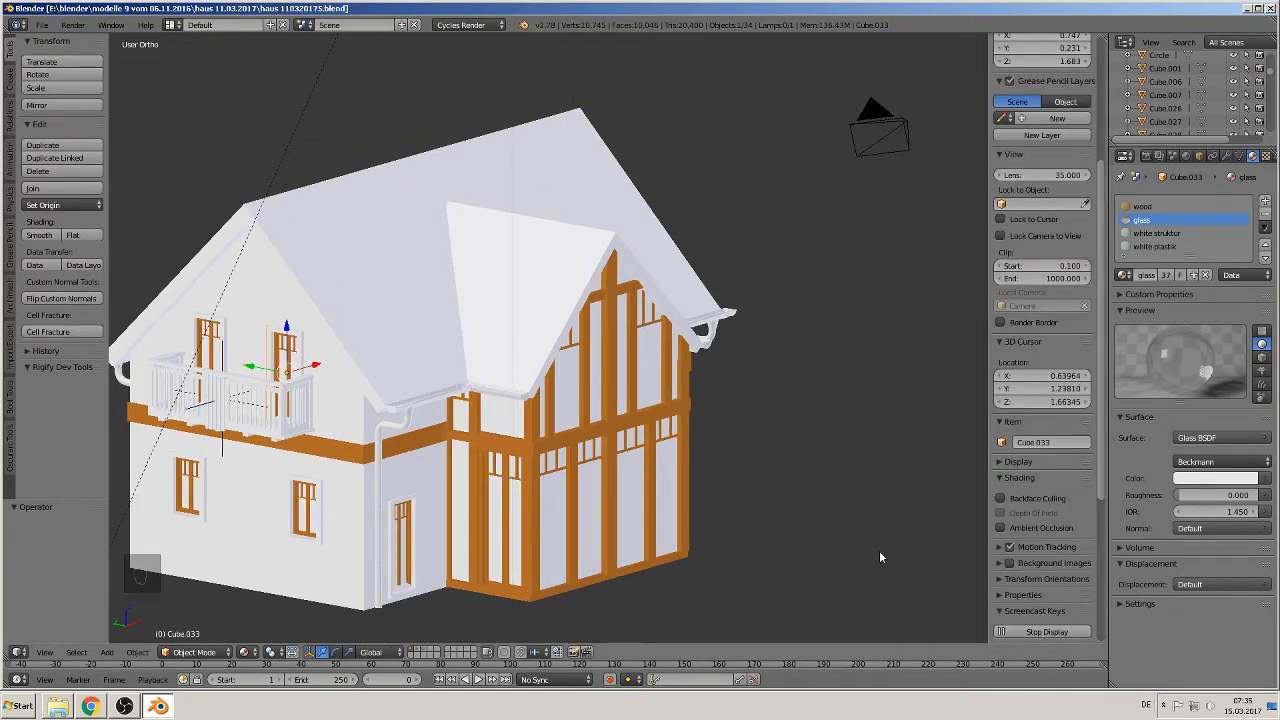
{"action": "key", "text": "n"}
{"action": "middle_click_drag", "start_coordinate": [716, 497], "coordinate": [838, 349], "text": "shift"}
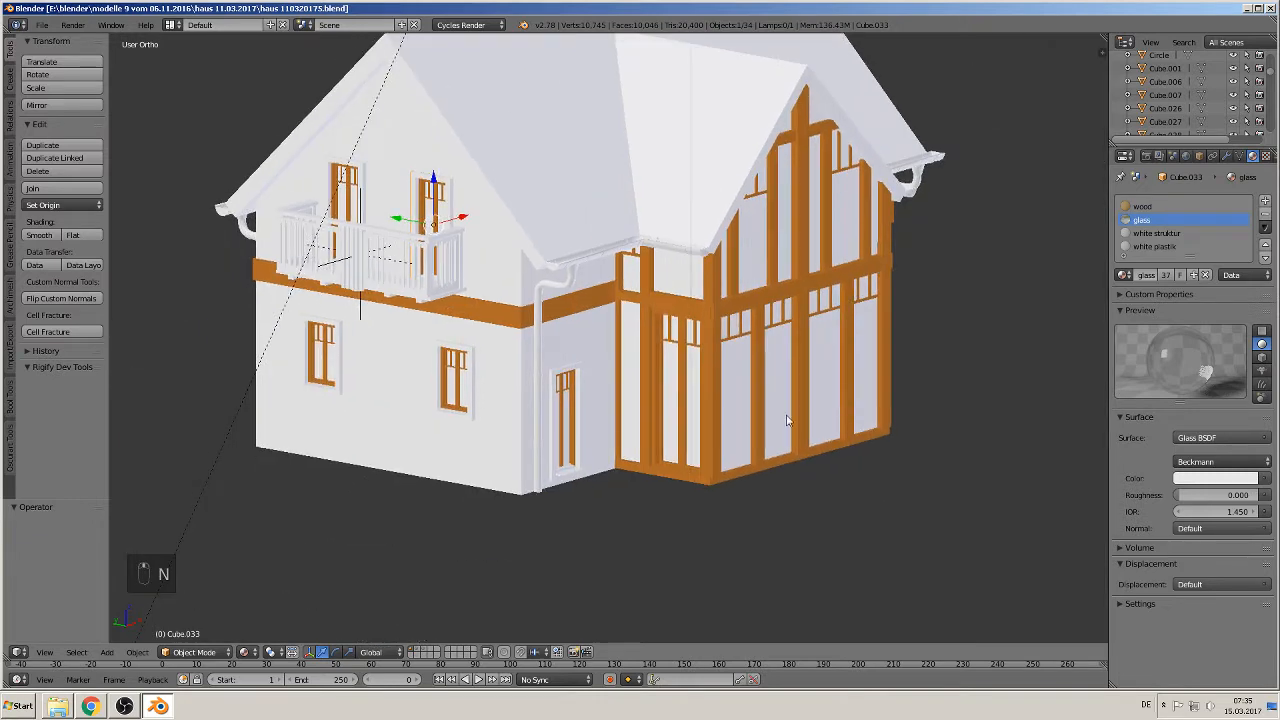
- Add a text object to the scene and rotate it 90° about the global X axis
{"action": "middle_click_drag", "start_coordinate": [506, 484], "coordinate": [420, 300]}
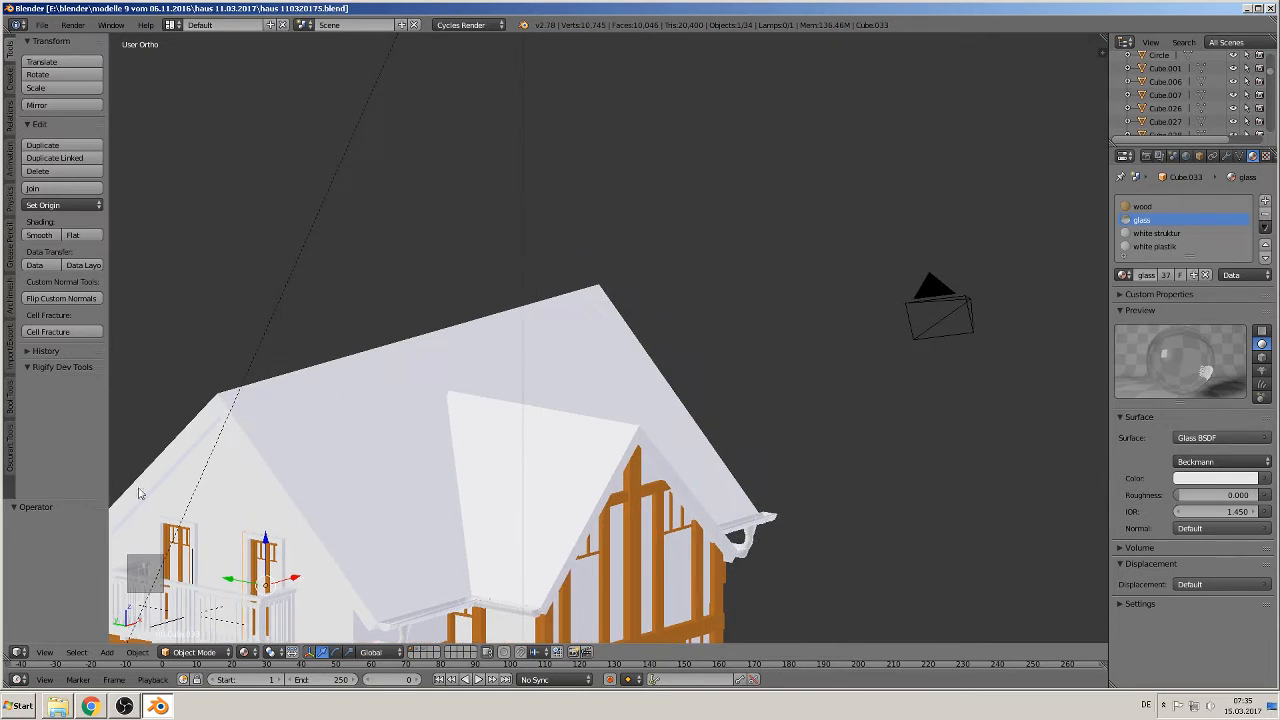
{"action": "left_click", "coordinate": [107, 653]}
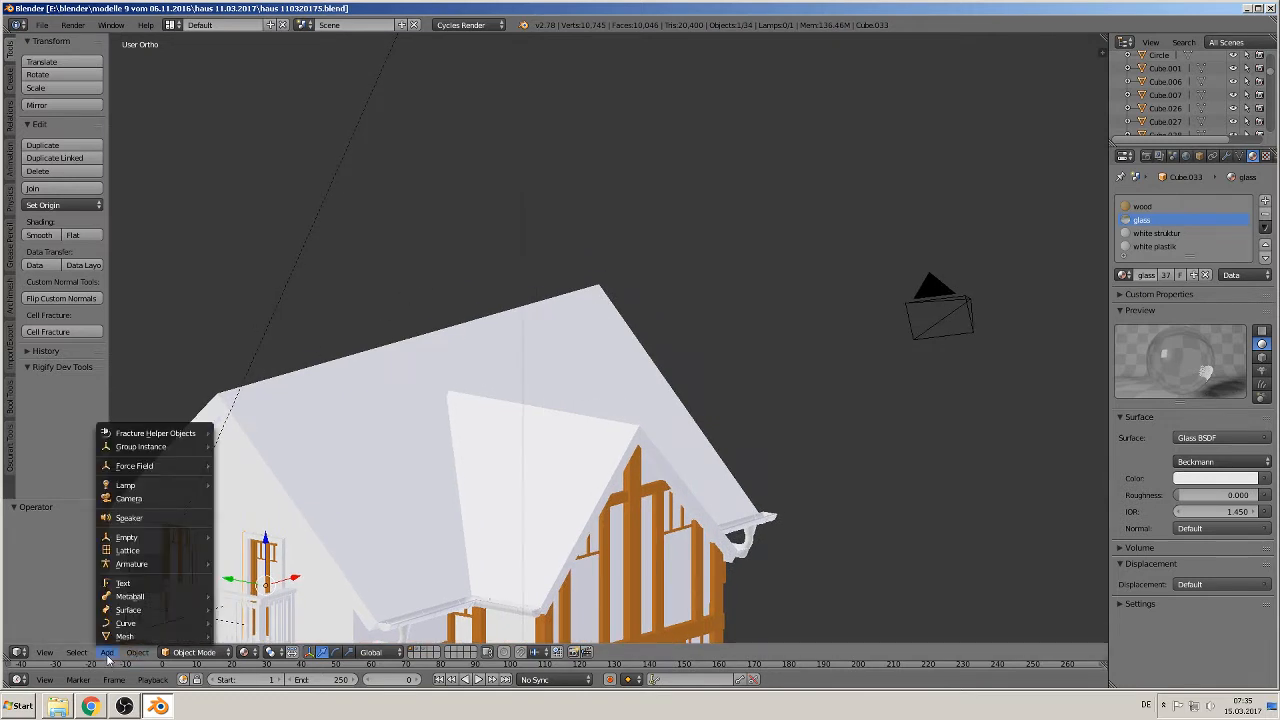
{"action": "left_click", "coordinate": [124, 583]}
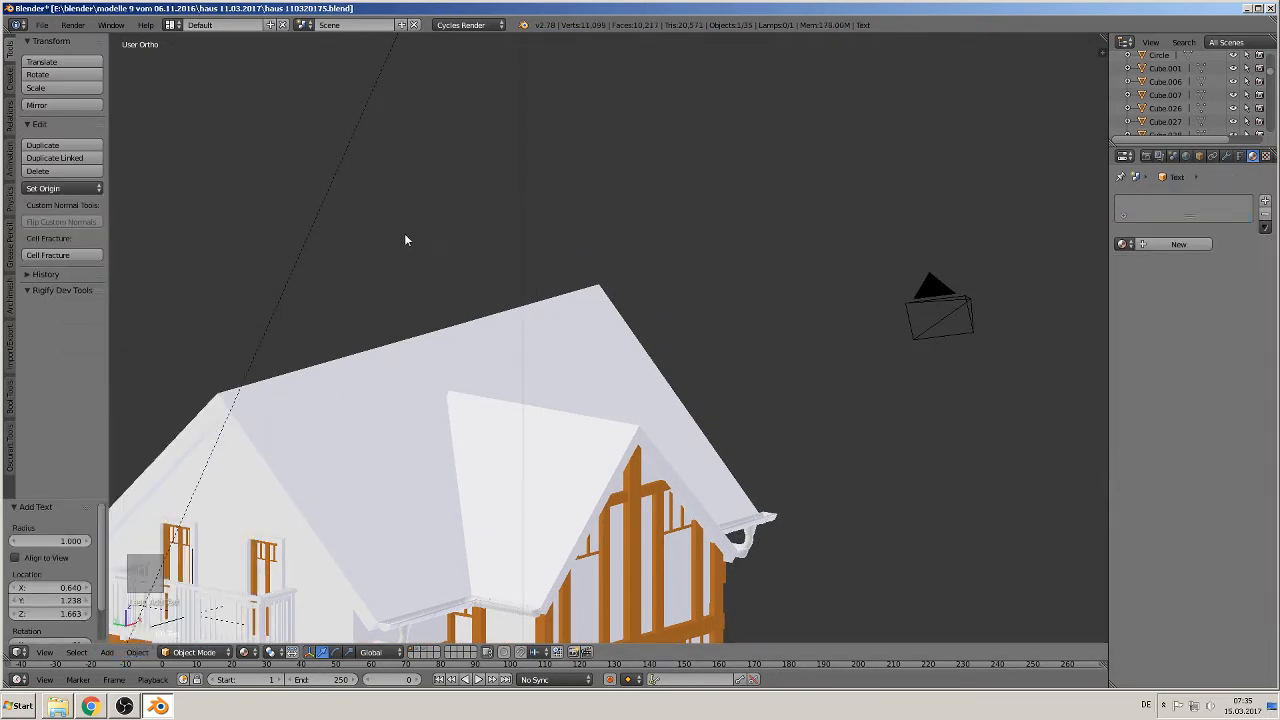
{"action": "scroll", "coordinate": [543, 406], "scroll_direction": "down", "scroll_amount": 5}
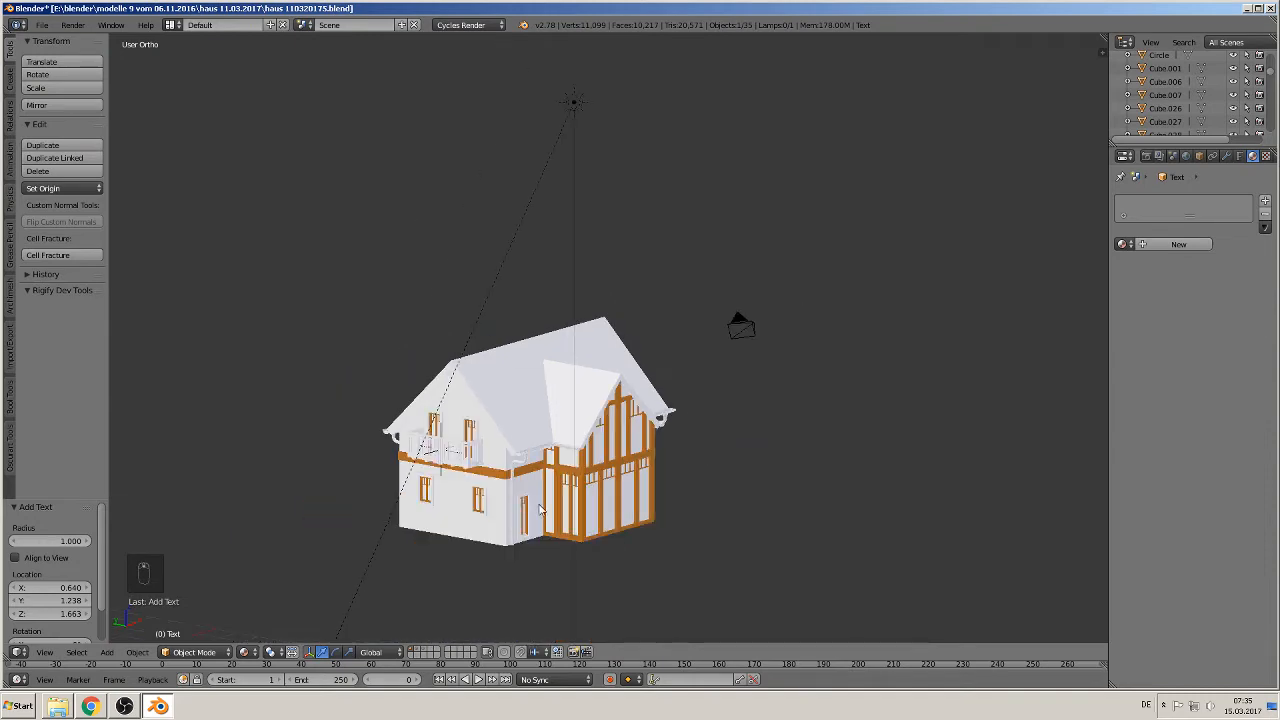
{"action": "type", "text": "rx90"}
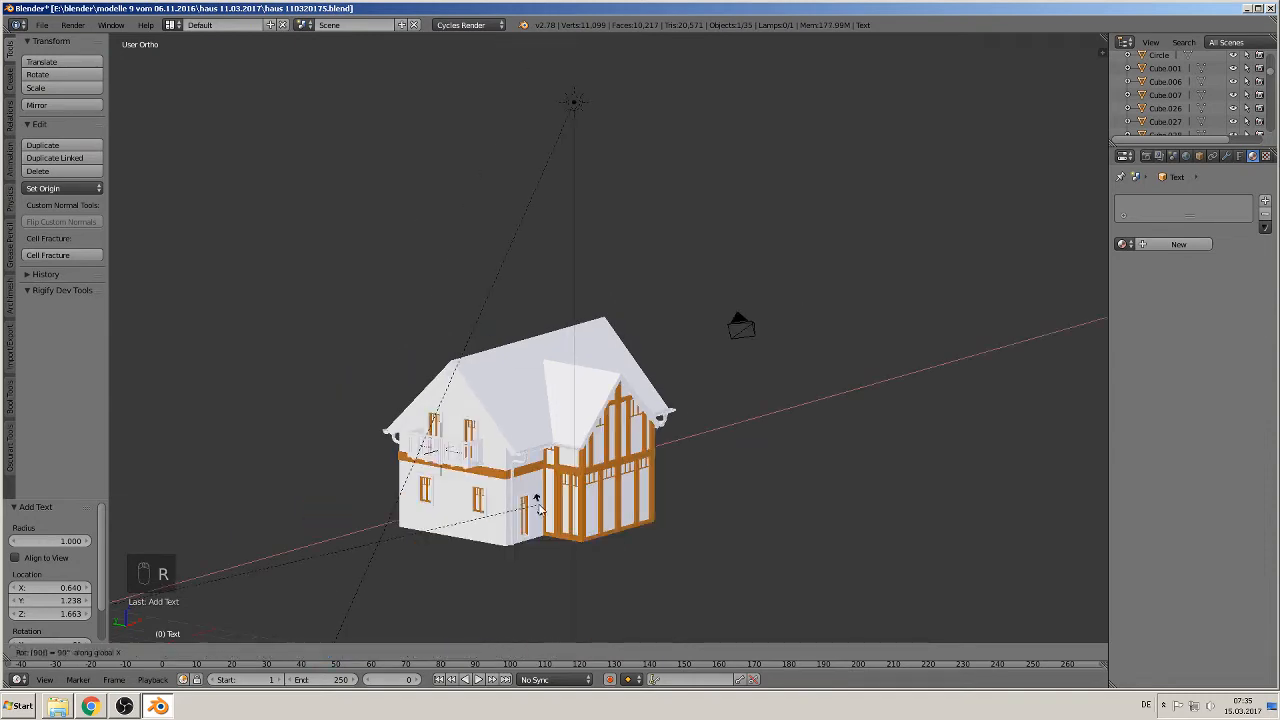
{"action": "left_click", "coordinate": [537, 505]}
{"action": "scroll", "coordinate": [448, 486], "scroll_direction": "down", "scroll_amount": 3}
{"action": "scroll", "coordinate": [546, 406], "scroll_direction": "up", "scroll_amount": 4}
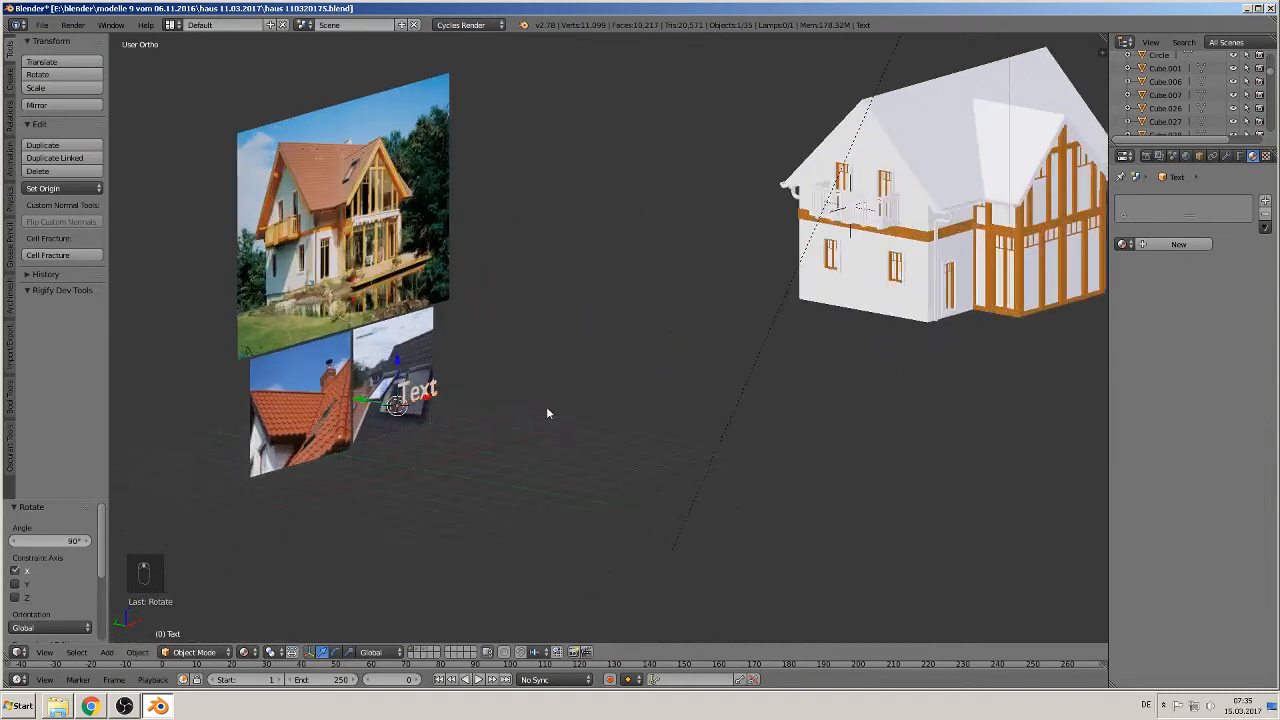
- Replace the default content of the text object with "Textures.com" and return to Object Mode
{"action": "scroll", "coordinate": [547, 412], "scroll_direction": "up", "scroll_amount": 1}
{"action": "key", "text": "Tab"}
{"action": "key", "text": "BackSpace"}
{"action": "key", "text": "BackSpace"}
{"action": "key", "text": "BackSpace"}
{"action": "key", "text": "BackSpace"}
{"action": "key", "text": "BackSpace"}
{"action": "key", "text": "BackSpace"}
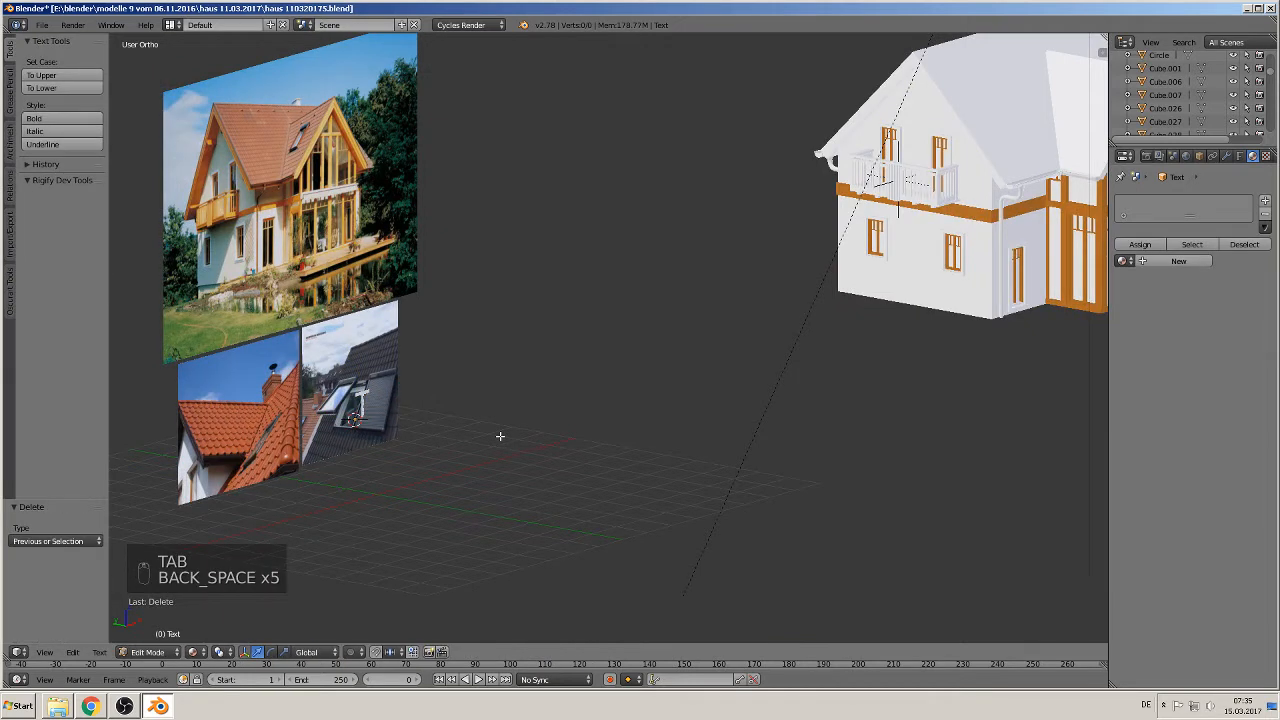
{"action": "type", "text": "Textur"}
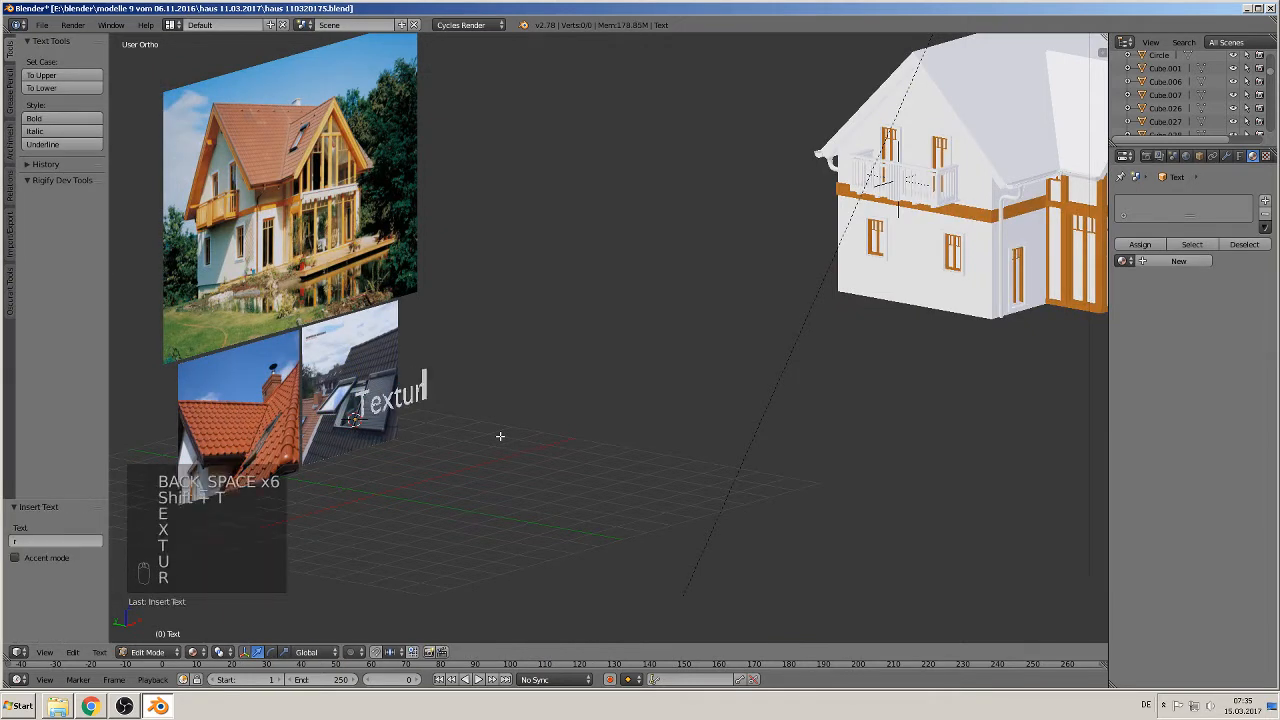
{"action": "type", "text": "es.com"}
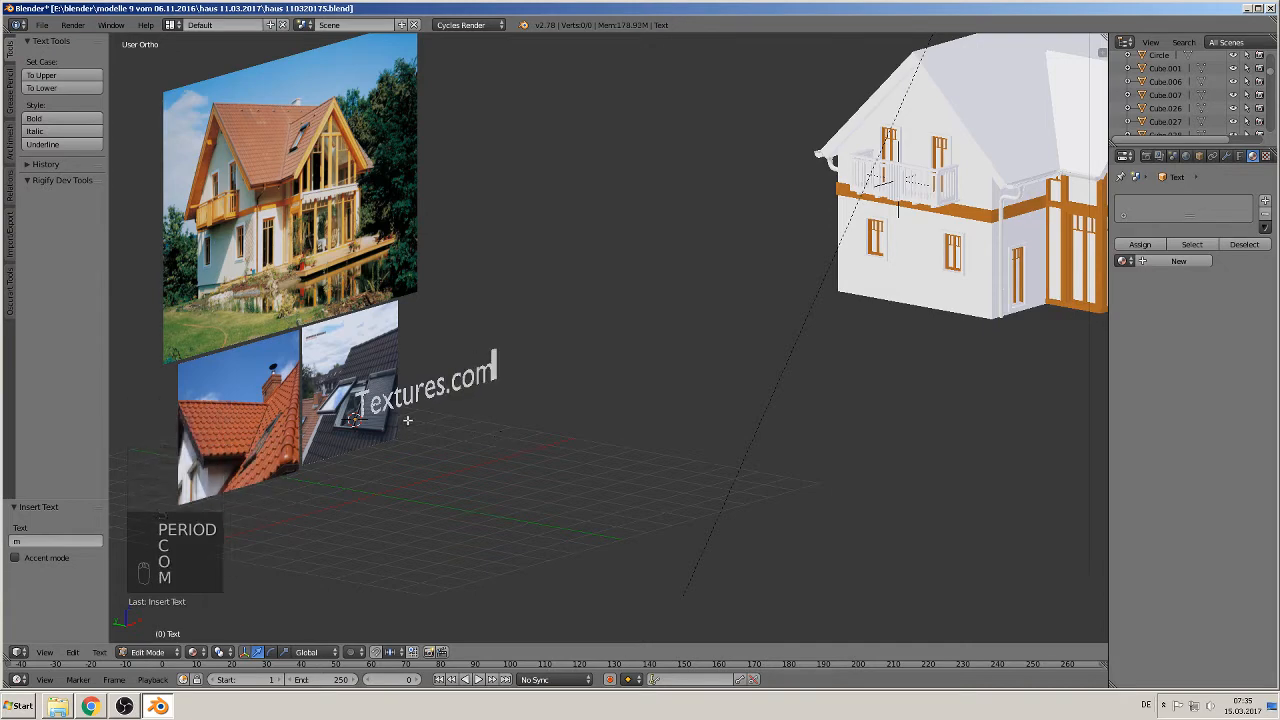
{"action": "middle_click_drag", "start_coordinate": [422, 407], "coordinate": [310, 392]}
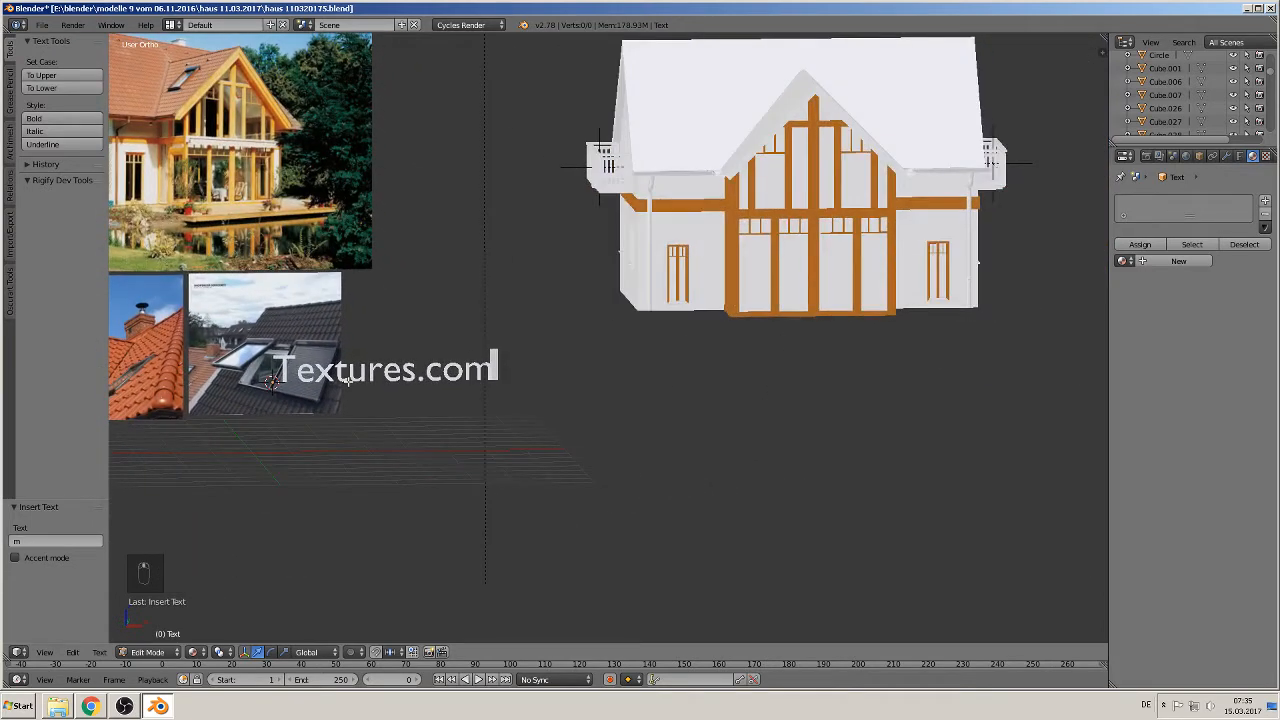
{"action": "key", "text": "Tab"}
- Select the timber frame of the glazed front gable and examine its wood material
{"action": "middle_click_drag", "start_coordinate": [834, 317], "coordinate": [624, 460], "text": "shift"}
{"action": "scroll", "coordinate": [548, 480], "scroll_direction": "up", "scroll_amount": 1}
{"action": "scroll", "coordinate": [624, 460], "scroll_direction": "up", "scroll_amount": 4}
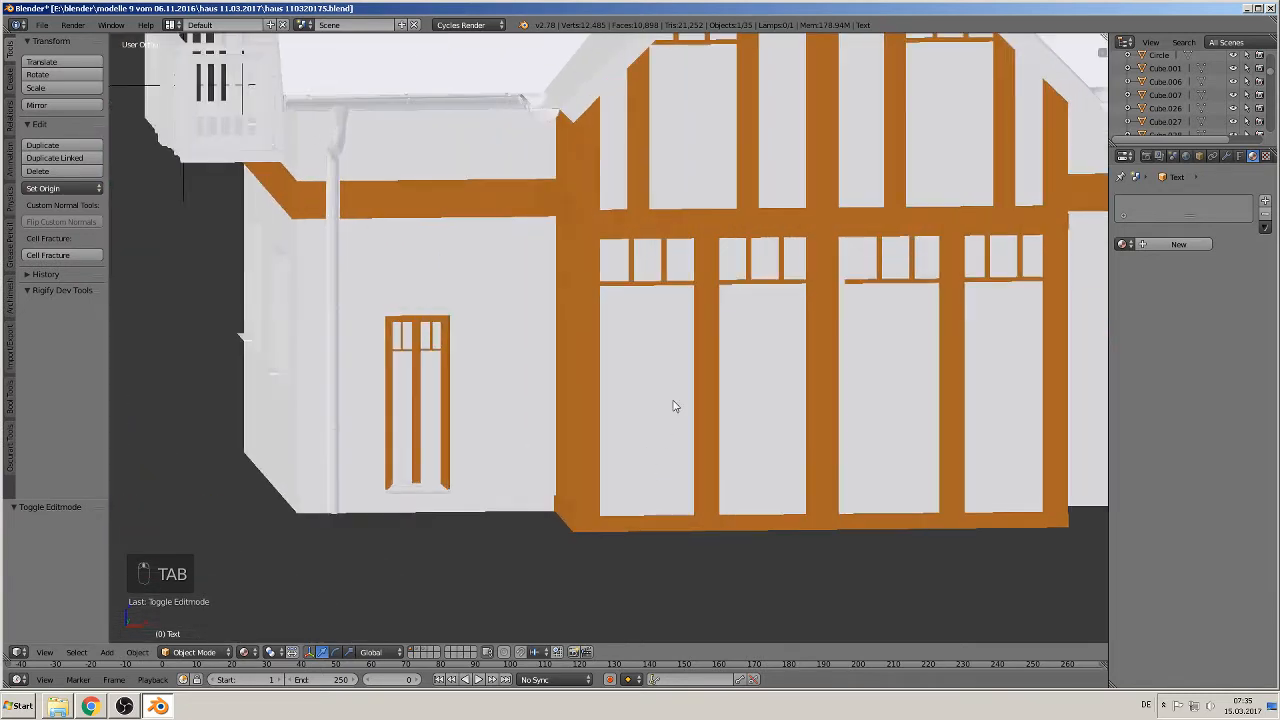
{"action": "right_click", "coordinate": [624, 290]}
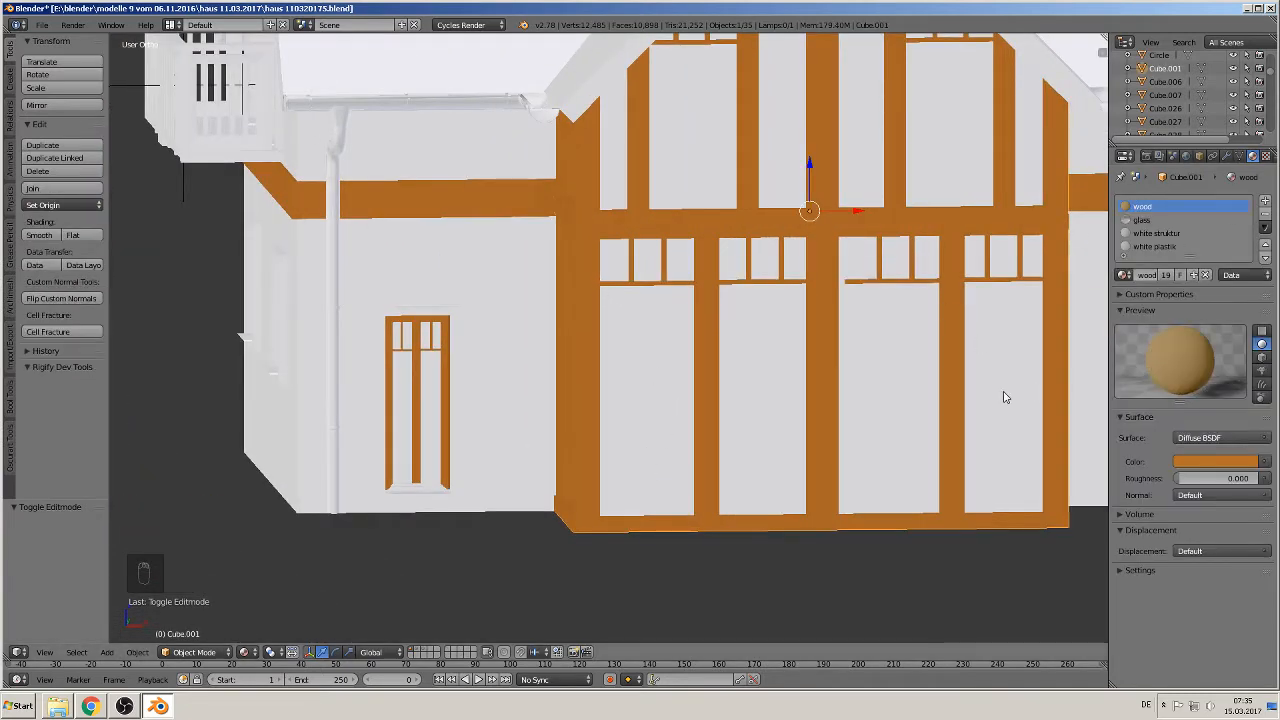
{"action": "scroll", "coordinate": [878, 457], "scroll_direction": "down", "scroll_amount": 4}
{"action": "middle_click_drag", "start_coordinate": [595, 340], "coordinate": [456, 462], "text": "shift"}
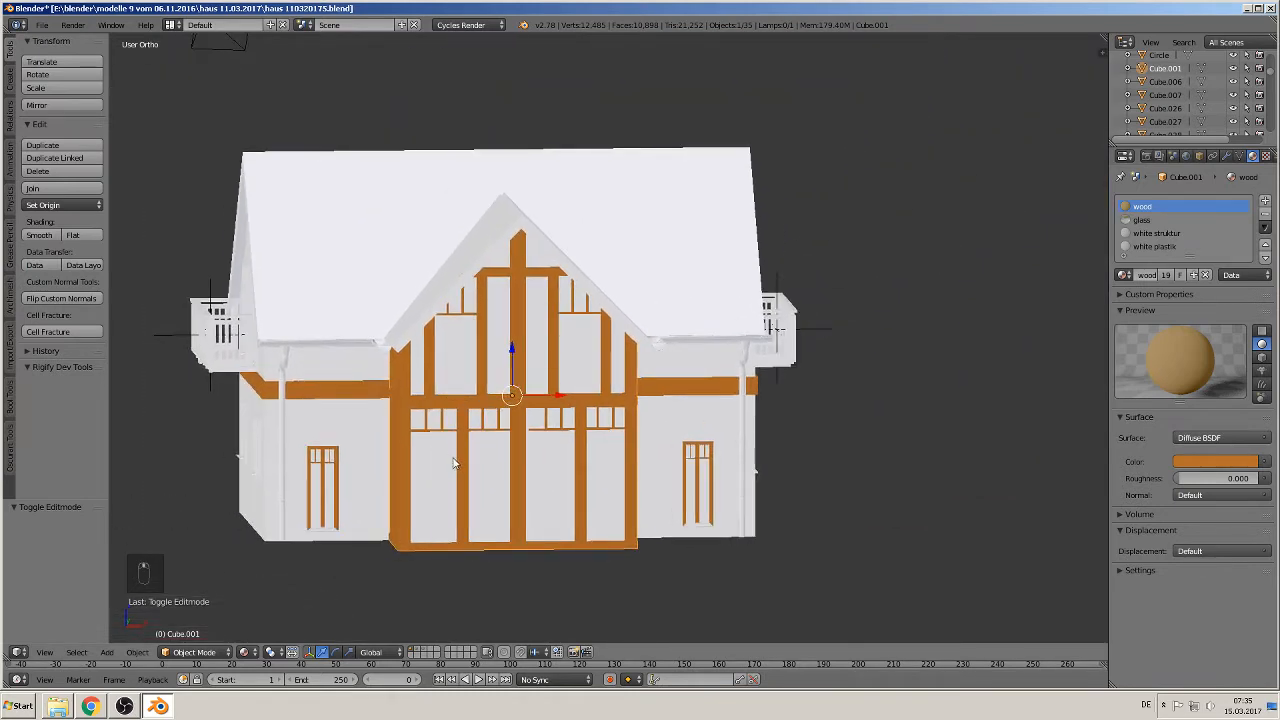
{"action": "scroll", "coordinate": [434, 454], "scroll_direction": "up", "scroll_amount": 1}
{"action": "scroll", "coordinate": [434, 454], "scroll_direction": "down", "scroll_amount": 3}
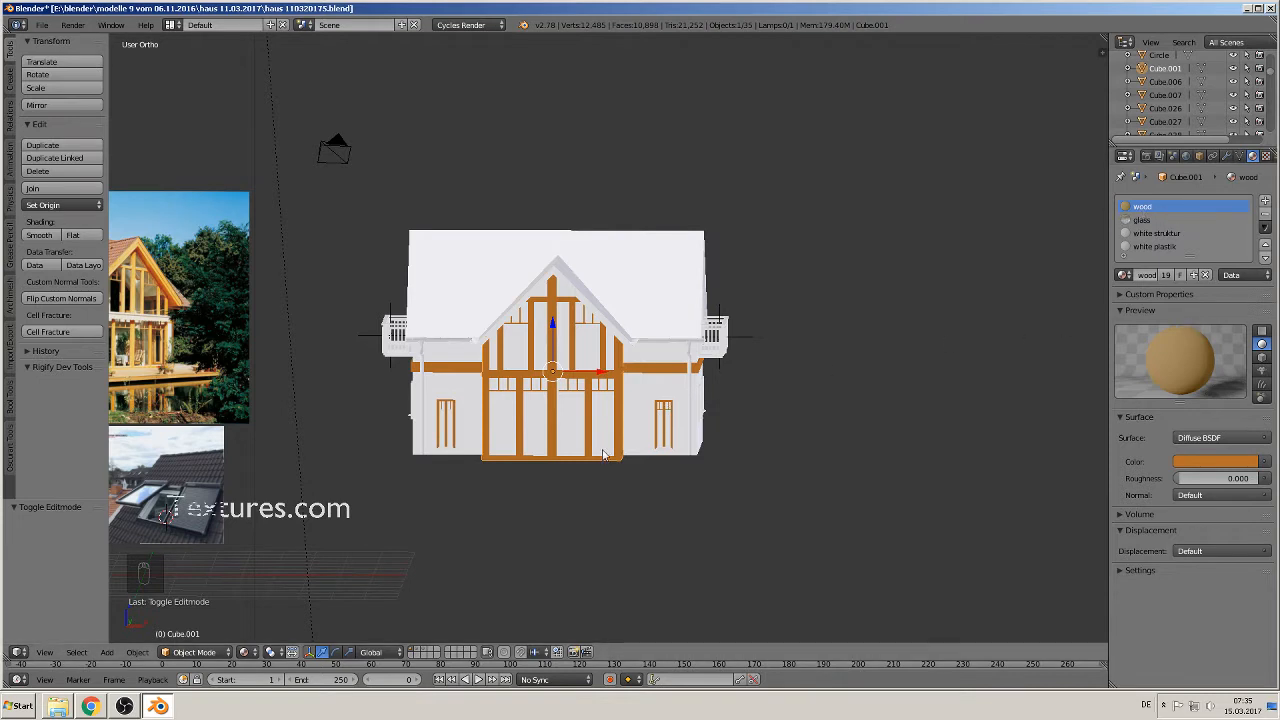
- Delete the reference photo of the house and the reference image of the red tiled roof
{"action": "middle_click_drag", "start_coordinate": [532, 457], "coordinate": [883, 382], "text": "shift"}
{"action": "scroll", "coordinate": [883, 382], "scroll_direction": "down", "scroll_amount": 2}
{"action": "right_click", "coordinate": [460, 278]}
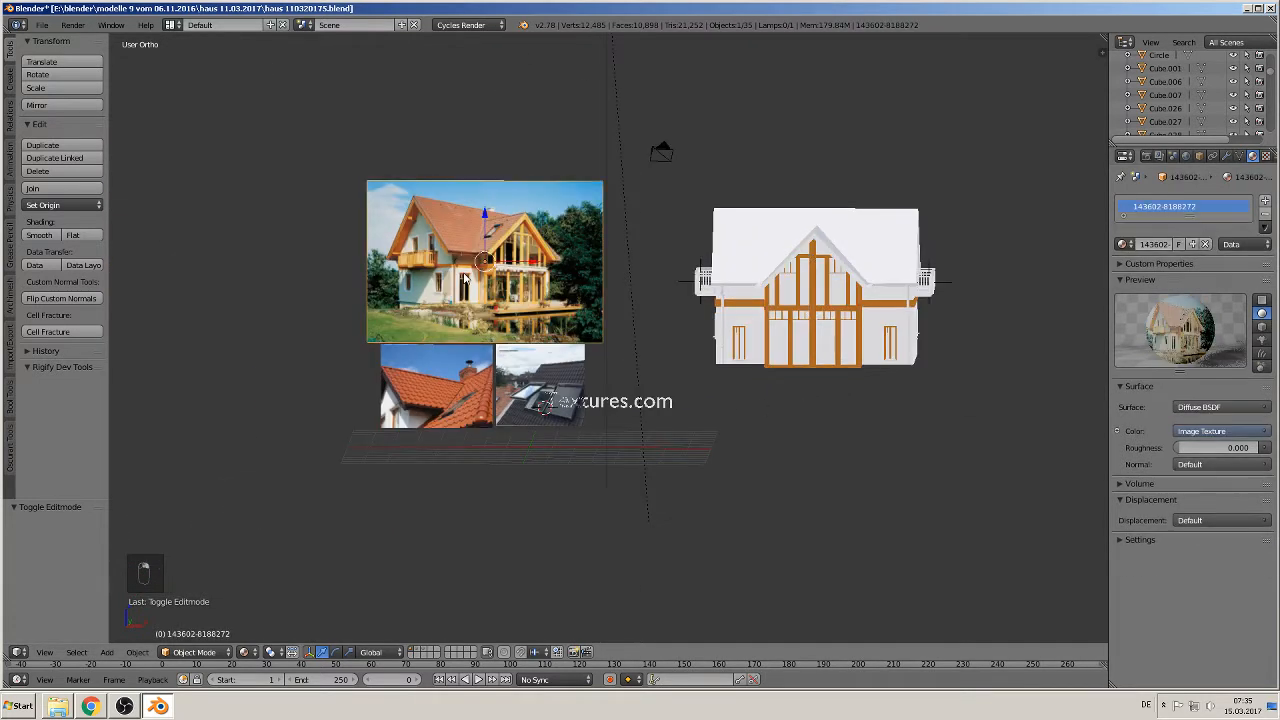
{"action": "key", "text": "x"}
{"action": "left_click", "coordinate": [460, 282]}
{"action": "right_click", "coordinate": [492, 397]}
{"action": "key", "text": "x"}
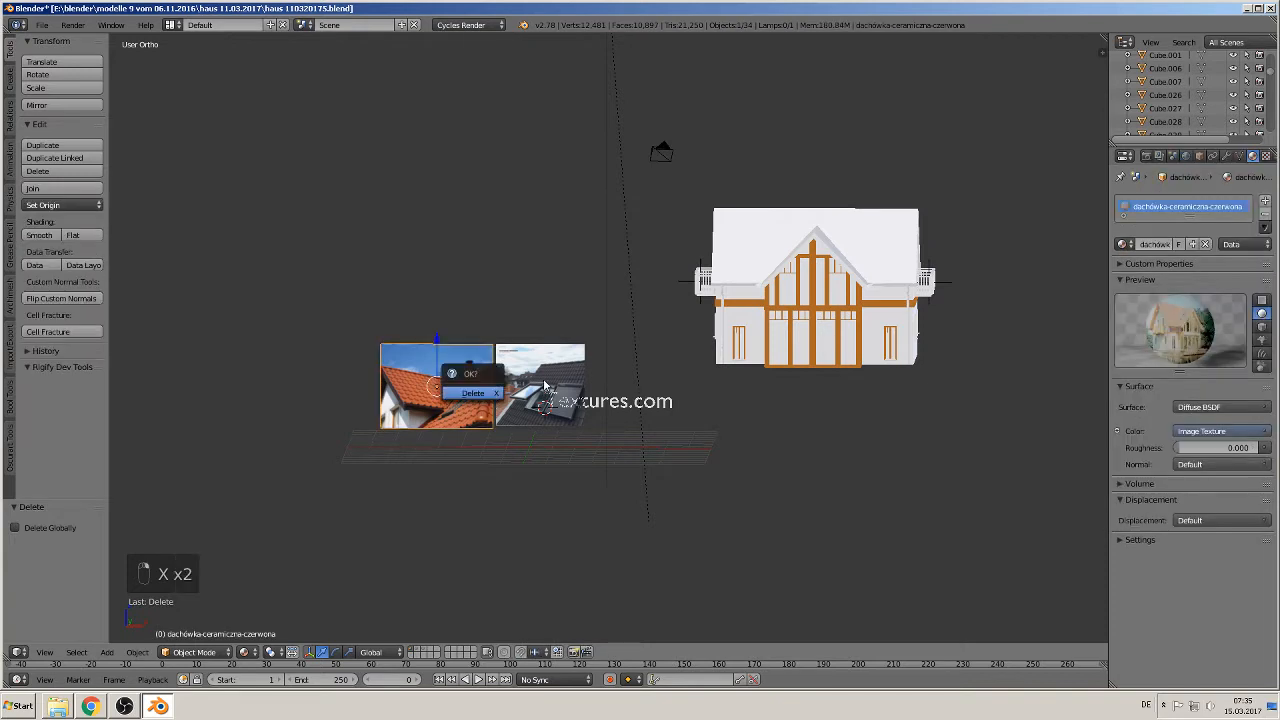
{"action": "key", "text": "x"}
{"action": "left_click", "coordinate": [440, 385]}
- Delete the reference image of the roof window and the "Textures.com" text object
{"action": "right_click", "coordinate": [575, 380]}
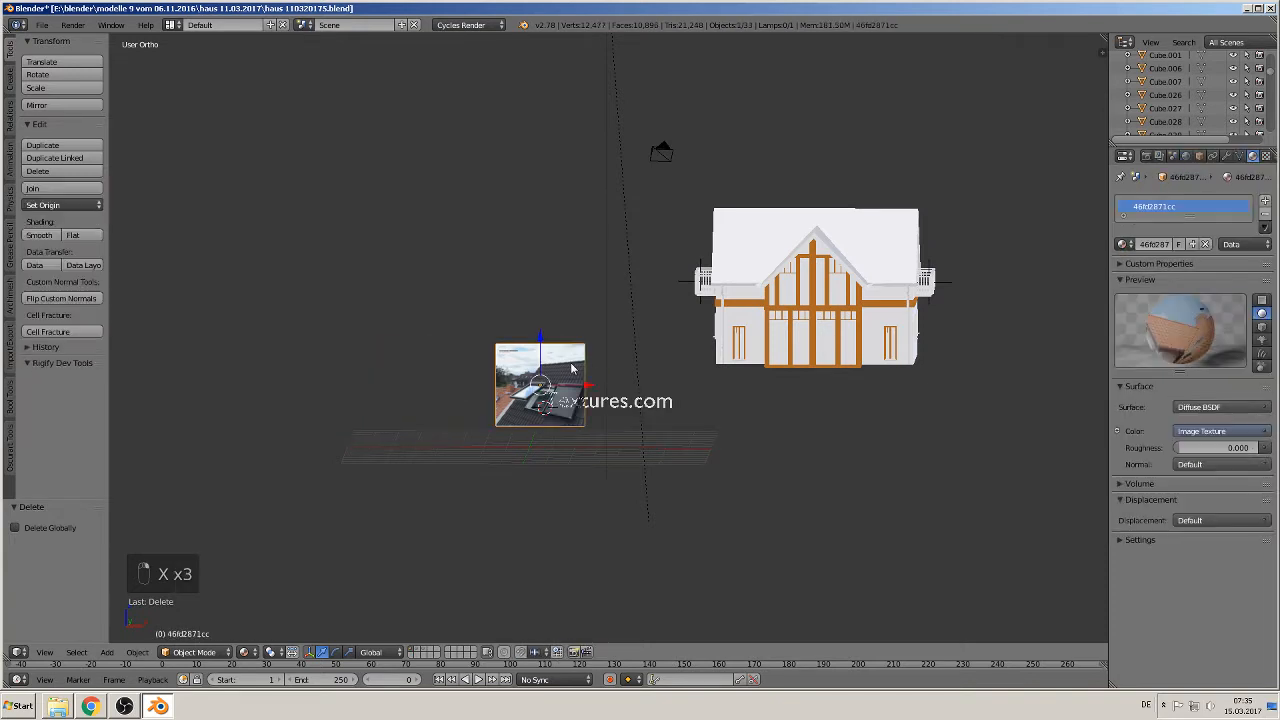
{"action": "key", "text": "x"}
{"action": "left_click", "coordinate": [575, 385]}
{"action": "right_click", "coordinate": [587, 405]}
{"action": "key", "text": "x"}
{"action": "left_click", "coordinate": [586, 406]}
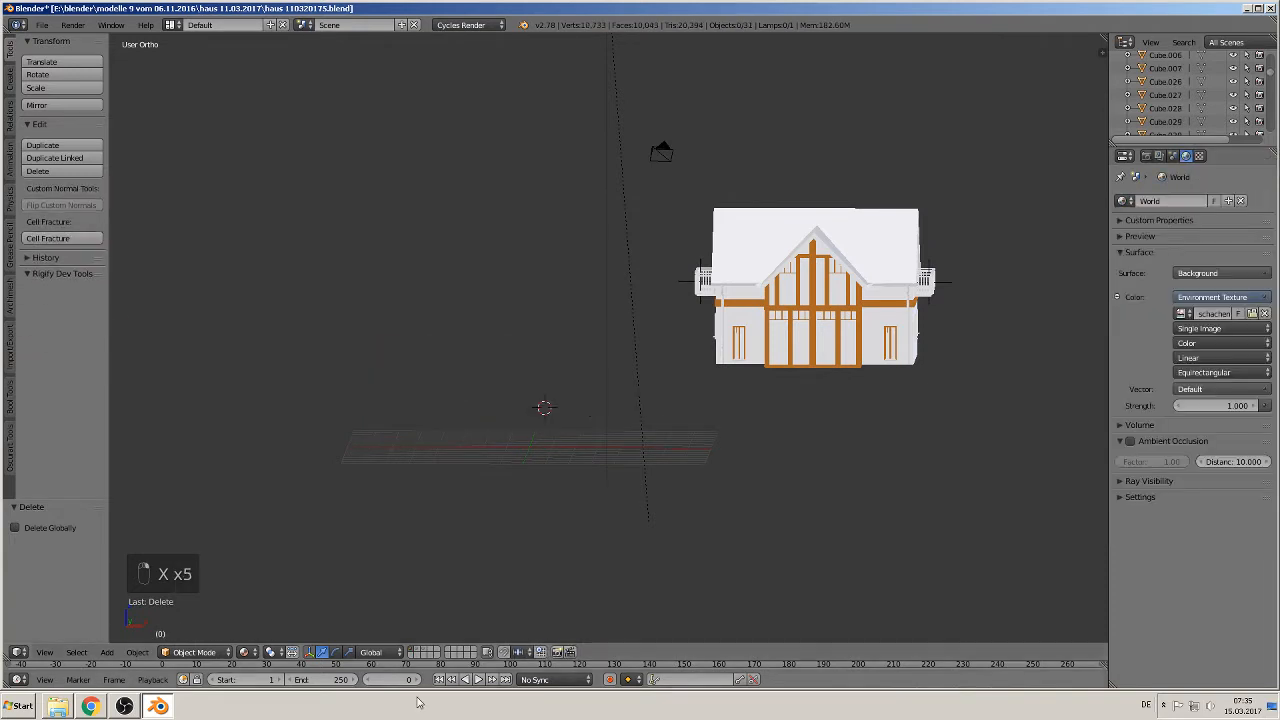
- On layer 3, delete the white slab, the wavy curve pieces, the thin horizontal line object and the small box below them
{"action": "left_click", "coordinate": [426, 652]}
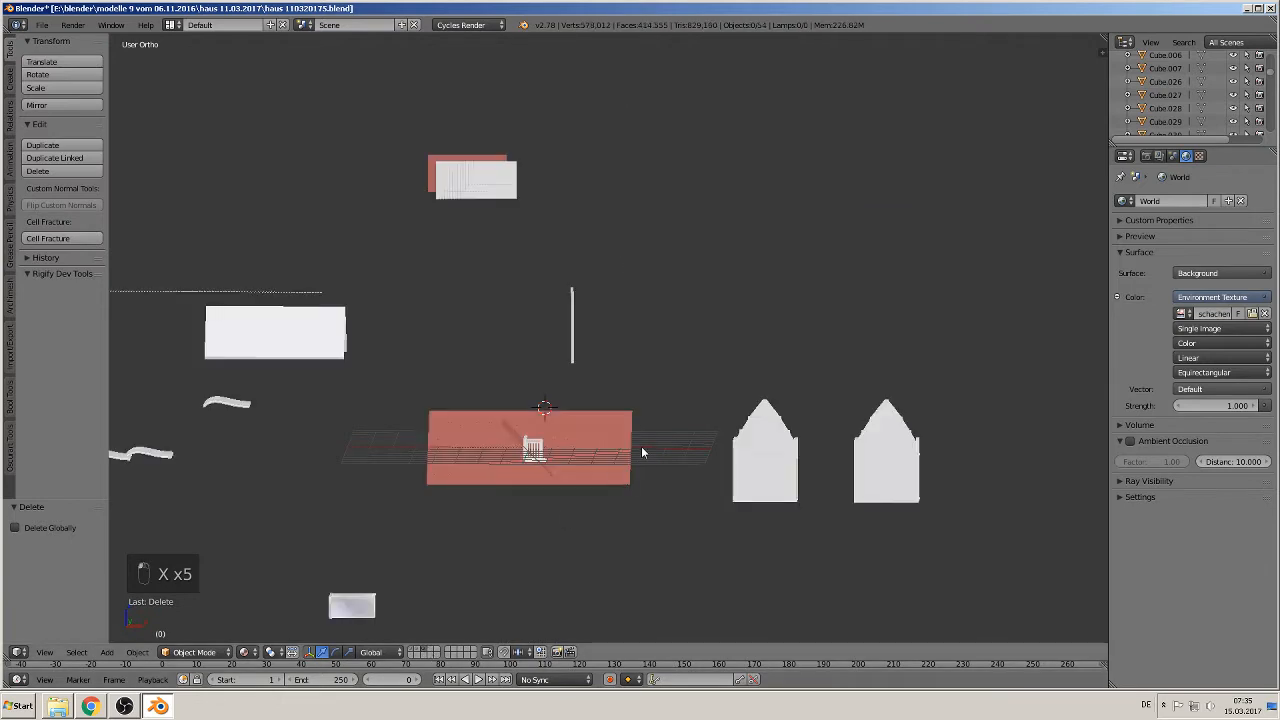
{"action": "key", "text": "x"}
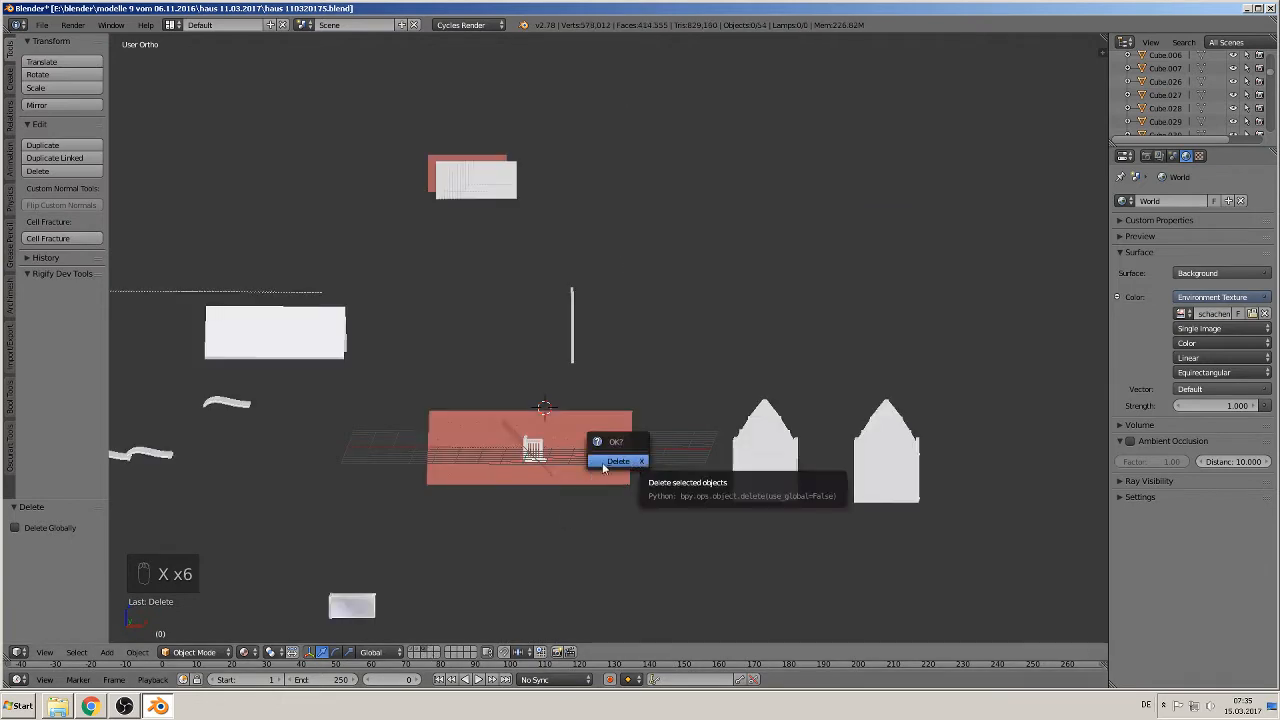
{"action": "left_click", "coordinate": [605, 463]}
{"action": "right_click", "coordinate": [310, 338]}
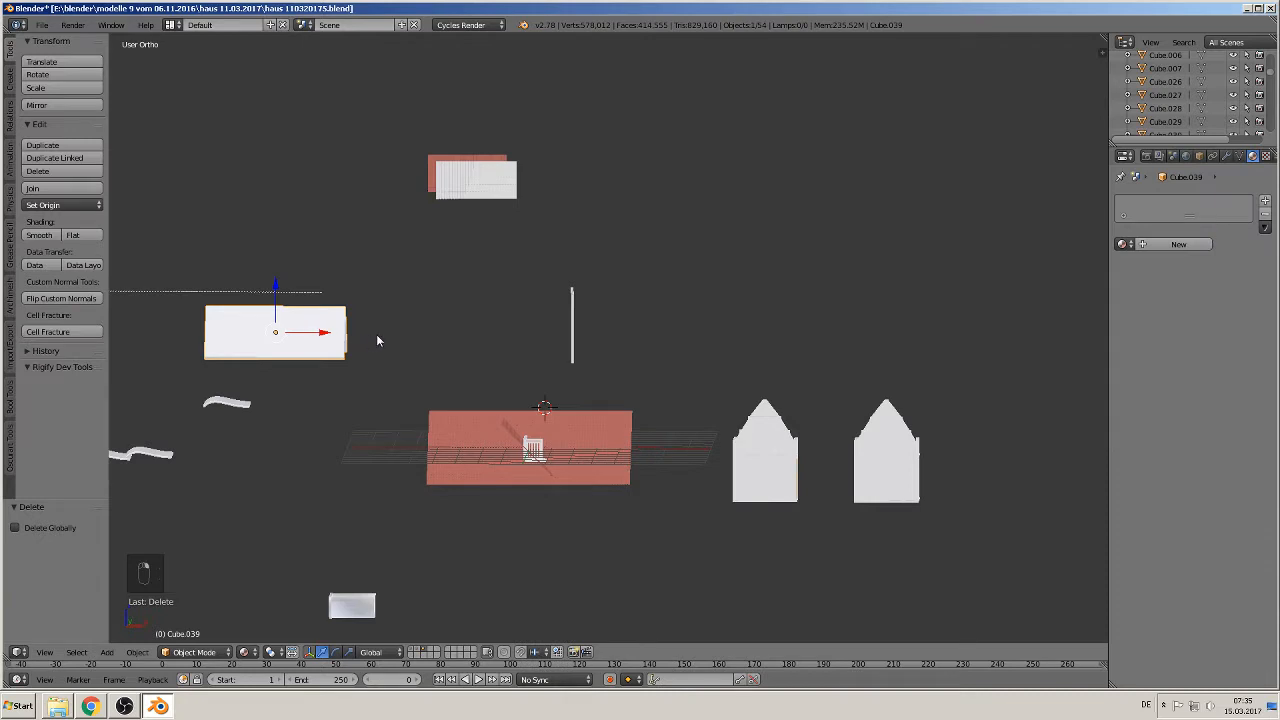
{"action": "middle_click_drag", "start_coordinate": [377, 335], "coordinate": [684, 280], "text": "shift"}
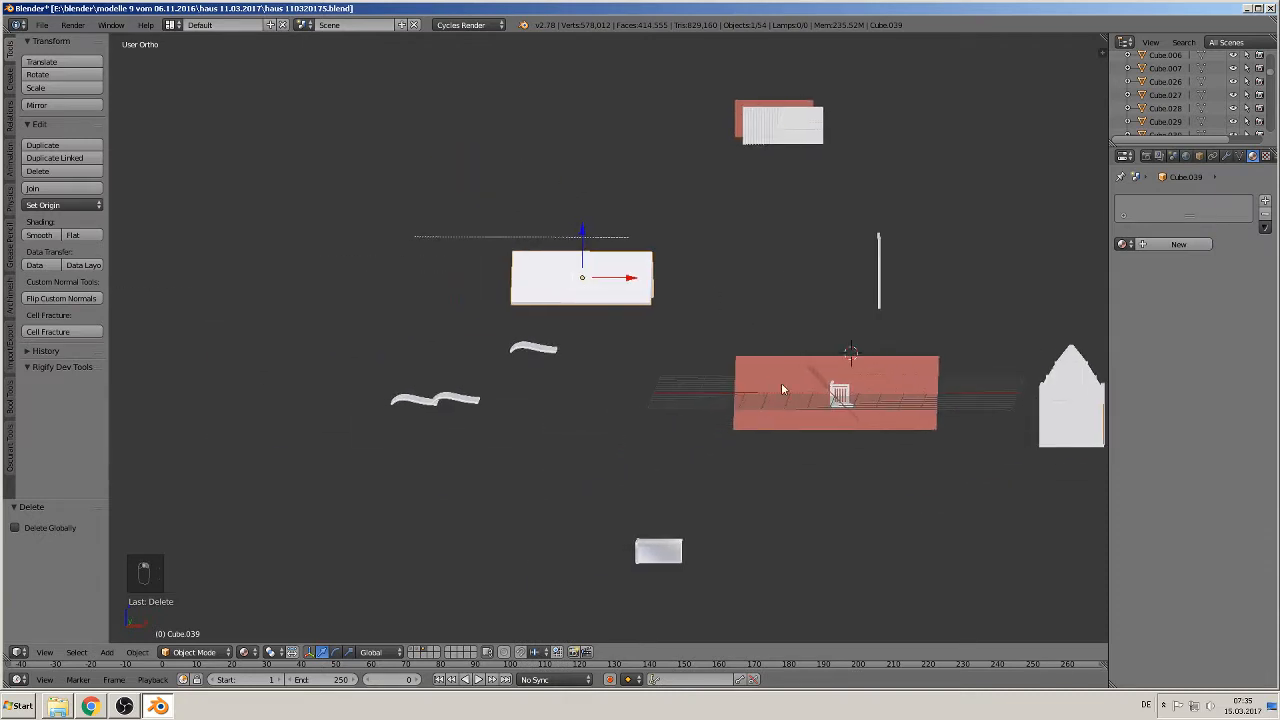
{"action": "right_click", "coordinate": [545, 349], "text": "shift"}
{"action": "right_click", "coordinate": [396, 403], "text": "shift"}
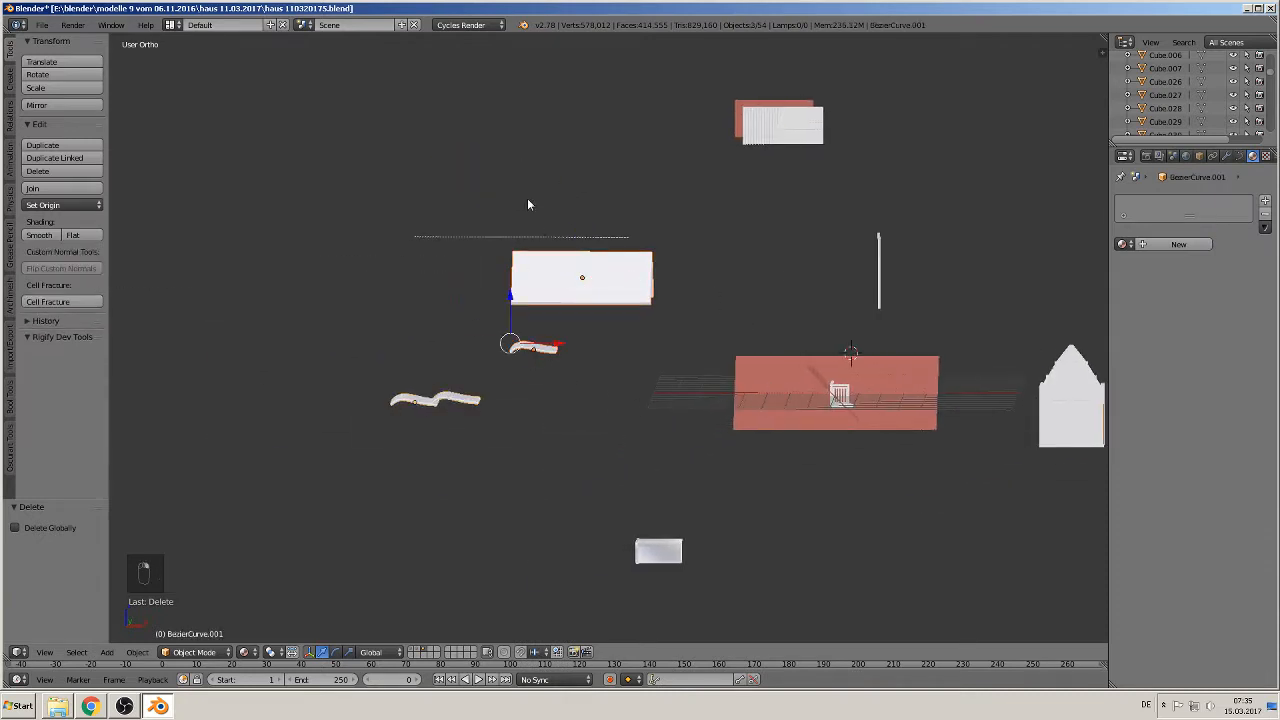
{"action": "right_click", "coordinate": [508, 238], "text": "shift"}
{"action": "key", "text": "shift+x"}
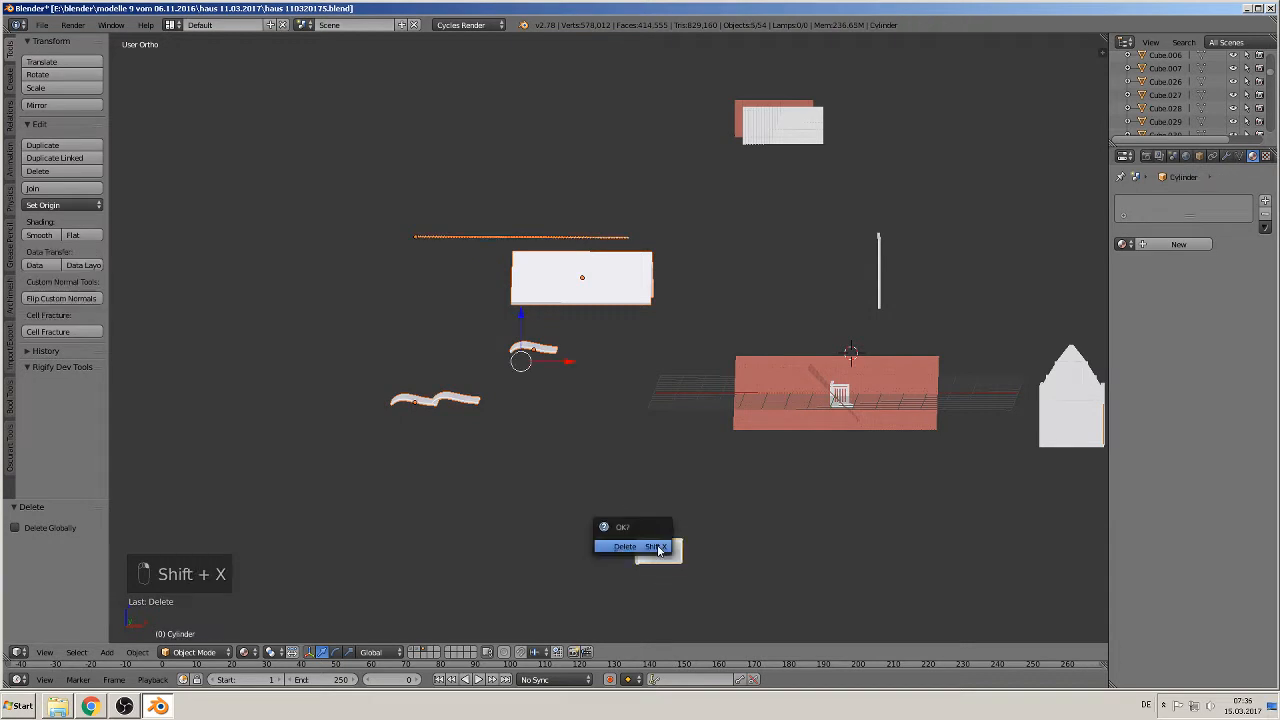
{"action": "left_click", "coordinate": [660, 543]}
- Delete the two overlapping panels, the thin vertical bar and the outer frames of the gable-shaped pieces
{"action": "middle_click_drag", "start_coordinate": [825, 344], "coordinate": [482, 438], "text": "shift"}
{"action": "right_click", "coordinate": [462, 228]}
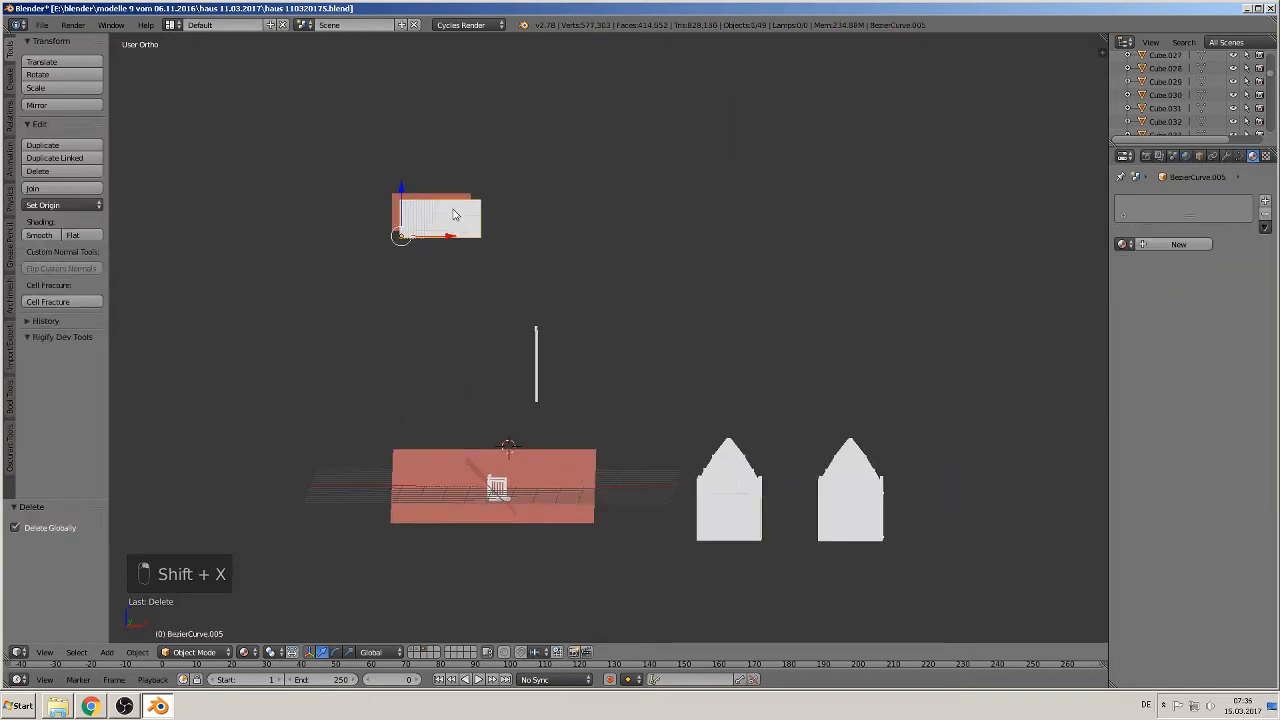
{"action": "right_click", "coordinate": [455, 212], "text": "shift"}
{"action": "right_click", "coordinate": [536, 340], "text": "shift"}
{"action": "right_click", "coordinate": [742, 520], "text": "shift"}
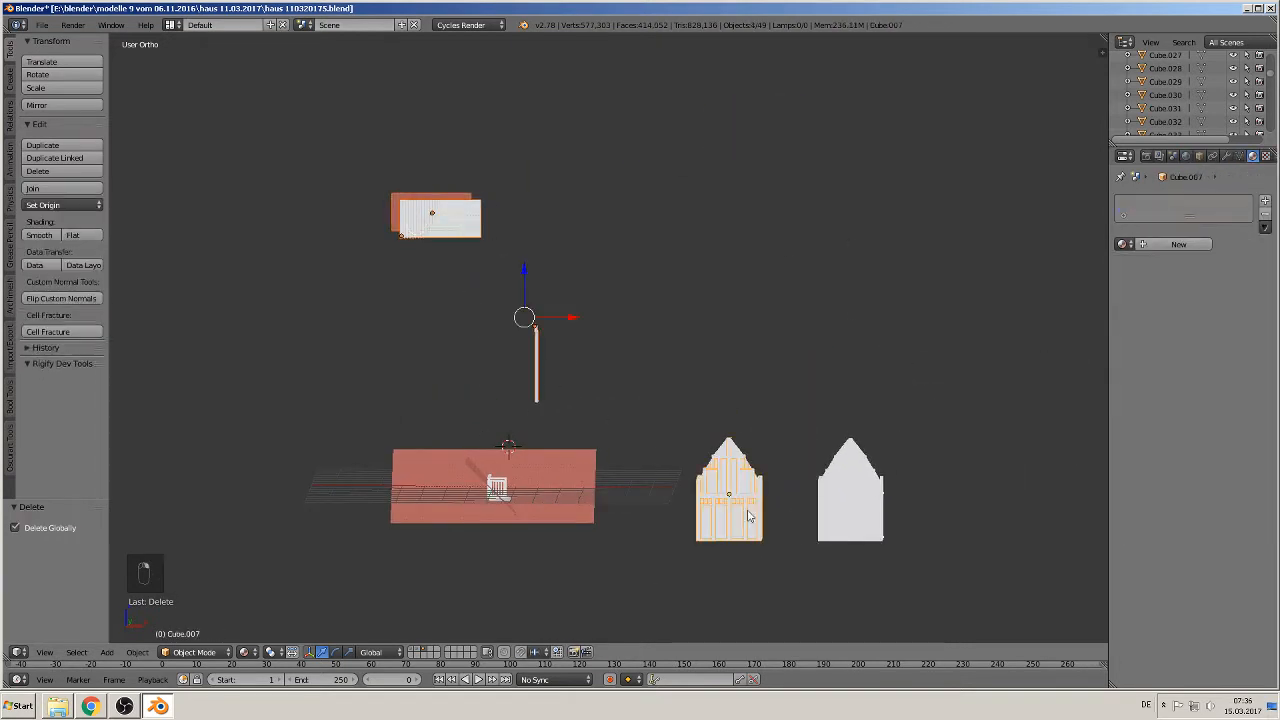
{"action": "key", "text": "x"}
{"action": "left_click", "coordinate": [879, 518]}
- Box-select the remaining parts of both gable-shaped pieces and delete them
{"action": "key", "text": "b"}
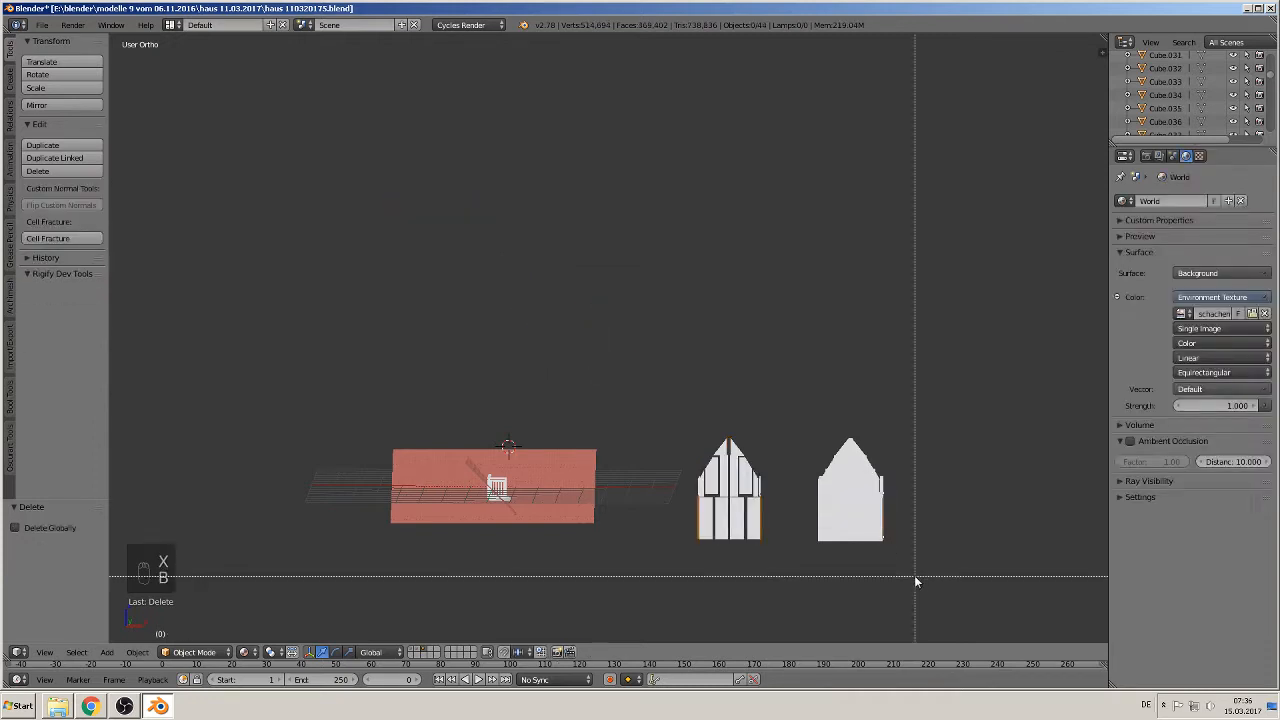
{"action": "left_click_drag", "start_coordinate": [914, 580], "coordinate": [645, 394]}
{"action": "key", "text": "x"}
{"action": "left_click", "coordinate": [646, 401]}
- Check the roof and tile objects remaining on layers 2 and 3, leaving nothing selected
{"action": "middle_click_drag", "start_coordinate": [648, 406], "coordinate": [689, 480]}
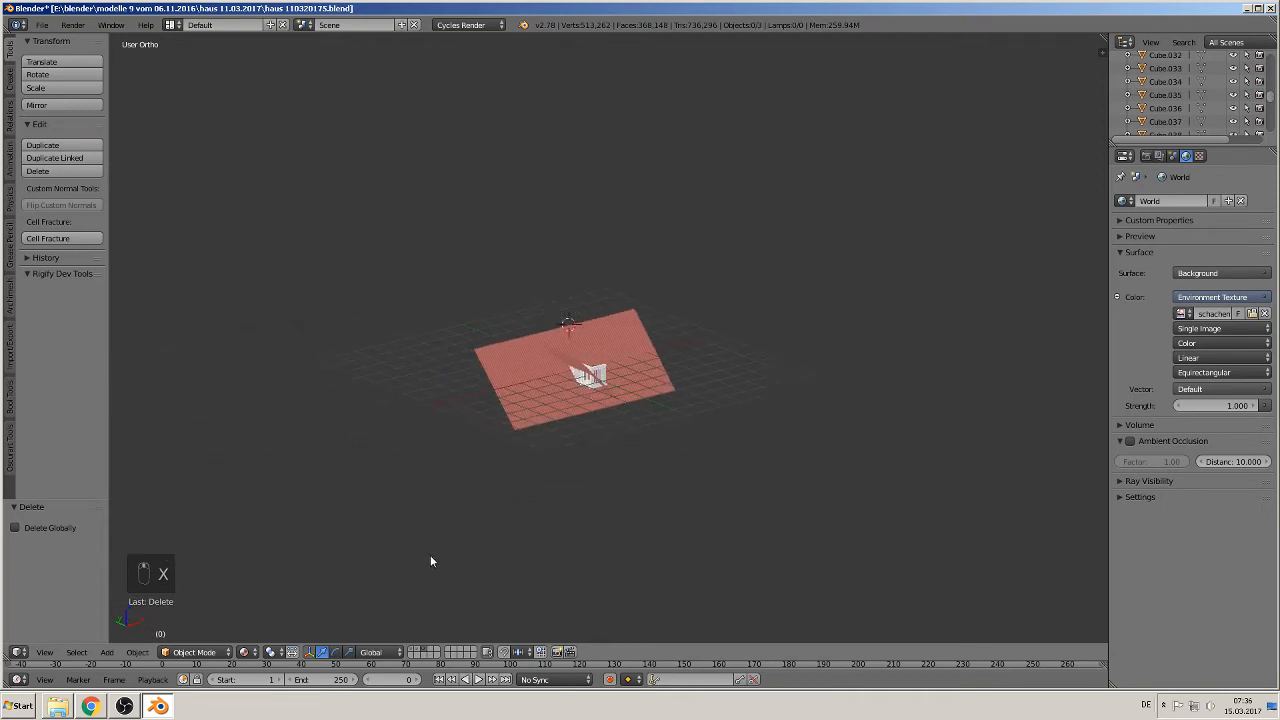
{"action": "left_click", "coordinate": [418, 652]}
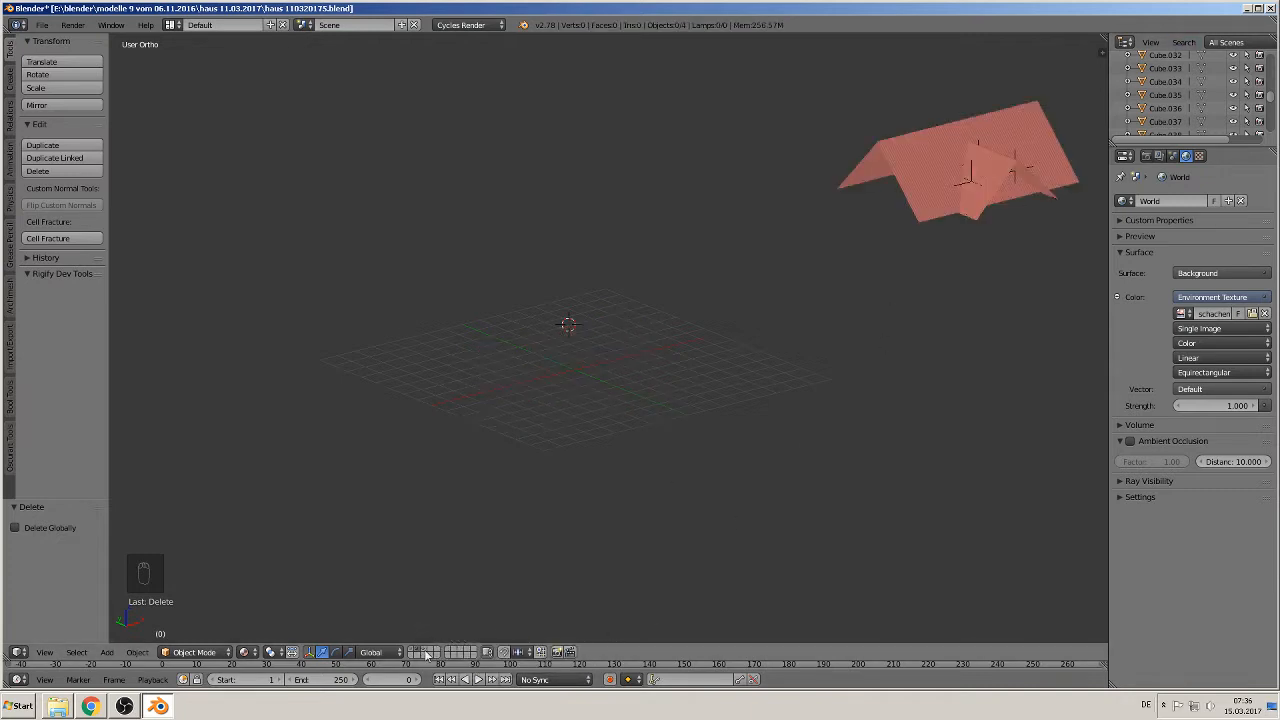
{"action": "left_click", "coordinate": [426, 654]}
{"action": "right_click", "coordinate": [589, 340]}
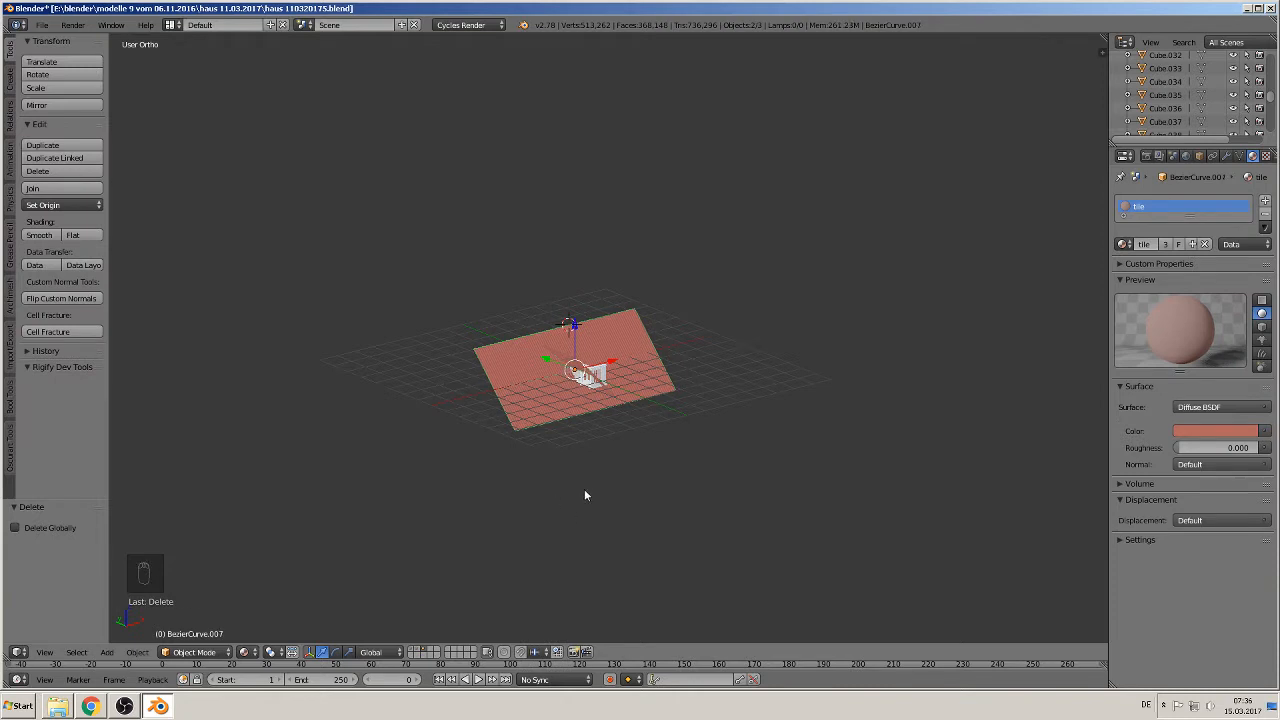
{"action": "key", "text": "a"}
{"action": "scroll", "coordinate": [582, 483], "scroll_direction": "down", "scroll_amount": 3}
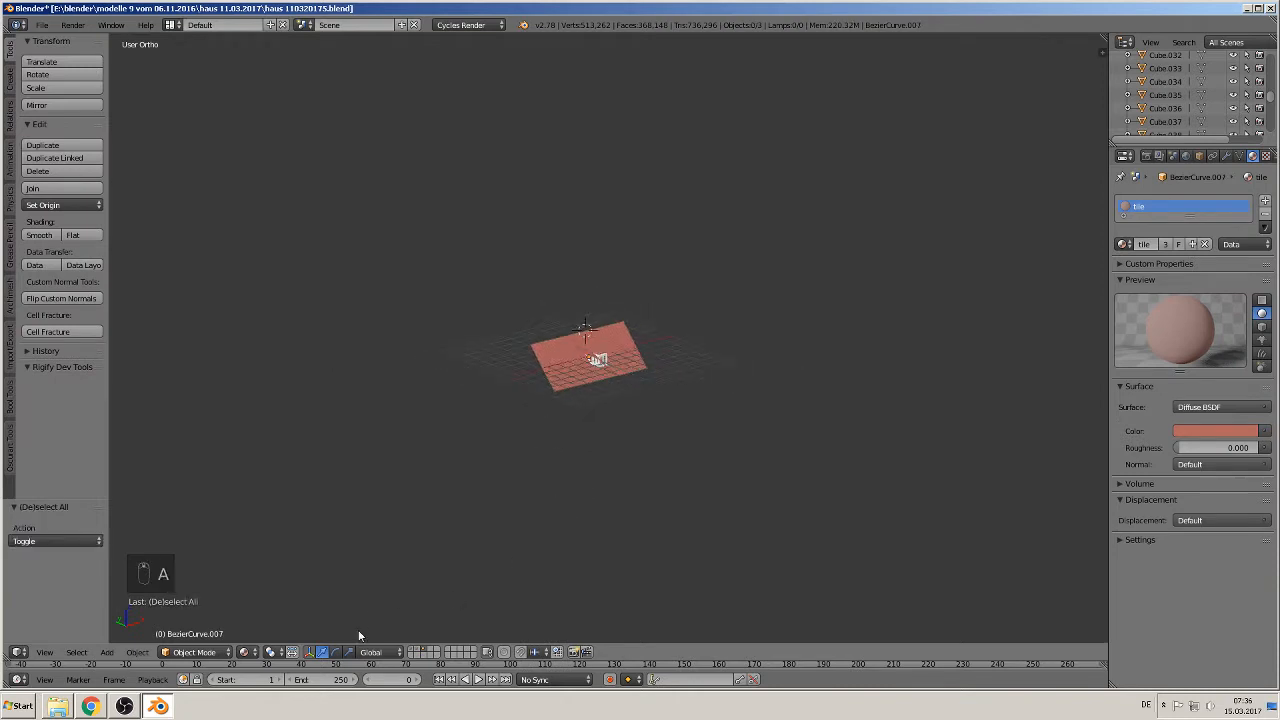
- On layer 1, select the whole house in front view without the camera and lamp, and copy it
{"action": "left_click", "coordinate": [410, 652]}
{"action": "scroll", "coordinate": [726, 427], "scroll_direction": "down", "scroll_amount": 3}
{"action": "middle_click_drag", "start_coordinate": [726, 427], "coordinate": [636, 408]}
{"action": "scroll", "coordinate": [814, 375], "scroll_direction": "up", "scroll_amount": 2}
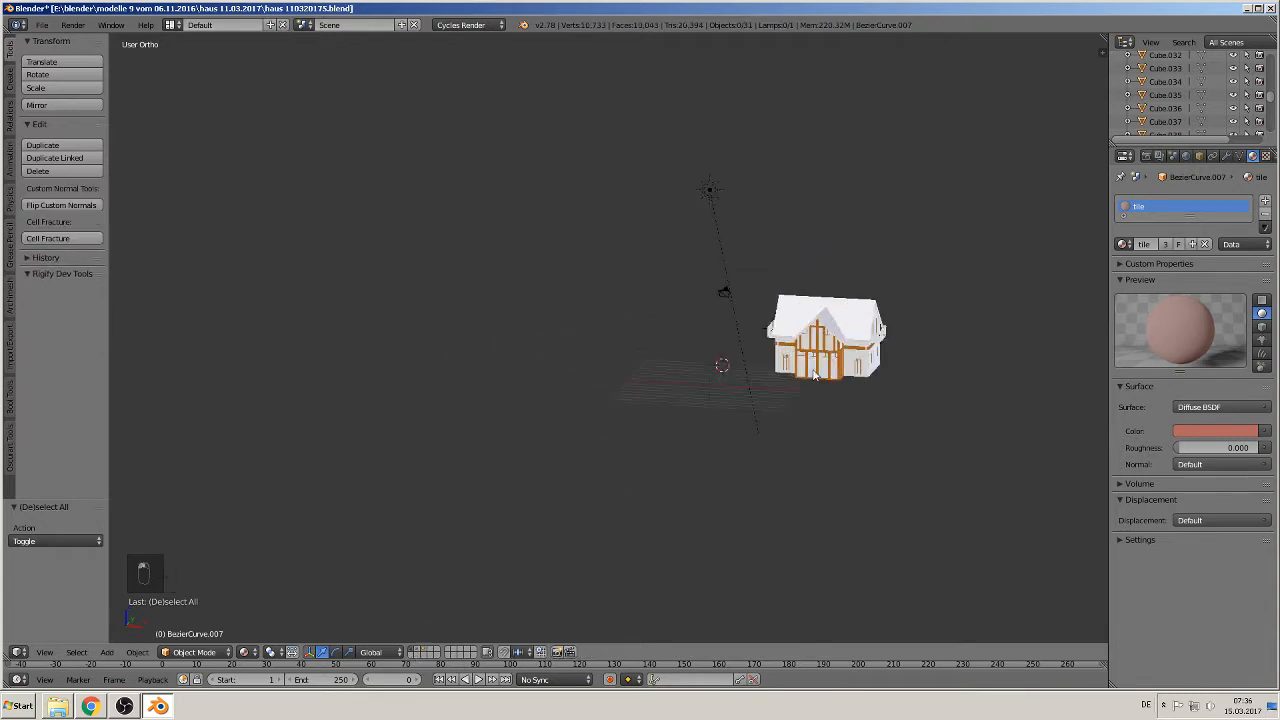
{"action": "middle_click_drag", "start_coordinate": [814, 373], "coordinate": [583, 360]}
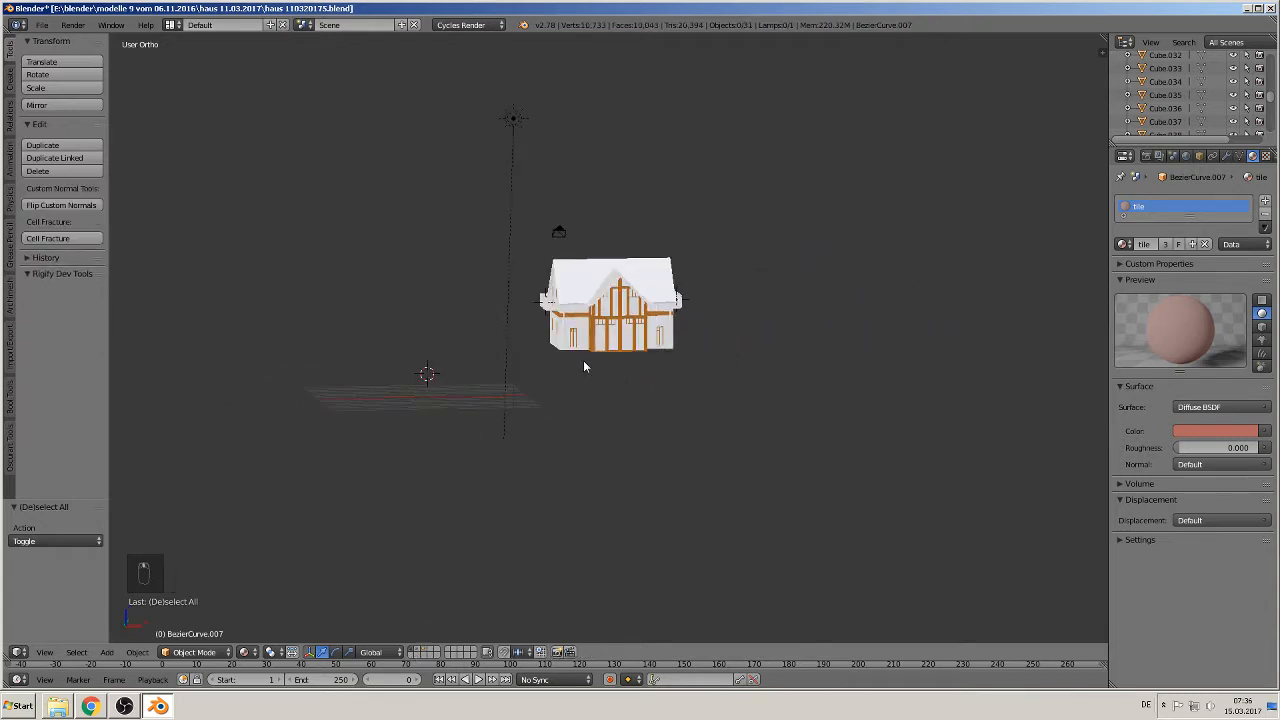
{"action": "key", "text": "KP_1"}
{"action": "scroll", "coordinate": [614, 354], "scroll_direction": "up", "scroll_amount": 2}
{"action": "key", "text": "b"}
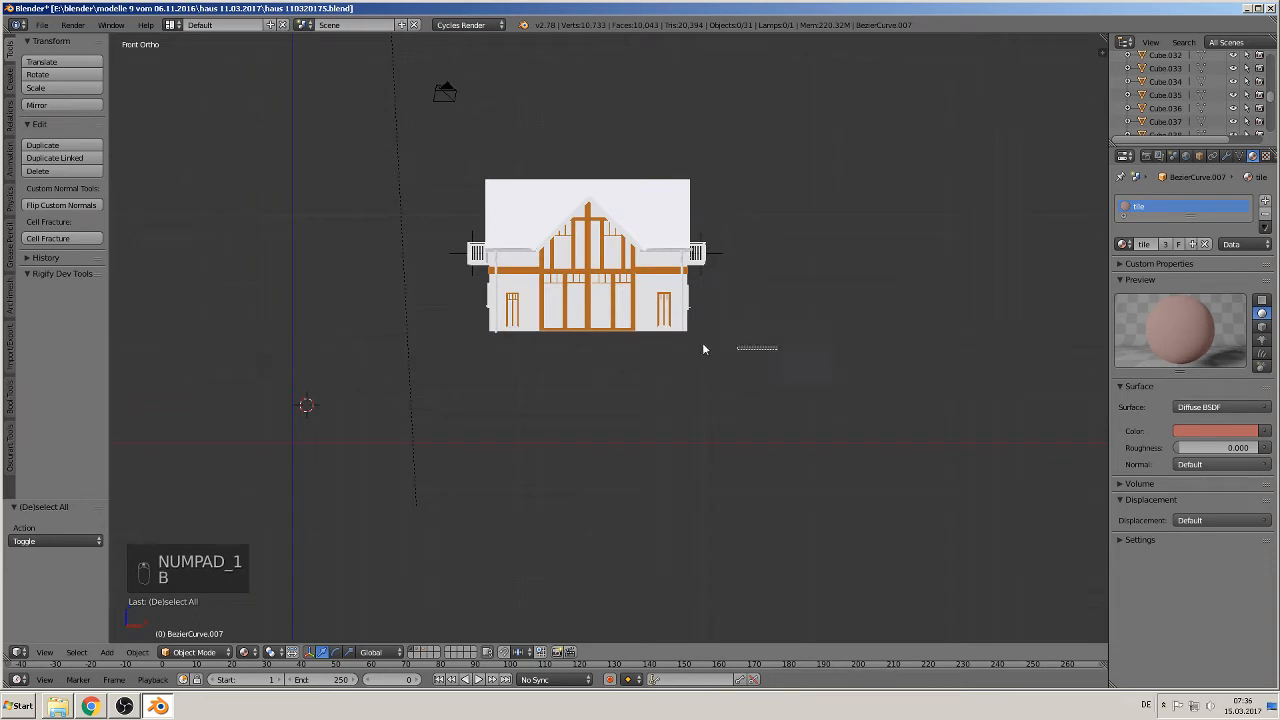
{"action": "left_click_drag", "start_coordinate": [777, 348], "coordinate": [446, 160]}
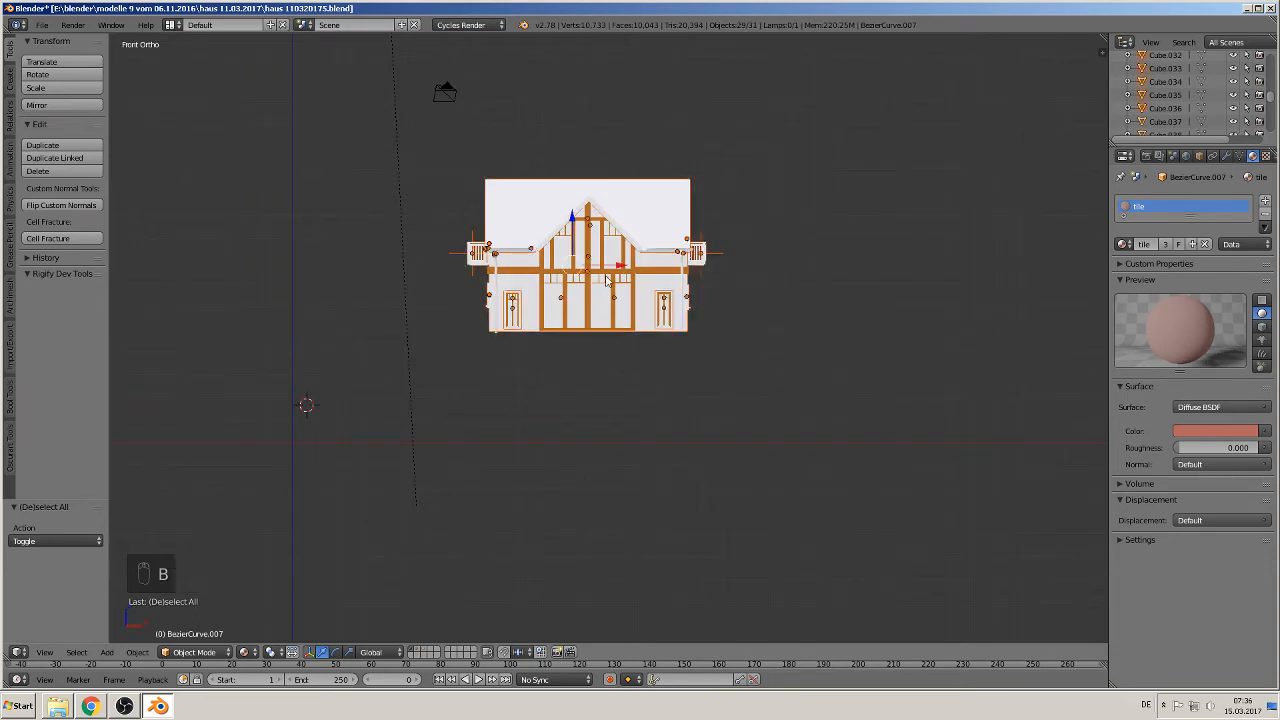
{"action": "key", "text": "ctrl+c"}
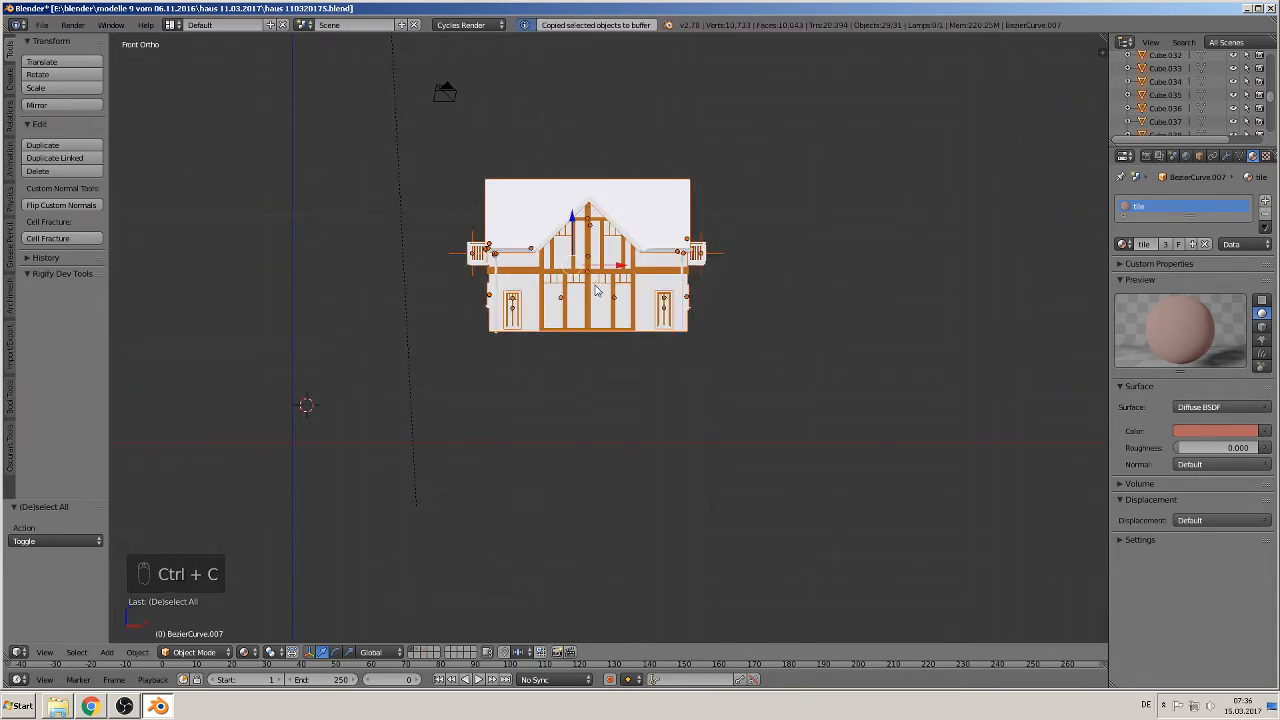
- Open a second Blender session with an empty scene and paste the copied house into it
{"action": "left_click", "coordinate": [1249, 9]}
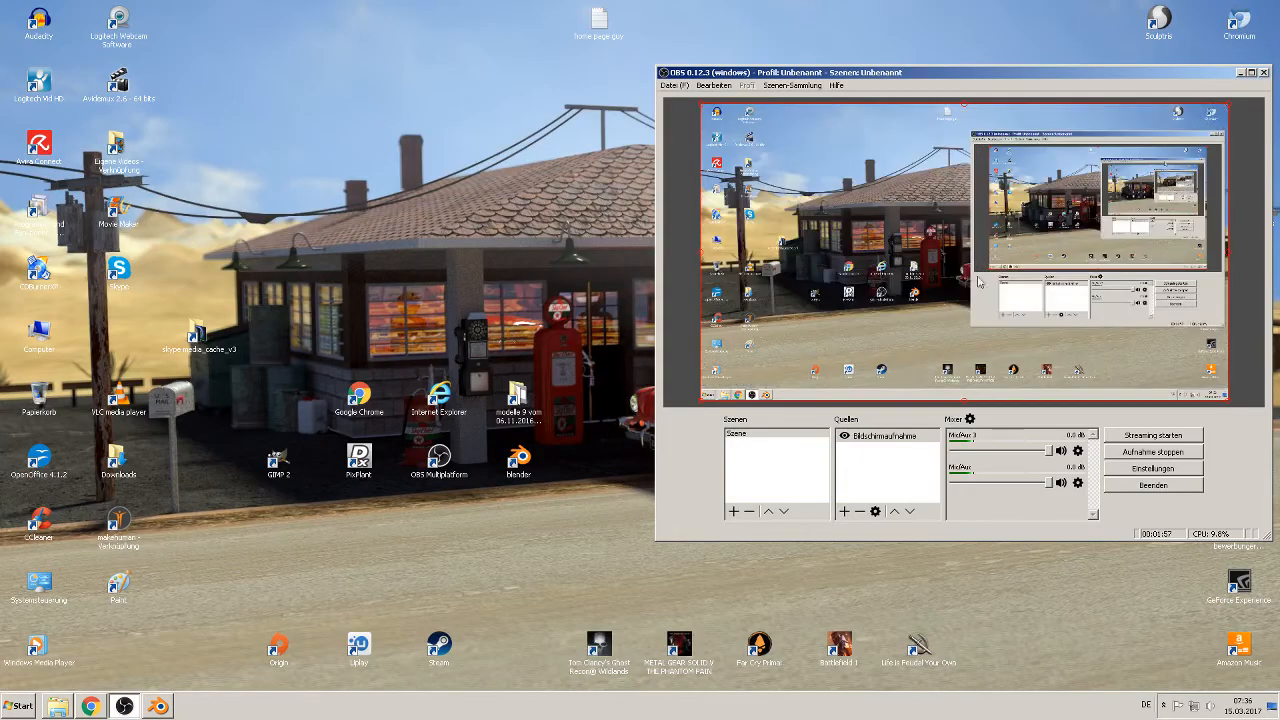
{"action": "double_click", "coordinate": [516, 462]}
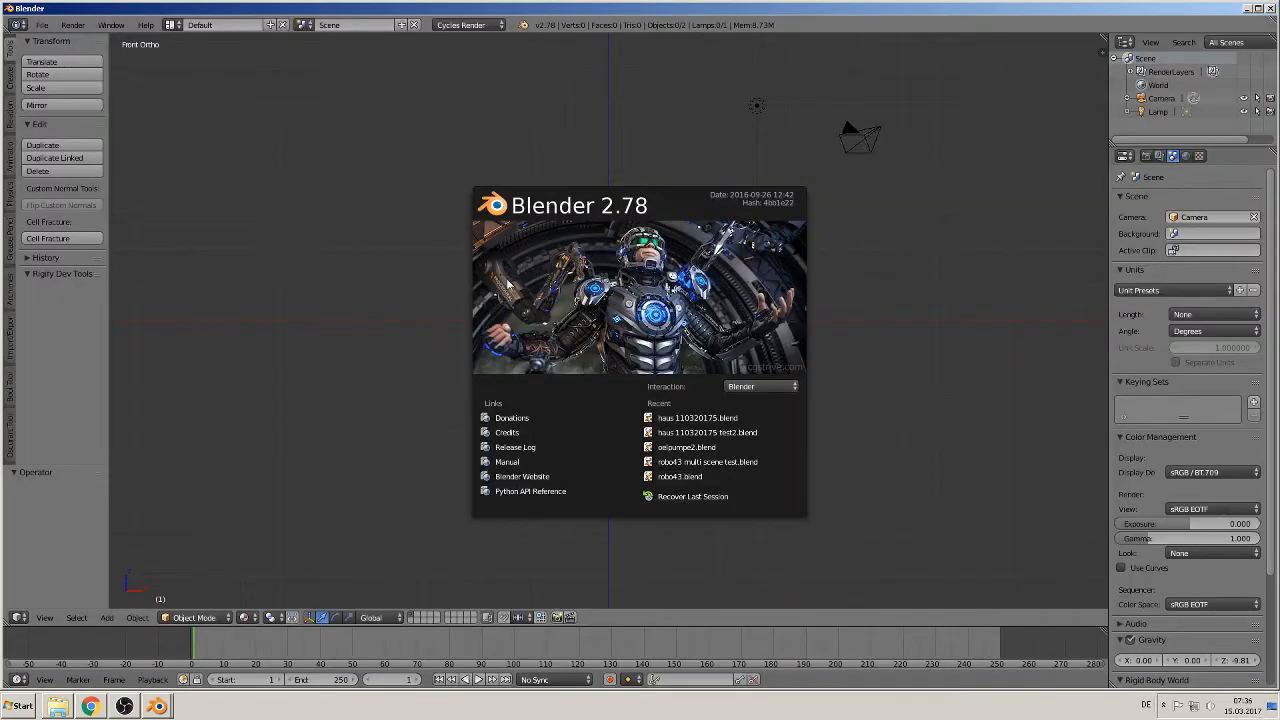
{"action": "left_click", "coordinate": [509, 292]}
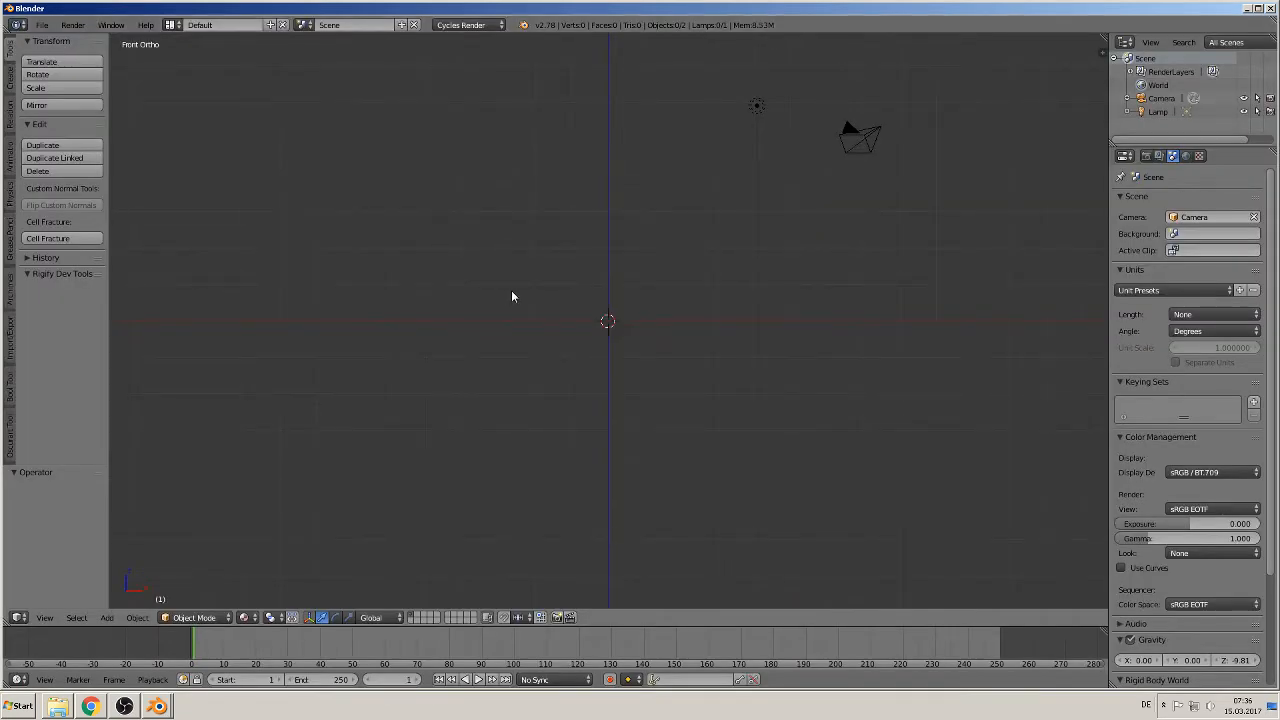
{"action": "key", "text": "ctrl+v"}
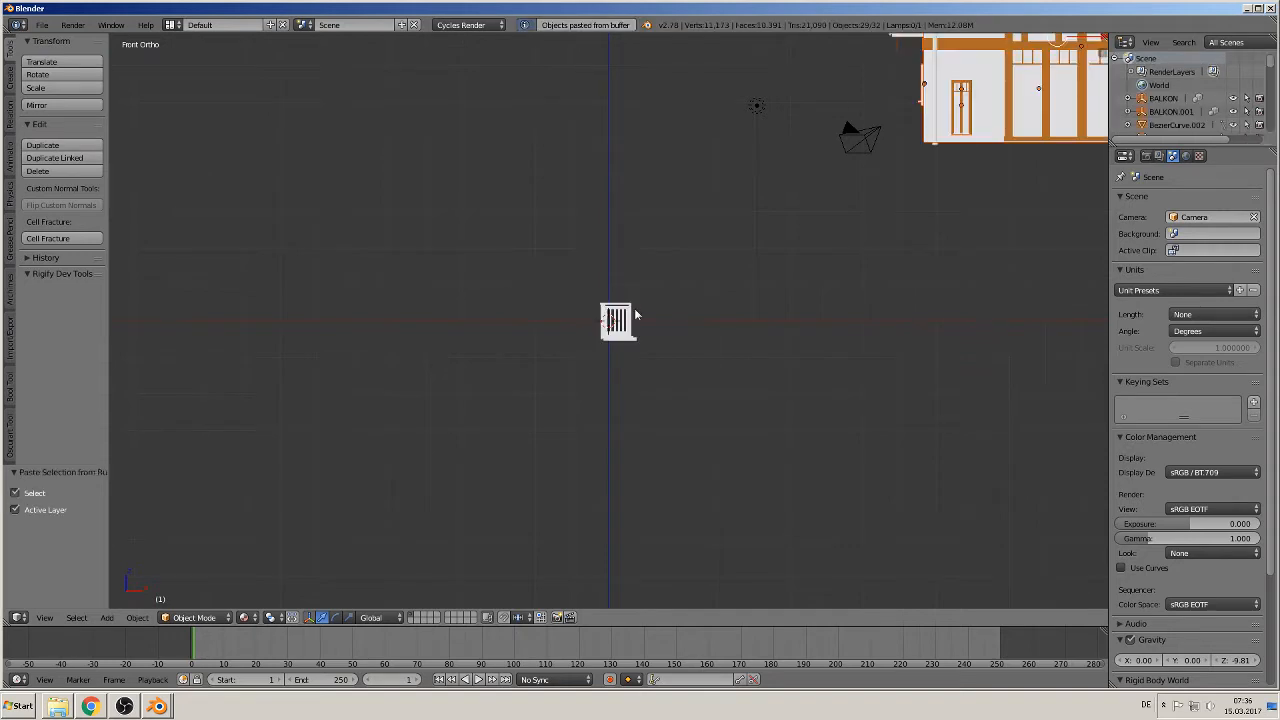
{"action": "middle_click_drag", "start_coordinate": [1044, 268], "coordinate": [539, 450], "text": "shift"}
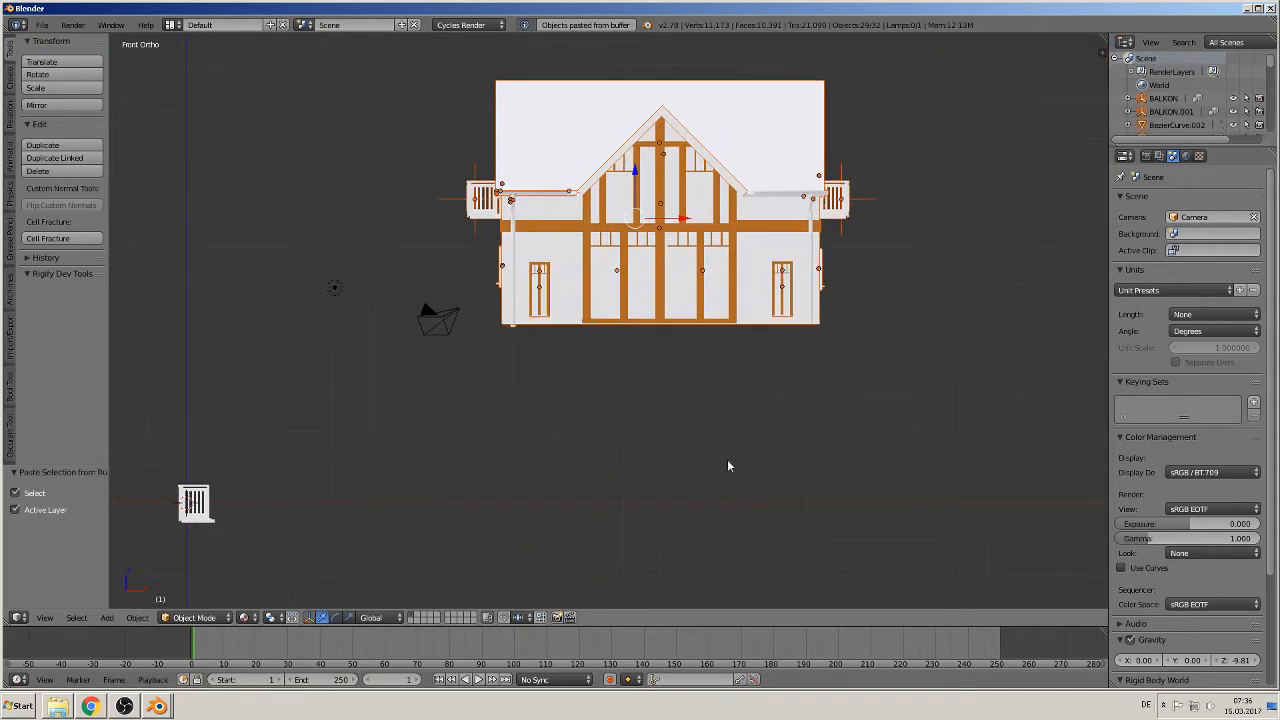
- Start the Screencast Keys display in the new session and hide the properties sidebar again
{"action": "key", "text": "n"}
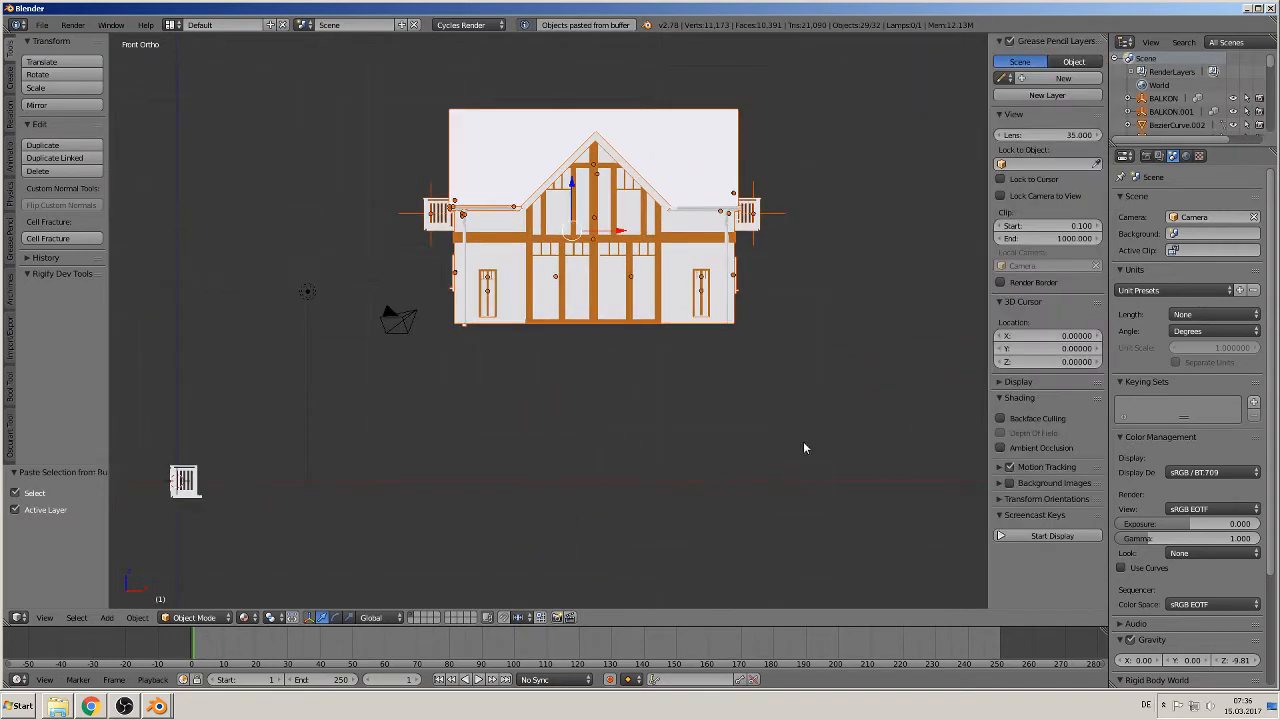
{"action": "left_click", "coordinate": [1040, 537]}
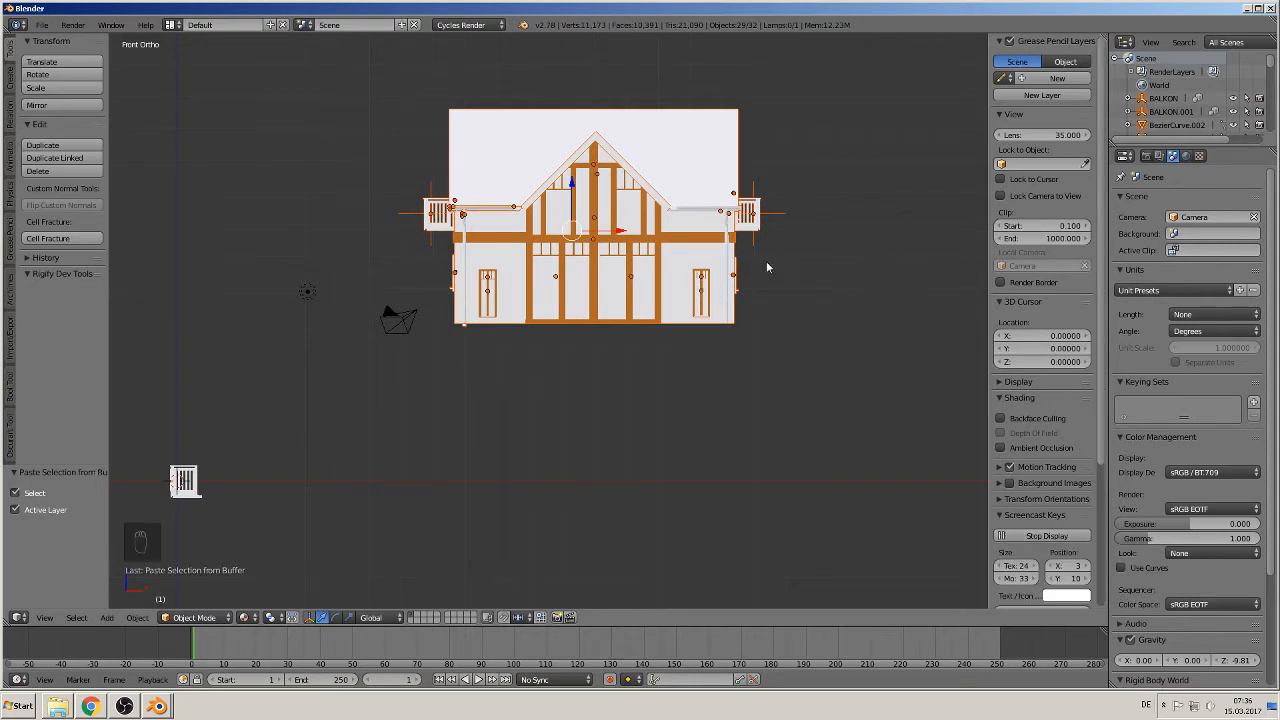
{"action": "key", "text": "n"}
{"action": "key", "text": "Tab"}
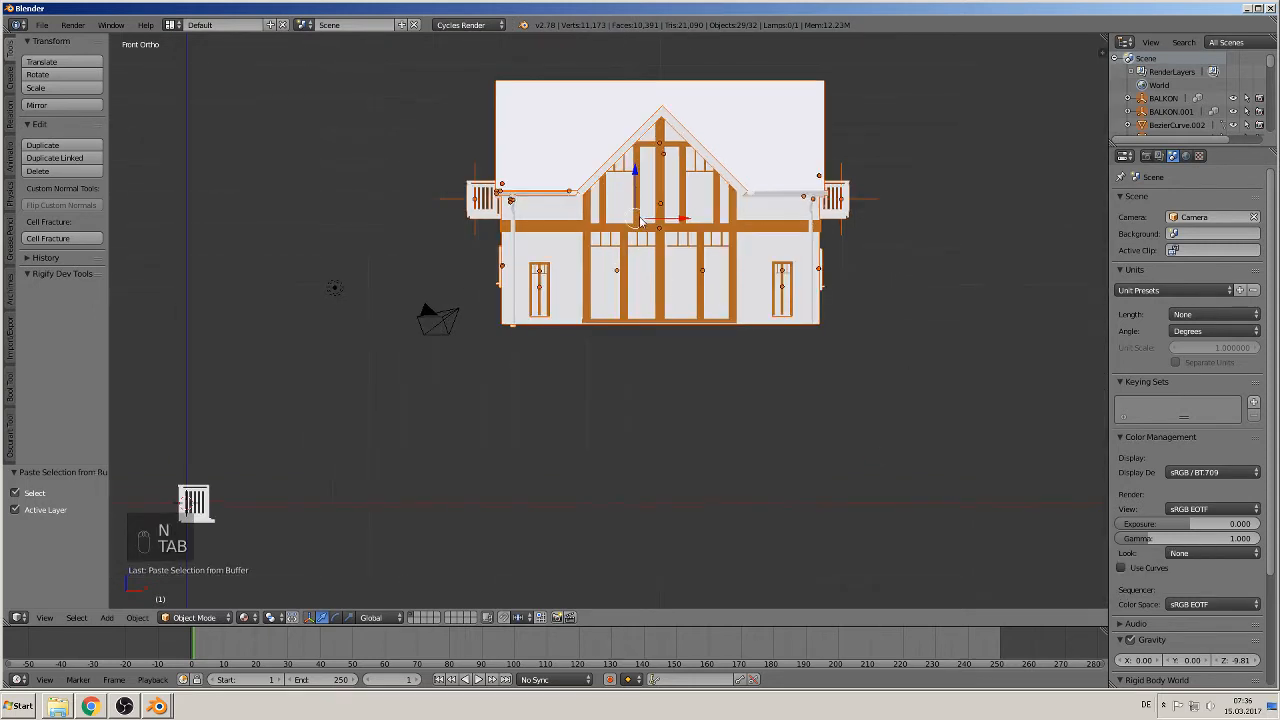
- Select the half-timbered front gable section and show its material list
{"action": "right_click", "coordinate": [637, 242]}
{"action": "middle_click_drag", "start_coordinate": [643, 226], "coordinate": [760, 316]}
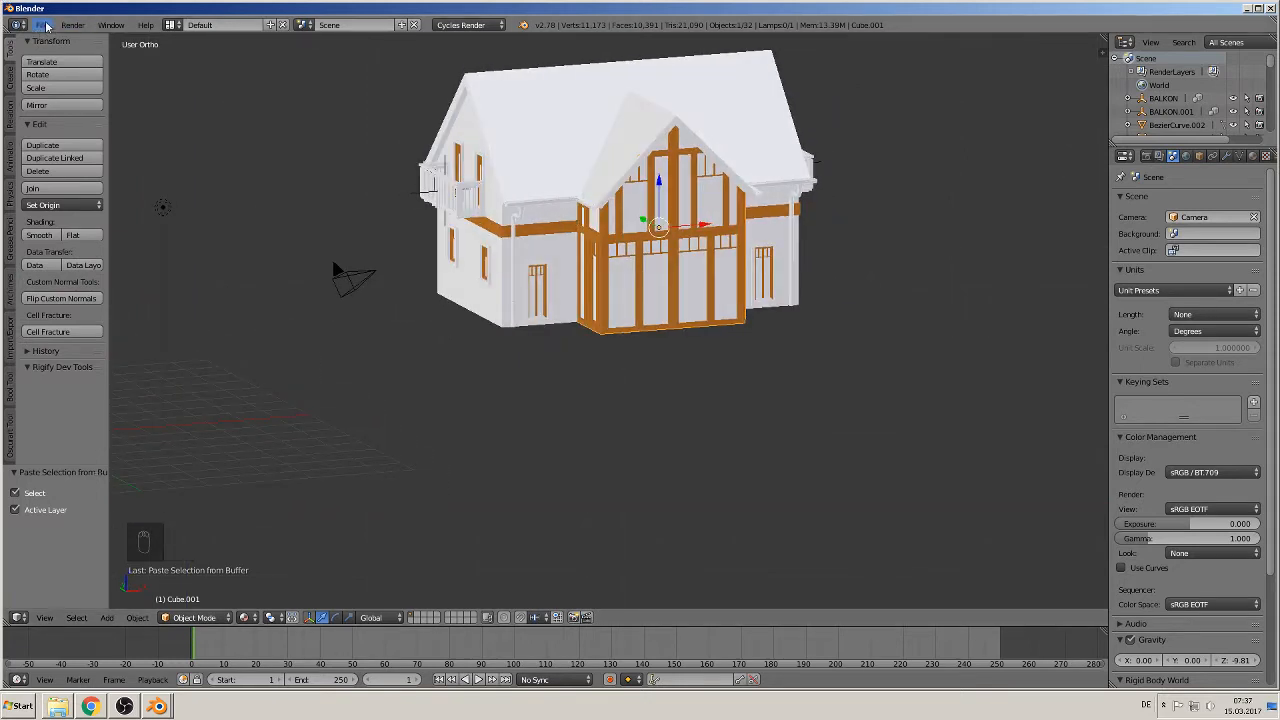
{"action": "left_click", "coordinate": [1254, 156]}
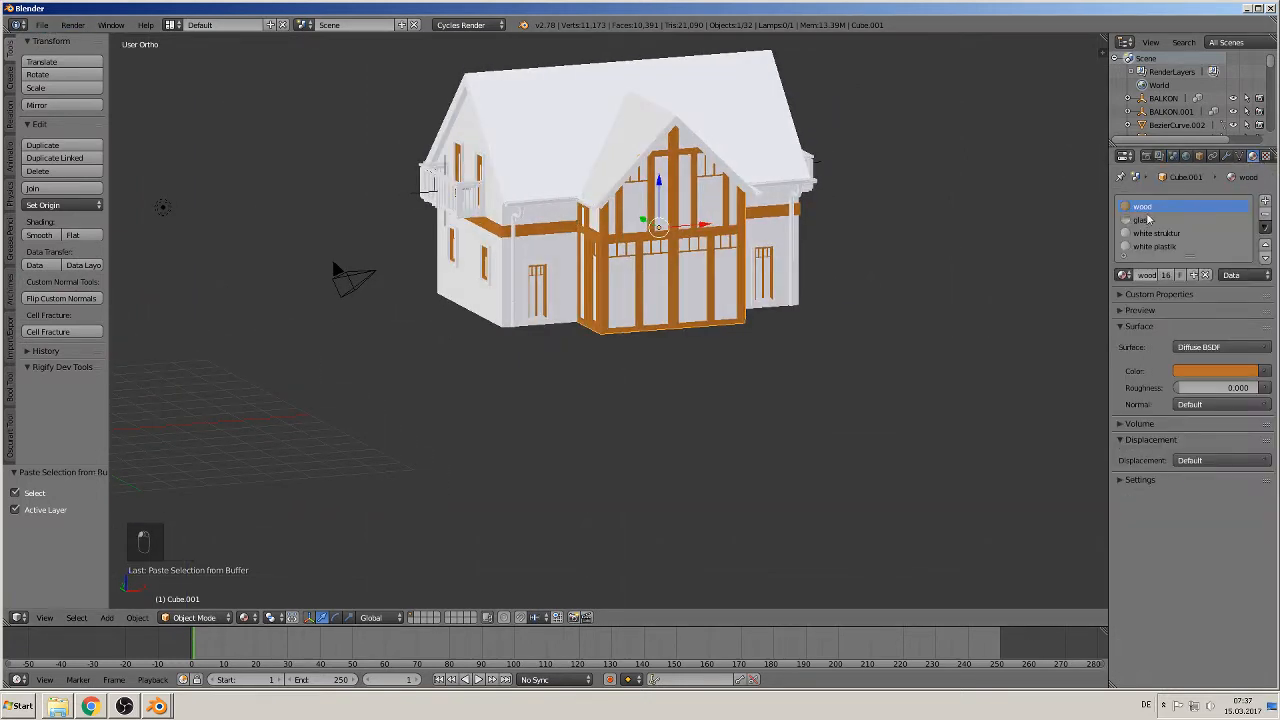
{"action": "middle_click_drag", "start_coordinate": [742, 275], "coordinate": [658, 362], "text": "shift"}
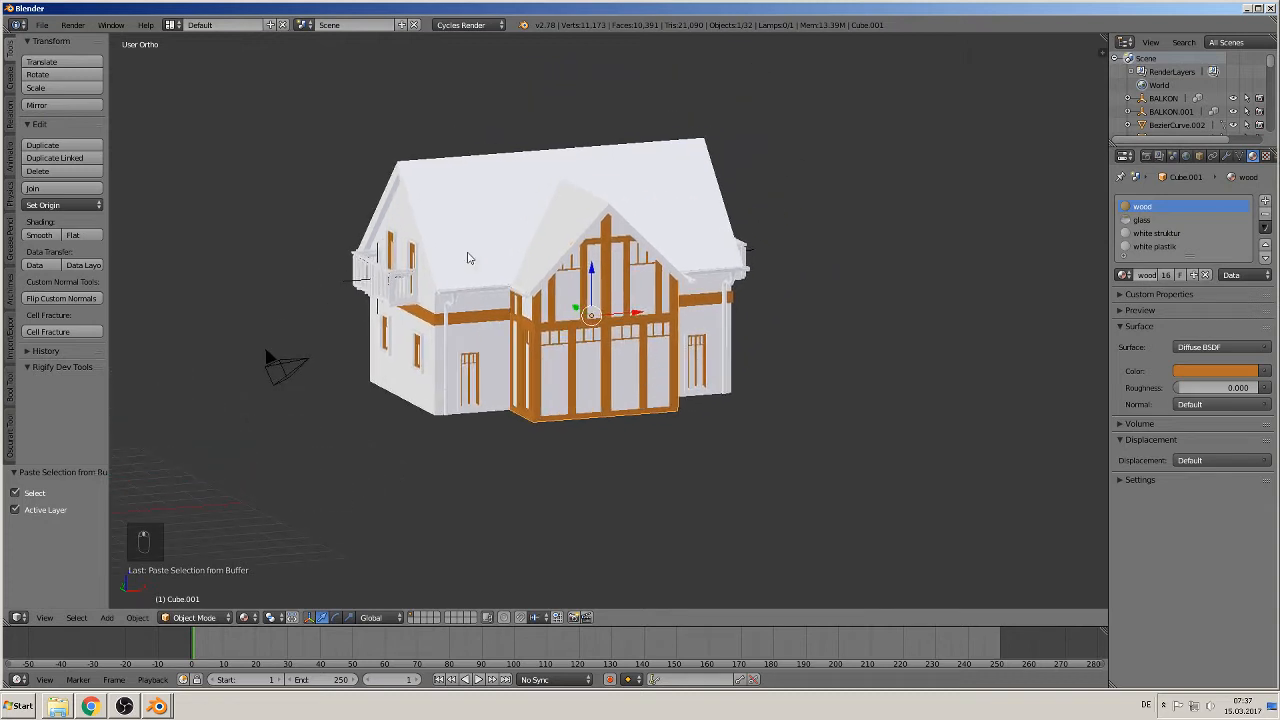
- Save the new scene as "haus 13 test tutrial 2.blend" in the haus 11.03.2017 folder
{"action": "left_click", "coordinate": [46, 27]}
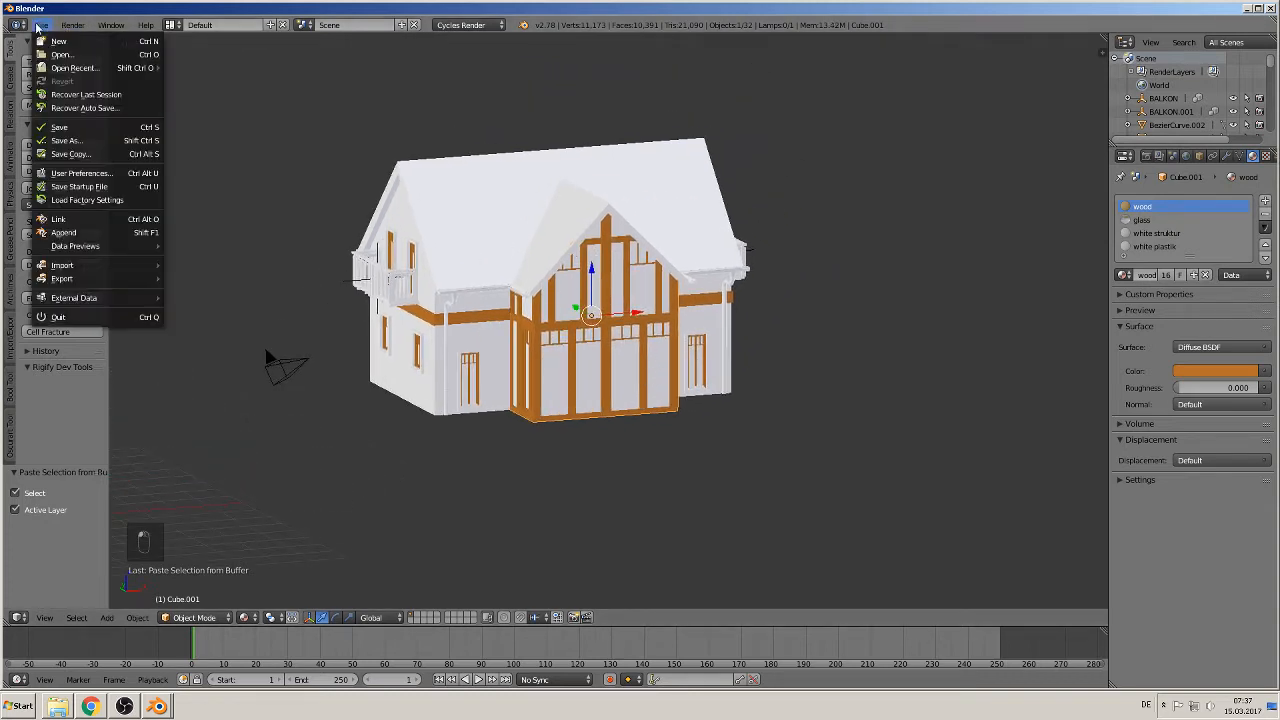
{"action": "left_click", "coordinate": [65, 141]}
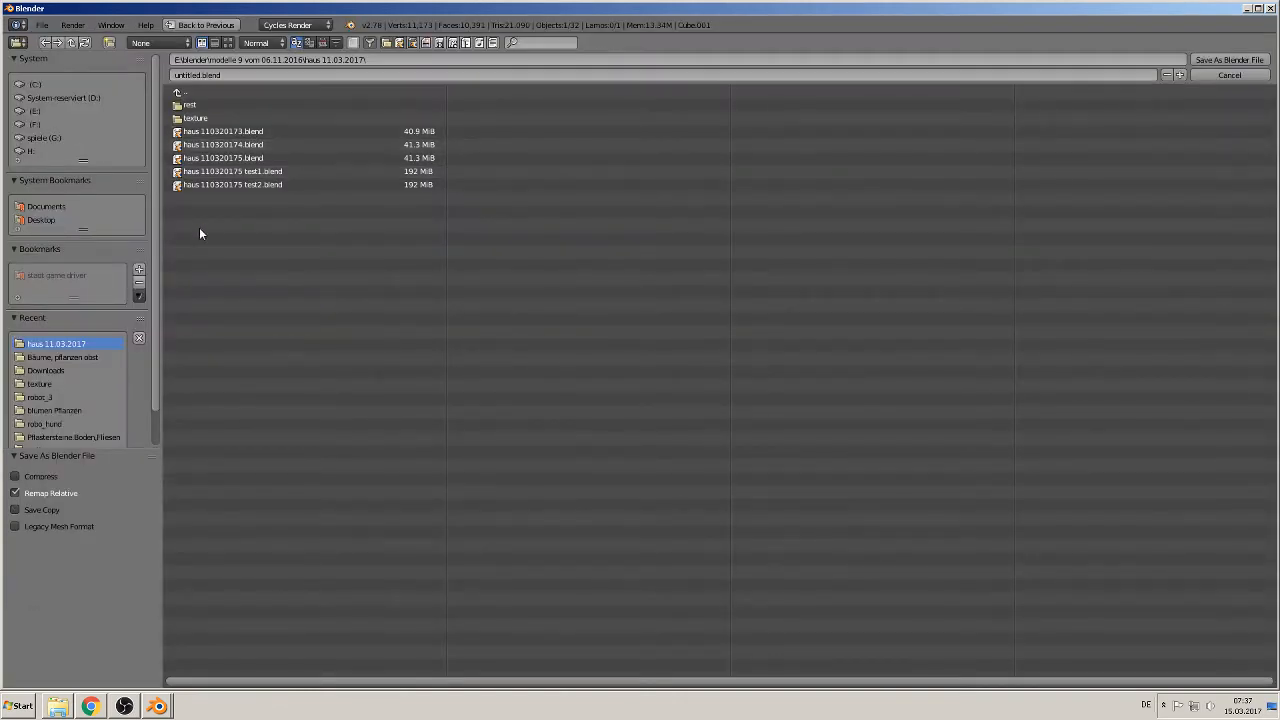
{"action": "left_click", "coordinate": [198, 76]}
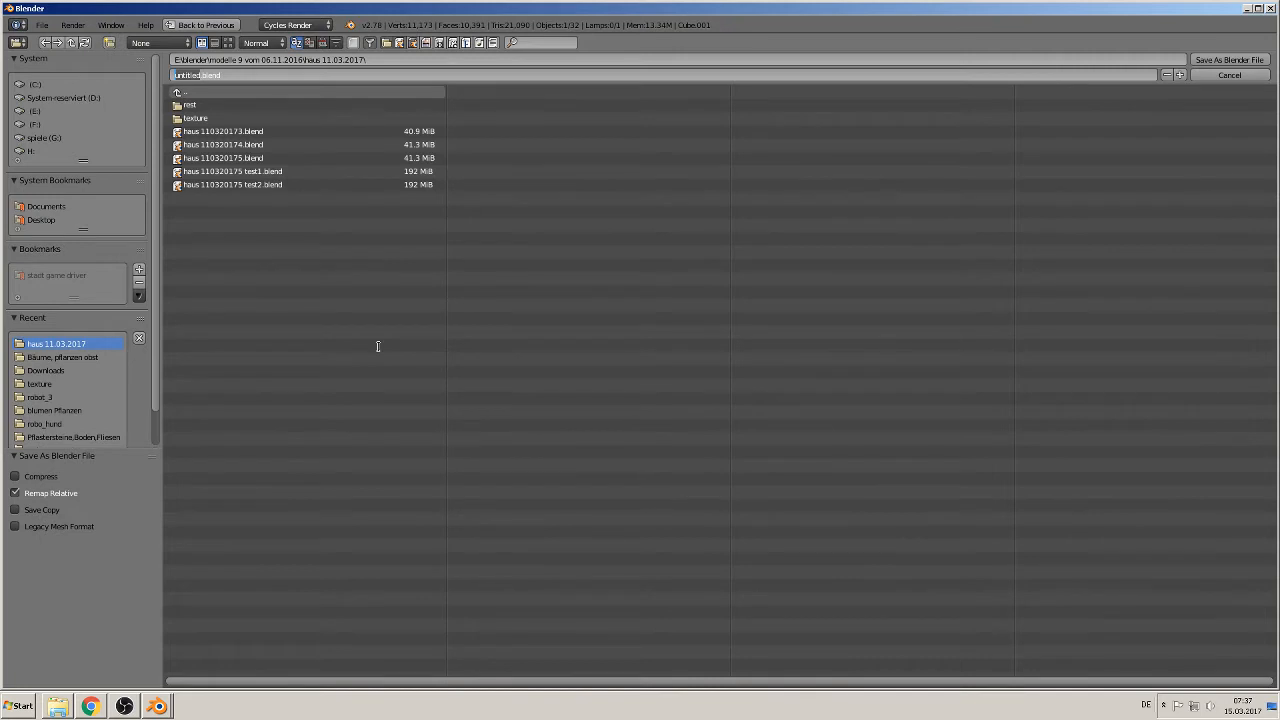
{"action": "type", "text": "haus 13 test tutrial 2"}
{"action": "left_click", "coordinate": [1250, 60]}
{"action": "left_click", "coordinate": [1254, 60]}
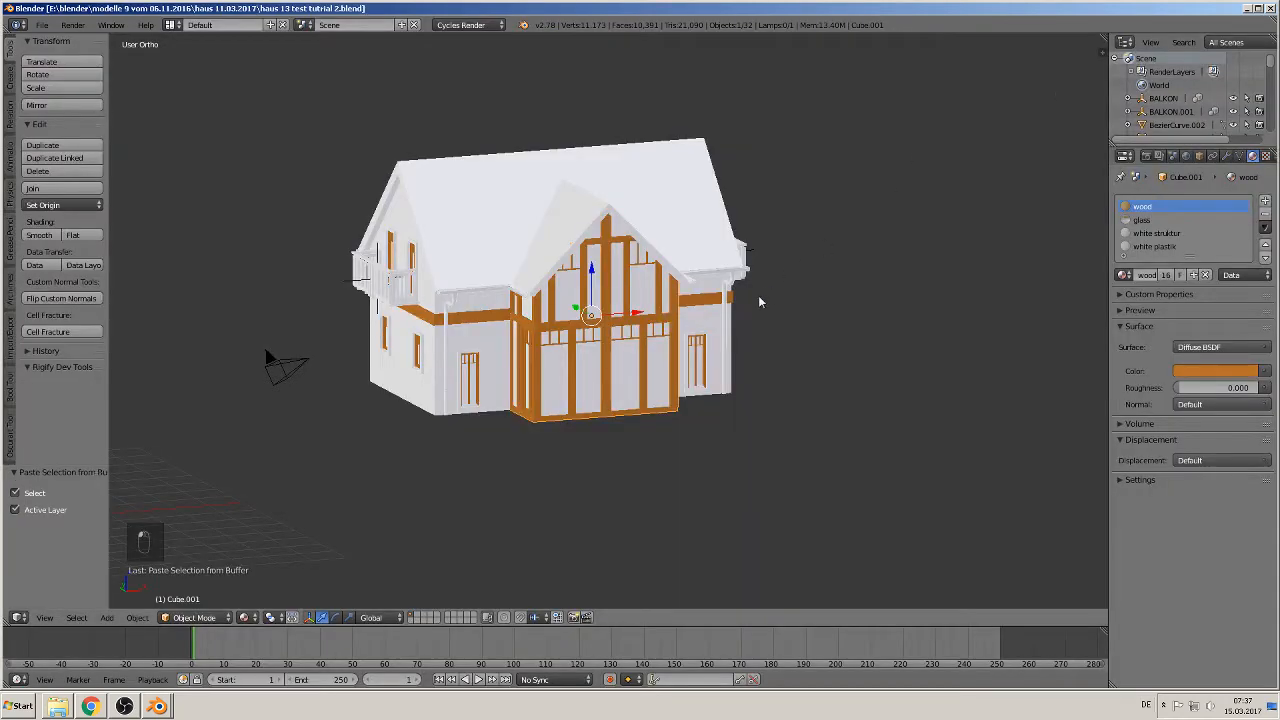
- Examine the mesh of the half-timbered front section and its side window in Edit Mode
{"action": "scroll", "coordinate": [927, 356], "scroll_direction": "up", "scroll_amount": 5}
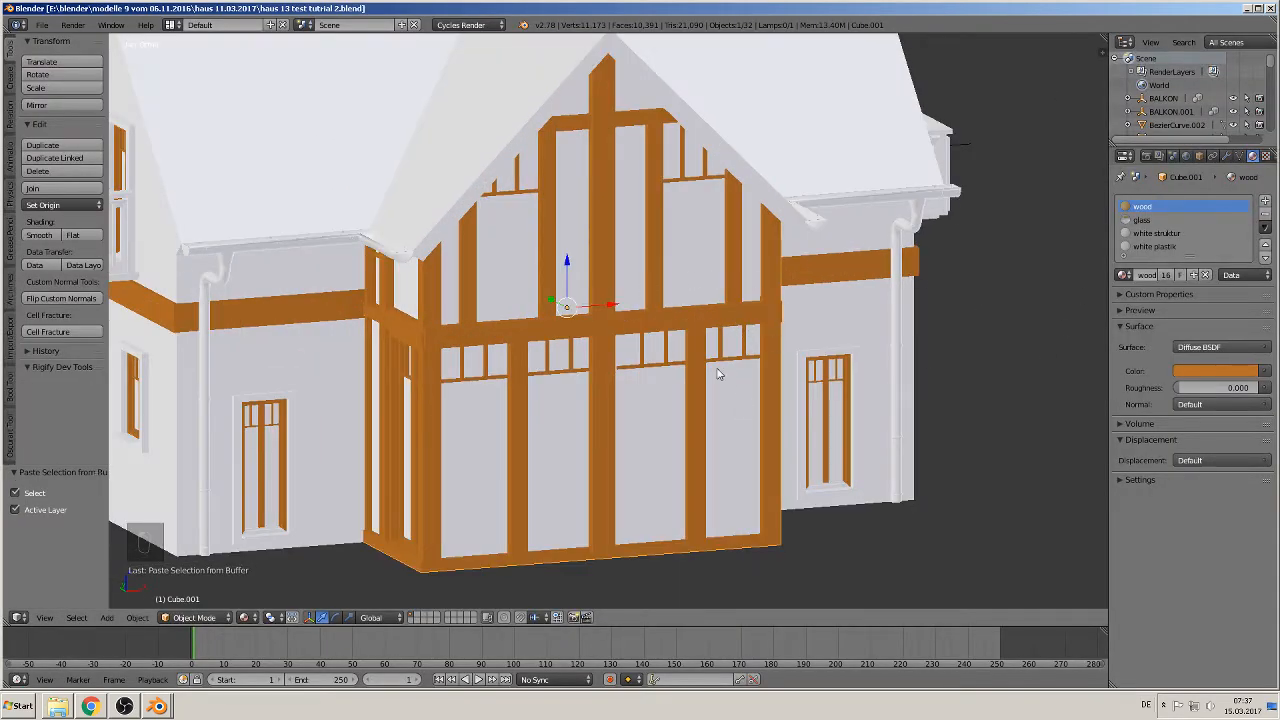
{"action": "middle_click_drag", "start_coordinate": [721, 374], "coordinate": [733, 381]}
{"action": "key", "text": "Tab"}
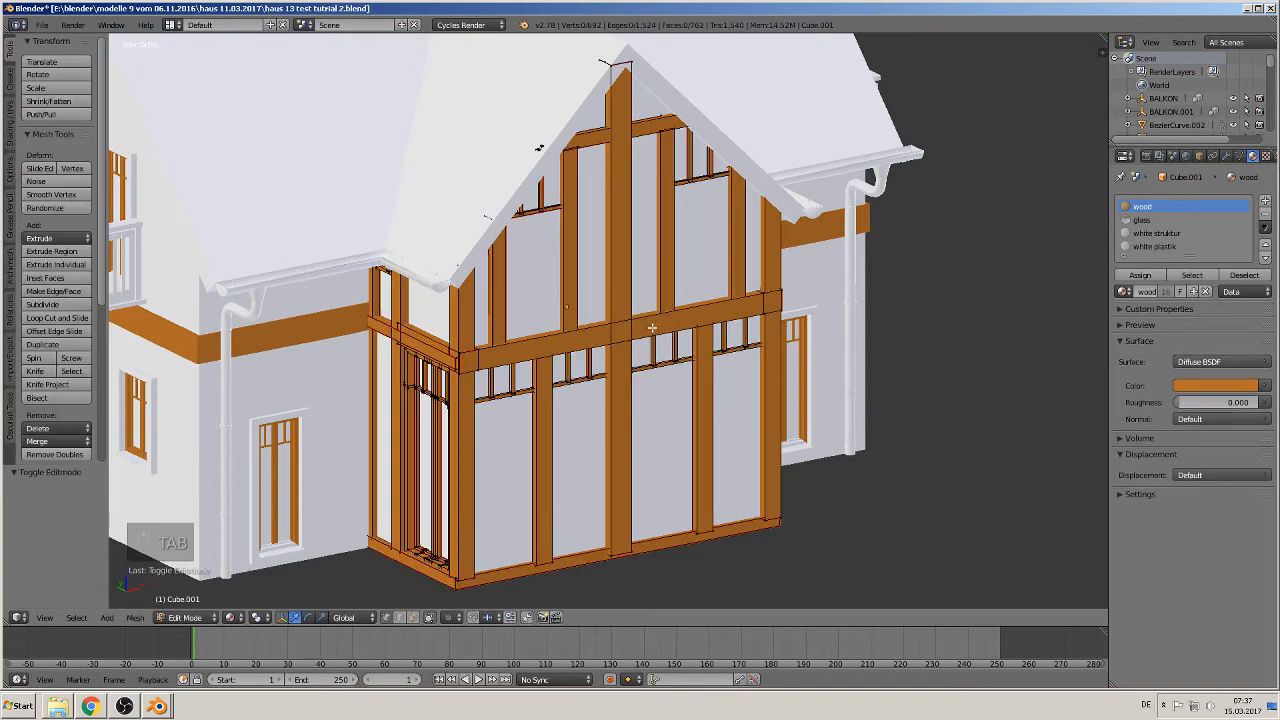
{"action": "middle_click_drag", "start_coordinate": [564, 445], "coordinate": [808, 331], "text": "shift"}
{"action": "scroll", "coordinate": [808, 331], "scroll_direction": "up", "scroll_amount": 5}
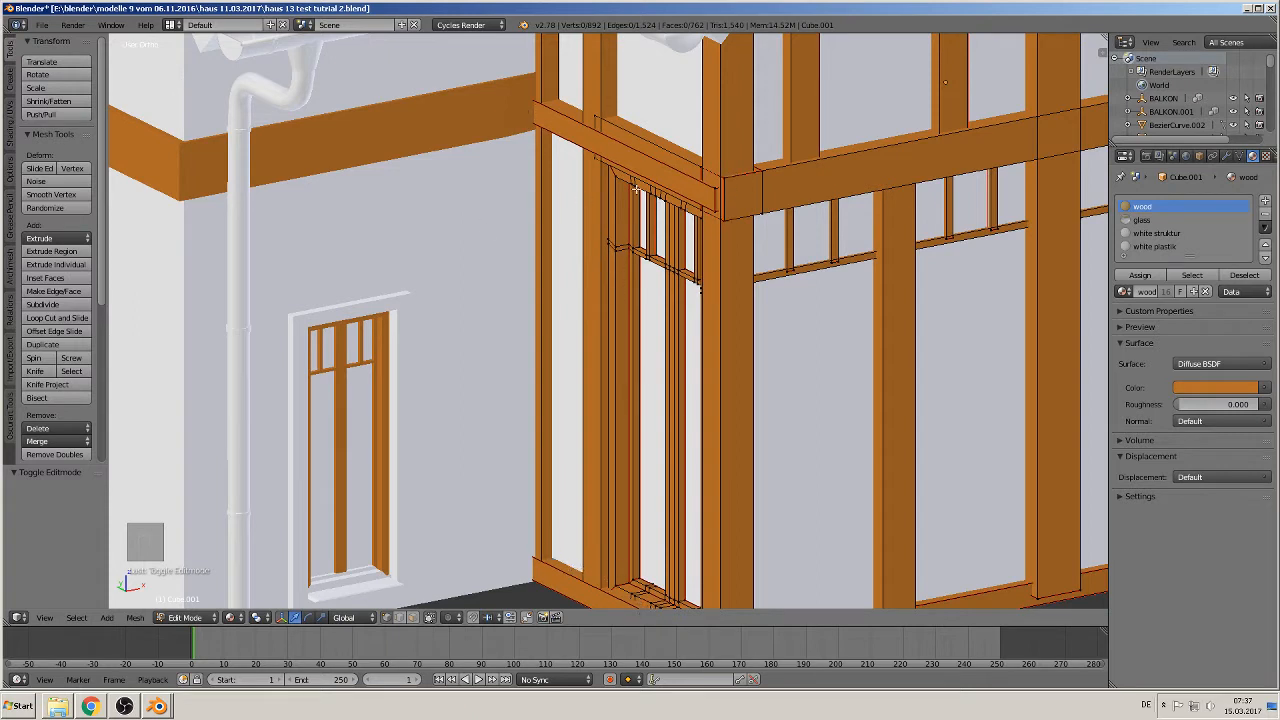
{"action": "scroll", "coordinate": [635, 189], "scroll_direction": "down", "scroll_amount": 3}
{"action": "middle_click_drag", "start_coordinate": [626, 244], "coordinate": [450, 255]}
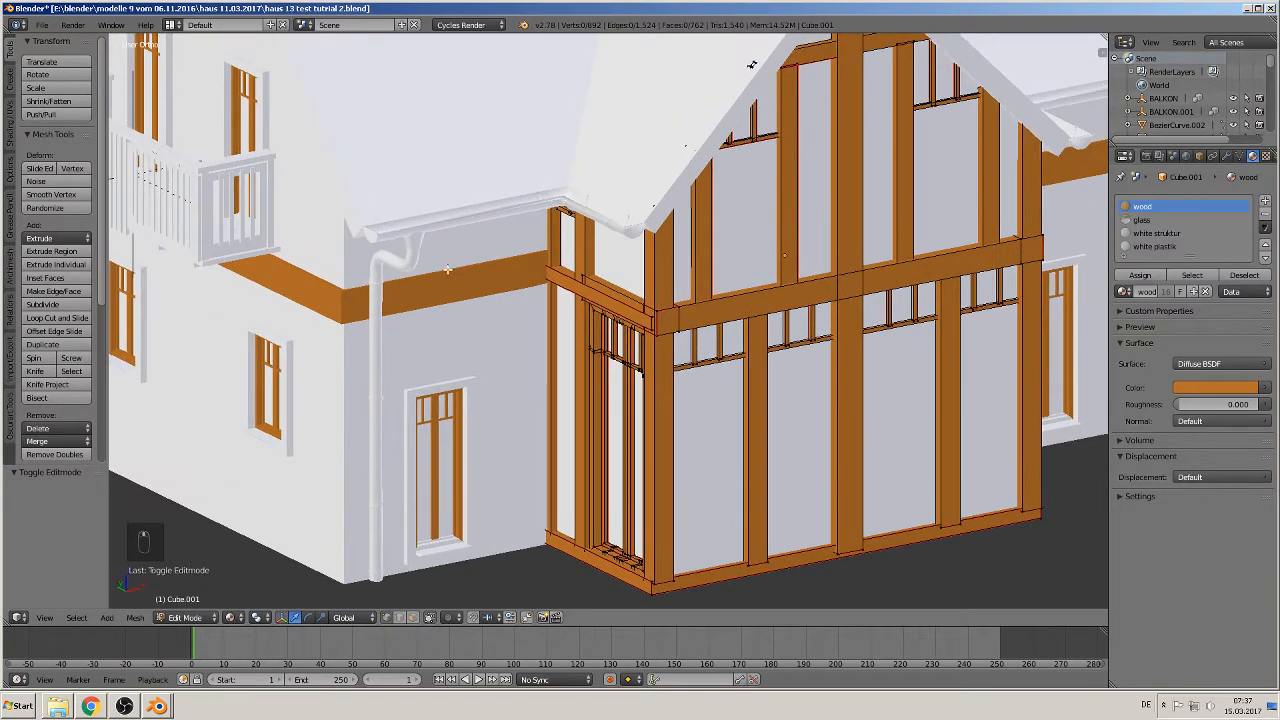
{"action": "key", "text": "Tab"}
- Select the downpipe at the front corner and examine its mesh and upper bend in Edit Mode
{"action": "right_click", "coordinate": [390, 262]}
{"action": "key", "text": "Tab"}
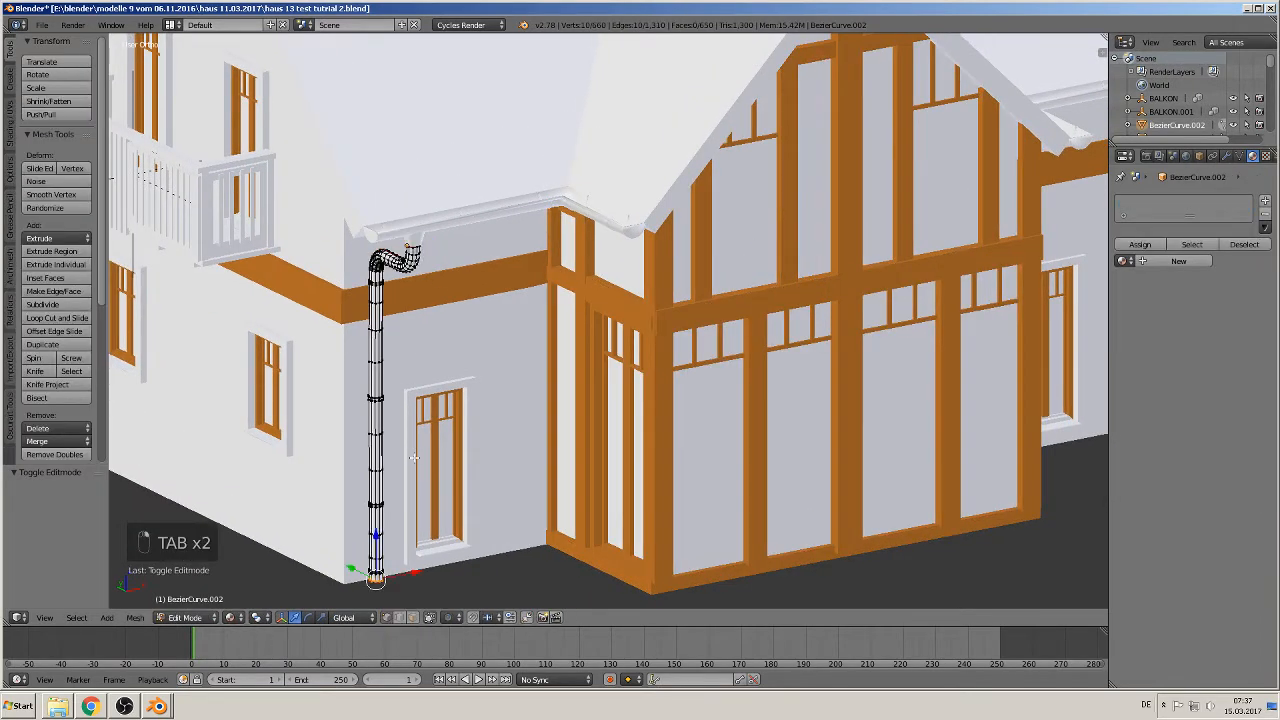
{"action": "middle_click_drag", "start_coordinate": [352, 270], "coordinate": [528, 321]}
{"action": "scroll", "coordinate": [528, 321], "scroll_direction": "up", "scroll_amount": 3}
{"action": "scroll", "coordinate": [528, 321], "scroll_direction": "up", "scroll_amount": 3}
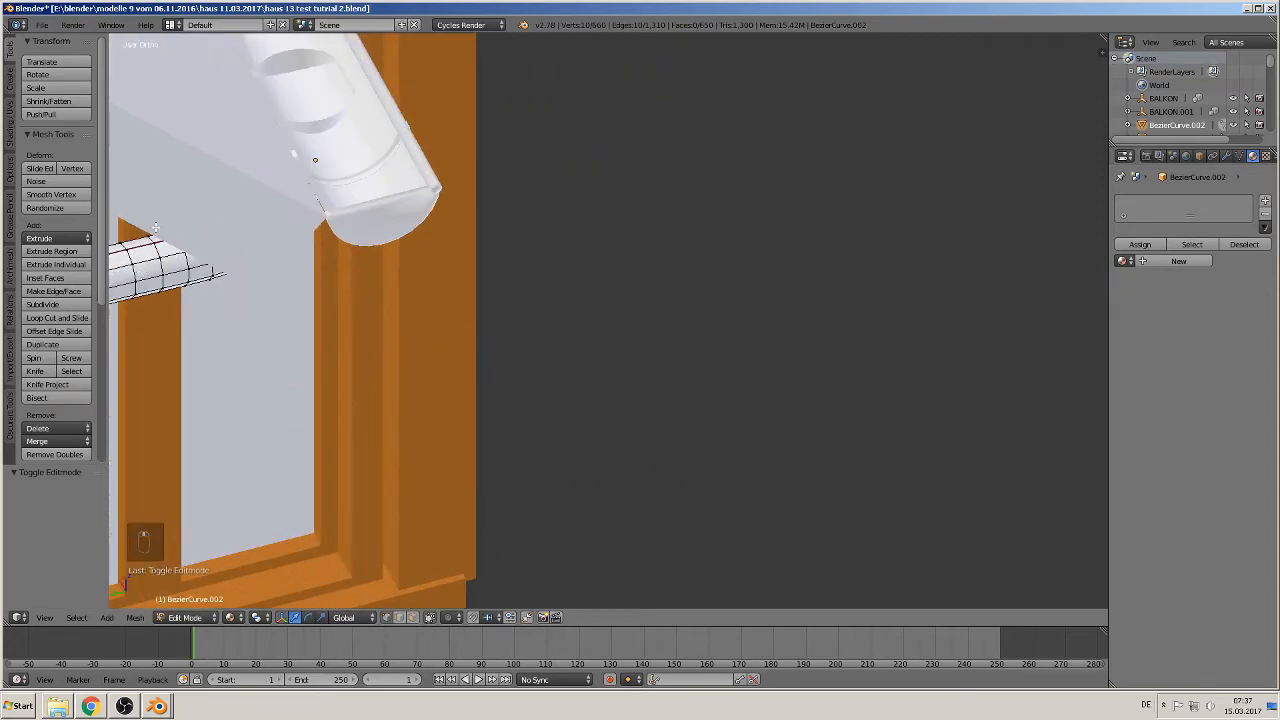
{"action": "middle_click_drag", "start_coordinate": [139, 246], "coordinate": [511, 146], "text": "shift"}
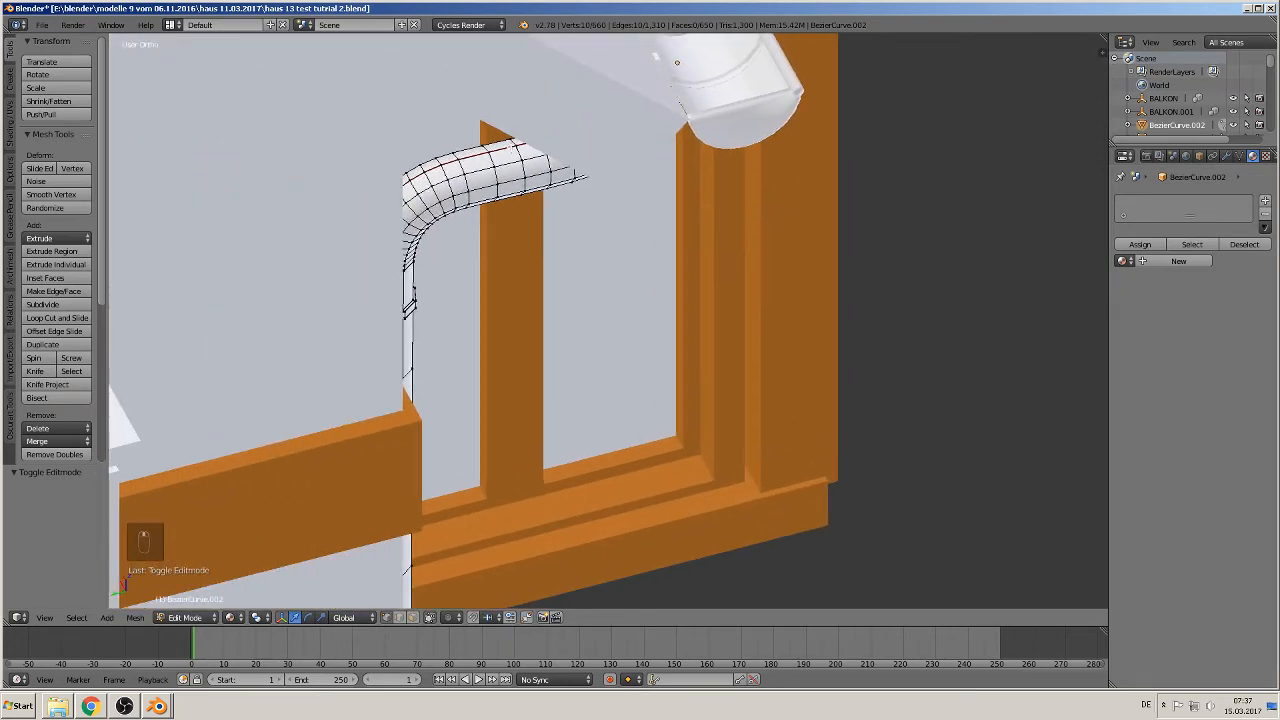
{"action": "middle_click_drag", "start_coordinate": [364, 284], "coordinate": [180, 300]}
{"action": "middle_click_drag", "start_coordinate": [420, 530], "coordinate": [311, 257], "text": "shift"}
{"action": "scroll", "coordinate": [364, 264], "scroll_direction": "down", "scroll_amount": 4}
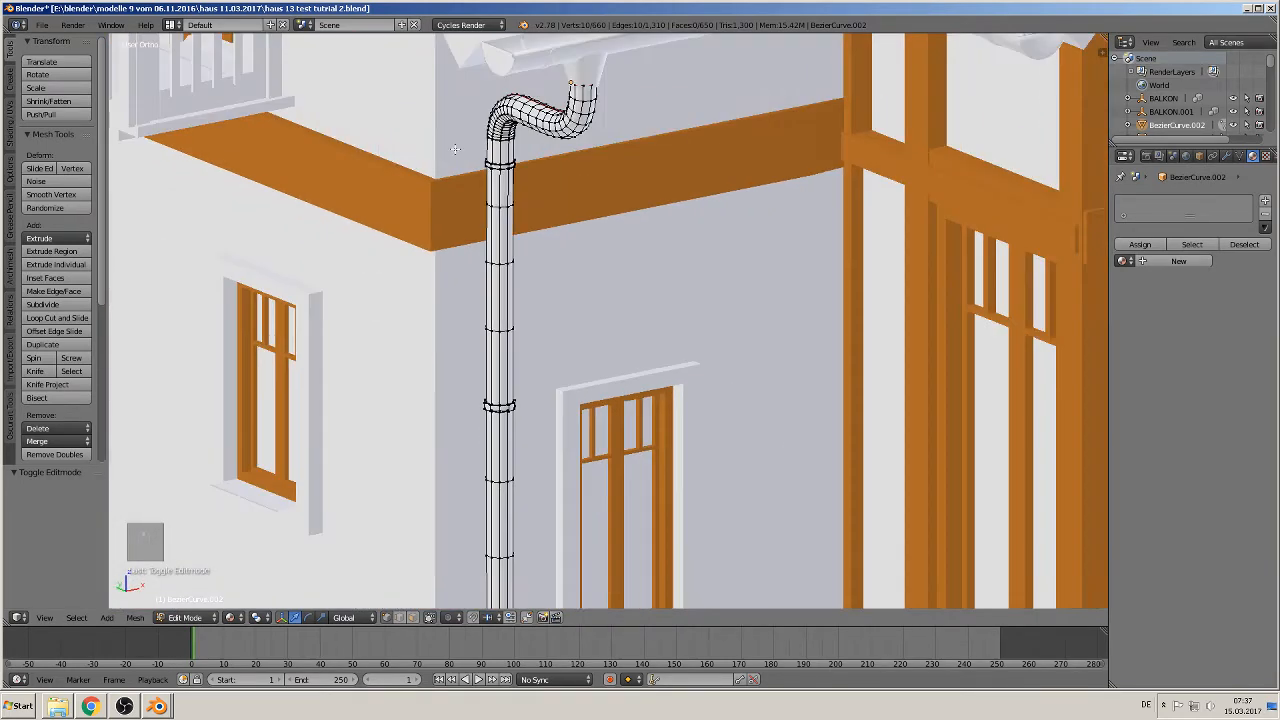
{"action": "scroll", "coordinate": [513, 206], "scroll_direction": "down", "scroll_amount": 6}
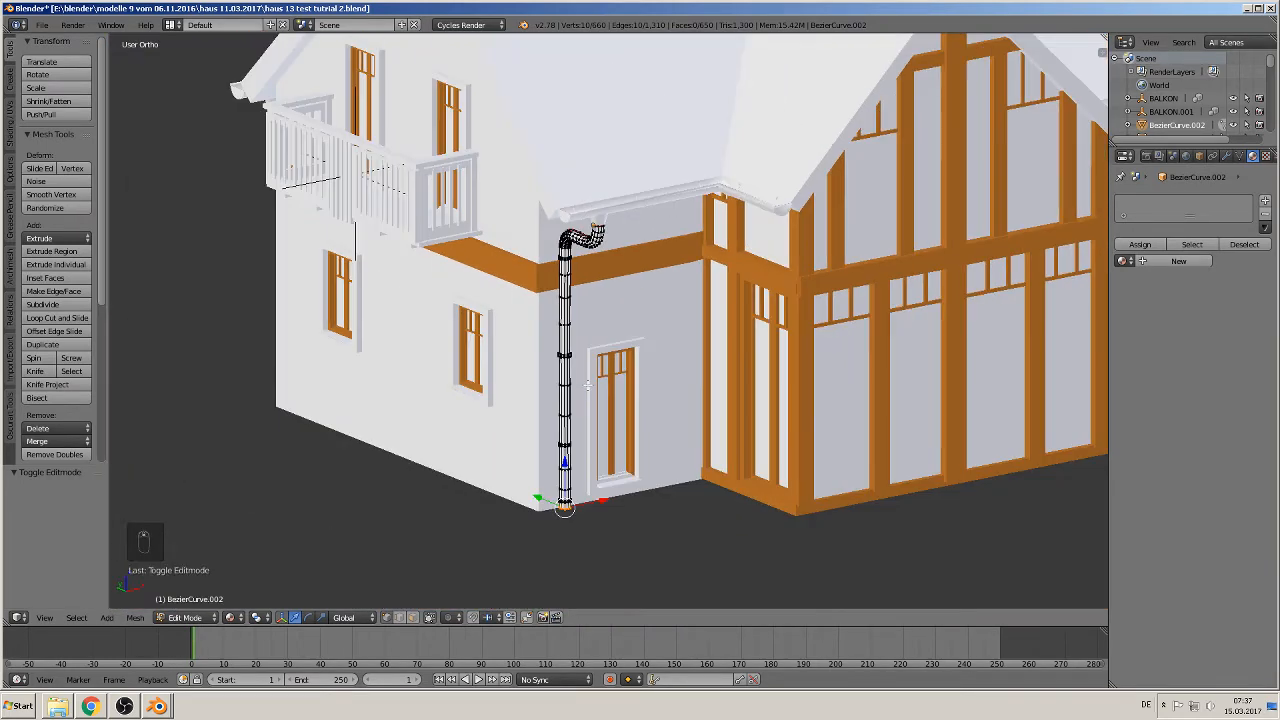
{"action": "key", "text": "Tab"}
{"action": "scroll", "coordinate": [533, 178], "scroll_direction": "up", "scroll_amount": 2}
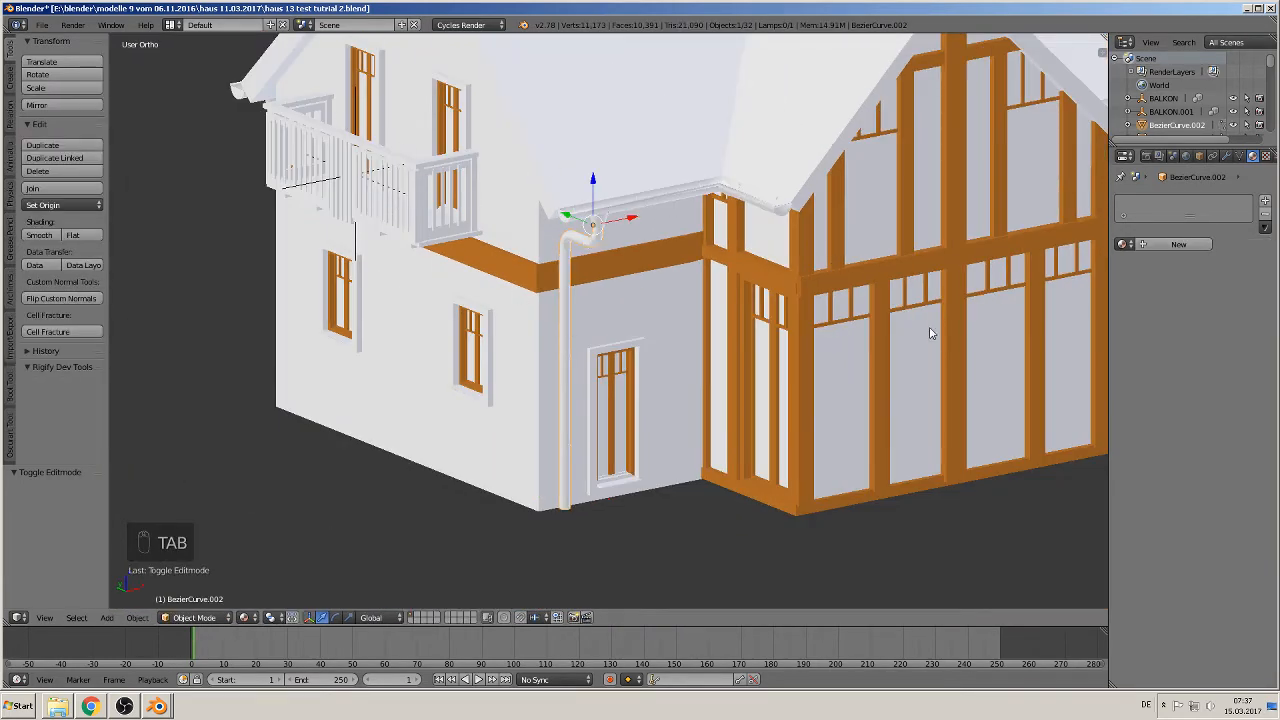
{"action": "middle_click_drag", "start_coordinate": [929, 329], "coordinate": [464, 364]}
{"action": "middle_click_drag", "start_coordinate": [614, 310], "coordinate": [500, 340]}
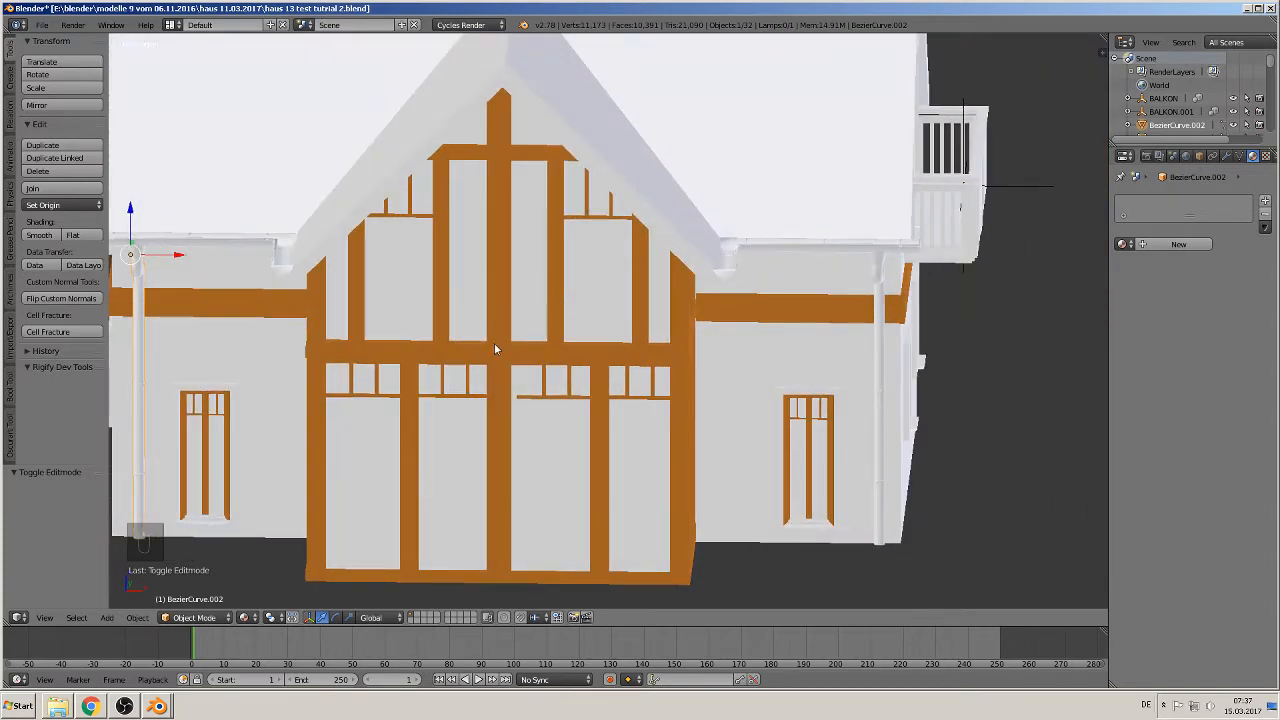
- Give the wood material of the half-timbered front section an Image Texture as its surface color and open the image selection
{"action": "right_click", "coordinate": [494, 343]}
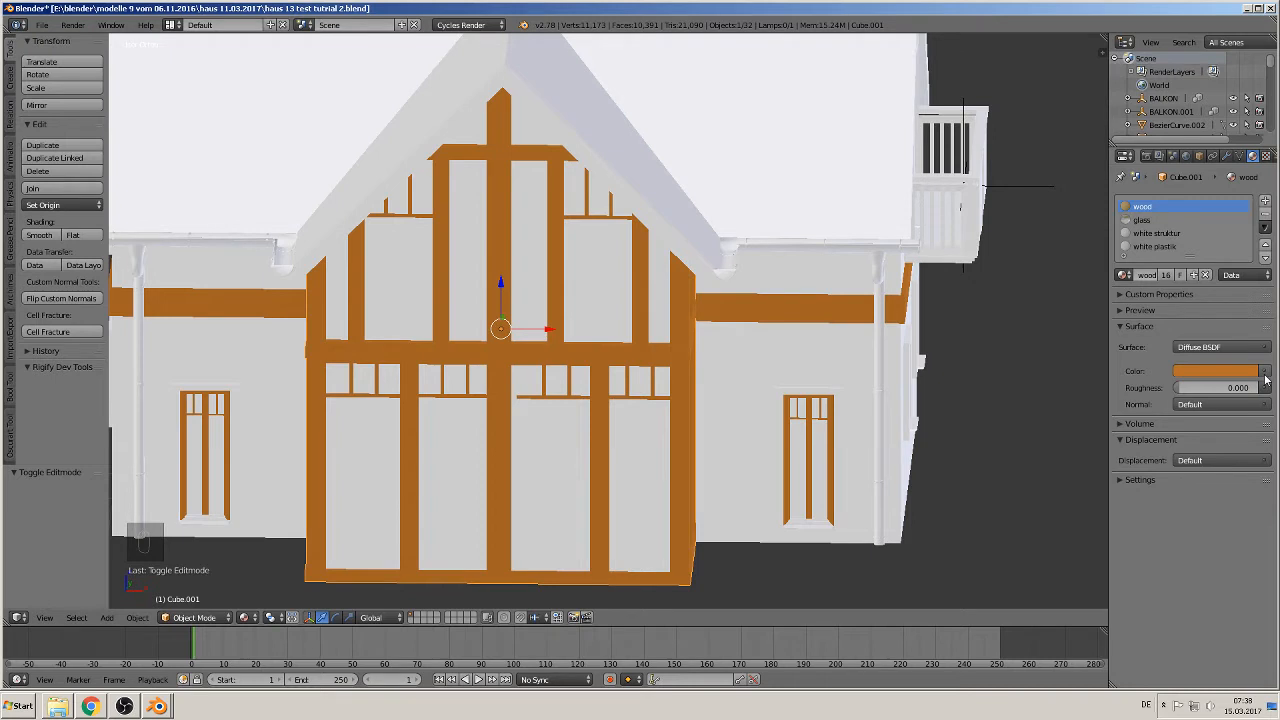
{"action": "left_click", "coordinate": [1265, 373]}
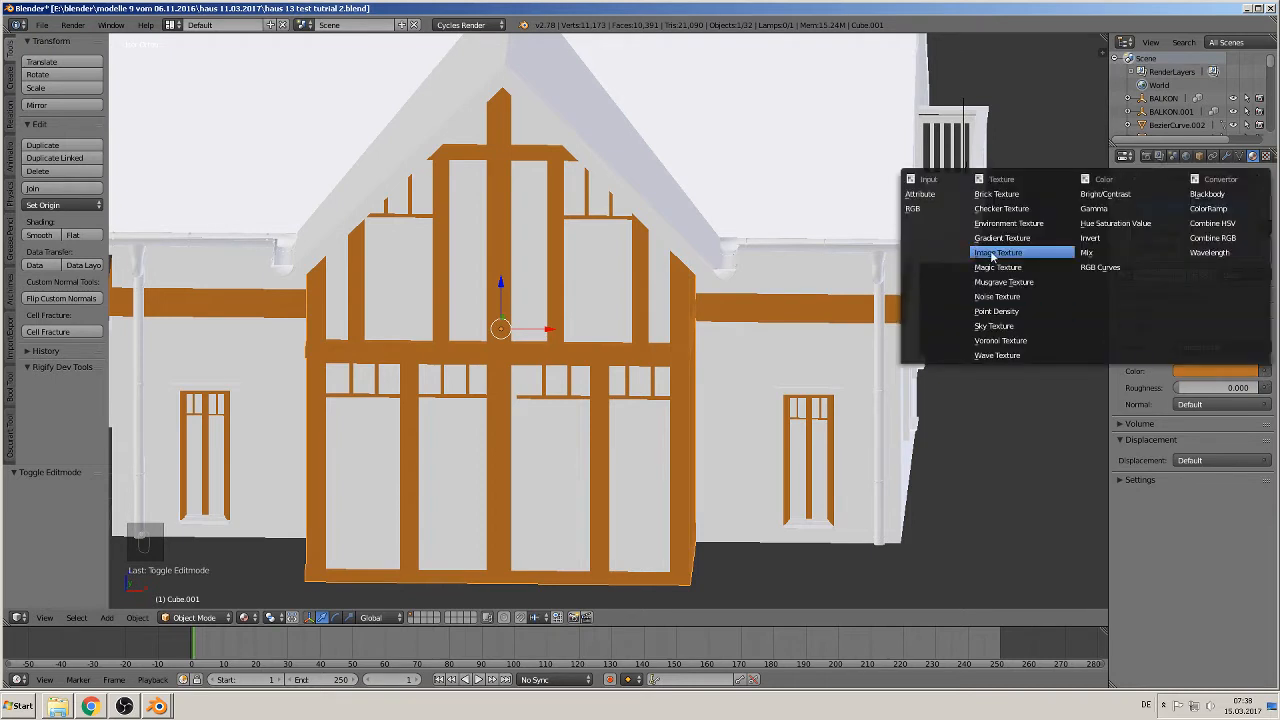
{"action": "left_click", "coordinate": [993, 255]}
{"action": "left_click", "coordinate": [1222, 391]}
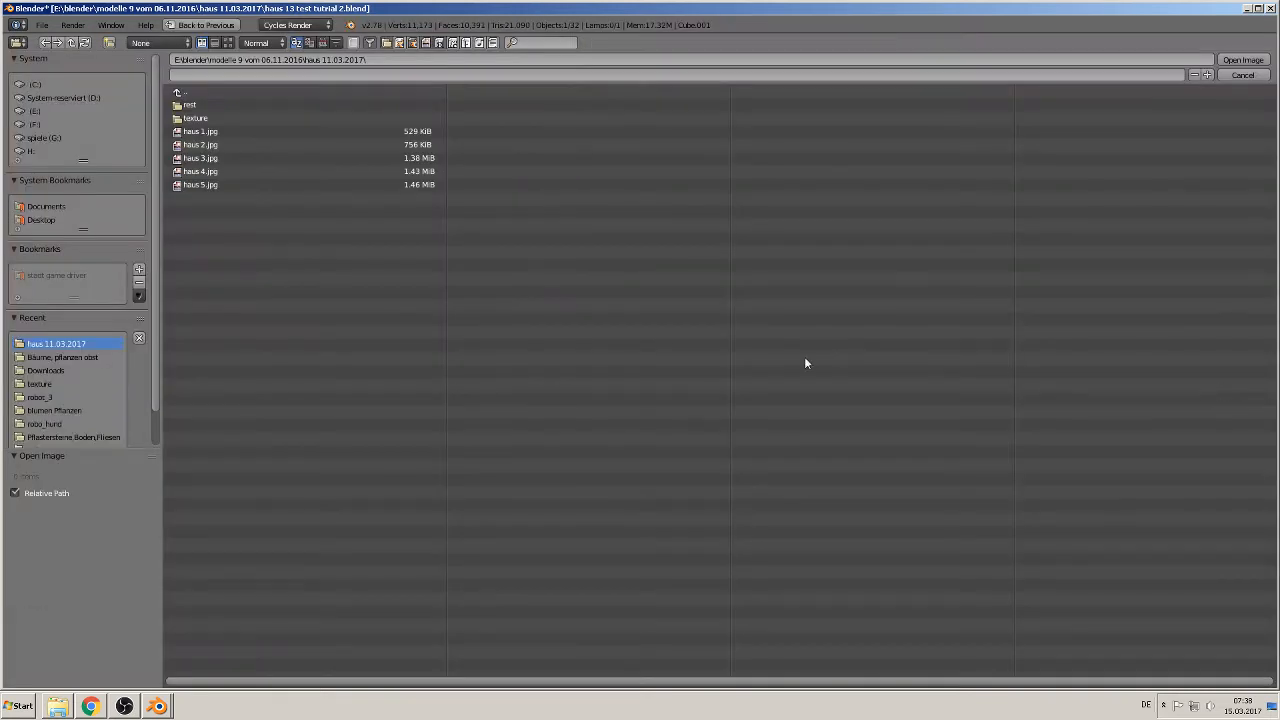
- Load Cherry_Diffuse.png from the Komerzielle Texturen Holz folder as the wood texture, browsing with thumbnails, and show the material preview
{"action": "left_click", "coordinate": [195, 118]}
{"action": "left_click", "coordinate": [228, 42]}
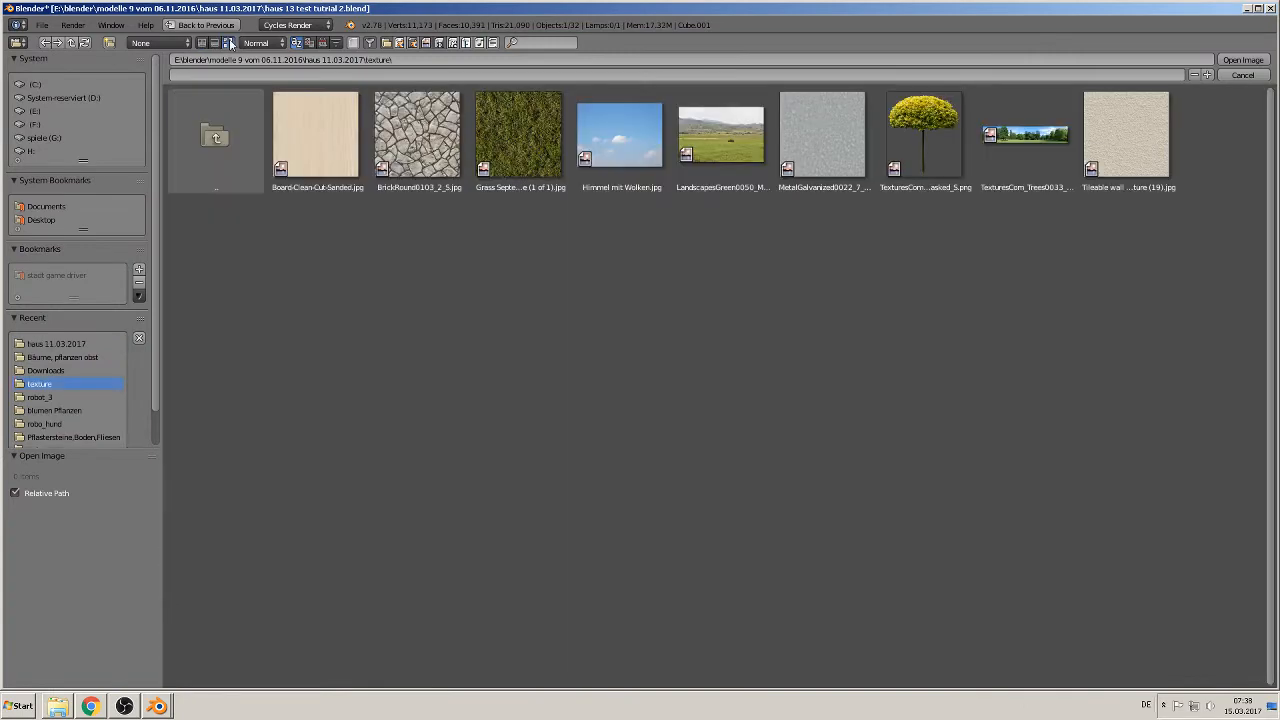
{"action": "left_click", "coordinate": [65, 358]}
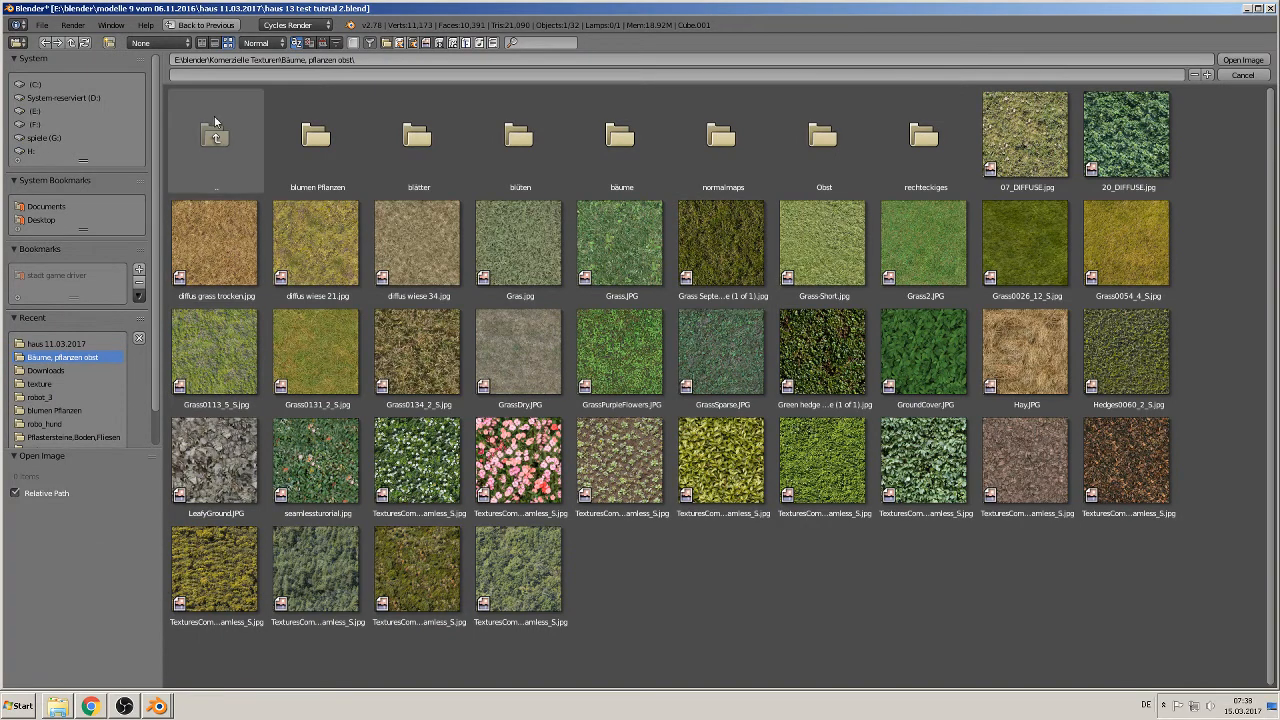
{"action": "left_click", "coordinate": [209, 150]}
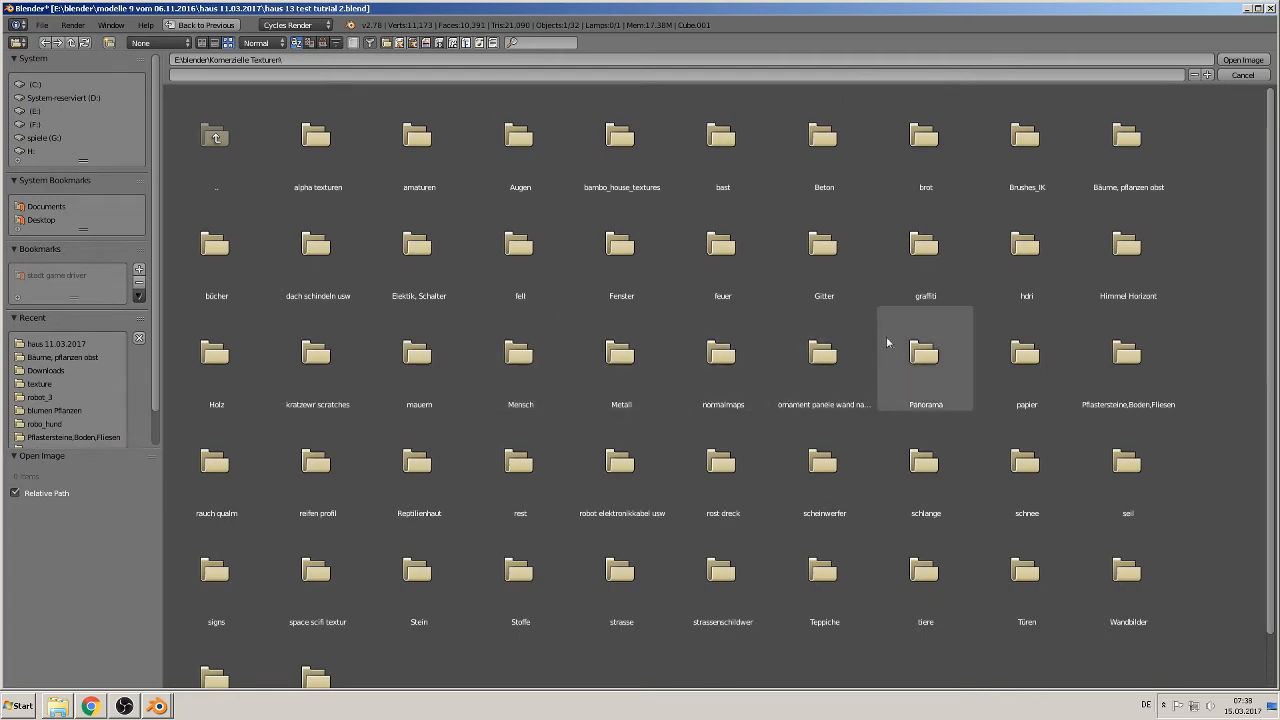
{"action": "left_click", "coordinate": [218, 350]}
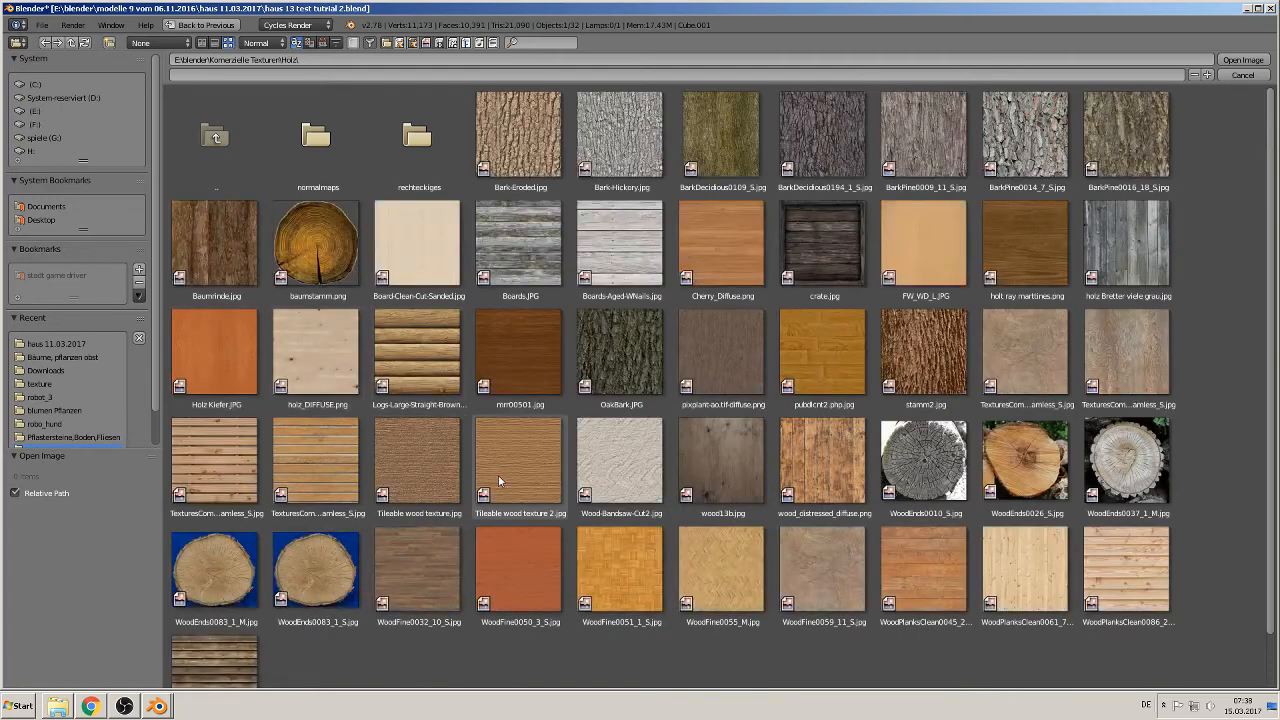
{"action": "left_click", "coordinate": [726, 256]}
{"action": "double_click", "coordinate": [725, 256]}
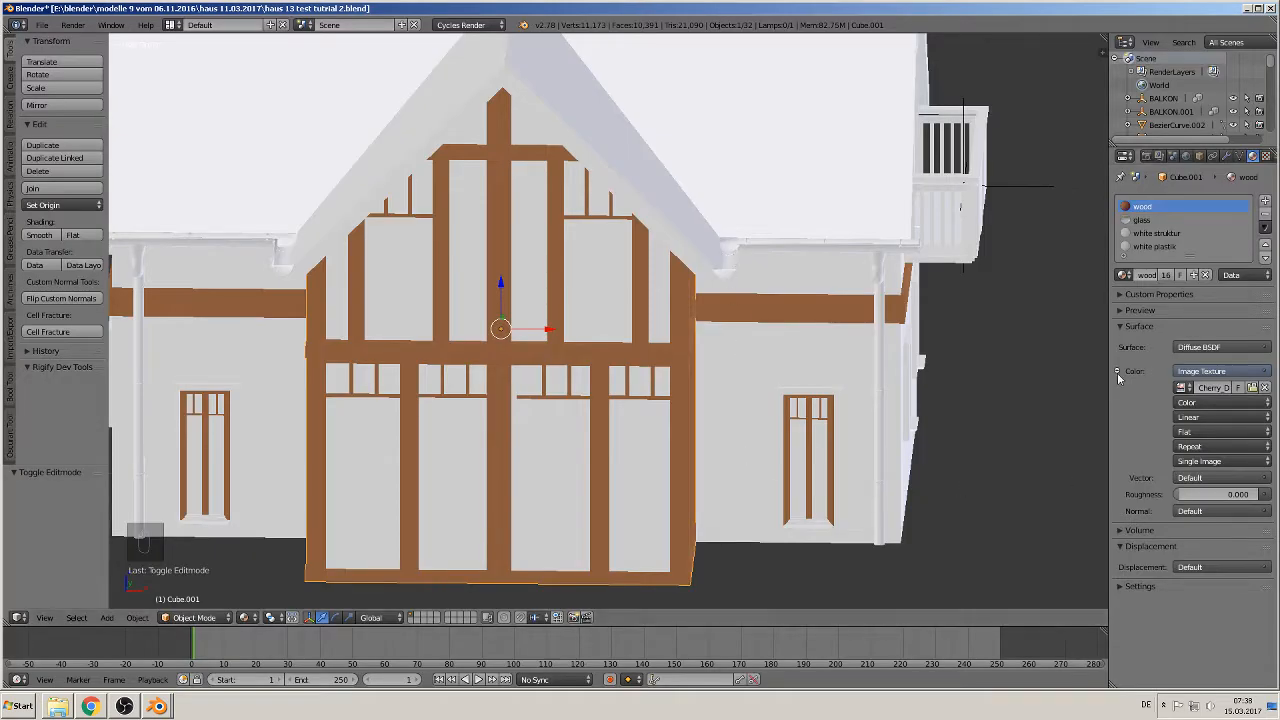
{"action": "left_click", "coordinate": [1129, 310]}
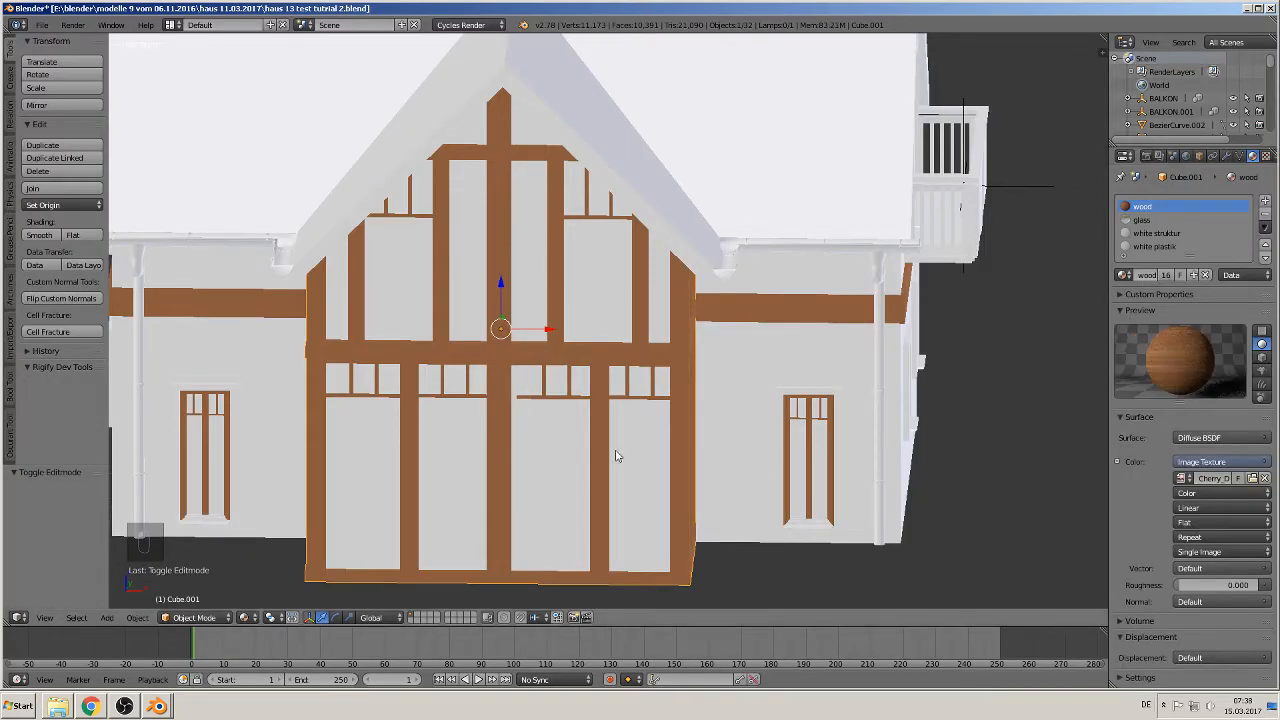
- Unwrap the entire mesh of the half-timbered front section with Smart UV Project using an angle limit of 66
{"action": "middle_click_drag", "start_coordinate": [482, 414], "coordinate": [591, 326]}
{"action": "key", "text": "KP_1"}
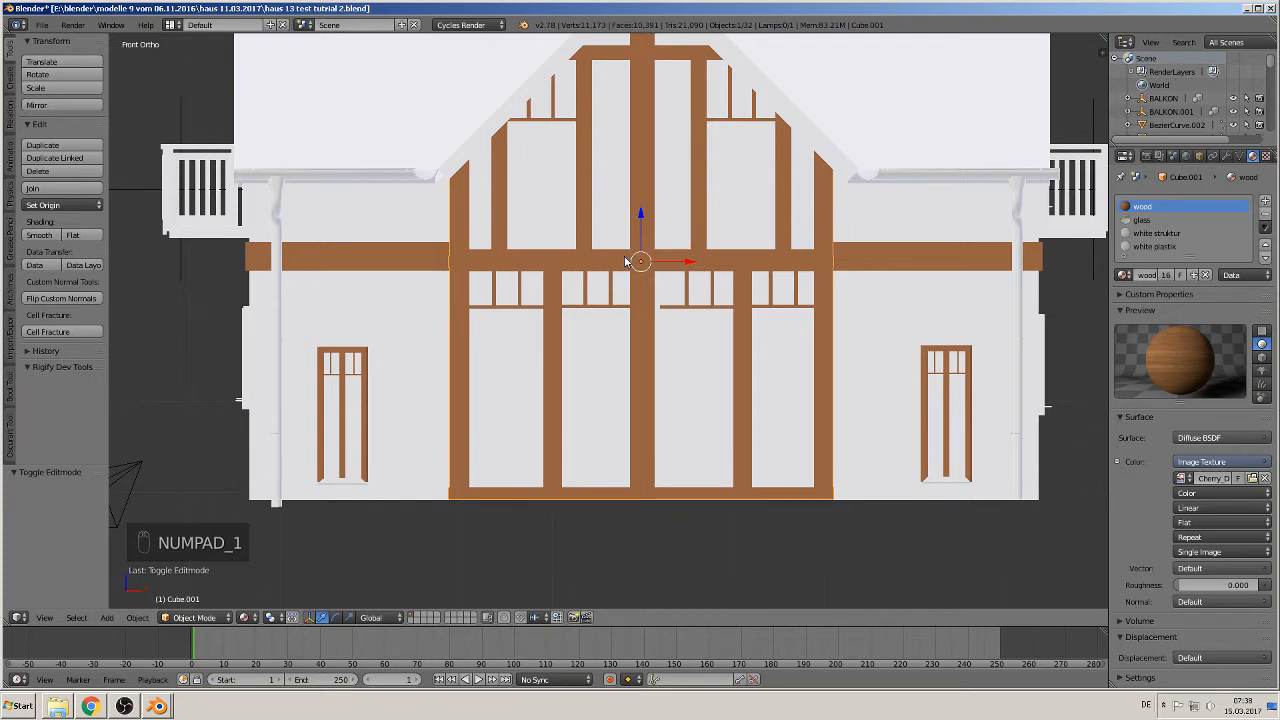
{"action": "key", "text": "Tab"}
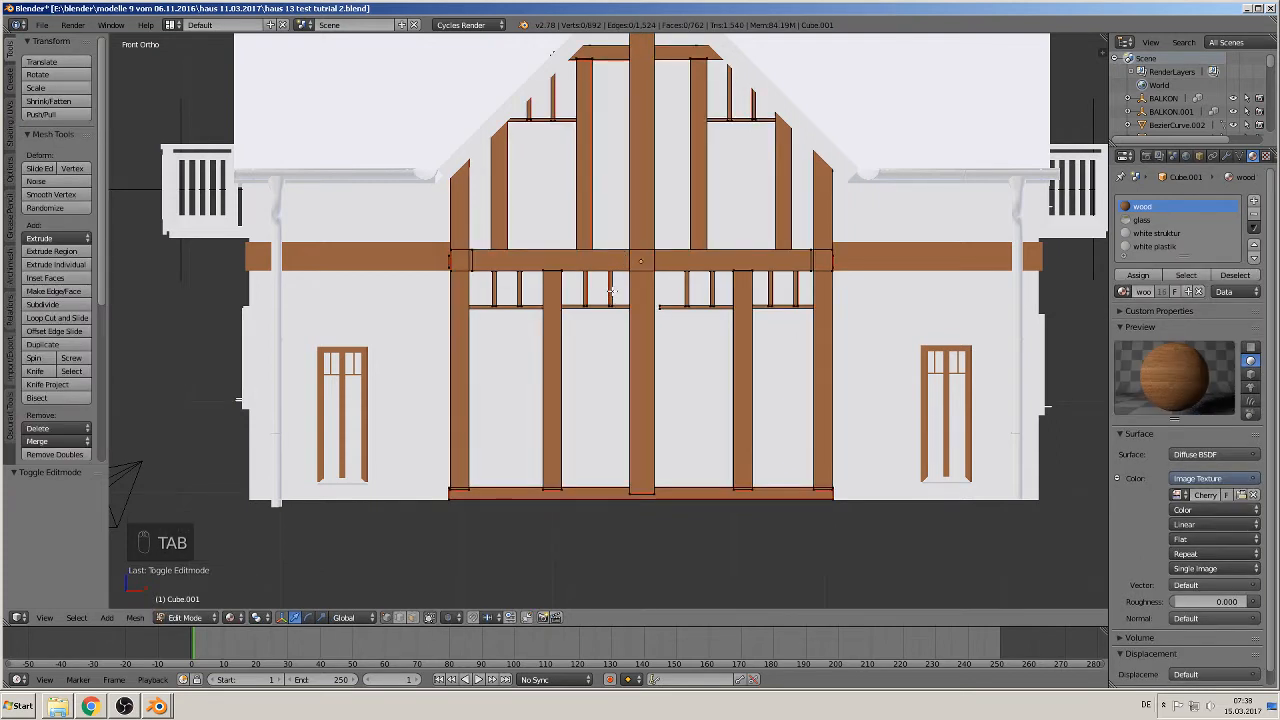
{"action": "key", "text": "a"}
{"action": "key", "text": "a"}
{"action": "key", "text": "u"}
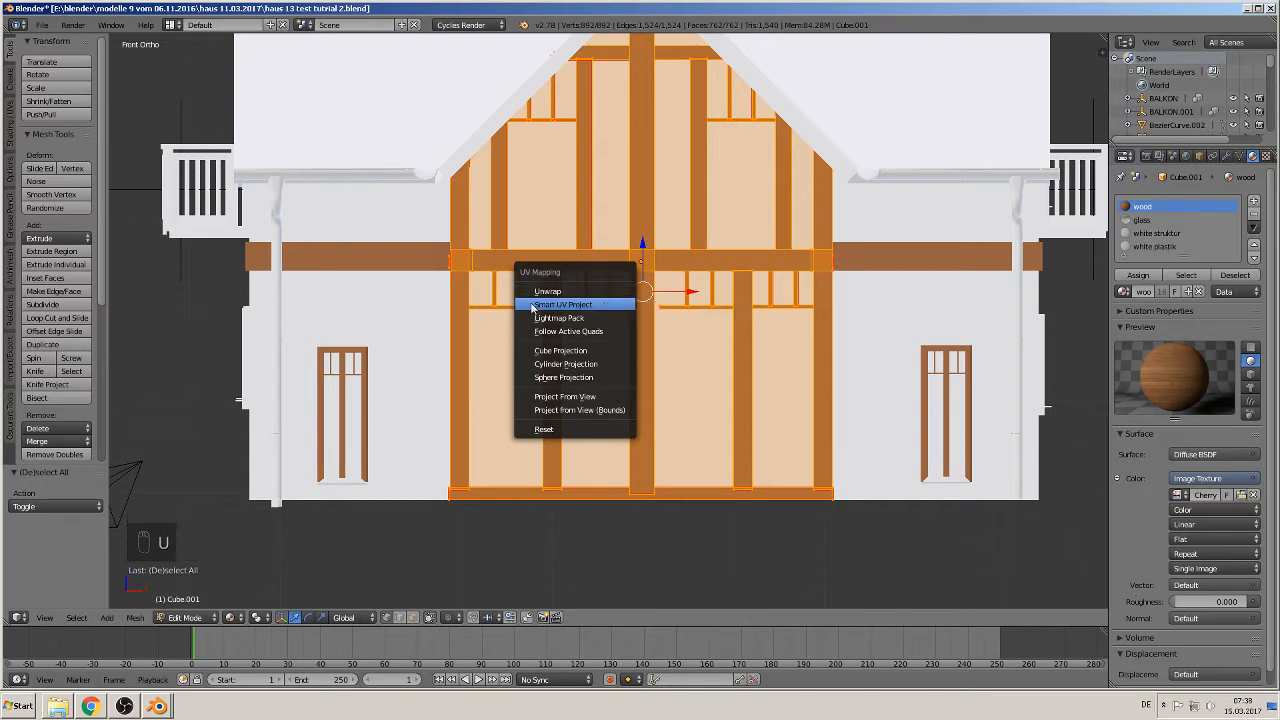
{"action": "left_click", "coordinate": [598, 305]}
{"action": "left_click", "coordinate": [619, 403]}
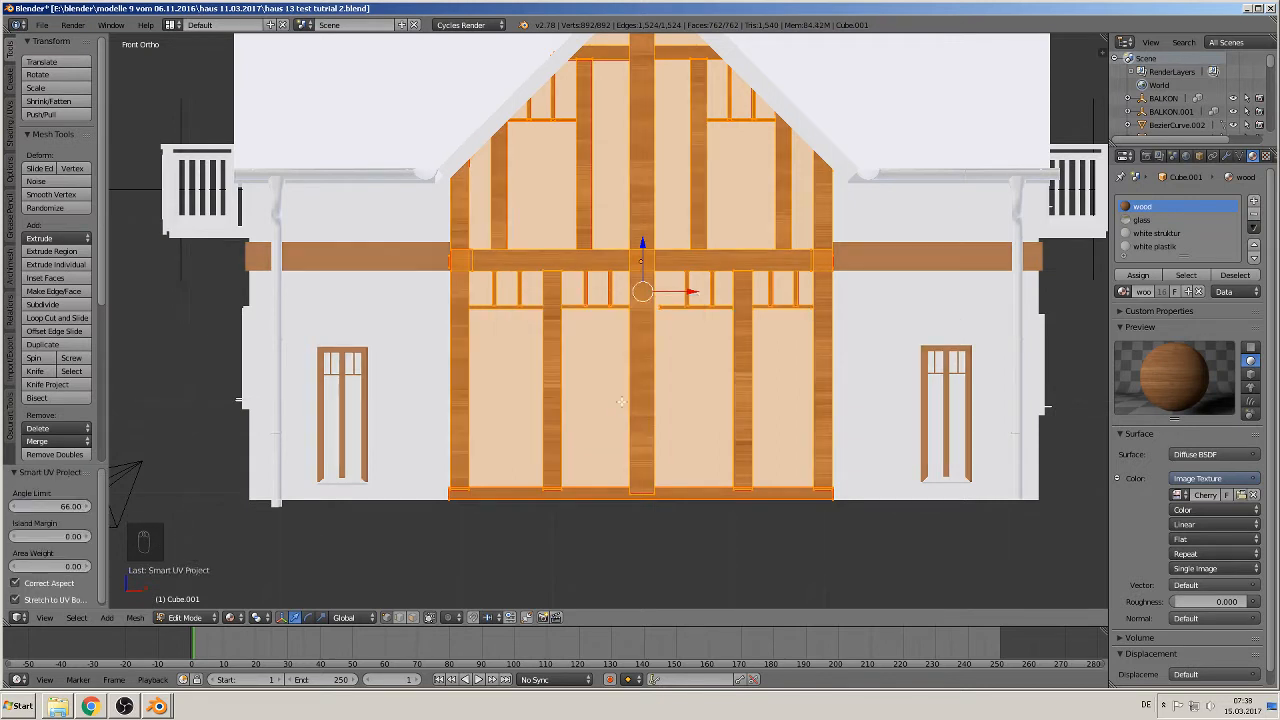
{"action": "scroll", "coordinate": [621, 402], "scroll_direction": "up", "scroll_amount": 3}
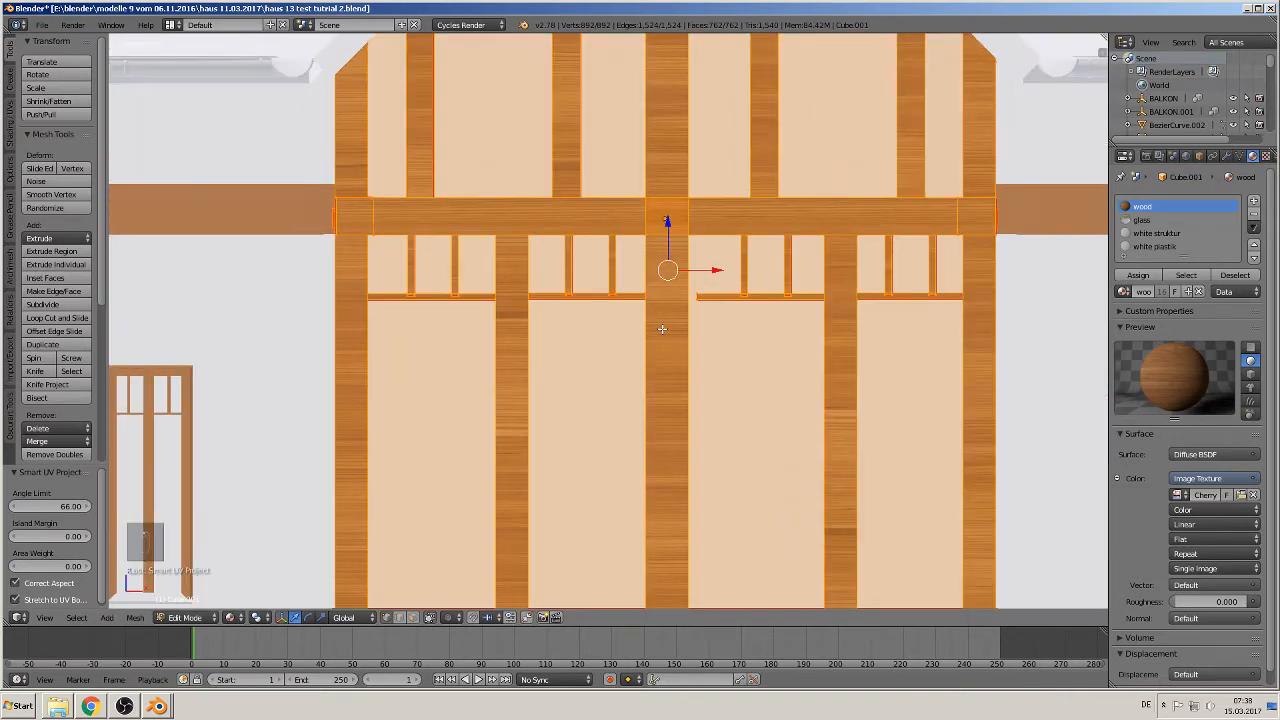
- Enlarge the timeline area, turn it into a Node Editor for the wood material, and hide its properties sidebar
{"action": "left_click_drag", "start_coordinate": [604, 628], "coordinate": [618, 410]}
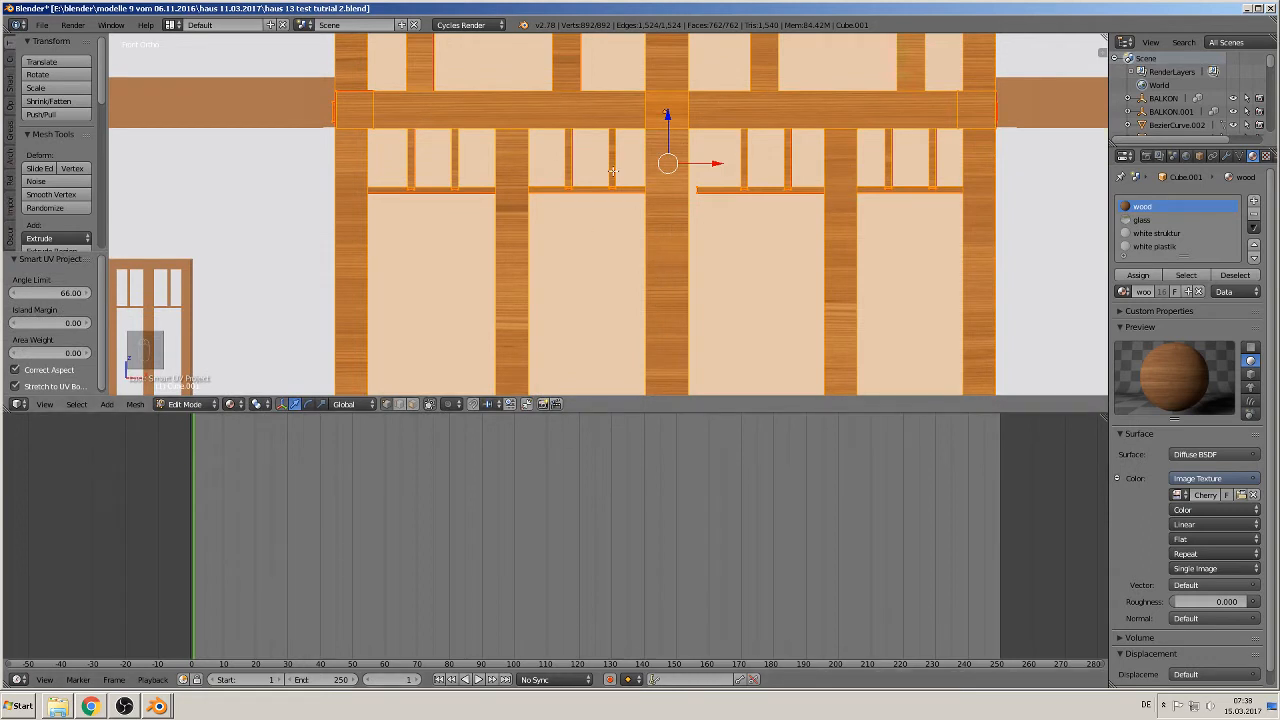
{"action": "left_click", "coordinate": [18, 679]}
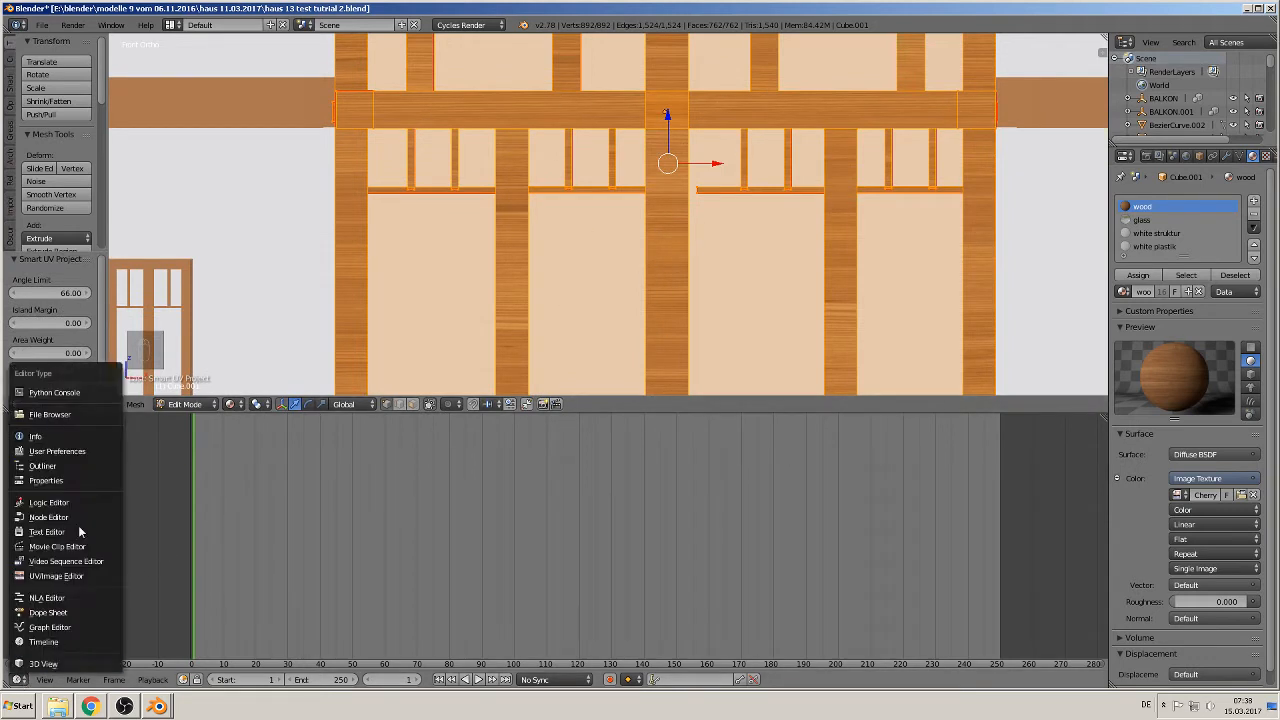
{"action": "left_click", "coordinate": [66, 518]}
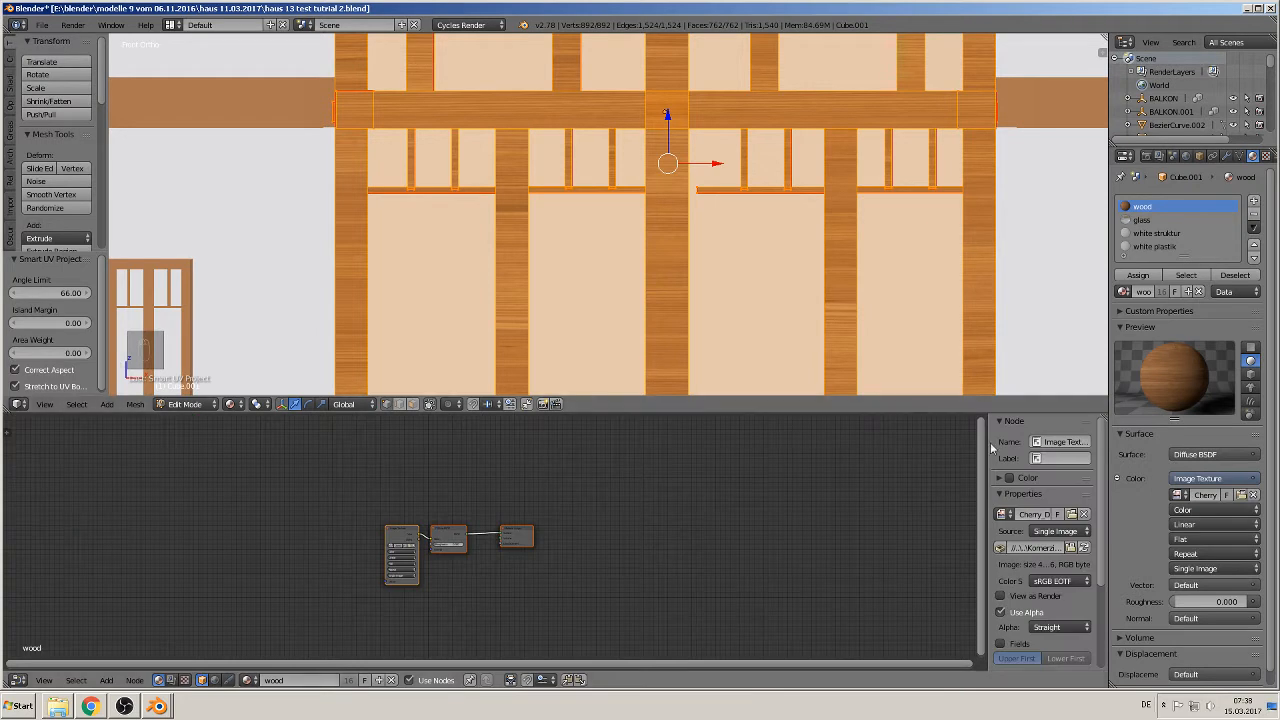
{"action": "key", "text": "n"}
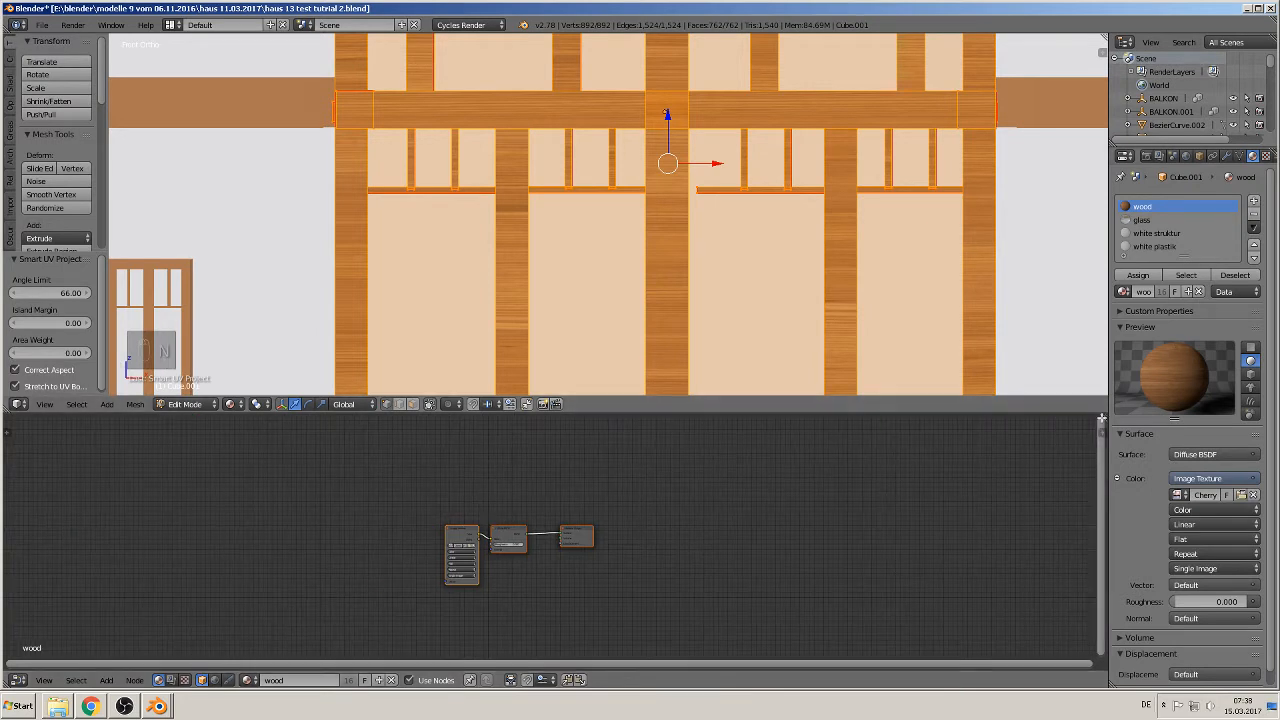
- Split the Node Editor area in two and turn the right half into a UV/Image Editor
{"action": "left_click_drag", "start_coordinate": [1104, 418], "coordinate": [561, 434]}
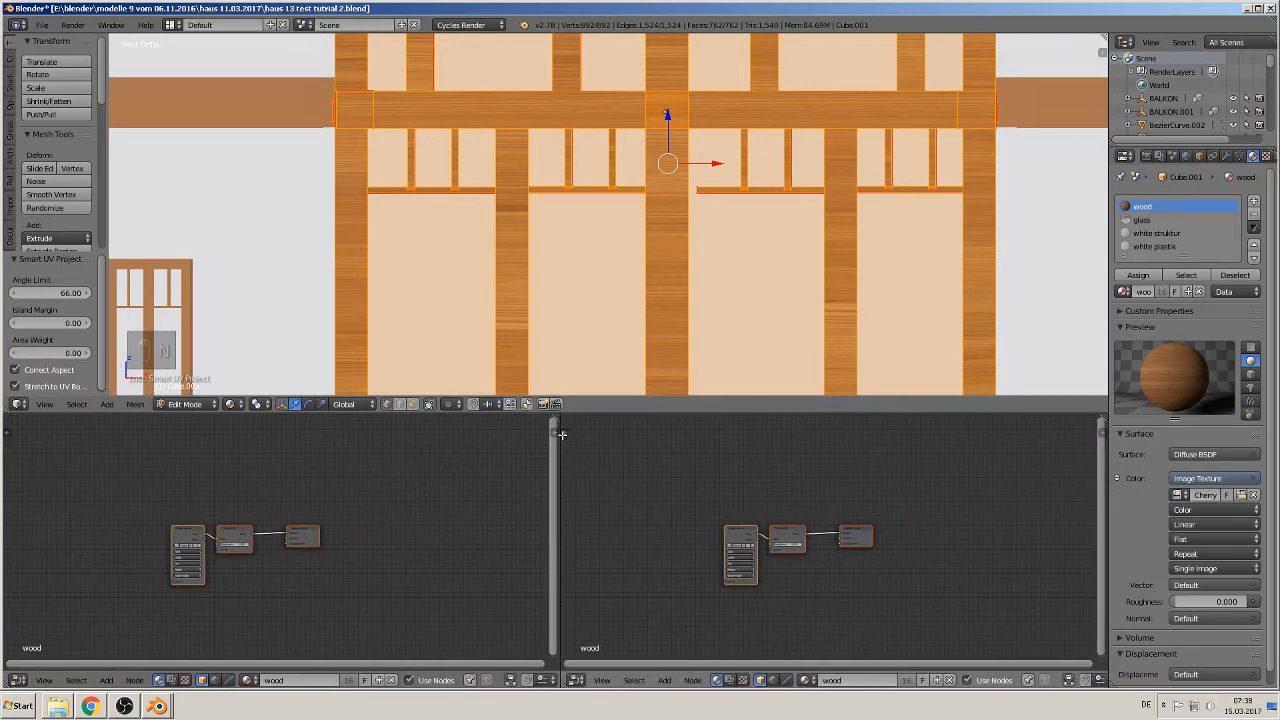
{"action": "left_click", "coordinate": [577, 680]}
{"action": "left_click", "coordinate": [624, 577]}
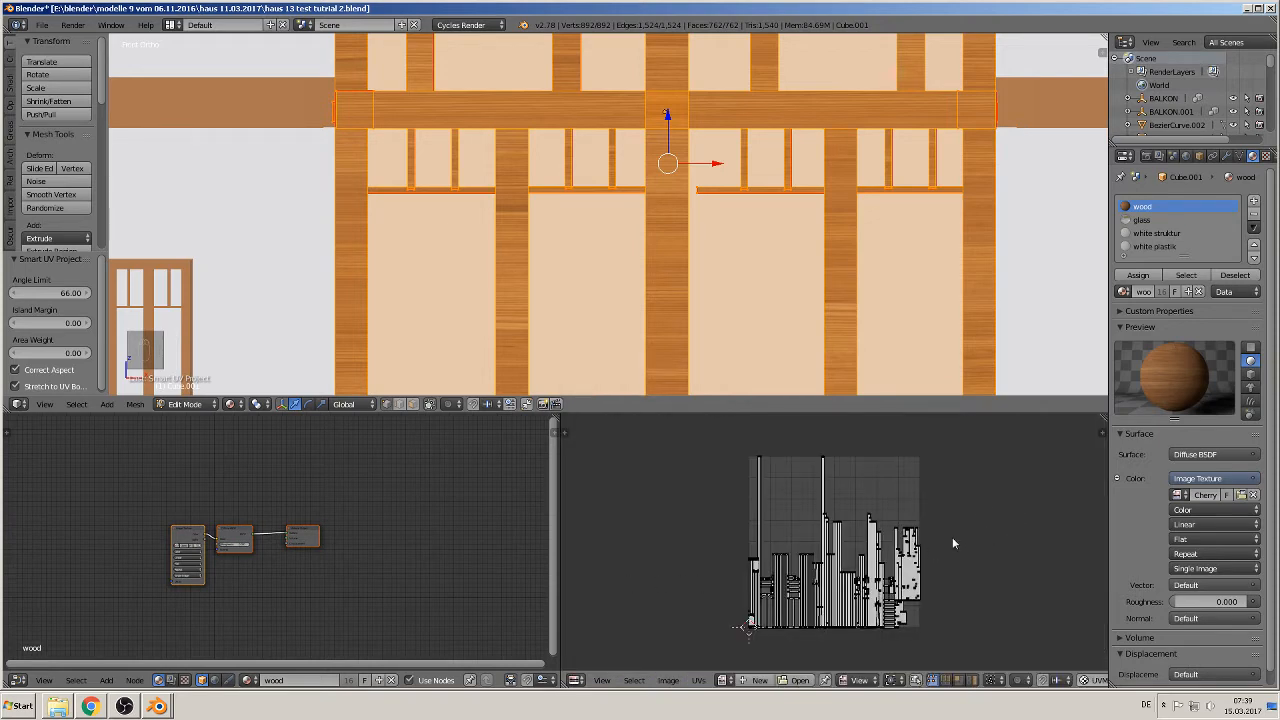
- Rotate all UV islands of the front section by 90 degrees and return to Object Mode
{"action": "key", "text": "a"}
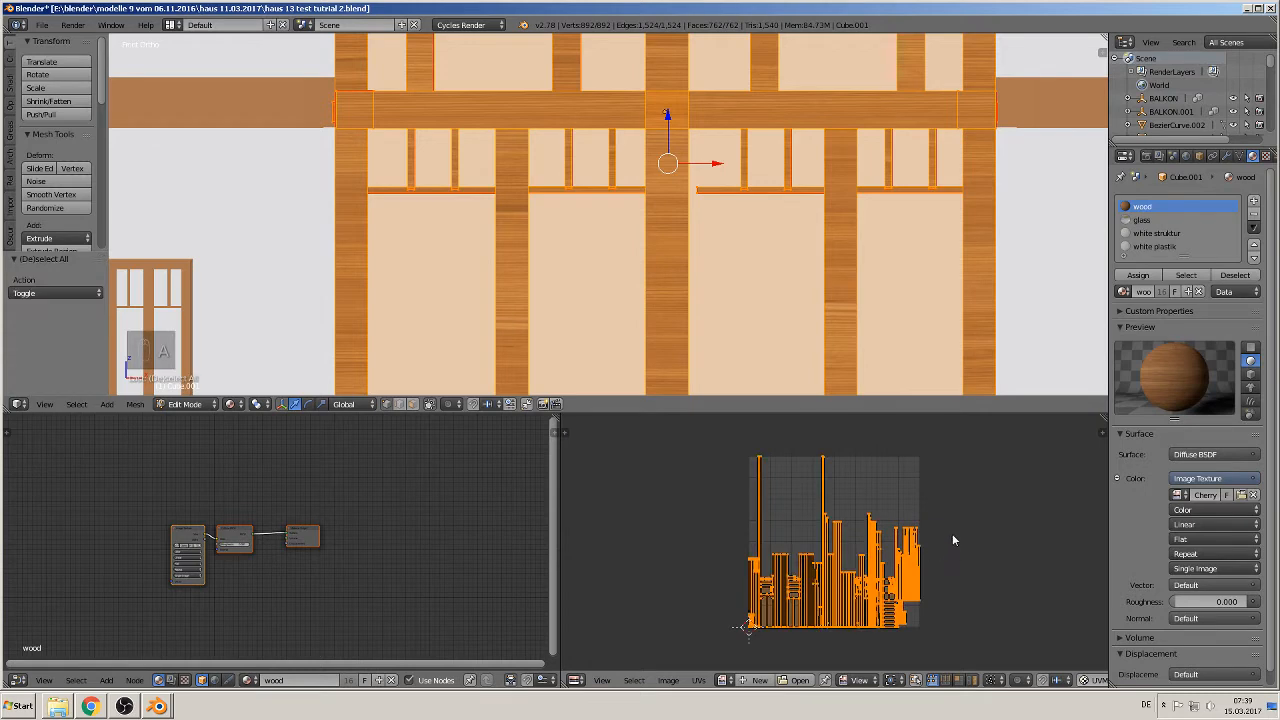
{"action": "type", "text": "r90"}
{"action": "key", "text": "Return"}
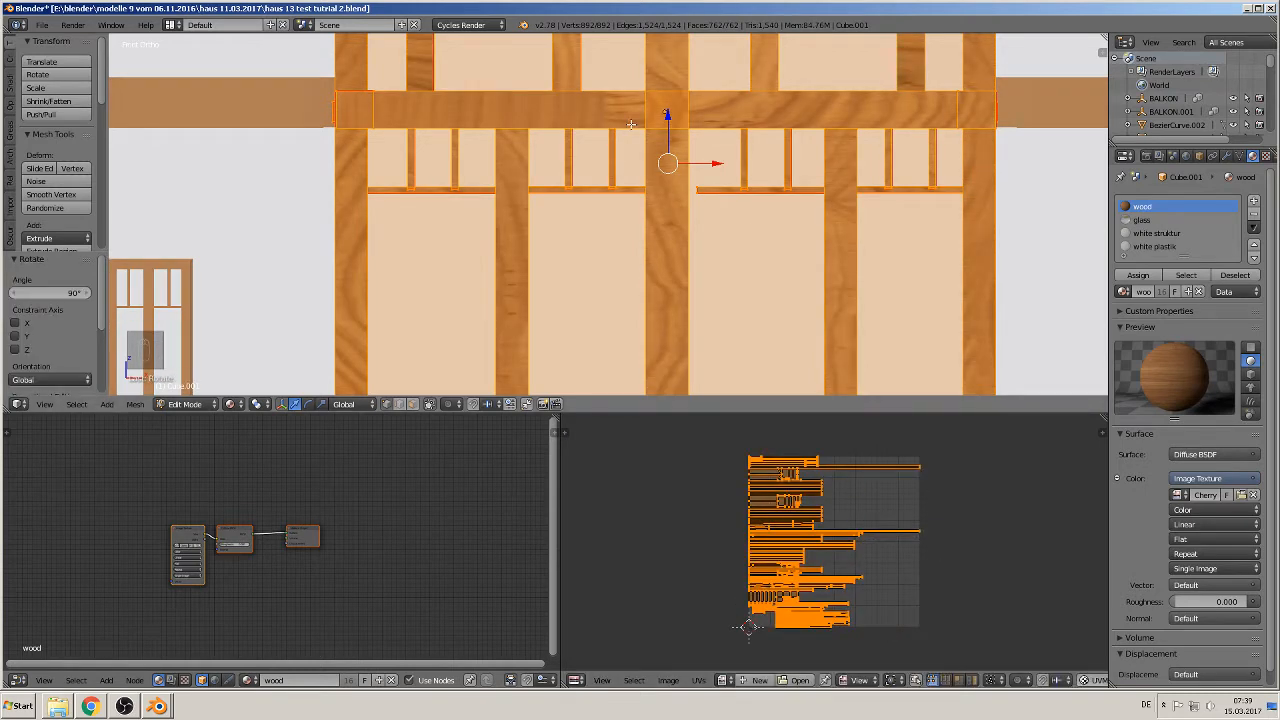
{"action": "scroll", "coordinate": [550, 246], "scroll_direction": "down", "scroll_amount": 5}
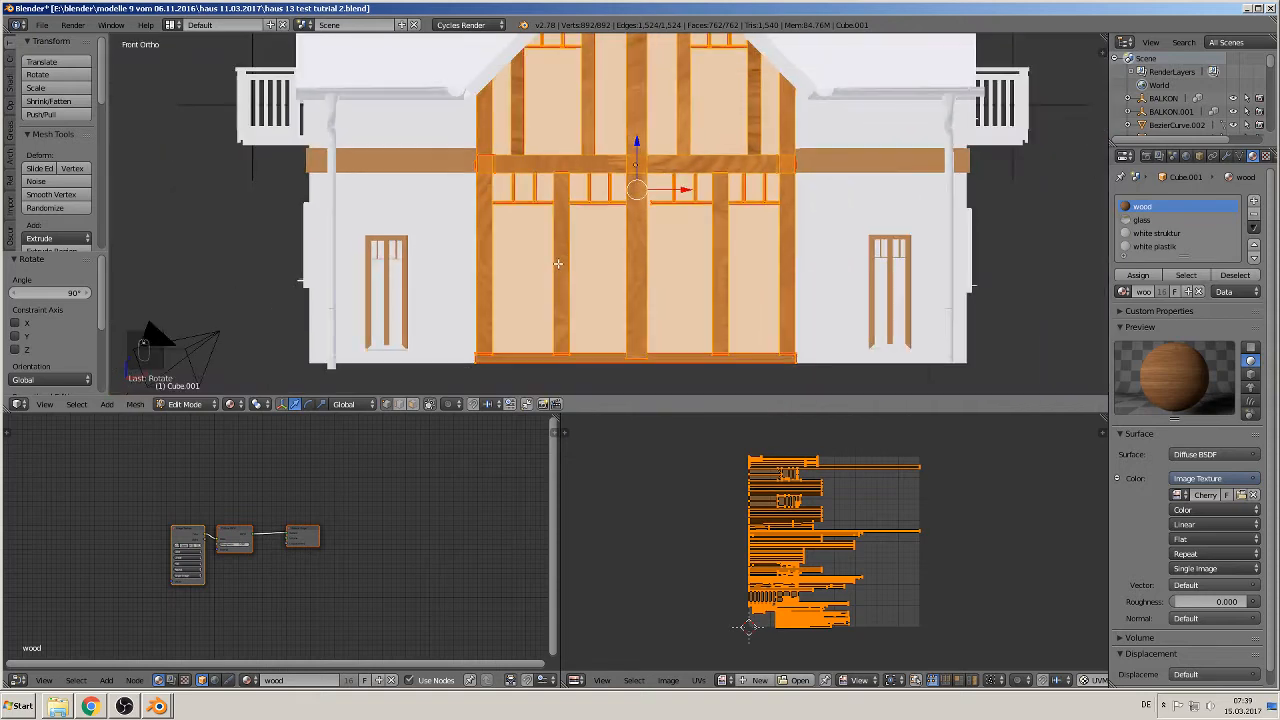
{"action": "scroll", "coordinate": [555, 262], "scroll_direction": "up", "scroll_amount": 3}
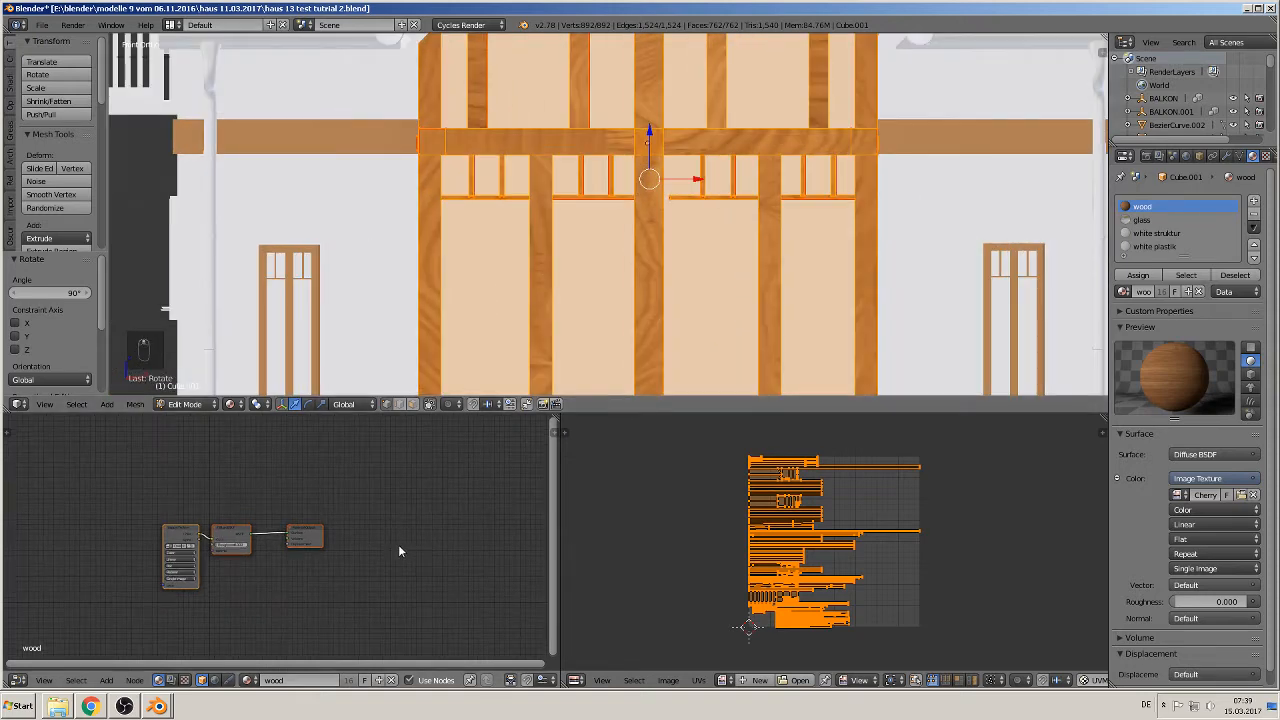
{"action": "middle_click_drag", "start_coordinate": [398, 551], "coordinate": [575, 536]}
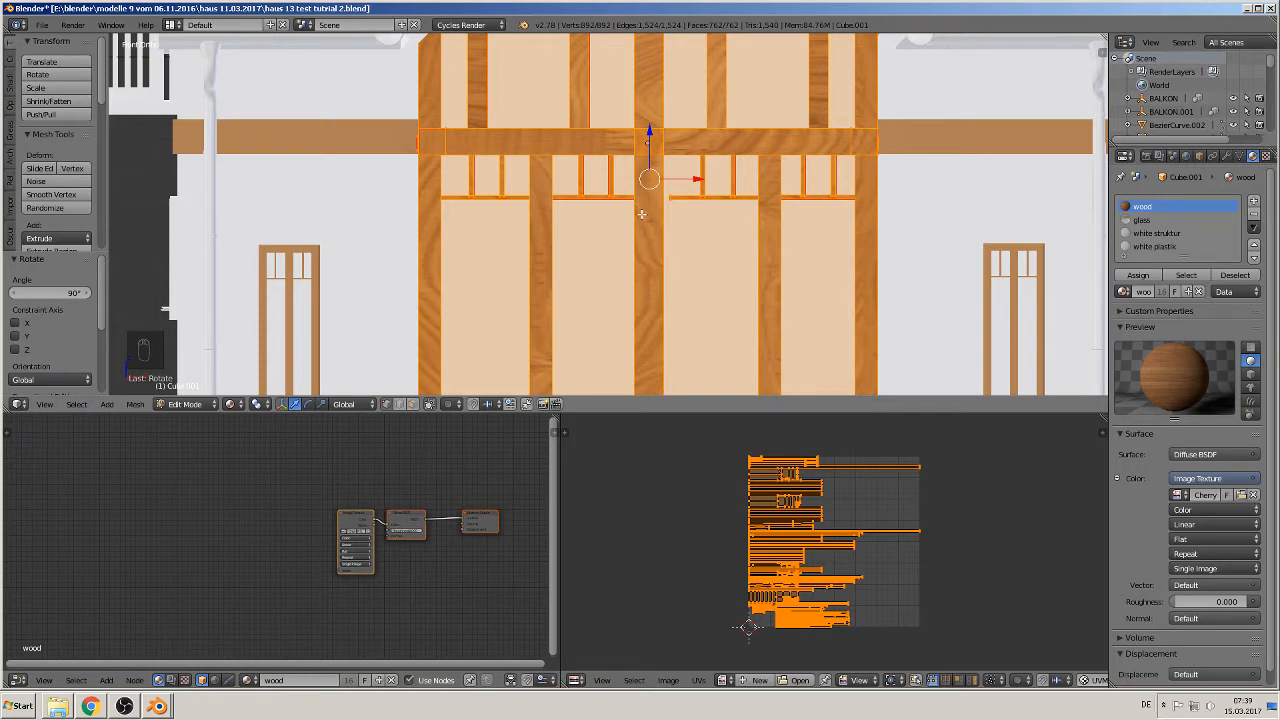
{"action": "middle_click_drag", "start_coordinate": [365, 578], "coordinate": [402, 574]}
{"action": "scroll", "coordinate": [398, 577], "scroll_direction": "up", "scroll_amount": 1}
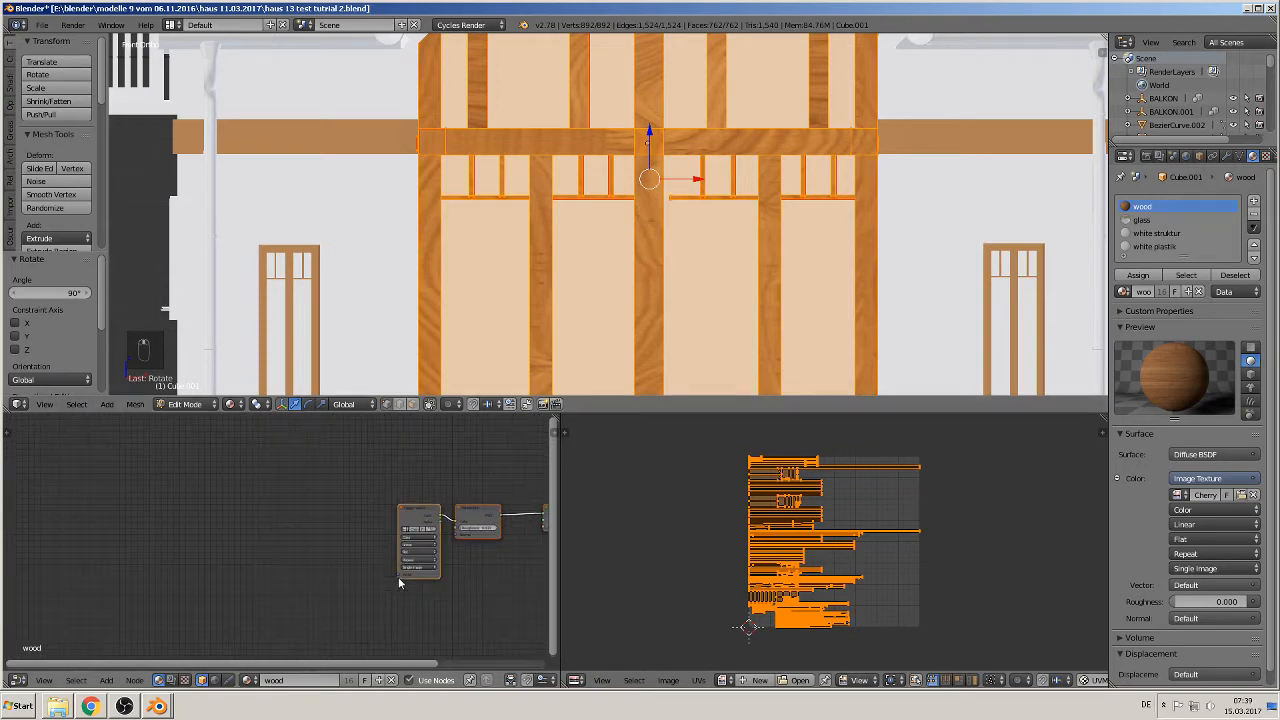
{"action": "key", "text": "Tab"}
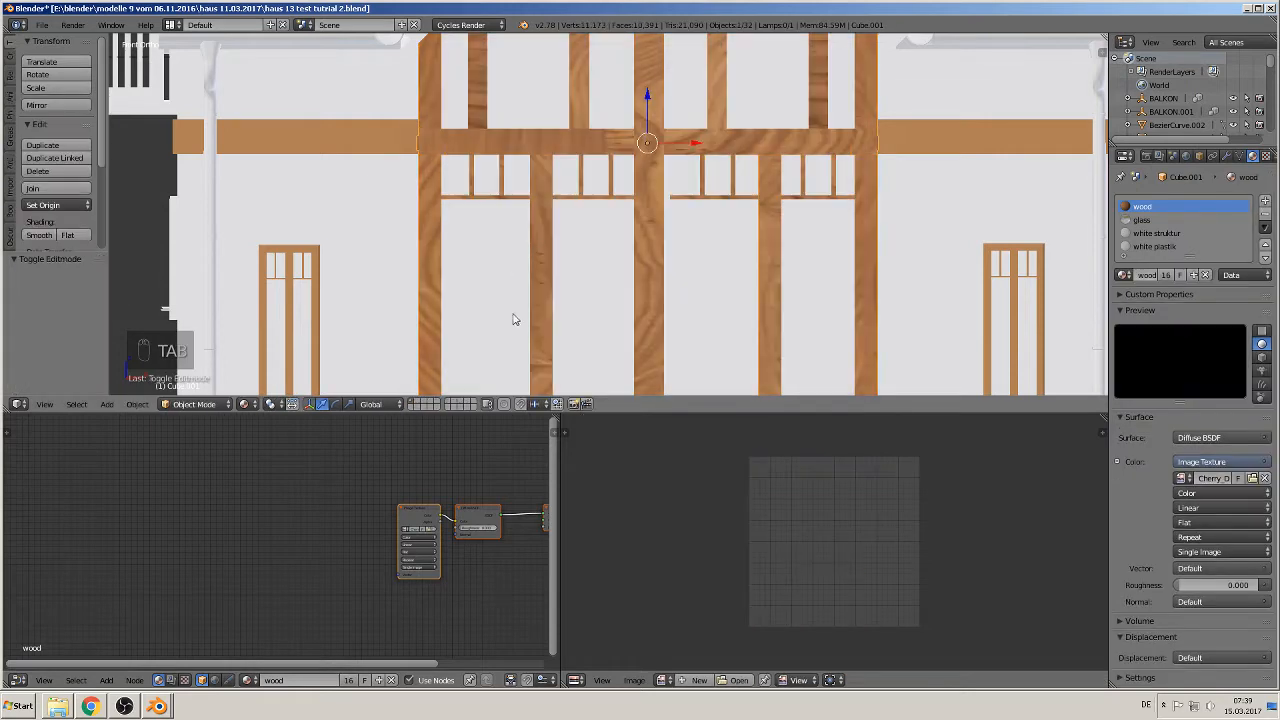
- Widen the Node Editor area so the wood material's whole node chain fits beside the UV/Image Editor
{"action": "middle_click_drag", "start_coordinate": [378, 551], "coordinate": [321, 541]}
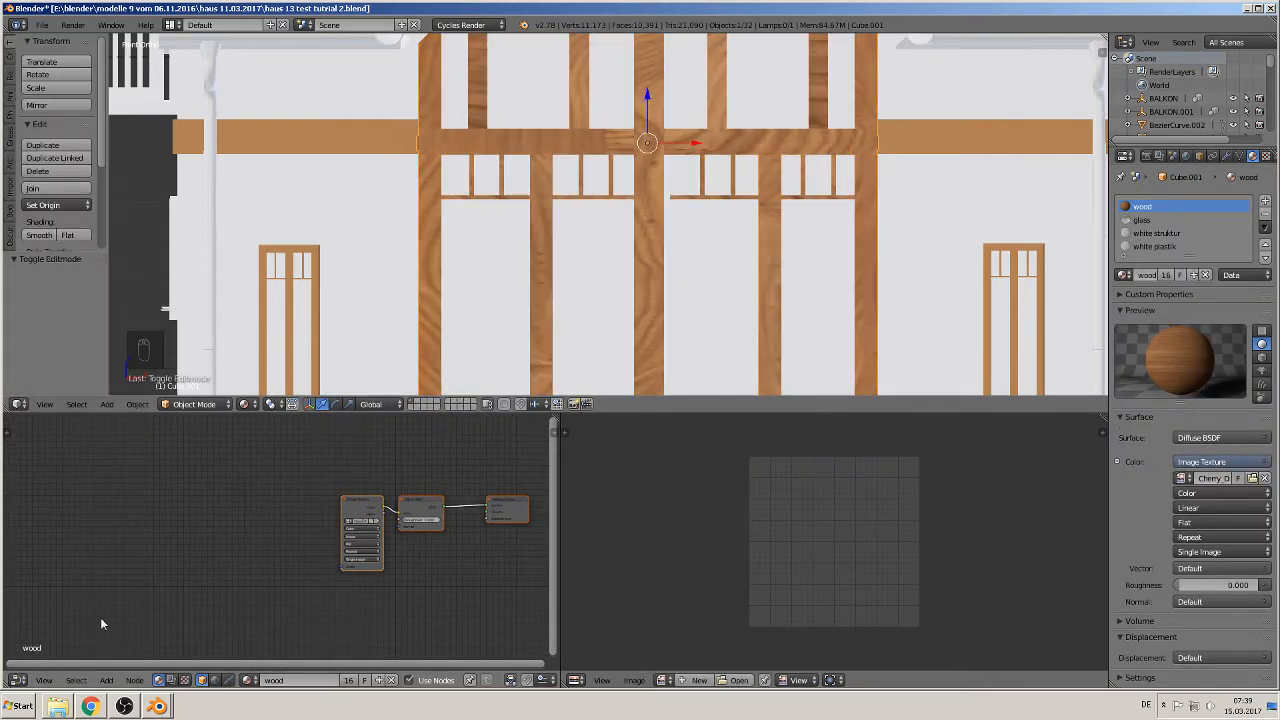
{"action": "left_click", "coordinate": [16, 680]}
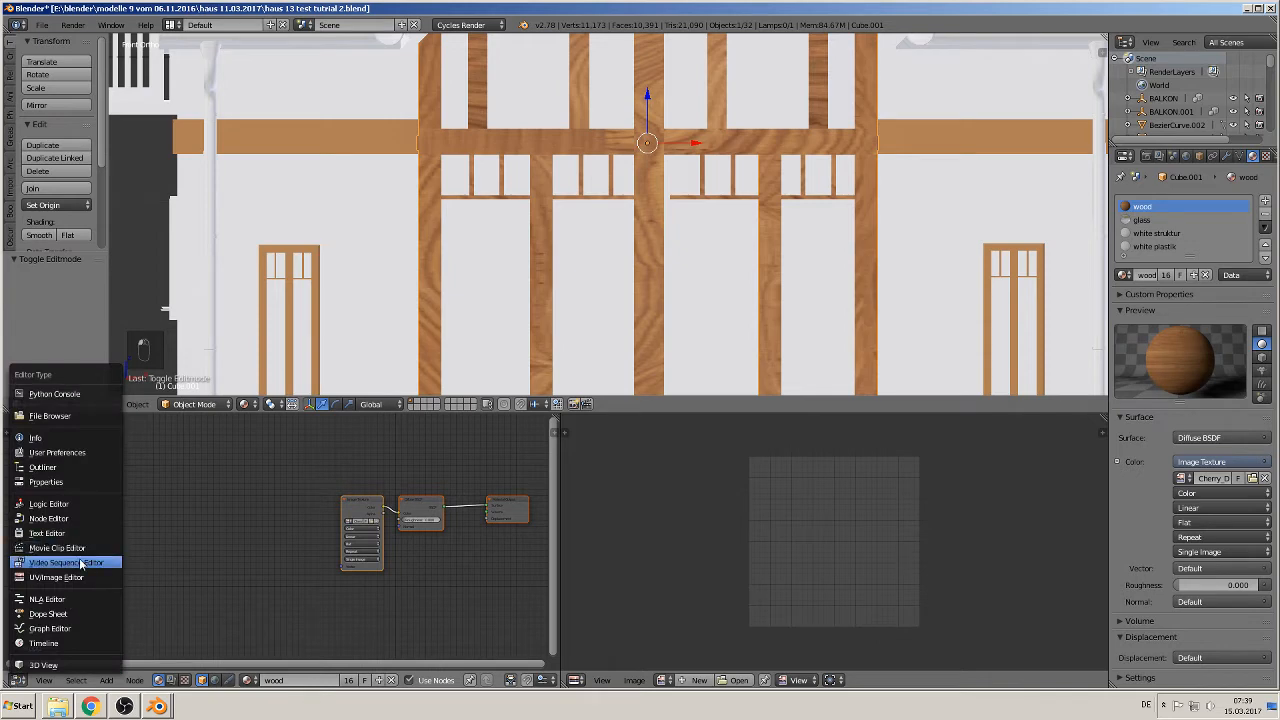
{"action": "left_click", "coordinate": [37, 519]}
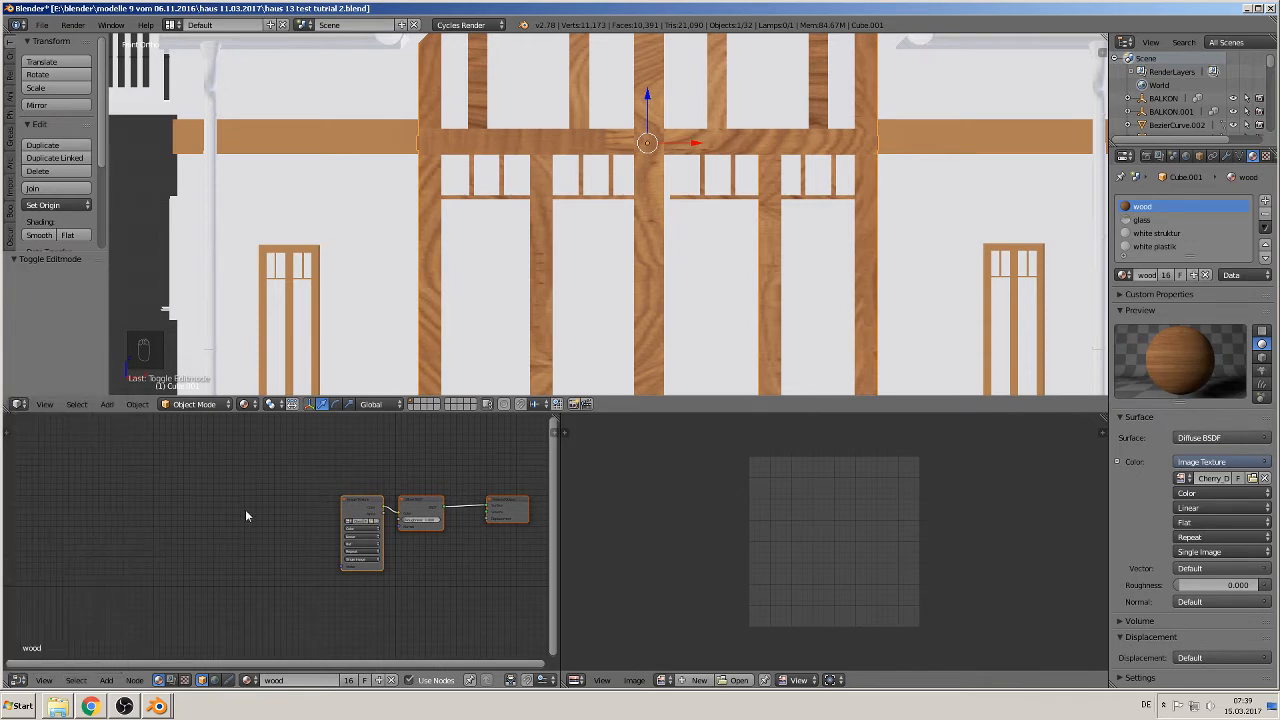
{"action": "scroll", "coordinate": [443, 547], "scroll_direction": "up", "scroll_amount": 2}
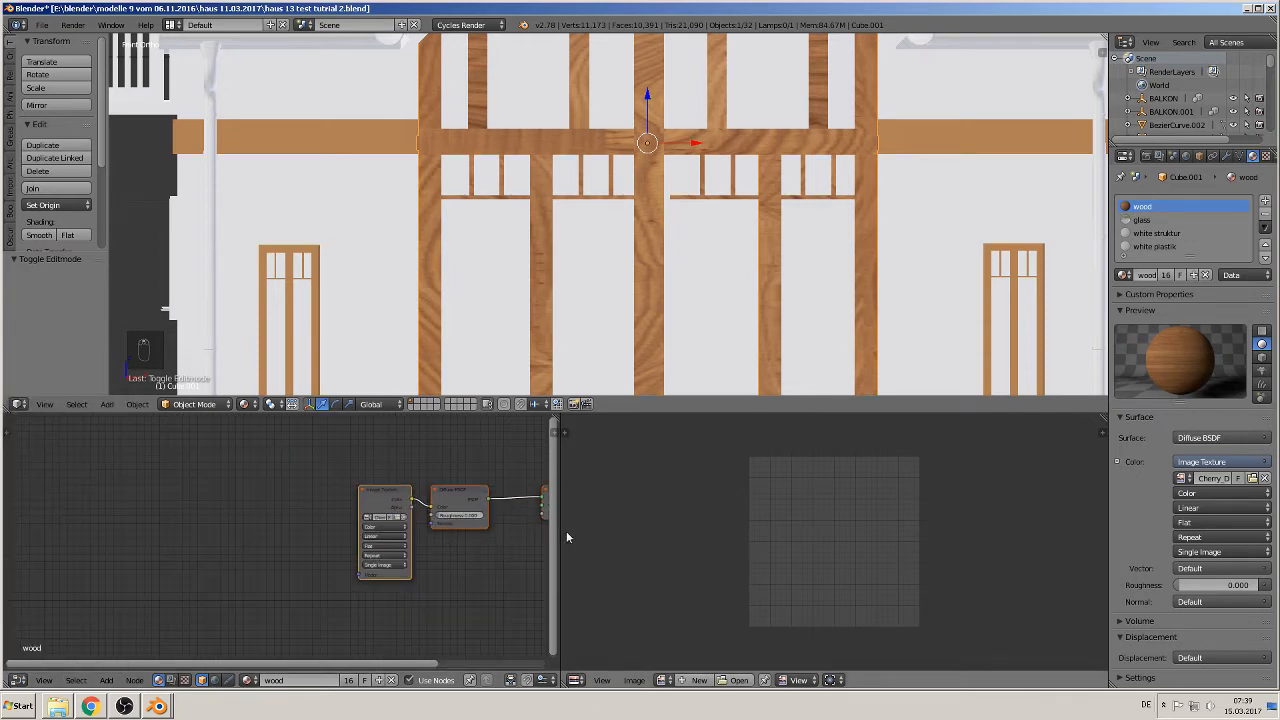
{"action": "left_click_drag", "start_coordinate": [561, 535], "coordinate": [712, 535]}
- Add a Texture Coordinate node to the wood material, placed left of the Image Texture node
{"action": "left_click", "coordinate": [106, 680]}
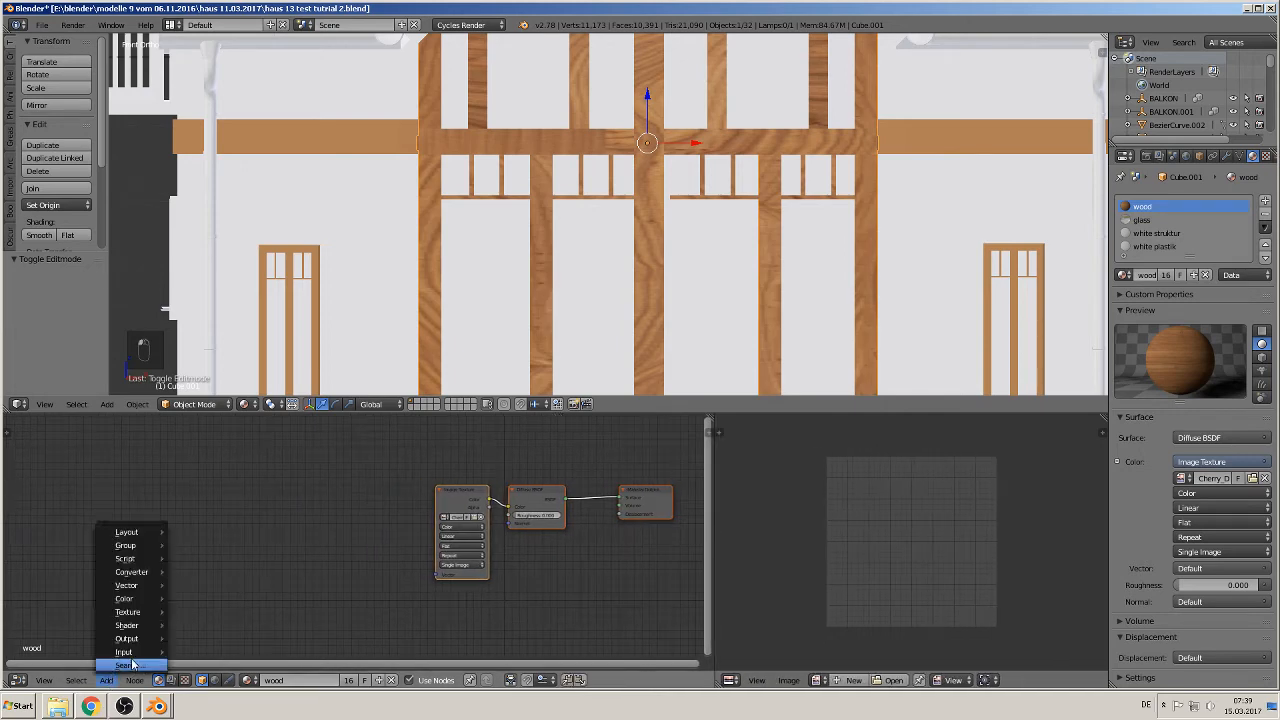
{"action": "mouse_move", "coordinate": [115, 653]}
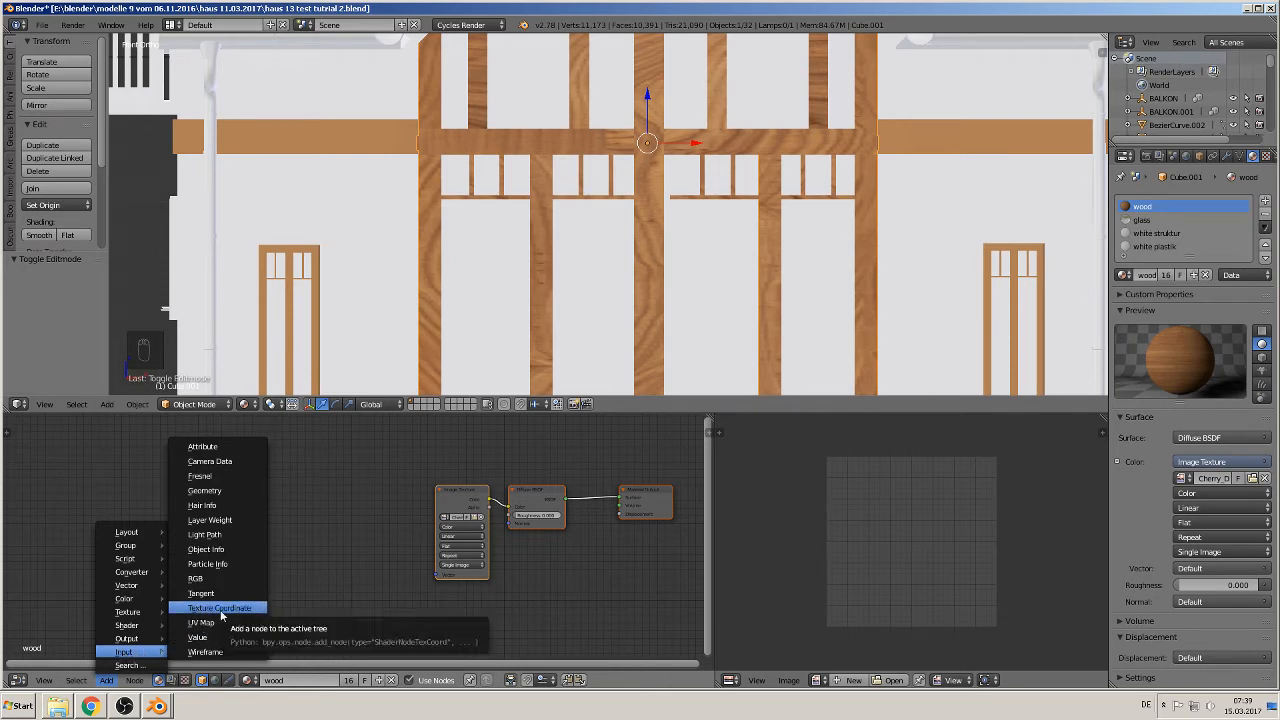
{"action": "left_click", "coordinate": [222, 616]}
{"action": "left_click", "coordinate": [161, 625]}
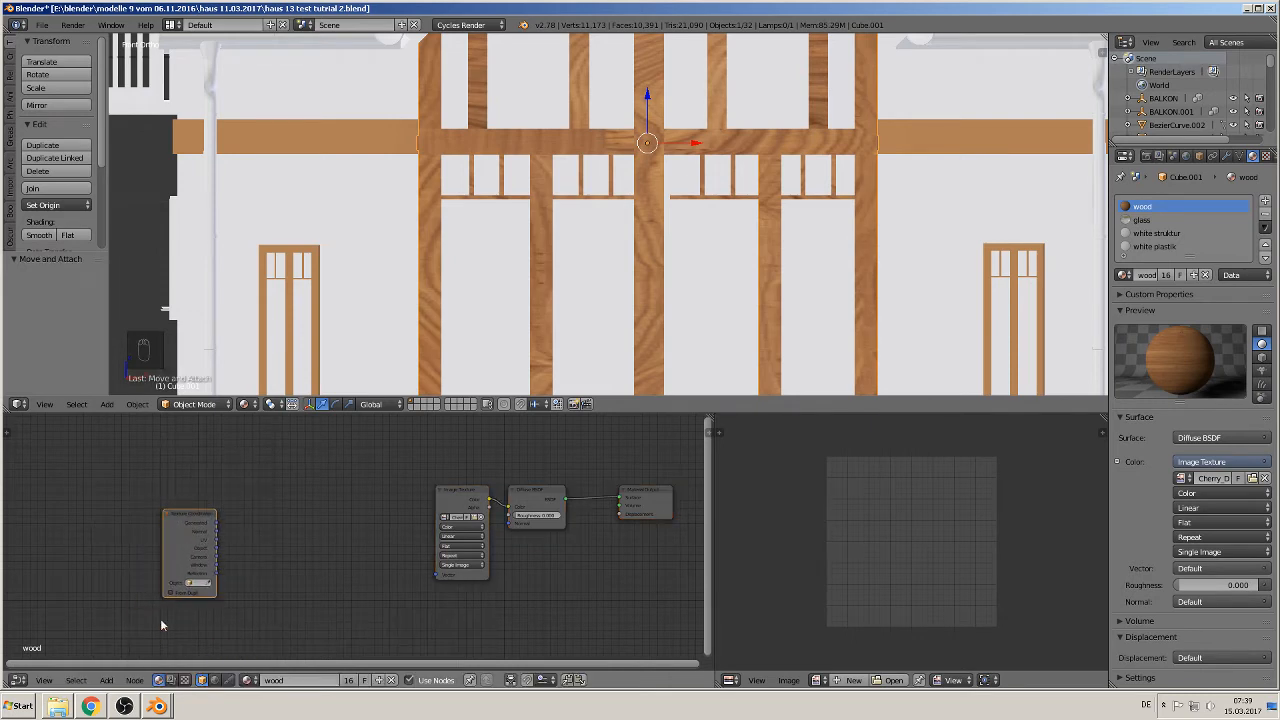
- Add a Mapping node to the wood material, placed between the Texture Coordinate and Image Texture nodes
{"action": "left_click", "coordinate": [108, 680]}
{"action": "mouse_move", "coordinate": [140, 592]}
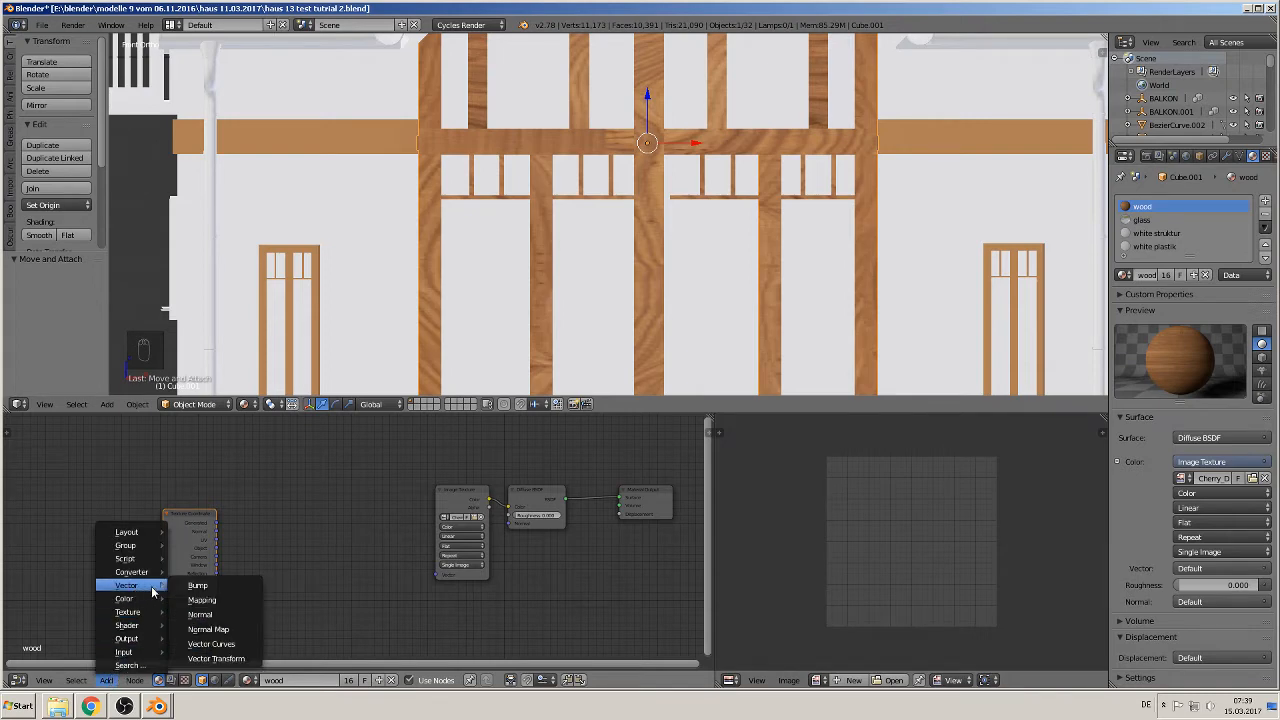
{"action": "left_click", "coordinate": [203, 600]}
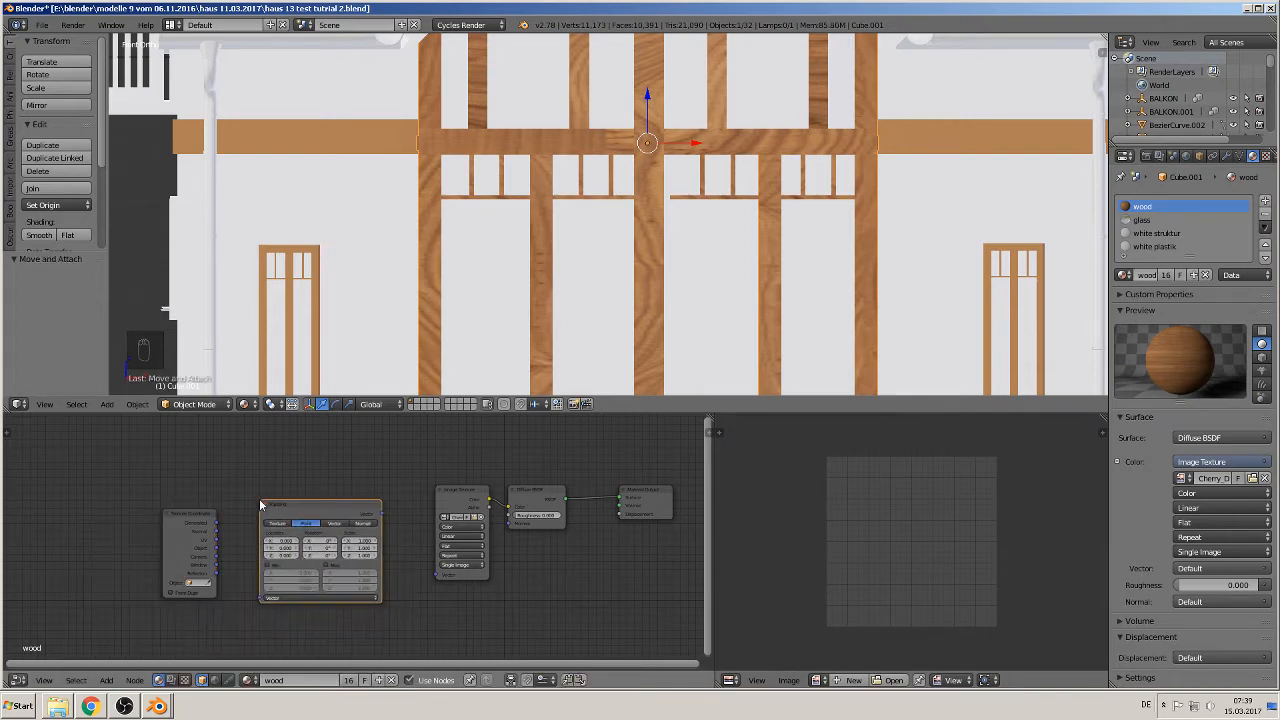
{"action": "left_click", "coordinate": [316, 584]}
{"action": "mouse_move", "coordinate": [316, 584]}
{"action": "middle_mouse_down"}
{"action": "mouse_move", "coordinate": [316, 610]}
{"action": "mouse_move", "coordinate": [329, 563]}
{"action": "middle_mouse_up"}
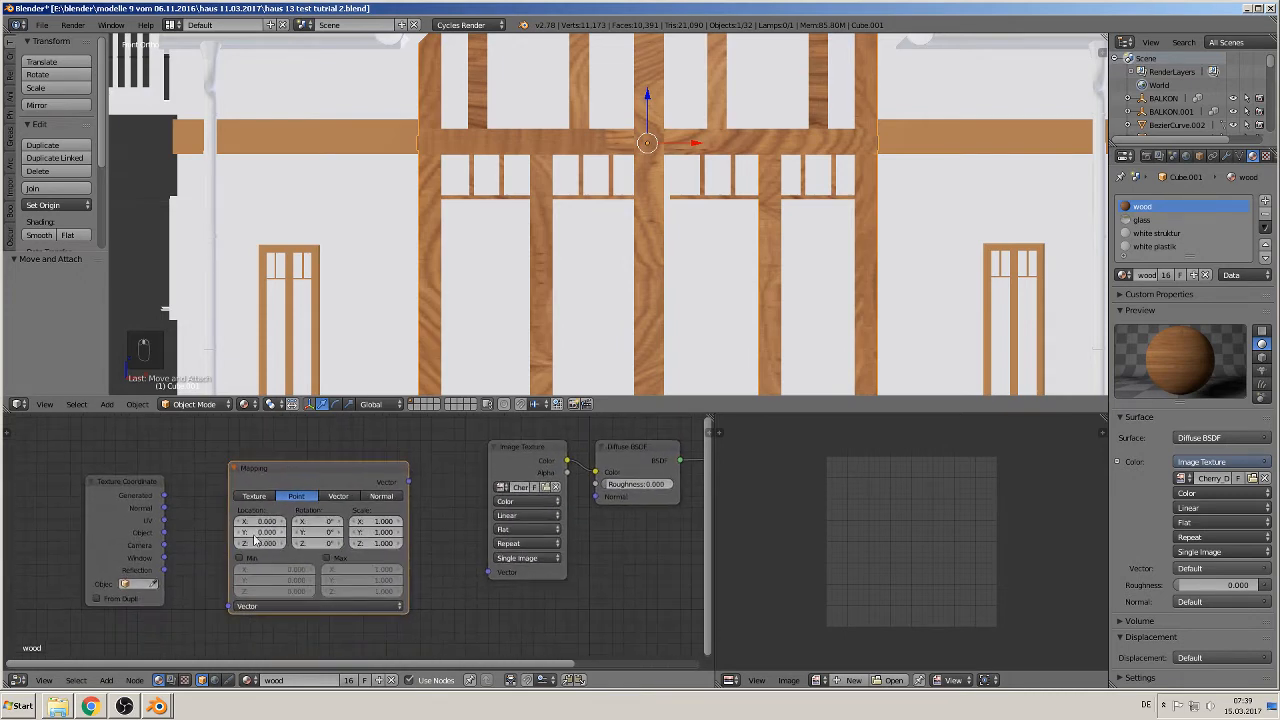
- Link the Texture Coordinate UV output through the Mapping node, set to Texture type, into the Image Texture's Vector input
{"action": "left_click_drag", "start_coordinate": [164, 520], "coordinate": [231, 607]}
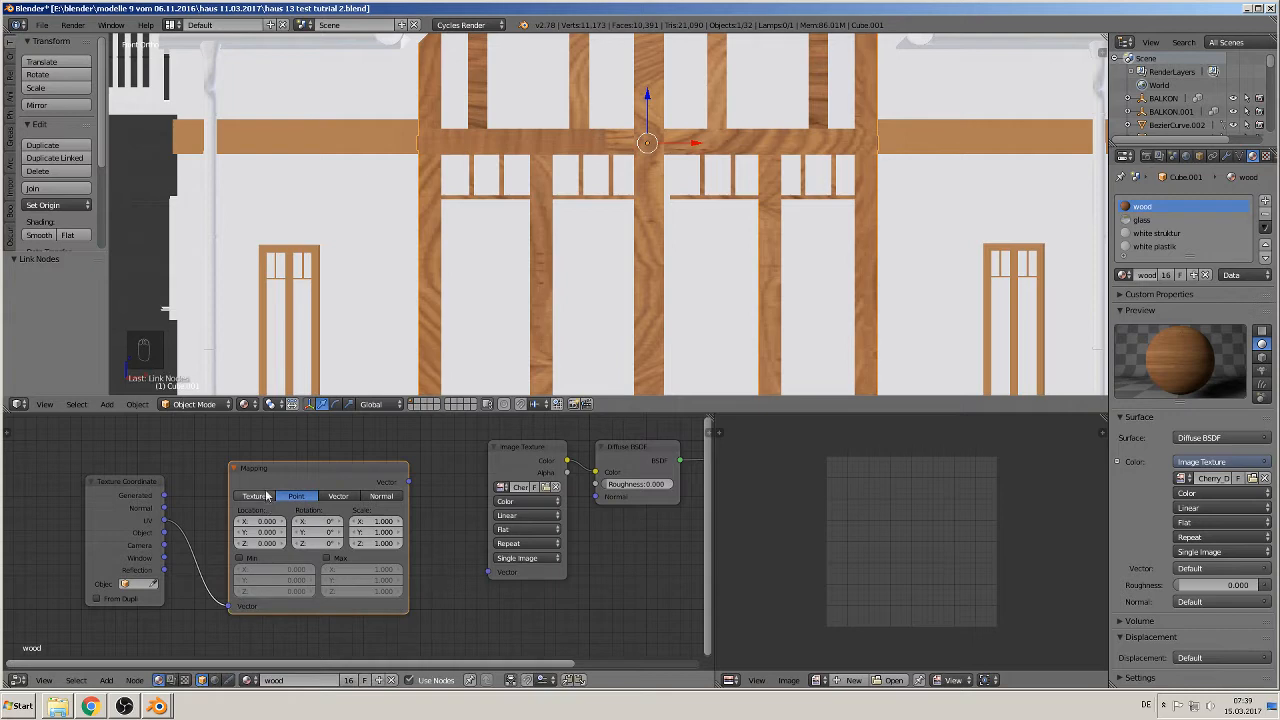
{"action": "left_click", "coordinate": [254, 498]}
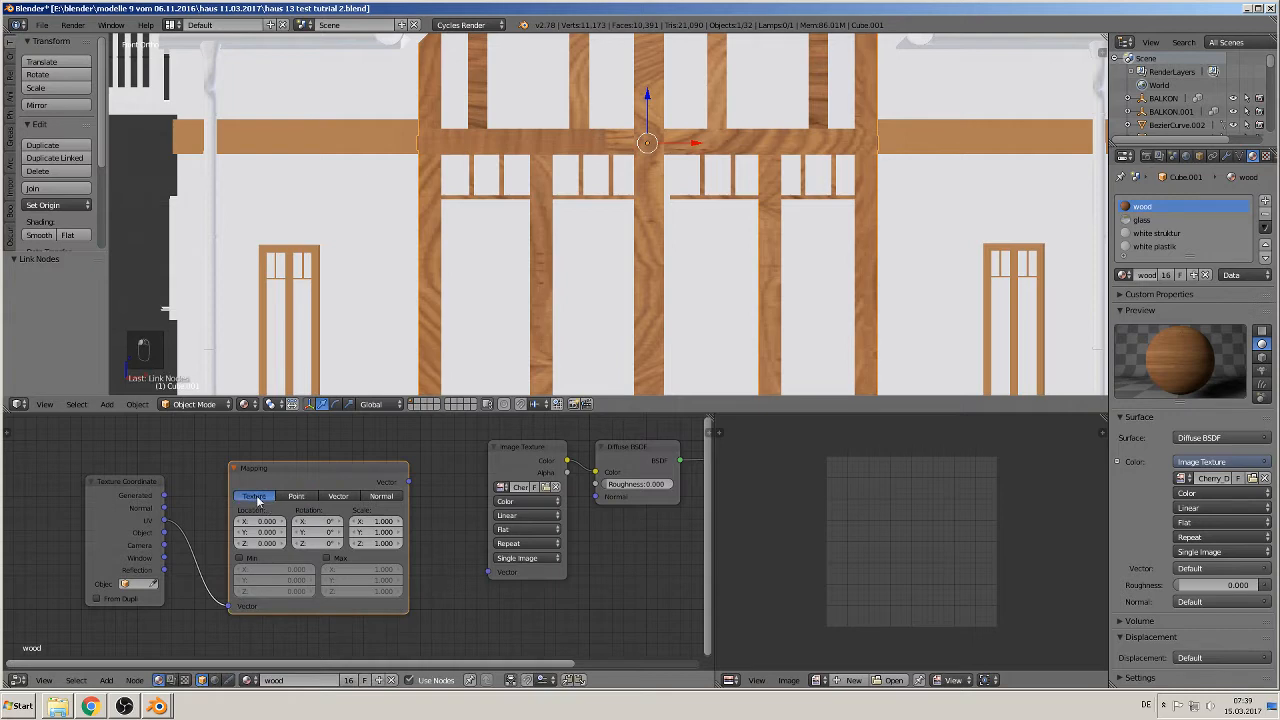
{"action": "left_click_drag", "start_coordinate": [409, 485], "coordinate": [489, 572]}
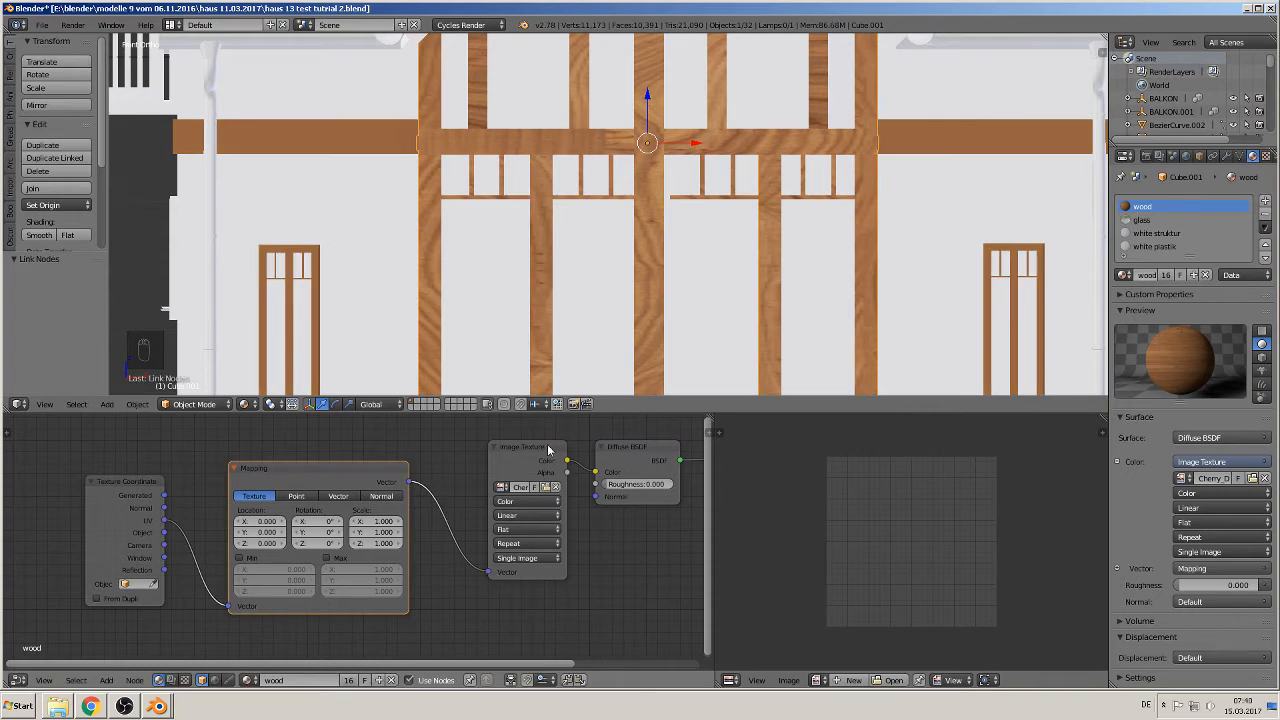
{"action": "scroll", "coordinate": [662, 200], "scroll_direction": "up", "scroll_amount": 4}
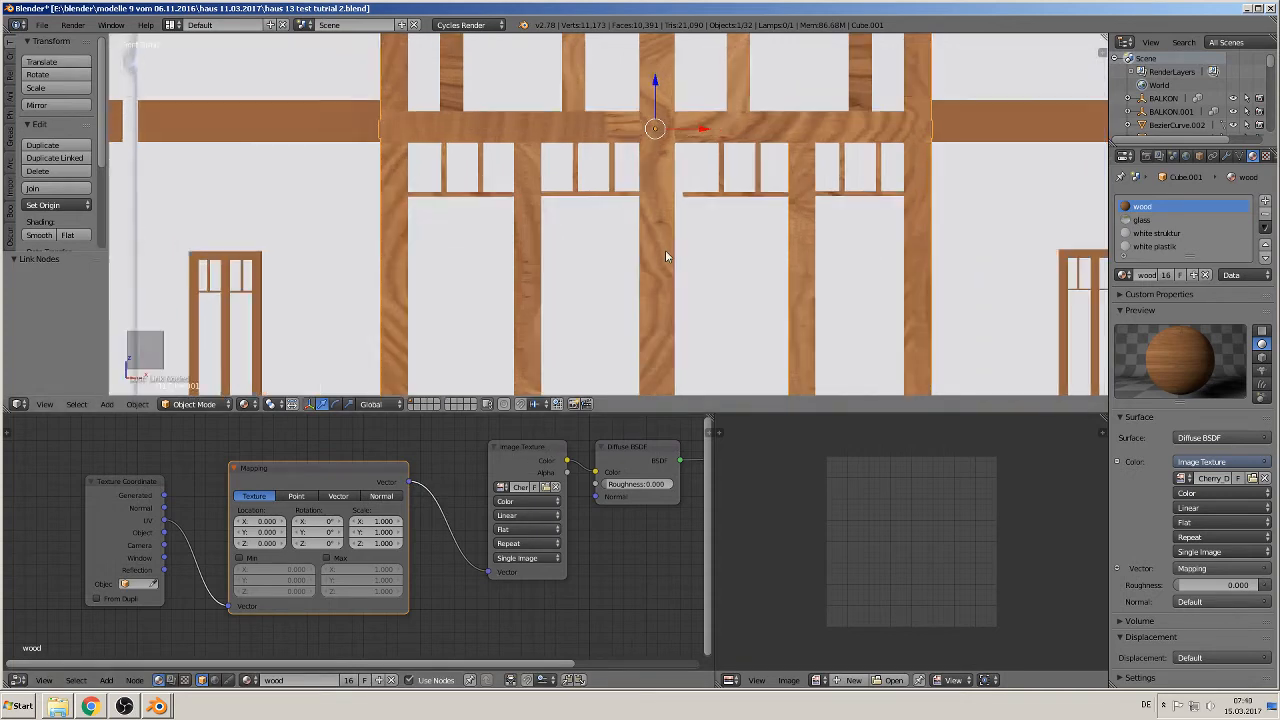
- Set the Mapping node's X and Y scale to 0.1
{"action": "scroll", "coordinate": [380, 542], "scroll_direction": "up", "scroll_amount": 3}
{"action": "left_click", "coordinate": [387, 514]}
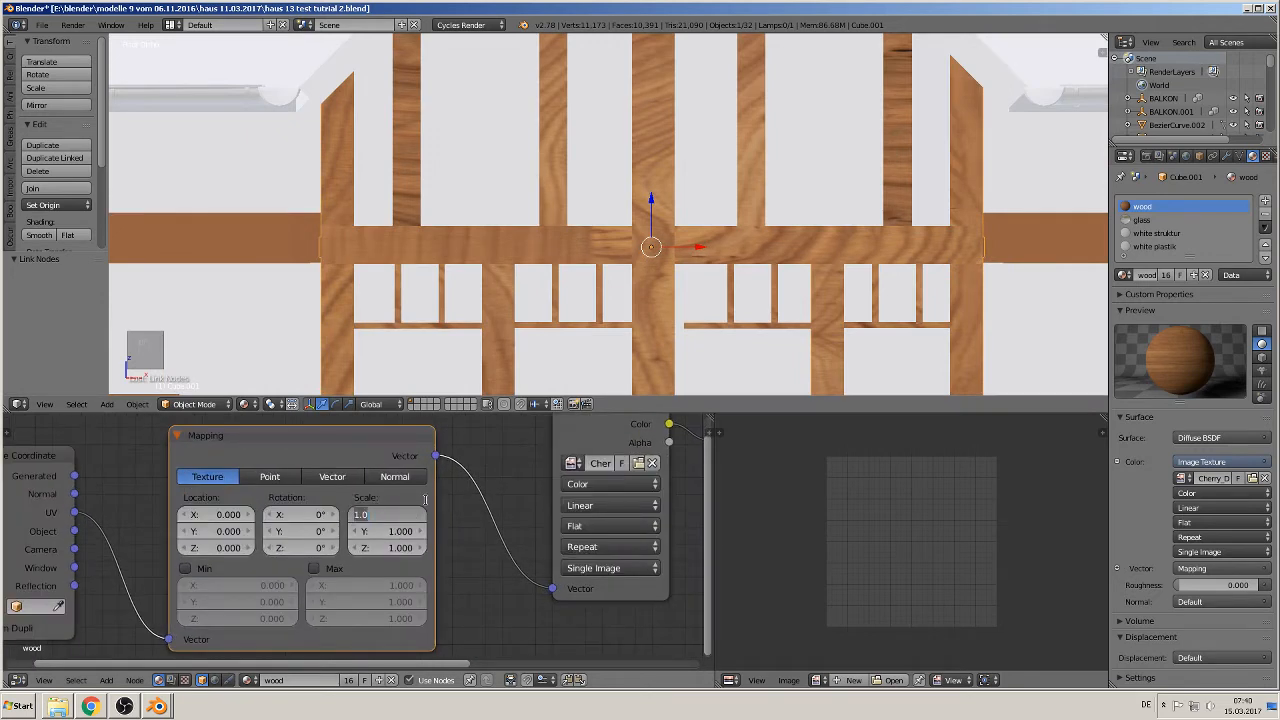
{"action": "key", "text": "BackSpace"}
{"action": "type", "text": "0.1"}
{"action": "key", "text": "Return"}
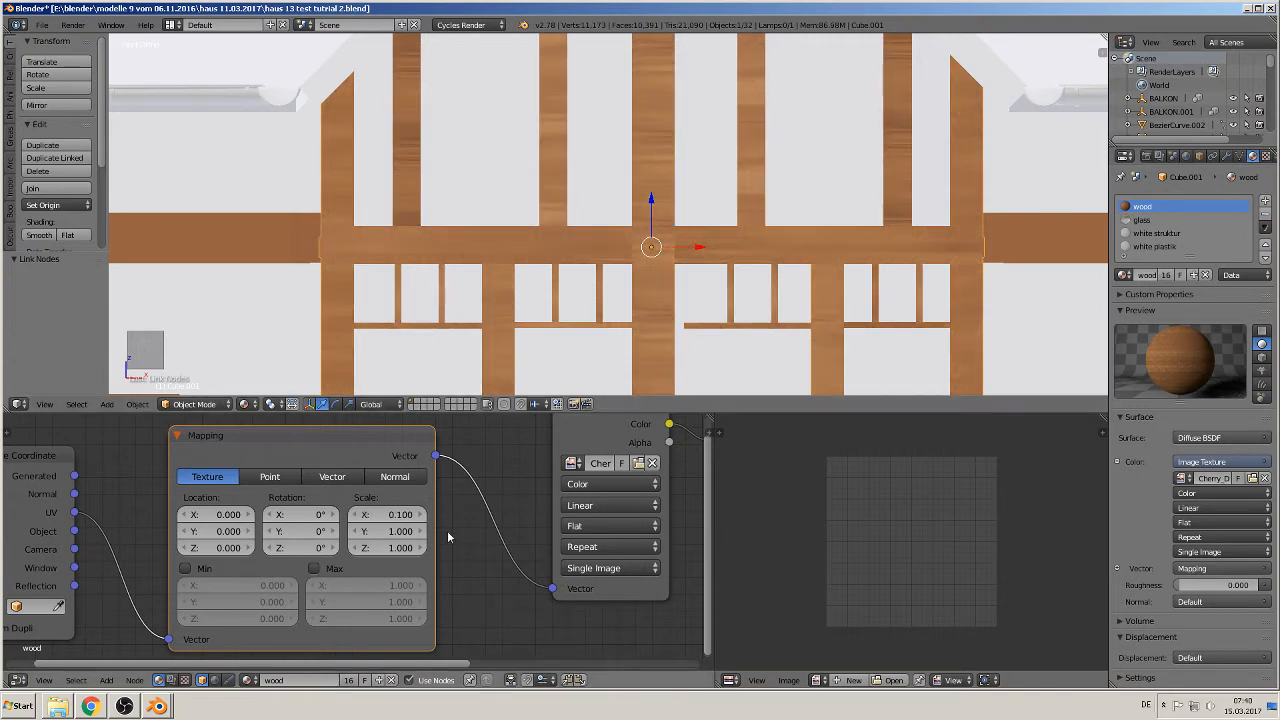
{"action": "left_click", "coordinate": [401, 530]}
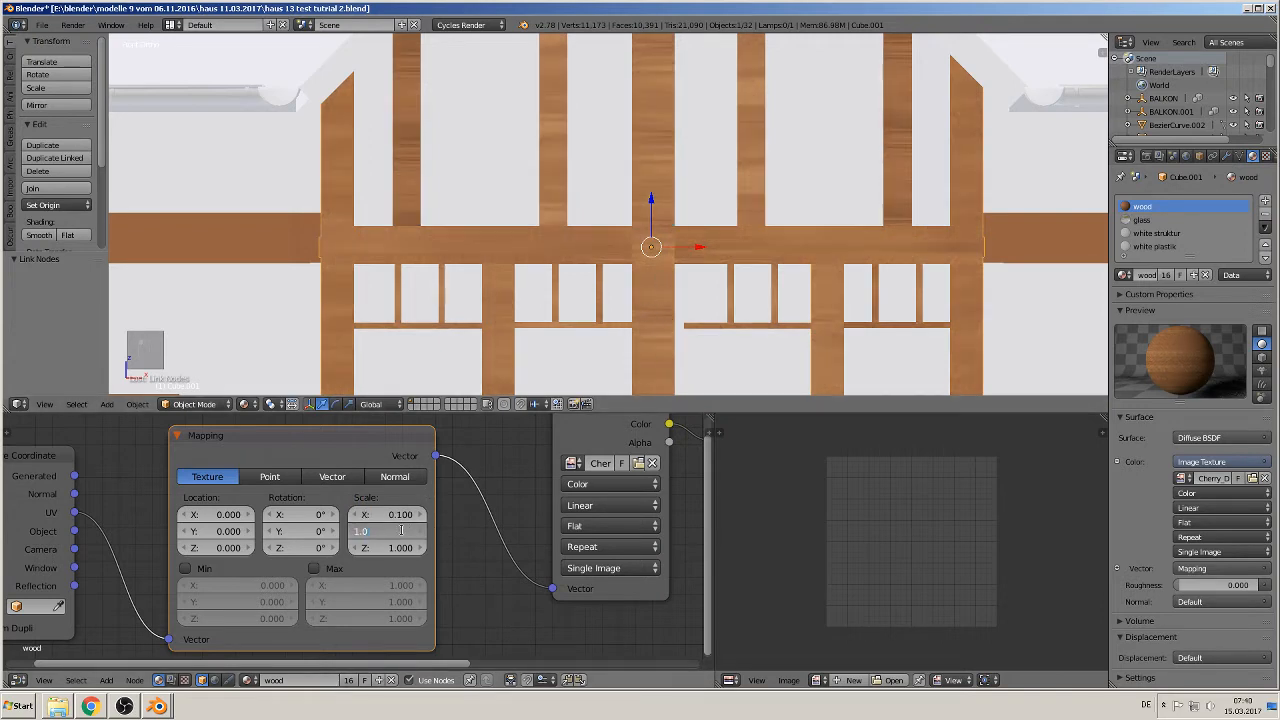
{"action": "left_click_drag", "start_coordinate": [401, 530], "coordinate": [335, 530]}
{"action": "type", "text": "0.1"}
{"action": "key", "text": "Return"}
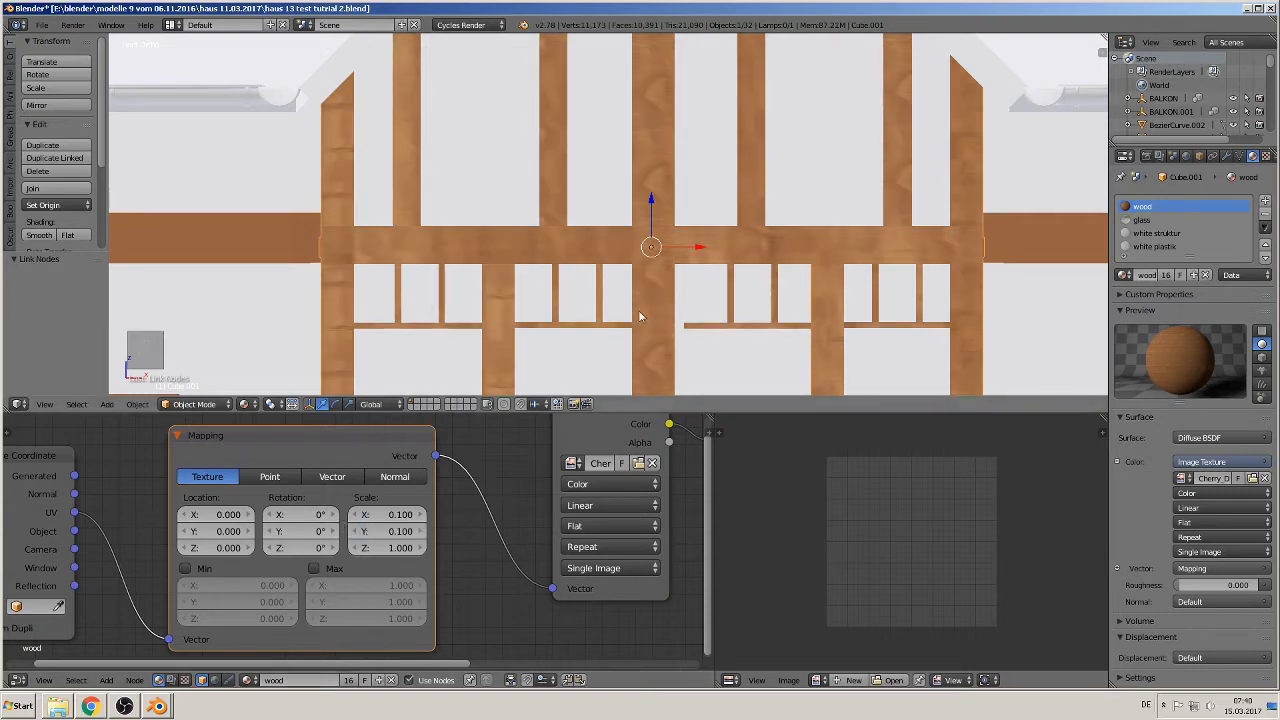
{"action": "scroll", "coordinate": [701, 259], "scroll_direction": "up", "scroll_amount": 6}
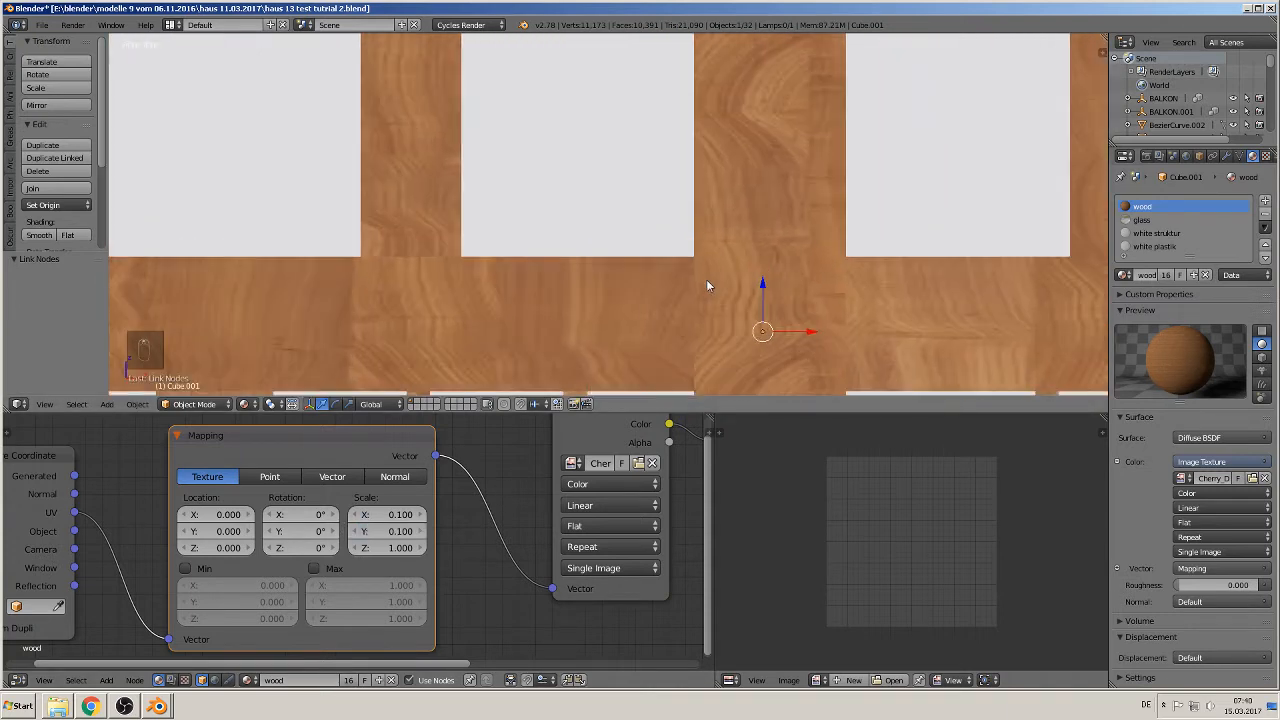
{"action": "scroll", "coordinate": [708, 290], "scroll_direction": "down", "scroll_amount": 6}
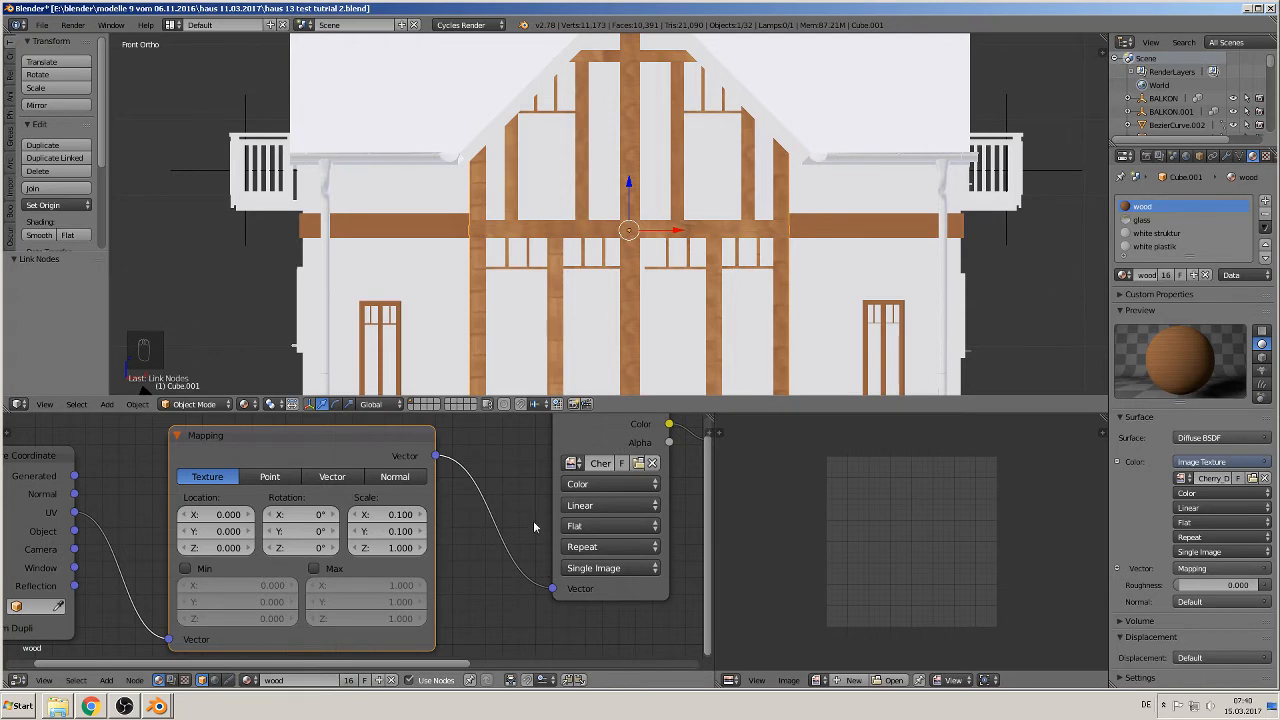
- Unwrap the front section's mesh again in Edit Mode using Smart UV Project with an angle limit of 66
{"action": "key", "text": "Tab"}
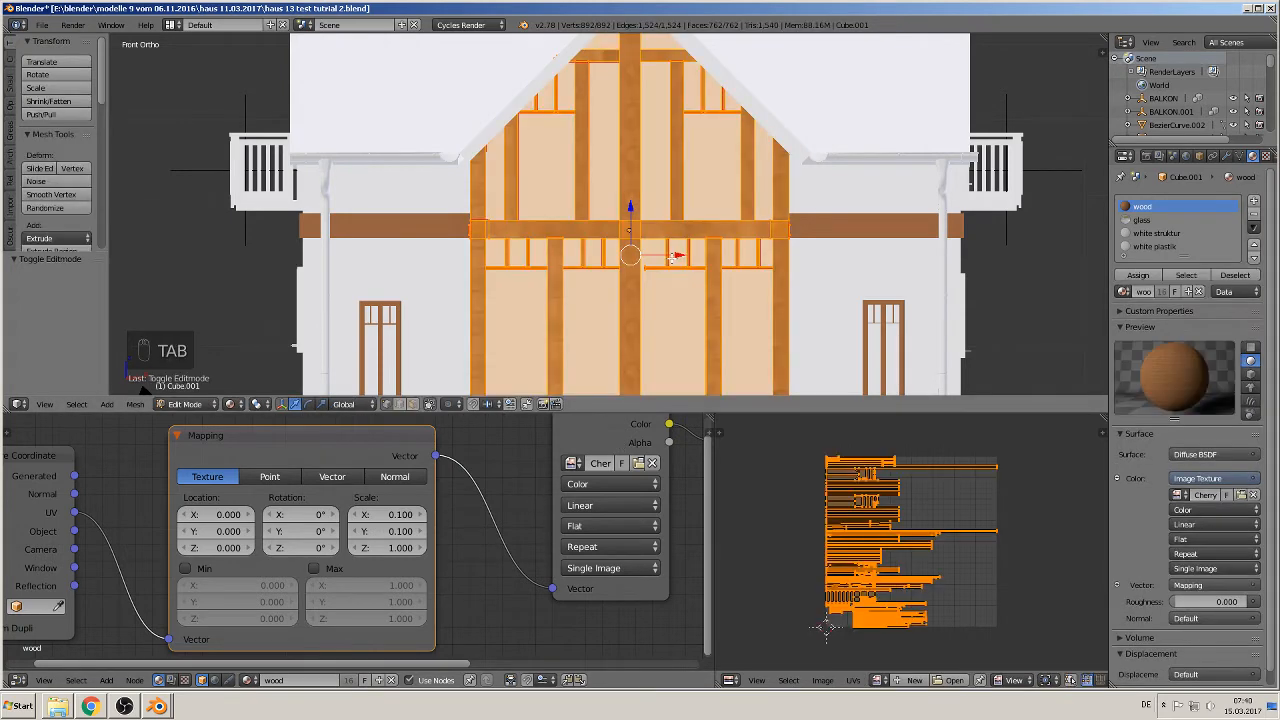
{"action": "key", "text": "u"}
{"action": "left_click", "coordinate": [658, 252]}
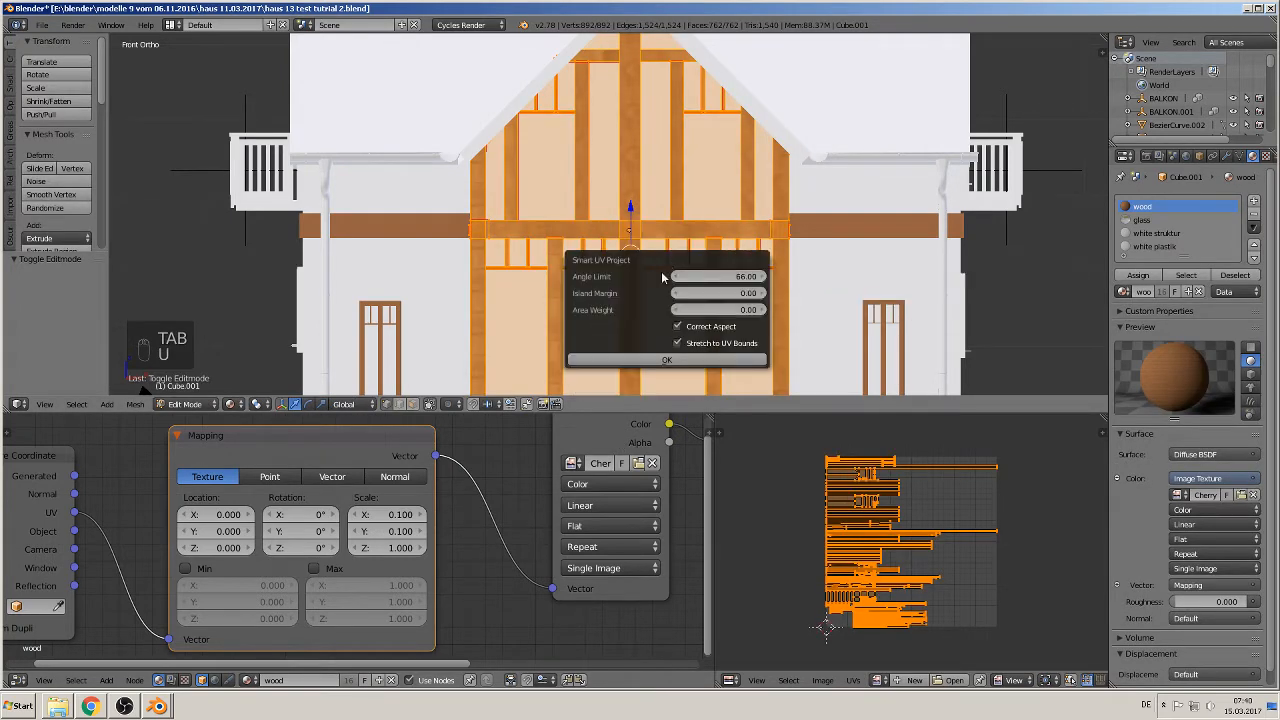
{"action": "left_click", "coordinate": [638, 360]}
{"action": "scroll", "coordinate": [645, 355], "scroll_direction": "up", "scroll_amount": 5}
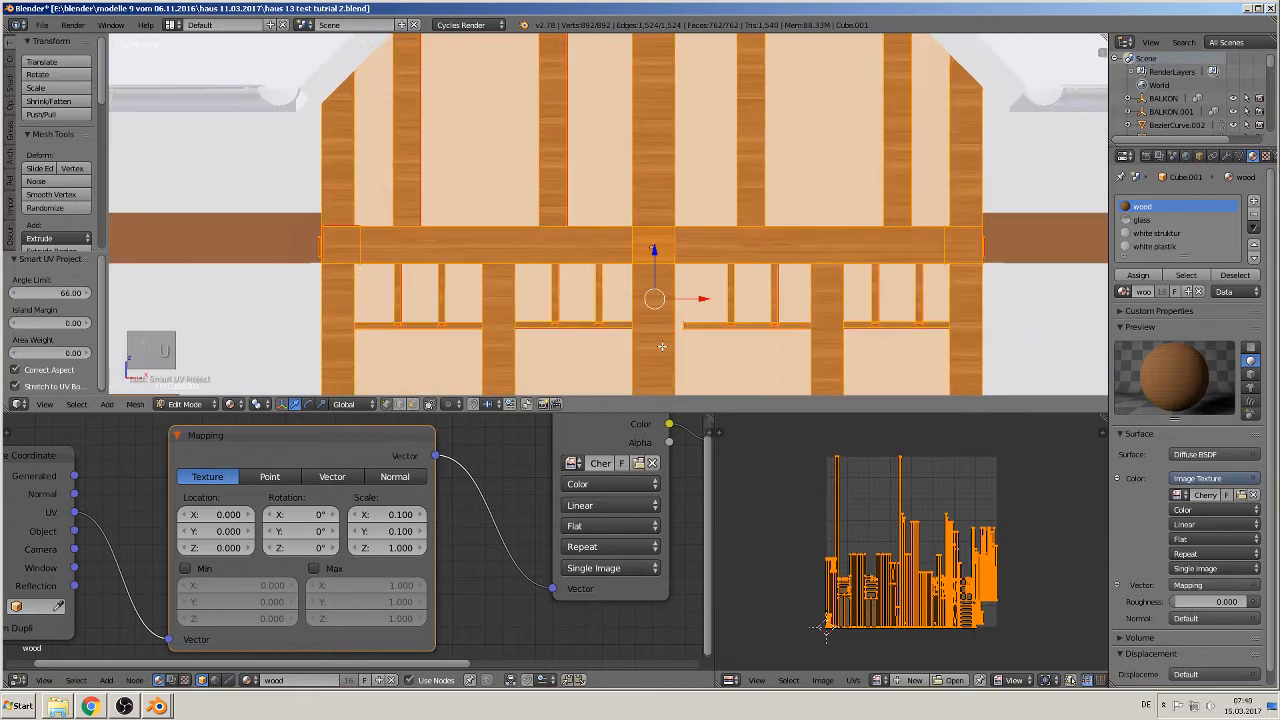
- Rotate the front section's Smart UV Project islands by 90 degrees and return to Object Mode
{"action": "type", "text": "r"}
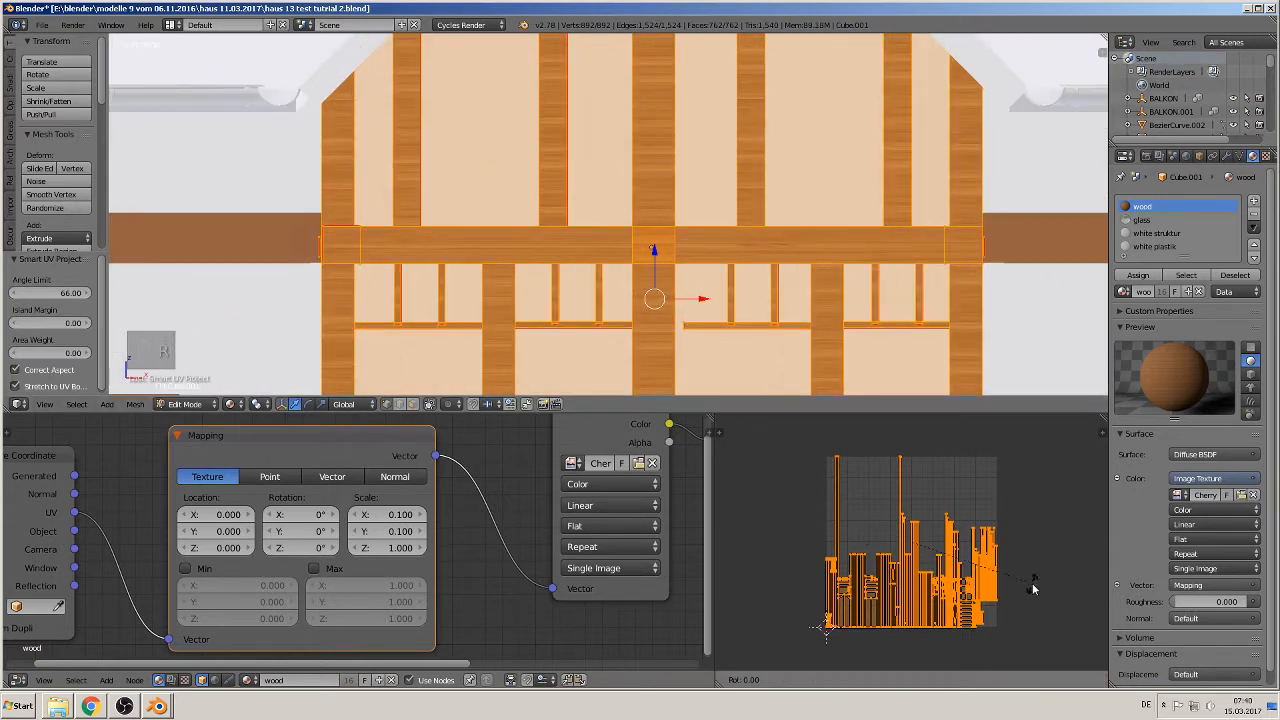
{"action": "type", "text": "90"}
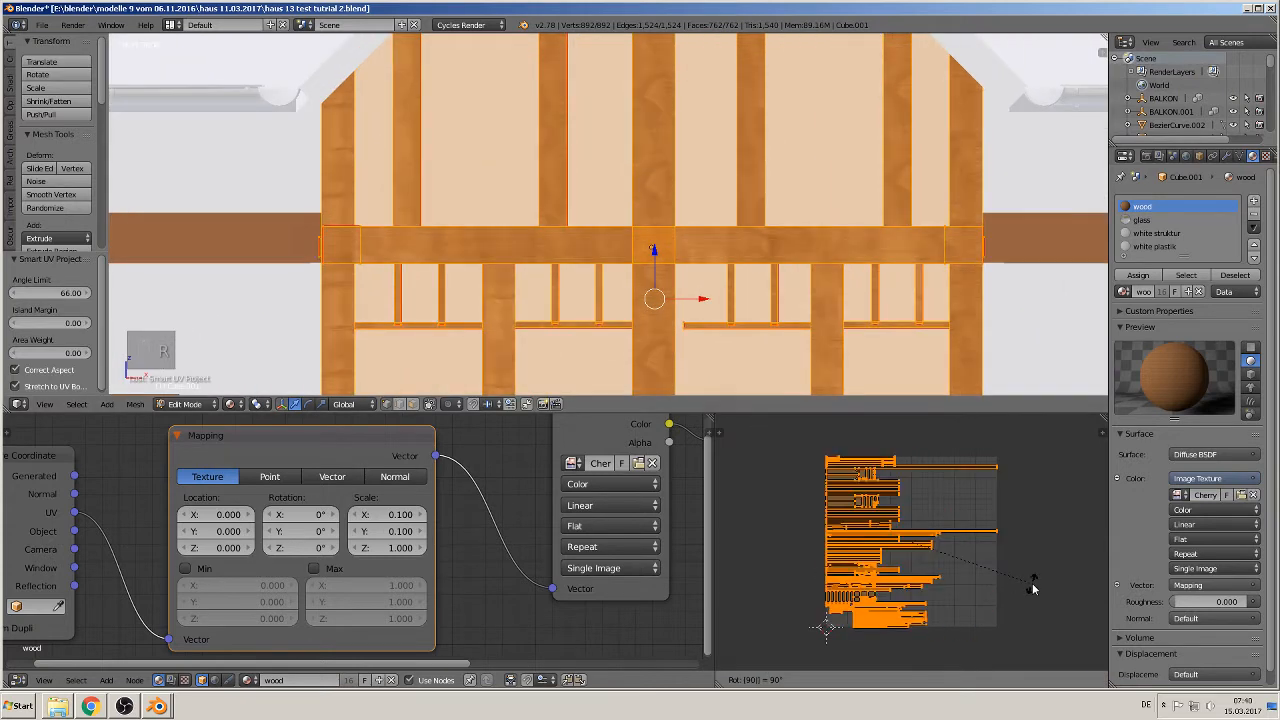
{"action": "key", "text": "Return"}
{"action": "key", "text": "s"}
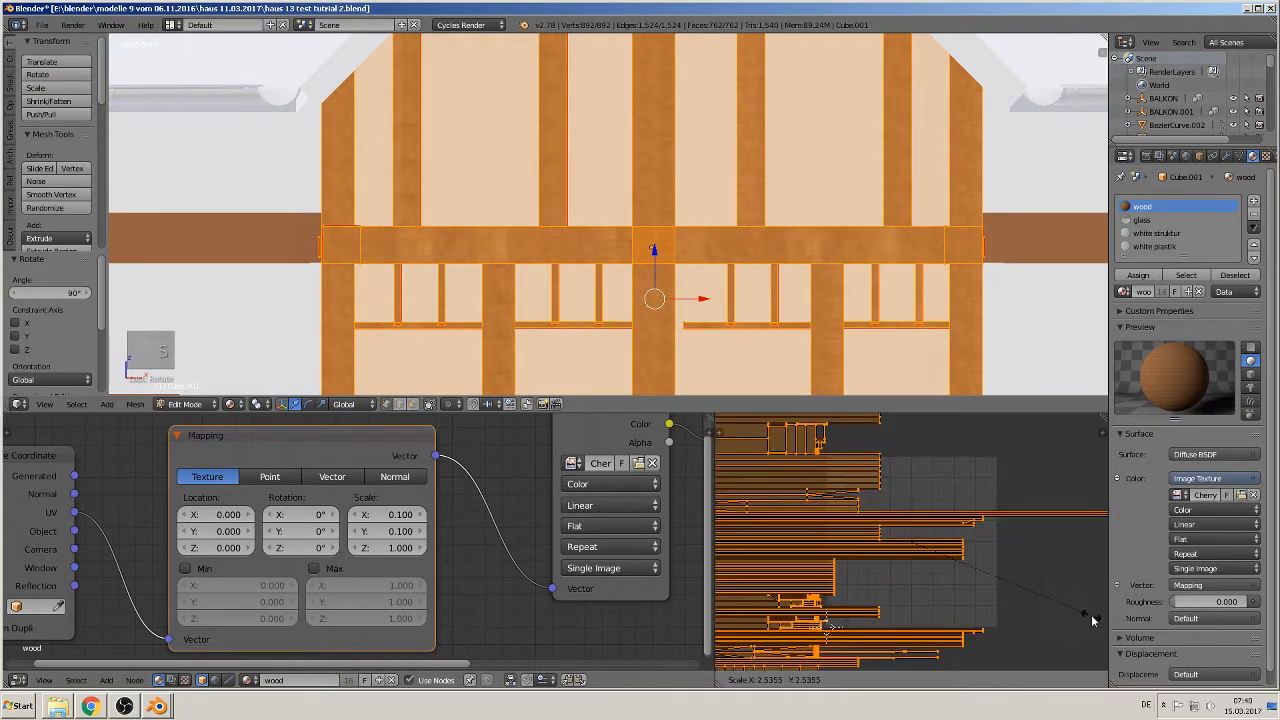
{"action": "left_click", "coordinate": [983, 540]}
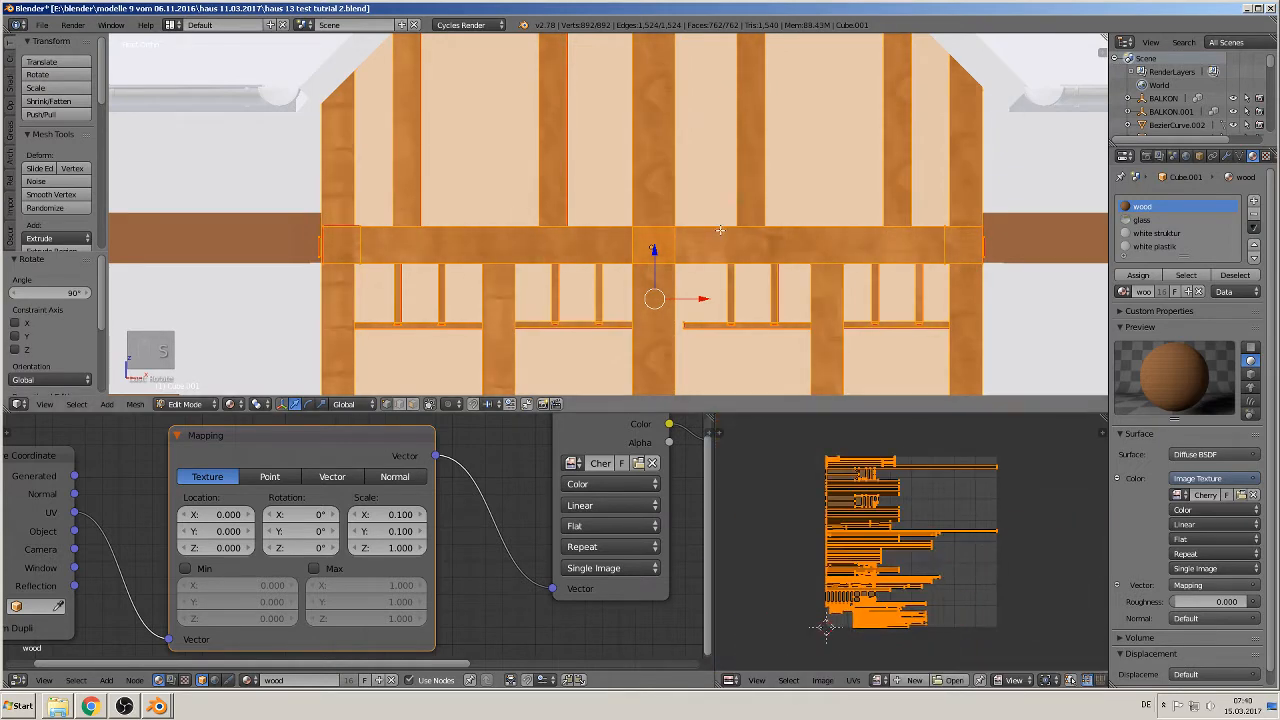
{"action": "key", "text": "Tab"}
{"action": "scroll", "coordinate": [712, 290], "scroll_direction": "up", "scroll_amount": 4}
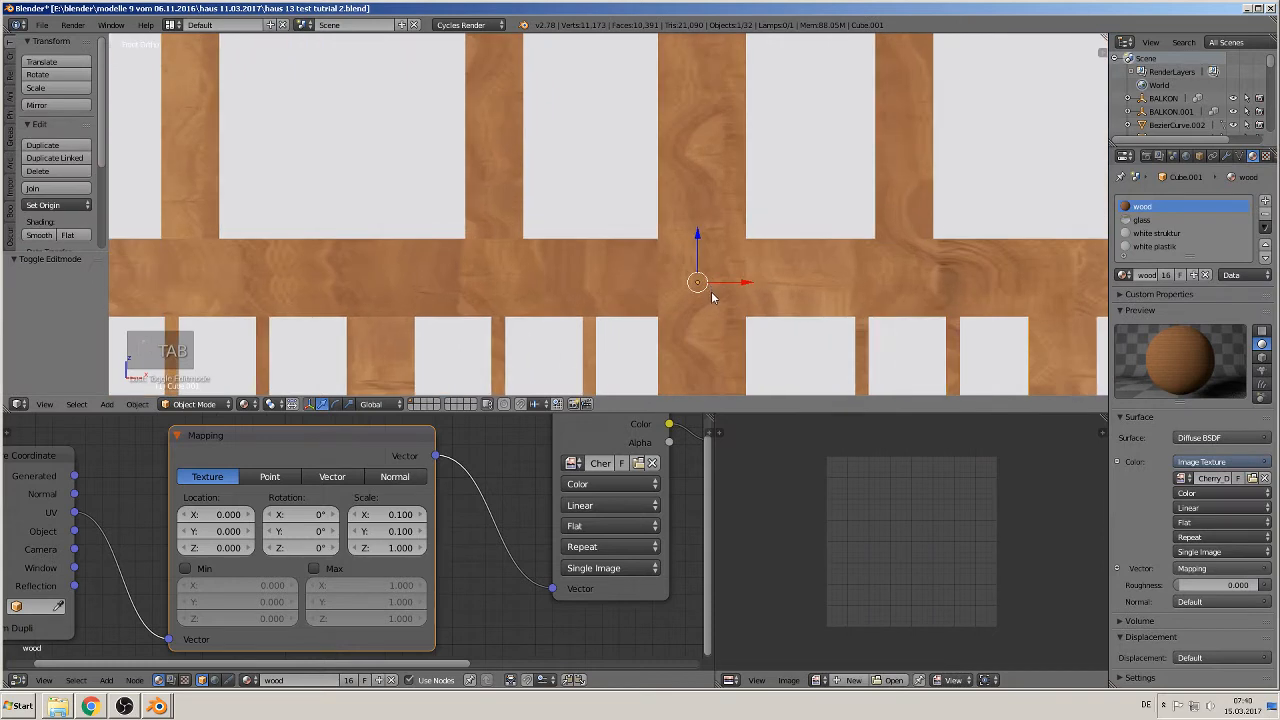
{"action": "scroll", "coordinate": [712, 296], "scroll_direction": "down", "scroll_amount": 6}
{"action": "middle_click_drag", "start_coordinate": [729, 306], "coordinate": [770, 312]}
{"action": "scroll", "coordinate": [736, 304], "scroll_direction": "up", "scroll_amount": 4}
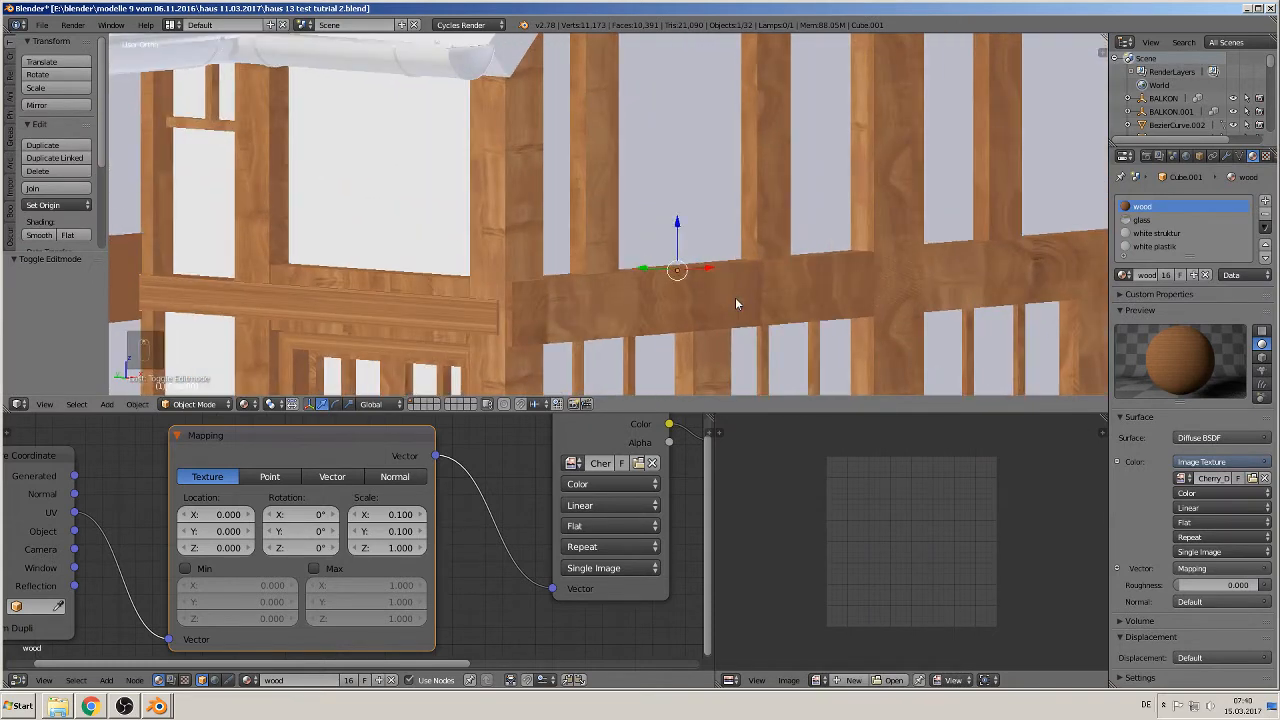
{"action": "key", "text": "KP_5"}
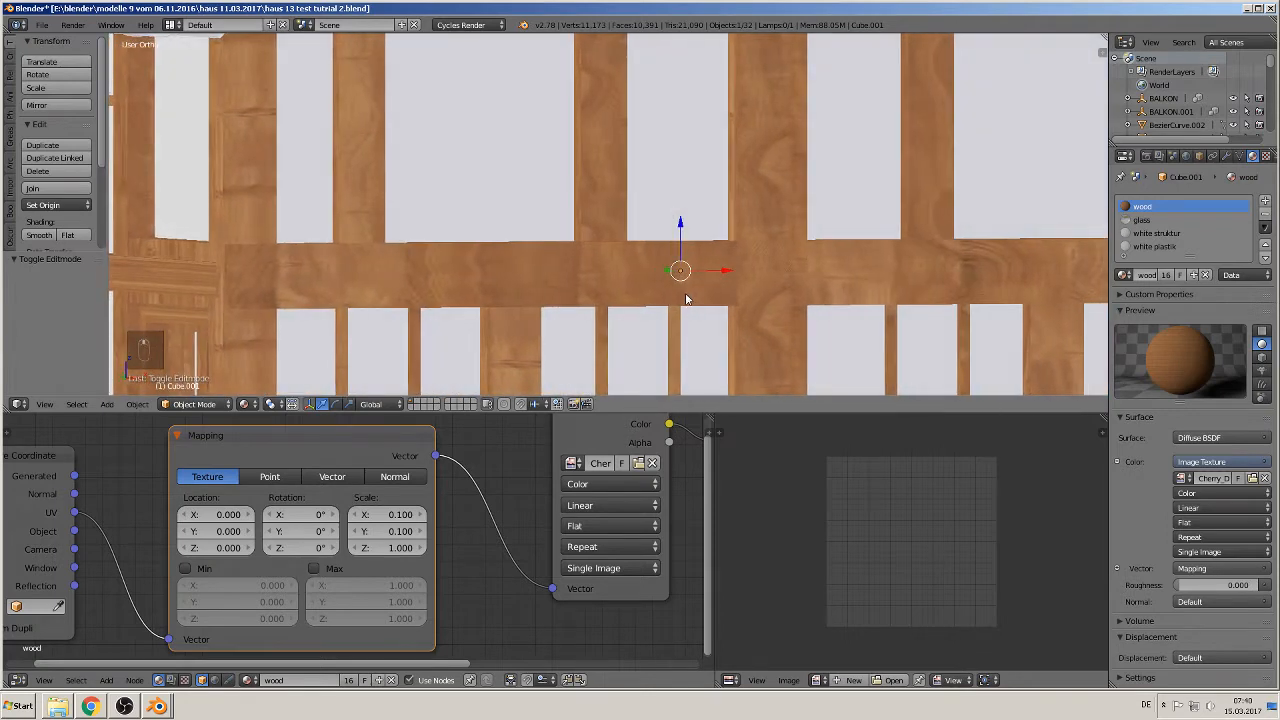
- Unwrap the front section's whole mesh with the standard Unwrap, rotate its UV islands by 90 degrees and return to Object Mode
{"action": "key", "text": "a"}
{"action": "key", "text": "Tab"}
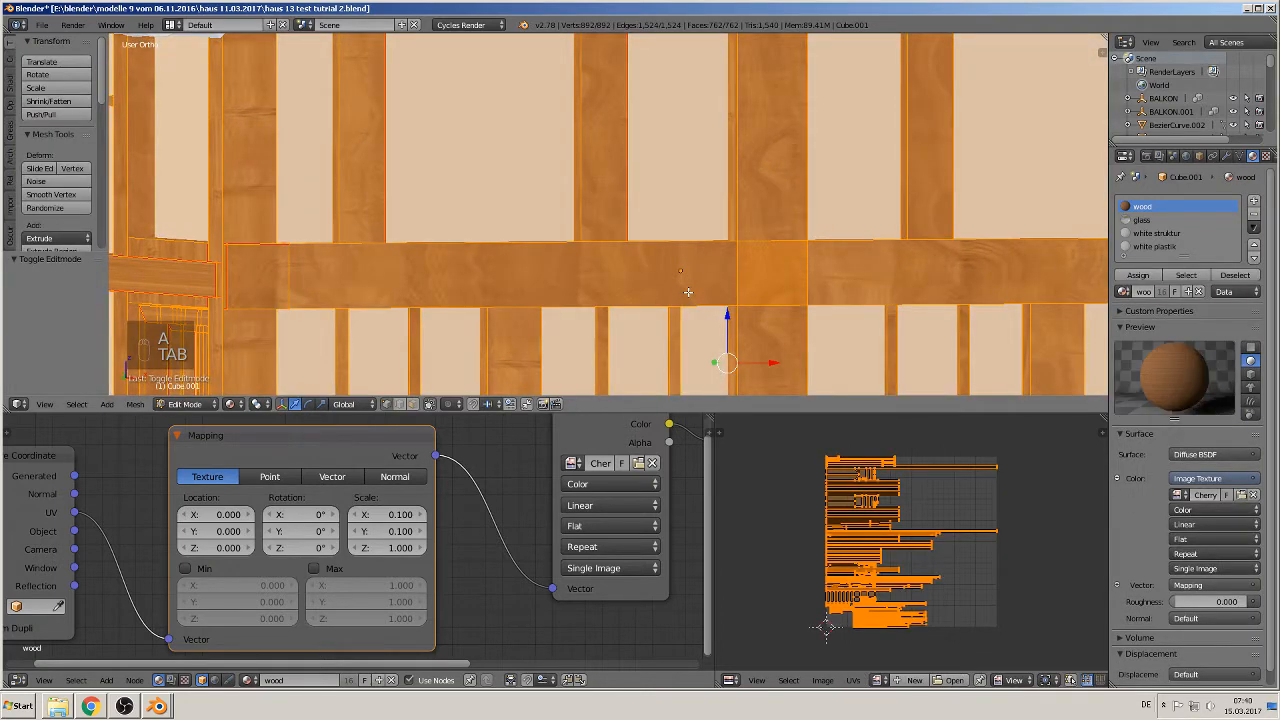
{"action": "key", "text": "u"}
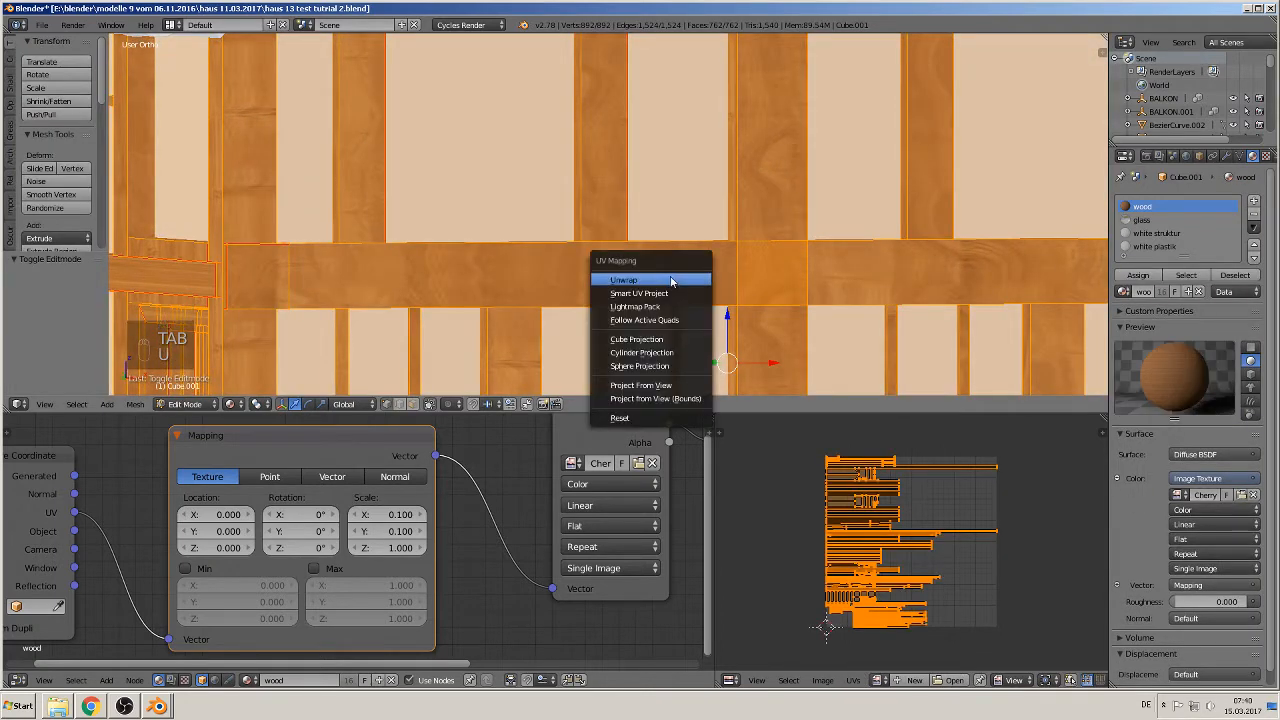
{"action": "left_click", "coordinate": [670, 276]}
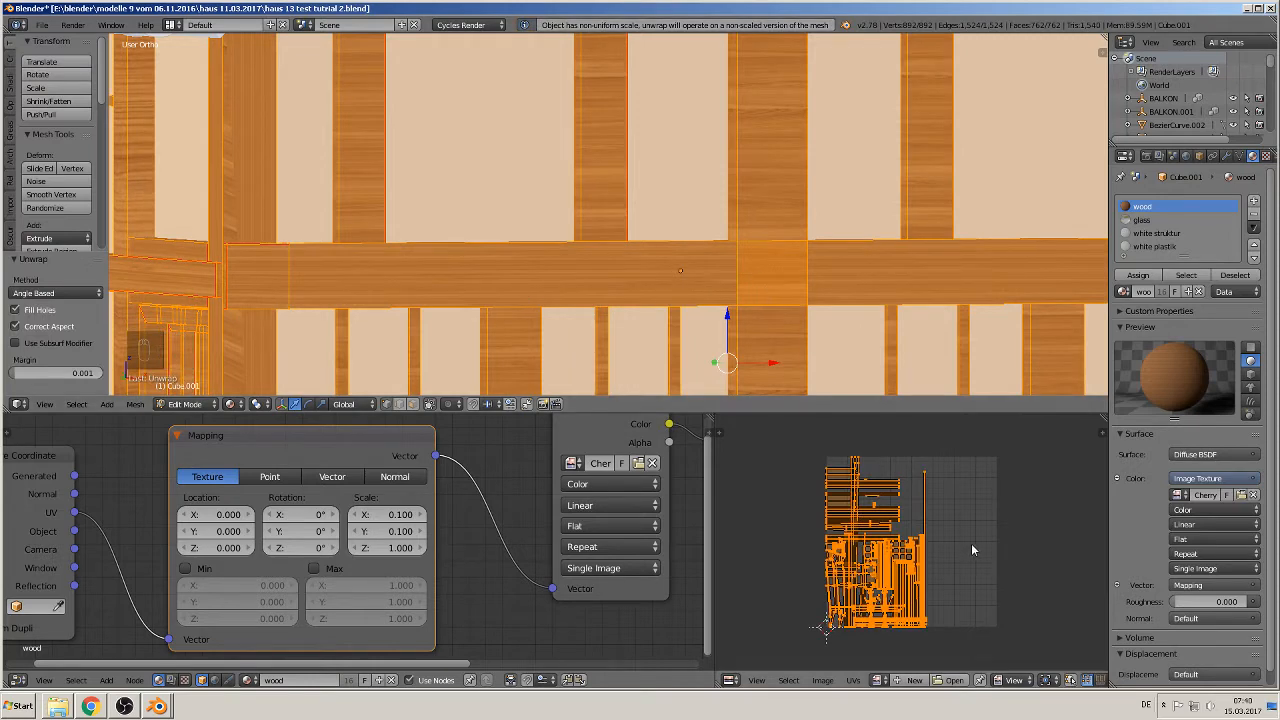
{"action": "type", "text": "r90"}
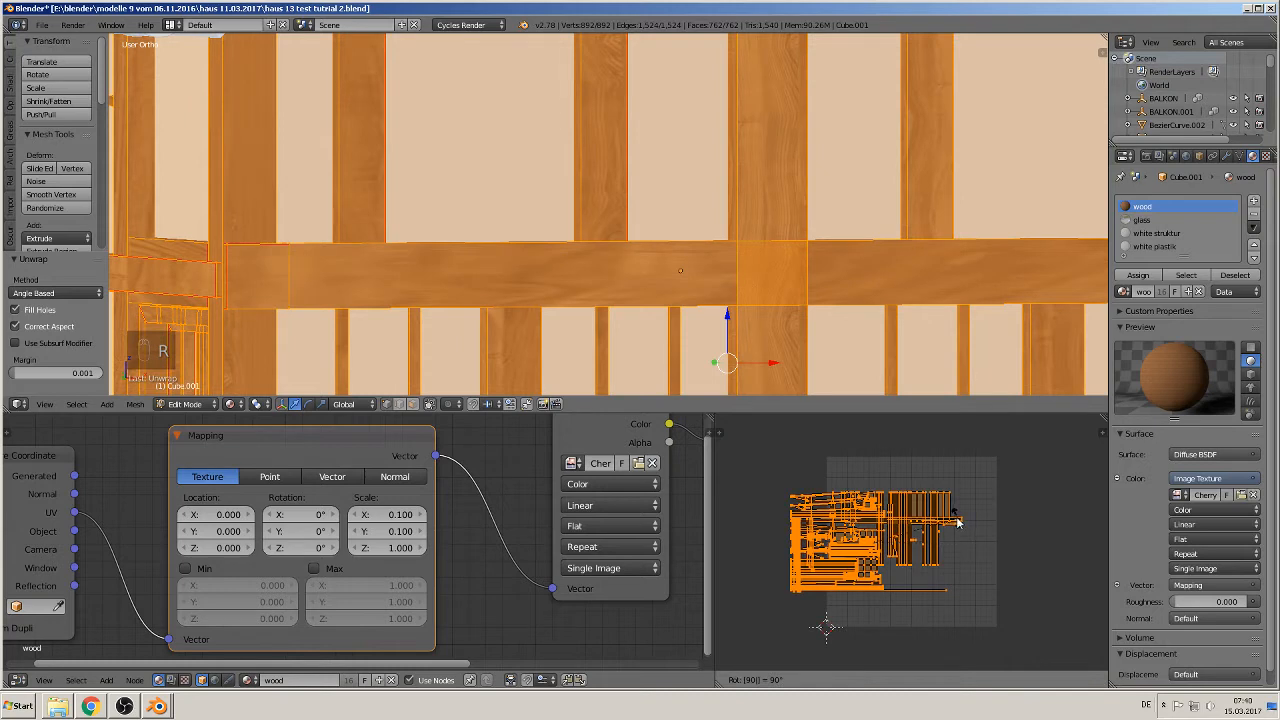
{"action": "key", "text": "Return"}
{"action": "middle_click_drag", "start_coordinate": [700, 260], "coordinate": [658, 362]}
{"action": "key", "text": "Tab"}
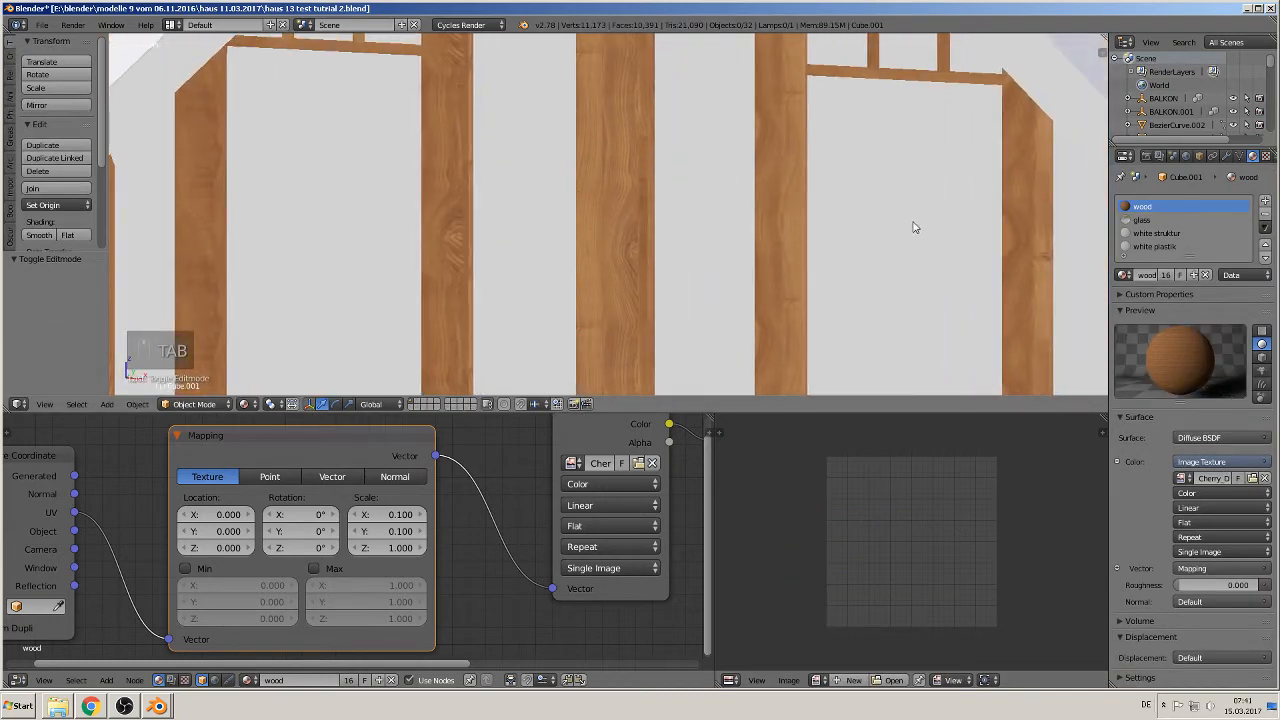
- Examine the direction and scale of the wood grain on the front section's beams from several angles
{"action": "middle_click_drag", "start_coordinate": [790, 225], "coordinate": [854, 231]}
{"action": "scroll", "coordinate": [851, 232], "scroll_direction": "down", "scroll_amount": 3}
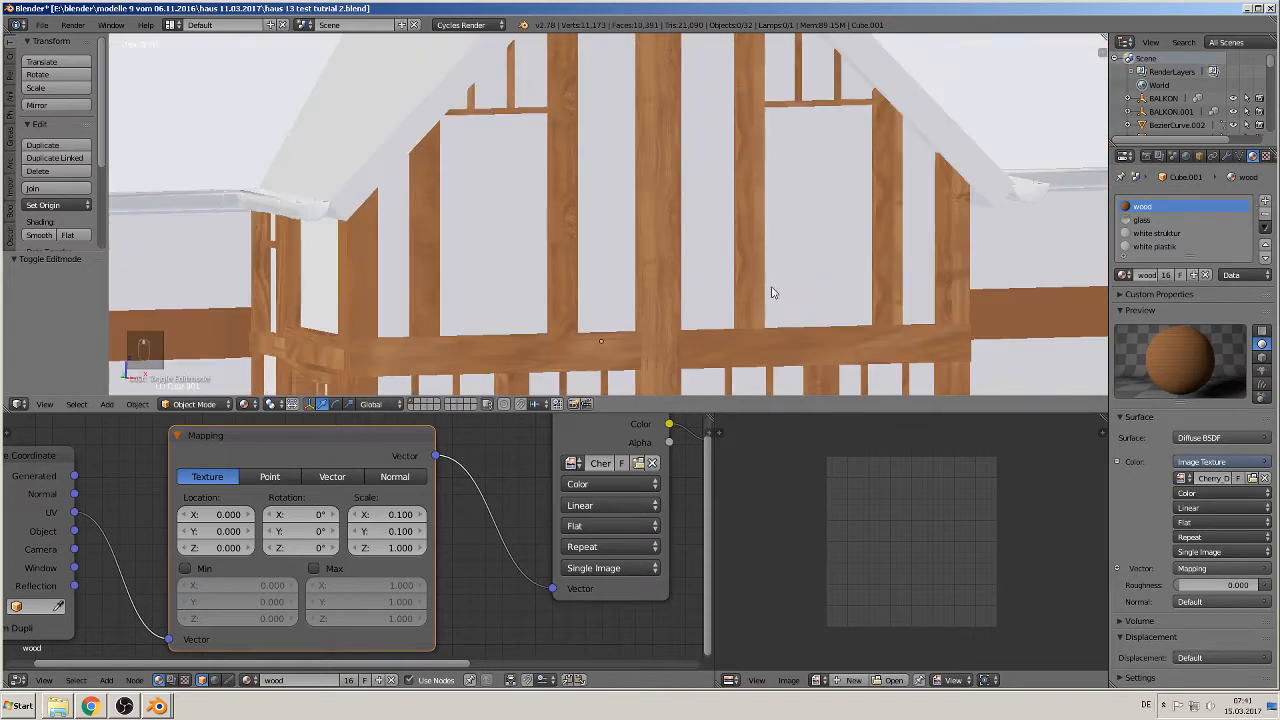
{"action": "middle_click_drag", "start_coordinate": [771, 292], "coordinate": [766, 114]}
{"action": "middle_click_drag", "start_coordinate": [763, 214], "coordinate": [805, 118]}
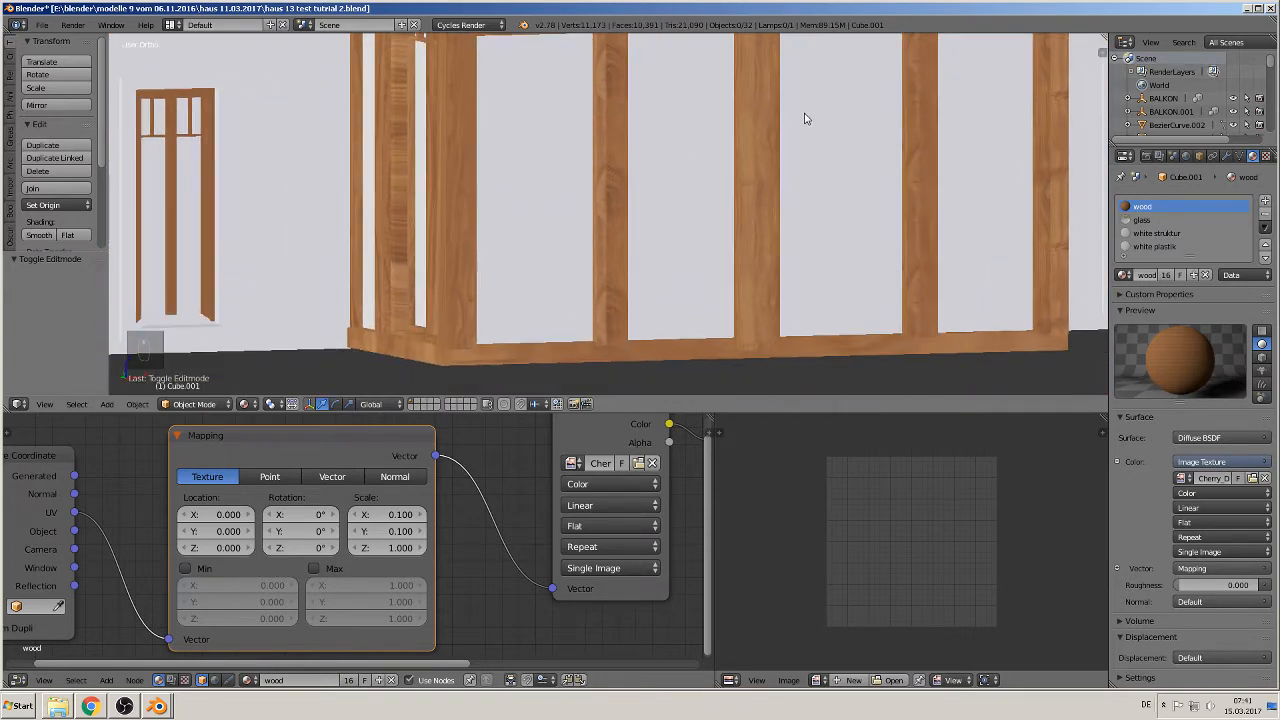
{"action": "middle_click_drag", "start_coordinate": [623, 166], "coordinate": [575, 285]}
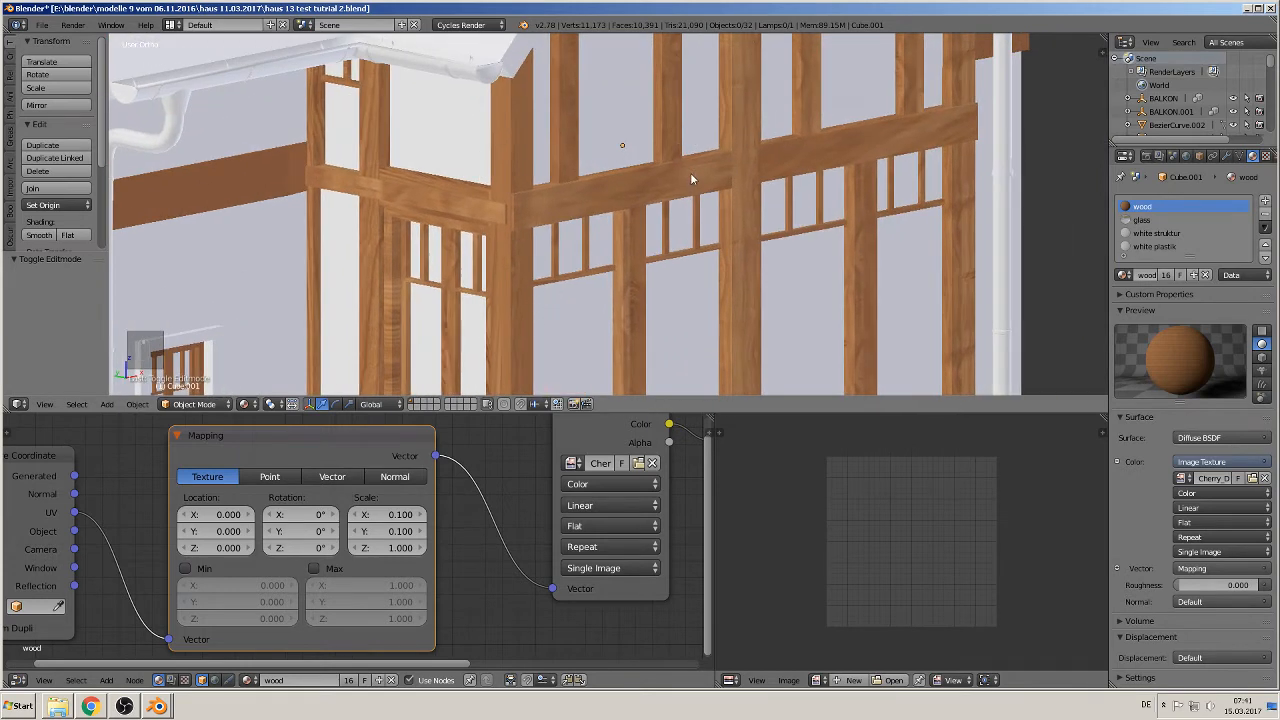
{"action": "middle_click_drag", "start_coordinate": [690, 180], "coordinate": [596, 237]}
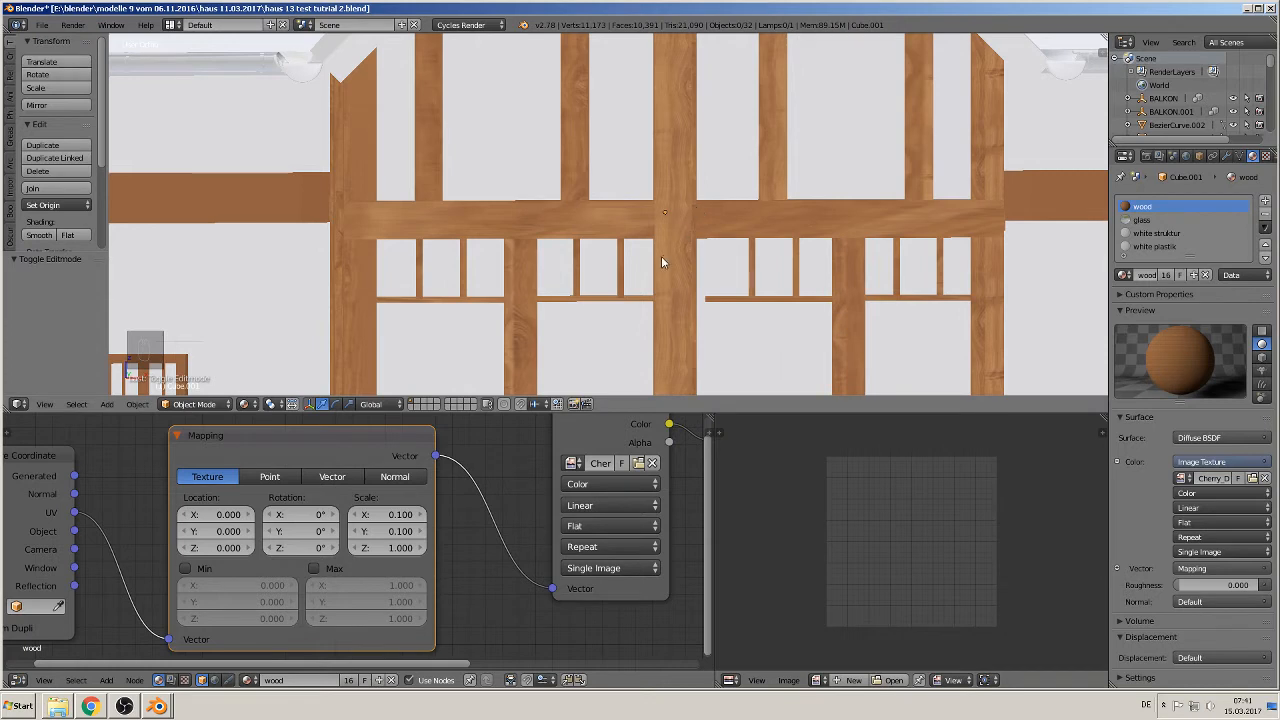
{"action": "scroll", "coordinate": [694, 208], "scroll_direction": "up", "scroll_amount": 3}
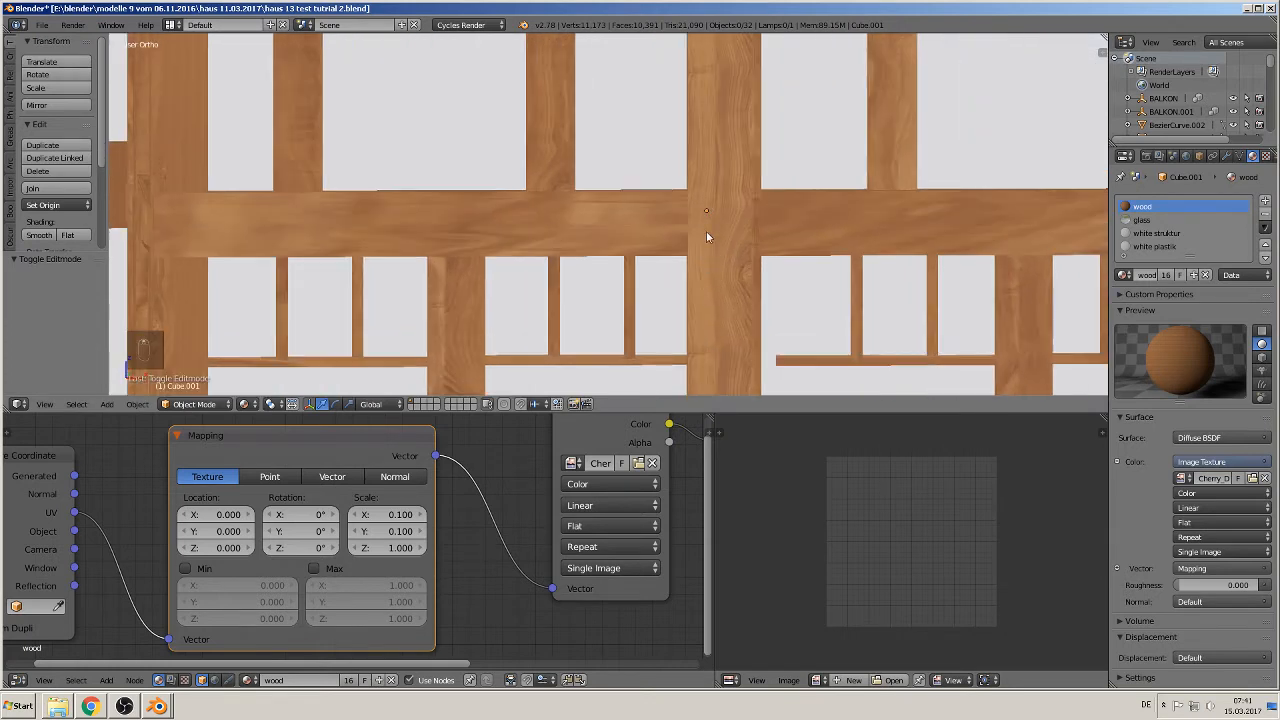
{"action": "scroll", "coordinate": [734, 276], "scroll_direction": "down", "scroll_amount": 2}
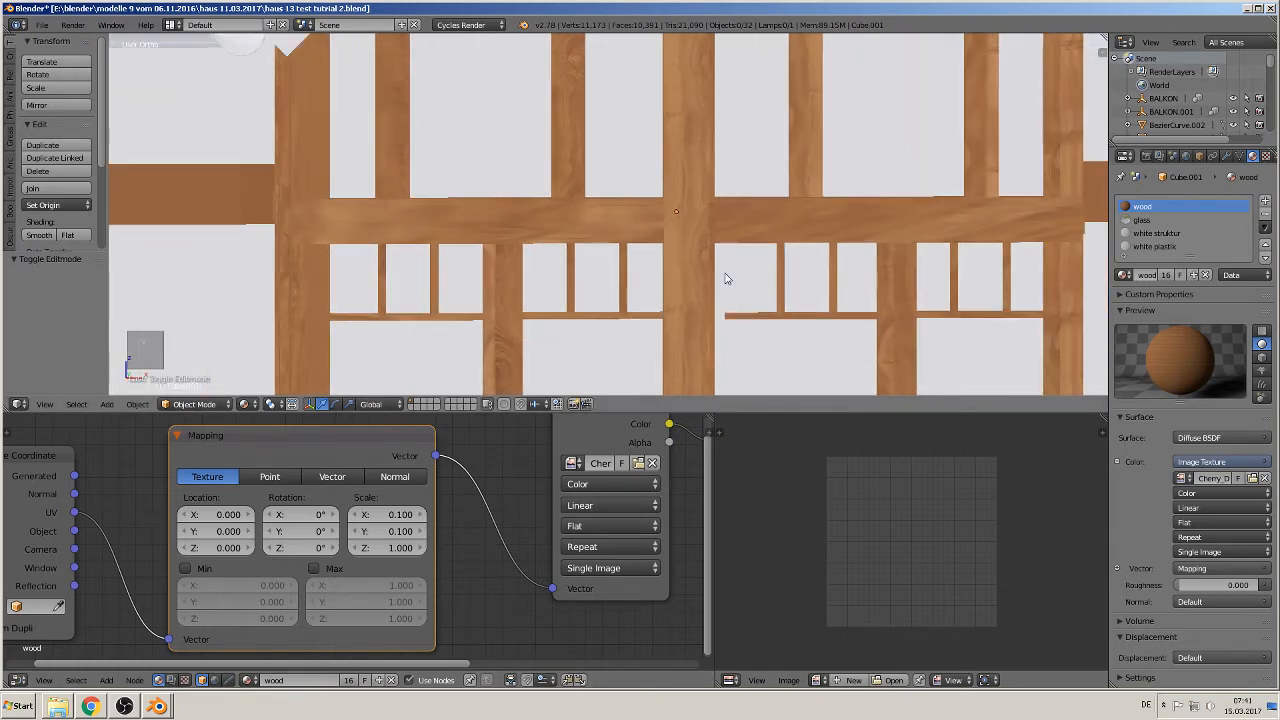
{"action": "middle_click_drag", "start_coordinate": [585, 148], "coordinate": [581, 307], "text": "shift"}
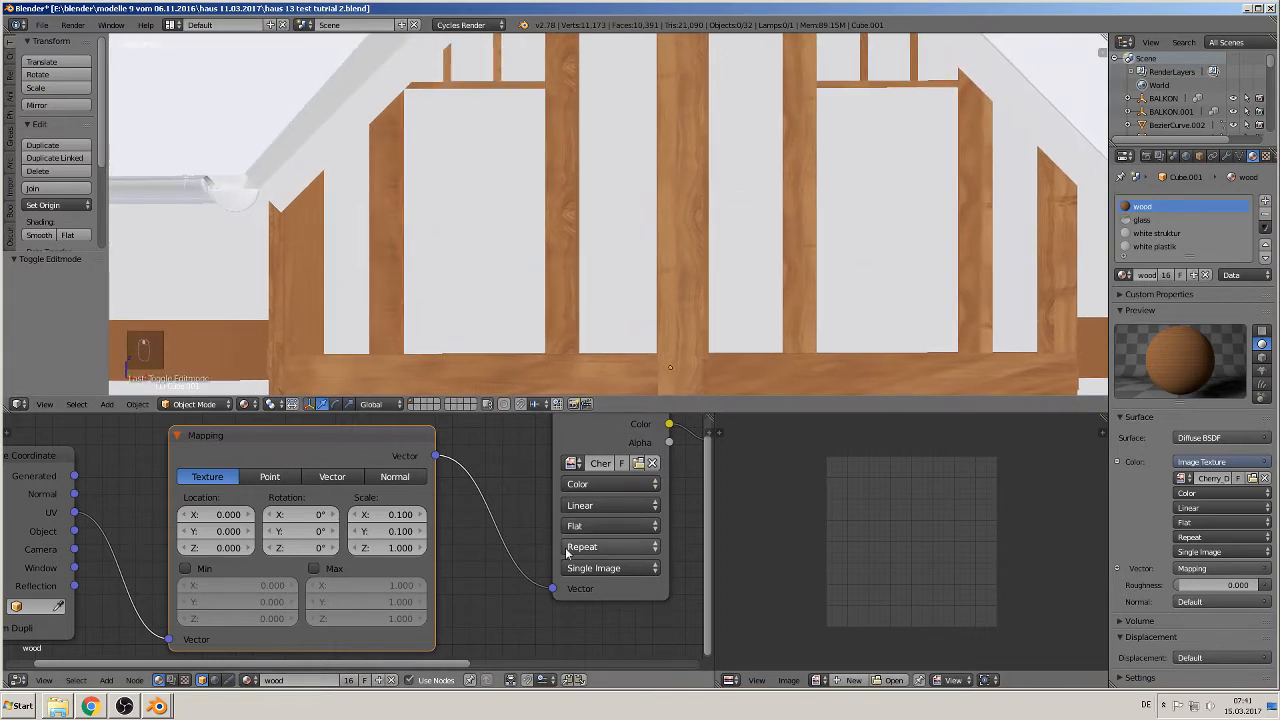
- Rearrange the wood material's Image Texture, Diffuse BSDF and Material Output nodes to make room between the diffuse shader and the output
{"action": "scroll", "coordinate": [480, 570], "scroll_direction": "down", "scroll_amount": 3}
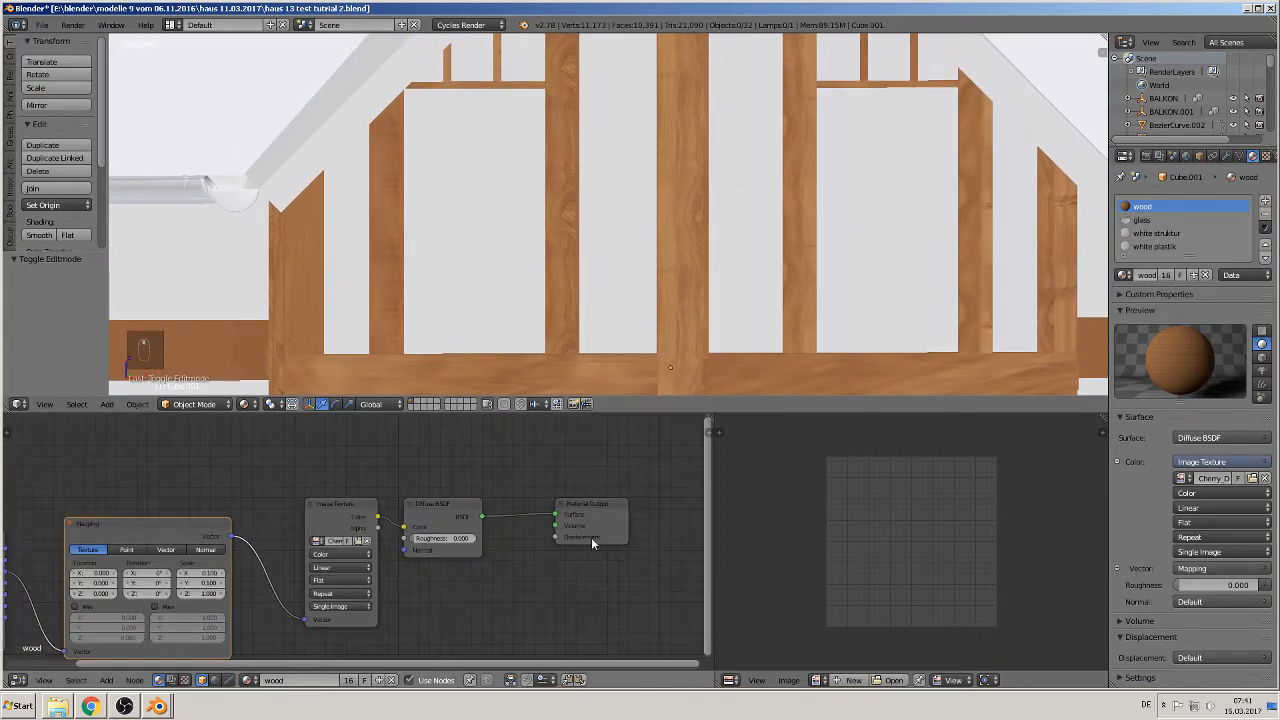
{"action": "left_click_drag", "start_coordinate": [596, 511], "coordinate": [686, 482]}
{"action": "left_click_drag", "start_coordinate": [335, 504], "coordinate": [309, 499]}
{"action": "left_click_drag", "start_coordinate": [434, 516], "coordinate": [440, 455]}
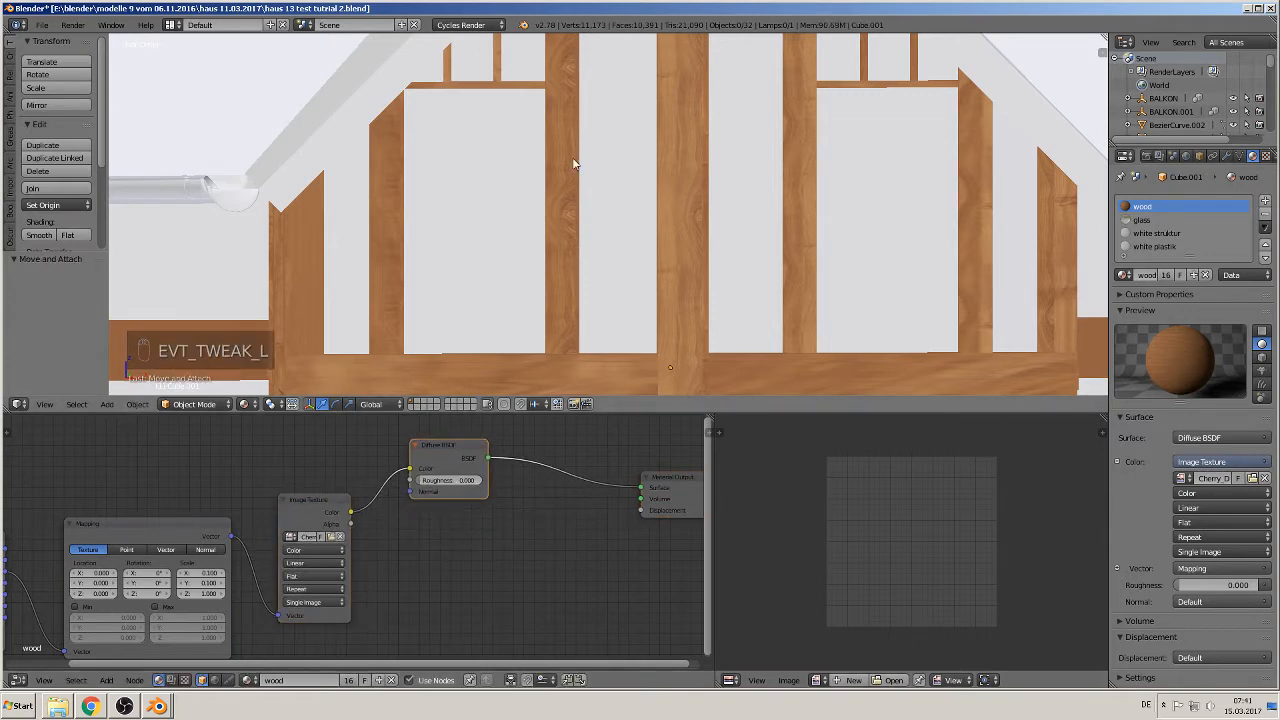
{"action": "middle_click_drag", "start_coordinate": [580, 449], "coordinate": [380, 520]}
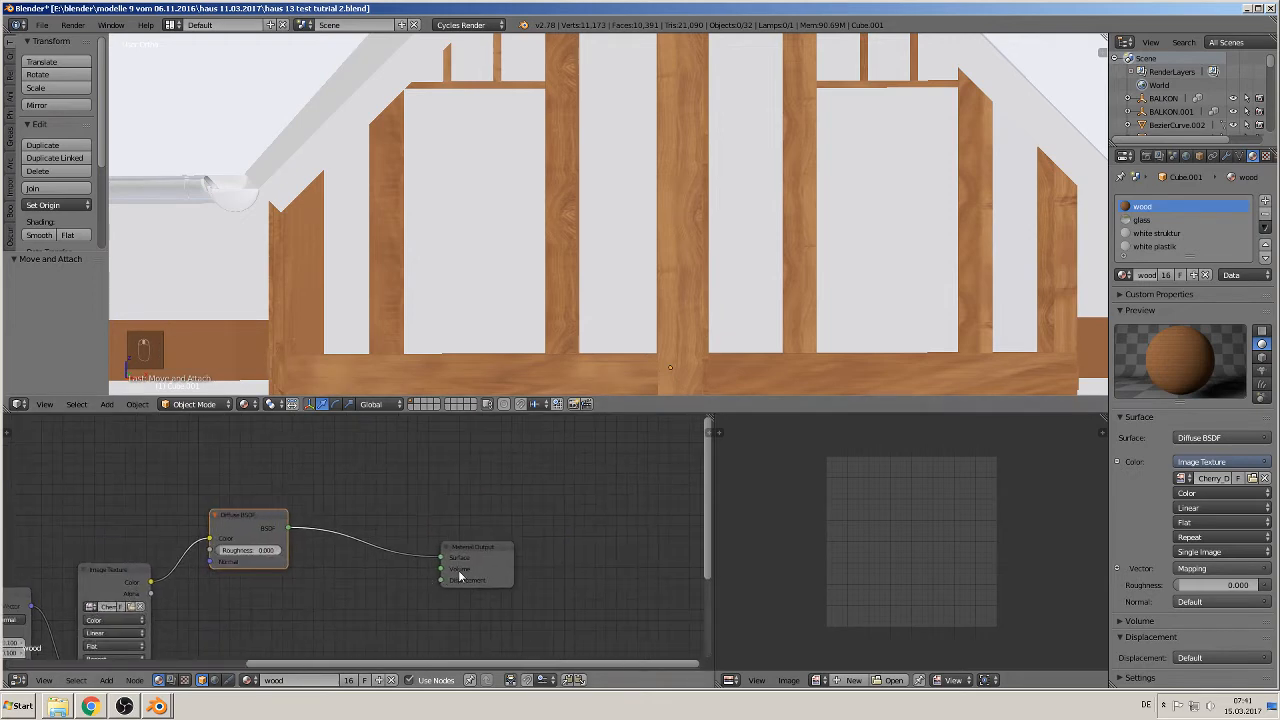
{"action": "left_click_drag", "start_coordinate": [457, 577], "coordinate": [588, 555]}
- Add a Glossy BSDF node to the wood material and place it directly below the Diffuse BSDF
{"action": "left_click", "coordinate": [106, 680]}
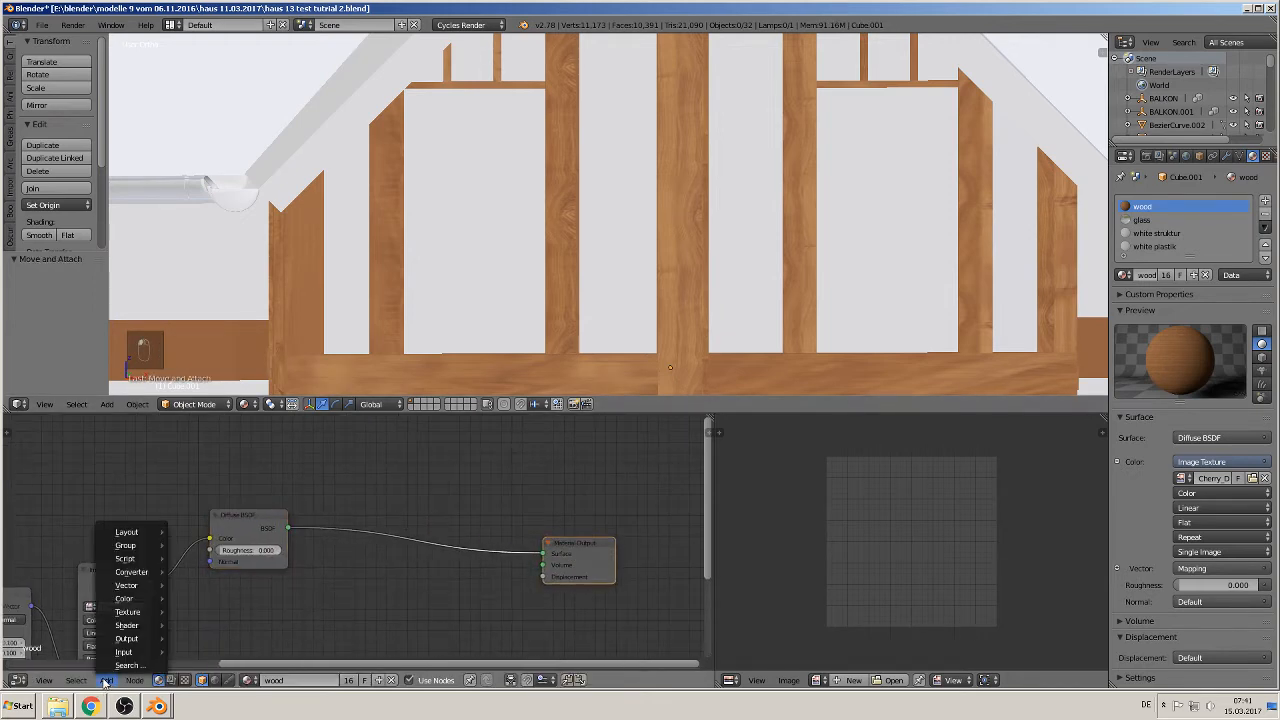
{"action": "mouse_move", "coordinate": [123, 627]}
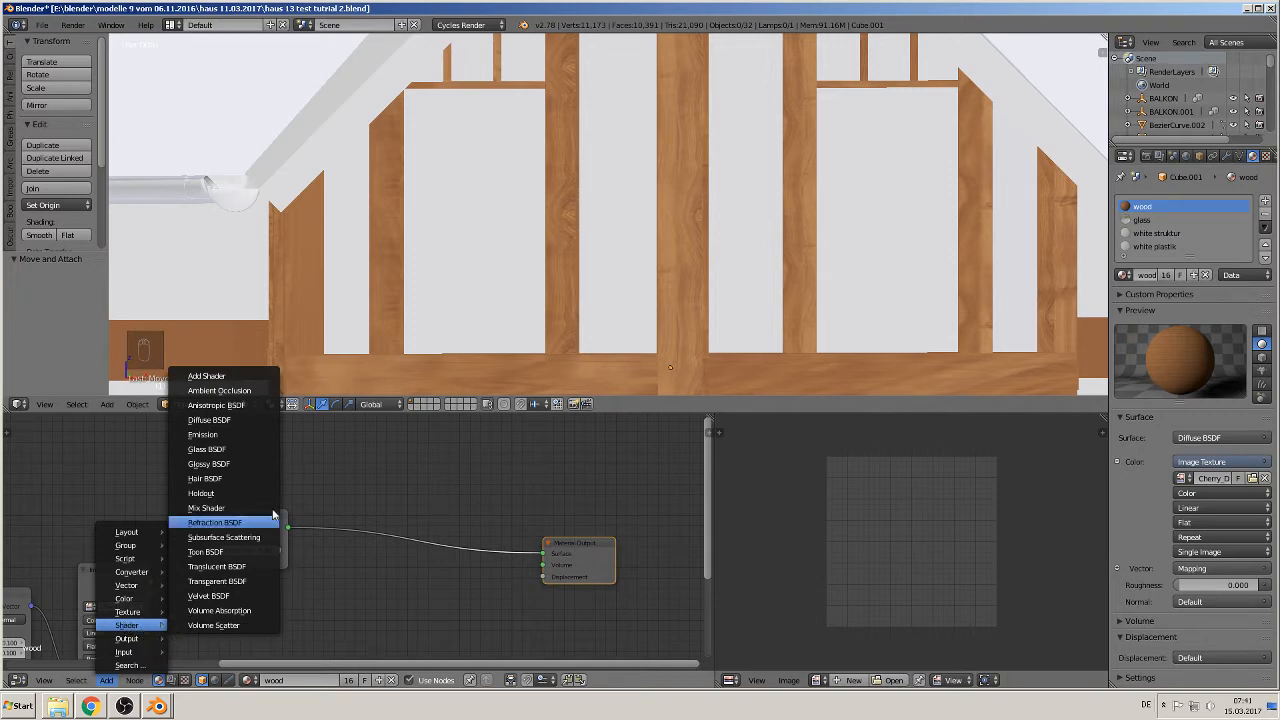
{"action": "left_click", "coordinate": [262, 464]}
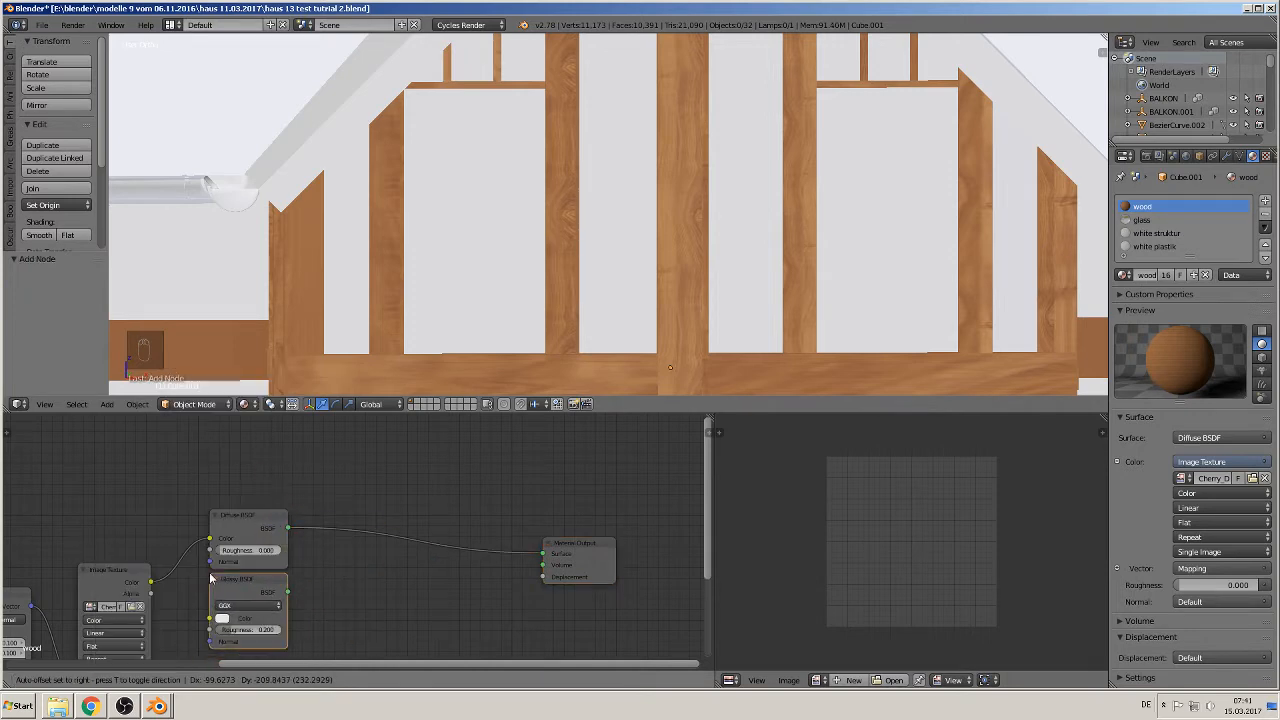
{"action": "left_click", "coordinate": [265, 603]}
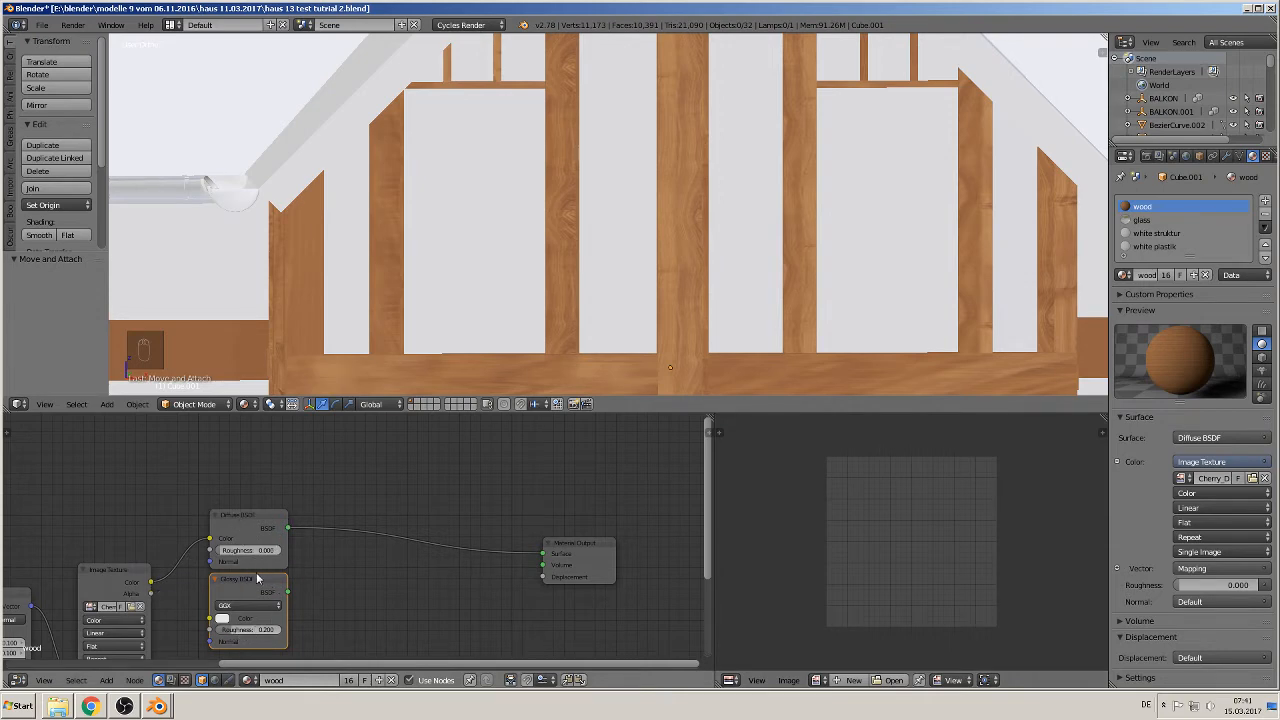
- Insert a Mix Shader between the Diffuse BSDF and Material Output, and link the Glossy BSDF to its second shader input
{"action": "left_click", "coordinate": [106, 681]}
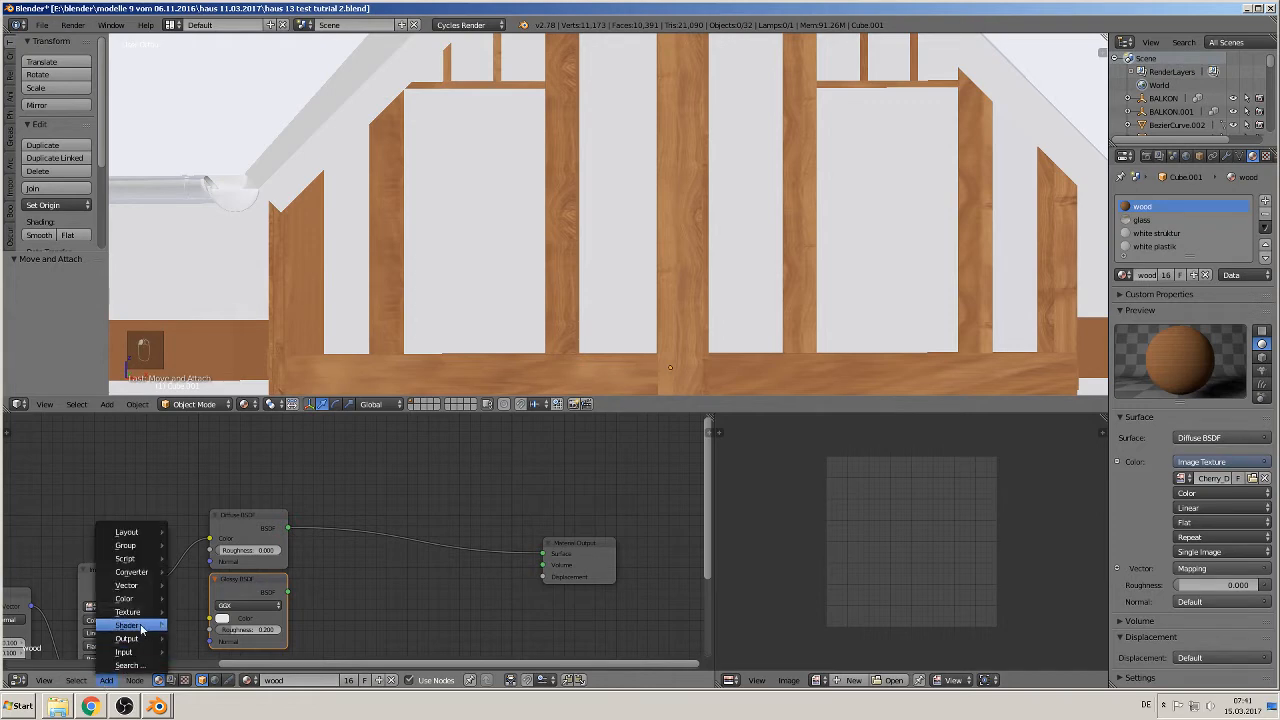
{"action": "mouse_move", "coordinate": [140, 628]}
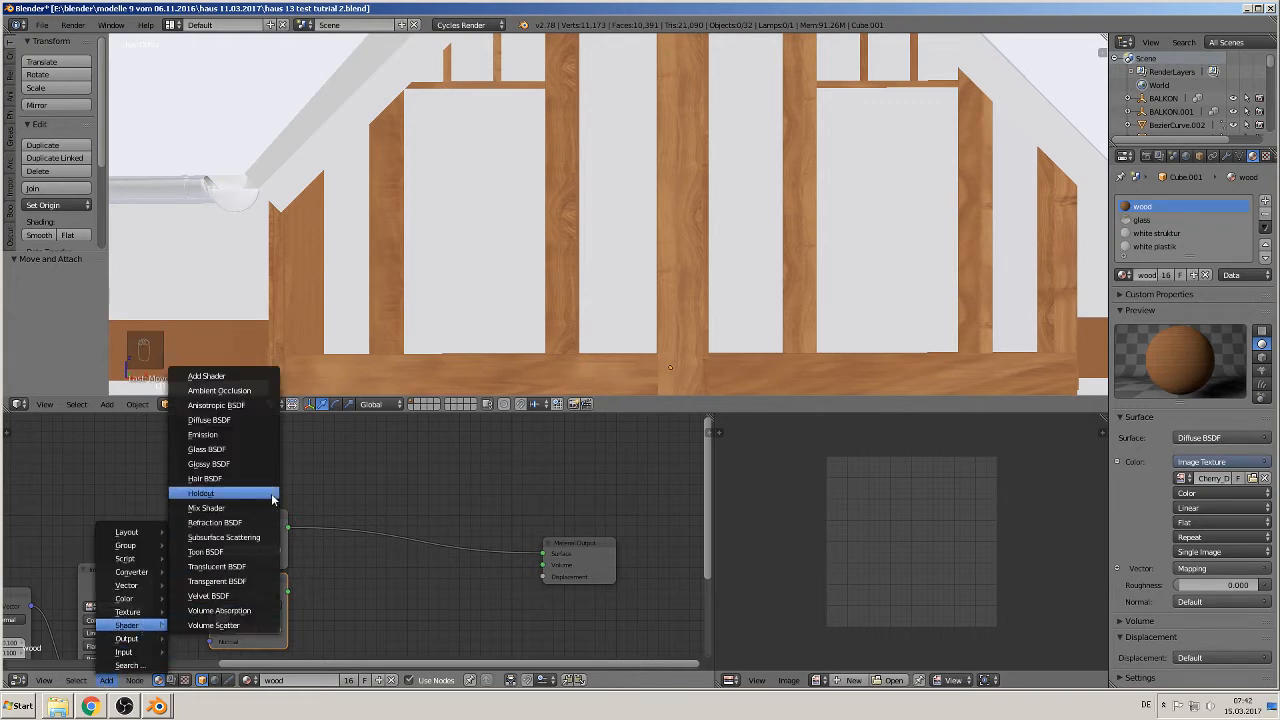
{"action": "left_click", "coordinate": [257, 510]}
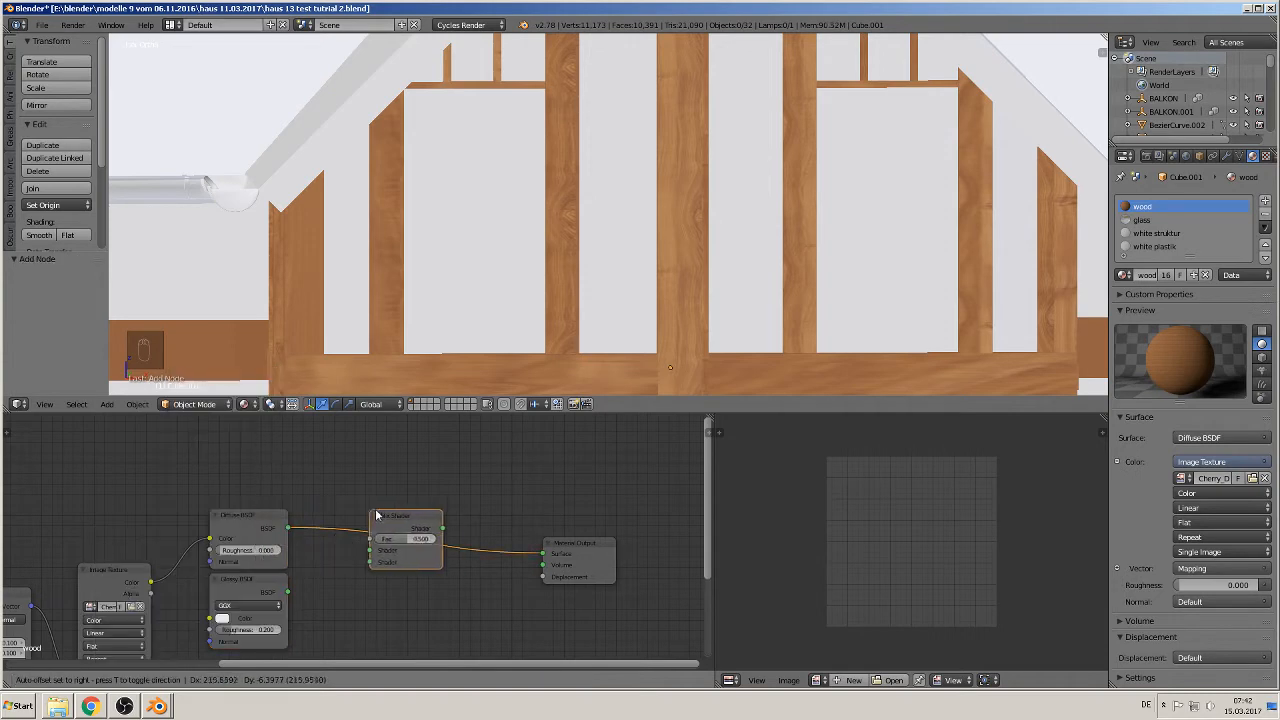
{"action": "left_click", "coordinate": [371, 530]}
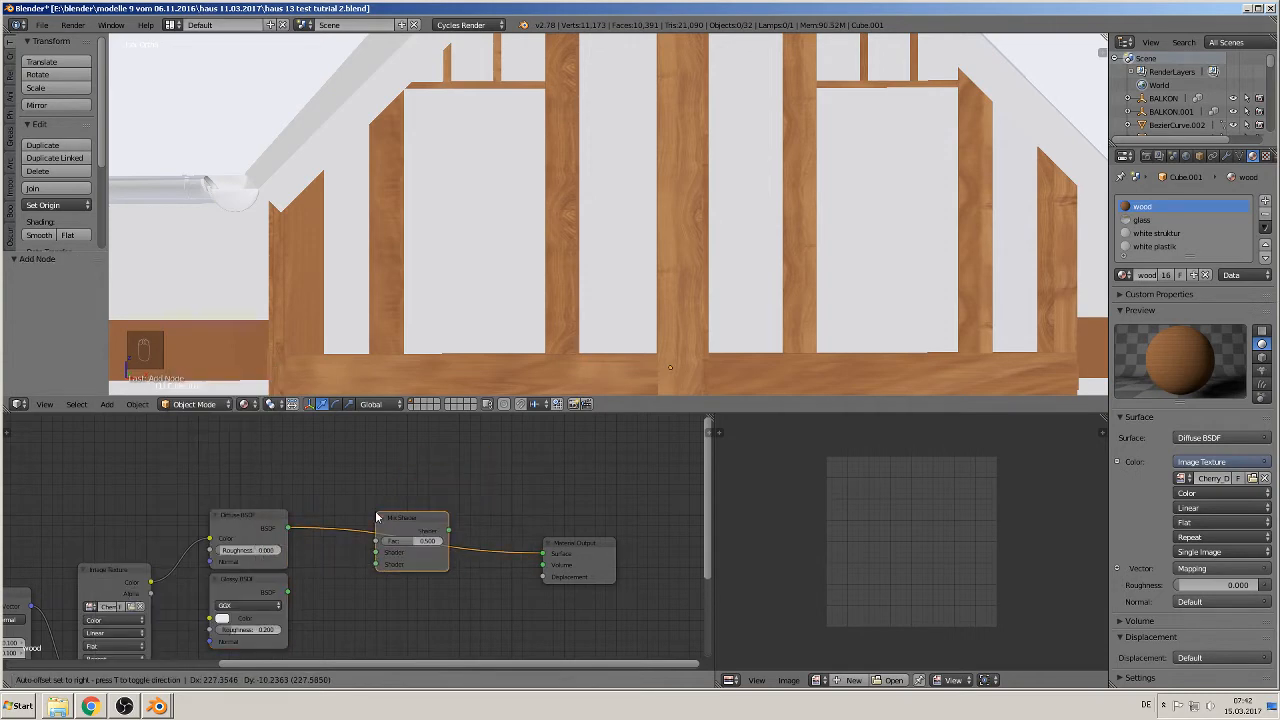
{"action": "left_click_drag", "start_coordinate": [287, 593], "coordinate": [375, 565]}
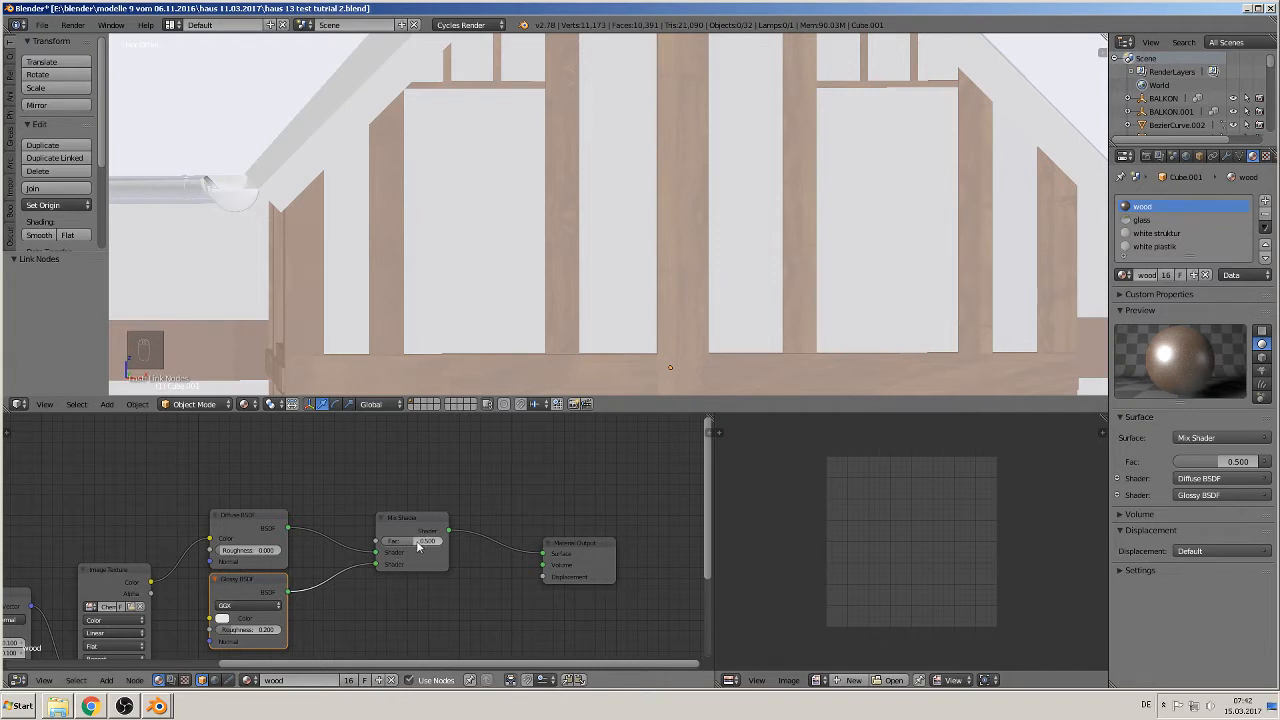
- Try a Mix Shader factor of 0.418 and different glossy roughness values, ending at 0.642
{"action": "mouse_move", "coordinate": [417, 543]}
{"action": "left_mouse_down"}
{"action": "mouse_move", "coordinate": [384, 543]}
{"action": "mouse_move", "coordinate": [440, 545]}
{"action": "left_mouse_up"}
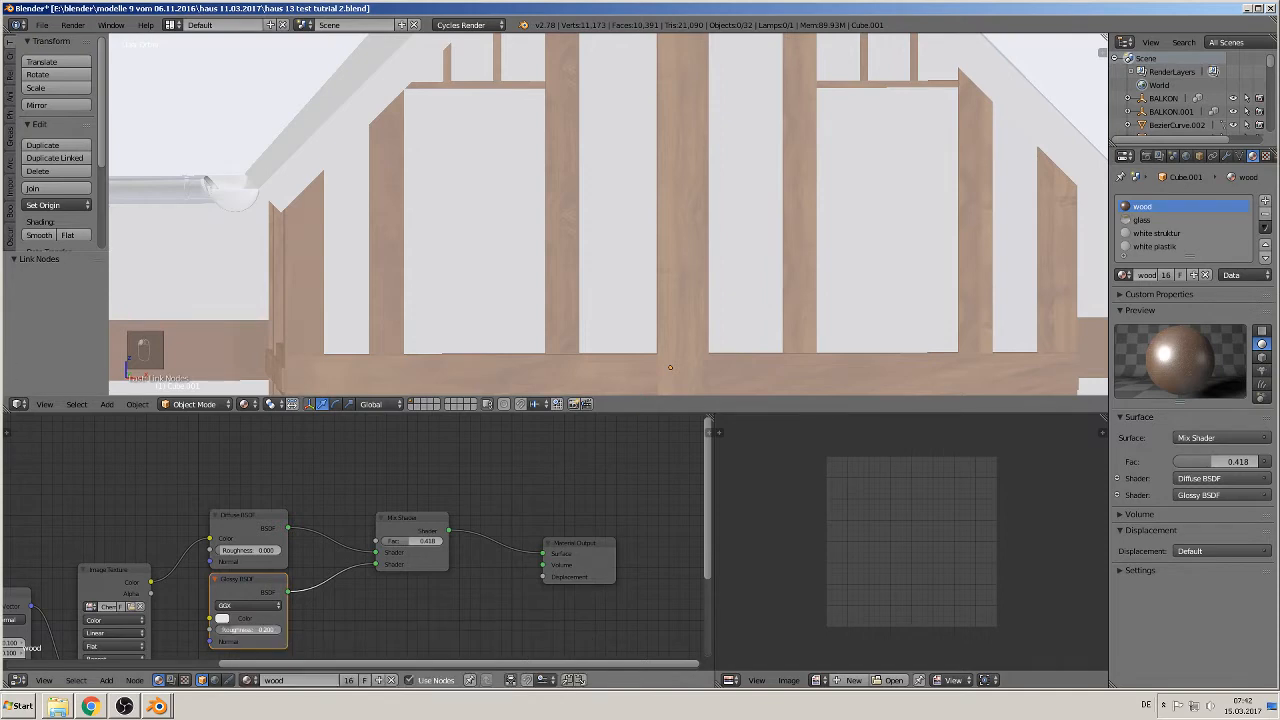
{"action": "left_click_drag", "start_coordinate": [243, 629], "coordinate": [248, 629]}
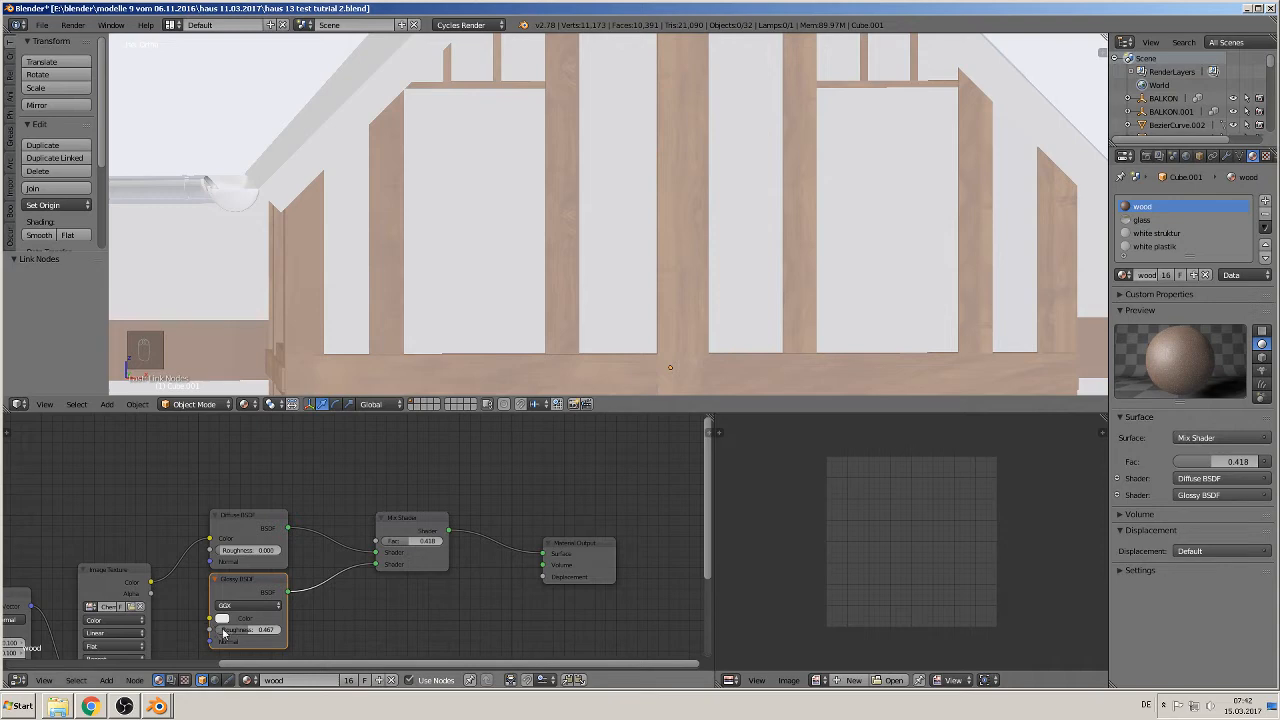
{"action": "left_click_drag", "start_coordinate": [259, 631], "coordinate": [215, 631]}
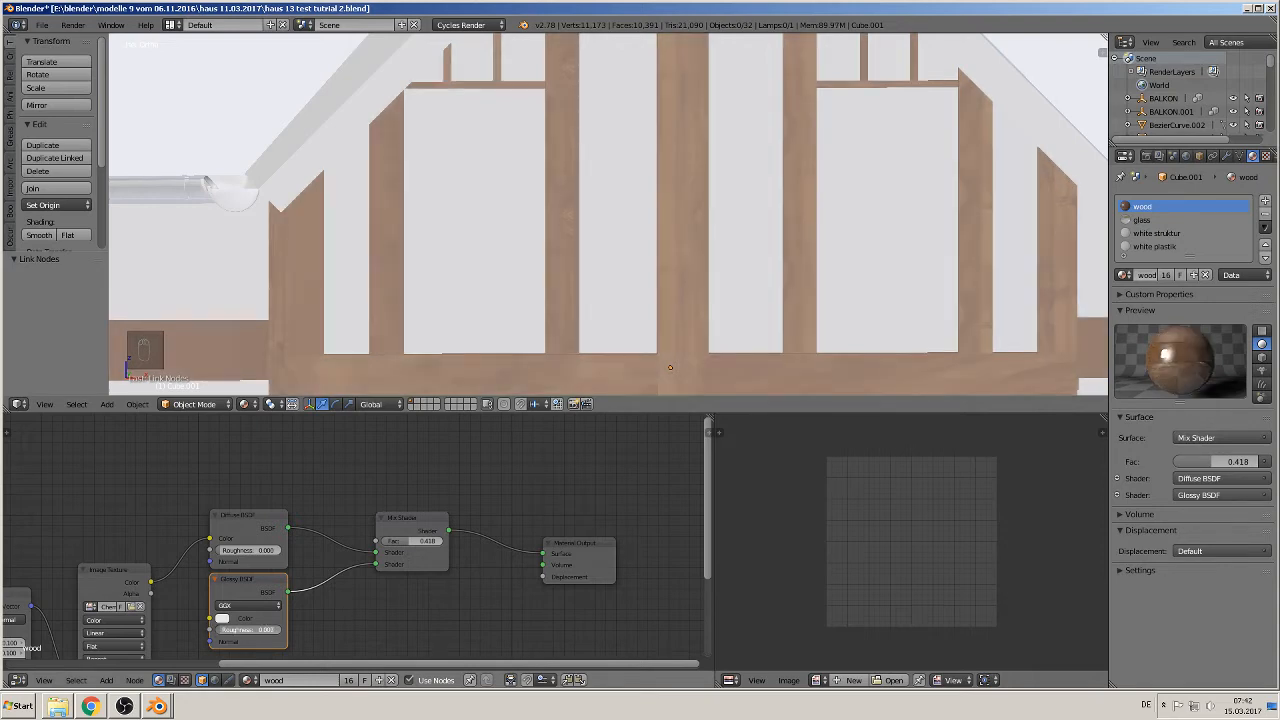
{"action": "mouse_move", "coordinate": [220, 631]}
{"action": "left_mouse_down"}
{"action": "mouse_move", "coordinate": [284, 631]}
{"action": "mouse_move", "coordinate": [244, 631]}
{"action": "mouse_move", "coordinate": [261, 631]}
{"action": "left_mouse_up"}
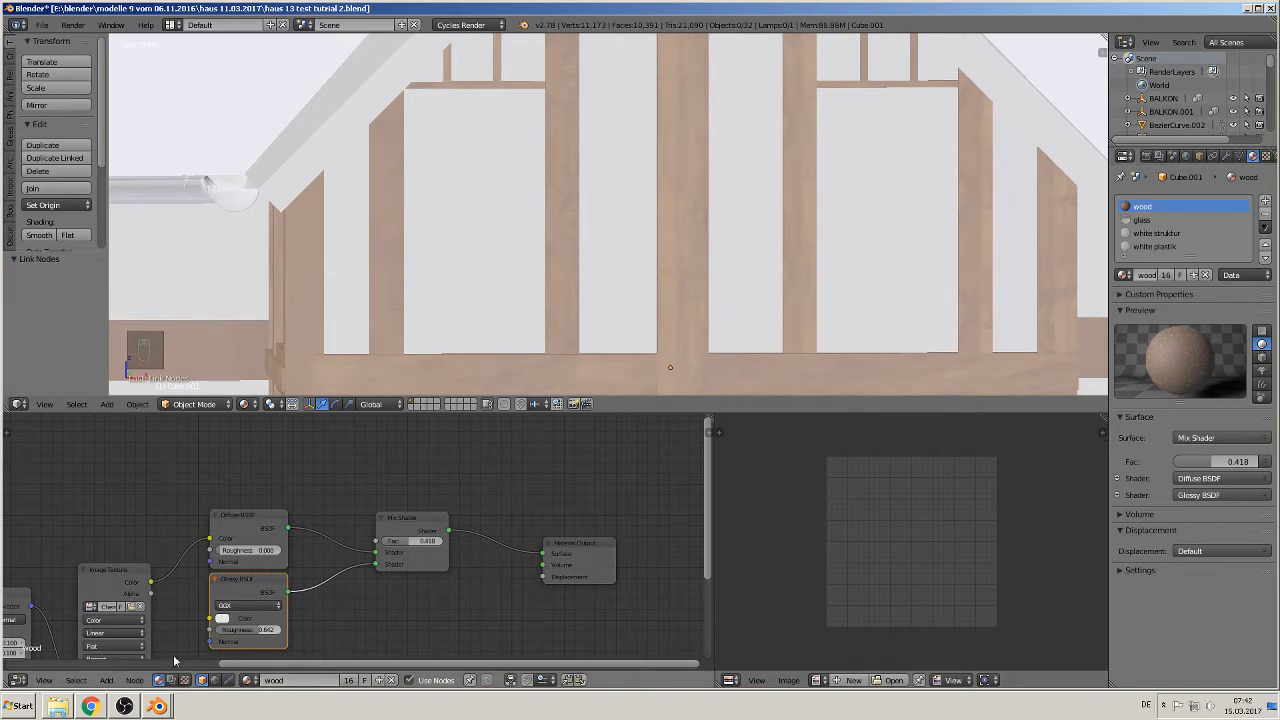
- Drive the Mix Shader factor with the Image Texture's color and set the Glossy BSDF roughness to 0.533
{"action": "left_click_drag", "start_coordinate": [150, 583], "coordinate": [381, 540]}
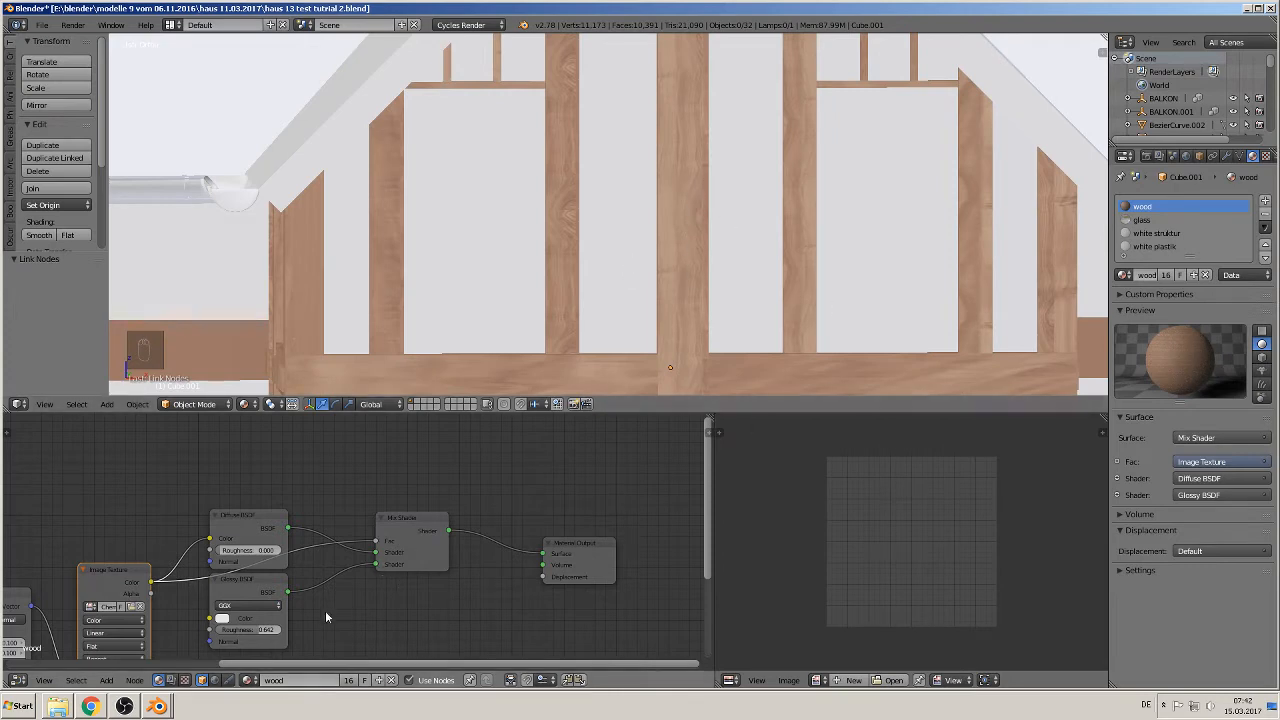
{"action": "left_click_drag", "start_coordinate": [252, 630], "coordinate": [257, 633]}
{"action": "left_click", "coordinate": [251, 629]}
{"action": "type", "text": "0.558"}
{"action": "key", "text": "Return"}
- Move the Material Output further from the Mix Shader, link the Image Texture's color to its displacement and inspect the beams
{"action": "scroll", "coordinate": [648, 598], "scroll_direction": "down", "scroll_amount": 1}
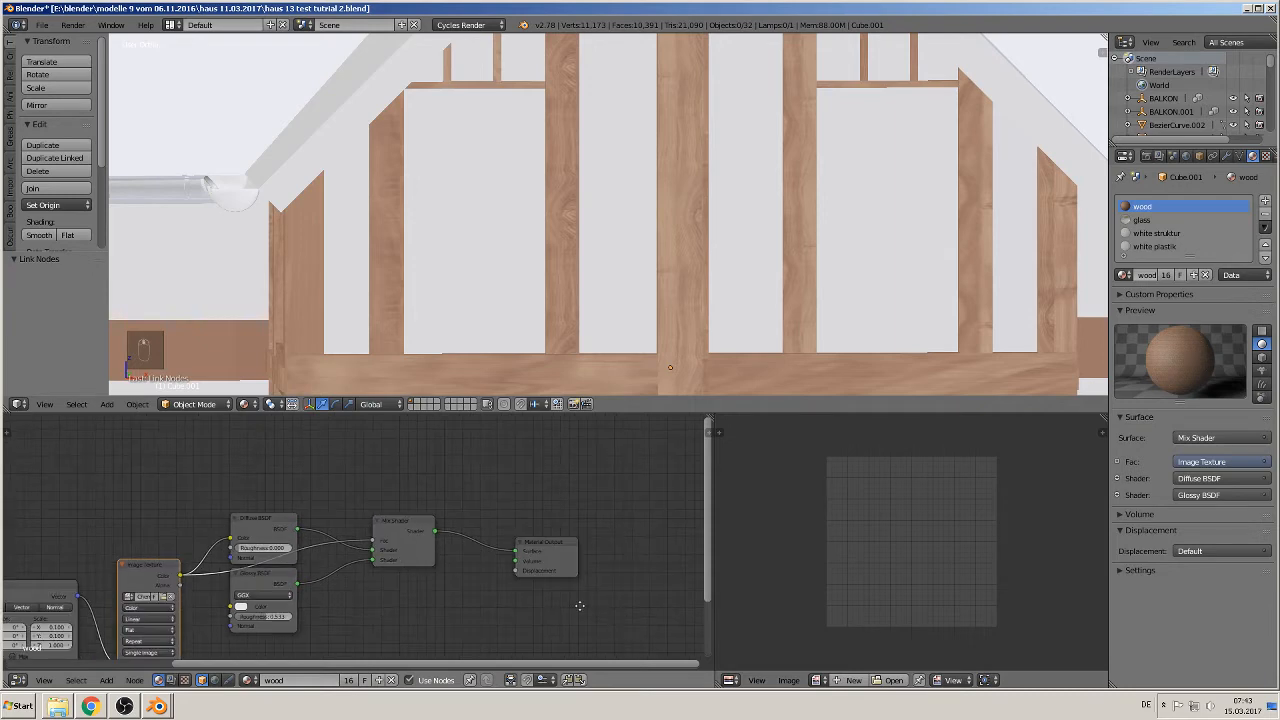
{"action": "middle_click_drag", "start_coordinate": [579, 605], "coordinate": [600, 545]}
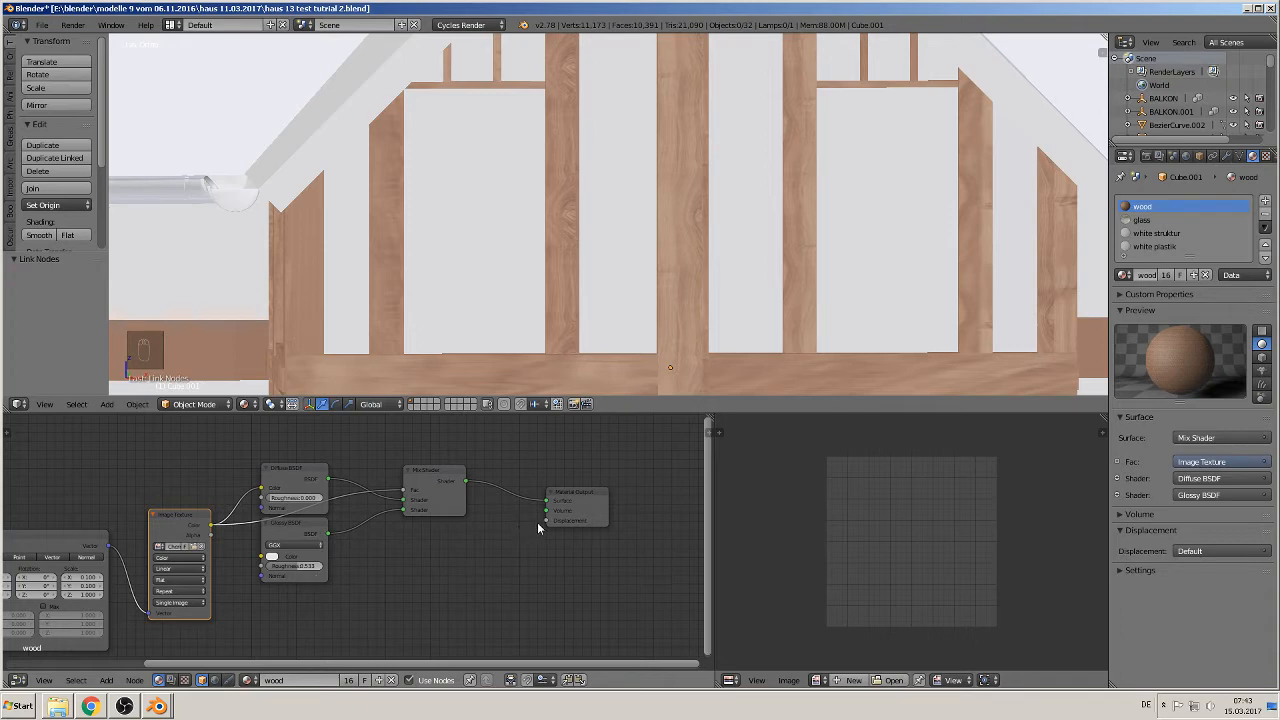
{"action": "left_click_drag", "start_coordinate": [598, 495], "coordinate": [659, 489]}
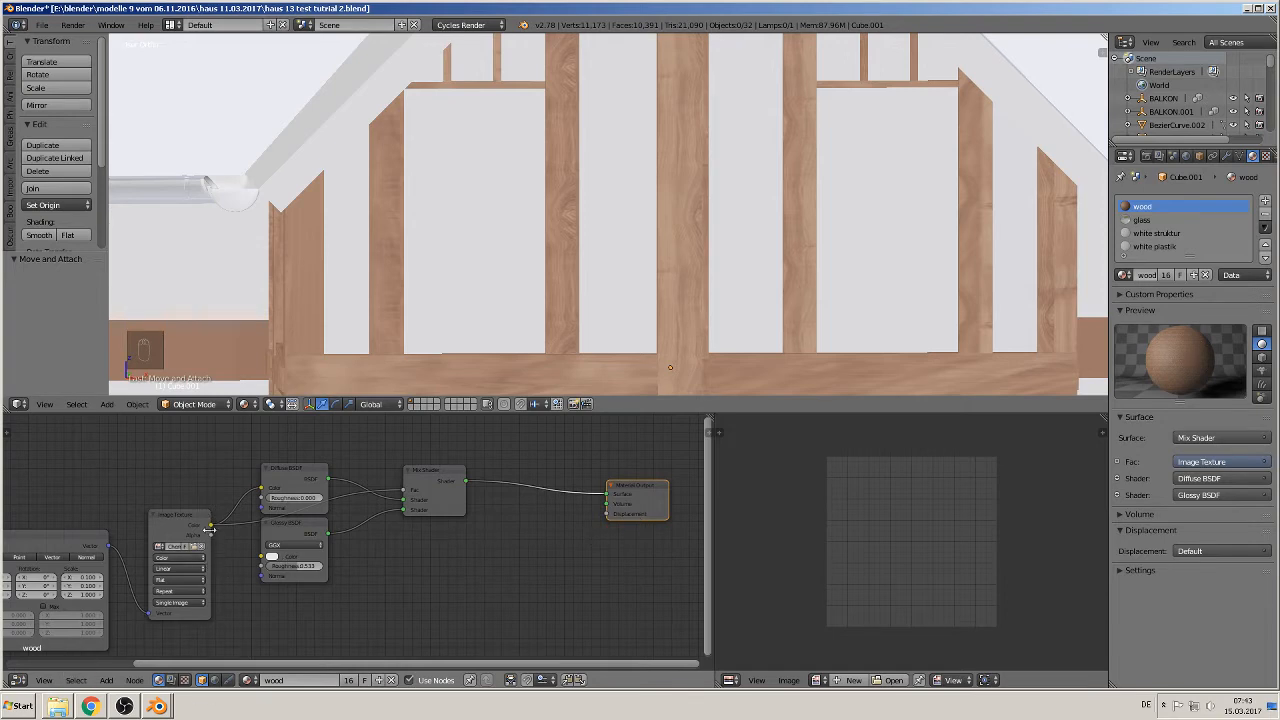
{"action": "left_click_drag", "start_coordinate": [210, 525], "coordinate": [613, 516]}
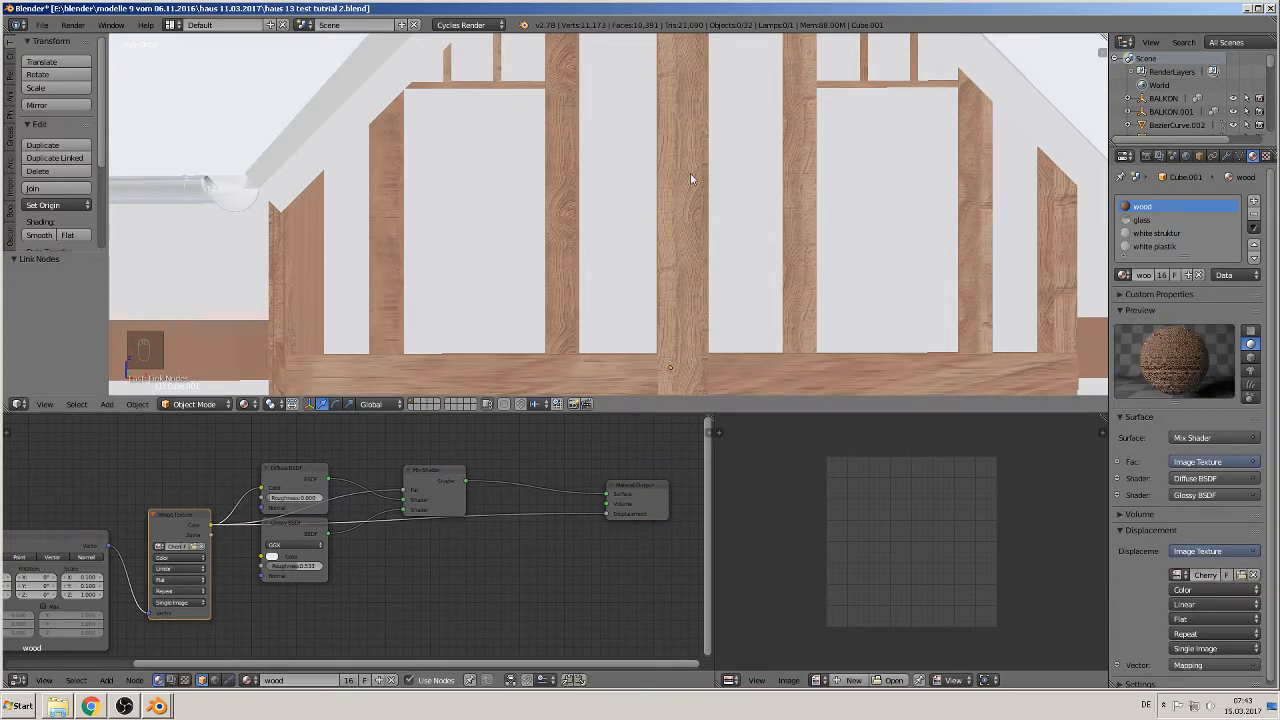
{"action": "scroll", "coordinate": [713, 268], "scroll_direction": "up", "scroll_amount": 3}
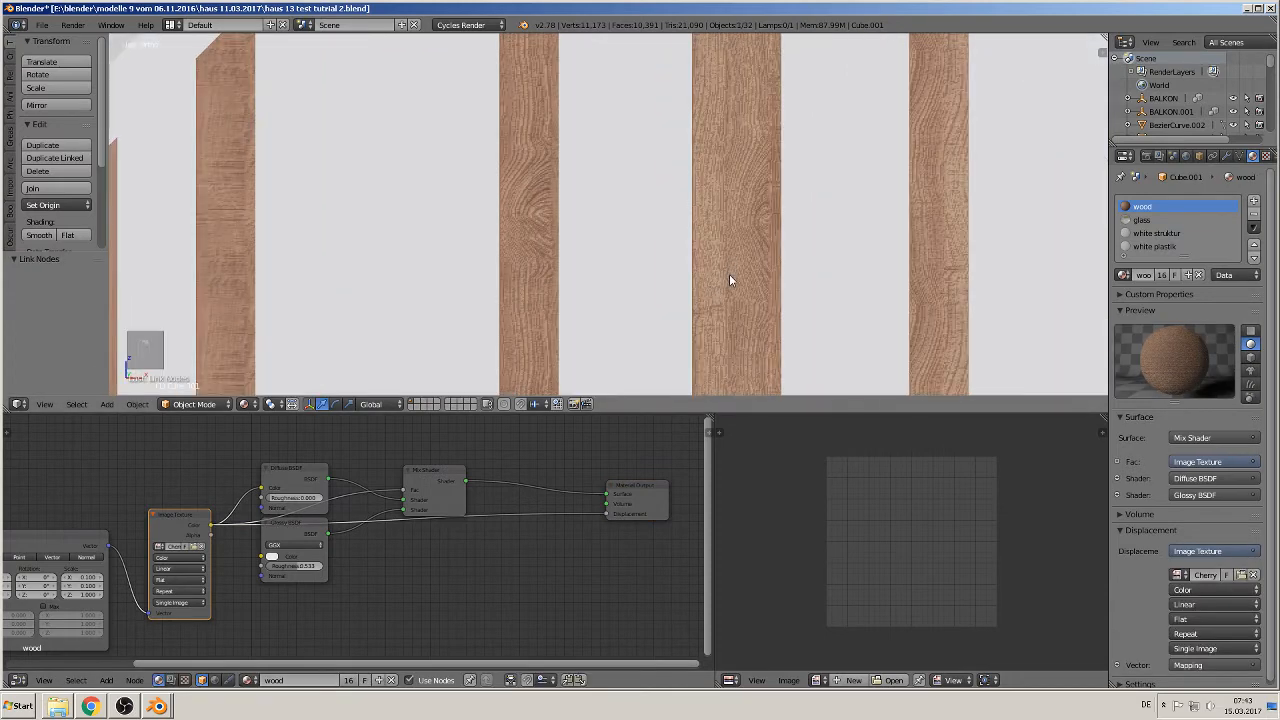
{"action": "middle_click_drag", "start_coordinate": [729, 274], "coordinate": [763, 330]}
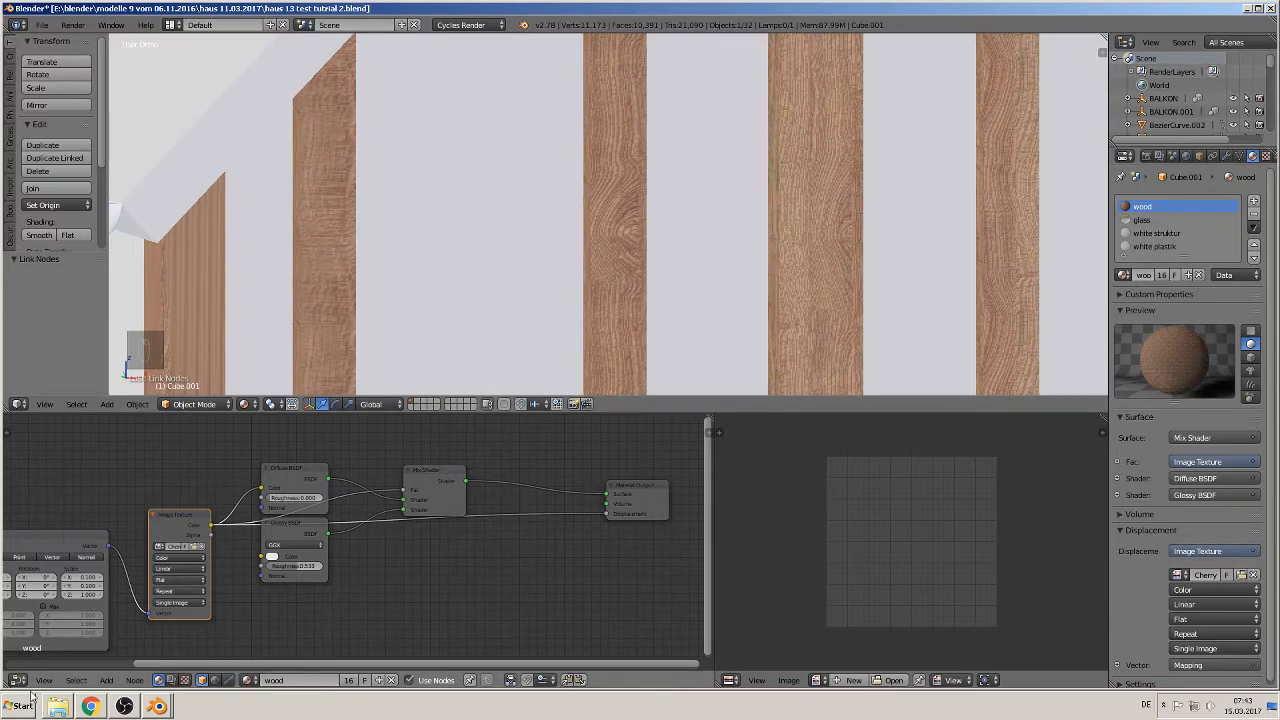
- Insert a Math node into the displacement link and place it below the Mix Shader
{"action": "left_click", "coordinate": [107, 680]}
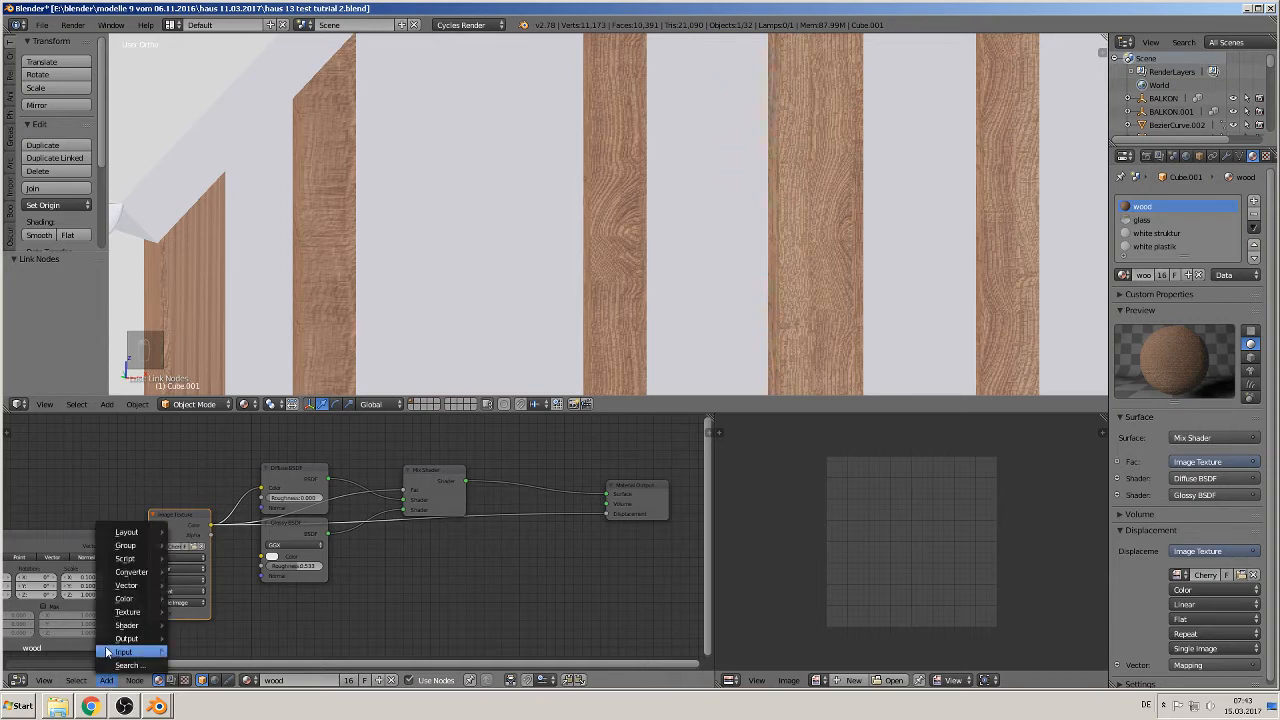
{"action": "mouse_move", "coordinate": [143, 572]}
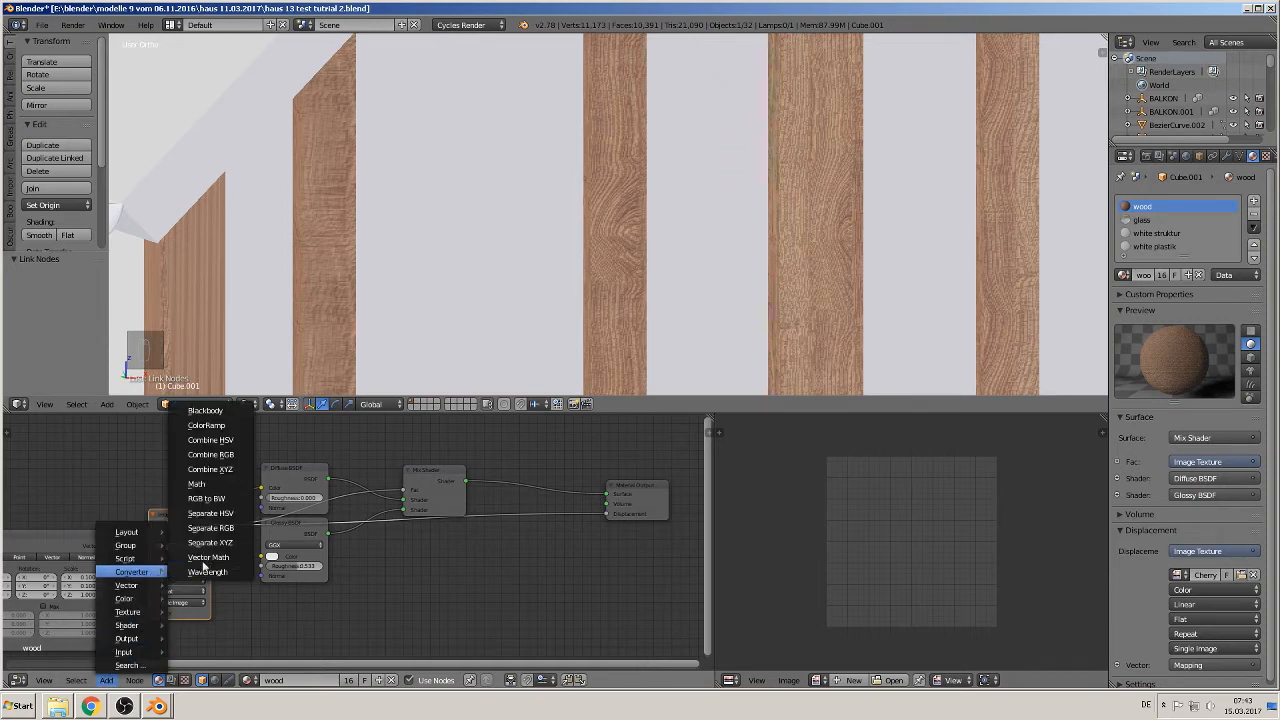
{"action": "left_click", "coordinate": [218, 490]}
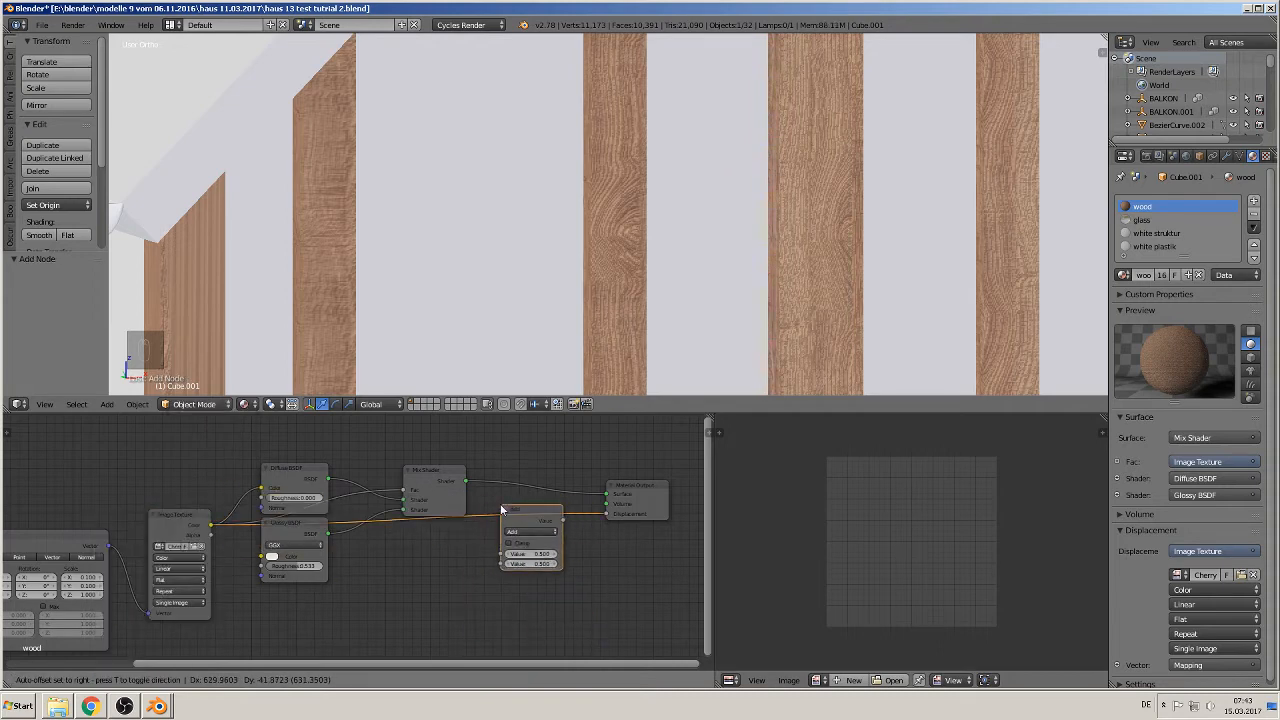
{"action": "left_click", "coordinate": [503, 510]}
{"action": "left_click_drag", "start_coordinate": [537, 522], "coordinate": [476, 548]}
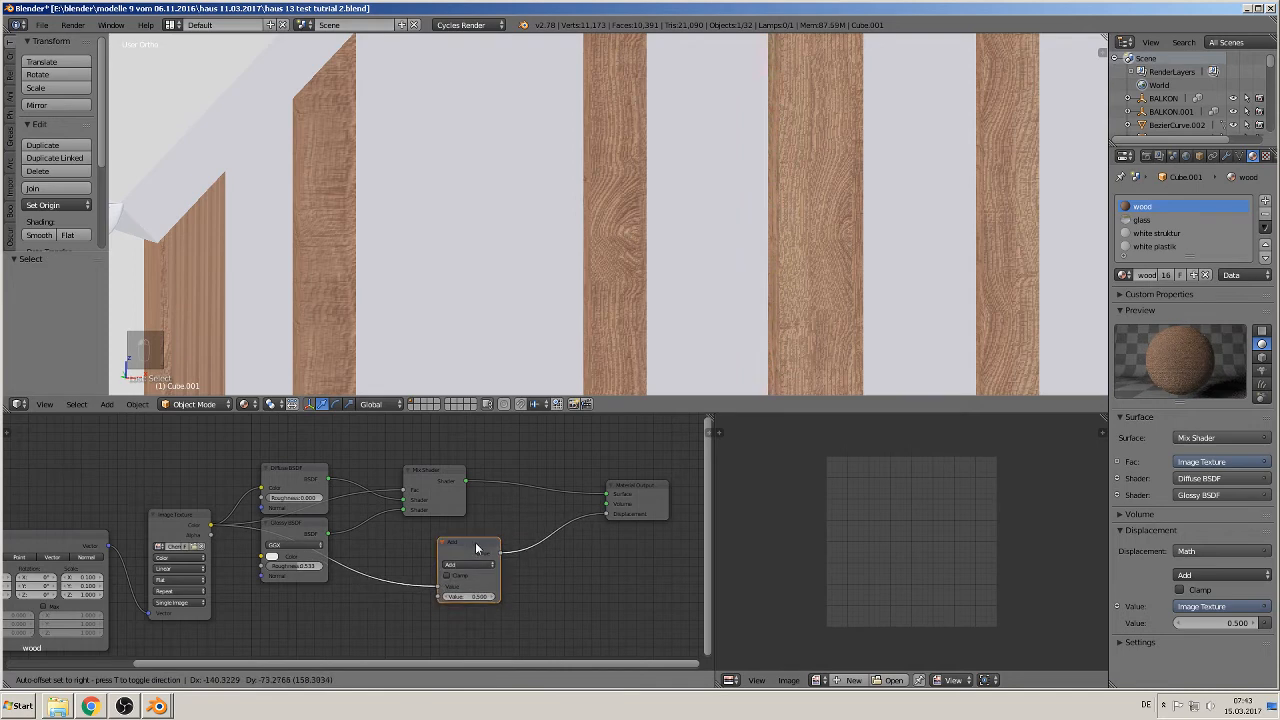
{"action": "left_click", "coordinate": [476, 548]}
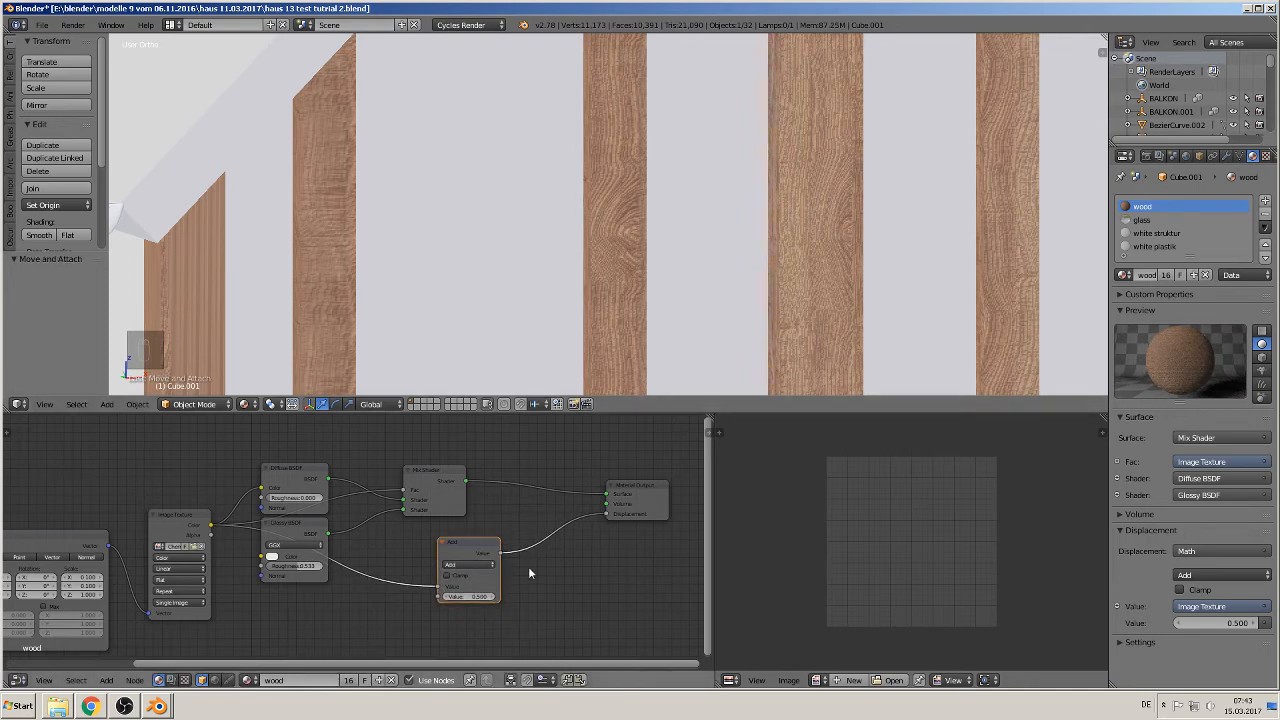
- Set the Math node to Multiply with a value of 0.1 and check the beams' relief up close and from afar
{"action": "scroll", "coordinate": [528, 566], "scroll_direction": "up", "scroll_amount": 1}
{"action": "scroll", "coordinate": [519, 615], "scroll_direction": "up", "scroll_amount": 1}
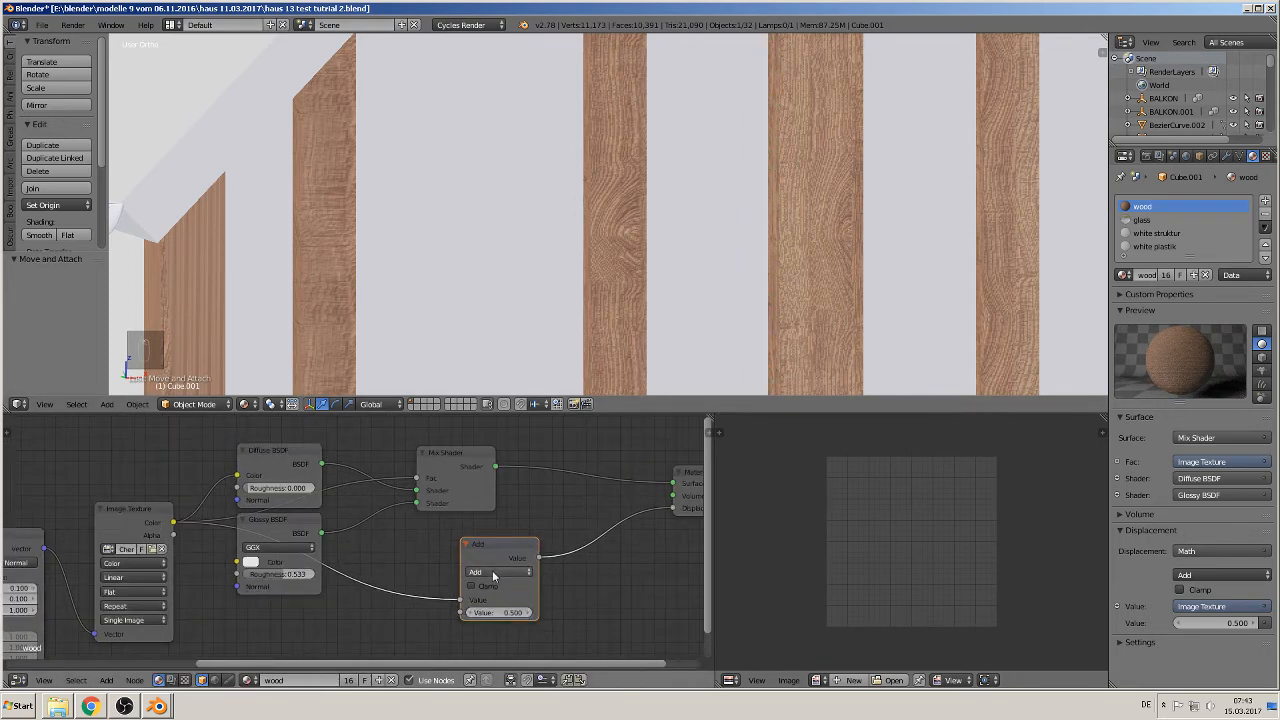
{"action": "left_click", "coordinate": [493, 573]}
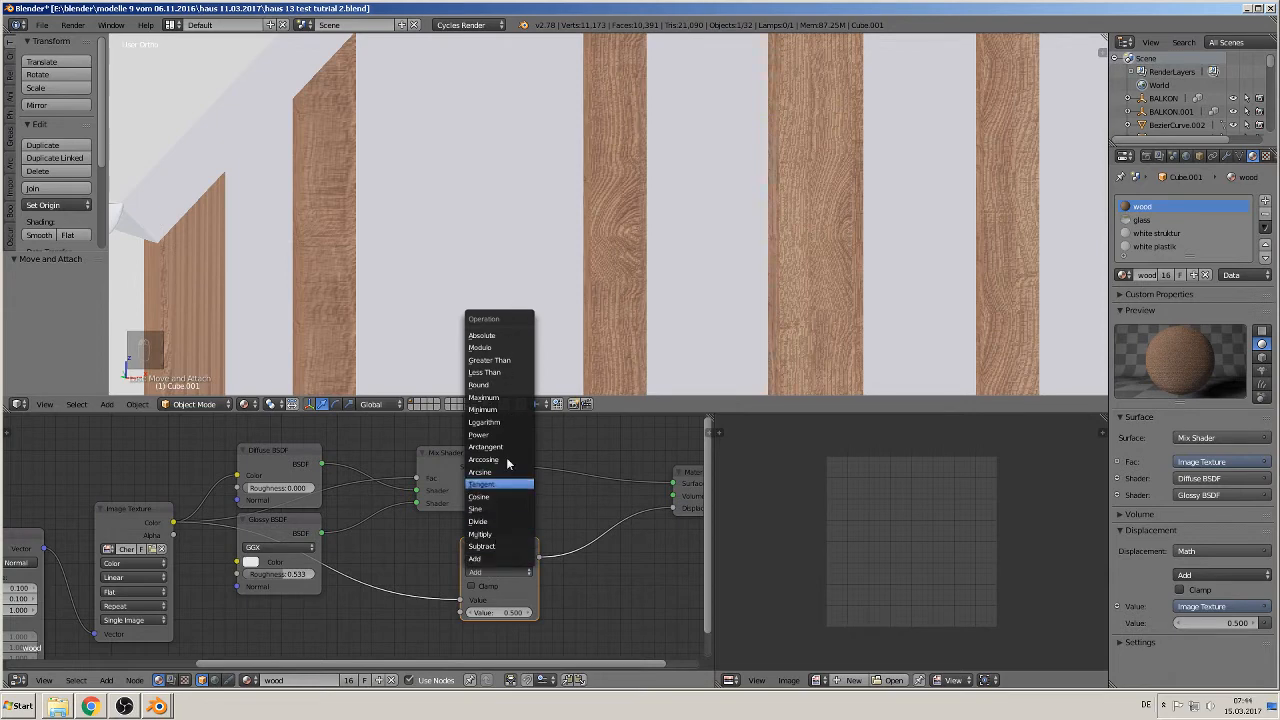
{"action": "left_click", "coordinate": [497, 535]}
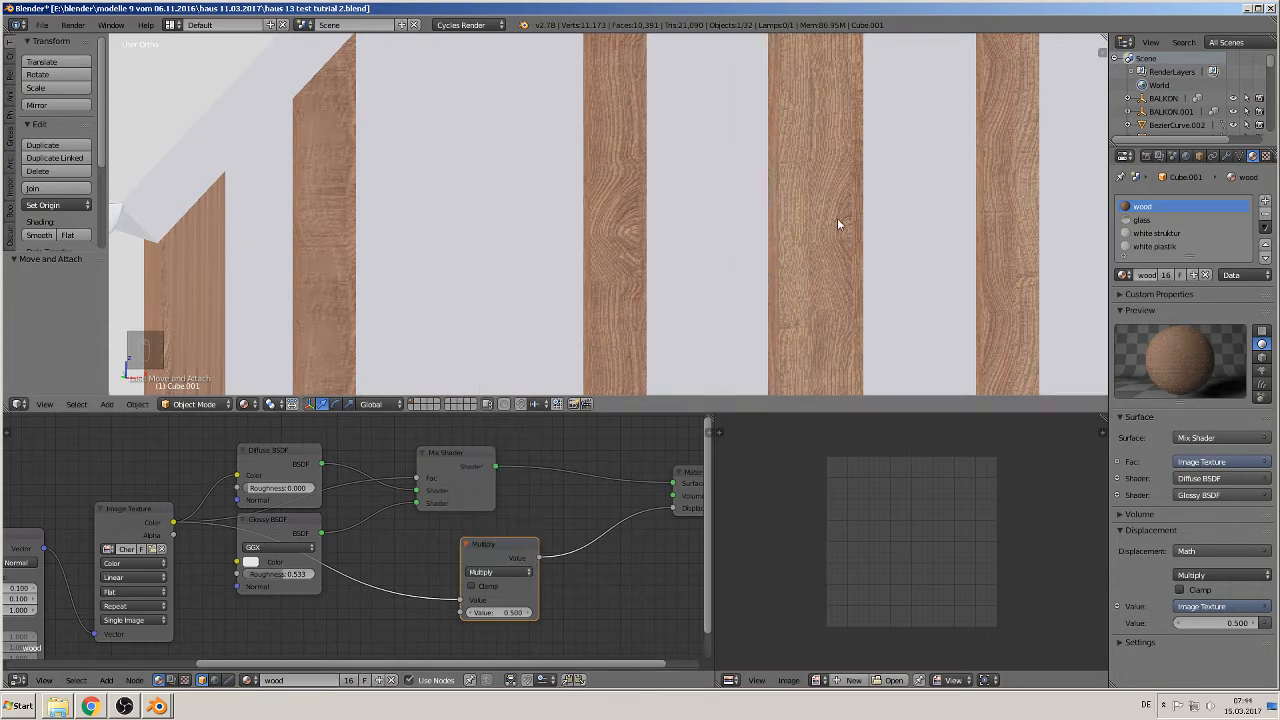
{"action": "left_click", "coordinate": [500, 612]}
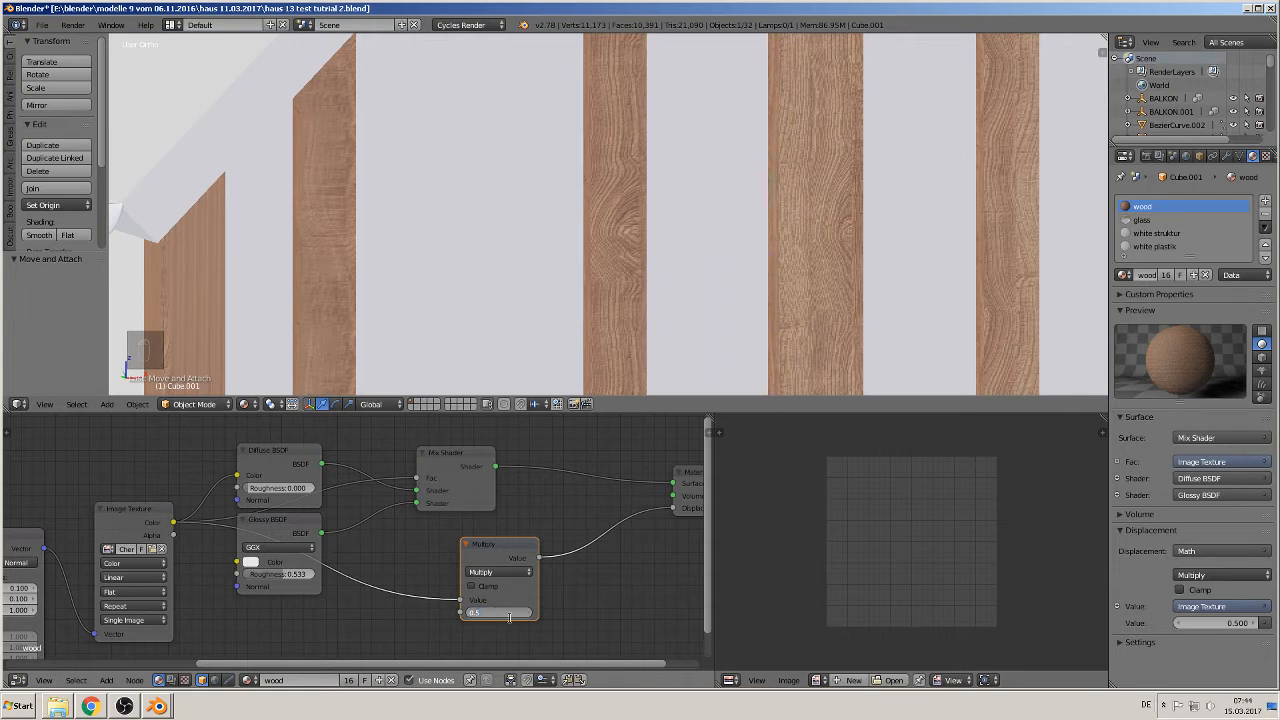
{"action": "type", "text": "0.1"}
{"action": "key", "text": "Return"}
{"action": "middle_click_drag", "start_coordinate": [824, 277], "coordinate": [471, 277]}
{"action": "scroll", "coordinate": [578, 272], "scroll_direction": "up", "scroll_amount": 4}
{"action": "scroll", "coordinate": [578, 276], "scroll_direction": "down", "scroll_amount": 5}
{"action": "scroll", "coordinate": [566, 273], "scroll_direction": "down", "scroll_amount": 6}
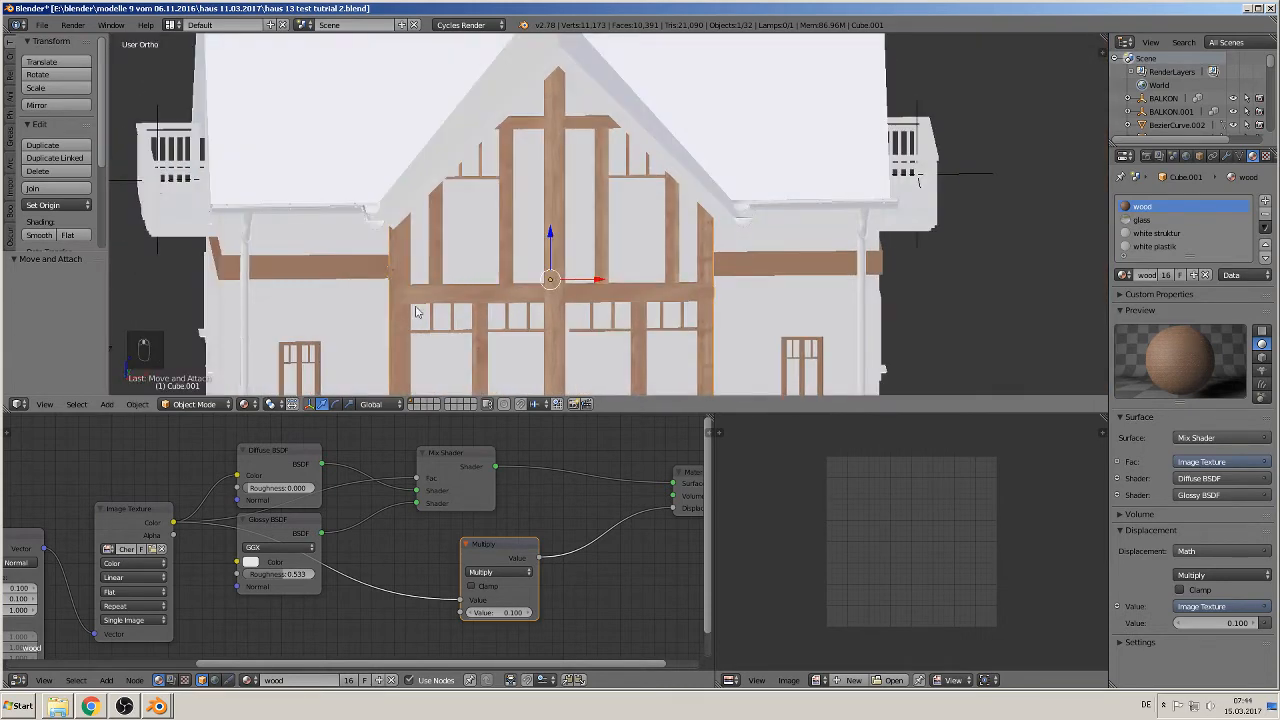
- Select the window beside the timbered front section and unwrap all of its faces with the standard Unwrap
{"action": "left_click", "coordinate": [41, 24]}
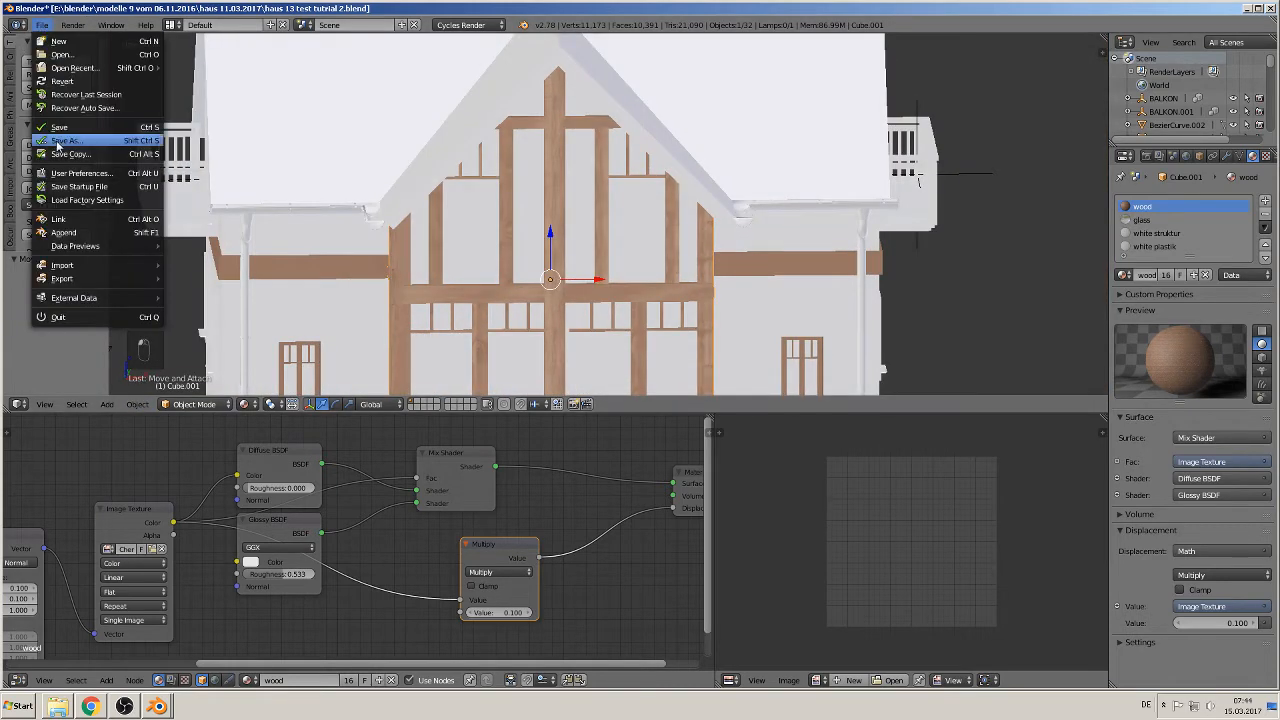
{"action": "scroll", "coordinate": [620, 210], "scroll_direction": "up", "scroll_amount": 4}
{"action": "middle_click_drag", "start_coordinate": [620, 210], "coordinate": [606, 263]}
{"action": "right_click", "coordinate": [596, 330]}
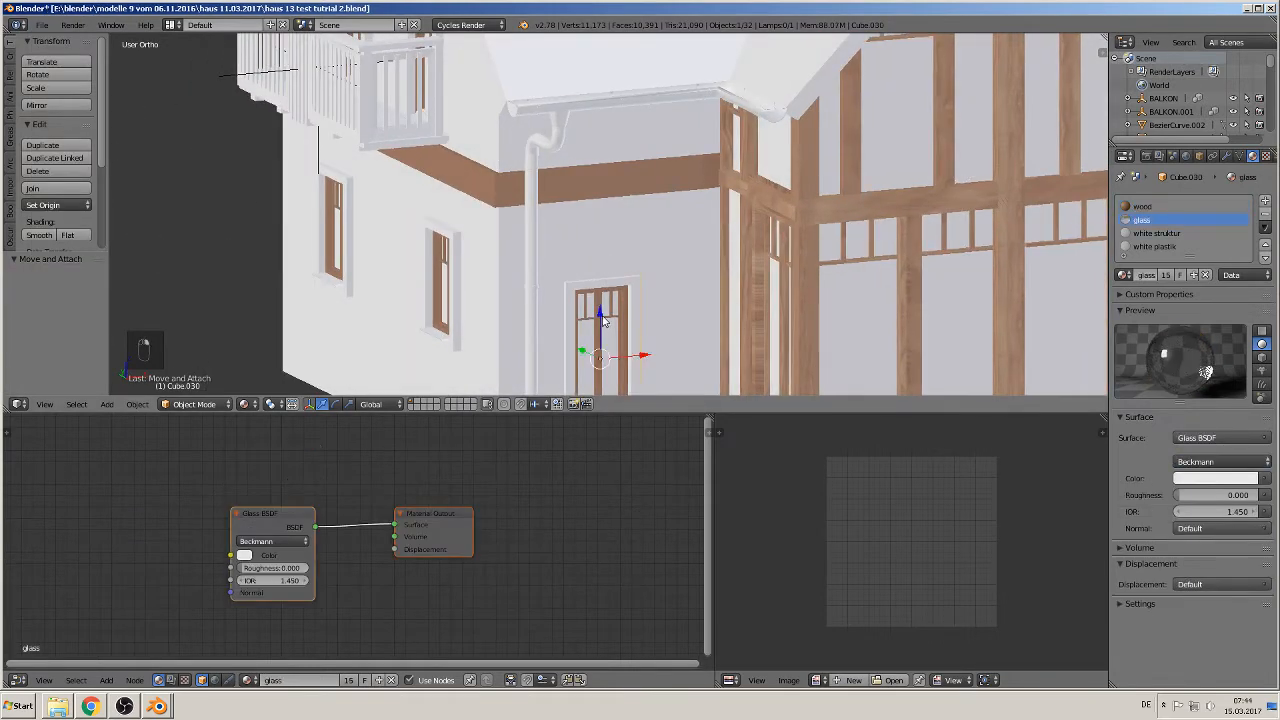
{"action": "scroll", "coordinate": [605, 315], "scroll_direction": "up", "scroll_amount": 4}
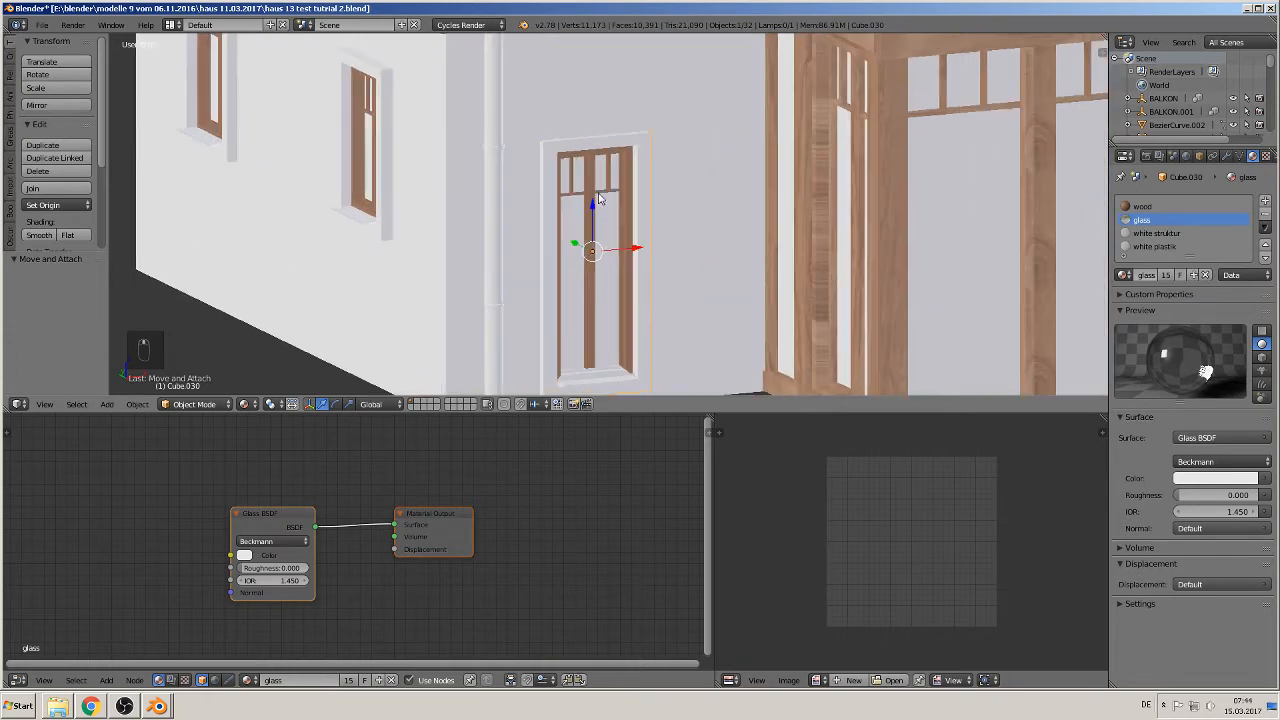
{"action": "scroll", "coordinate": [598, 200], "scroll_direction": "up", "scroll_amount": 5}
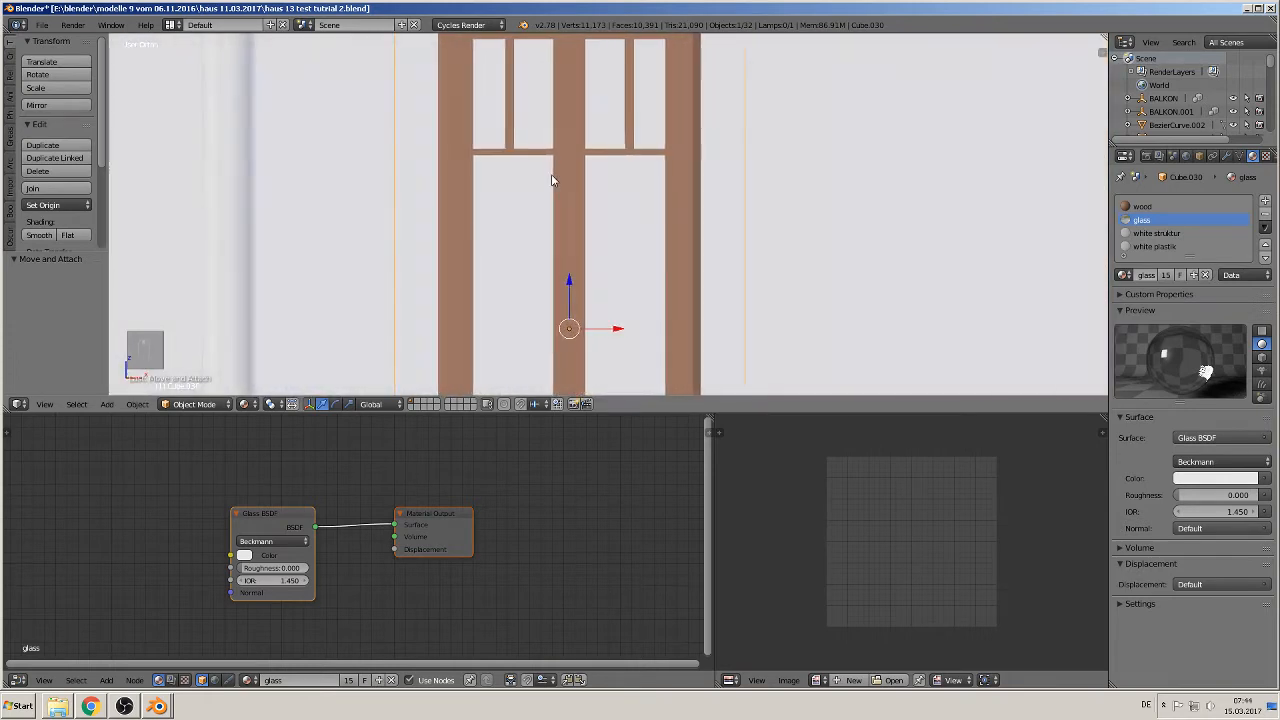
{"action": "key", "text": "Tab"}
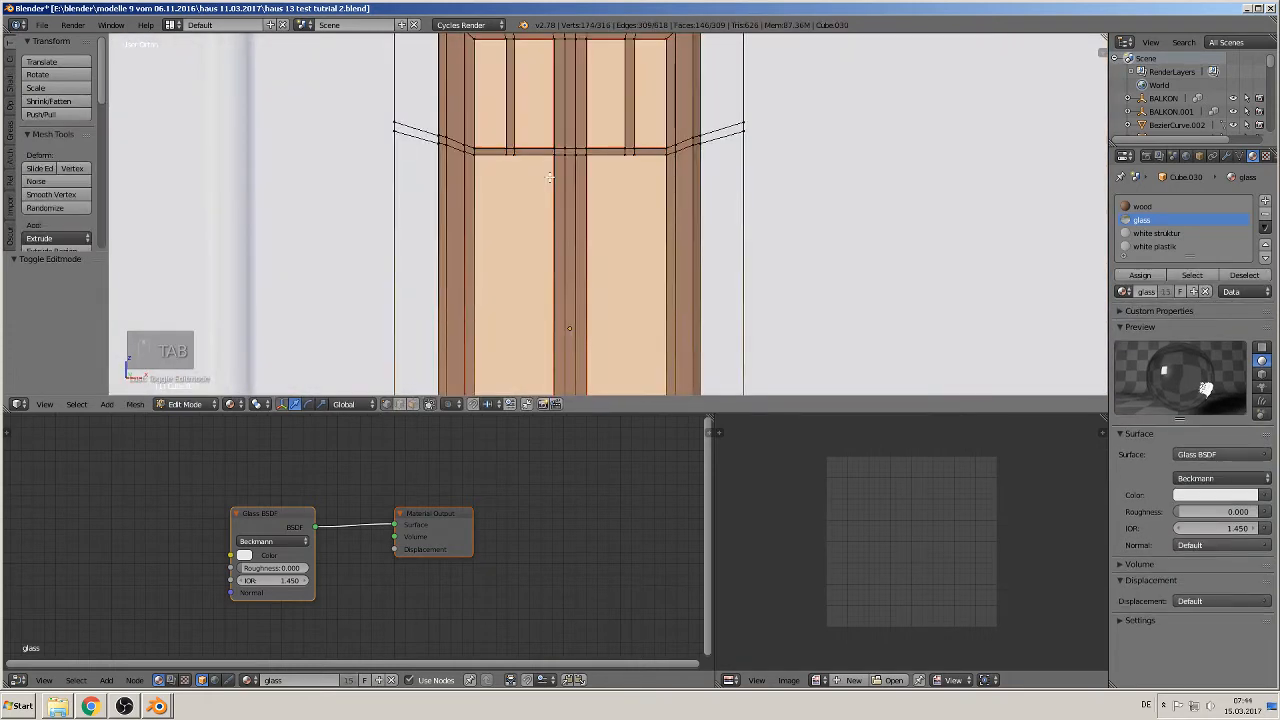
{"action": "key", "text": "a"}
{"action": "key", "text": "a"}
{"action": "key", "text": "a"}
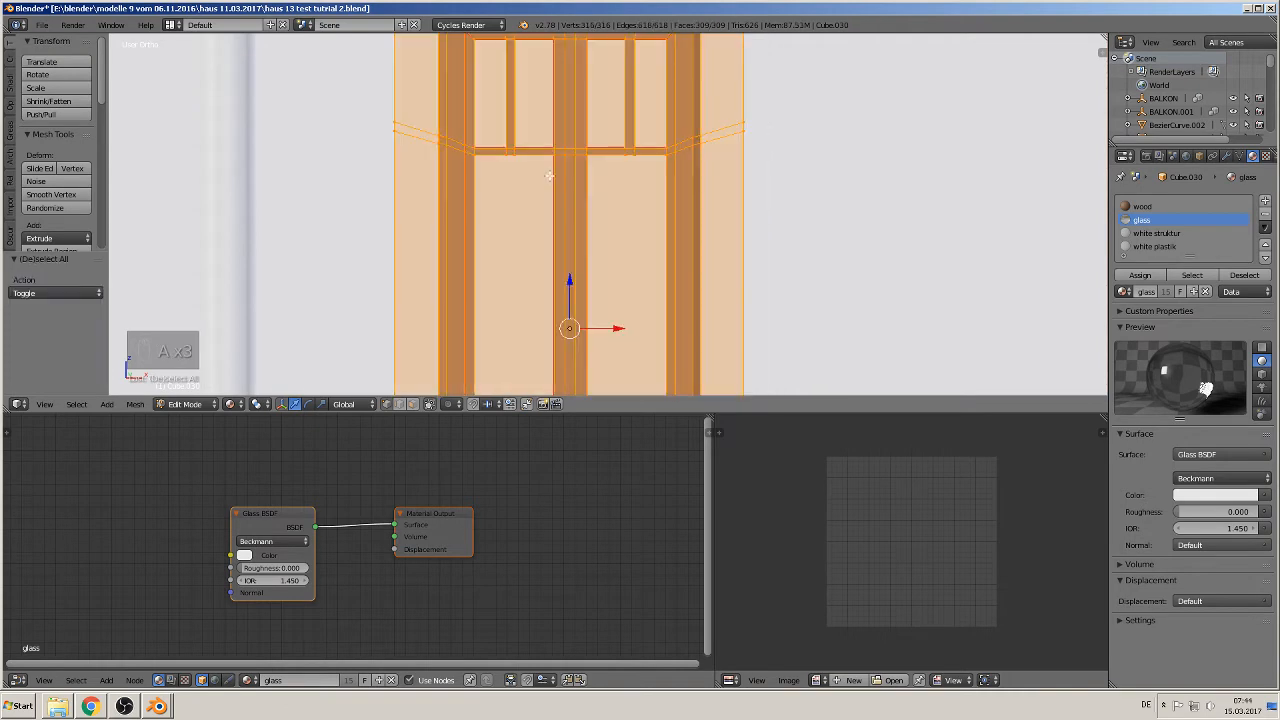
{"action": "key", "text": "u"}
{"action": "left_click", "coordinate": [550, 177]}
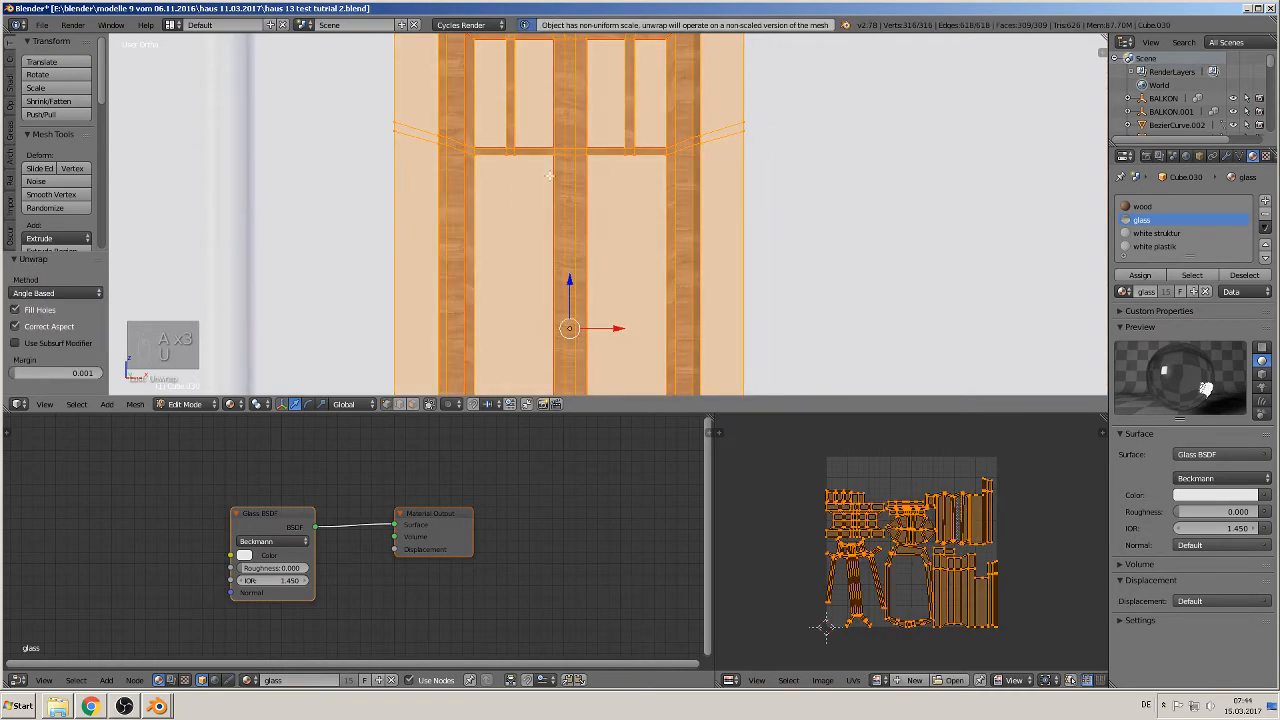
- Rotate the window's whole UV layout by 90 degrees and return to Object Mode
{"action": "scroll", "coordinate": [590, 315], "scroll_direction": "up", "scroll_amount": 3}
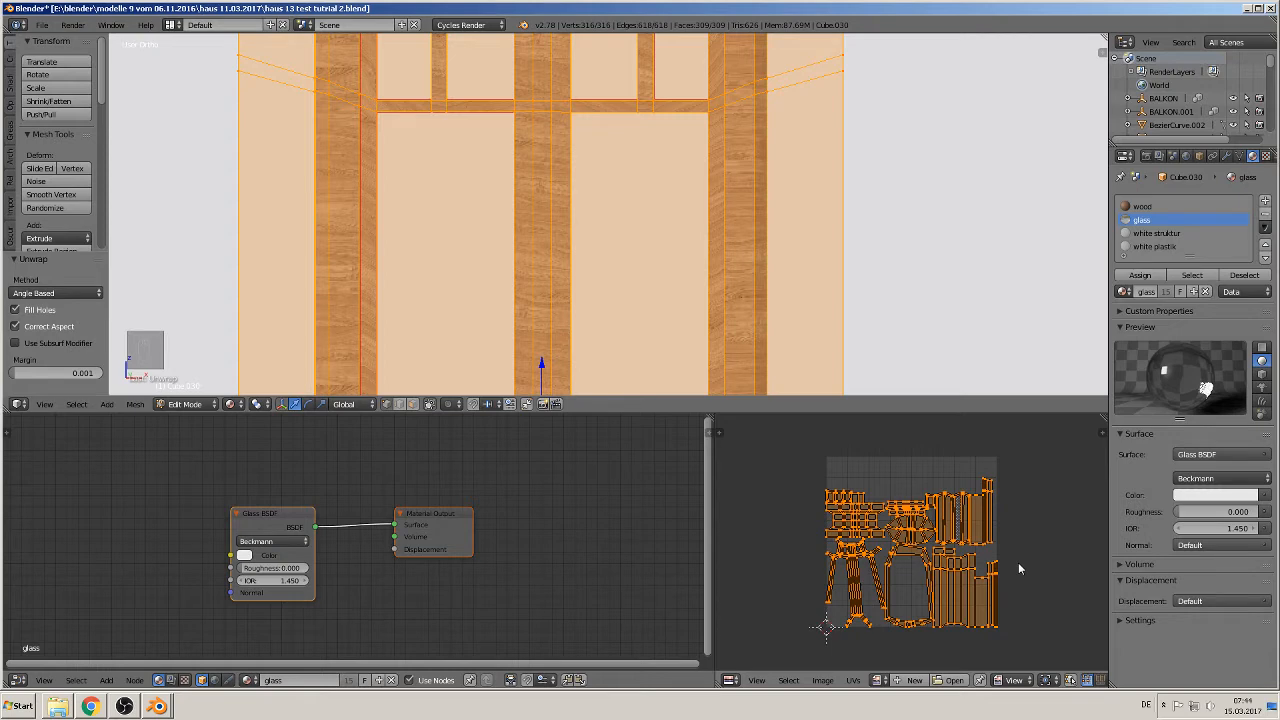
{"action": "type", "text": "r90"}
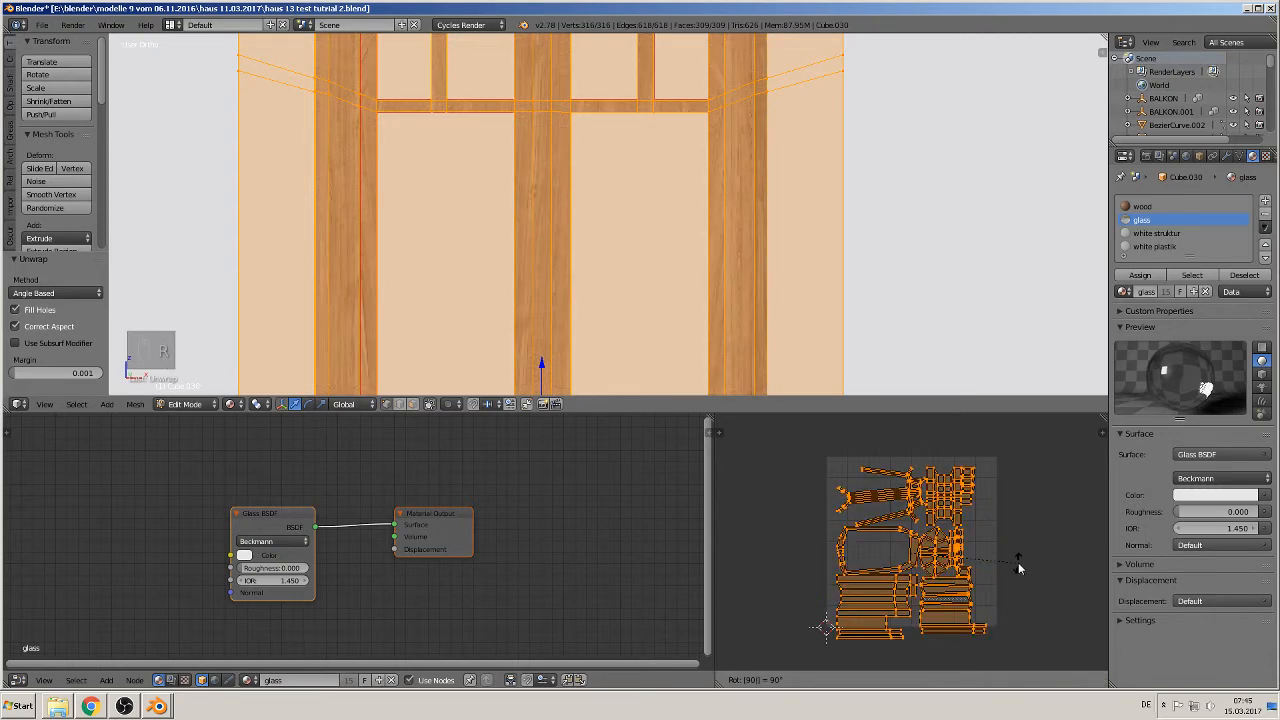
{"action": "key", "text": "Return"}
{"action": "key", "text": "Tab"}
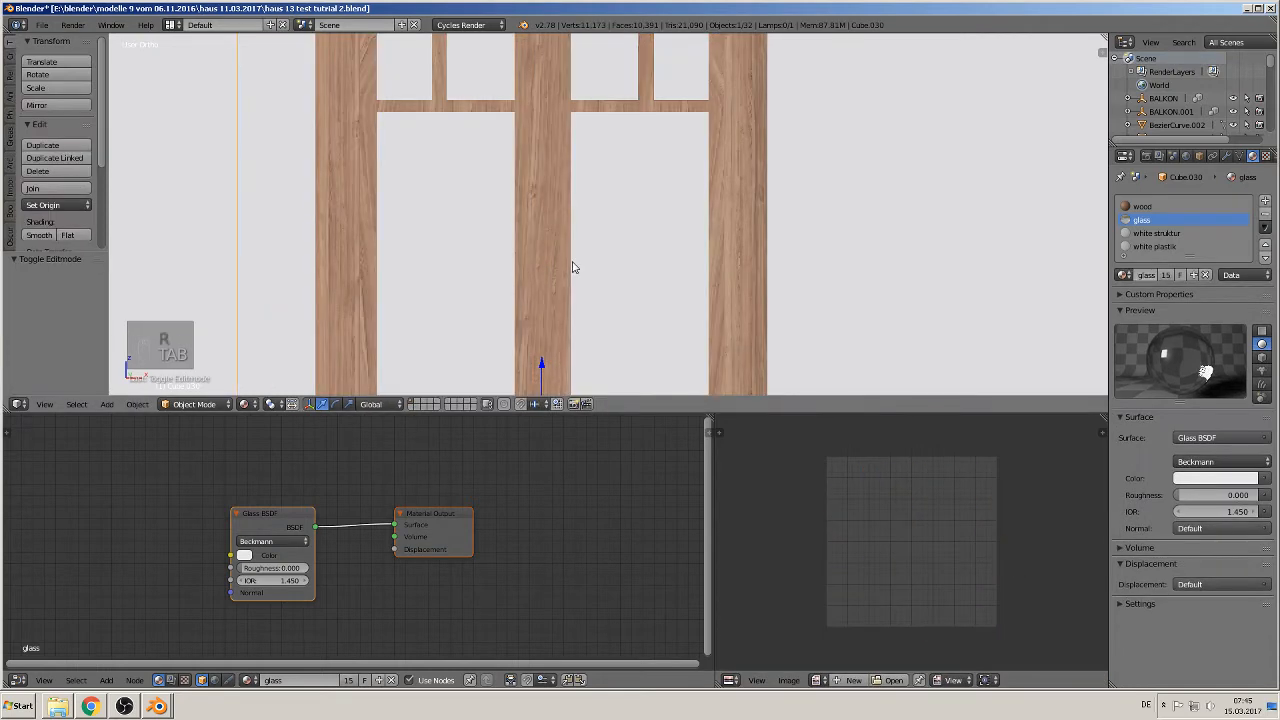
- Select the nearest window on the adjoining side wall and unwrap all of its faces with the standard Unwrap
{"action": "scroll", "coordinate": [571, 270], "scroll_direction": "down", "scroll_amount": 5}
{"action": "middle_click_drag", "start_coordinate": [604, 328], "coordinate": [628, 326]}
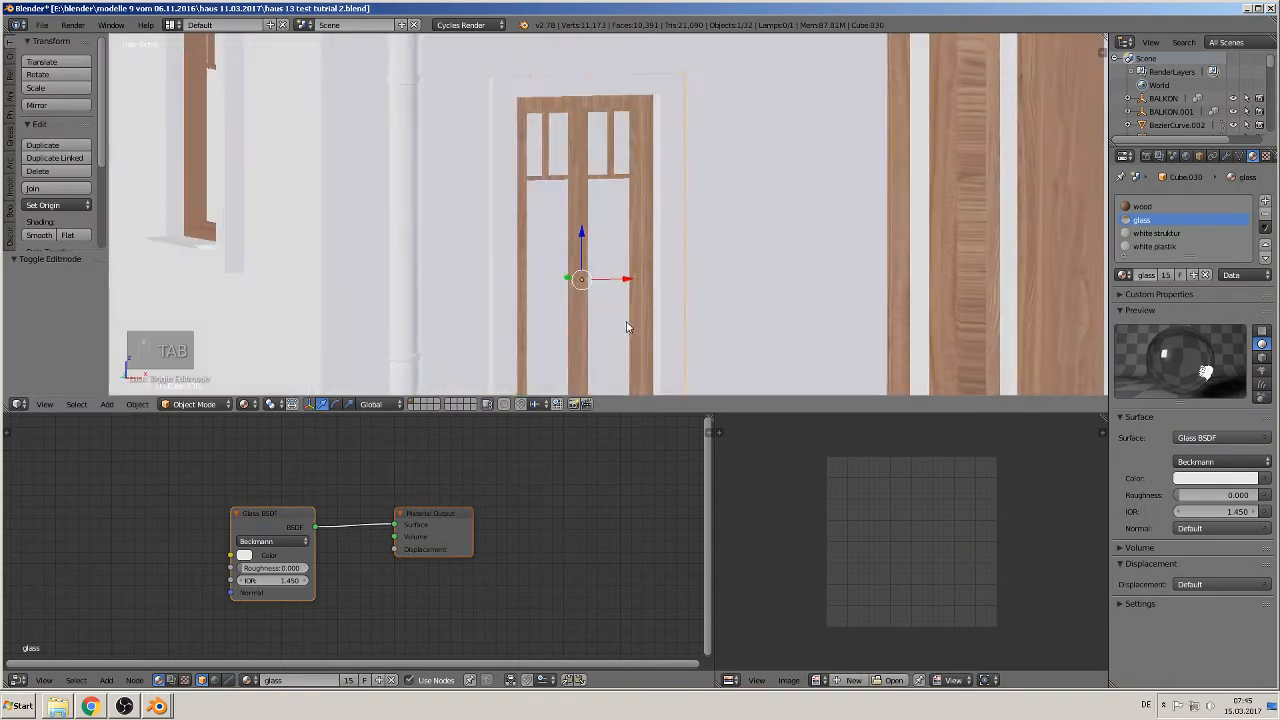
{"action": "scroll", "coordinate": [615, 328], "scroll_direction": "down", "scroll_amount": 3}
{"action": "middle_click_drag", "start_coordinate": [513, 272], "coordinate": [635, 284]}
{"action": "middle_click_drag", "start_coordinate": [503, 233], "coordinate": [611, 236], "text": "shift"}
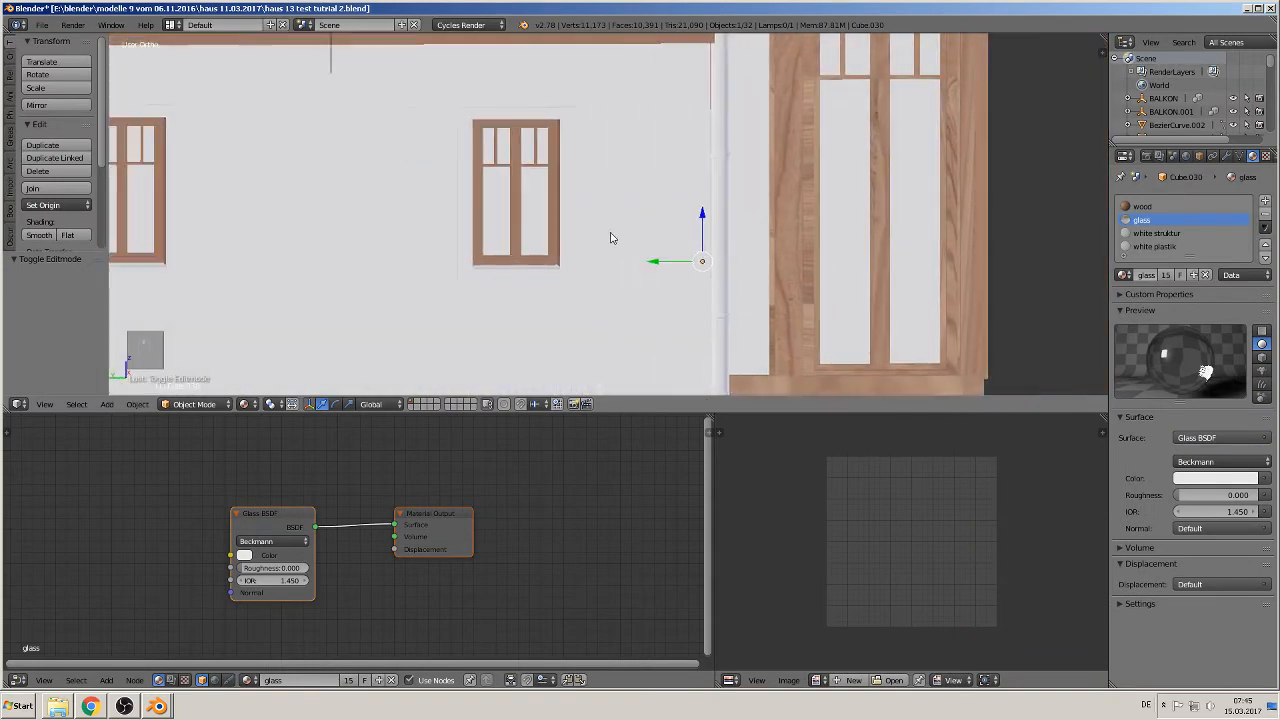
{"action": "scroll", "coordinate": [611, 236], "scroll_direction": "up", "scroll_amount": 4}
{"action": "middle_click_drag", "start_coordinate": [410, 160], "coordinate": [664, 262], "text": "shift"}
{"action": "right_click", "coordinate": [663, 204]}
{"action": "key", "text": "Tab"}
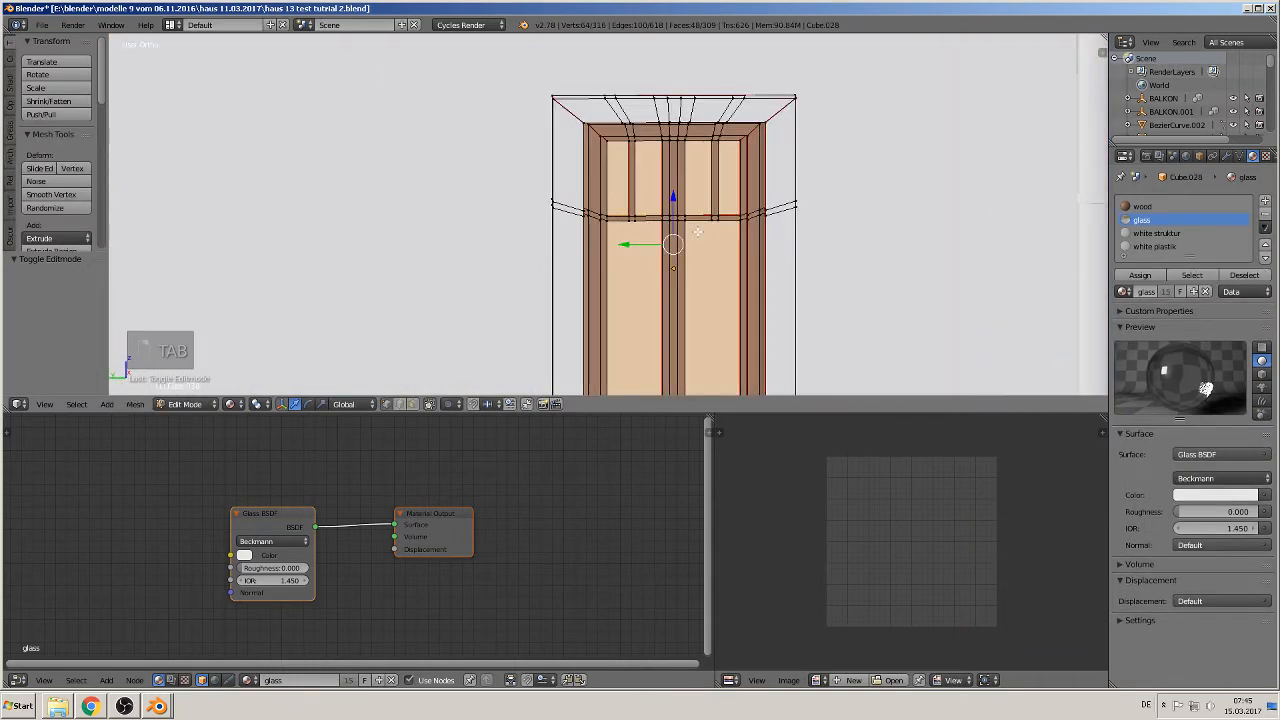
{"action": "key", "text": "a"}
{"action": "key", "text": "a"}
{"action": "key", "text": "a"}
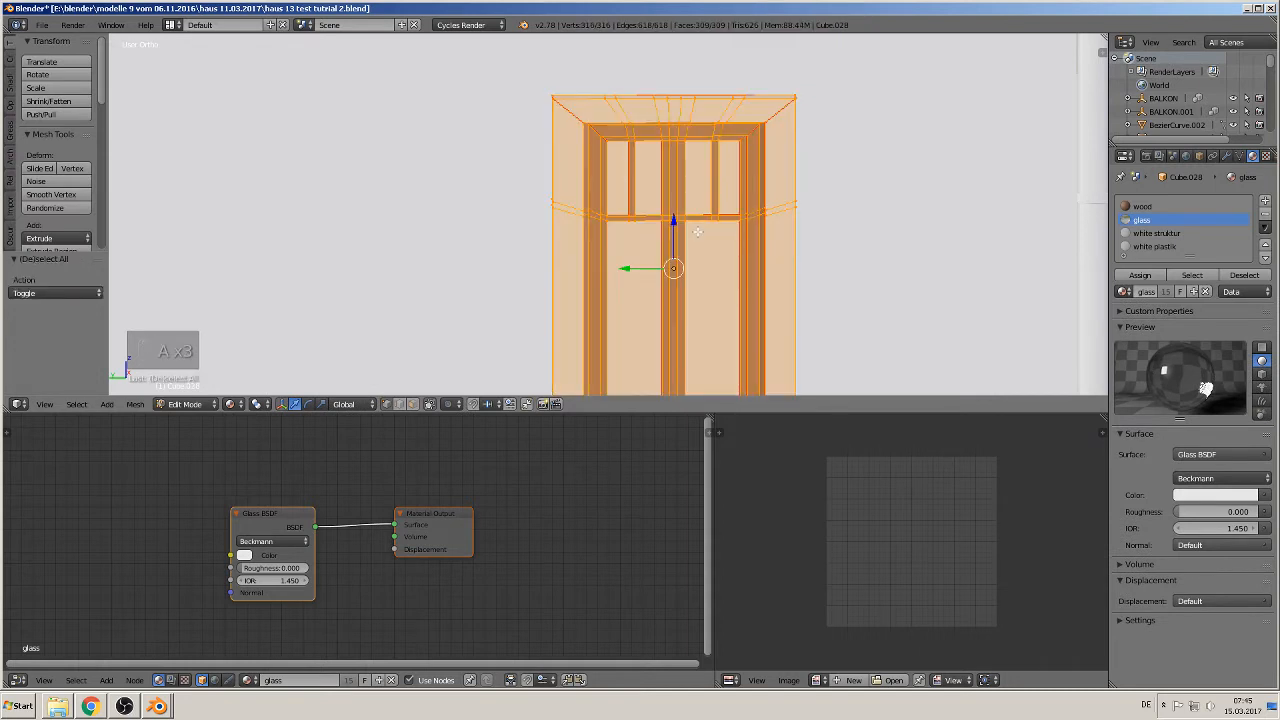
{"action": "key", "text": "u"}
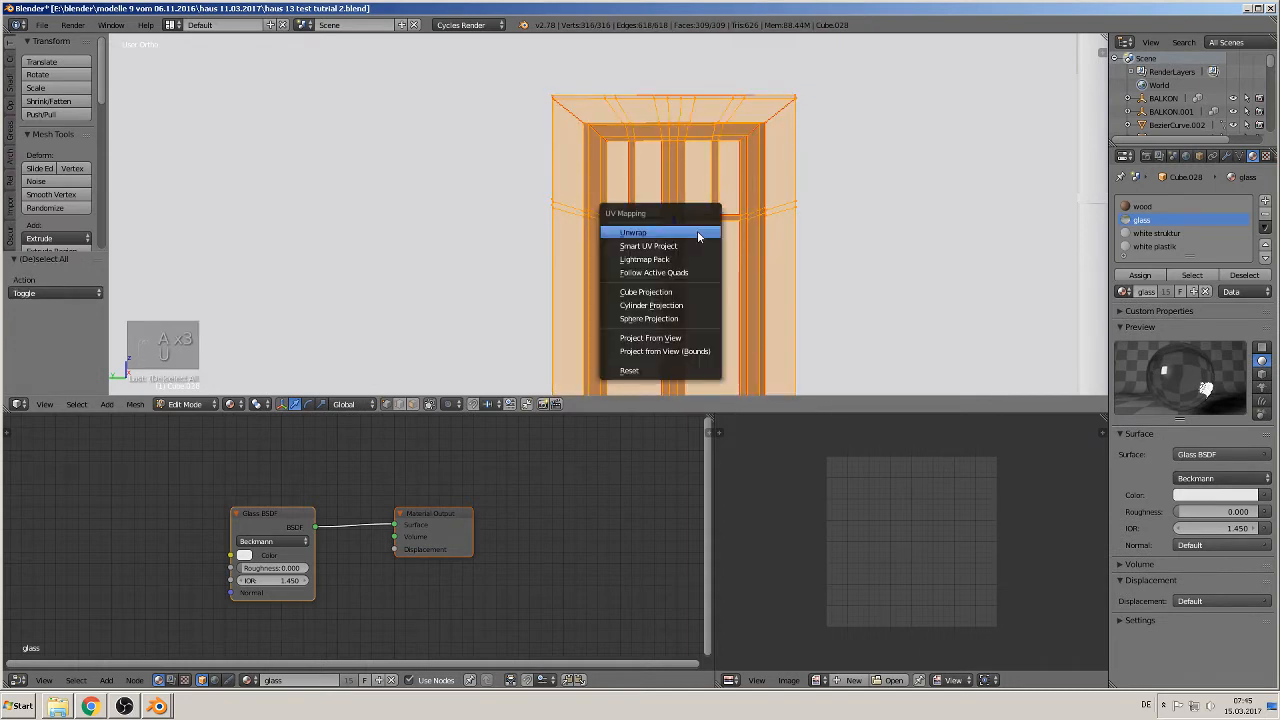
{"action": "left_click", "coordinate": [697, 232]}
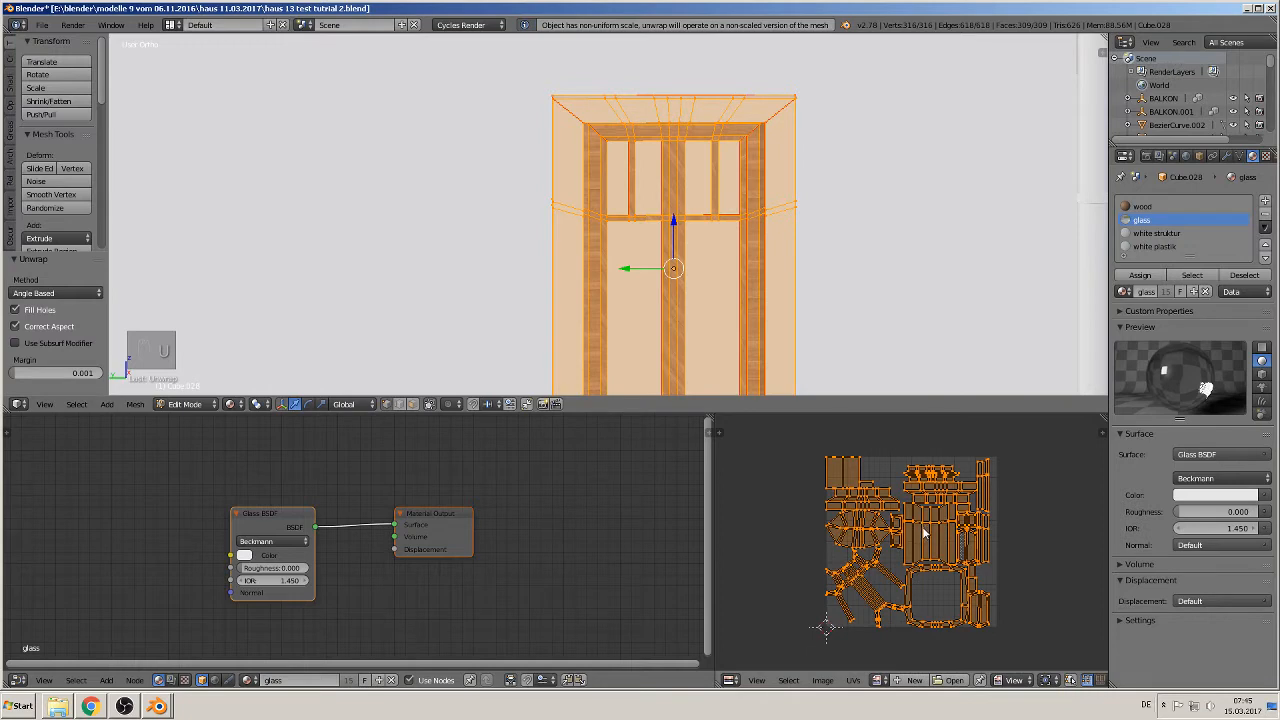
- Rotate this side-wall window's UV layout by 90 degrees, leave Edit Mode and check the grain along its frame
{"action": "type", "text": "r90"}
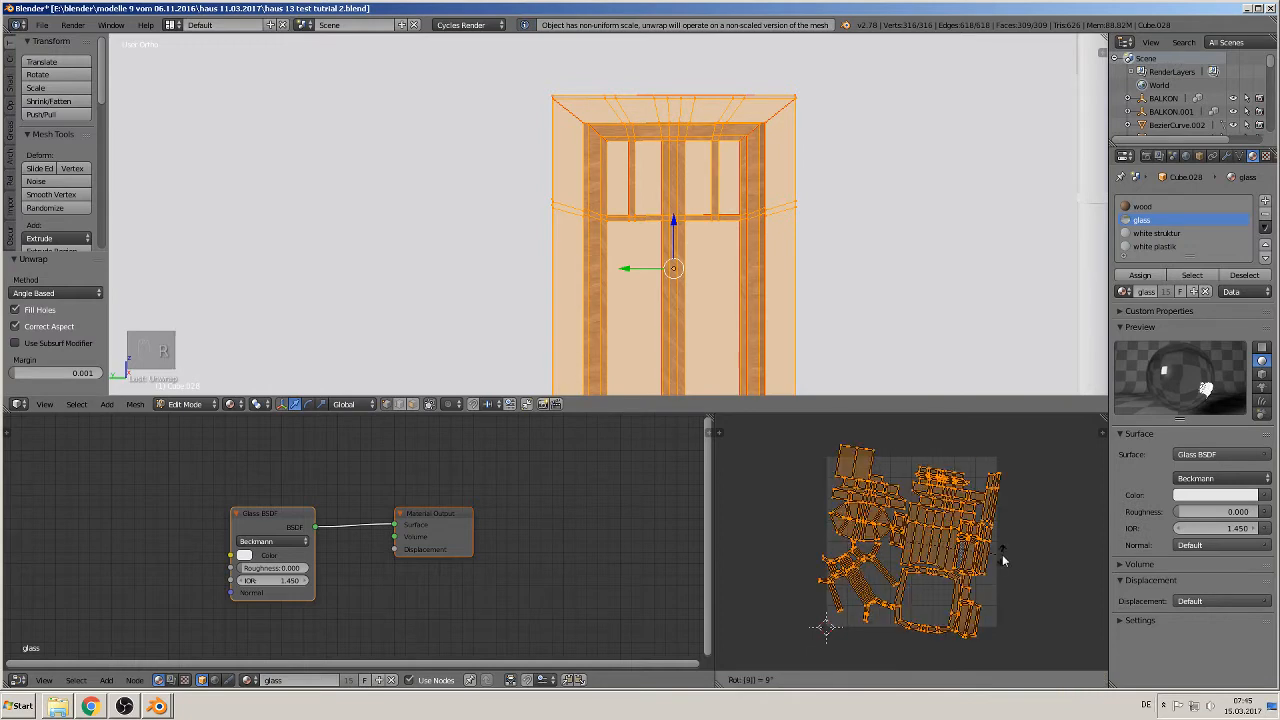
{"action": "key", "text": "Return"}
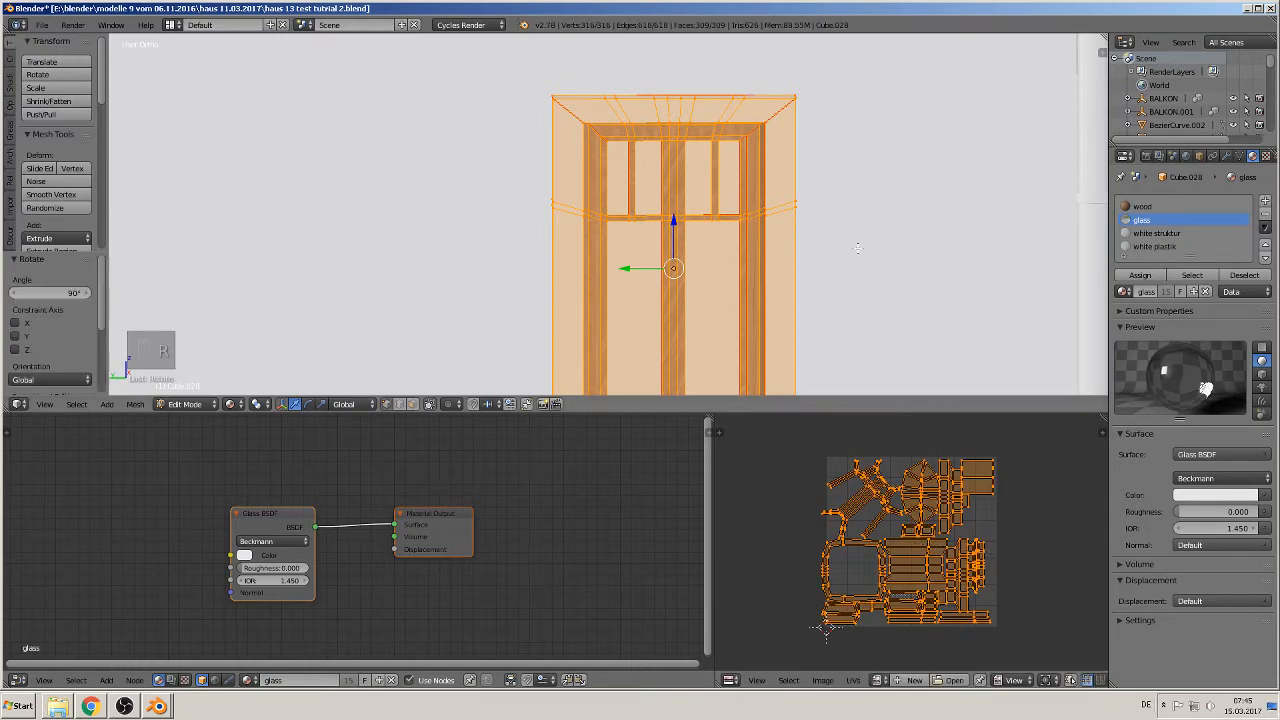
{"action": "scroll", "coordinate": [874, 262], "scroll_direction": "up", "scroll_amount": 4}
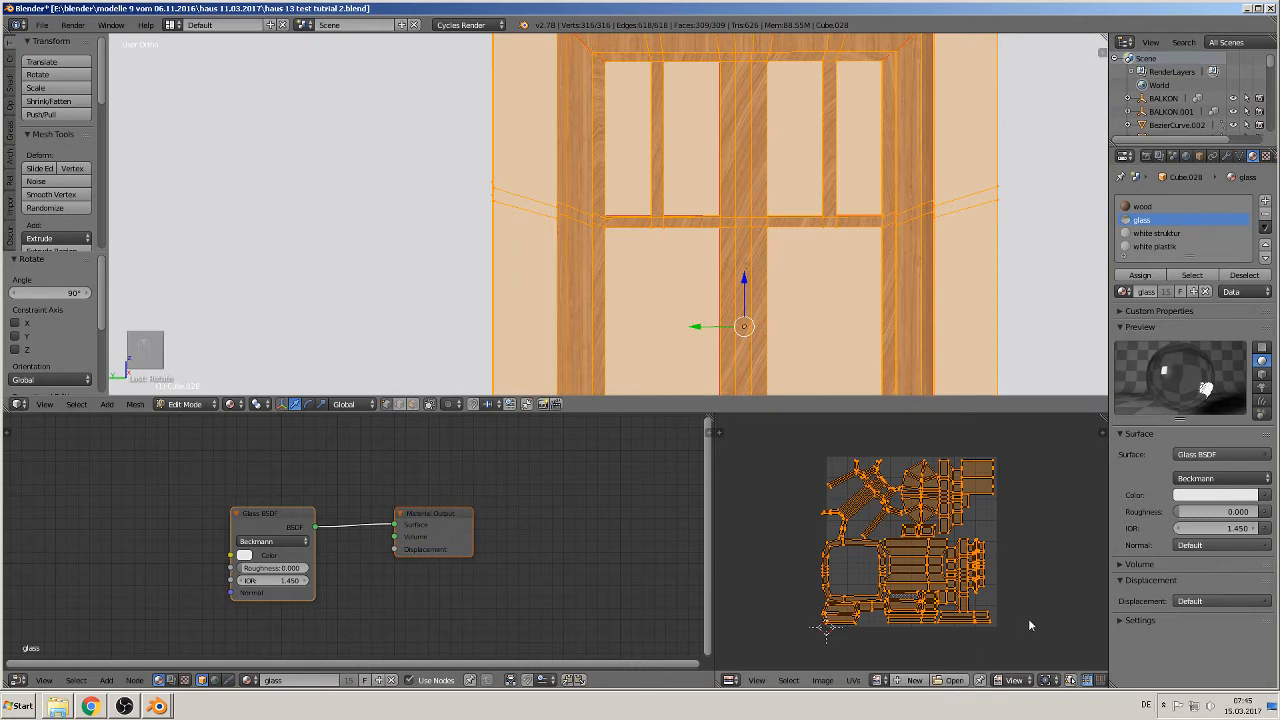
{"action": "scroll", "coordinate": [820, 340], "scroll_direction": "down", "scroll_amount": 3}
{"action": "key", "text": "Tab"}
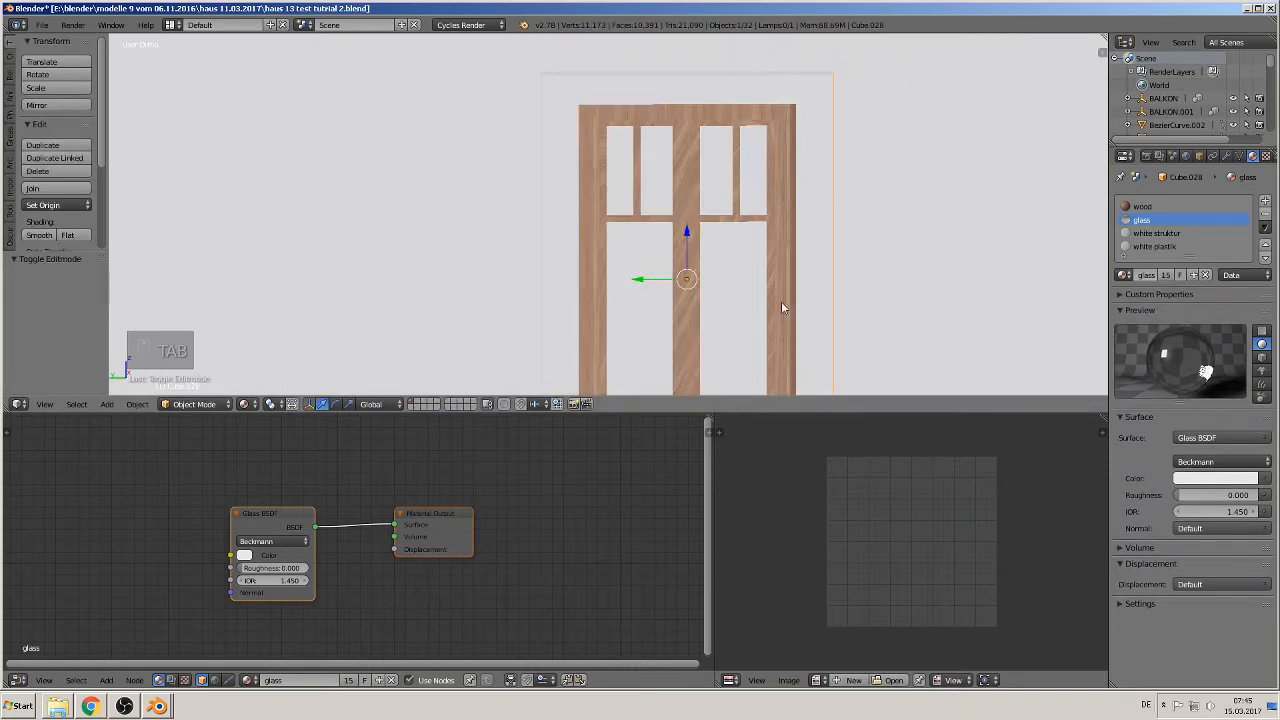
{"action": "middle_click_drag", "start_coordinate": [783, 308], "coordinate": [951, 176], "text": "shift"}
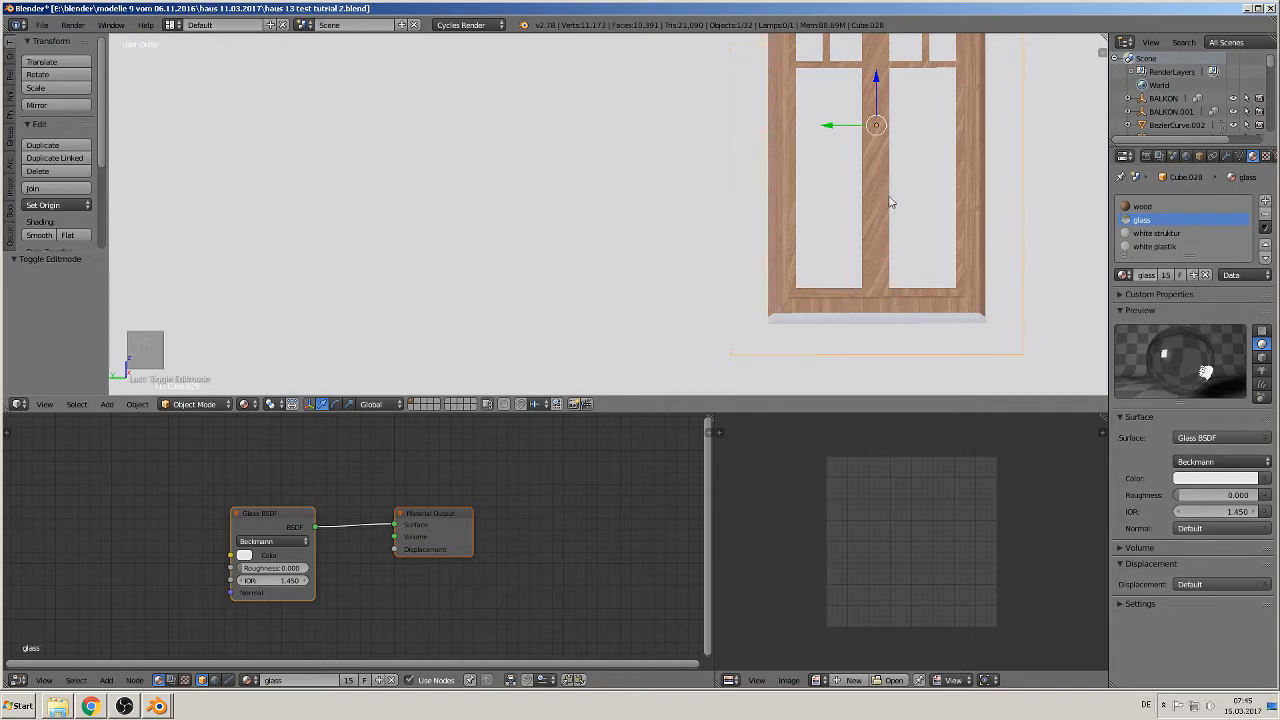
{"action": "middle_click_drag", "start_coordinate": [872, 220], "coordinate": [862, 280], "text": "shift"}
- Select the other window on the same side wall and map all its faces with Smart UV Project at the default settings
{"action": "scroll", "coordinate": [820, 288], "scroll_direction": "down", "scroll_amount": 6}
{"action": "middle_click_drag", "start_coordinate": [493, 259], "coordinate": [716, 251], "text": "shift"}
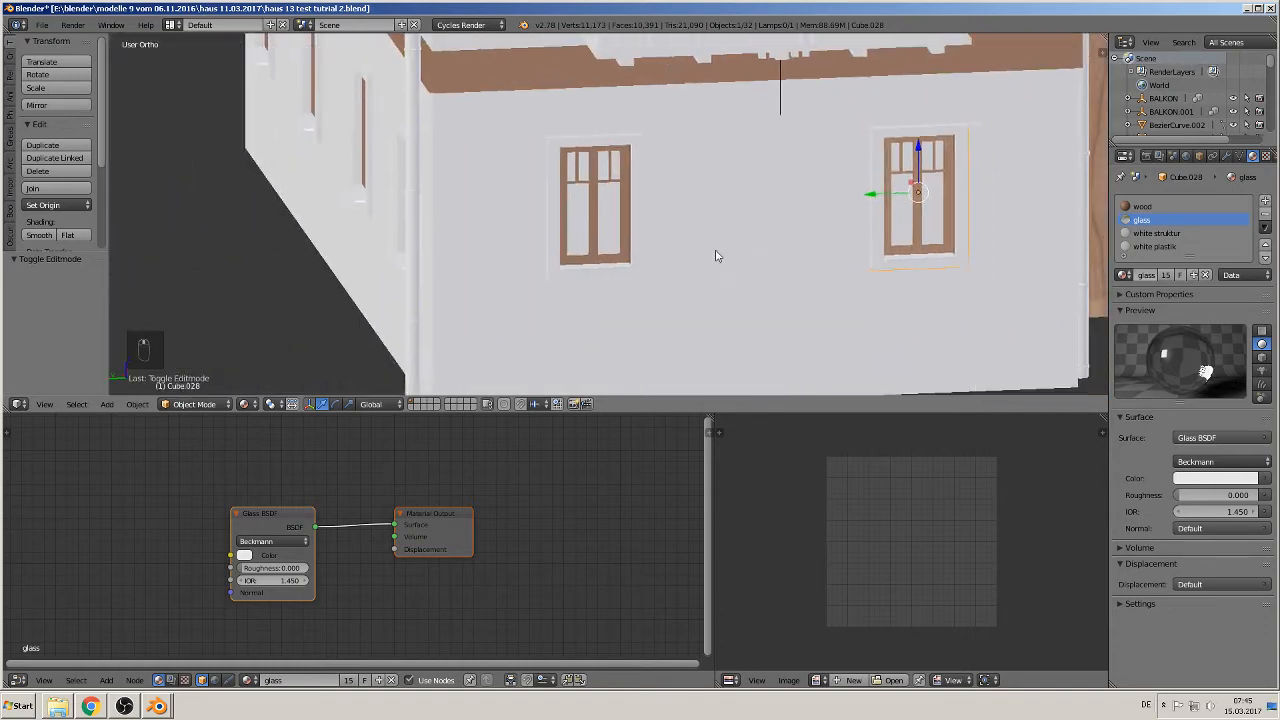
{"action": "scroll", "coordinate": [714, 259], "scroll_direction": "up", "scroll_amount": 2}
{"action": "right_click", "coordinate": [634, 202]}
{"action": "key", "text": "KP_5"}
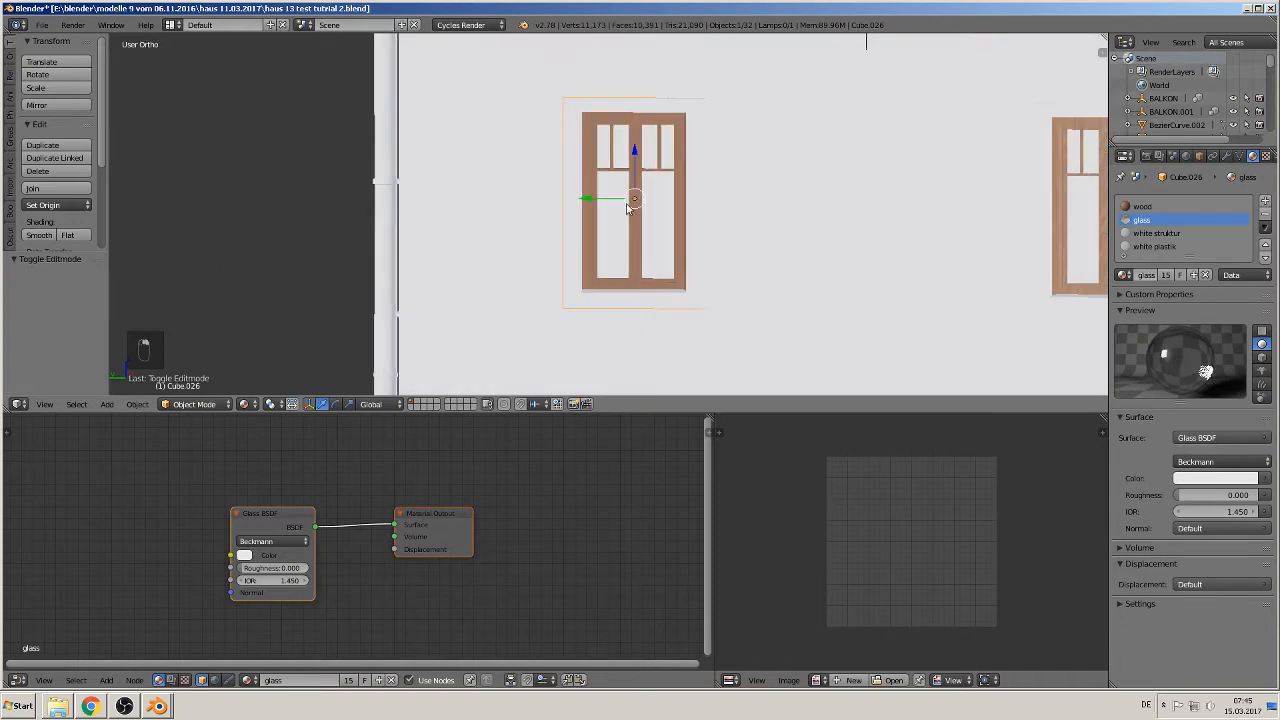
{"action": "key", "text": "Tab"}
{"action": "key", "text": "KP_Decimal"}
{"action": "key", "text": "a"}
{"action": "key", "text": "a"}
{"action": "key", "text": "a"}
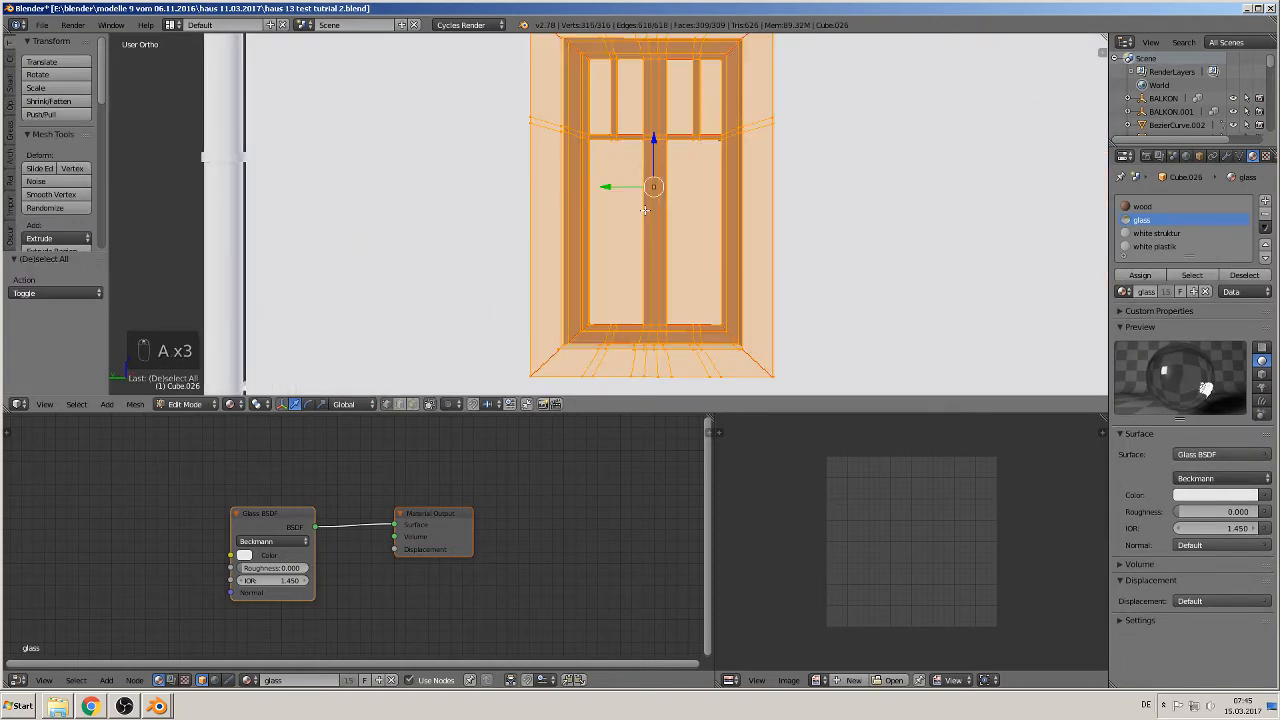
{"action": "key", "text": "u"}
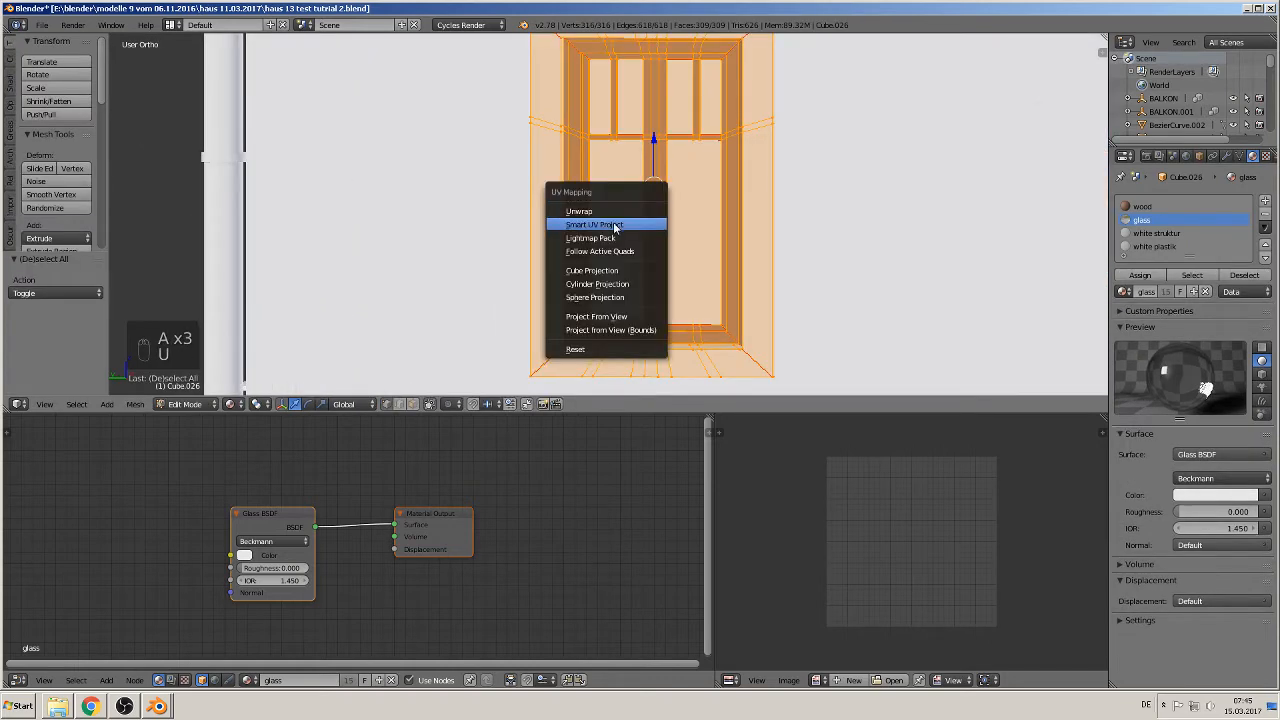
{"action": "left_click", "coordinate": [614, 225]}
{"action": "left_click", "coordinate": [613, 322]}
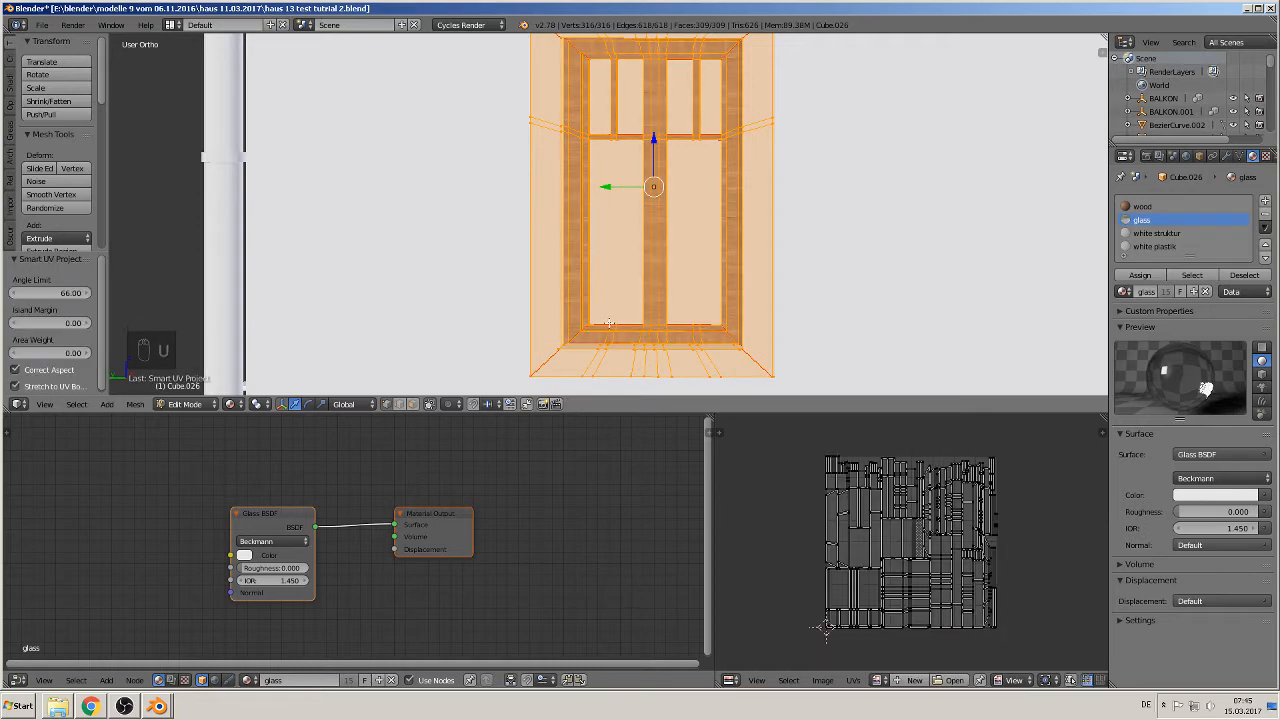
- Select all UVs of this window, rotate them by 90 degrees and check the wood grain in Object Mode
{"action": "scroll", "coordinate": [632, 309], "scroll_direction": "up", "scroll_amount": 5}
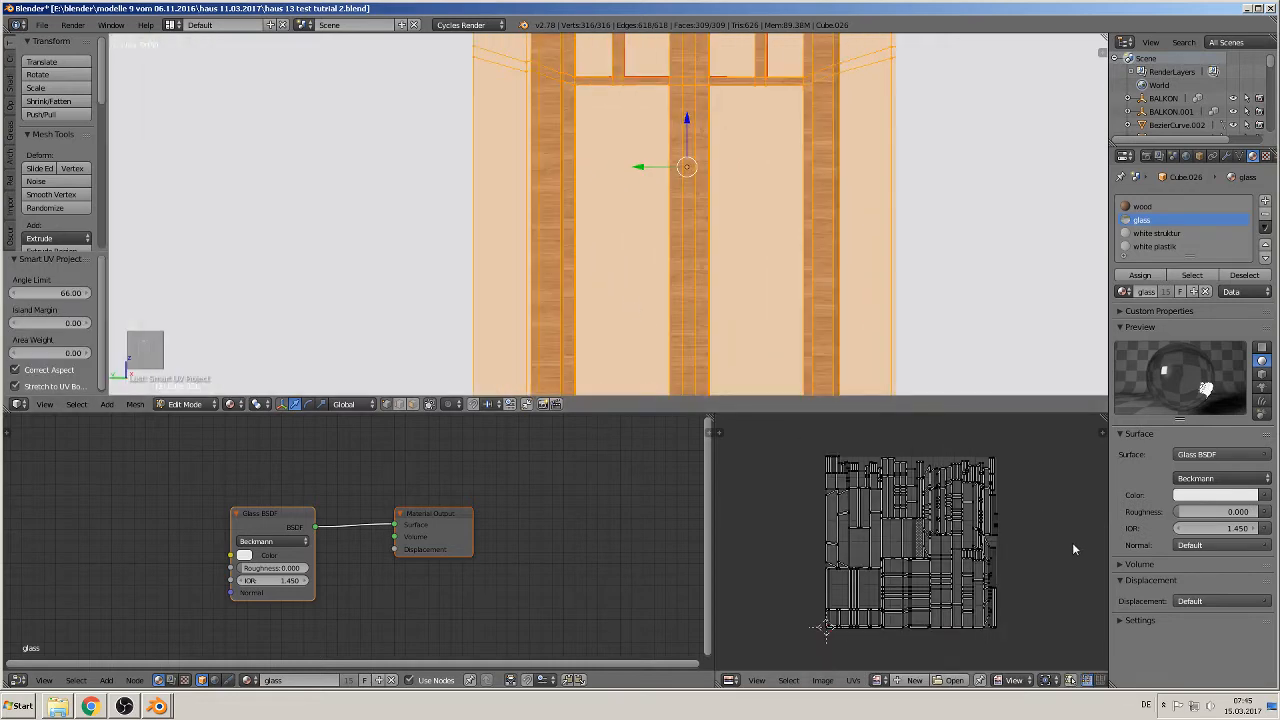
{"action": "key", "text": "a"}
{"action": "key", "text": "r"}
{"action": "key", "text": "9"}
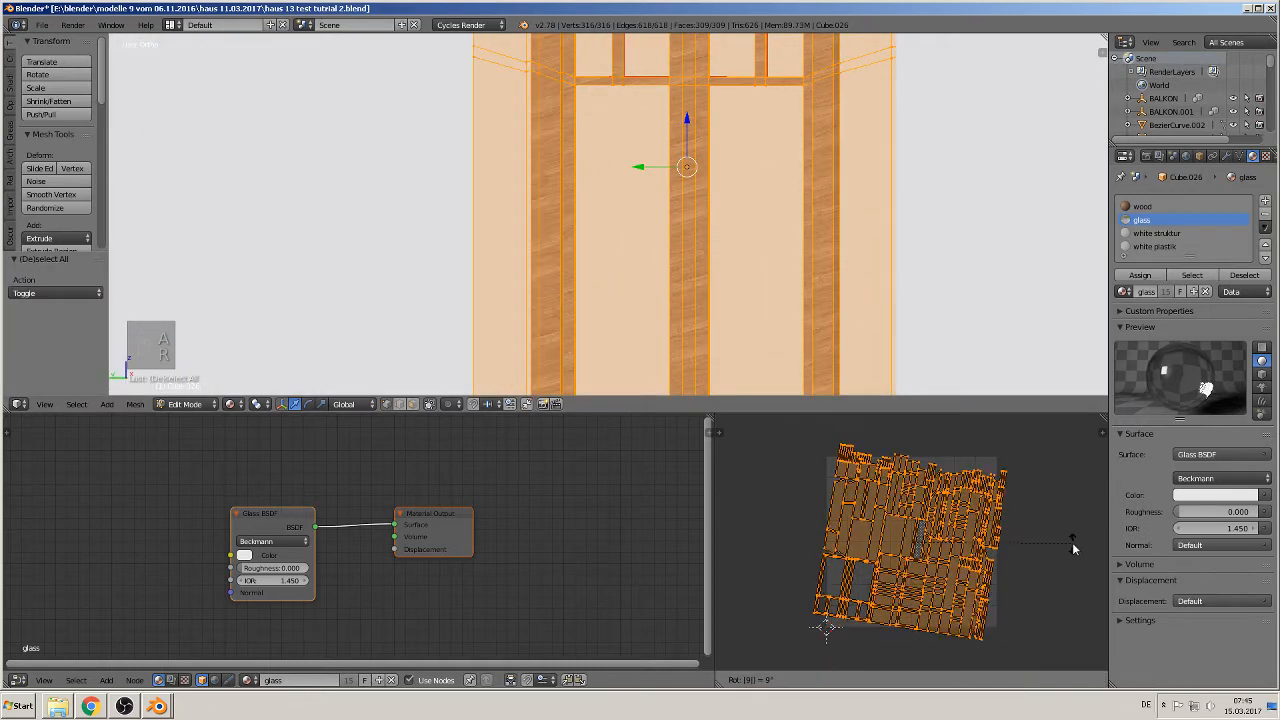
{"action": "key", "text": "0"}
{"action": "key", "text": "Return"}
{"action": "key", "text": "Tab"}
{"action": "scroll", "coordinate": [934, 219], "scroll_direction": "up", "scroll_amount": 1}
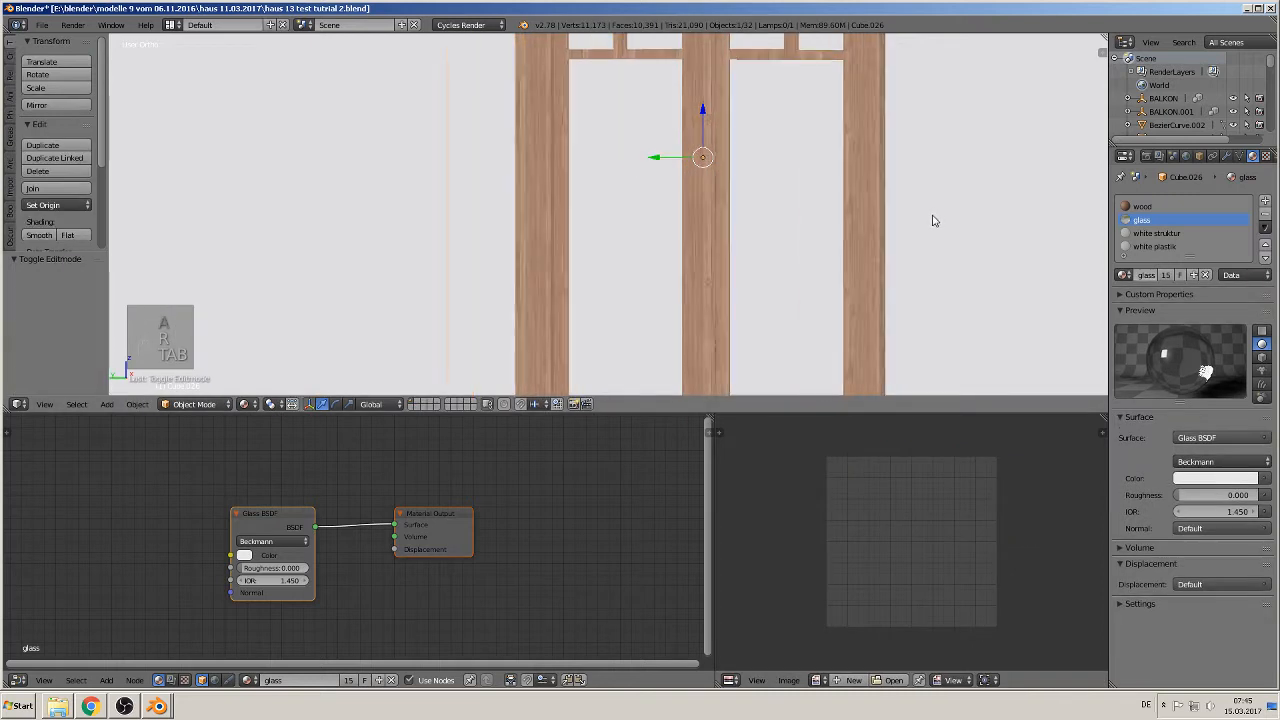
{"action": "scroll", "coordinate": [820, 349], "scroll_direction": "down", "scroll_amount": 2}
{"action": "scroll", "coordinate": [773, 363], "scroll_direction": "down", "scroll_amount": 1}
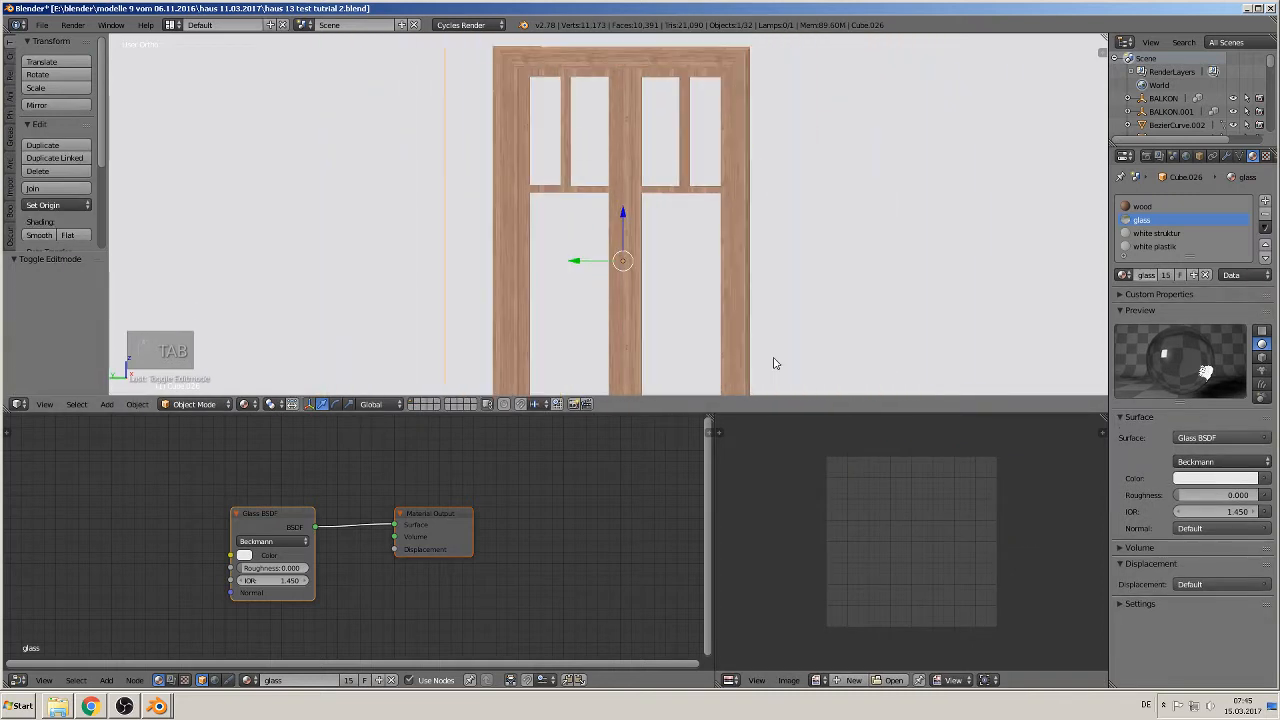
- Select the window nearest the downpipe on the next wall around the corner and apply Smart UV Project to all its faces
{"action": "scroll", "coordinate": [785, 366], "scroll_direction": "down", "scroll_amount": 2}
{"action": "scroll", "coordinate": [460, 269], "scroll_direction": "down", "scroll_amount": 2}
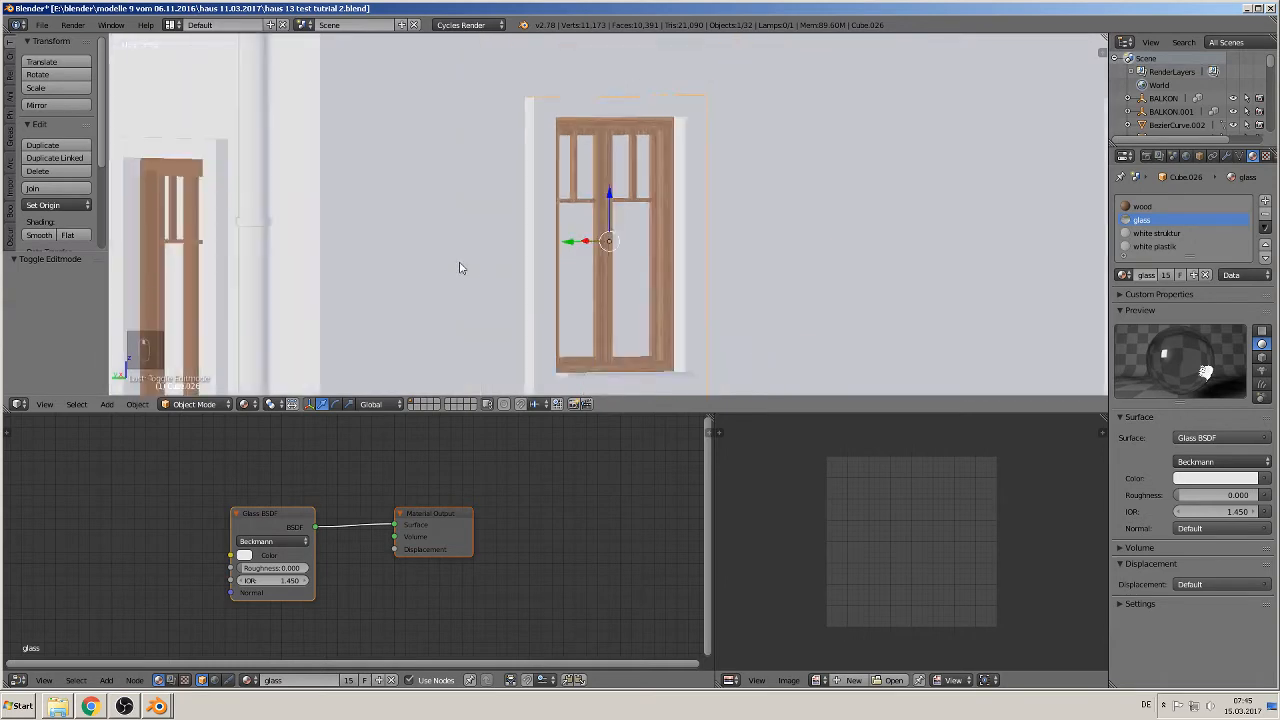
{"action": "middle_click_drag", "start_coordinate": [453, 273], "coordinate": [706, 241], "text": "shift"}
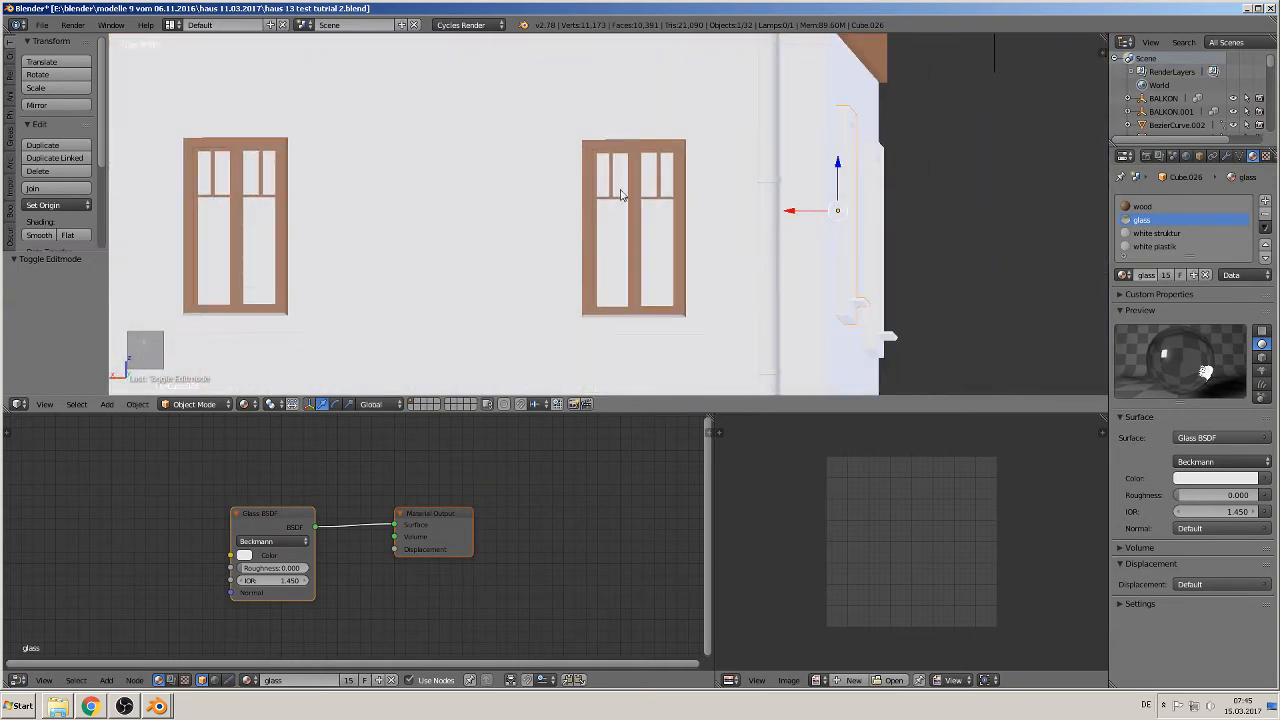
{"action": "right_click", "coordinate": [621, 191]}
{"action": "scroll", "coordinate": [615, 208], "scroll_direction": "up", "scroll_amount": 3}
{"action": "key", "text": "Tab"}
{"action": "key", "text": "a"}
{"action": "key", "text": "a"}
{"action": "key", "text": "a"}
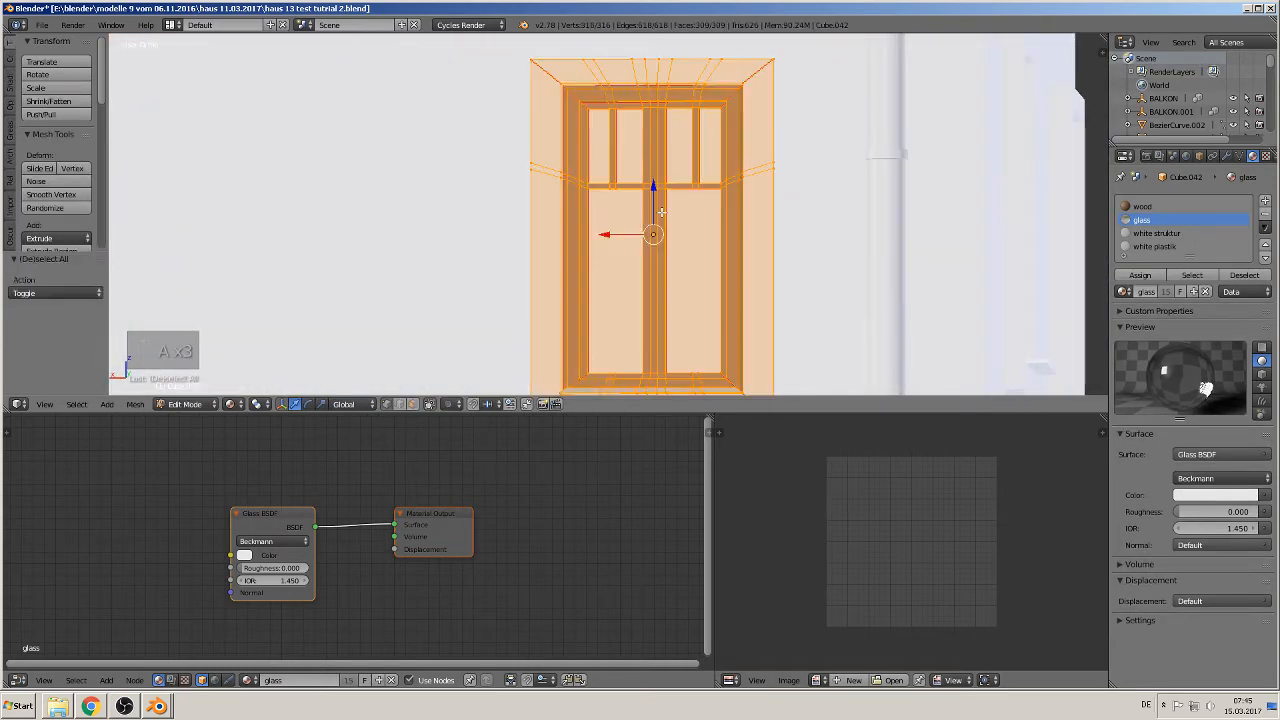
{"action": "key", "text": "u"}
{"action": "left_click", "coordinate": [661, 214]}
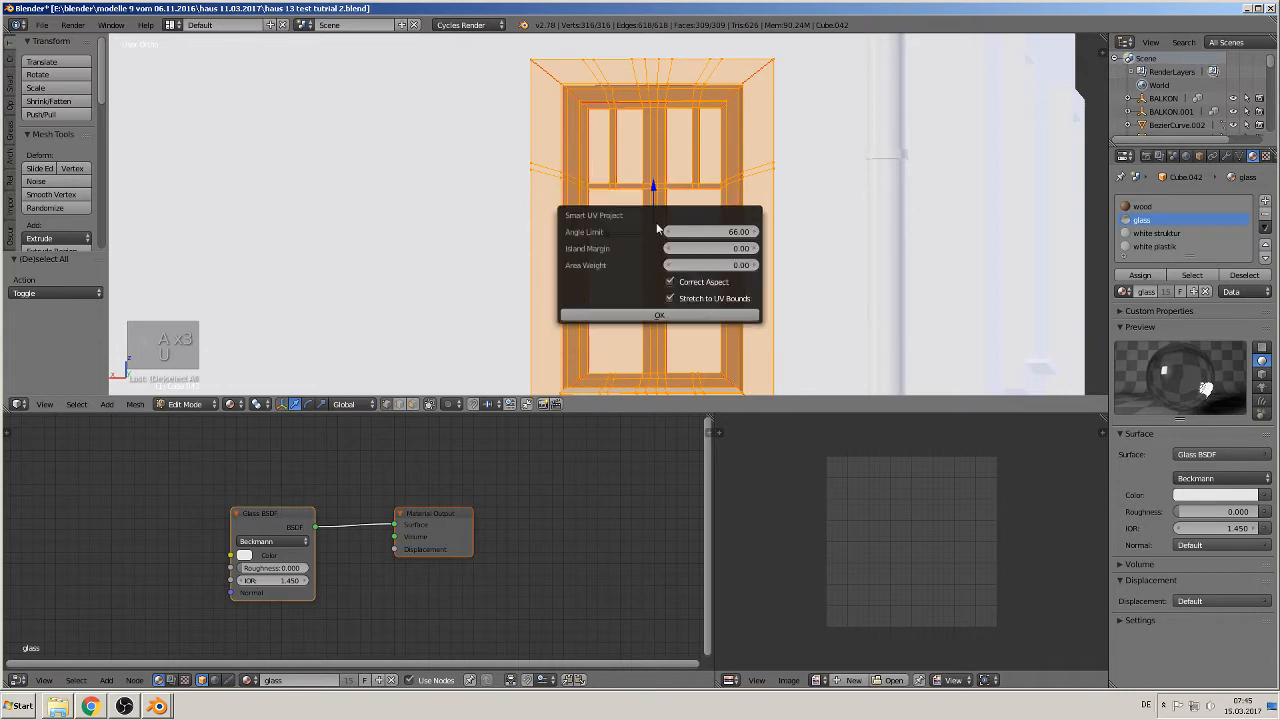
{"action": "left_click", "coordinate": [659, 315]}
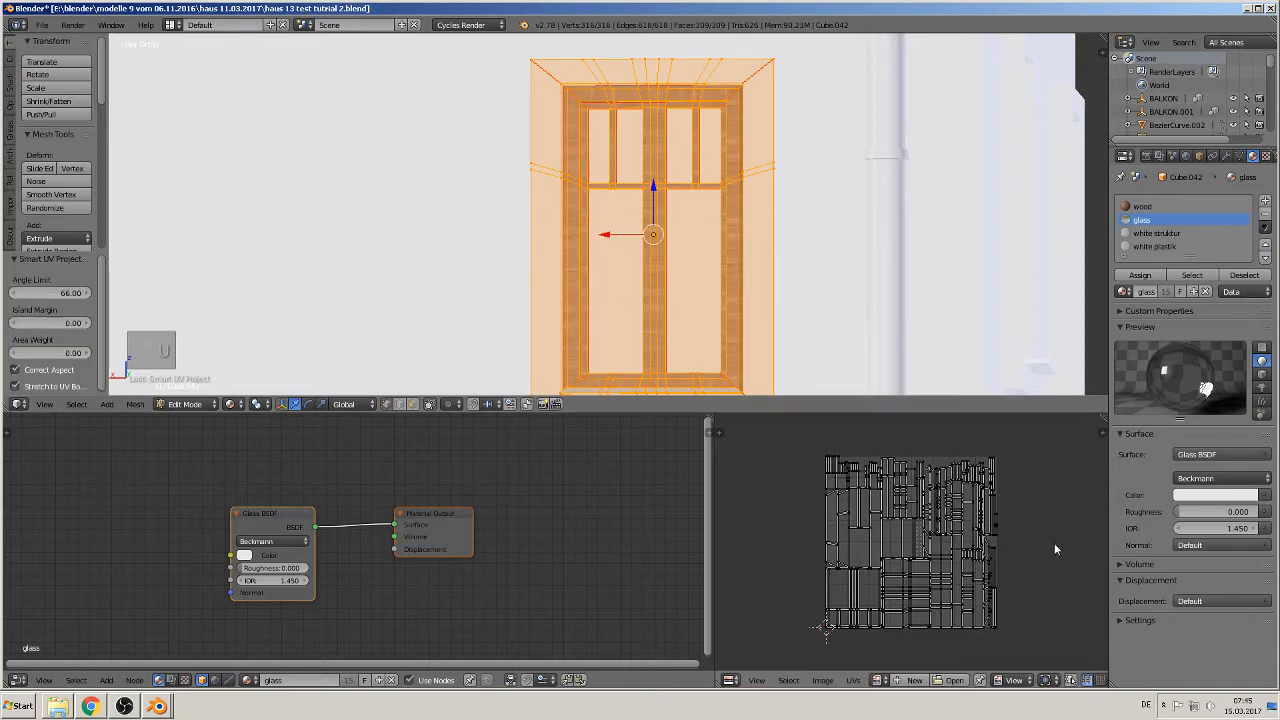
- Rotate all UVs of the window nearest the downpipe by 90 degrees and check its wood grain in Object Mode
{"action": "type", "text": "ar90"}
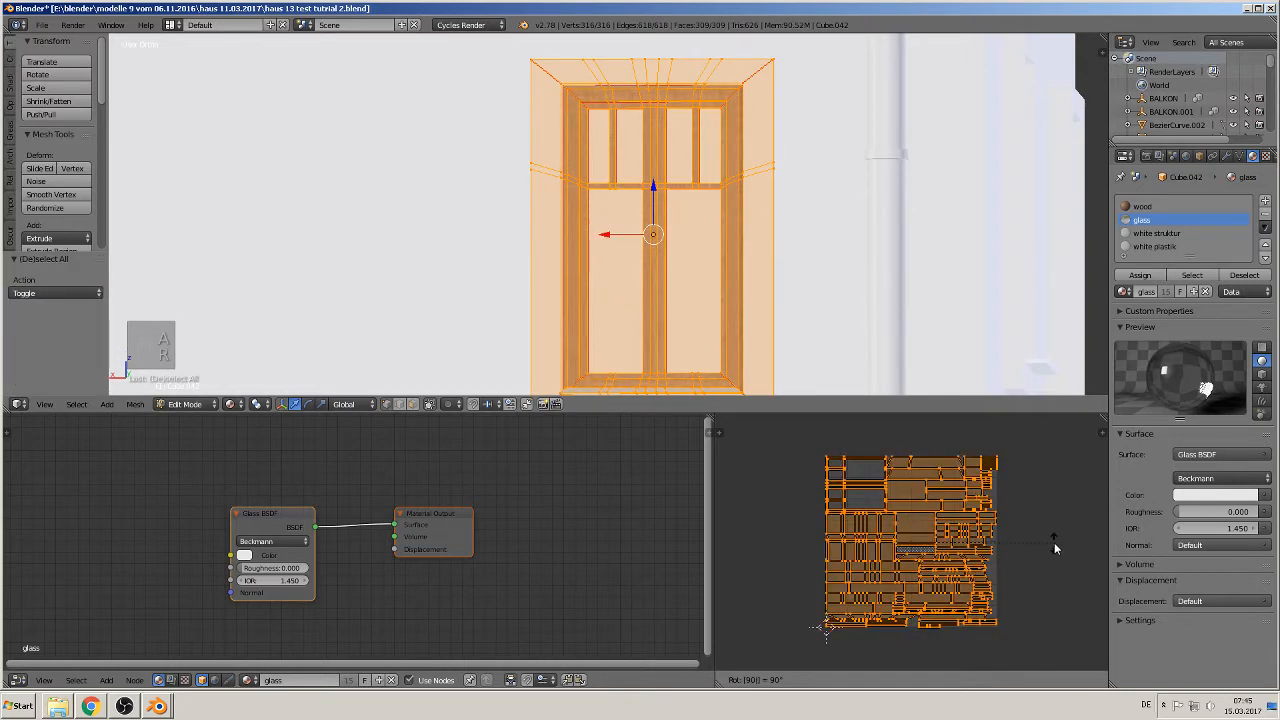
{"action": "key", "text": "Return"}
{"action": "key", "text": "Tab"}
{"action": "scroll", "coordinate": [800, 210], "scroll_direction": "up", "scroll_amount": 3}
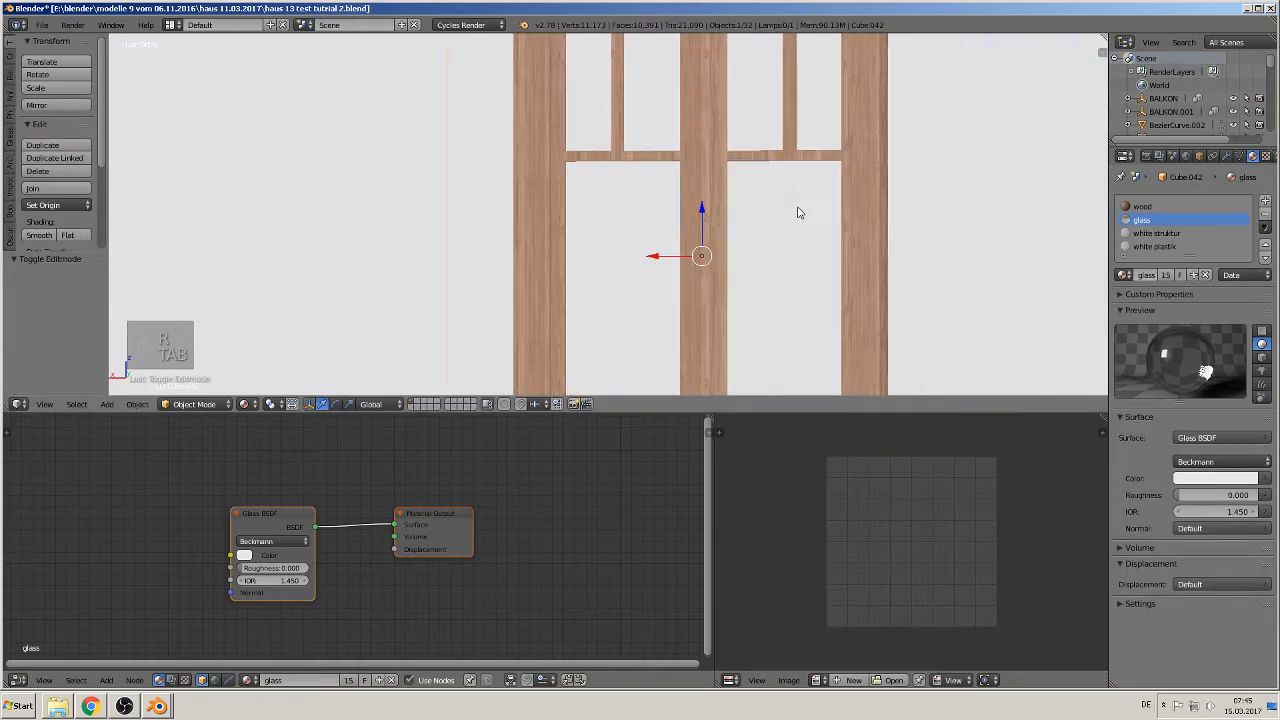
- Select the second window from the downpipe on the same wall and apply Smart UV Project to all its faces at the default settings
{"action": "scroll", "coordinate": [689, 175], "scroll_direction": "down", "scroll_amount": 5}
{"action": "middle_click_drag", "start_coordinate": [534, 269], "coordinate": [800, 280], "text": "shift"}
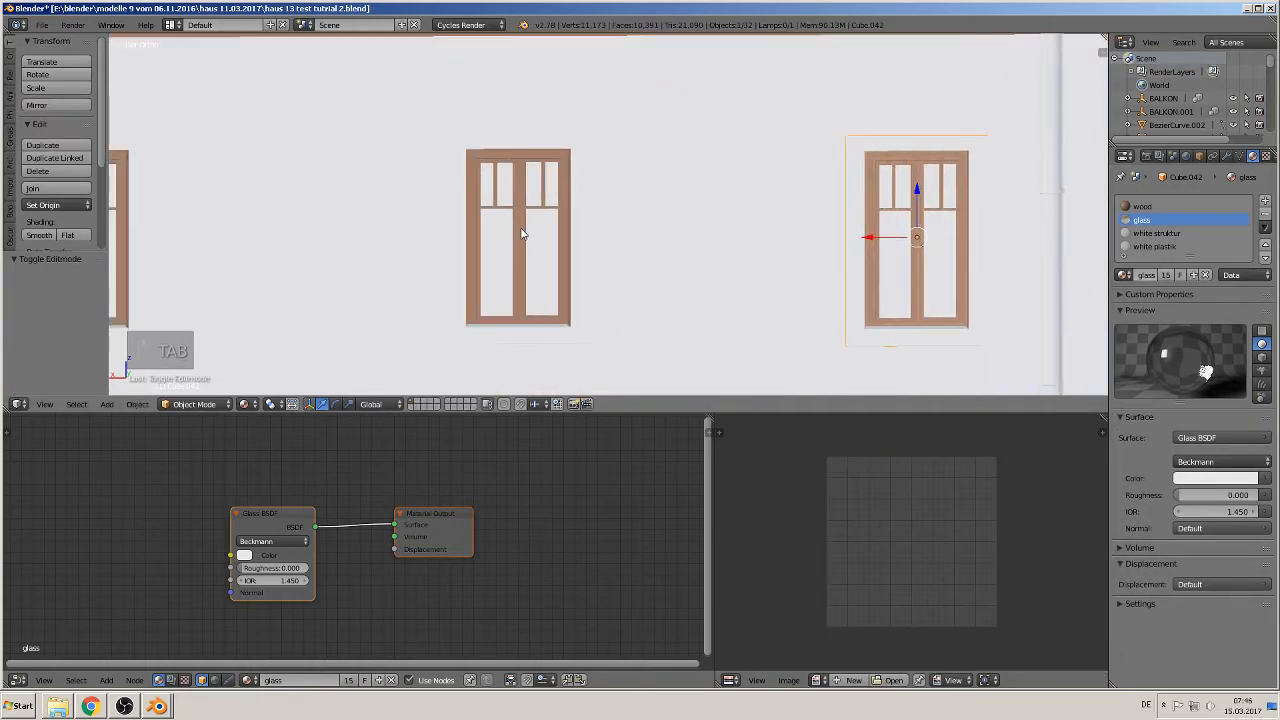
{"action": "right_click", "coordinate": [513, 220]}
{"action": "key", "text": "g"}
{"action": "left_click", "coordinate": [519, 218]}
{"action": "key", "text": "Tab"}
{"action": "key", "text": "a"}
{"action": "key", "text": "a"}
{"action": "key", "text": "a"}
{"action": "key", "text": "a"}
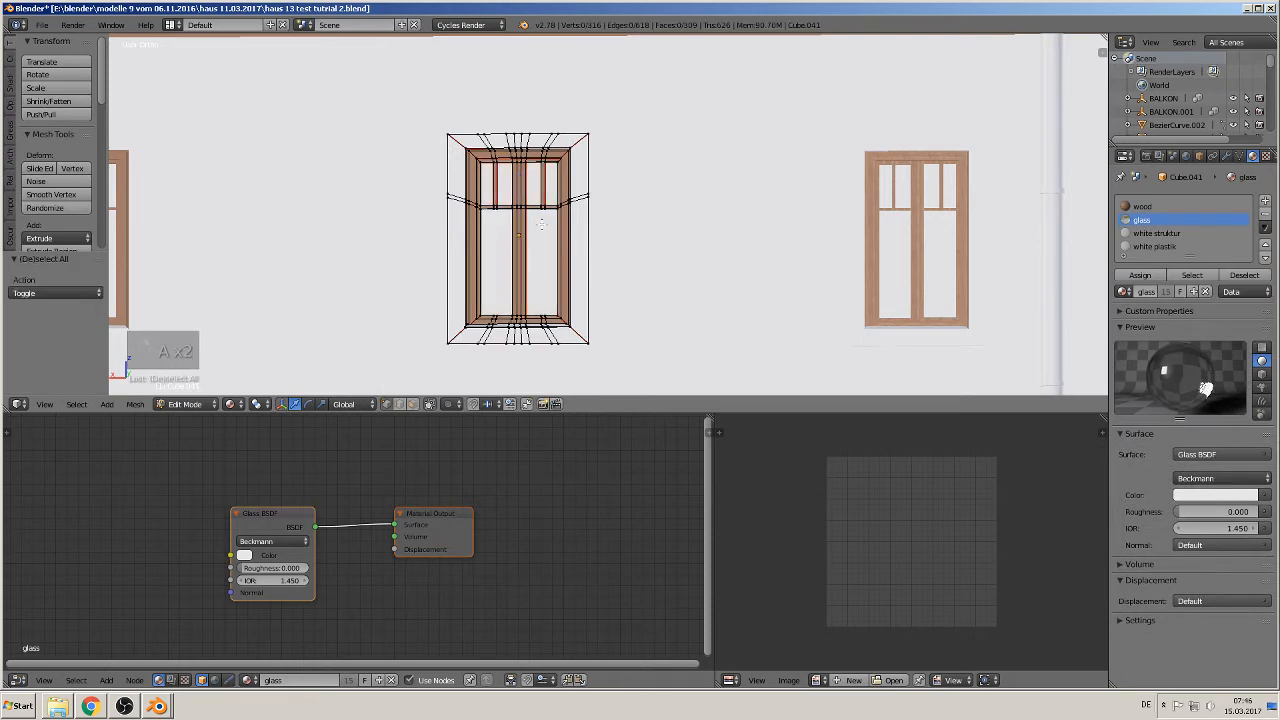
{"action": "key", "text": "u"}
{"action": "left_click", "coordinate": [541, 224]}
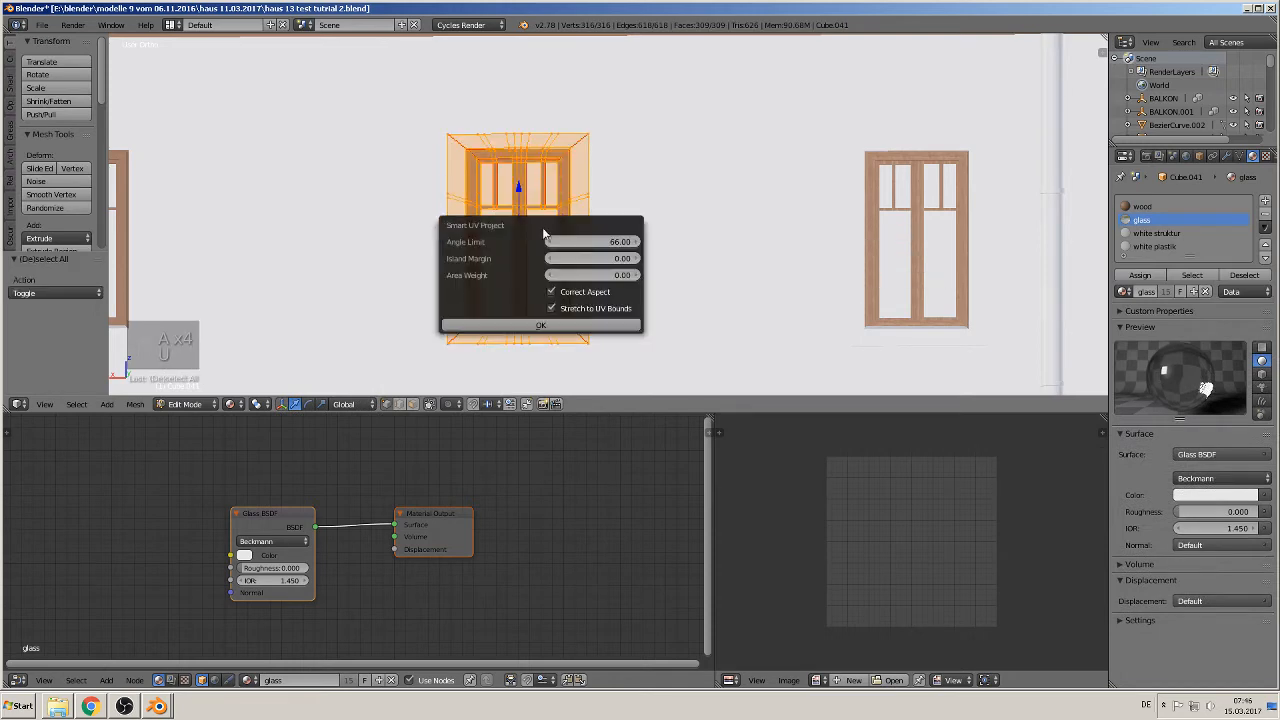
{"action": "left_click", "coordinate": [538, 325]}
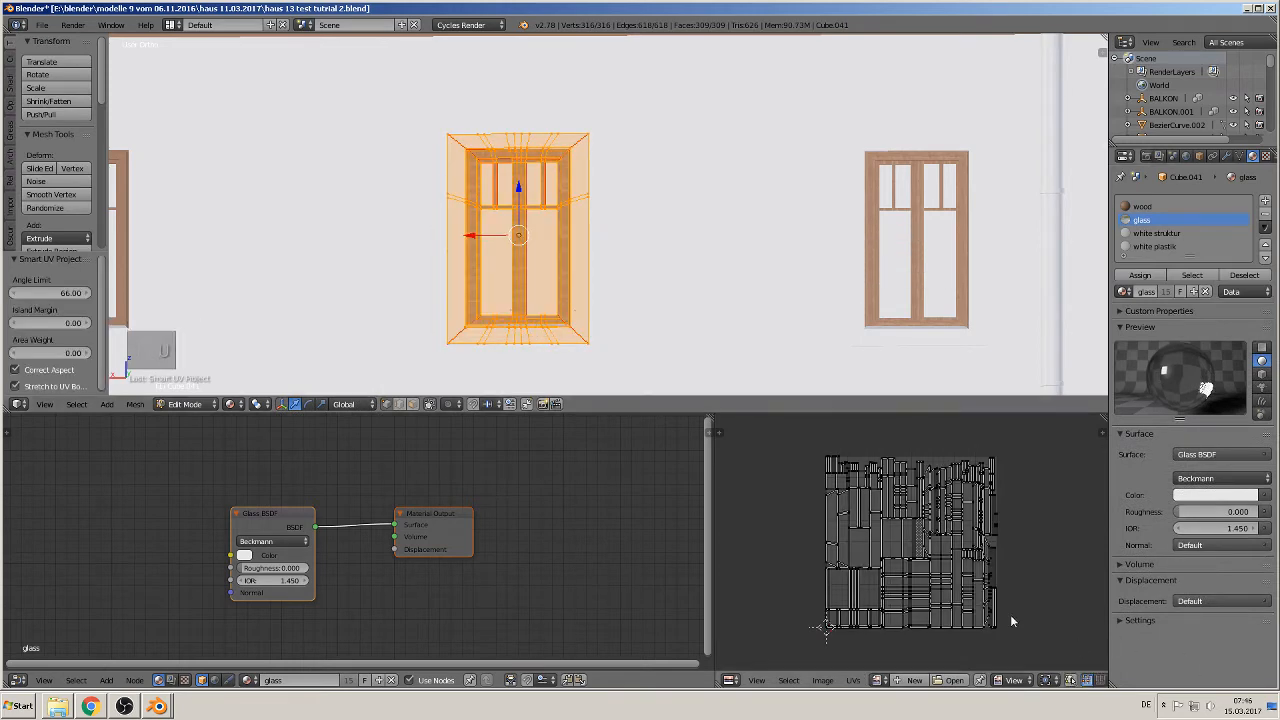
- Rotate all UVs of the second window from the downpipe by 90 degrees and return to Object Mode
{"action": "type", "text": "ar90"}
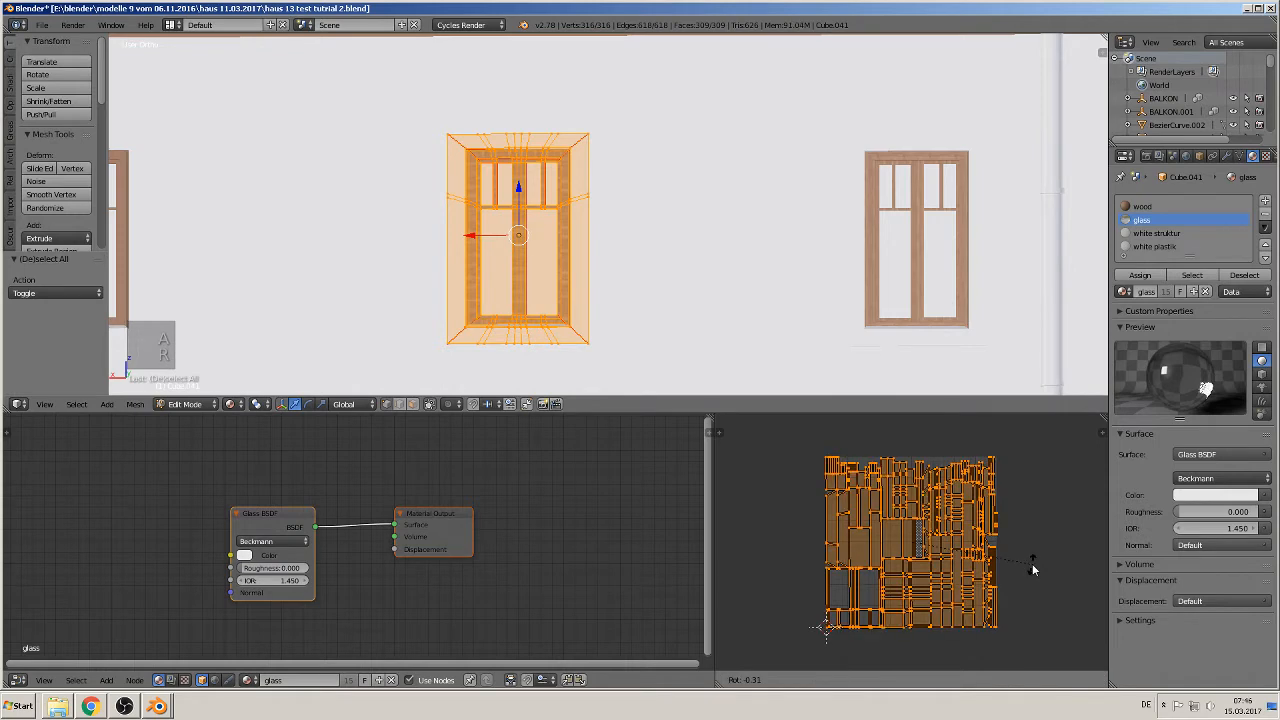
{"action": "key", "text": "Return"}
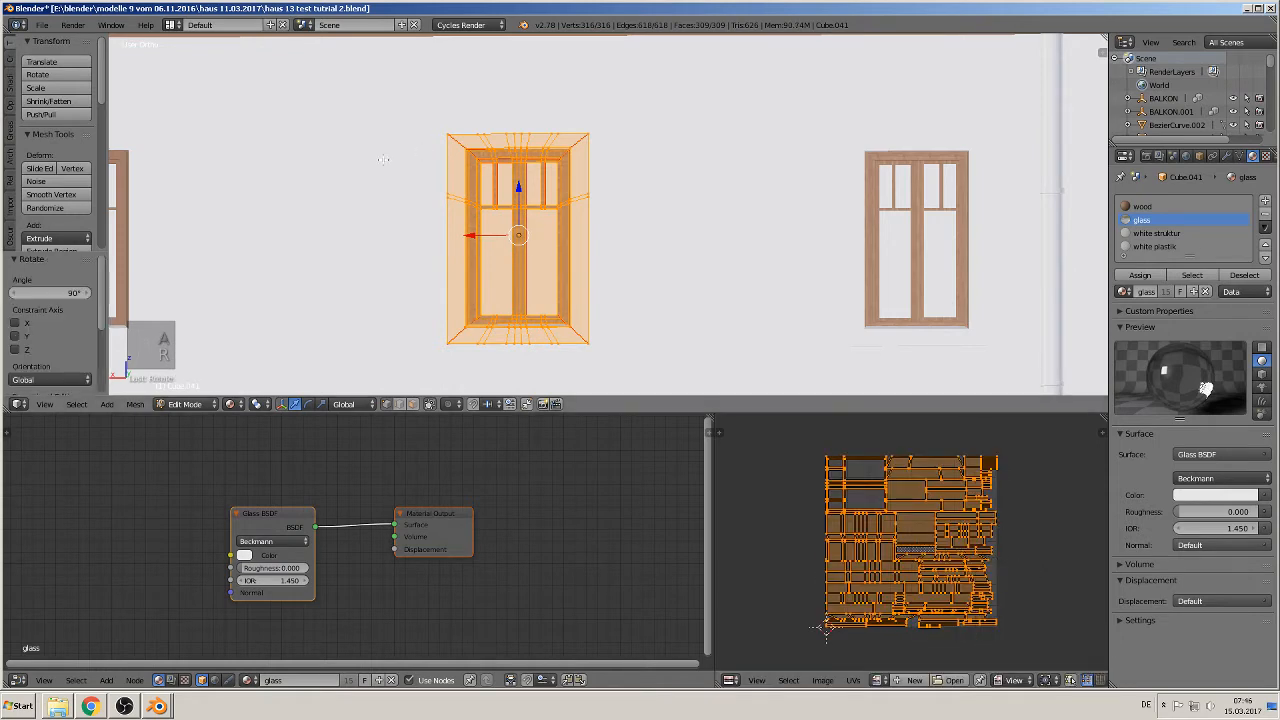
{"action": "middle_click_drag", "start_coordinate": [312, 187], "coordinate": [914, 167], "text": "shift"}
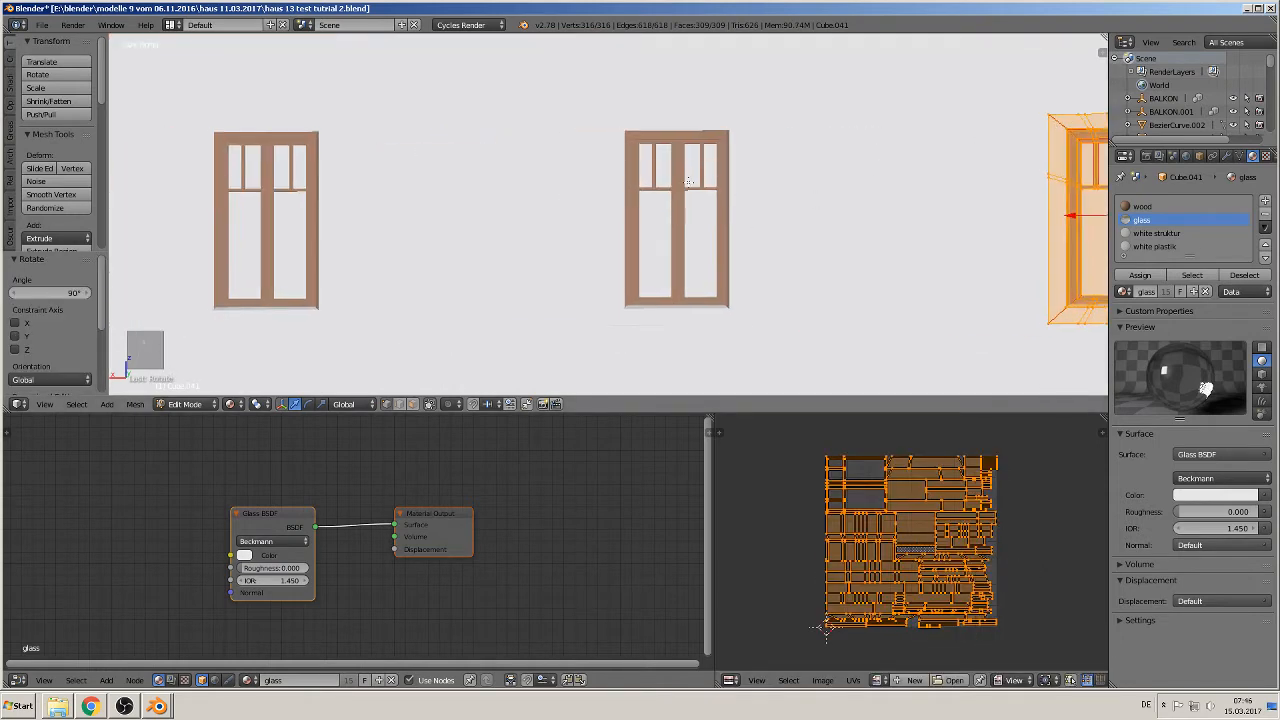
{"action": "key", "text": "Tab"}
- Select the third window from the downpipe and map all its faces with Smart UV Project at the default settings
{"action": "key", "text": "Tab"}
{"action": "key", "text": "a"}
{"action": "key", "text": "a"}
{"action": "key", "text": "a"}
{"action": "key", "text": "a"}
{"action": "key", "text": "a"}
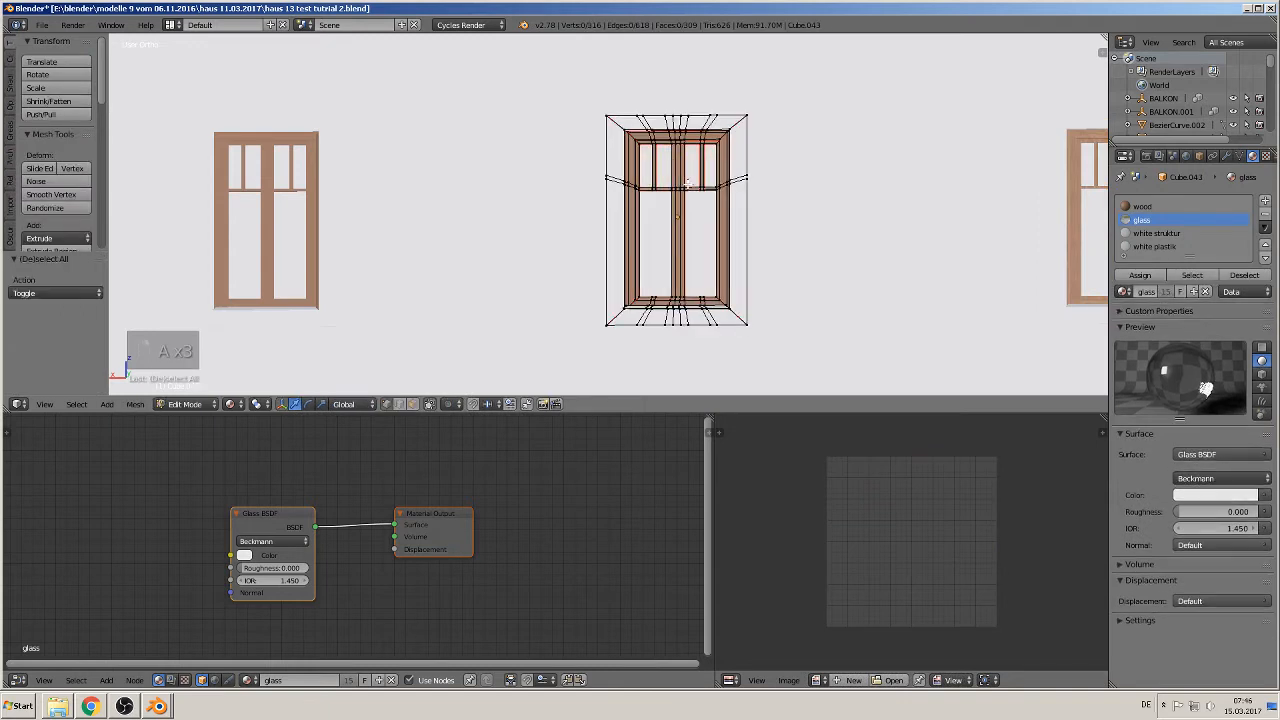
{"action": "key", "text": "u"}
{"action": "left_click", "coordinate": [687, 185]}
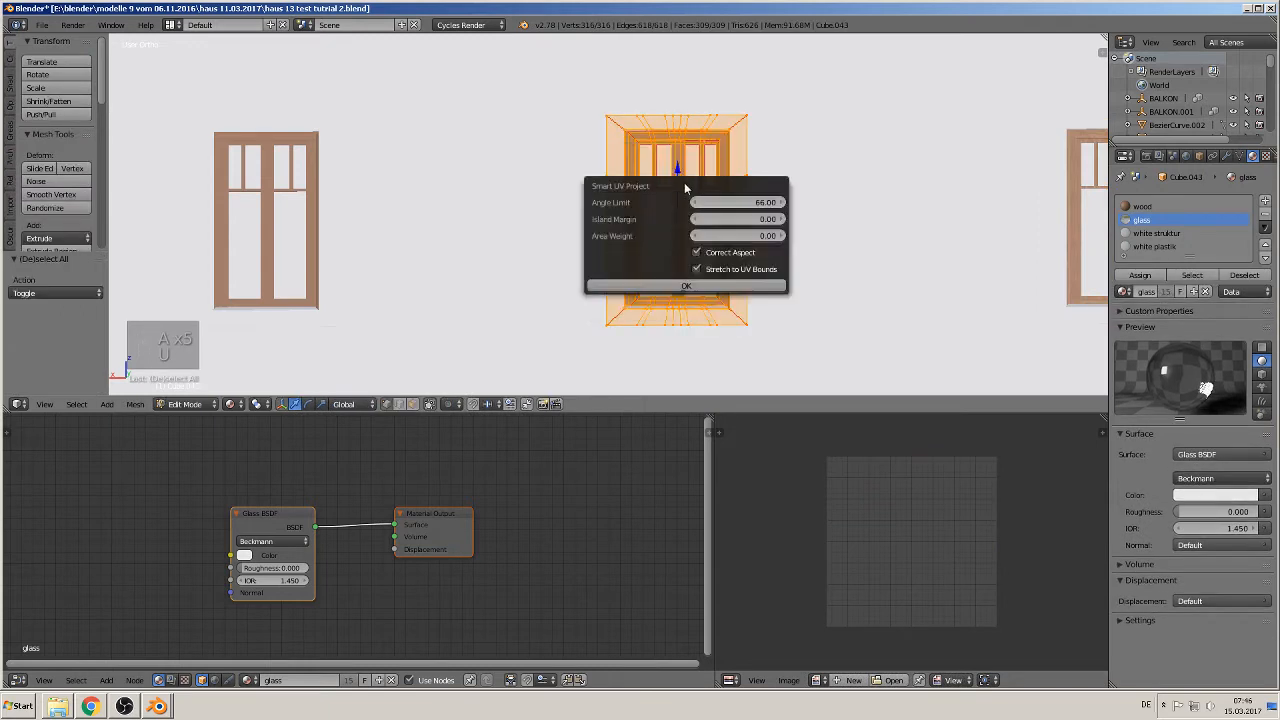
{"action": "left_click", "coordinate": [687, 293]}
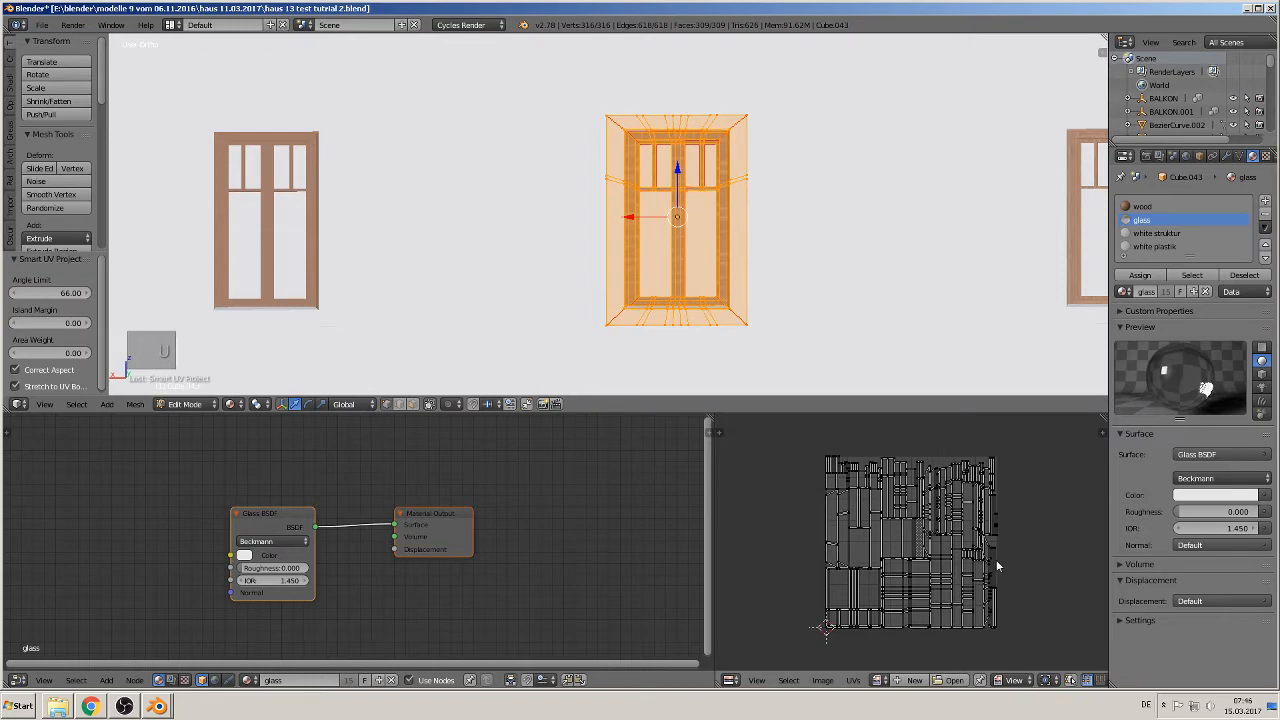
- Rotate the third window's entire UV layout by 90 degrees and leave Edit Mode
{"action": "key", "text": "a"}
{"action": "key", "text": "r"}
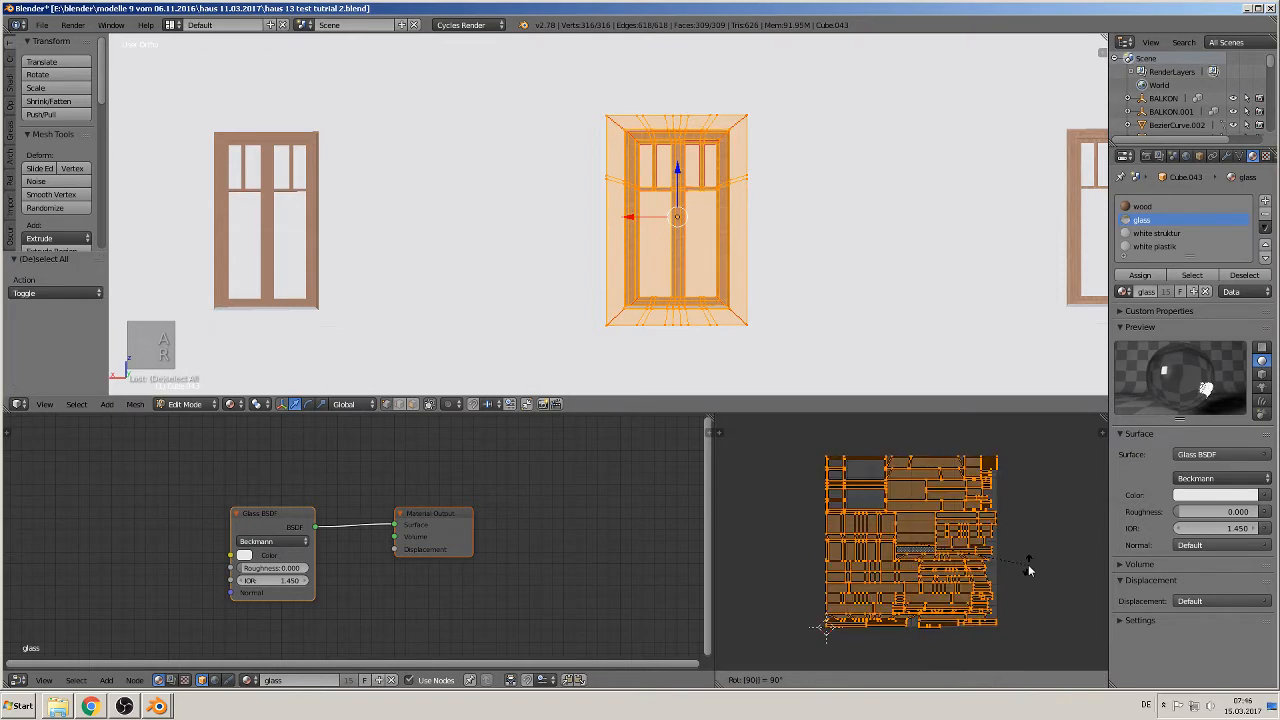
{"action": "left_click", "coordinate": [1028, 564]}
{"action": "key", "text": "Tab"}
- Select the last window on this wall, next to the far house corner, and apply Smart UV Project to all its faces
{"action": "scroll", "coordinate": [667, 216], "scroll_direction": "up", "scroll_amount": 2}
{"action": "middle_click_drag", "start_coordinate": [594, 211], "coordinate": [1105, 219], "text": "shift"}
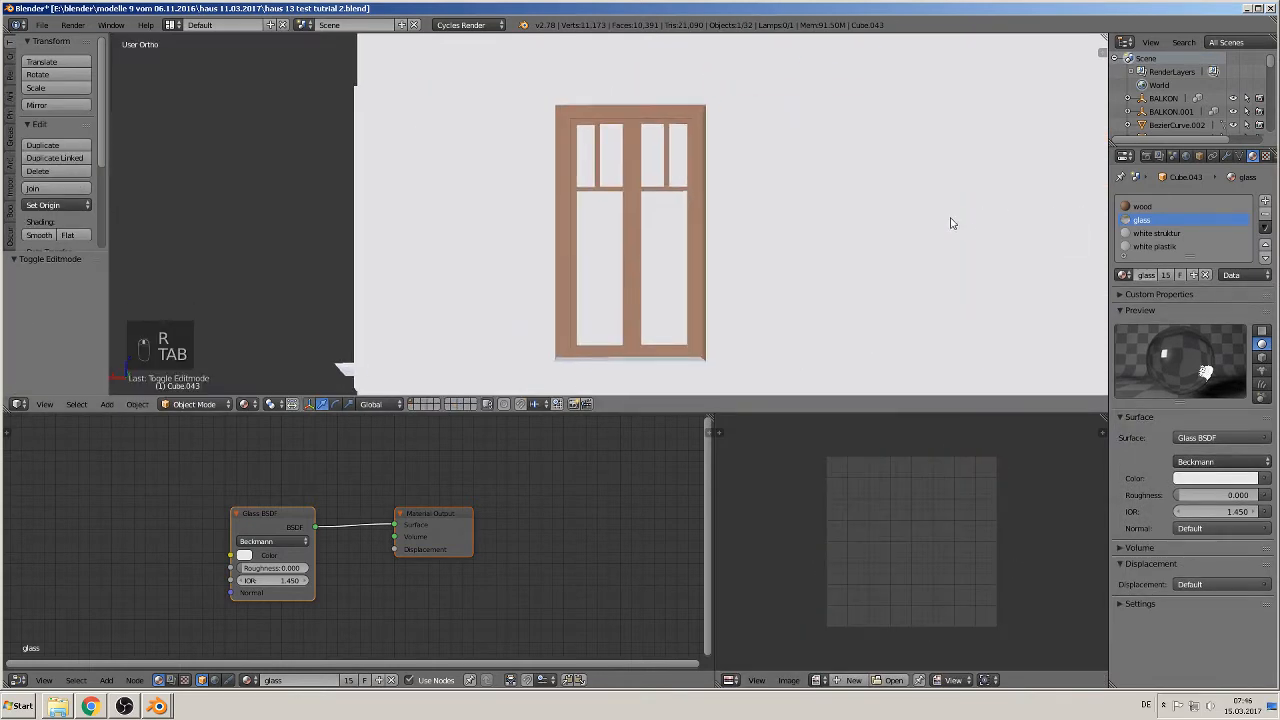
{"action": "right_click", "coordinate": [654, 154]}
{"action": "key", "text": "Tab"}
{"action": "key", "text": "a"}
{"action": "key", "text": "a"}
{"action": "key", "text": "a"}
{"action": "key", "text": "a"}
{"action": "key", "text": "a"}
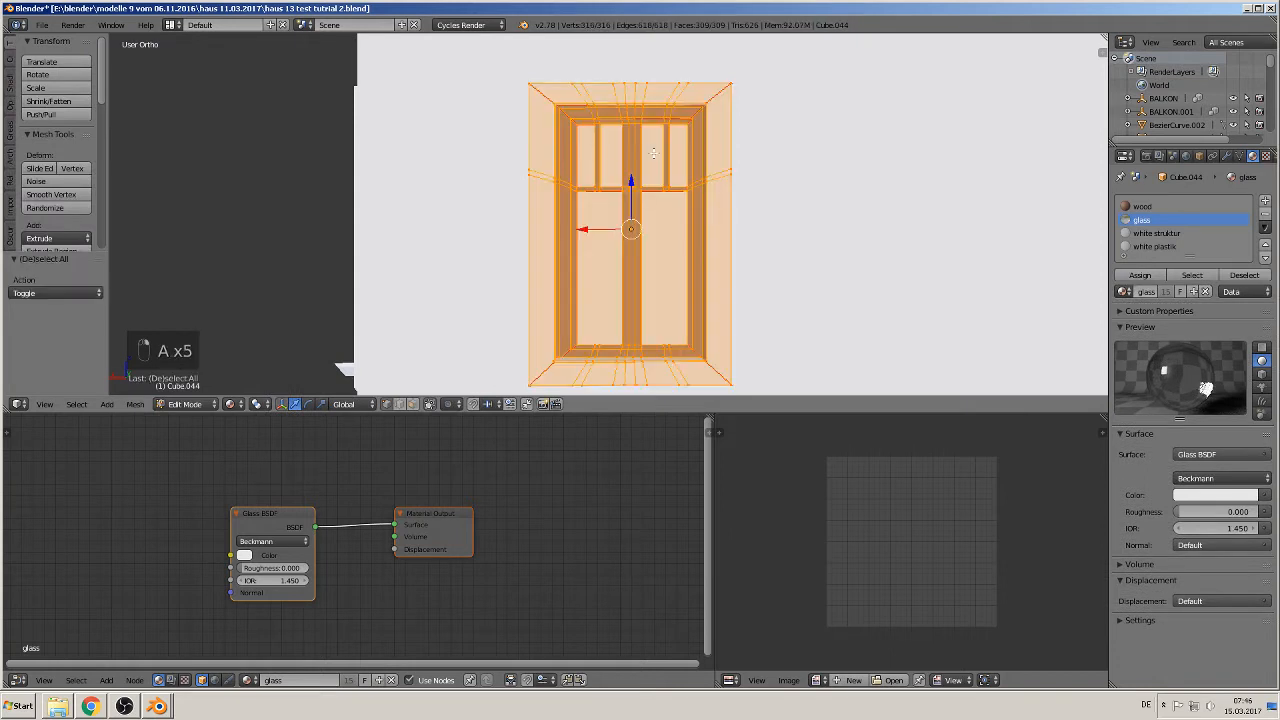
{"action": "key", "text": "u"}
{"action": "left_click", "coordinate": [639, 153]}
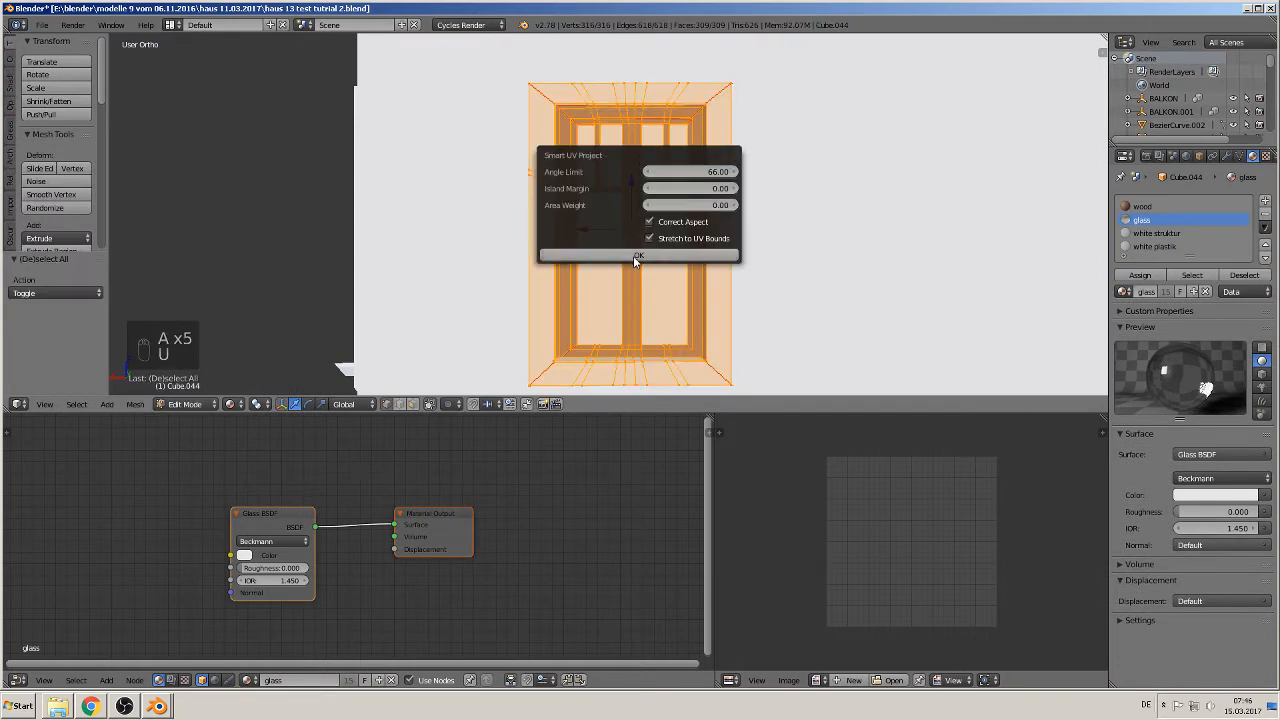
{"action": "left_click", "coordinate": [633, 256]}
- Rotate all UVs of this wall's last window by 90 degrees, deselect the mesh and return to Object Mode
{"action": "type", "text": "a"}
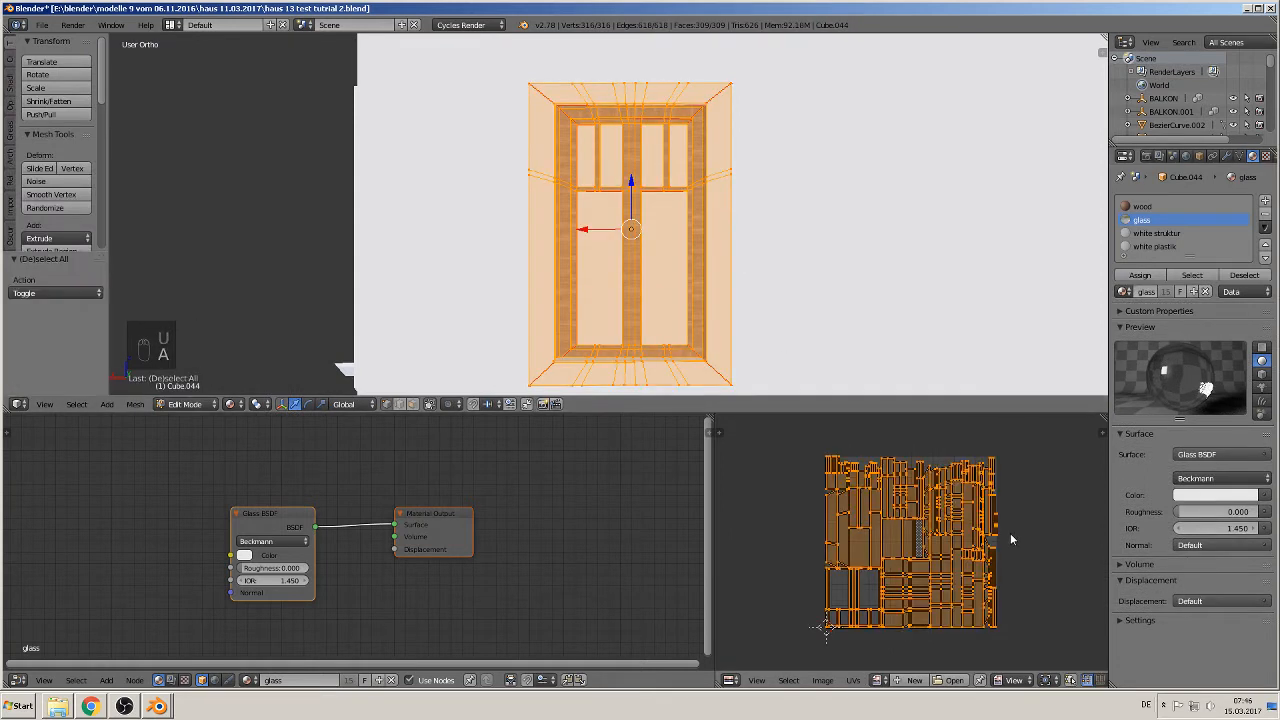
{"action": "type", "text": "r90"}
{"action": "key", "text": "Return"}
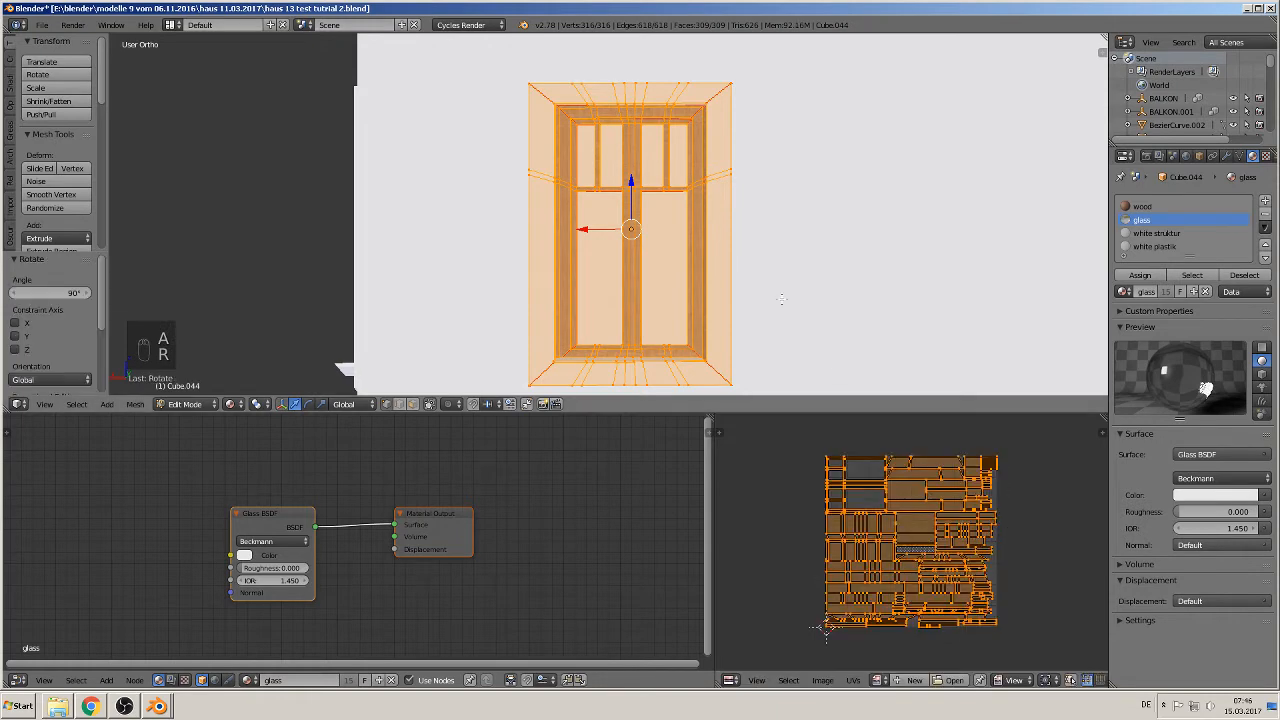
{"action": "key", "text": "a"}
{"action": "scroll", "coordinate": [805, 230], "scroll_direction": "up", "scroll_amount": 5}
{"action": "key", "text": "Tab"}
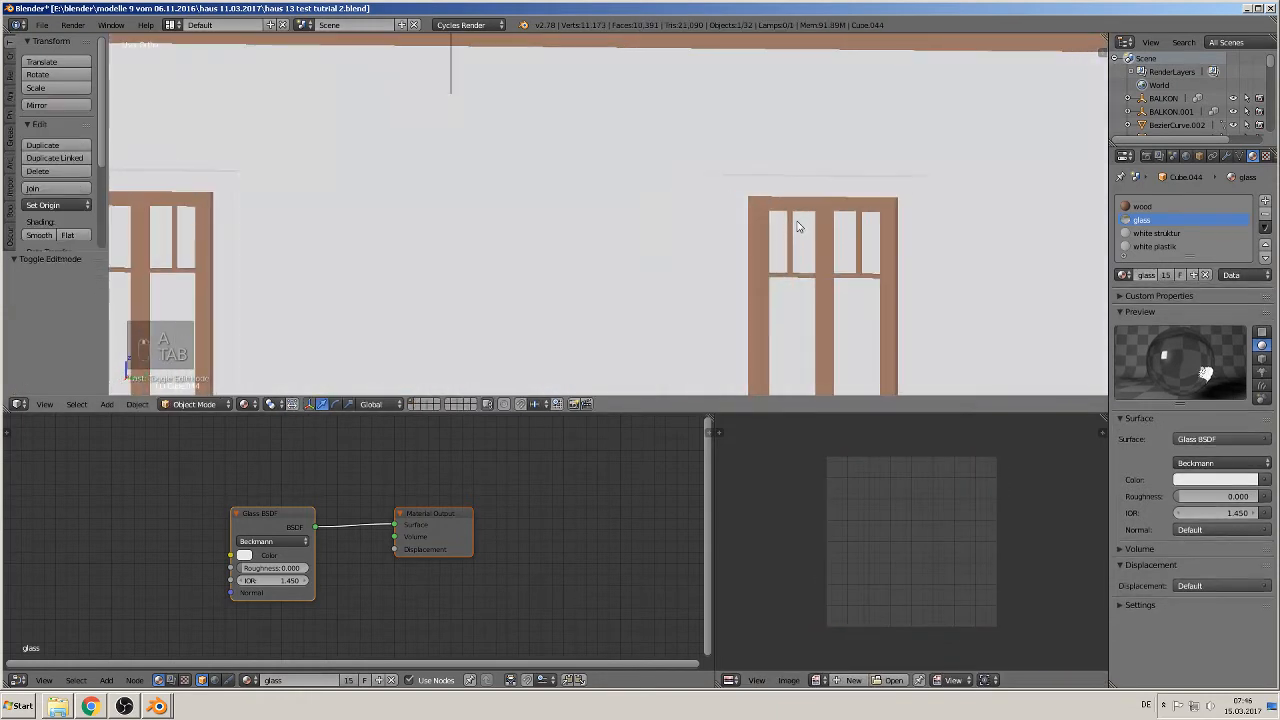
- On the adjoining wall below the wooden beam, select the window nearest the corner and map all its faces with Smart UV Project
{"action": "right_click", "coordinate": [800, 223]}
{"action": "scroll", "coordinate": [800, 223], "scroll_direction": "down", "scroll_amount": 3}
{"action": "key", "text": "Tab"}
{"action": "key", "text": "a"}
{"action": "key", "text": "a"}
{"action": "key", "text": "a"}
{"action": "key", "text": "a"}
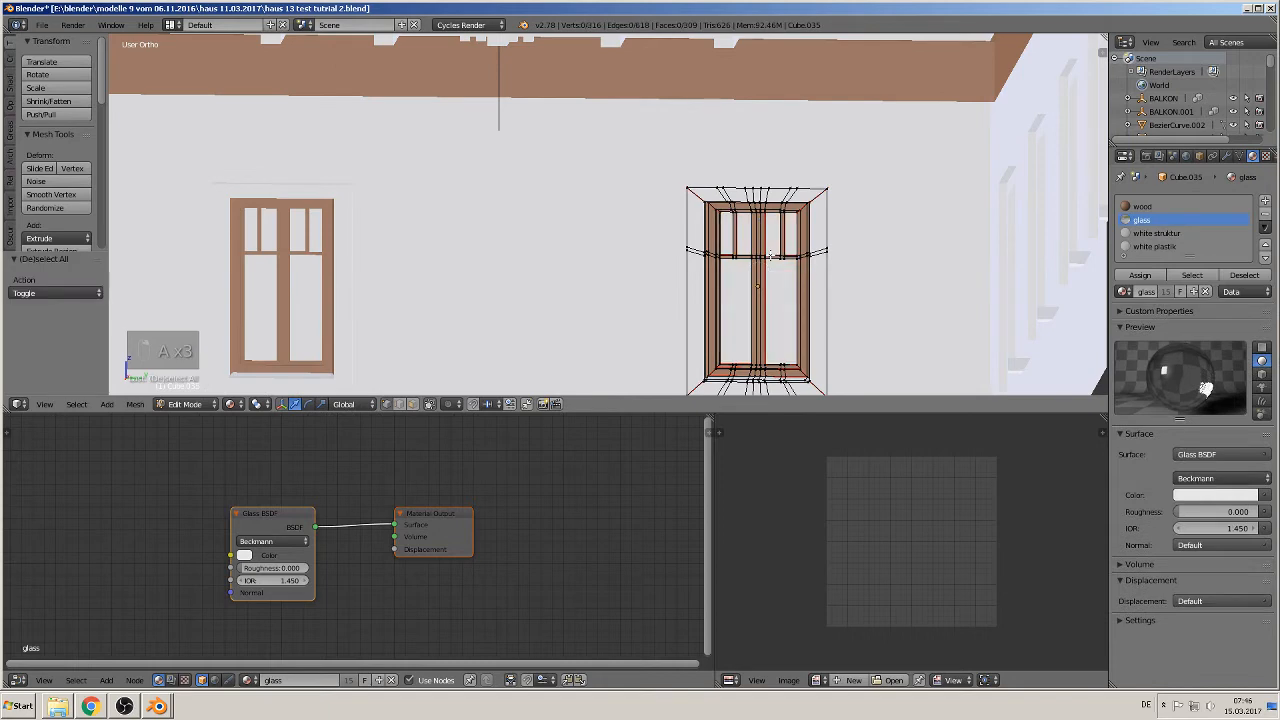
{"action": "key", "text": "u"}
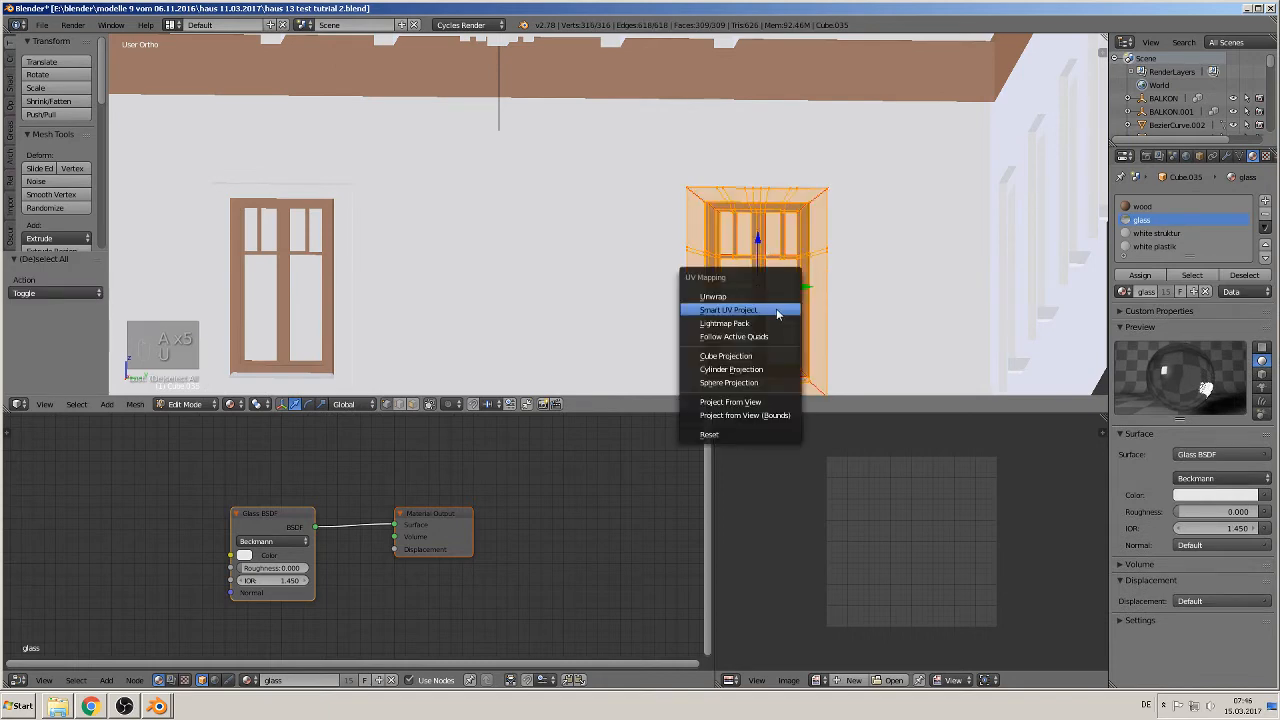
{"action": "left_click", "coordinate": [777, 311]}
{"action": "left_click", "coordinate": [770, 407]}
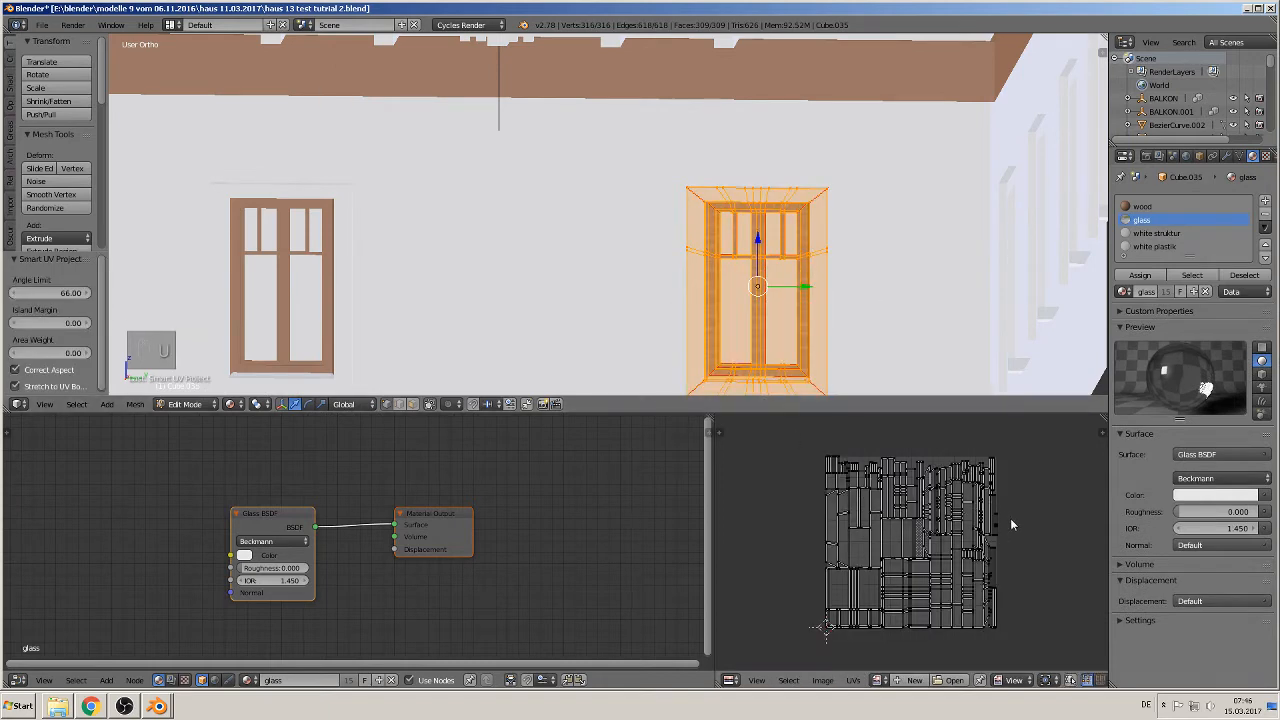
- Rotate the UV layout of the window below the beam by 90 degrees and leave Edit Mode
{"action": "type", "text": "ar90"}
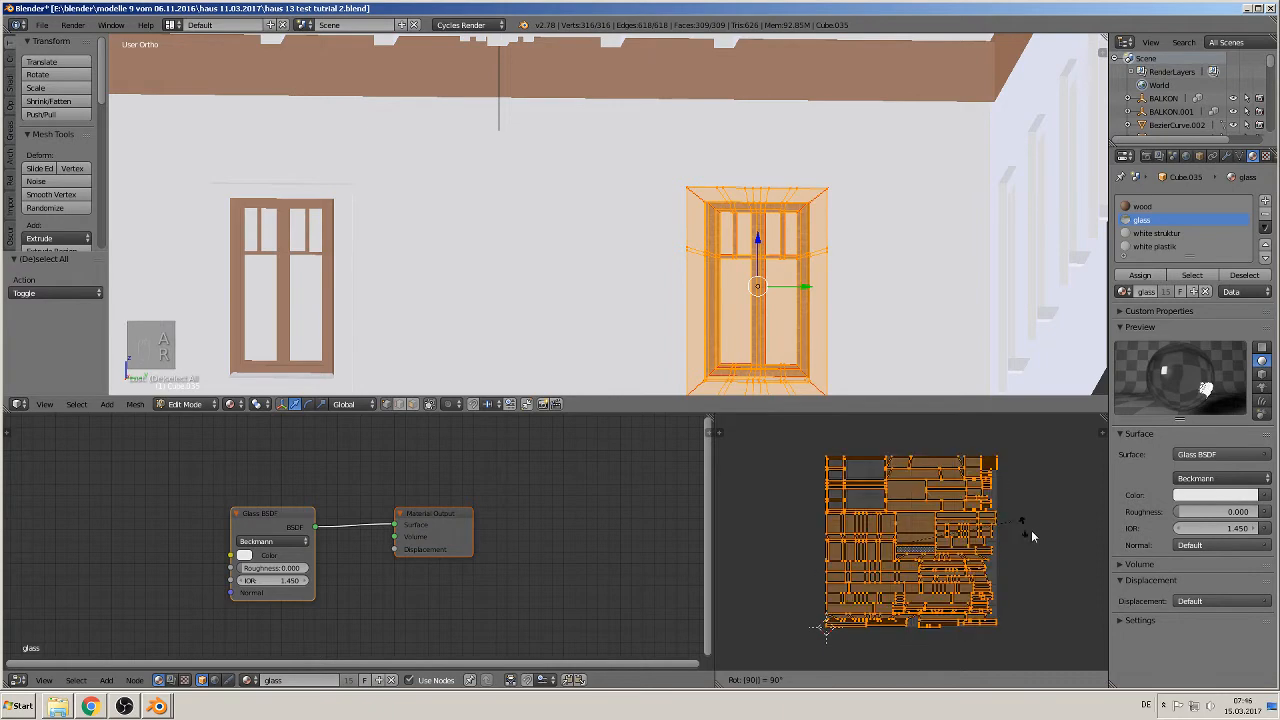
{"action": "key", "text": "Return"}
{"action": "scroll", "coordinate": [547, 210], "scroll_direction": "down", "scroll_amount": 2}
{"action": "key", "text": "Tab"}
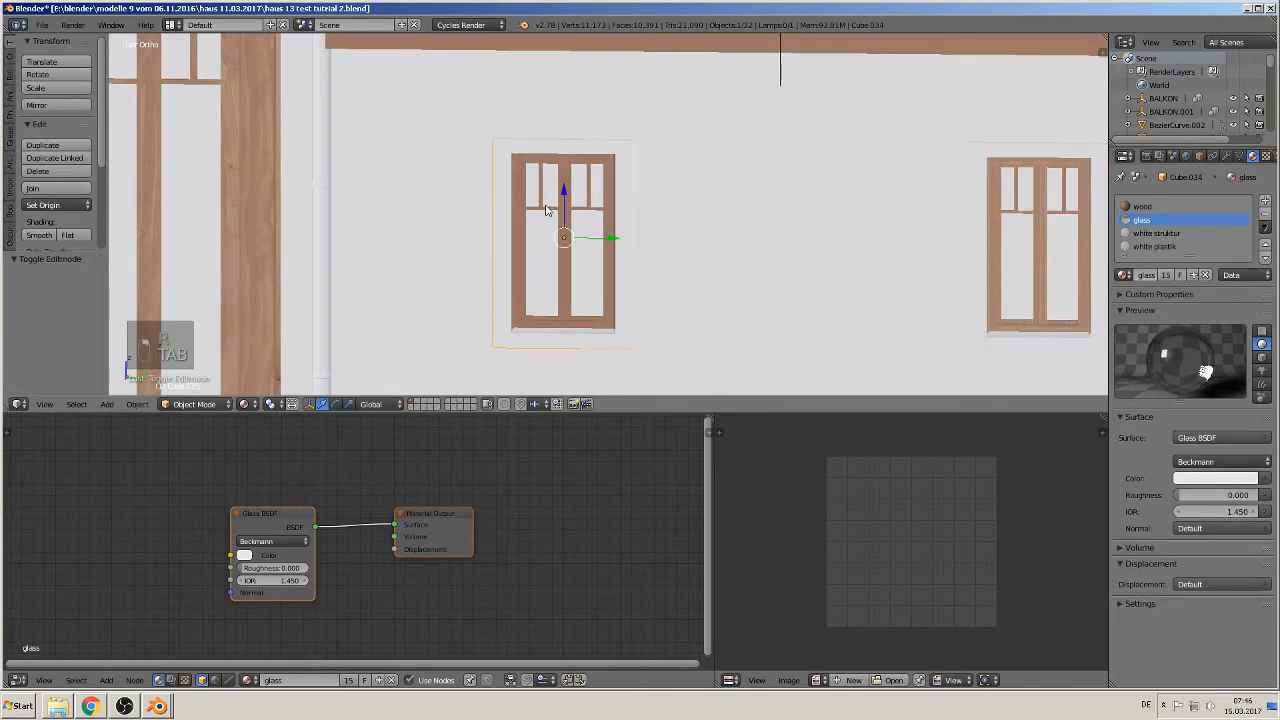
- Select the other window on this wall below the beam and apply Smart UV Project to all its faces at the default settings
{"action": "key", "text": "Tab"}
{"action": "key", "text": "a"}
{"action": "key", "text": "a"}
{"action": "key", "text": "a"}
{"action": "key", "text": "a"}
{"action": "key", "text": "a"}
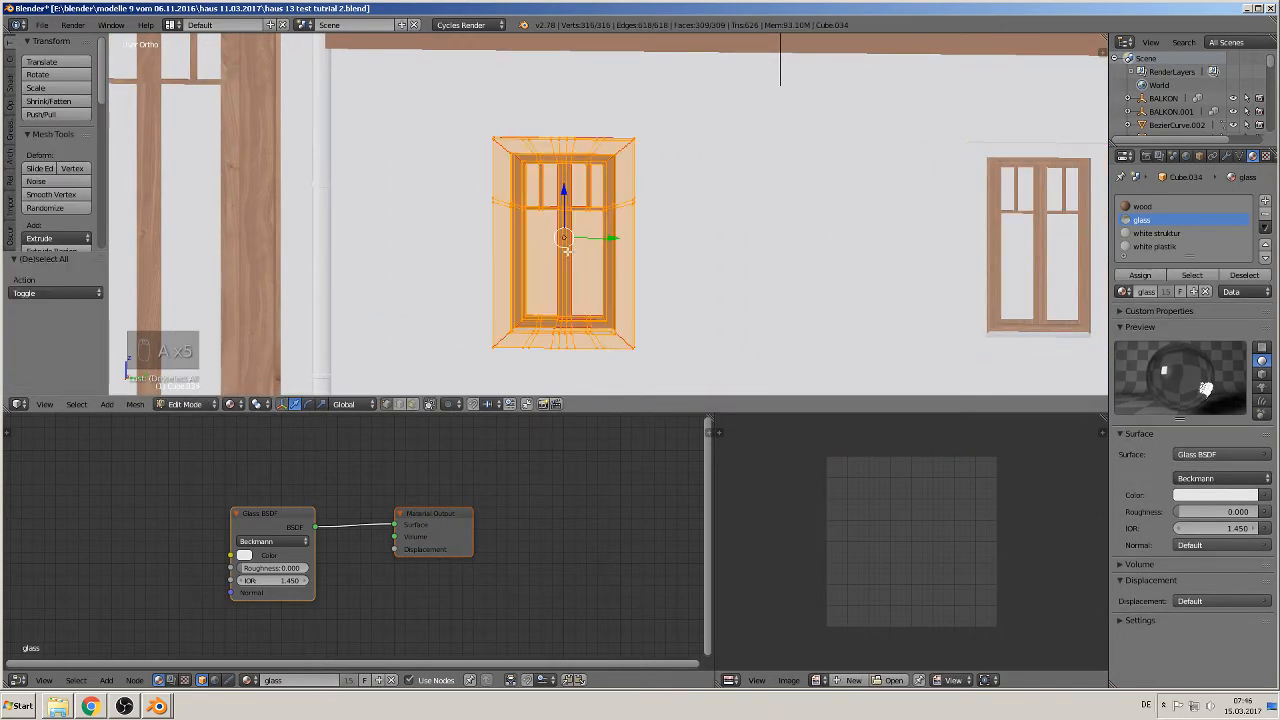
{"action": "key", "text": "u"}
{"action": "left_click", "coordinate": [569, 251]}
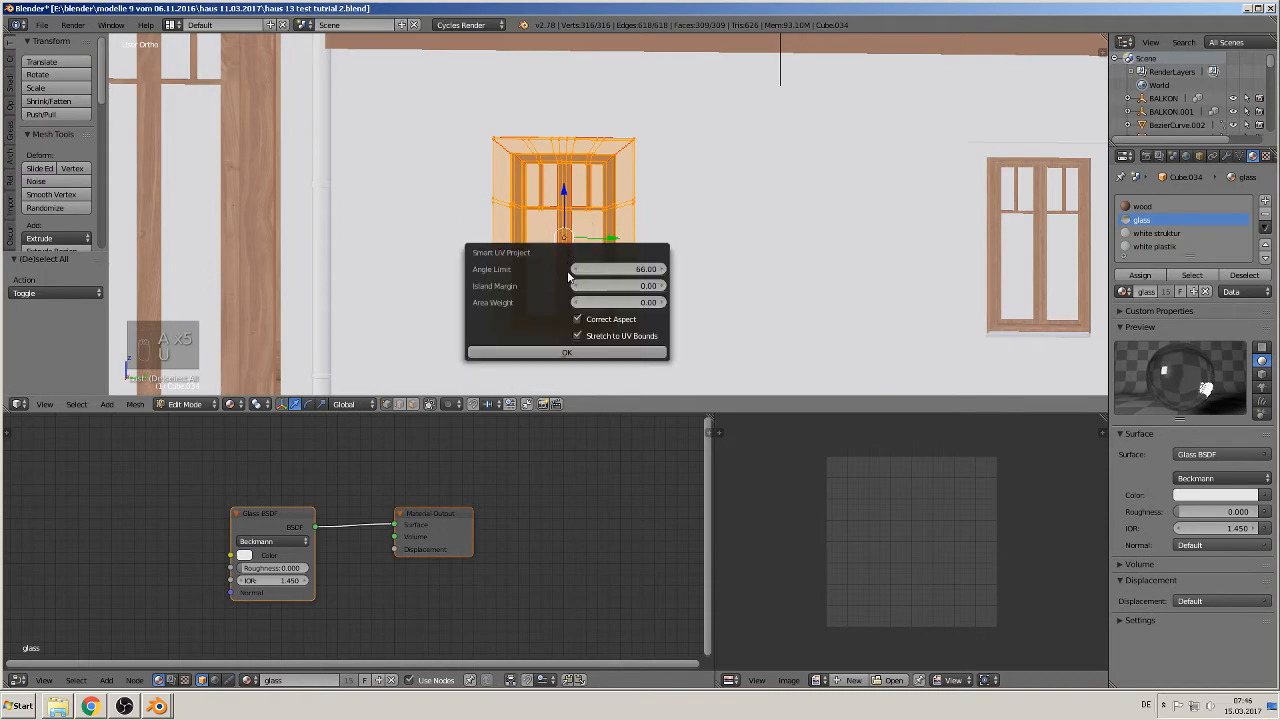
{"action": "left_click", "coordinate": [561, 352]}
- Rotate all UVs of the other window below the beam by 90 degrees, deselect the mesh and leave Edit Mode
{"action": "type", "text": "a"}
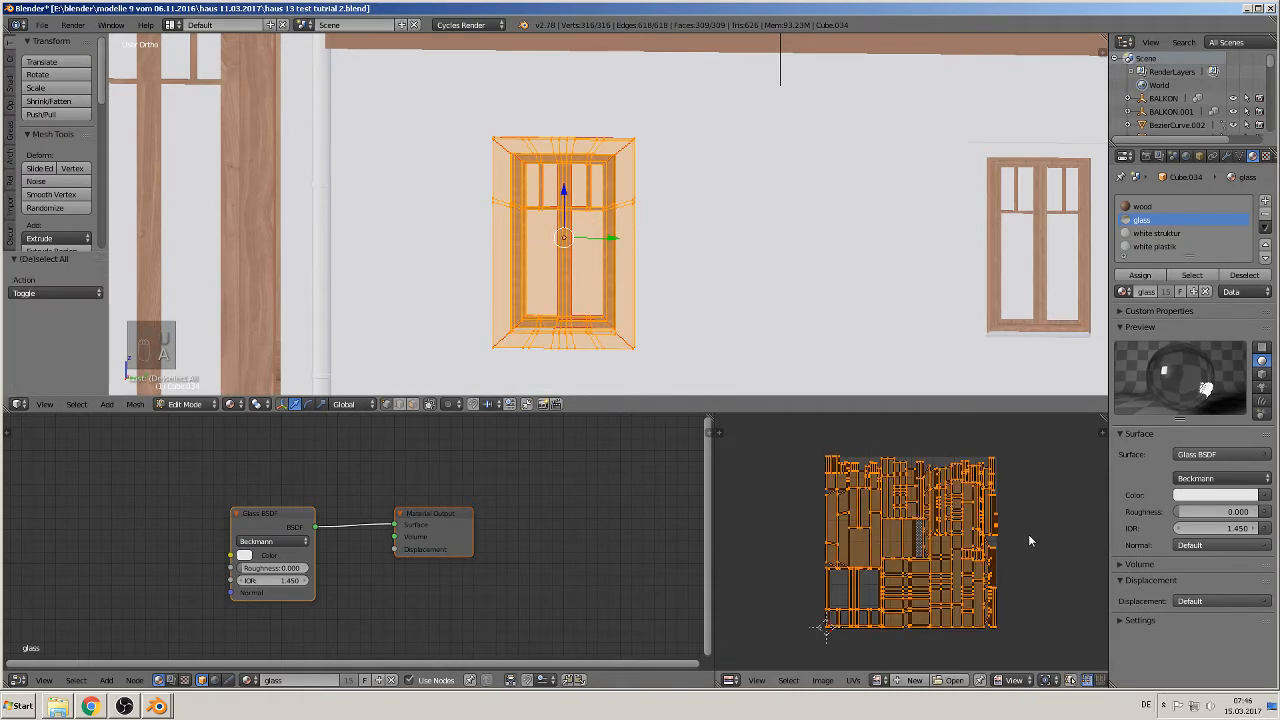
{"action": "type", "text": "r90"}
{"action": "key", "text": "Return"}
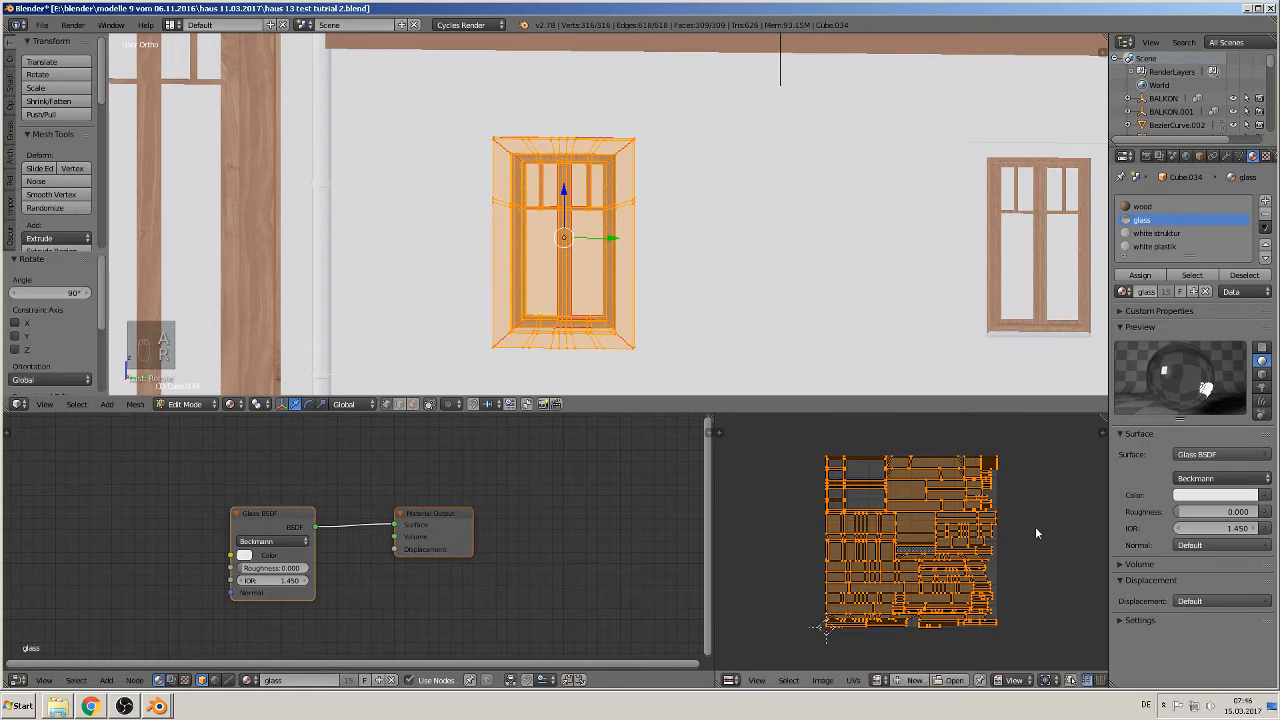
{"action": "key", "text": "a"}
{"action": "scroll", "coordinate": [604, 120], "scroll_direction": "down", "scroll_amount": 6}
{"action": "middle_click_drag", "start_coordinate": [604, 120], "coordinate": [541, 290], "text": "shift"}
{"action": "scroll", "coordinate": [541, 290], "scroll_direction": "up", "scroll_amount": 4}
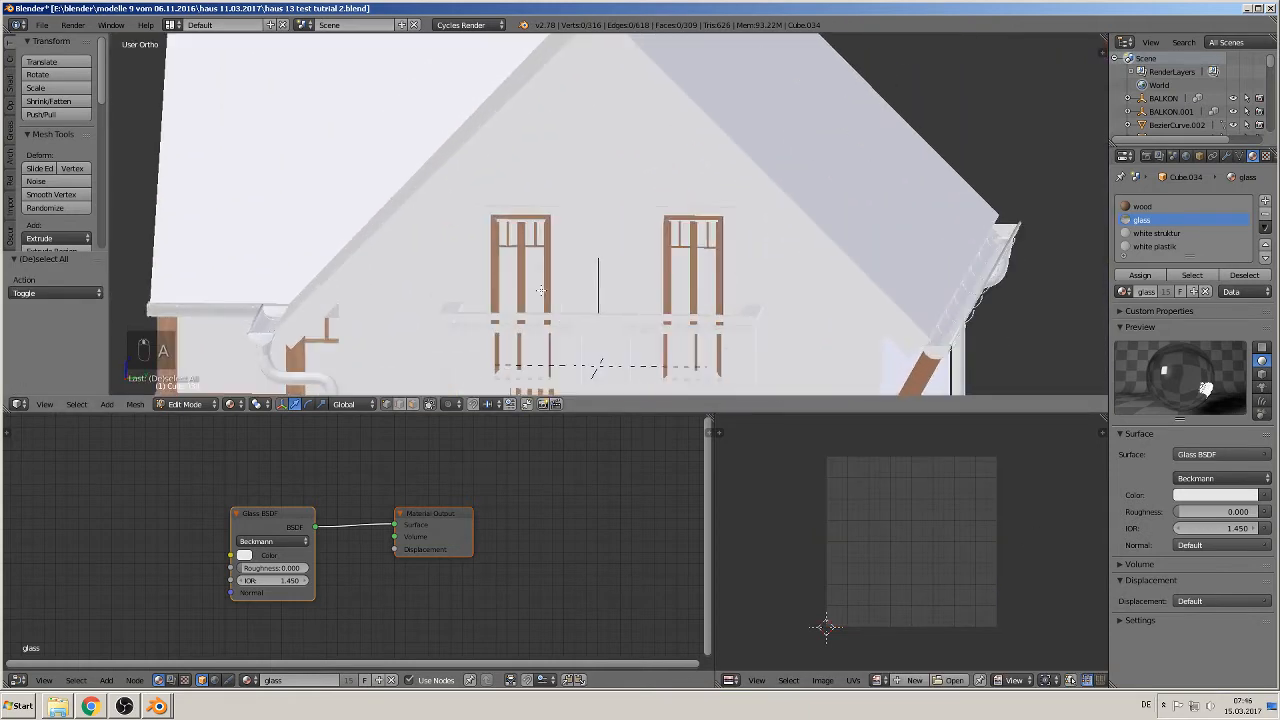
{"action": "key", "text": "Tab"}
- Select the left of the two tall gable windows above the balcony and map all its faces with Smart UV Project at the default settings
{"action": "right_click", "coordinate": [537, 290]}
{"action": "scroll", "coordinate": [531, 298], "scroll_direction": "up", "scroll_amount": 3}
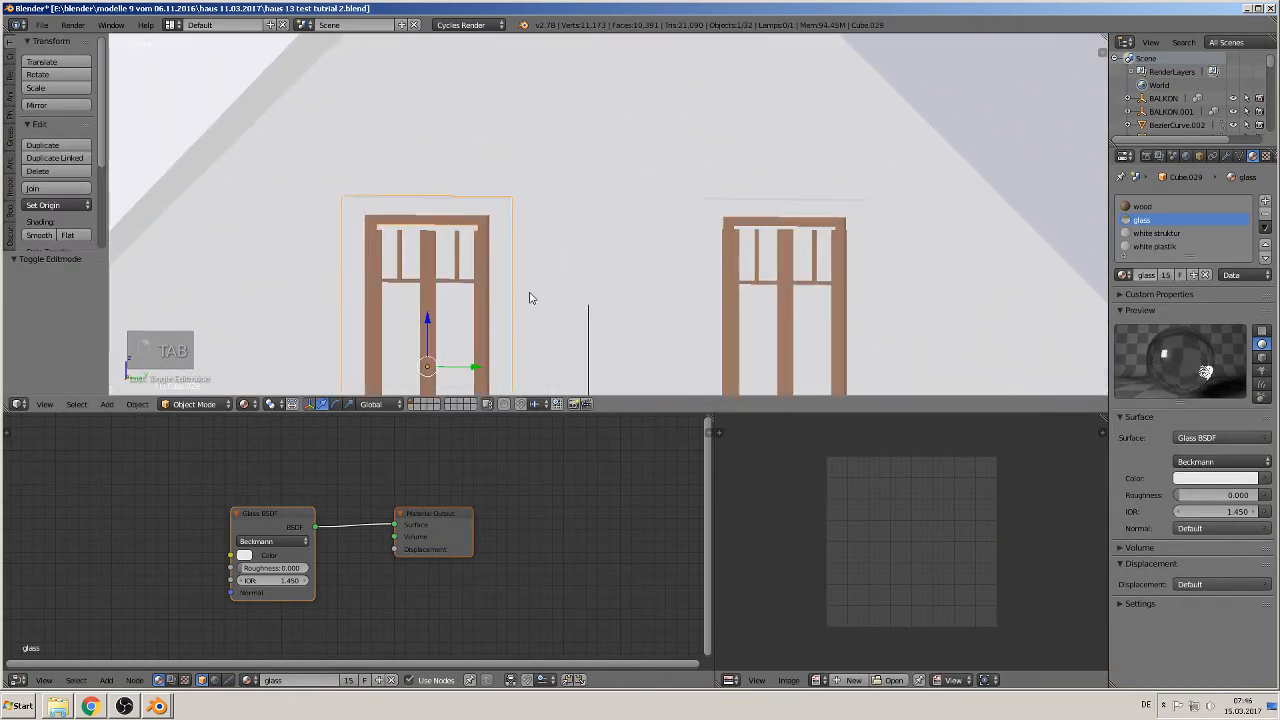
{"action": "middle_click_drag", "start_coordinate": [531, 298], "coordinate": [594, 214], "text": "shift"}
{"action": "key", "text": "Tab"}
{"action": "scroll", "coordinate": [594, 214], "scroll_direction": "up", "scroll_amount": 3}
{"action": "key", "text": "a"}
{"action": "key", "text": "a"}
{"action": "key", "text": "a"}
{"action": "key", "text": "a"}
{"action": "key", "text": "a"}
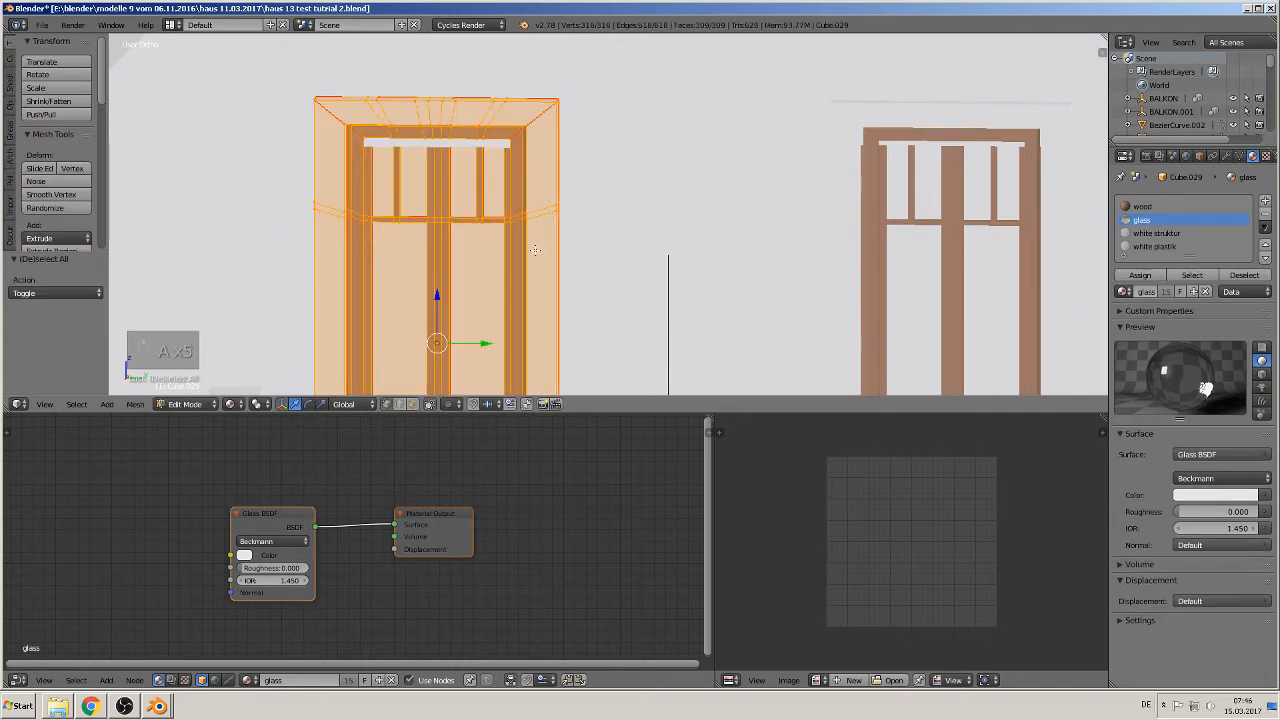
{"action": "key", "text": "u"}
{"action": "left_click", "coordinate": [541, 246]}
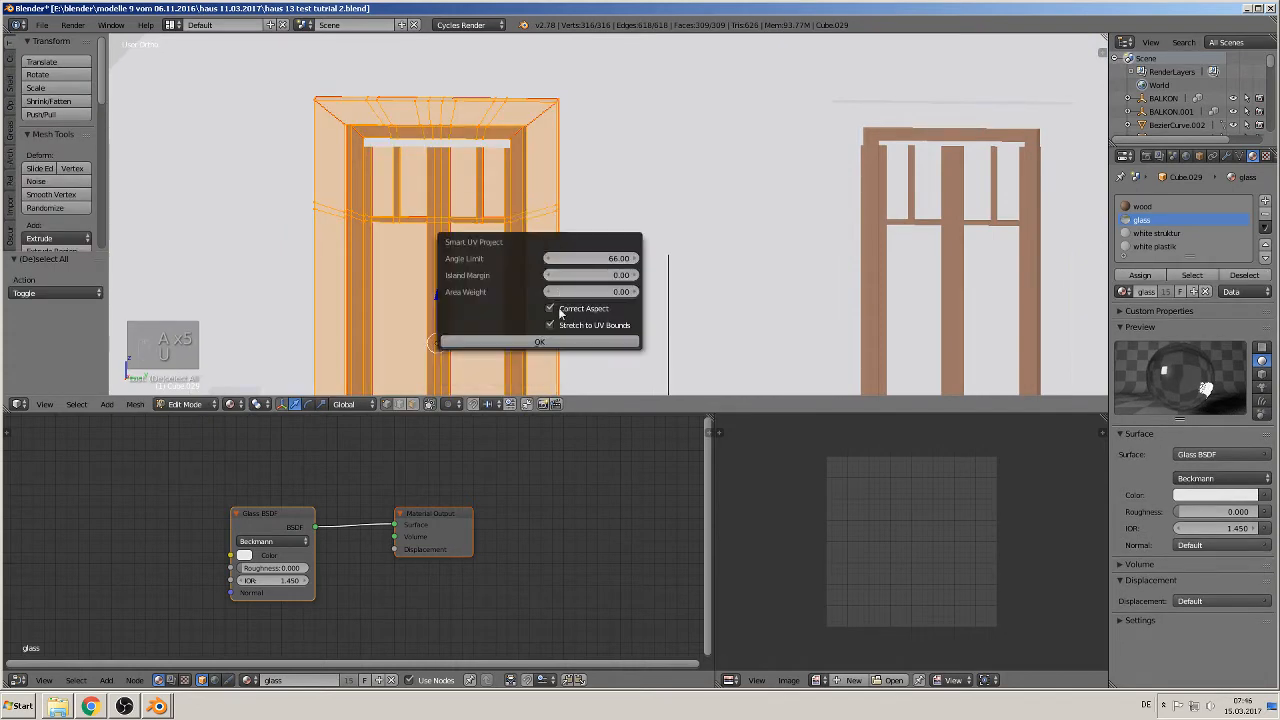
{"action": "left_click", "coordinate": [540, 344]}
- Rotate all UVs of the left gable window by 90 degrees and return to Object Mode
{"action": "type", "text": "a"}
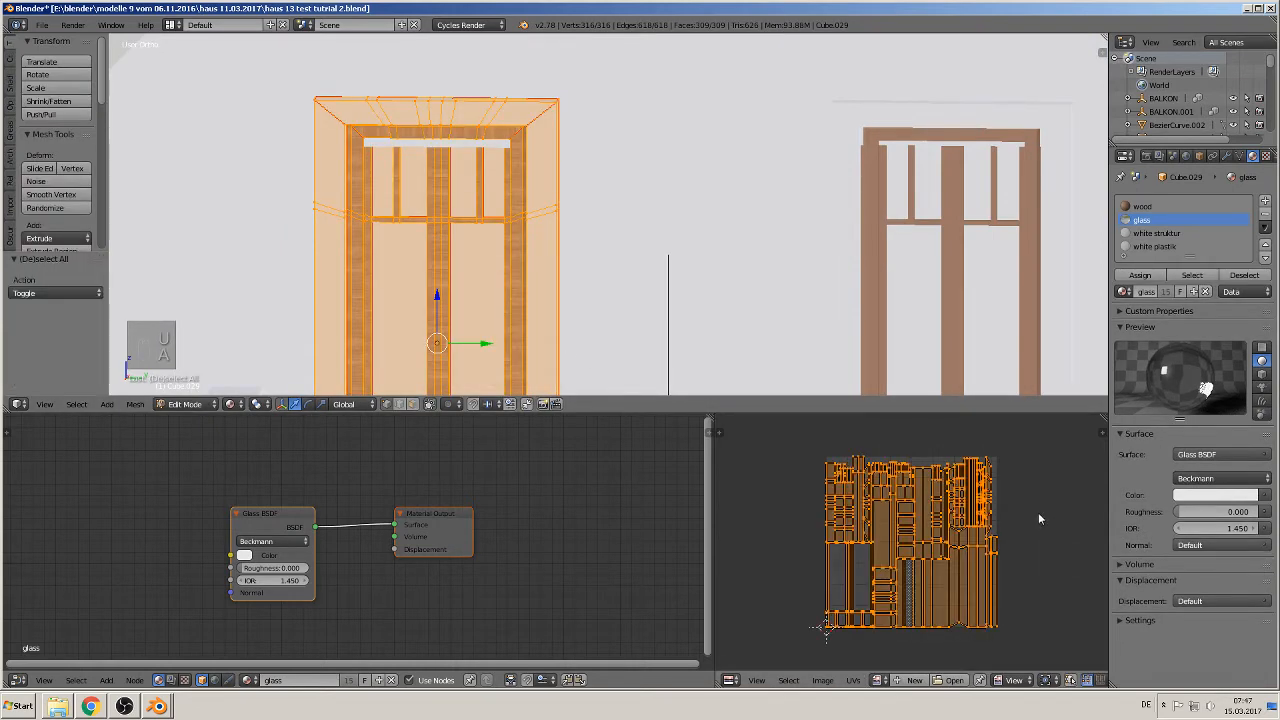
{"action": "type", "text": "r90"}
{"action": "key", "text": "Return"}
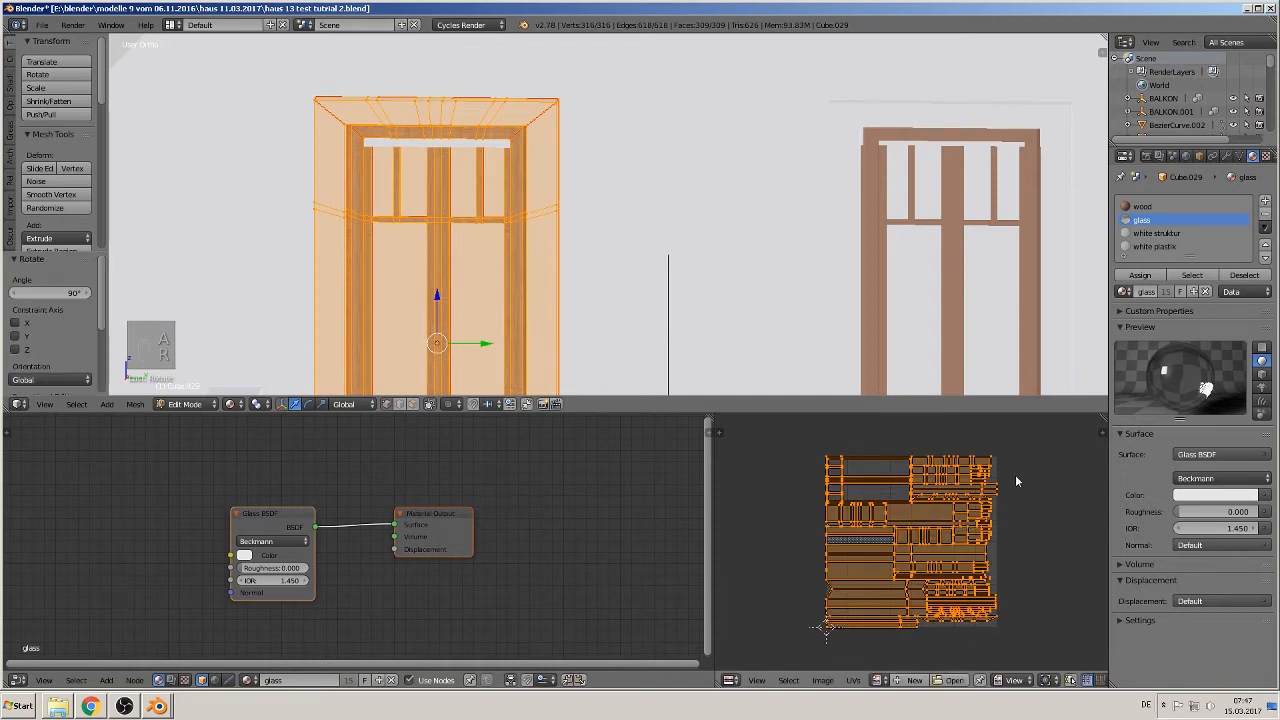
{"action": "key", "text": "Tab"}
- Select the right gable window above the balcony and map all its faces with Smart UV Project at the default settings
{"action": "right_click", "coordinate": [957, 171]}
{"action": "key", "text": "Tab"}
{"action": "key", "text": "a"}
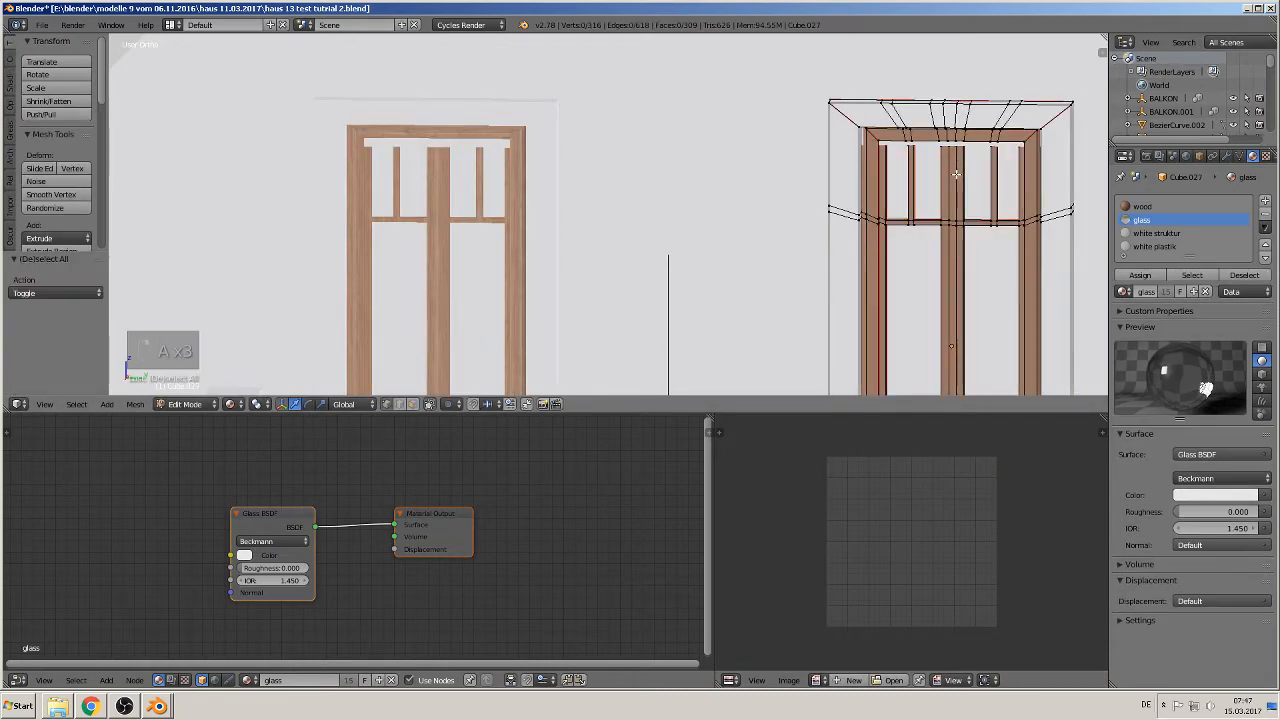
{"action": "key", "text": "a"}
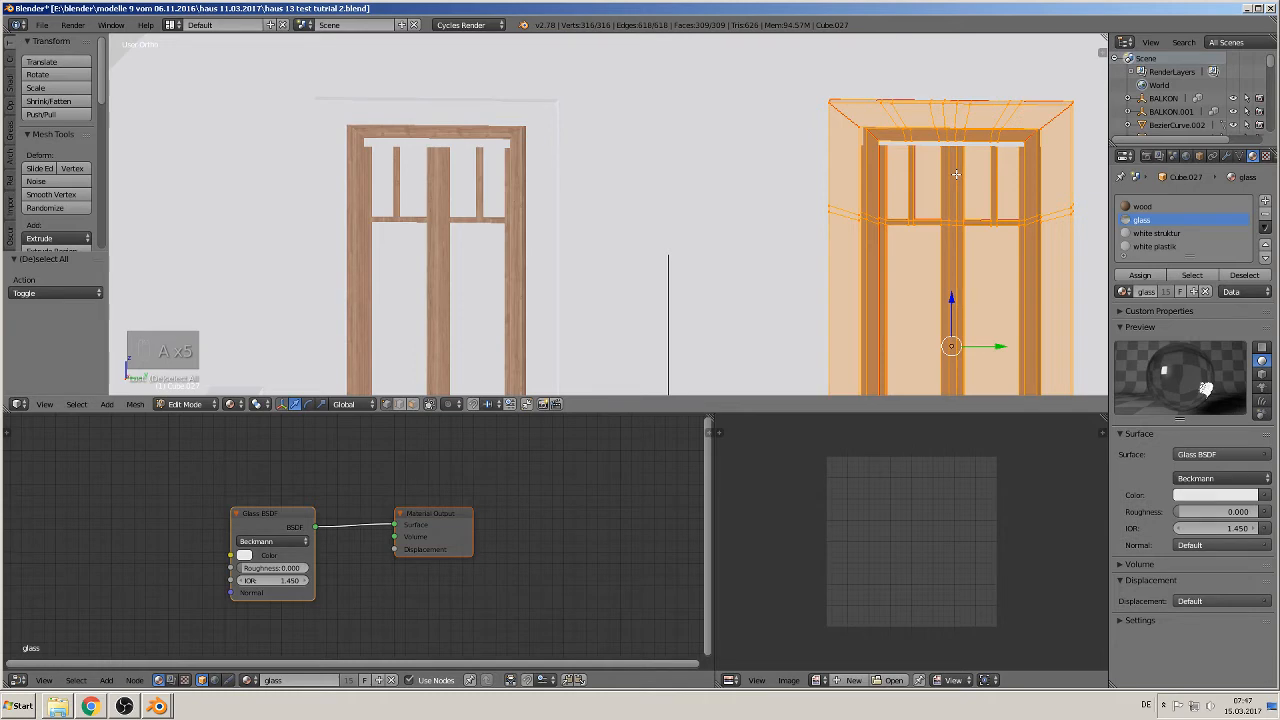
{"action": "key", "text": "u"}
{"action": "left_click", "coordinate": [957, 175]}
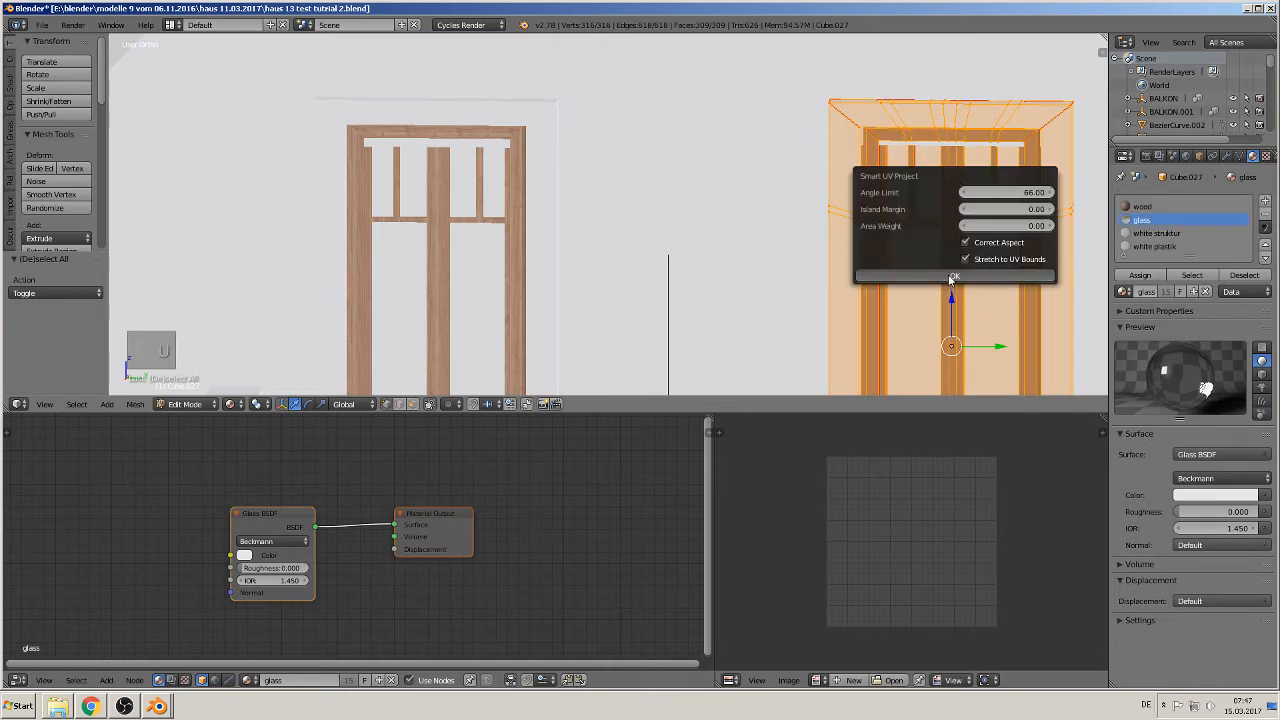
{"action": "left_click", "coordinate": [951, 277]}
- Rotate all UVs of the right gable window by 90 degrees and return to Object Mode
{"action": "key", "text": "a"}
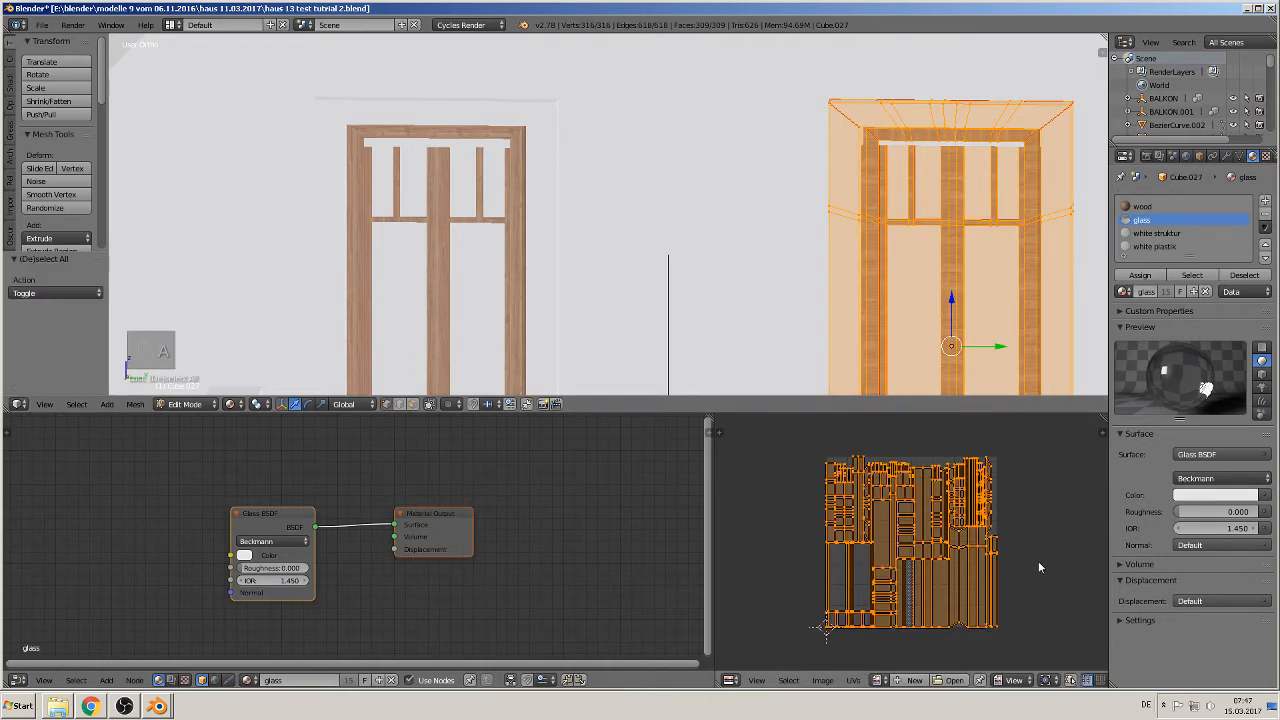
{"action": "type", "text": "r90"}
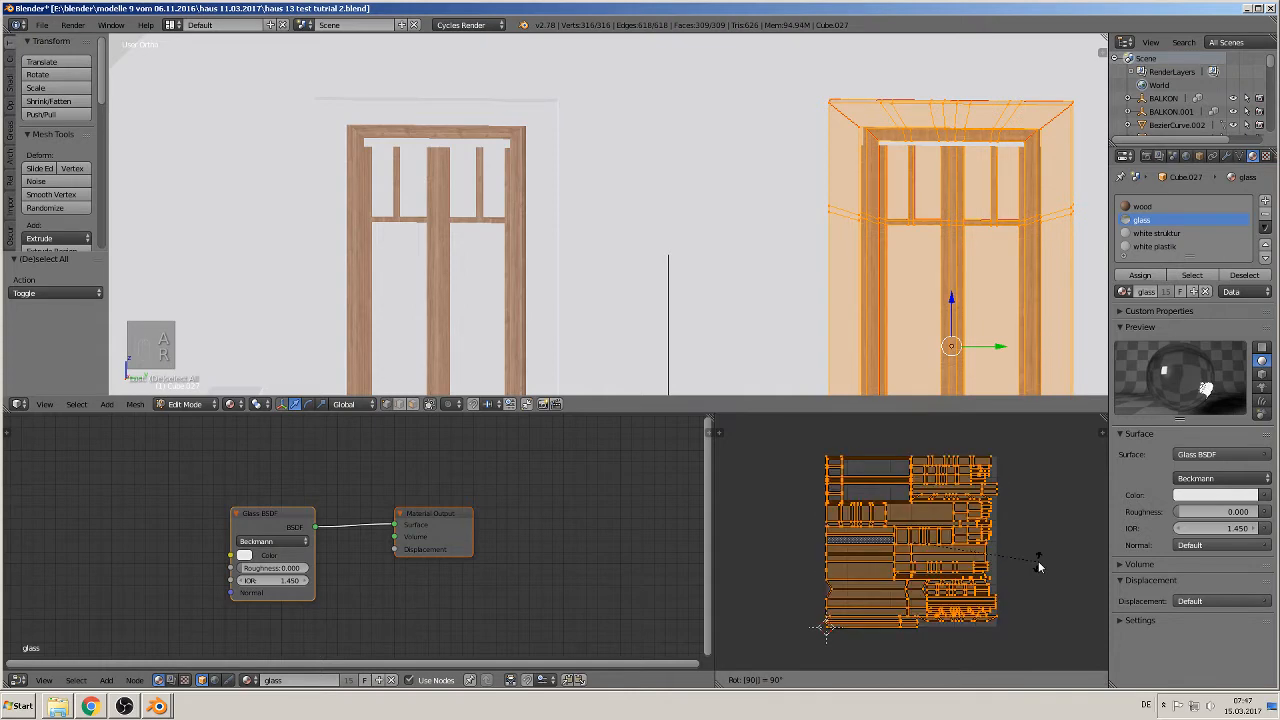
{"action": "left_click", "coordinate": [1039, 564]}
{"action": "key", "text": "Tab"}
- Select the tall ground-floor window to the right of the half-timbered bay and apply Smart UV Project to all its faces at the default settings
{"action": "scroll", "coordinate": [634, 326], "scroll_direction": "down", "scroll_amount": 3}
{"action": "middle_click_drag", "start_coordinate": [632, 326], "coordinate": [903, 121], "text": "shift"}
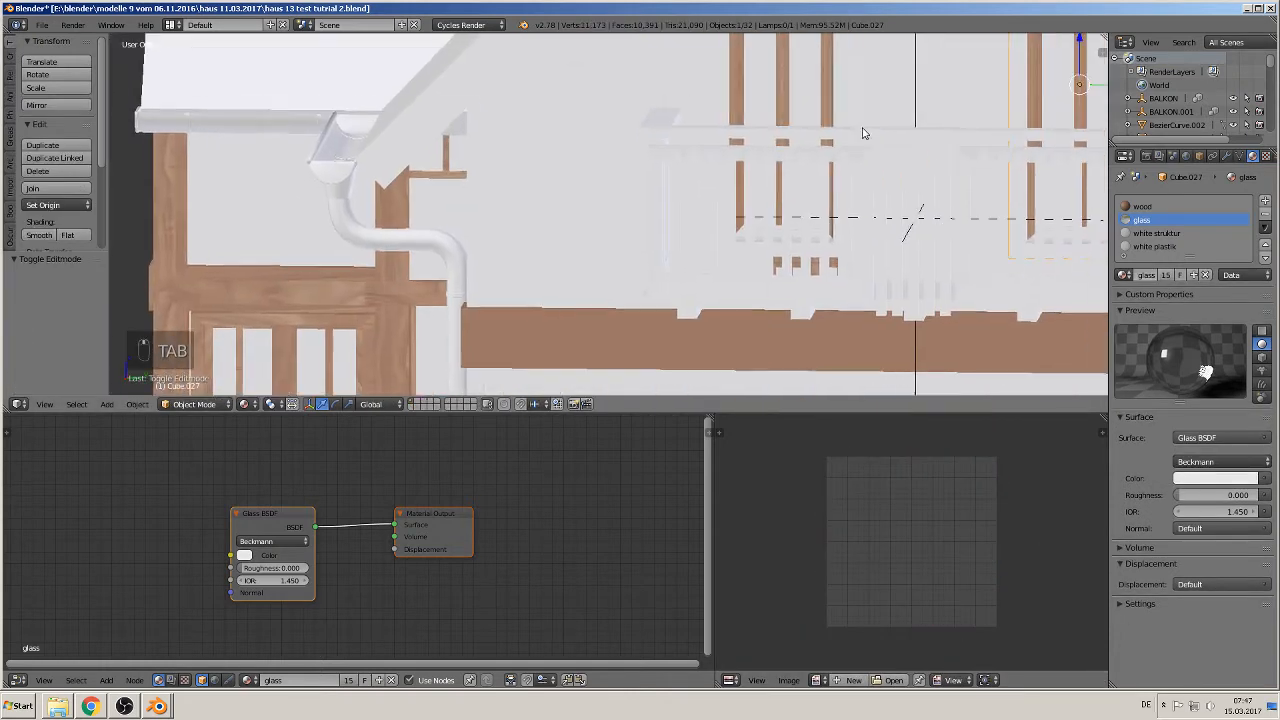
{"action": "middle_click_drag", "start_coordinate": [786, 174], "coordinate": [975, 140]}
{"action": "middle_click_drag", "start_coordinate": [644, 300], "coordinate": [930, 150], "text": "shift"}
{"action": "middle_click_drag", "start_coordinate": [830, 385], "coordinate": [830, 175], "text": "shift"}
{"action": "middle_click_drag", "start_coordinate": [787, 566], "coordinate": [793, 563]}
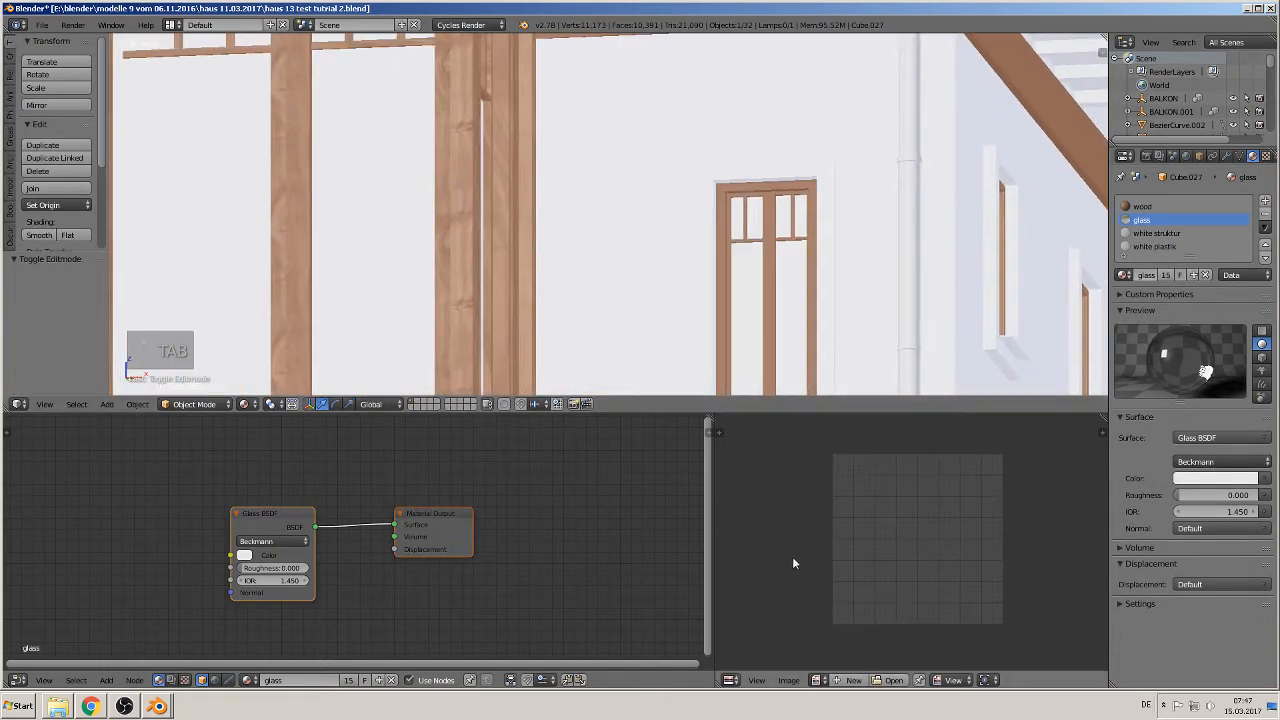
{"action": "middle_click_drag", "start_coordinate": [820, 257], "coordinate": [809, 146]}
{"action": "right_click", "coordinate": [794, 270]}
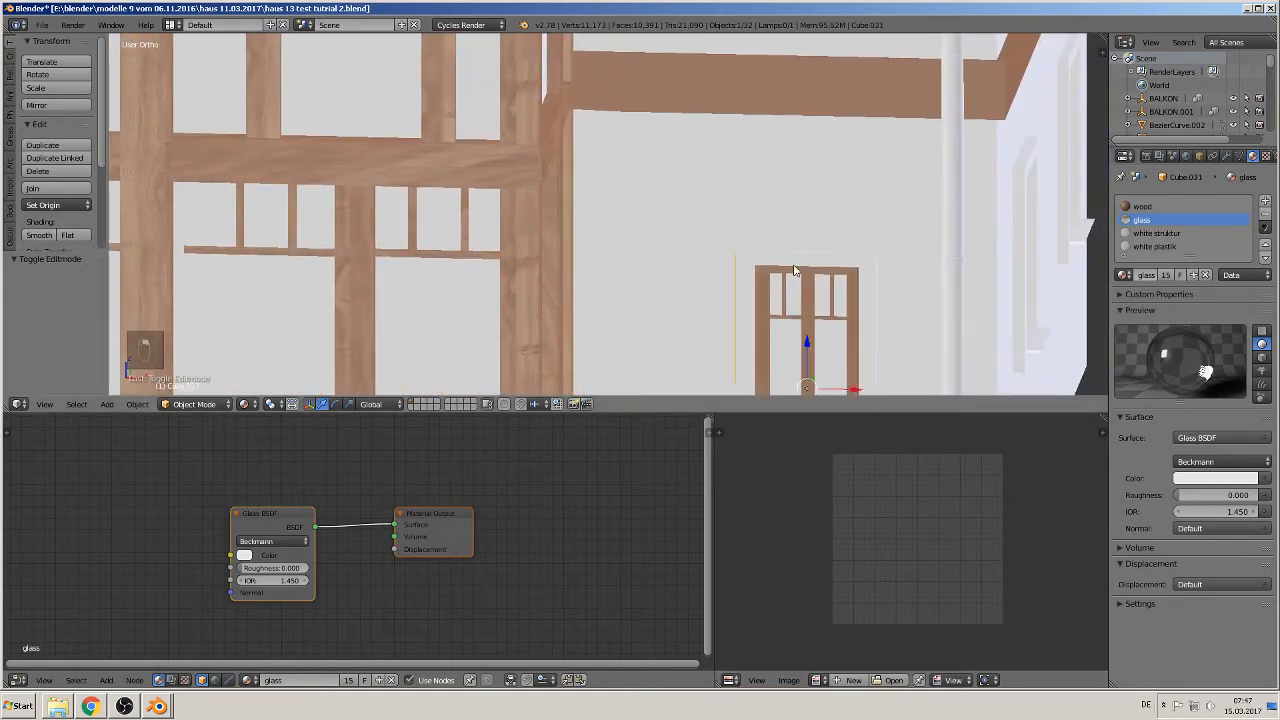
{"action": "key", "text": "Tab"}
{"action": "key", "text": "a"}
{"action": "key", "text": "a"}
{"action": "key", "text": "a"}
{"action": "key", "text": "a"}
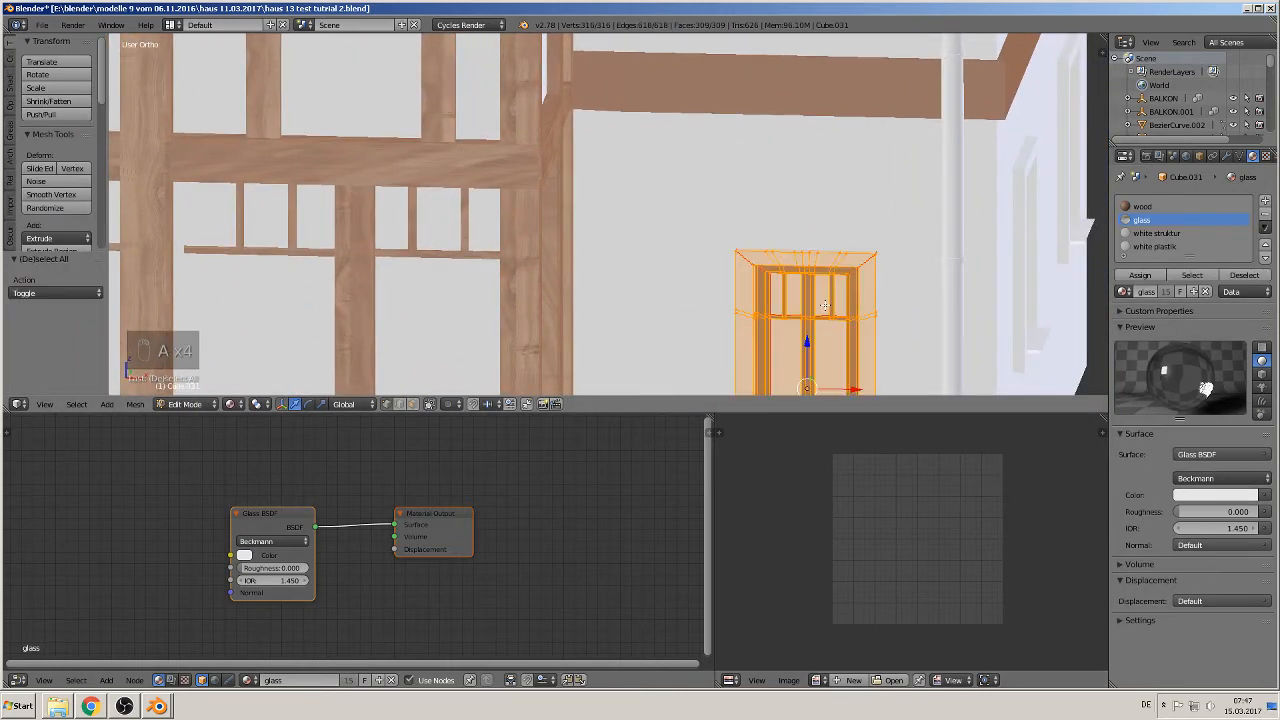
{"action": "key", "text": "u"}
{"action": "left_click", "coordinate": [826, 306]}
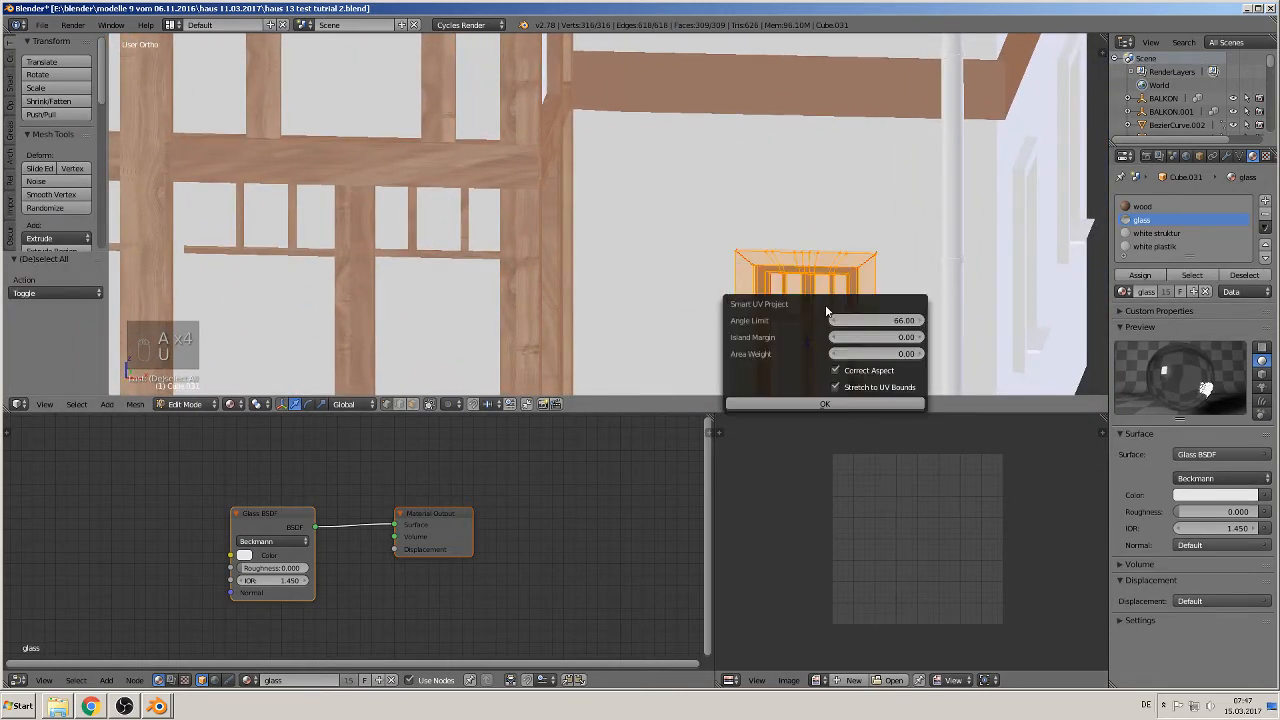
{"action": "left_click", "coordinate": [817, 401]}
- Rotate all UVs of the ground-floor window beside the bay by 90 degrees
{"action": "key", "text": "a"}
{"action": "type", "text": "r"}
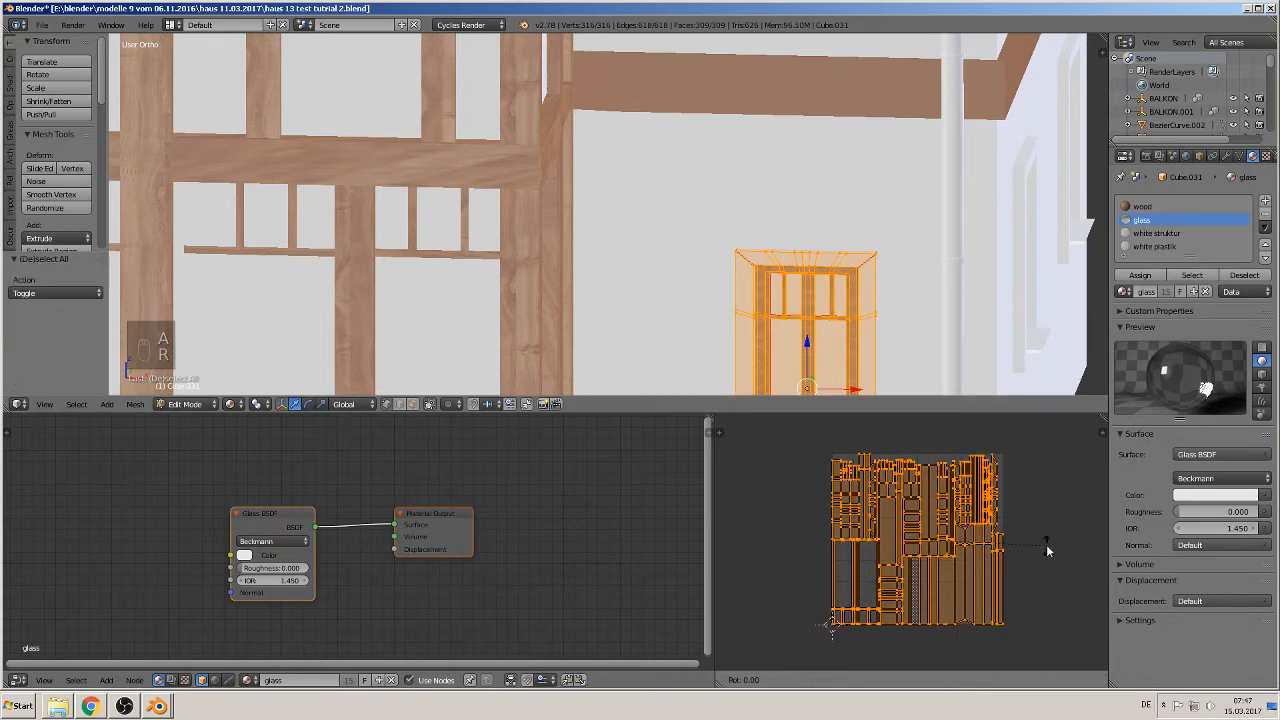
{"action": "type", "text": "90"}
{"action": "key", "text": "Return"}
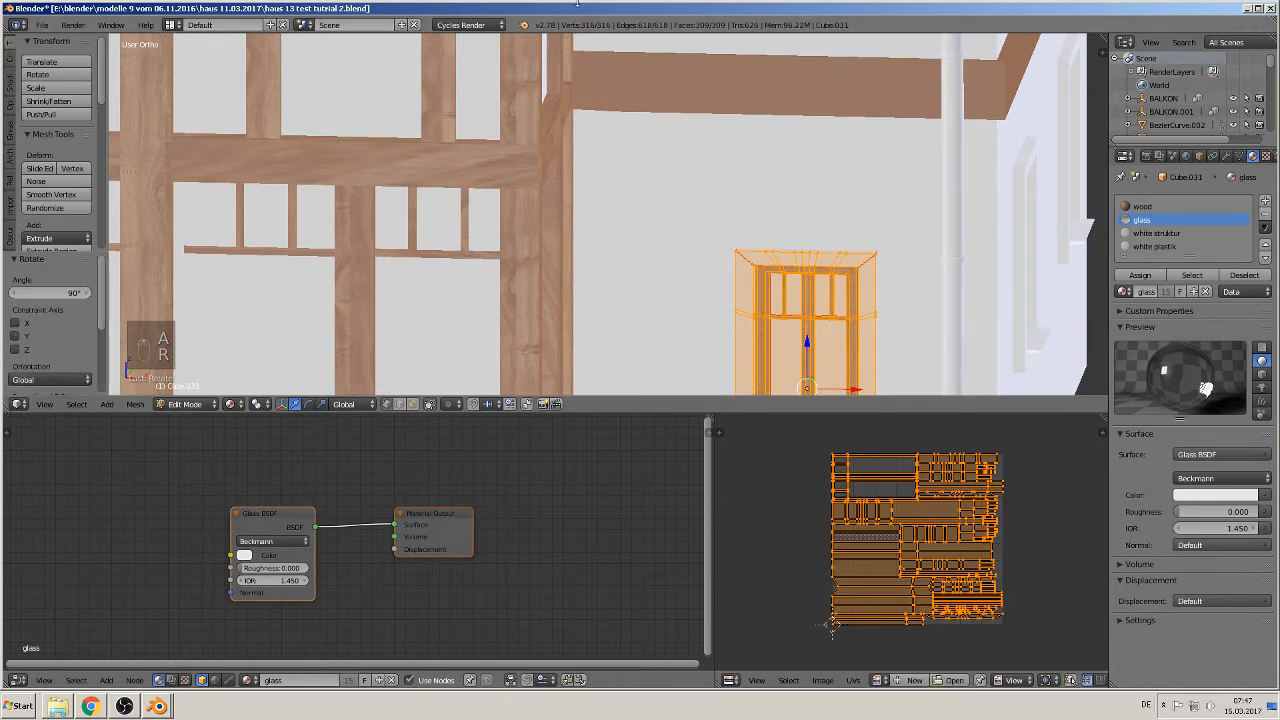
- On the opposite gable, select the left window above the balcony and map all its faces with Smart UV Project at the default settings
{"action": "scroll", "coordinate": [578, 183], "scroll_direction": "down", "scroll_amount": 6}
{"action": "middle_click_drag", "start_coordinate": [495, 246], "coordinate": [636, 224], "text": "shift"}
{"action": "scroll", "coordinate": [383, 189], "scroll_direction": "up", "scroll_amount": 4}
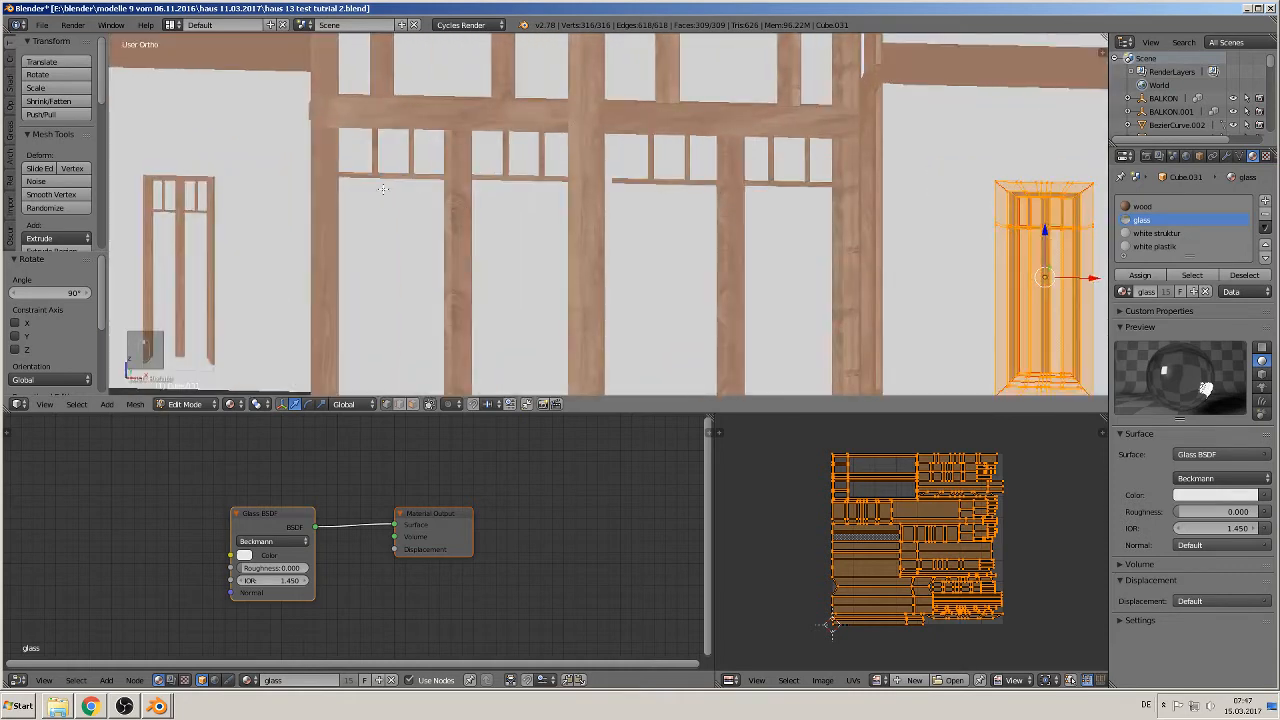
{"action": "middle_click_drag", "start_coordinate": [383, 189], "coordinate": [646, 258], "text": "shift"}
{"action": "scroll", "coordinate": [509, 264], "scroll_direction": "up", "scroll_amount": 2}
{"action": "scroll", "coordinate": [474, 171], "scroll_direction": "down", "scroll_amount": 4}
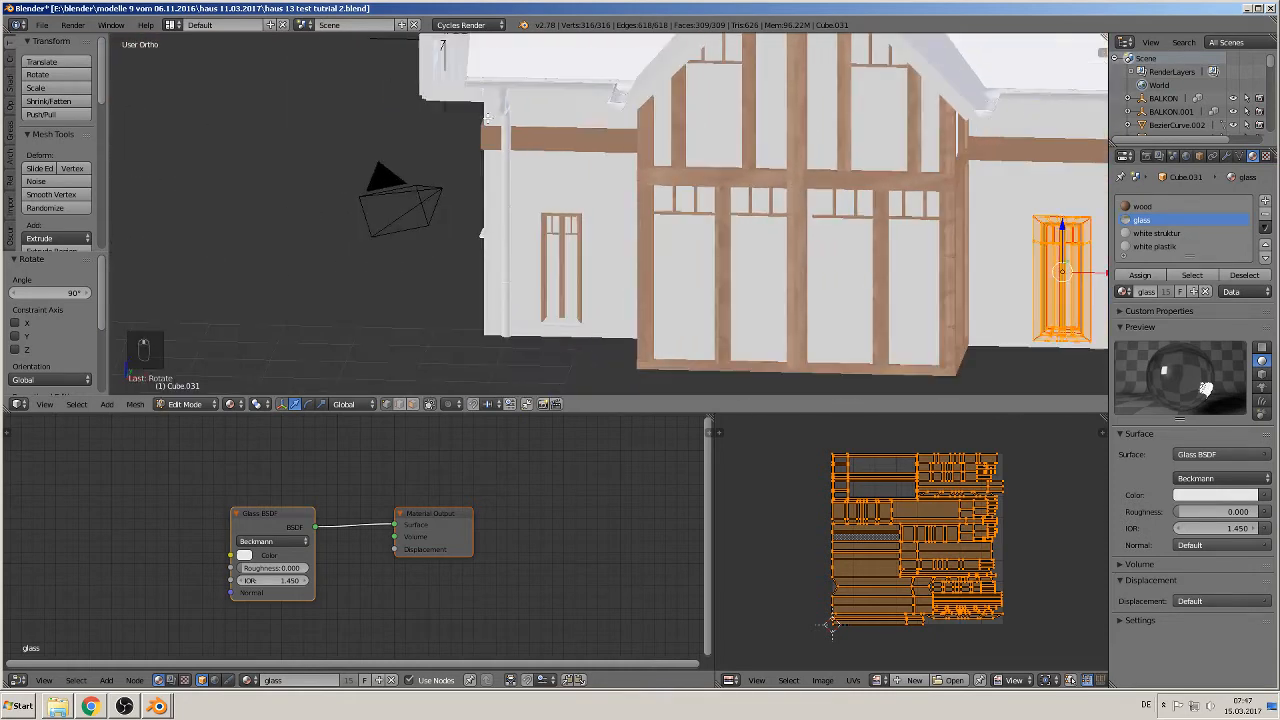
{"action": "scroll", "coordinate": [500, 200], "scroll_direction": "up", "scroll_amount": 3}
{"action": "middle_click_drag", "start_coordinate": [520, 220], "coordinate": [590, 170]}
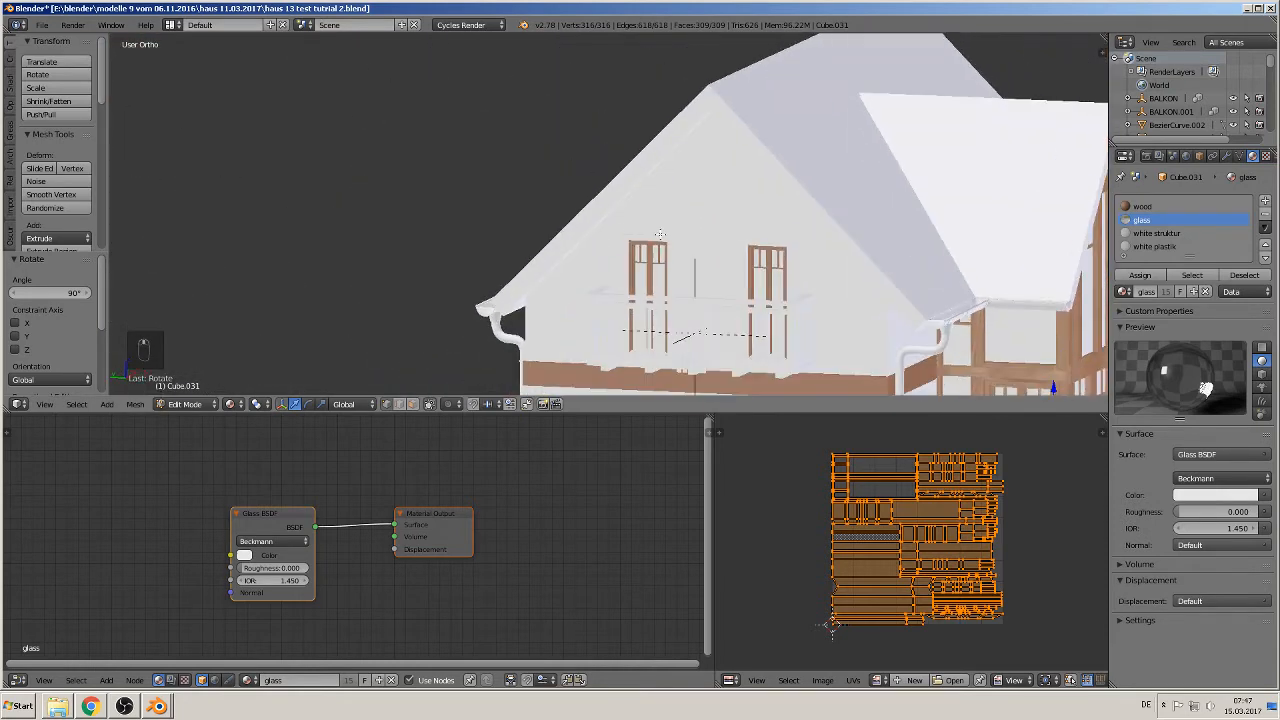
{"action": "scroll", "coordinate": [596, 90], "scroll_direction": "up", "scroll_amount": 5}
{"action": "key", "text": "Tab"}
{"action": "right_click", "coordinate": [596, 97]}
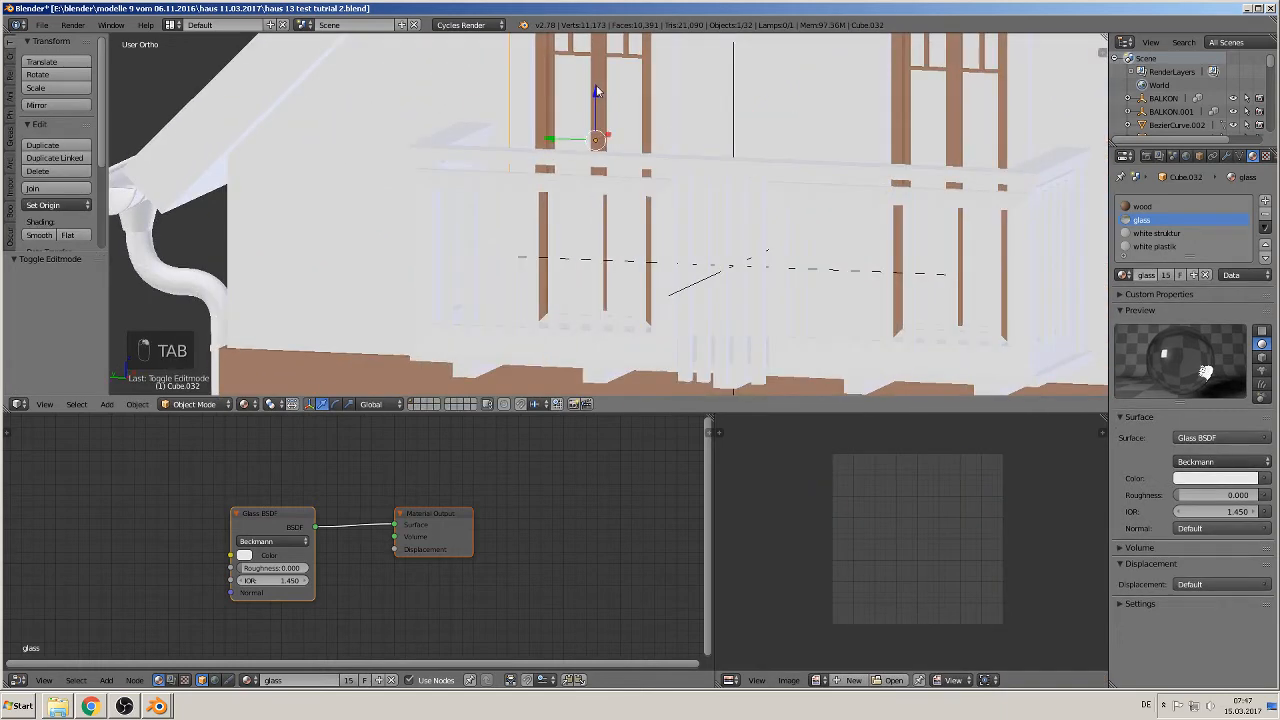
{"action": "scroll", "coordinate": [531, 190], "scroll_direction": "down", "scroll_amount": 2}
{"action": "key", "text": "Tab"}
{"action": "key", "text": "a"}
{"action": "key", "text": "a"}
{"action": "key", "text": "a"}
{"action": "key", "text": "a"}
{"action": "key", "text": "a"}
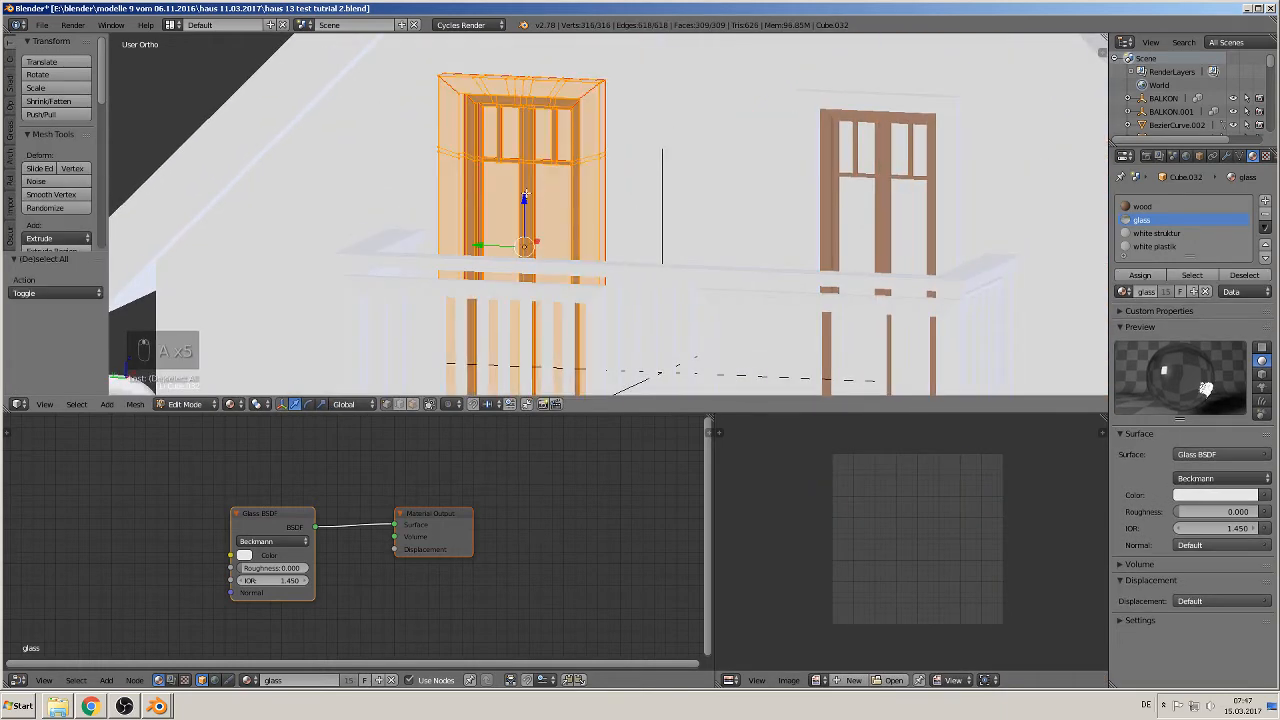
{"action": "key", "text": "u"}
{"action": "left_click", "coordinate": [524, 195]}
{"action": "left_click", "coordinate": [532, 295]}
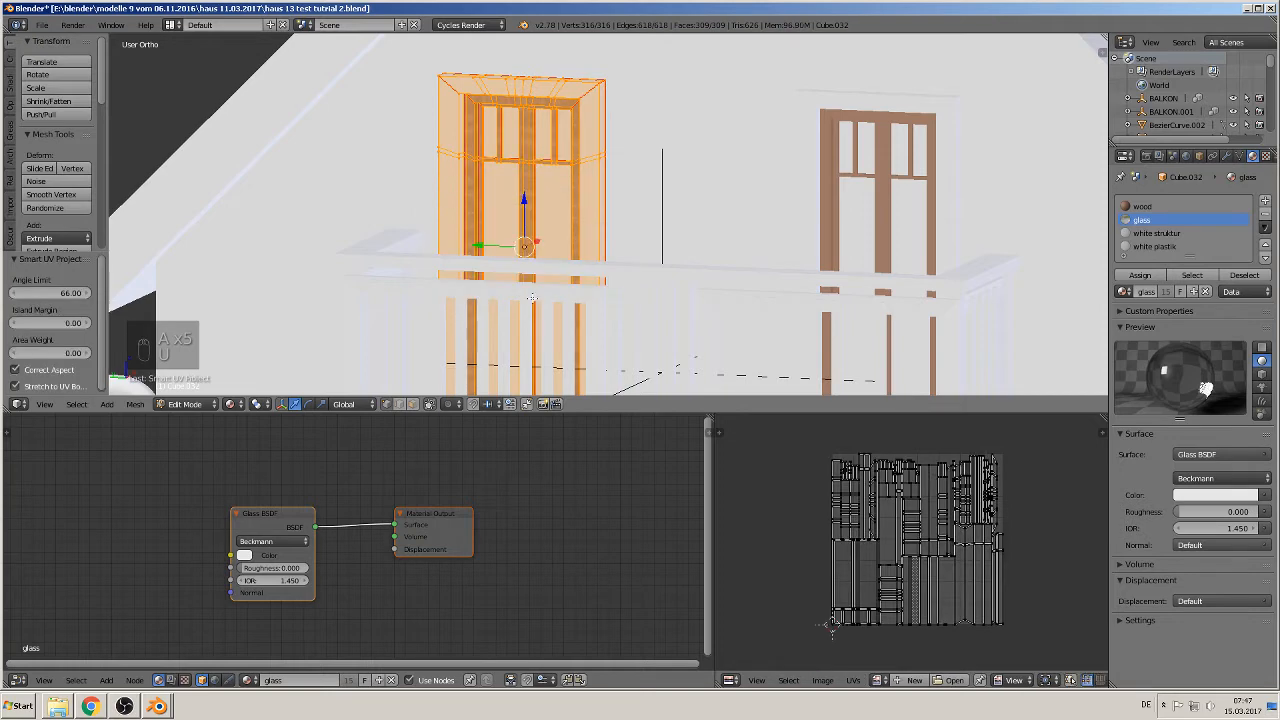
- Rotate all UVs of the opposite gable's left window by 90 degrees and return to Object Mode
{"action": "key", "text": "a"}
{"action": "key", "text": "r"}
{"action": "key", "text": "9"}
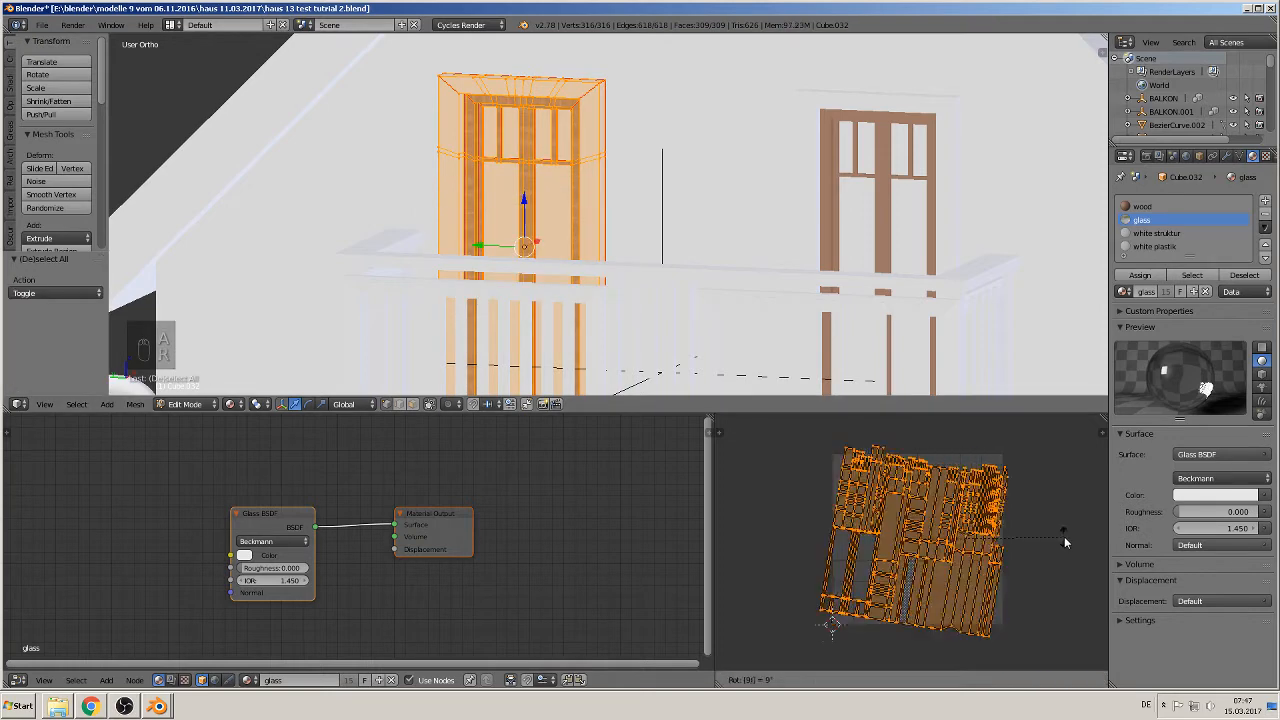
{"action": "key", "text": "0"}
{"action": "key", "text": "Return"}
{"action": "key", "text": "Tab"}
- Select the right window above the same balcony and apply Smart UV Project to all its faces at the default settings
{"action": "right_click", "coordinate": [870, 183]}
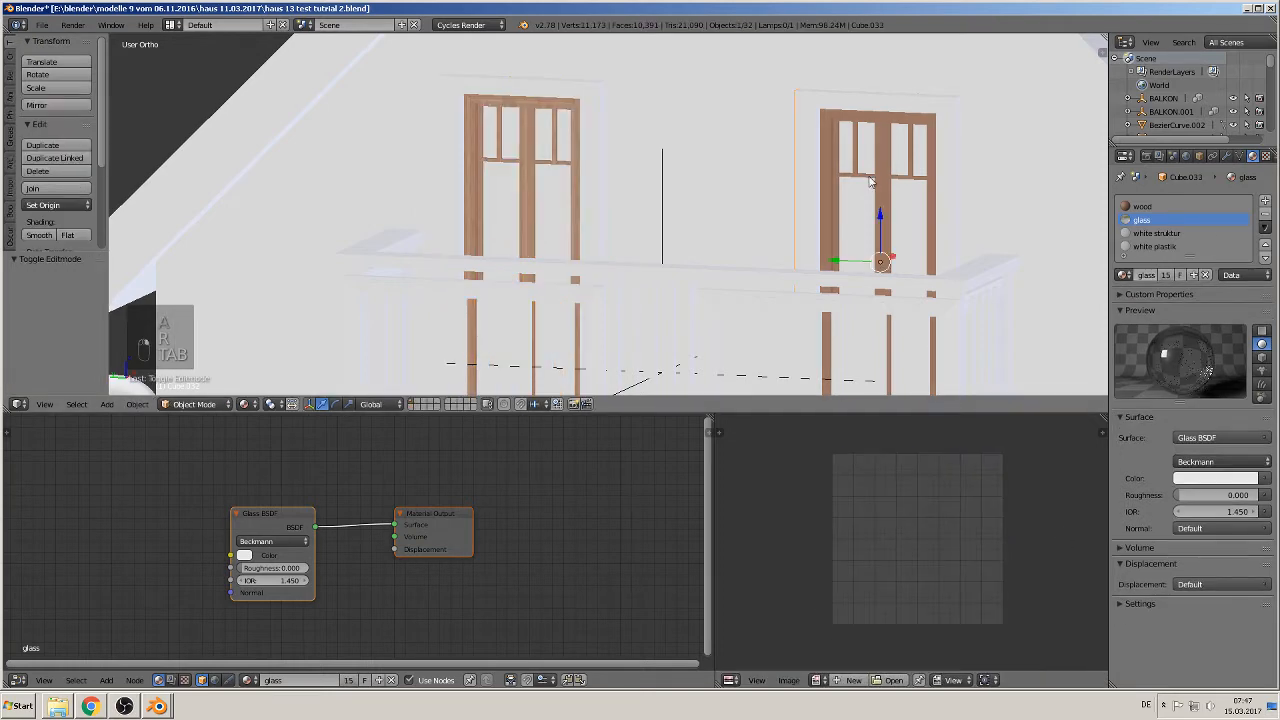
{"action": "key", "text": "Tab"}
{"action": "key", "text": "a"}
{"action": "key", "text": "a"}
{"action": "key", "text": "u"}
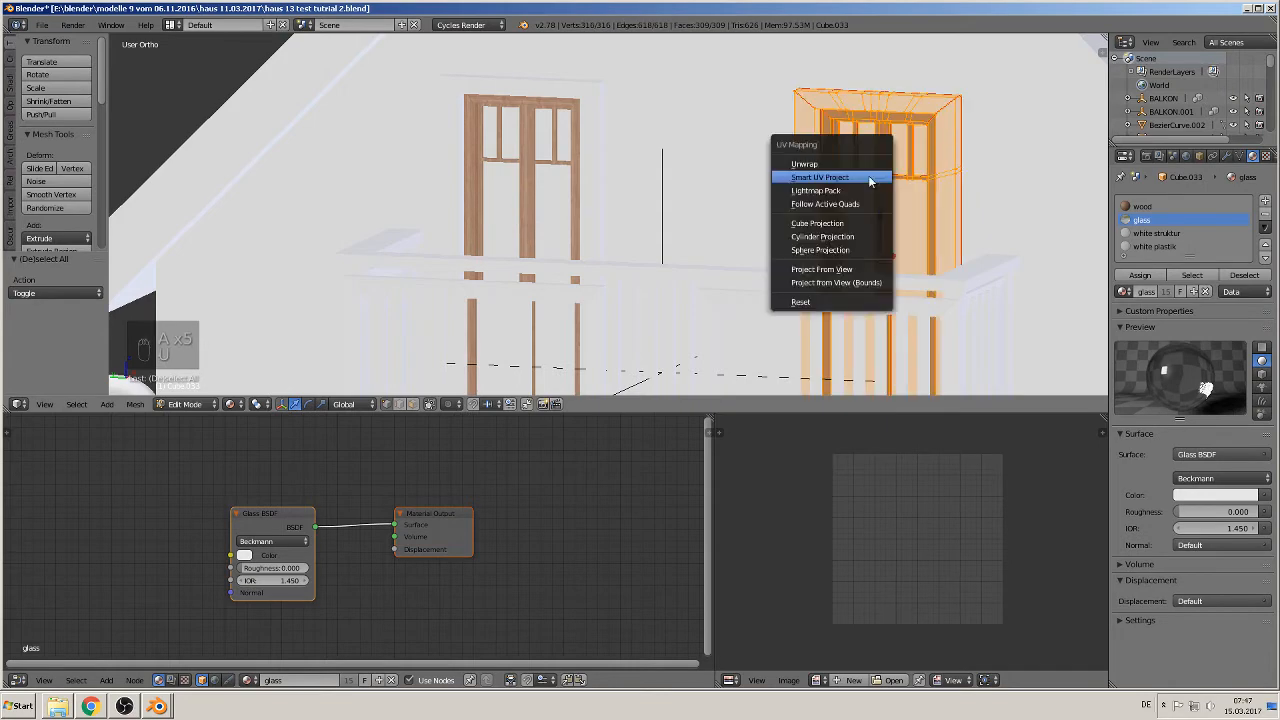
{"action": "left_click", "coordinate": [871, 175]}
{"action": "left_click", "coordinate": [858, 277]}
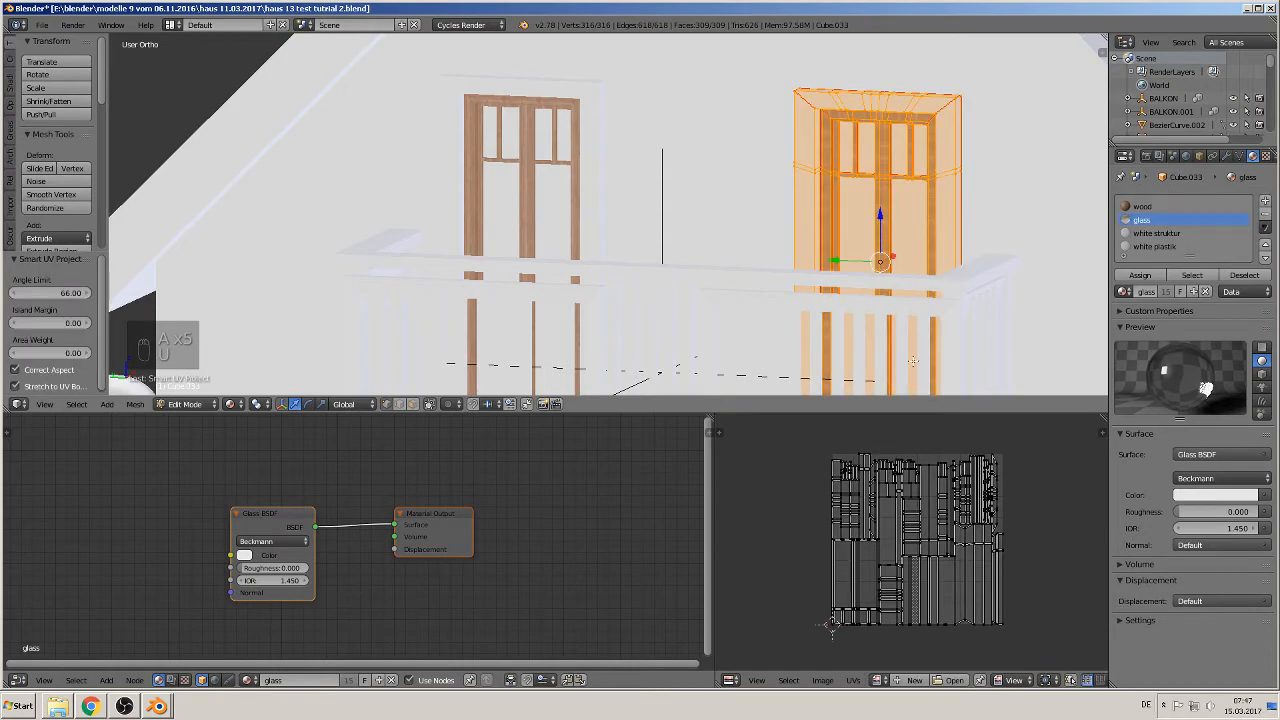
- Rotate all UVs of this right balcony window by 90 degrees, deselect the mesh and leave Edit Mode
{"action": "key", "text": "a"}
{"action": "key", "text": "a"}
{"action": "key", "text": "a"}
{"action": "key", "text": "a"}
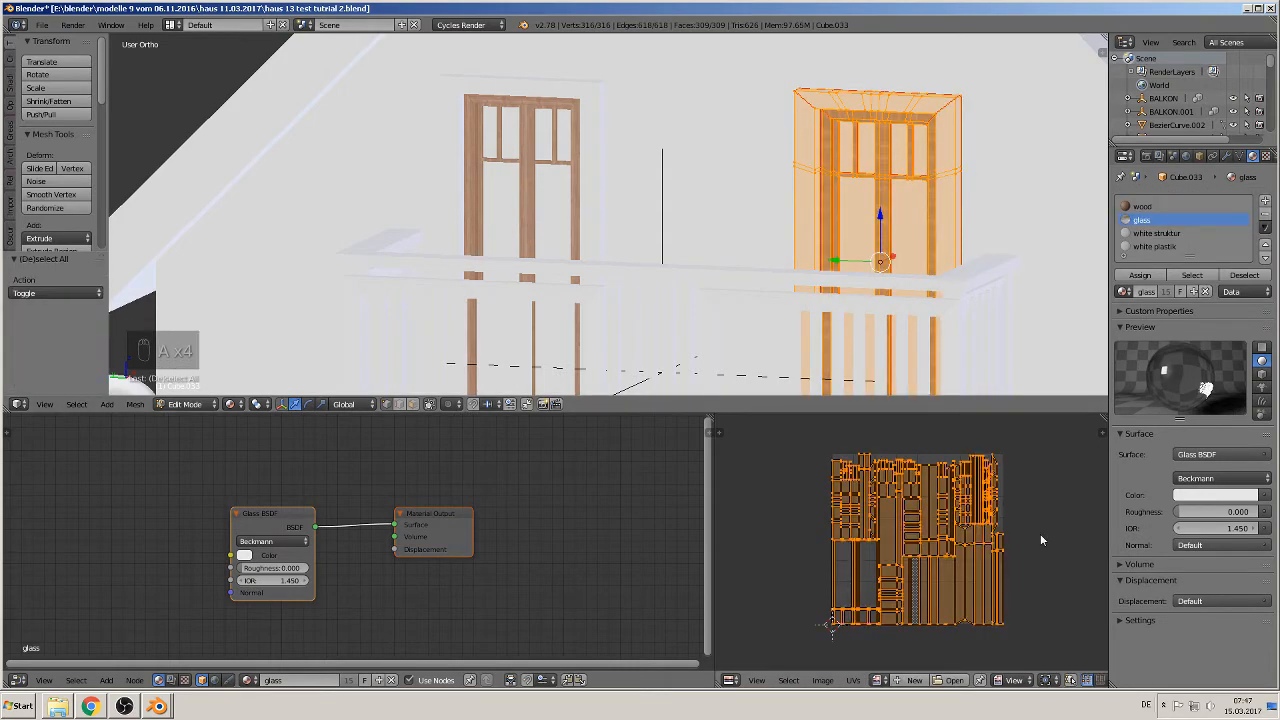
{"action": "type", "text": "r90"}
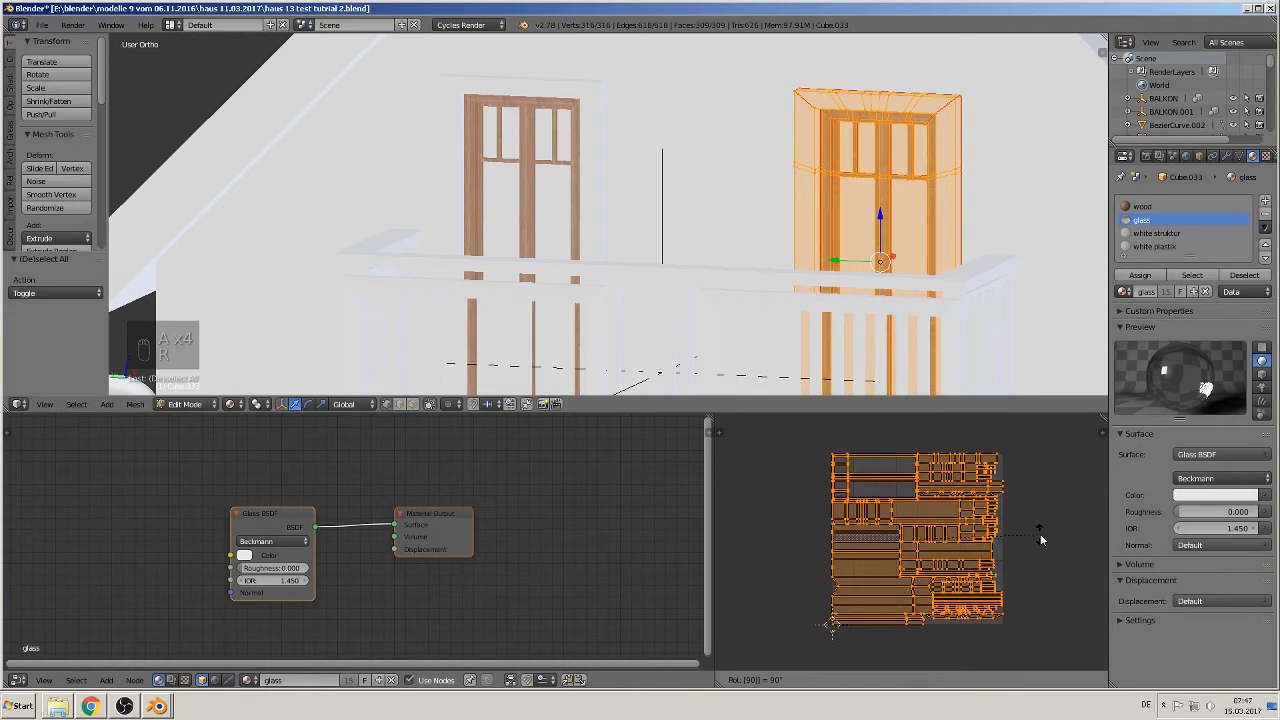
{"action": "key", "text": "Return"}
{"action": "key", "text": "a"}
{"action": "scroll", "coordinate": [826, 203], "scroll_direction": "down", "scroll_amount": 3}
{"action": "key", "text": "Tab"}
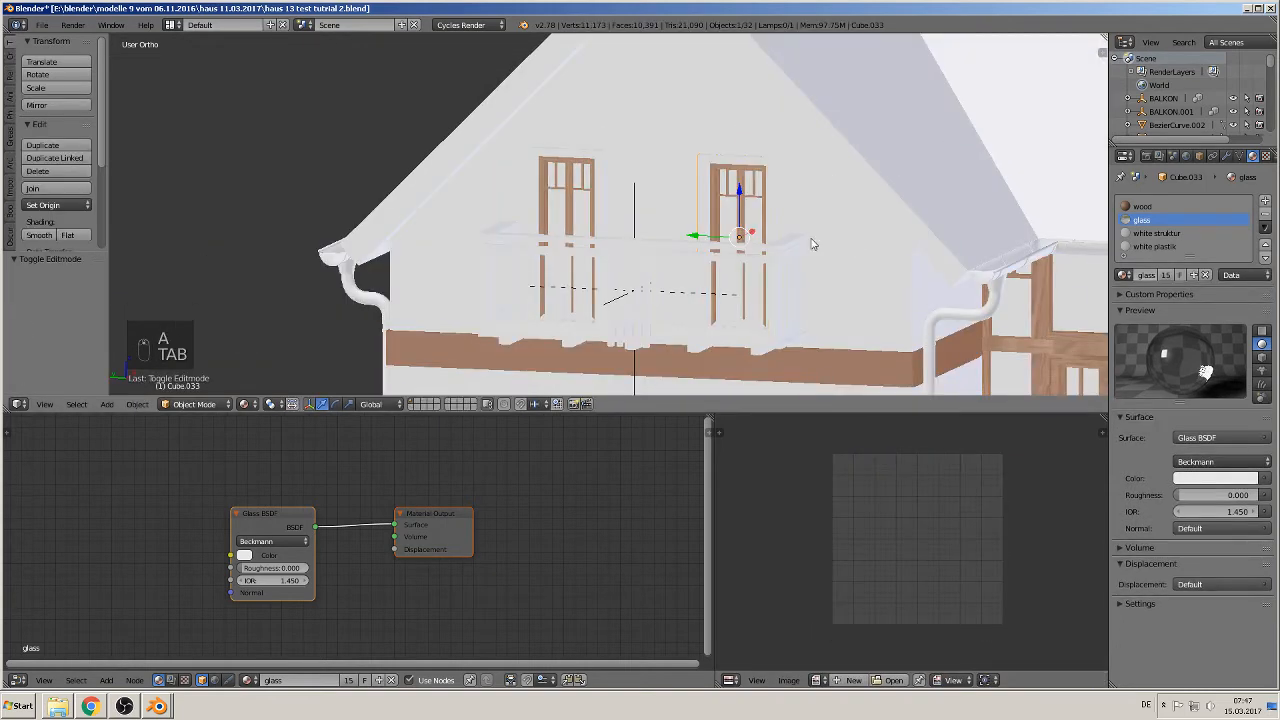
- Save the house project under its existing file name
{"action": "middle_click_drag", "start_coordinate": [812, 243], "coordinate": [585, 190], "text": "shift"}
{"action": "left_click", "coordinate": [42, 24]}
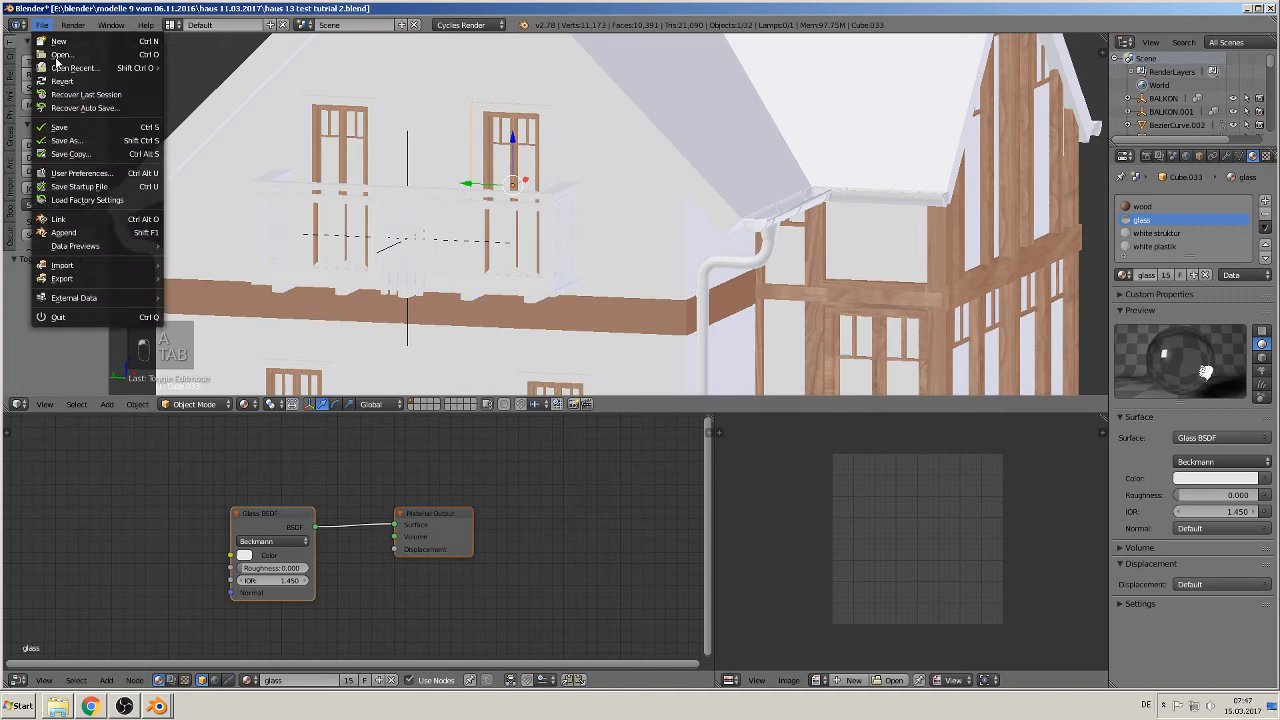
{"action": "left_click", "coordinate": [62, 127]}
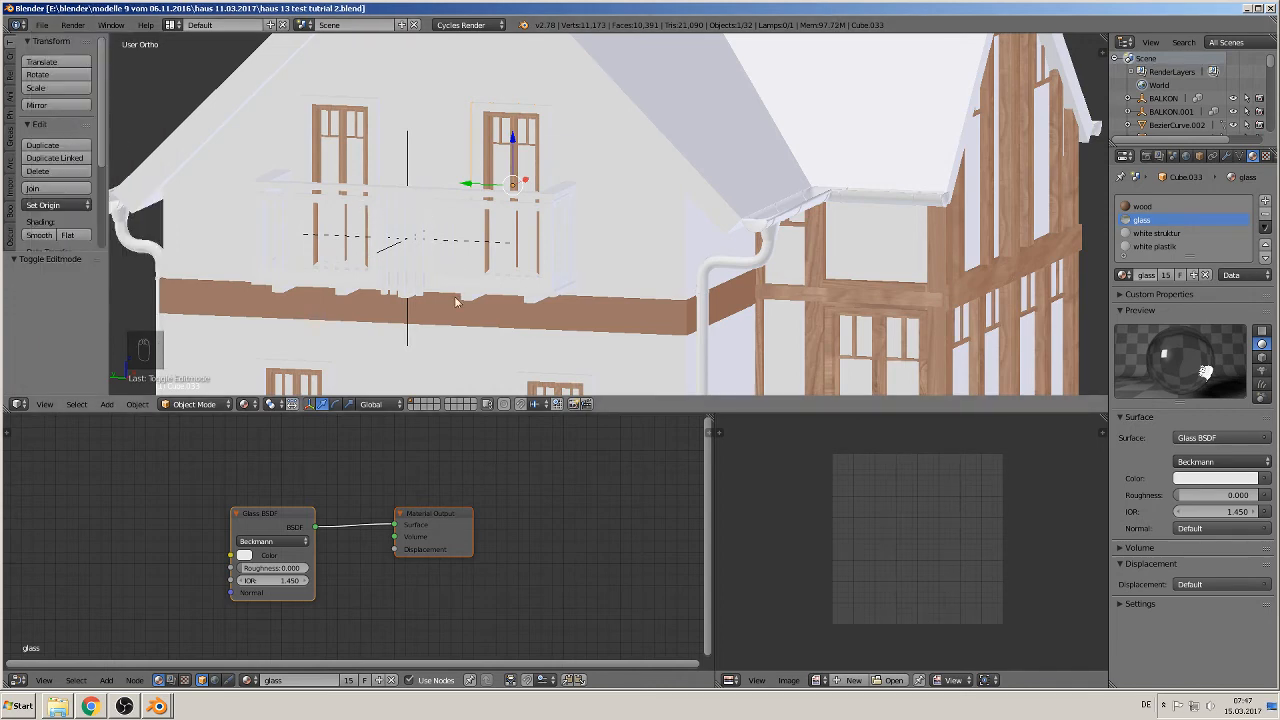
- Select the separate balcony model standing on the grid away from the house and enter Edit Mode on its mesh
{"action": "scroll", "coordinate": [480, 350], "scroll_direction": "down", "scroll_amount": 10}
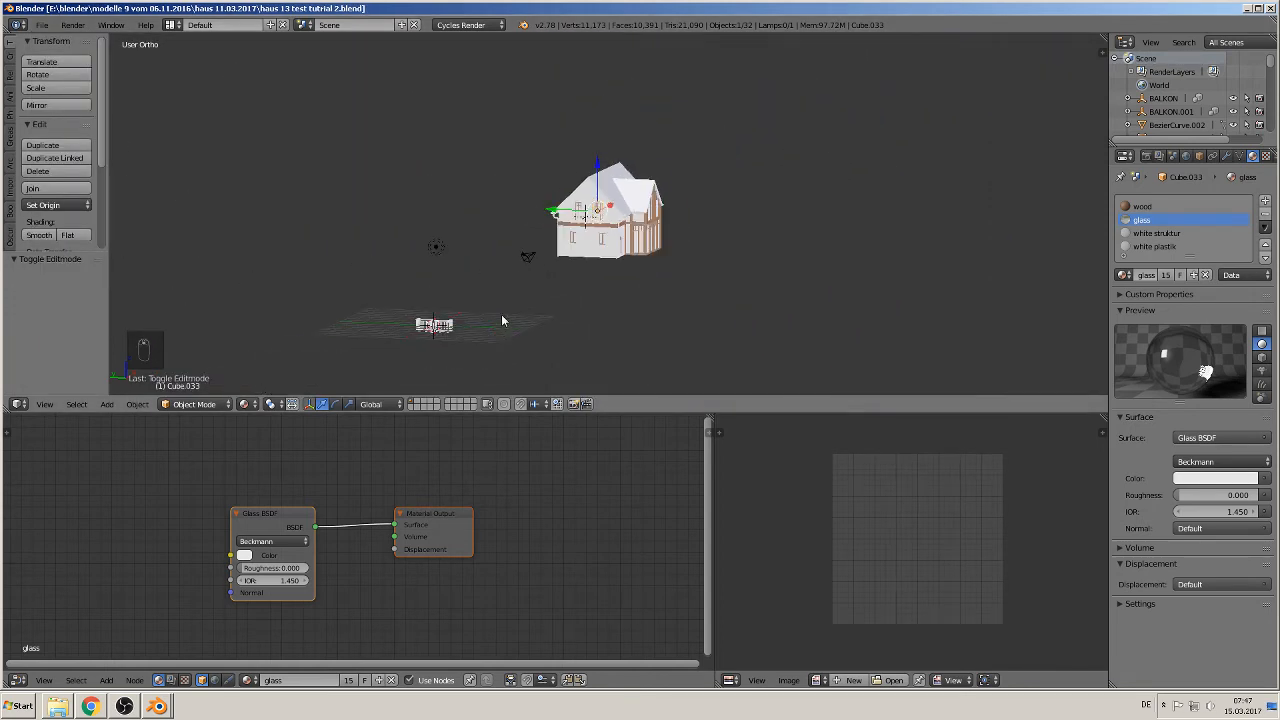
{"action": "scroll", "coordinate": [469, 321], "scroll_direction": "up", "scroll_amount": 8}
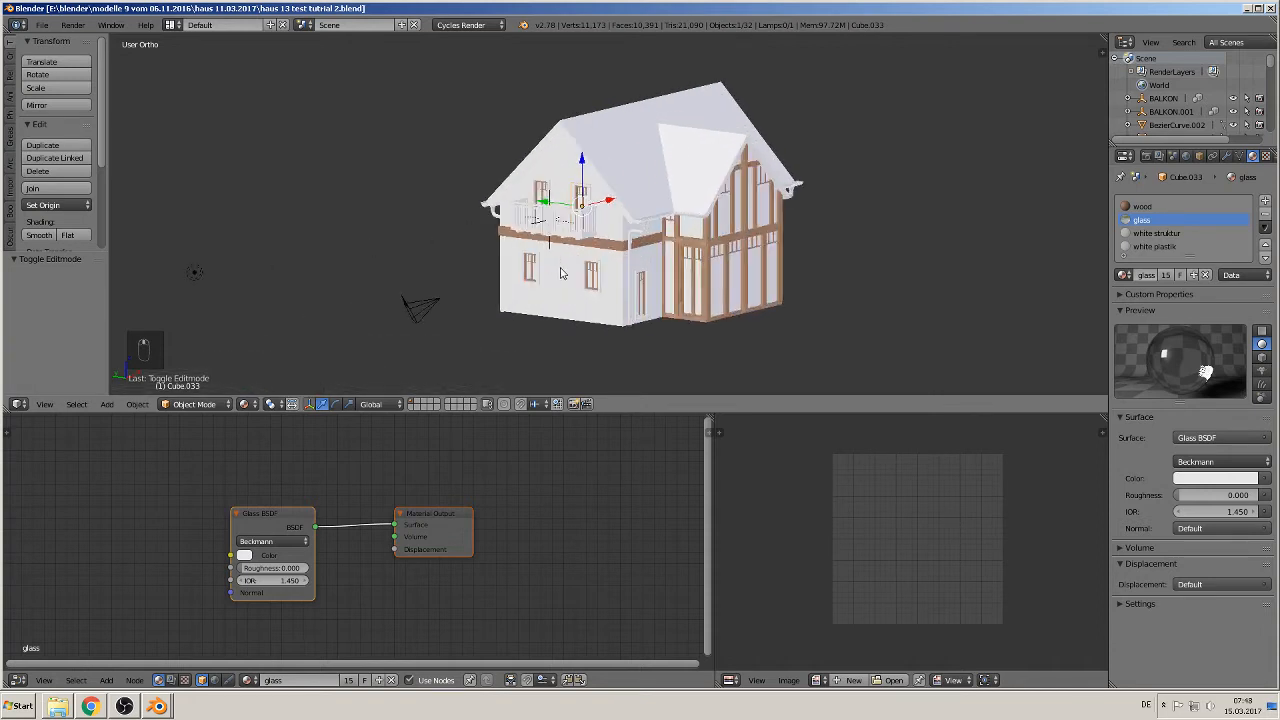
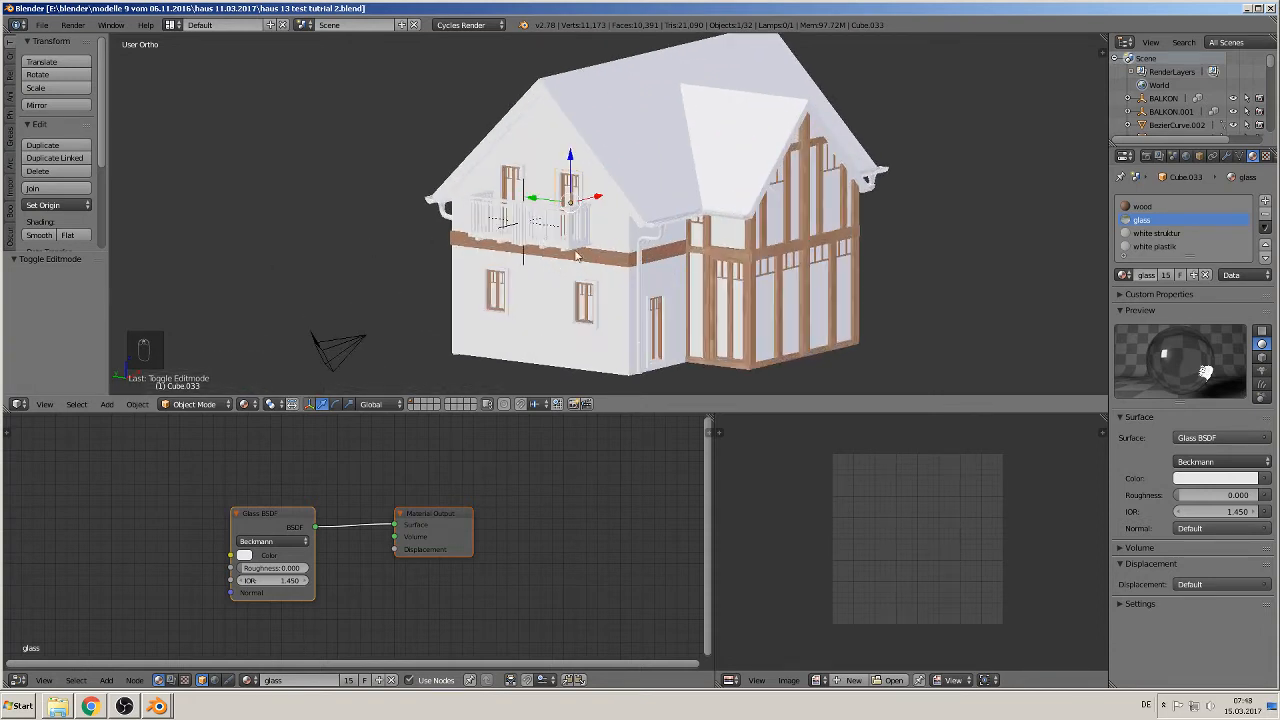
{"action": "middle_click_drag", "start_coordinate": [532, 237], "coordinate": [428, 313]}
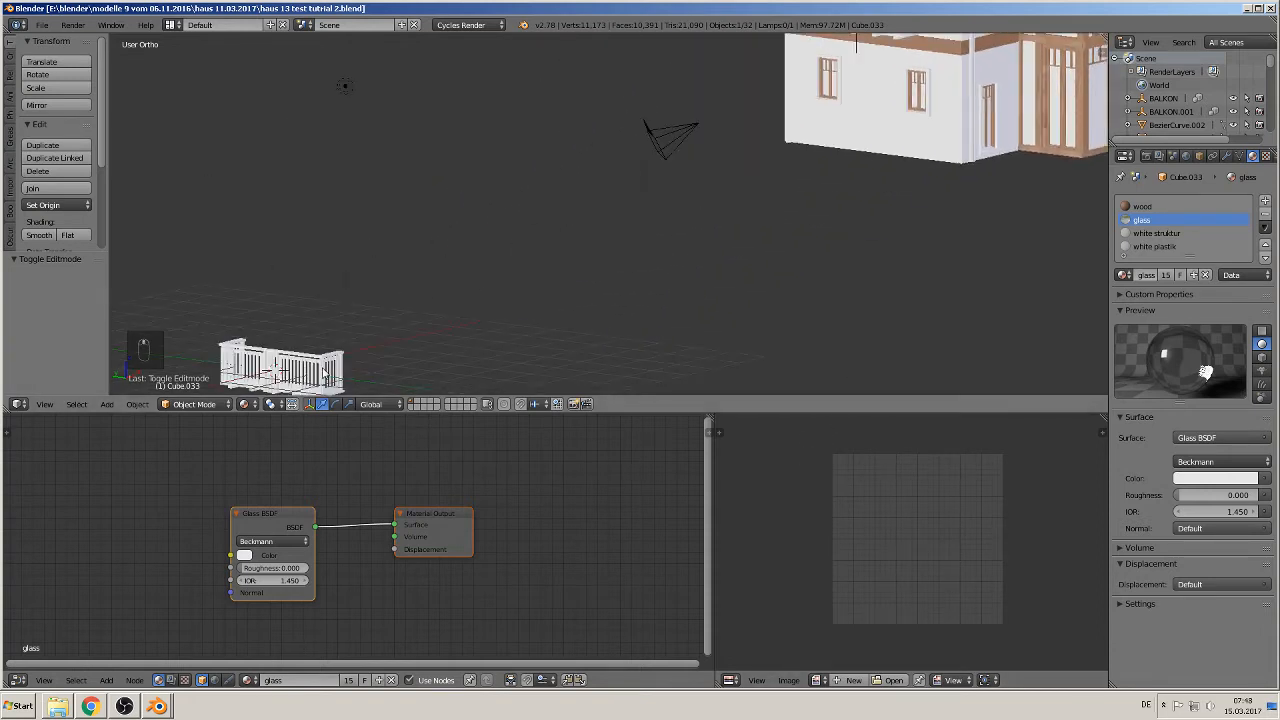
{"action": "middle_click_drag", "start_coordinate": [400, 220], "coordinate": [512, 182], "text": "shift"}
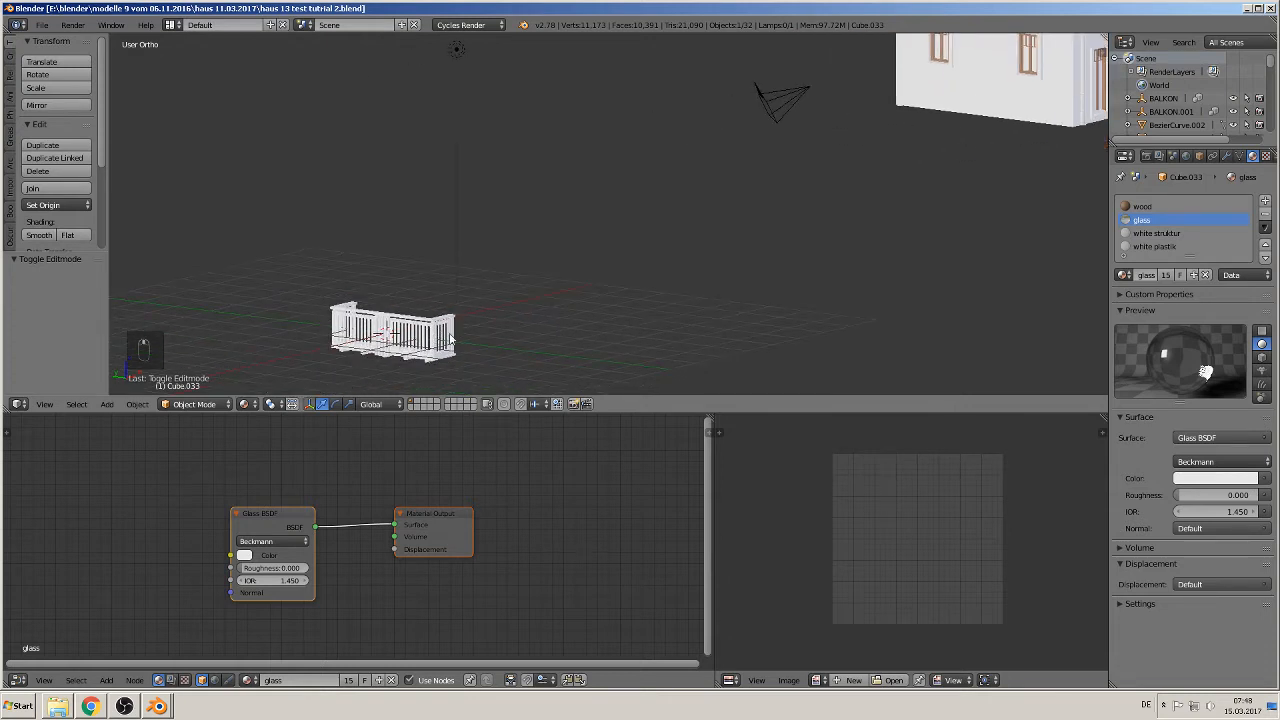
{"action": "middle_click_drag", "start_coordinate": [480, 329], "coordinate": [320, 464], "text": "shift"}
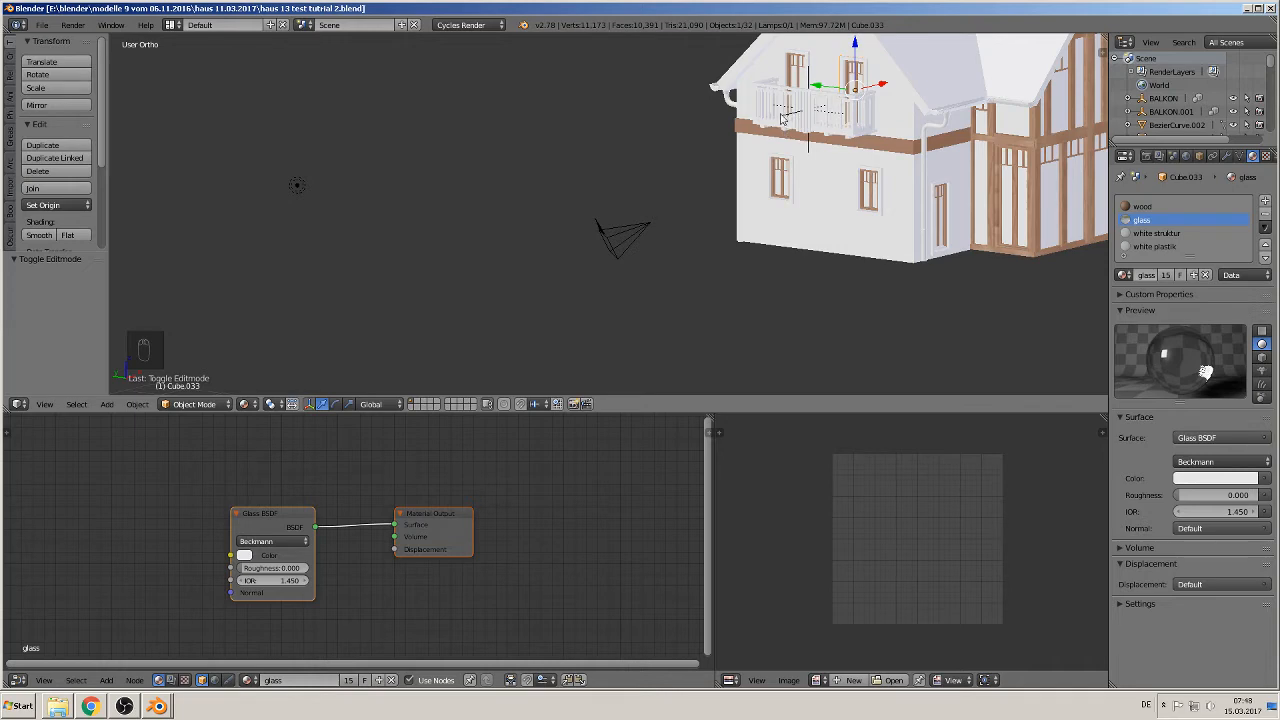
{"action": "middle_click_drag", "start_coordinate": [606, 228], "coordinate": [920, 84], "text": "shift"}
{"action": "right_click", "coordinate": [555, 313]}
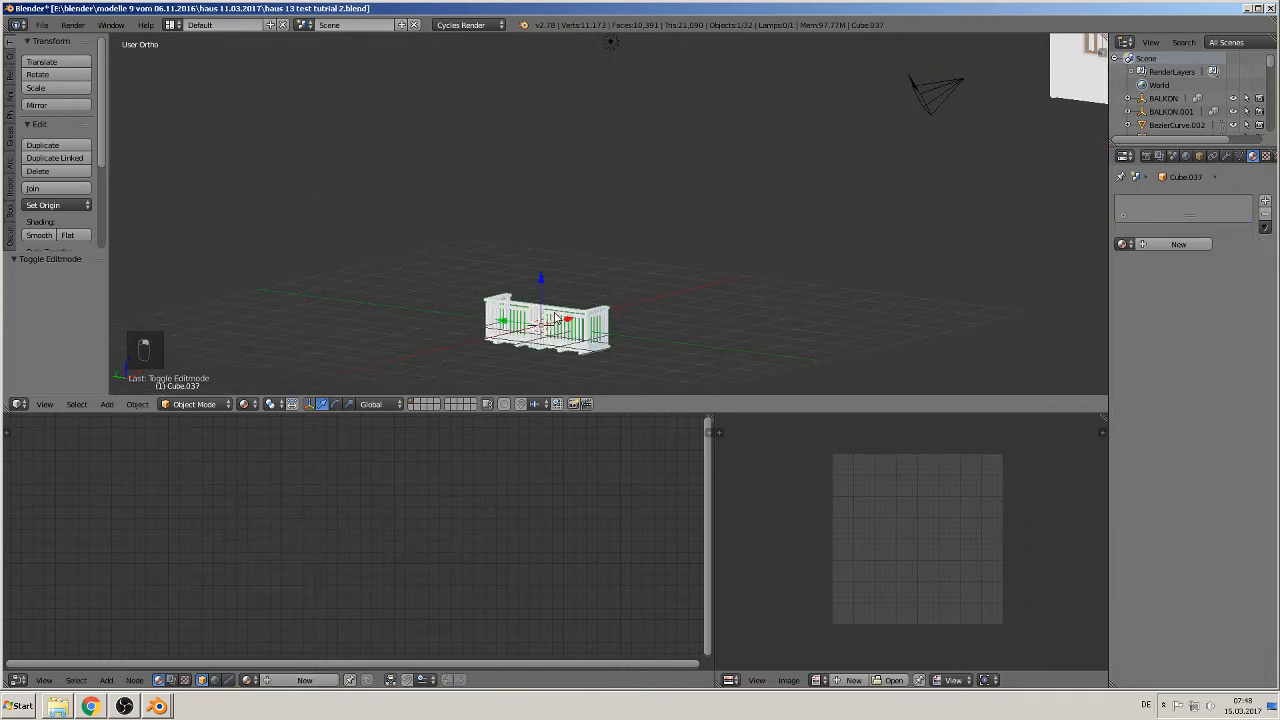
{"action": "middle_click_drag", "start_coordinate": [613, 337], "coordinate": [721, 212], "text": "shift"}
{"action": "scroll", "coordinate": [724, 214], "scroll_direction": "up", "scroll_amount": 7}
{"action": "key", "text": "Tab"}
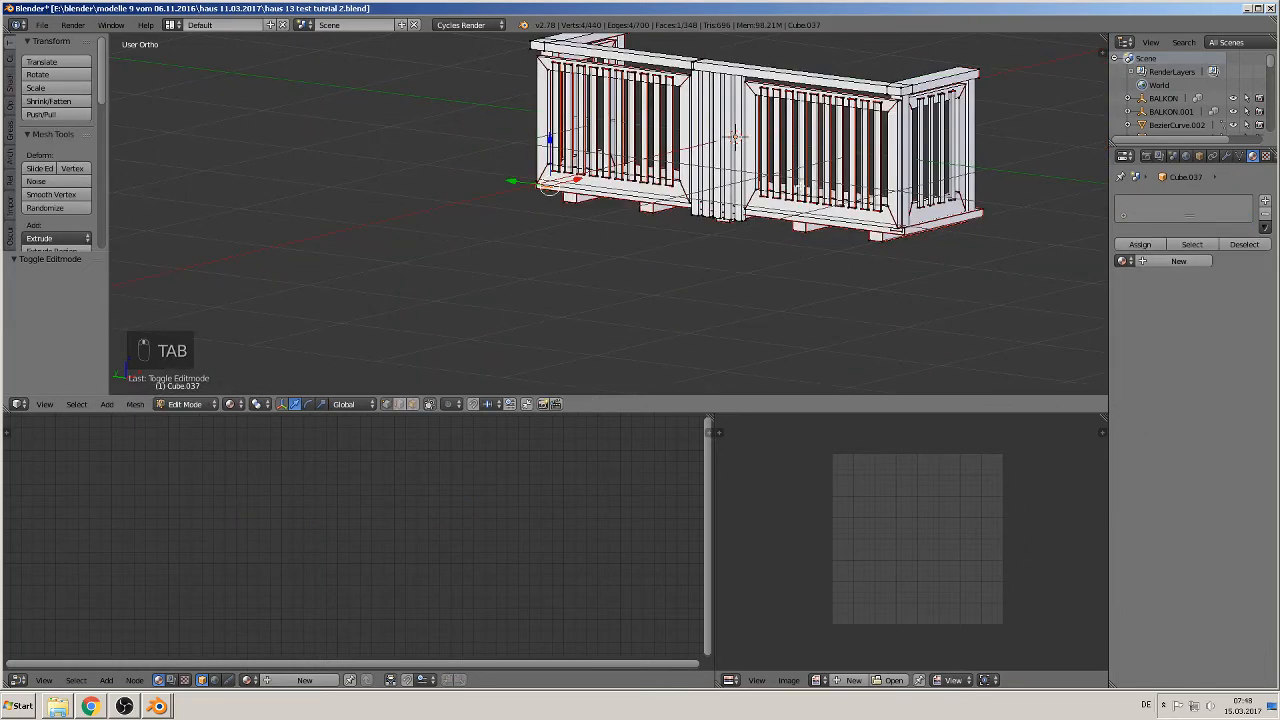
- Leave Edit Mode on the balcony model, add a material slot and assign the existing "wood" material to it
{"action": "middle_click_drag", "start_coordinate": [814, 182], "coordinate": [698, 270], "text": "shift"}
{"action": "scroll", "coordinate": [630, 162], "scroll_direction": "up", "scroll_amount": 5}
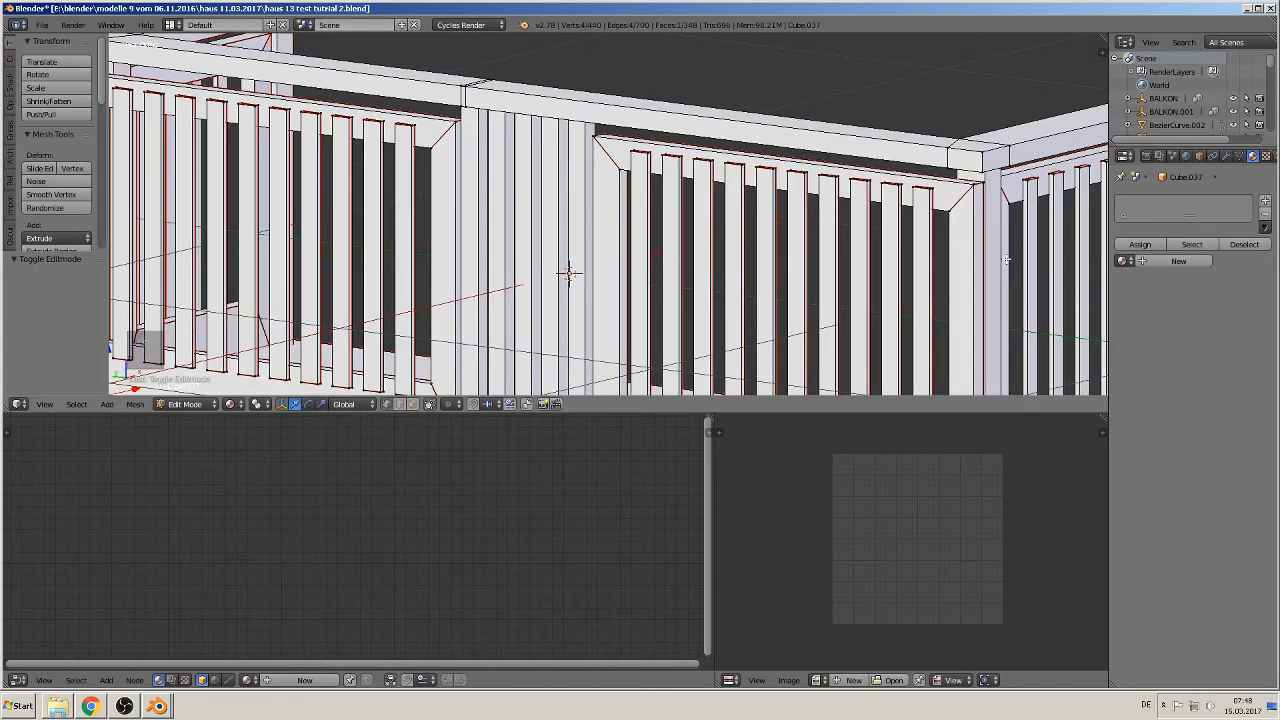
{"action": "scroll", "coordinate": [569, 272], "scroll_direction": "down", "scroll_amount": 7}
{"action": "key", "text": "Tab"}
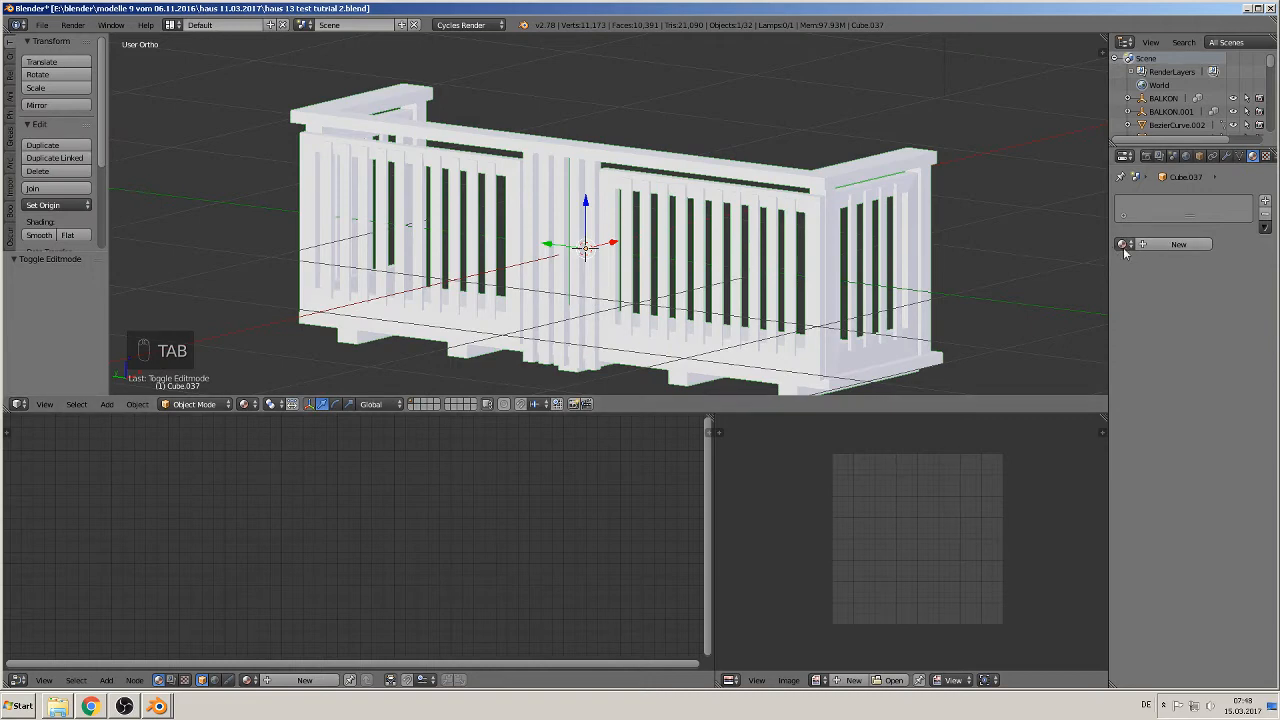
{"action": "left_click", "coordinate": [1122, 244]}
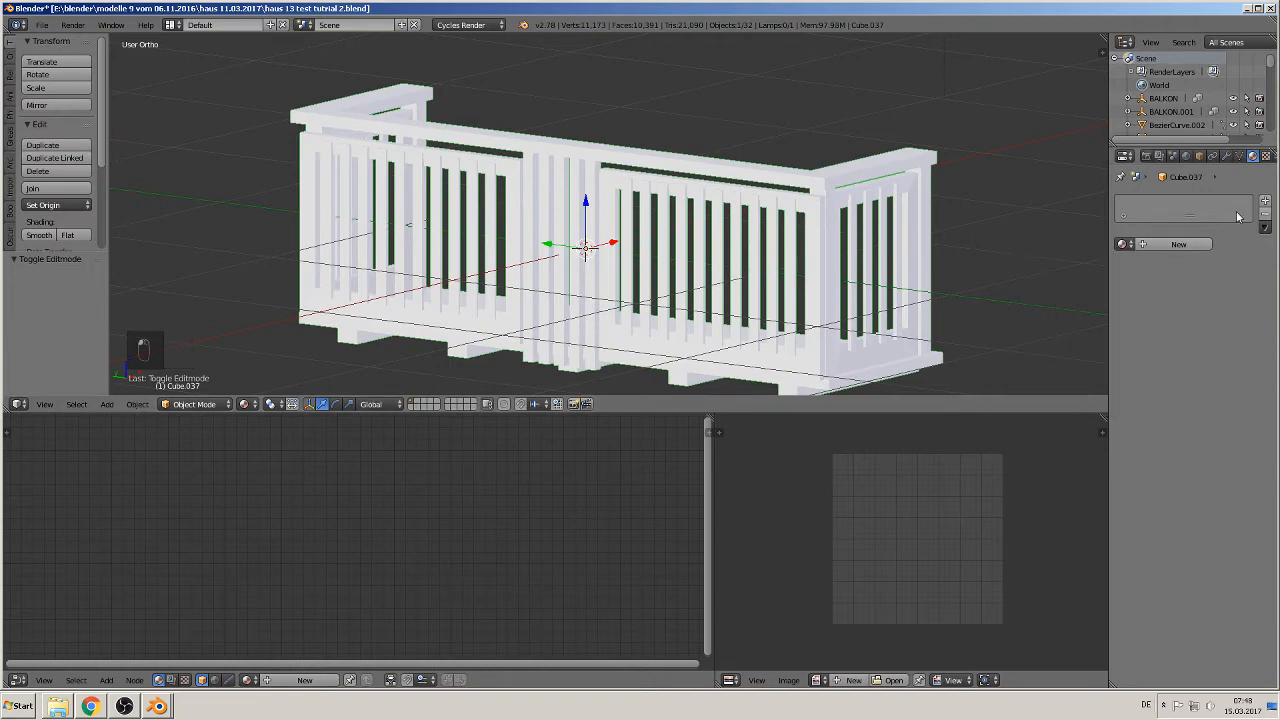
{"action": "left_click", "coordinate": [1266, 201]}
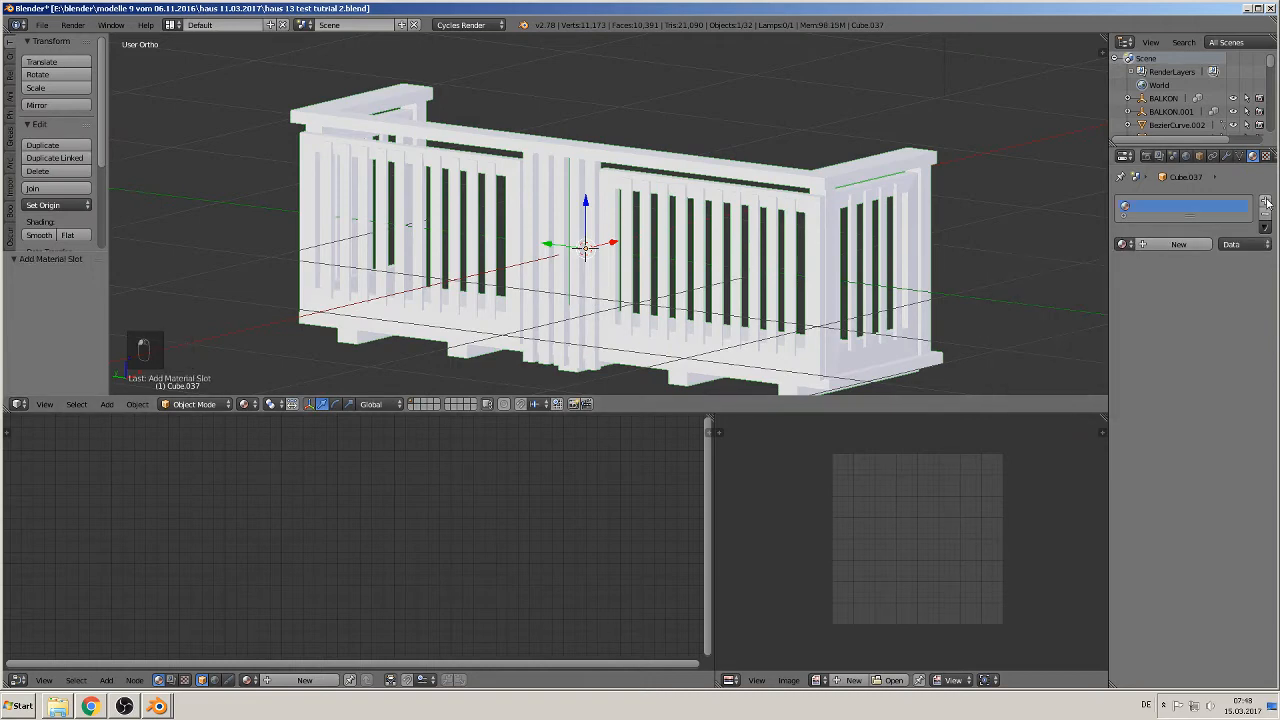
{"action": "left_click", "coordinate": [1123, 245]}
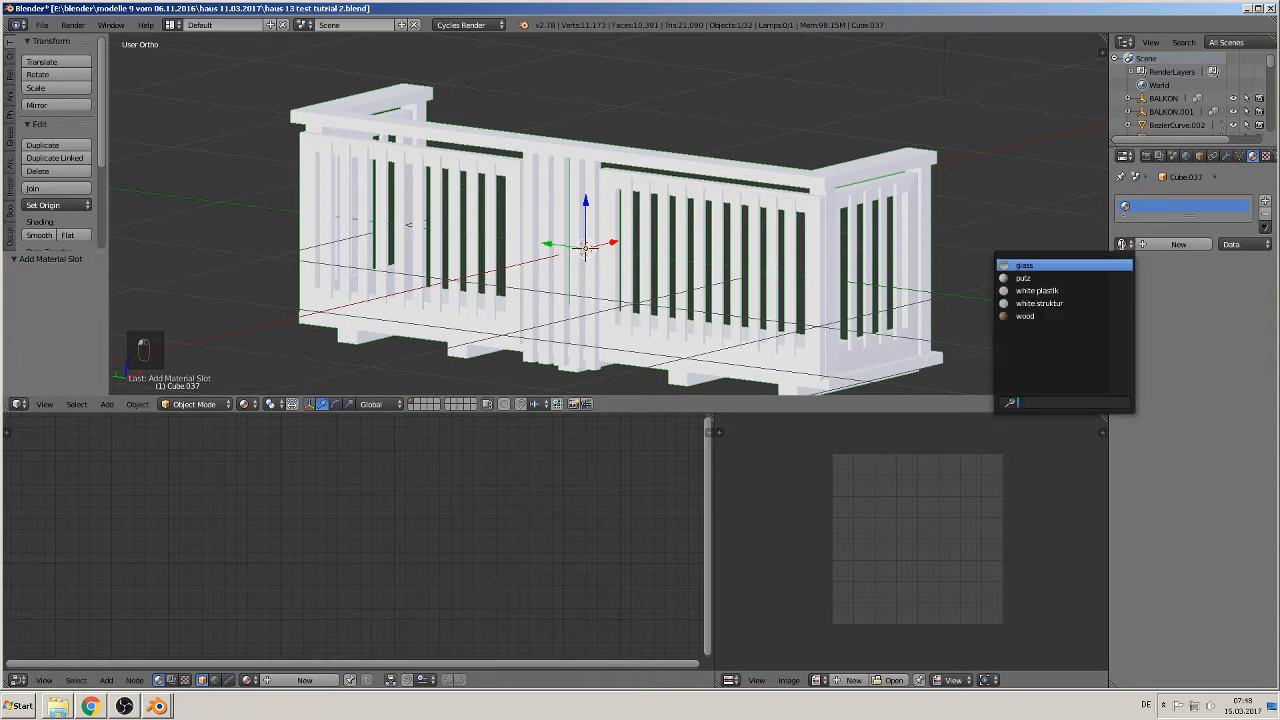
{"action": "left_click", "coordinate": [1039, 316]}
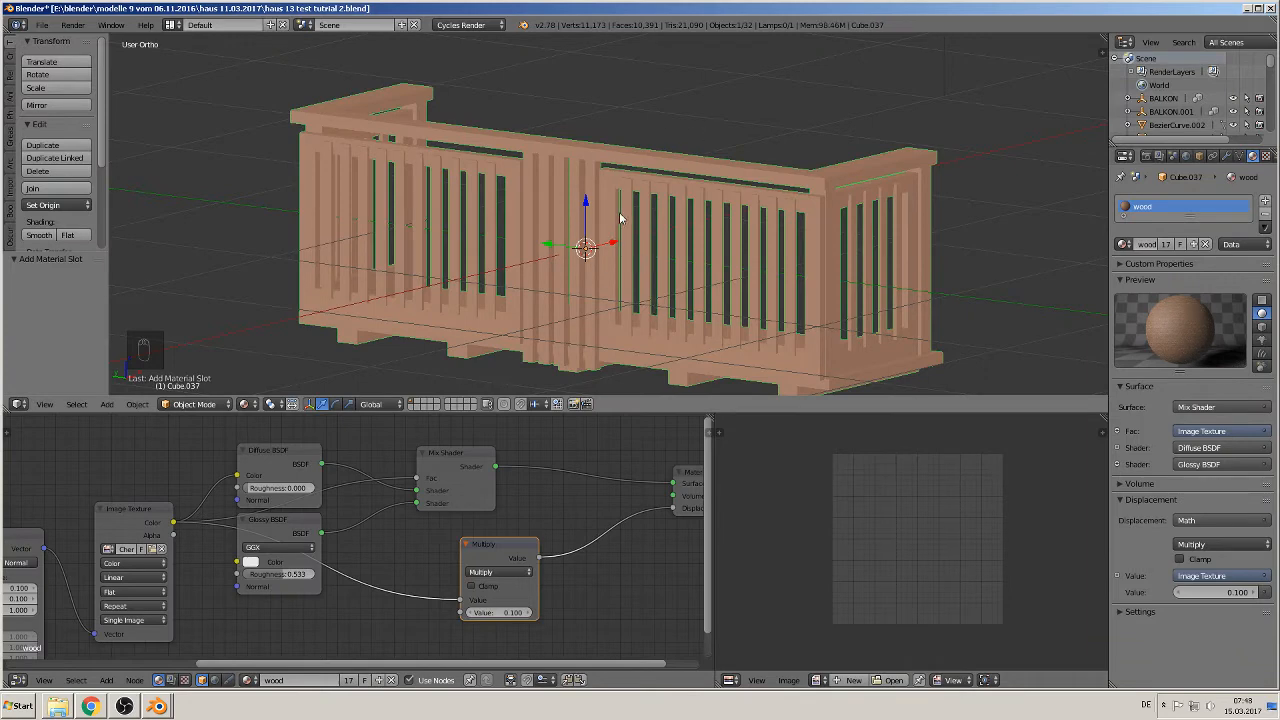
- Apply Smart UV Project to all faces of the balcony at the default settings, then leave Edit Mode
{"action": "middle_click_drag", "start_coordinate": [631, 240], "coordinate": [677, 243]}
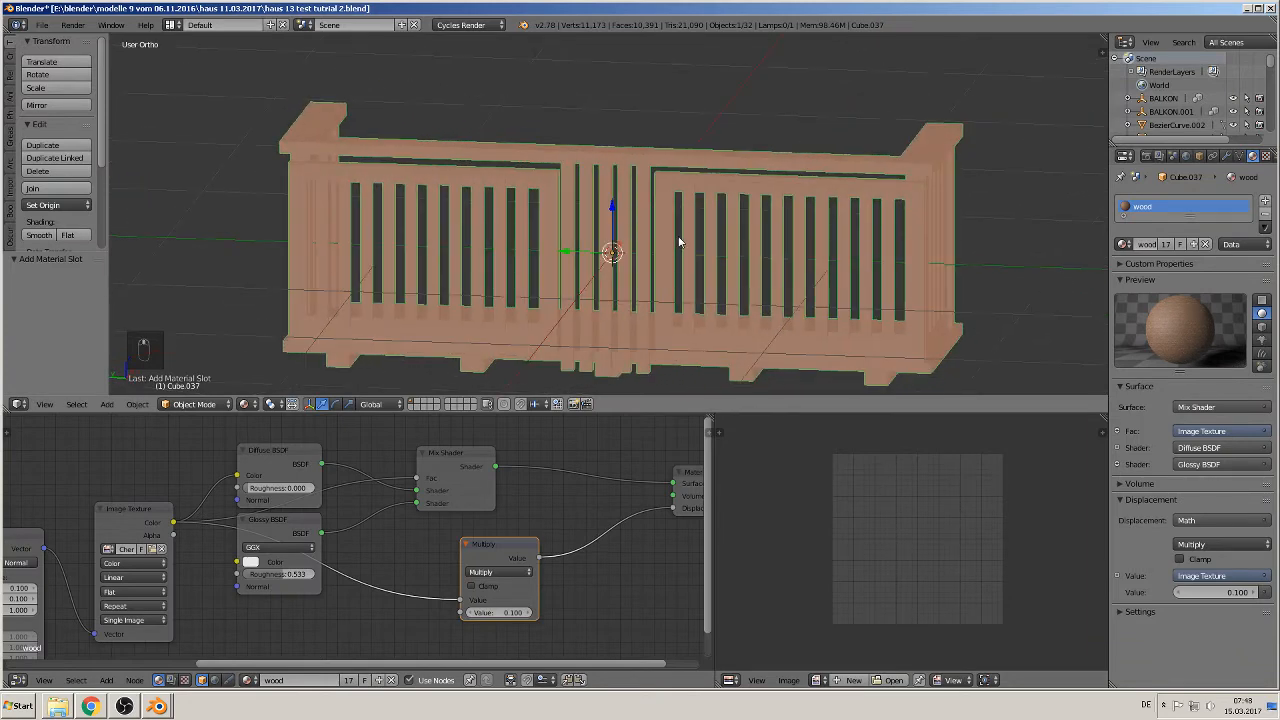
{"action": "key", "text": "Tab"}
{"action": "key", "text": "a"}
{"action": "key", "text": "a"}
{"action": "key", "text": "a"}
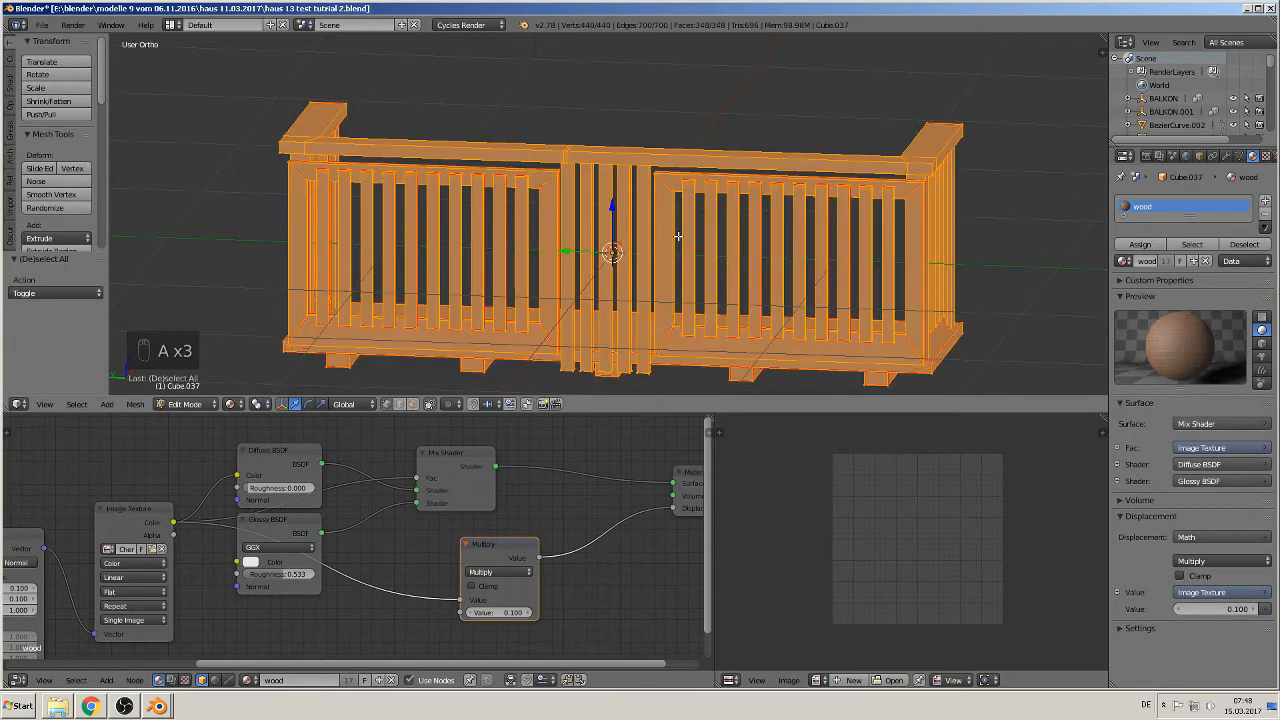
{"action": "key", "text": "u"}
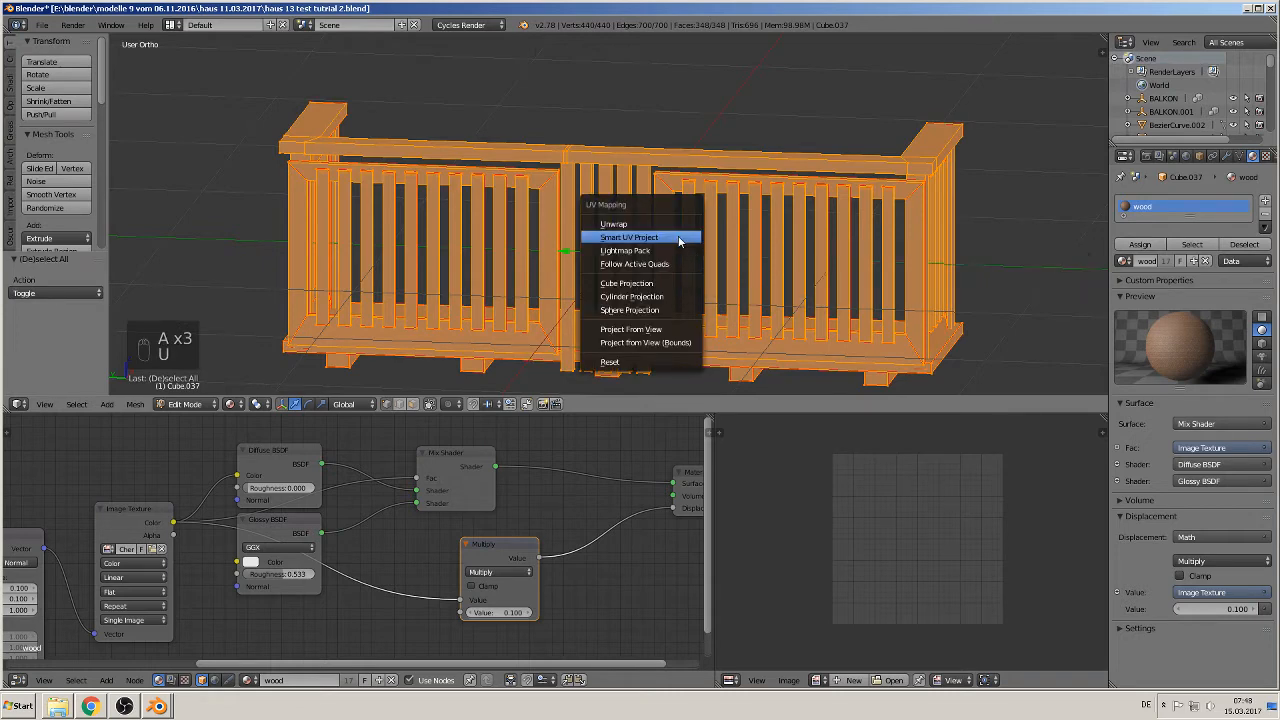
{"action": "left_click", "coordinate": [672, 203]}
{"action": "left_click", "coordinate": [672, 337]}
{"action": "scroll", "coordinate": [730, 335], "scroll_direction": "up", "scroll_amount": 5}
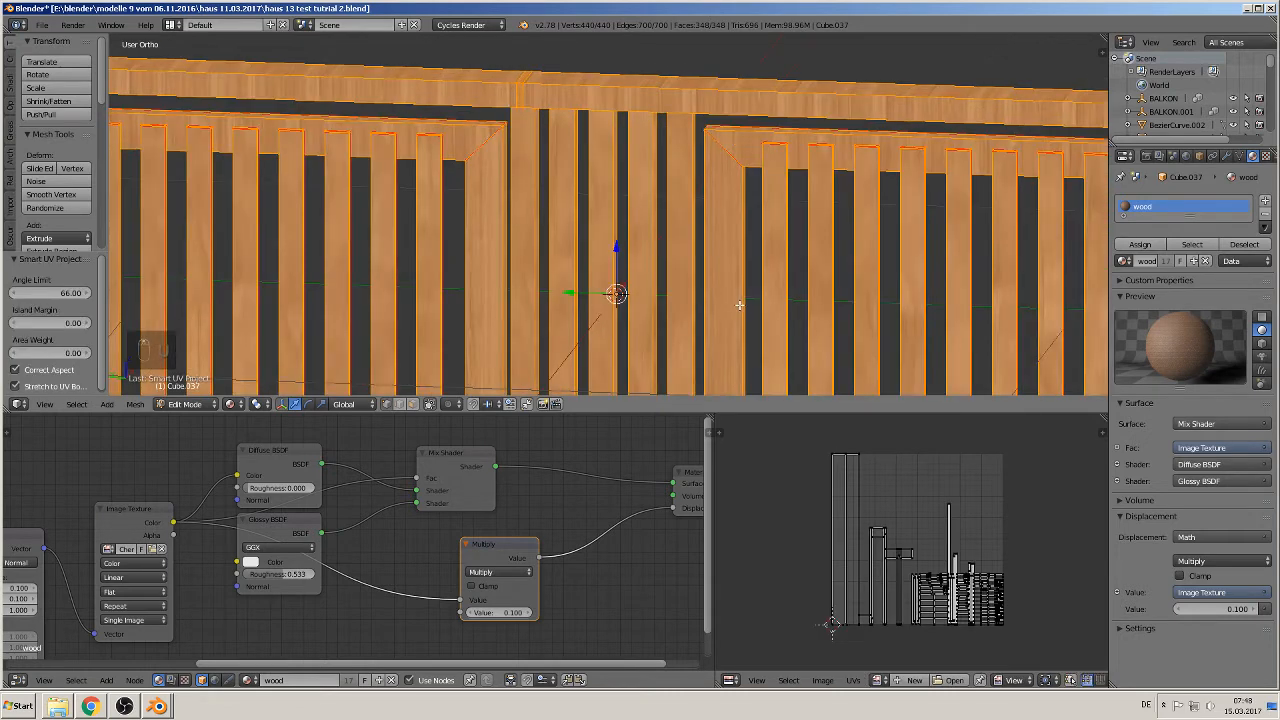
{"action": "key", "text": "Tab"}
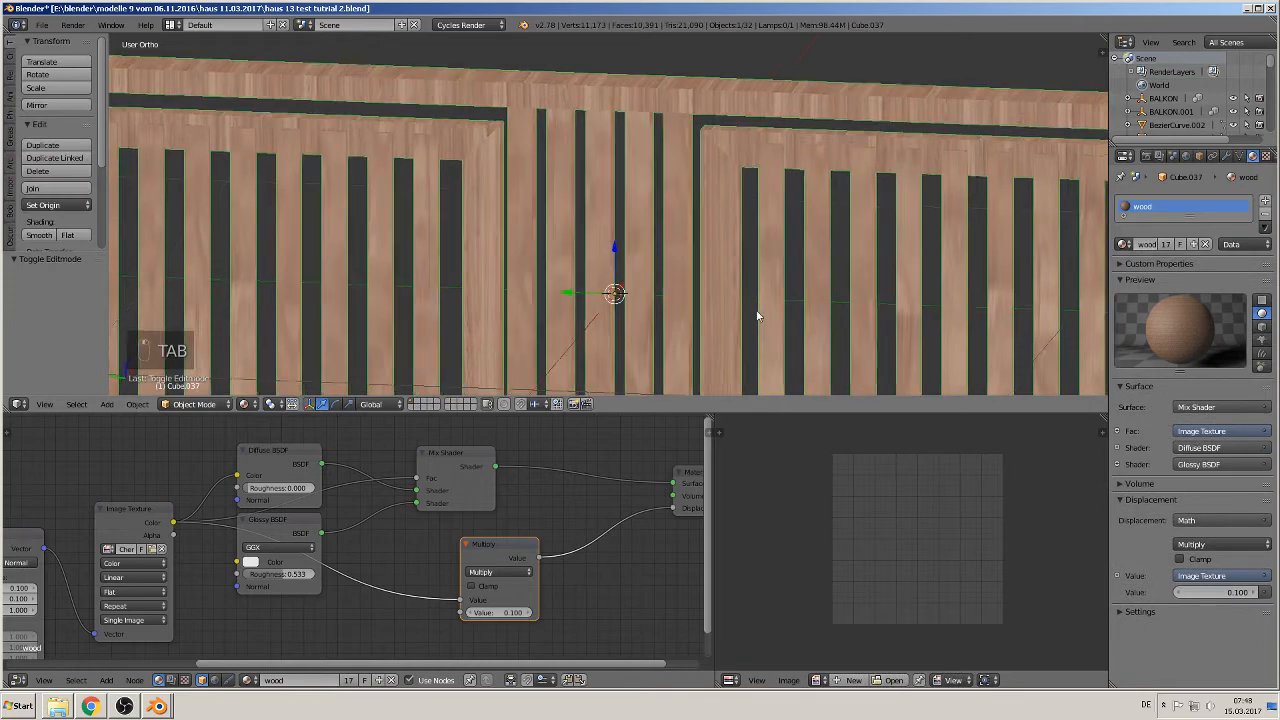
- Re-enter Edit Mode on the balcony and map all its faces with the standard Unwrap
{"action": "middle_click_drag", "start_coordinate": [757, 314], "coordinate": [764, 286]}
{"action": "scroll", "coordinate": [920, 271], "scroll_direction": "up", "scroll_amount": 6}
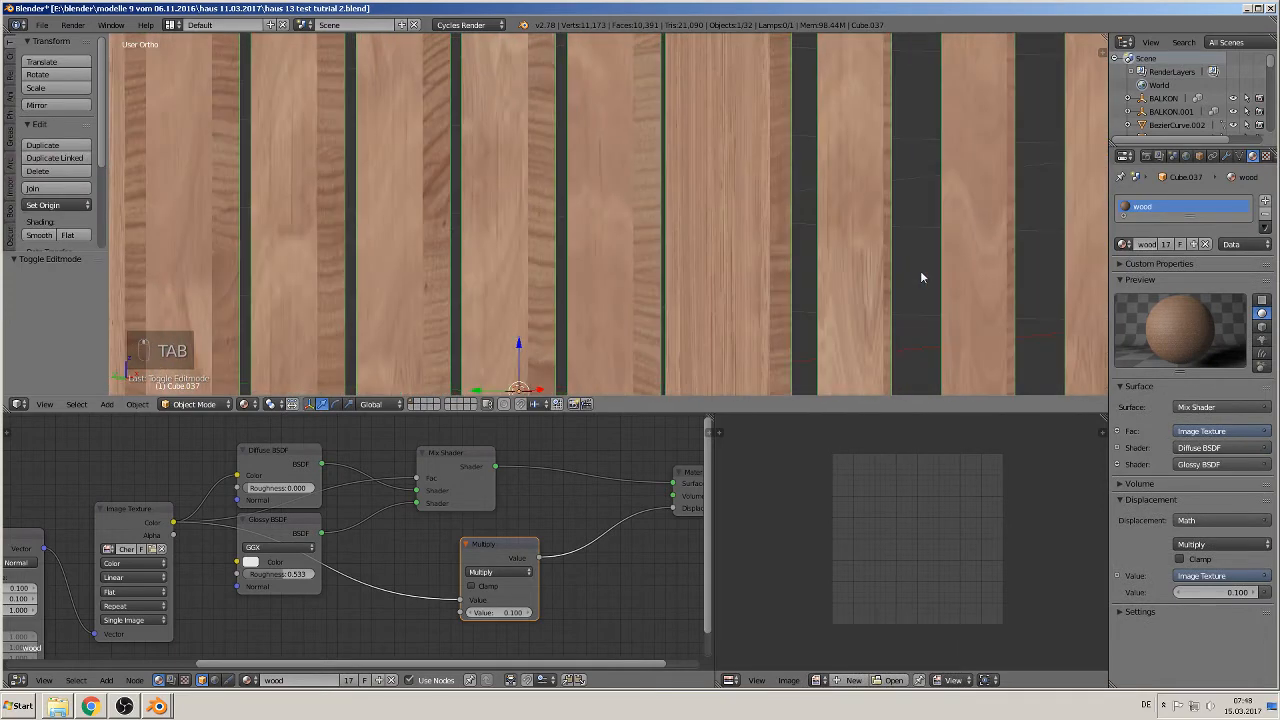
{"action": "scroll", "coordinate": [599, 254], "scroll_direction": "down", "scroll_amount": 8}
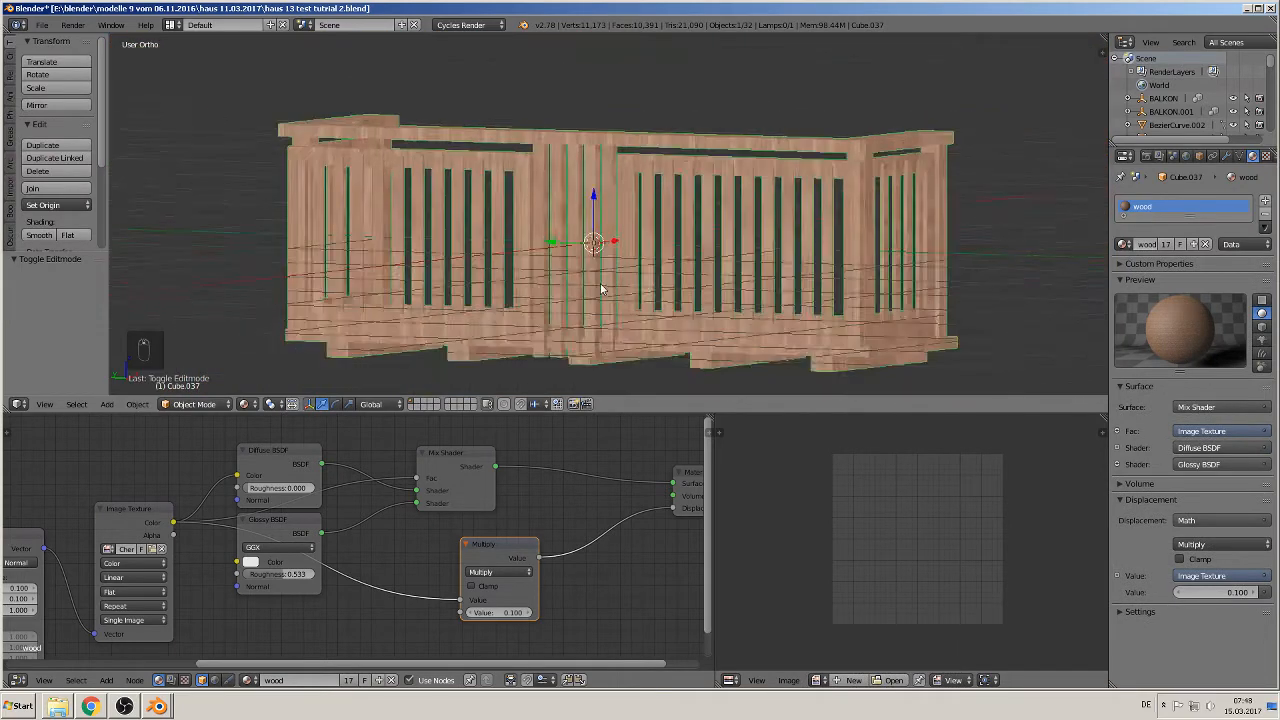
{"action": "middle_click_drag", "start_coordinate": [826, 199], "coordinate": [782, 269]}
{"action": "scroll", "coordinate": [751, 275], "scroll_direction": "up", "scroll_amount": 5}
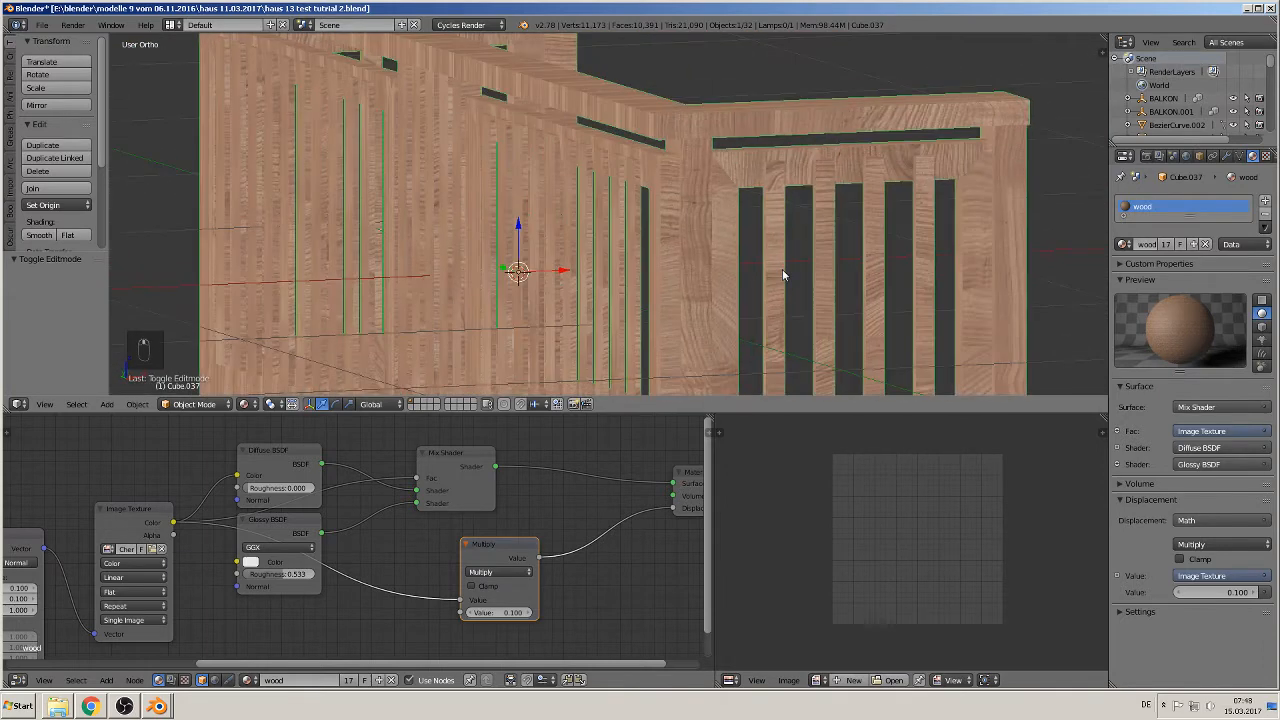
{"action": "key", "text": "Tab"}
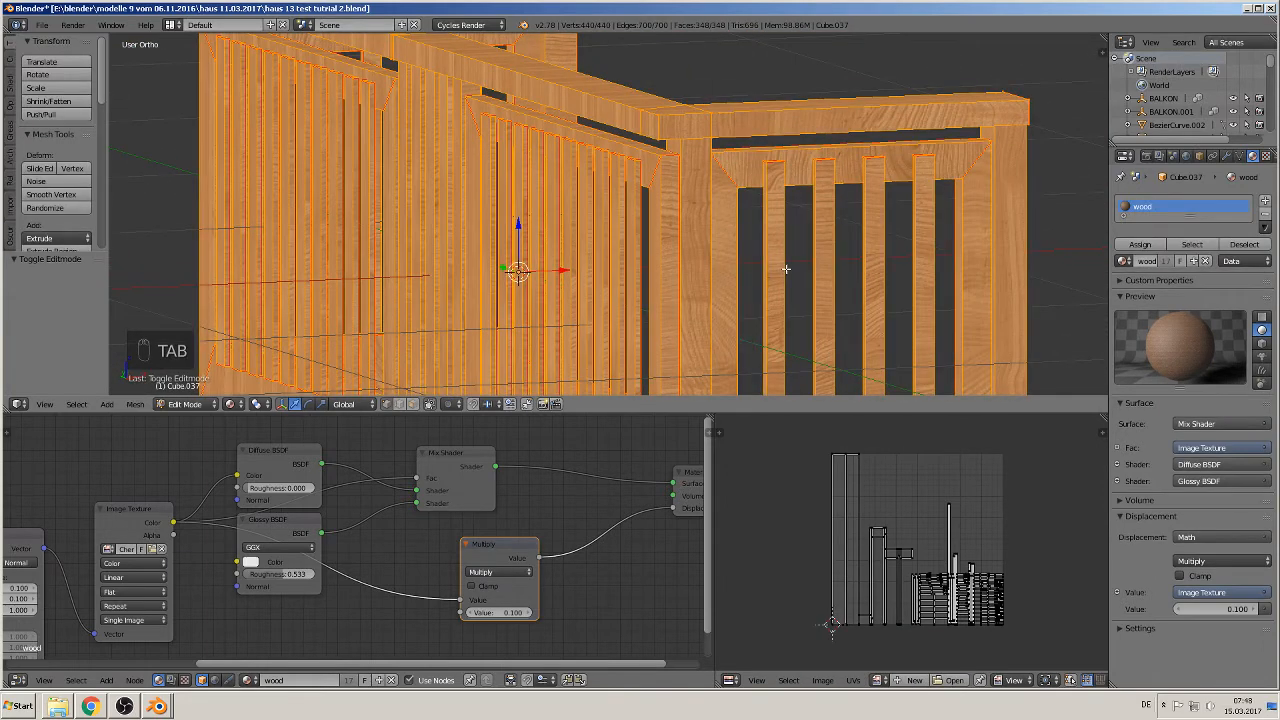
{"action": "key", "text": "u"}
{"action": "left_click", "coordinate": [771, 256]}
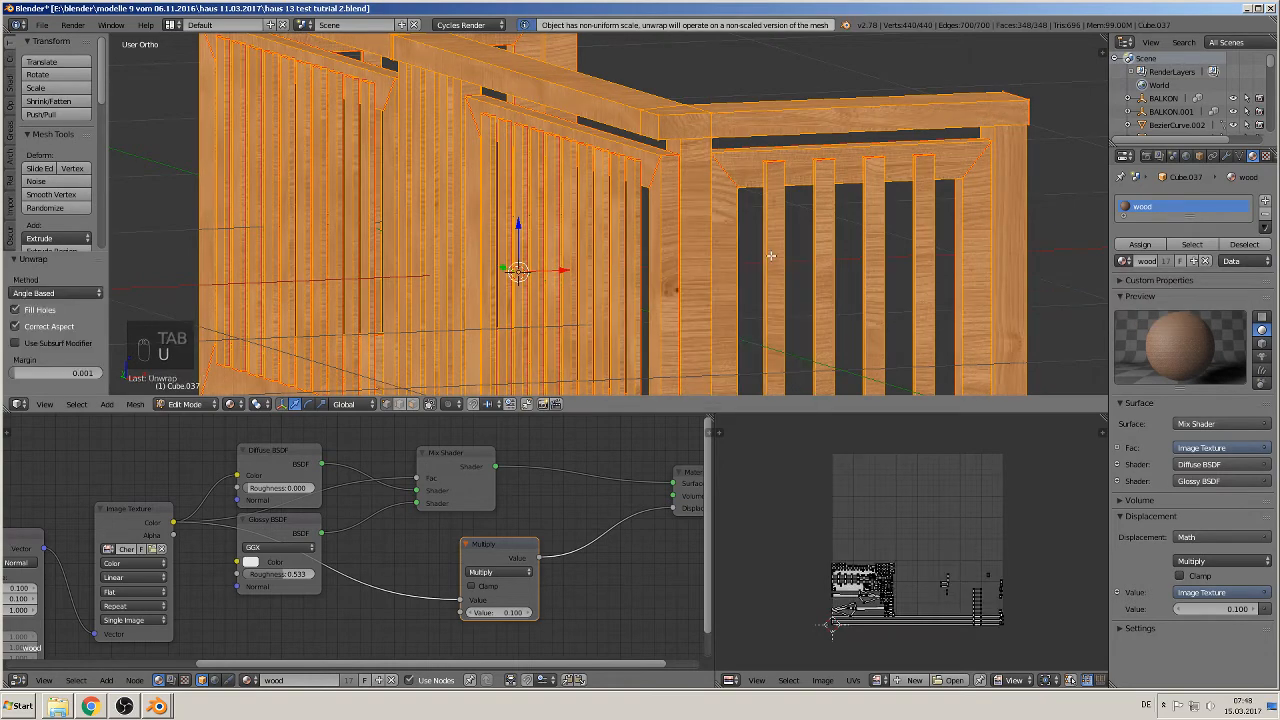
- Rotate all UVs of the balcony by 90 degrees and return to Object Mode
{"action": "scroll", "coordinate": [791, 261], "scroll_direction": "up", "scroll_amount": 1}
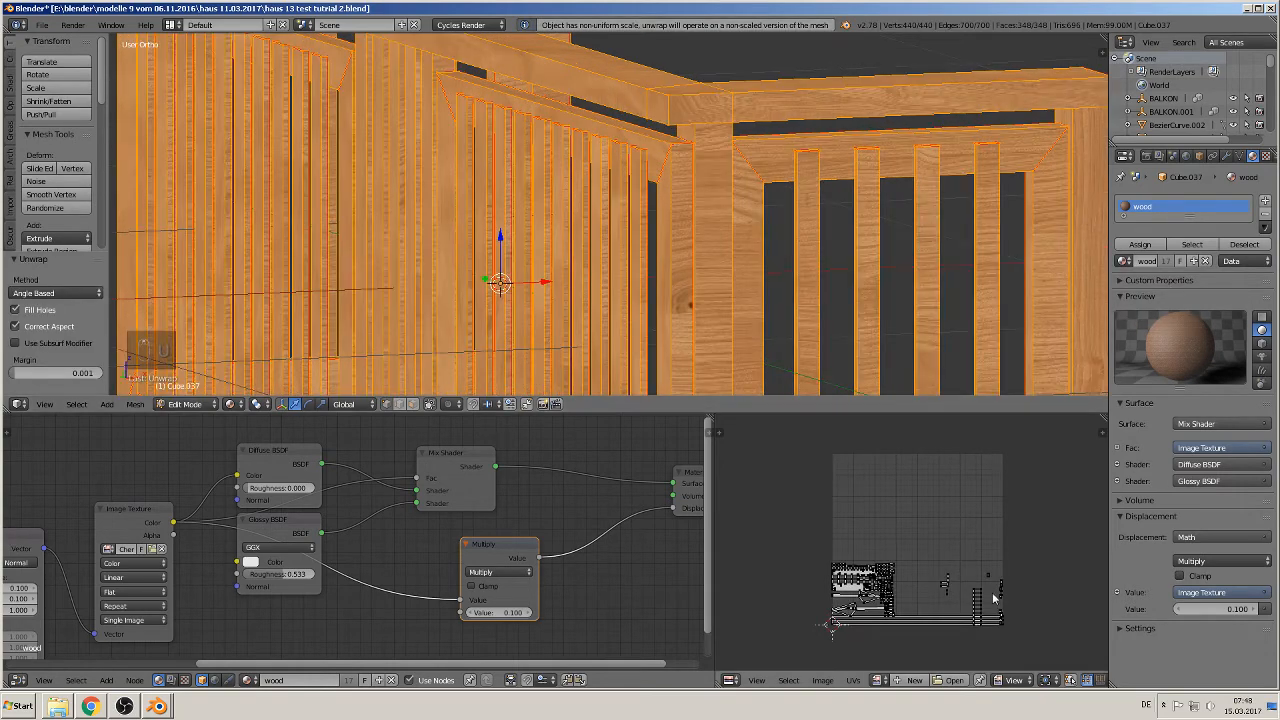
{"action": "type", "text": "ar"}
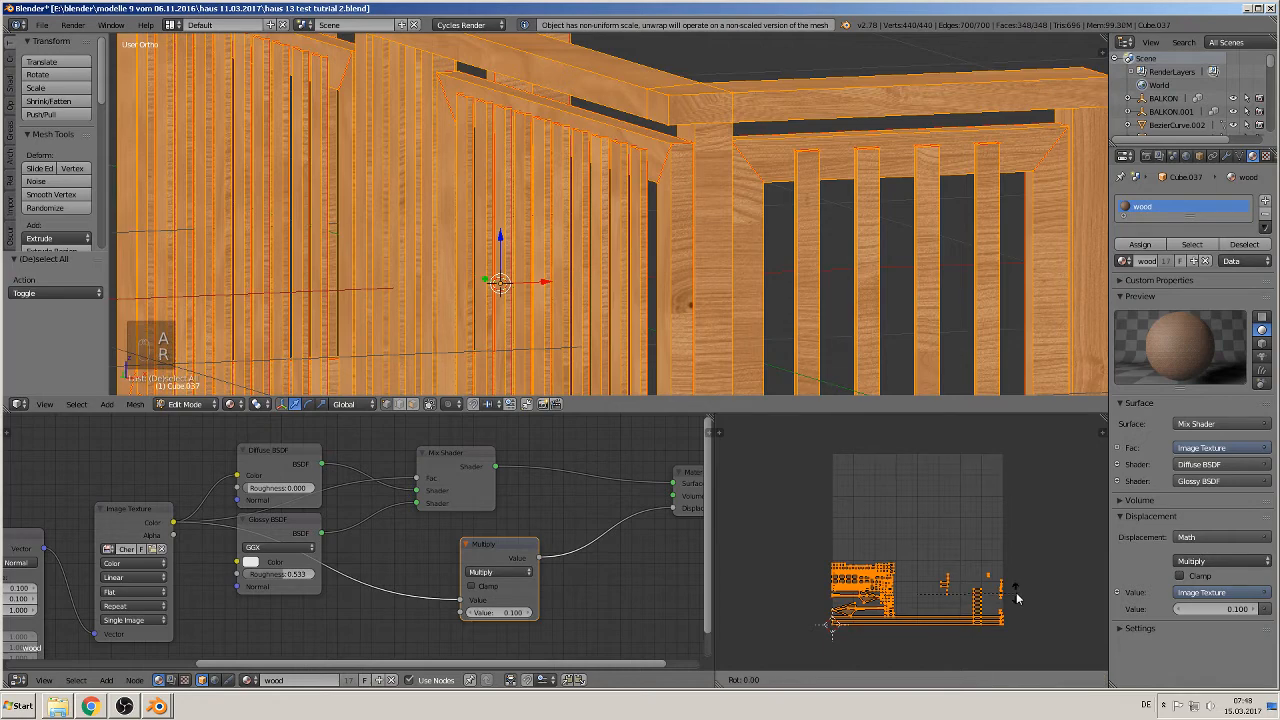
{"action": "type", "text": "90"}
{"action": "key", "text": "Return"}
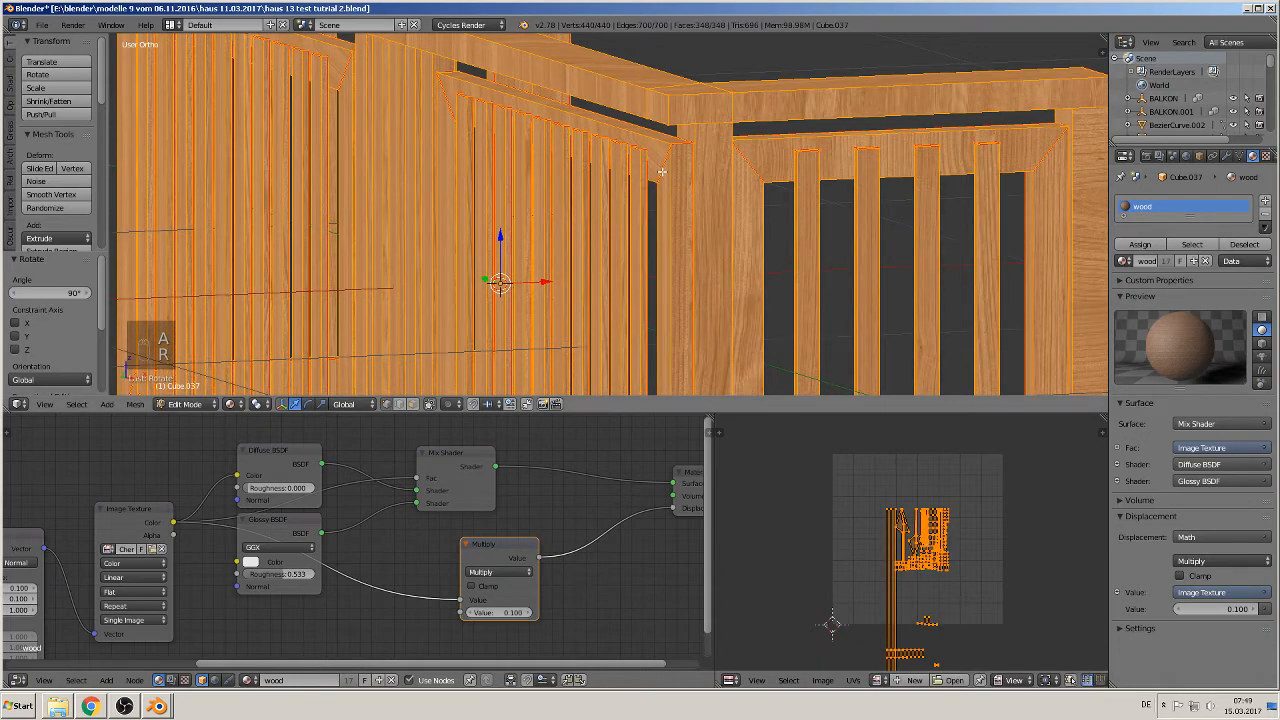
{"action": "key", "text": "Tab"}
- Select the loop of outer side faces around the handrail corner and rotate their UVs by 90 degrees
{"action": "scroll", "coordinate": [680, 214], "scroll_direction": "down", "scroll_amount": 3}
{"action": "middle_click_drag", "start_coordinate": [678, 225], "coordinate": [789, 218]}
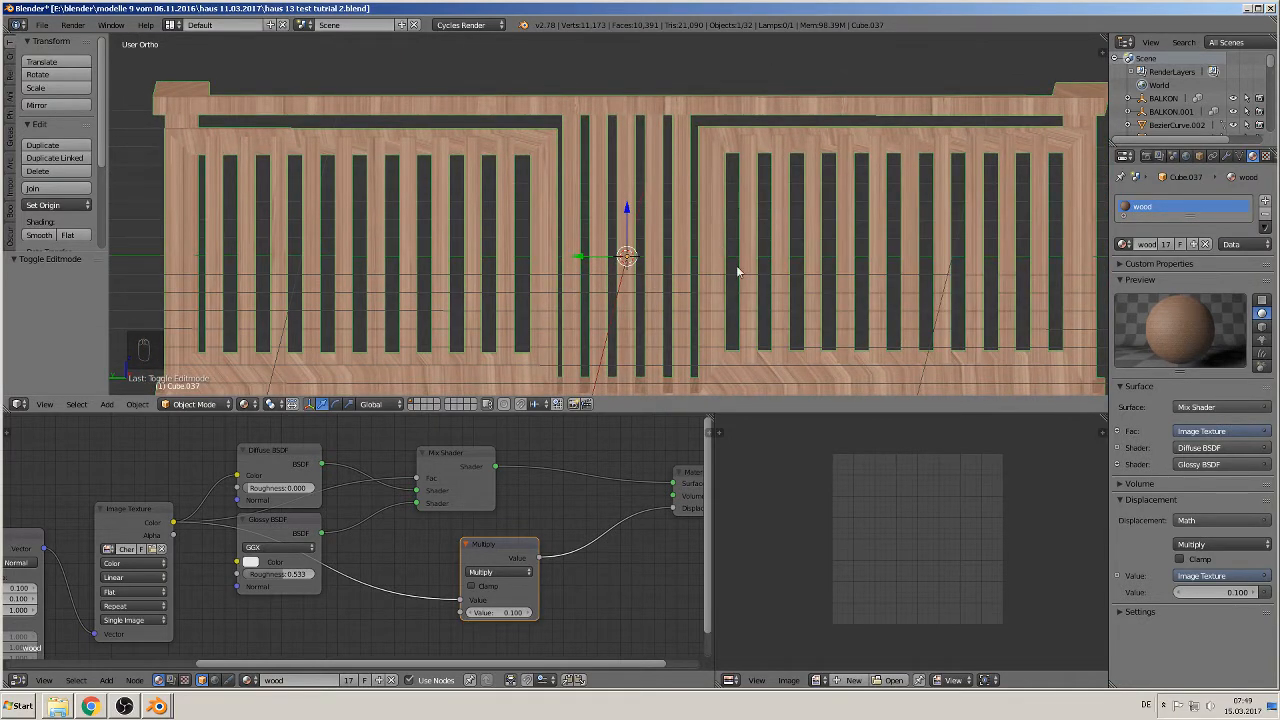
{"action": "scroll", "coordinate": [750, 300], "scroll_direction": "down", "scroll_amount": 2}
{"action": "middle_click_drag", "start_coordinate": [753, 304], "coordinate": [670, 316]}
{"action": "scroll", "coordinate": [794, 211], "scroll_direction": "up", "scroll_amount": 8}
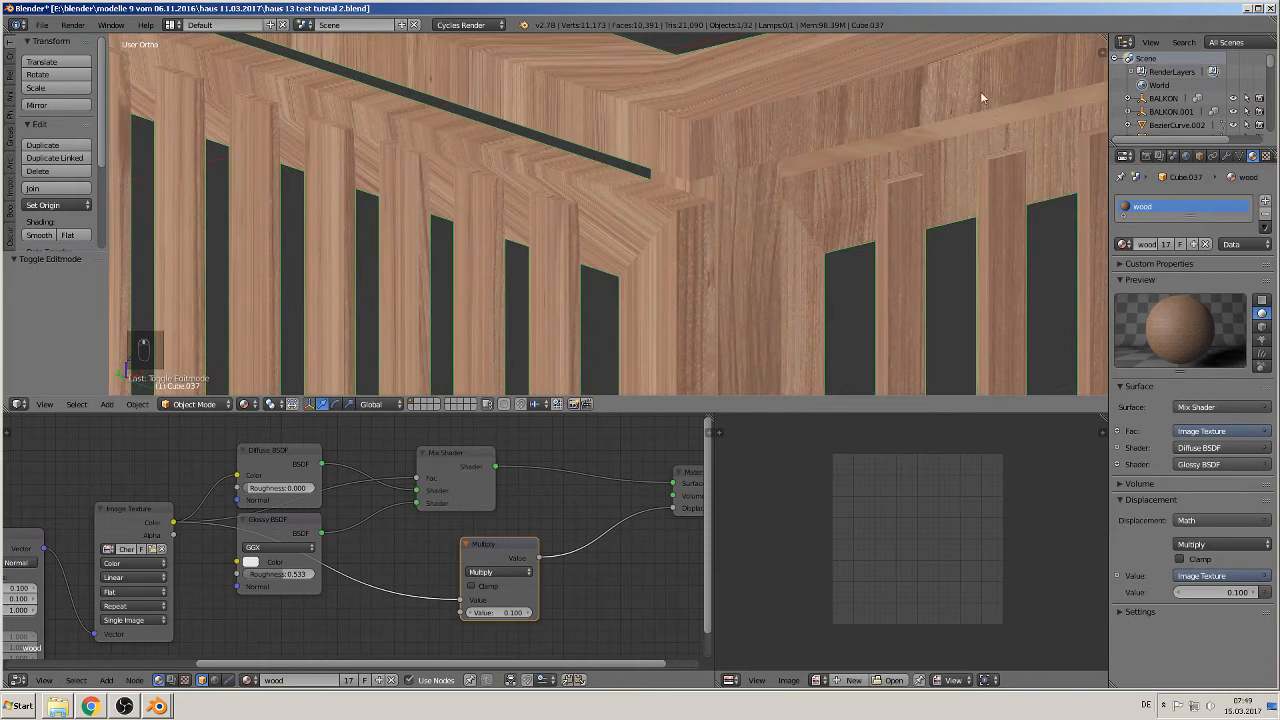
{"action": "middle_click_drag", "start_coordinate": [900, 103], "coordinate": [522, 237]}
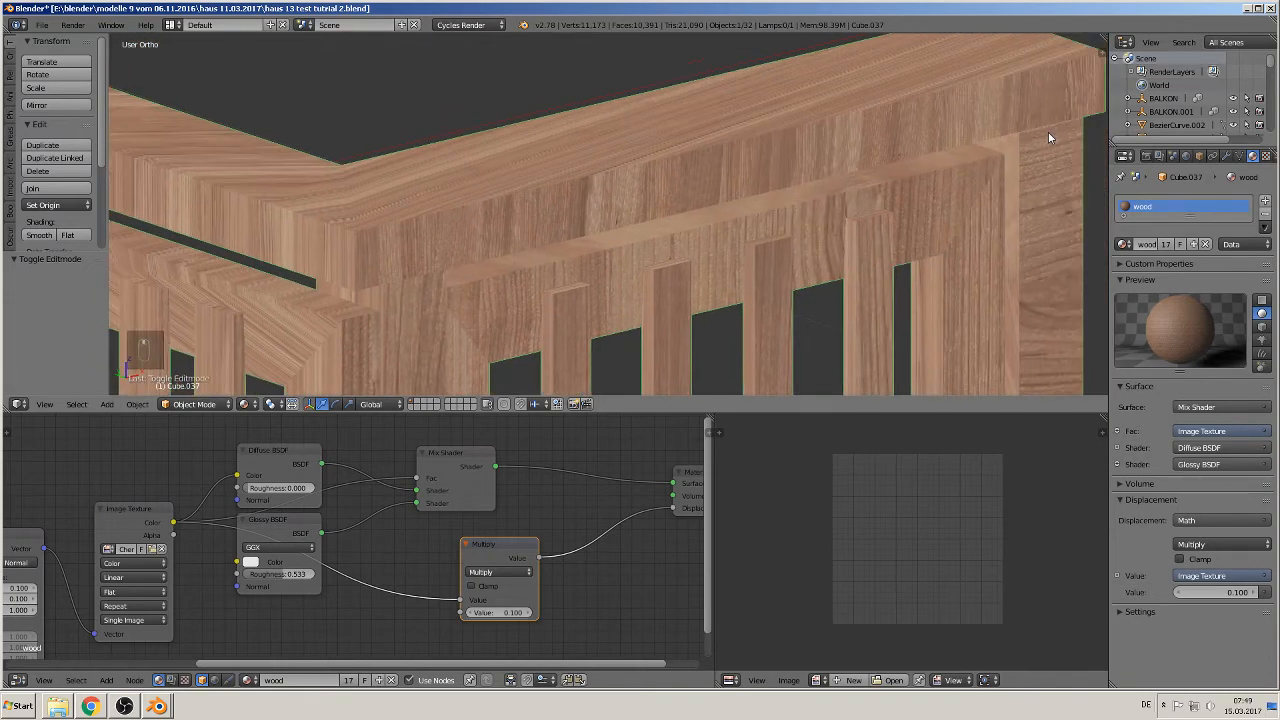
{"action": "key", "text": "Tab"}
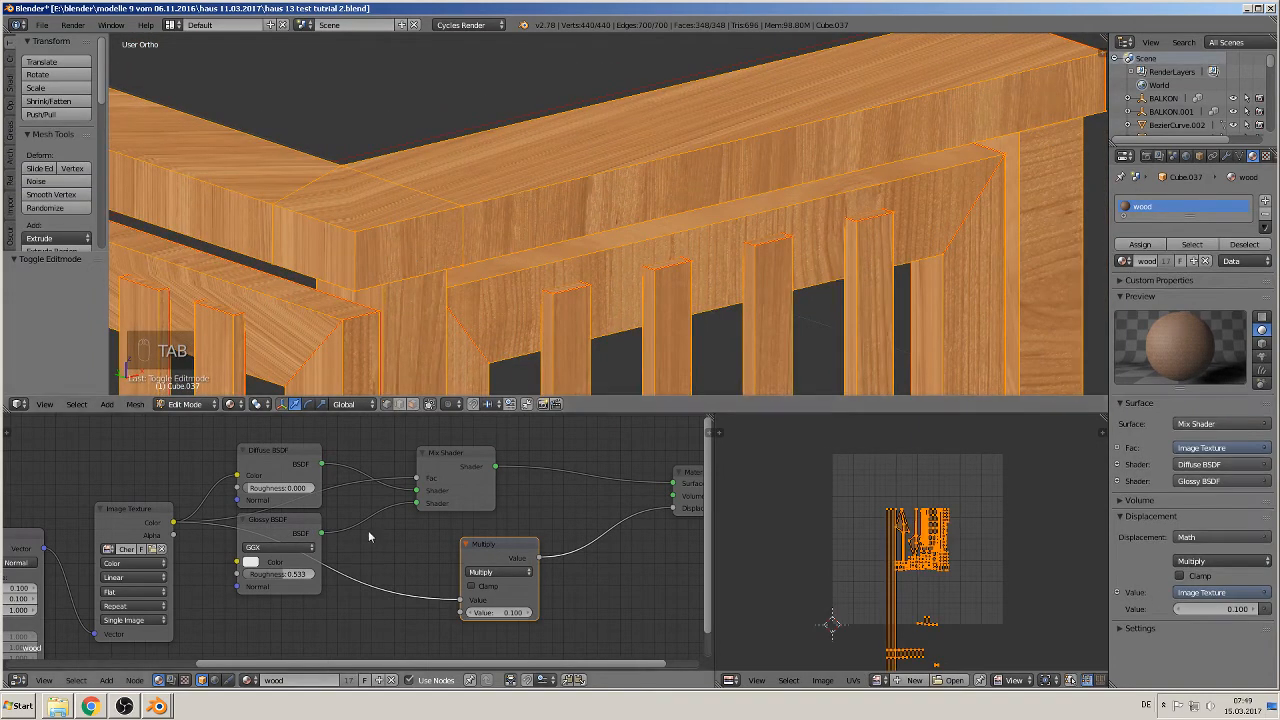
{"action": "right_click", "coordinate": [352, 245], "text": "alt"}
{"action": "scroll", "coordinate": [423, 270], "scroll_direction": "down", "scroll_amount": 3}
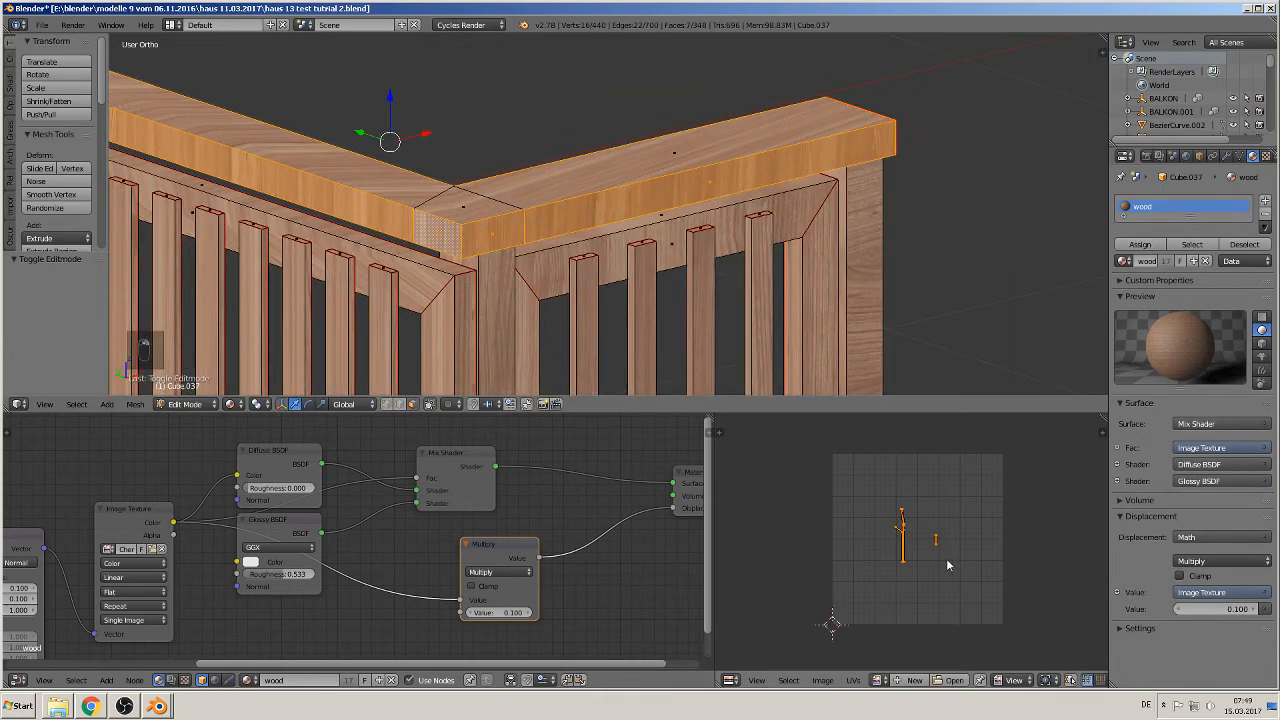
{"action": "type", "text": "r90"}
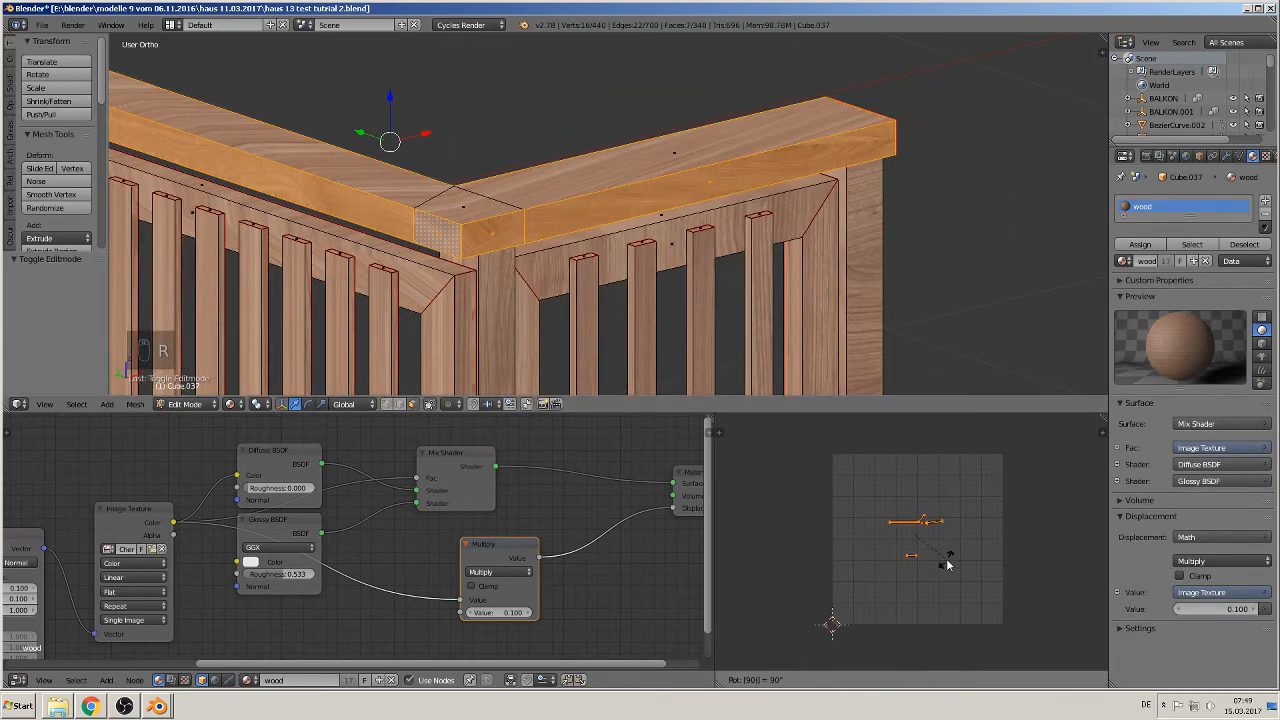
{"action": "key", "text": "Return"}
{"action": "scroll", "coordinate": [693, 233], "scroll_direction": "up", "scroll_amount": 3}
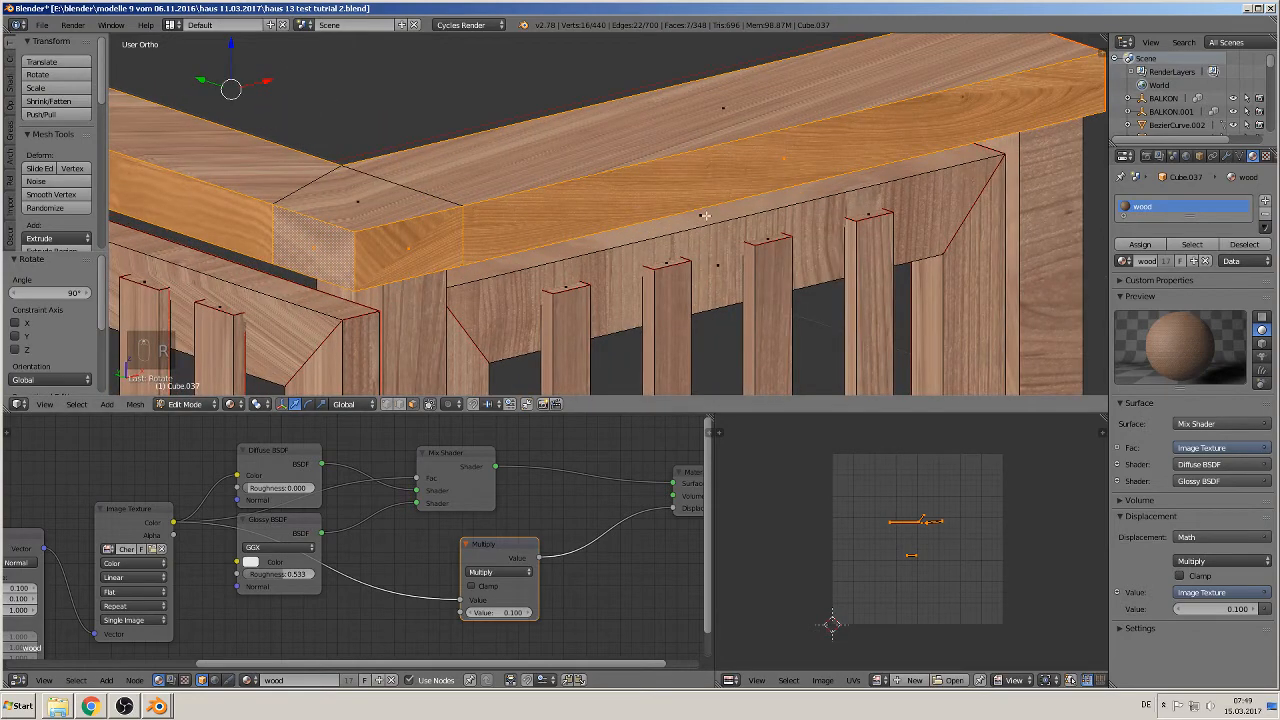
{"action": "key", "text": "Tab"}
{"action": "middle_click_drag", "start_coordinate": [705, 215], "coordinate": [703, 300]}
{"action": "scroll", "coordinate": [688, 294], "scroll_direction": "up", "scroll_amount": 2}
{"action": "key", "text": "Tab"}
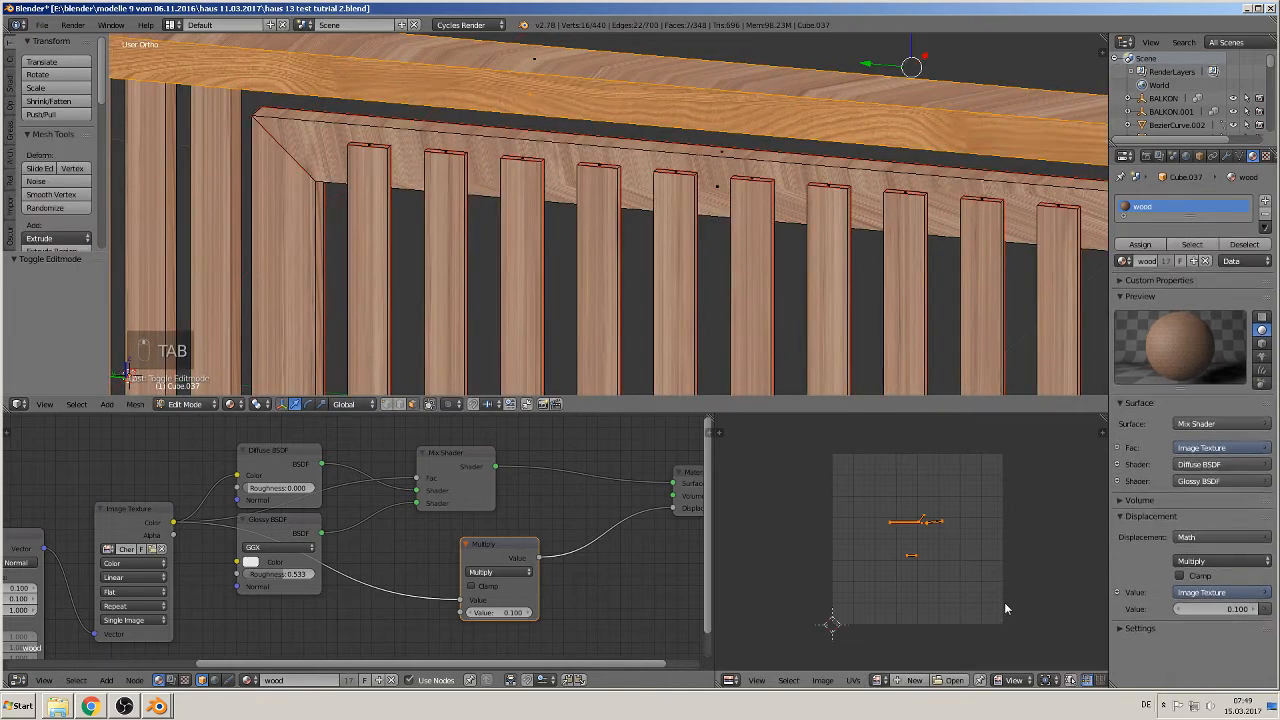
{"action": "key", "text": "s"}
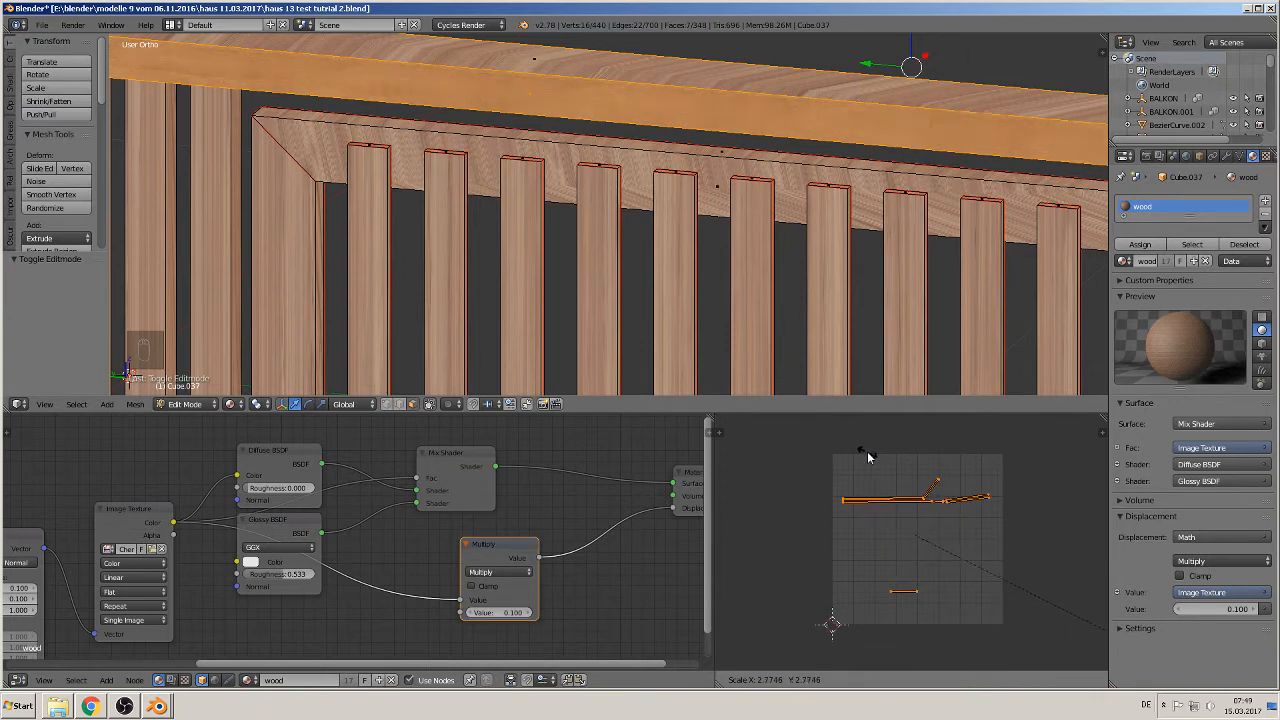
{"action": "key", "text": "Escape"}
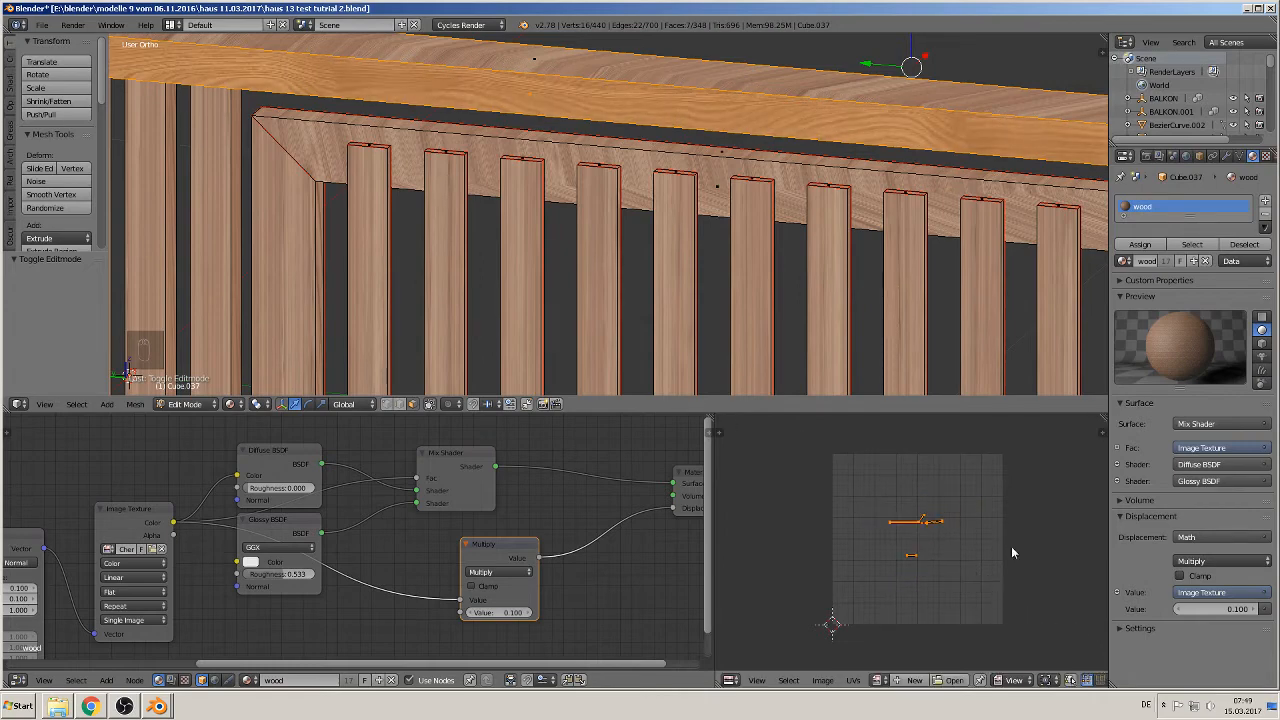
- Try to select the top faces of the front handrail as a face loop, adding a neighbouring top face
{"action": "scroll", "coordinate": [855, 346], "scroll_direction": "down", "scroll_amount": 3}
{"action": "middle_click_drag", "start_coordinate": [726, 280], "coordinate": [726, 337]}
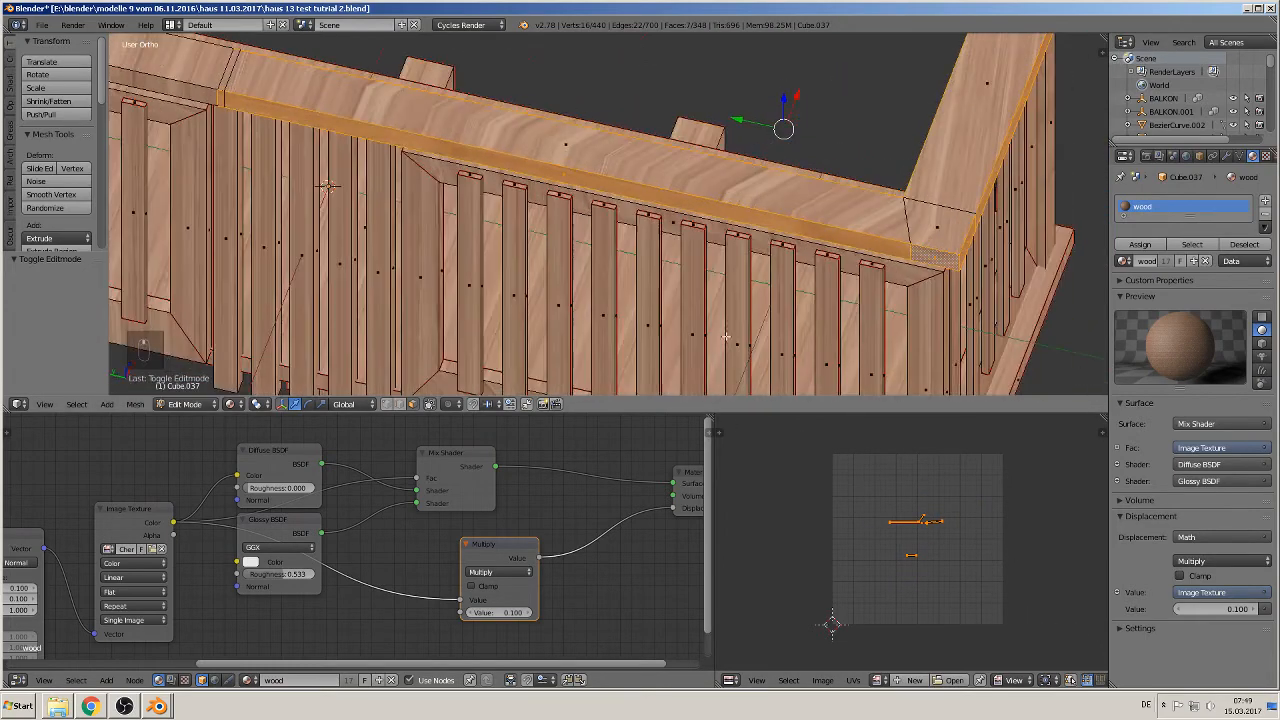
{"action": "right_click", "coordinate": [906, 225], "text": "alt"}
{"action": "middle_click_drag", "start_coordinate": [908, 225], "coordinate": [934, 238]}
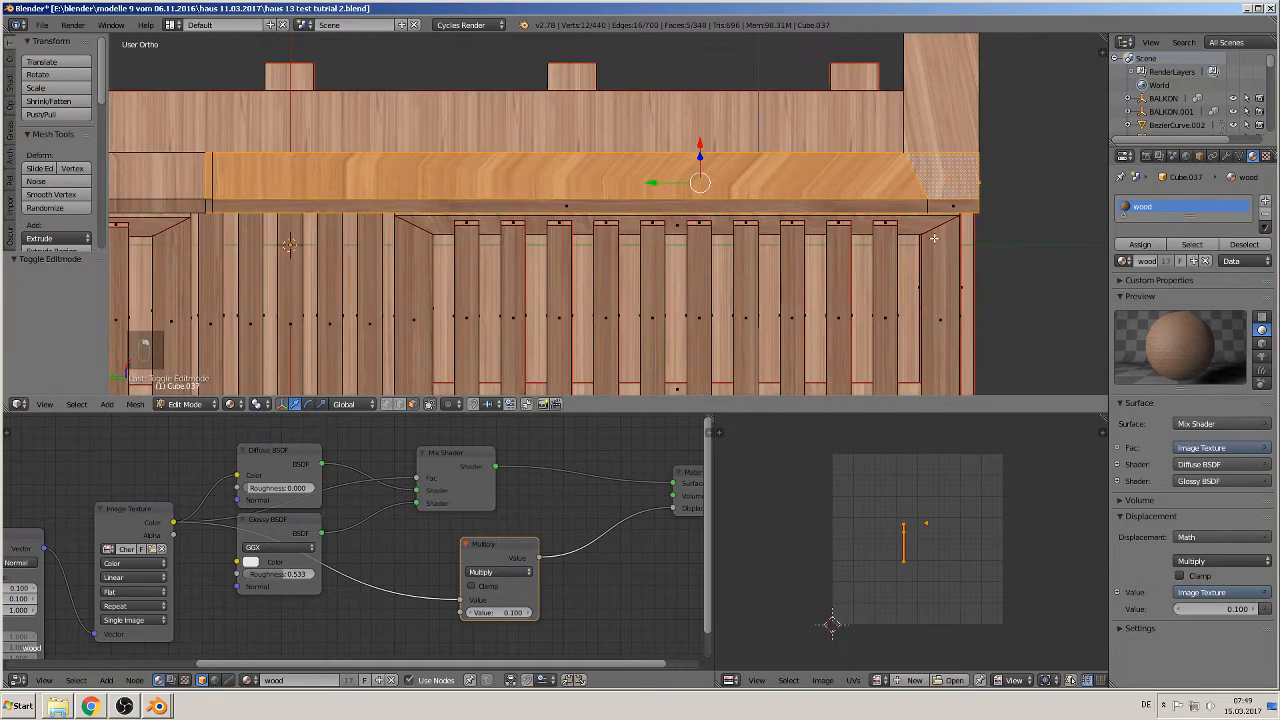
{"action": "right_click", "coordinate": [931, 145], "text": "shift"}
{"action": "middle_click_drag", "start_coordinate": [298, 164], "coordinate": [577, 144], "text": "shift"}
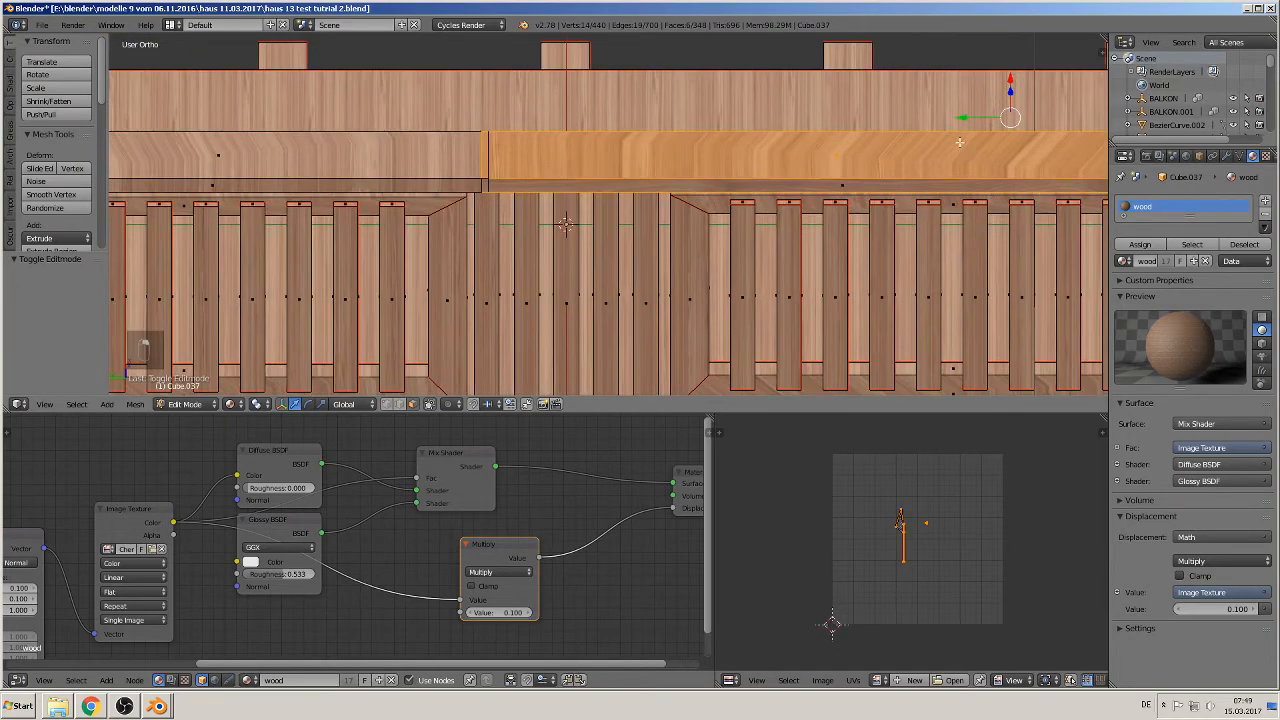
{"action": "scroll", "coordinate": [940, 147], "scroll_direction": "down", "scroll_amount": 2}
- Select the four top faces along the front handrail, including both corners, switch to top view and open the UV mapping options
{"action": "right_click", "coordinate": [1011, 171]}
{"action": "right_click", "coordinate": [1018, 172]}
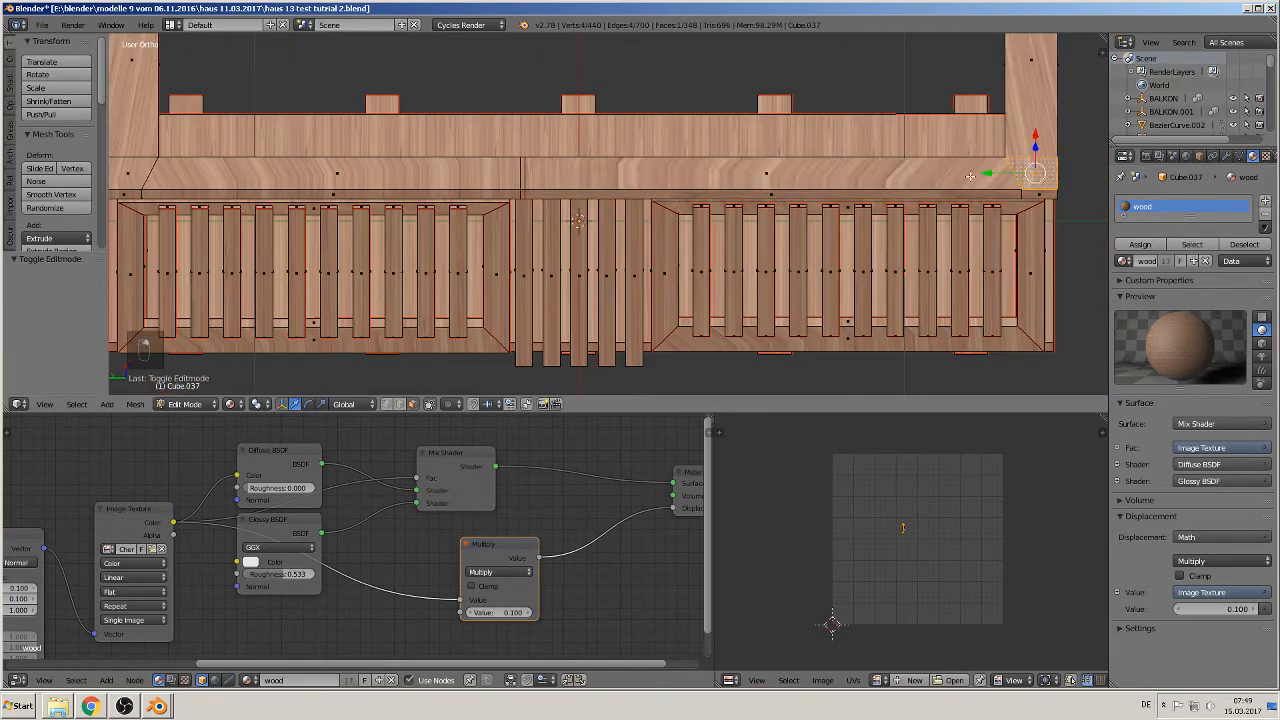
{"action": "right_click", "coordinate": [924, 176], "text": "shift"}
{"action": "right_click", "coordinate": [339, 170], "text": "shift"}
{"action": "right_click", "coordinate": [136, 168], "text": "shift"}
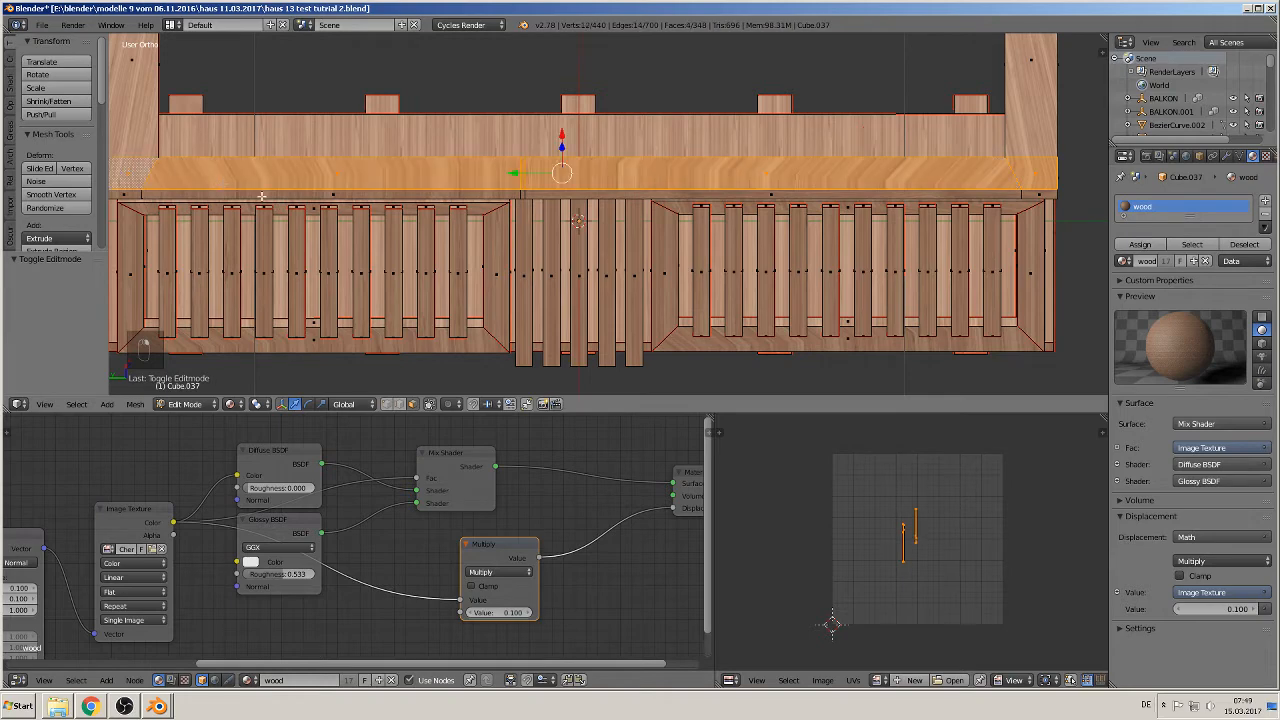
{"action": "middle_click_drag", "start_coordinate": [297, 213], "coordinate": [299, 249], "text": "shift"}
{"action": "key", "text": "KP_7"}
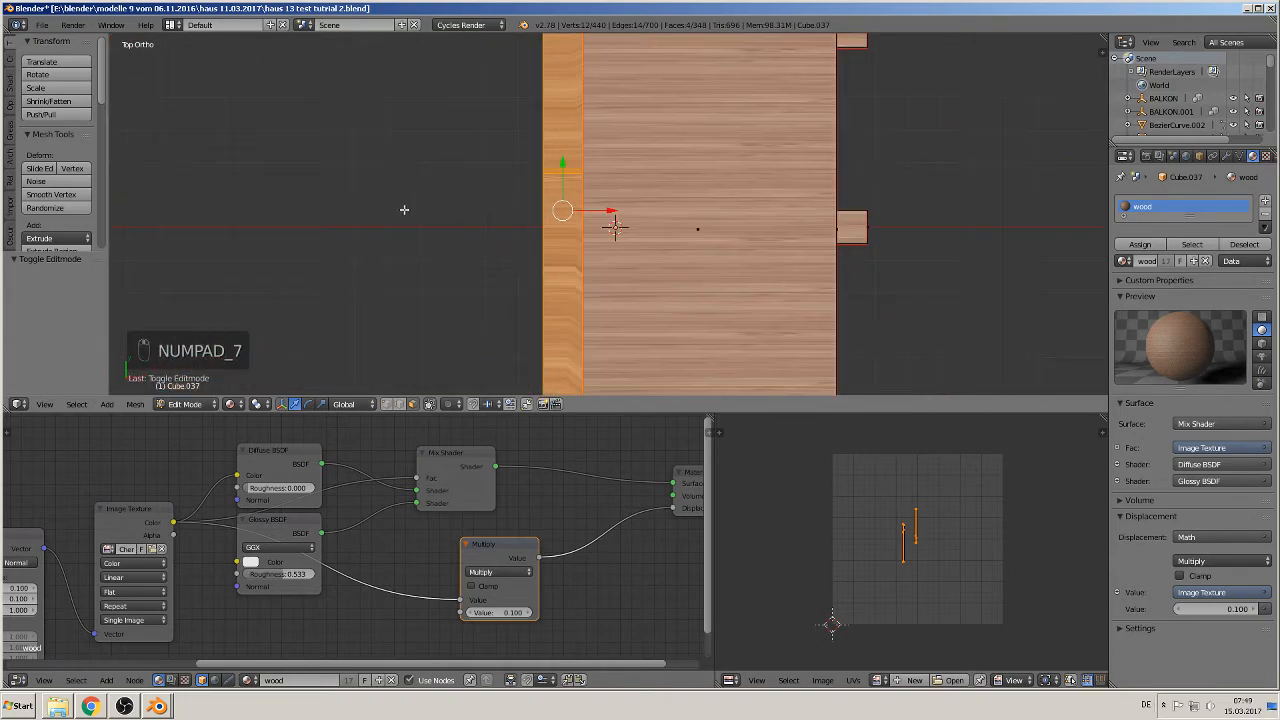
{"action": "key", "text": "u"}
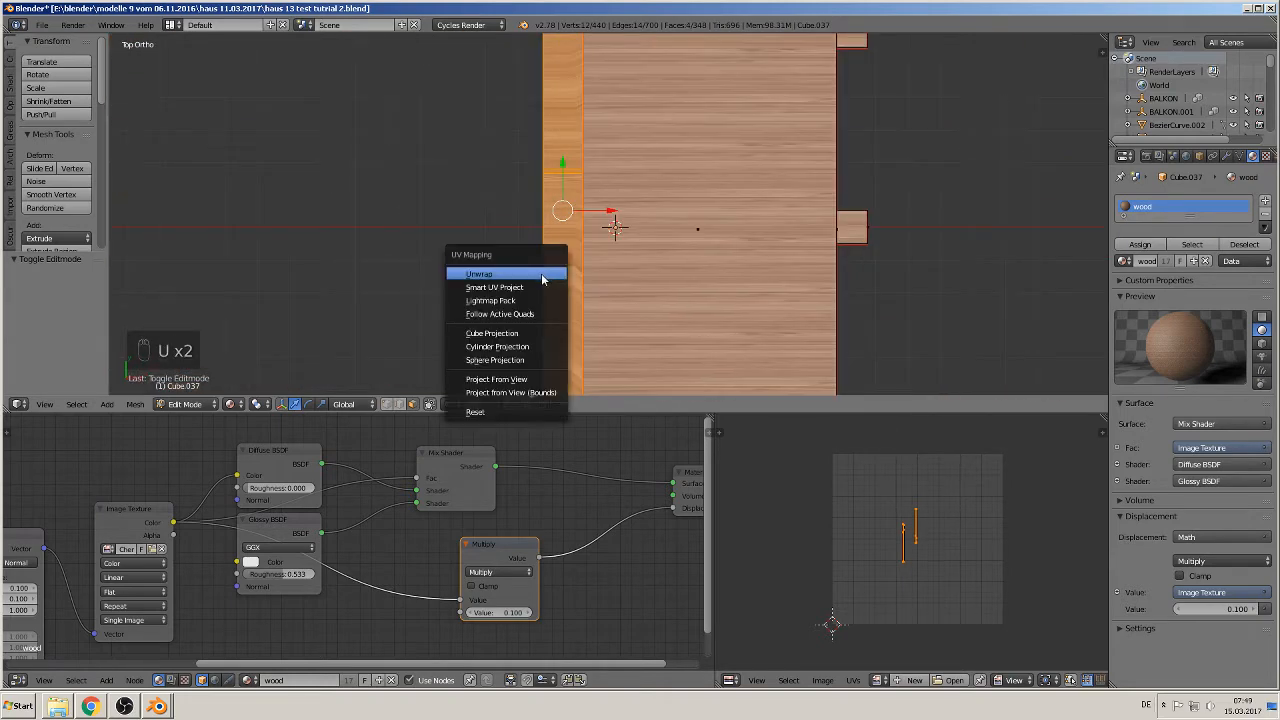
- Unwrap the selected side rail faces of the balcony and scale their UV island to about 0.893
{"action": "left_click", "coordinate": [542, 276]}
{"action": "scroll", "coordinate": [943, 630], "scroll_direction": "up", "scroll_amount": 1}
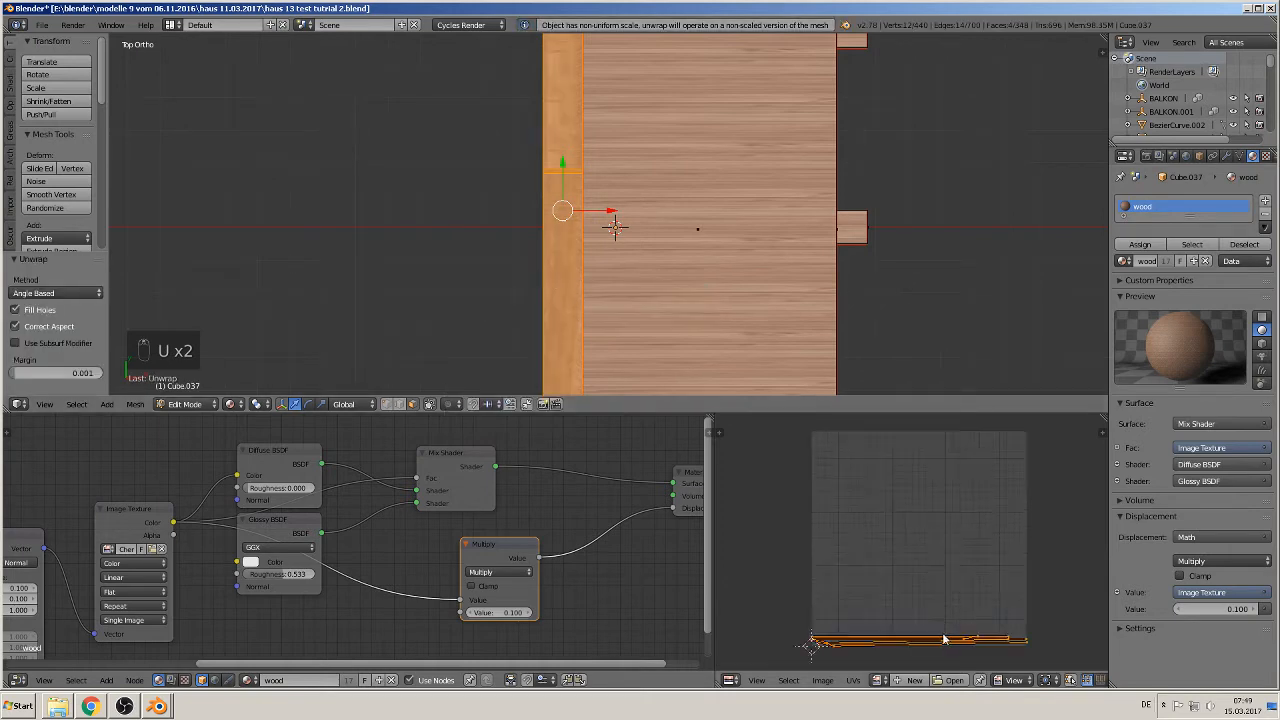
{"action": "scroll", "coordinate": [974, 636], "scroll_direction": "up", "scroll_amount": 1}
{"action": "scroll", "coordinate": [974, 636], "scroll_direction": "down", "scroll_amount": 2}
{"action": "key", "text": "s"}
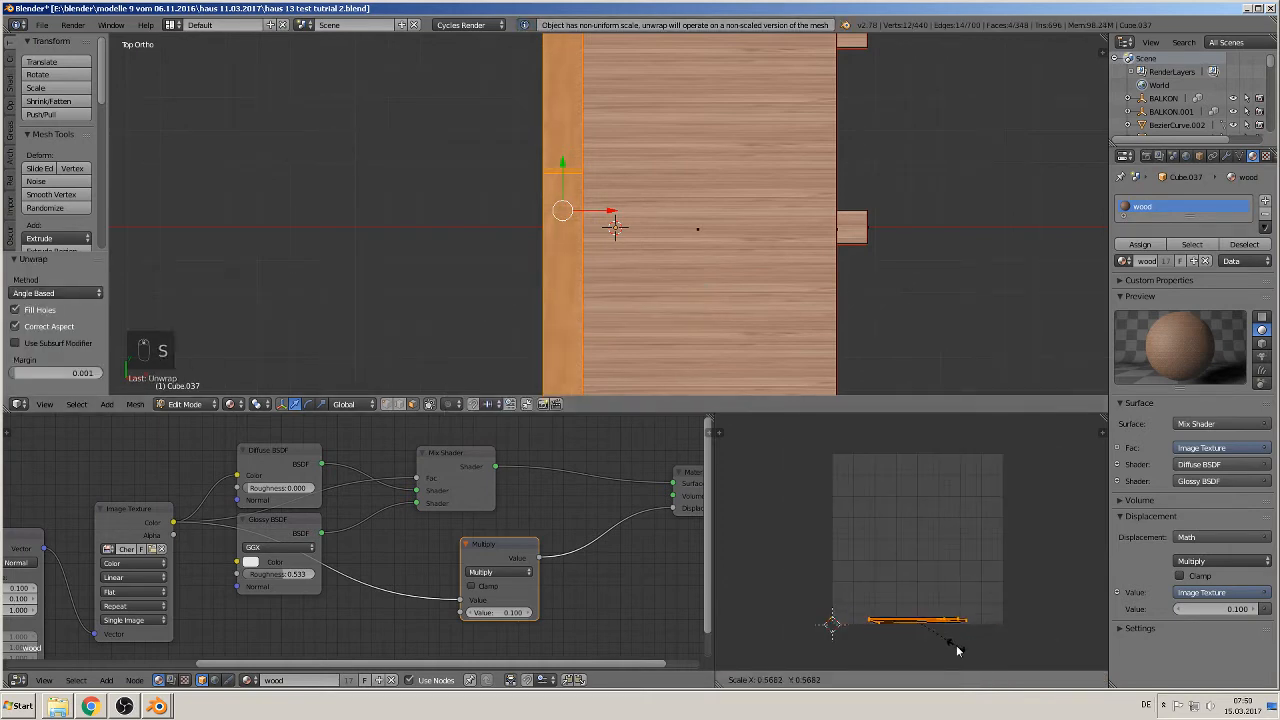
{"action": "left_click", "coordinate": [985, 644]}
- Rotate the side rail's UV island by 90° twice, deselect everything and leave mesh editing
{"action": "type", "text": "r"}
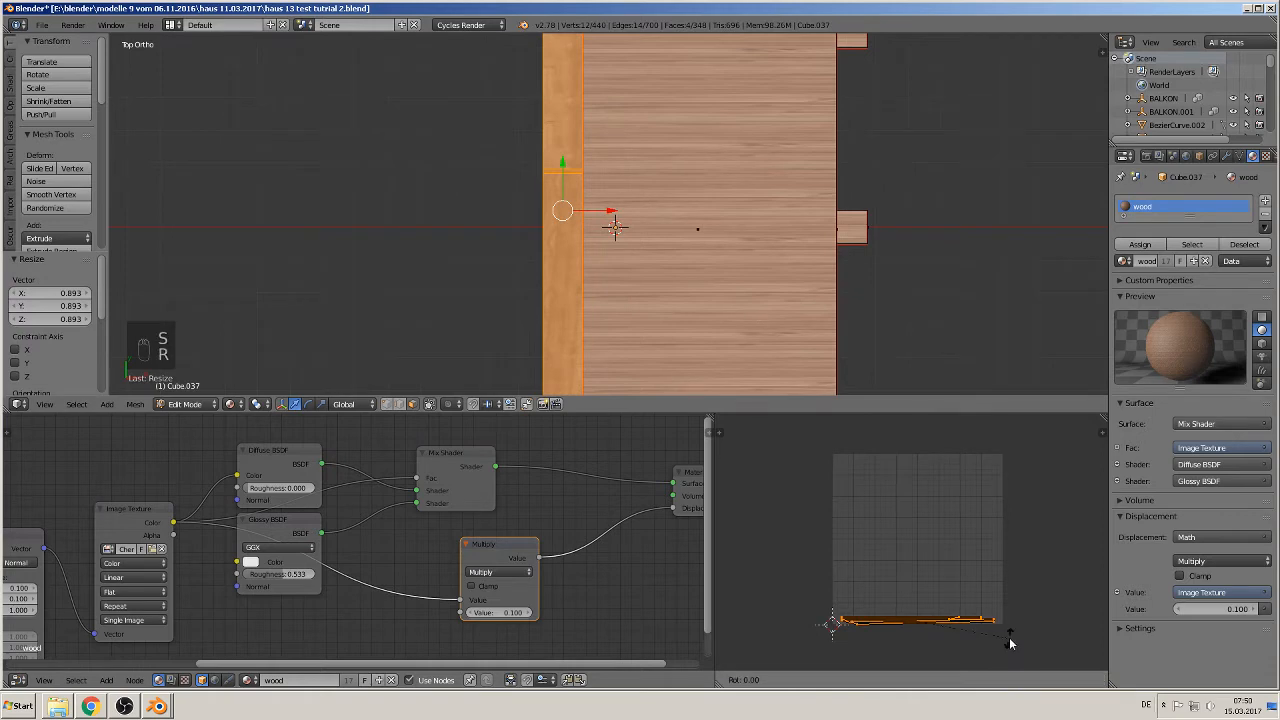
{"action": "type", "text": "90"}
{"action": "key", "text": "Return"}
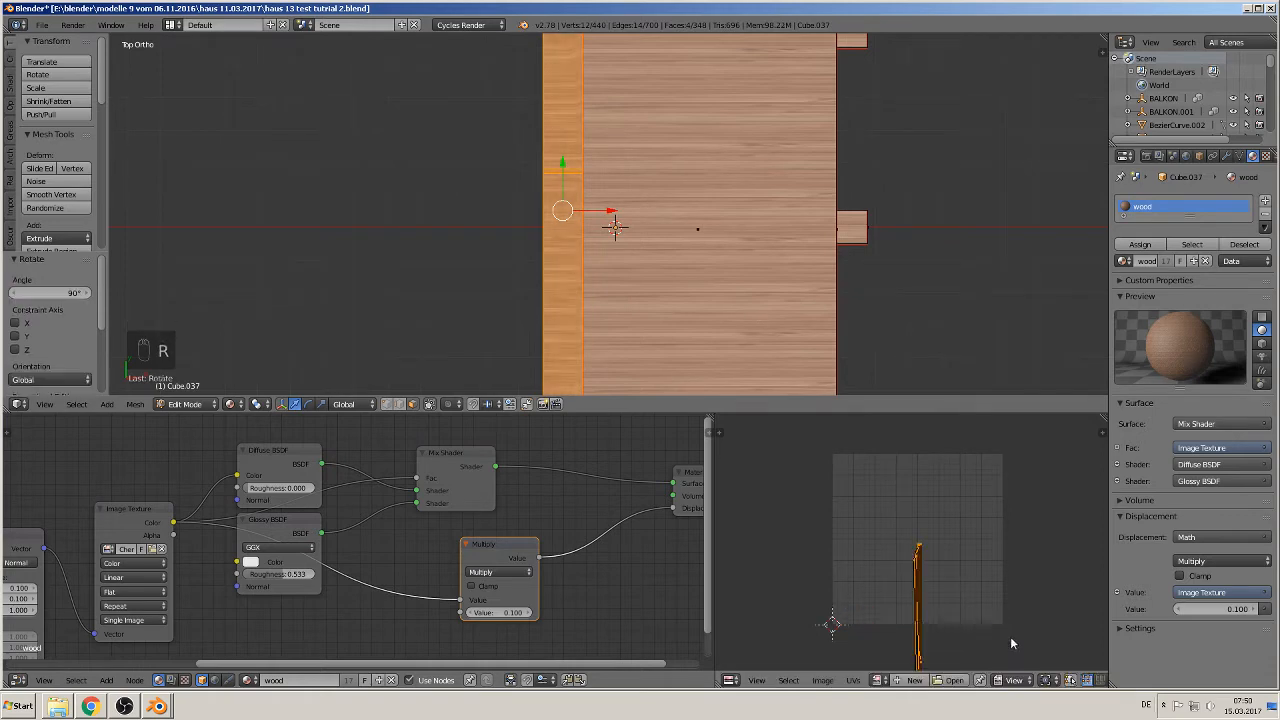
{"action": "type", "text": "r90"}
{"action": "key", "text": "Return"}
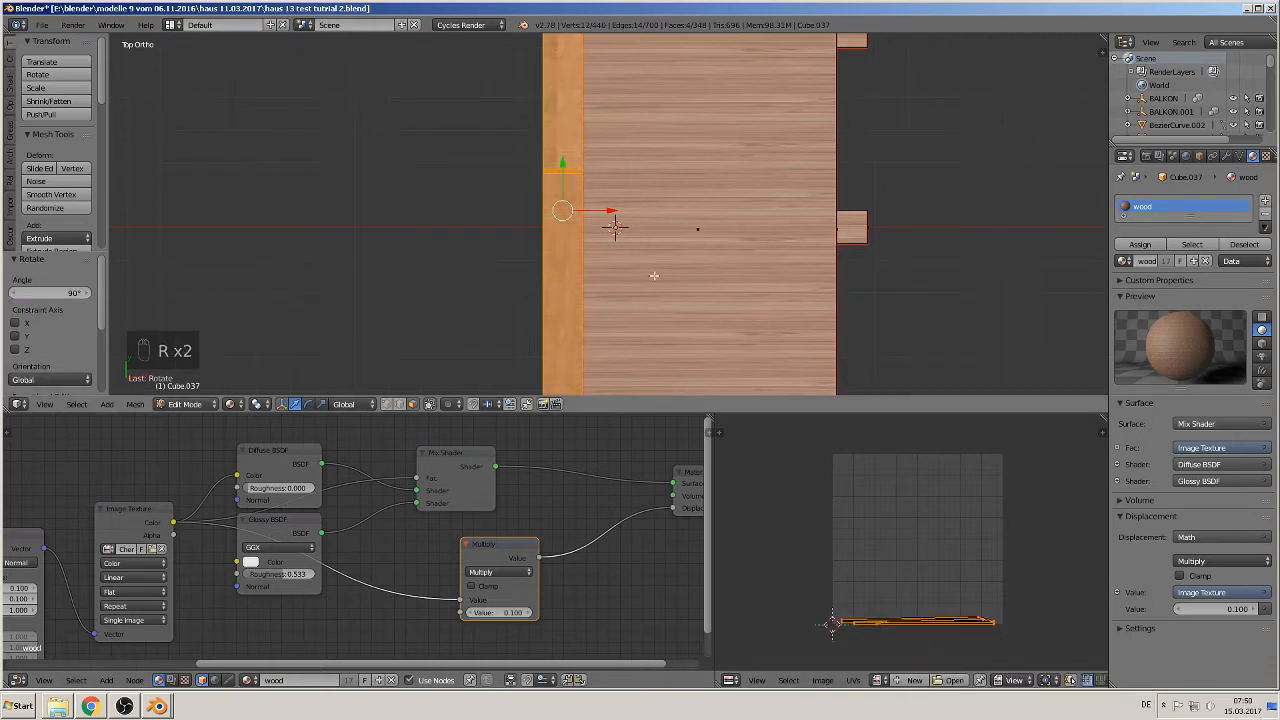
{"action": "key", "text": "a"}
{"action": "middle_click_drag", "start_coordinate": [594, 272], "coordinate": [738, 213]}
{"action": "key", "text": "Tab"}
- Apply the balcony object's rotation and scale
{"action": "scroll", "coordinate": [730, 290], "scroll_direction": "down", "scroll_amount": 5}
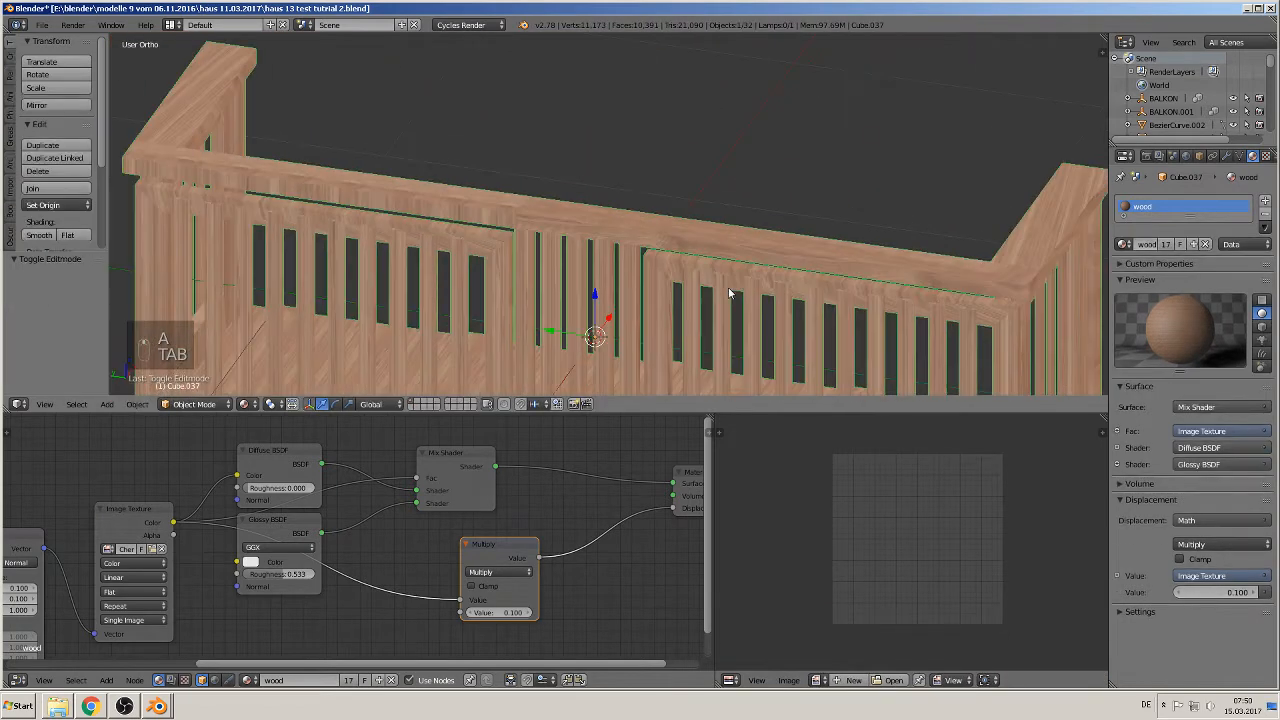
{"action": "left_click", "coordinate": [129, 406]}
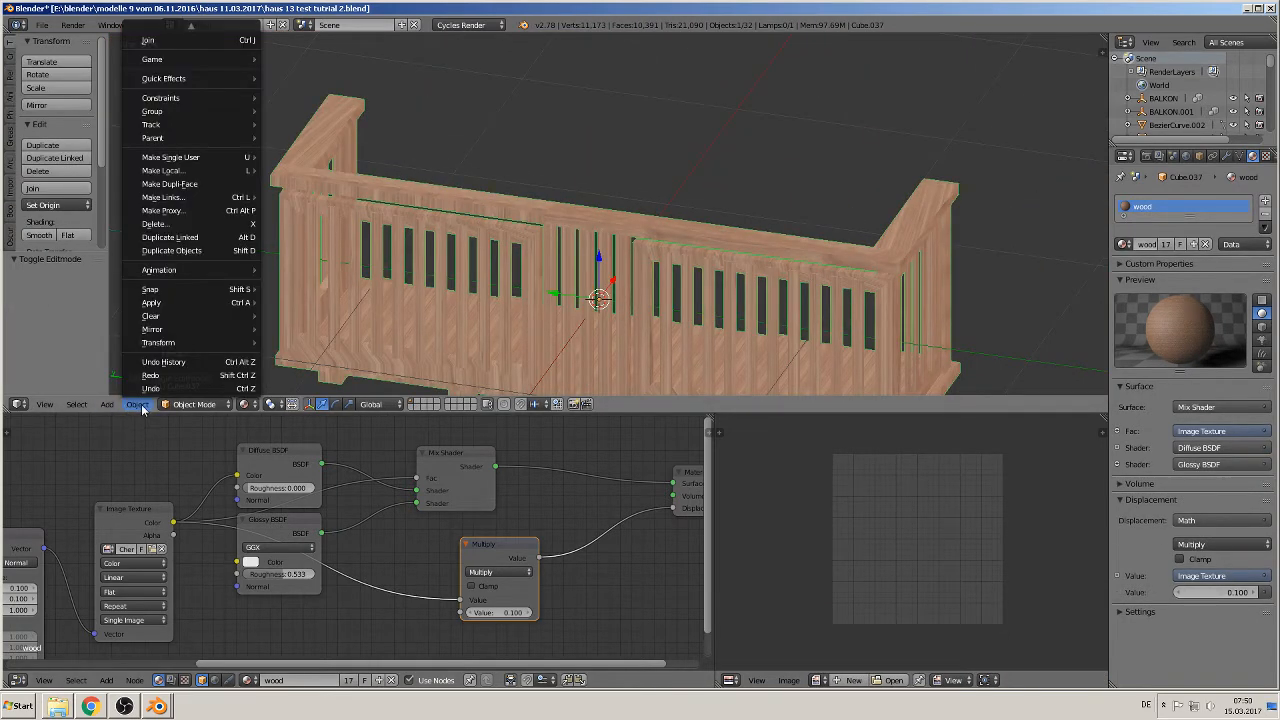
{"action": "mouse_move", "coordinate": [152, 302]}
{"action": "left_click", "coordinate": [342, 340]}
- Select the balcony's entire mesh and unwrap all its faces again
{"action": "scroll", "coordinate": [726, 285], "scroll_direction": "up", "scroll_amount": 3}
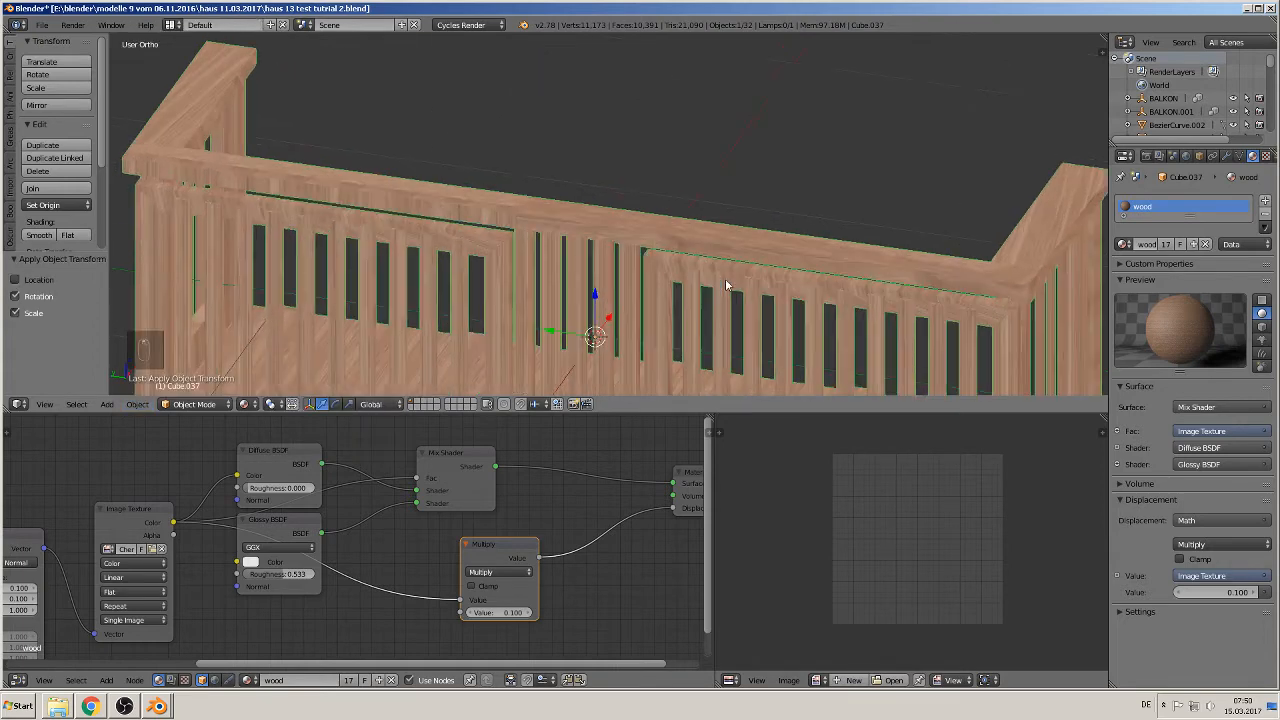
{"action": "key", "text": "Tab"}
{"action": "key", "text": "a"}
{"action": "key", "text": "a"}
{"action": "key", "text": "a"}
{"action": "key", "text": "a"}
{"action": "key", "text": "a"}
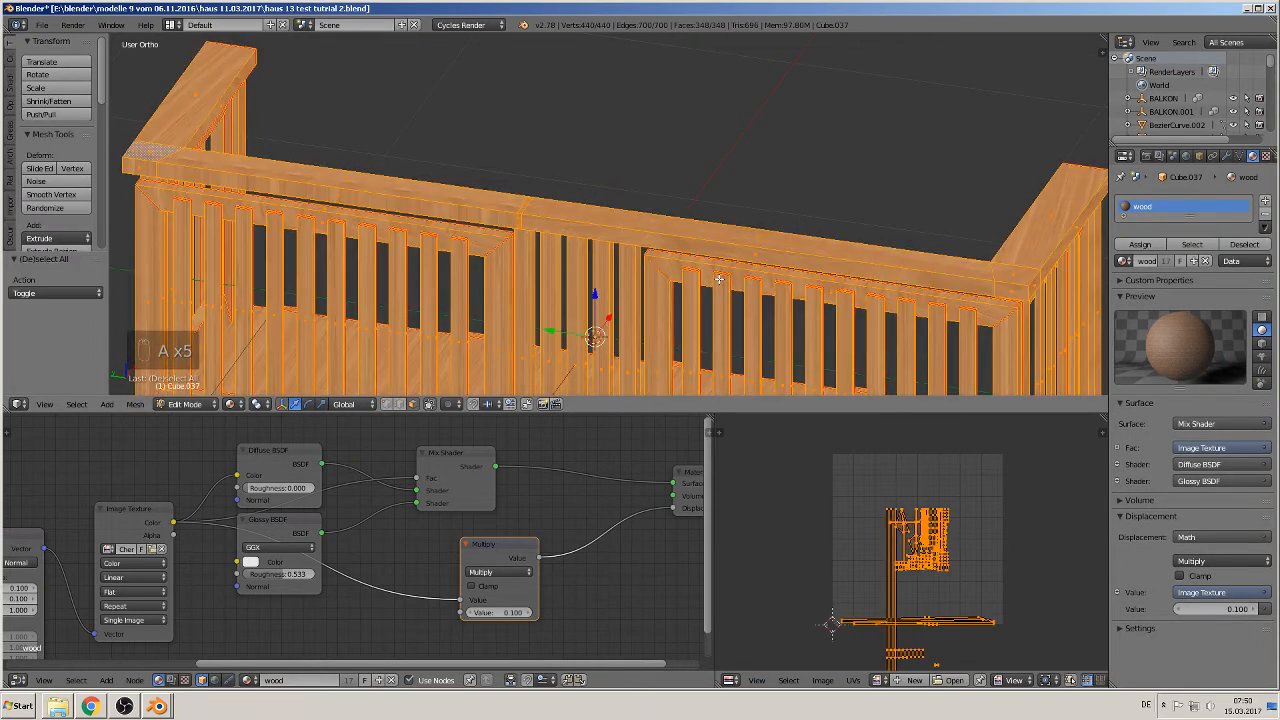
{"action": "key", "text": "u"}
{"action": "left_click", "coordinate": [719, 281]}
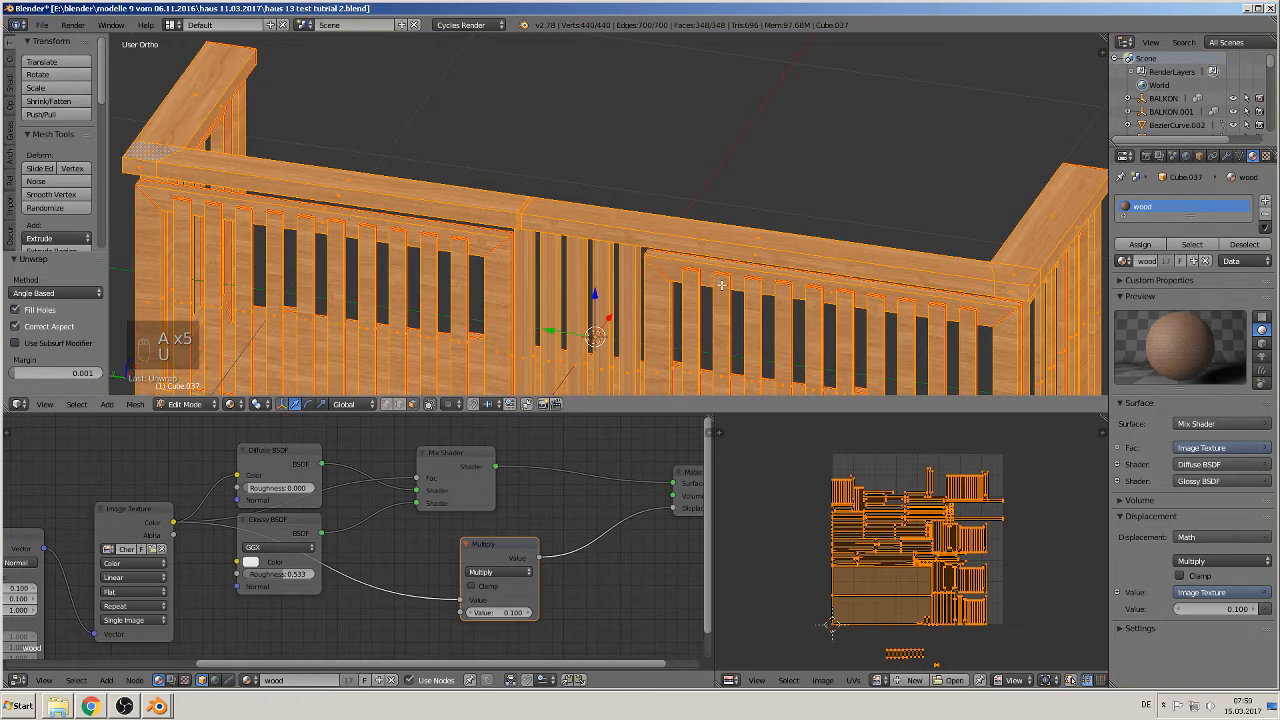
- Rotate the balcony's whole UV layout by 90°, leave mesh editing and check the wood grain on the railing
{"action": "key", "text": "r"}
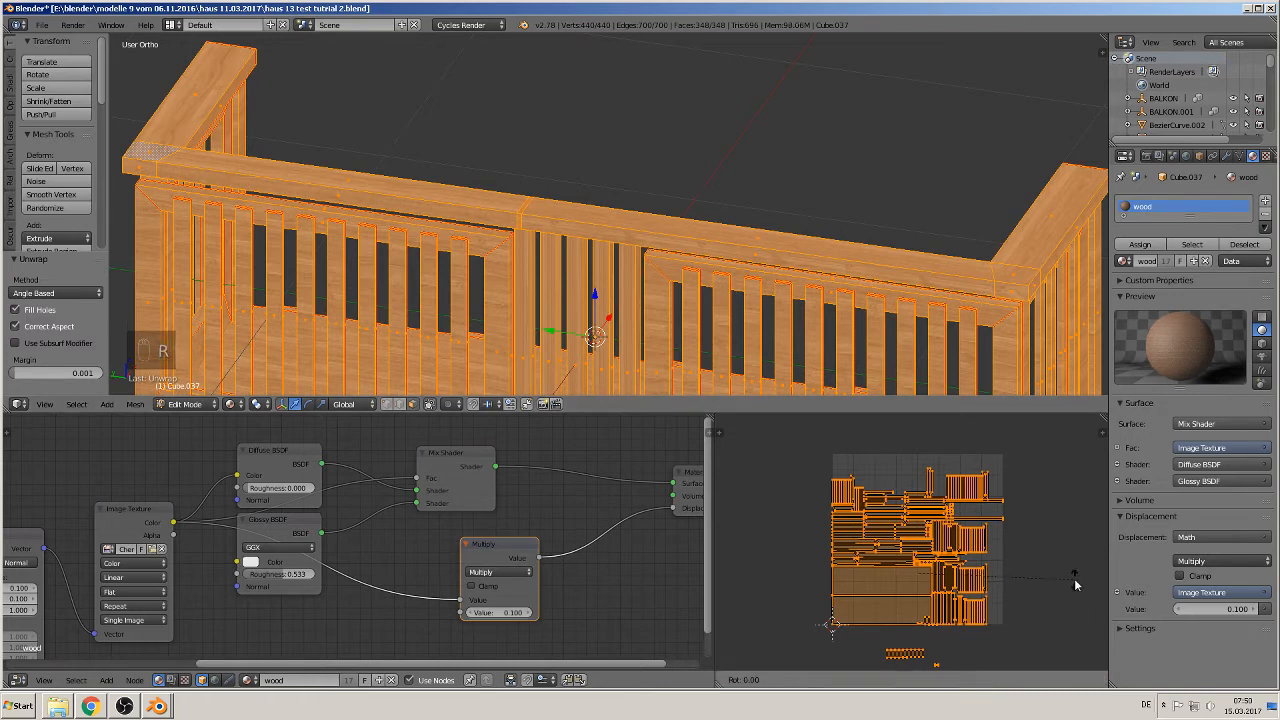
{"action": "key", "text": "9"}
{"action": "key", "text": "0"}
{"action": "left_click", "coordinate": [1049, 574]}
{"action": "key", "text": "Tab"}
{"action": "scroll", "coordinate": [831, 246], "scroll_direction": "down", "scroll_amount": 3}
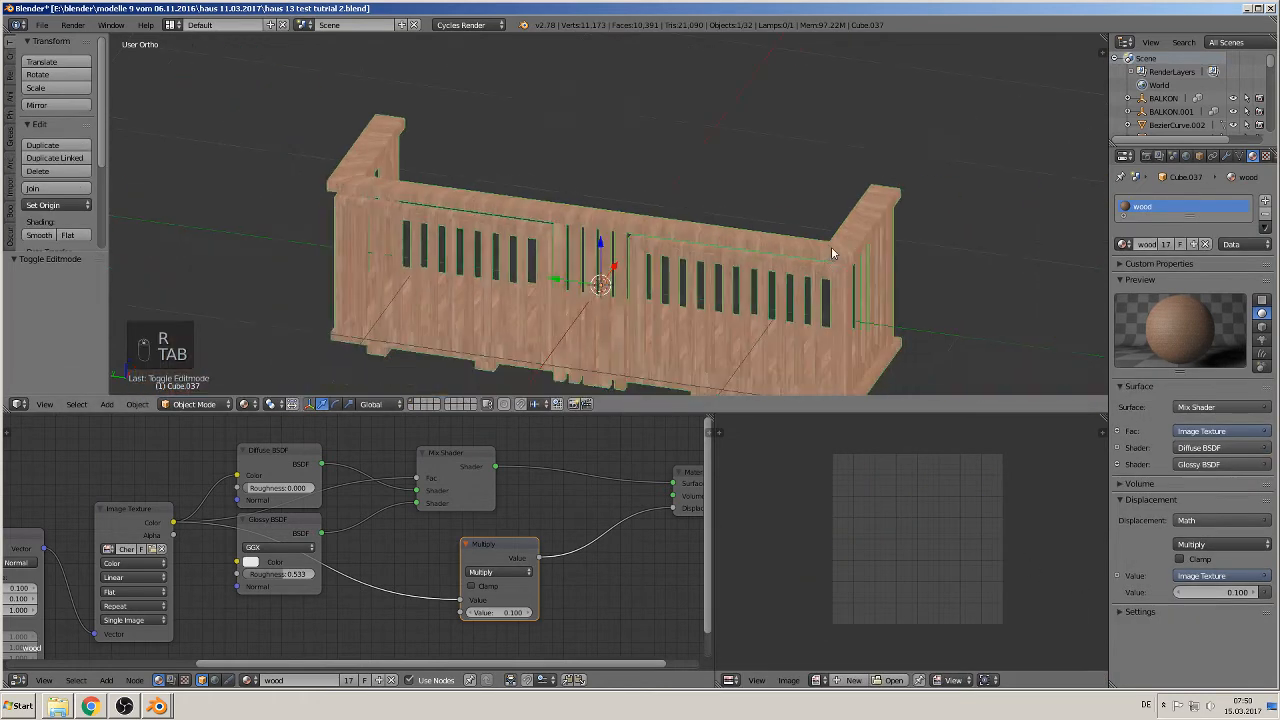
{"action": "scroll", "coordinate": [815, 235], "scroll_direction": "up", "scroll_amount": 7}
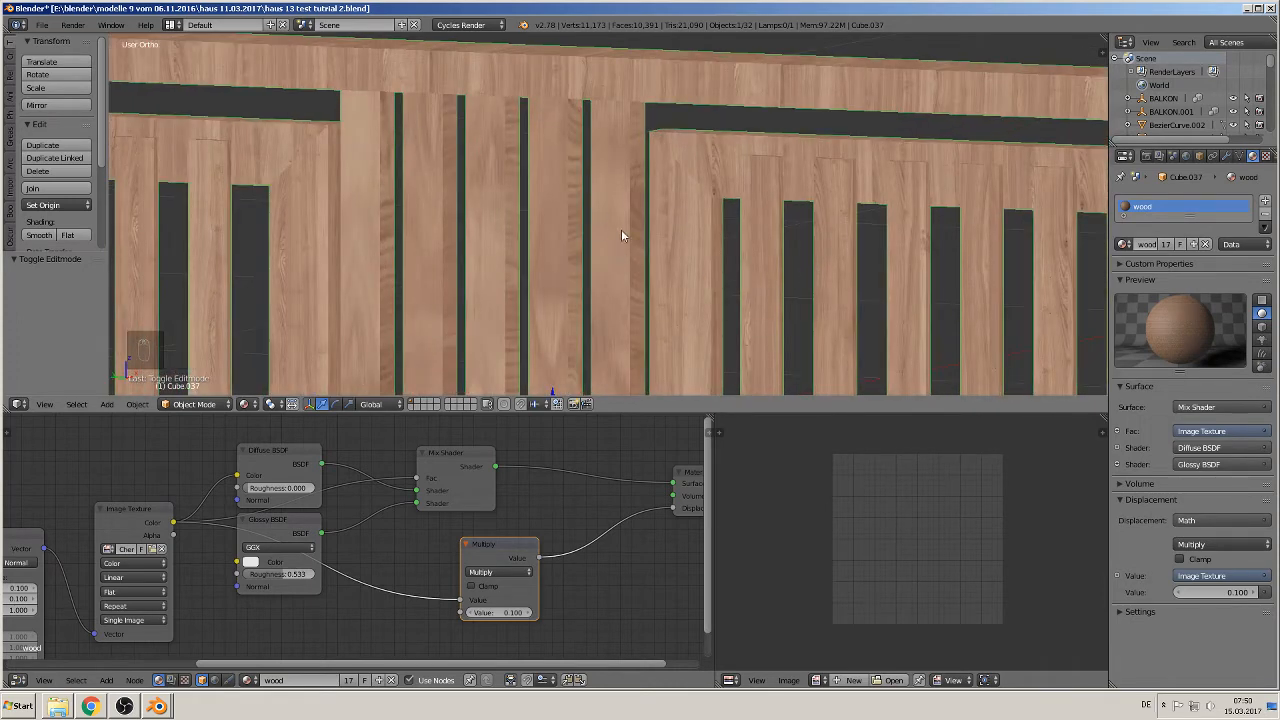
{"action": "scroll", "coordinate": [788, 170], "scroll_direction": "down", "scroll_amount": 8}
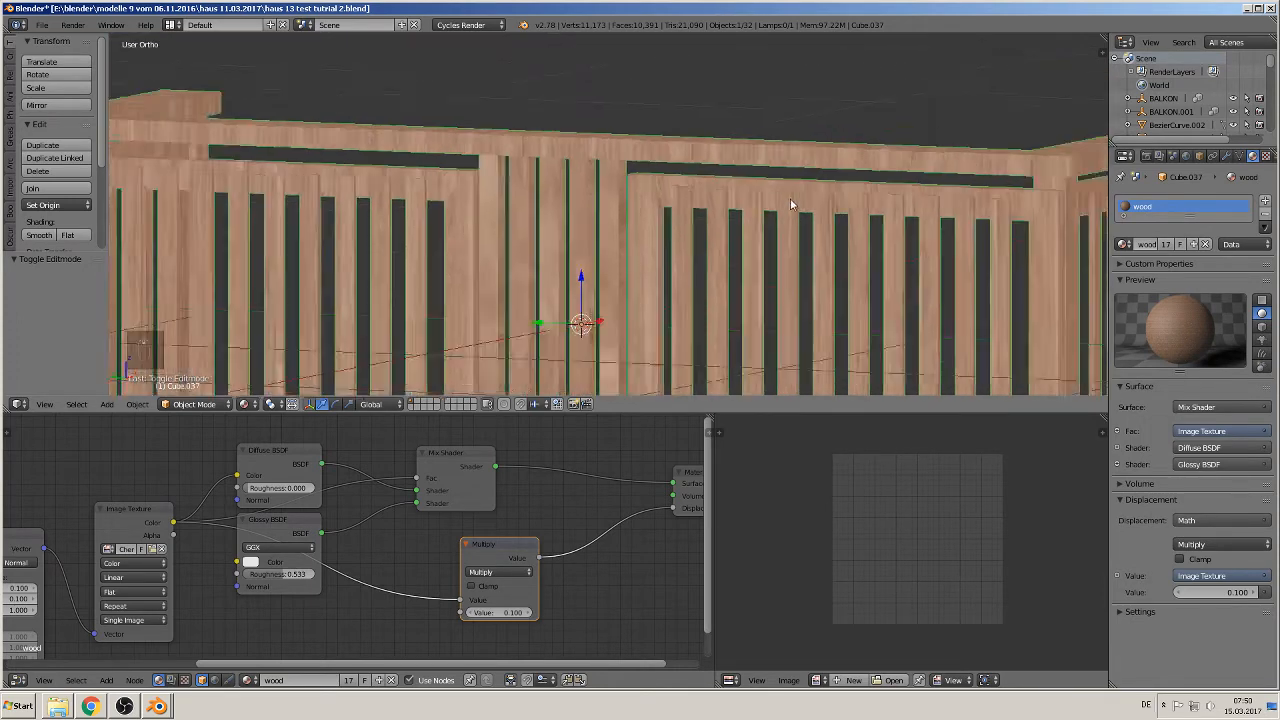
- Leave the isolated view of the balcony and bring the roof gutter of the whole house into view
{"action": "key", "text": "Tab"}
{"action": "key", "text": "Tab"}
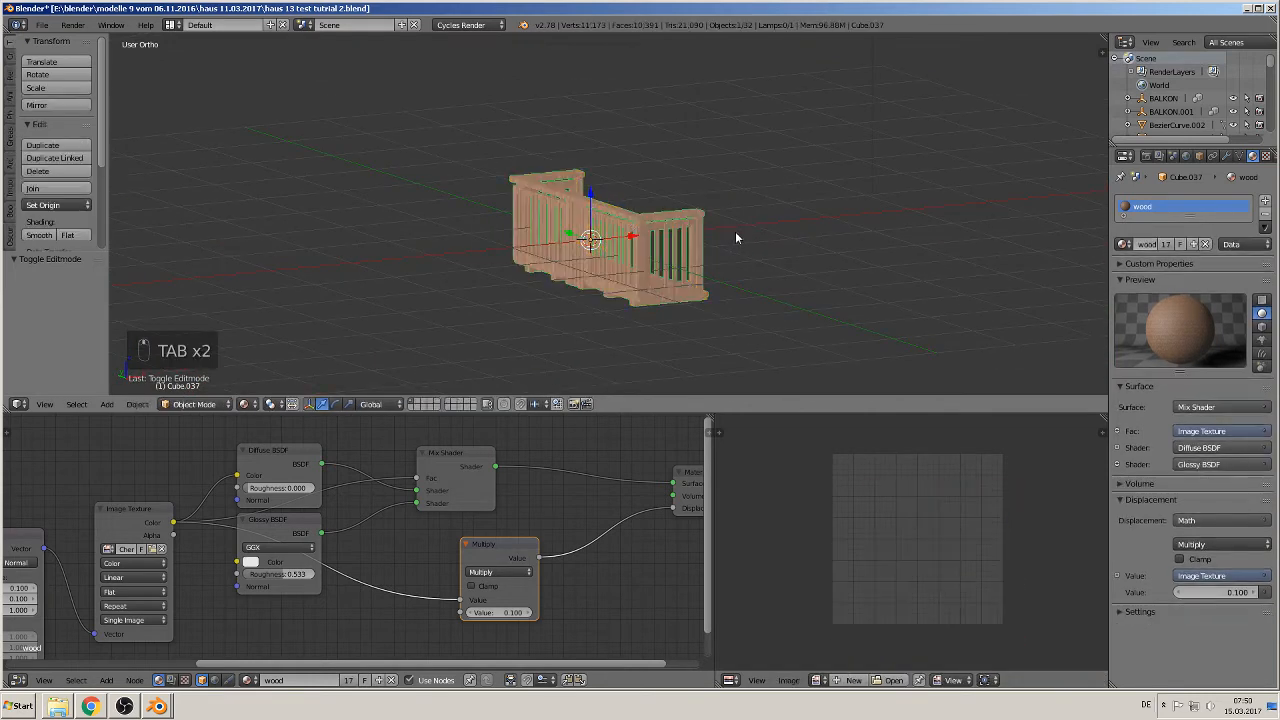
{"action": "scroll", "coordinate": [735, 231], "scroll_direction": "down", "scroll_amount": 6}
{"action": "scroll", "coordinate": [769, 187], "scroll_direction": "up", "scroll_amount": 6}
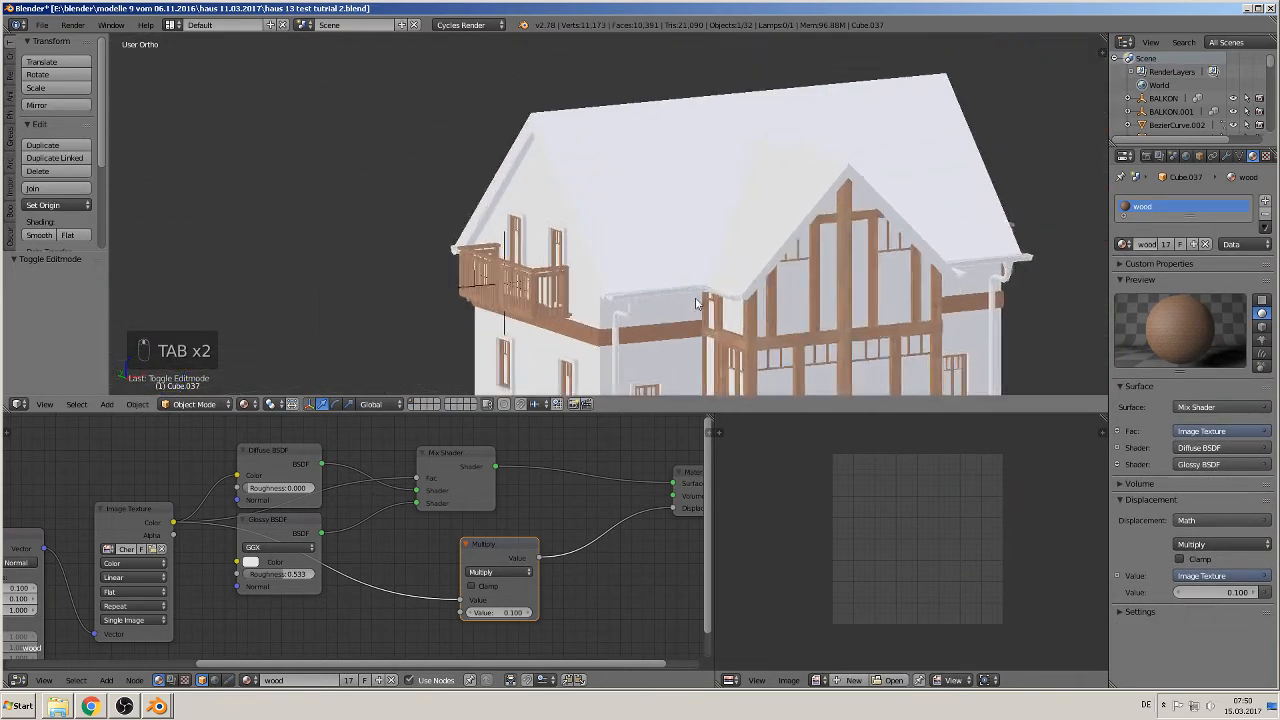
{"action": "middle_click_drag", "start_coordinate": [683, 333], "coordinate": [530, 249], "text": "shift"}
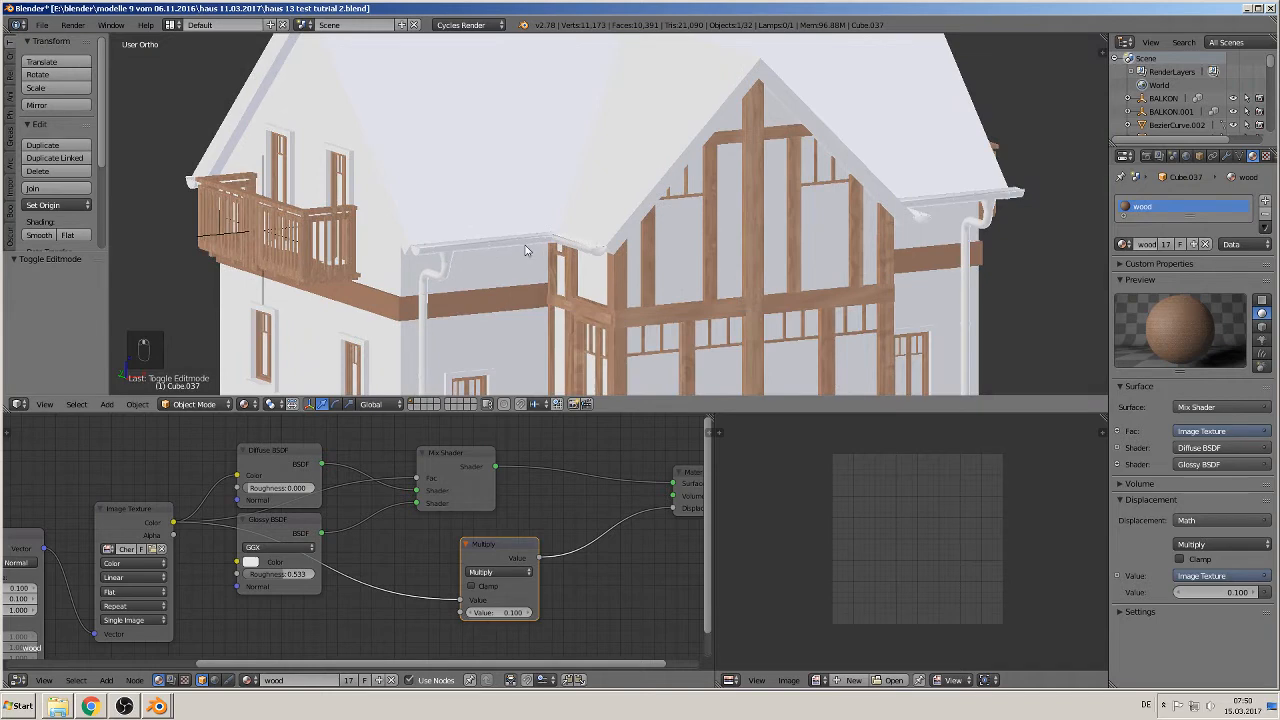
{"action": "scroll", "coordinate": [565, 250], "scroll_direction": "up", "scroll_amount": 3}
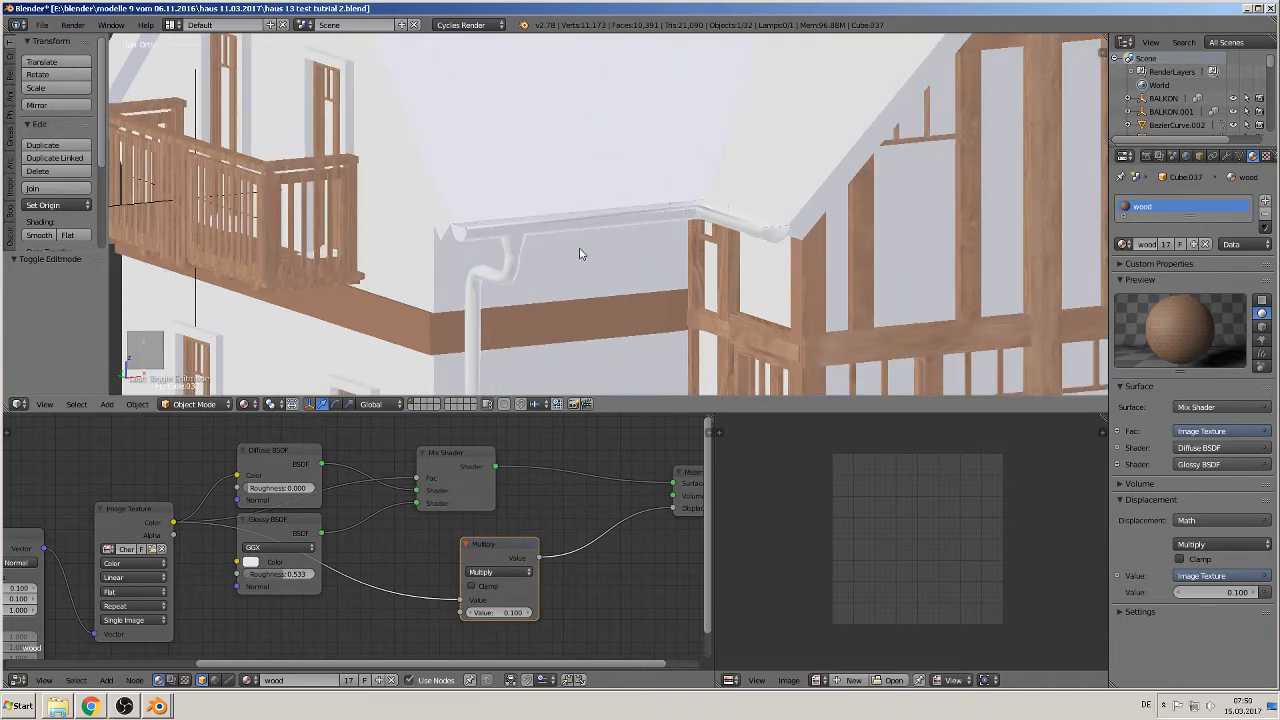
- Give the roof gutter above the drainpipe a new material named "sink metall"
{"action": "right_click", "coordinate": [524, 243]}
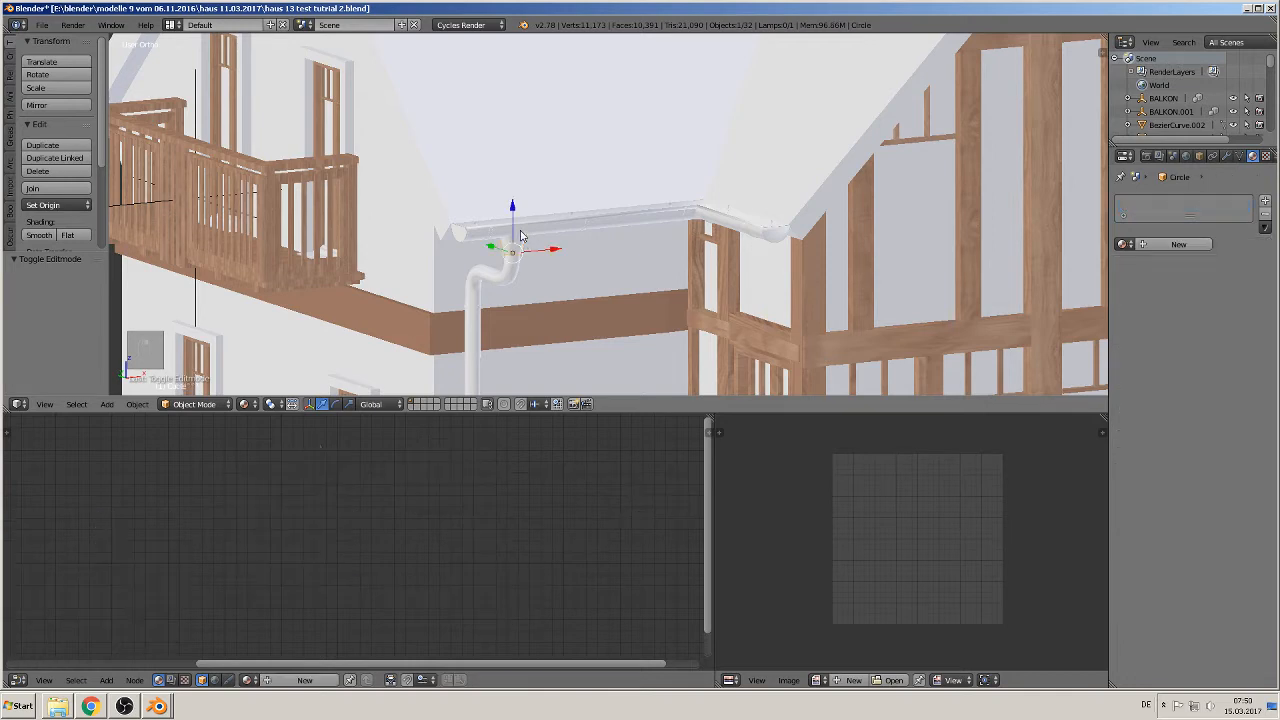
{"action": "right_click", "coordinate": [522, 236]}
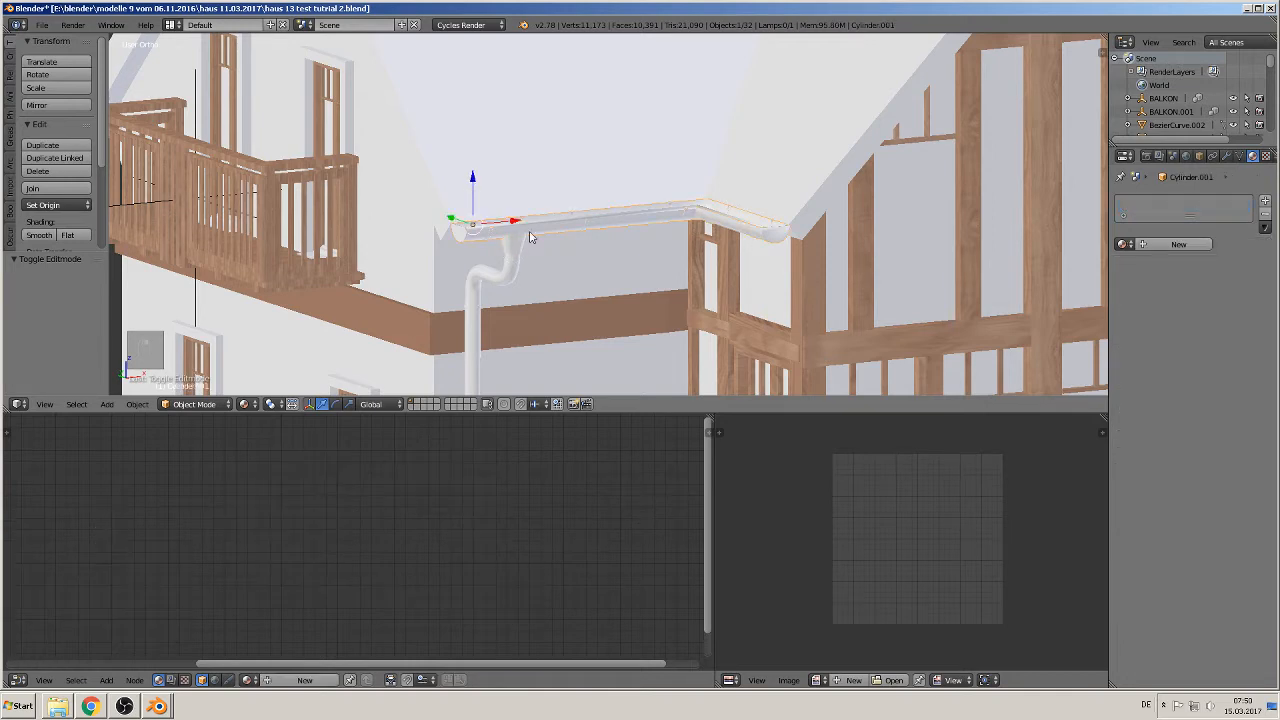
{"action": "left_click", "coordinate": [1122, 244]}
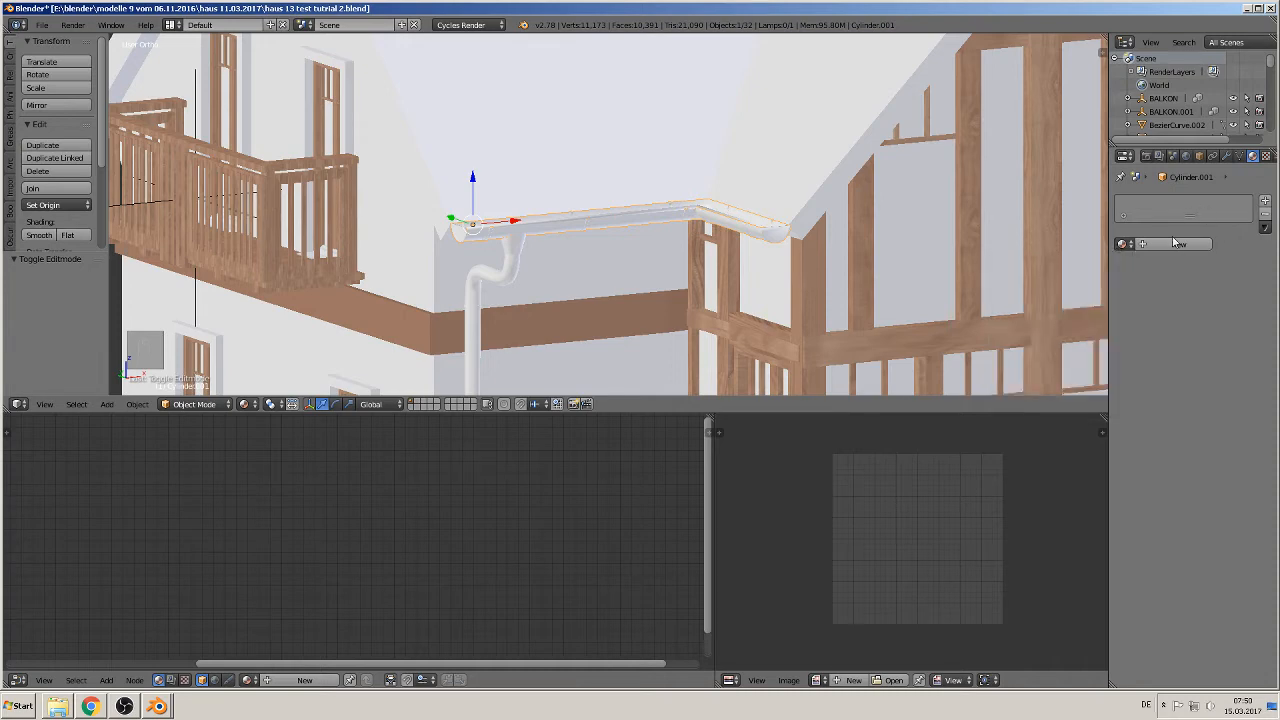
{"action": "left_click", "coordinate": [1172, 244]}
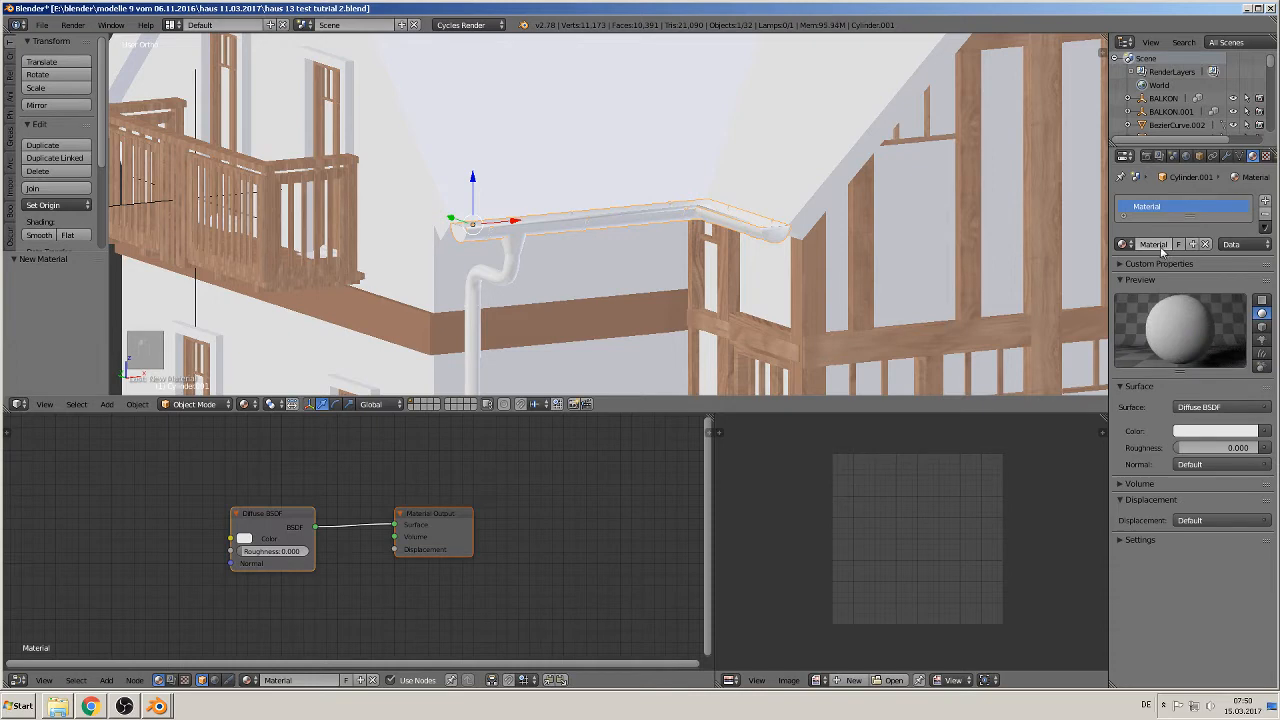
{"action": "left_click", "coordinate": [1158, 245]}
{"action": "type", "text": "sil"}
{"action": "type", "text": "k metall"}
{"action": "key", "text": "Return"}
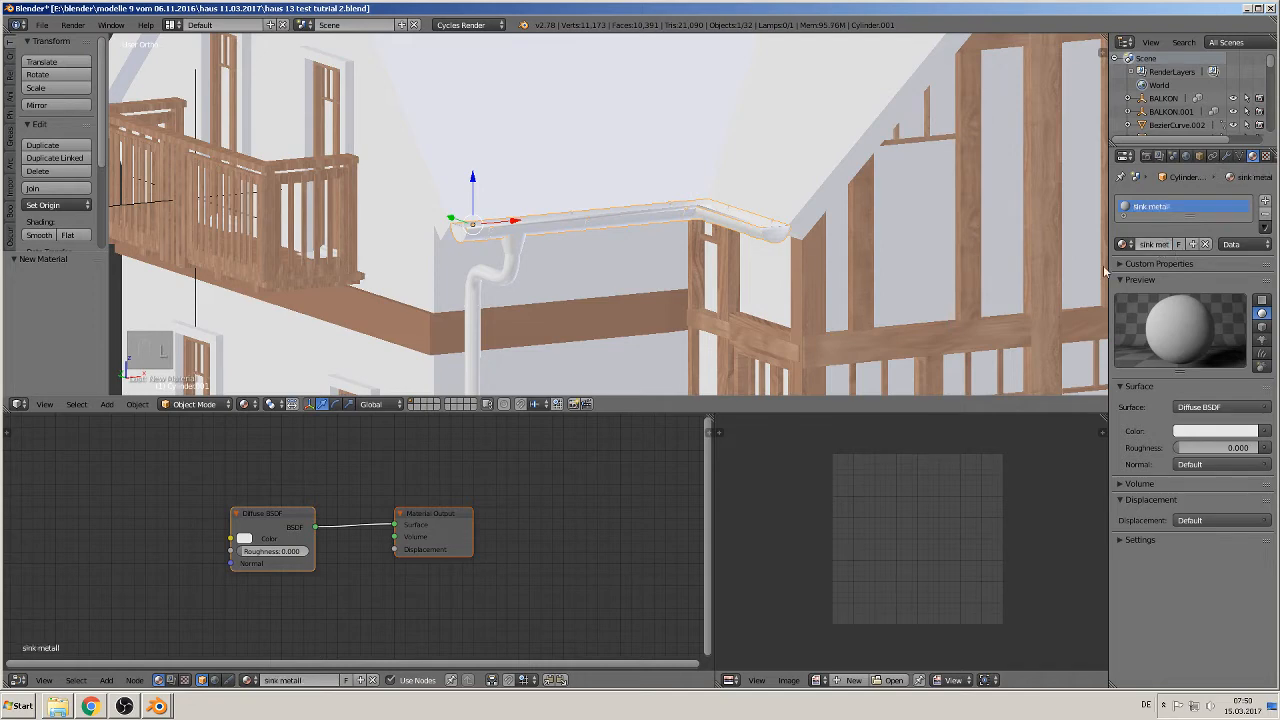
- Use the MetalGalvanized0022_7 image from the texture folder as an Image Texture for the gutter material's diffuse color
{"action": "scroll", "coordinate": [607, 277], "scroll_direction": "down", "scroll_amount": 1}
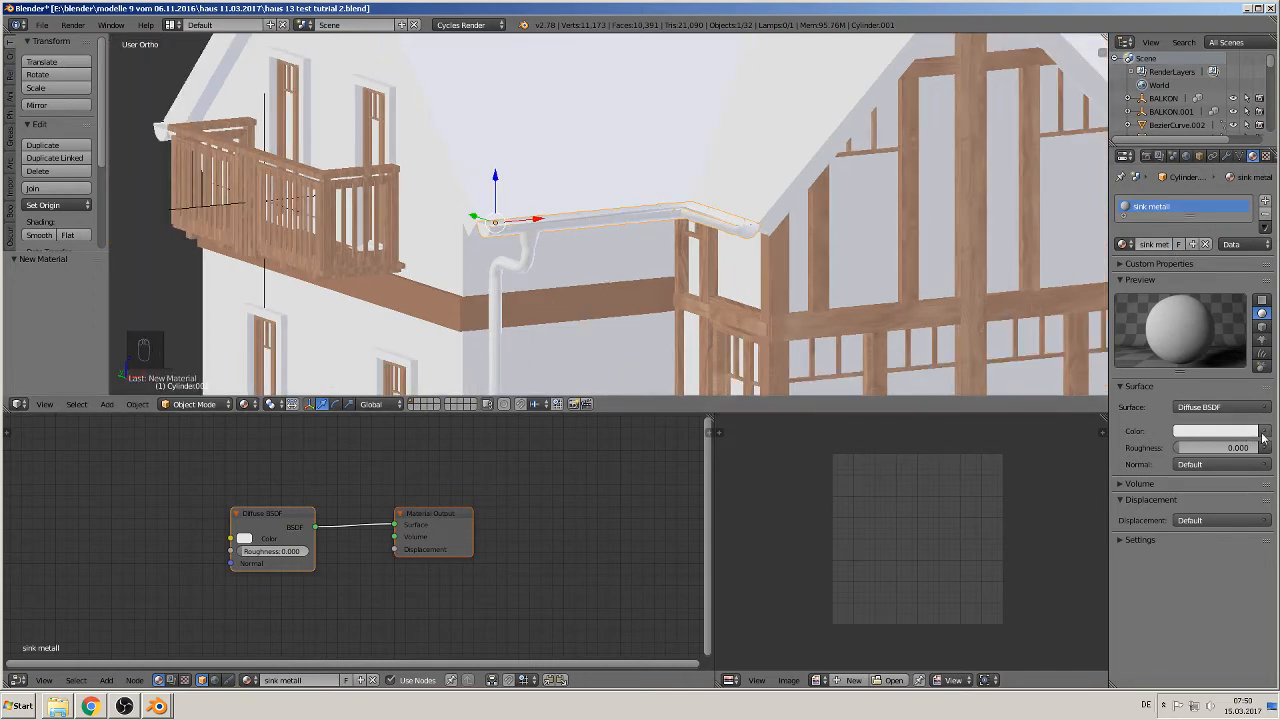
{"action": "left_click", "coordinate": [1269, 436]}
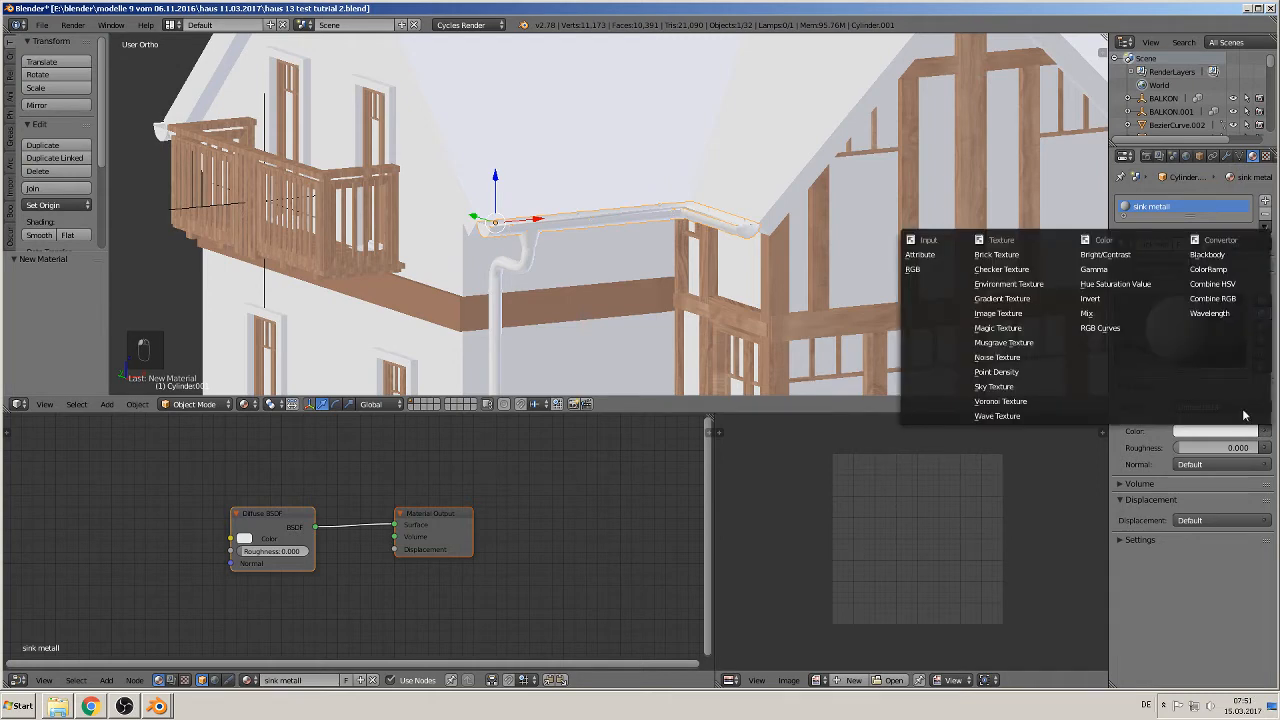
{"action": "left_click", "coordinate": [998, 313]}
{"action": "left_click", "coordinate": [1227, 449]}
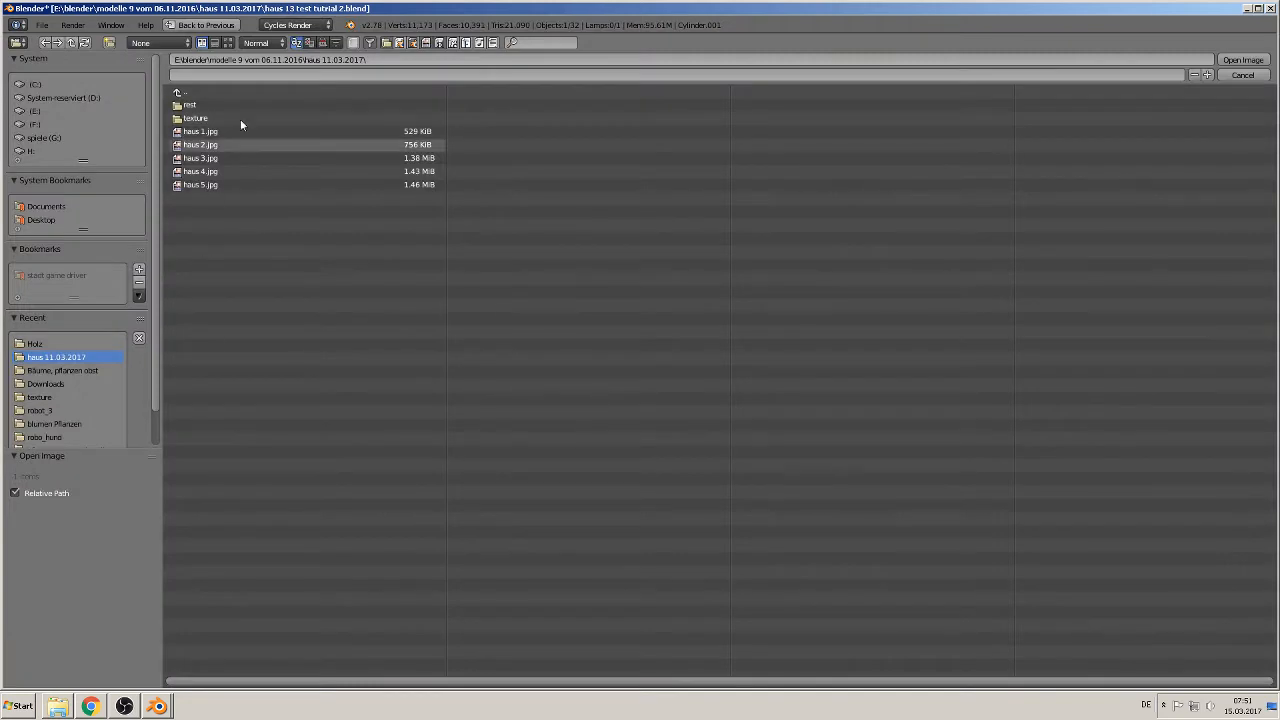
{"action": "left_click", "coordinate": [227, 43]}
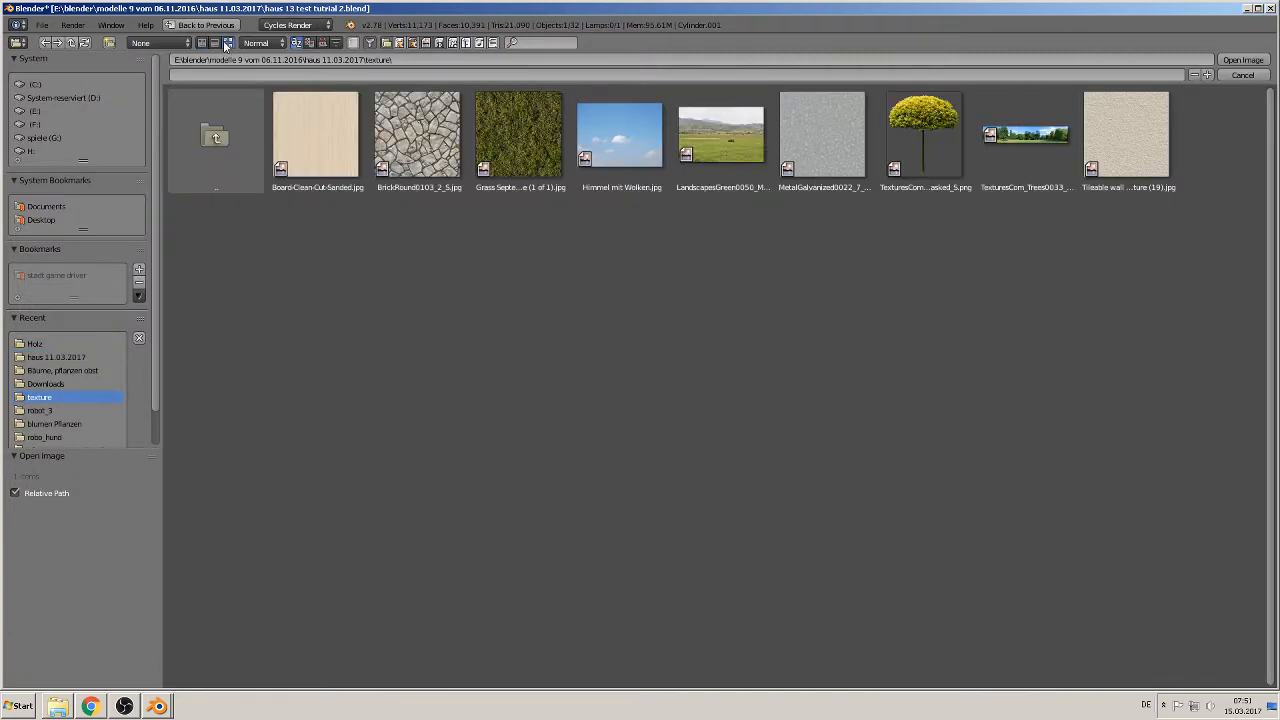
{"action": "double_click", "coordinate": [815, 144]}
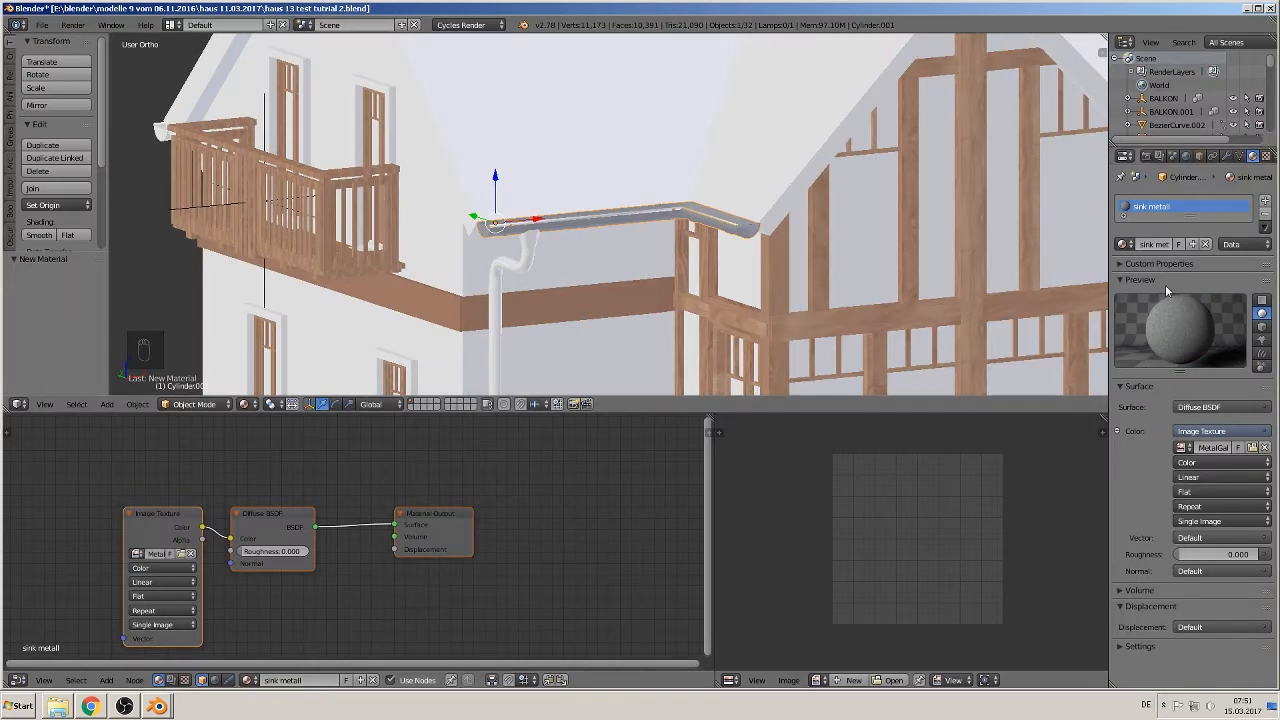
- Unwrap the gutter's entire mesh and check how the metal texture sits on it
{"action": "middle_click_drag", "start_coordinate": [447, 490], "coordinate": [657, 472]}
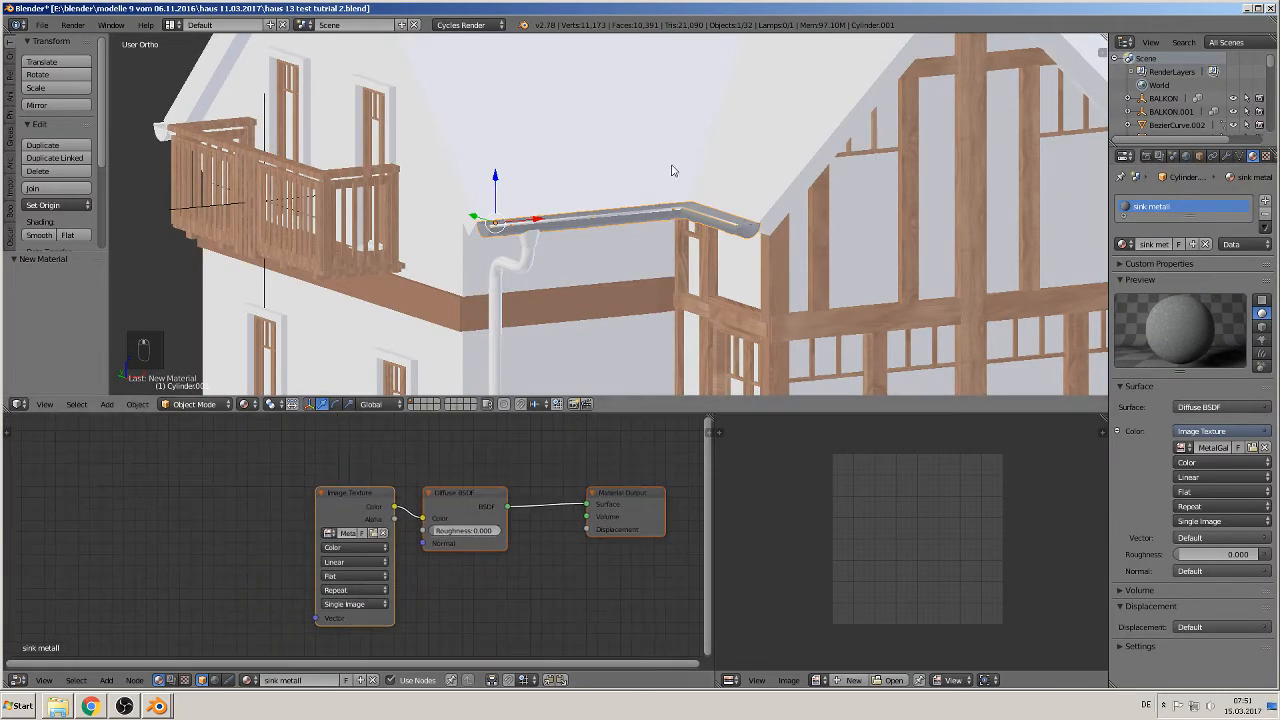
{"action": "scroll", "coordinate": [647, 213], "scroll_direction": "up", "scroll_amount": 10}
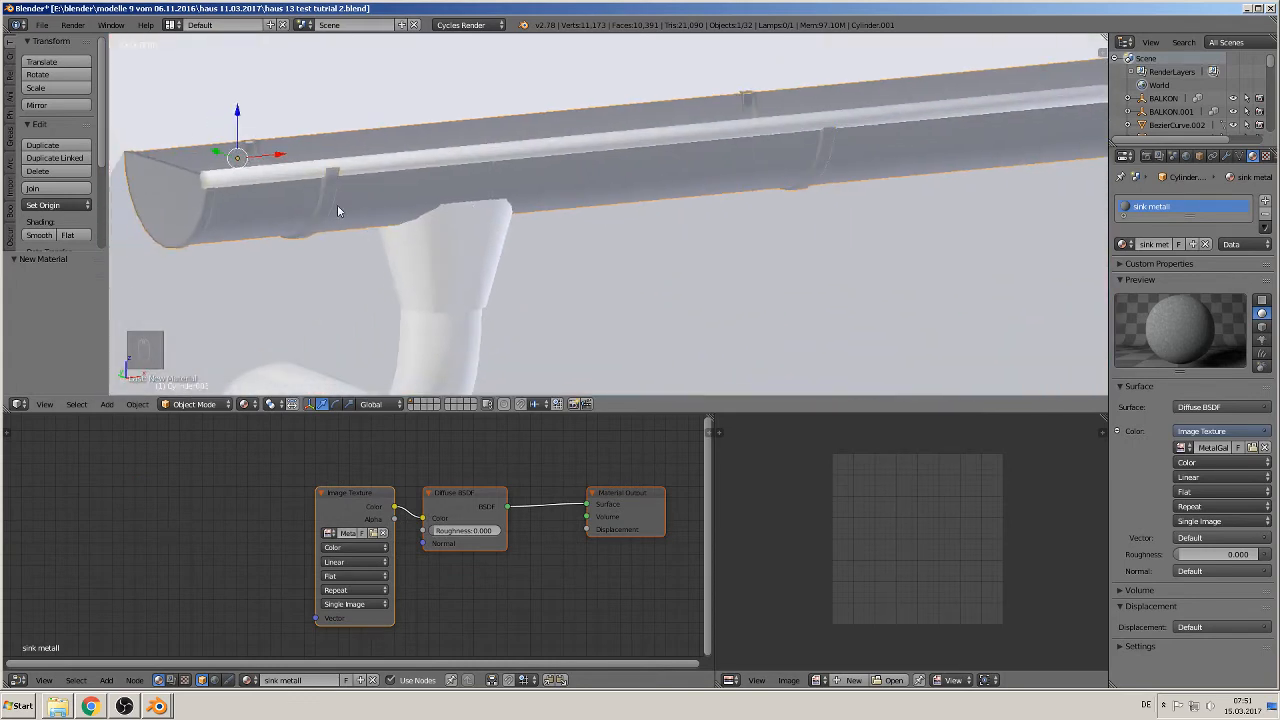
{"action": "key", "text": "Tab"}
{"action": "key", "text": "a"}
{"action": "key", "text": "a"}
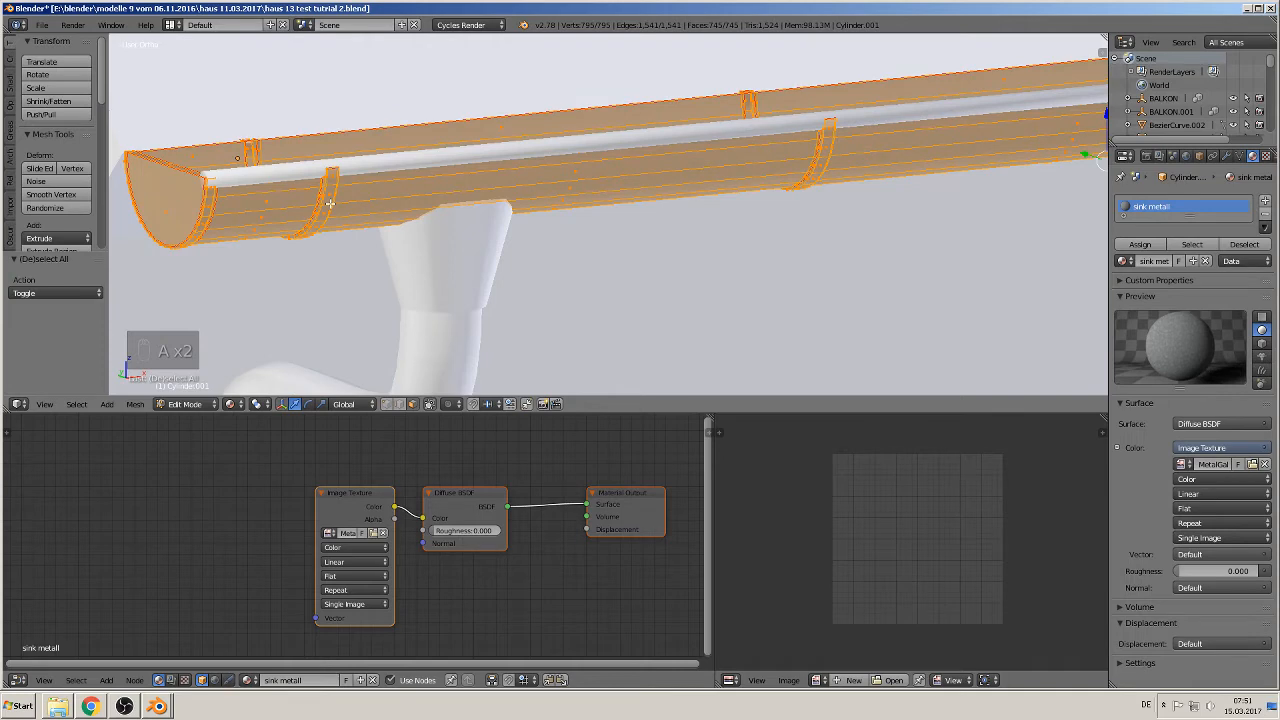
{"action": "key", "text": "u"}
{"action": "left_click", "coordinate": [337, 200]}
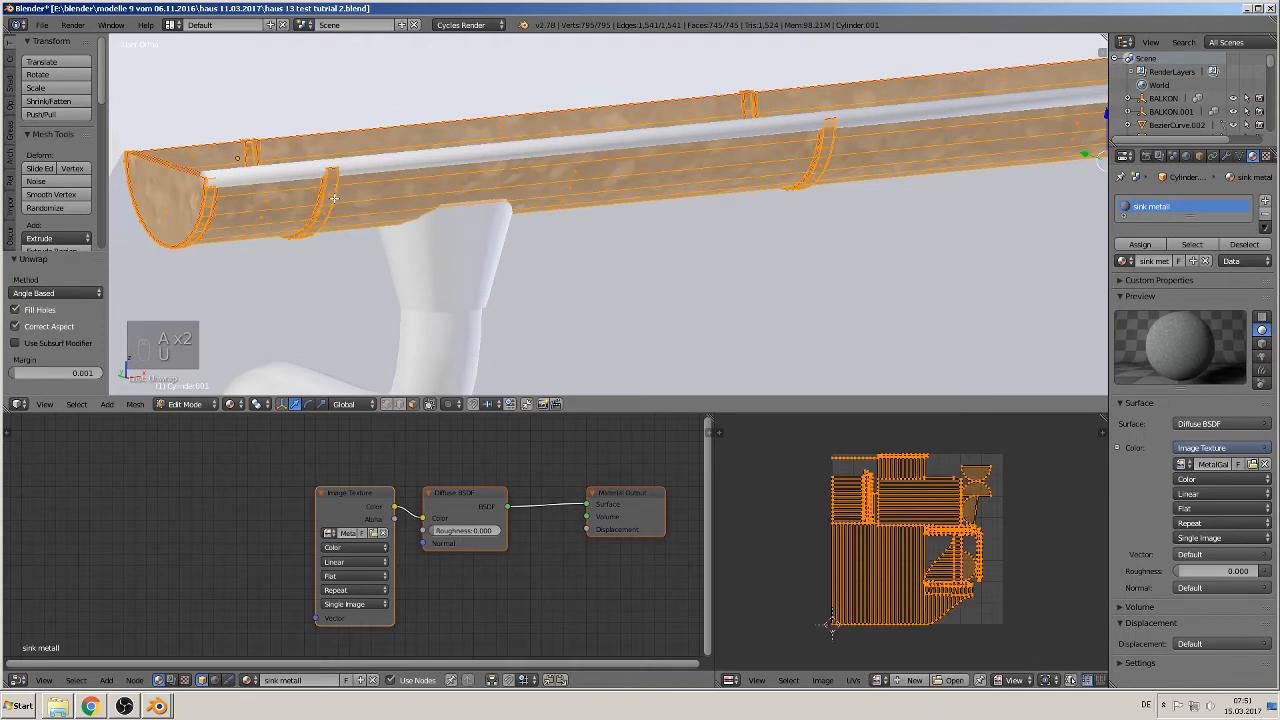
{"action": "key", "text": "Tab"}
{"action": "scroll", "coordinate": [445, 214], "scroll_direction": "up", "scroll_amount": 6}
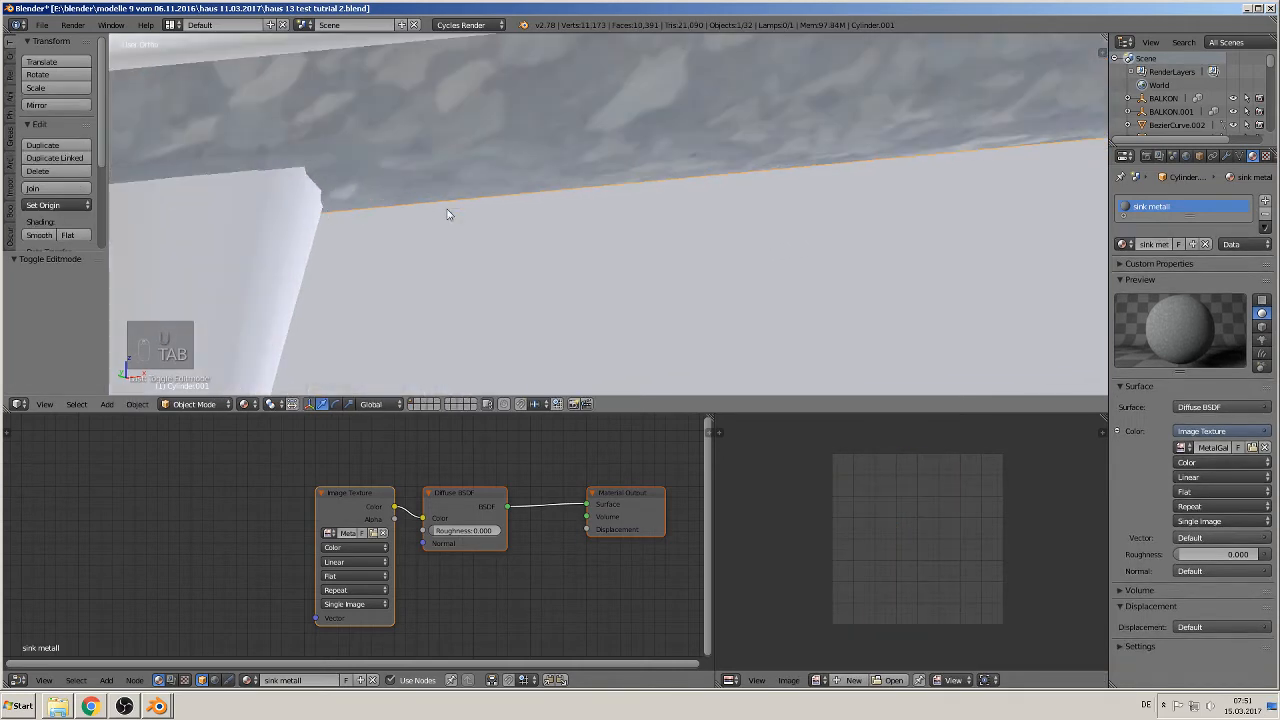
{"action": "scroll", "coordinate": [771, 251], "scroll_direction": "down", "scroll_amount": 6}
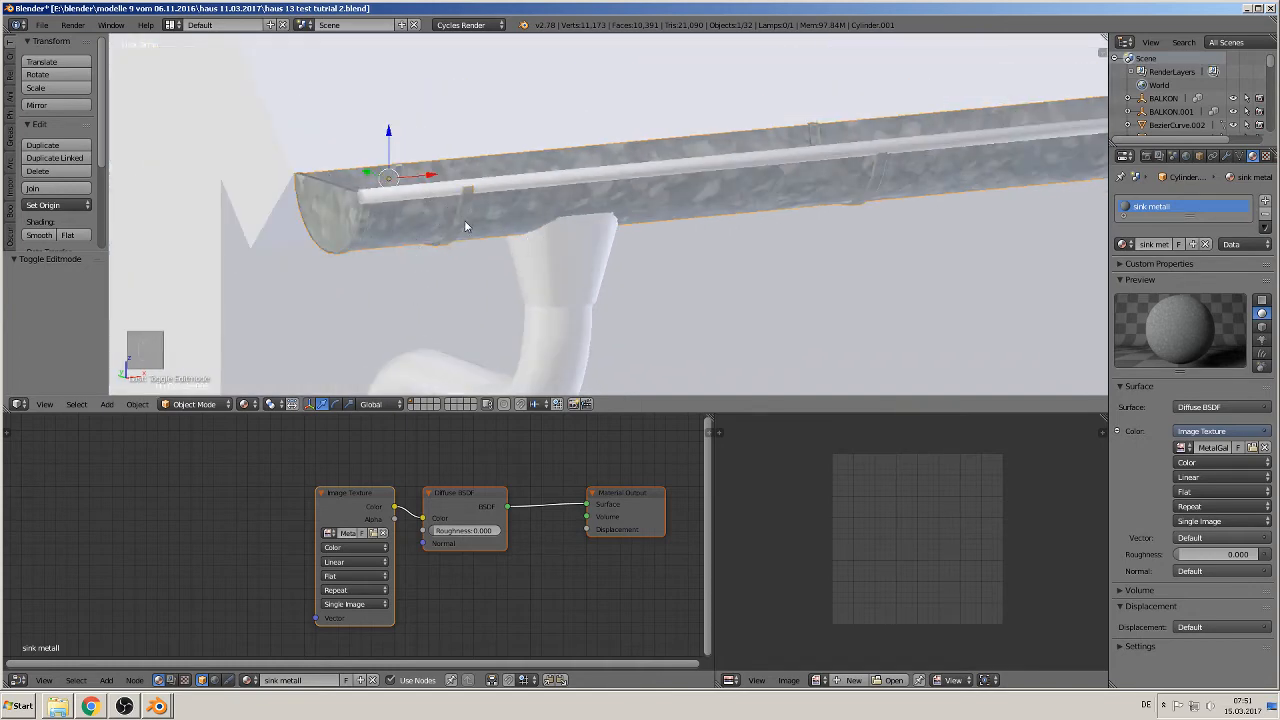
{"action": "middle_click_drag", "start_coordinate": [289, 521], "coordinate": [408, 495]}
{"action": "scroll", "coordinate": [325, 580], "scroll_direction": "down", "scroll_amount": 3}
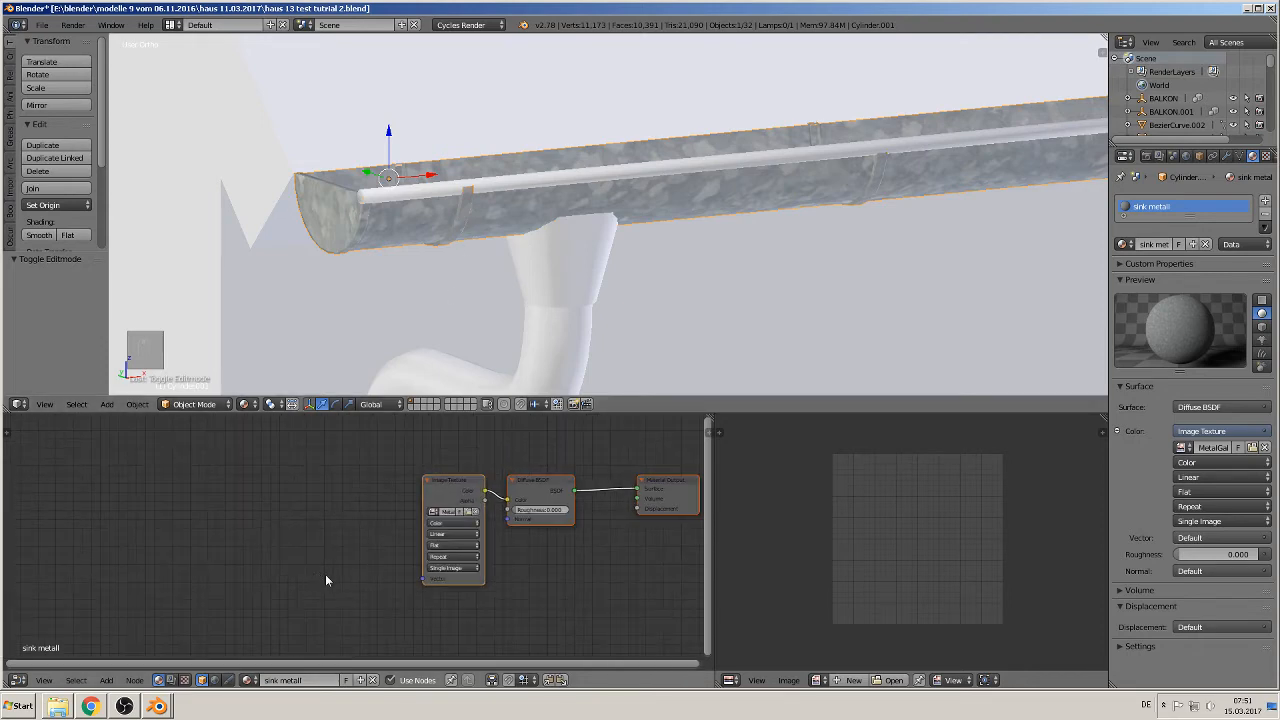
- Add a Texture Coordinate node to the "sink metall" material, placed well before the Image Texture node
{"action": "scroll", "coordinate": [96, 652], "scroll_direction": "down", "scroll_amount": 1}
{"action": "left_click", "coordinate": [107, 680]}
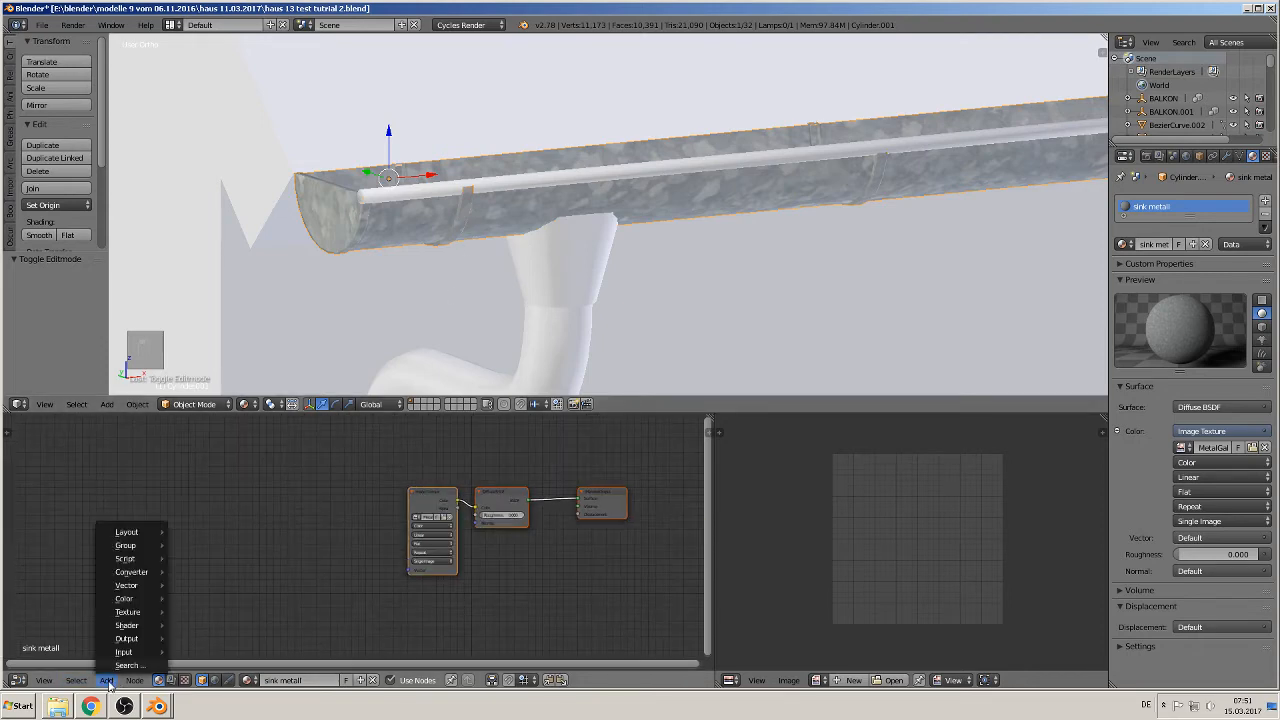
{"action": "mouse_move", "coordinate": [124, 652]}
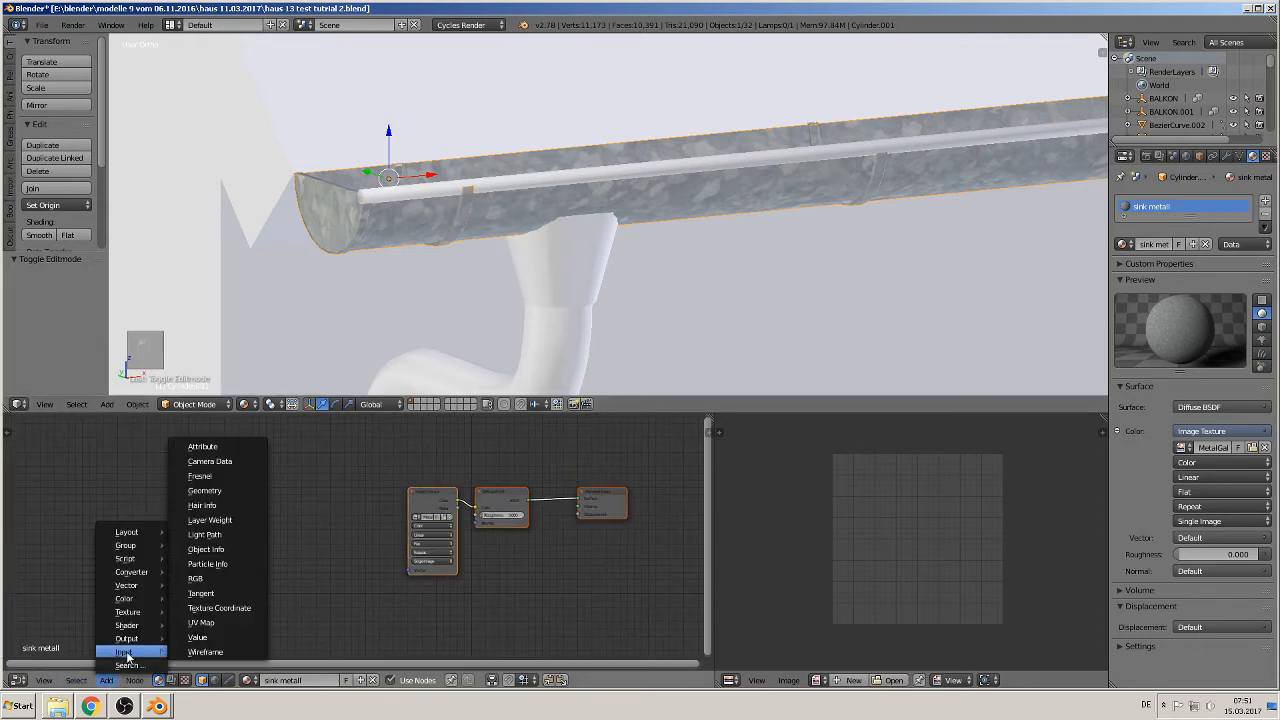
{"action": "left_click", "coordinate": [216, 608]}
{"action": "left_click", "coordinate": [178, 514]}
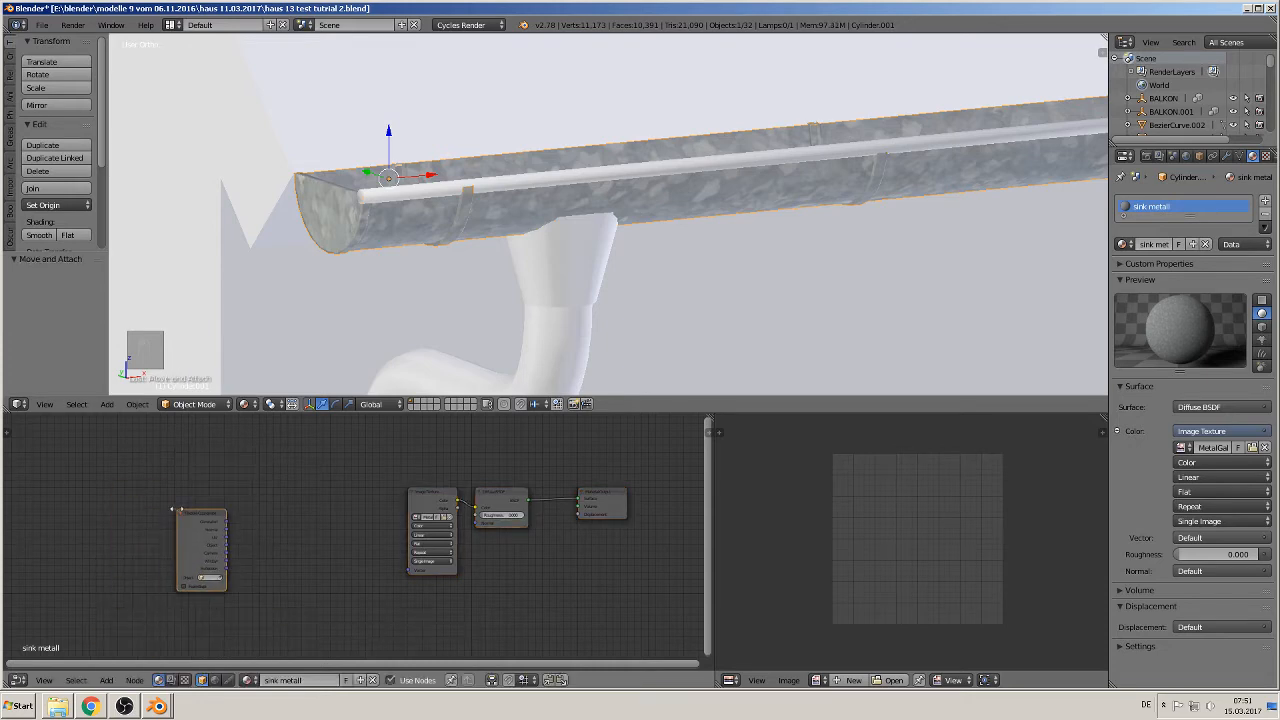
- Add a Mapping node, feed it the UV coordinates, and link its output to the Image Texture's Vector input
{"action": "left_click", "coordinate": [107, 680]}
{"action": "mouse_move", "coordinate": [138, 573]}
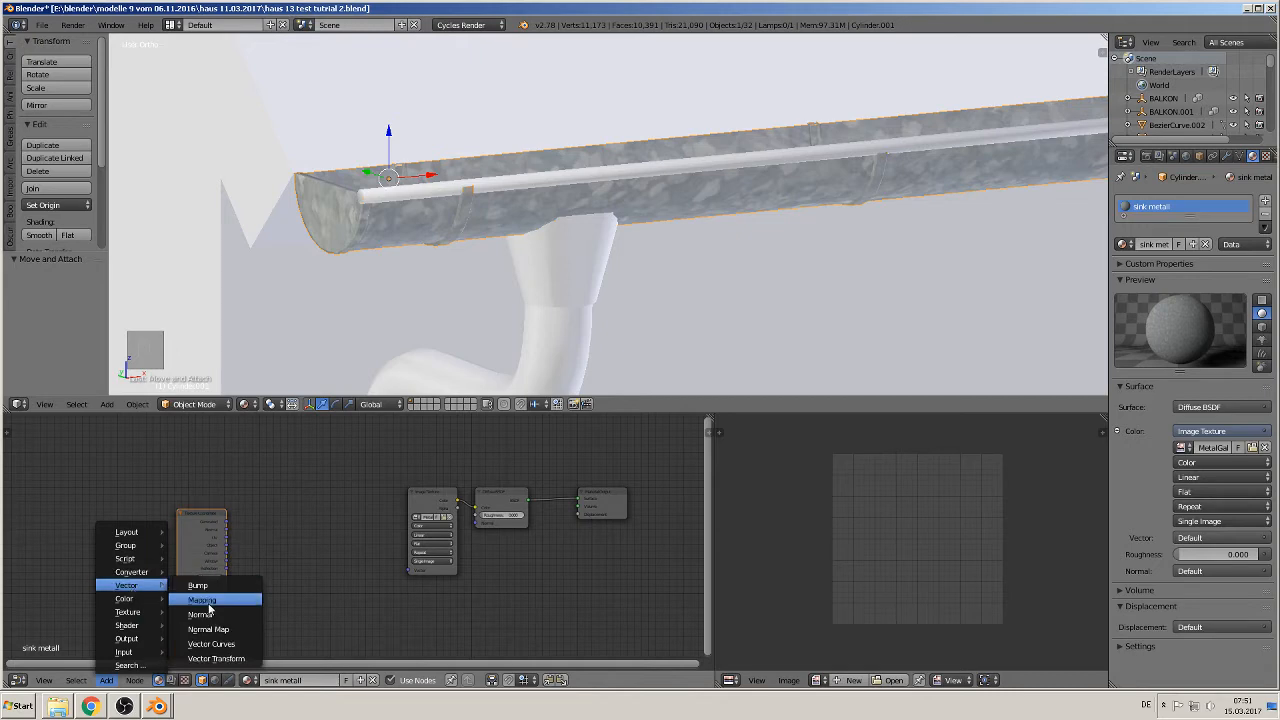
{"action": "left_click", "coordinate": [204, 599]}
{"action": "left_click", "coordinate": [253, 501]}
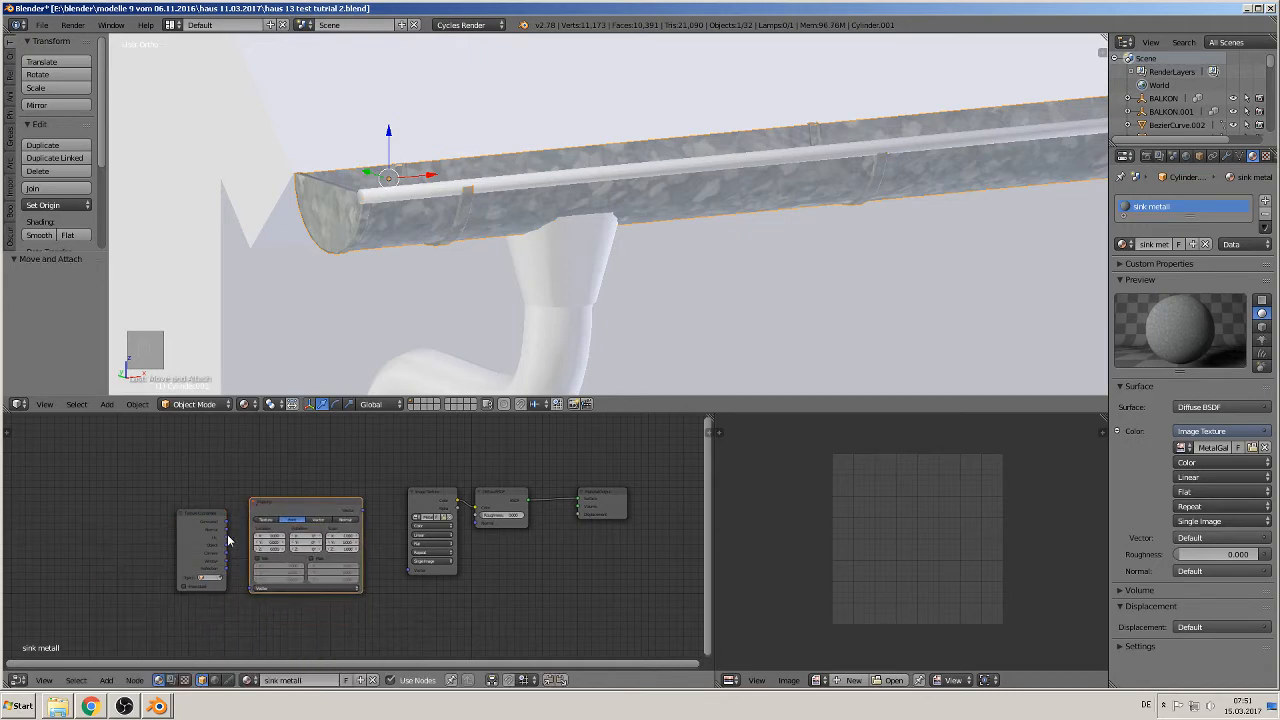
{"action": "left_click_drag", "start_coordinate": [227, 538], "coordinate": [255, 584]}
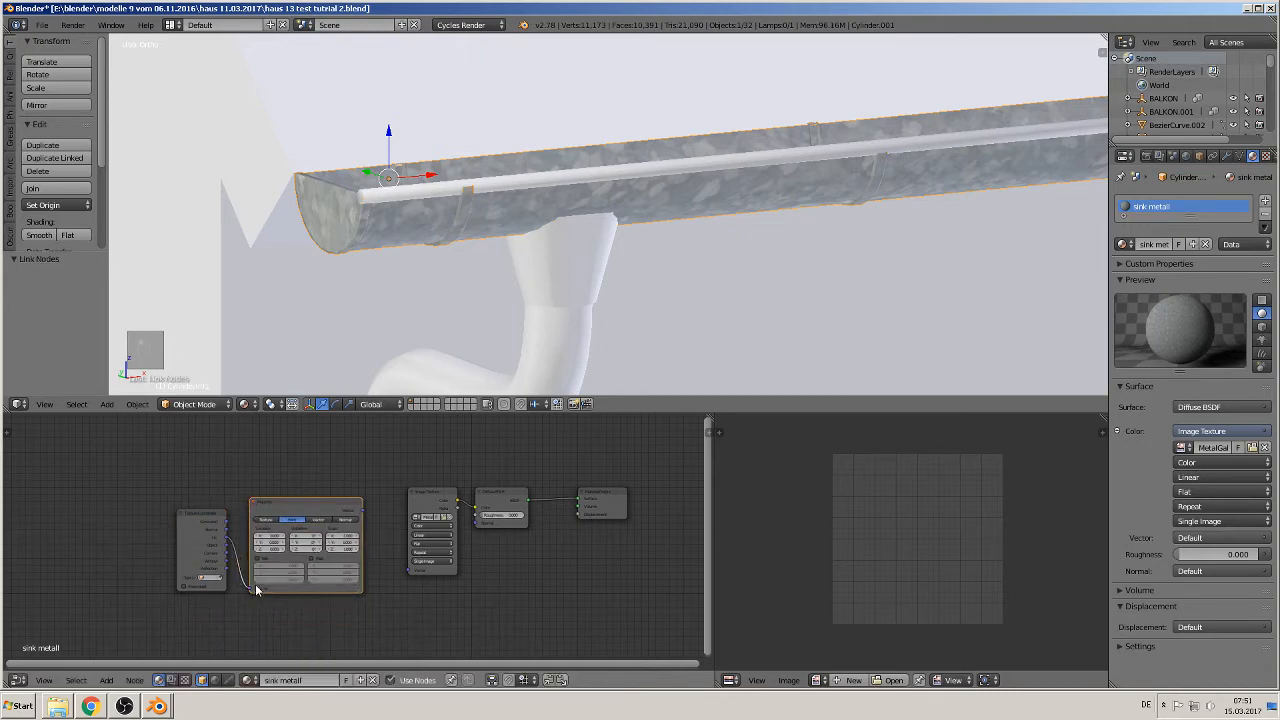
{"action": "scroll", "coordinate": [387, 570], "scroll_direction": "up", "scroll_amount": 5}
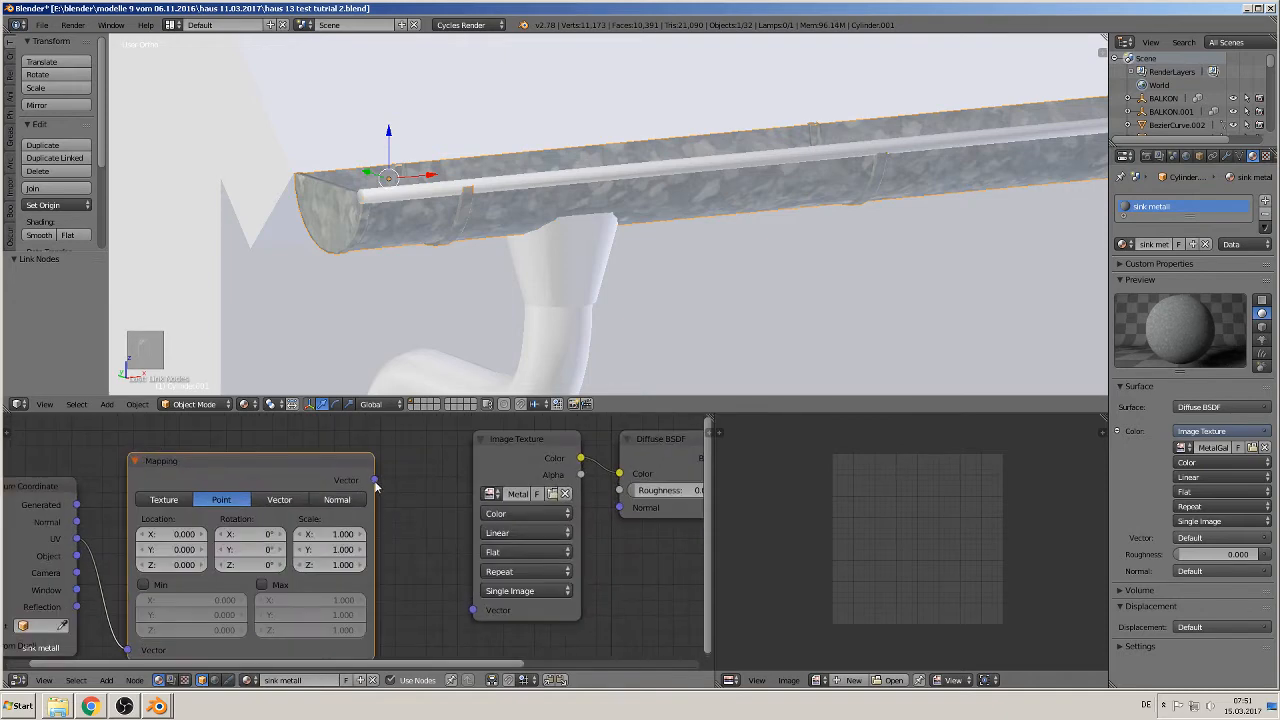
{"action": "left_click_drag", "start_coordinate": [374, 480], "coordinate": [476, 609]}
- Spread out the Diffuse BSDF and Material Output nodes to make room between them
{"action": "scroll", "coordinate": [558, 592], "scroll_direction": "down", "scroll_amount": 3}
{"action": "middle_click_drag", "start_coordinate": [558, 591], "coordinate": [268, 590]}
{"action": "left_click_drag", "start_coordinate": [499, 462], "coordinate": [629, 465]}
{"action": "left_click_drag", "start_coordinate": [315, 461], "coordinate": [339, 421]}
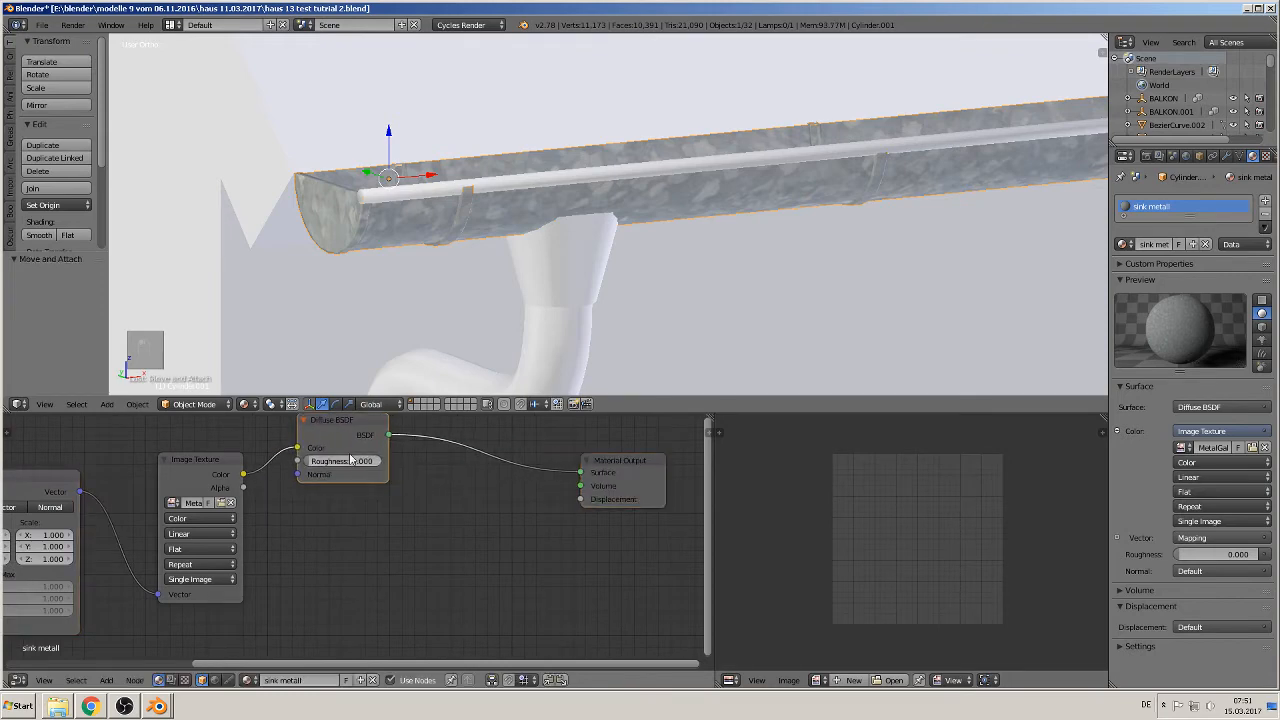
{"action": "scroll", "coordinate": [391, 560], "scroll_direction": "down", "scroll_amount": 1}
{"action": "middle_click_drag", "start_coordinate": [391, 560], "coordinate": [300, 617]}
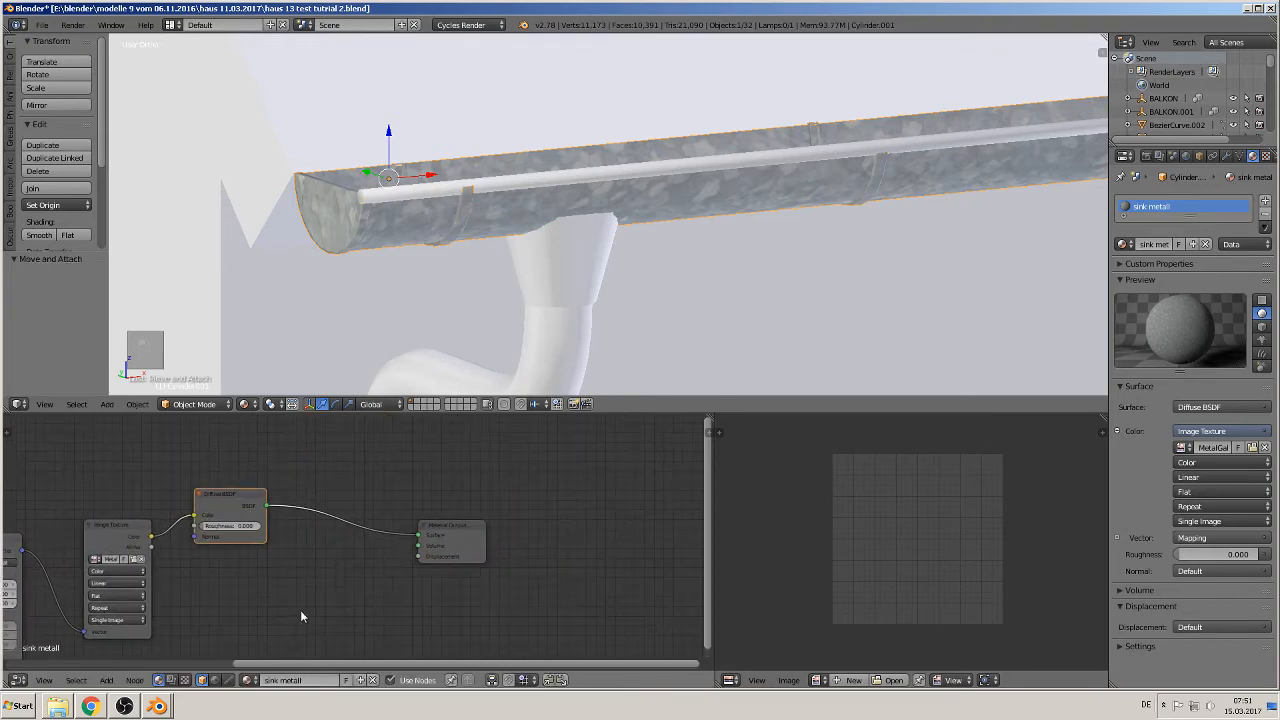
- Add a Glossy BSDF shader node and place it just below the Diffuse BSDF node
{"action": "left_click", "coordinate": [107, 680]}
{"action": "mouse_move", "coordinate": [130, 625]}
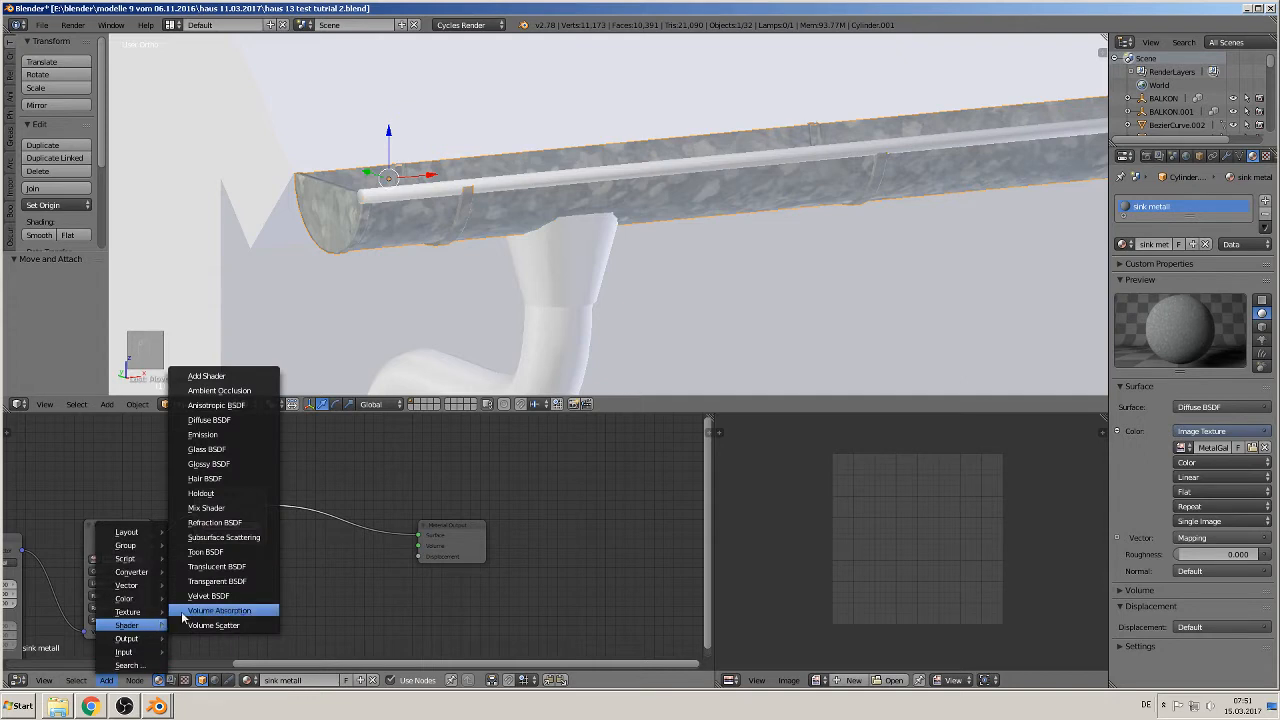
{"action": "left_click", "coordinate": [249, 464]}
{"action": "left_click", "coordinate": [190, 546]}
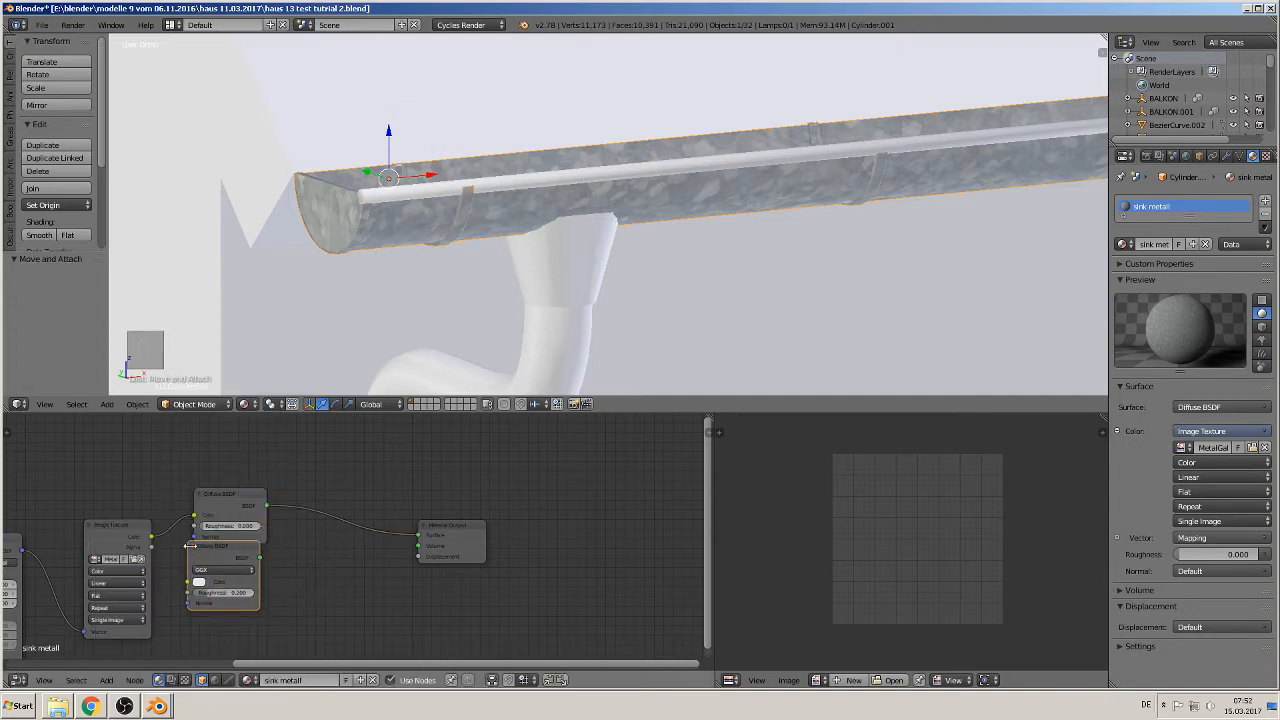
{"action": "left_click_drag", "start_coordinate": [211, 551], "coordinate": [220, 563]}
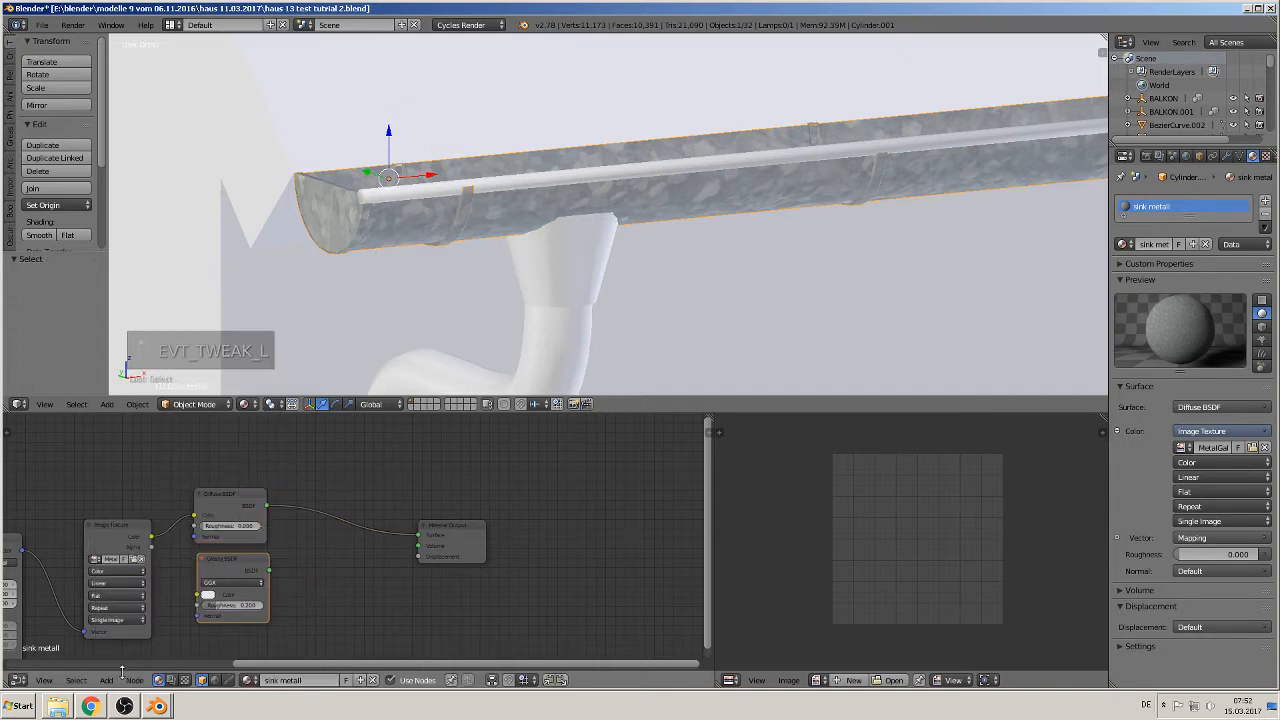
- Insert a Mix Shader between the Diffuse BSDF and Material Output, and link the Glossy BSDF to its second Shader input
{"action": "left_click", "coordinate": [110, 679]}
{"action": "mouse_move", "coordinate": [128, 625]}
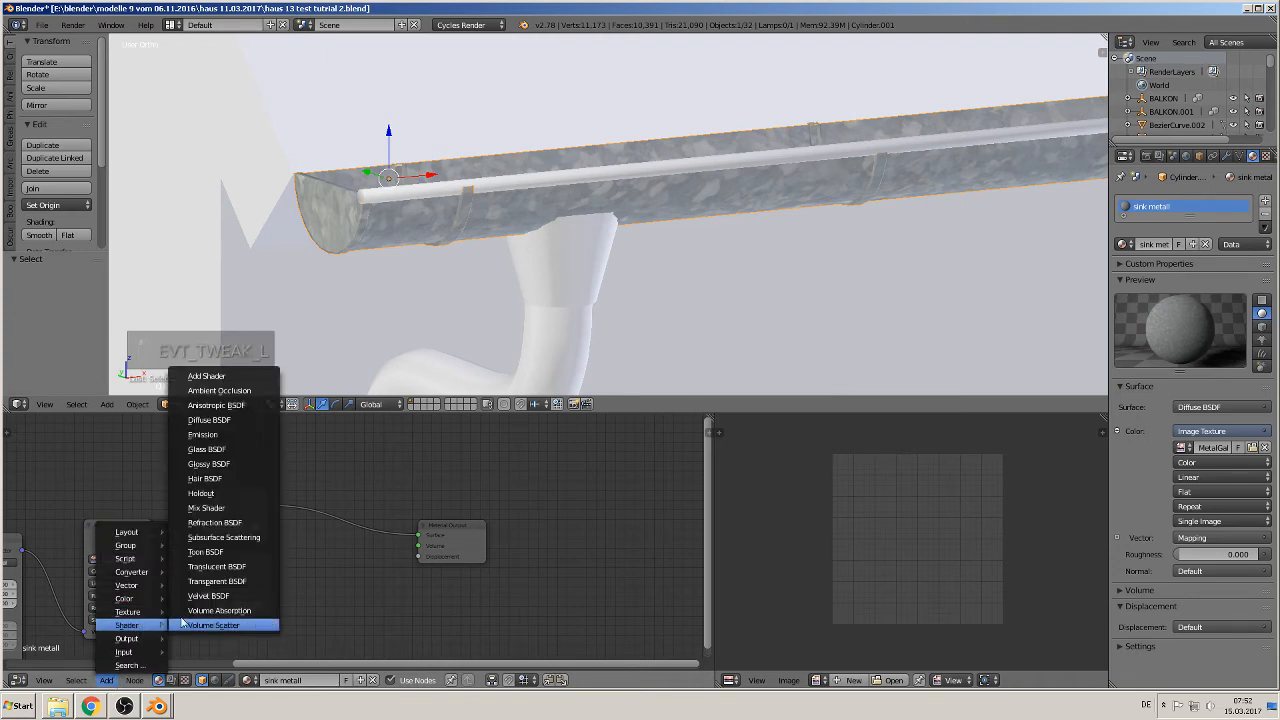
{"action": "left_click", "coordinate": [206, 508]}
{"action": "left_click", "coordinate": [287, 568]}
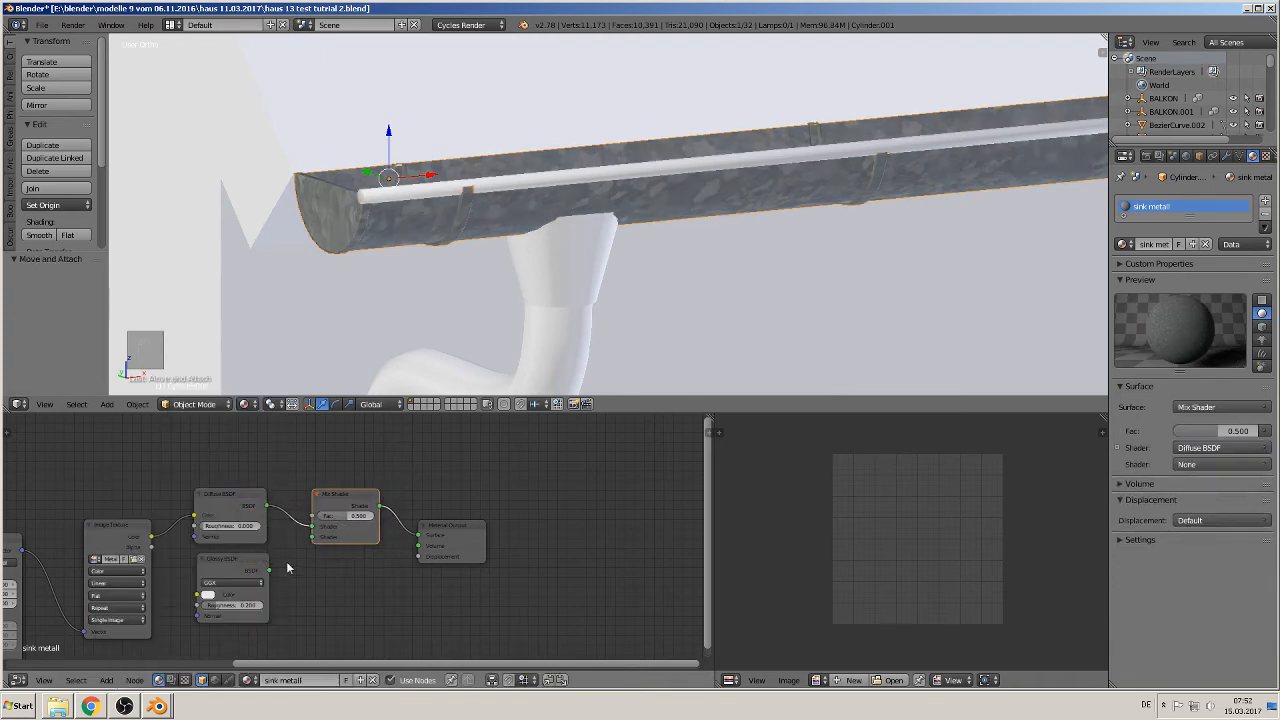
{"action": "left_click_drag", "start_coordinate": [270, 571], "coordinate": [313, 538]}
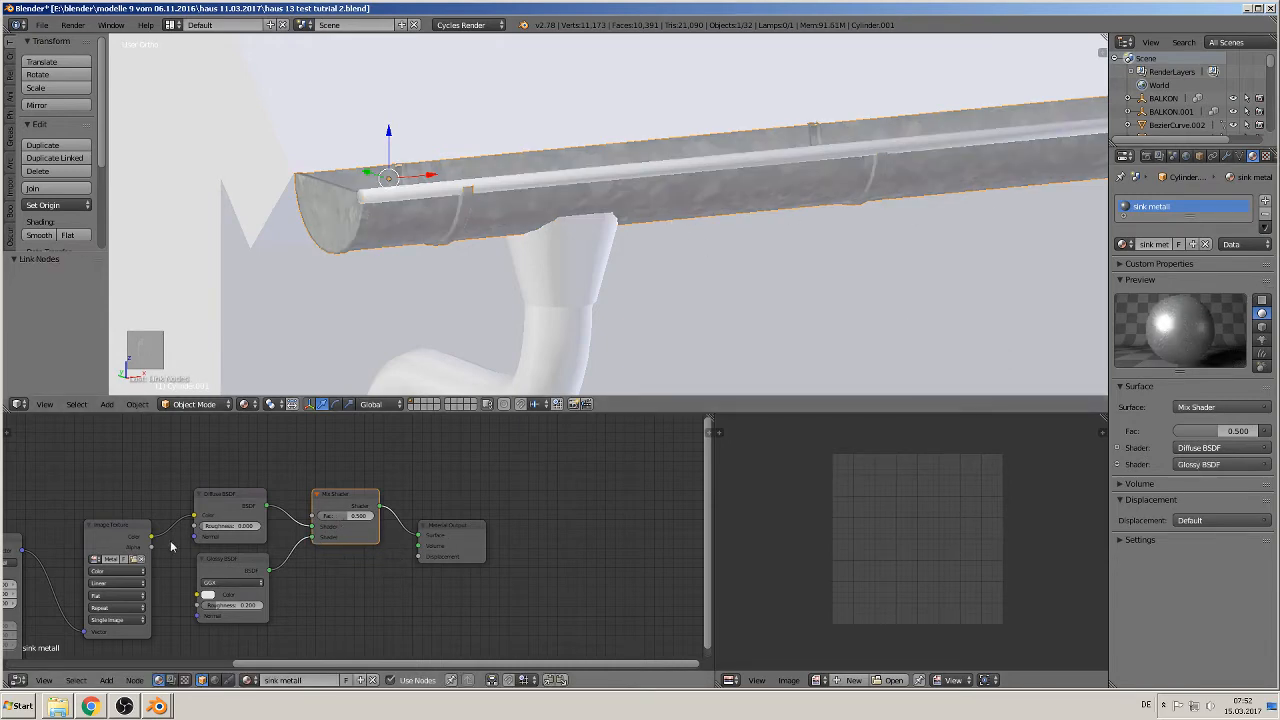
- Drive the Mix Shader's Fac with the Image Texture color and set the Glossy BSDF roughness to 0.567
{"action": "left_click_drag", "start_coordinate": [152, 540], "coordinate": [317, 517]}
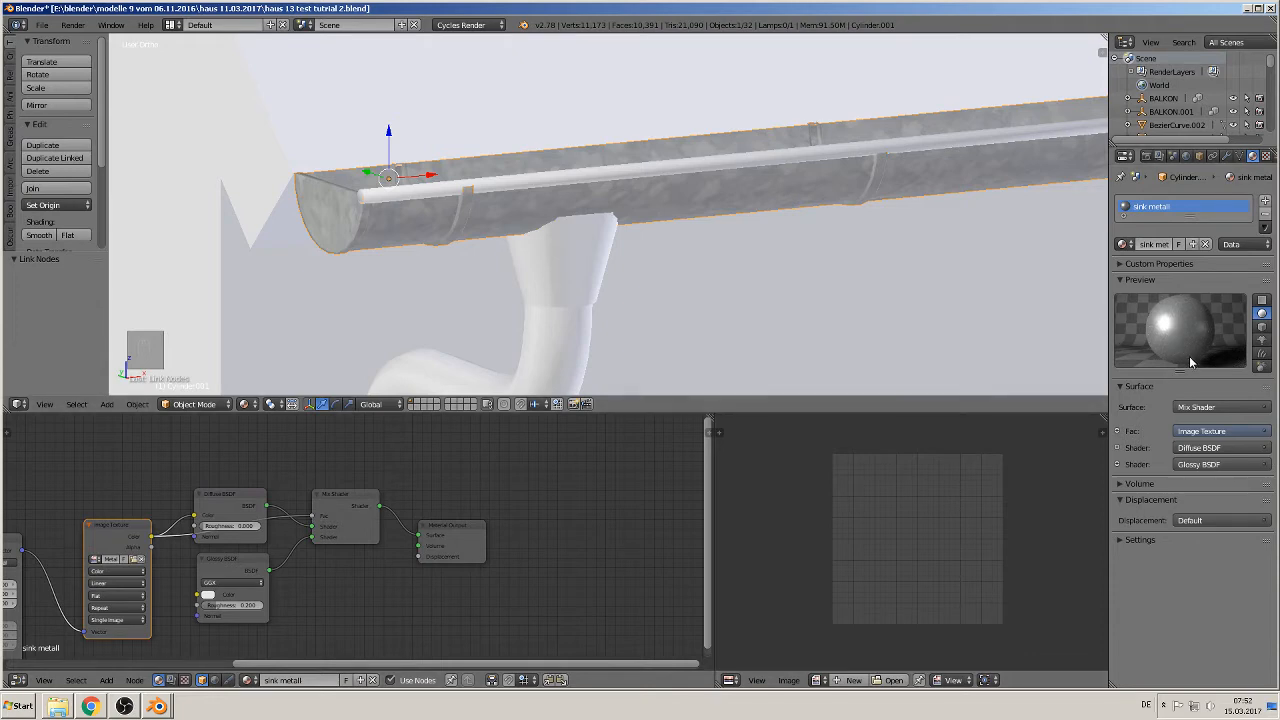
{"action": "left_click_drag", "start_coordinate": [229, 605], "coordinate": [240, 605]}
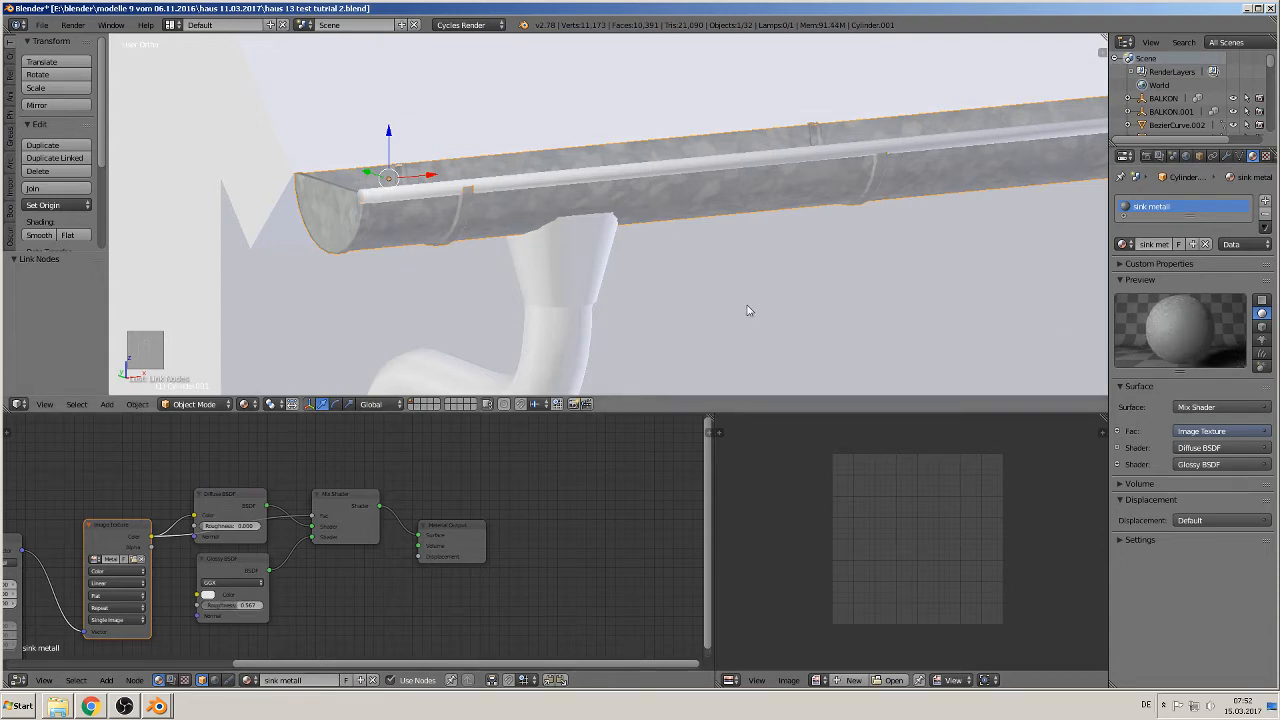
- Move the Material Output farther from the Mix Shader and link the Image Texture color to its Displacement input
{"action": "left_click_drag", "start_coordinate": [456, 537], "coordinate": [579, 507]}
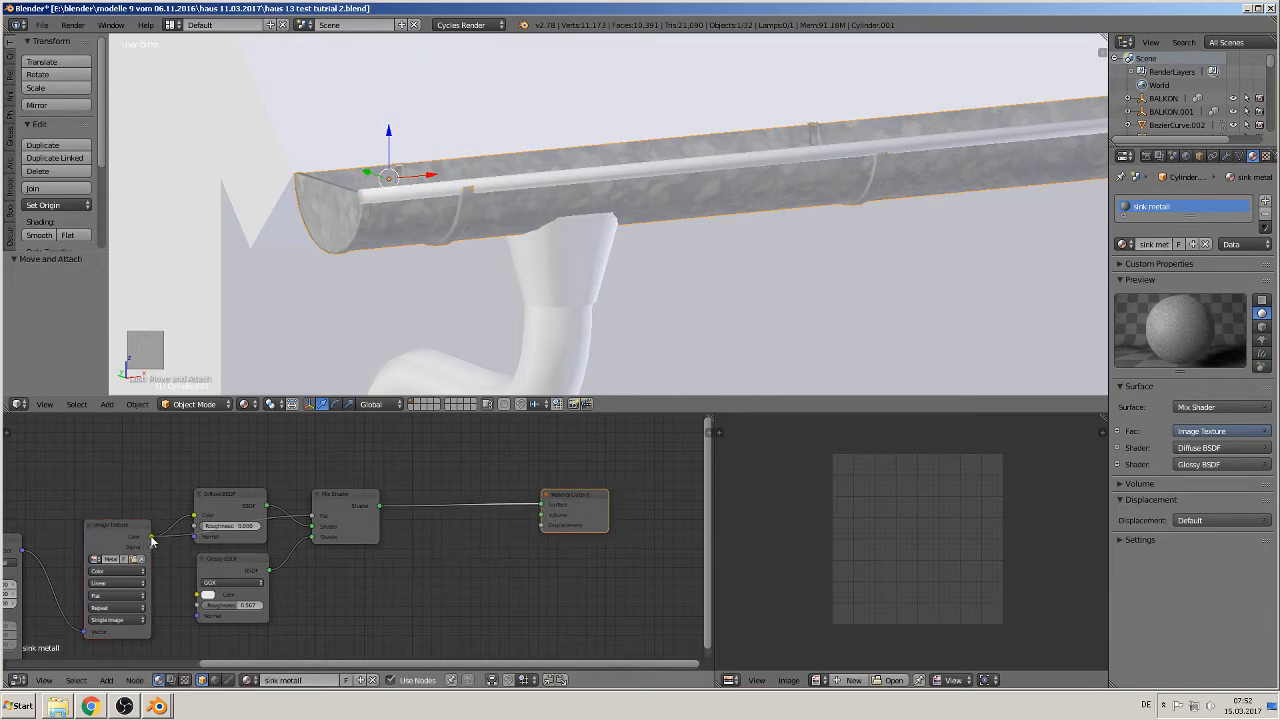
{"action": "left_click_drag", "start_coordinate": [151, 538], "coordinate": [545, 525]}
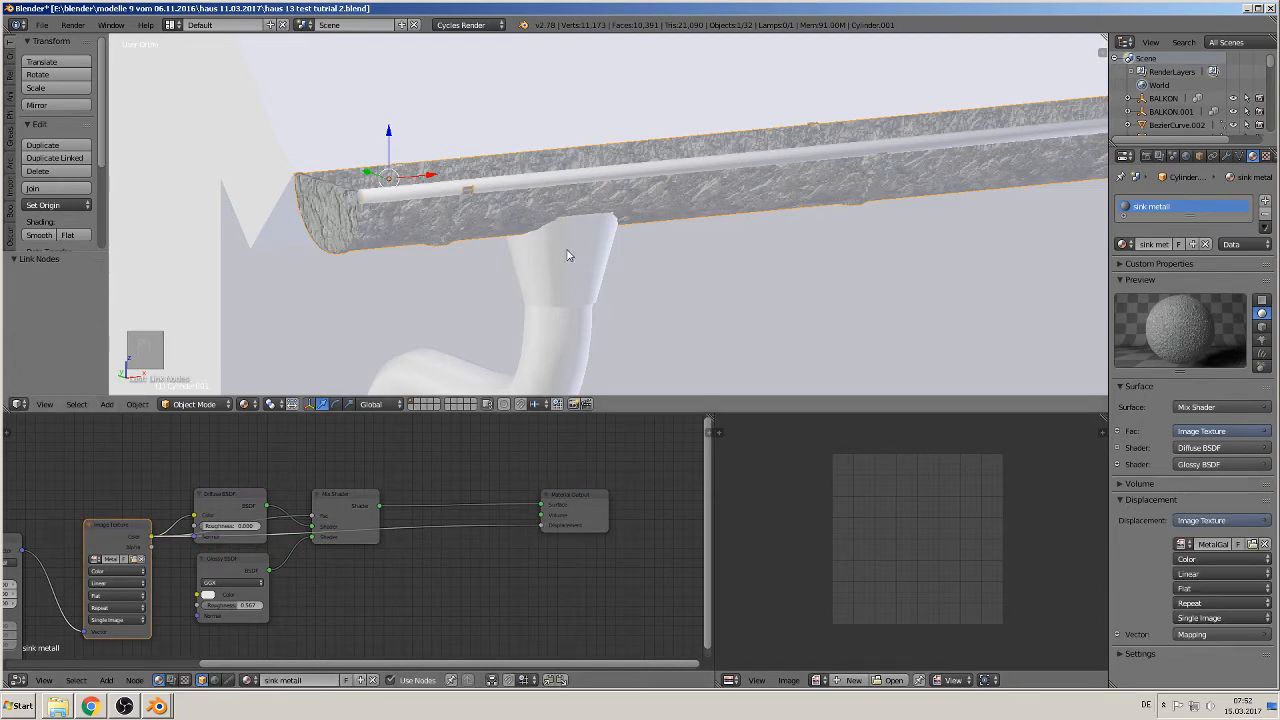
{"action": "scroll", "coordinate": [549, 240], "scroll_direction": "up", "scroll_amount": 2}
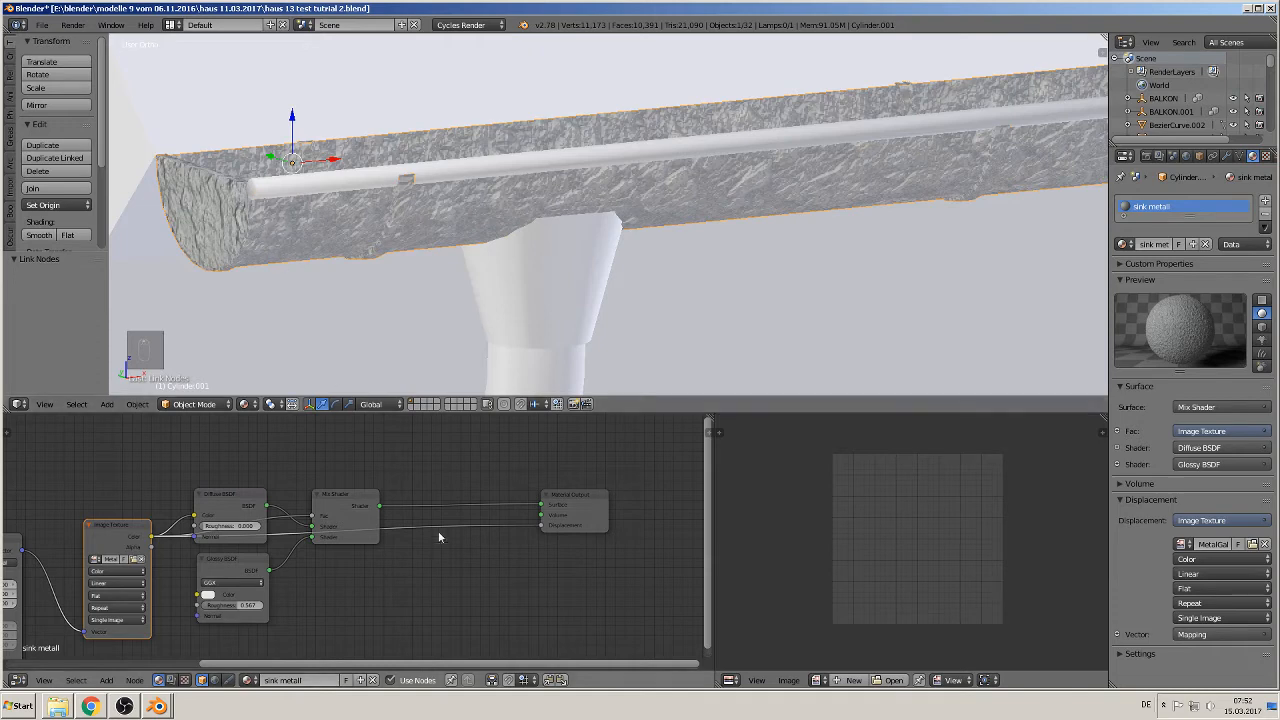
- Insert a Math node into the Displacement link and set its operation to Multiply
{"action": "left_click", "coordinate": [106, 680]}
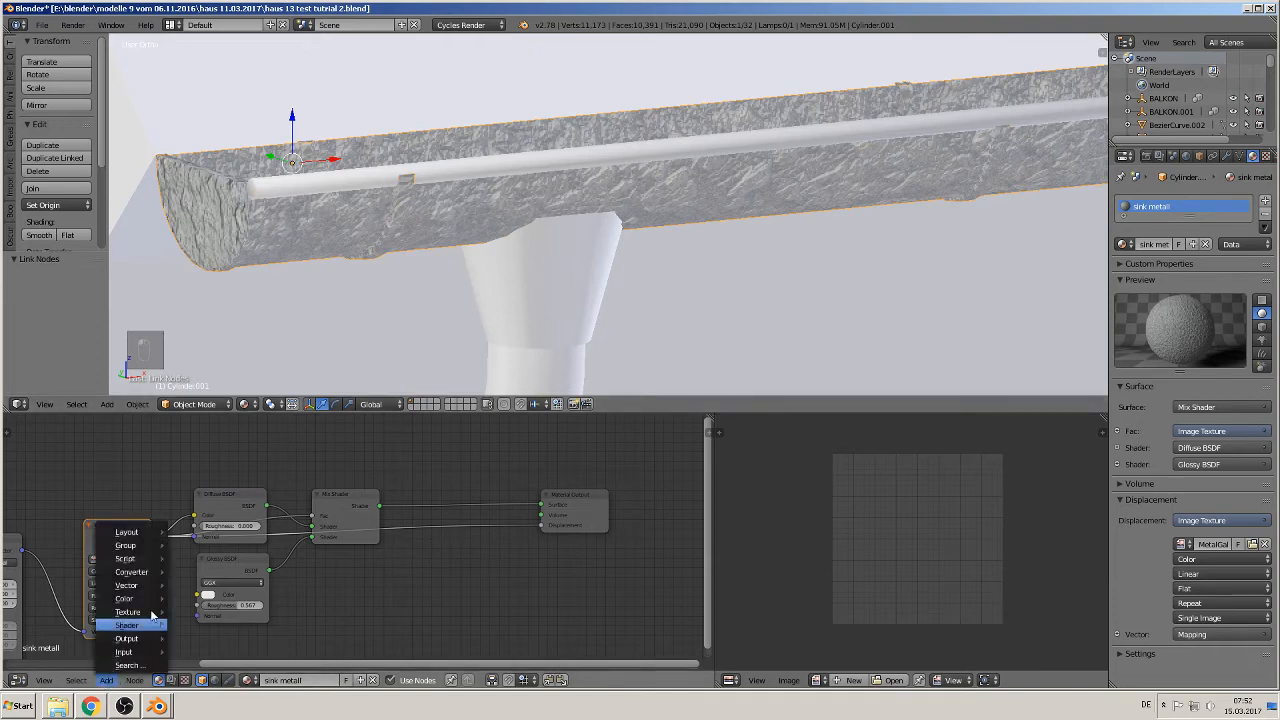
{"action": "mouse_move", "coordinate": [131, 571]}
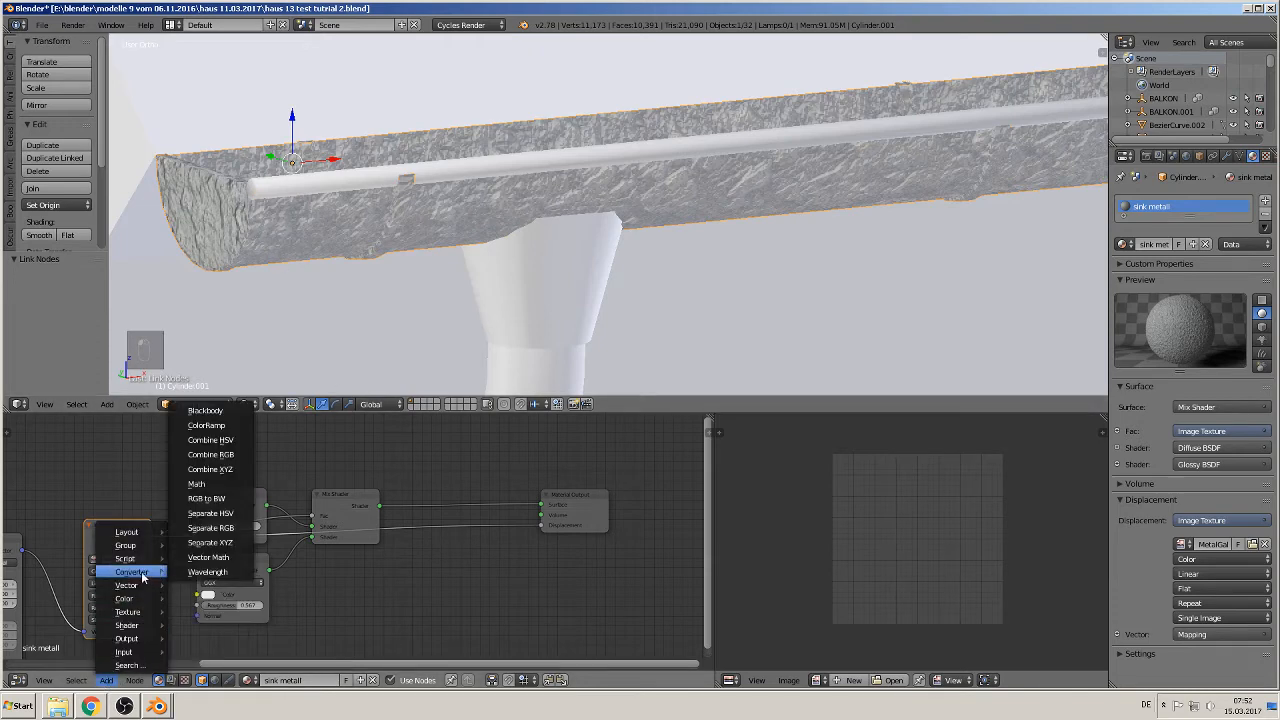
{"action": "left_click", "coordinate": [218, 484]}
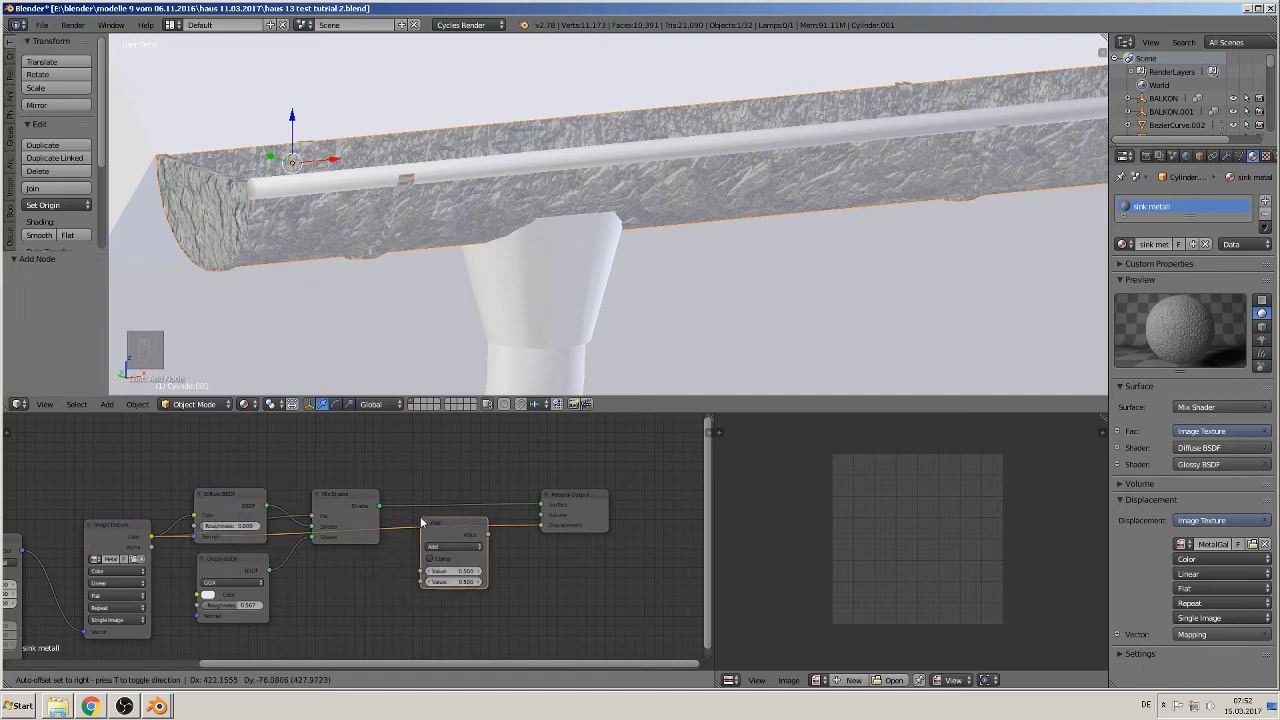
{"action": "left_click", "coordinate": [446, 547]}
{"action": "left_click", "coordinate": [447, 547]}
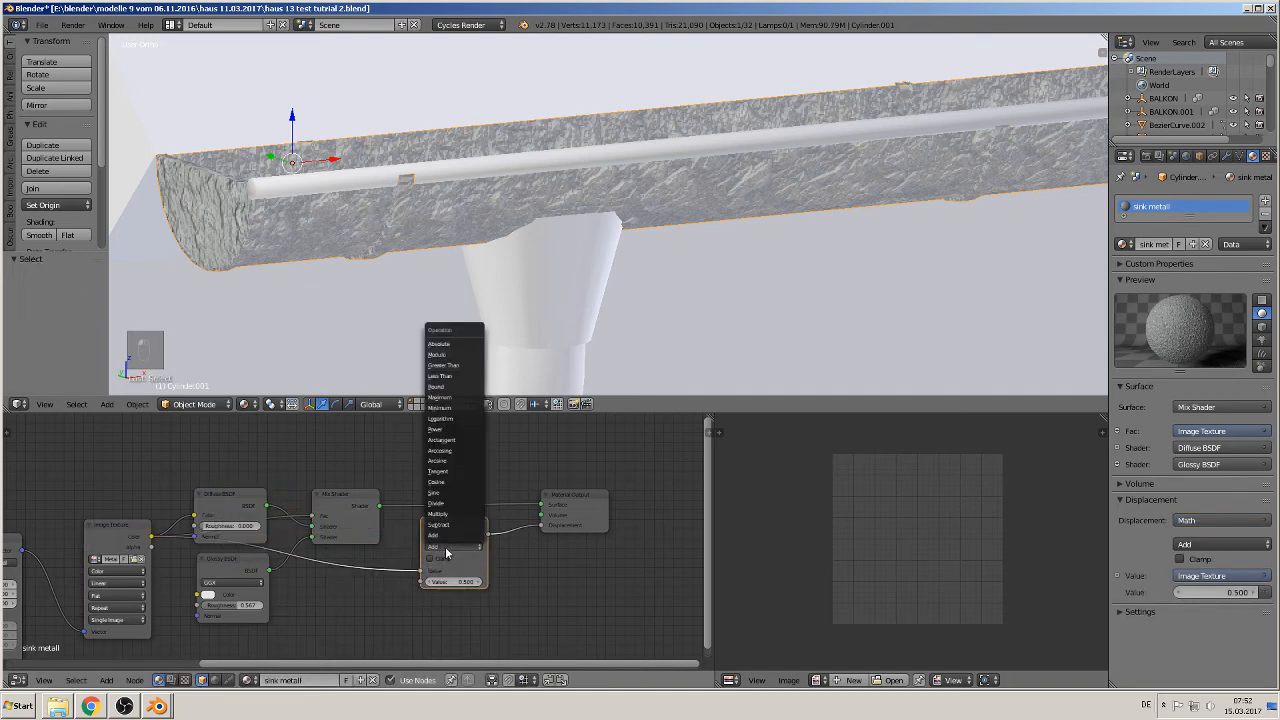
{"action": "left_click", "coordinate": [452, 514]}
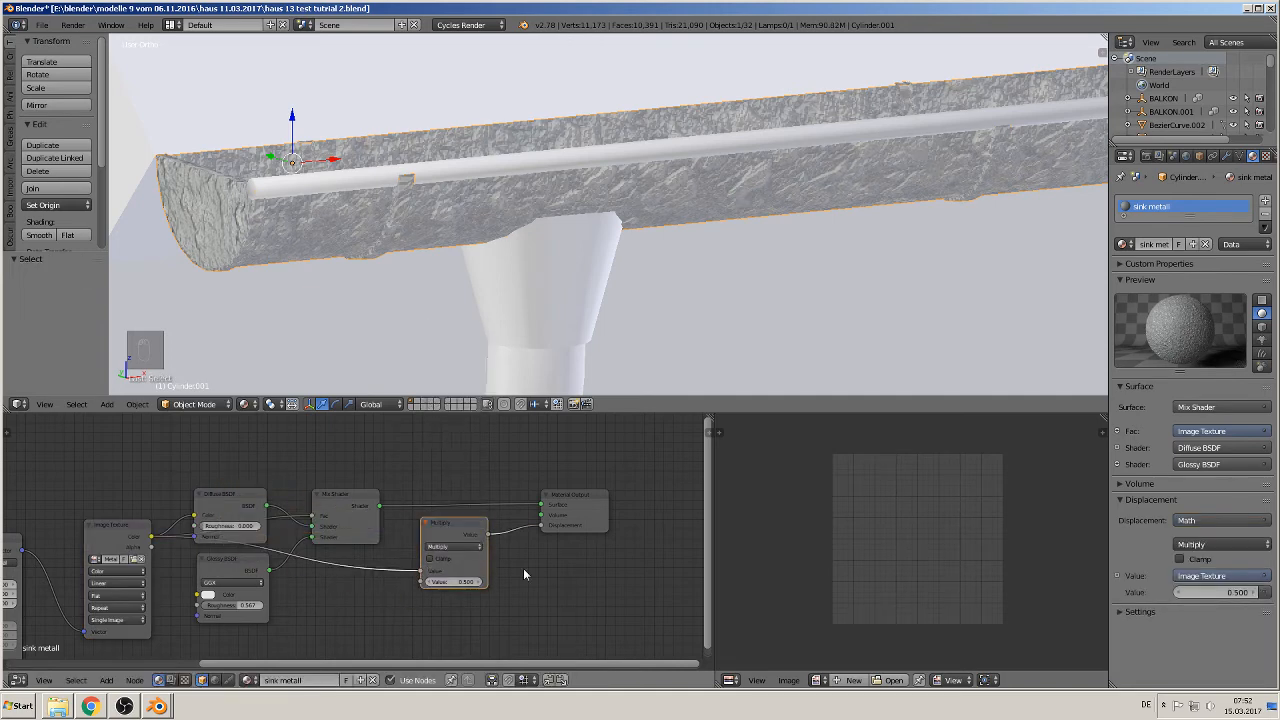
- Set the Multiply node's second value to 0.03 and check the relief on the gutter
{"action": "scroll", "coordinate": [523, 568], "scroll_direction": "up", "scroll_amount": 4}
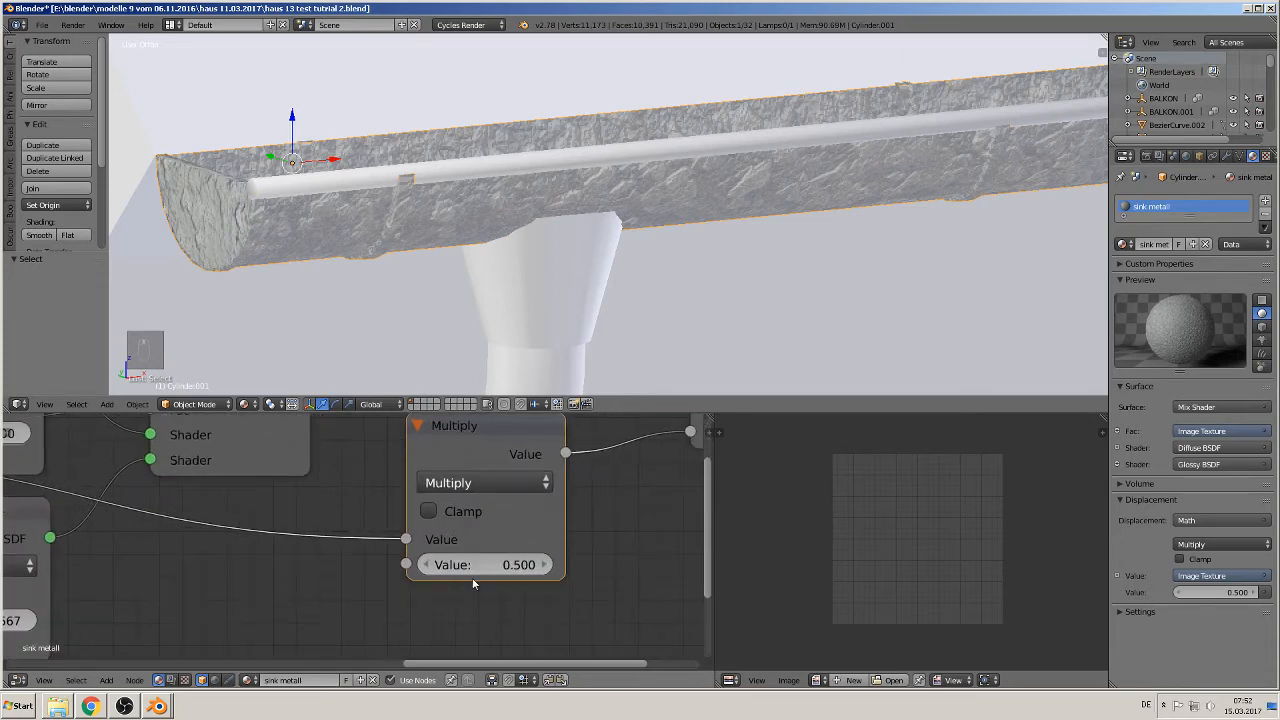
{"action": "left_click", "coordinate": [476, 564]}
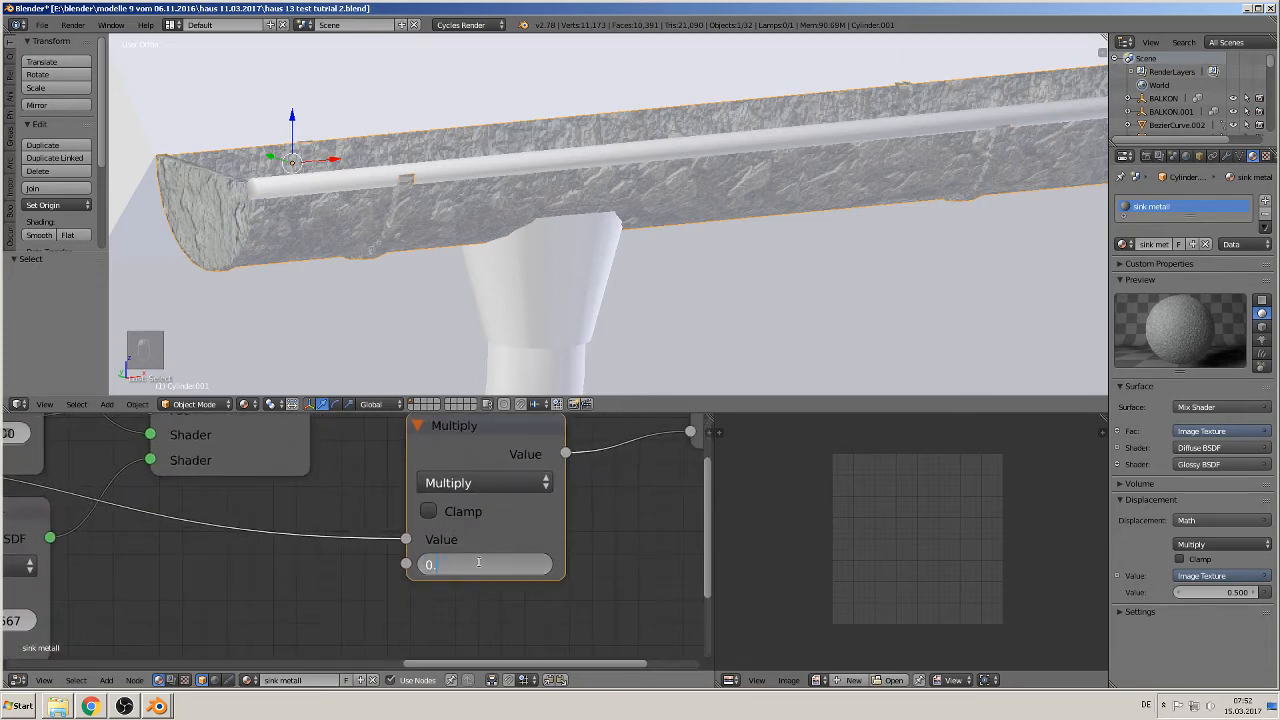
{"action": "key", "text": "Return"}
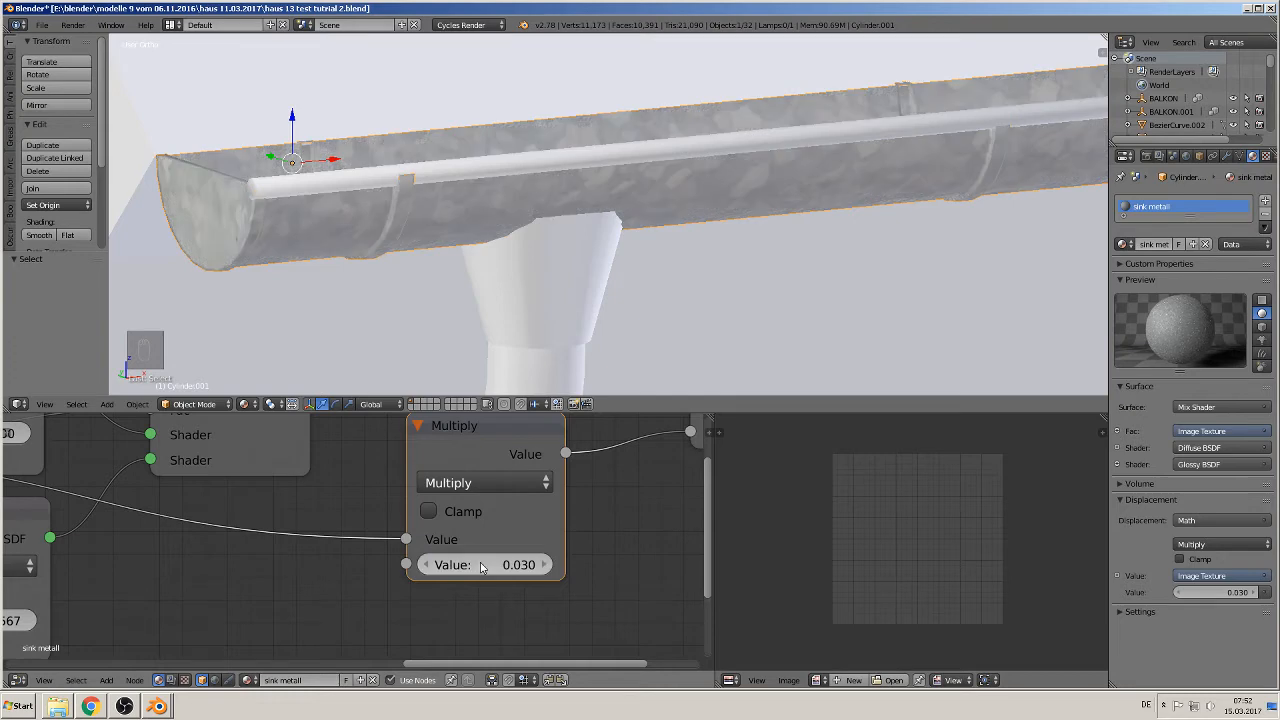
{"action": "scroll", "coordinate": [443, 234], "scroll_direction": "up", "scroll_amount": 3}
{"action": "scroll", "coordinate": [443, 234], "scroll_direction": "down", "scroll_amount": 2}
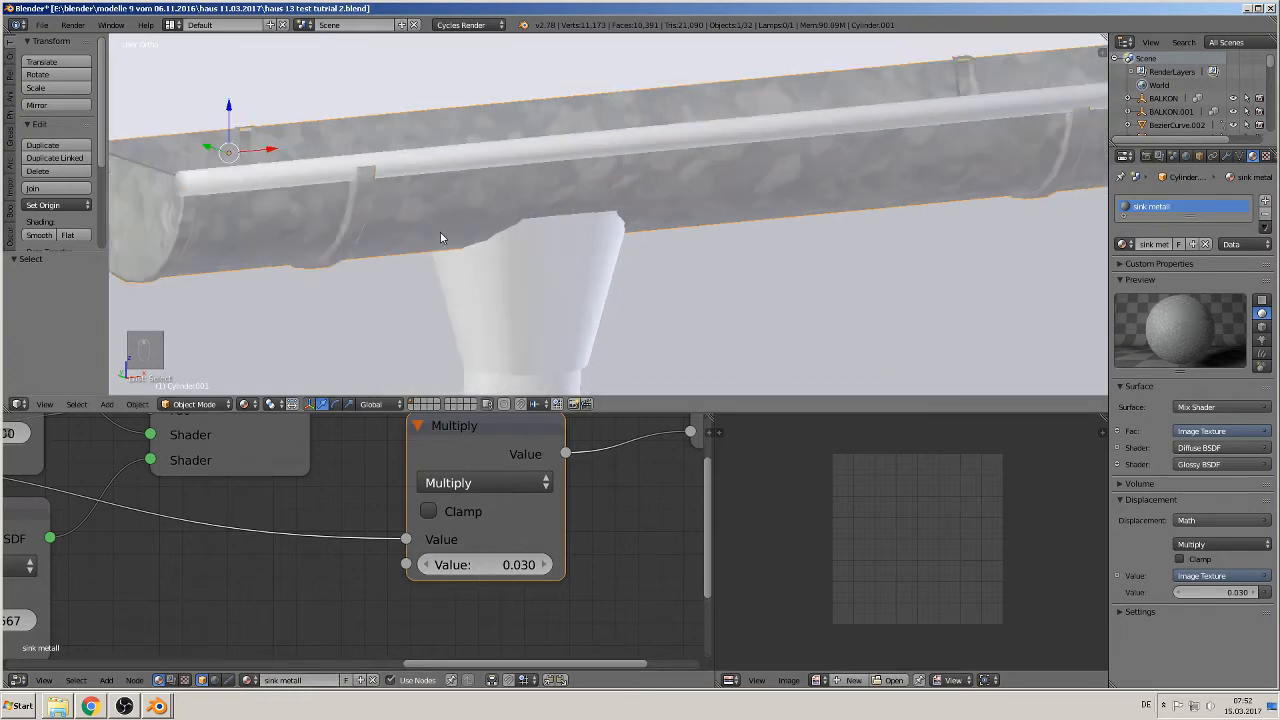
- Try 0.09, 0.07 and 0.05 as the Multiply node's value to compare displacement strengths on the gutter
{"action": "left_click", "coordinate": [514, 563]}
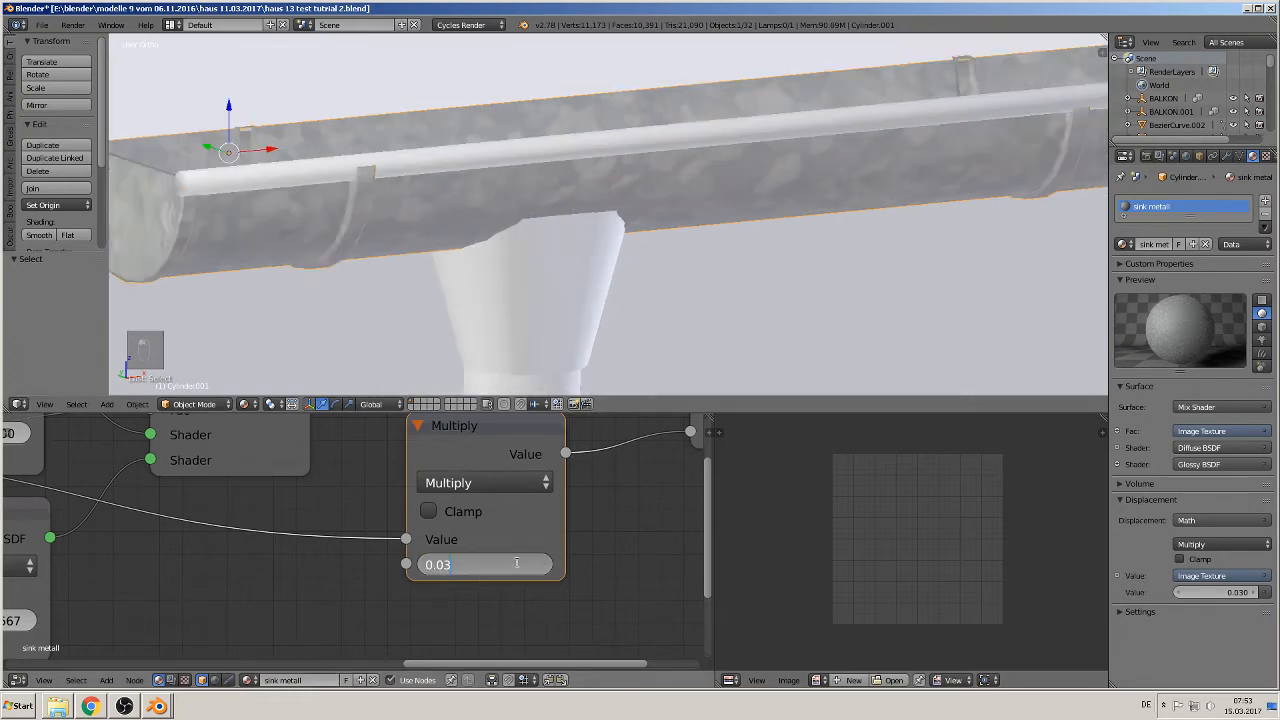
{"action": "type", "text": "0.09"}
{"action": "key", "text": "Return"}
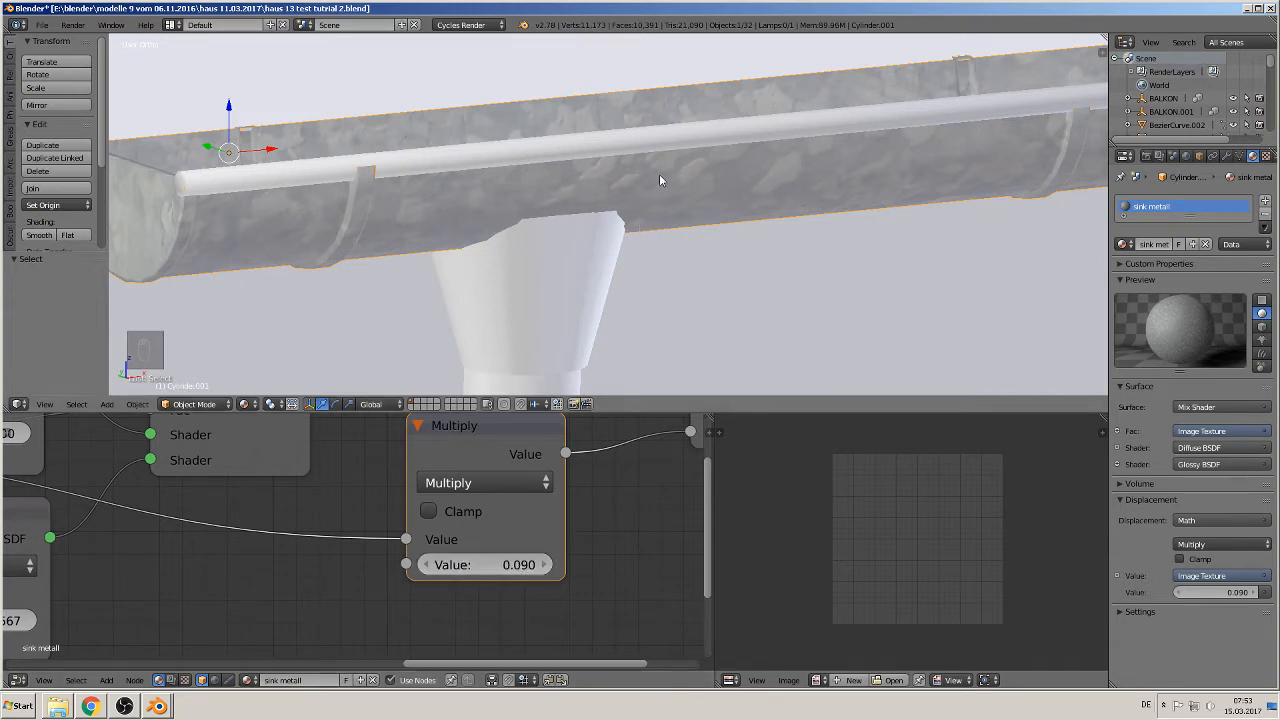
{"action": "left_click", "coordinate": [491, 562]}
{"action": "left_click", "coordinate": [502, 563]}
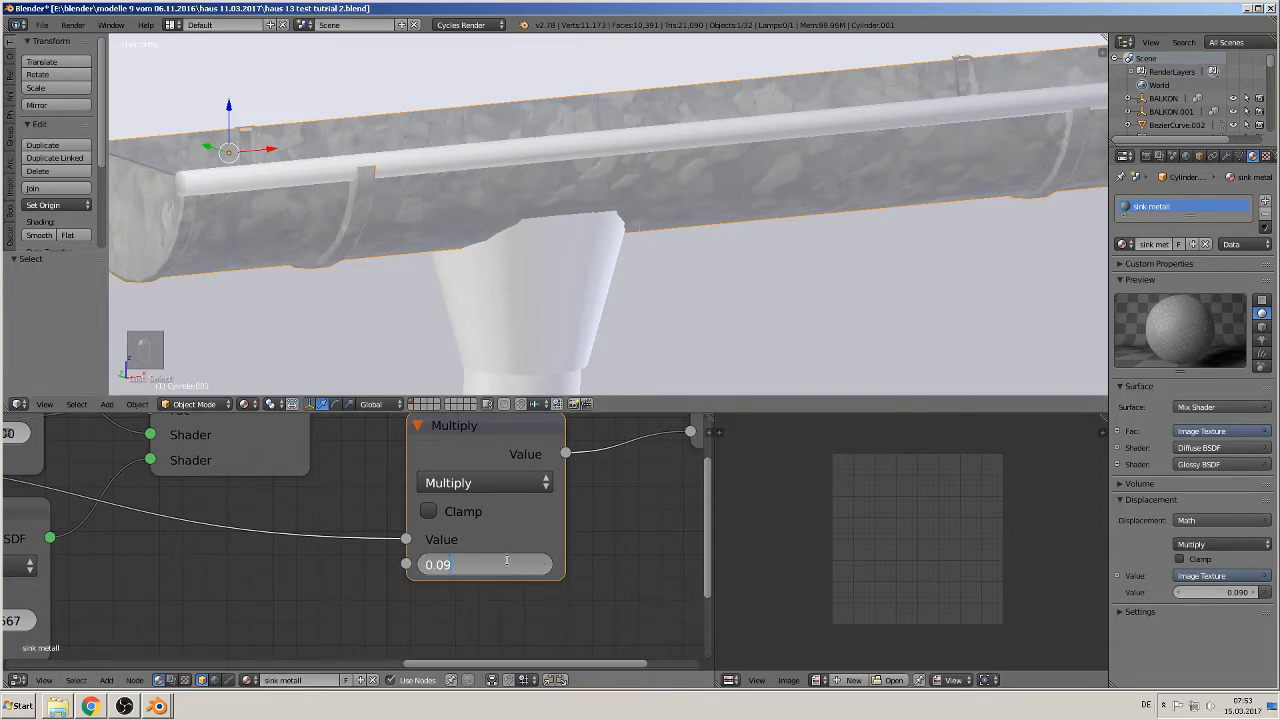
{"action": "type", "text": "7"}
{"action": "key", "text": "Return"}
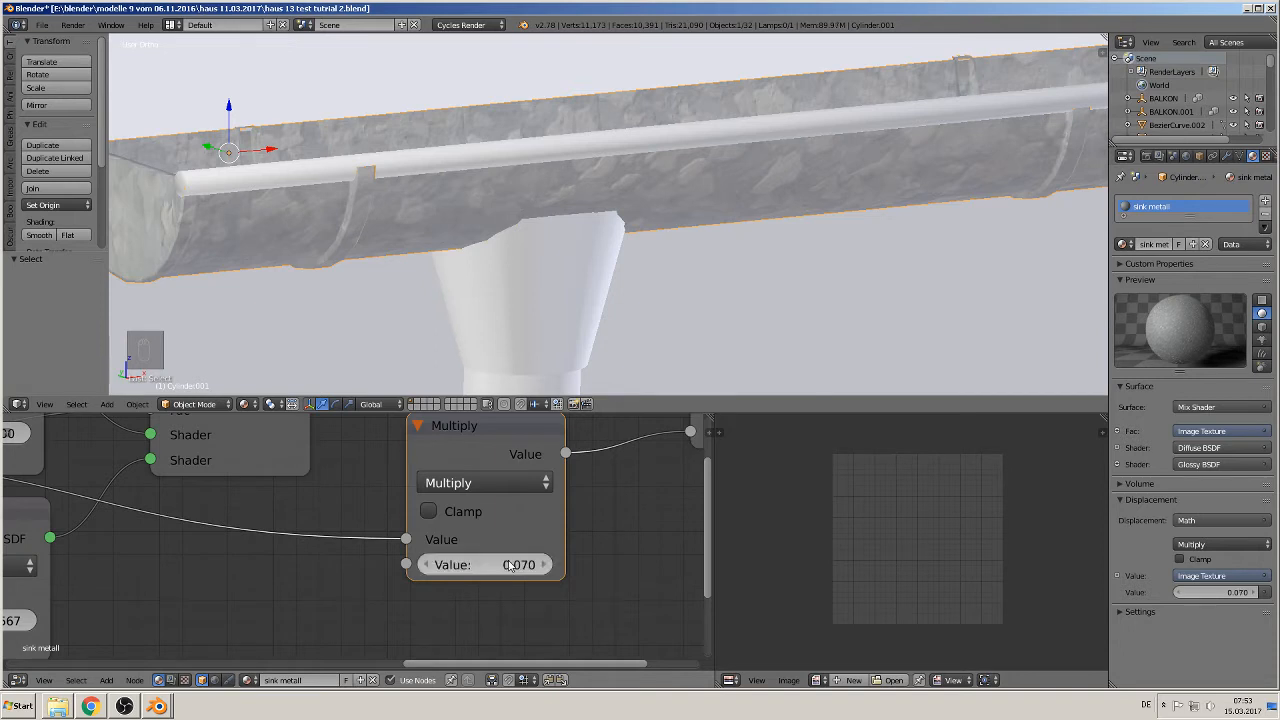
{"action": "left_click", "coordinate": [509, 566]}
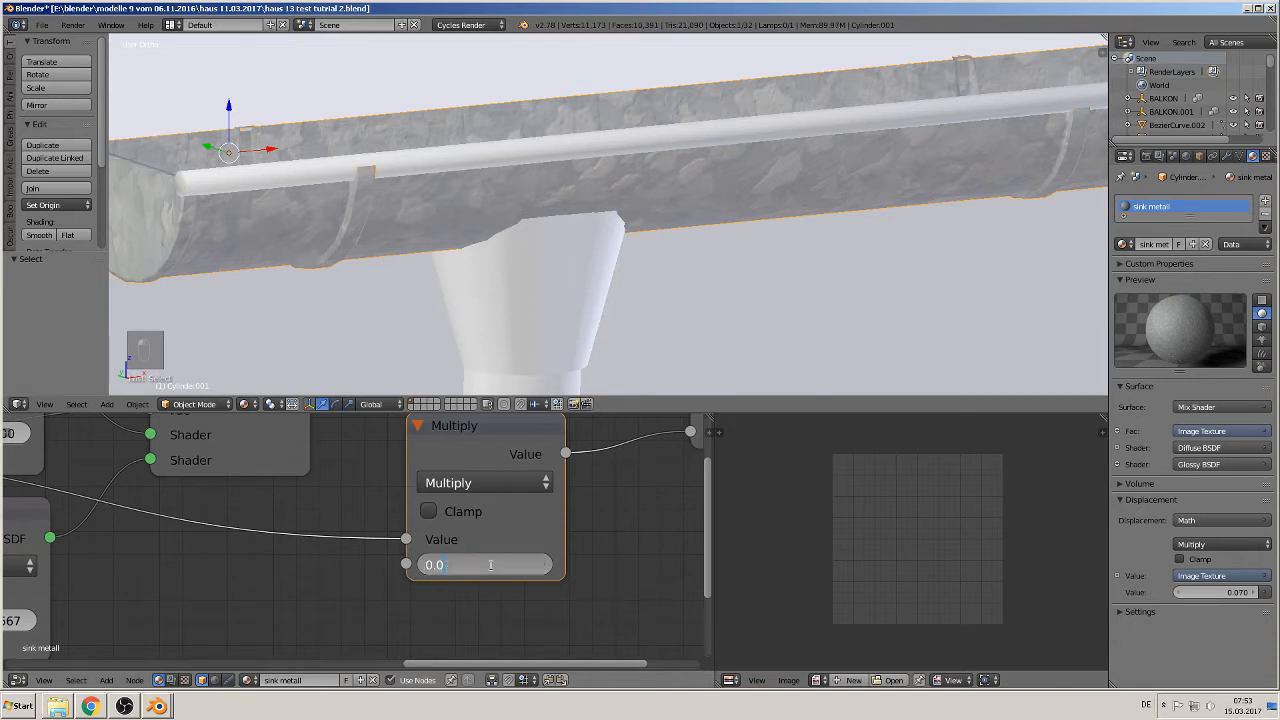
{"action": "type", "text": "5"}
{"action": "key", "text": "Return"}
- Set the Multiply node's value back to 0.03
{"action": "left_click", "coordinate": [492, 566]}
{"action": "key", "text": "BackSpace"}
{"action": "type", "text": "3"}
{"action": "key", "text": "Return"}
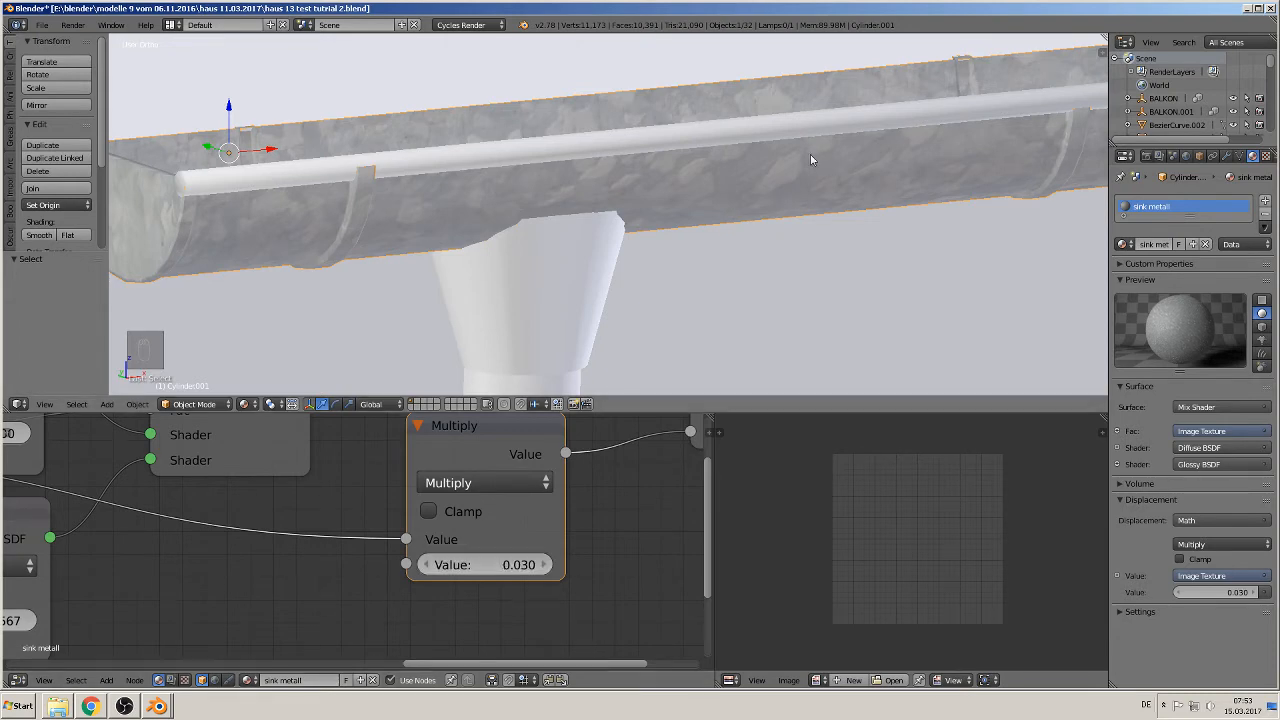
- Give all faces of the long rod along the gutter's front edge the existing sink metall material
{"action": "scroll", "coordinate": [723, 251], "scroll_direction": "down", "scroll_amount": 5}
{"action": "key", "text": "Tab"}
{"action": "key", "text": "Tab"}
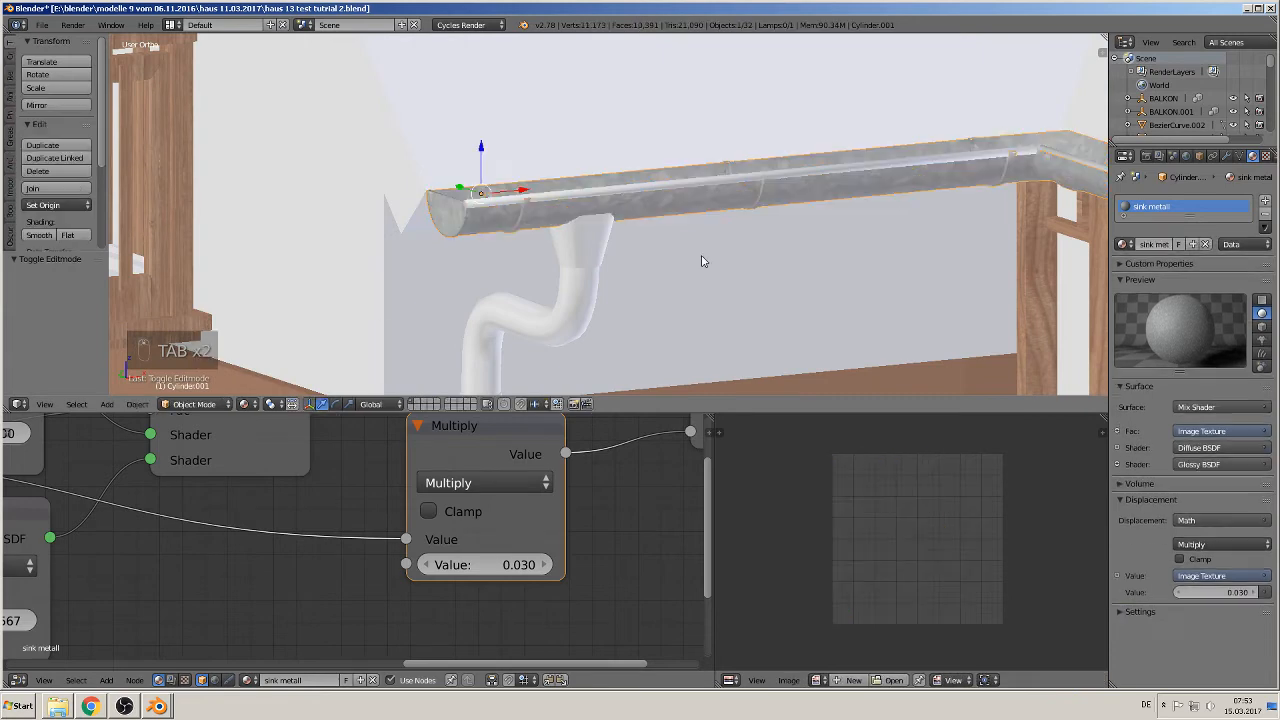
{"action": "right_click", "coordinate": [636, 192]}
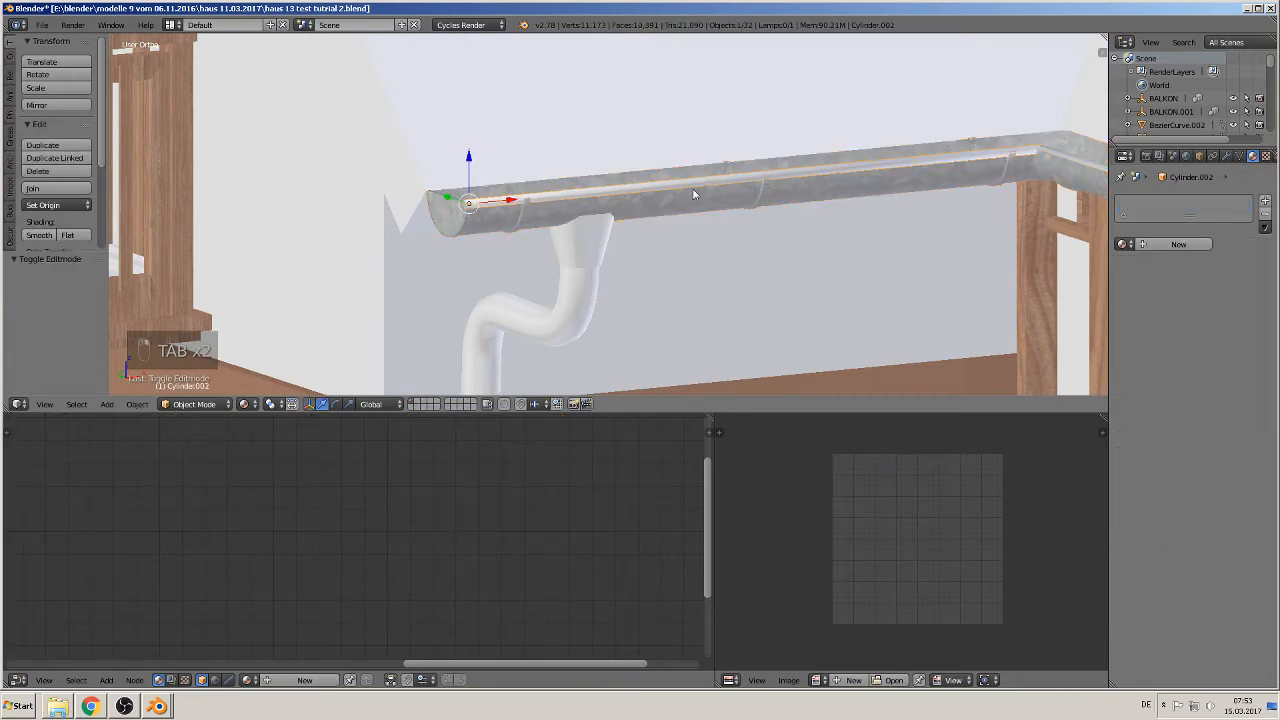
{"action": "middle_click_drag", "start_coordinate": [695, 194], "coordinate": [682, 221]}
{"action": "key", "text": "Tab"}
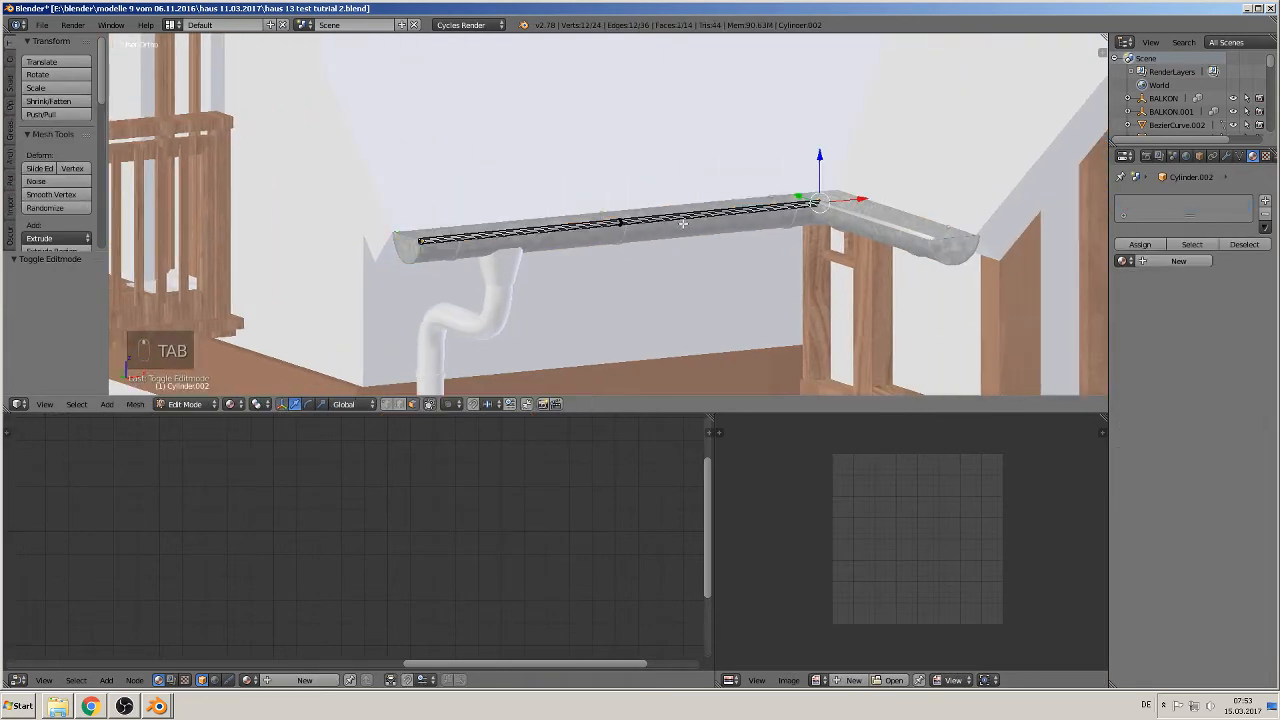
{"action": "key", "text": "a"}
{"action": "key", "text": "a"}
{"action": "key", "text": "a"}
{"action": "key", "text": "a"}
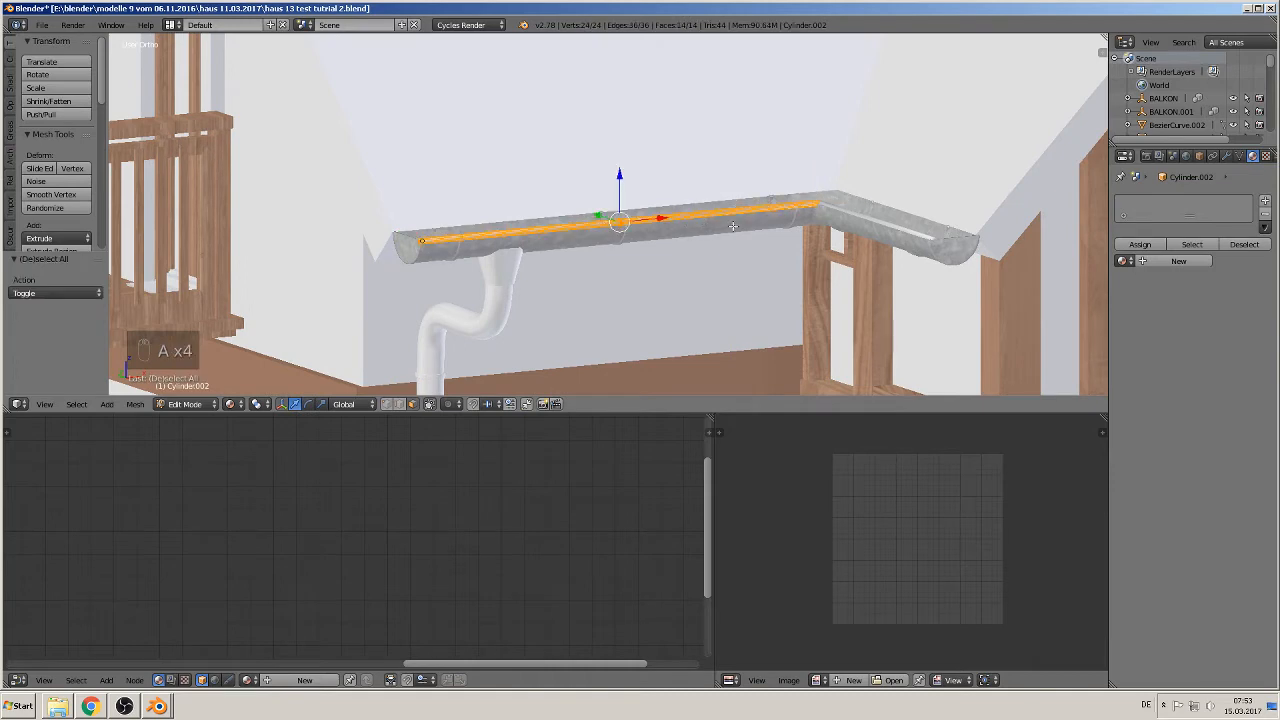
{"action": "left_click", "coordinate": [1123, 261]}
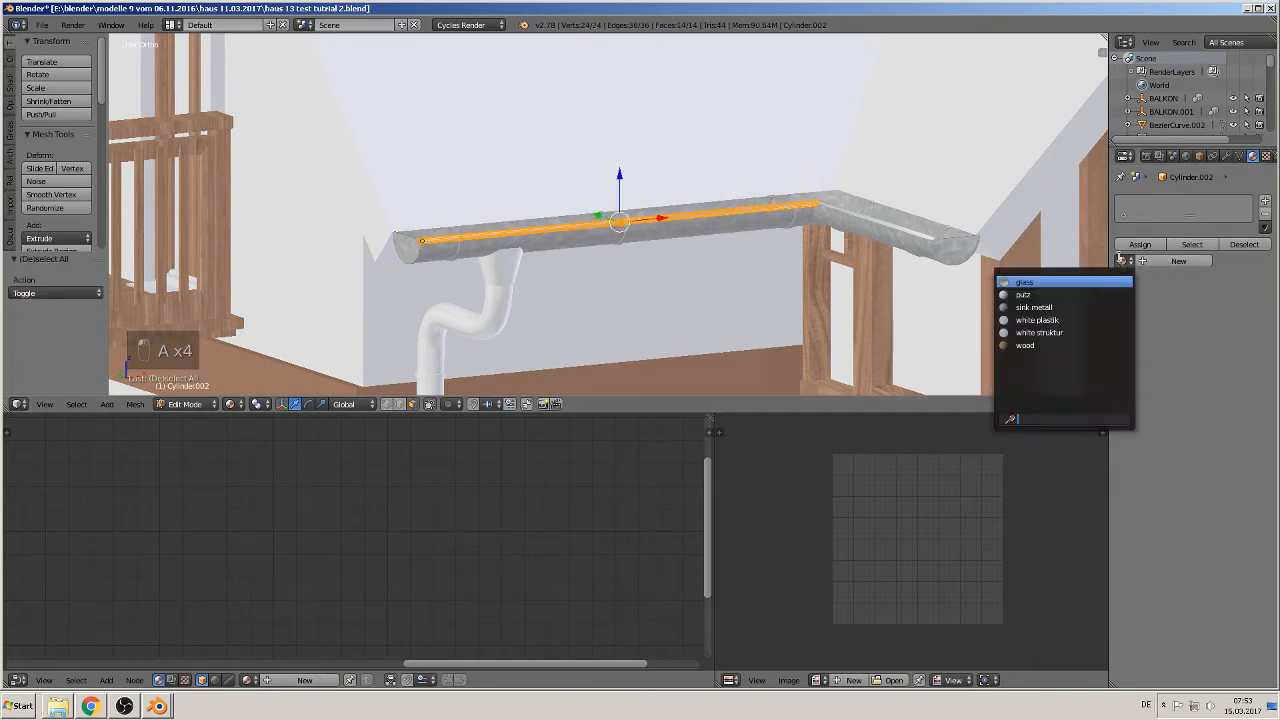
{"action": "left_click", "coordinate": [1094, 308]}
{"action": "key", "text": "Tab"}
{"action": "scroll", "coordinate": [970, 290], "scroll_direction": "up", "scroll_amount": 4}
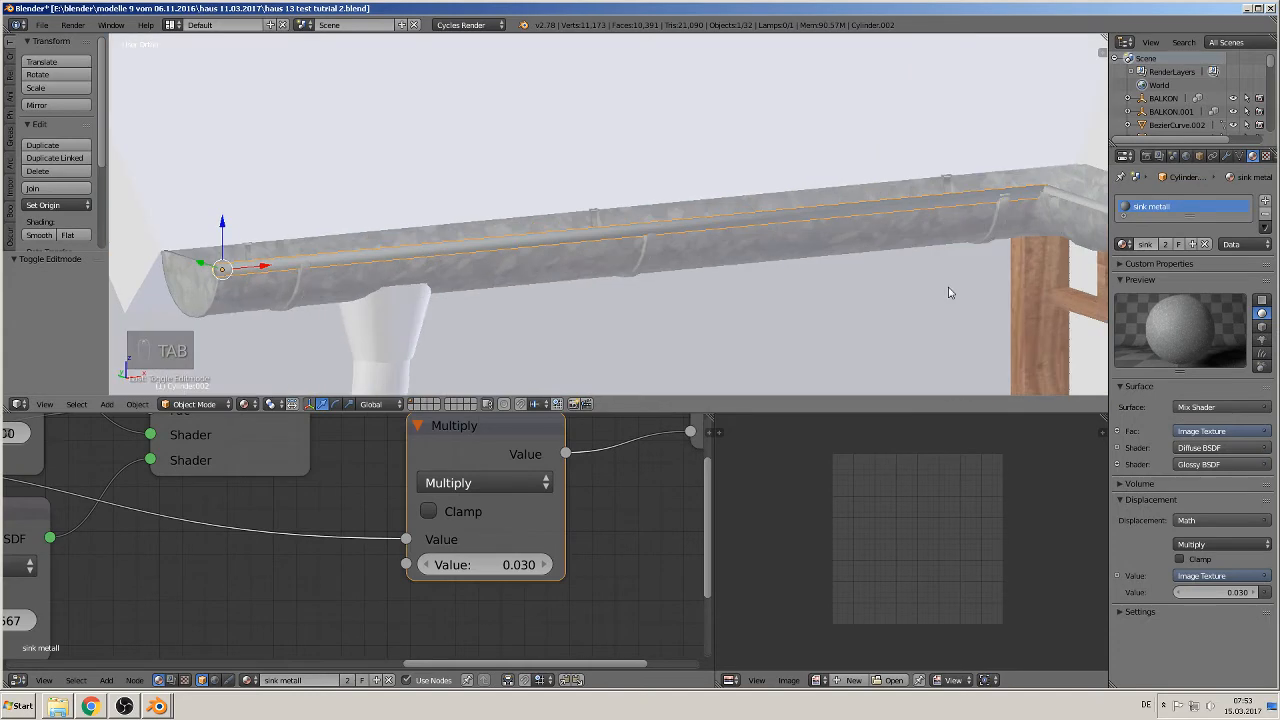
- UV-unwrap the long front-edge rod with the standard Unwrap and check the metal texture on it
{"action": "key", "text": "Tab"}
{"action": "key", "text": "u"}
{"action": "left_click", "coordinate": [947, 287]}
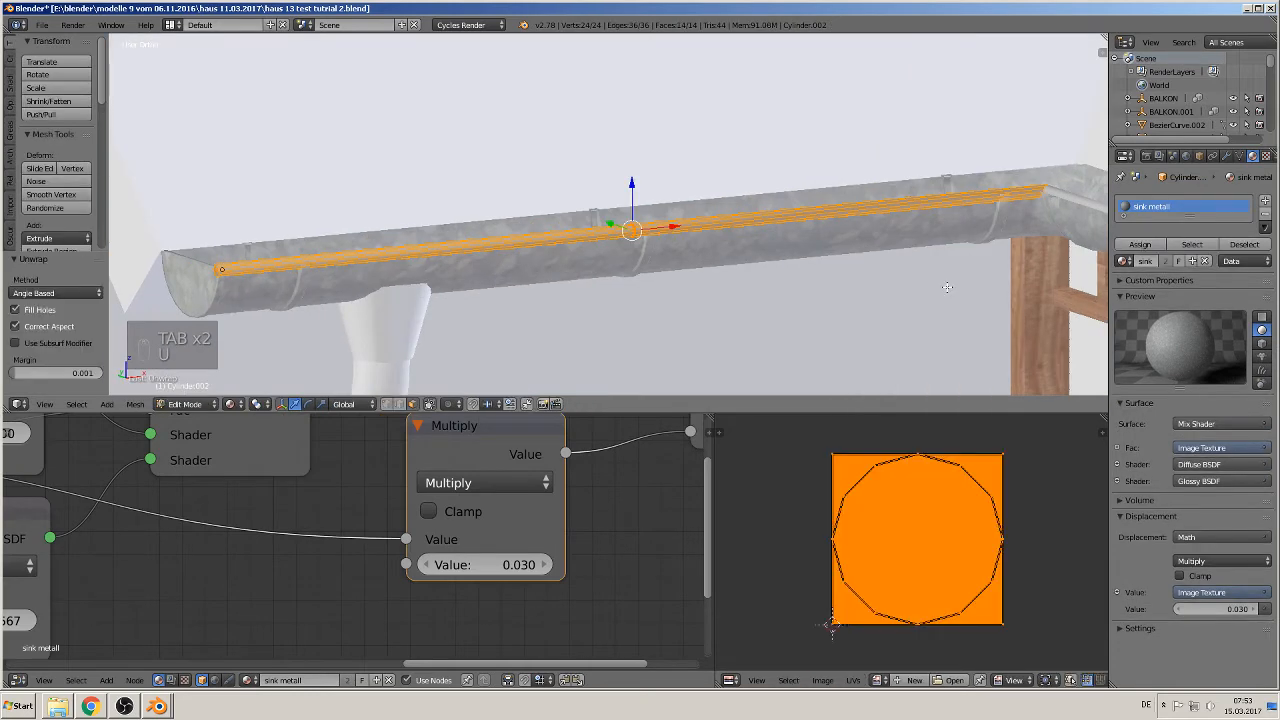
{"action": "key", "text": "Tab"}
{"action": "scroll", "coordinate": [934, 295], "scroll_direction": "down", "scroll_amount": 2}
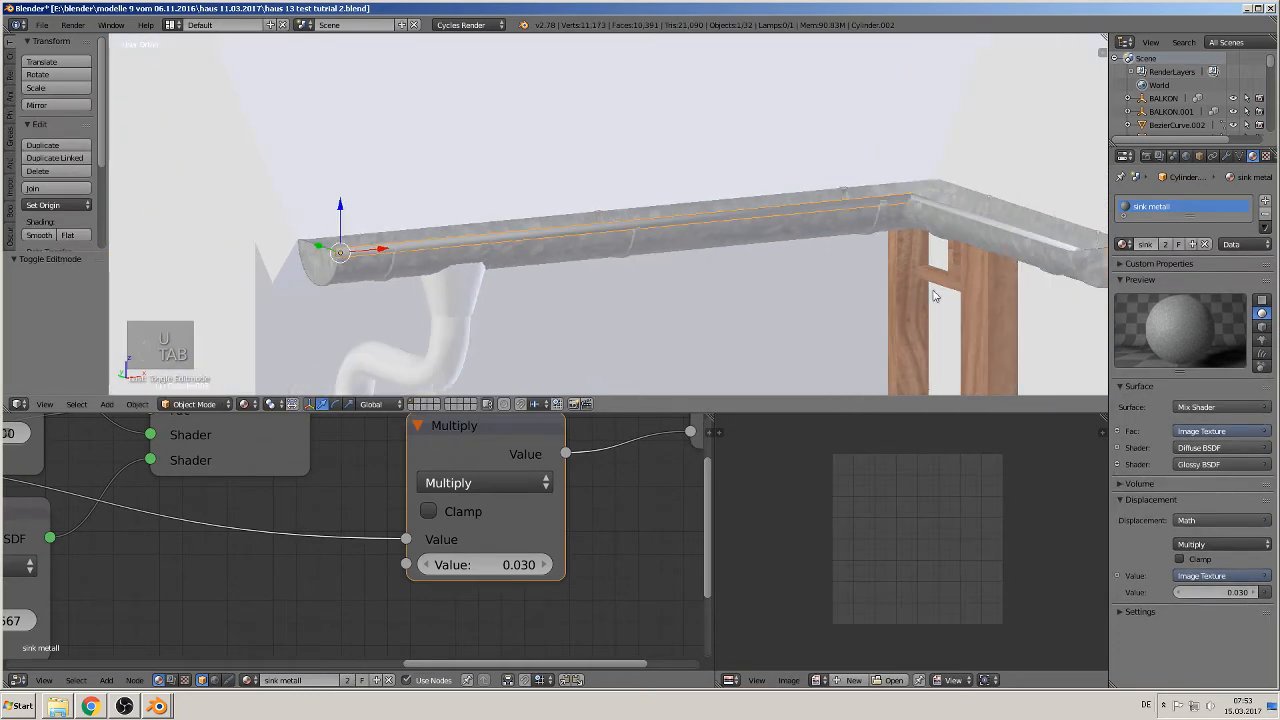
{"action": "key", "text": "Tab"}
{"action": "key", "text": "Tab"}
{"action": "key", "text": "Tab"}
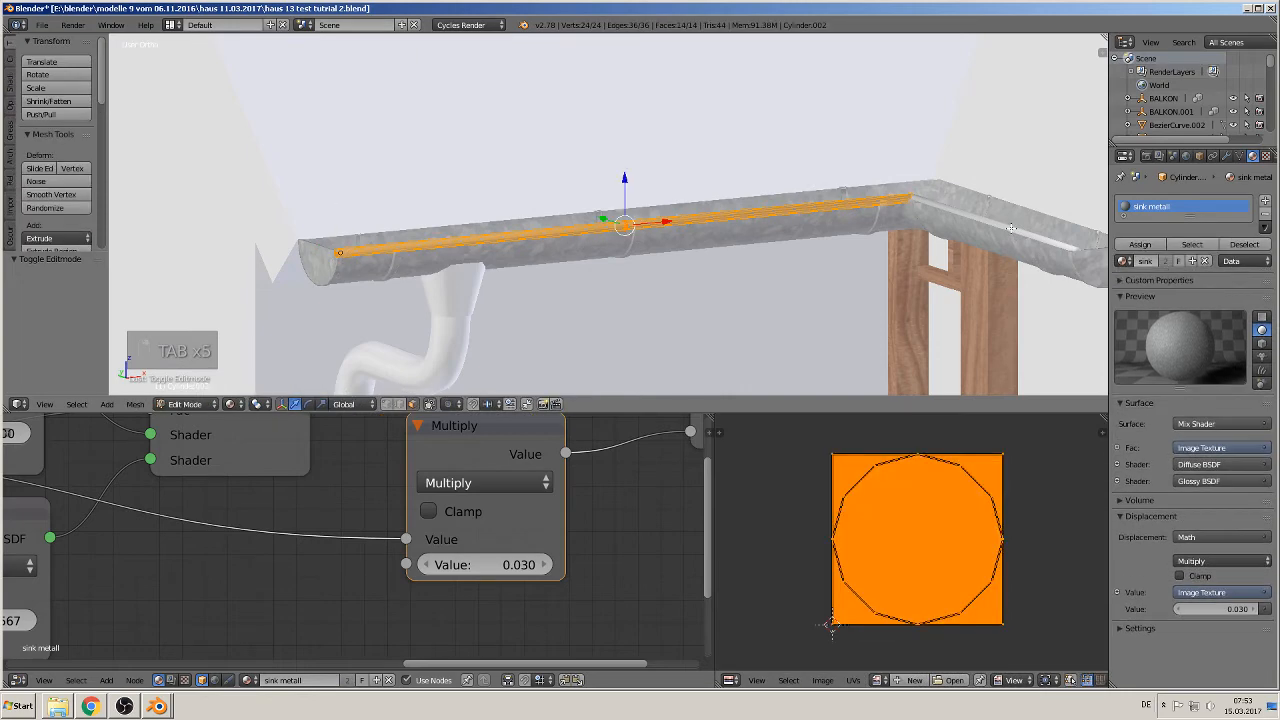
{"action": "key", "text": "Tab"}
- Give all faces of the rod on the short gutter section around the corner the sink metall material
{"action": "right_click", "coordinate": [1012, 233]}
{"action": "key", "text": "Tab"}
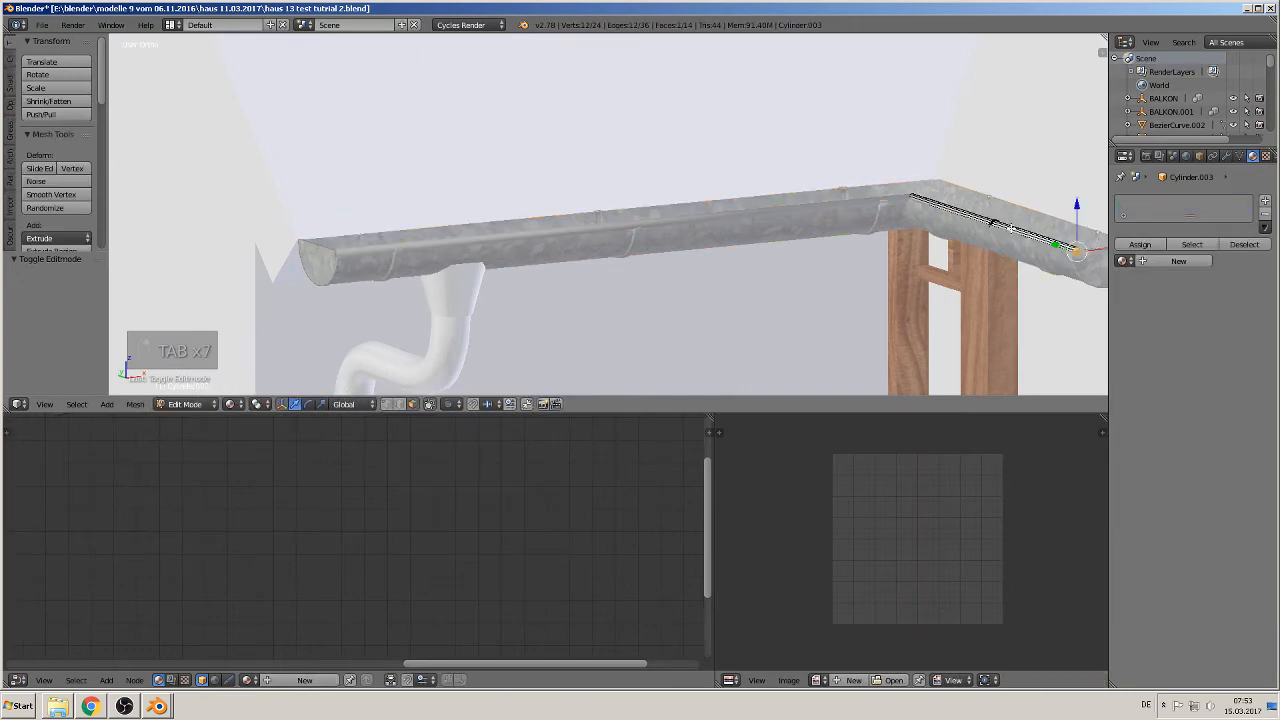
{"action": "key", "text": "a"}
{"action": "key", "text": "a"}
{"action": "key", "text": "a"}
{"action": "key", "text": "a"}
{"action": "key", "text": "a"}
{"action": "key", "text": "a"}
{"action": "key", "text": "a"}
{"action": "key", "text": "a"}
{"action": "key", "text": "a"}
{"action": "key", "text": "a"}
{"action": "left_click", "coordinate": [1124, 262]}
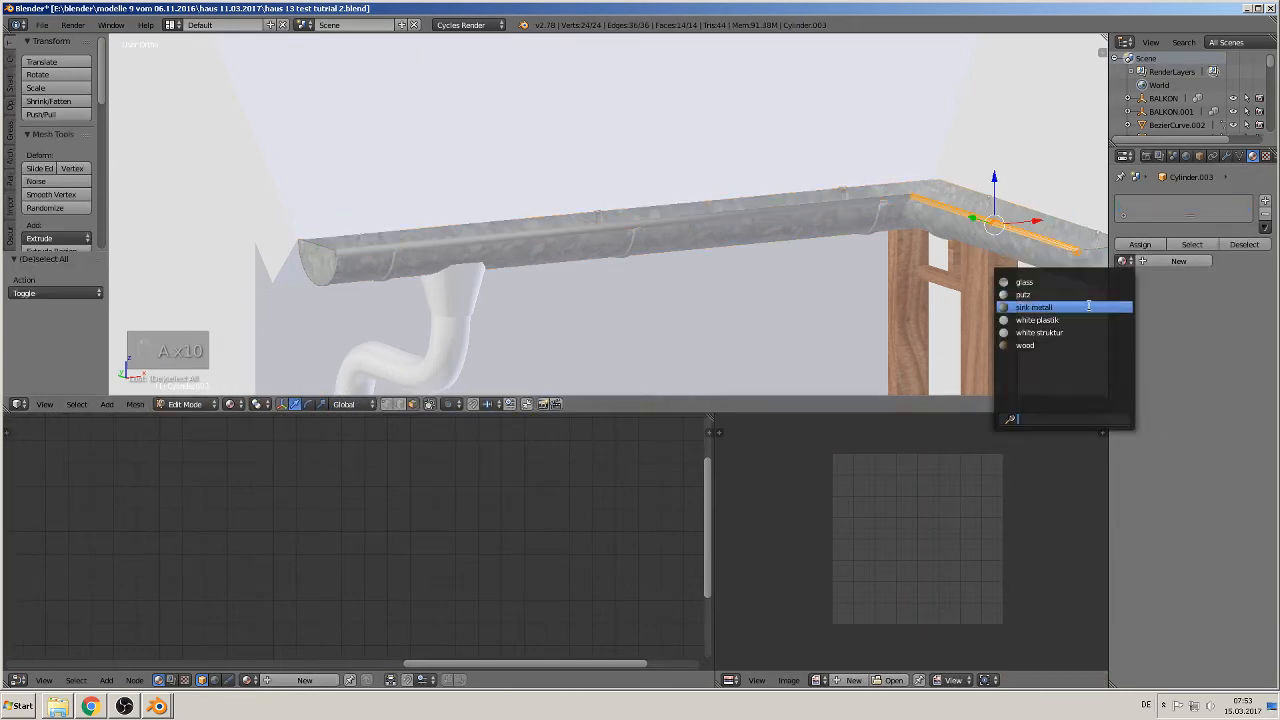
{"action": "left_click", "coordinate": [1058, 308]}
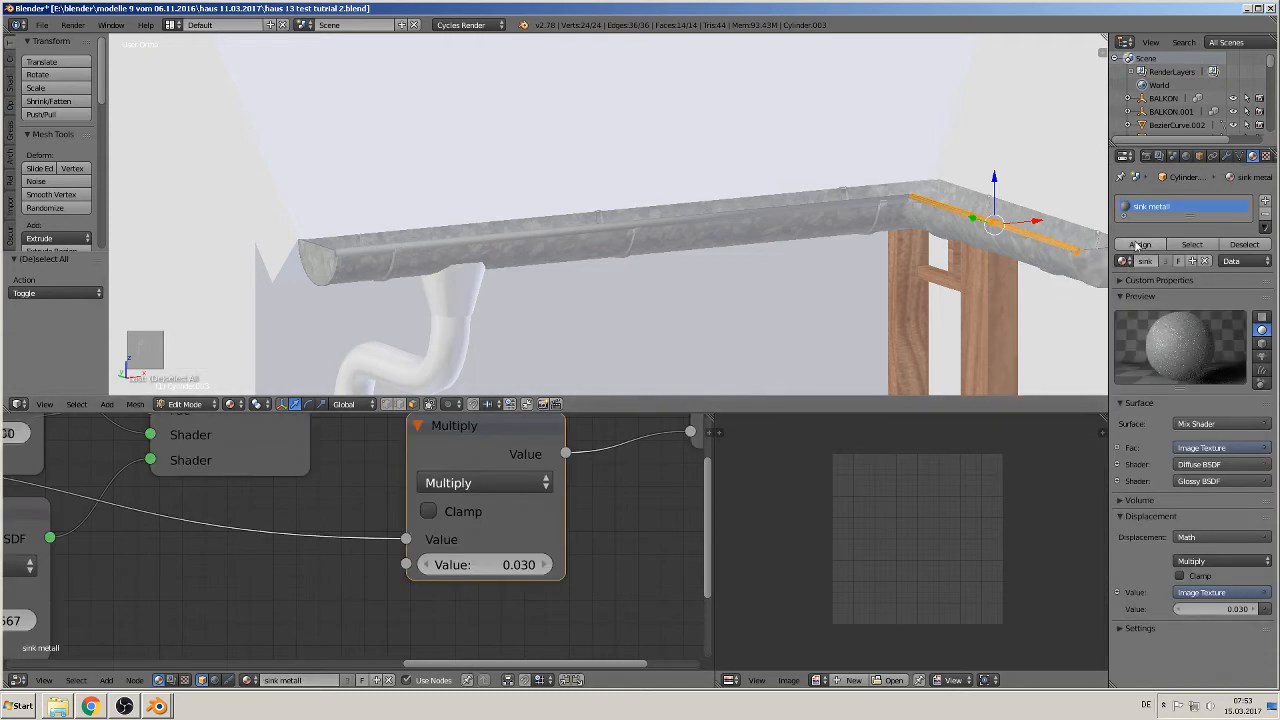
{"action": "key", "text": "Tab"}
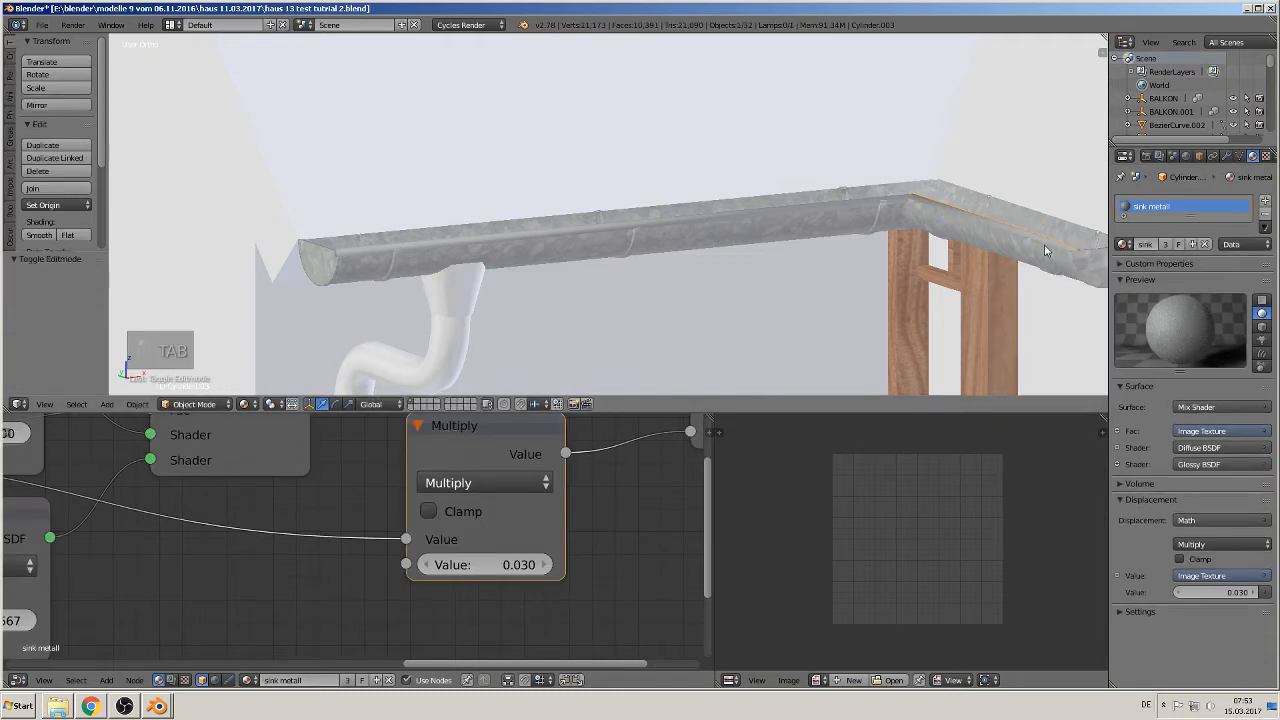
- UV-unwrap the short section's rod with the standard Unwrap
{"action": "key", "text": "Tab"}
{"action": "key", "text": "u"}
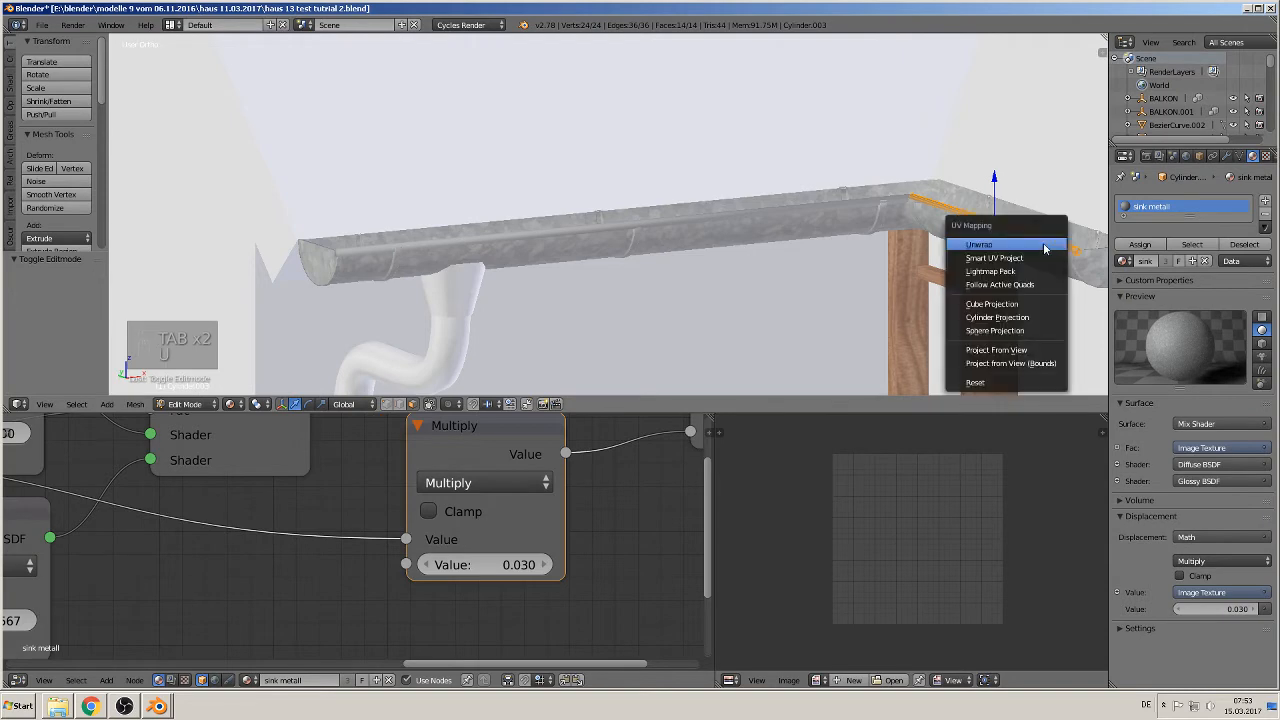
{"action": "left_click", "coordinate": [1043, 246]}
{"action": "key", "text": "Tab"}
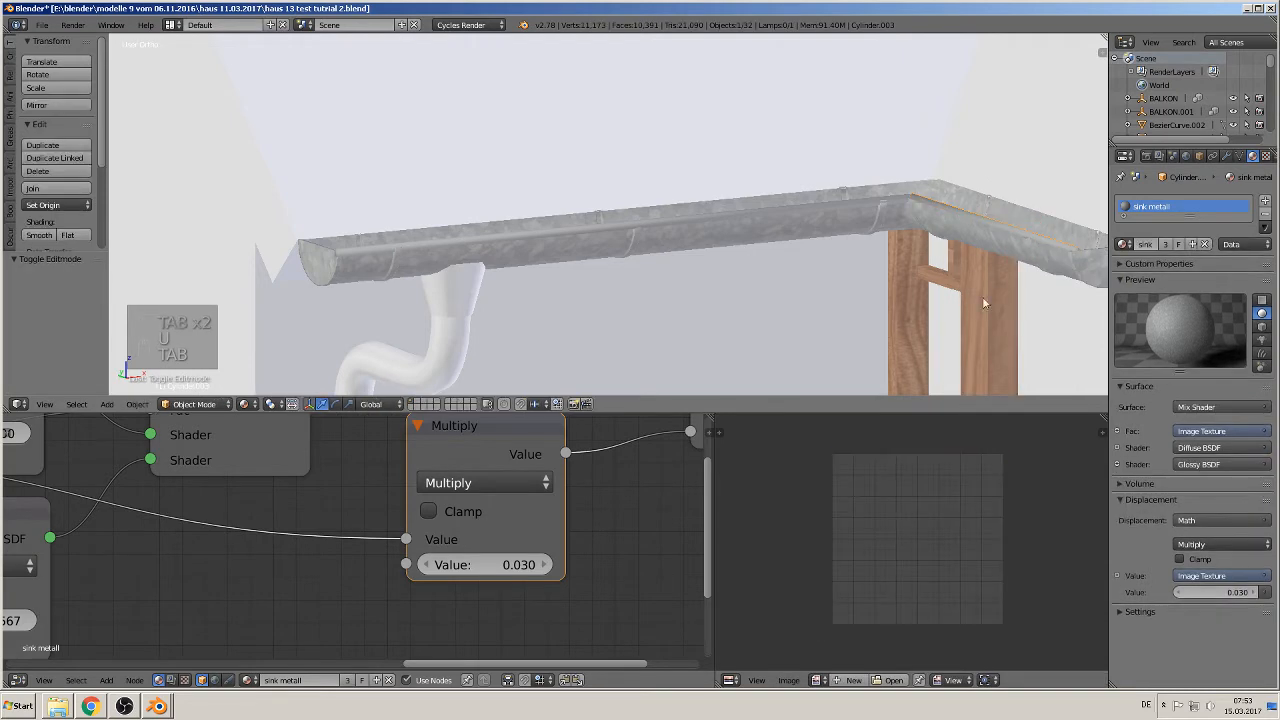
- Give the funnel-shaped outlet beneath the gutter the sink metall material
{"action": "middle_click_drag", "start_coordinate": [822, 314], "coordinate": [932, 116], "text": "shift"}
{"action": "right_click", "coordinate": [562, 114]}
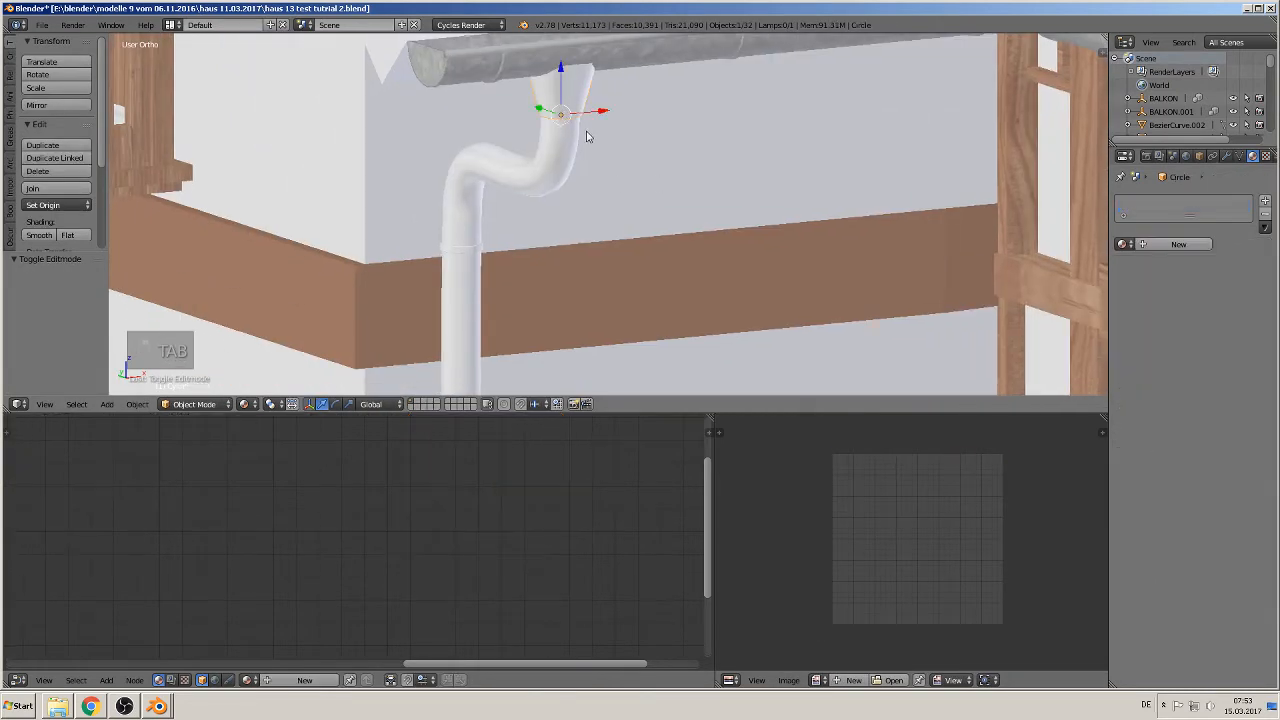
{"action": "key", "text": "Tab"}
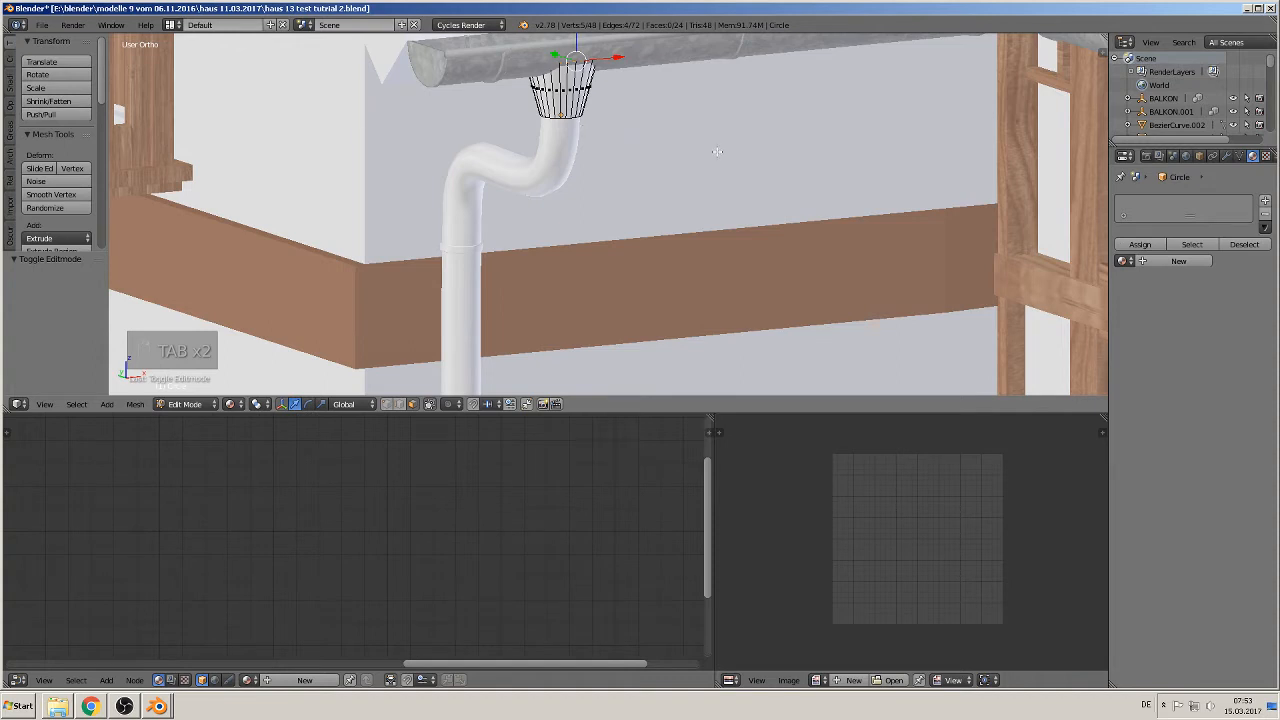
{"action": "left_click", "coordinate": [1122, 261]}
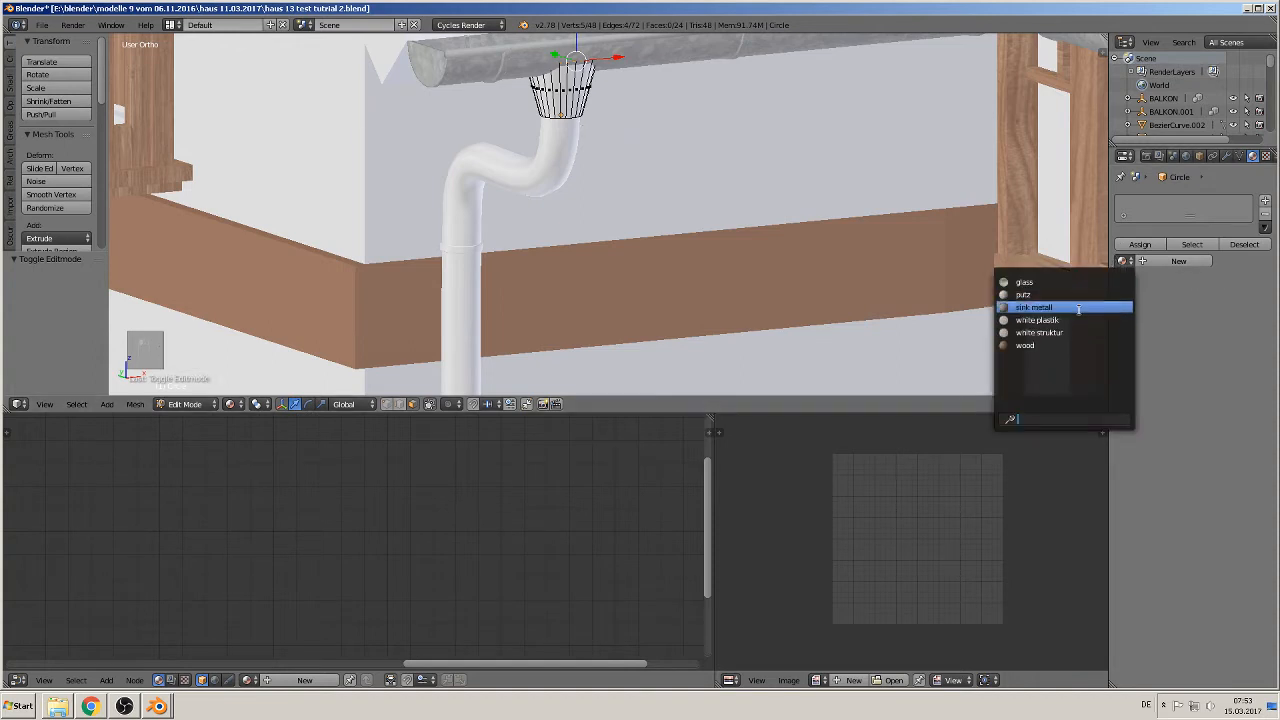
{"action": "left_click", "coordinate": [1080, 307]}
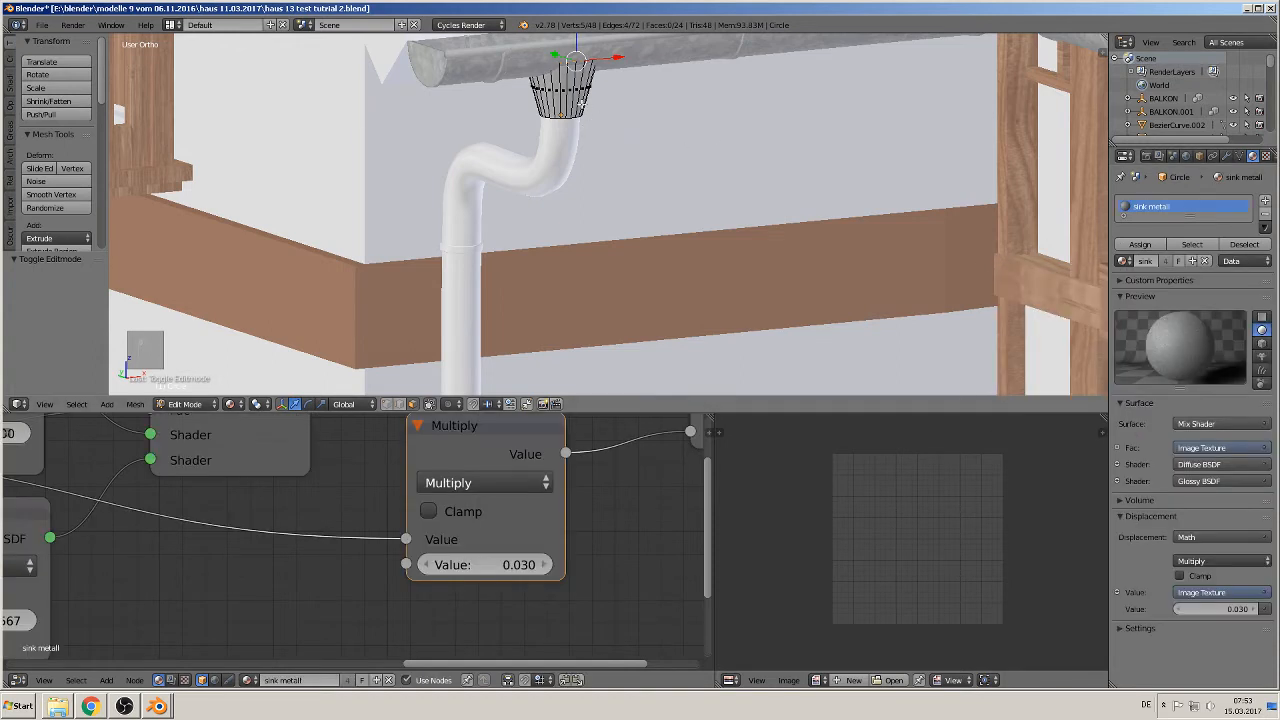
- Select the funnel outlet's whole mesh and UV-unwrap it with the standard Unwrap
{"action": "key", "text": "a"}
{"action": "key", "text": "a"}
{"action": "key", "text": "u"}
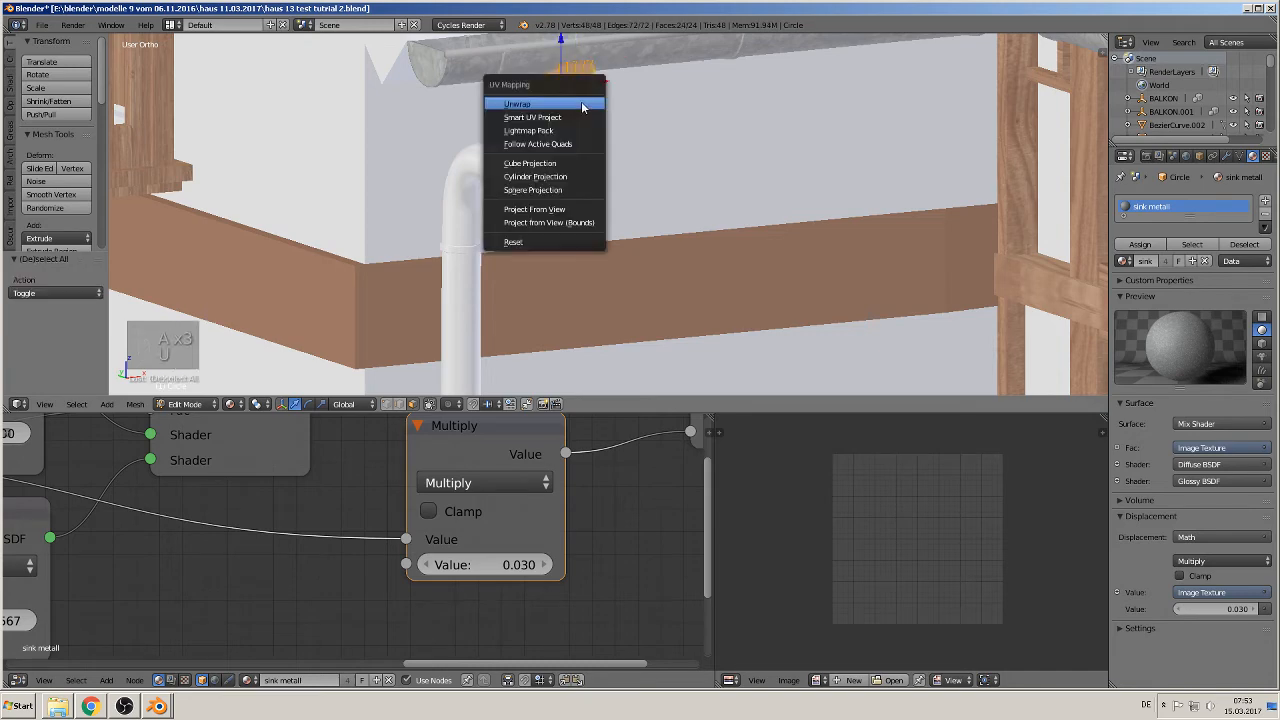
{"action": "left_click", "coordinate": [581, 102]}
{"action": "key", "text": "Tab"}
{"action": "scroll", "coordinate": [585, 140], "scroll_direction": "up", "scroll_amount": 2}
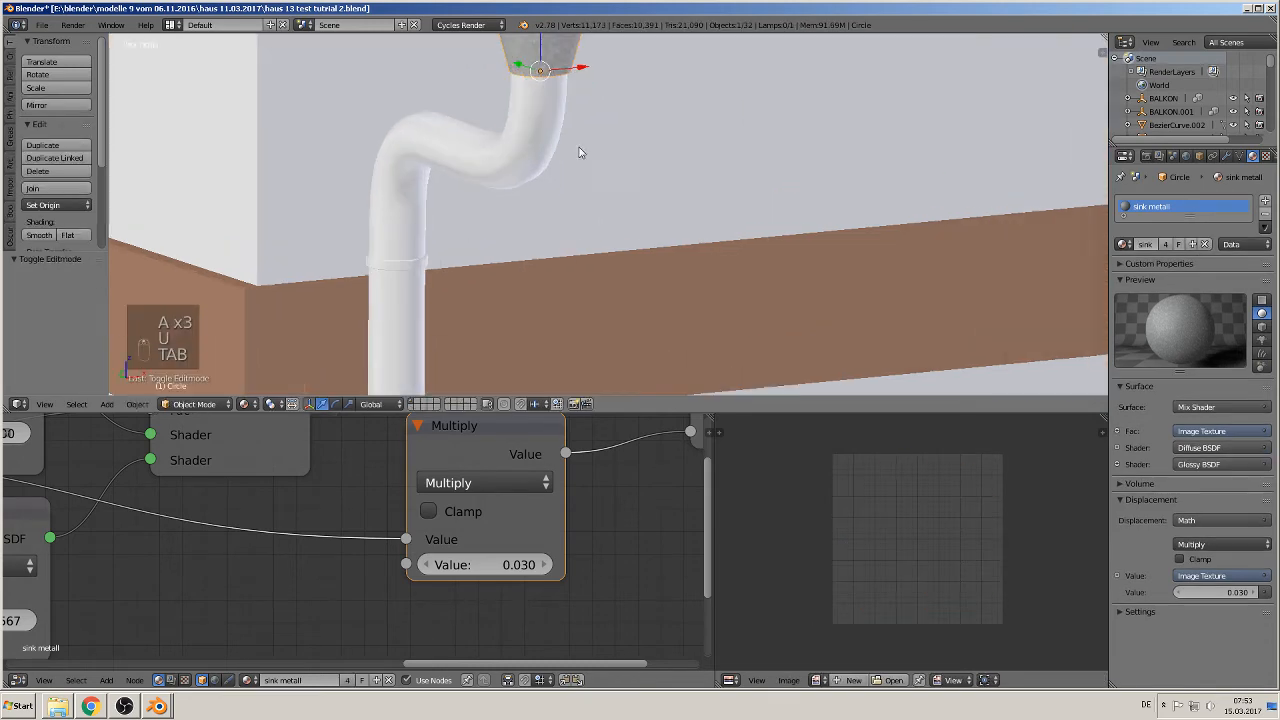
- Select the curved downpipe's whole mesh and assign the sink metall material to it
{"action": "scroll", "coordinate": [580, 150], "scroll_direction": "down", "scroll_amount": 2}
{"action": "right_click", "coordinate": [560, 160]}
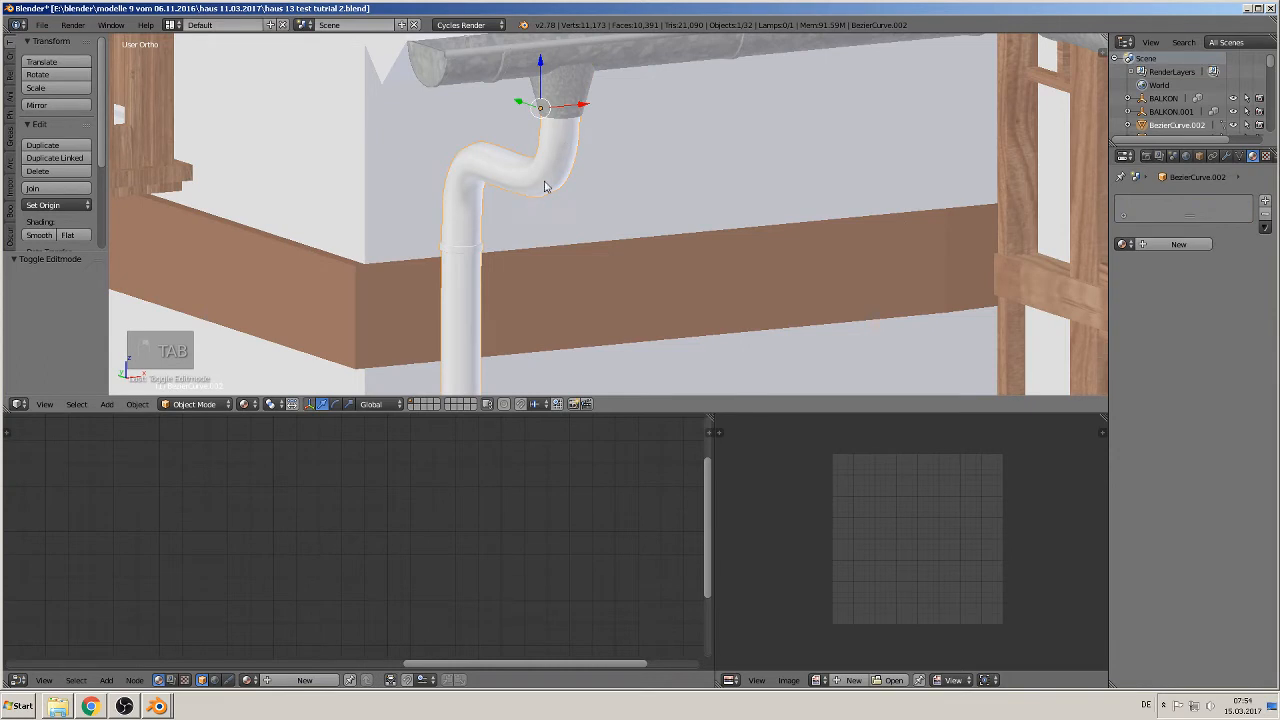
{"action": "key", "text": "Tab"}
{"action": "key", "text": "a"}
{"action": "key", "text": "a"}
{"action": "key", "text": "a"}
{"action": "key", "text": "a"}
{"action": "key", "text": "a"}
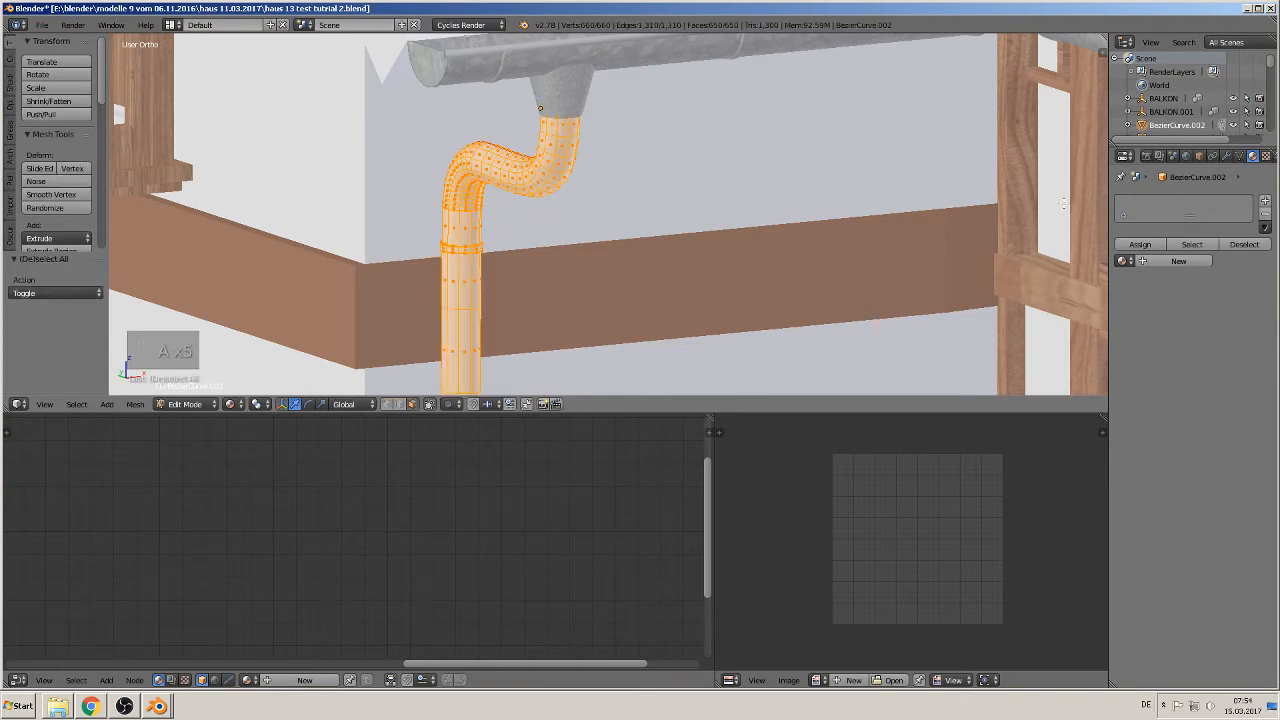
{"action": "left_click", "coordinate": [1122, 261]}
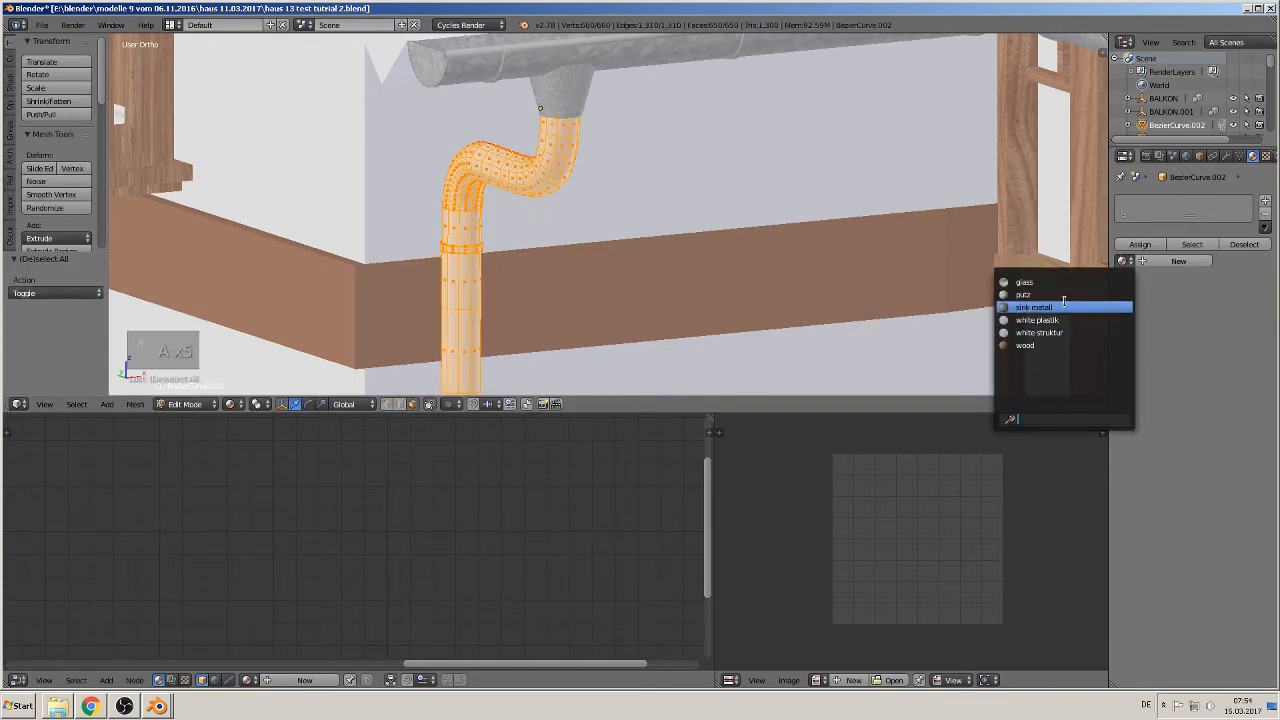
{"action": "left_click", "coordinate": [1062, 309]}
{"action": "left_click", "coordinate": [1140, 246]}
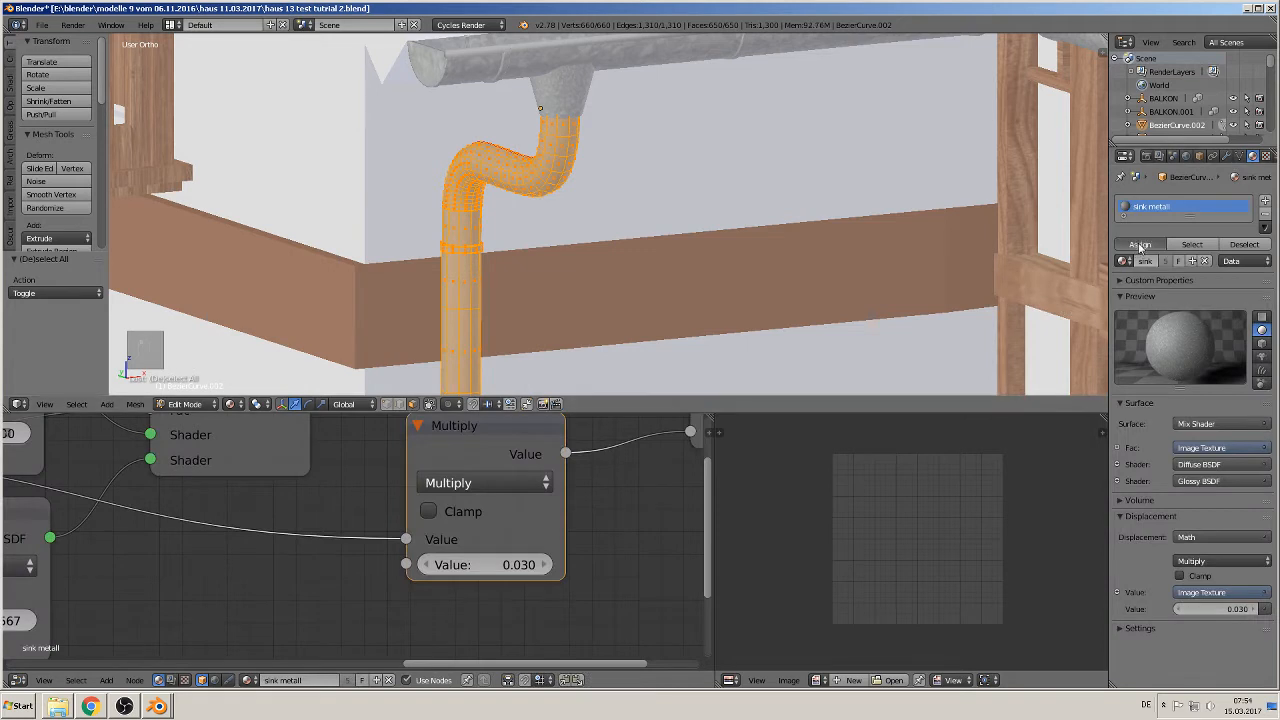
- Try the standard Unwrap on the downpipe mesh and check the texture in object mode
{"action": "key", "text": "u"}
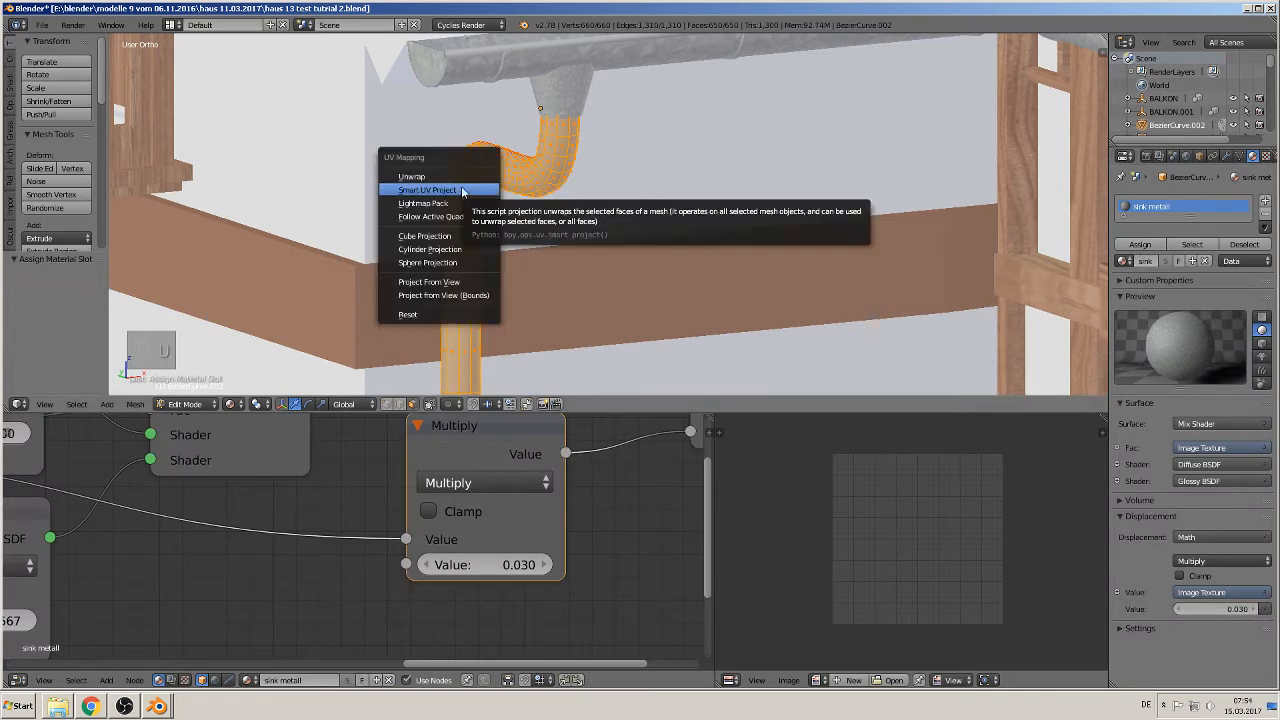
{"action": "left_click", "coordinate": [461, 177]}
{"action": "key", "text": "Tab"}
- Remap the downpipe's UVs with Smart UV Project at its default settings
{"action": "key", "text": "Tab"}
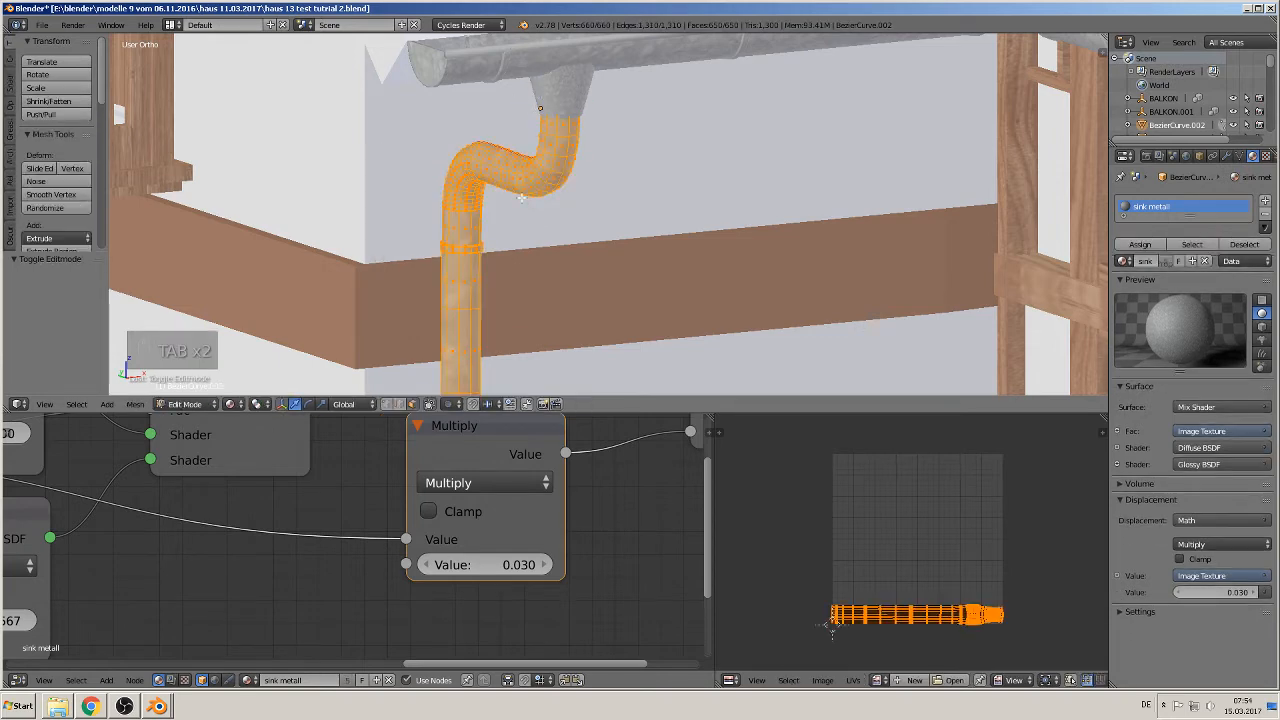
{"action": "key", "text": "u"}
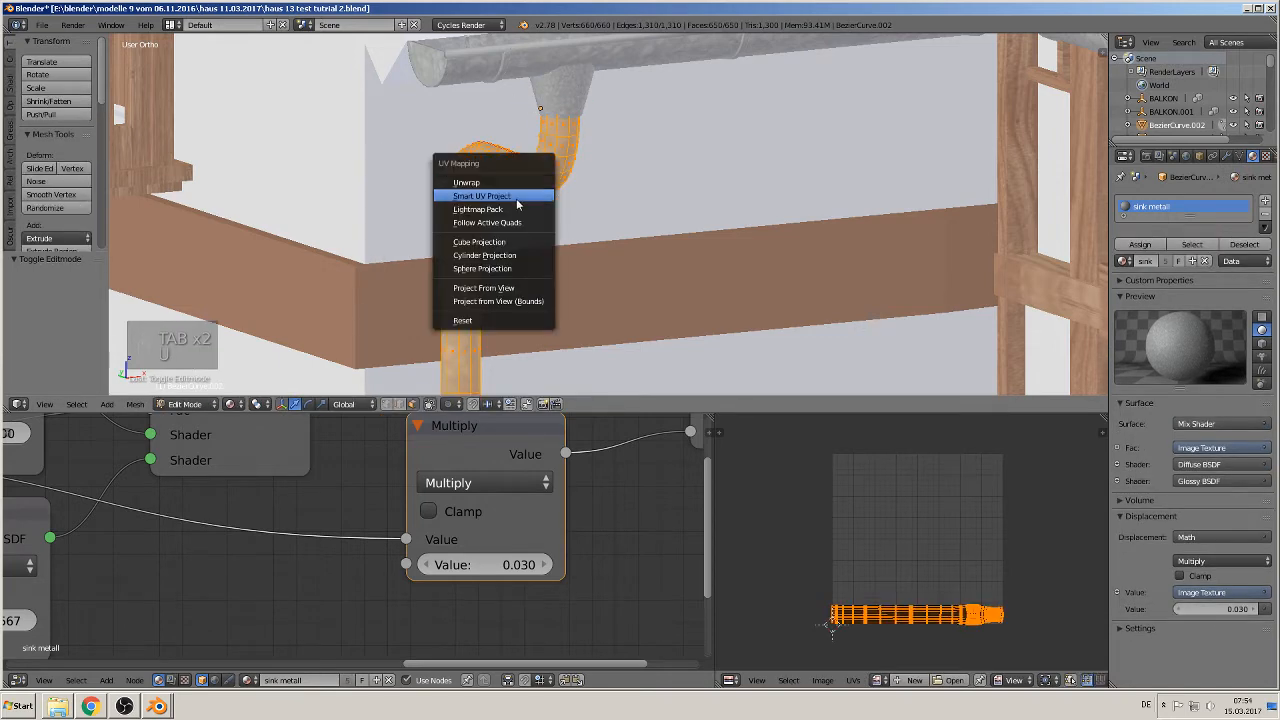
{"action": "left_click", "coordinate": [520, 194]}
{"action": "left_click", "coordinate": [516, 300]}
{"action": "key", "text": "Tab"}
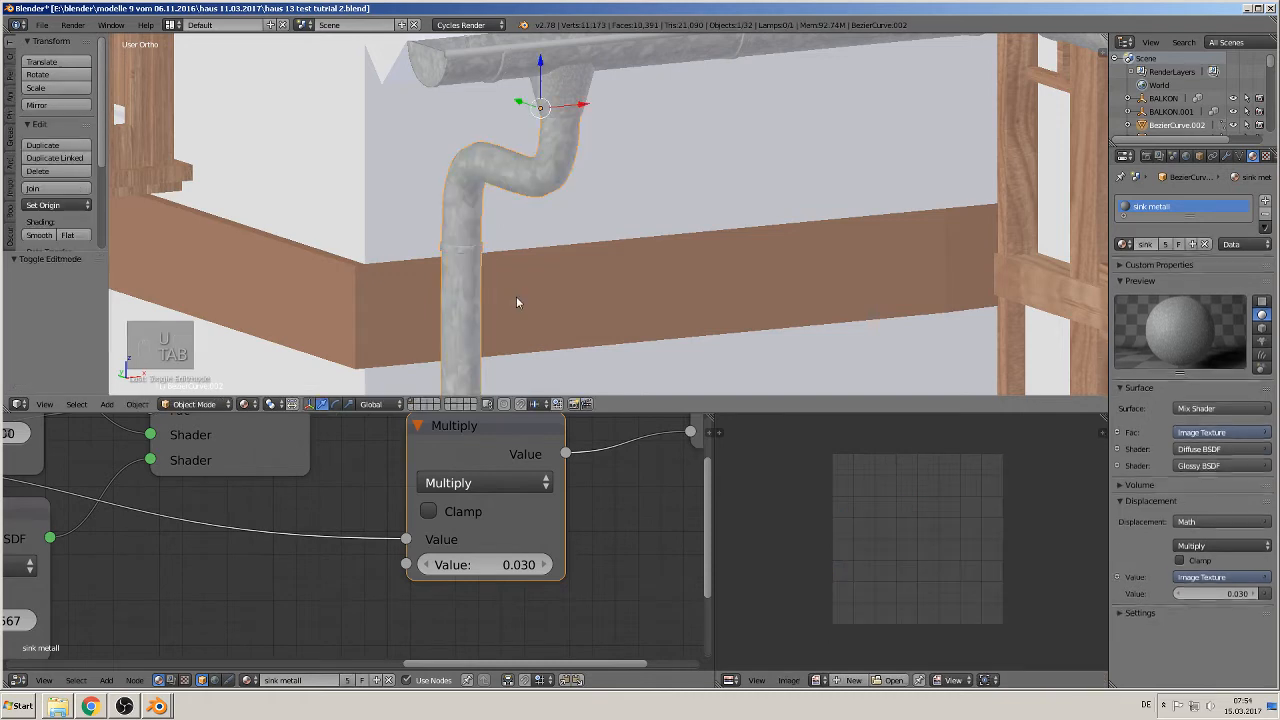
- Examine the metal texture along the downpipe and gutter, and the sink metall material's Mapping node
{"action": "scroll", "coordinate": [516, 296], "scroll_direction": "up", "scroll_amount": 3}
{"action": "scroll", "coordinate": [519, 292], "scroll_direction": "down", "scroll_amount": 2}
{"action": "middle_click_drag", "start_coordinate": [522, 280], "coordinate": [720, 82], "text": "shift"}
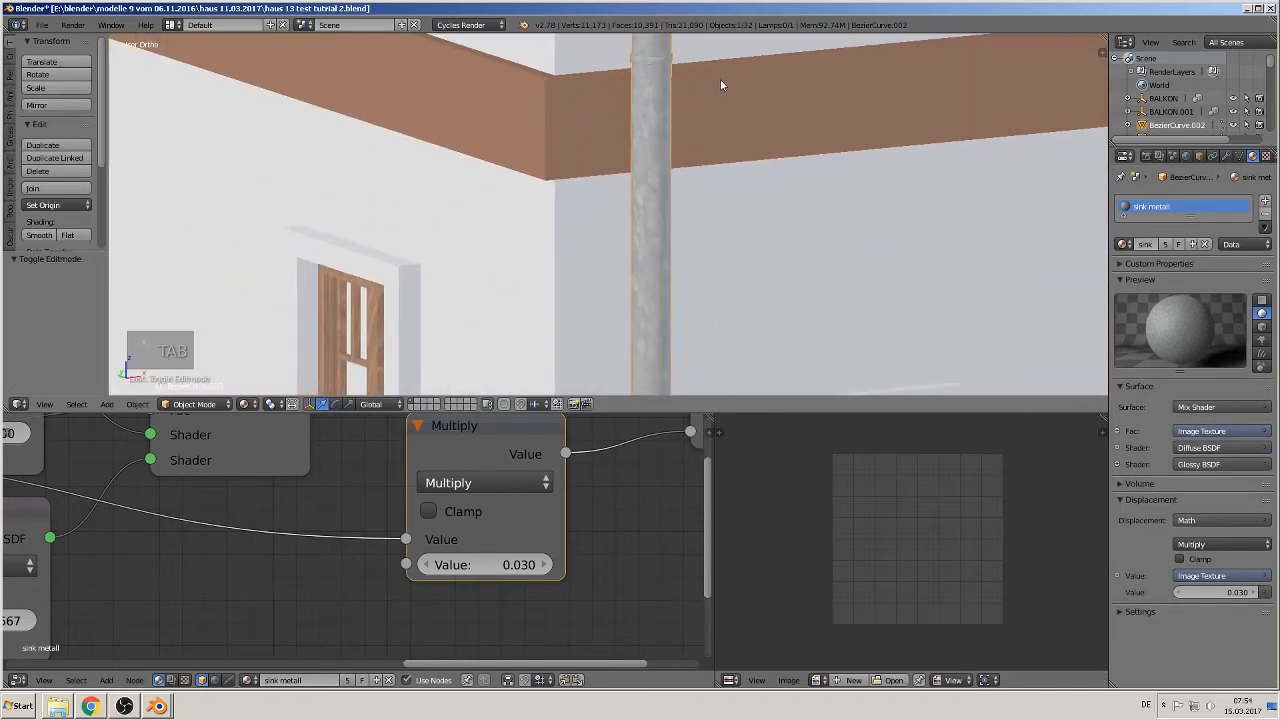
{"action": "scroll", "coordinate": [721, 157], "scroll_direction": "down", "scroll_amount": 5}
{"action": "middle_click_drag", "start_coordinate": [715, 158], "coordinate": [652, 270], "text": "shift"}
{"action": "scroll", "coordinate": [652, 264], "scroll_direction": "up", "scroll_amount": 5}
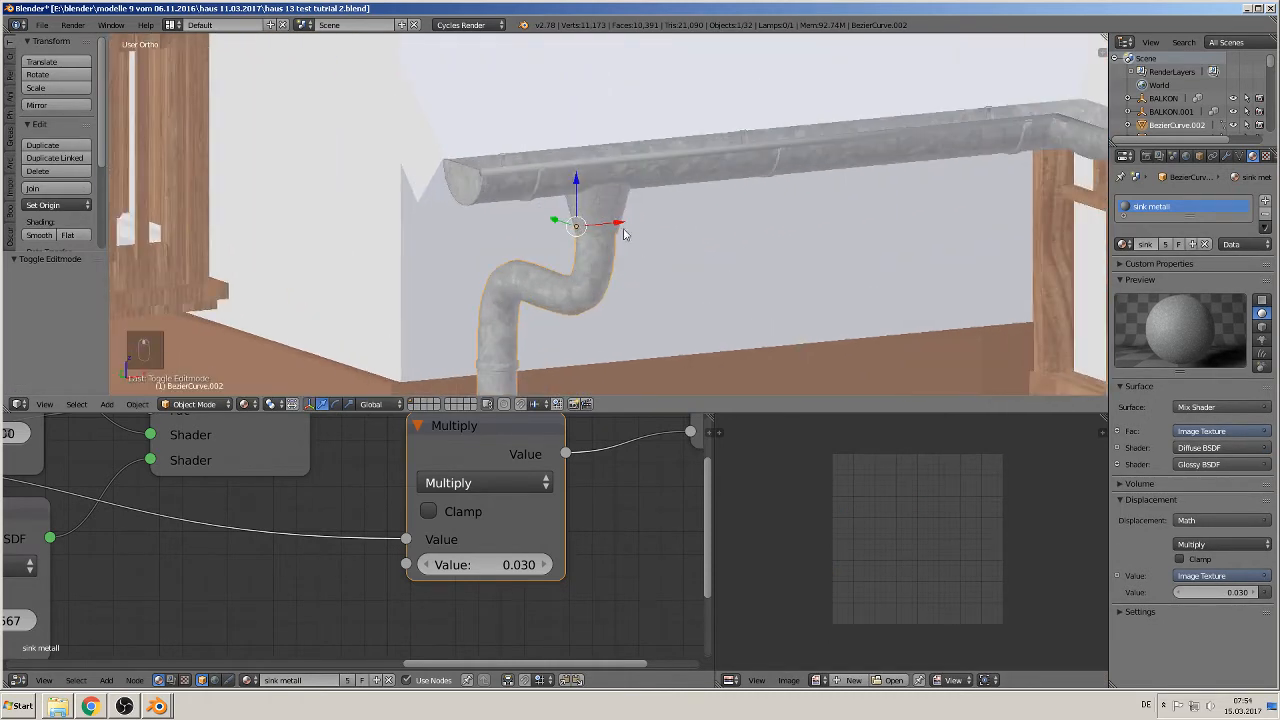
{"action": "middle_click_drag", "start_coordinate": [362, 478], "coordinate": [689, 401]}
{"action": "middle_click_drag", "start_coordinate": [222, 522], "coordinate": [688, 528]}
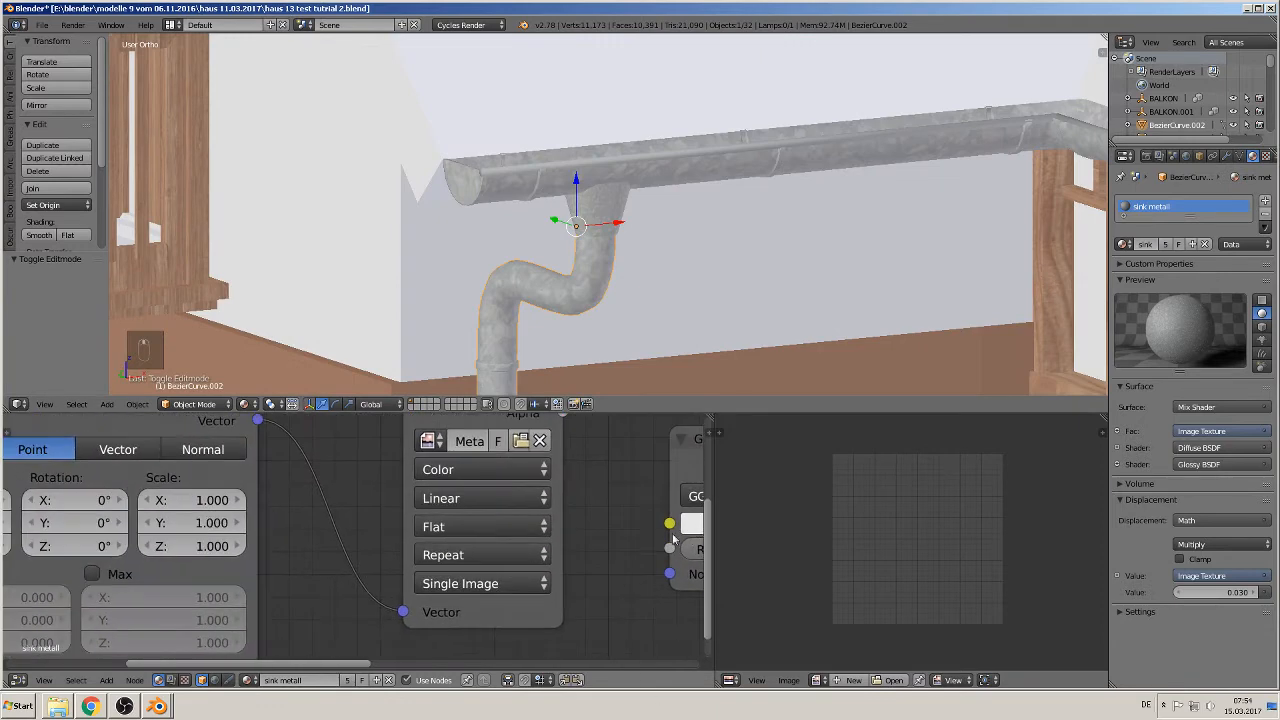
{"action": "scroll", "coordinate": [298, 529], "scroll_direction": "down", "scroll_amount": 3}
{"action": "scroll", "coordinate": [298, 529], "scroll_direction": "down", "scroll_amount": 2}
{"action": "middle_click_drag", "start_coordinate": [300, 559], "coordinate": [435, 553]}
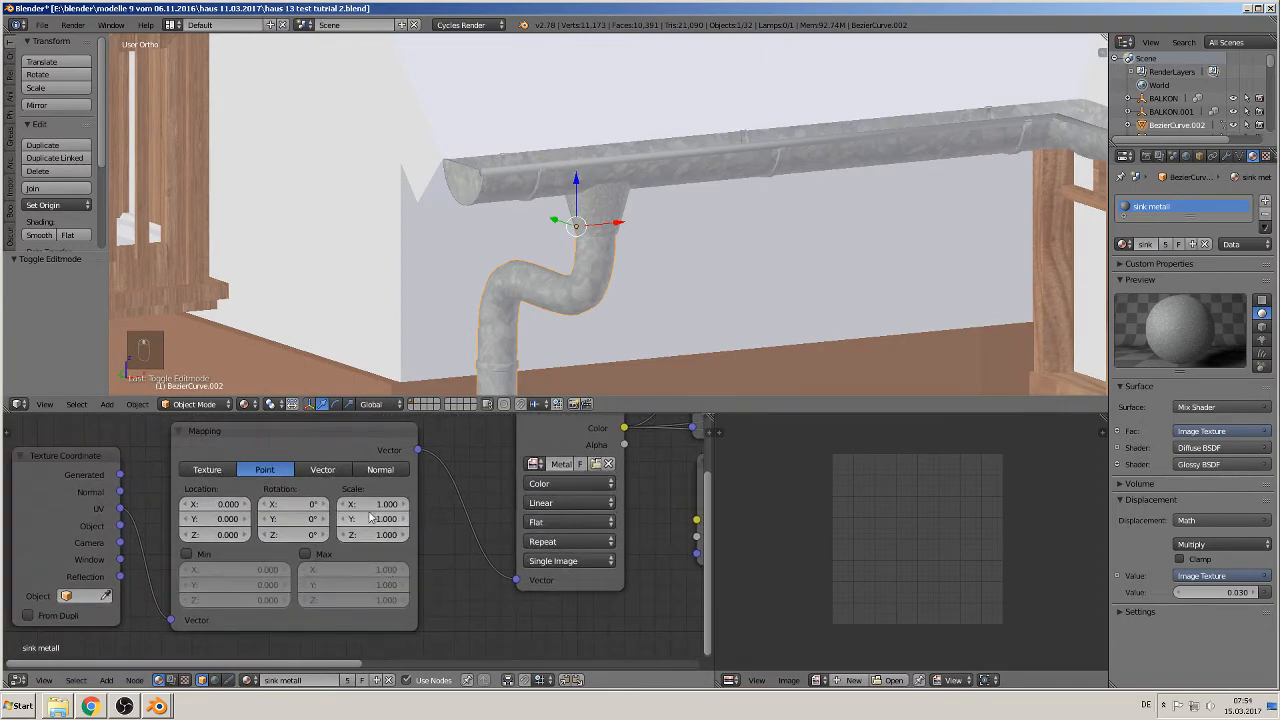
{"action": "scroll", "coordinate": [682, 248], "scroll_direction": "down", "scroll_amount": 5}
{"action": "middle_click_drag", "start_coordinate": [691, 255], "coordinate": [531, 129], "text": "shift"}
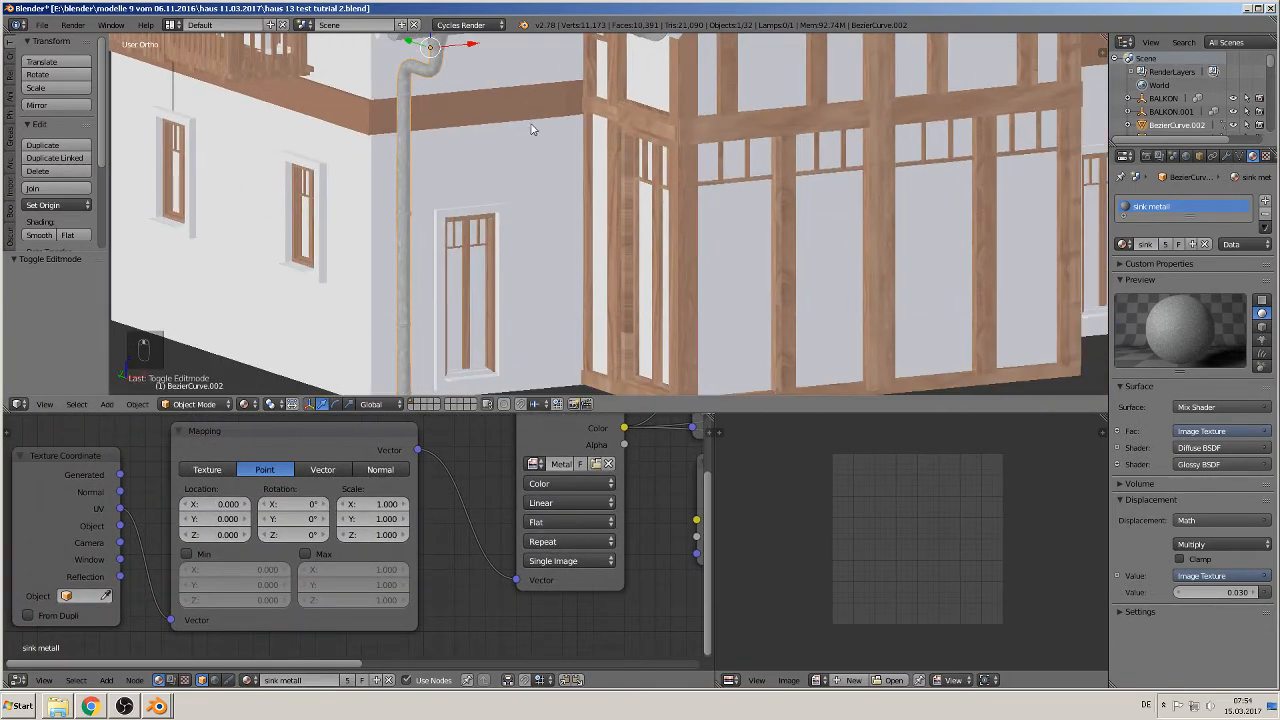
{"action": "scroll", "coordinate": [420, 322], "scroll_direction": "up", "scroll_amount": 4}
{"action": "middle_click_drag", "start_coordinate": [349, 293], "coordinate": [700, 282], "text": "shift"}
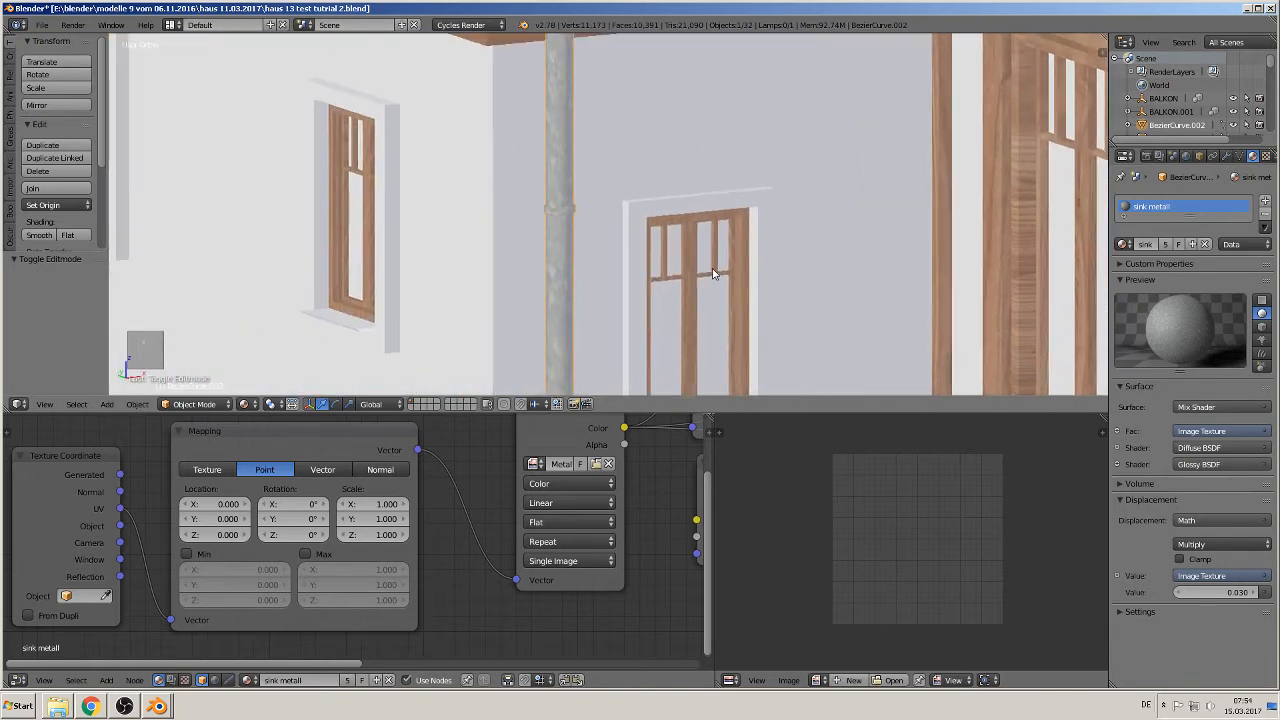
- Set the sink metall material's Mapping scale to 0.8 in X and Y and check the texture on the gutter
{"action": "scroll", "coordinate": [690, 290], "scroll_direction": "up", "scroll_amount": 3}
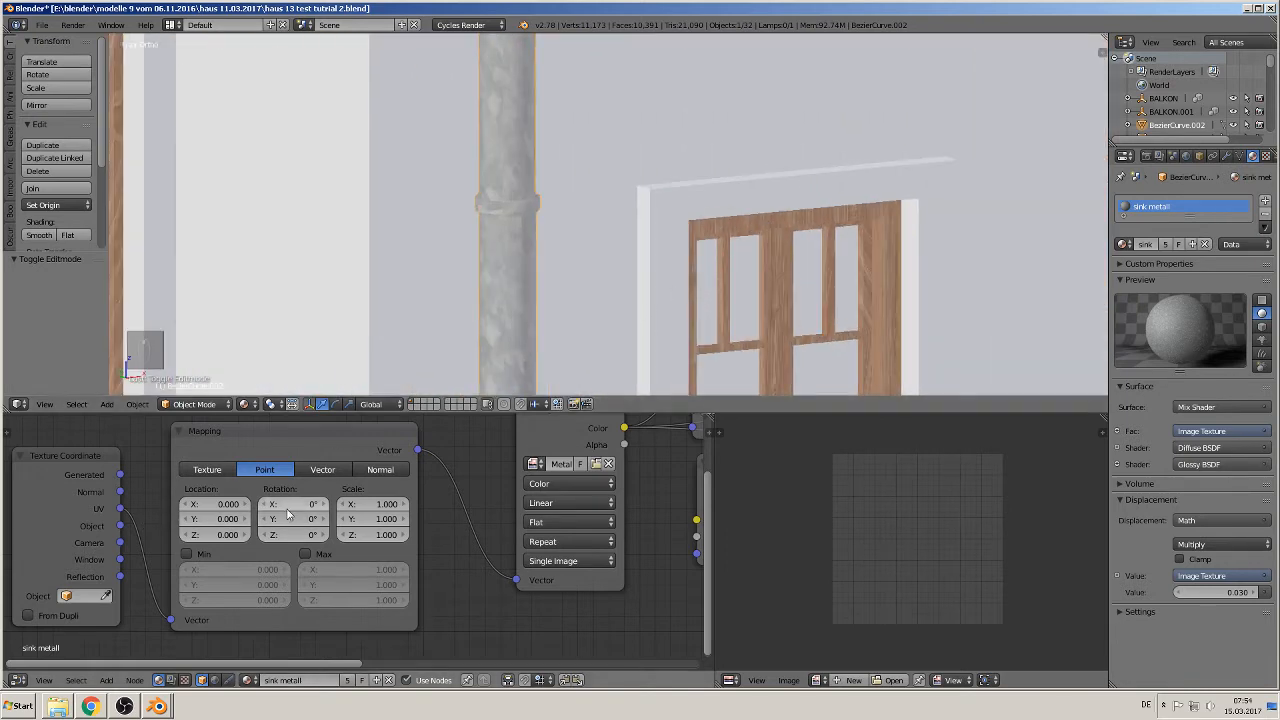
{"action": "left_click", "coordinate": [381, 502]}
{"action": "key", "text": "Return"}
{"action": "left_click", "coordinate": [340, 504]}
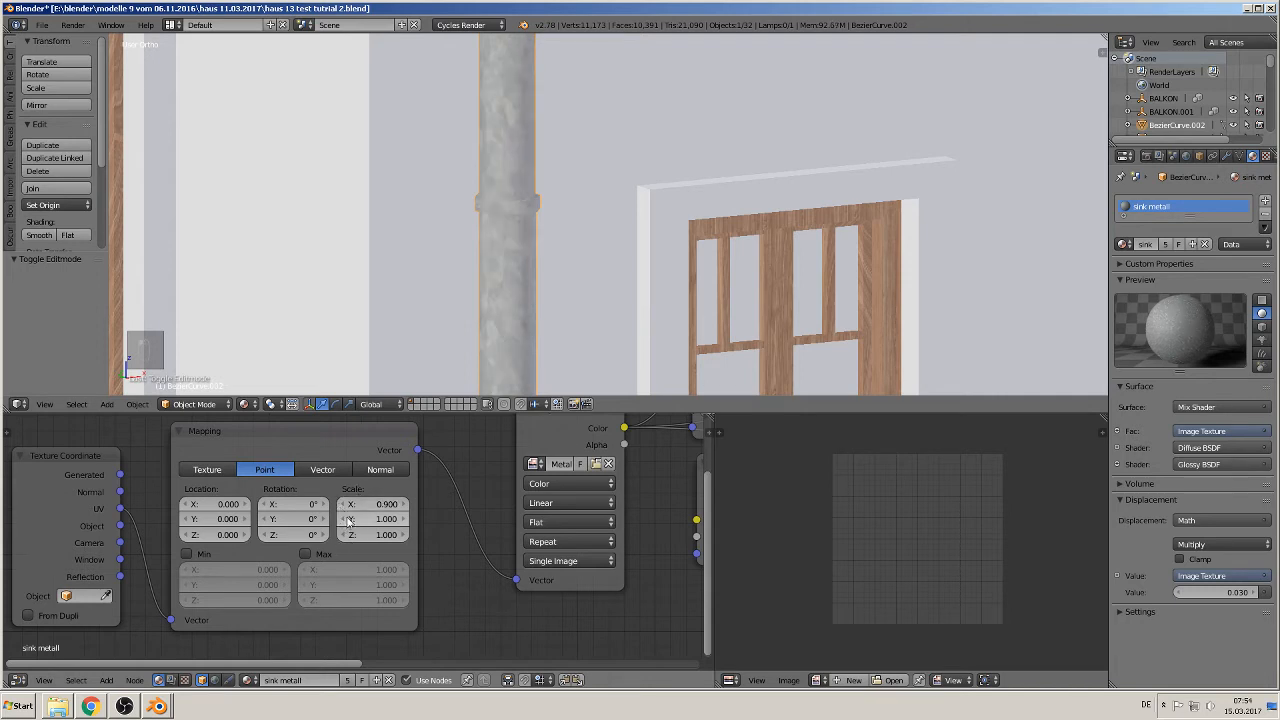
{"action": "left_click", "coordinate": [344, 520]}
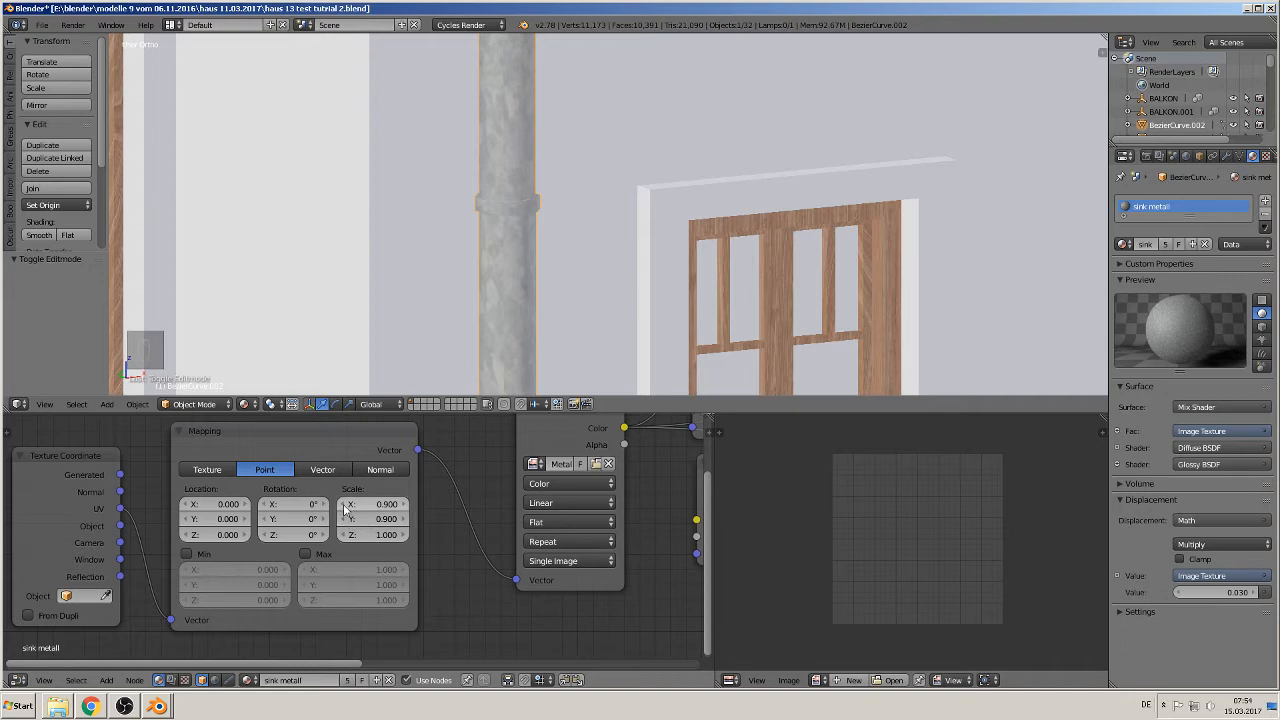
{"action": "left_click", "coordinate": [341, 504]}
{"action": "left_click", "coordinate": [341, 520]}
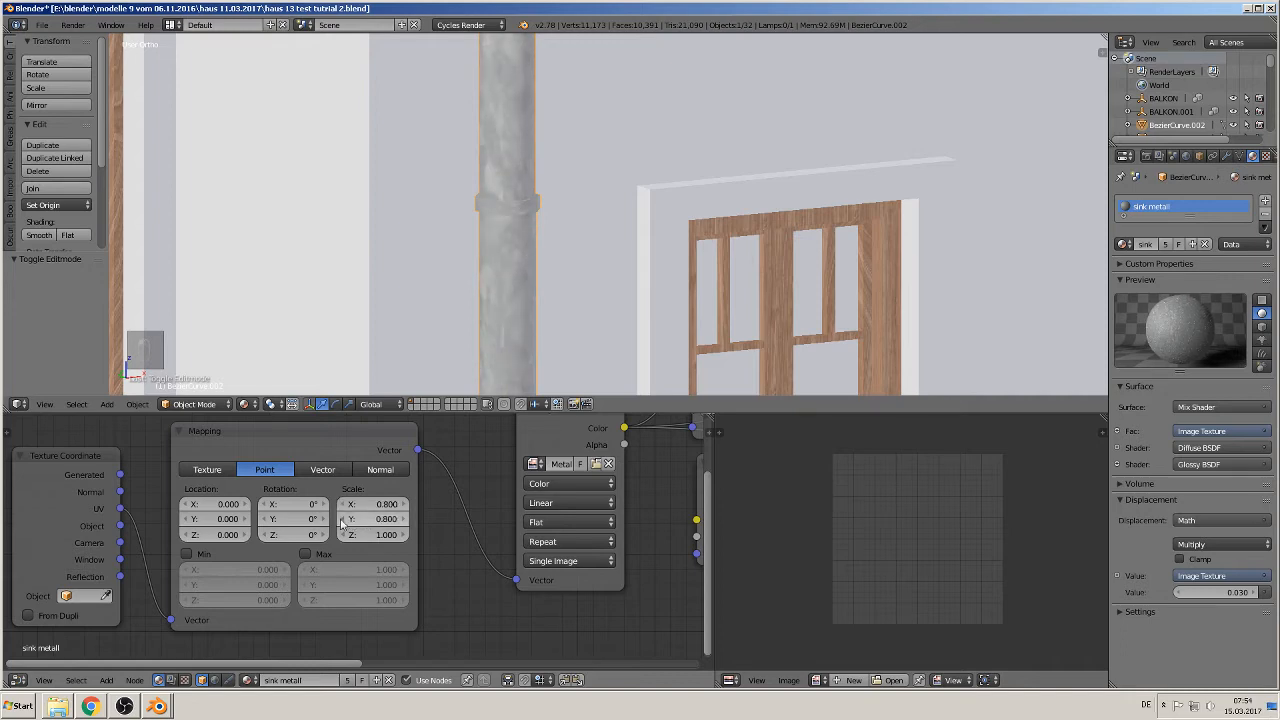
{"action": "scroll", "coordinate": [751, 251], "scroll_direction": "down", "scroll_amount": 8}
{"action": "middle_click_drag", "start_coordinate": [709, 171], "coordinate": [655, 365], "text": "shift"}
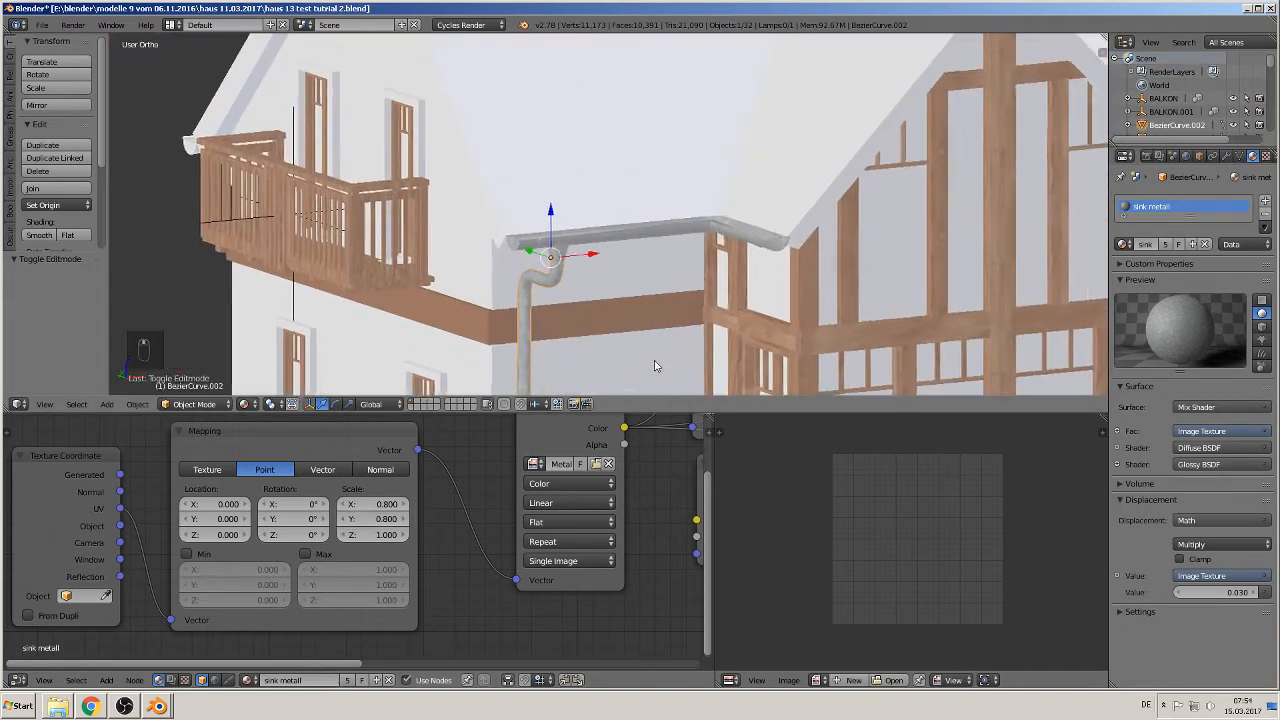
{"action": "scroll", "coordinate": [655, 365], "scroll_direction": "up", "scroll_amount": 7}
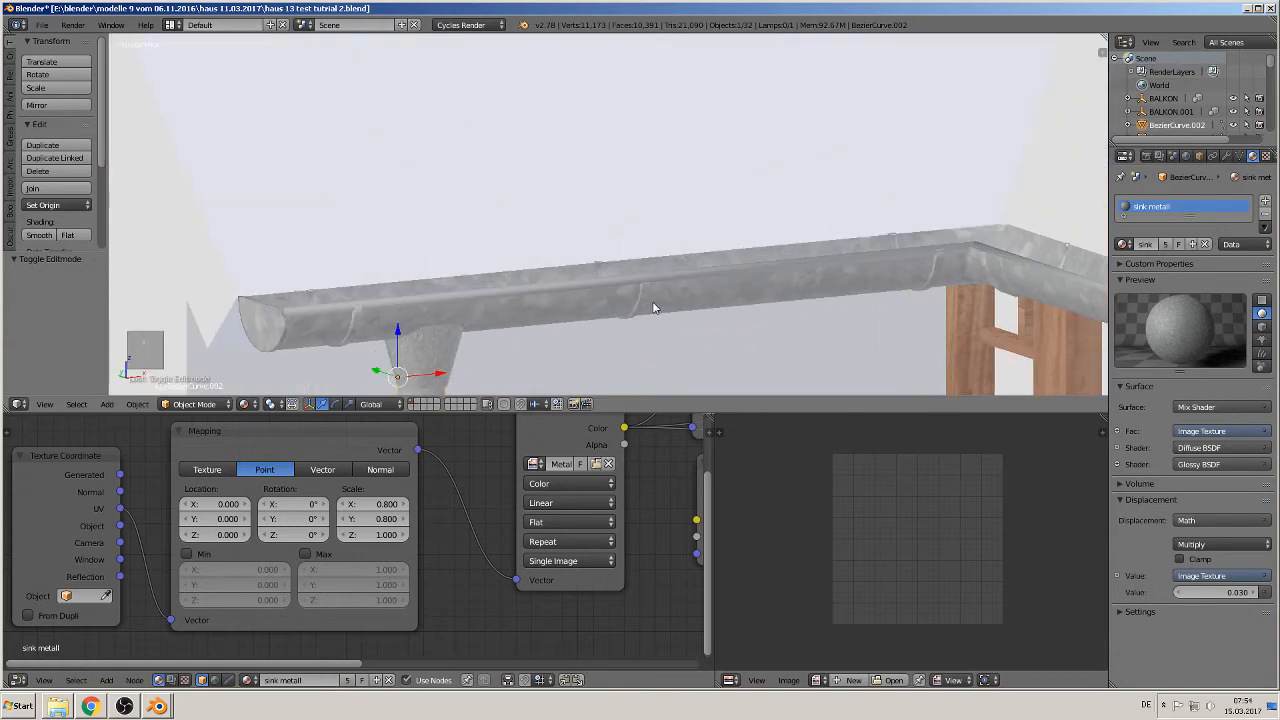
{"action": "scroll", "coordinate": [653, 302], "scroll_direction": "down", "scroll_amount": 3}
{"action": "middle_click_drag", "start_coordinate": [653, 306], "coordinate": [700, 120], "text": "shift"}
{"action": "scroll", "coordinate": [685, 183], "scroll_direction": "down", "scroll_amount": 3}
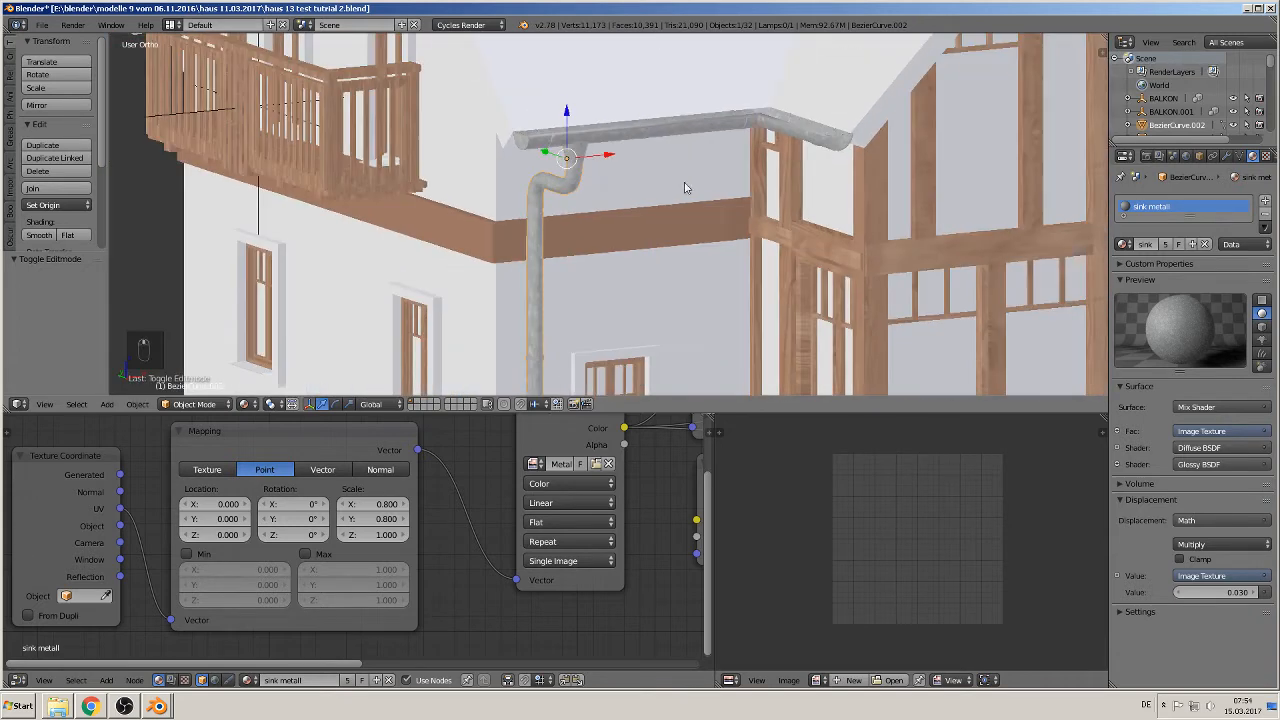
- Apply the sink metall material to the untextured gutter and downpipe on the other side of the timber-framed gable
{"action": "scroll", "coordinate": [685, 188], "scroll_direction": "down", "scroll_amount": 2}
{"action": "middle_click_drag", "start_coordinate": [770, 309], "coordinate": [414, 210], "text": "shift"}
{"action": "middle_click_drag", "start_coordinate": [551, 160], "coordinate": [517, 157]}
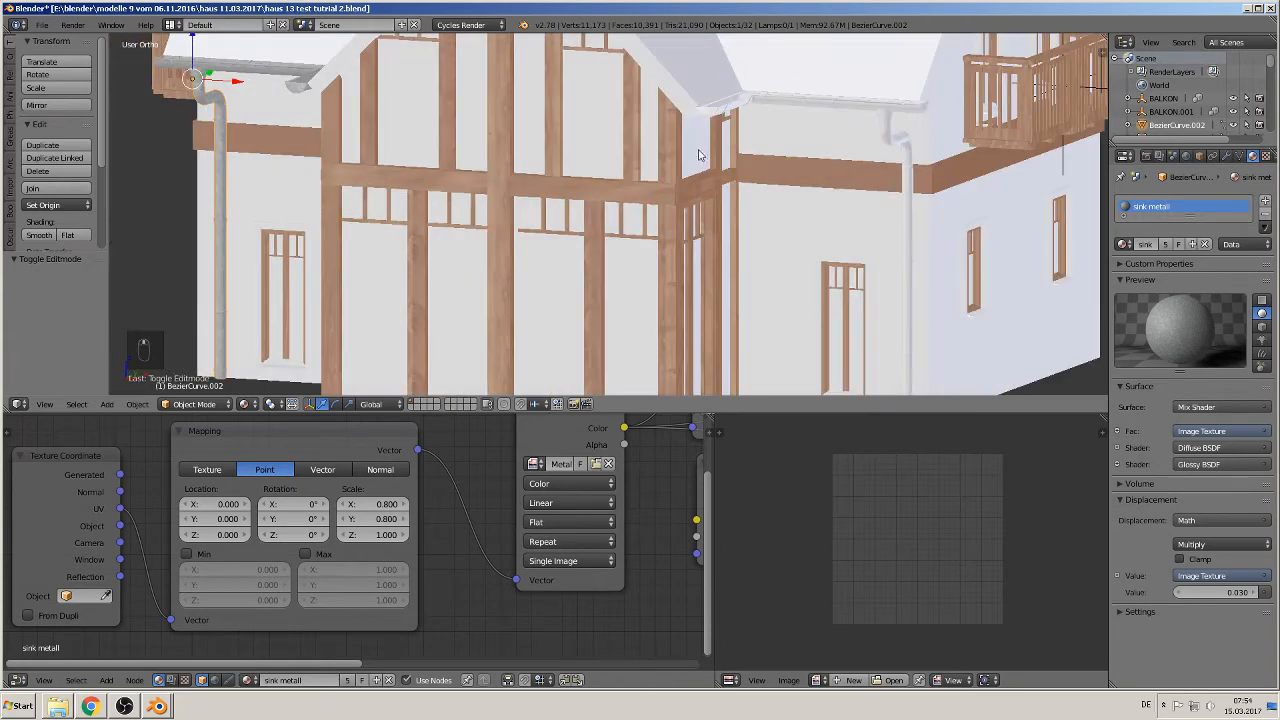
{"action": "middle_click_drag", "start_coordinate": [783, 131], "coordinate": [587, 145], "text": "shift"}
{"action": "right_click", "coordinate": [573, 146]}
{"action": "scroll", "coordinate": [700, 165], "scroll_direction": "up", "scroll_amount": 1}
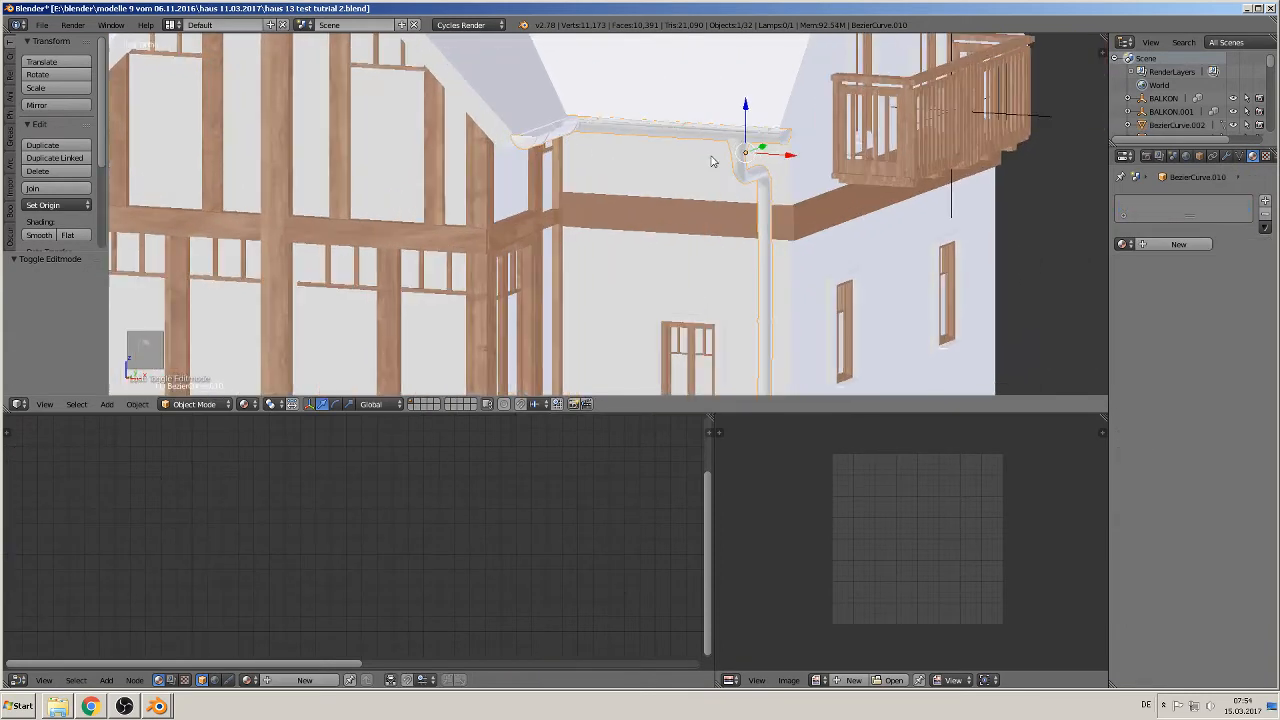
{"action": "middle_click_drag", "start_coordinate": [816, 250], "coordinate": [696, 294], "text": "shift"}
{"action": "left_click", "coordinate": [1122, 243]}
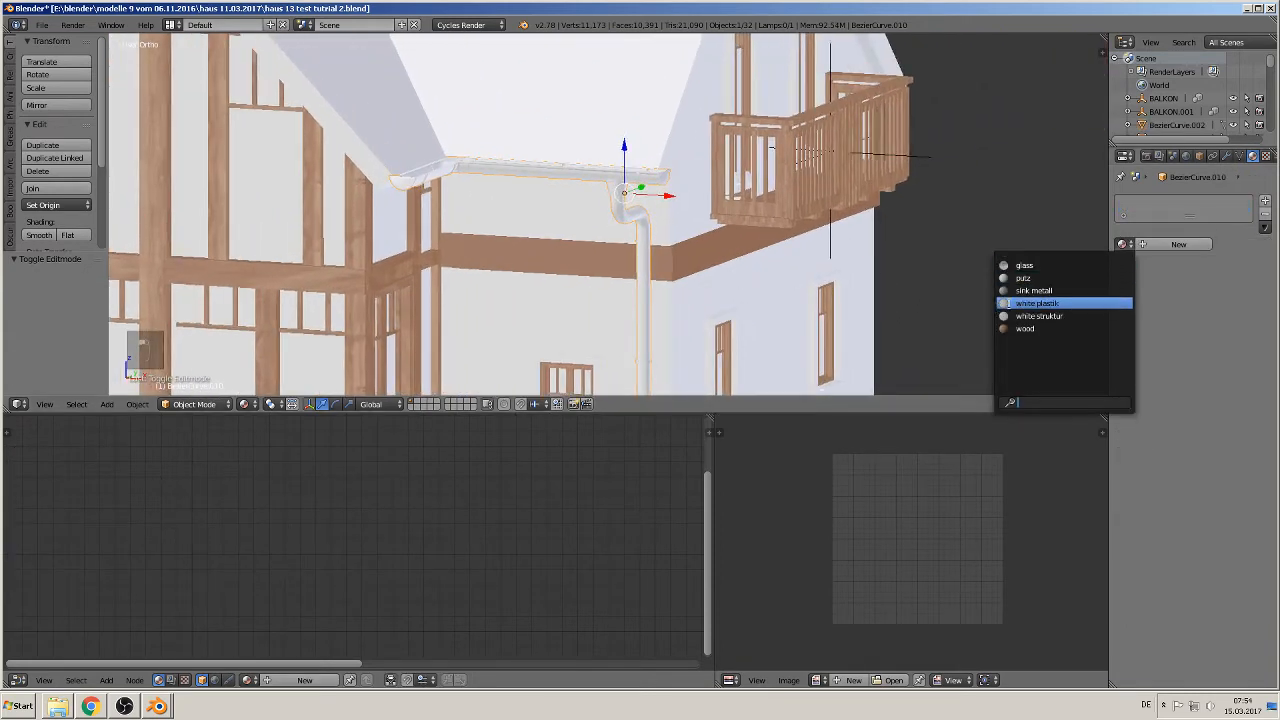
{"action": "left_click", "coordinate": [1030, 291]}
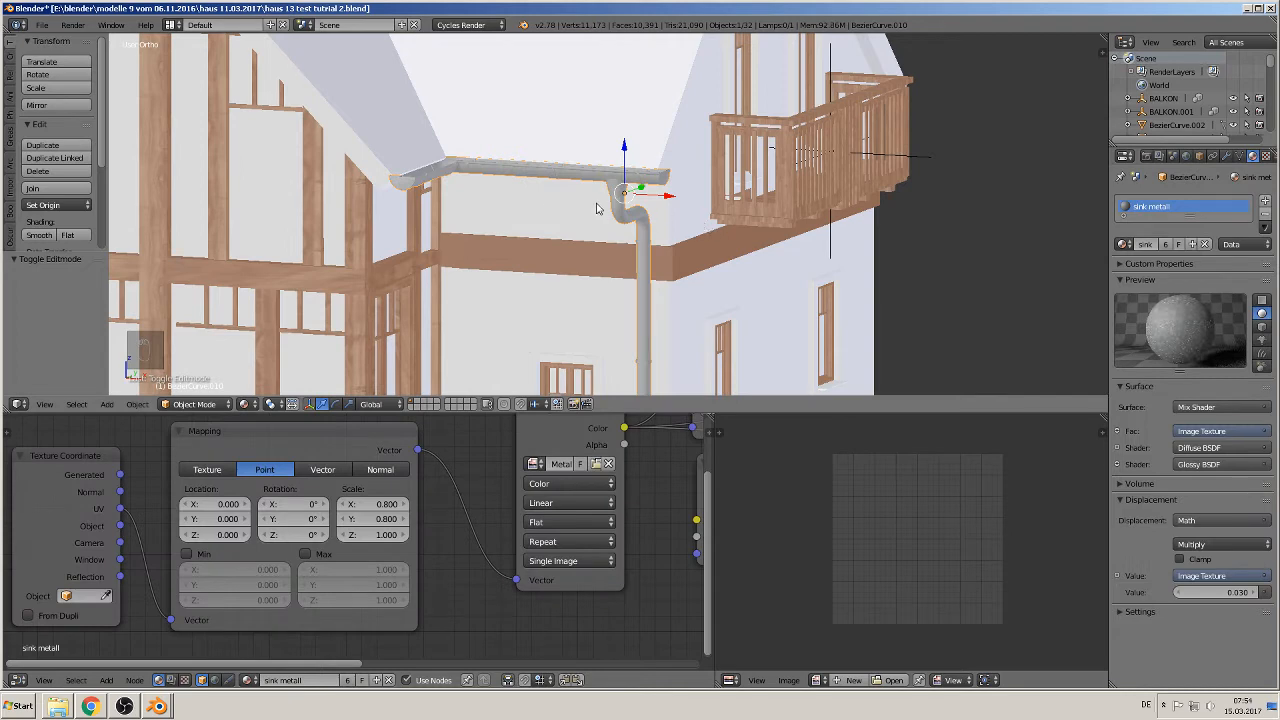
- Unwrap that gutter and downpipe's whole mesh with Smart UV Project at its default settings
{"action": "key", "text": "Tab"}
{"action": "key", "text": "a"}
{"action": "key", "text": "a"}
{"action": "key", "text": "a"}
{"action": "key", "text": "a"}
{"action": "key", "text": "a"}
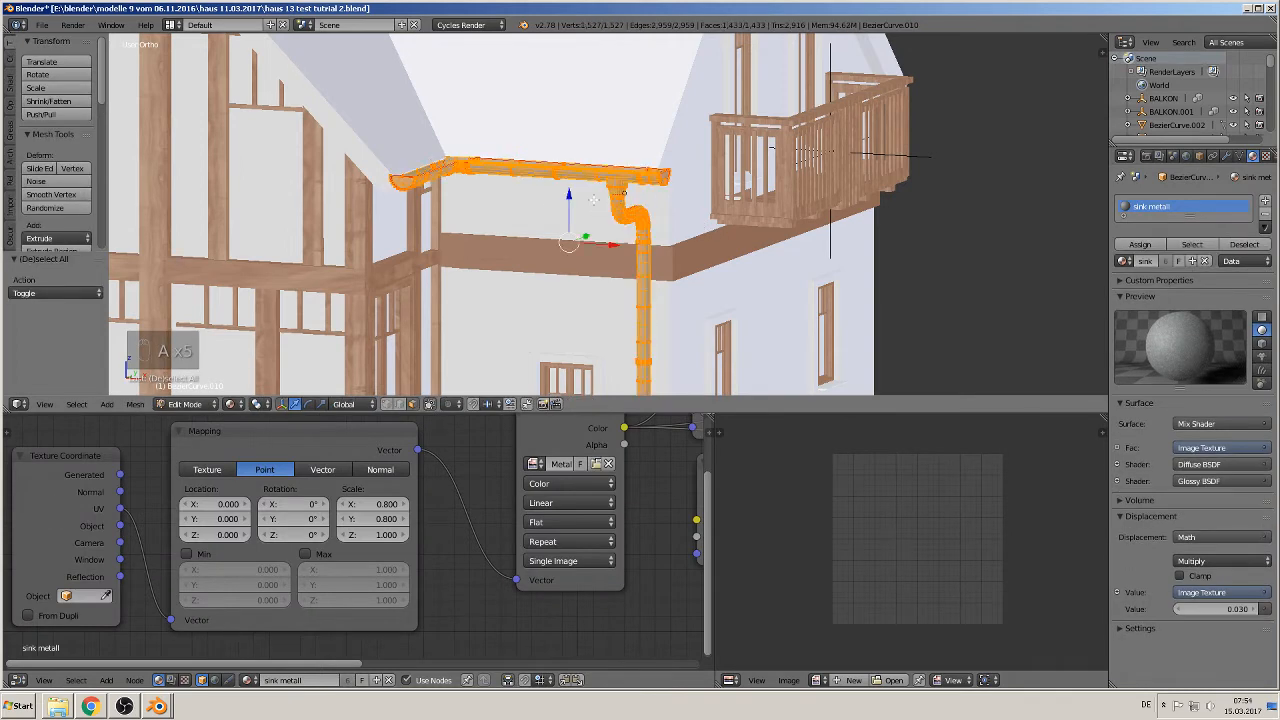
{"action": "key", "text": "u"}
{"action": "left_click", "coordinate": [594, 200]}
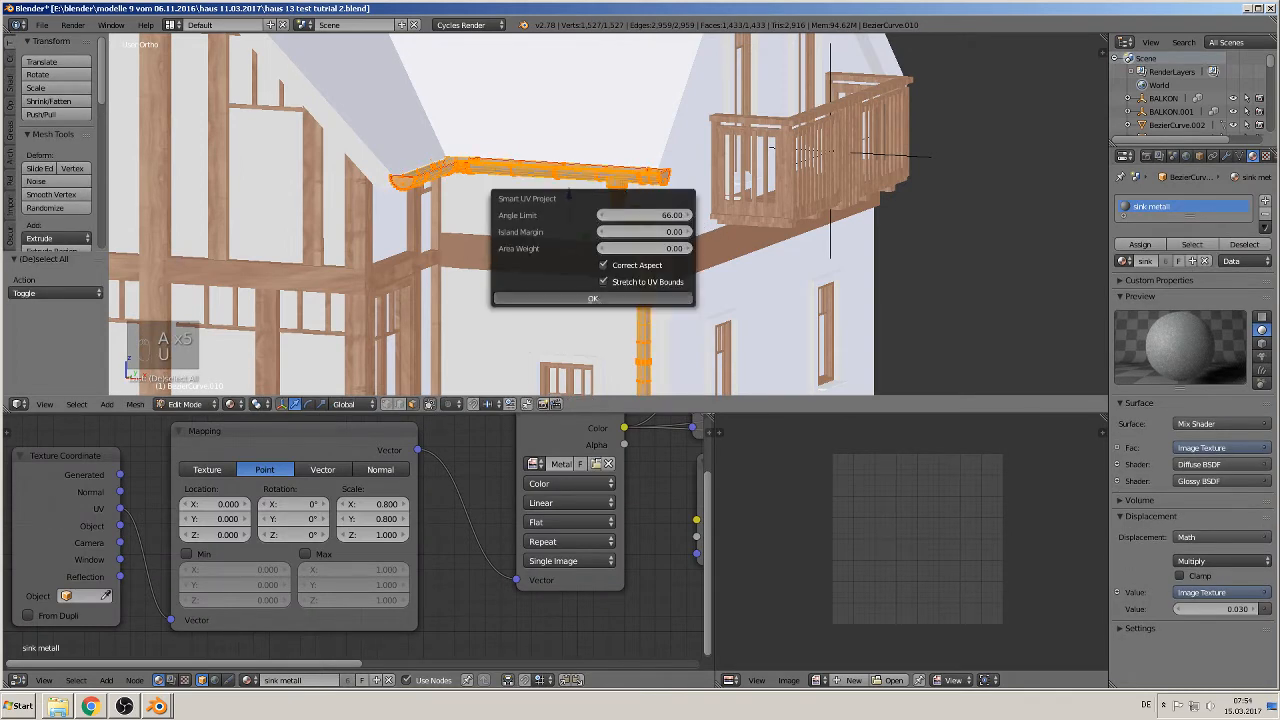
{"action": "left_click", "coordinate": [604, 297]}
{"action": "key", "text": "Tab"}
- Unwrap the thin rod along the long eave gutter's edge with Smart UV Project at its default settings
{"action": "scroll", "coordinate": [720, 255], "scroll_direction": "up", "scroll_amount": 1}
{"action": "middle_click_drag", "start_coordinate": [720, 248], "coordinate": [630, 265]}
{"action": "middle_click_drag", "start_coordinate": [853, 244], "coordinate": [386, 178], "text": "shift"}
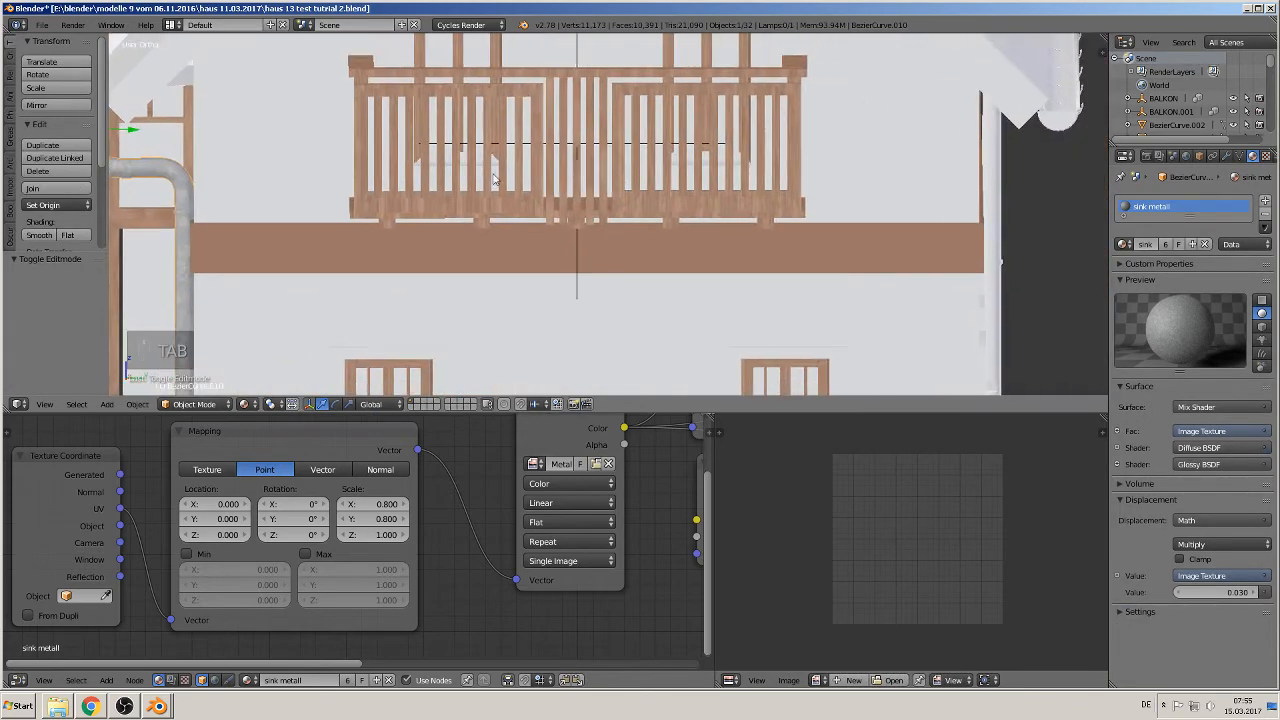
{"action": "middle_click_drag", "start_coordinate": [859, 157], "coordinate": [759, 191]}
{"action": "scroll", "coordinate": [759, 197], "scroll_direction": "down", "scroll_amount": 3}
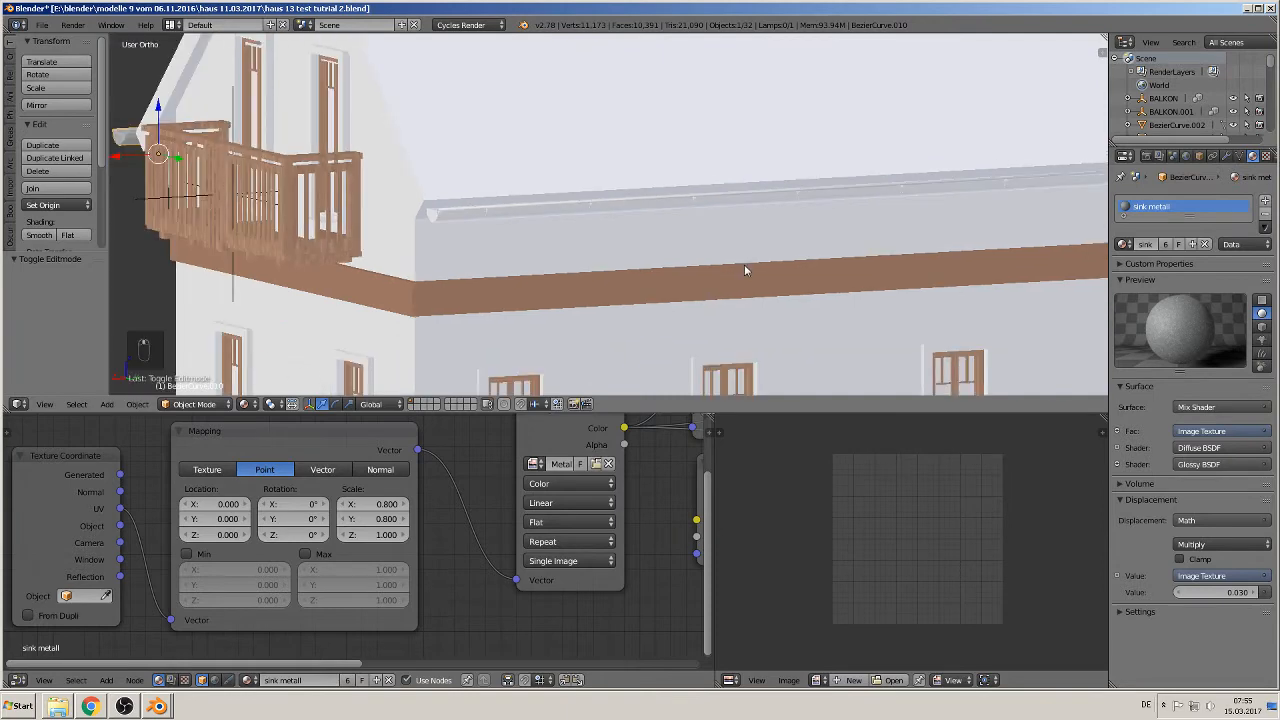
{"action": "middle_click_drag", "start_coordinate": [746, 271], "coordinate": [743, 223]}
{"action": "right_click", "coordinate": [749, 237]}
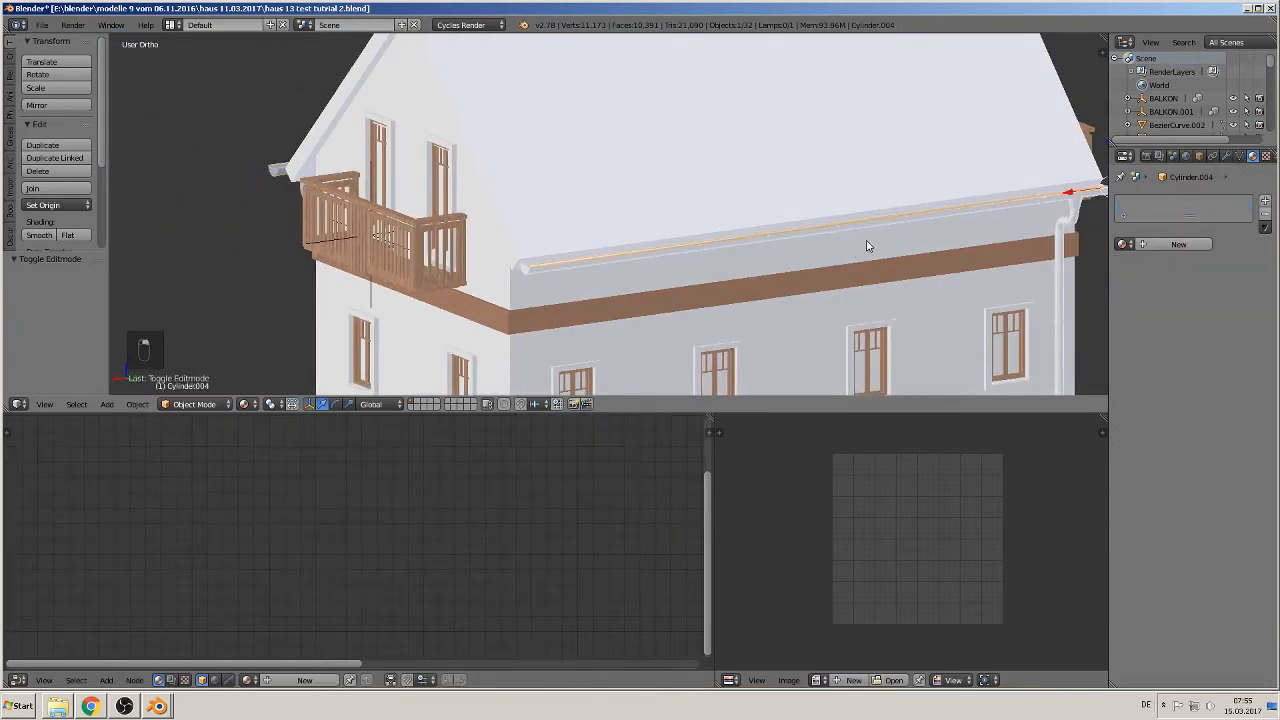
{"action": "scroll", "coordinate": [866, 245], "scroll_direction": "up", "scroll_amount": 5}
{"action": "key", "text": "Tab"}
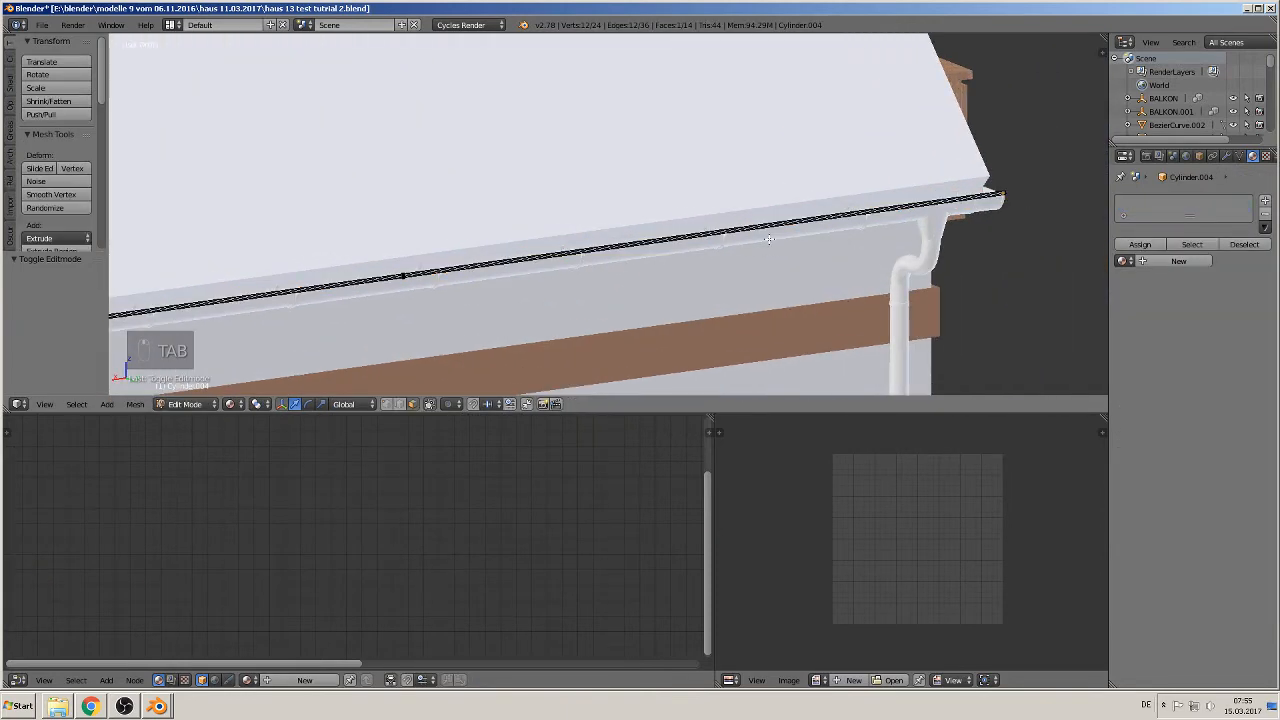
{"action": "key", "text": "a"}
{"action": "key", "text": "a"}
{"action": "key", "text": "a"}
{"action": "key", "text": "a"}
{"action": "key", "text": "u"}
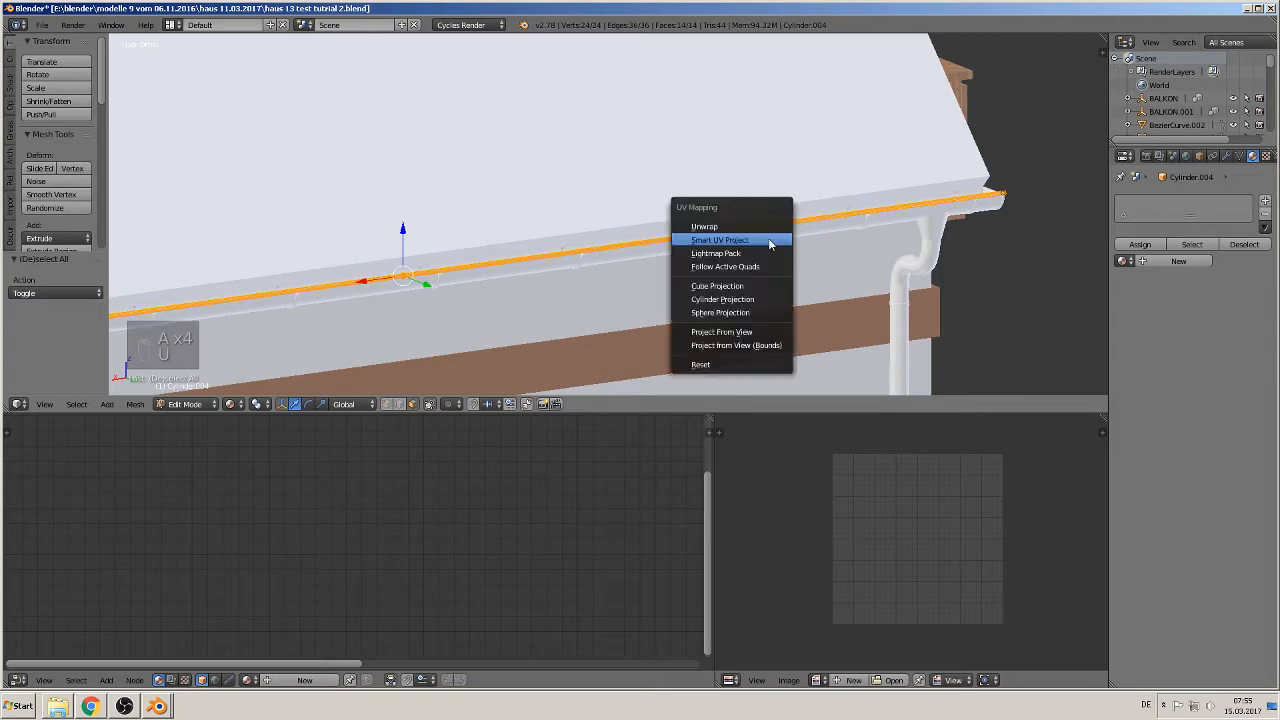
{"action": "left_click", "coordinate": [769, 241]}
{"action": "left_click", "coordinate": [768, 339]}
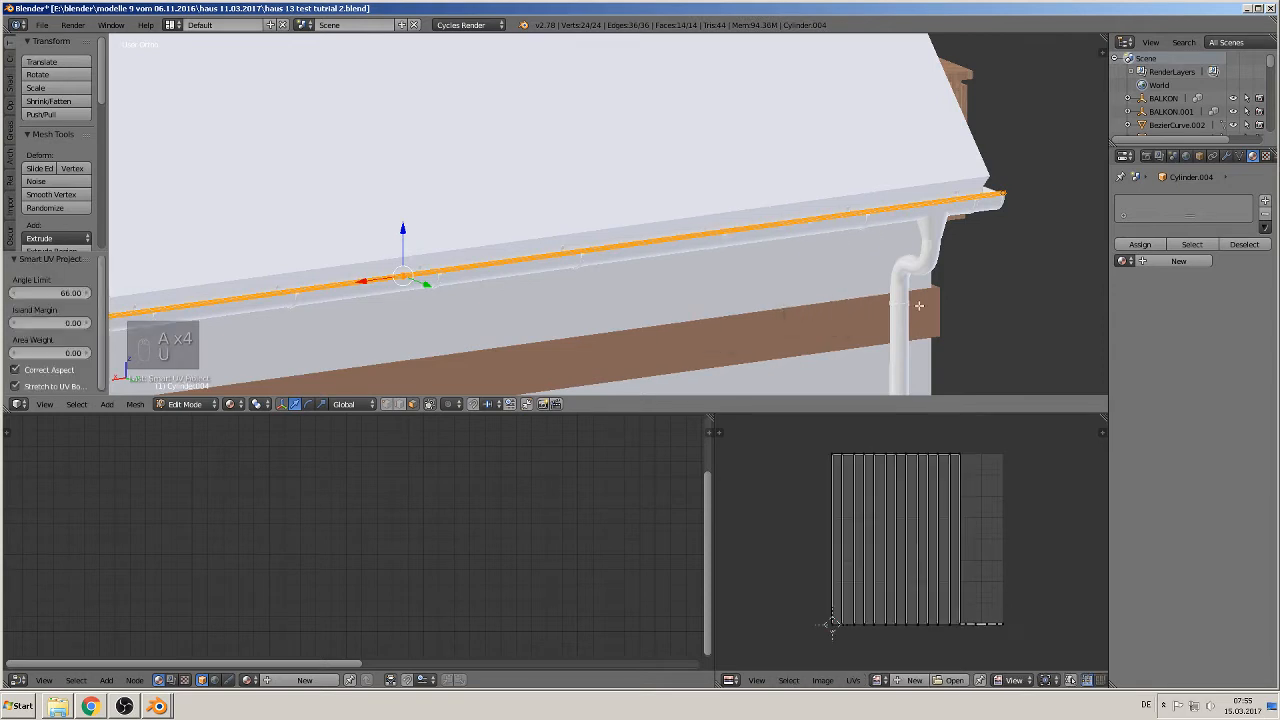
- Apply the sink metall material to the long gutter's rod and return to object mode
{"action": "left_click", "coordinate": [1123, 261]}
{"action": "left_click", "coordinate": [1078, 307]}
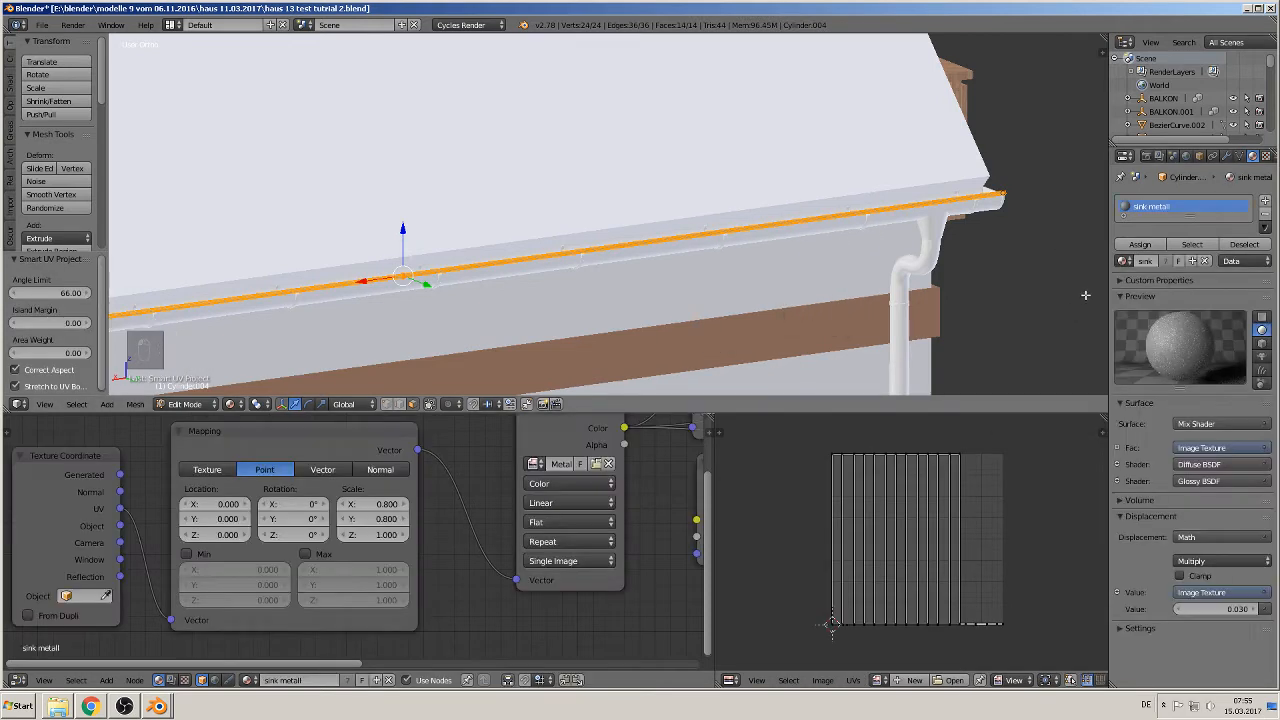
{"action": "key", "text": "Tab"}
- Select the whole mesh of the long gutter with its downpipe and give it the sink metall material
{"action": "right_click", "coordinate": [802, 227]}
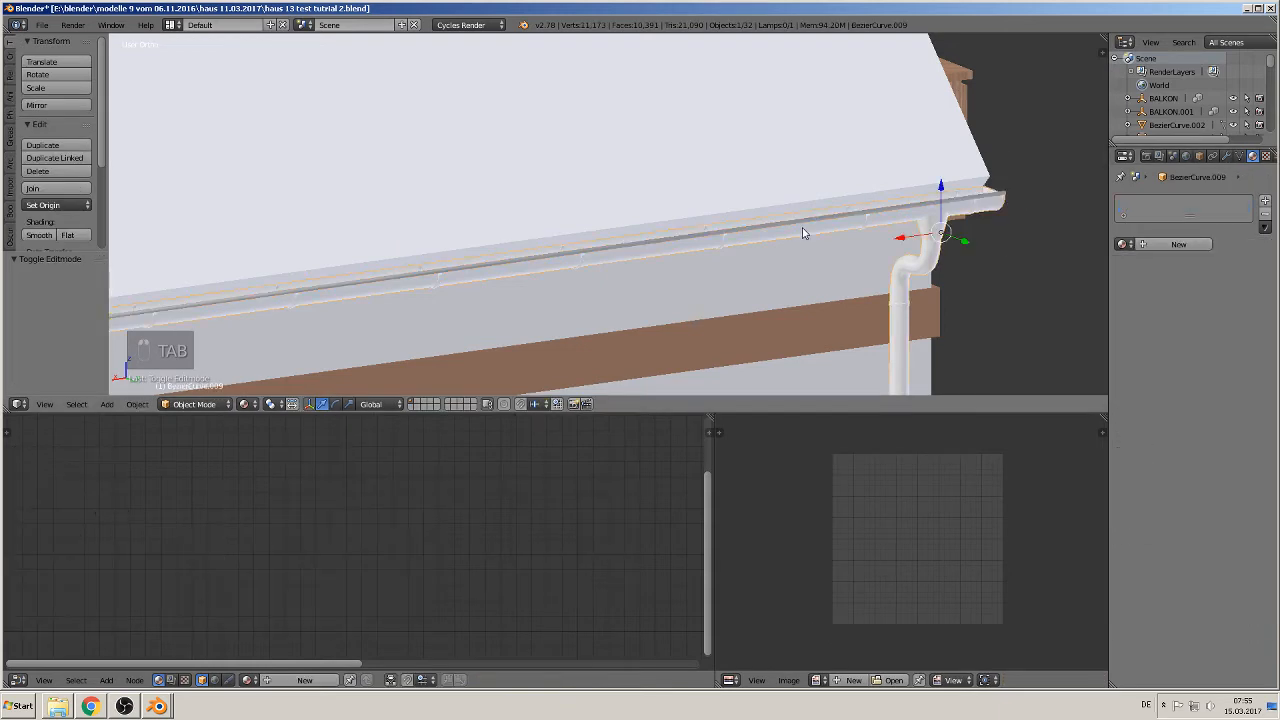
{"action": "key", "text": "Tab"}
{"action": "key", "text": "a"}
{"action": "key", "text": "a"}
{"action": "key", "text": "a"}
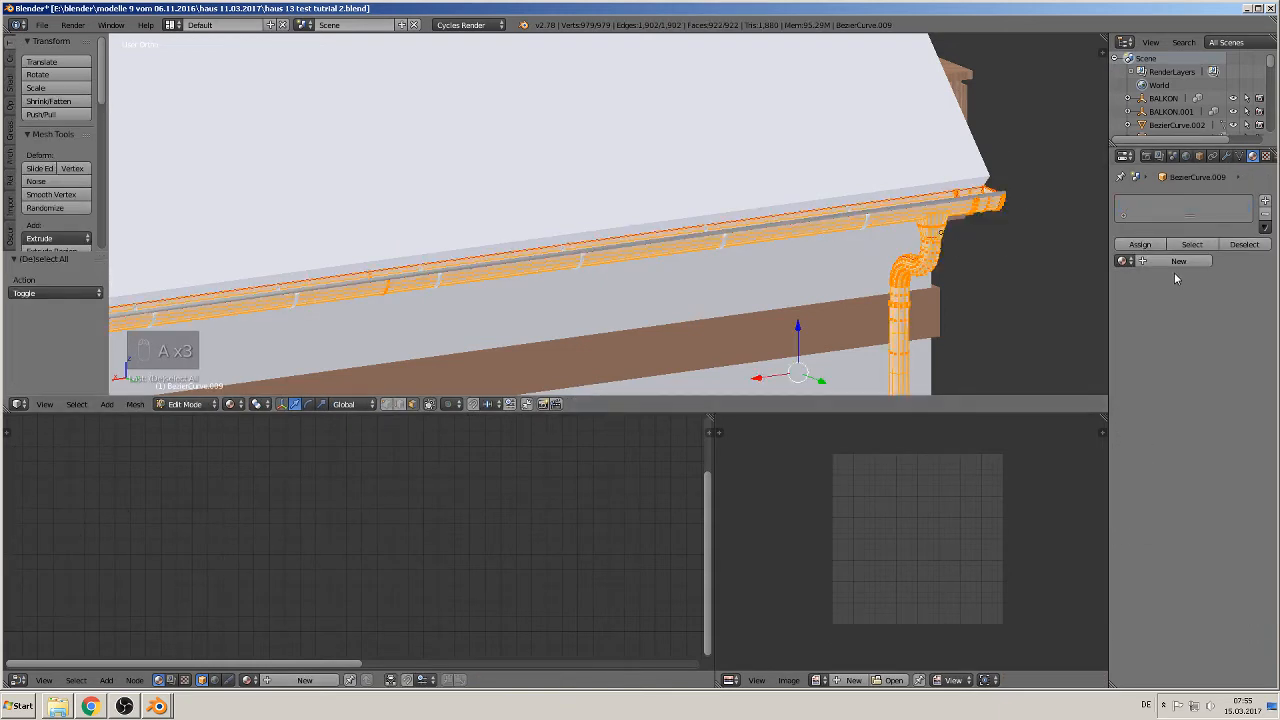
{"action": "left_click", "coordinate": [1123, 261]}
{"action": "left_click", "coordinate": [1060, 304]}
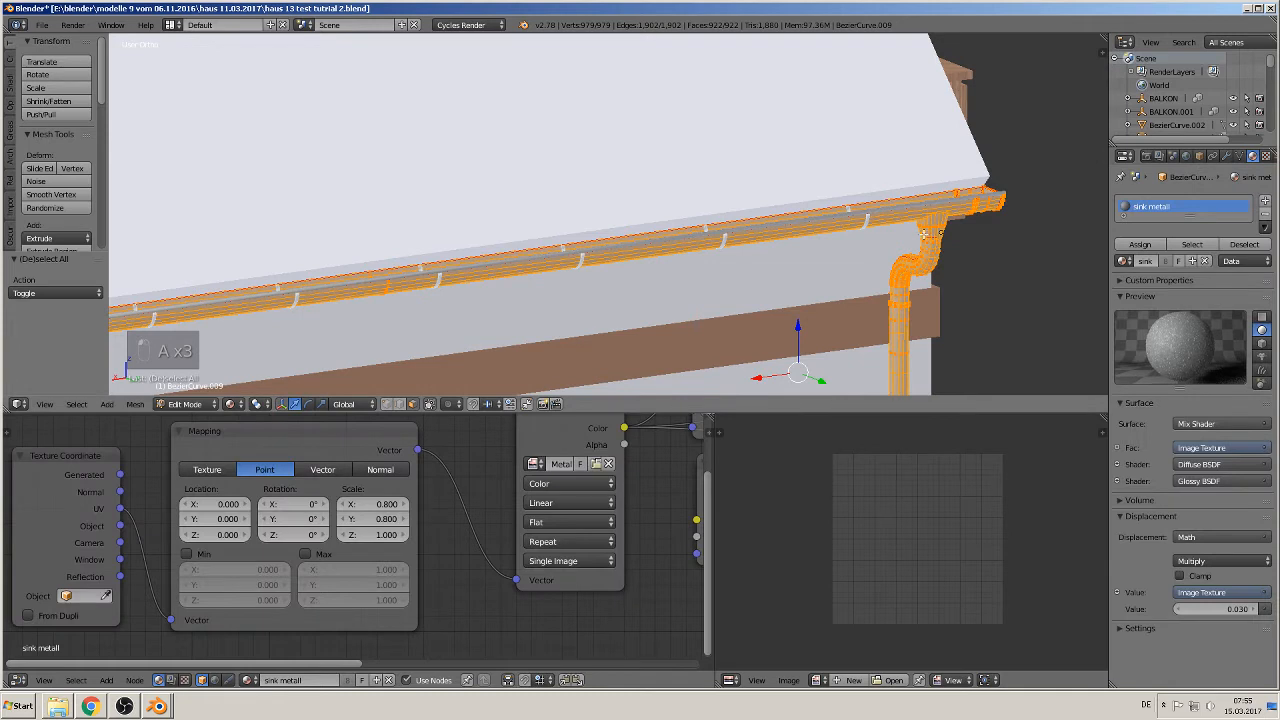
- Unwrap the long gutter and its downpipe with Smart UV Project at its default settings
{"action": "key", "text": "u"}
{"action": "left_click", "coordinate": [922, 236]}
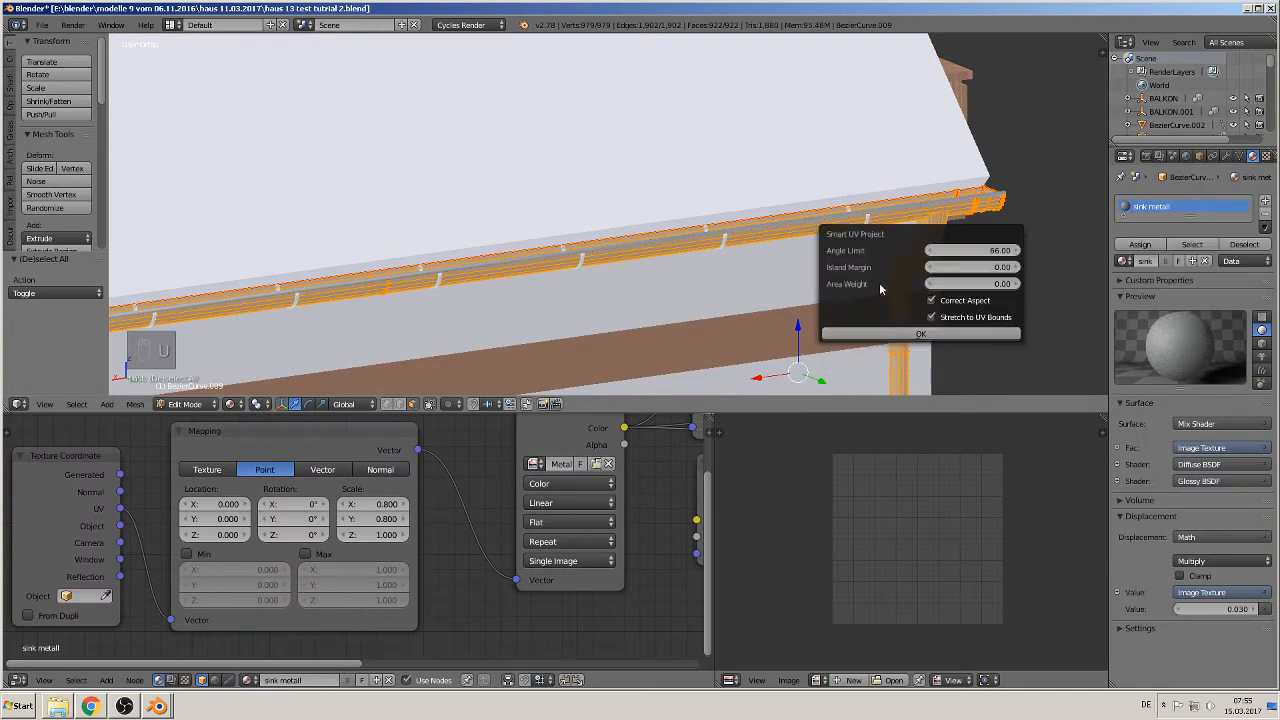
{"action": "left_click", "coordinate": [860, 333]}
{"action": "key", "text": "Tab"}
{"action": "scroll", "coordinate": [706, 340], "scroll_direction": "down", "scroll_amount": 3}
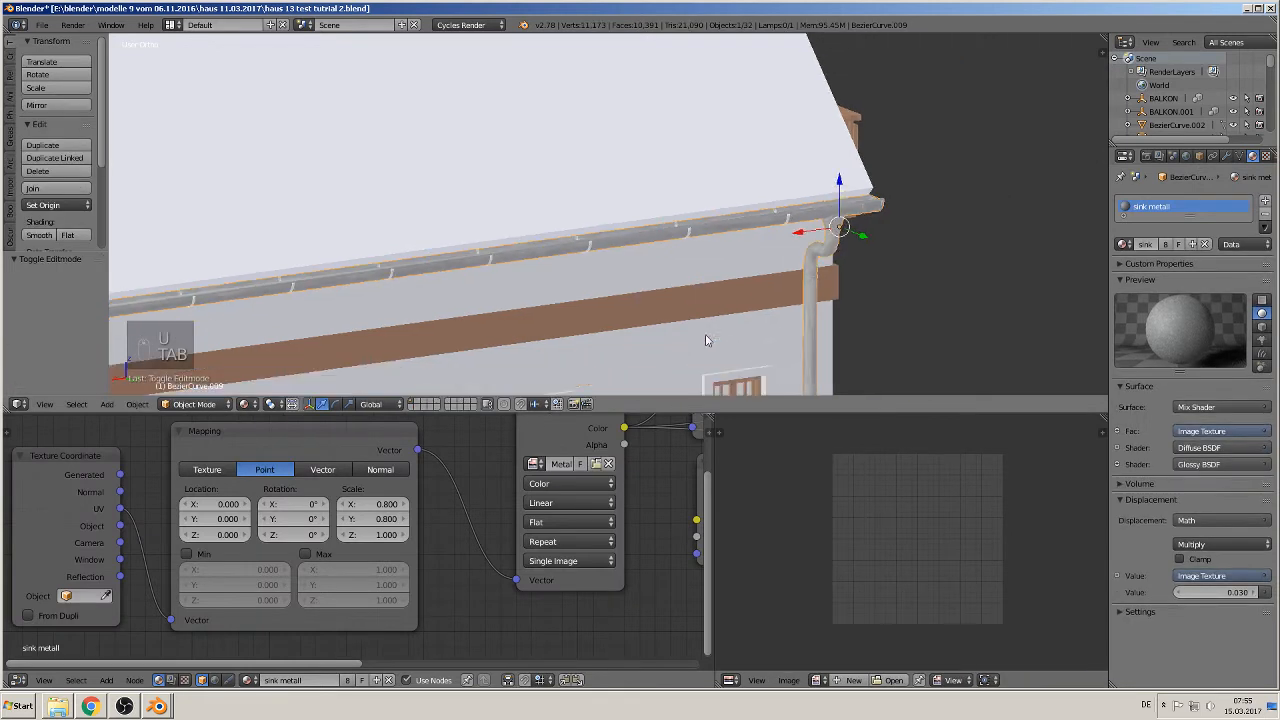
- Unwrap the long gutter's curved holding brackets with Smart UV Project at its default settings
{"action": "middle_click_drag", "start_coordinate": [591, 323], "coordinate": [668, 315]}
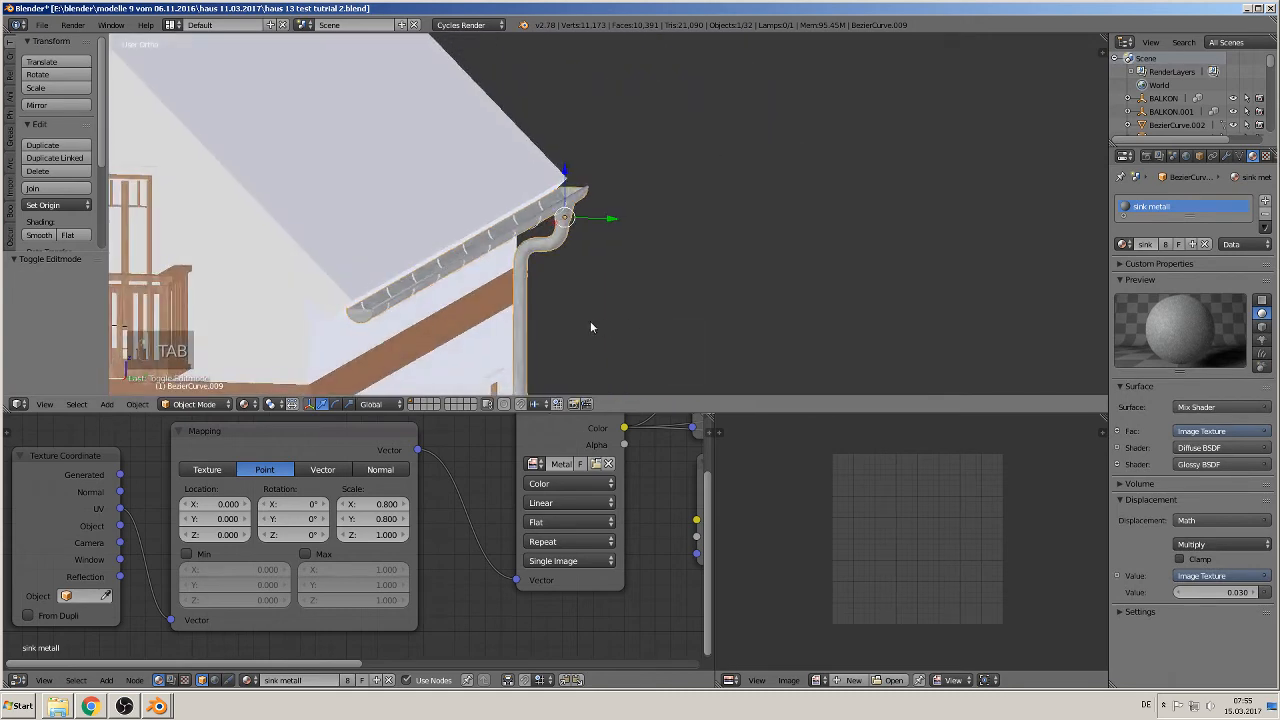
{"action": "middle_click_drag", "start_coordinate": [539, 321], "coordinate": [767, 242], "text": "shift"}
{"action": "scroll", "coordinate": [767, 242], "scroll_direction": "up", "scroll_amount": 8}
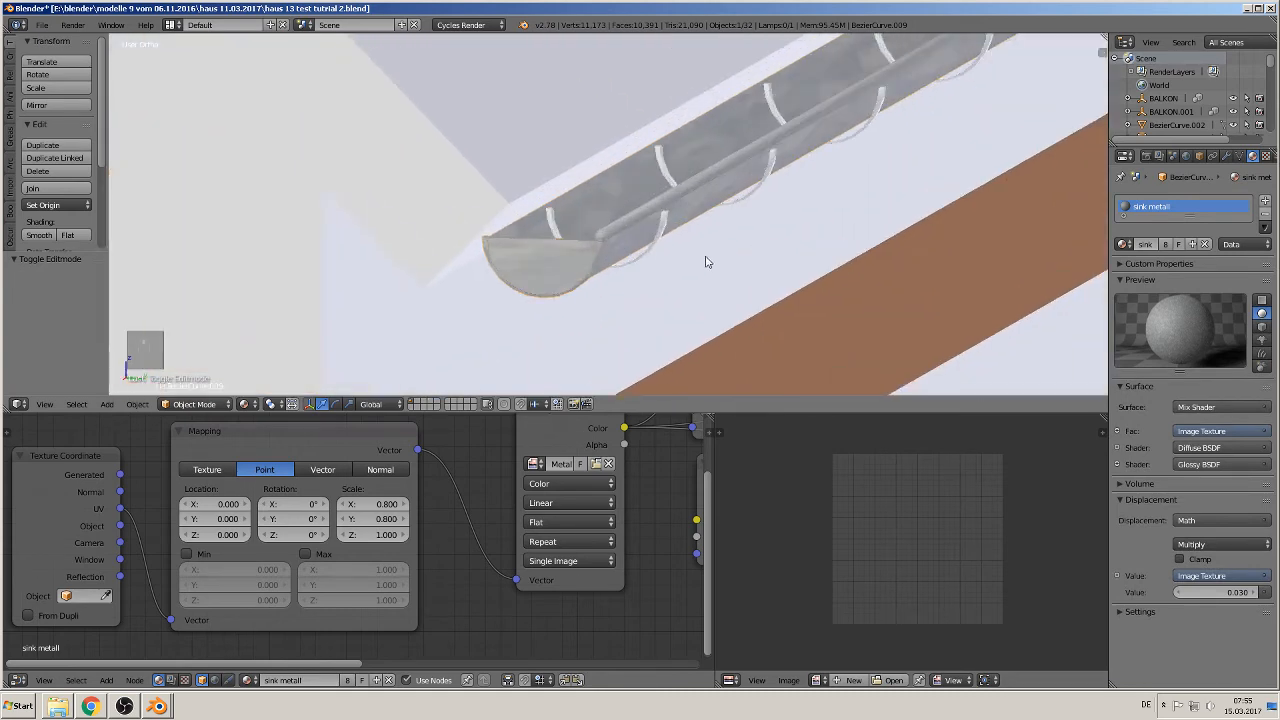
{"action": "right_click", "coordinate": [661, 229]}
{"action": "scroll", "coordinate": [623, 266], "scroll_direction": "down", "scroll_amount": 6}
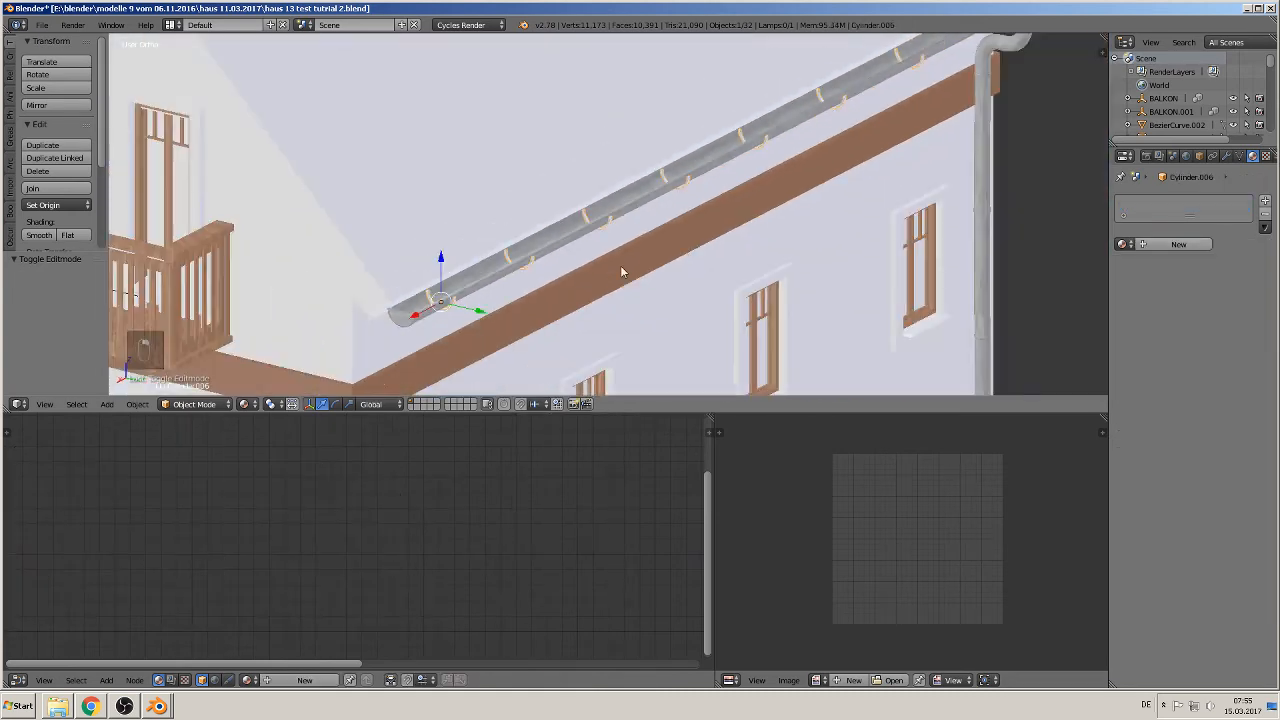
{"action": "key", "text": "Tab"}
{"action": "key", "text": "a"}
{"action": "key", "text": "a"}
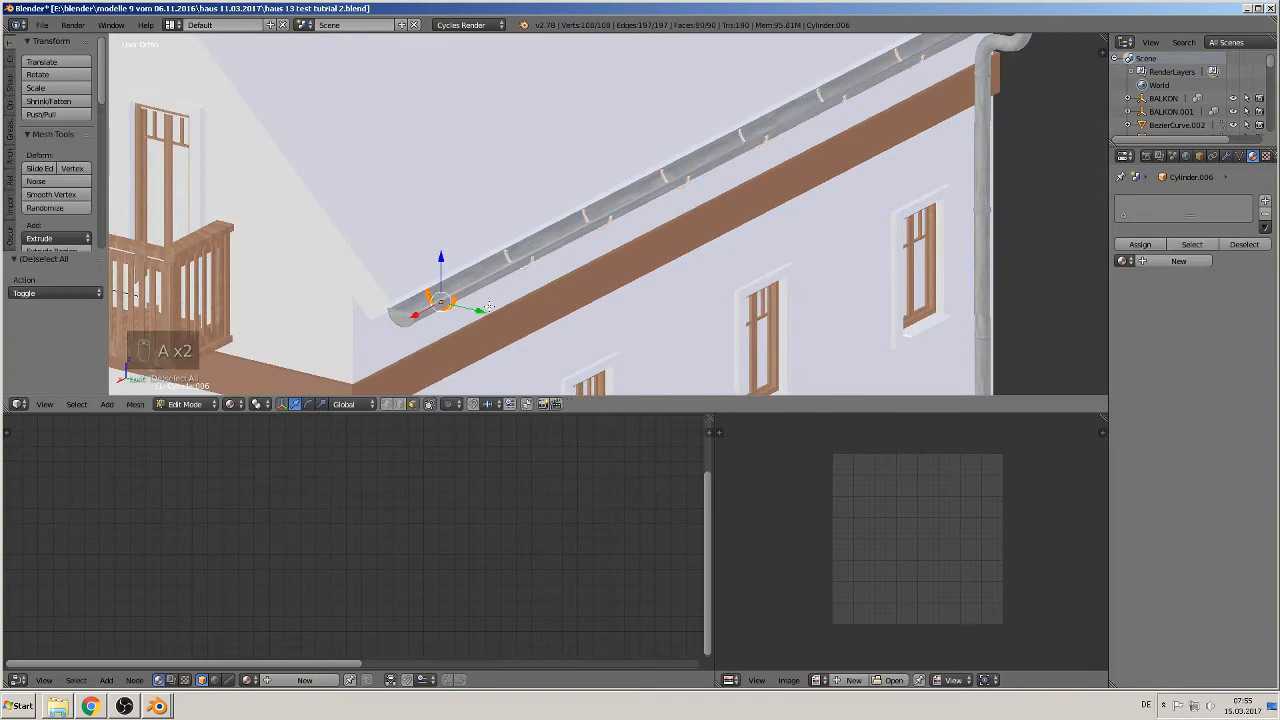
{"action": "key", "text": "u"}
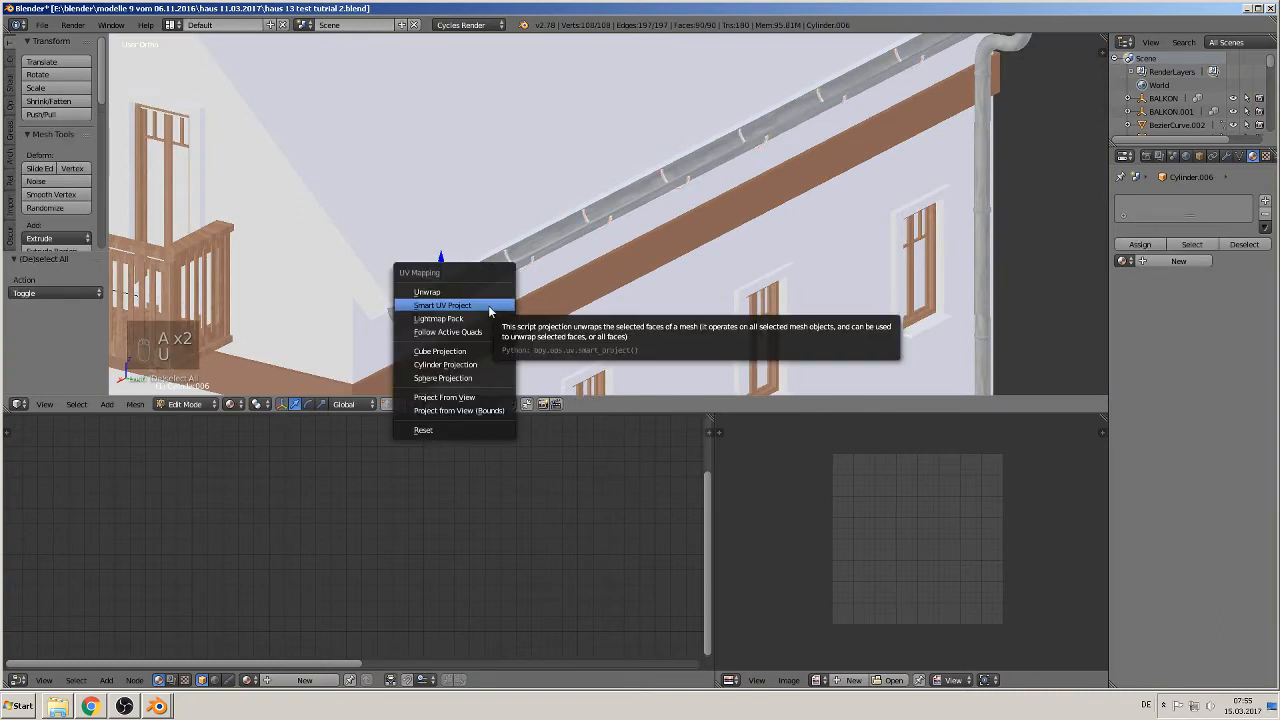
{"action": "left_click", "coordinate": [489, 308]}
{"action": "left_click", "coordinate": [475, 407]}
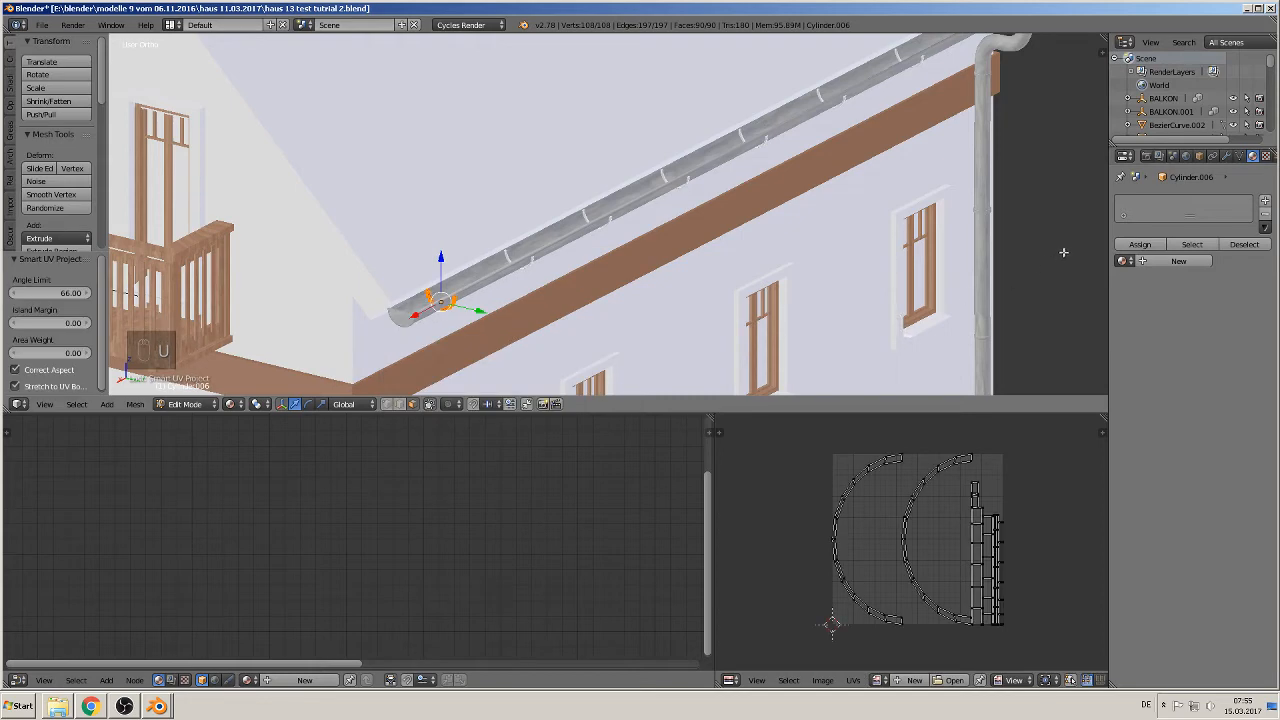
- Apply the sink metall material to the gutter brackets, deselect everything and inspect the brackets along the eave
{"action": "left_click", "coordinate": [1122, 261]}
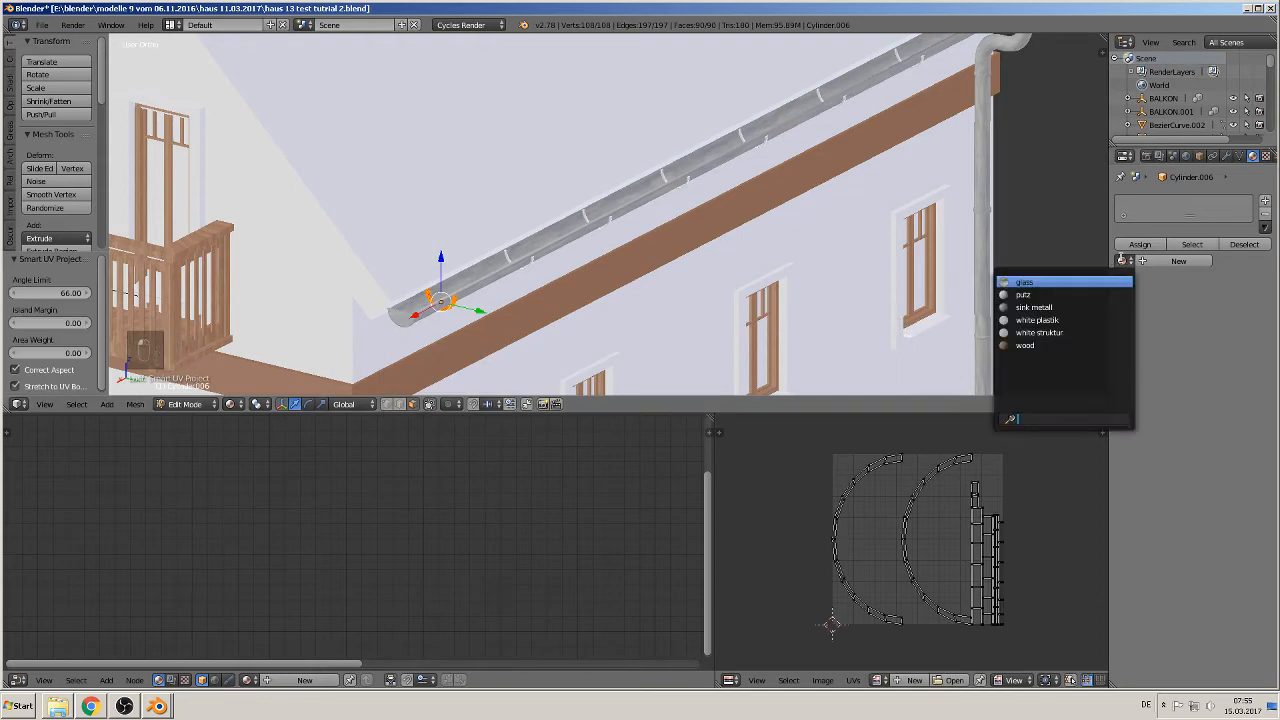
{"action": "left_click", "coordinate": [1068, 307]}
{"action": "scroll", "coordinate": [692, 292], "scroll_direction": "up", "scroll_amount": 2}
{"action": "key", "text": "Tab"}
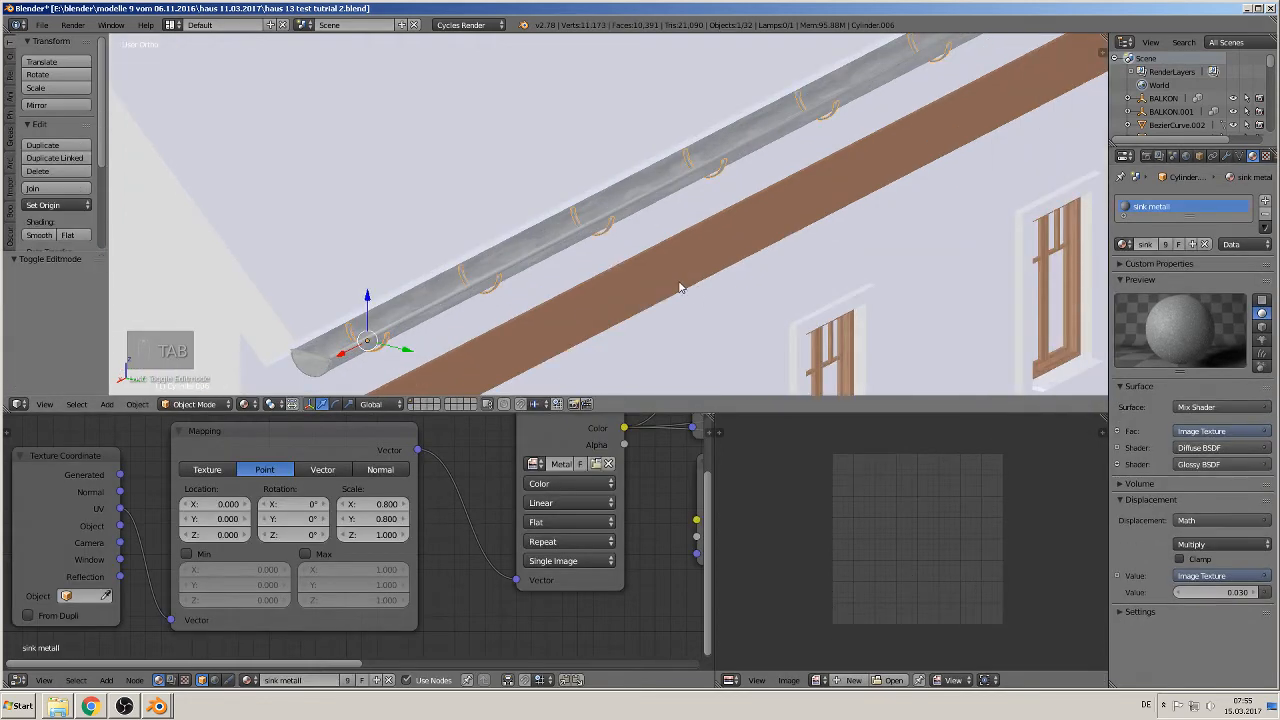
{"action": "scroll", "coordinate": [679, 283], "scroll_direction": "down", "scroll_amount": 2}
{"action": "key", "text": "a"}
{"action": "middle_click_drag", "start_coordinate": [677, 283], "coordinate": [627, 229]}
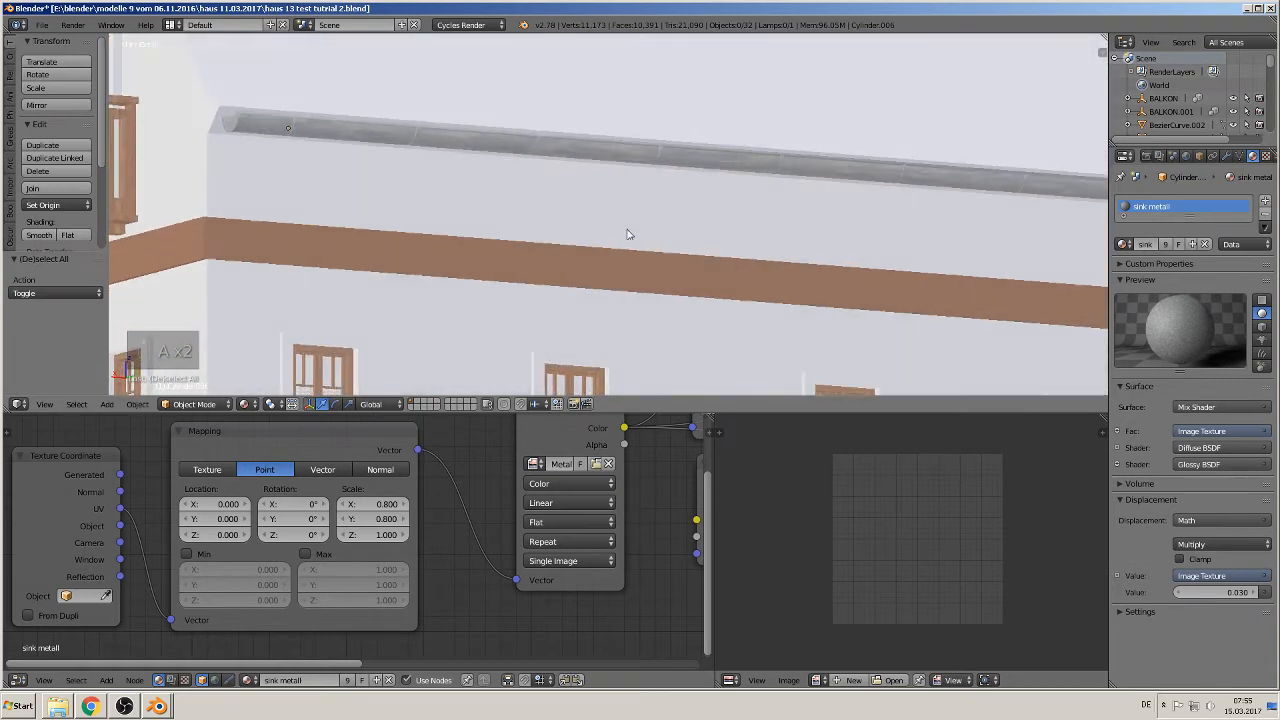
{"action": "scroll", "coordinate": [629, 234], "scroll_direction": "up", "scroll_amount": 3}
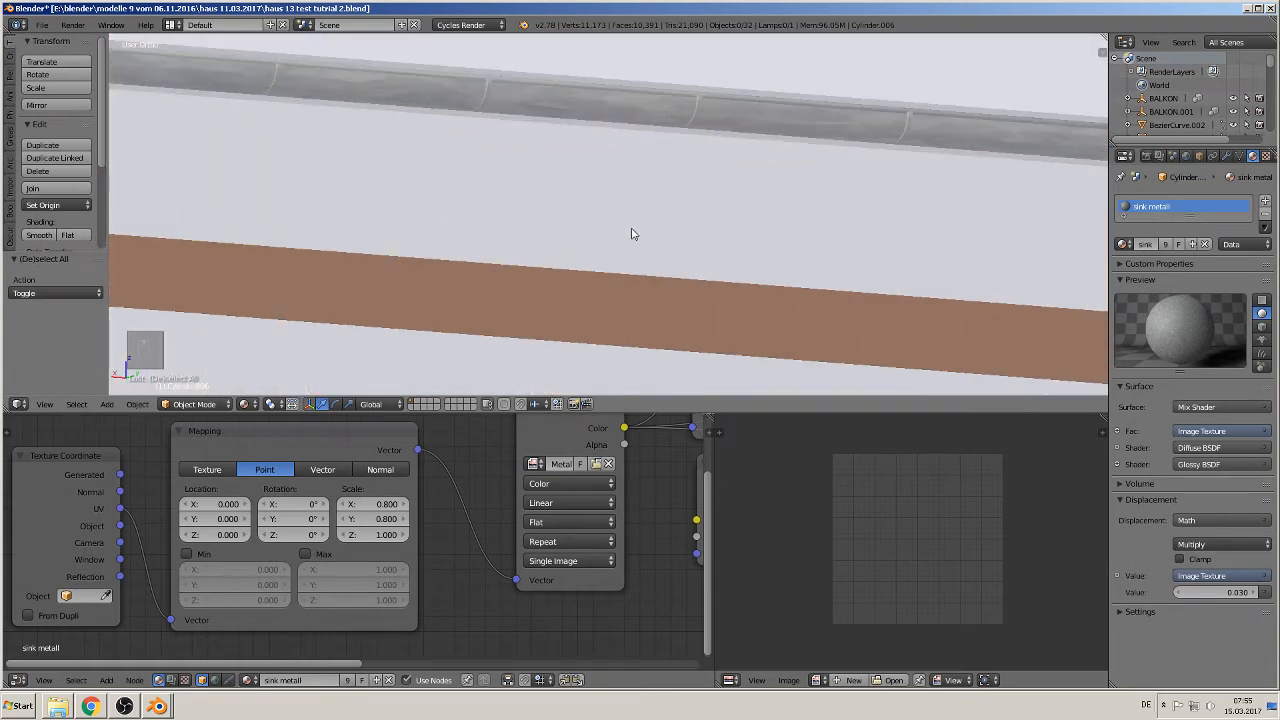
- Check the textured gutters and downpipes around the house and save the file
{"action": "scroll", "coordinate": [534, 240], "scroll_direction": "down", "scroll_amount": 2}
{"action": "middle_click_drag", "start_coordinate": [534, 240], "coordinate": [668, 277]}
{"action": "scroll", "coordinate": [668, 277], "scroll_direction": "down", "scroll_amount": 3}
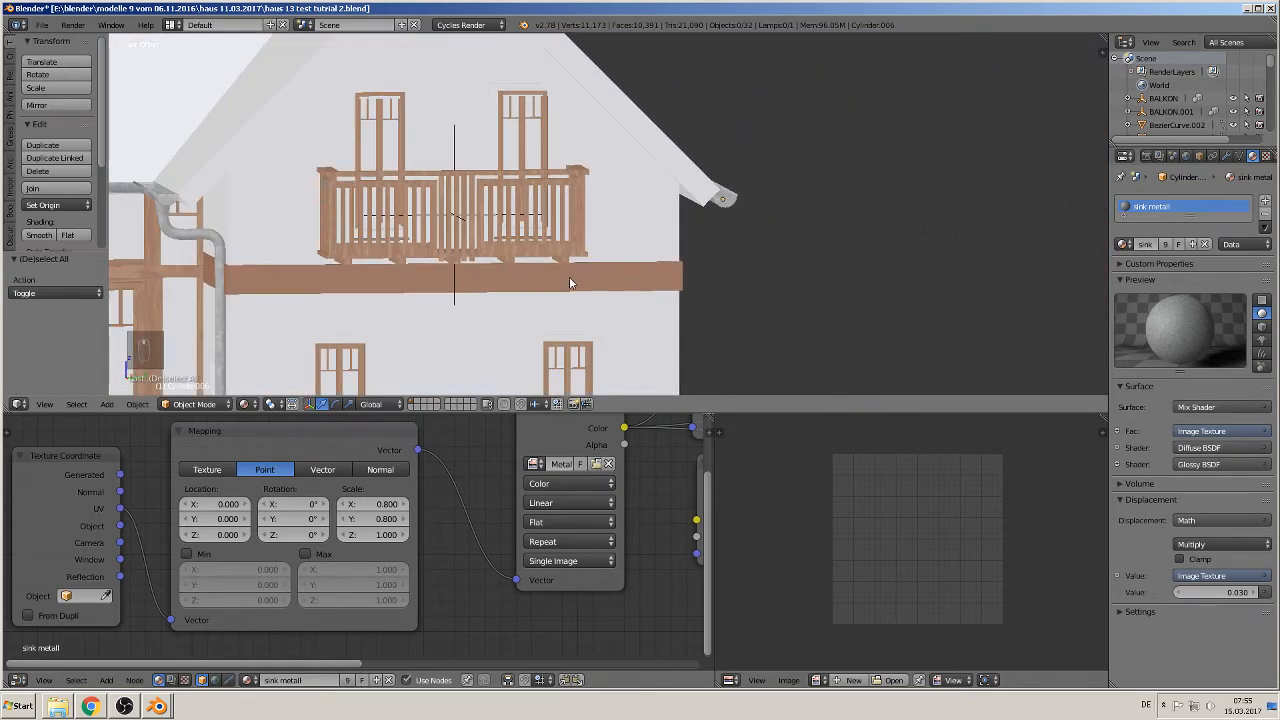
{"action": "middle_click_drag", "start_coordinate": [540, 293], "coordinate": [846, 177], "text": "shift"}
{"action": "middle_click_drag", "start_coordinate": [700, 204], "coordinate": [910, 216]}
{"action": "middle_click_drag", "start_coordinate": [910, 216], "coordinate": [586, 290], "text": "shift"}
{"action": "left_click", "coordinate": [42, 25]}
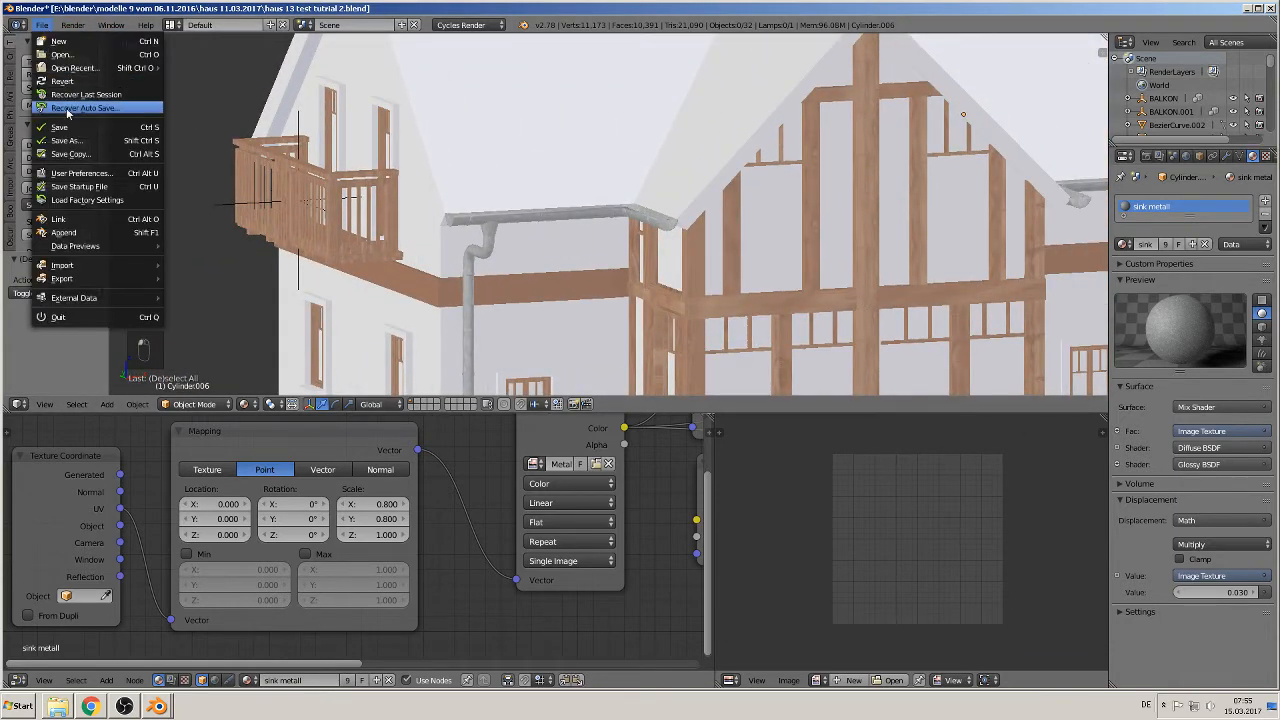
{"action": "left_click", "coordinate": [70, 133]}
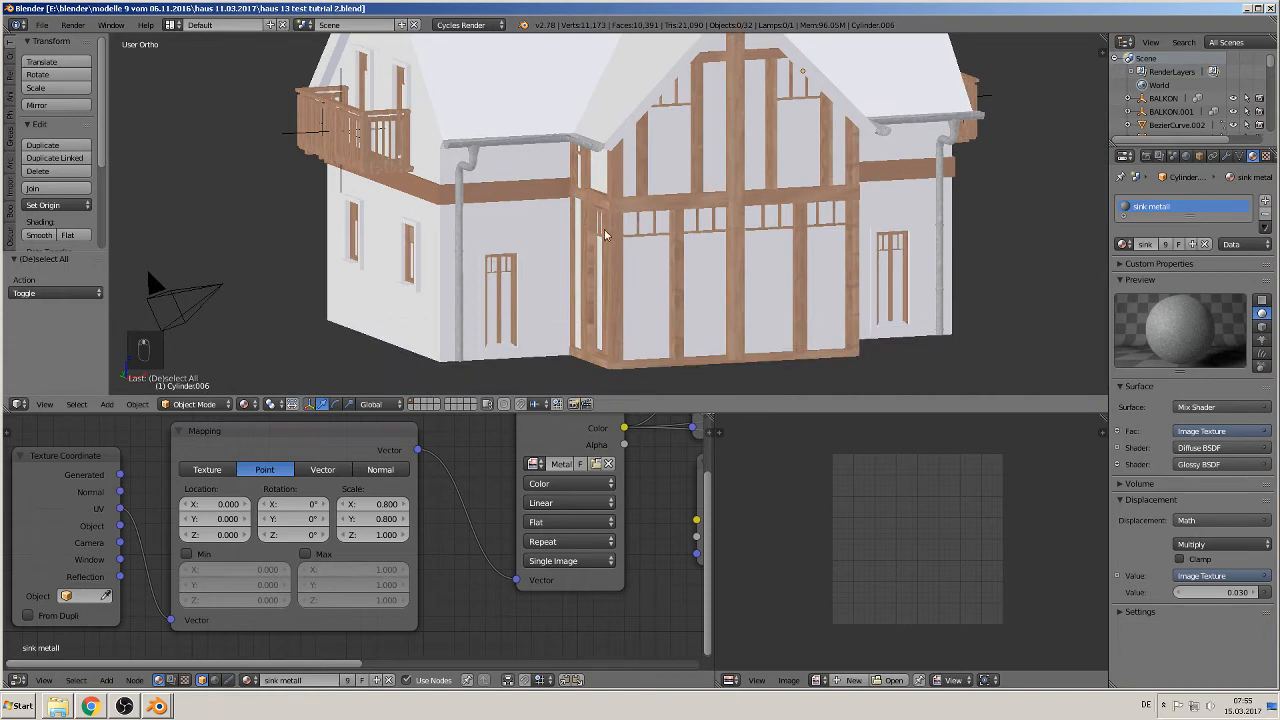
- Select the entire mesh of the house walls with the wooden band and unwrap it with Smart UV Project at its default settings
{"action": "scroll", "coordinate": [563, 240], "scroll_direction": "up", "scroll_amount": 3}
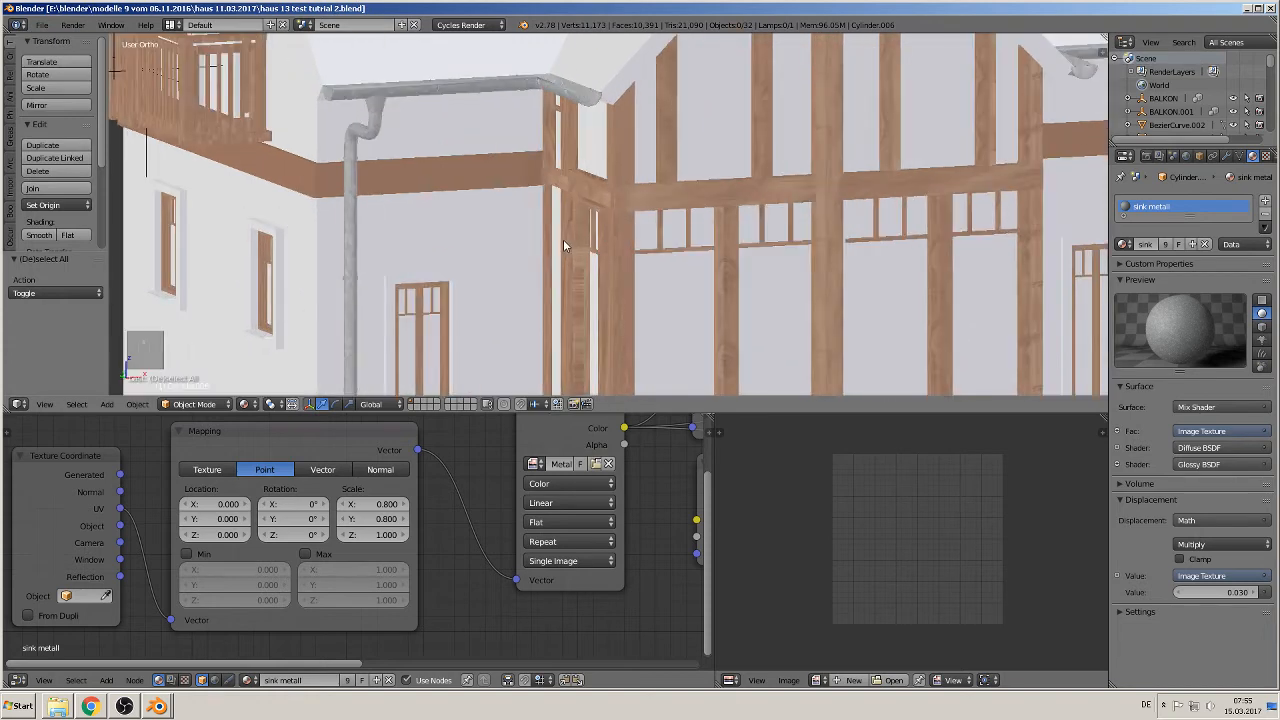
{"action": "right_click", "coordinate": [421, 188]}
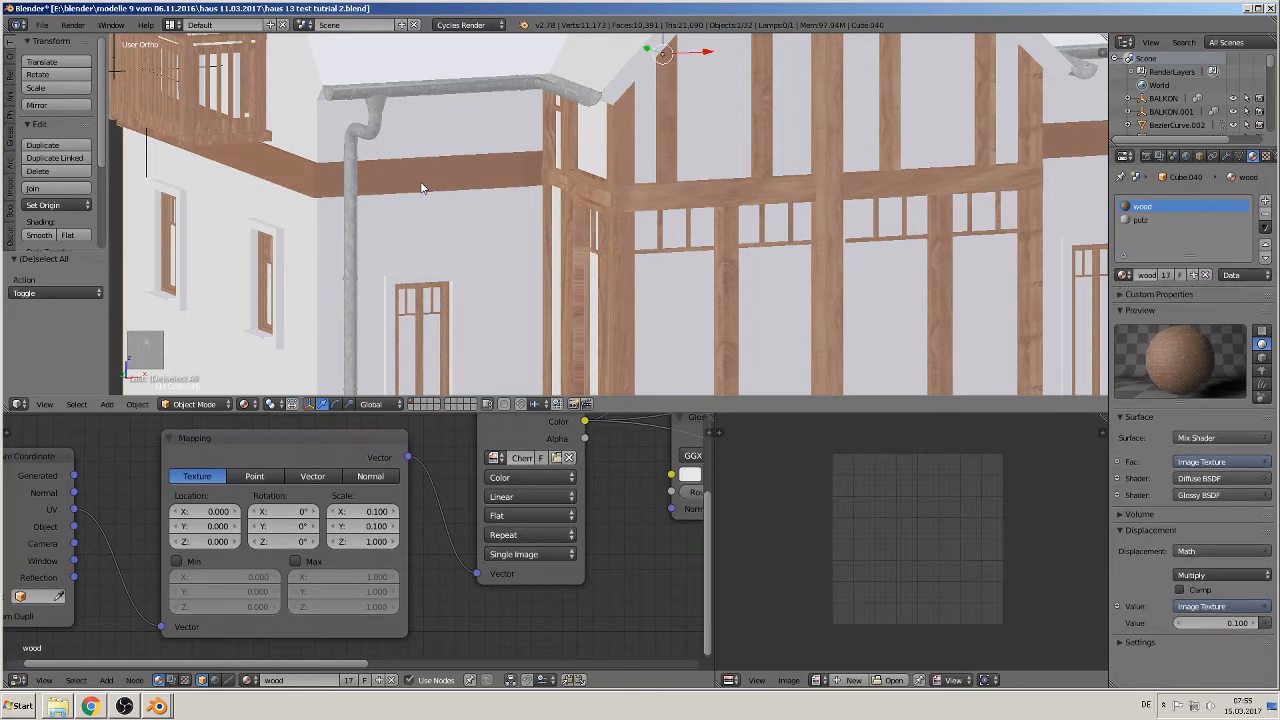
{"action": "key", "text": "Tab"}
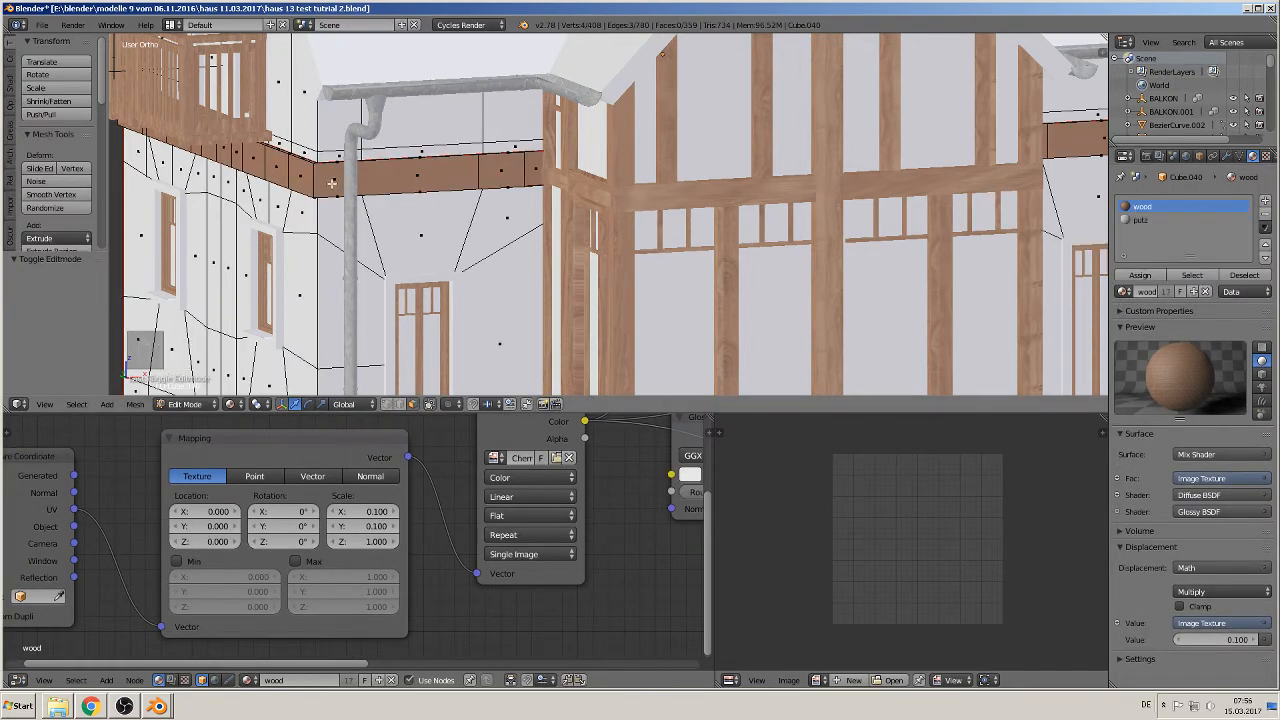
{"action": "middle_click_drag", "start_coordinate": [357, 190], "coordinate": [612, 238]}
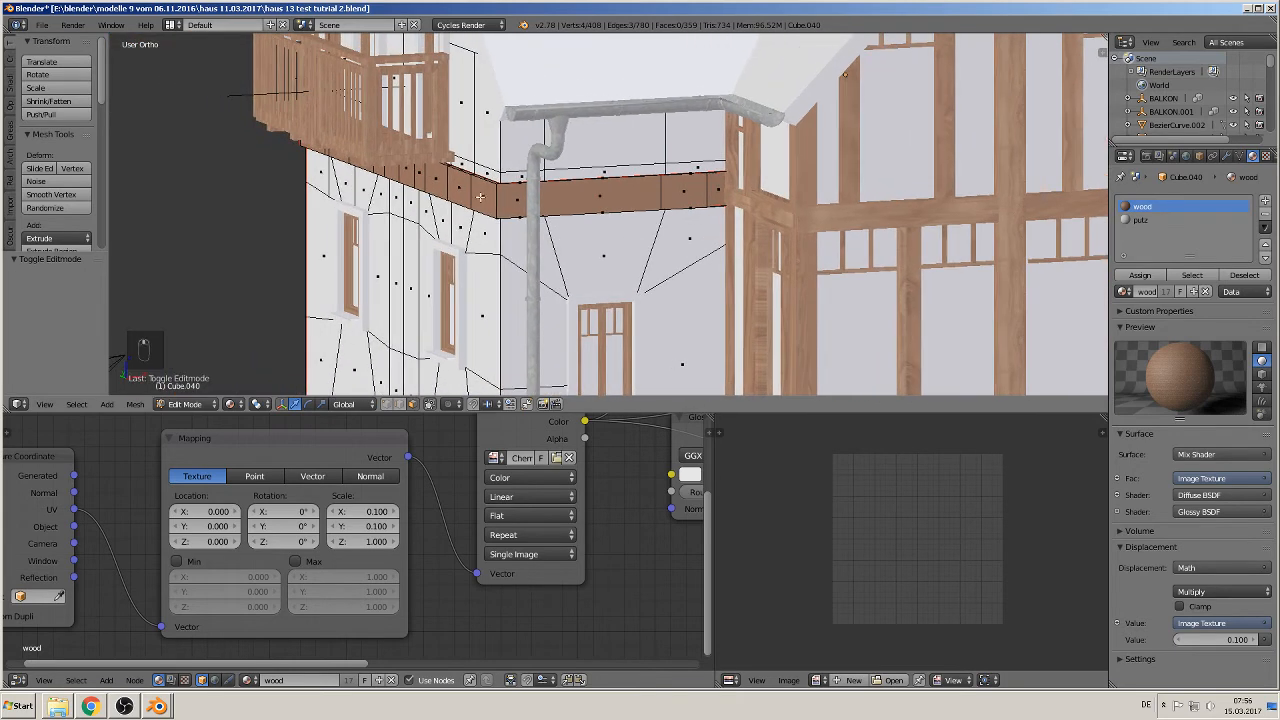
{"action": "key", "text": "a"}
{"action": "key", "text": "a"}
{"action": "key", "text": "a"}
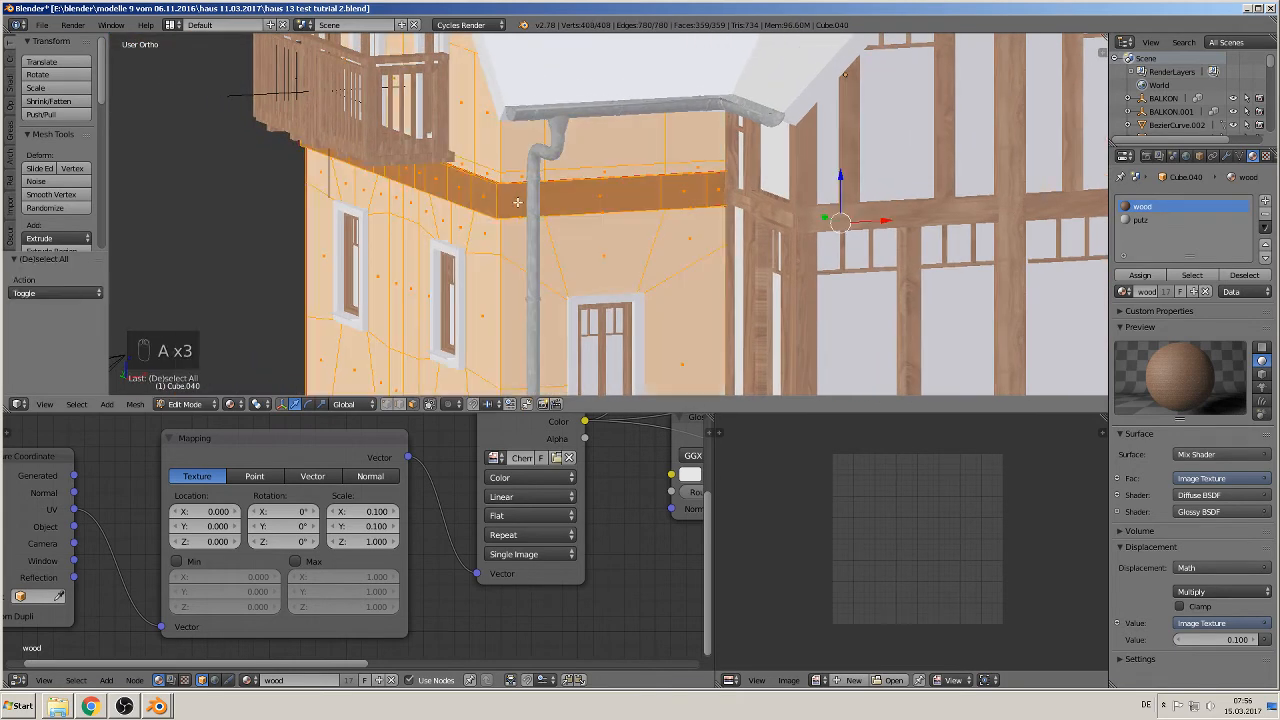
{"action": "scroll", "coordinate": [517, 202], "scroll_direction": "up", "scroll_amount": 5}
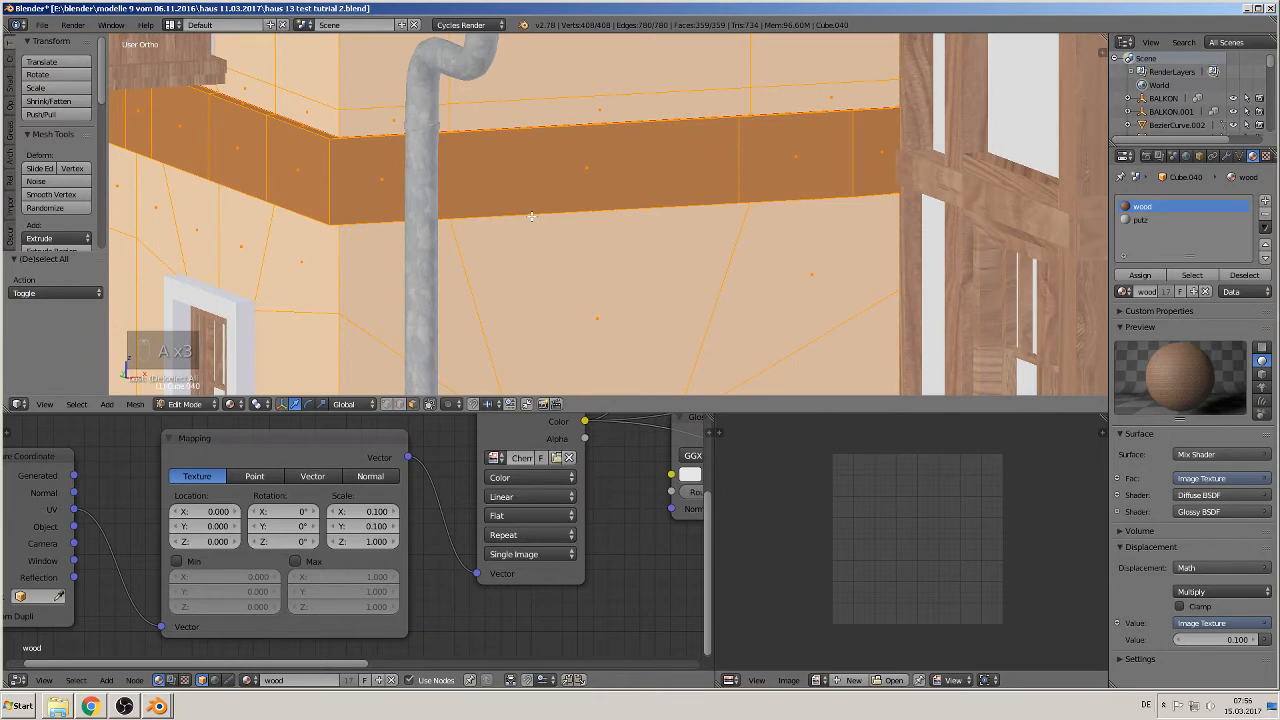
{"action": "key", "text": "u"}
{"action": "left_click", "coordinate": [531, 211]}
{"action": "left_click", "coordinate": [516, 314]}
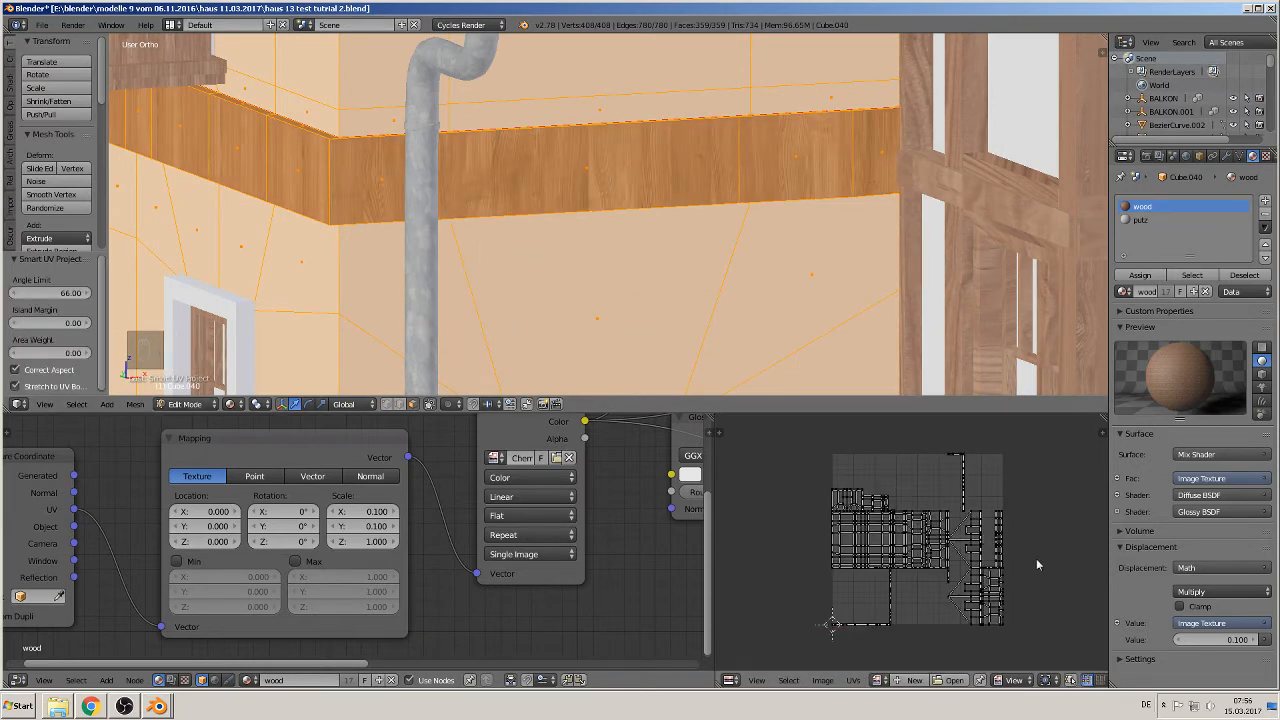
- Rotate all UV islands of the house walls by 90° so the band's wood grain runs lengthwise, then return to Object Mode
{"action": "key", "text": "a"}
{"action": "key", "text": "r"}
{"action": "key", "text": "9"}
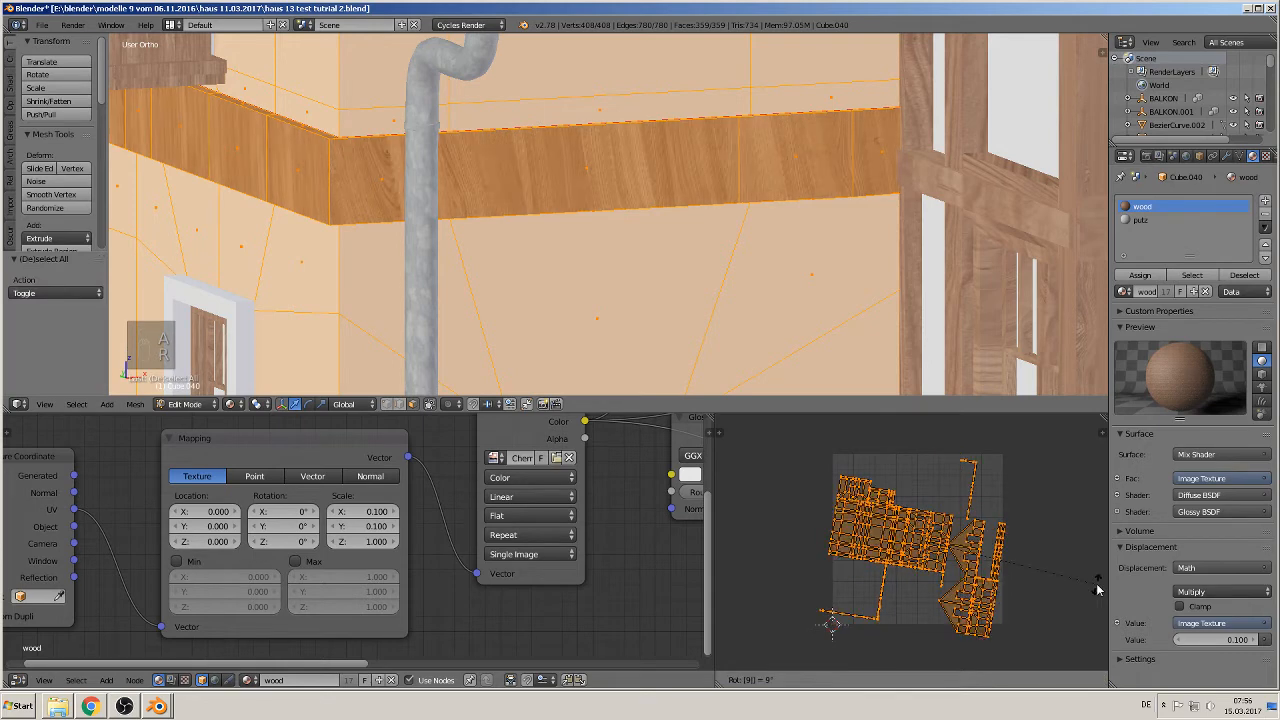
{"action": "key", "text": "0"}
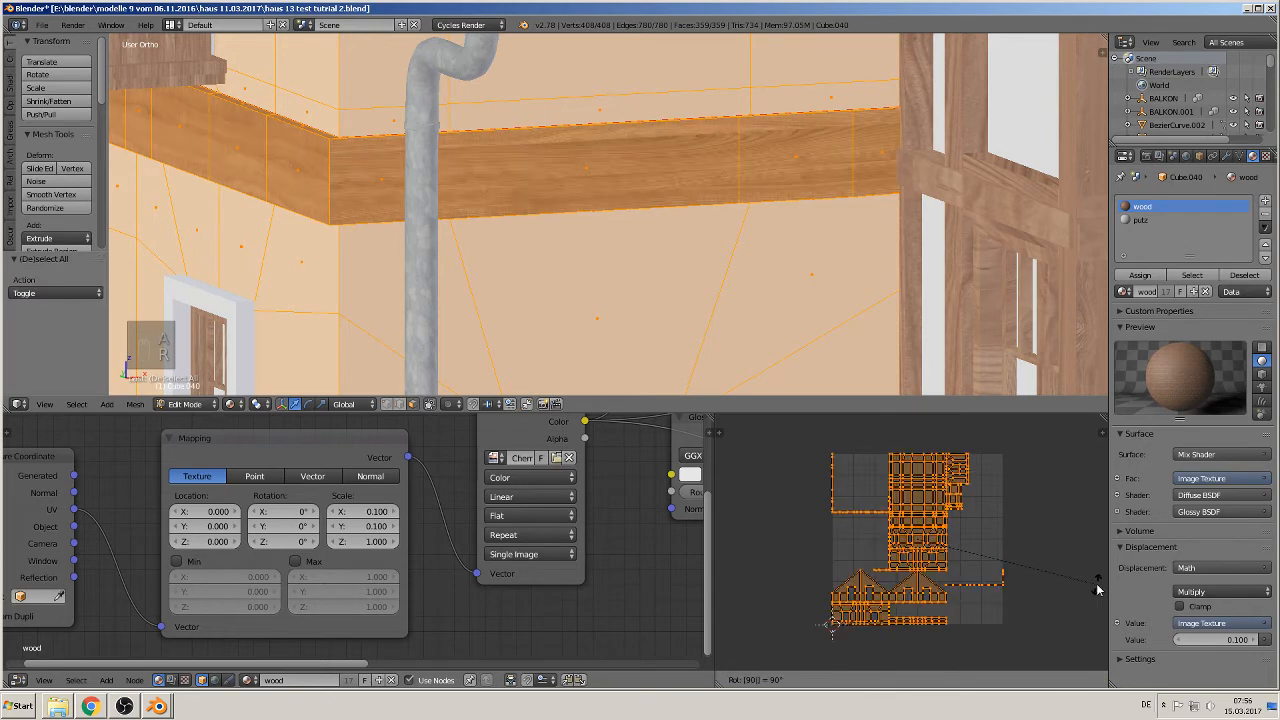
{"action": "left_click", "coordinate": [994, 623]}
{"action": "key", "text": "a"}
{"action": "scroll", "coordinate": [628, 200], "scroll_direction": "down", "scroll_amount": 5}
{"action": "key", "text": "Tab"}
- Check the wood grain on the house's horizontal band and save the file
{"action": "scroll", "coordinate": [611, 276], "scroll_direction": "up", "scroll_amount": 4}
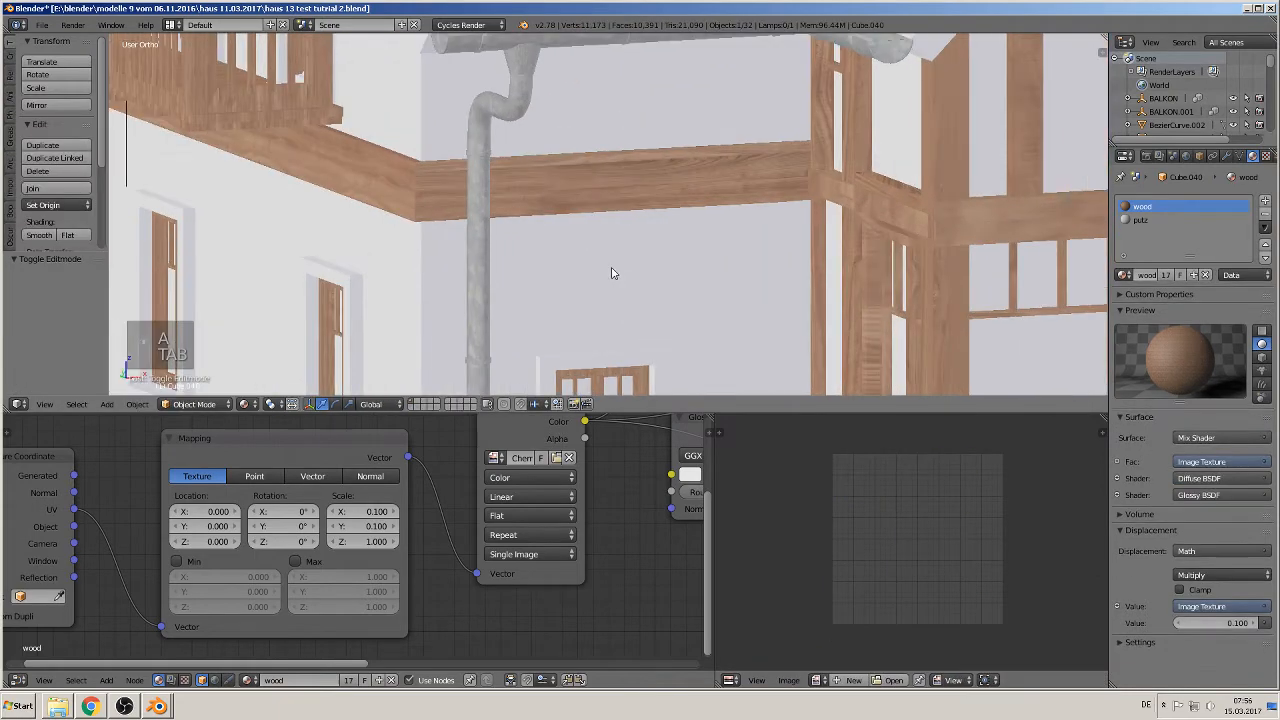
{"action": "scroll", "coordinate": [471, 174], "scroll_direction": "down", "scroll_amount": 4}
{"action": "scroll", "coordinate": [460, 236], "scroll_direction": "down", "scroll_amount": 4}
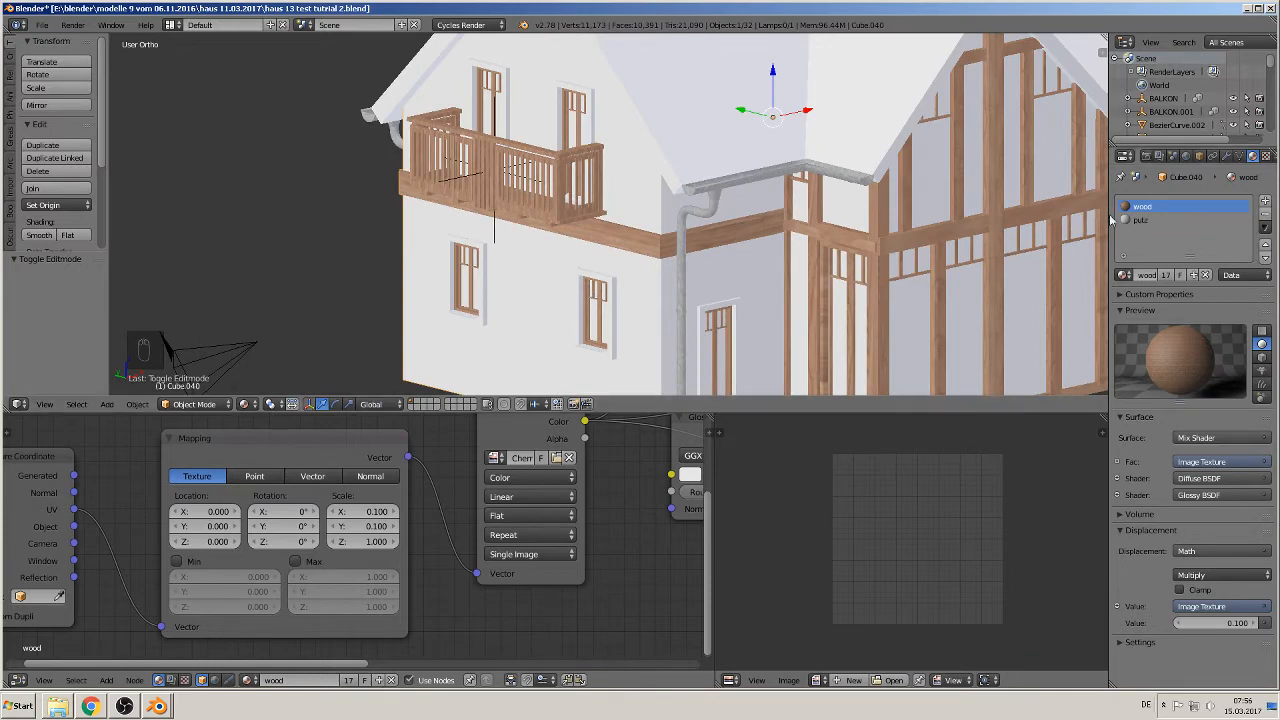
{"action": "left_click", "coordinate": [41, 24]}
{"action": "left_click", "coordinate": [62, 134]}
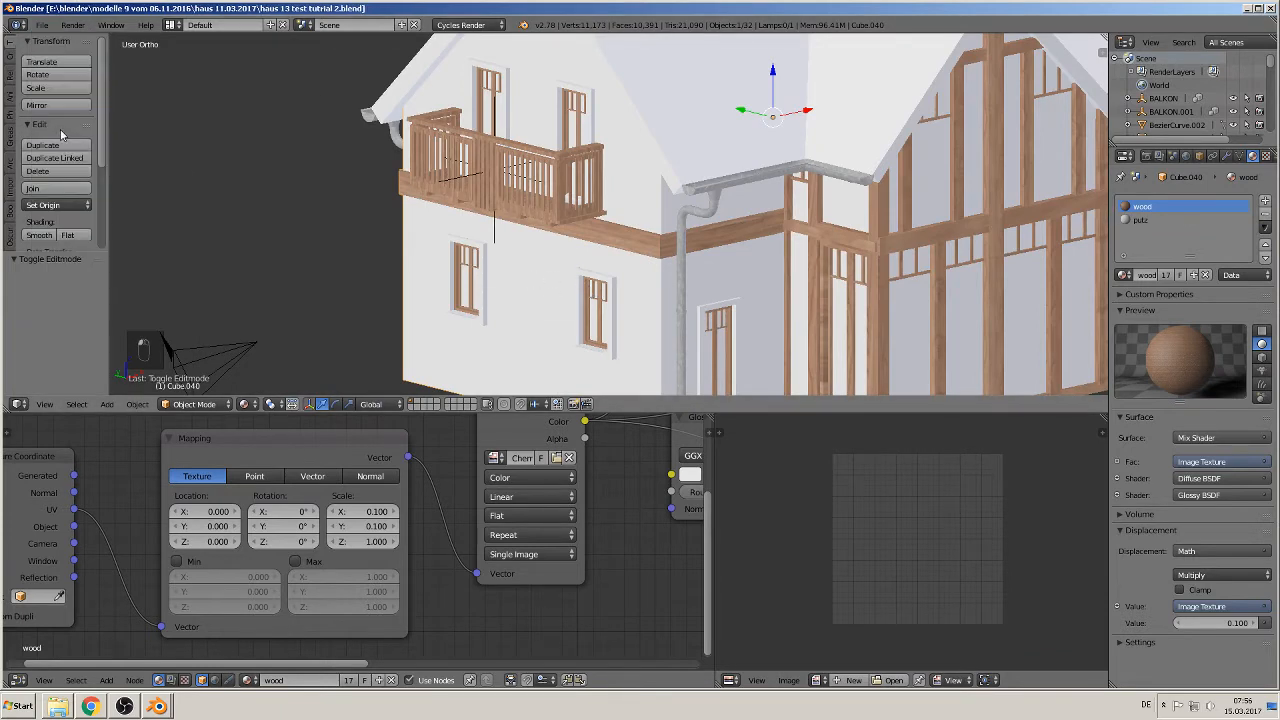
- Make an Image Texture the colour source of the walls' putz material
{"action": "left_click", "coordinate": [1145, 221]}
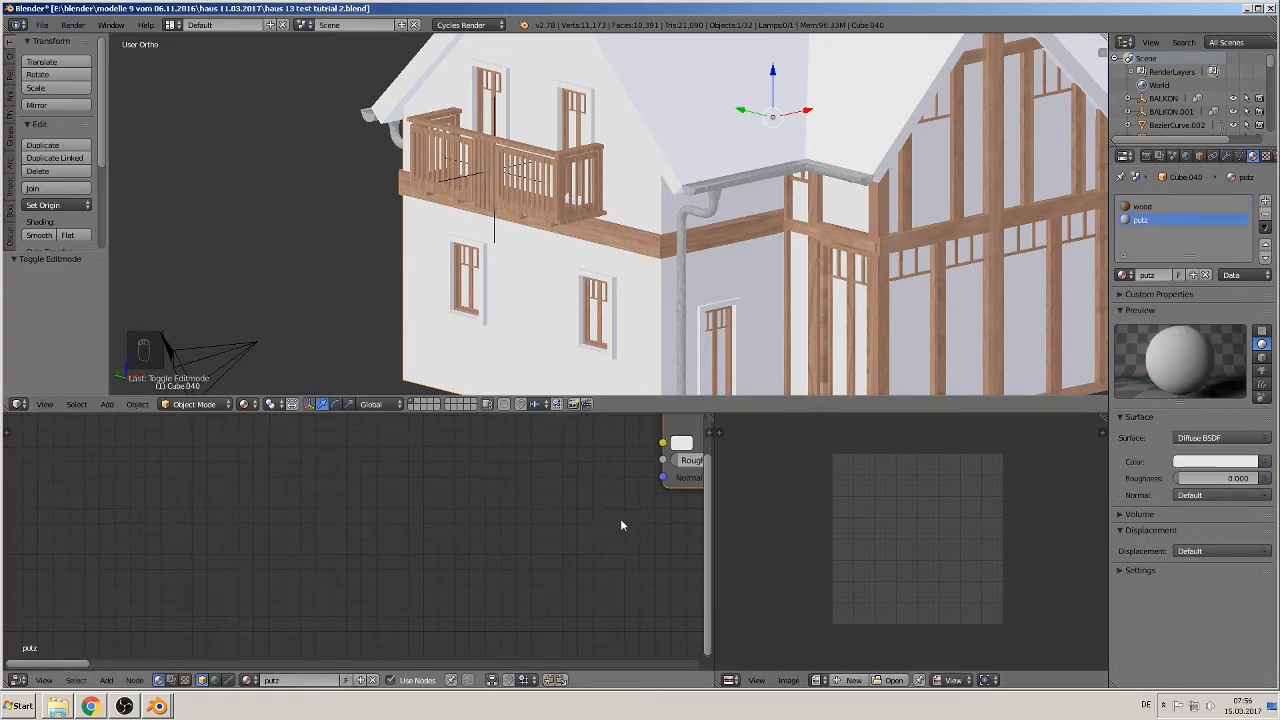
{"action": "left_click", "coordinate": [1266, 463]}
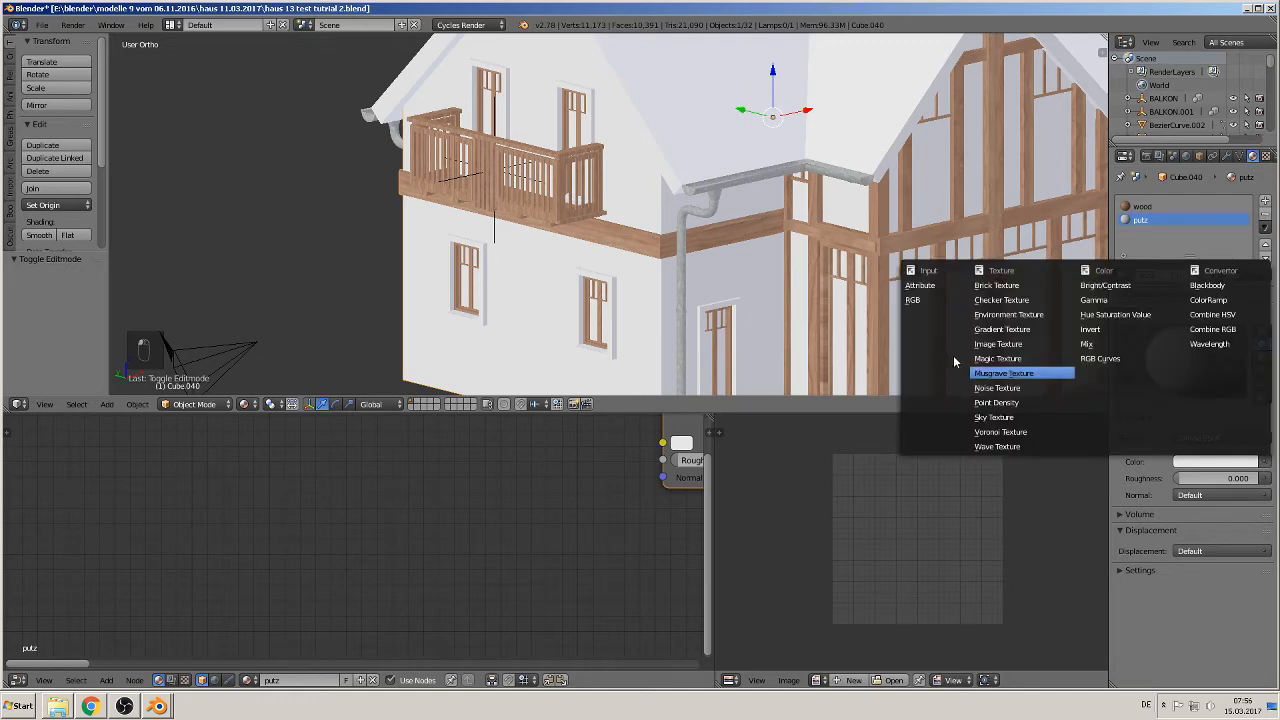
{"action": "left_click", "coordinate": [1017, 345]}
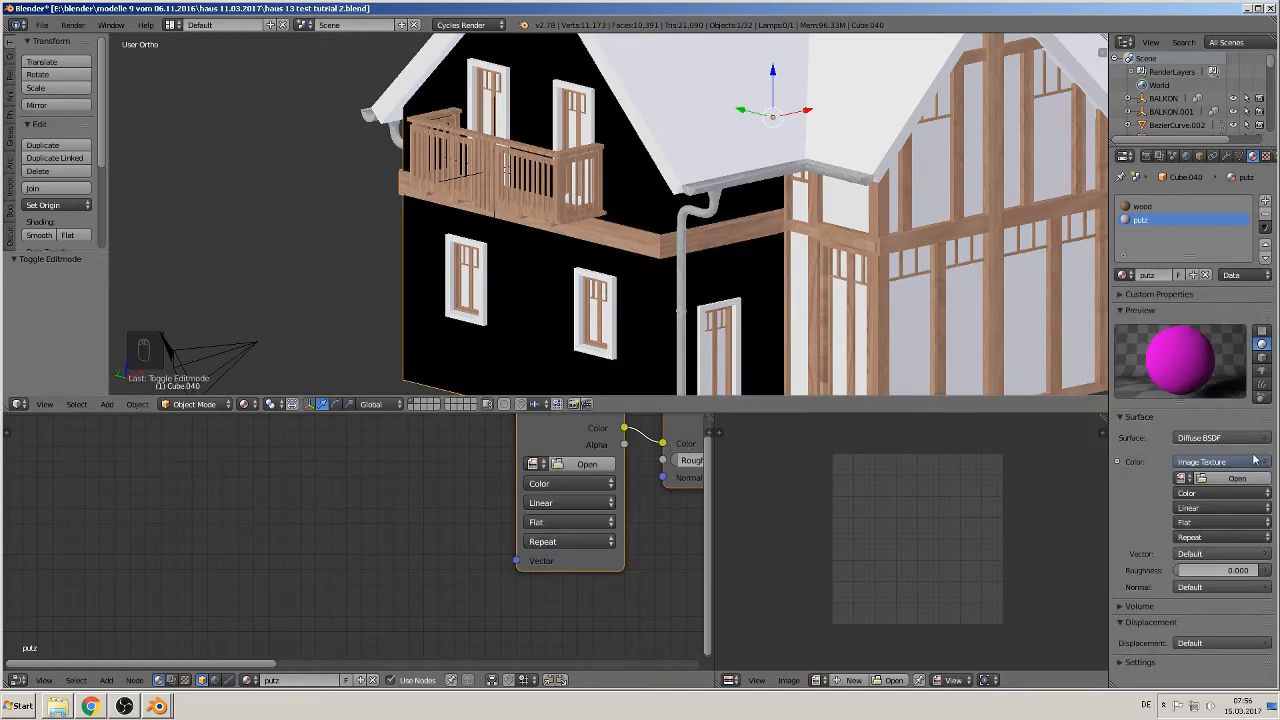
{"action": "middle_click_drag", "start_coordinate": [762, 300], "coordinate": [398, 292], "text": "shift"}
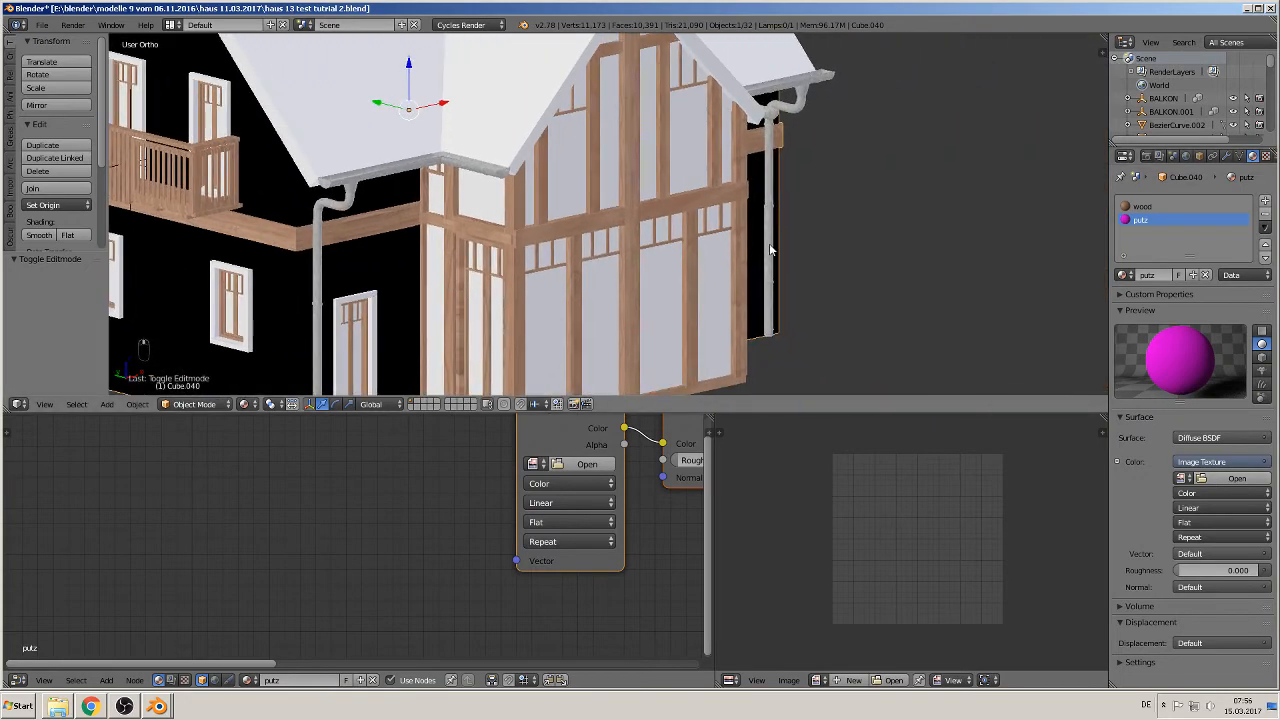
- Load the tileable wall texture (19) image from the texture folder into the putz material, browsing the files as thumbnails
{"action": "left_click", "coordinate": [1222, 480]}
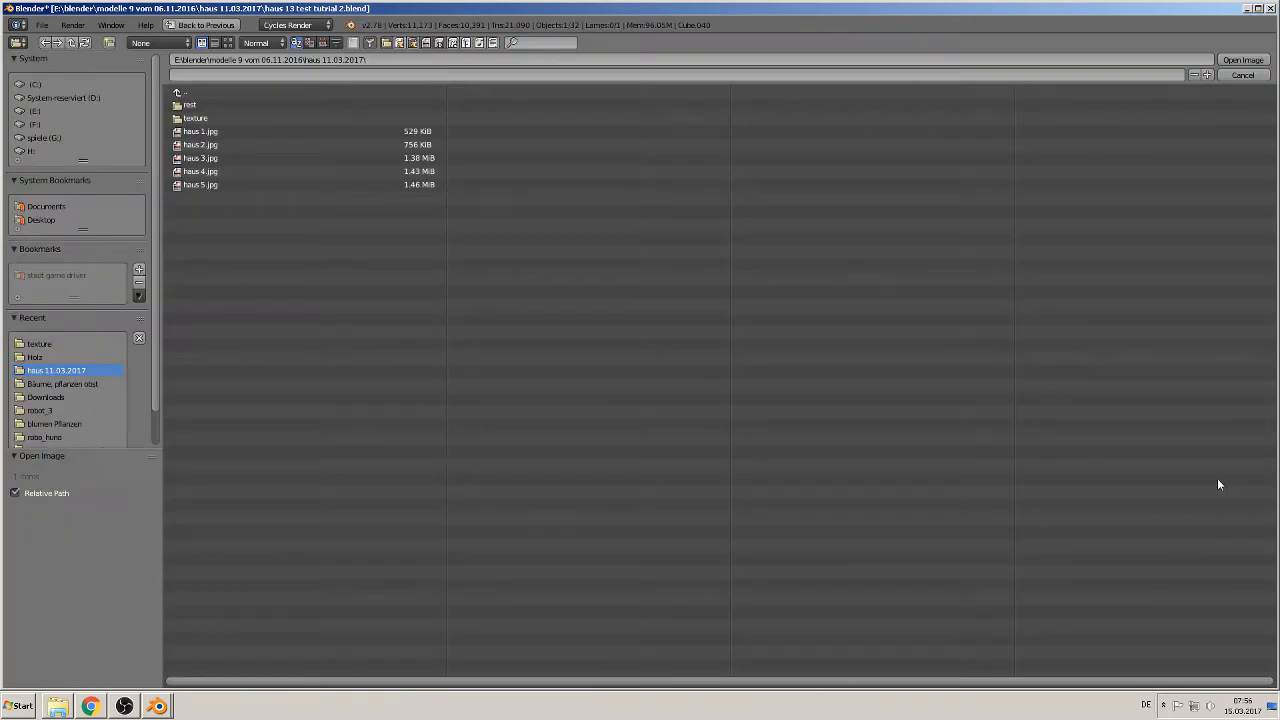
{"action": "left_click", "coordinate": [228, 42]}
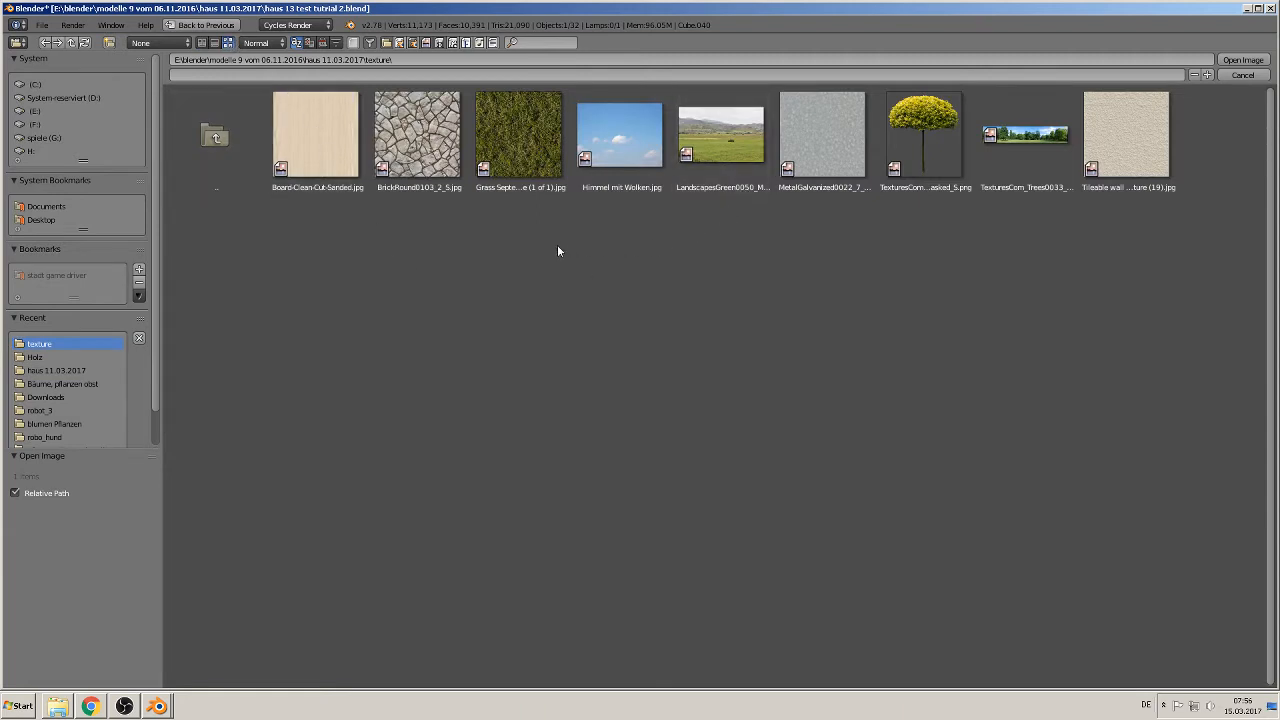
{"action": "double_click", "coordinate": [1140, 135]}
{"action": "scroll", "coordinate": [305, 275], "scroll_direction": "up", "scroll_amount": 2}
{"action": "middle_click_drag", "start_coordinate": [346, 276], "coordinate": [808, 208], "text": "shift"}
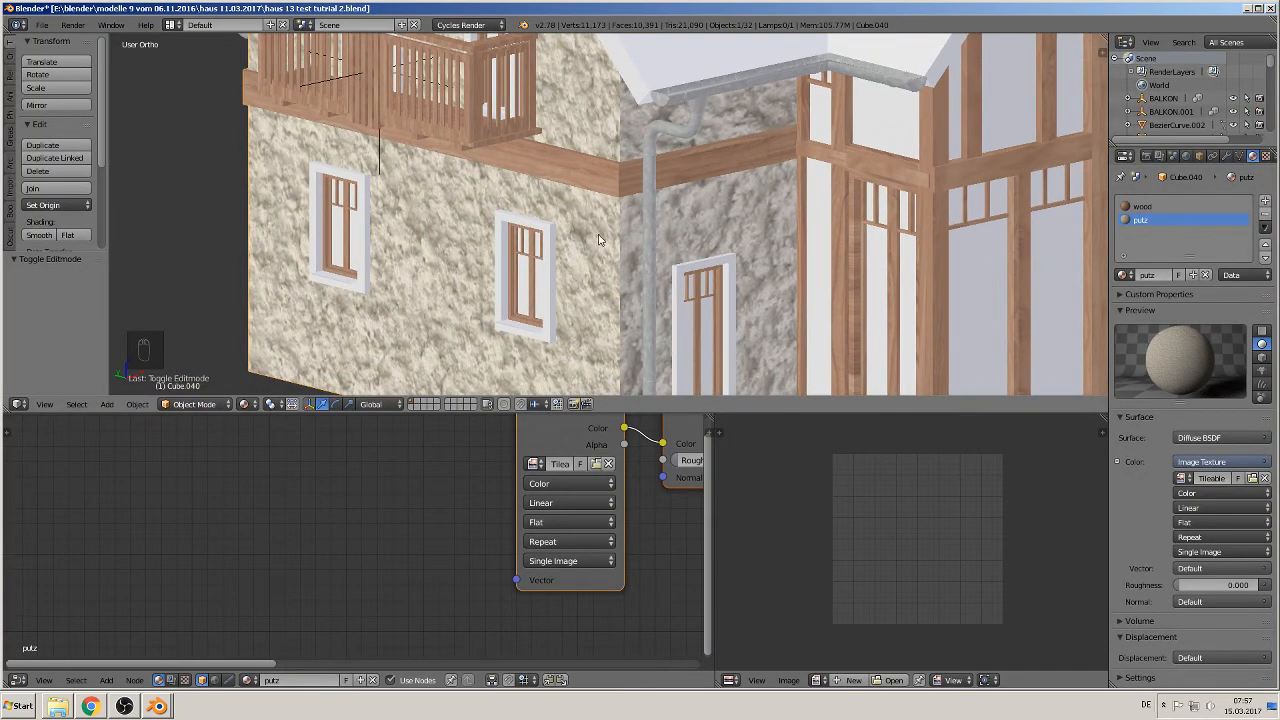
- Add a Texture Coordinate node to the putz material, well ahead of the Image Texture node
{"action": "scroll", "coordinate": [431, 592], "scroll_direction": "down", "scroll_amount": 3}
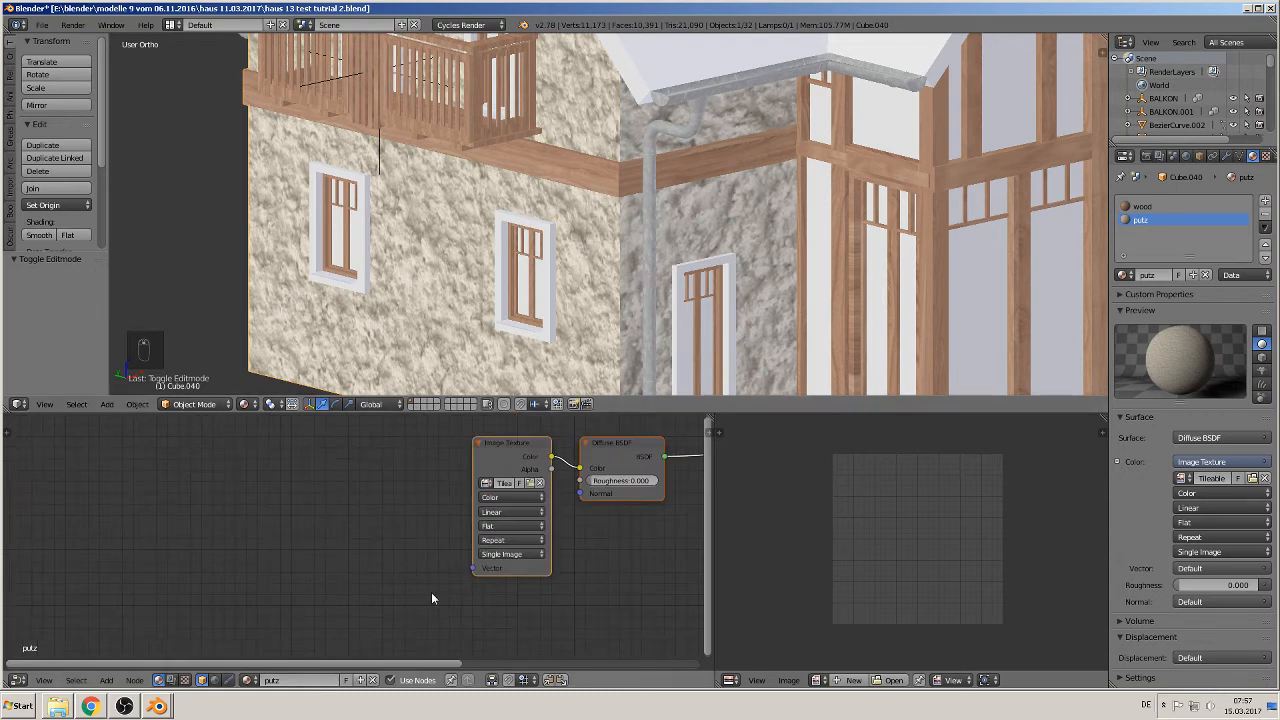
{"action": "middle_click_drag", "start_coordinate": [389, 577], "coordinate": [337, 594]}
{"action": "scroll", "coordinate": [317, 591], "scroll_direction": "down", "scroll_amount": 2}
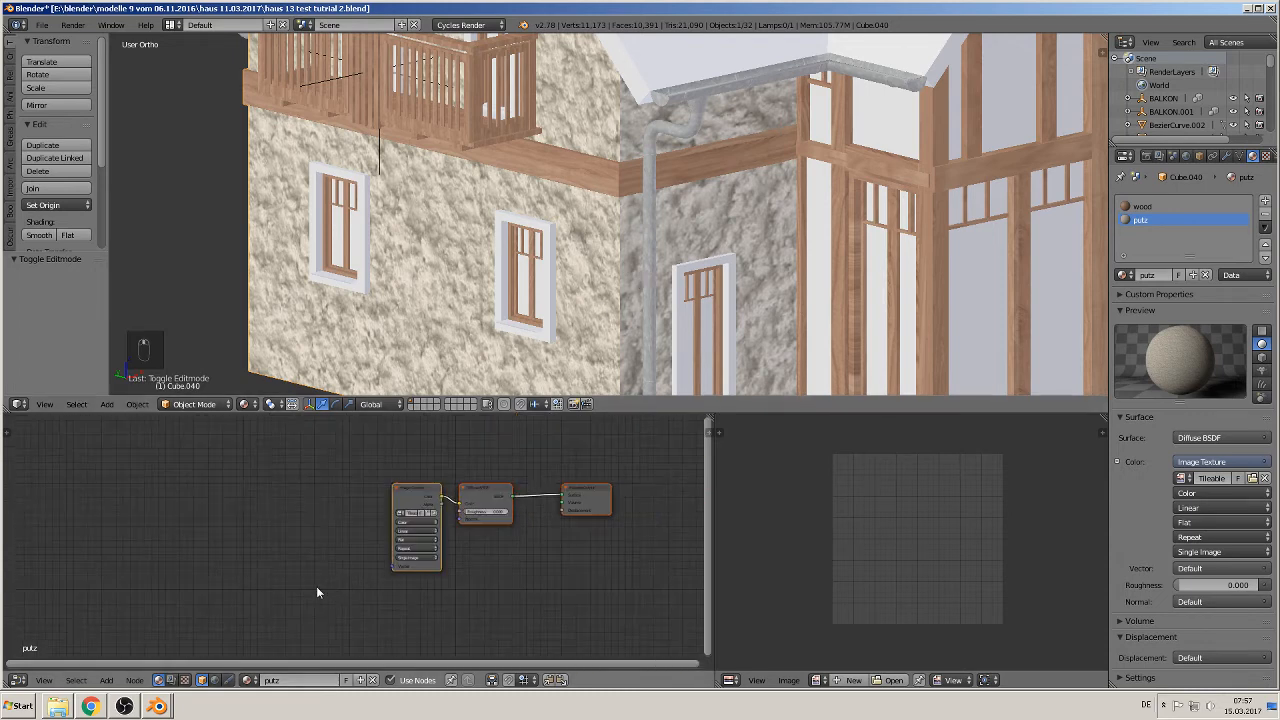
{"action": "scroll", "coordinate": [336, 608], "scroll_direction": "up", "scroll_amount": 1}
{"action": "left_click", "coordinate": [106, 680]}
{"action": "mouse_move", "coordinate": [124, 651]}
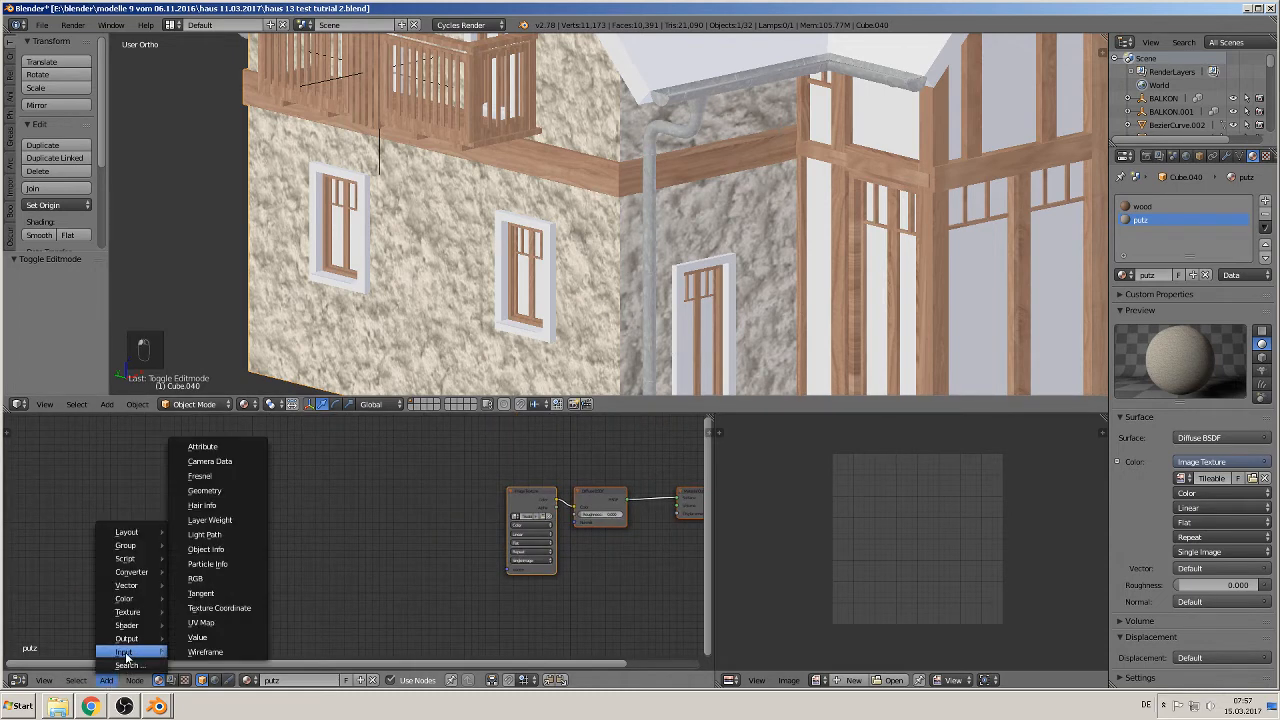
{"action": "left_click", "coordinate": [228, 608]}
{"action": "left_click", "coordinate": [250, 580]}
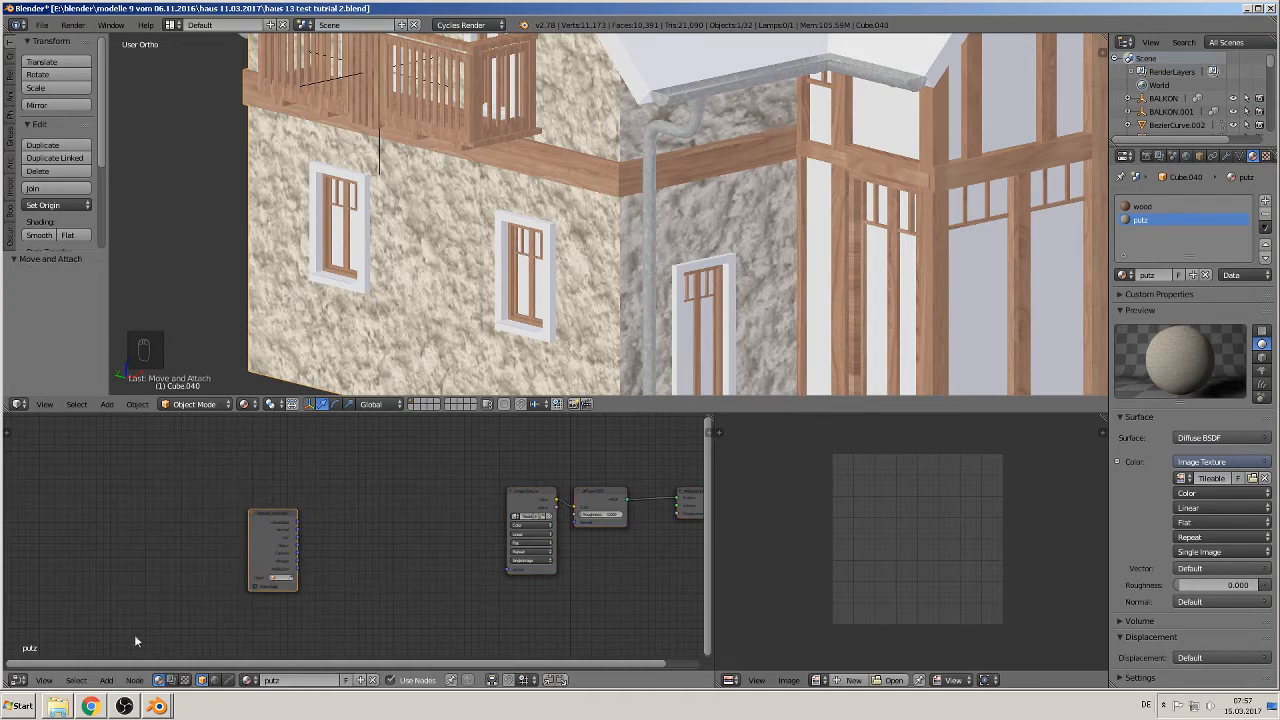
- Add a Mapping node between the Texture Coordinate and Image Texture nodes
{"action": "left_click", "coordinate": [104, 680]}
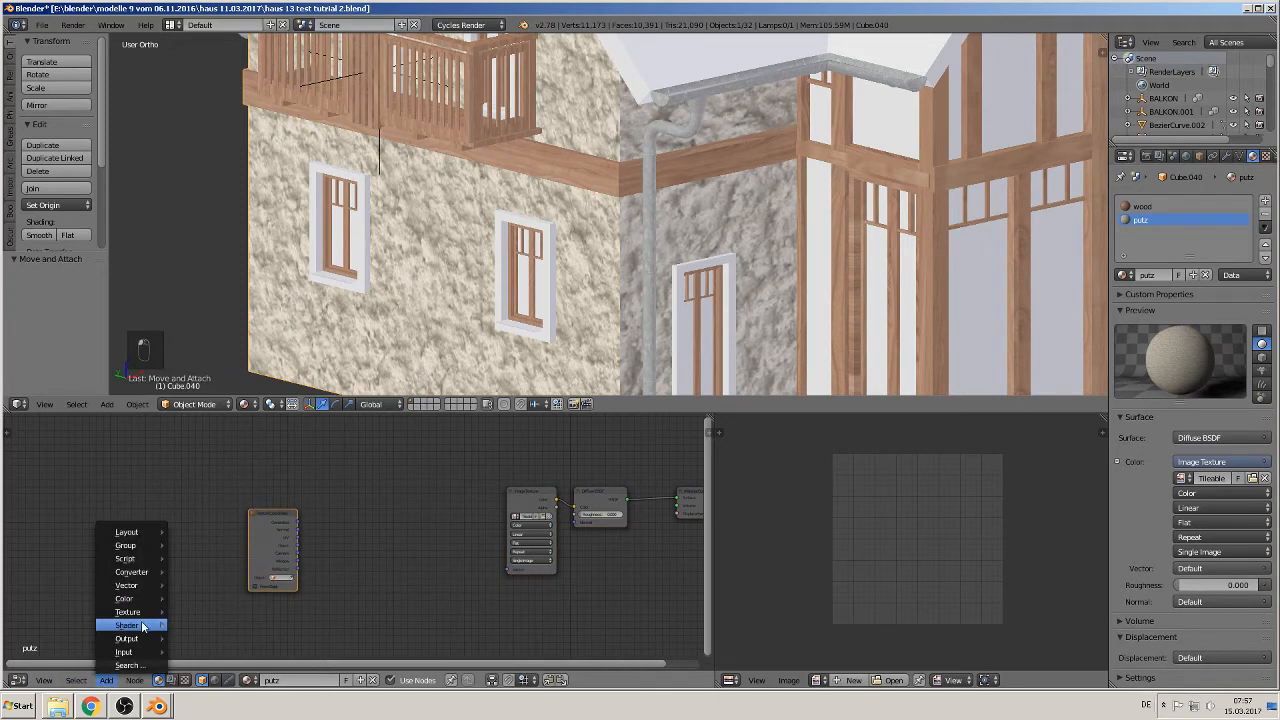
{"action": "mouse_move", "coordinate": [143, 625]}
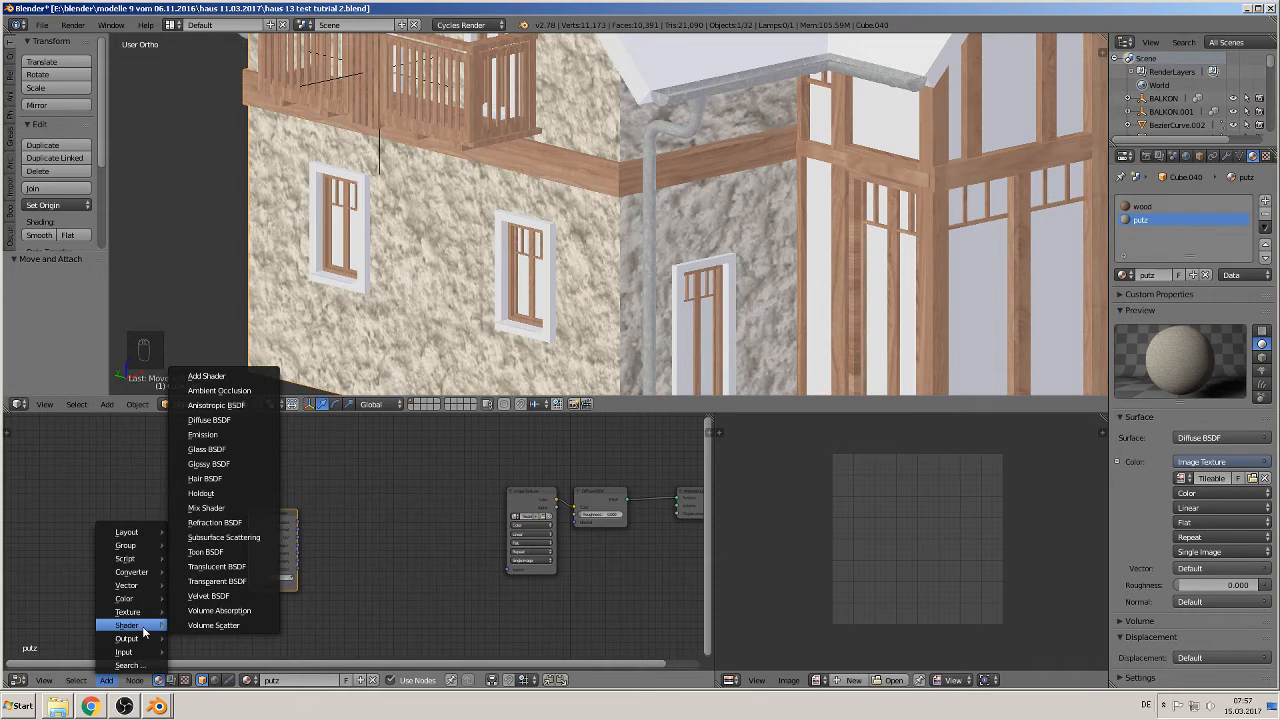
{"action": "mouse_move", "coordinate": [137, 585]}
{"action": "left_click", "coordinate": [207, 598]}
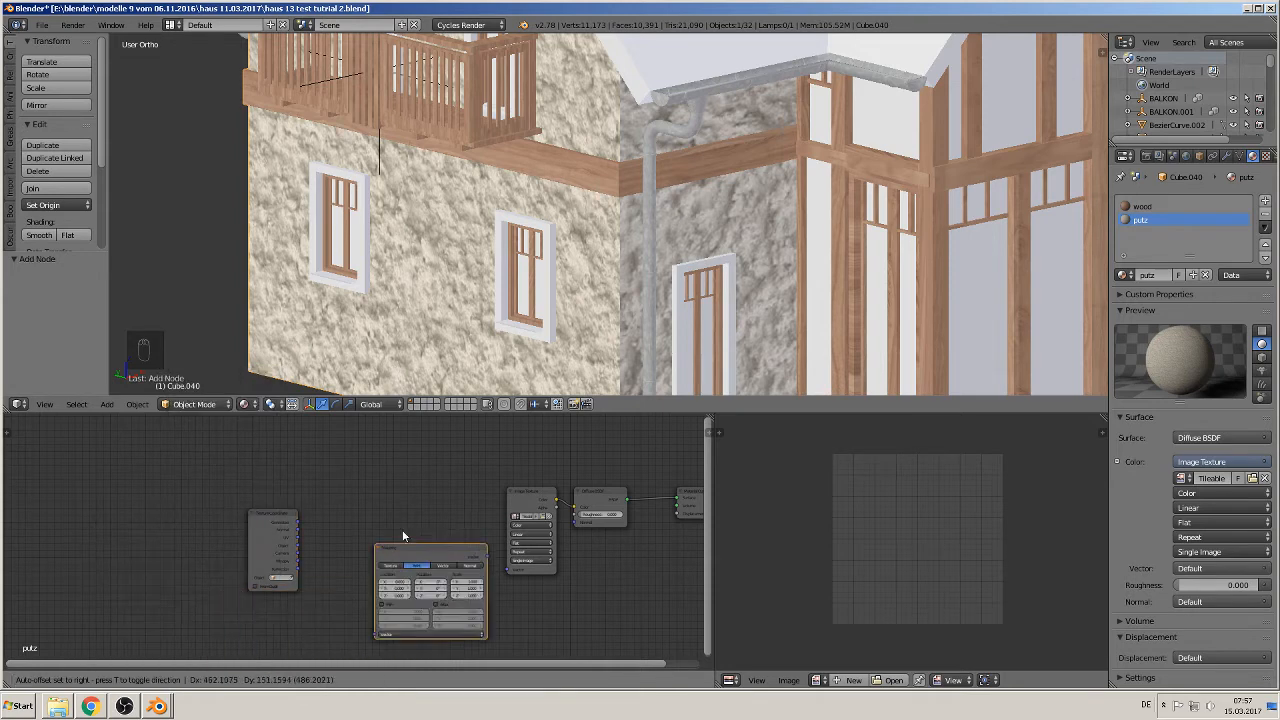
{"action": "left_click", "coordinate": [357, 485]}
- Link the UV coordinates through the Mapping node to the Image Texture's vector input and set the mapping type to Texture
{"action": "scroll", "coordinate": [354, 535], "scroll_direction": "up", "scroll_amount": 4}
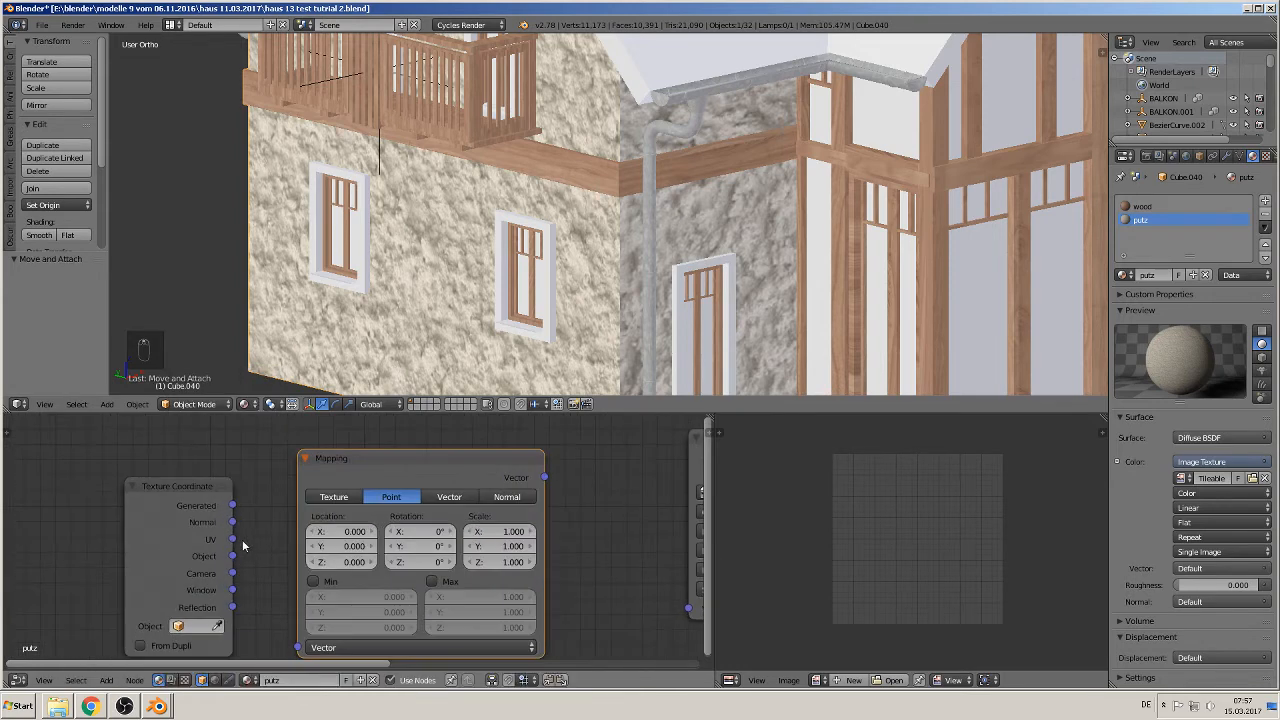
{"action": "left_click_drag", "start_coordinate": [233, 539], "coordinate": [297, 647]}
{"action": "middle_click_drag", "start_coordinate": [546, 560], "coordinate": [476, 514]}
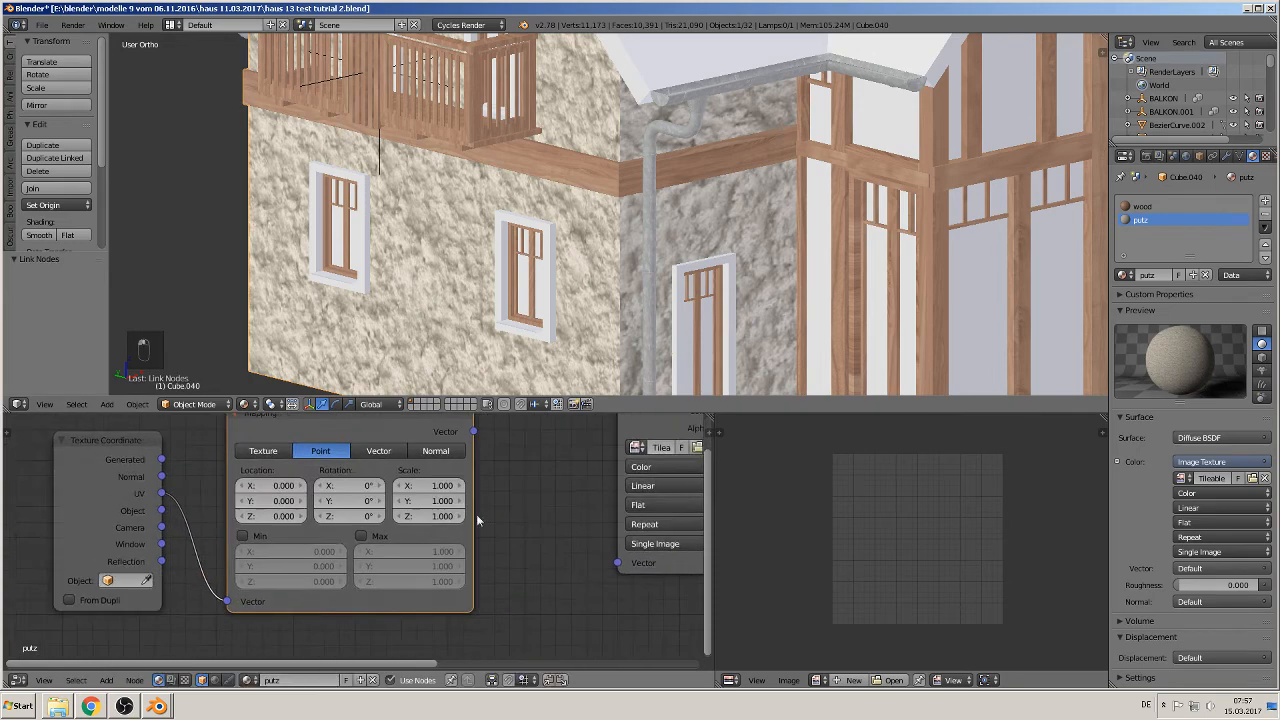
{"action": "left_click_drag", "start_coordinate": [473, 431], "coordinate": [618, 562]}
{"action": "middle_click_drag", "start_coordinate": [557, 559], "coordinate": [497, 607]}
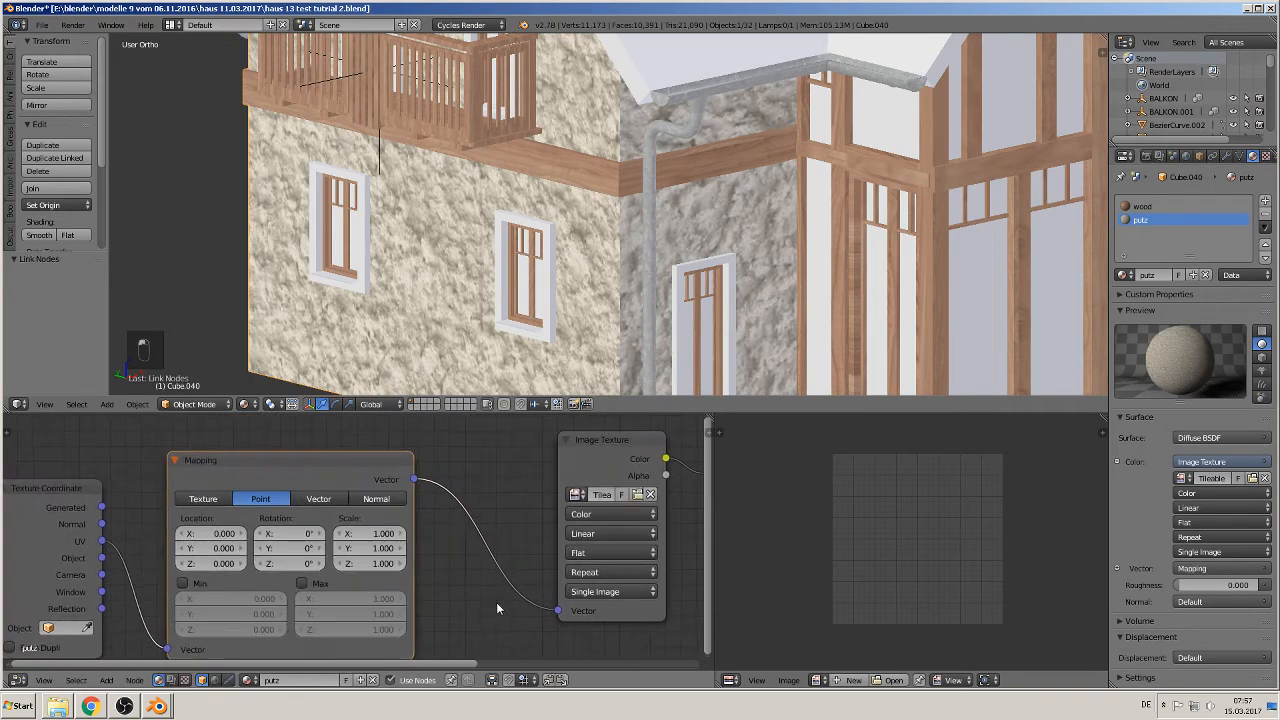
{"action": "left_click", "coordinate": [202, 499]}
- Spread out the putz material's Image Texture, Diffuse BSDF and Material Output nodes, leaving a wide gap before the output
{"action": "scroll", "coordinate": [470, 535], "scroll_direction": "down", "scroll_amount": 3}
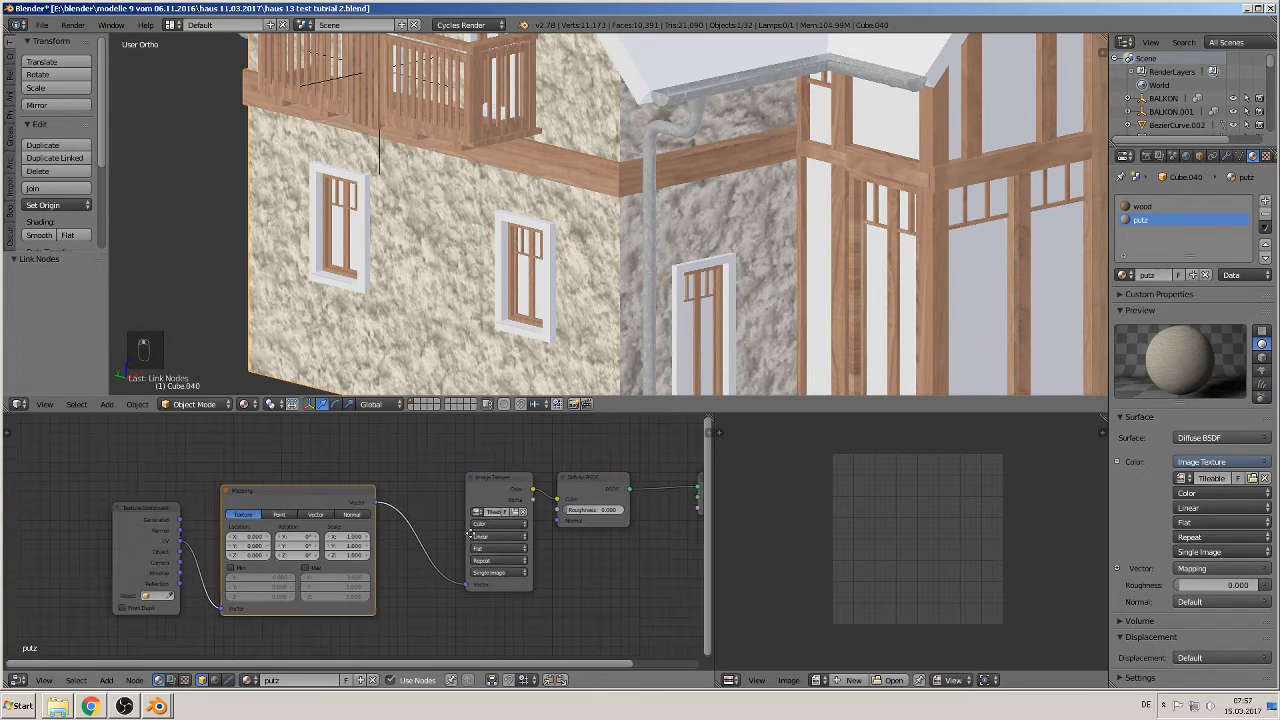
{"action": "middle_click_drag", "start_coordinate": [470, 535], "coordinate": [155, 554]}
{"action": "left_click_drag", "start_coordinate": [197, 500], "coordinate": [161, 501]}
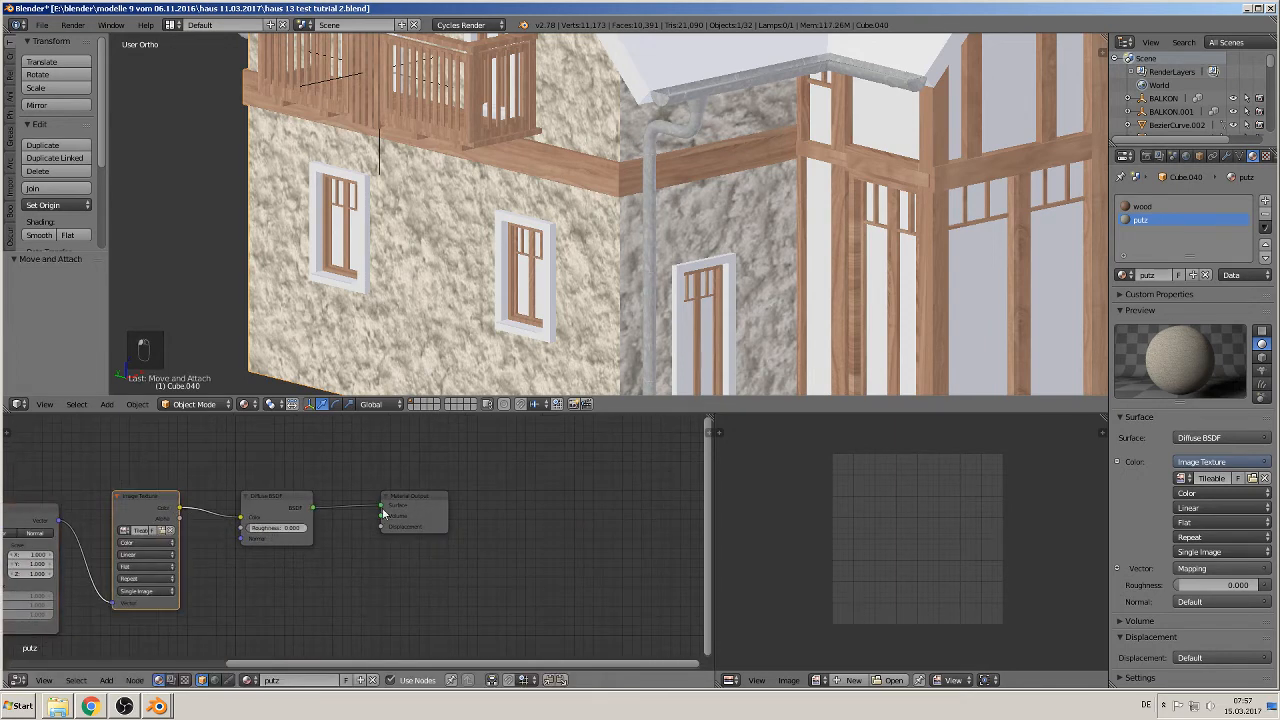
{"action": "left_click_drag", "start_coordinate": [406, 503], "coordinate": [622, 463]}
{"action": "left_click_drag", "start_coordinate": [288, 498], "coordinate": [319, 462]}
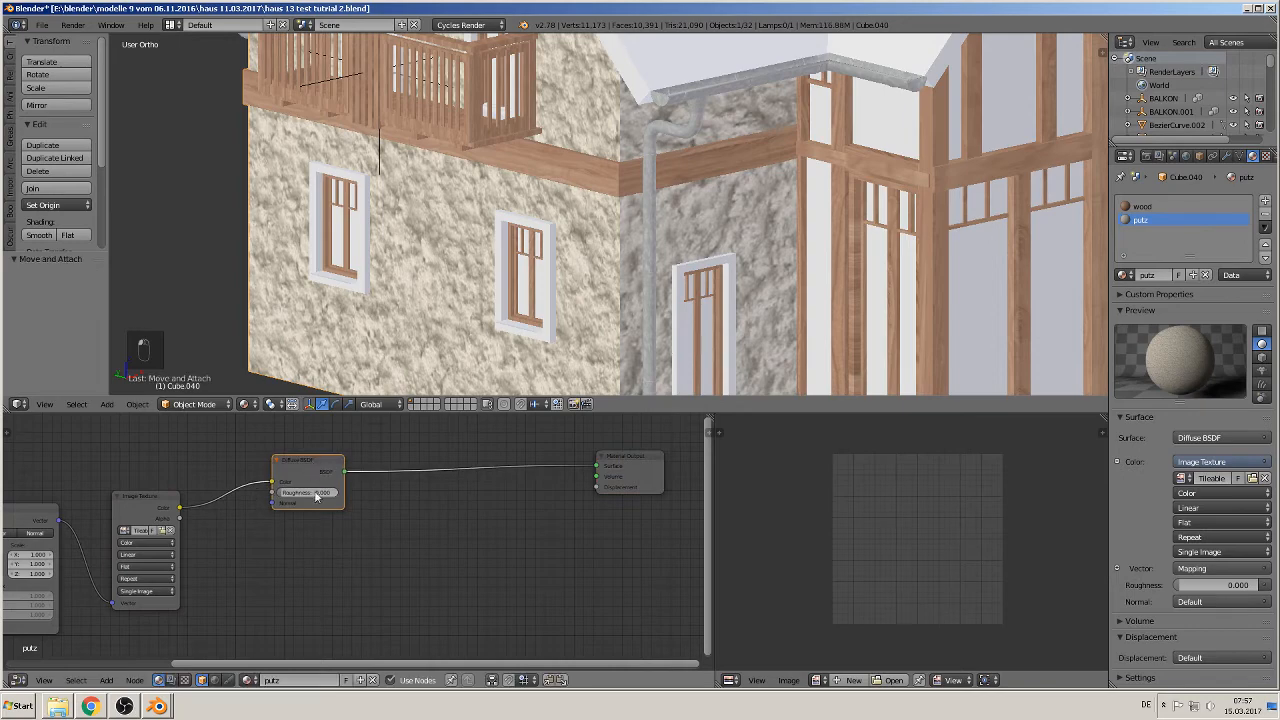
- Set the putz material's Mapping scale to 0.1 in both X and Y
{"action": "middle_click_drag", "start_coordinate": [319, 462], "coordinate": [563, 444]}
{"action": "middle_click_drag", "start_coordinate": [390, 527], "coordinate": [531, 530]}
{"action": "scroll", "coordinate": [618, 305], "scroll_direction": "up", "scroll_amount": 3}
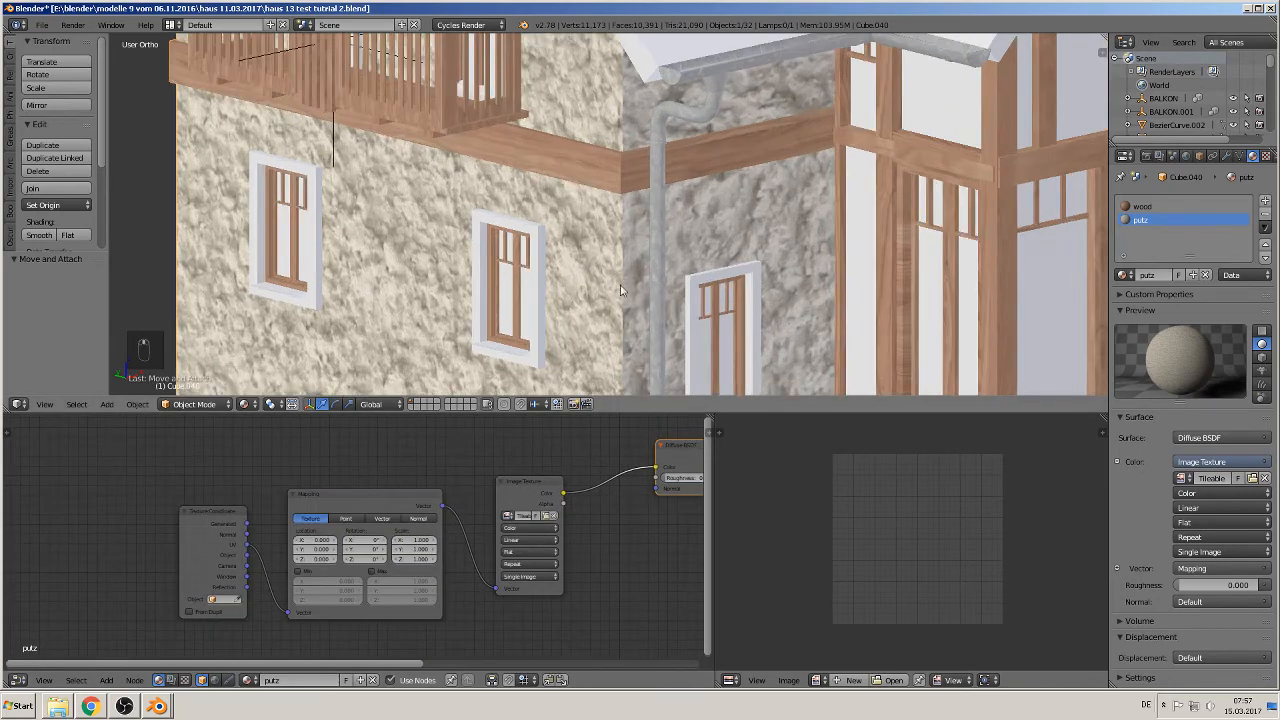
{"action": "scroll", "coordinate": [424, 545], "scroll_direction": "up", "scroll_amount": 3}
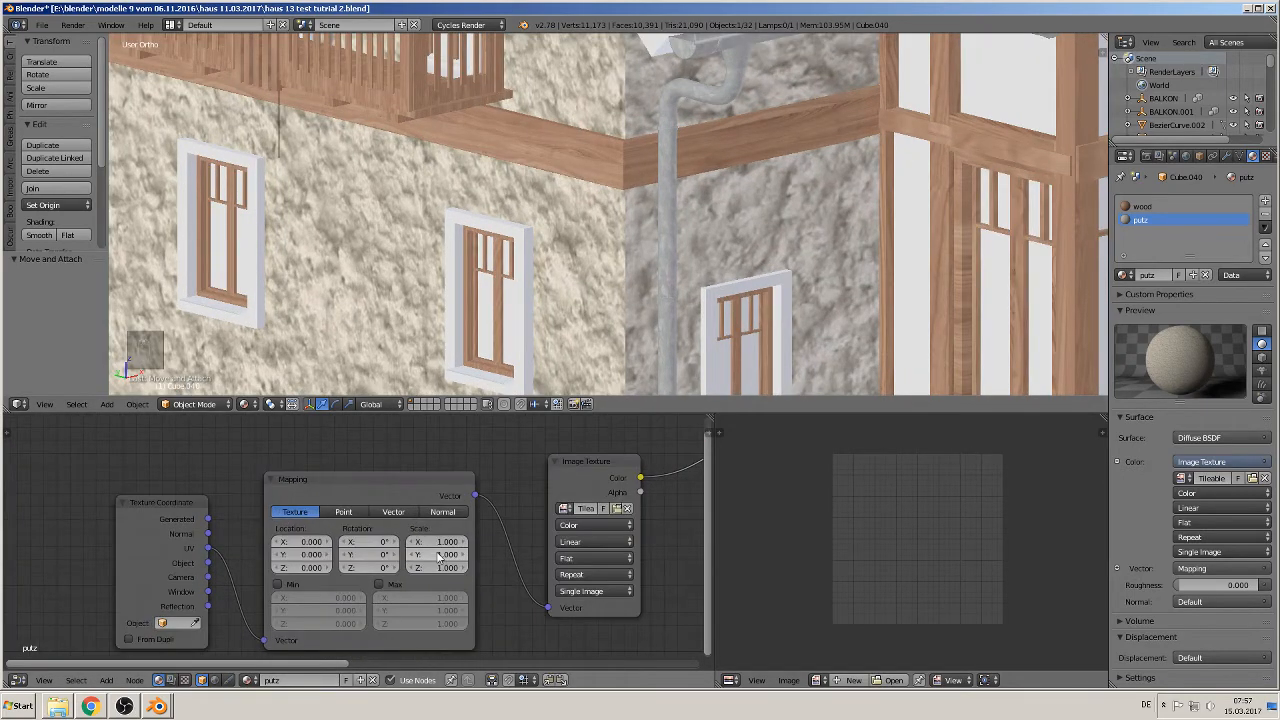
{"action": "left_click", "coordinate": [441, 540]}
{"action": "type", "text": "0.1"}
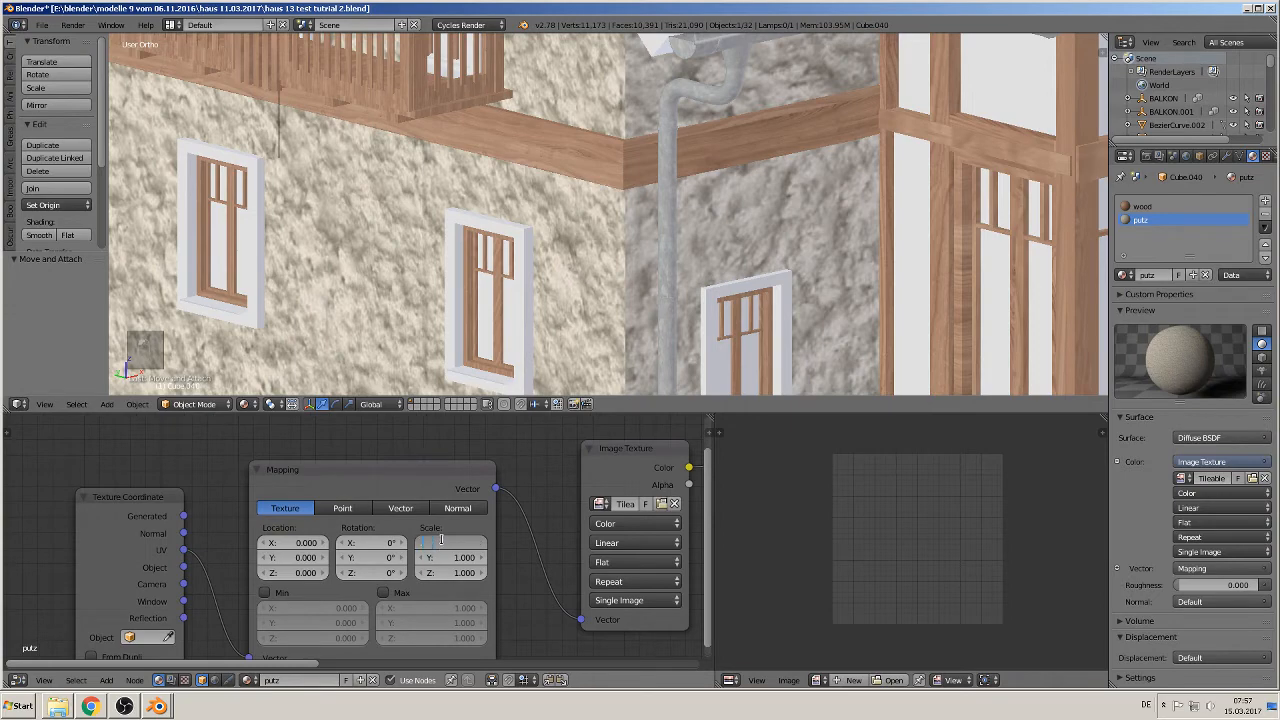
{"action": "key", "text": "Return"}
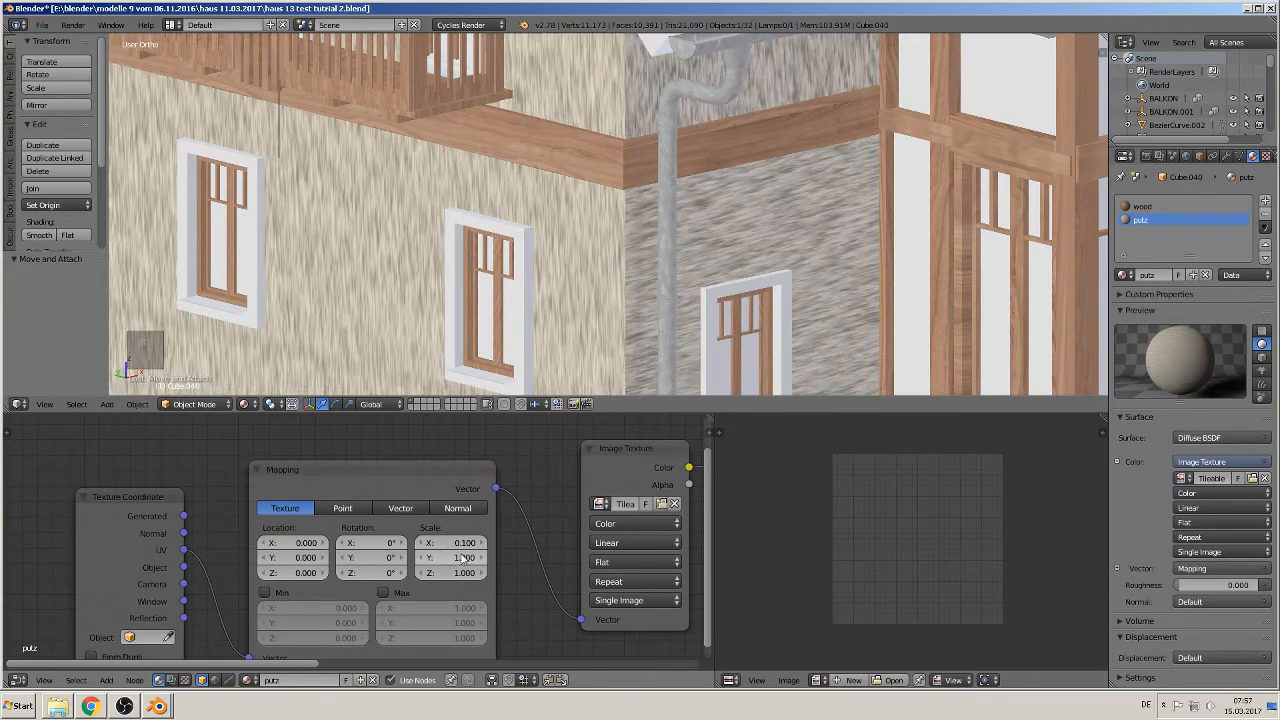
{"action": "left_click", "coordinate": [460, 557]}
{"action": "type", "text": "0.1"}
{"action": "key", "text": "Return"}
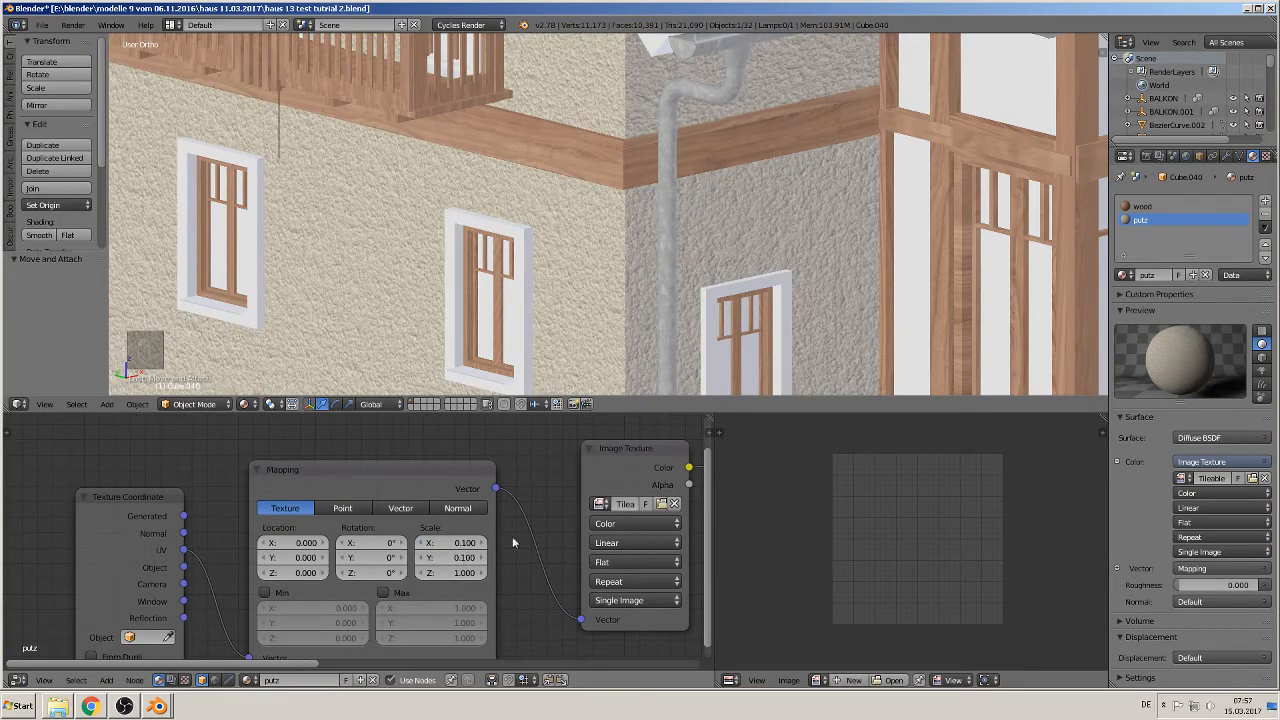
- Refine the plaster texture by setting the Mapping node's X and Y scale to 0.05
{"action": "scroll", "coordinate": [606, 290], "scroll_direction": "up", "scroll_amount": 2}
{"action": "scroll", "coordinate": [610, 284], "scroll_direction": "up", "scroll_amount": 3}
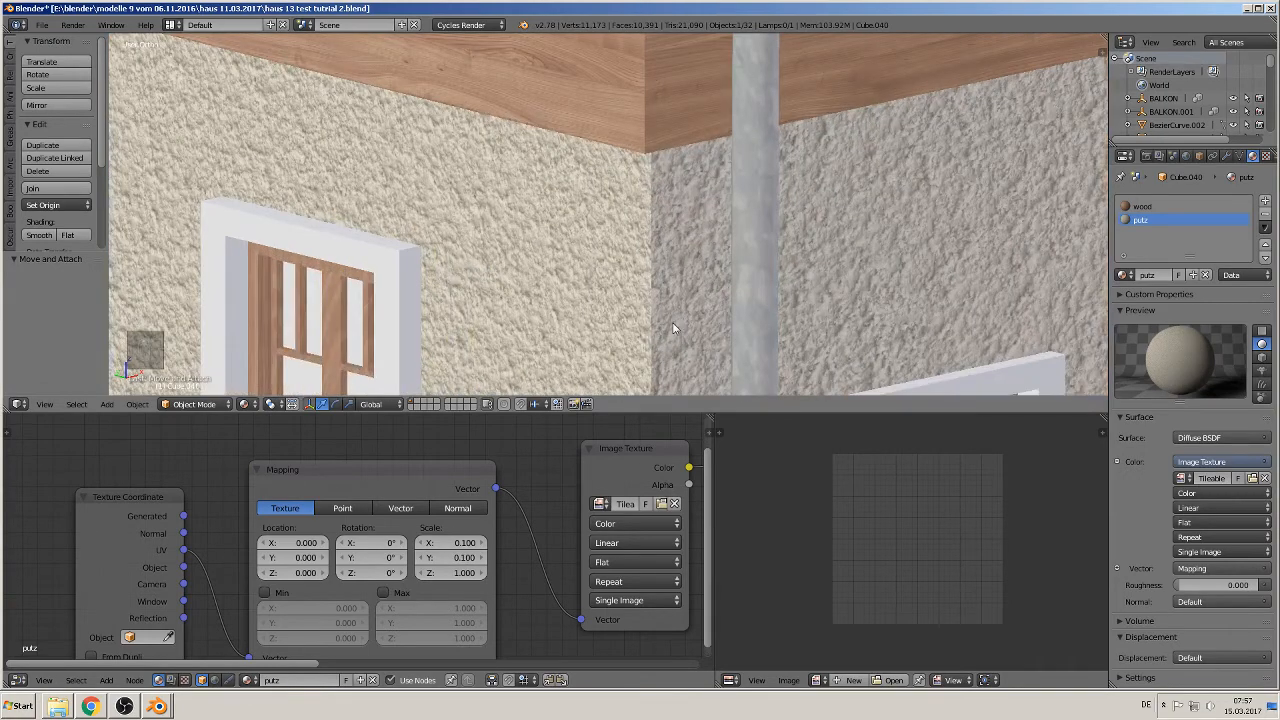
{"action": "scroll", "coordinate": [668, 326], "scroll_direction": "down", "scroll_amount": 3}
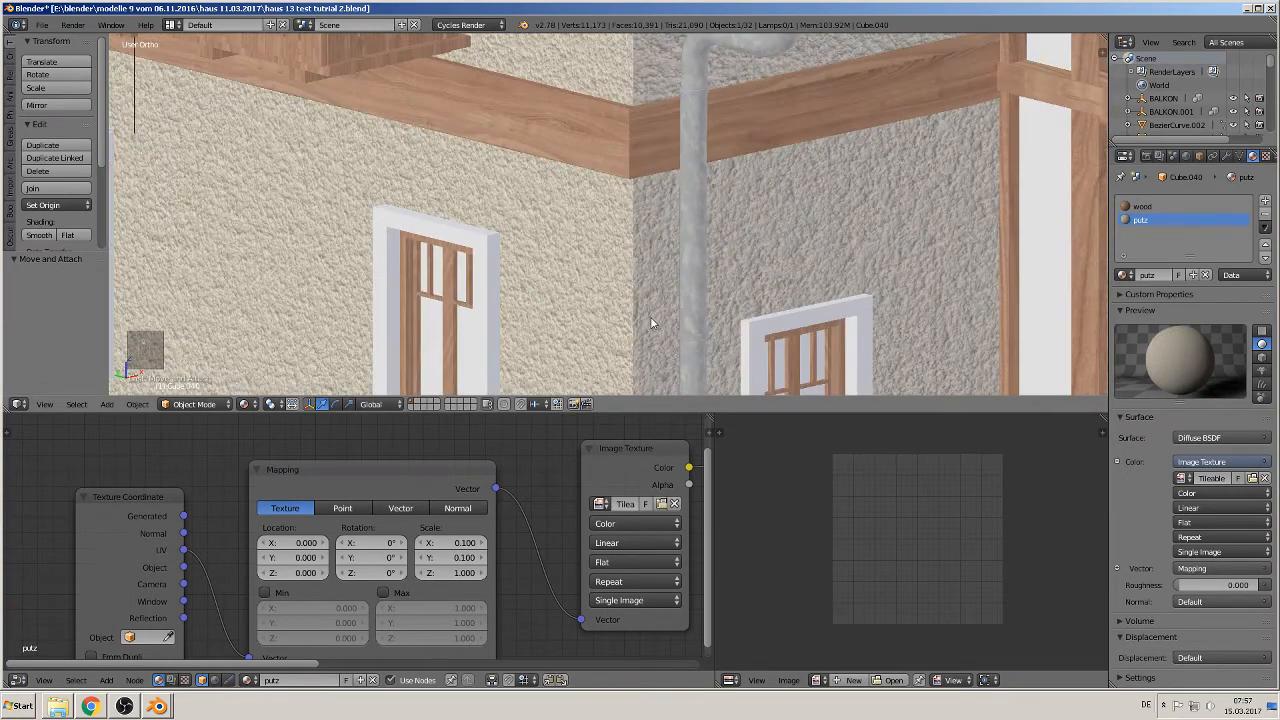
{"action": "left_click", "coordinate": [455, 543]}
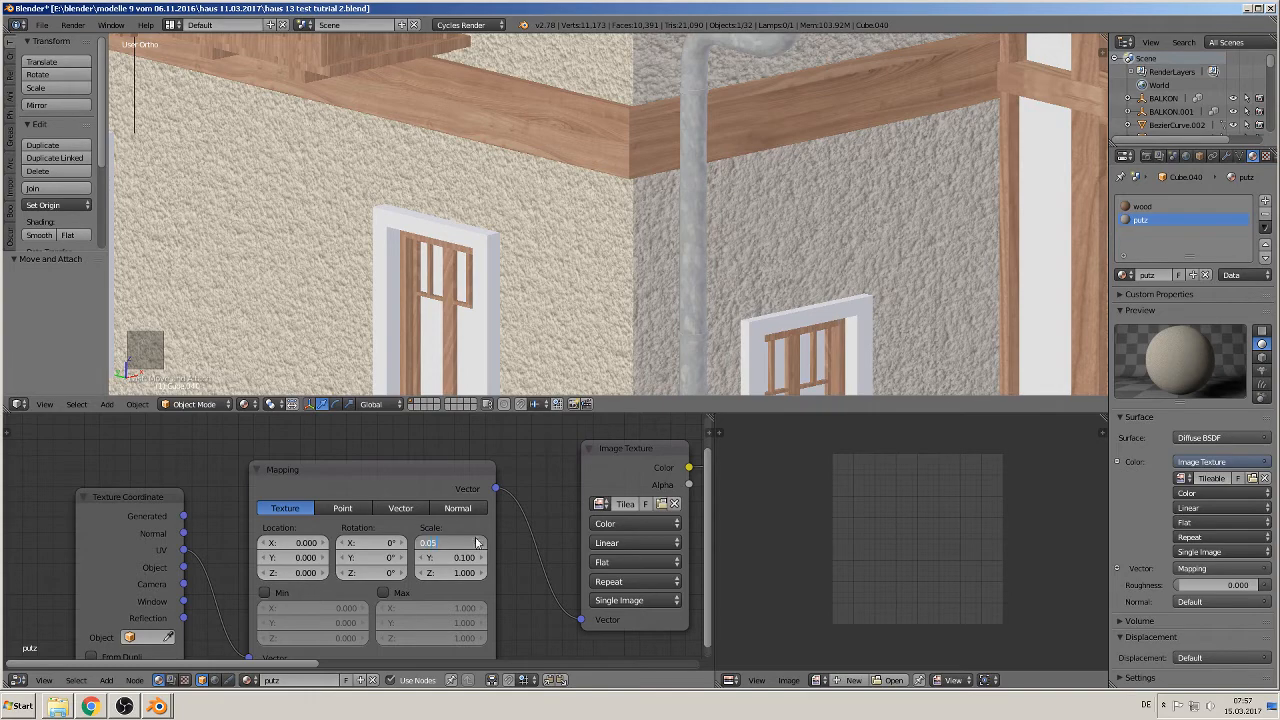
{"action": "type", "text": "0.05"}
{"action": "left_click", "coordinate": [452, 557]}
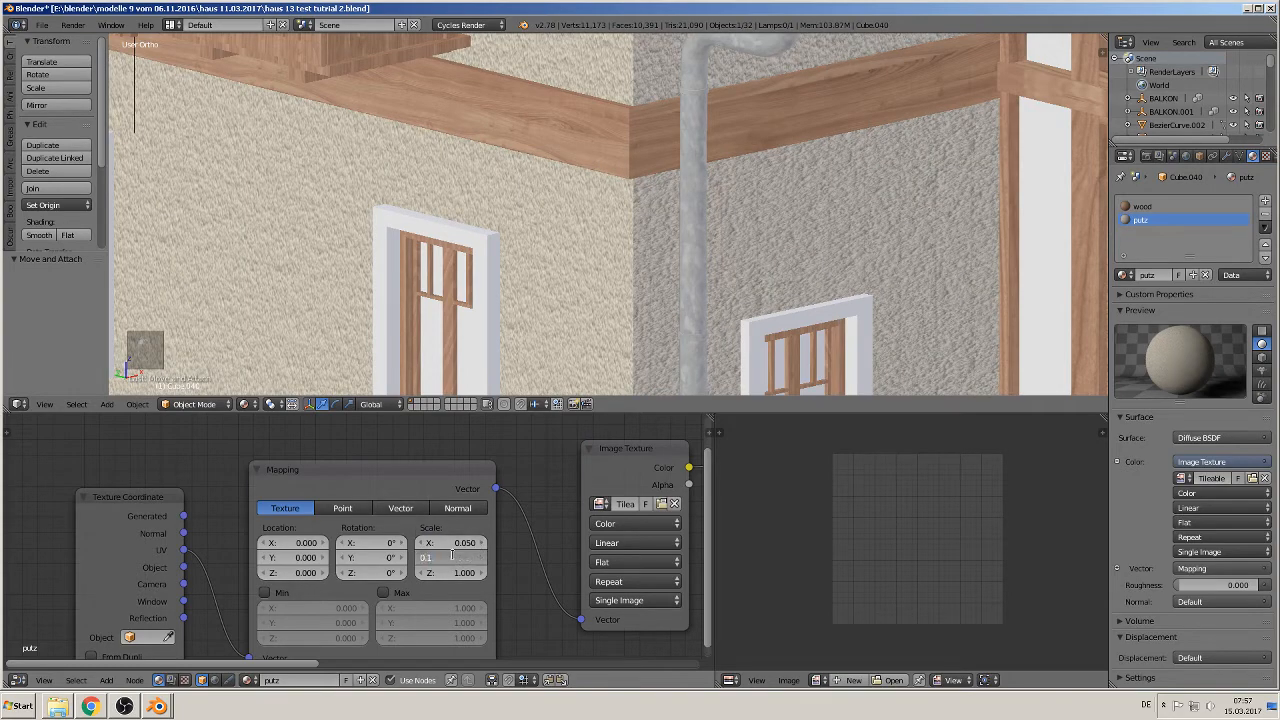
{"action": "key", "text": "Return"}
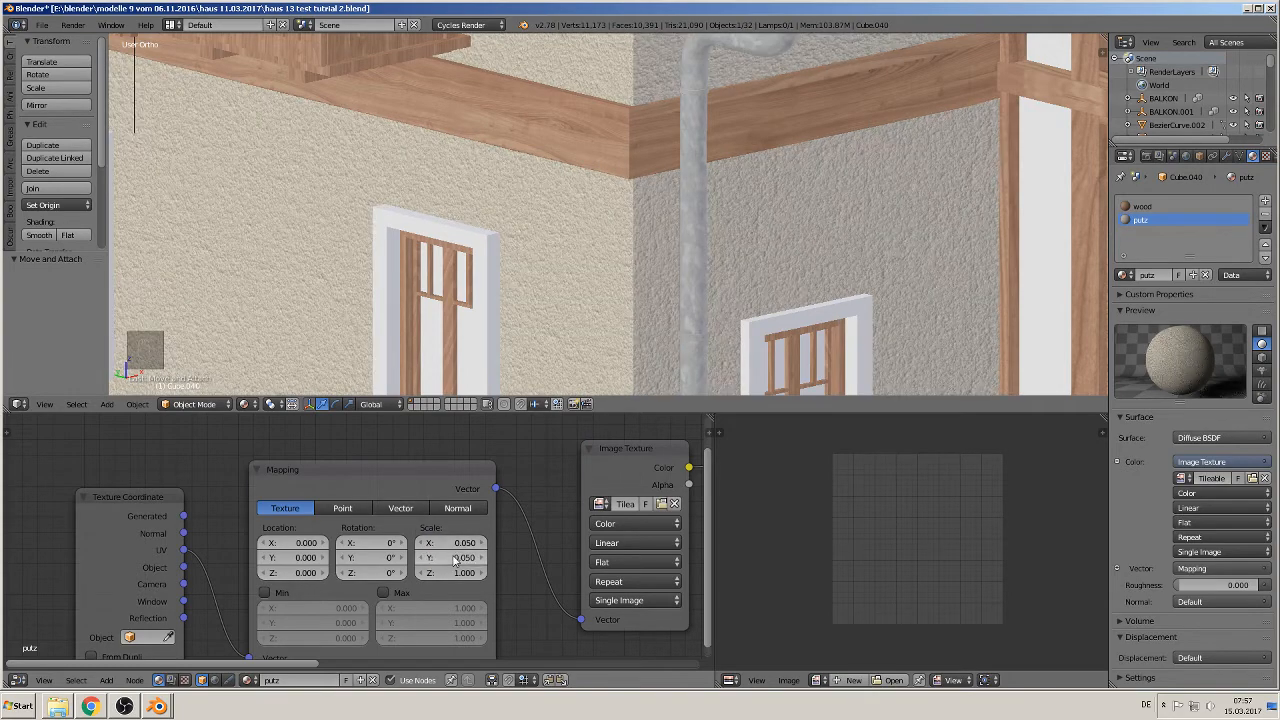
- Make the plaster grain finer by setting the Mapping node's X and Y scale to 0.02
{"action": "scroll", "coordinate": [818, 267], "scroll_direction": "up", "scroll_amount": 3}
{"action": "scroll", "coordinate": [812, 271], "scroll_direction": "down", "scroll_amount": 5}
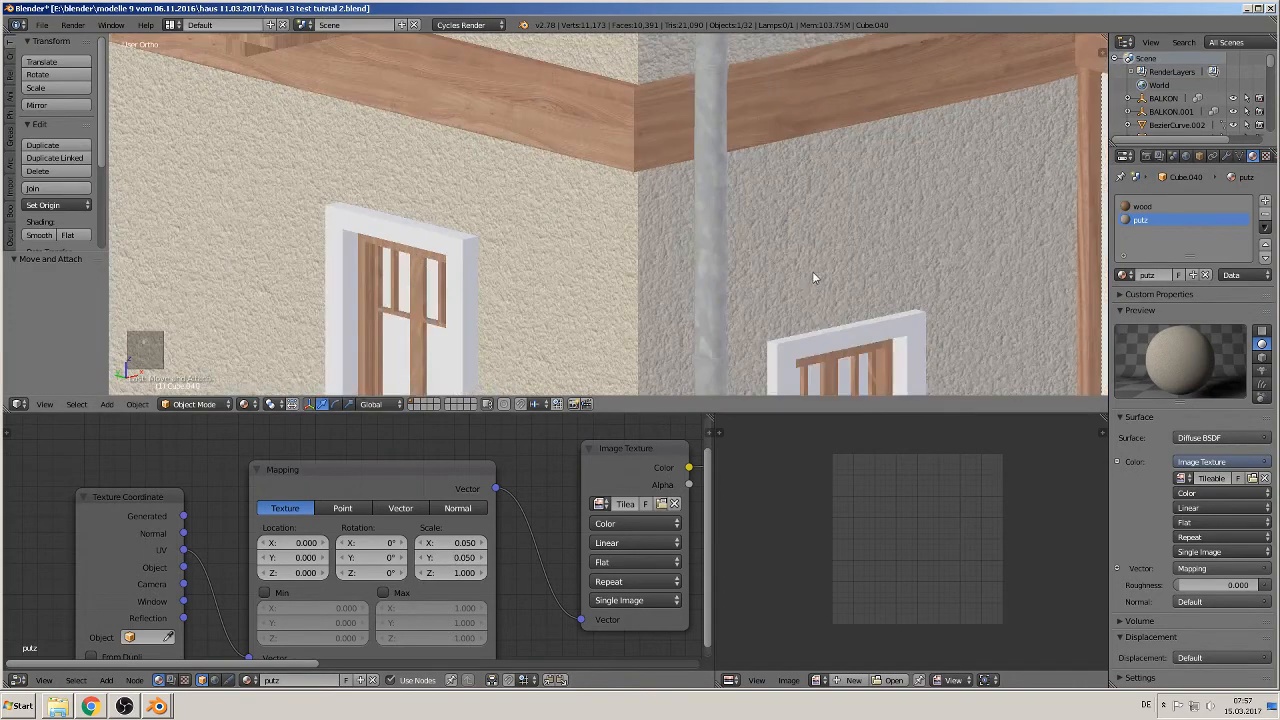
{"action": "scroll", "coordinate": [796, 290], "scroll_direction": "down", "scroll_amount": 3}
{"action": "scroll", "coordinate": [737, 282], "scroll_direction": "up", "scroll_amount": 2}
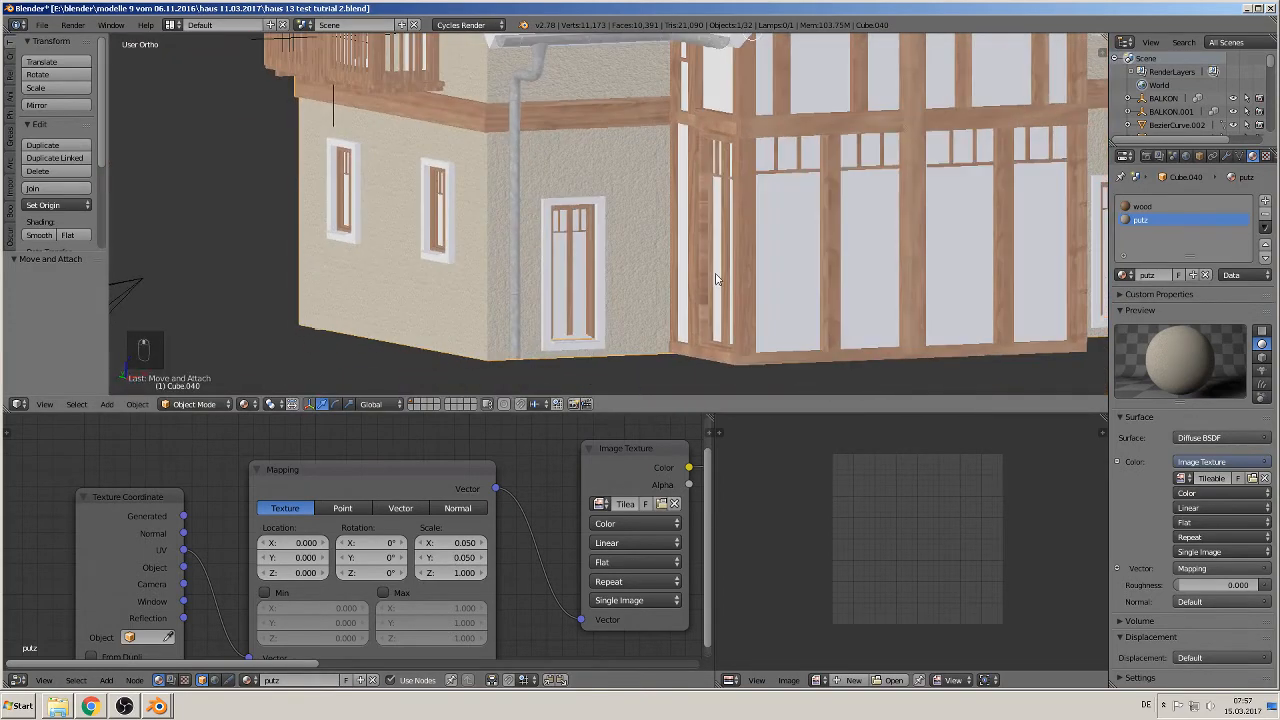
{"action": "scroll", "coordinate": [716, 279], "scroll_direction": "up", "scroll_amount": 4}
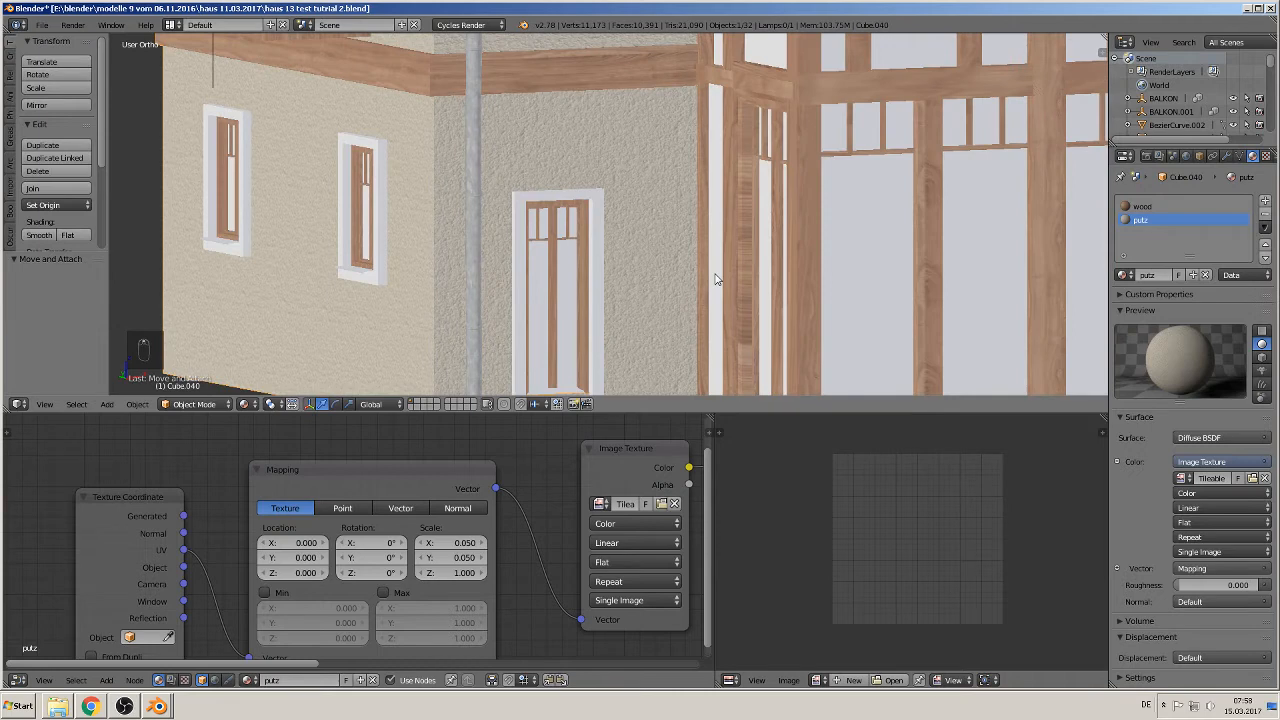
{"action": "left_click", "coordinate": [459, 543]}
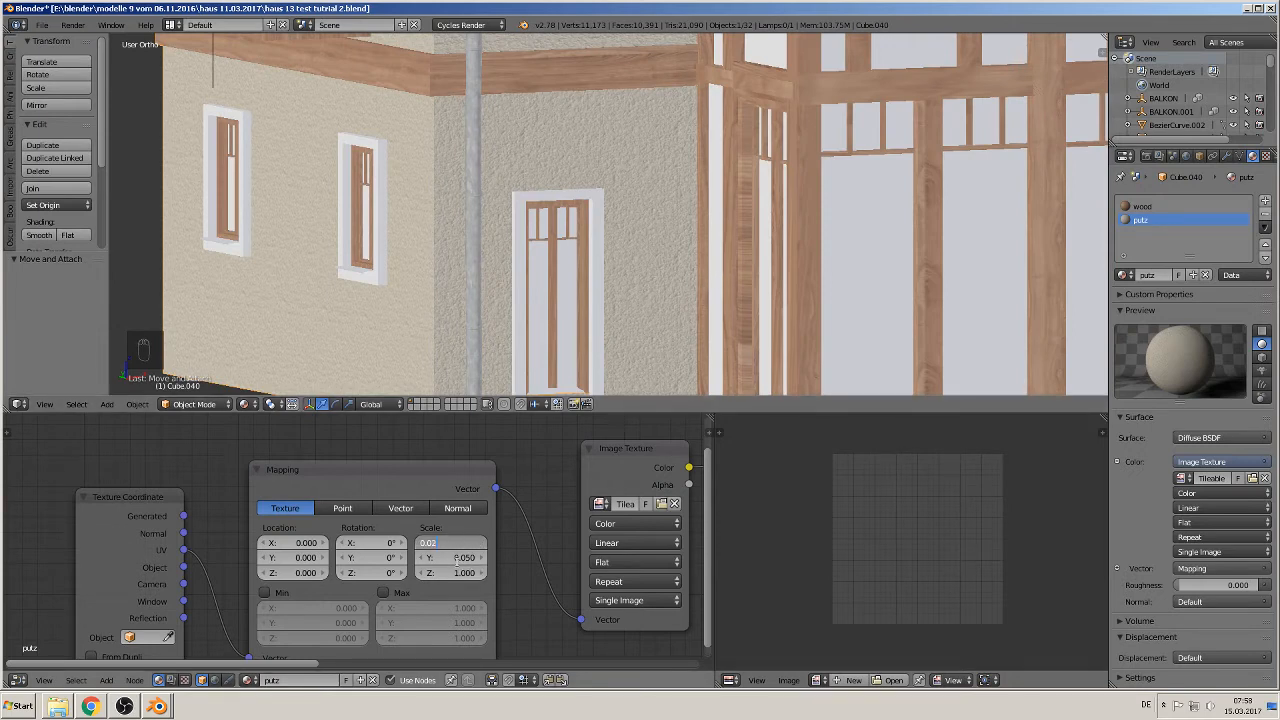
{"action": "left_click", "coordinate": [457, 561]}
{"action": "left_click", "coordinate": [459, 560]}
{"action": "left_click", "coordinate": [468, 558]}
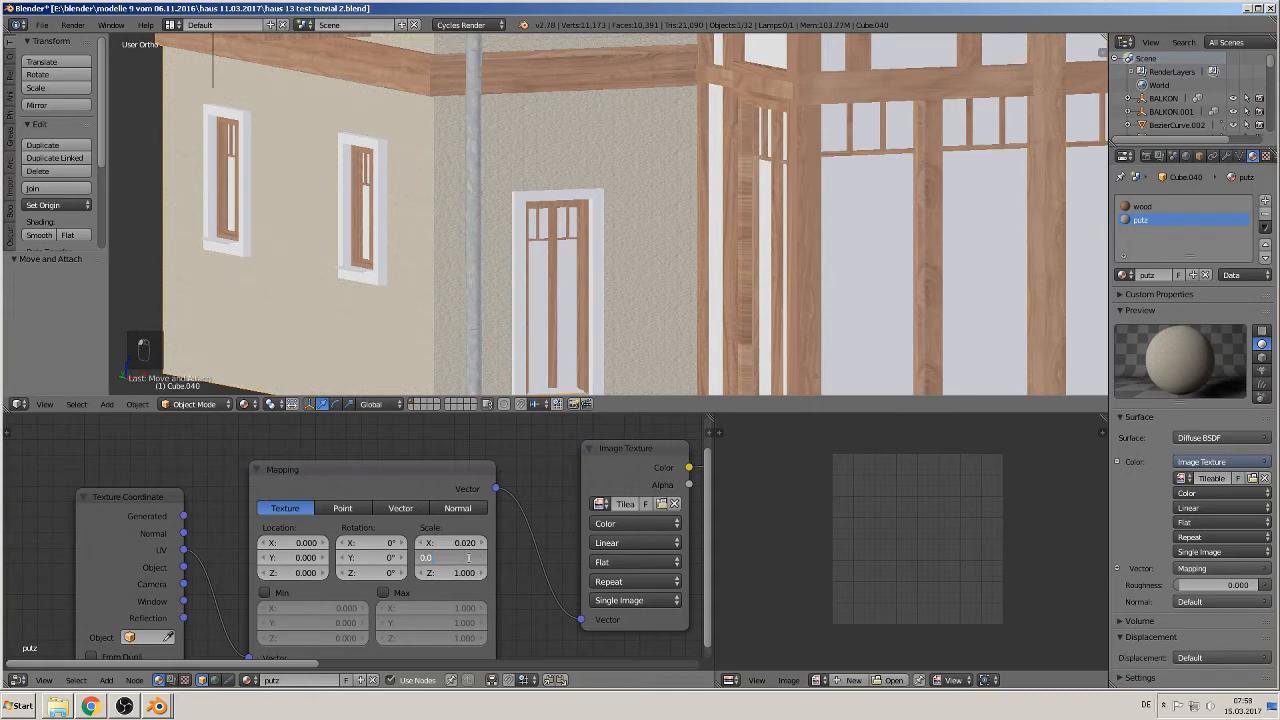
{"action": "type", "text": "20"}
{"action": "key", "text": "Return"}
- Add a Glossy BSDF node to the putz material, placed directly beneath the Diffuse BSDF
{"action": "scroll", "coordinate": [571, 184], "scroll_direction": "up", "scroll_amount": 3}
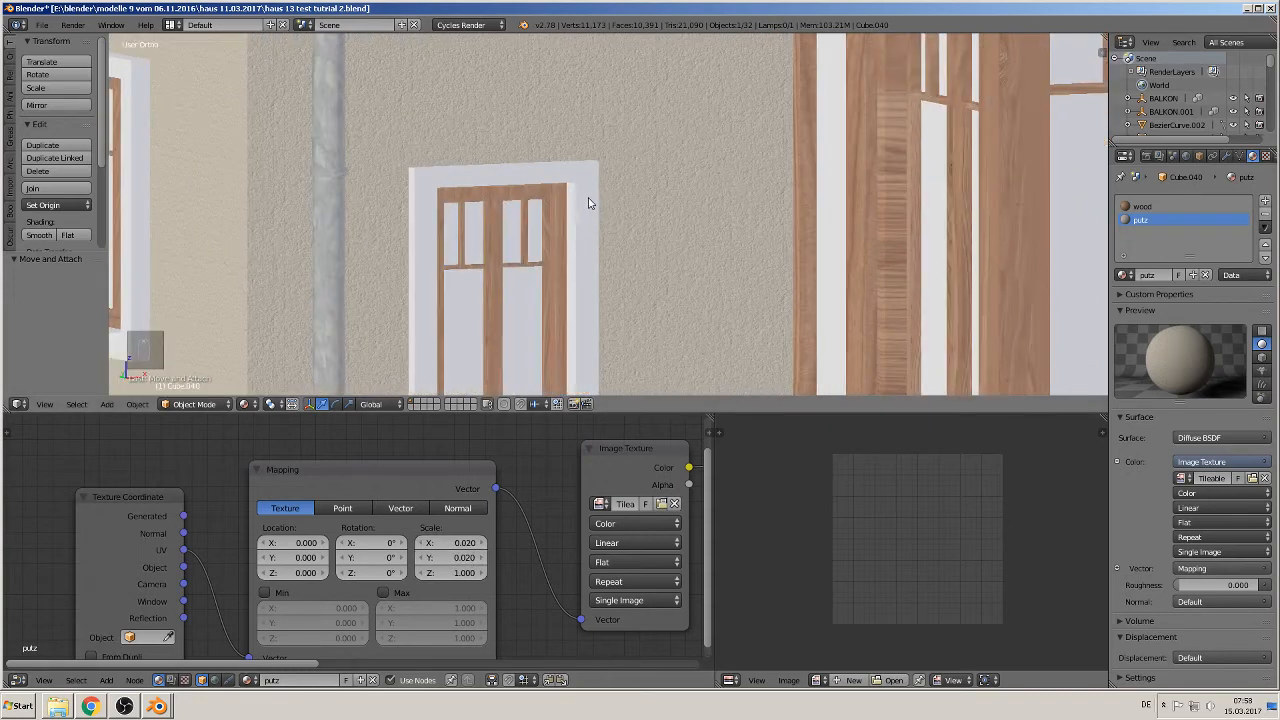
{"action": "scroll", "coordinate": [586, 201], "scroll_direction": "down", "scroll_amount": 3}
{"action": "scroll", "coordinate": [577, 200], "scroll_direction": "up", "scroll_amount": 3}
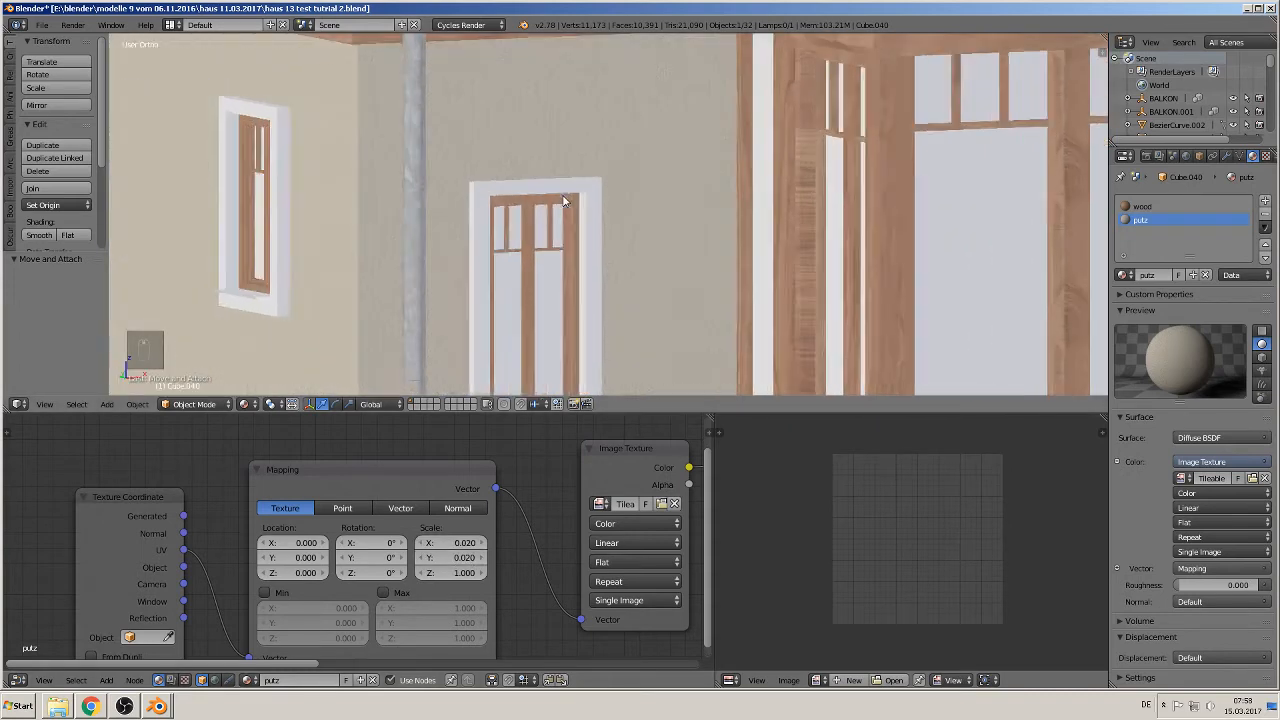
{"action": "scroll", "coordinate": [560, 200], "scroll_direction": "down", "scroll_amount": 3}
{"action": "scroll", "coordinate": [516, 578], "scroll_direction": "down", "scroll_amount": 3}
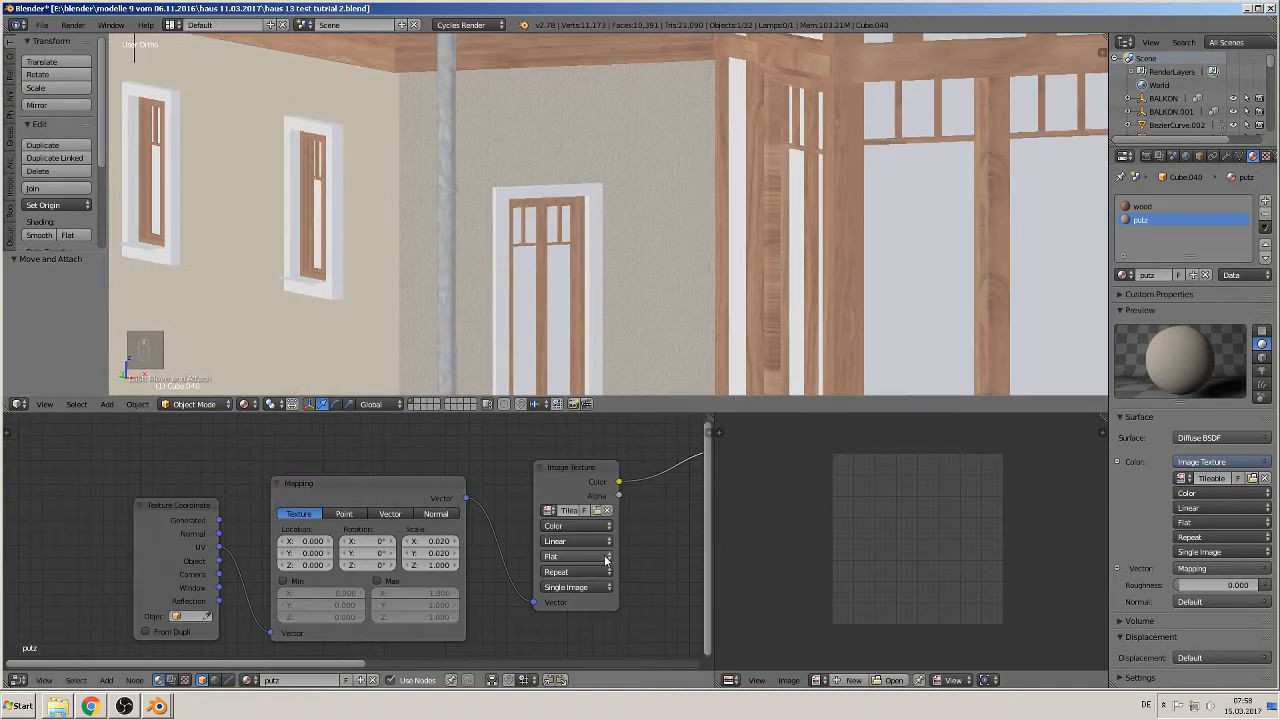
{"action": "middle_click_drag", "start_coordinate": [516, 578], "coordinate": [291, 609]}
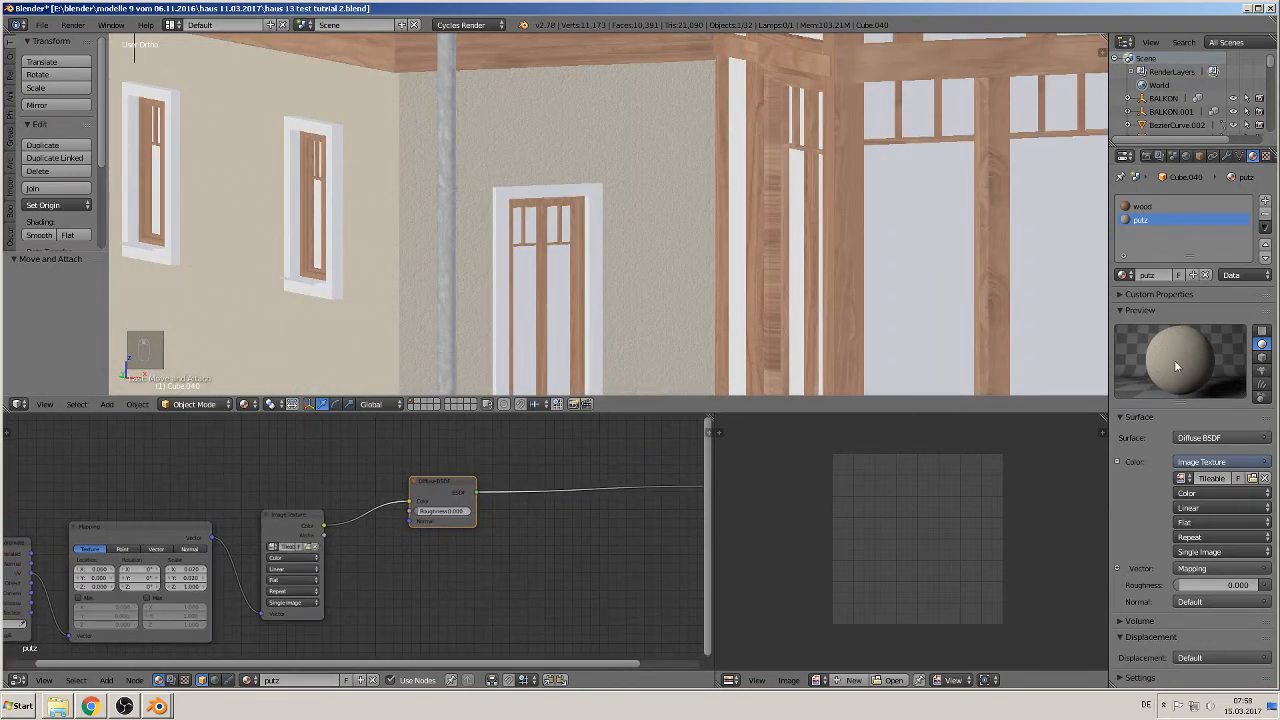
{"action": "middle_click_drag", "start_coordinate": [562, 520], "coordinate": [466, 519]}
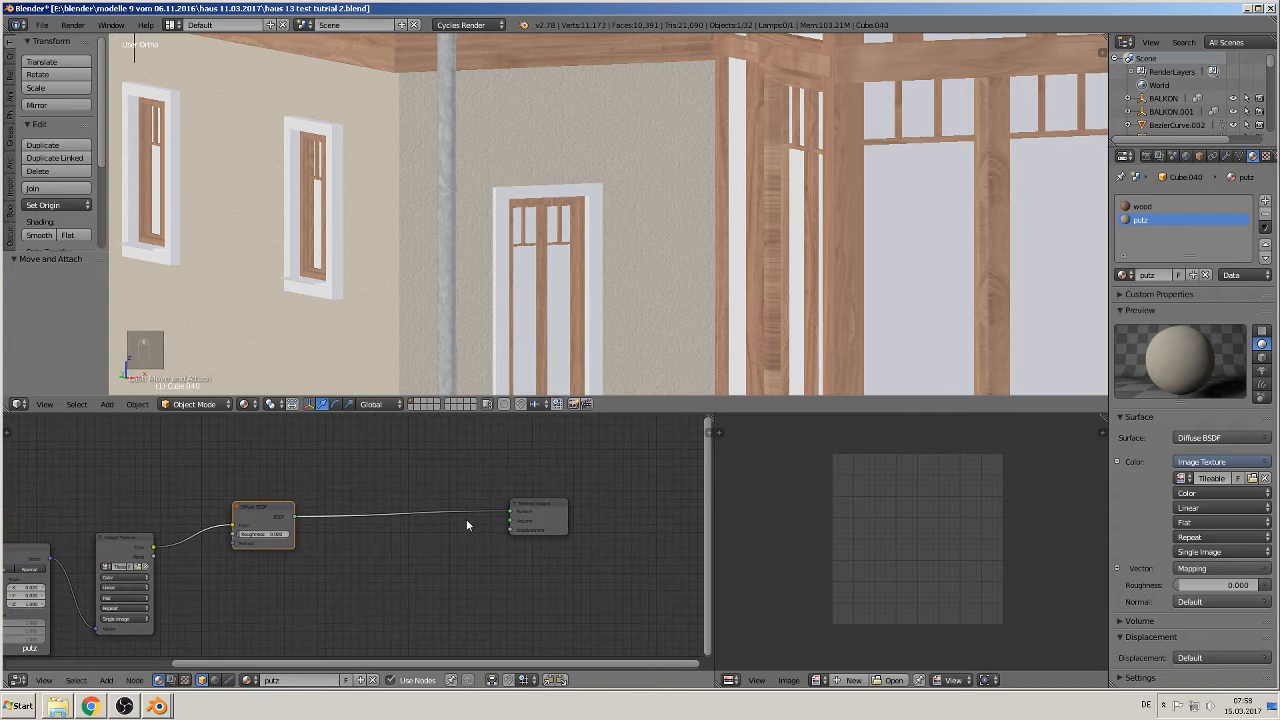
{"action": "left_click", "coordinate": [106, 684]}
{"action": "left_click", "coordinate": [107, 683]}
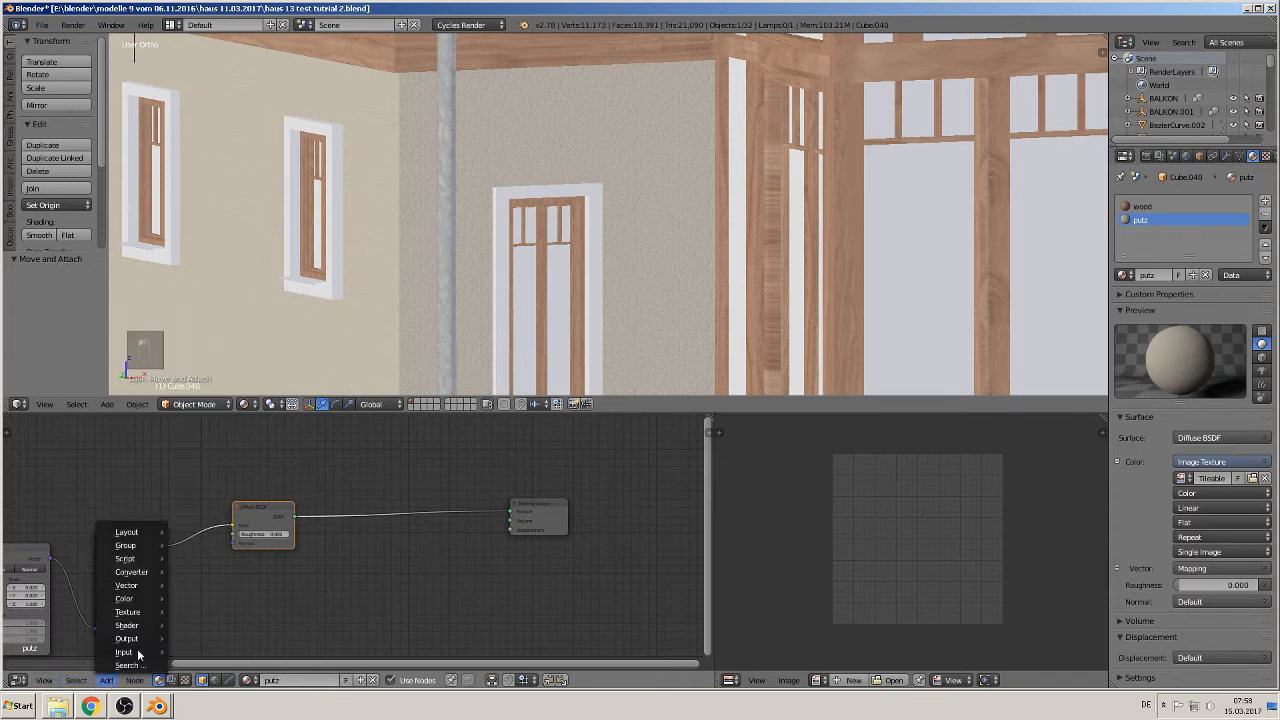
{"action": "mouse_move", "coordinate": [130, 625]}
{"action": "left_click", "coordinate": [232, 463]}
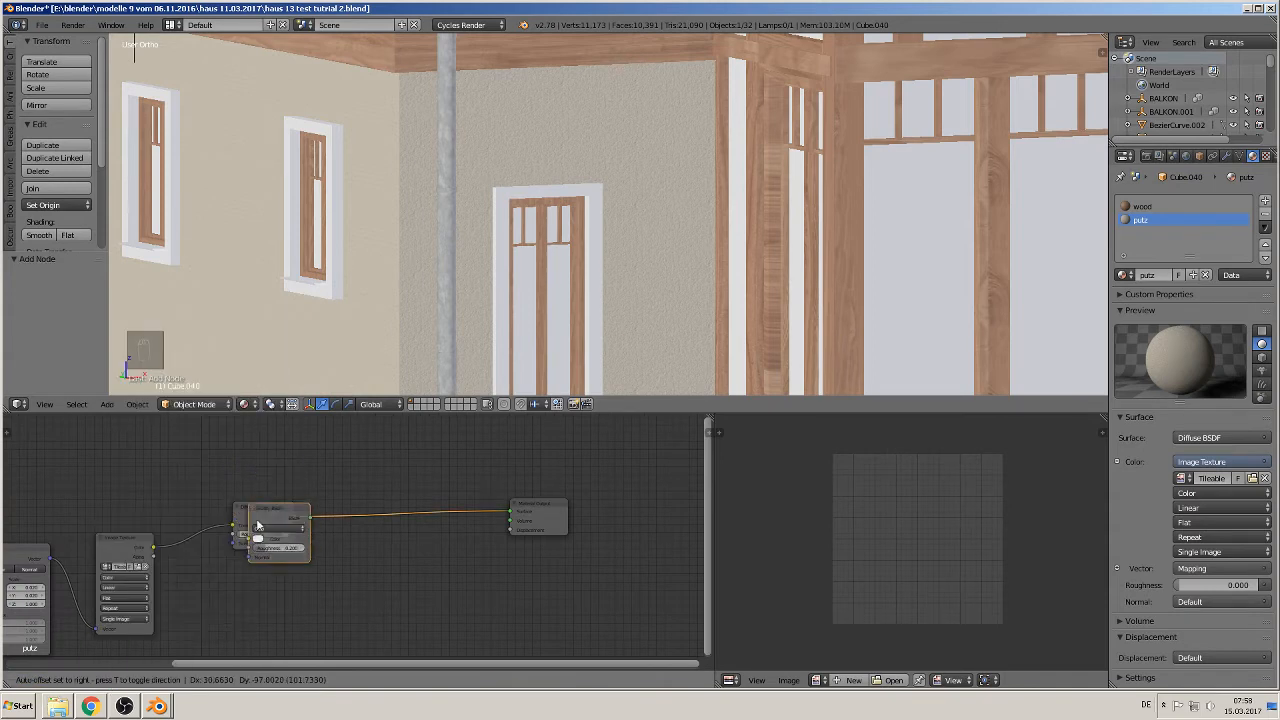
{"action": "left_click", "coordinate": [256, 518]}
- Insert a Mix Shader between the Diffuse BSDF and Material Output, and link the Glossy BSDF to its second shader input
{"action": "left_click", "coordinate": [107, 683]}
{"action": "mouse_move", "coordinate": [134, 680]}
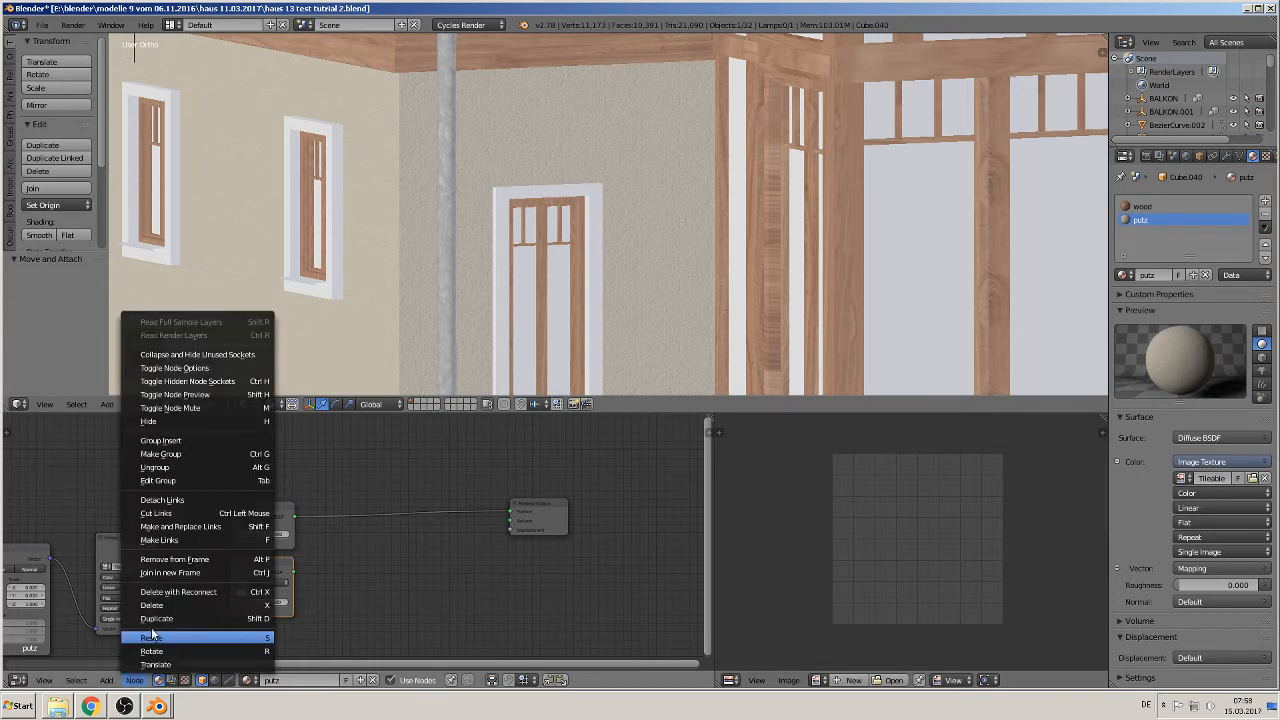
{"action": "mouse_move", "coordinate": [127, 625]}
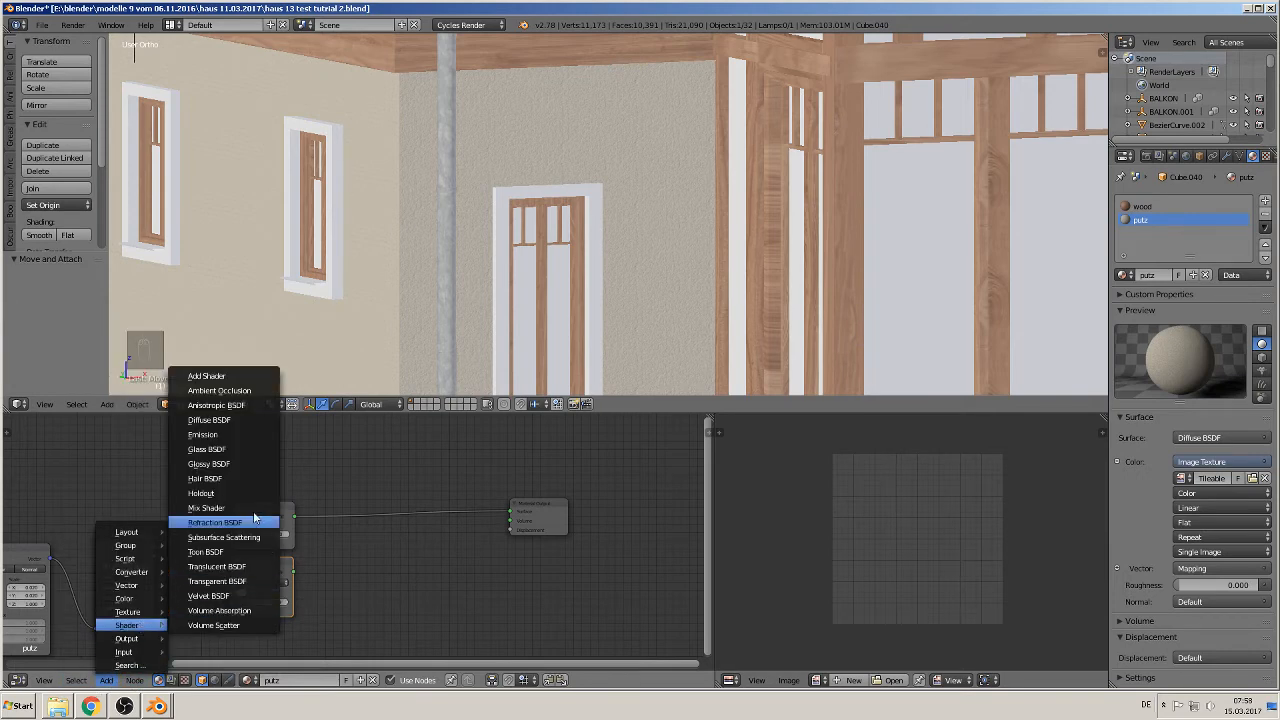
{"action": "left_click", "coordinate": [252, 507]}
{"action": "left_click", "coordinate": [416, 510]}
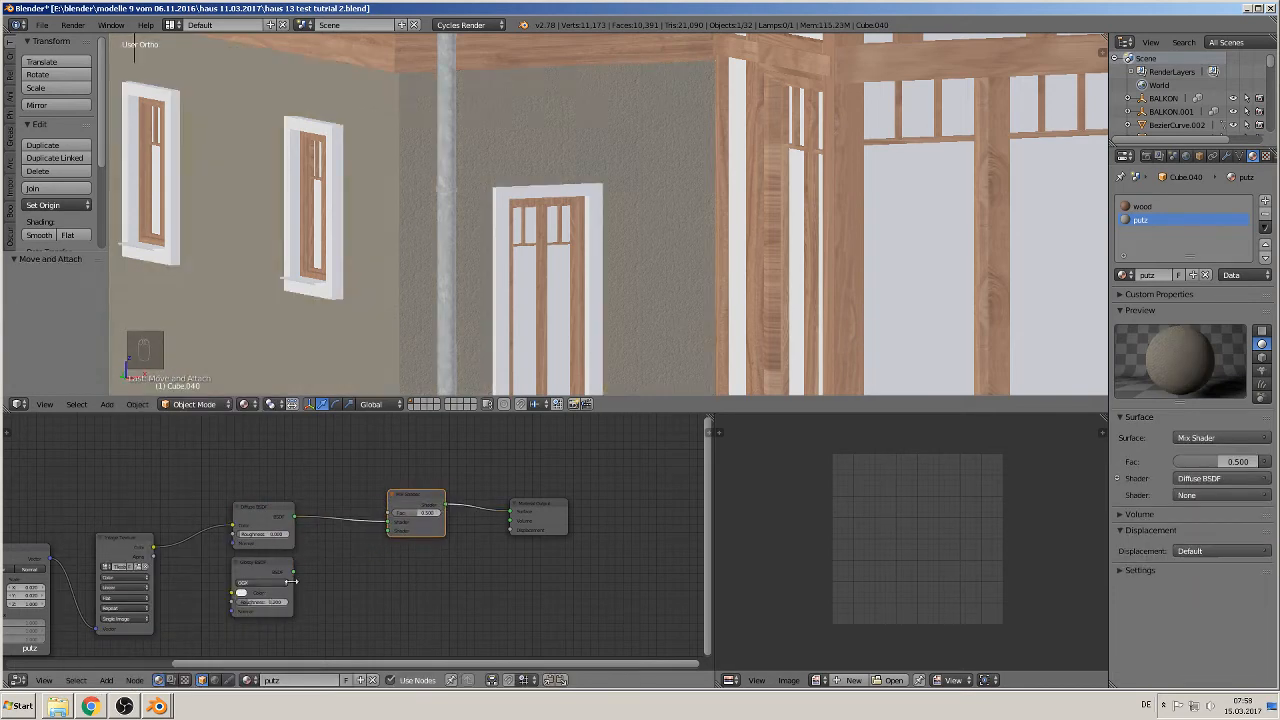
{"action": "left_click_drag", "start_coordinate": [294, 573], "coordinate": [390, 535]}
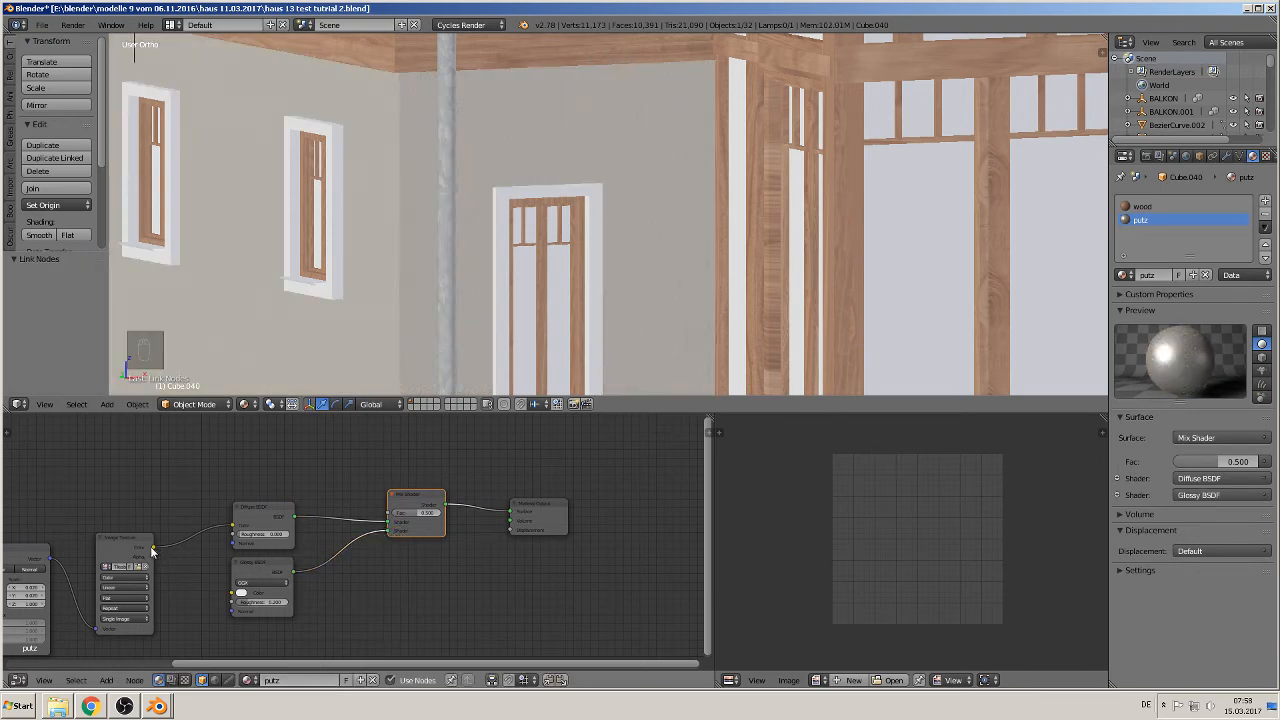
- Drive the Mix Shader's factor with the Image Texture color and set the Glossy BSDF roughness to about 0.683
{"action": "left_click_drag", "start_coordinate": [153, 548], "coordinate": [393, 512]}
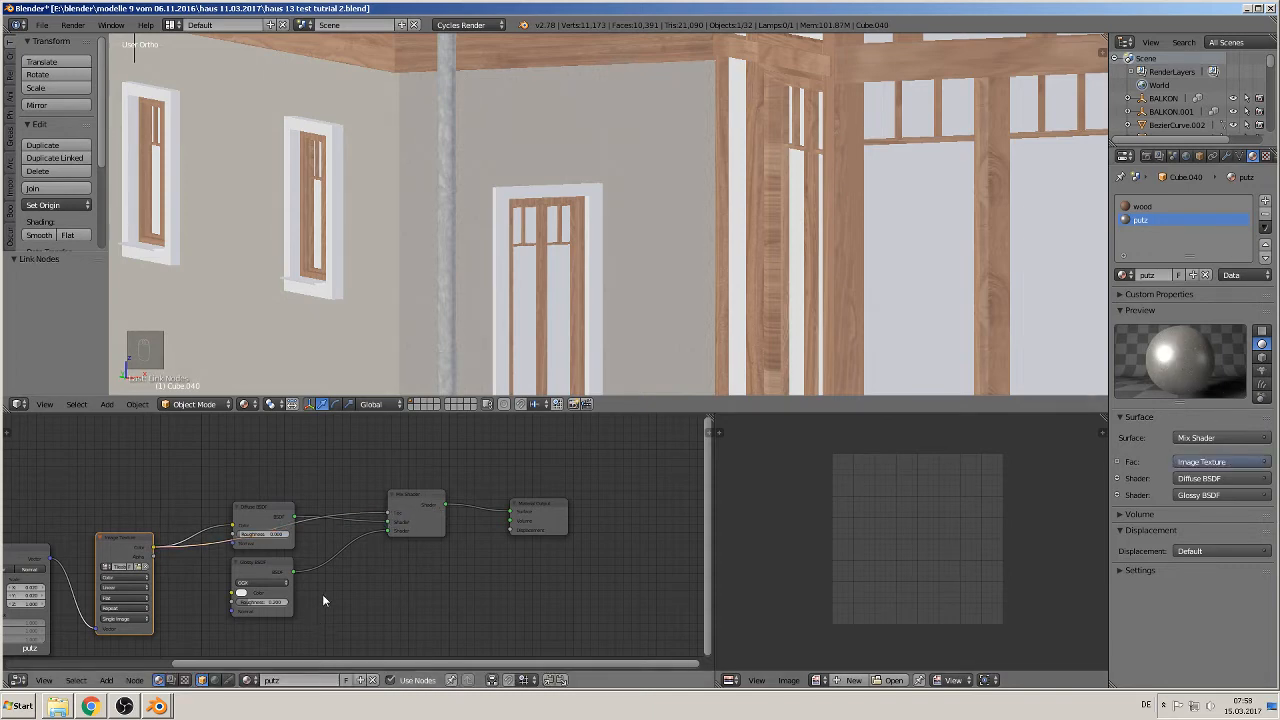
{"action": "scroll", "coordinate": [321, 590], "scroll_direction": "up", "scroll_amount": 3}
{"action": "middle_click_drag", "start_coordinate": [311, 598], "coordinate": [422, 552]}
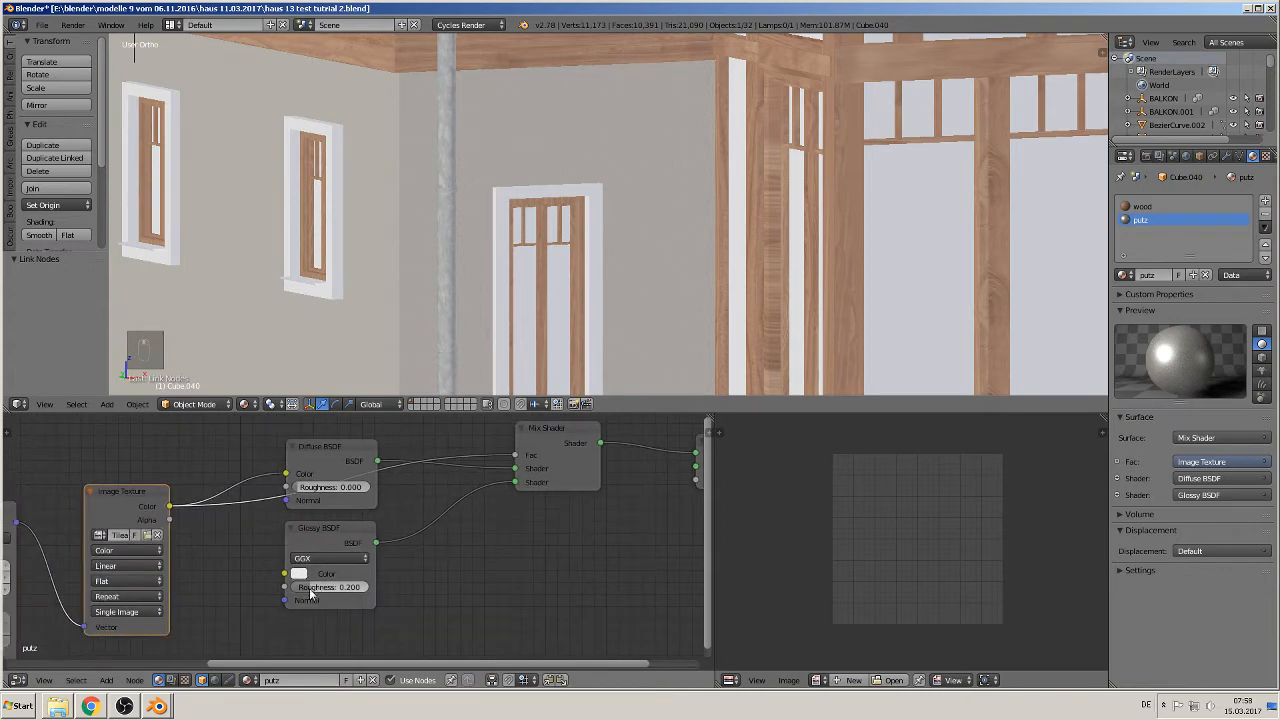
{"action": "left_click_drag", "start_coordinate": [310, 589], "coordinate": [355, 590]}
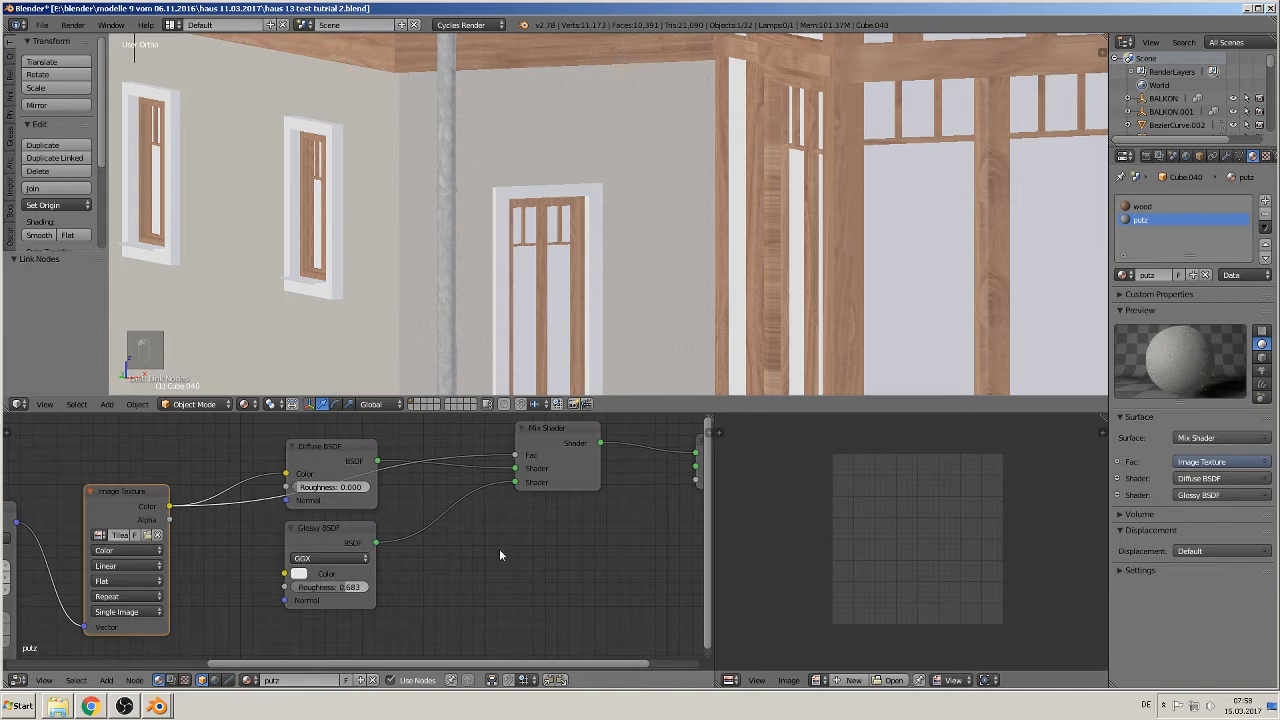
- Link the Image Texture's color output to the Material Output's displacement input
{"action": "scroll", "coordinate": [499, 548], "scroll_direction": "down", "scroll_amount": 1}
{"action": "middle_click_drag", "start_coordinate": [543, 564], "coordinate": [418, 598]}
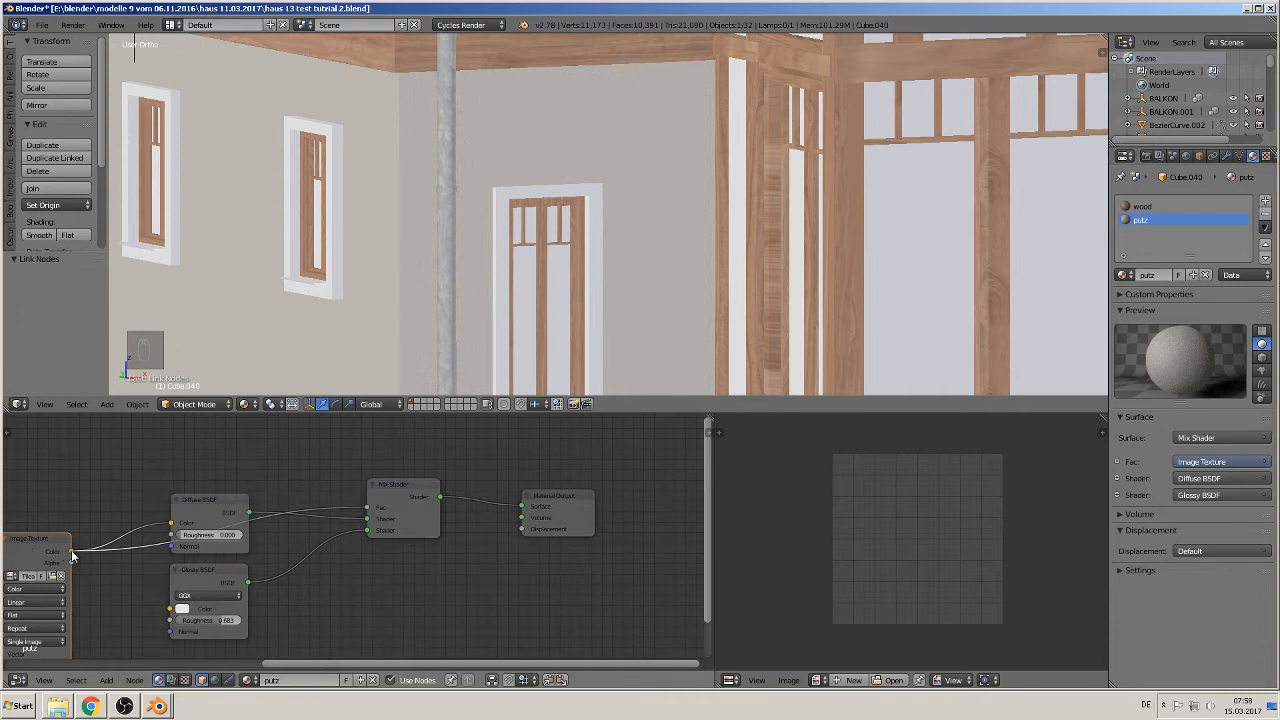
{"action": "left_click_drag", "start_coordinate": [71, 553], "coordinate": [532, 528]}
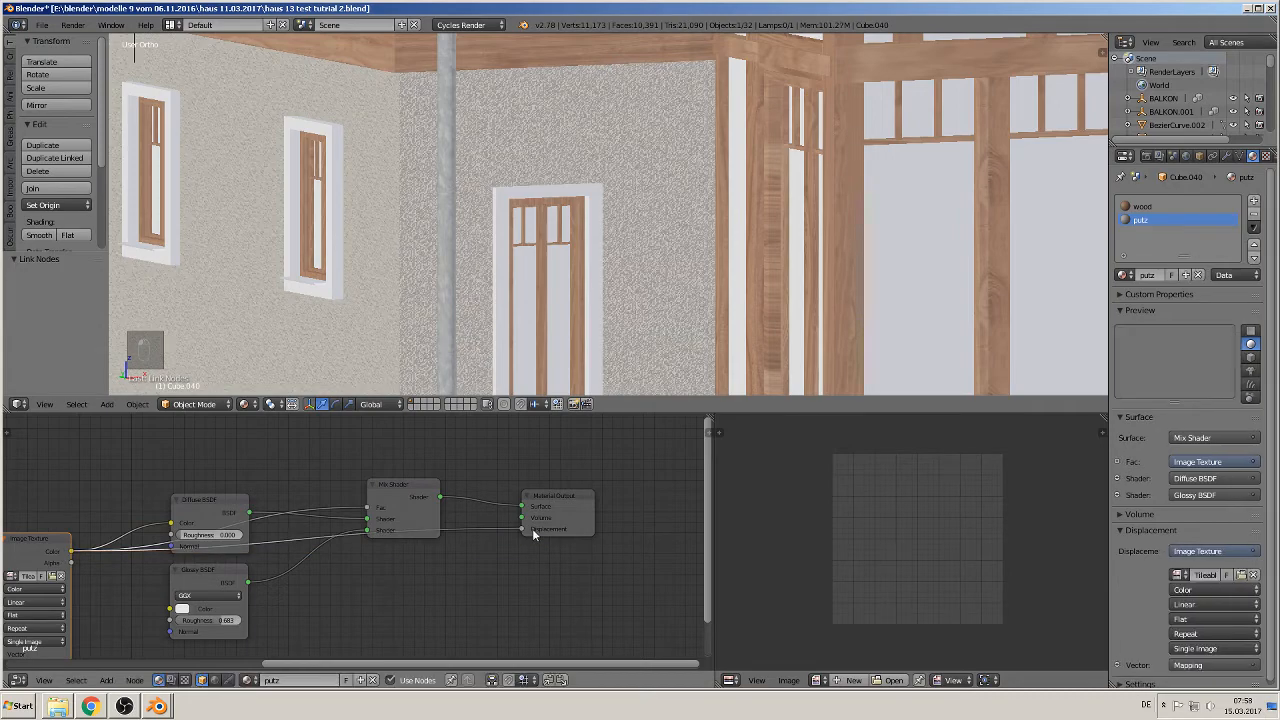
{"action": "scroll", "coordinate": [600, 200], "scroll_direction": "up", "scroll_amount": 4}
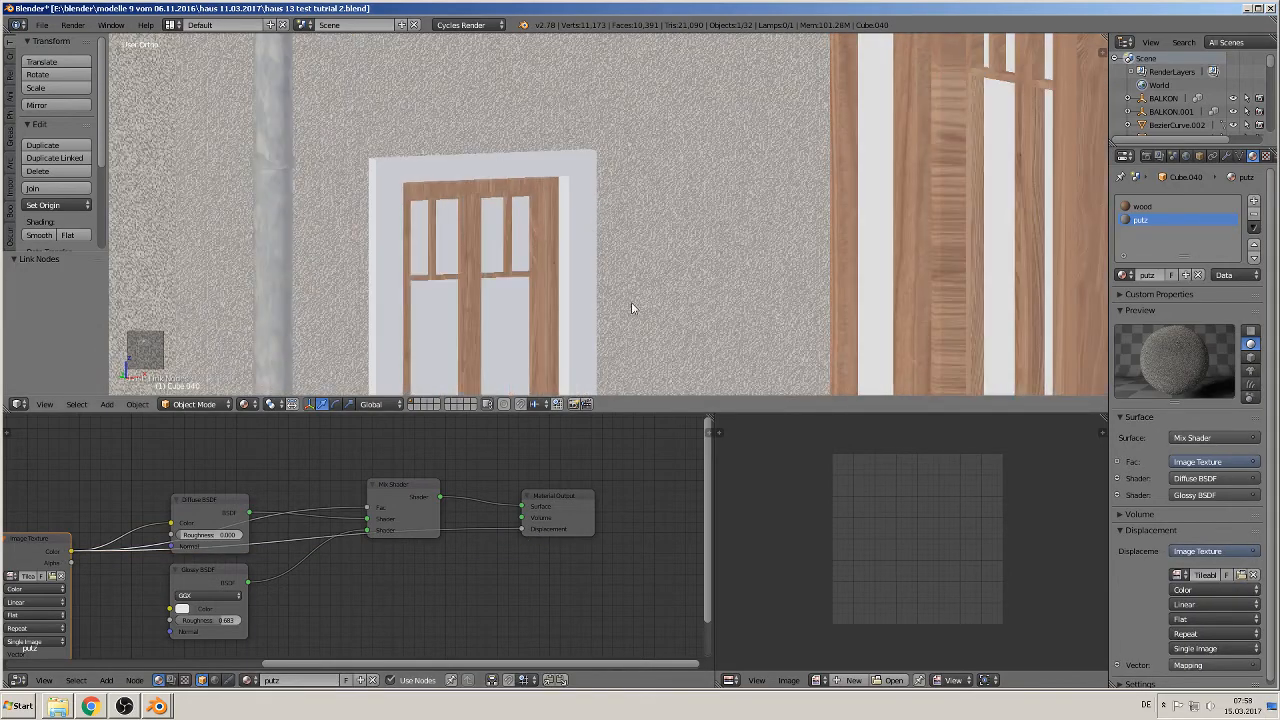
- Move the Mix Shader up and insert a Math node into the link between the Image Texture and the displacement input
{"action": "left_click_drag", "start_coordinate": [410, 496], "coordinate": [387, 458]}
{"action": "left_click", "coordinate": [106, 680]}
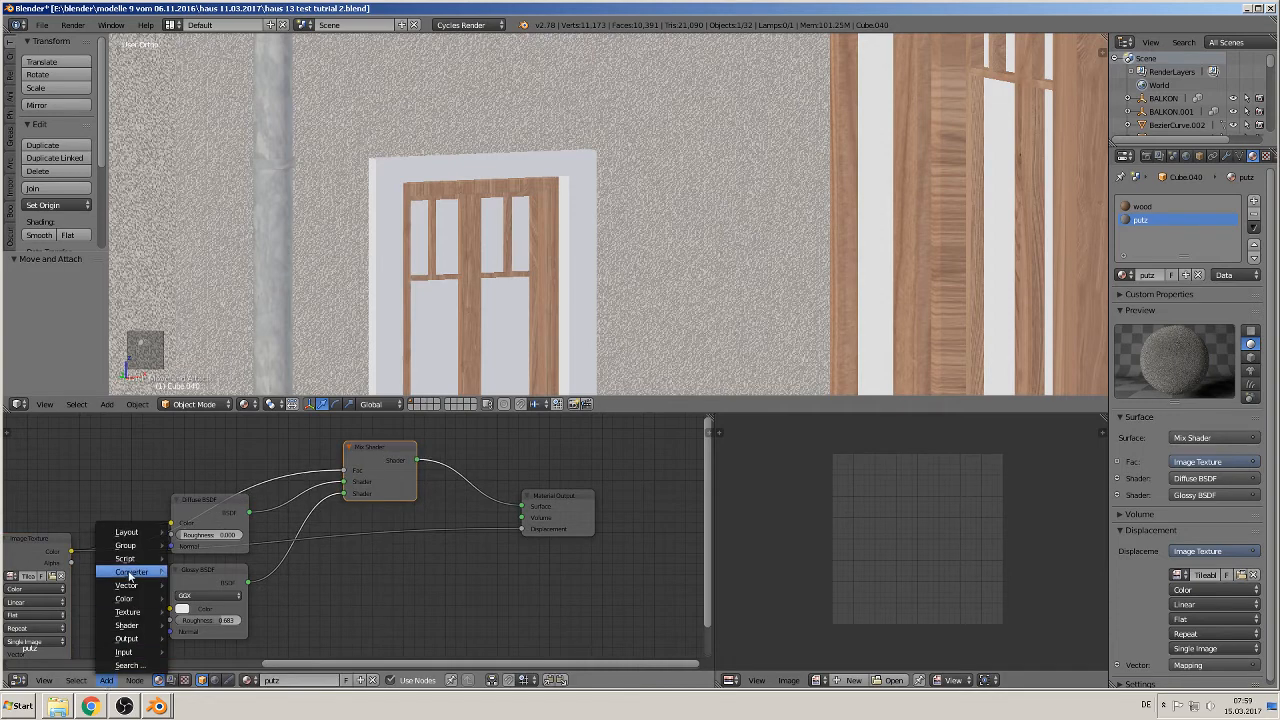
{"action": "mouse_move", "coordinate": [125, 574]}
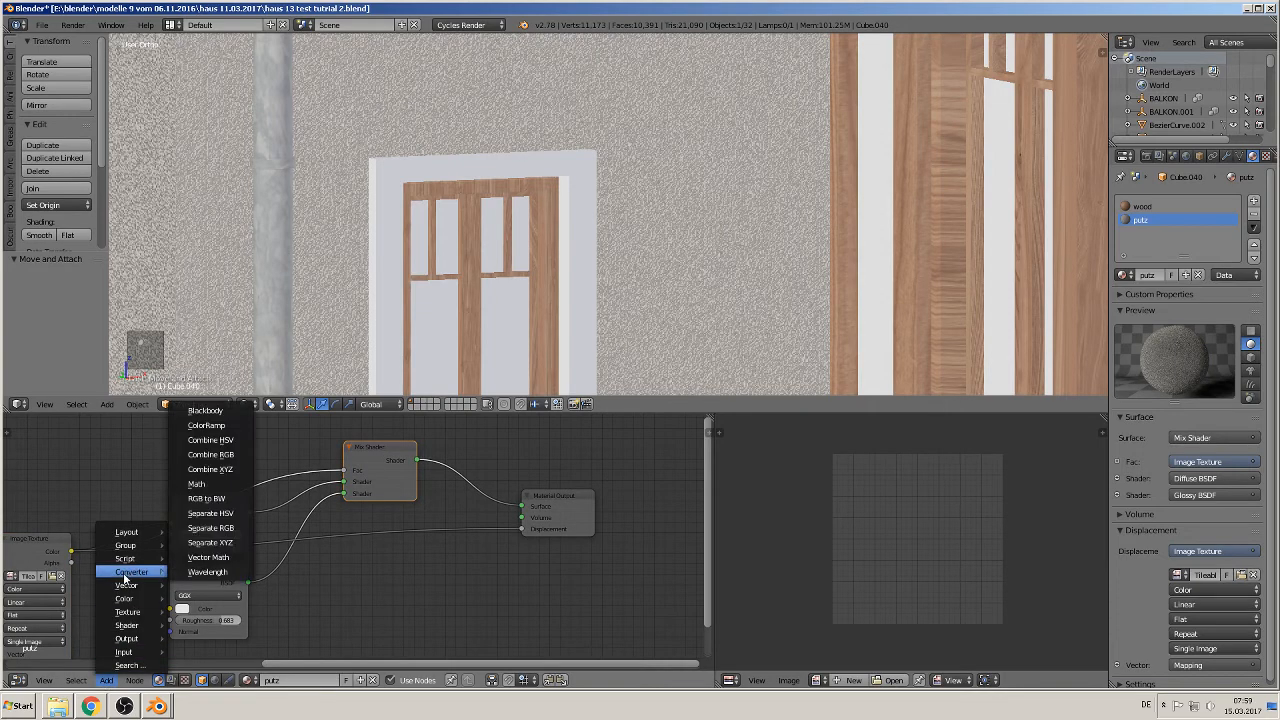
{"action": "left_click", "coordinate": [197, 484]}
{"action": "left_click", "coordinate": [384, 512]}
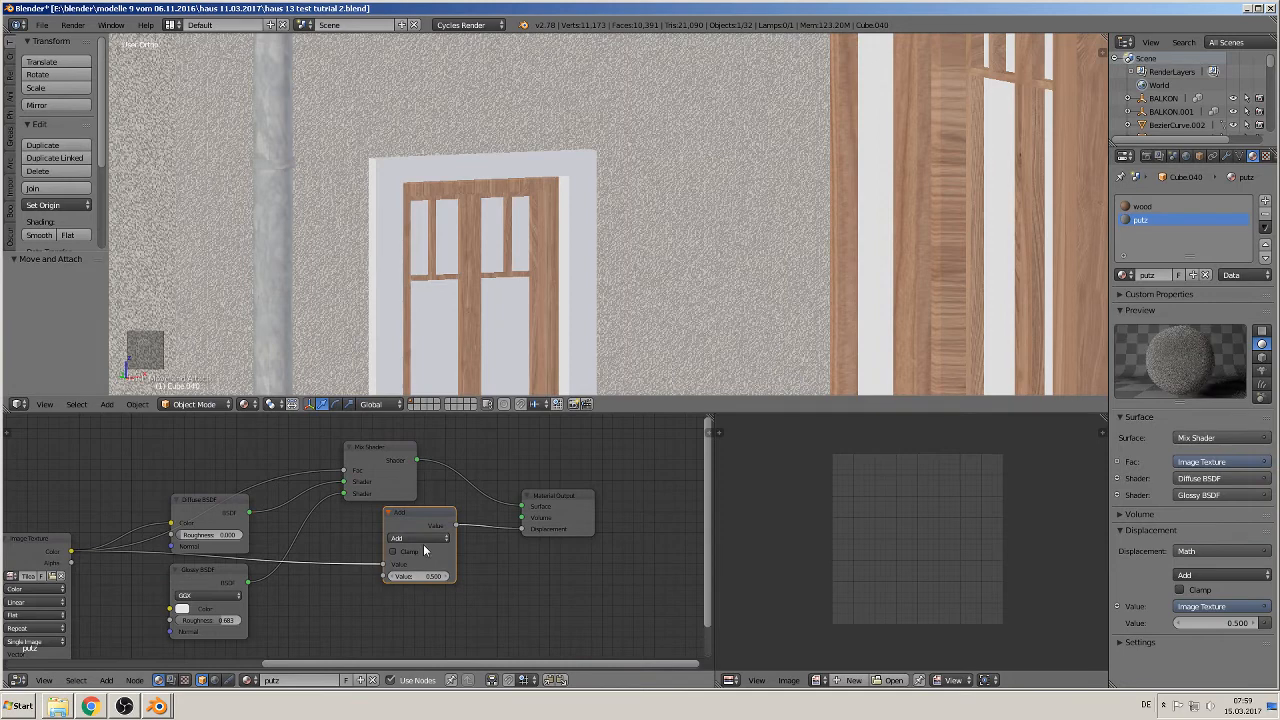
- Set the putz material's Math node to Multiply with a value of 0.03 to weaken the displacement
{"action": "left_click", "coordinate": [419, 538]}
{"action": "left_click", "coordinate": [425, 505]}
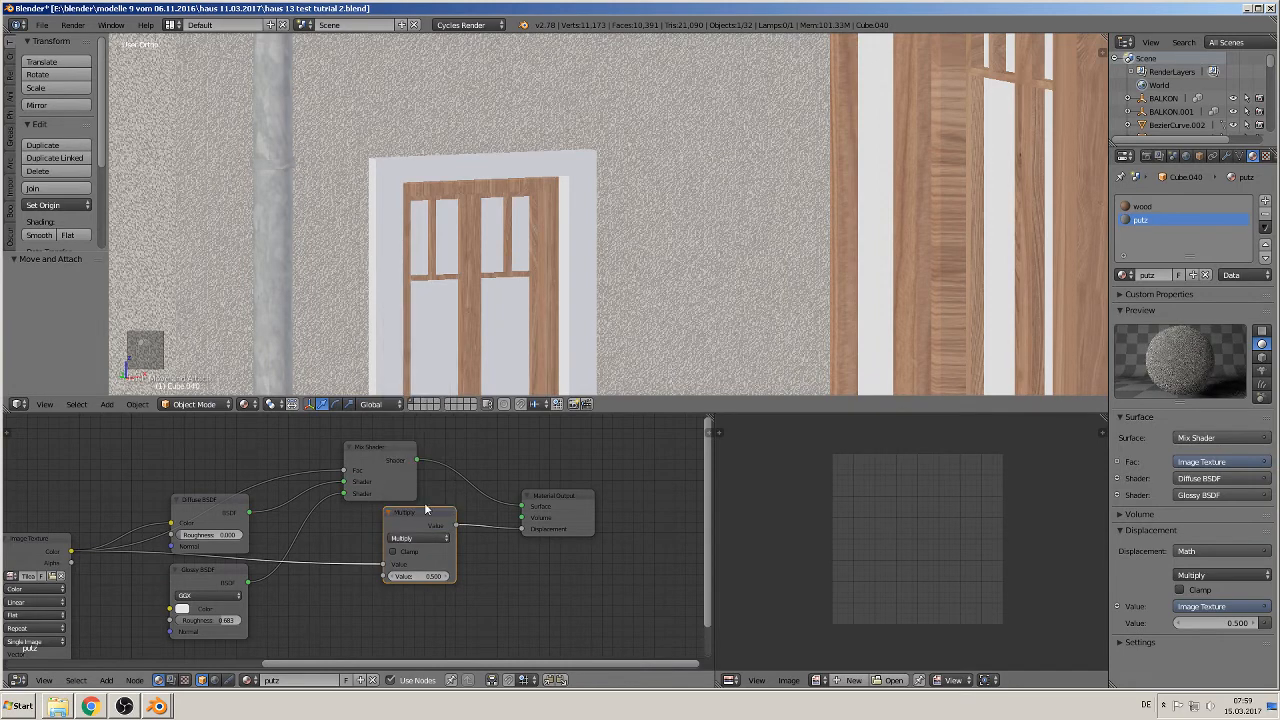
{"action": "scroll", "coordinate": [445, 581], "scroll_direction": "up", "scroll_amount": 3}
{"action": "left_click", "coordinate": [474, 610]}
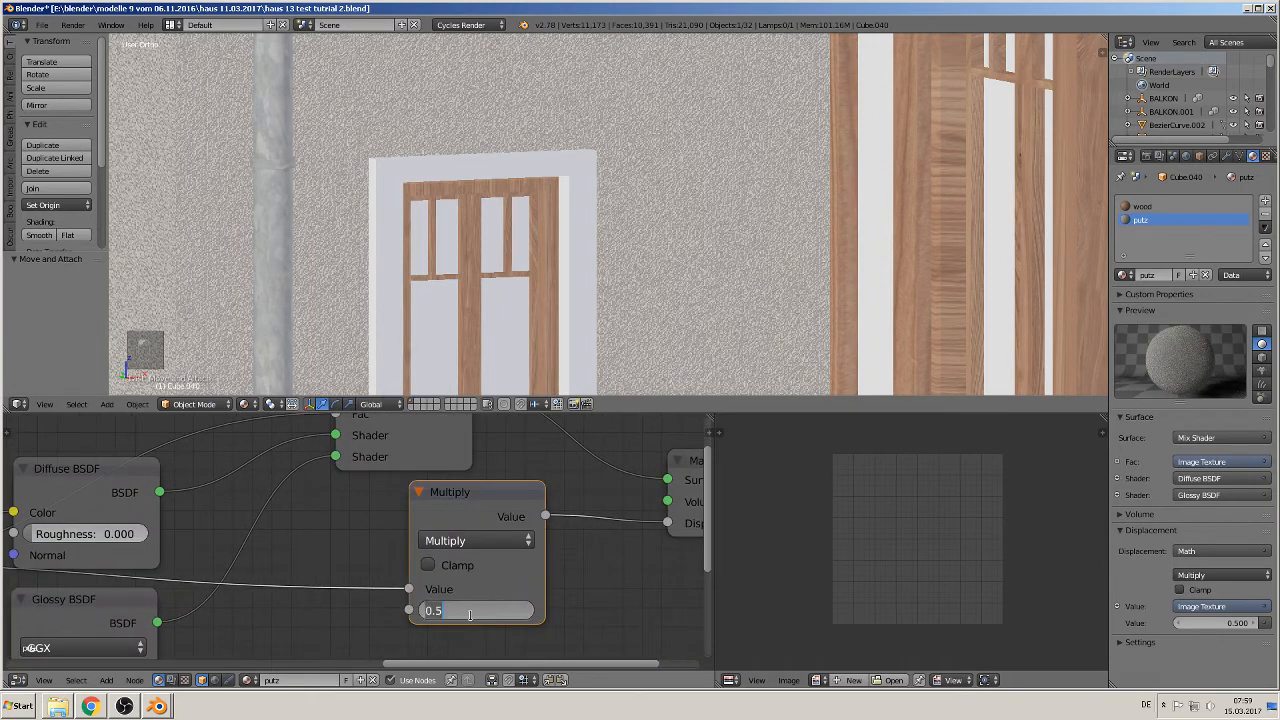
{"action": "left_click", "coordinate": [470, 607]}
{"action": "type", "text": "3"}
{"action": "key", "text": "Return"}
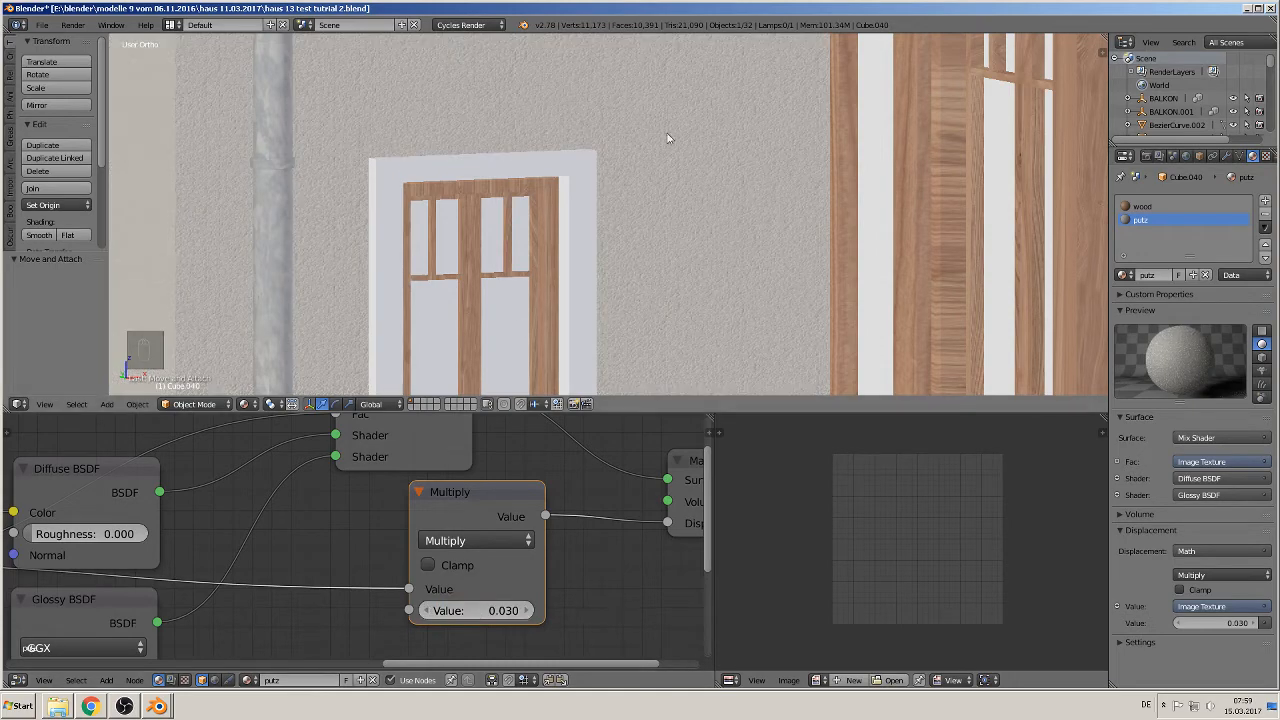
{"action": "scroll", "coordinate": [765, 218], "scroll_direction": "up", "scroll_amount": 3}
{"action": "scroll", "coordinate": [753, 240], "scroll_direction": "down", "scroll_amount": 10}
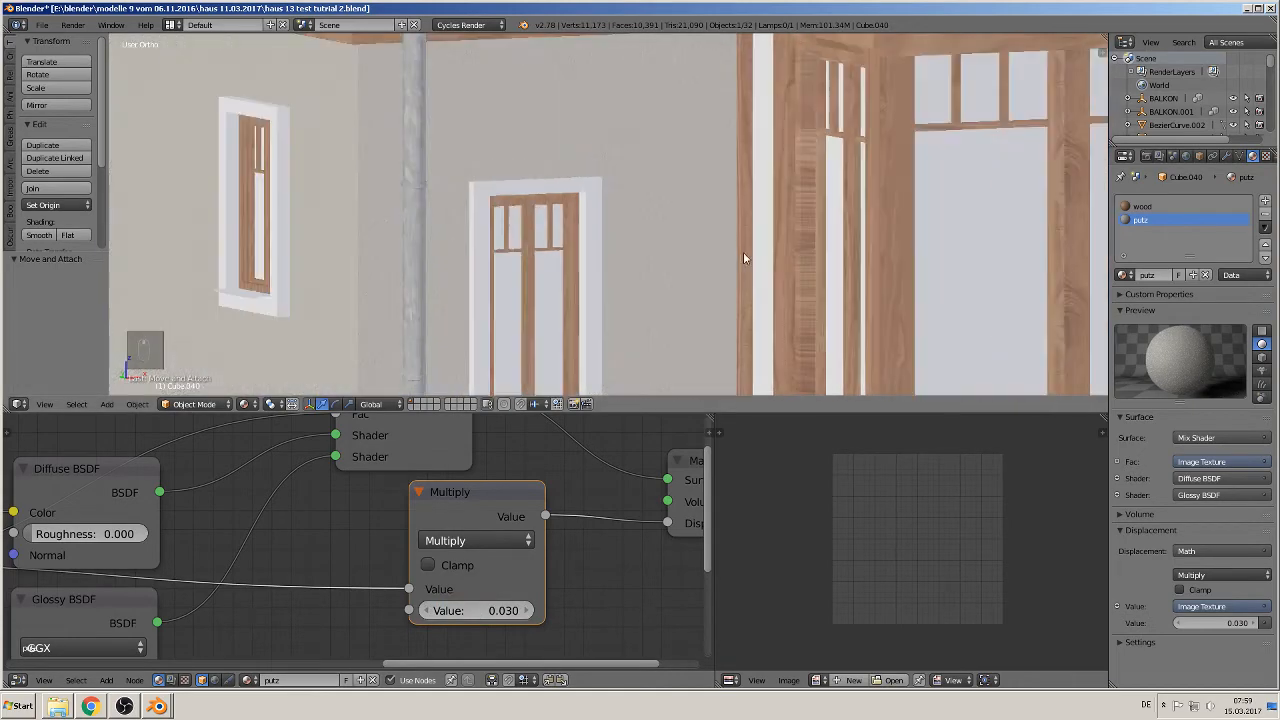
- Deselect all objects and save the house file
{"action": "key", "text": "Tab"}
{"action": "key", "text": "Tab"}
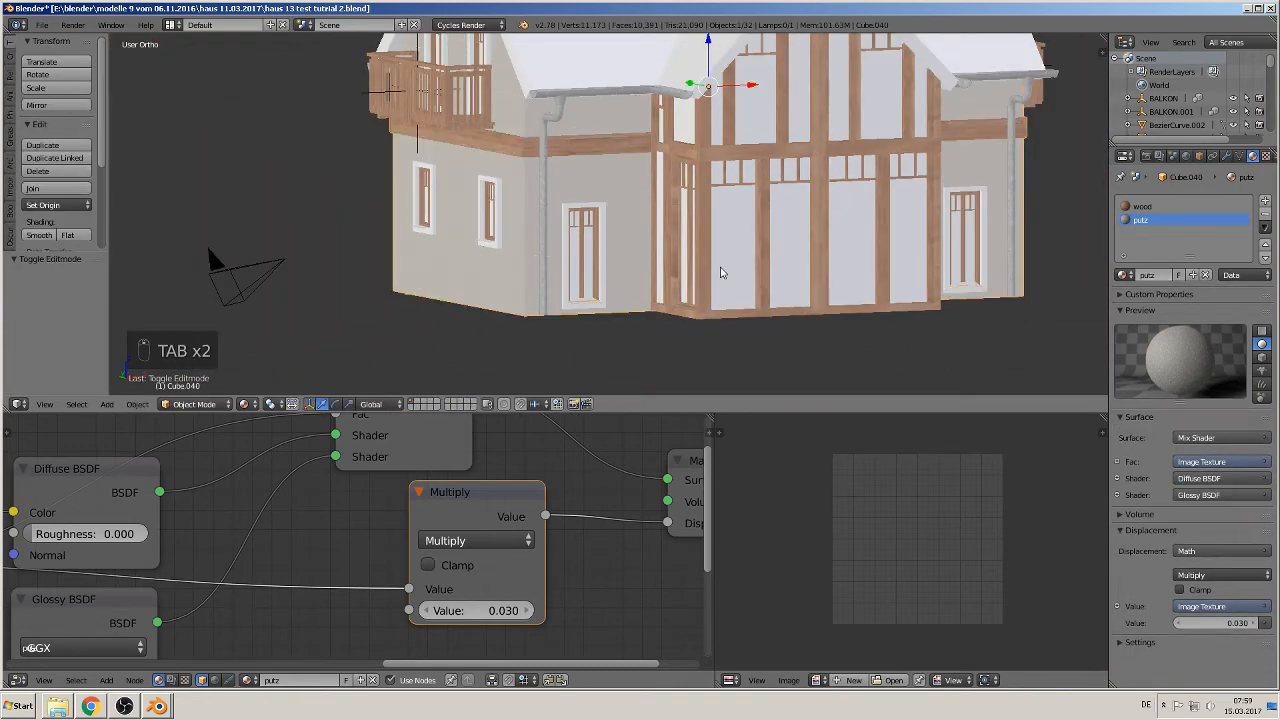
{"action": "key", "text": "a"}
{"action": "key", "text": "a"}
{"action": "key", "text": "a"}
{"action": "middle_click_drag", "start_coordinate": [720, 267], "coordinate": [505, 200]}
{"action": "scroll", "coordinate": [505, 200], "scroll_direction": "down", "scroll_amount": 3}
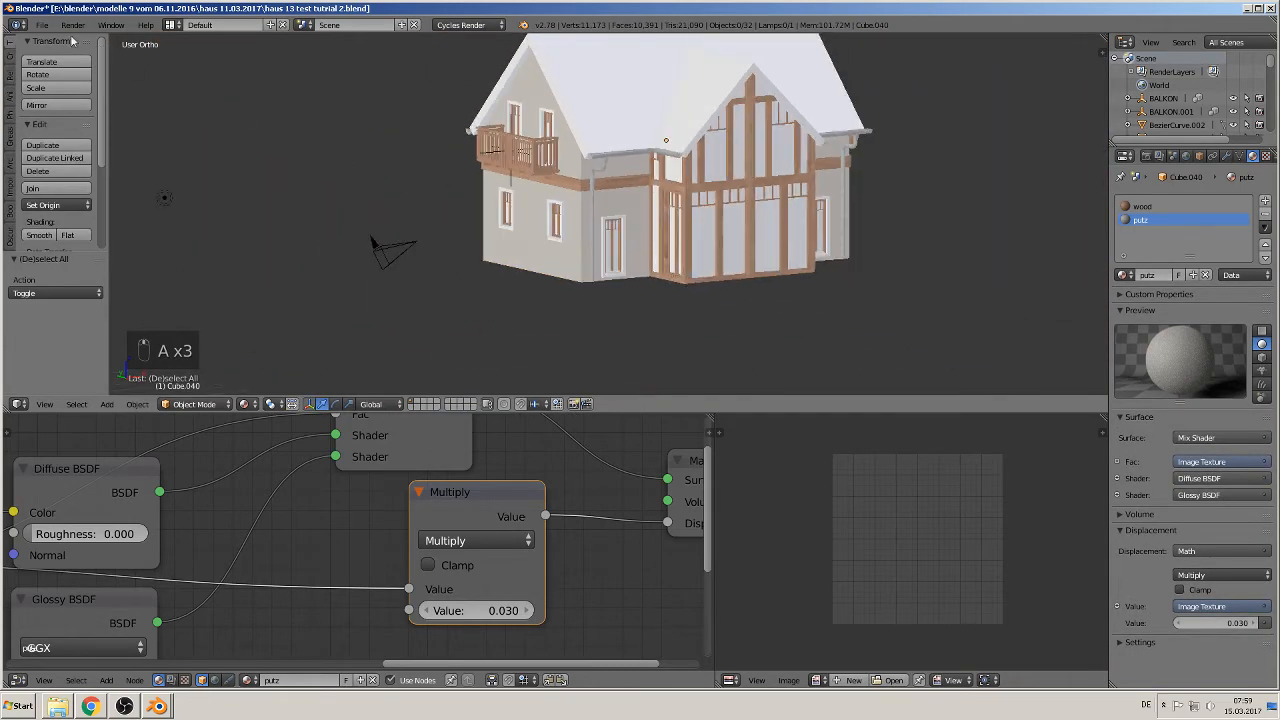
{"action": "left_click", "coordinate": [42, 24]}
{"action": "left_click", "coordinate": [88, 135]}
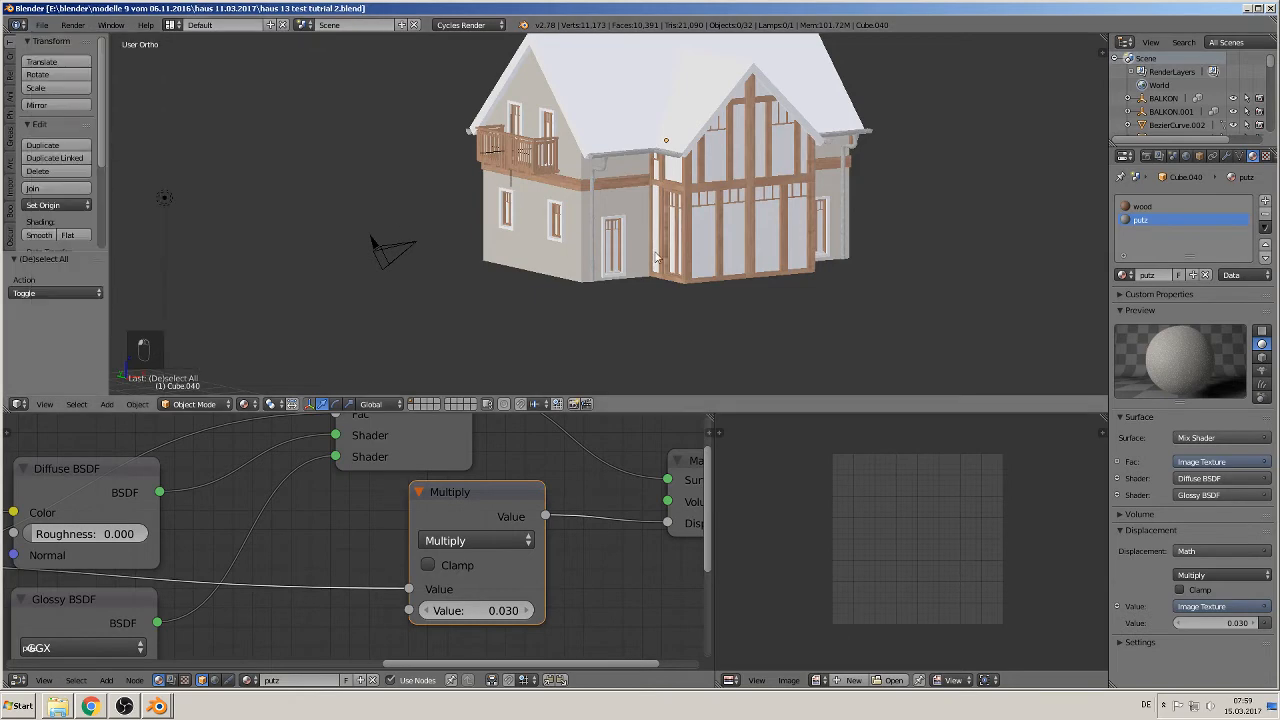
- Select the glazed timber front of the house, choose its glass material and move the Material Output farther from the Glass BSDF
{"action": "scroll", "coordinate": [574, 268], "scroll_direction": "up", "scroll_amount": 6}
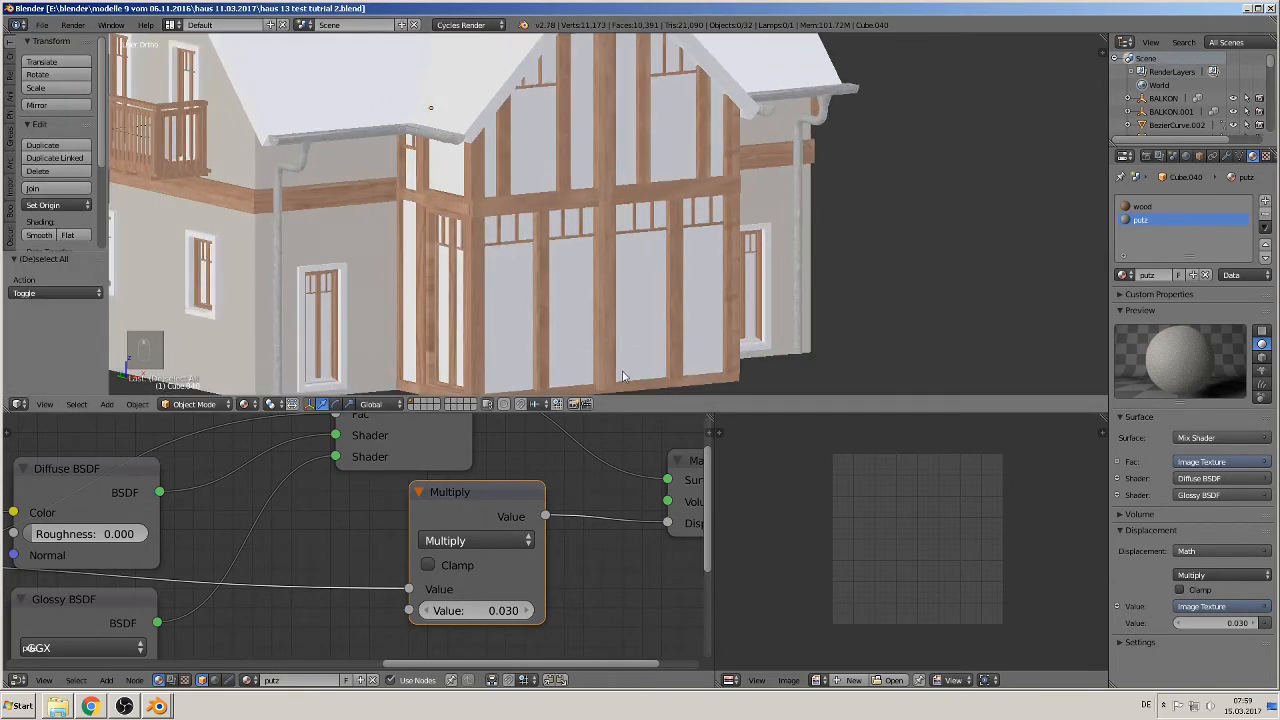
{"action": "right_click", "coordinate": [510, 275]}
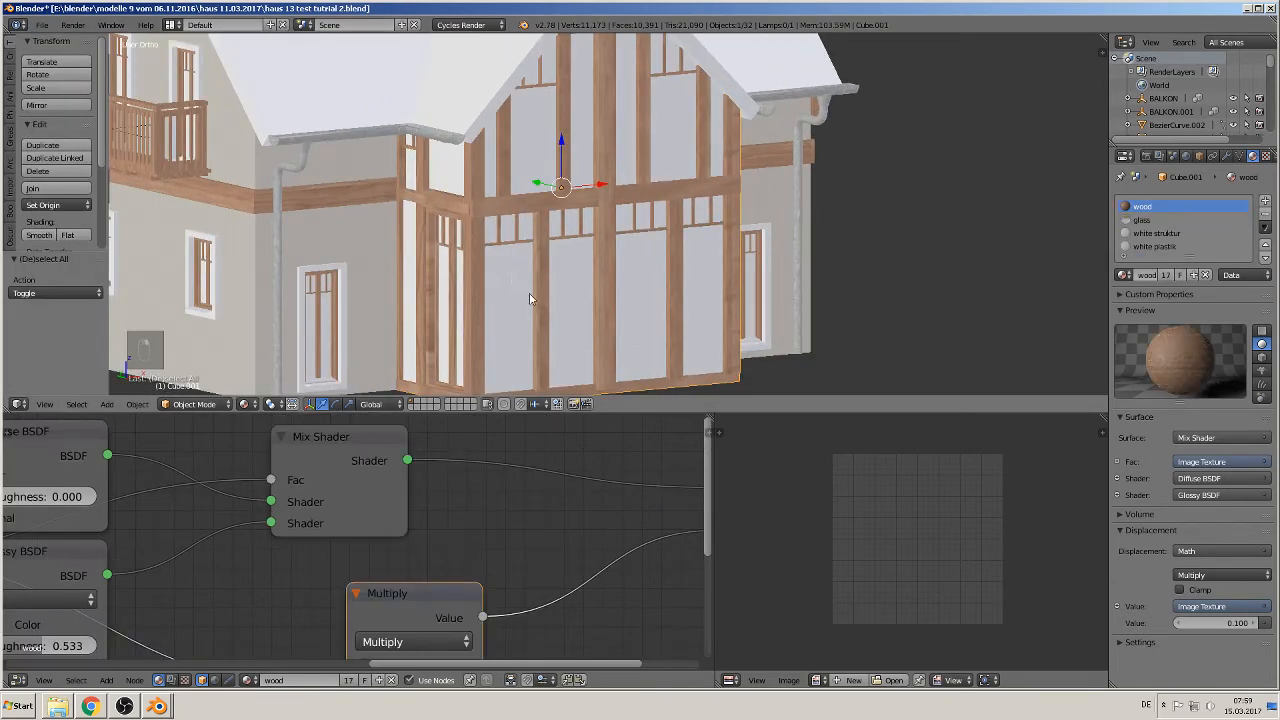
{"action": "left_click", "coordinate": [1145, 220]}
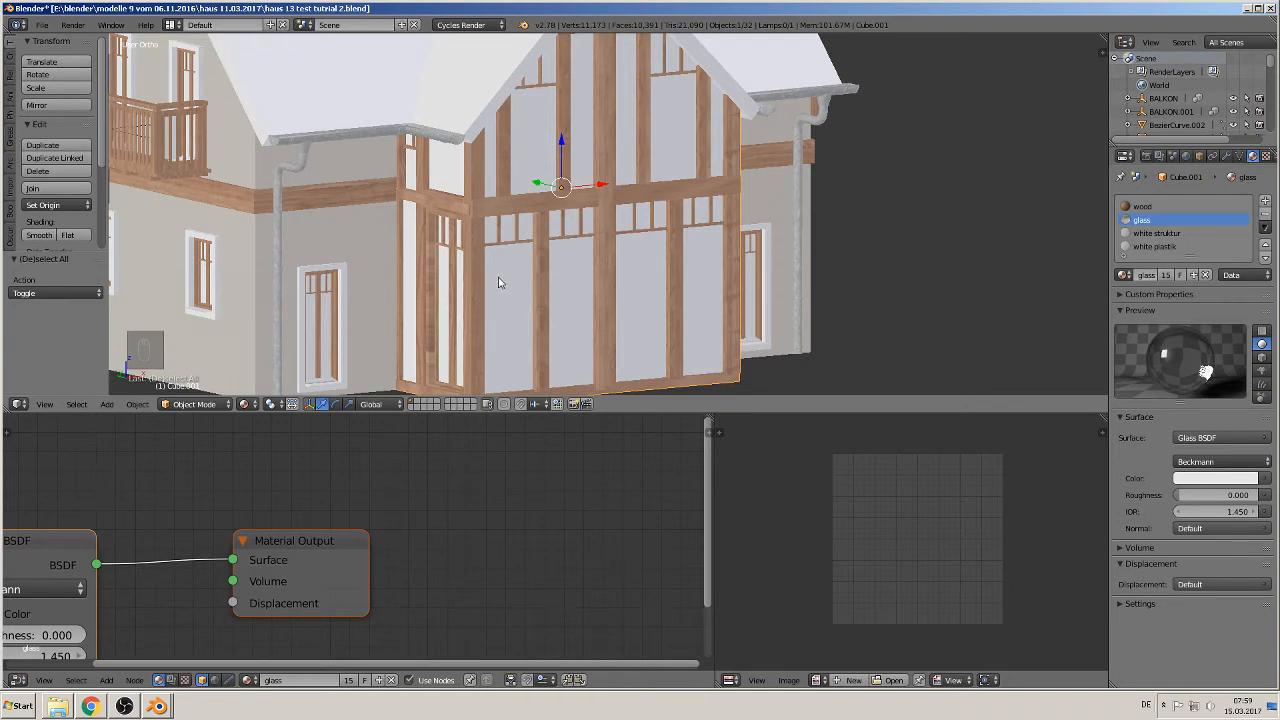
{"action": "scroll", "coordinate": [497, 312], "scroll_direction": "down", "scroll_amount": 5}
{"action": "scroll", "coordinate": [497, 312], "scroll_direction": "up", "scroll_amount": 3}
{"action": "middle_click_drag", "start_coordinate": [301, 516], "coordinate": [672, 453]}
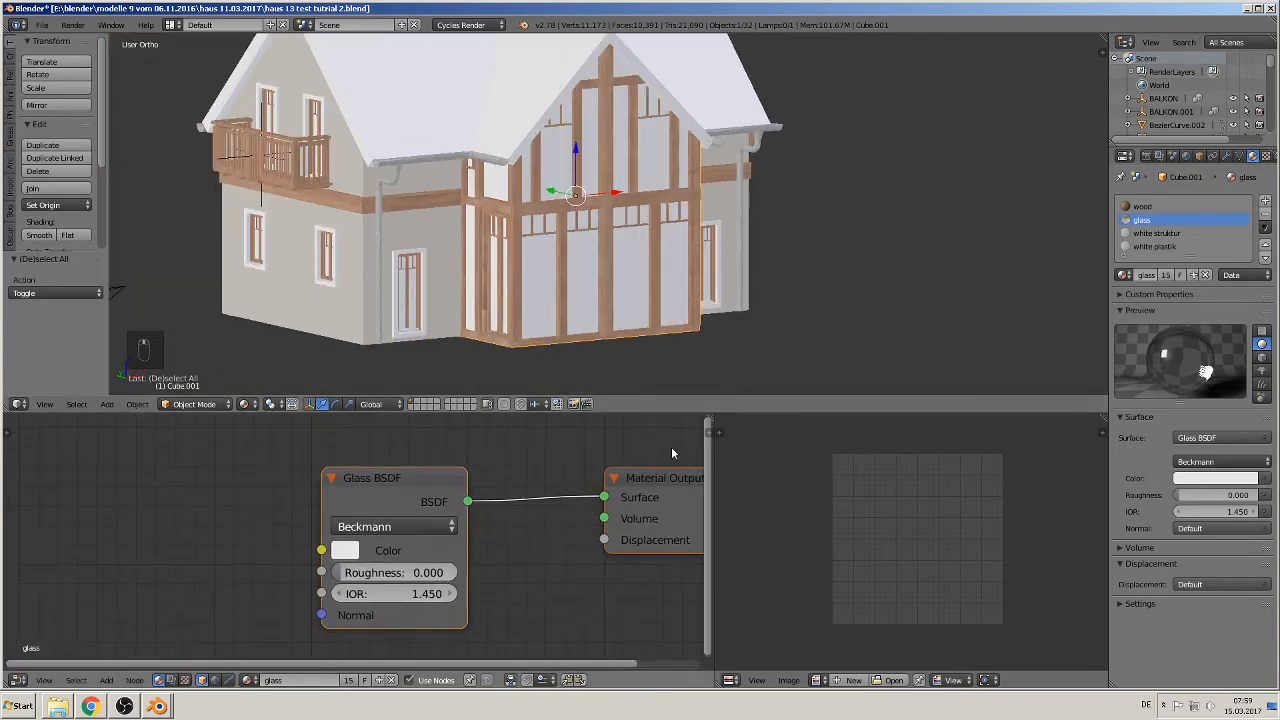
{"action": "scroll", "coordinate": [560, 508], "scroll_direction": "down", "scroll_amount": 3}
{"action": "middle_click_drag", "start_coordinate": [530, 584], "coordinate": [422, 589]}
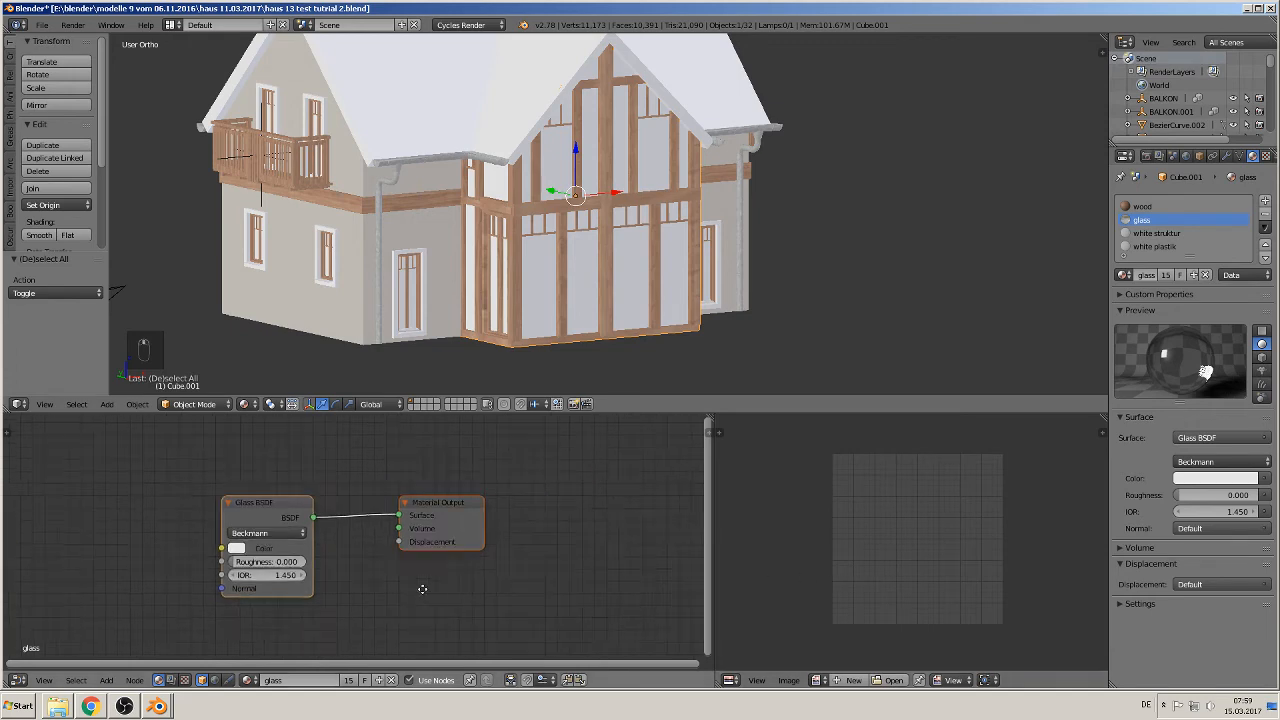
{"action": "scroll", "coordinate": [414, 590], "scroll_direction": "down", "scroll_amount": 4}
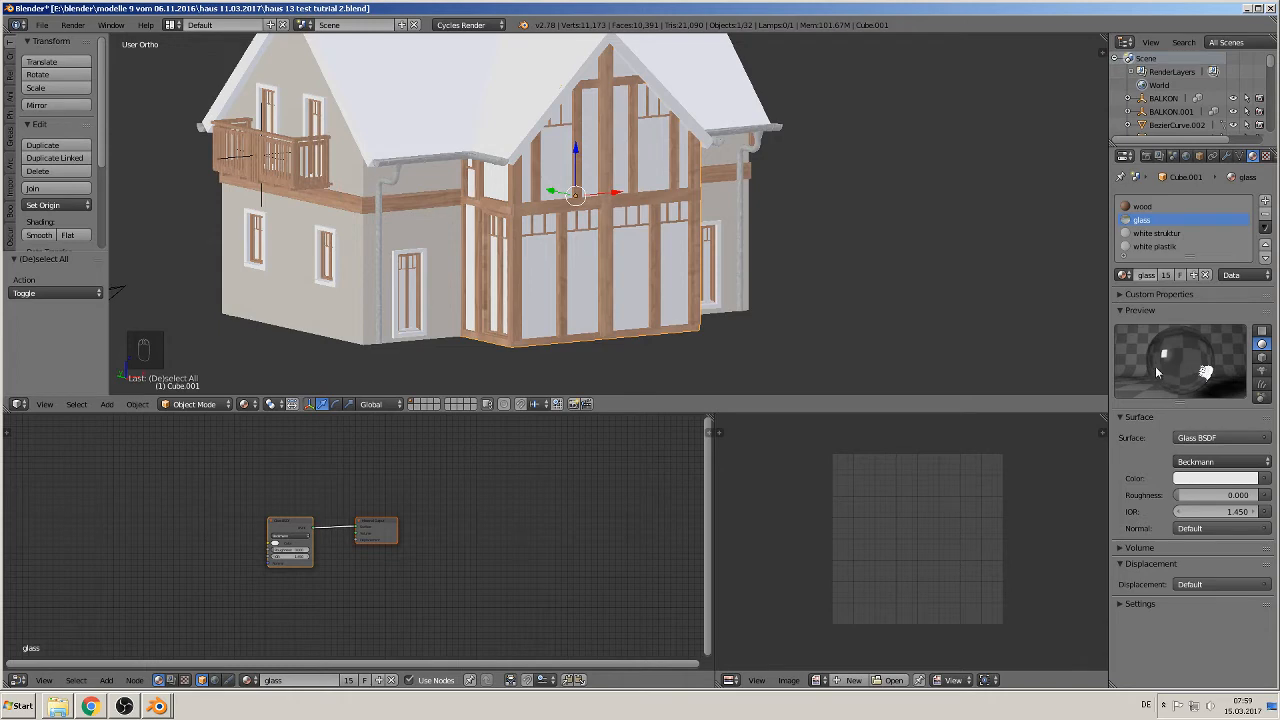
{"action": "scroll", "coordinate": [408, 562], "scroll_direction": "up", "scroll_amount": 3}
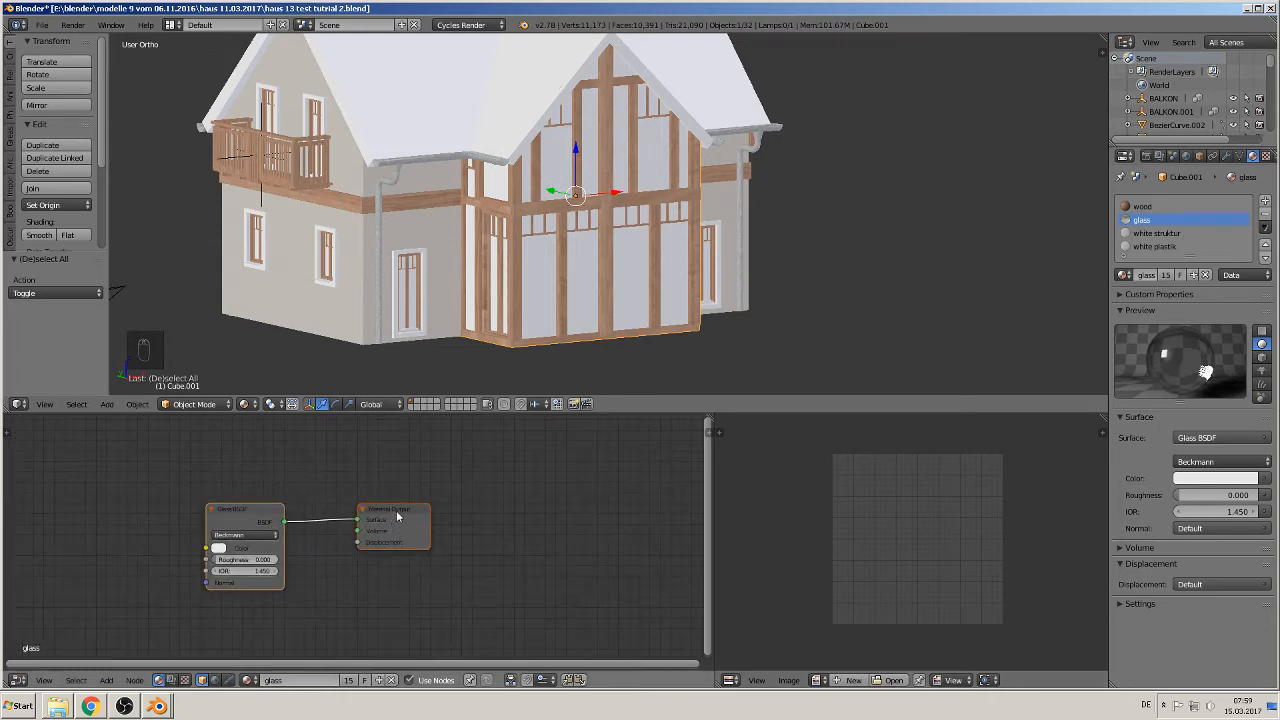
{"action": "left_click_drag", "start_coordinate": [397, 511], "coordinate": [520, 509]}
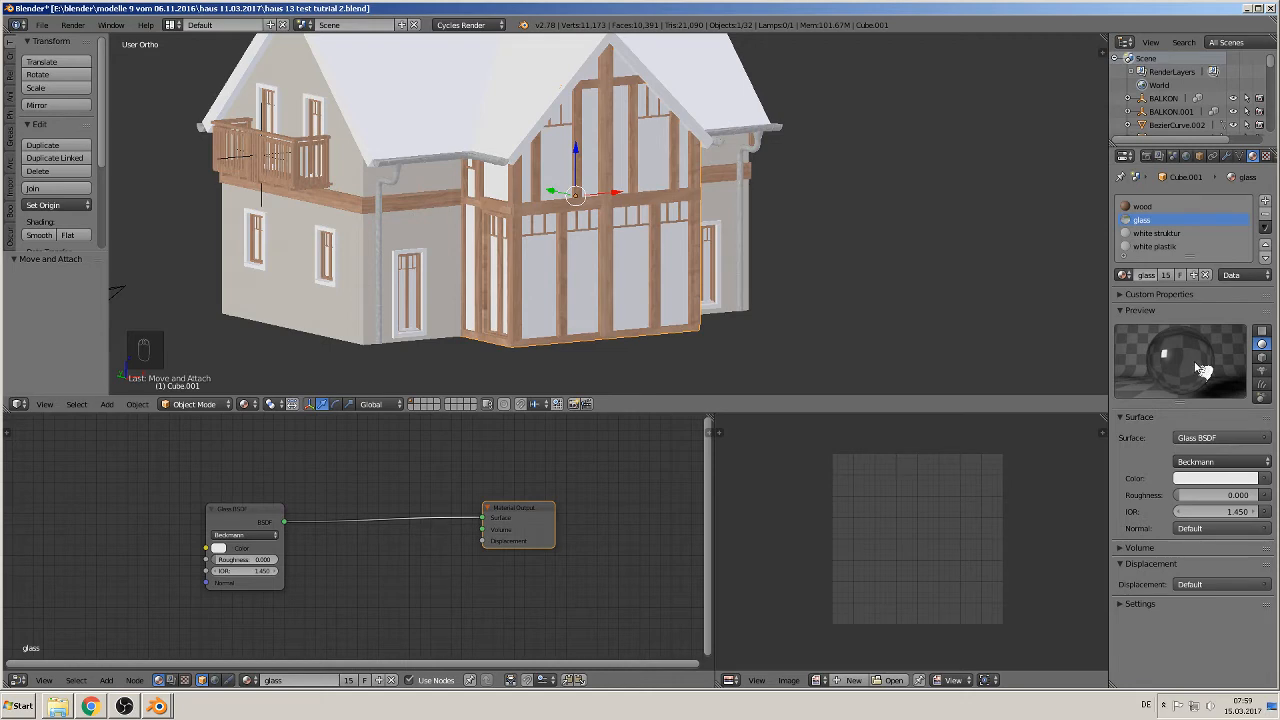
- Add a Light Path node to the glass material and place it above the Glass BSDF
{"action": "left_click", "coordinate": [106, 680]}
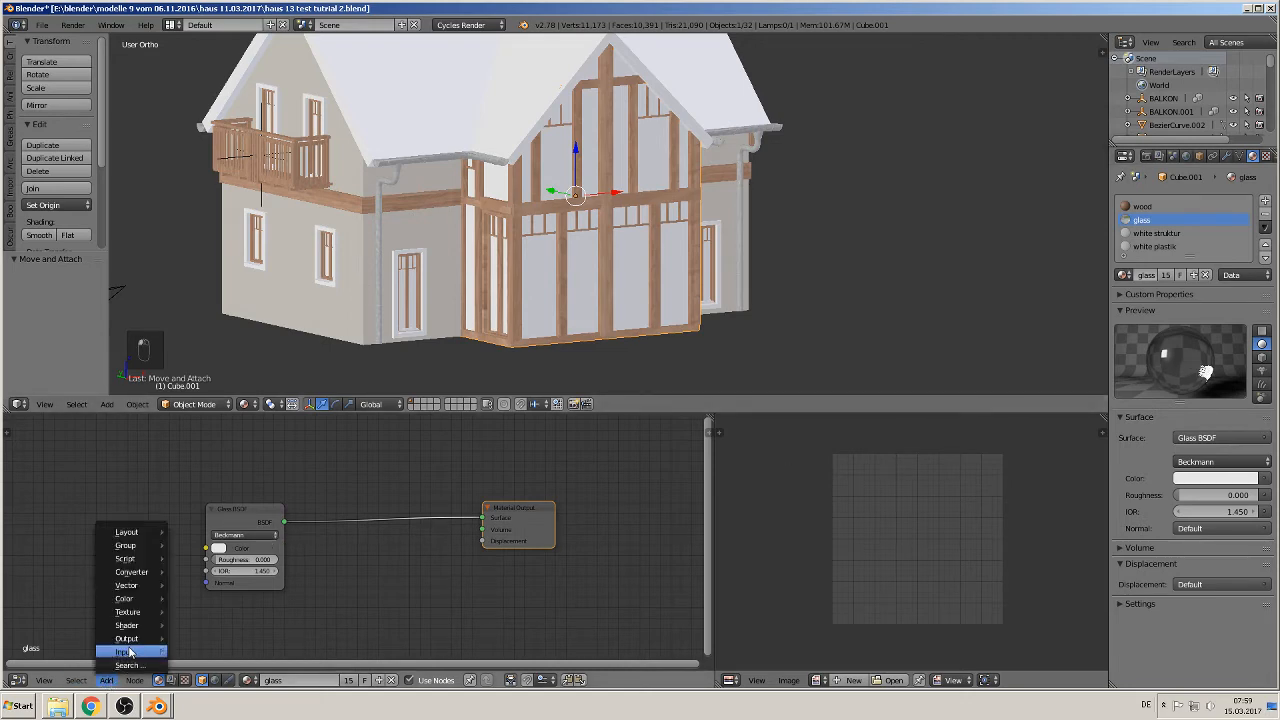
{"action": "mouse_move", "coordinate": [130, 653]}
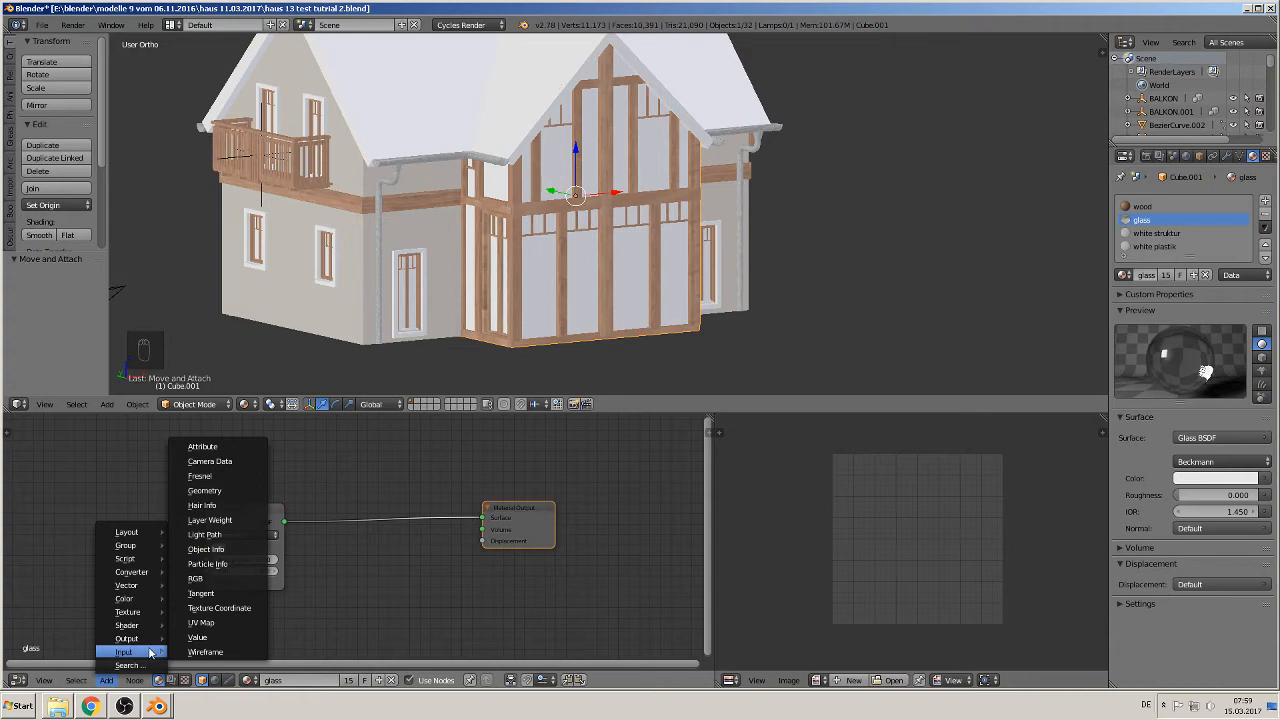
{"action": "left_click", "coordinate": [237, 535]}
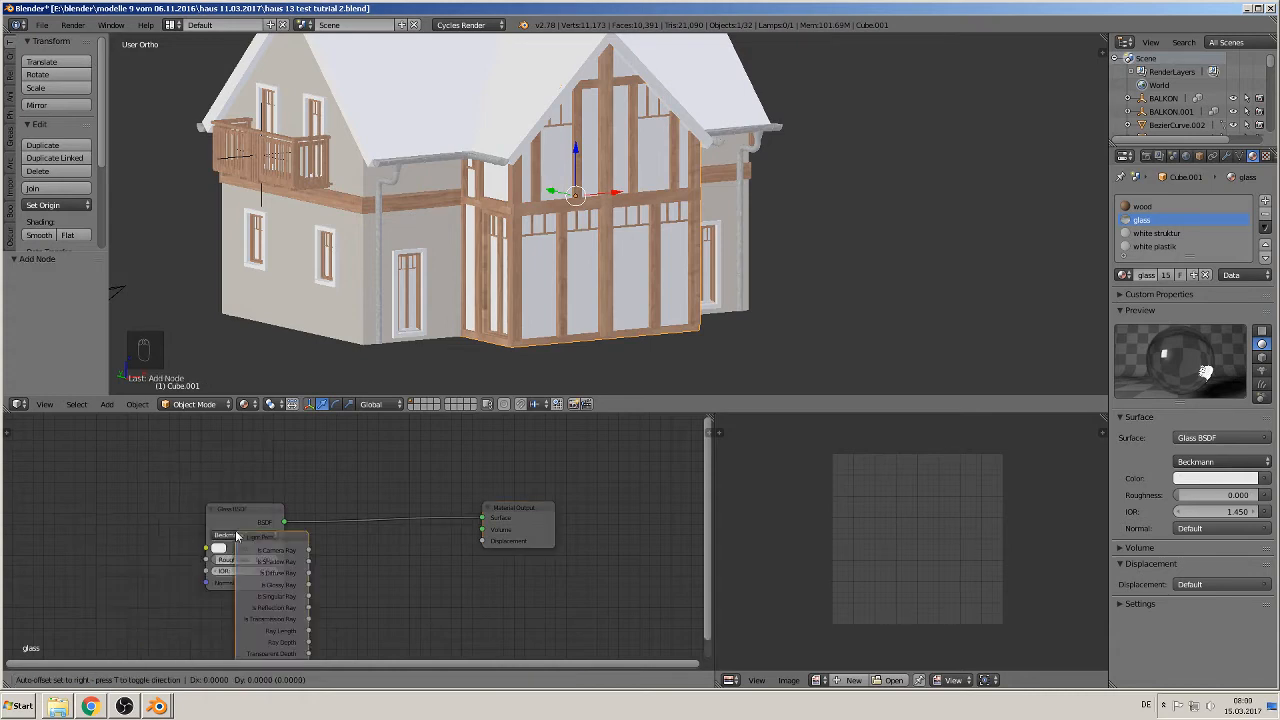
{"action": "left_click", "coordinate": [109, 433]}
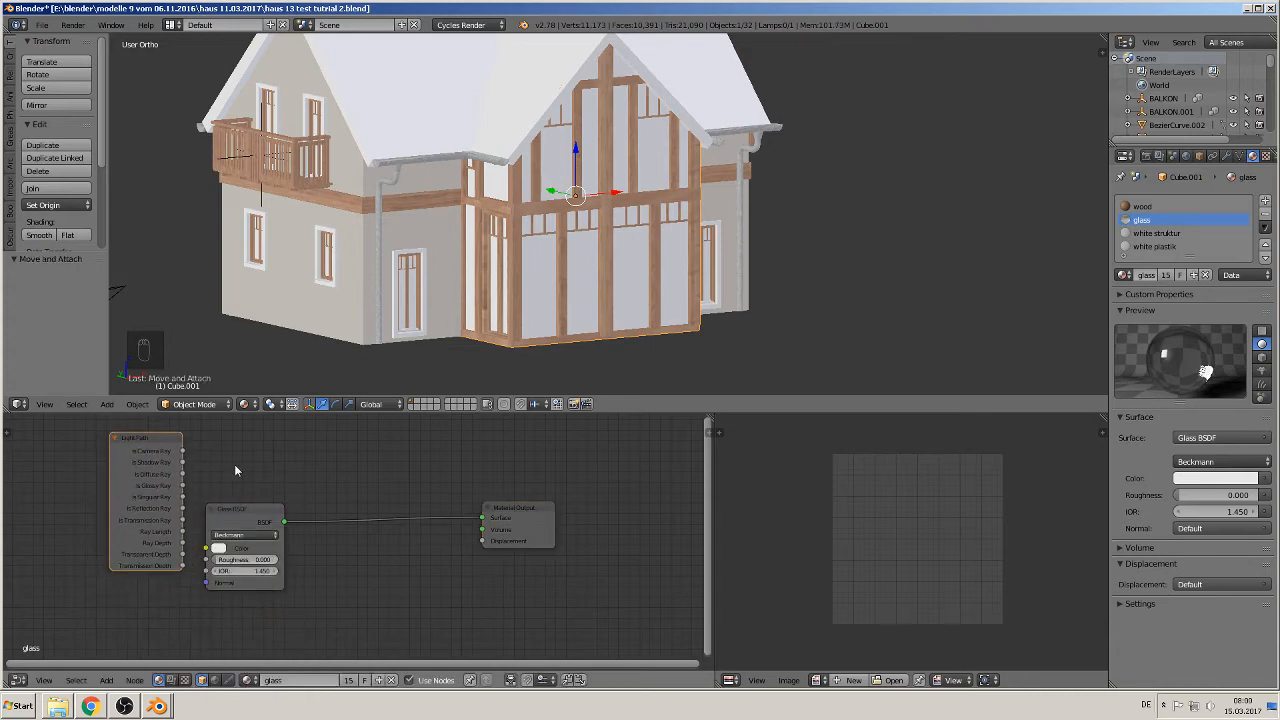
{"action": "middle_click_drag", "start_coordinate": [234, 464], "coordinate": [258, 575]}
{"action": "left_click_drag", "start_coordinate": [176, 562], "coordinate": [198, 471]}
{"action": "middle_click_drag", "start_coordinate": [291, 540], "coordinate": [316, 536]}
{"action": "scroll", "coordinate": [315, 541], "scroll_direction": "up", "scroll_amount": 2}
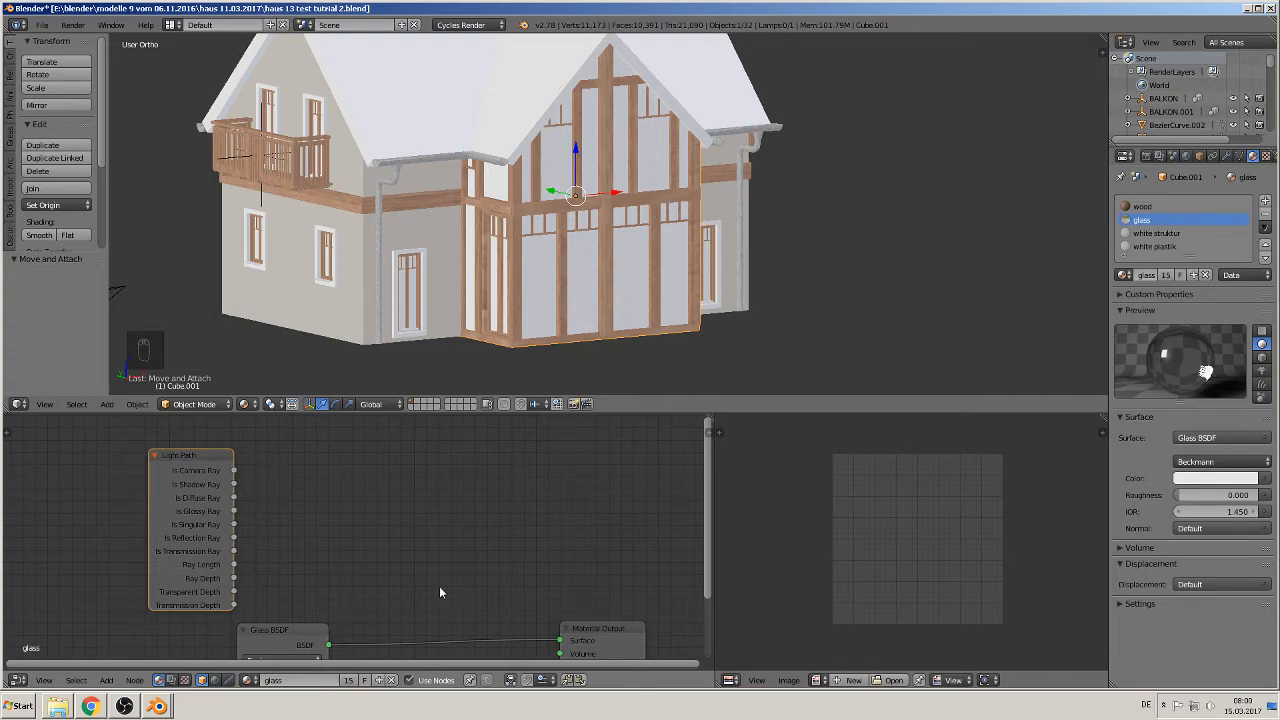
{"action": "middle_click_drag", "start_coordinate": [439, 592], "coordinate": [334, 581]}
{"action": "scroll", "coordinate": [320, 600], "scroll_direction": "down", "scroll_amount": 1}
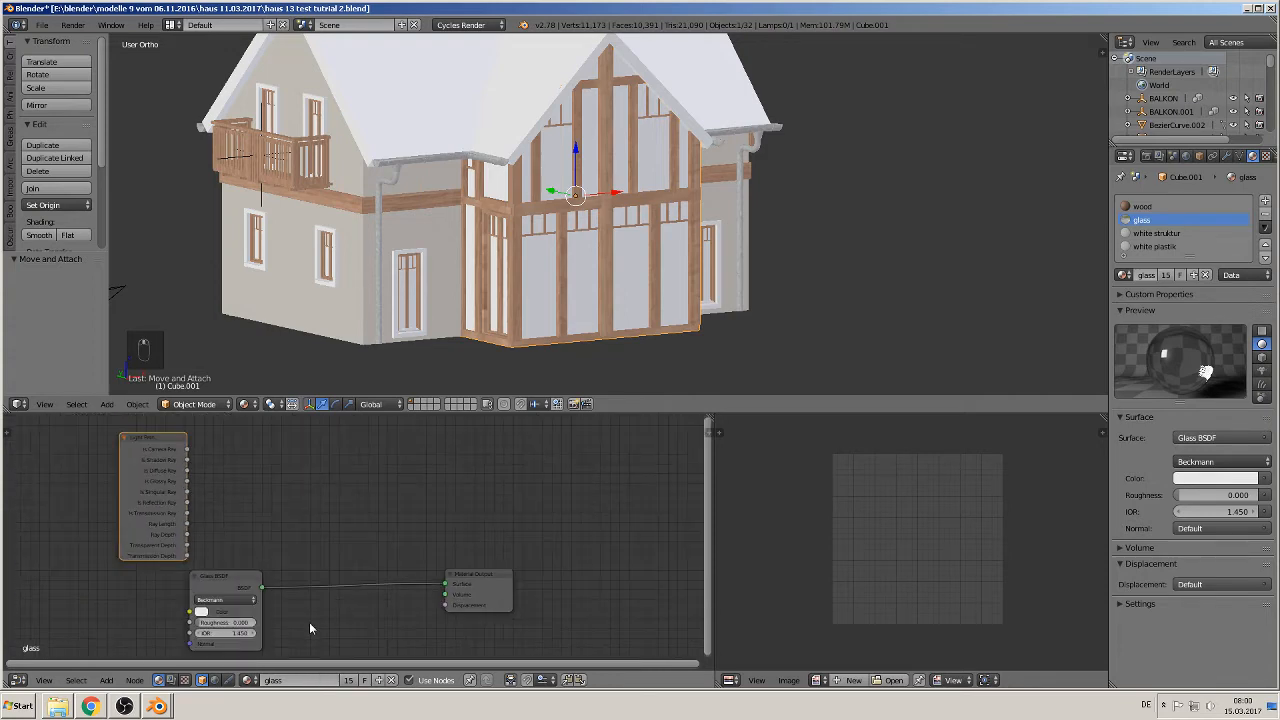
- Insert a Mix Shader between the Glass BSDF and Material Output, and drive its factor with the Light Path's Is Shadow Ray output
{"action": "left_click", "coordinate": [107, 681]}
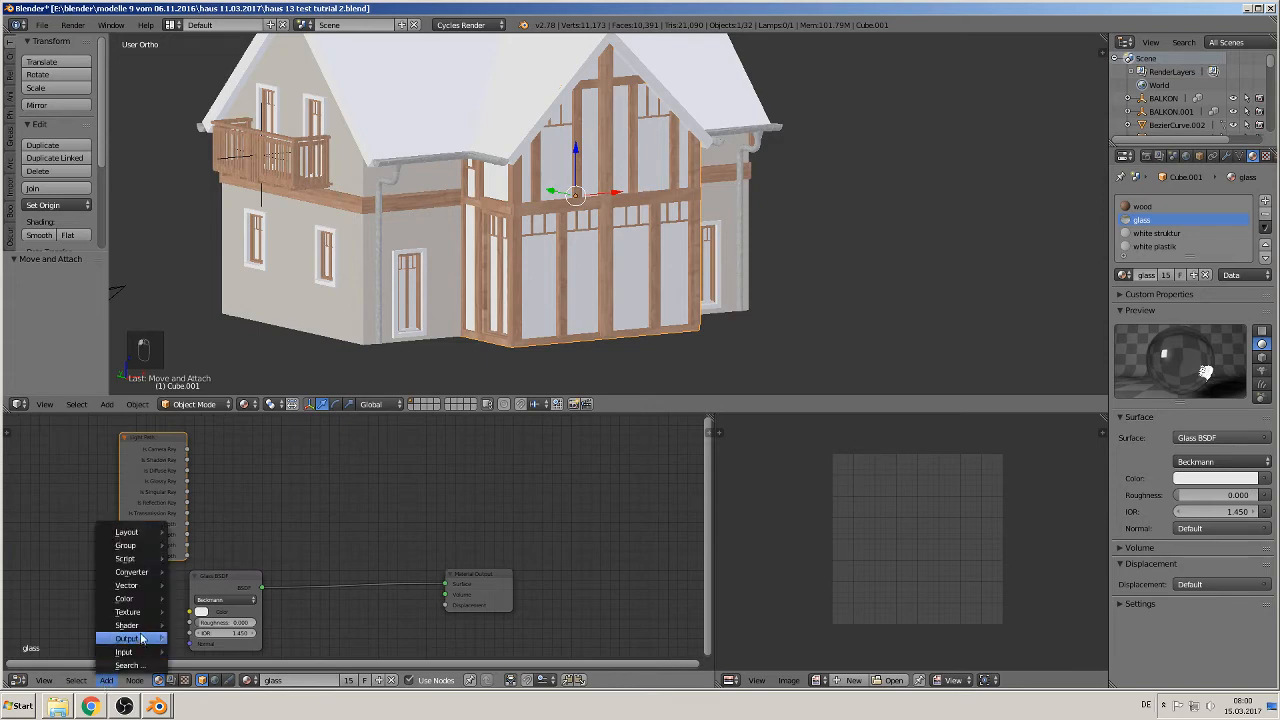
{"action": "mouse_move", "coordinate": [136, 626]}
{"action": "left_click", "coordinate": [206, 508]}
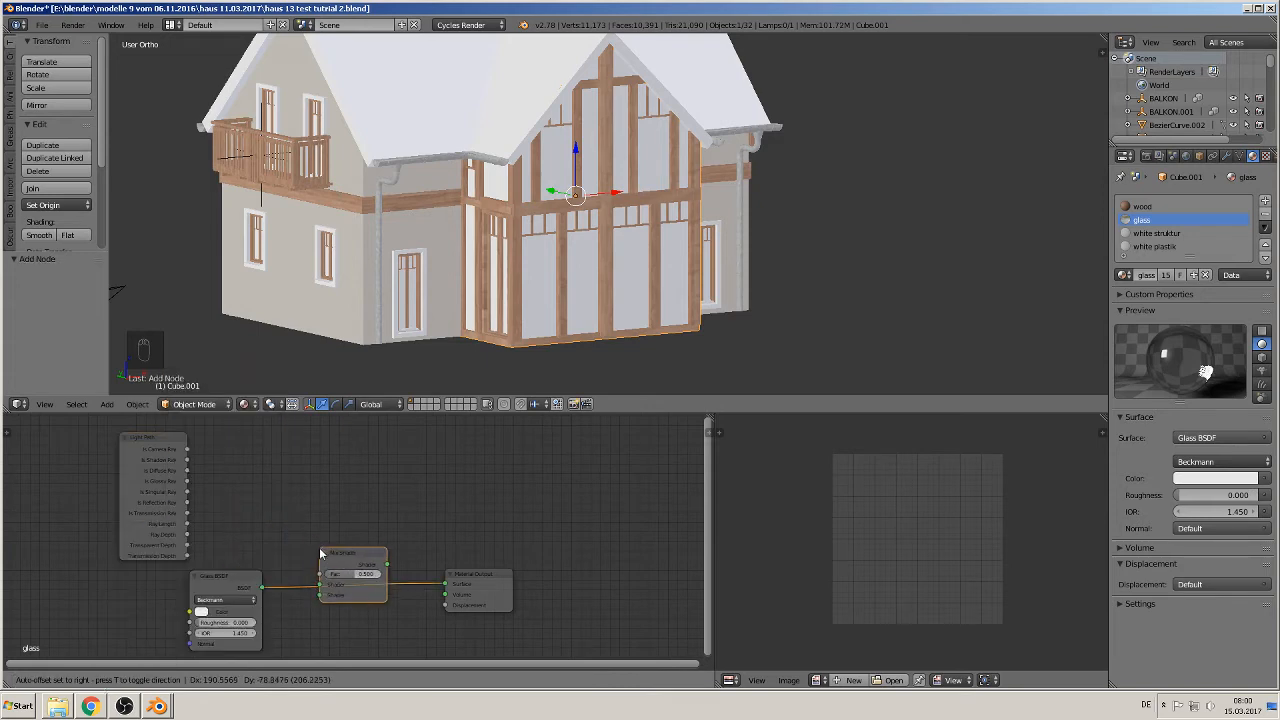
{"action": "left_click", "coordinate": [352, 577]}
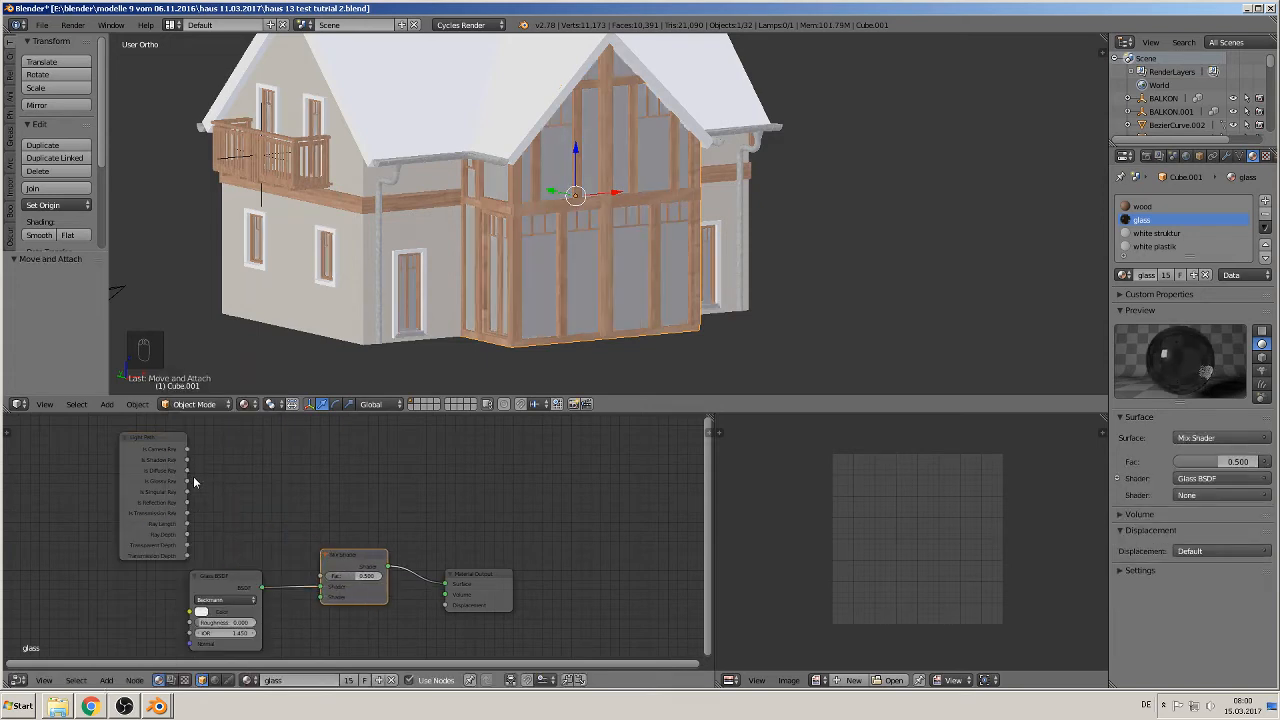
{"action": "left_click_drag", "start_coordinate": [186, 461], "coordinate": [324, 580]}
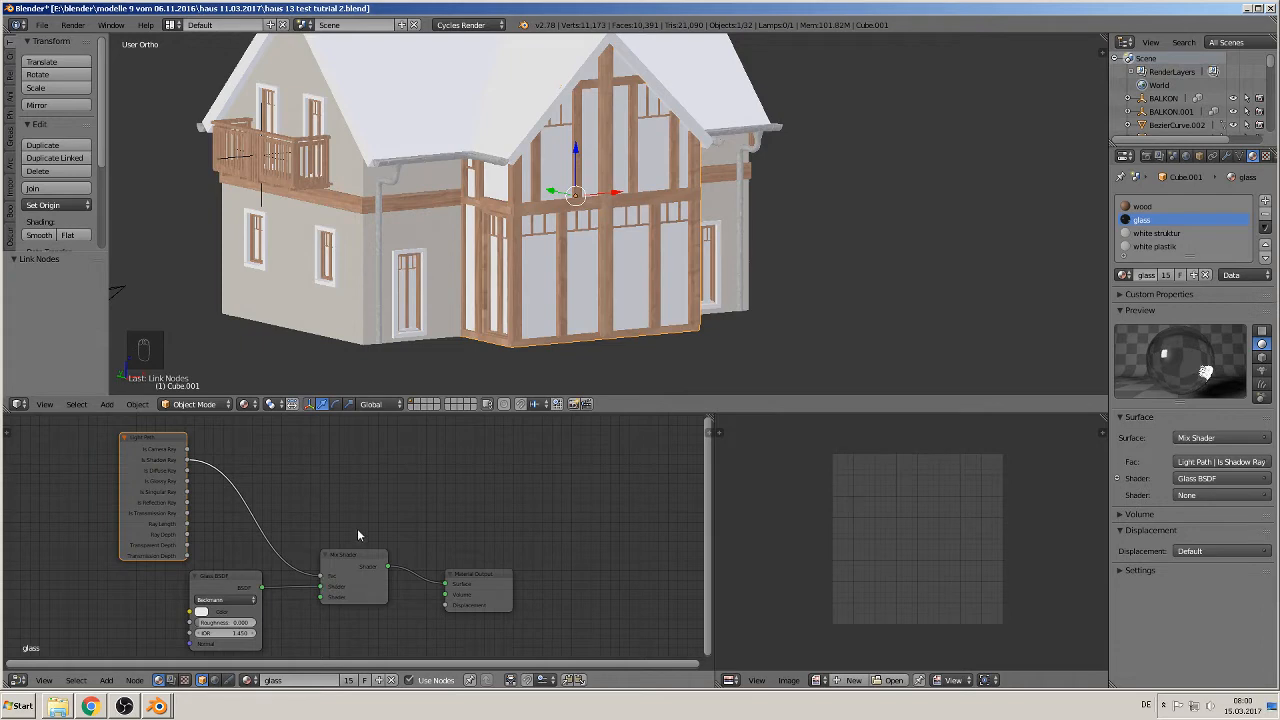
{"action": "middle_click_drag", "start_coordinate": [357, 528], "coordinate": [390, 476]}
{"action": "middle_click_drag", "start_coordinate": [353, 577], "coordinate": [293, 597]}
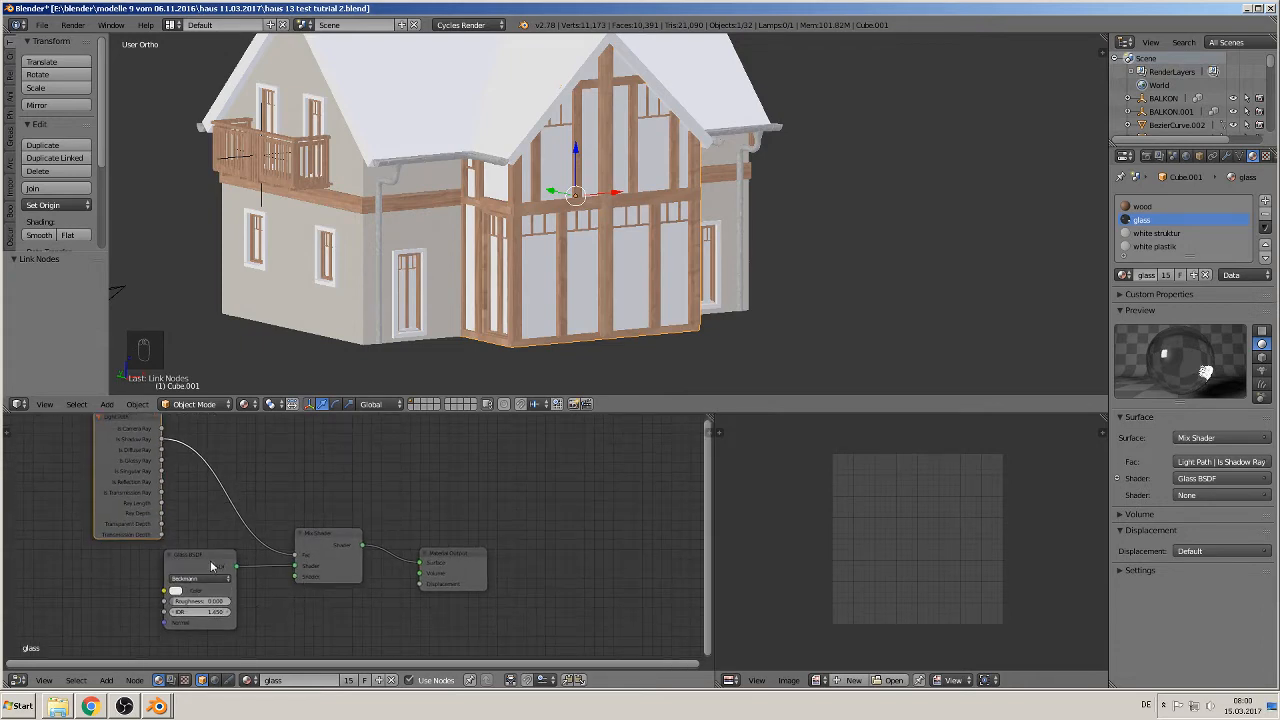
- Add a Glossy BSDF below the Glass BSDF, link it to the Mix Shader's second shader input and lower its roughness
{"action": "left_click", "coordinate": [108, 680]}
{"action": "mouse_move", "coordinate": [146, 625]}
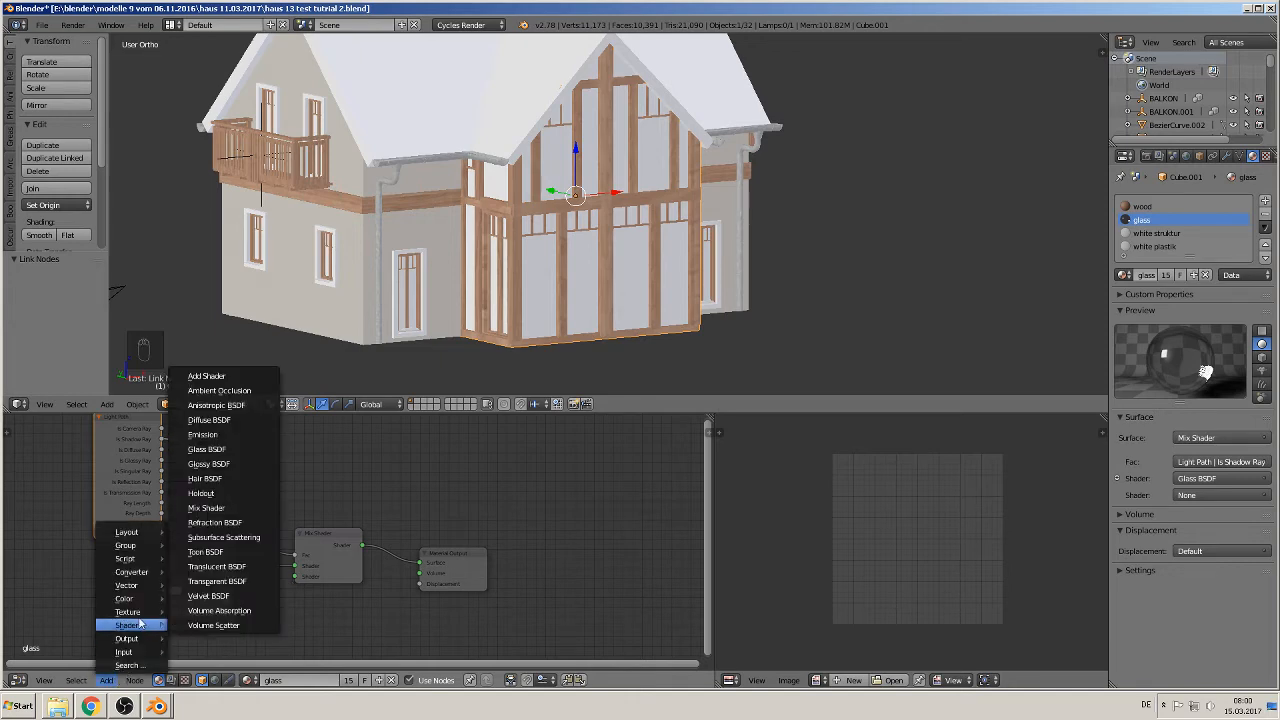
{"action": "left_click", "coordinate": [210, 464]}
{"action": "left_click", "coordinate": [160, 640]}
{"action": "left_click_drag", "start_coordinate": [232, 651], "coordinate": [298, 577]}
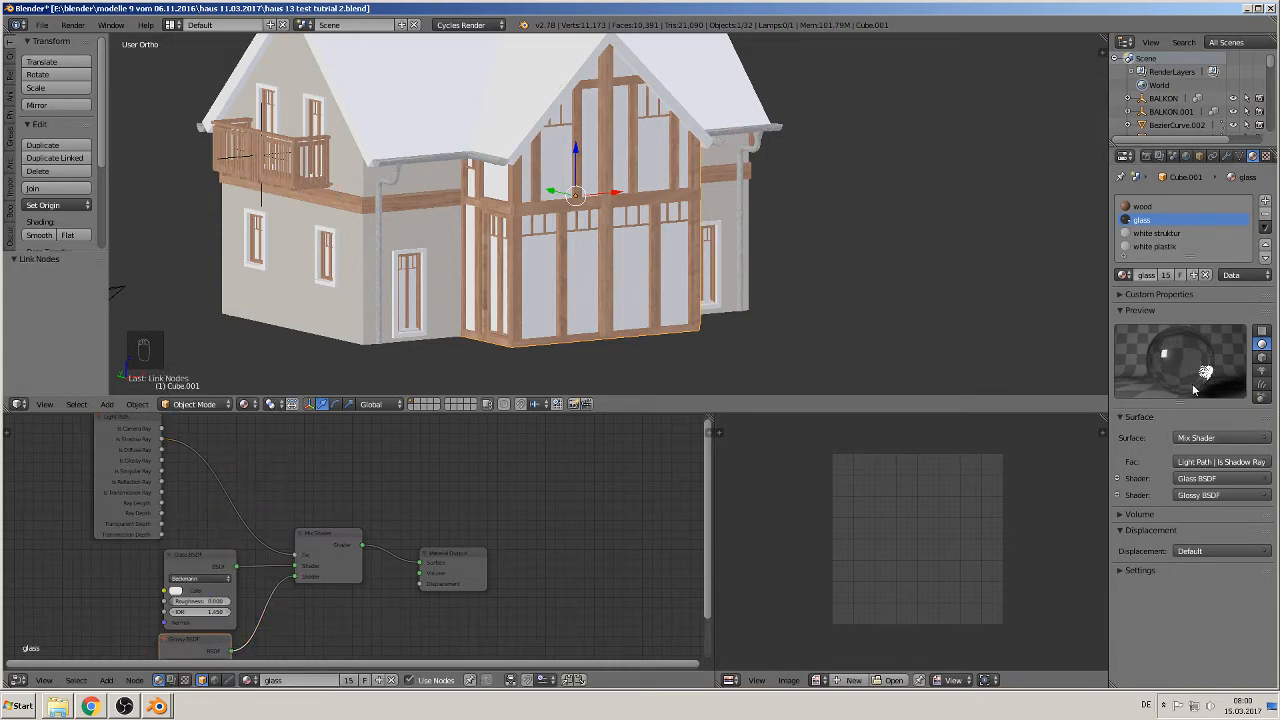
{"action": "middle_click_drag", "start_coordinate": [491, 590], "coordinate": [515, 546]}
{"action": "scroll", "coordinate": [419, 594], "scroll_direction": "up", "scroll_amount": 1}
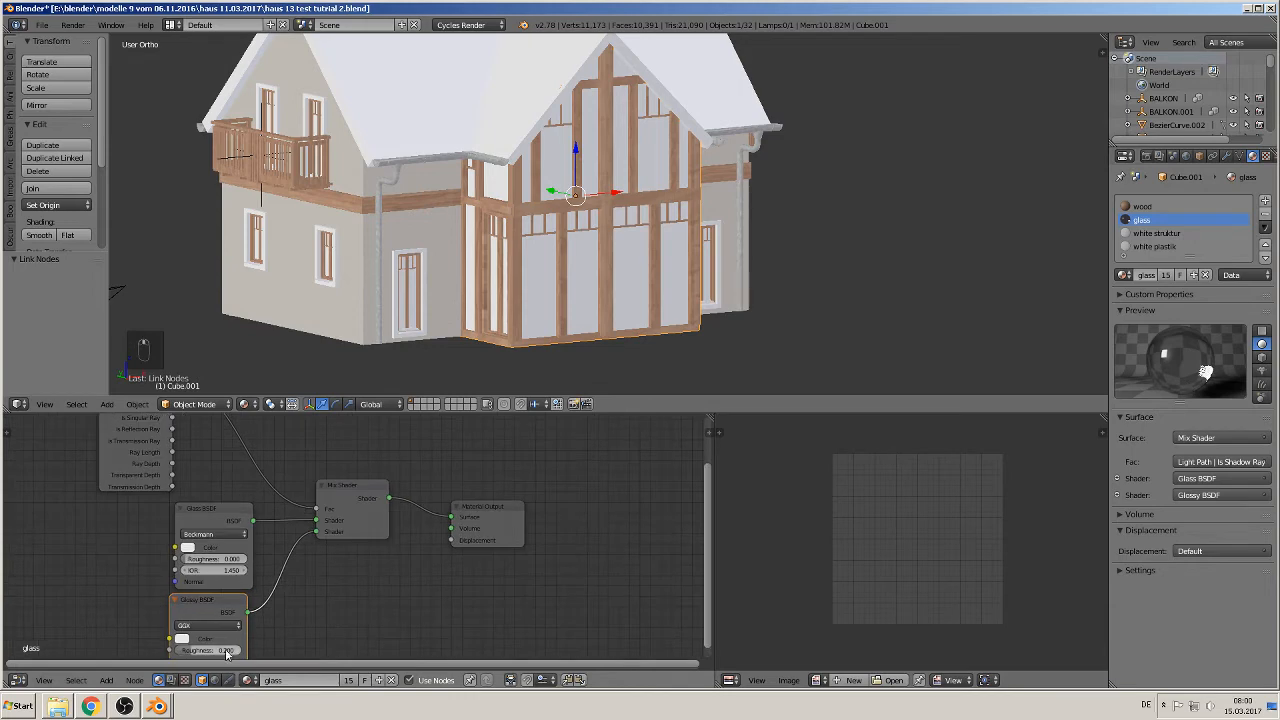
{"action": "left_click_drag", "start_coordinate": [226, 649], "coordinate": [172, 649]}
{"action": "middle_click_drag", "start_coordinate": [363, 587], "coordinate": [351, 598]}
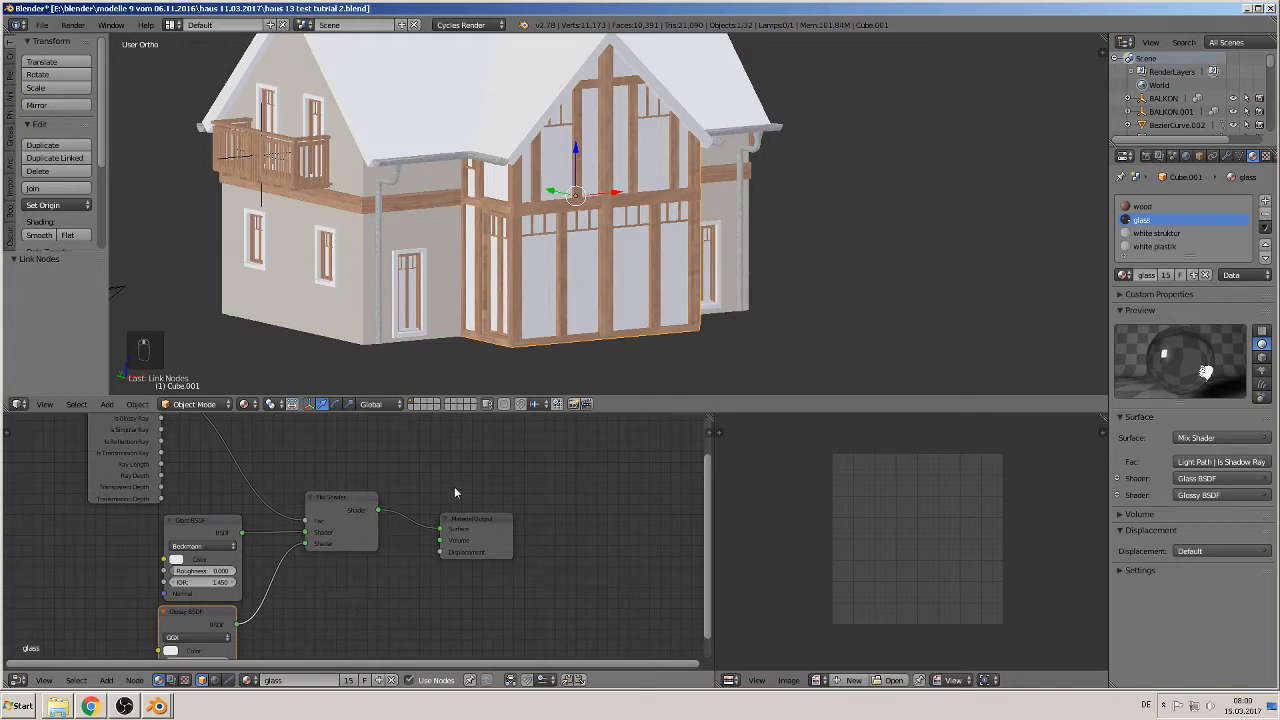
{"action": "middle_click_drag", "start_coordinate": [431, 461], "coordinate": [381, 516]}
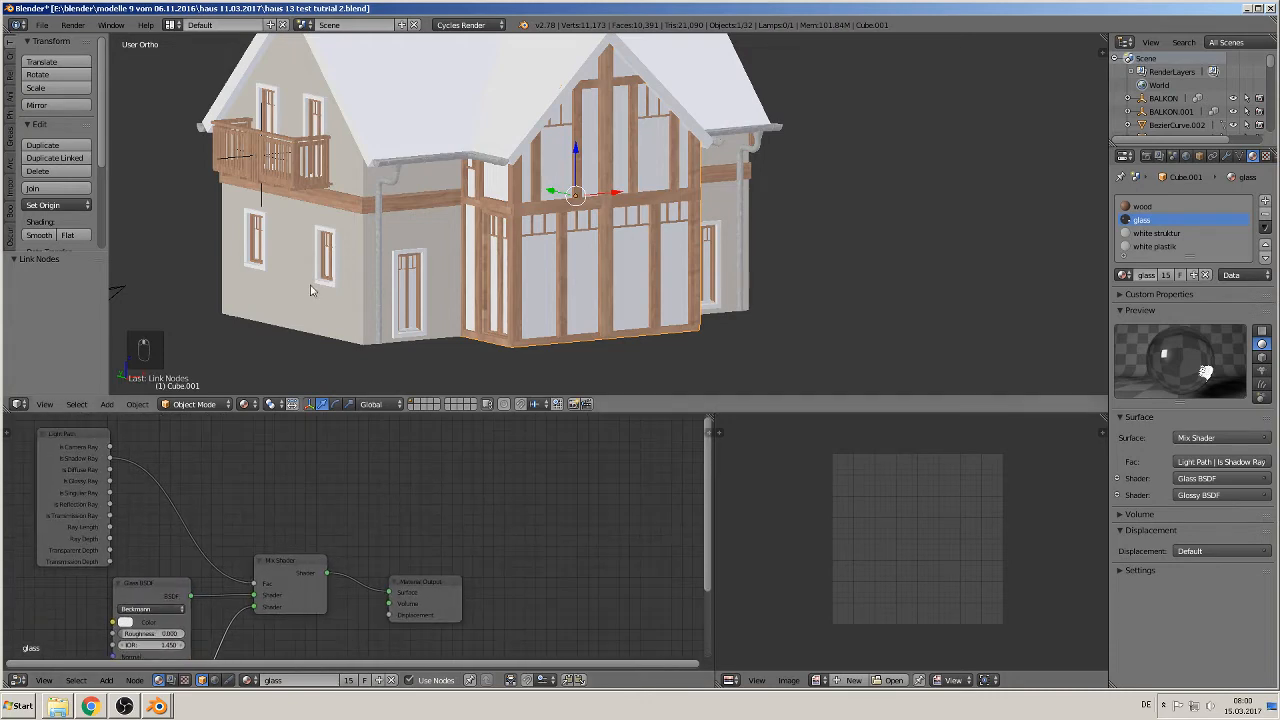
- Set the viewport shading to Material and save the house file with the updated glass material
{"action": "left_click", "coordinate": [245, 400]}
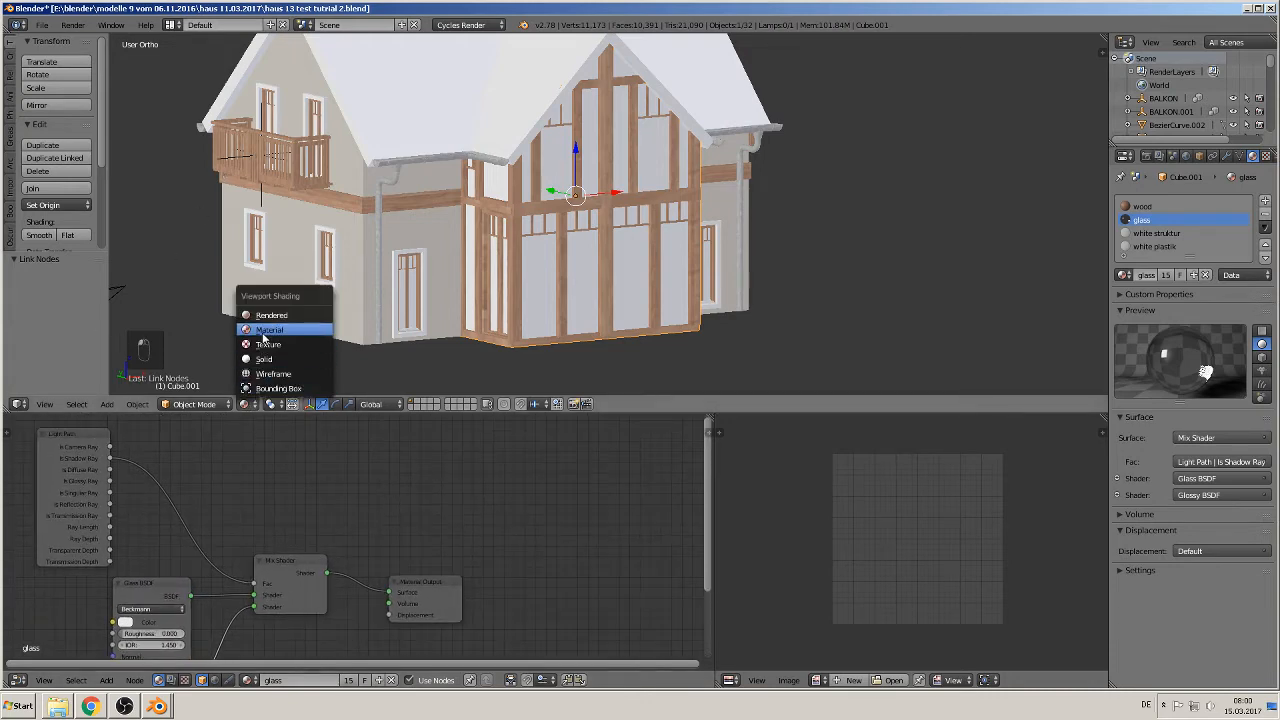
{"action": "left_click", "coordinate": [260, 336]}
{"action": "left_click", "coordinate": [42, 24]}
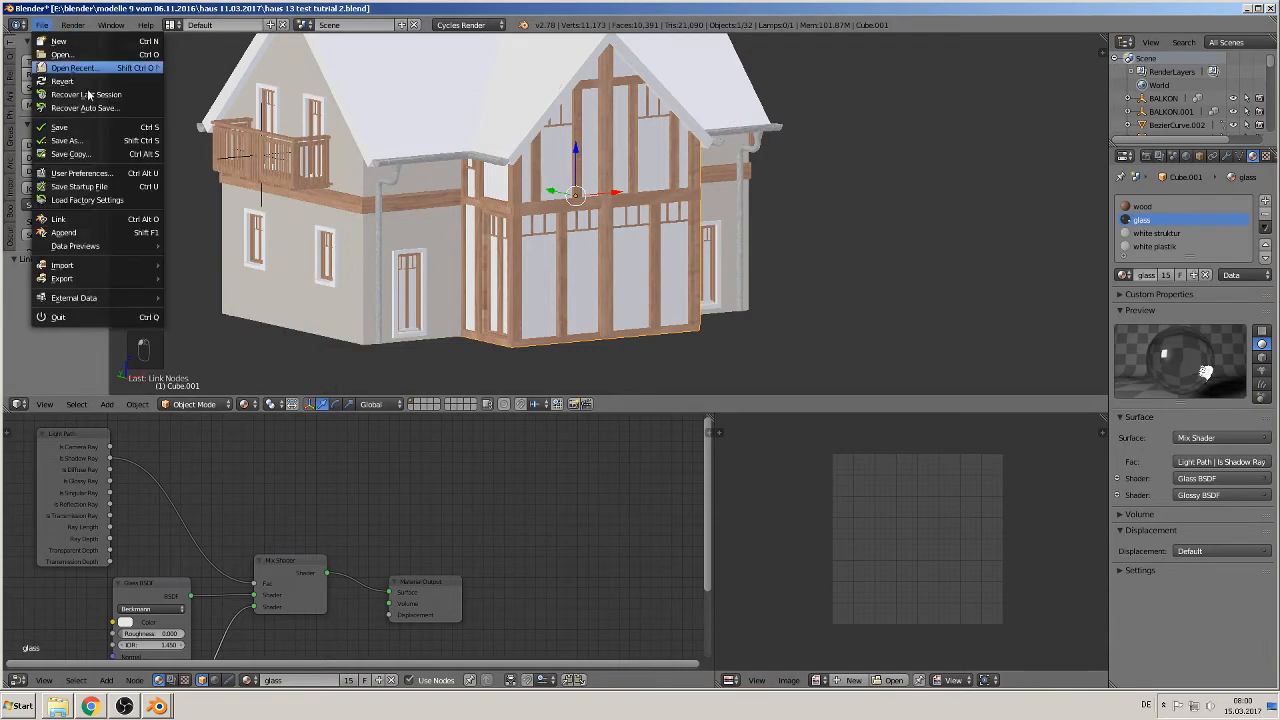
{"action": "left_click", "coordinate": [88, 129]}
- Switch the 3D view to Rendered shading to preview the house with its glass and plaster materials
{"action": "scroll", "coordinate": [584, 219], "scroll_direction": "up", "scroll_amount": 2}
{"action": "scroll", "coordinate": [517, 276], "scroll_direction": "down", "scroll_amount": 3}
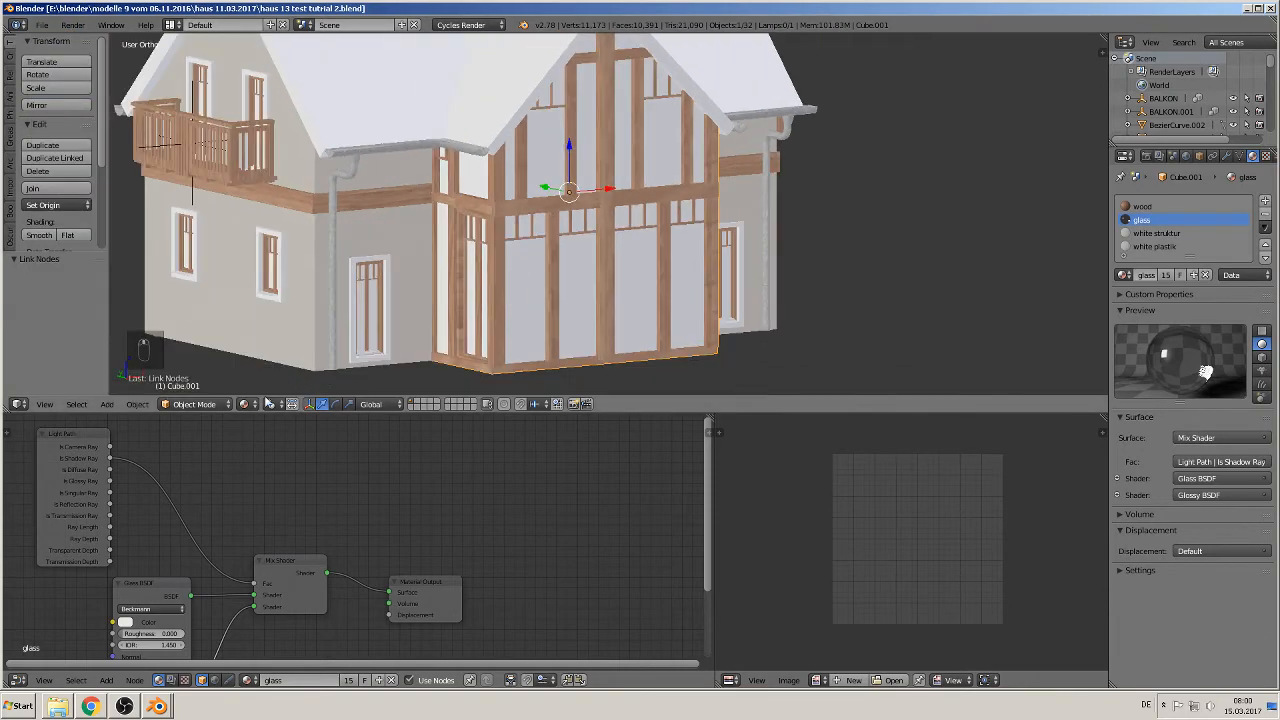
{"action": "left_click", "coordinate": [245, 404]}
{"action": "left_click", "coordinate": [289, 316]}
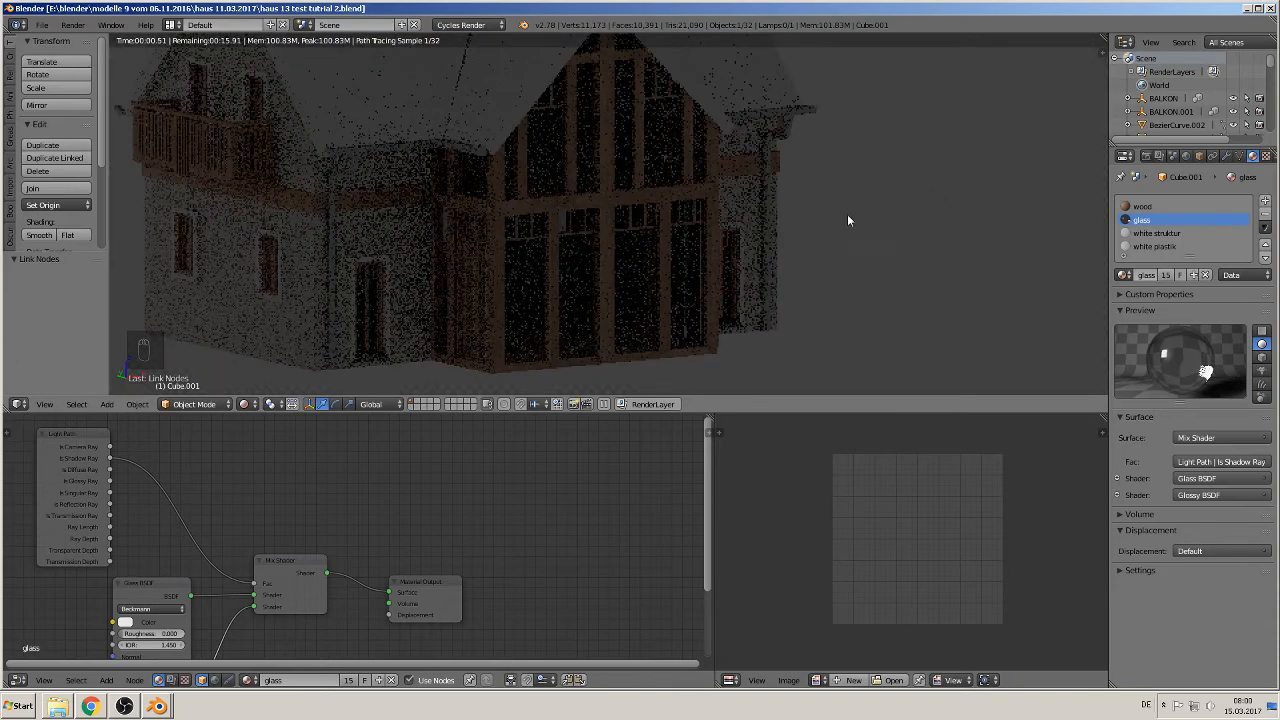
- Return the 3D view from Rendered to Material shading and select the Lamp object in the scene
{"action": "middle_click_drag", "start_coordinate": [847, 220], "coordinate": [418, 372]}
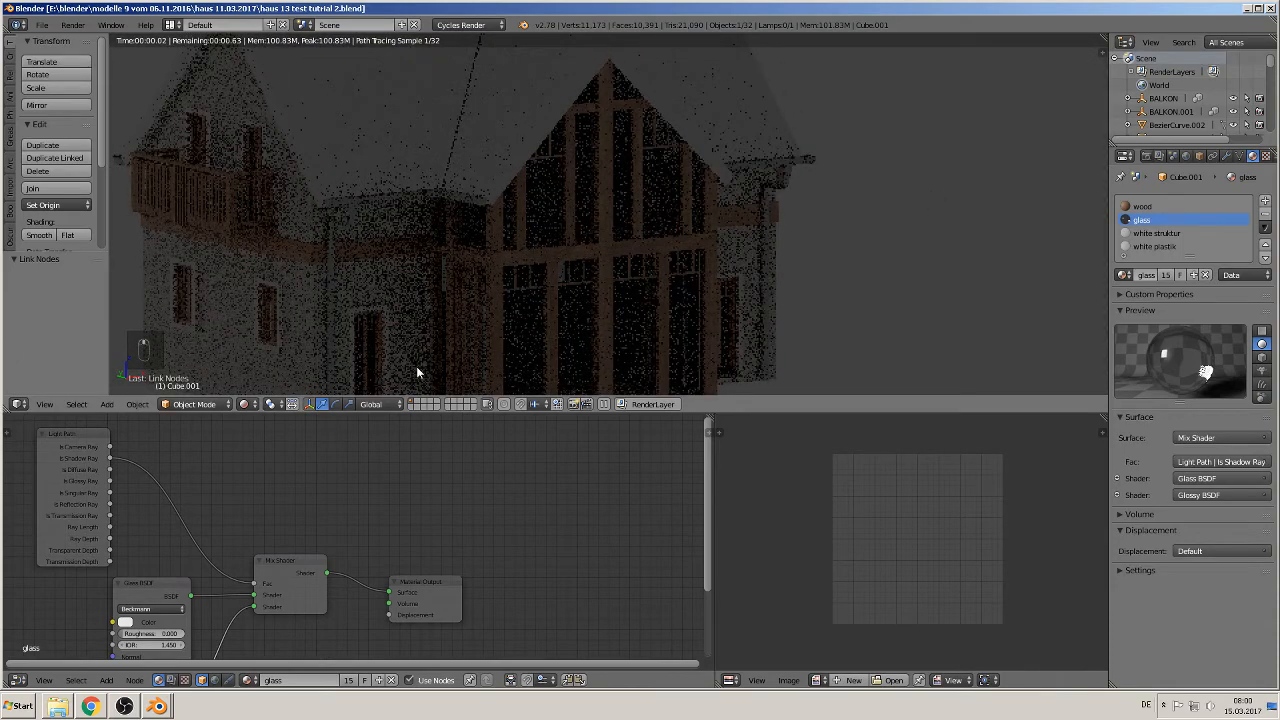
{"action": "key", "text": "shift+z"}
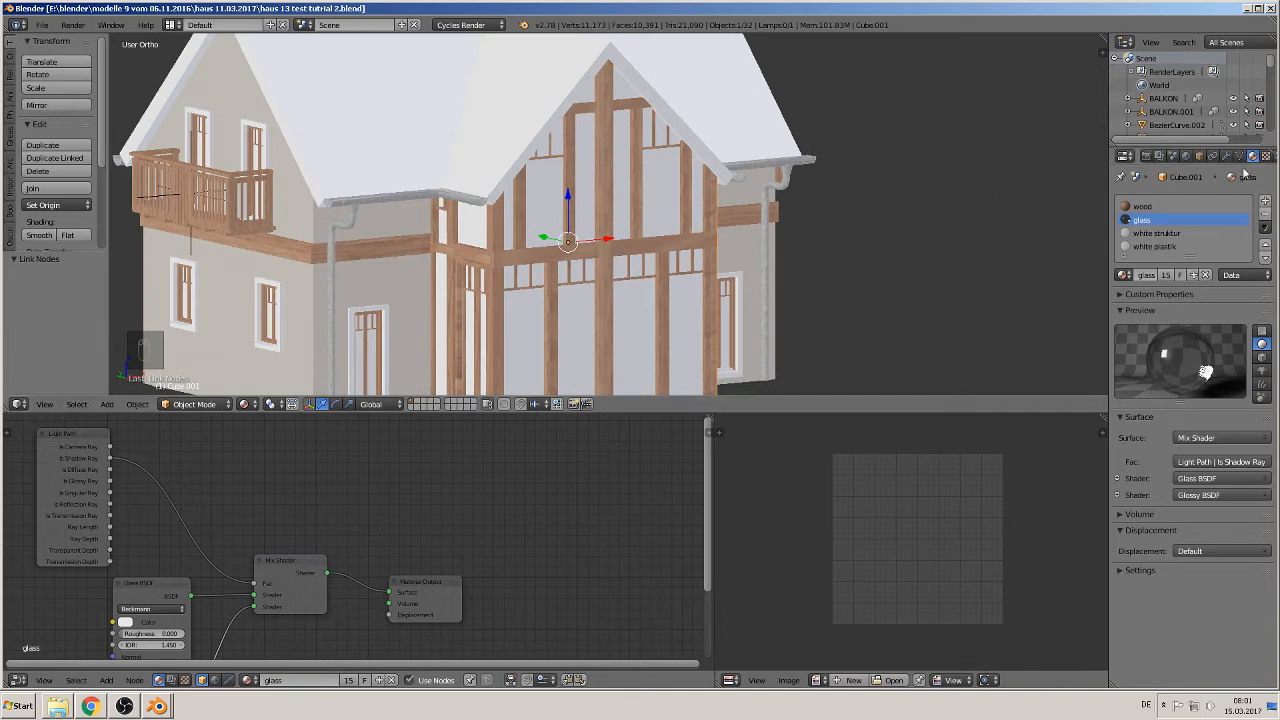
{"action": "scroll", "coordinate": [1162, 130], "scroll_direction": "down", "scroll_amount": 10}
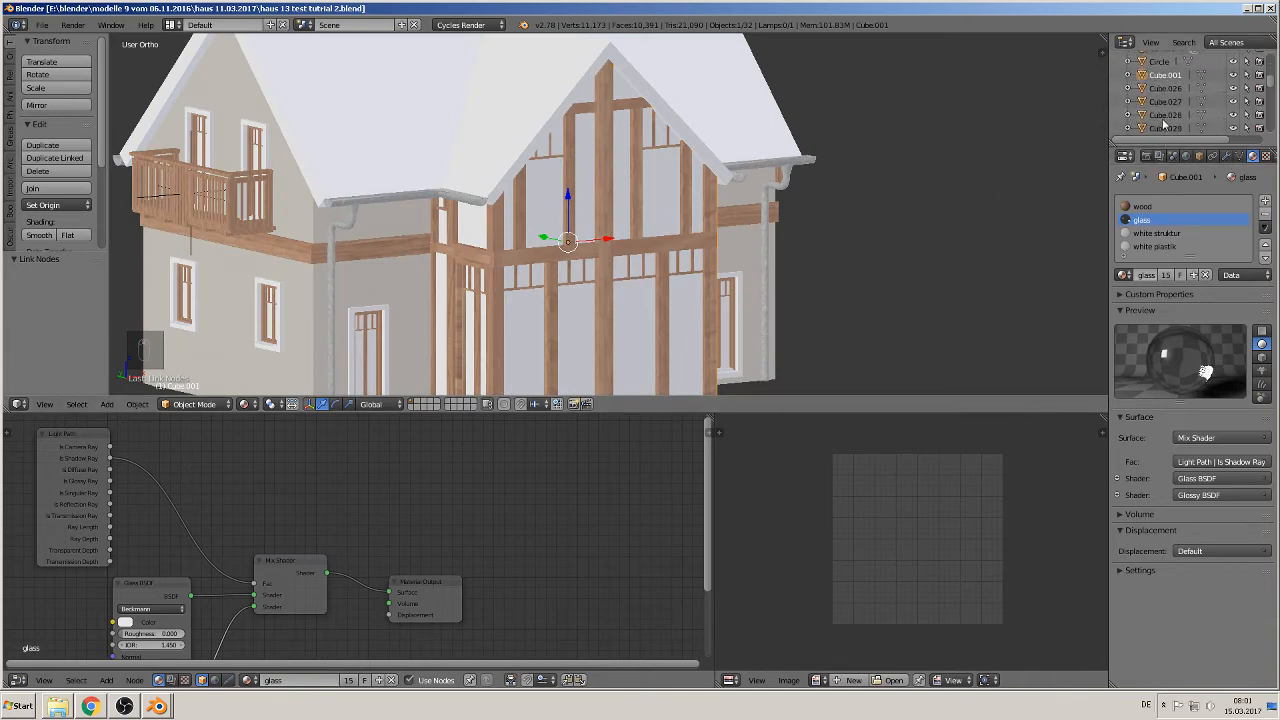
{"action": "scroll", "coordinate": [1176, 113], "scroll_direction": "up", "scroll_amount": 2}
{"action": "scroll", "coordinate": [1170, 116], "scroll_direction": "down", "scroll_amount": 15}
{"action": "left_click", "coordinate": [1156, 129]}
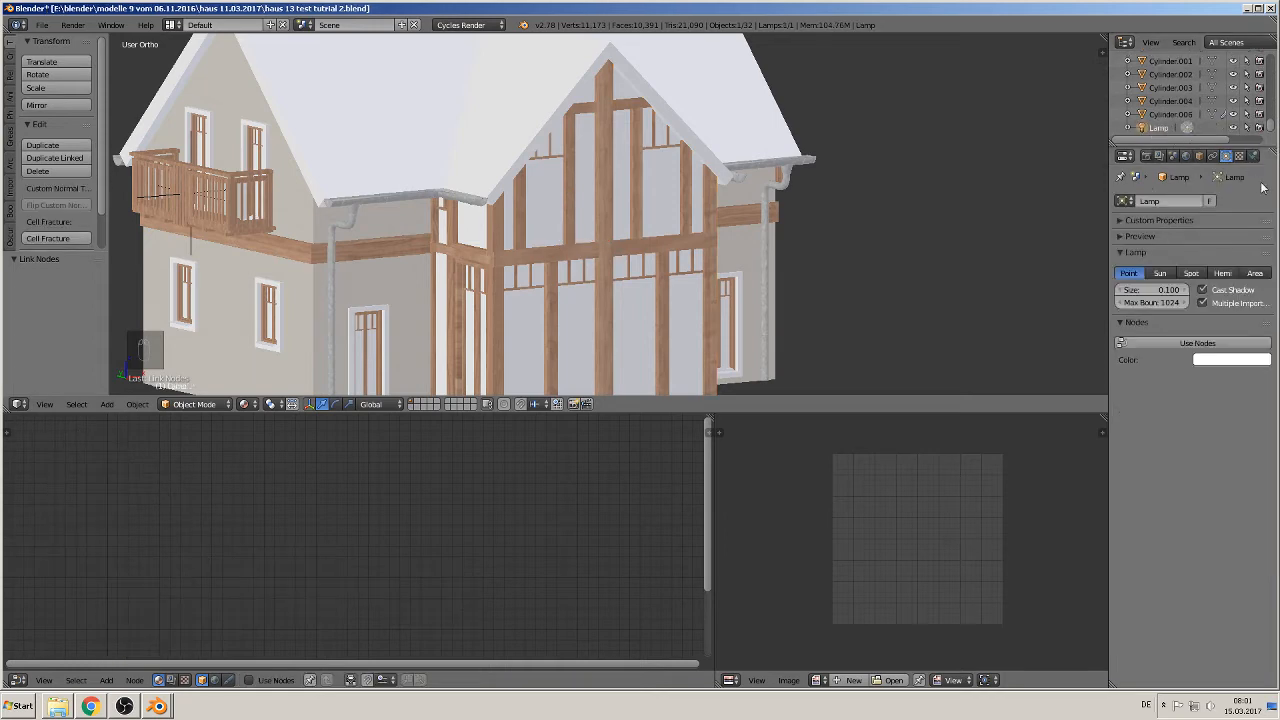
- Change the lamp to a Sun with shader nodes, a slightly off-white emission color and a size of 0.03
{"action": "left_click", "coordinate": [1159, 272]}
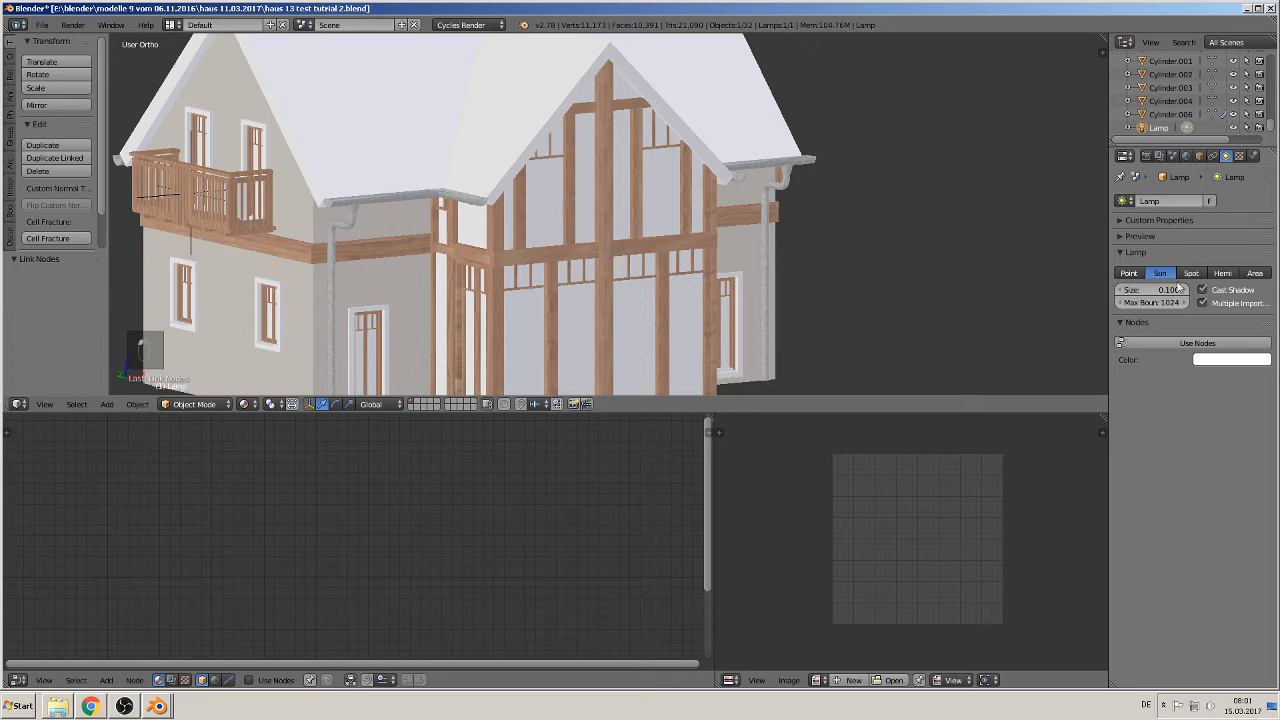
{"action": "left_click", "coordinate": [1171, 343]}
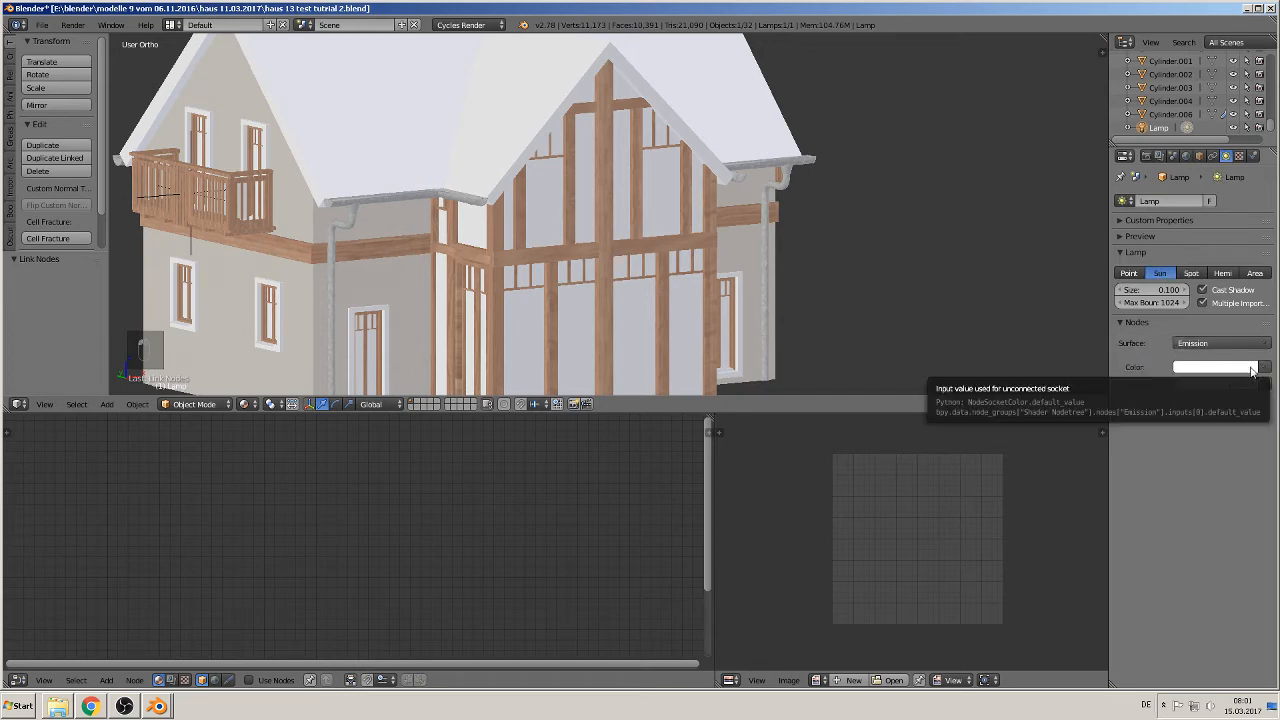
{"action": "left_click", "coordinate": [1250, 369]}
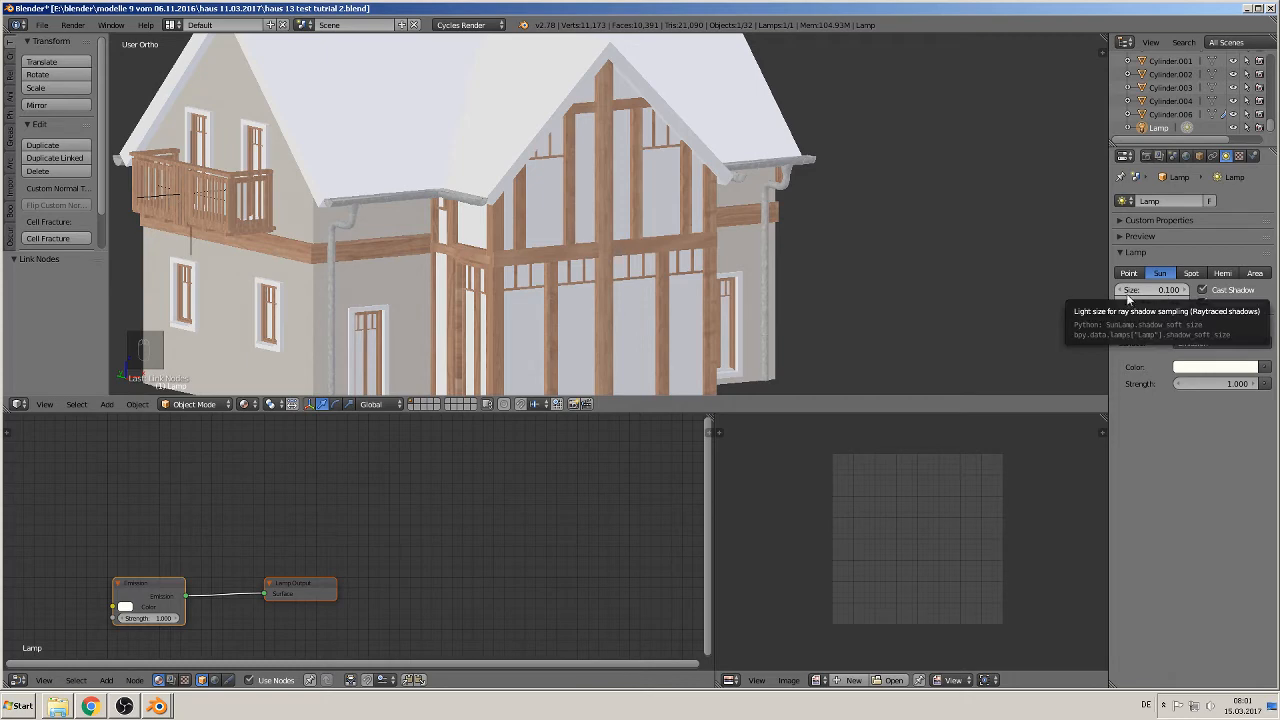
{"action": "left_click", "coordinate": [1146, 289]}
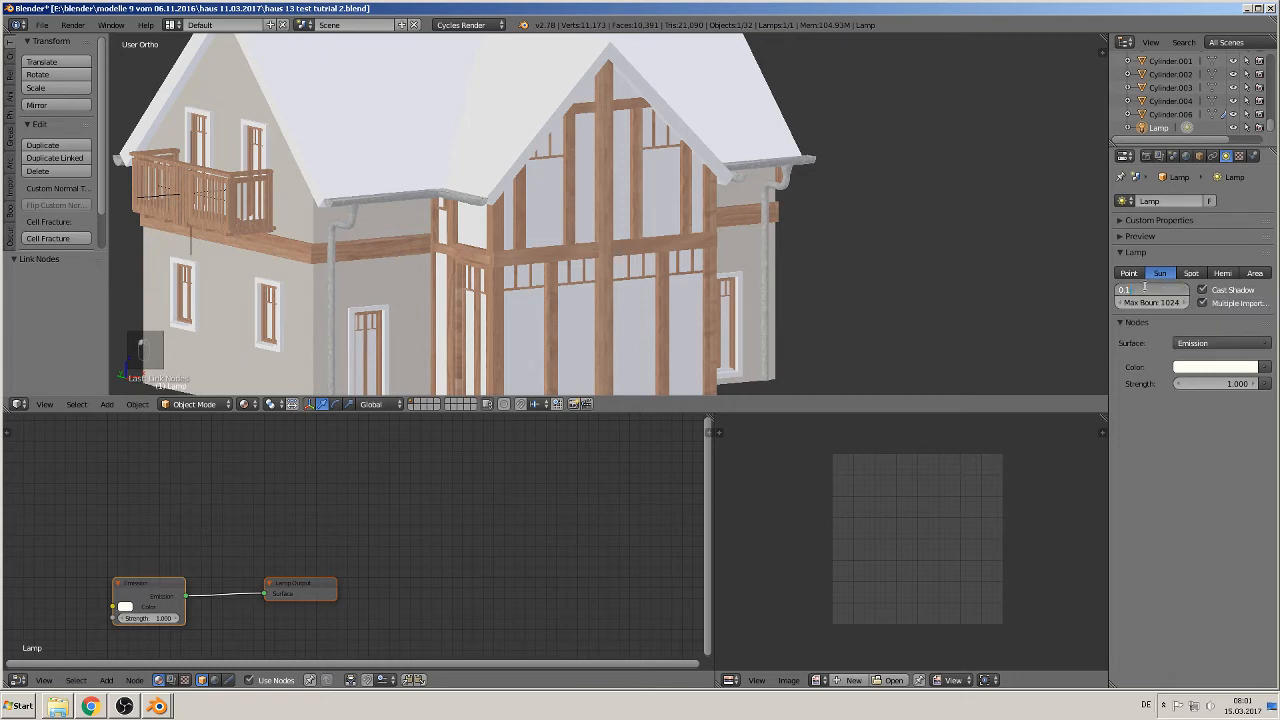
{"action": "type", "text": "0.03"}
{"action": "key", "text": "Return"}
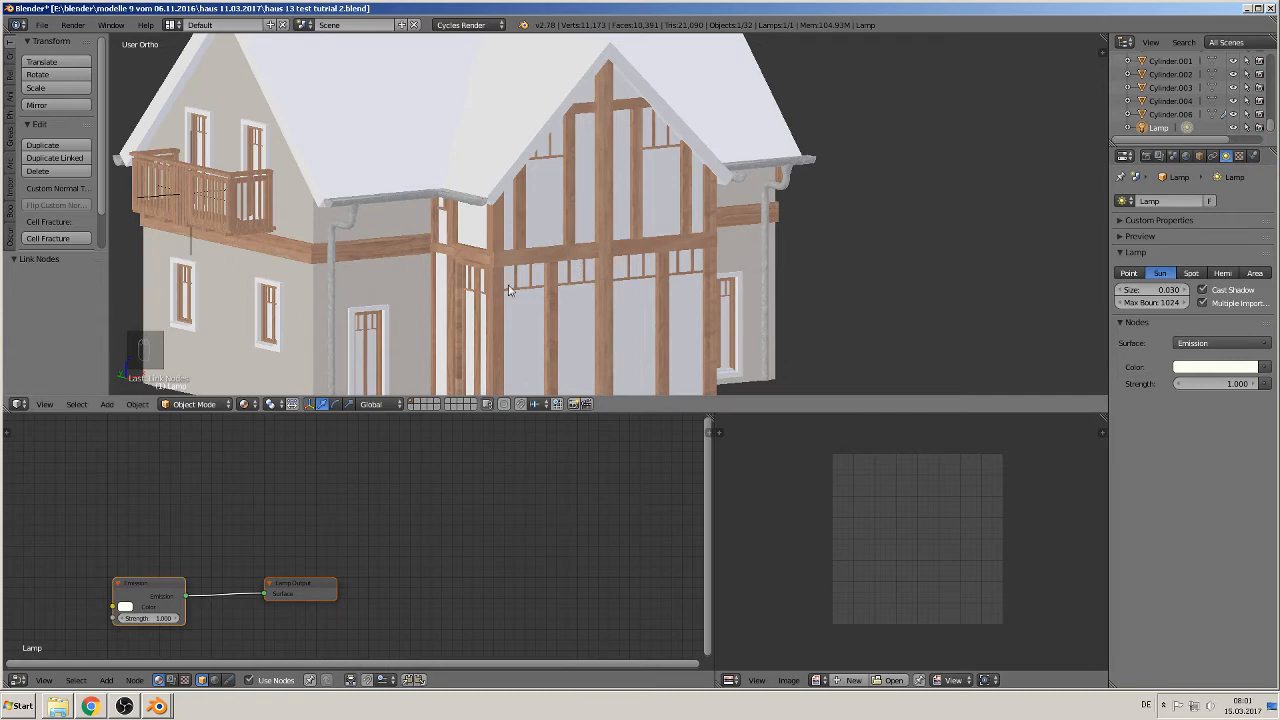
{"action": "left_click", "coordinate": [1132, 236]}
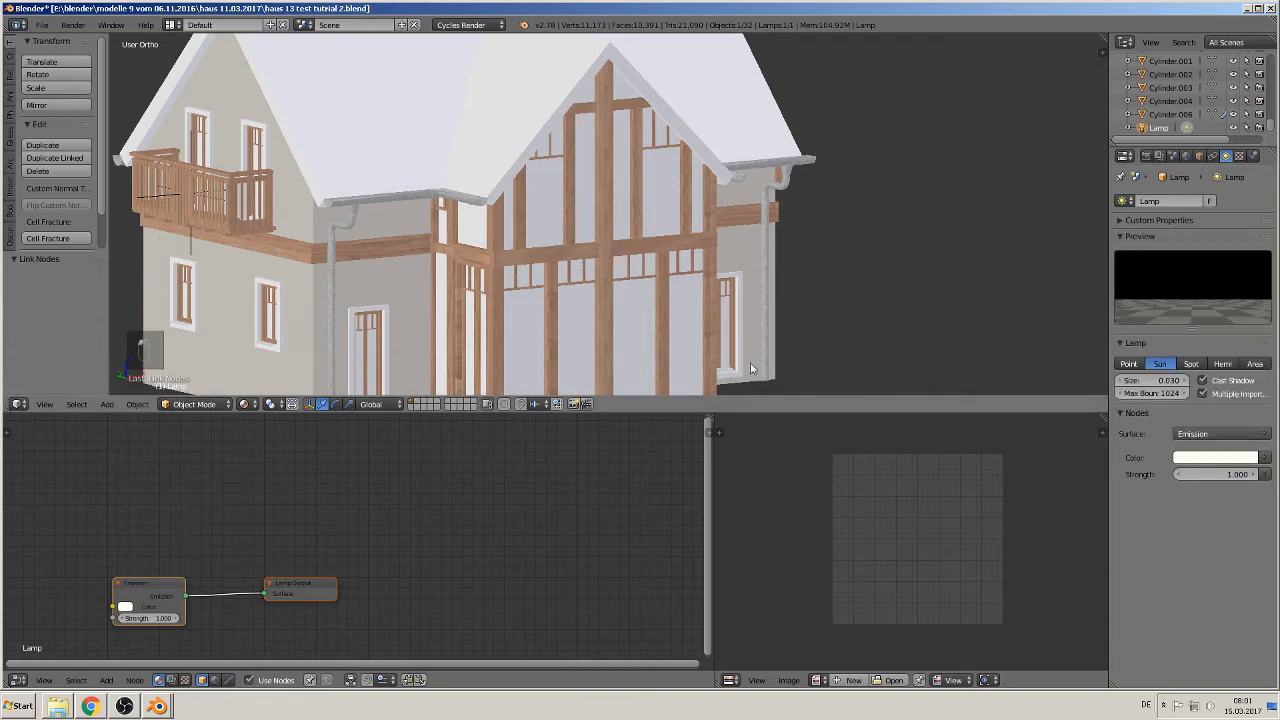
- Enable shader nodes for the world background and assign an Environment Texture to its color
{"action": "scroll", "coordinate": [752, 369], "scroll_direction": "down", "scroll_amount": 5}
{"action": "middle_click_drag", "start_coordinate": [752, 369], "coordinate": [147, 265]}
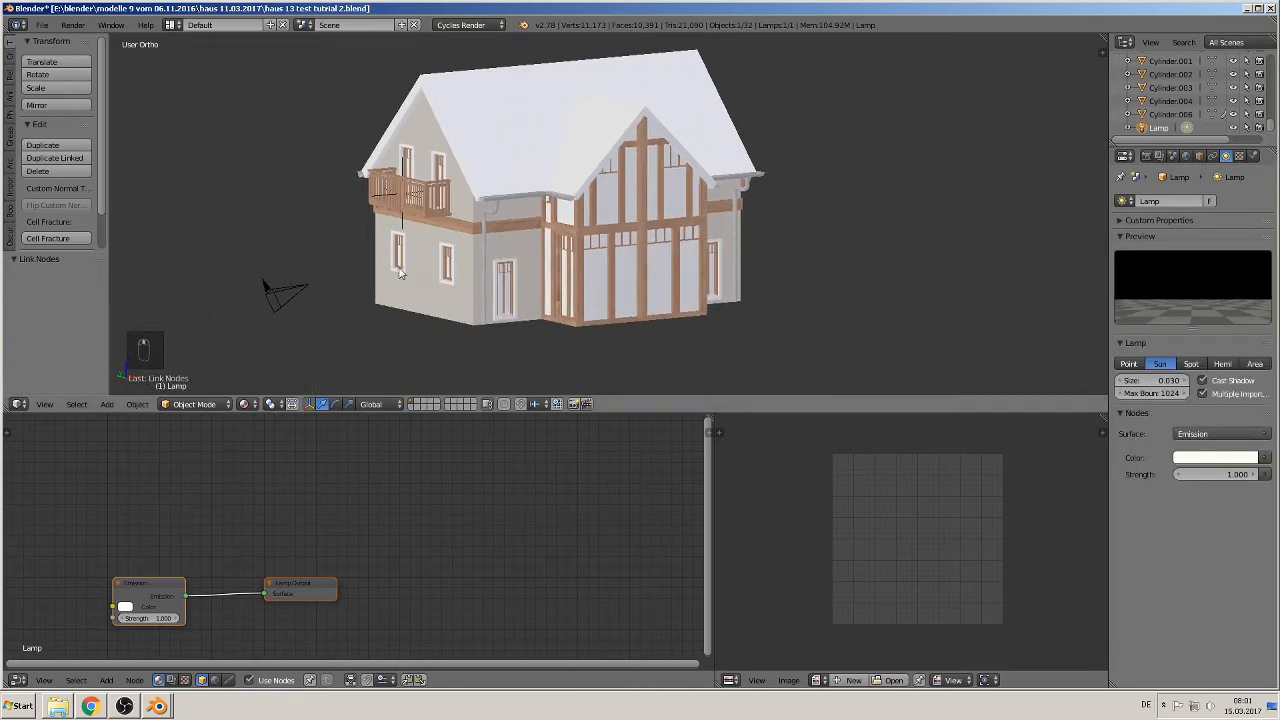
{"action": "left_click", "coordinate": [1185, 156]}
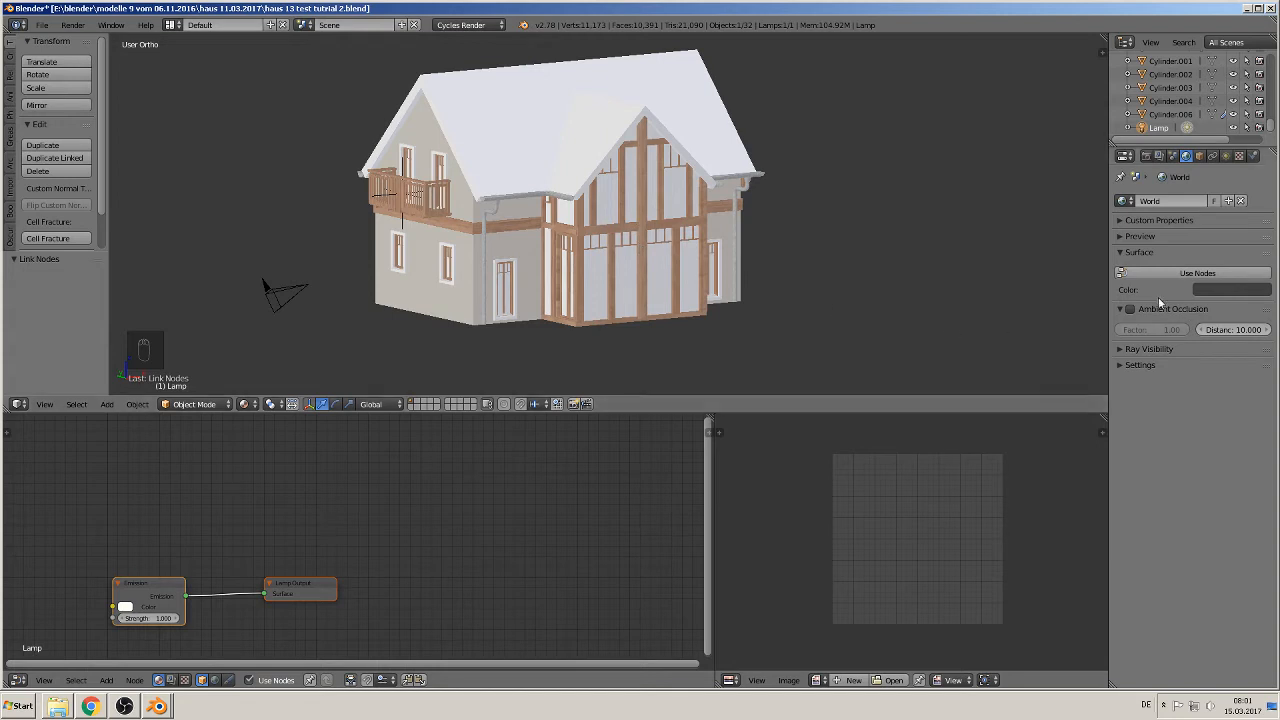
{"action": "left_click", "coordinate": [1158, 268]}
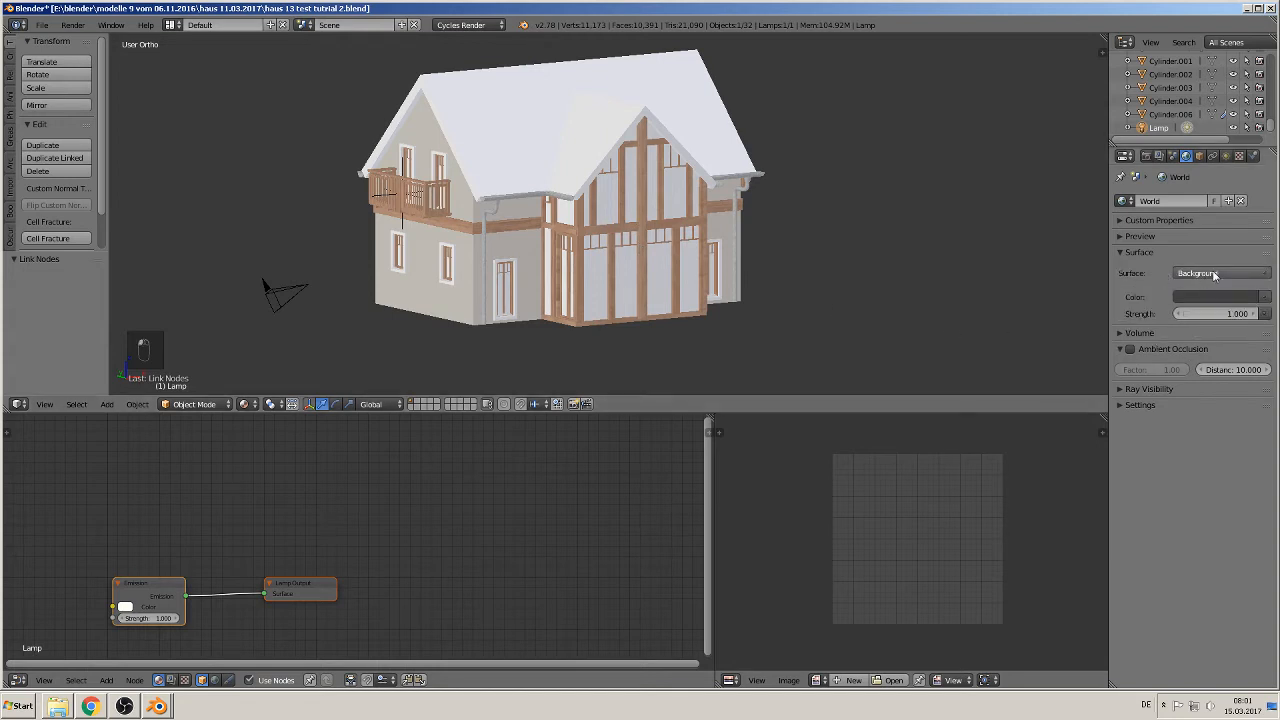
{"action": "left_click", "coordinate": [1265, 298]}
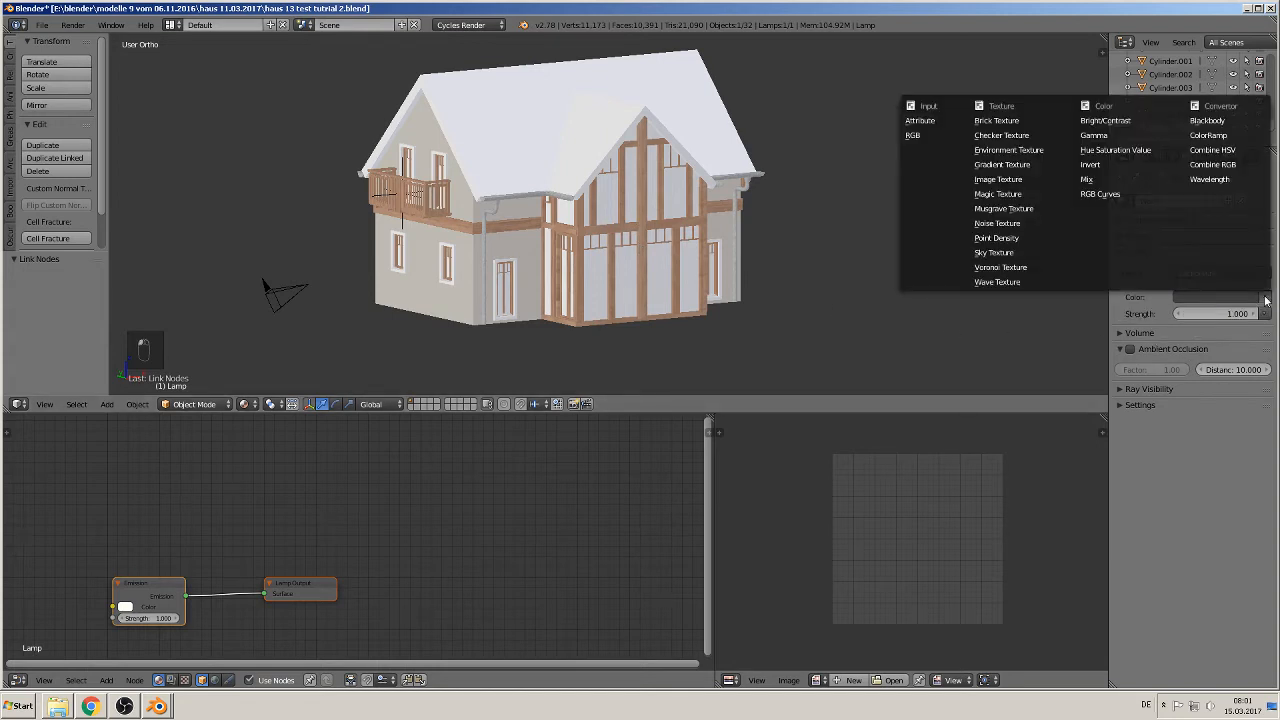
{"action": "left_click", "coordinate": [1020, 150]}
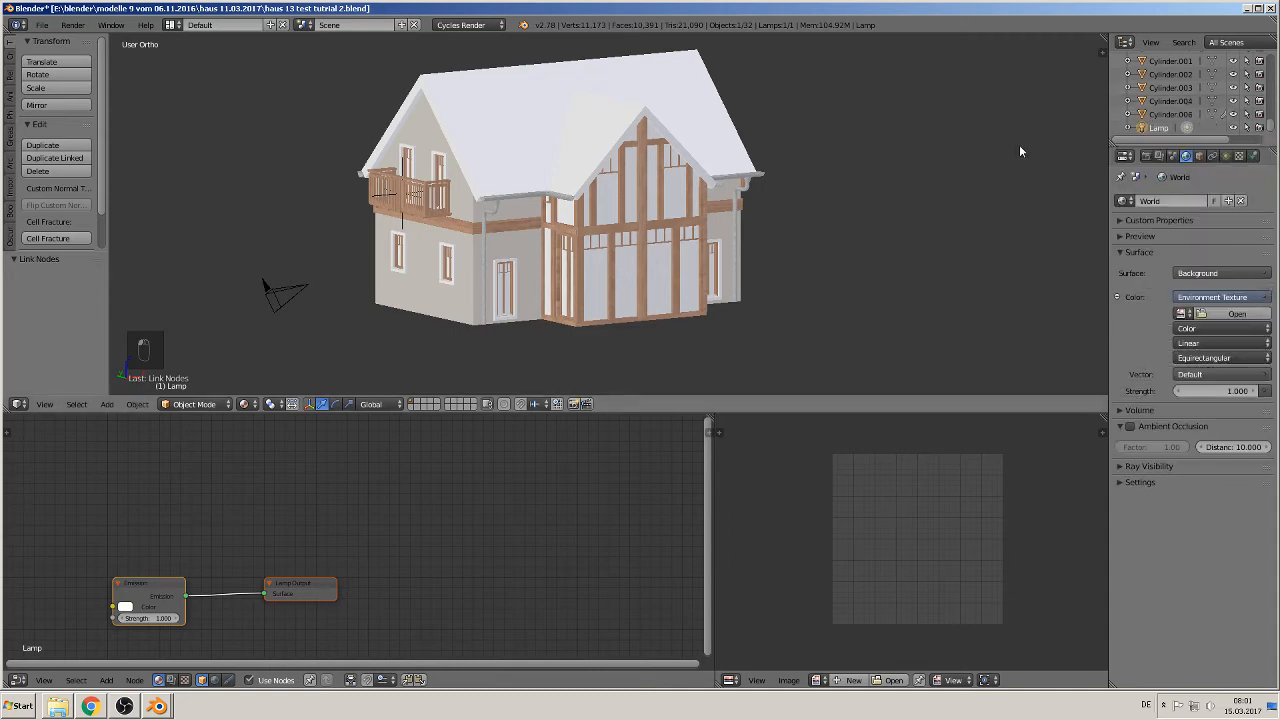
- Load the LA Downtown panorama from the hdri texture folder as the world's environment image, browsing with thumbnails
{"action": "left_click", "coordinate": [1230, 314]}
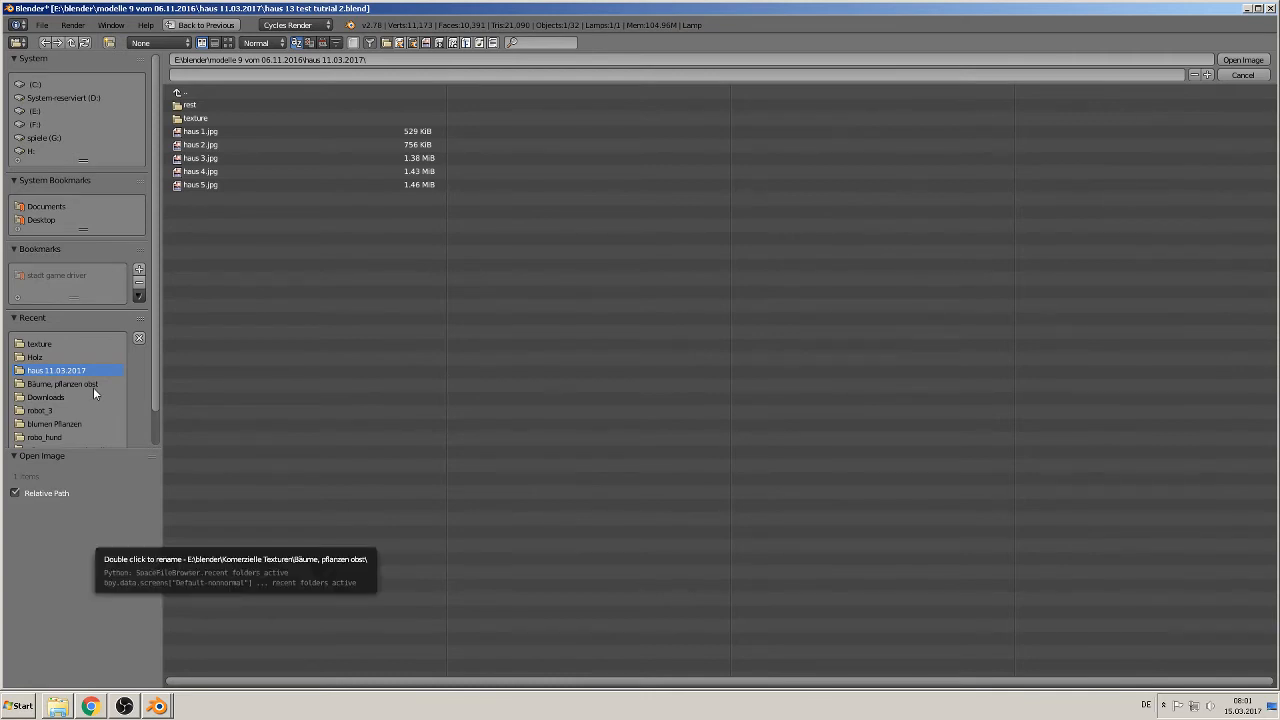
{"action": "left_click", "coordinate": [40, 357]}
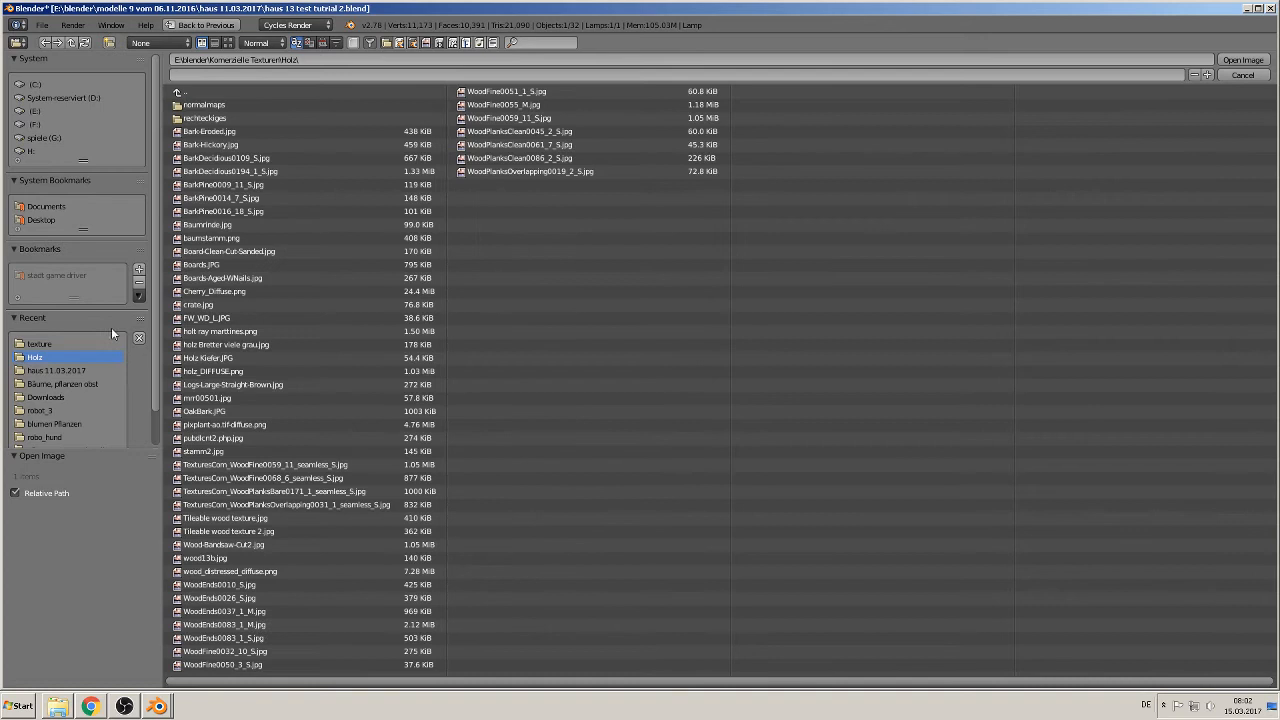
{"action": "left_click", "coordinate": [200, 91]}
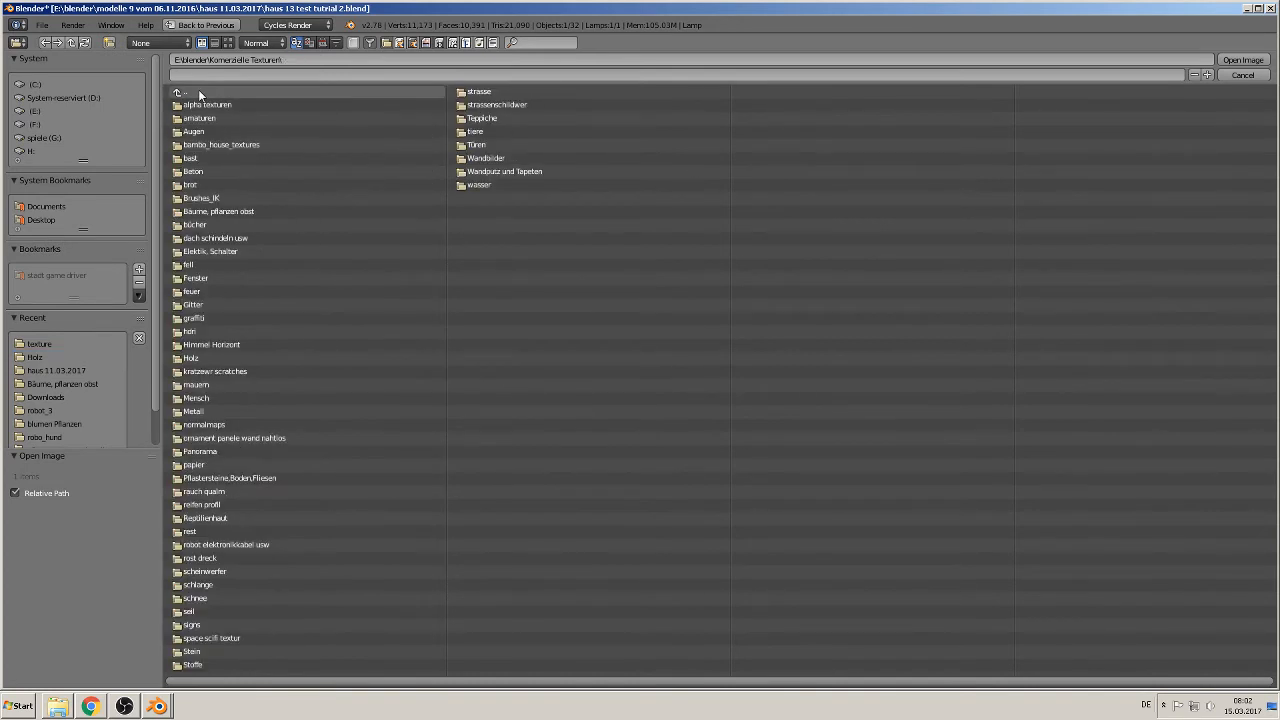
{"action": "left_click", "coordinate": [211, 333]}
{"action": "left_click", "coordinate": [228, 42]}
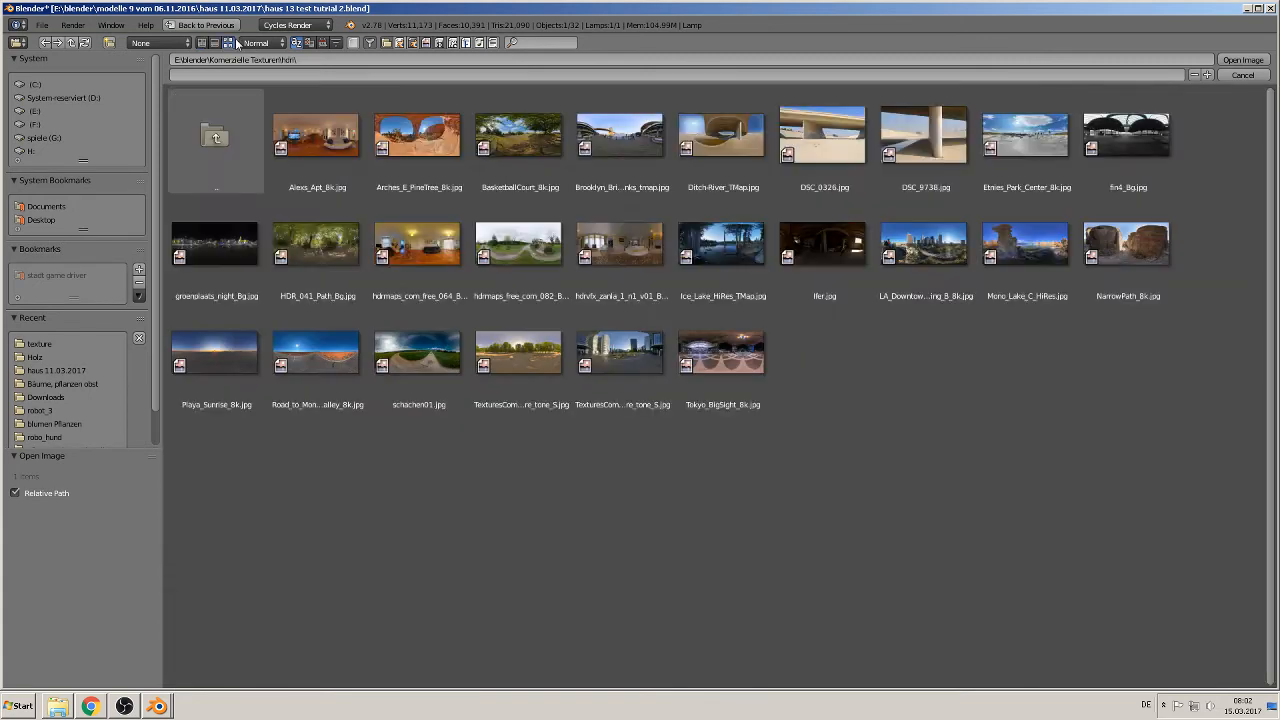
{"action": "double_click", "coordinate": [948, 261]}
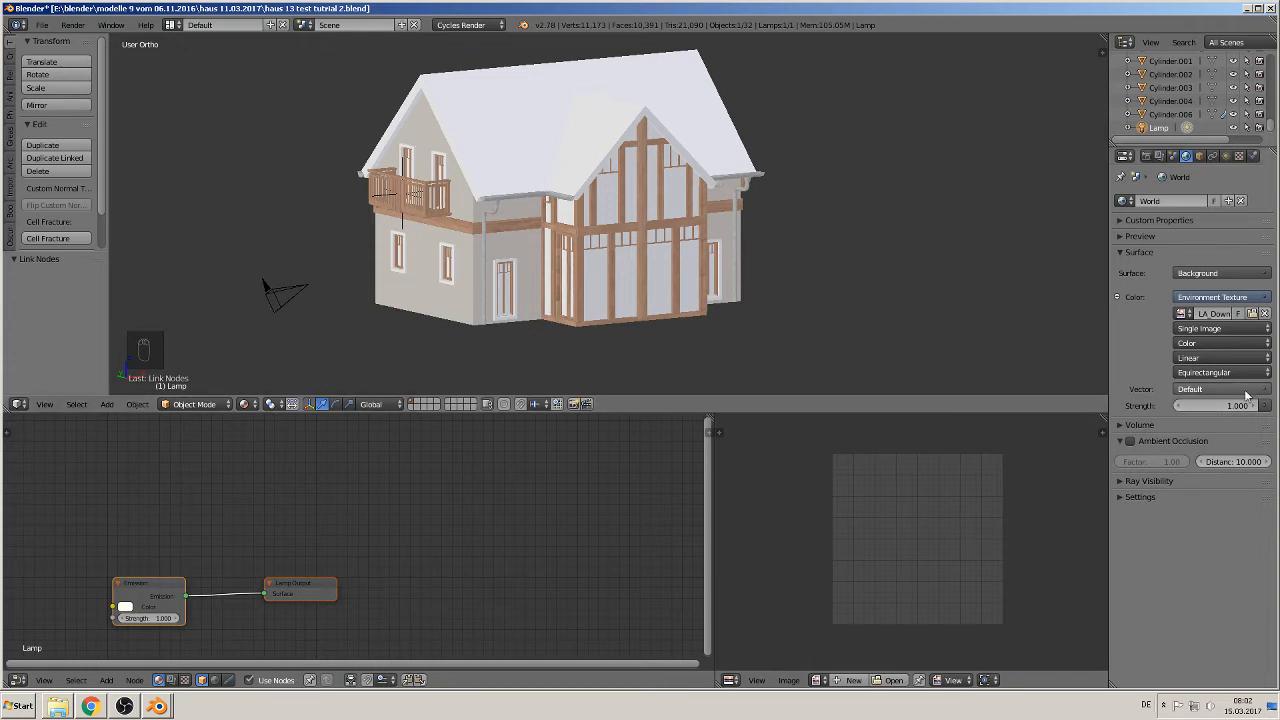
- Save the house file and switch the 3D view to Rendered shading to preview the environment lighting
{"action": "left_click", "coordinate": [41, 24]}
{"action": "left_click", "coordinate": [58, 128]}
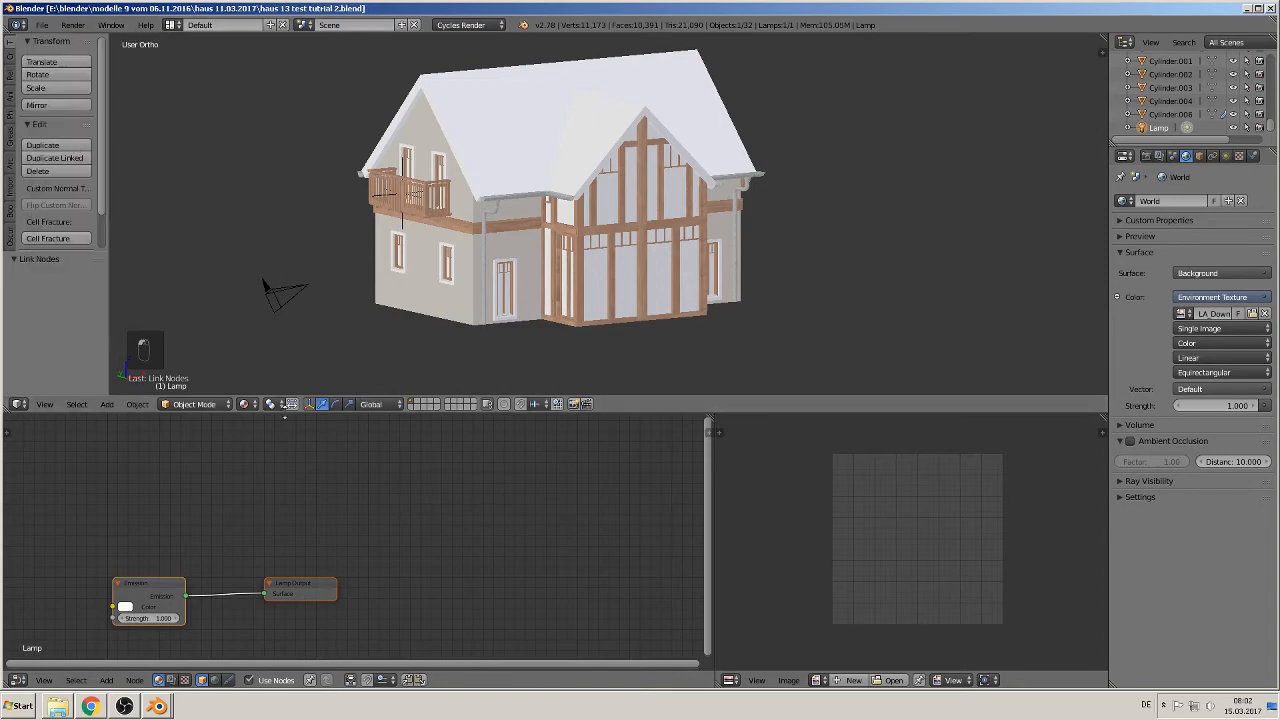
{"action": "left_click", "coordinate": [243, 404]}
{"action": "left_click", "coordinate": [276, 315]}
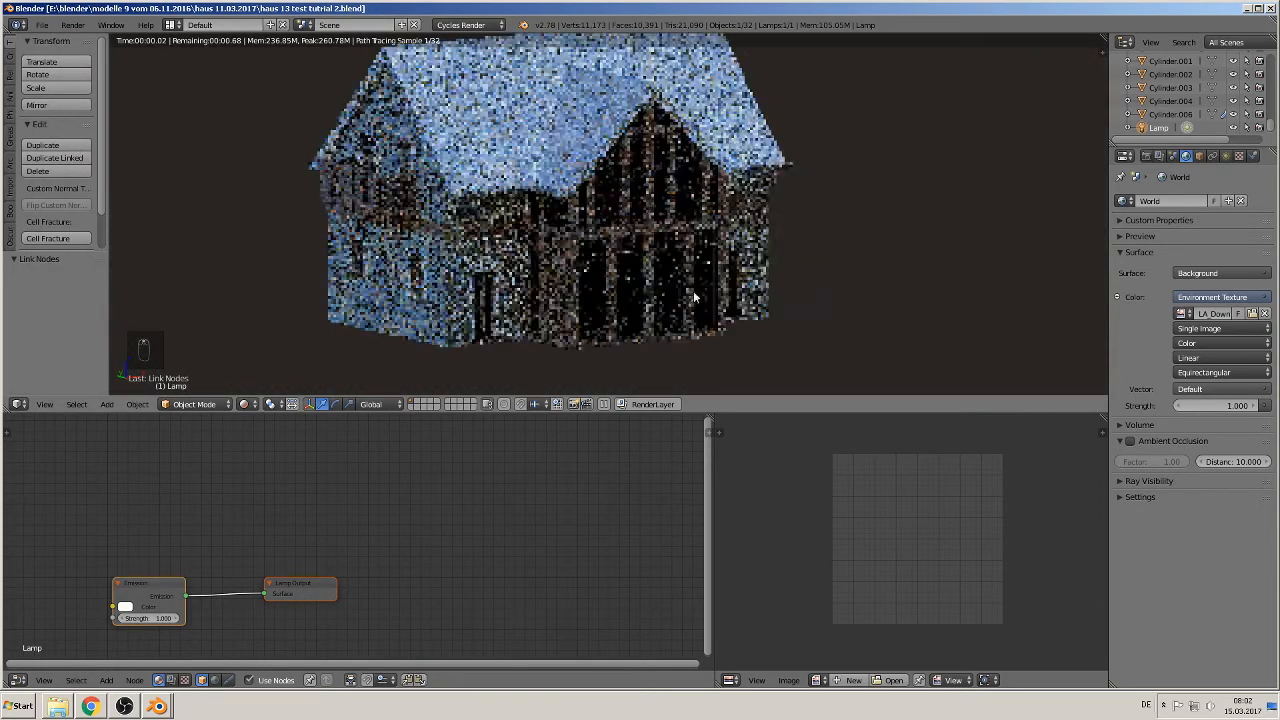
{"action": "scroll", "coordinate": [690, 296], "scroll_direction": "up", "scroll_amount": 2}
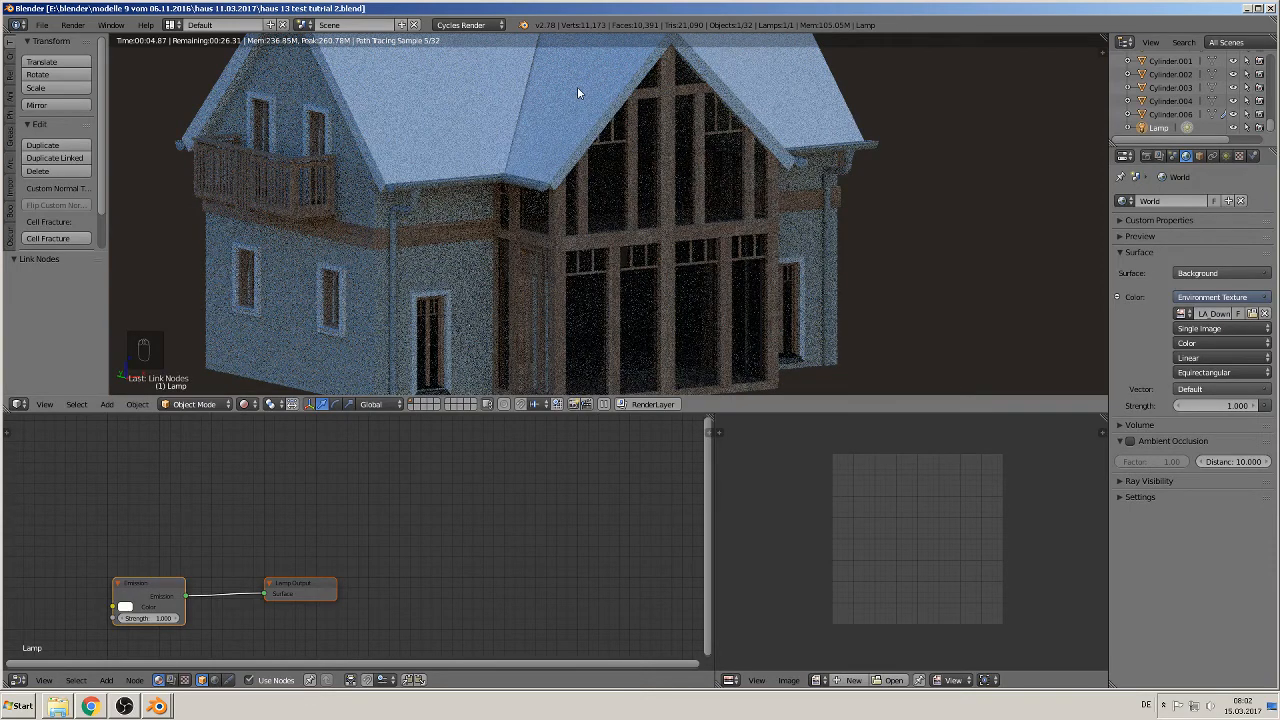
- Return to Material shading and open the house's wall mesh in Edit Mode with its underside in view
{"action": "left_click", "coordinate": [243, 404]}
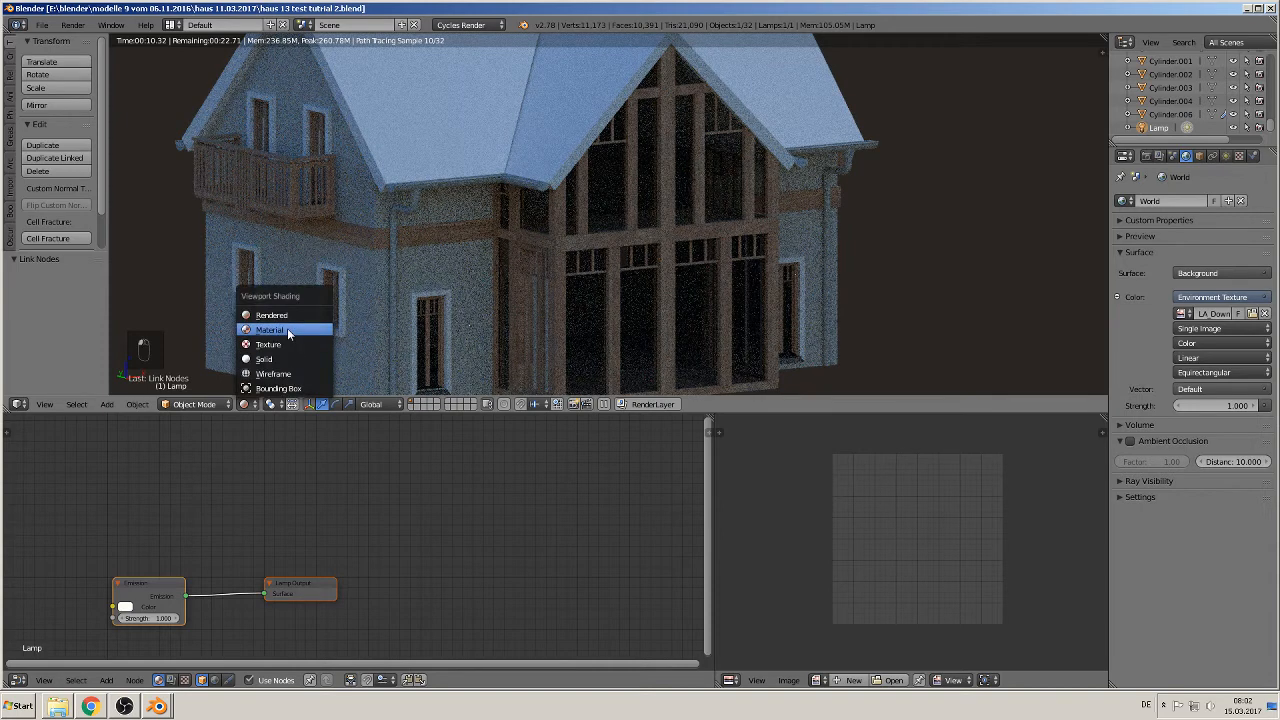
{"action": "left_click", "coordinate": [287, 328]}
{"action": "middle_click_drag", "start_coordinate": [517, 313], "coordinate": [520, 277]}
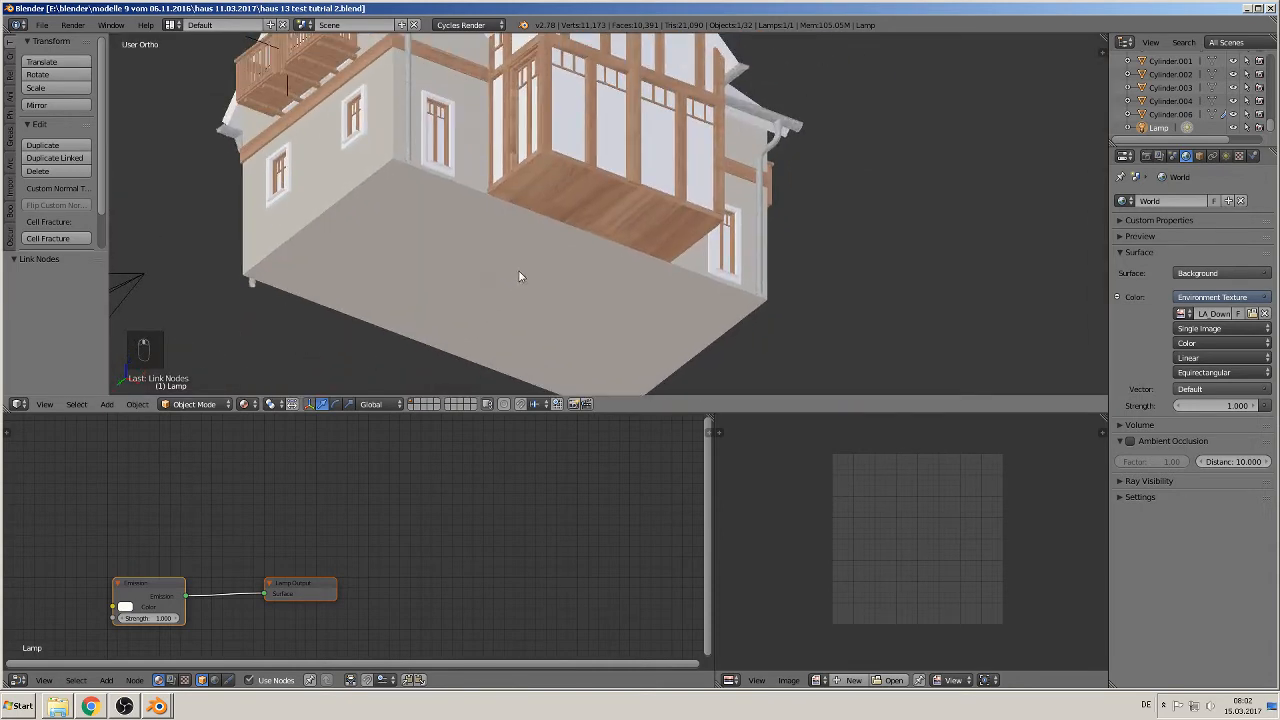
{"action": "scroll", "coordinate": [531, 250], "scroll_direction": "up", "scroll_amount": 5}
{"action": "scroll", "coordinate": [531, 244], "scroll_direction": "up", "scroll_amount": 1}
{"action": "scroll", "coordinate": [488, 259], "scroll_direction": "down", "scroll_amount": 4}
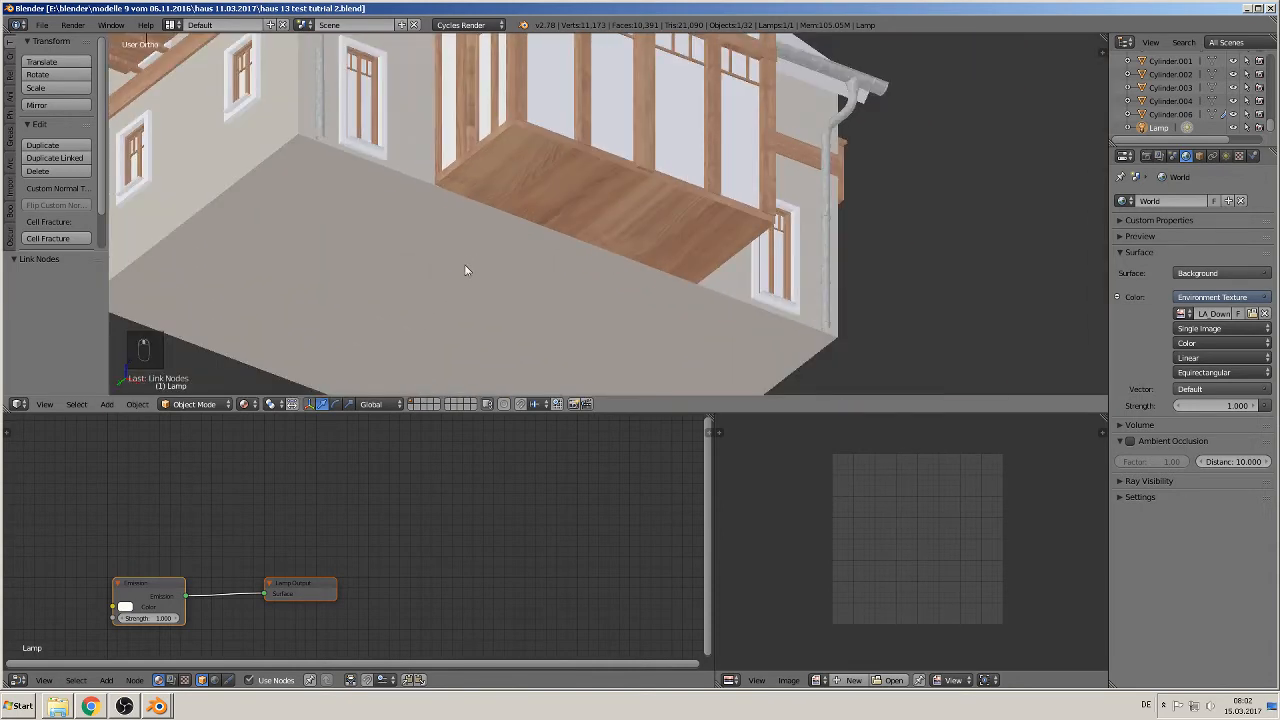
{"action": "middle_click_drag", "start_coordinate": [430, 295], "coordinate": [351, 294]}
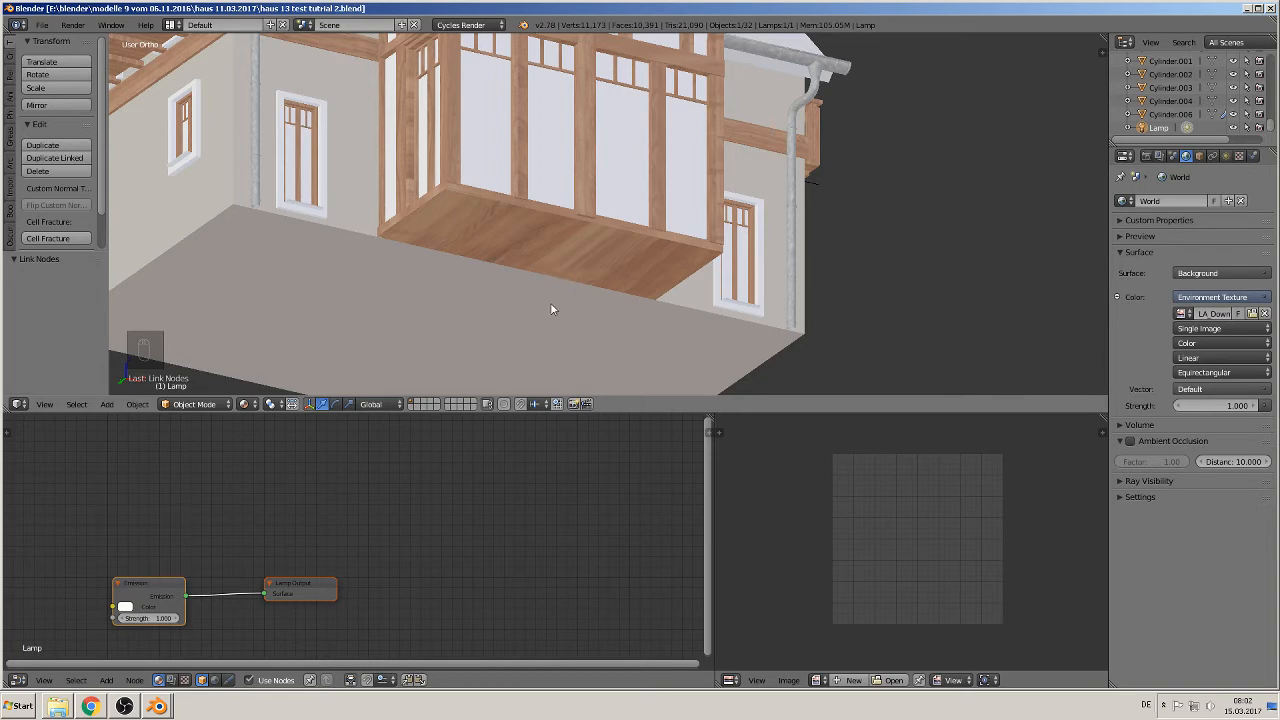
{"action": "middle_click_drag", "start_coordinate": [562, 298], "coordinate": [640, 233]}
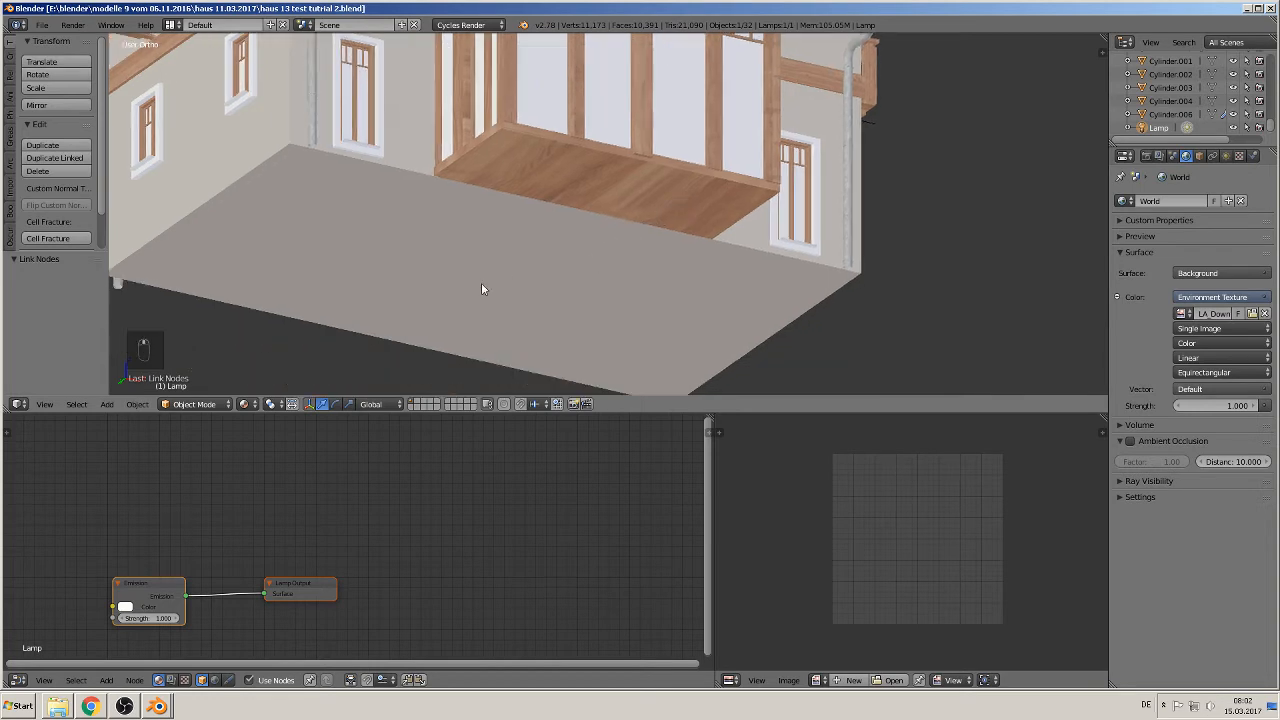
{"action": "key", "text": "Tab"}
{"action": "right_click", "coordinate": [385, 168]}
{"action": "key", "text": "Tab"}
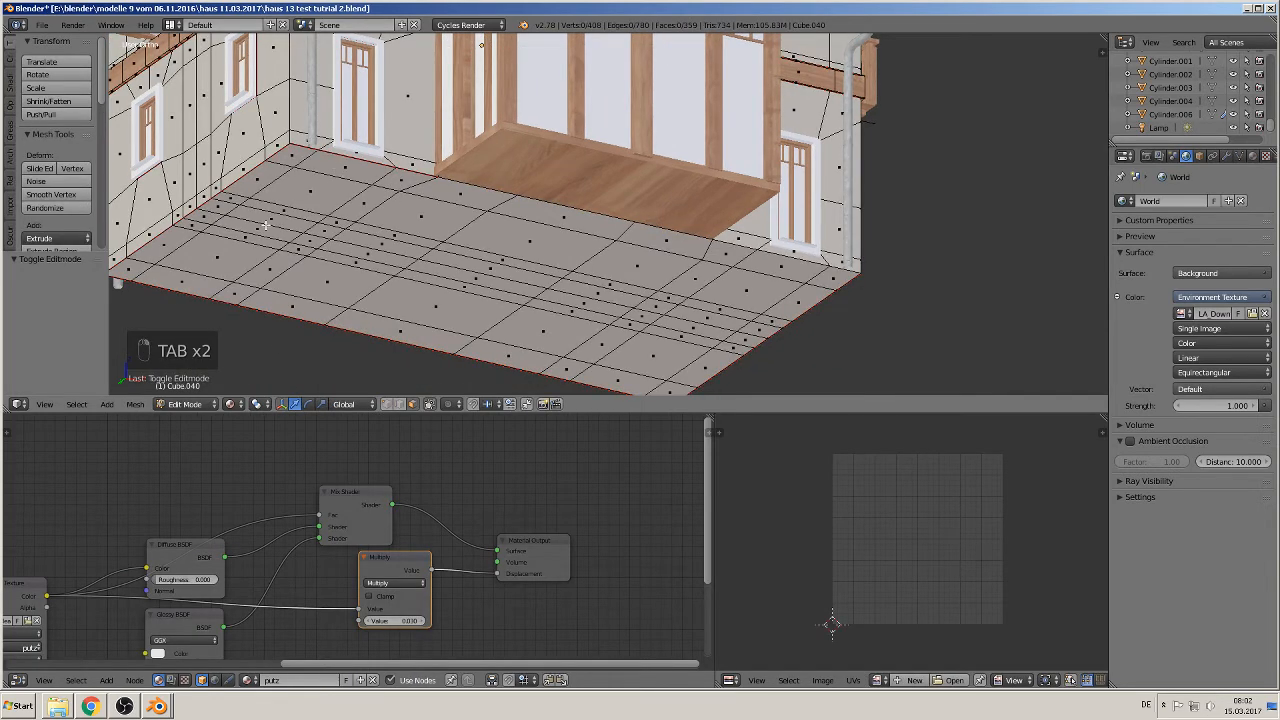
- Add a third material slot to the wall mesh and create a new material named bootem in it
{"action": "left_click", "coordinate": [1253, 156]}
{"action": "left_click", "coordinate": [1265, 201]}
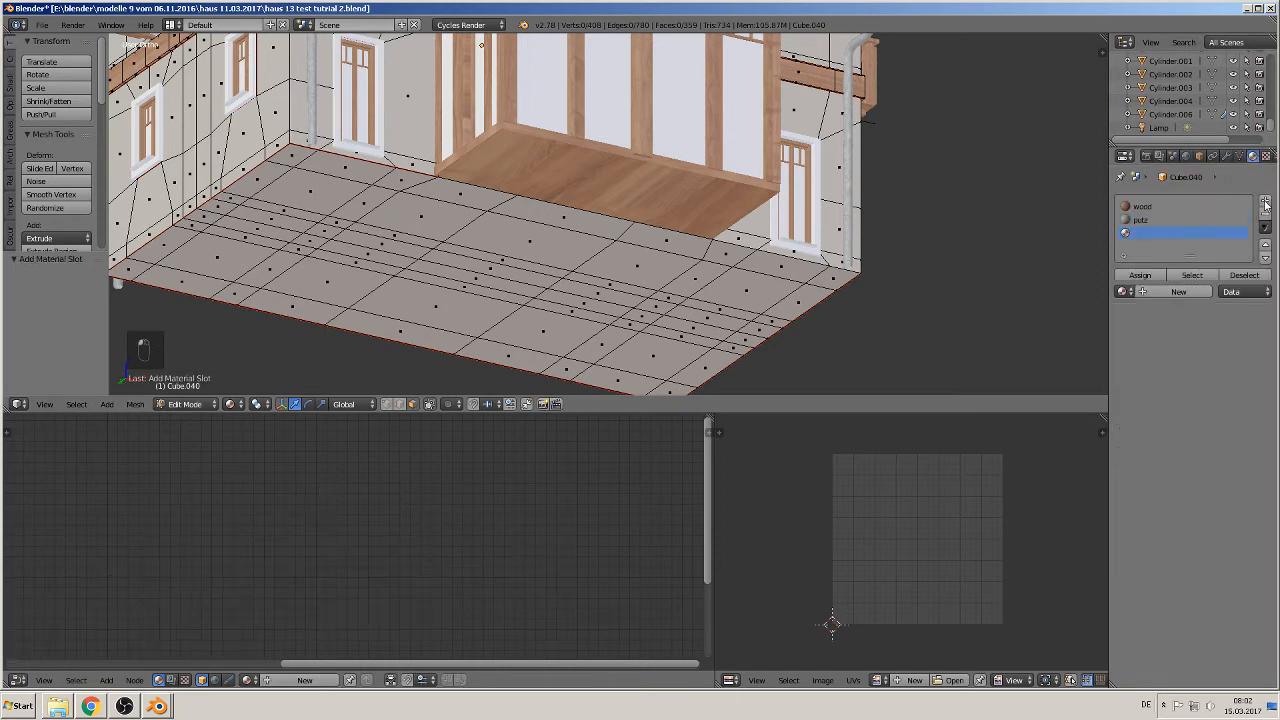
{"action": "left_click", "coordinate": [1172, 292]}
{"action": "left_click", "coordinate": [1156, 291]}
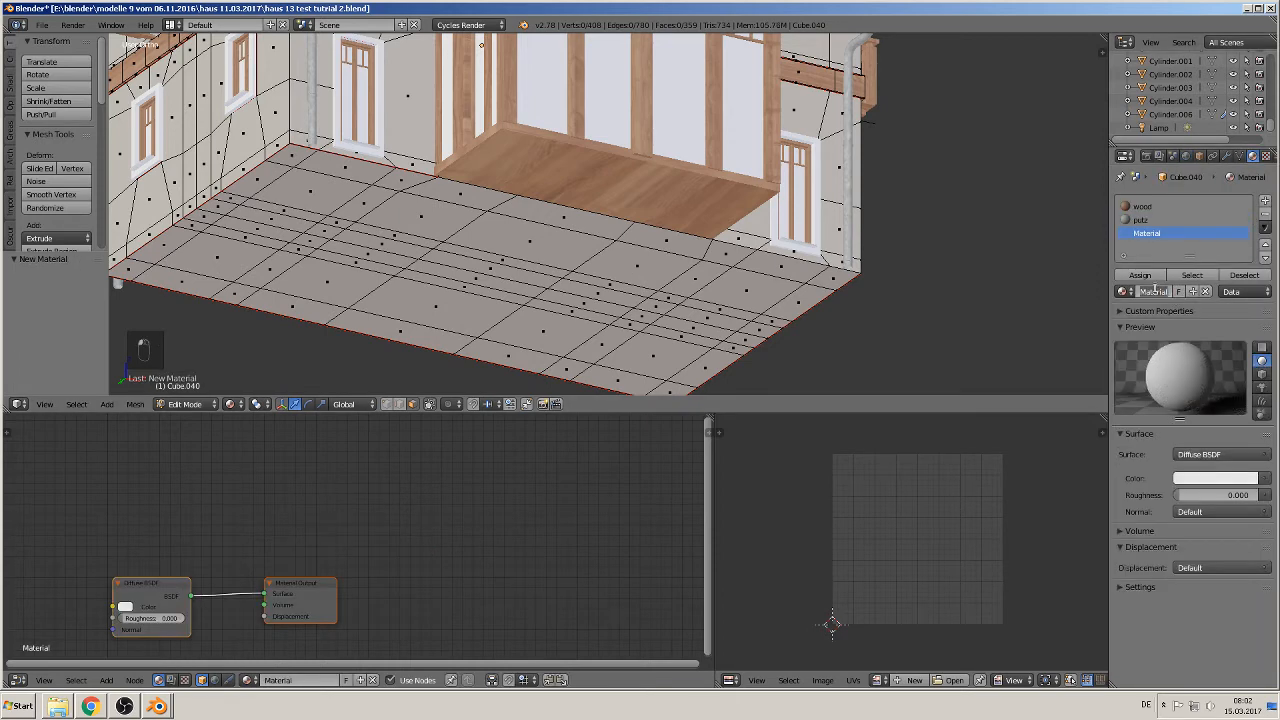
{"action": "type", "text": "bod"}
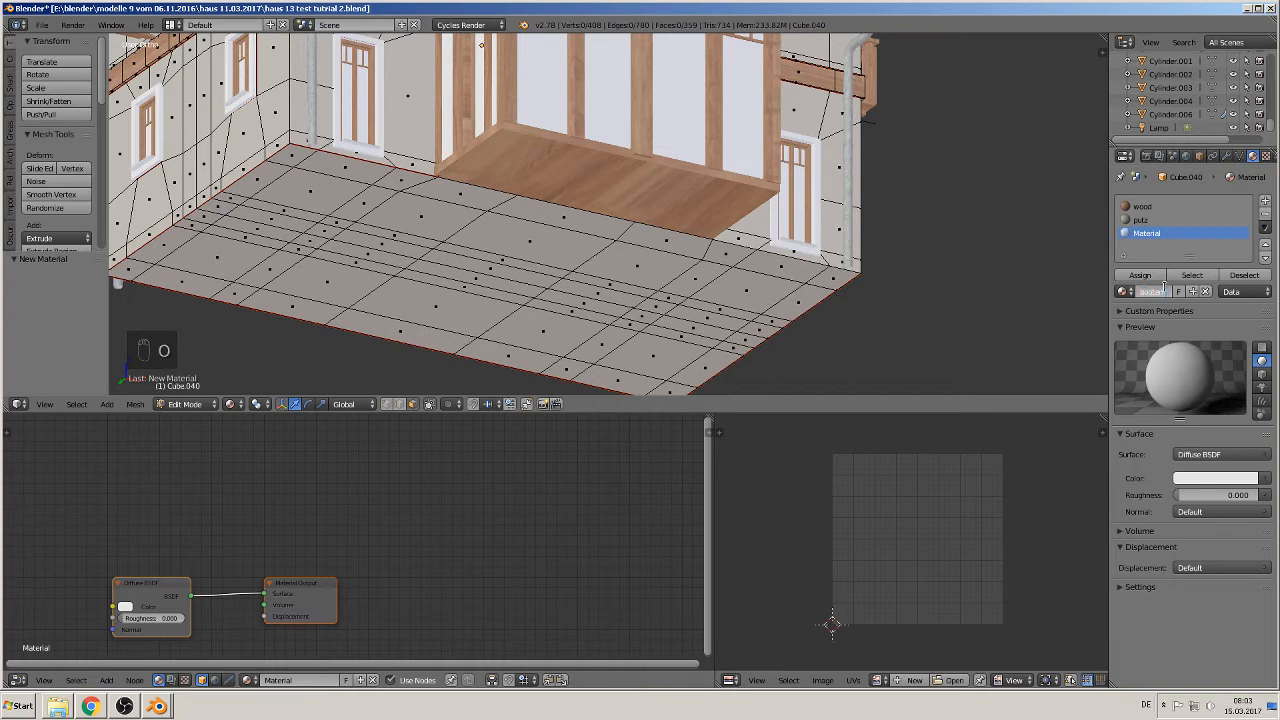
{"action": "type", "text": "en"}
{"action": "key", "text": "Return"}
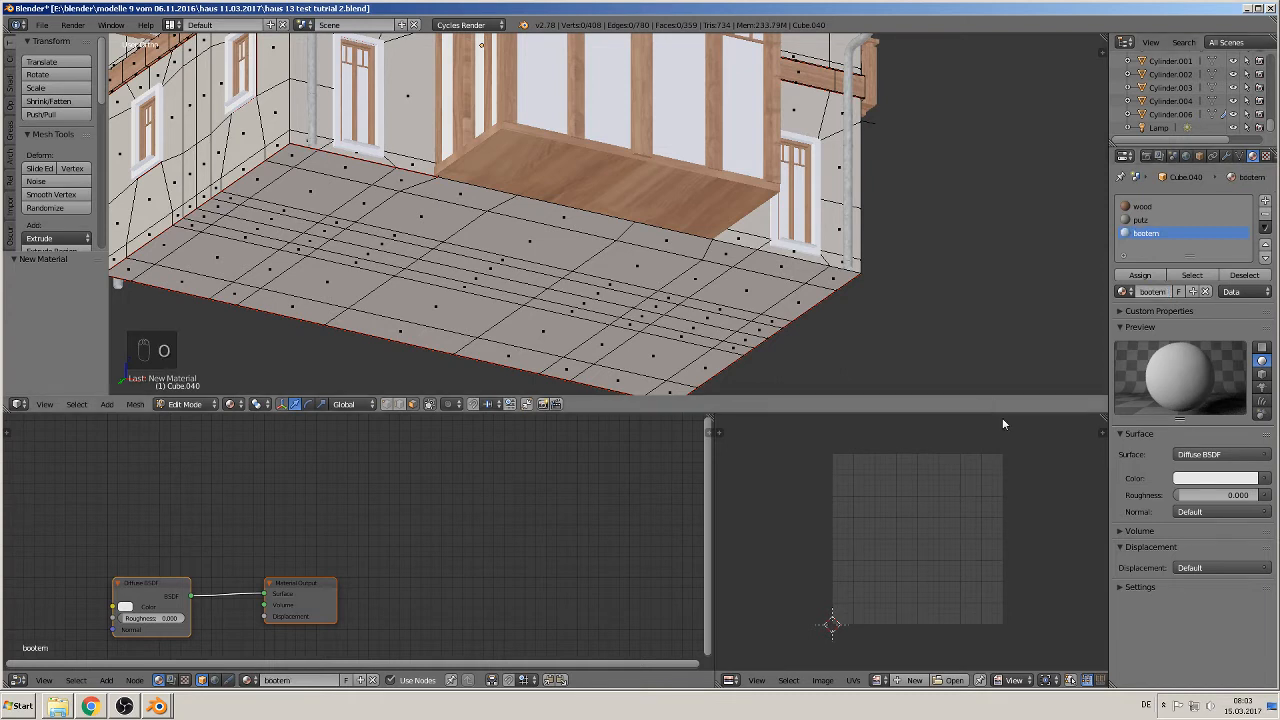
- Use an Image Texture as the bootem material's colour and load WoodFine0051_1_S.jpg from the Holz folder
{"action": "left_click", "coordinate": [1264, 480]}
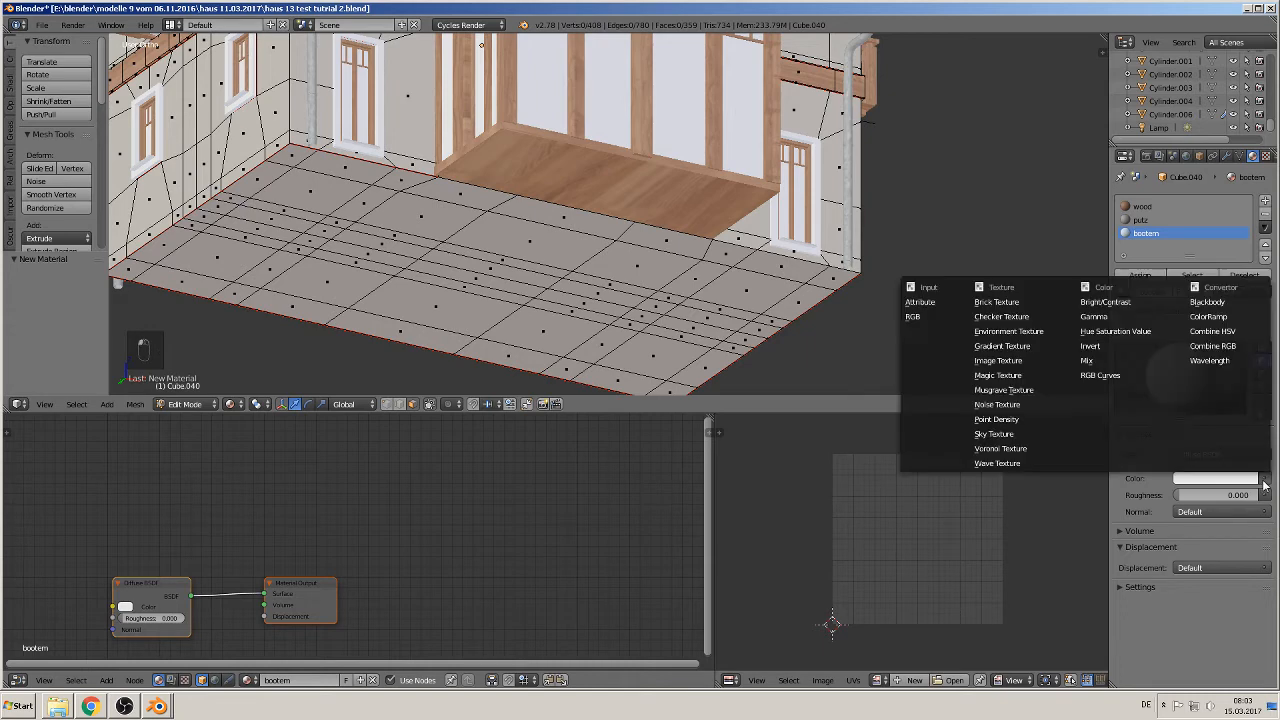
{"action": "left_click", "coordinate": [980, 361]}
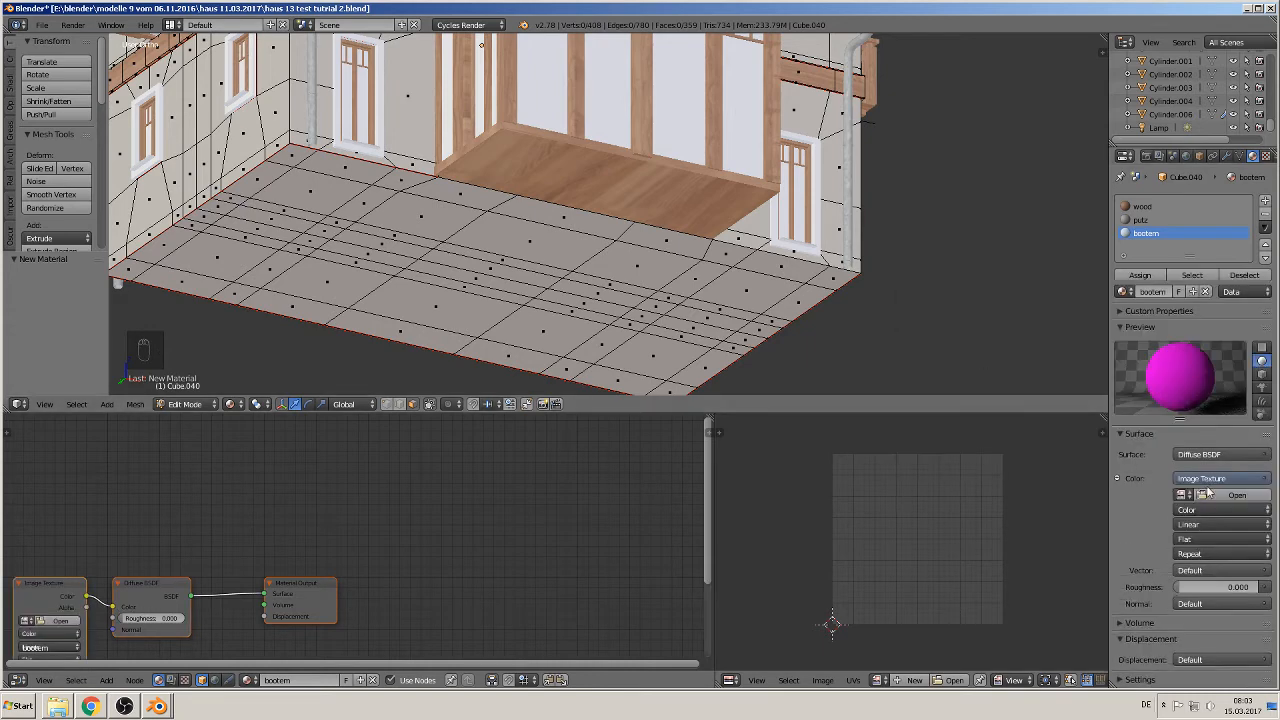
{"action": "left_click", "coordinate": [1238, 494]}
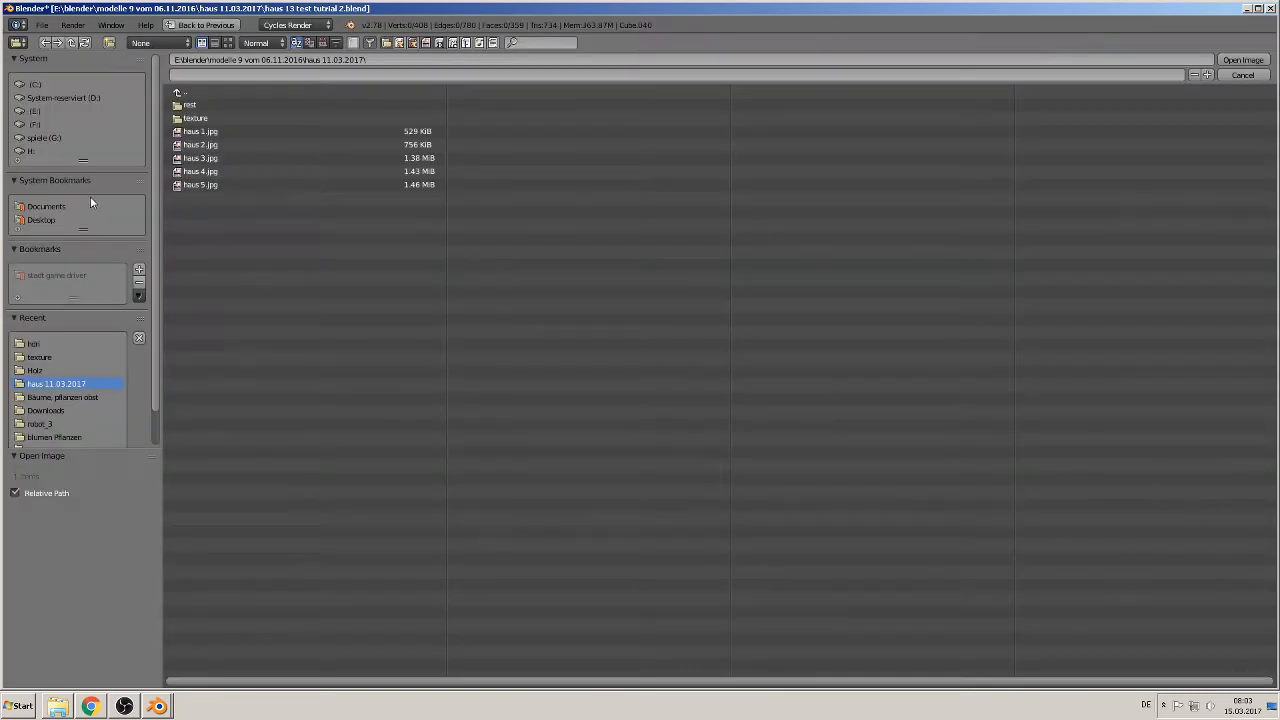
{"action": "left_click", "coordinate": [195, 118]}
{"action": "left_click", "coordinate": [228, 43]}
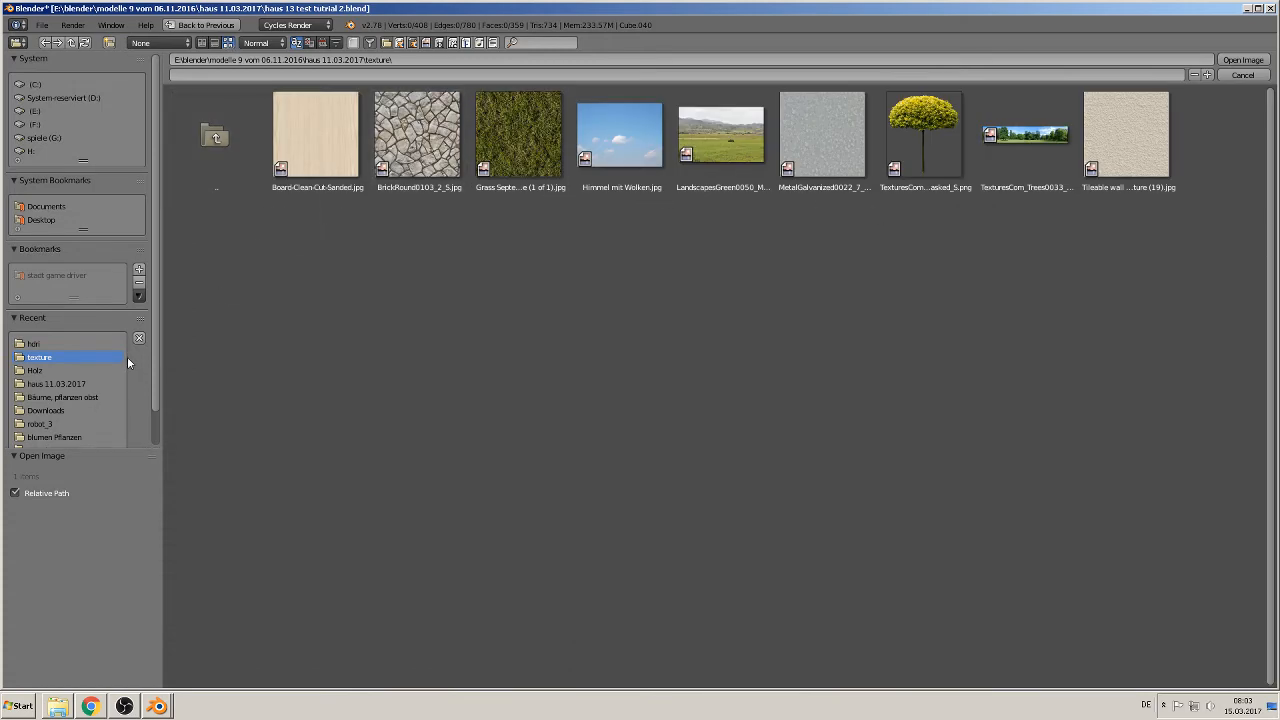
{"action": "left_click", "coordinate": [48, 370]}
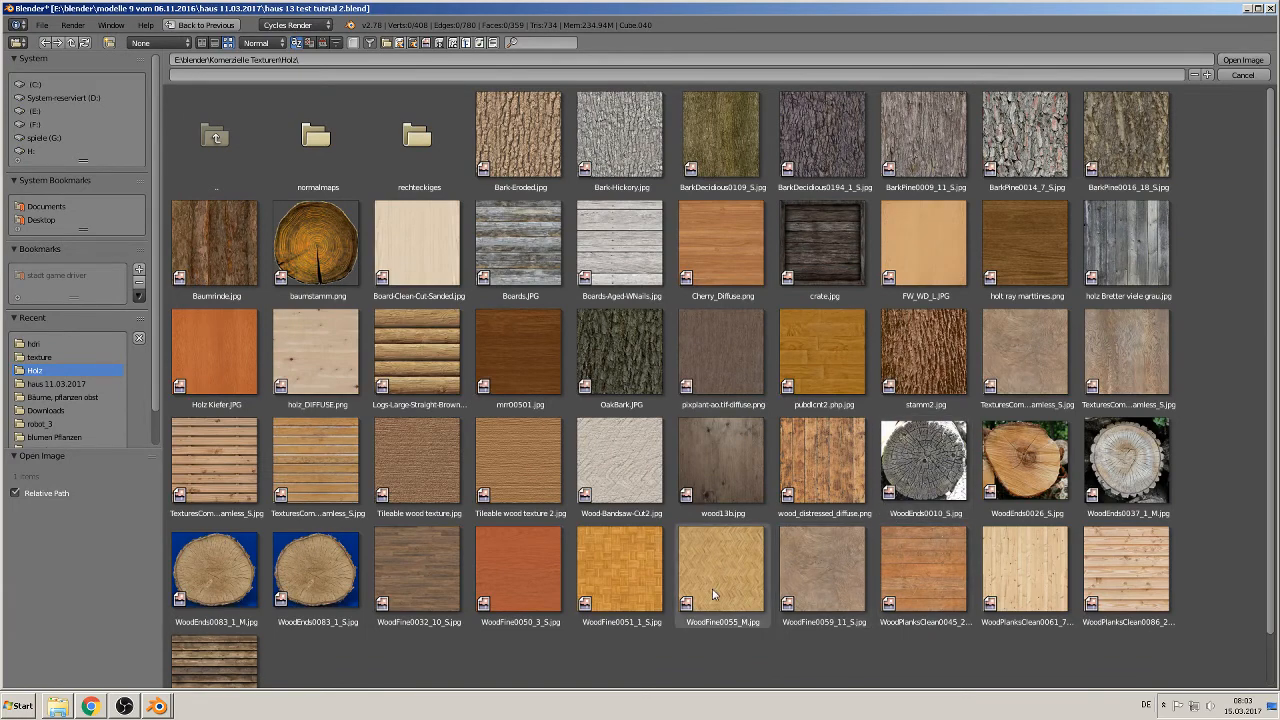
{"action": "double_click", "coordinate": [643, 584]}
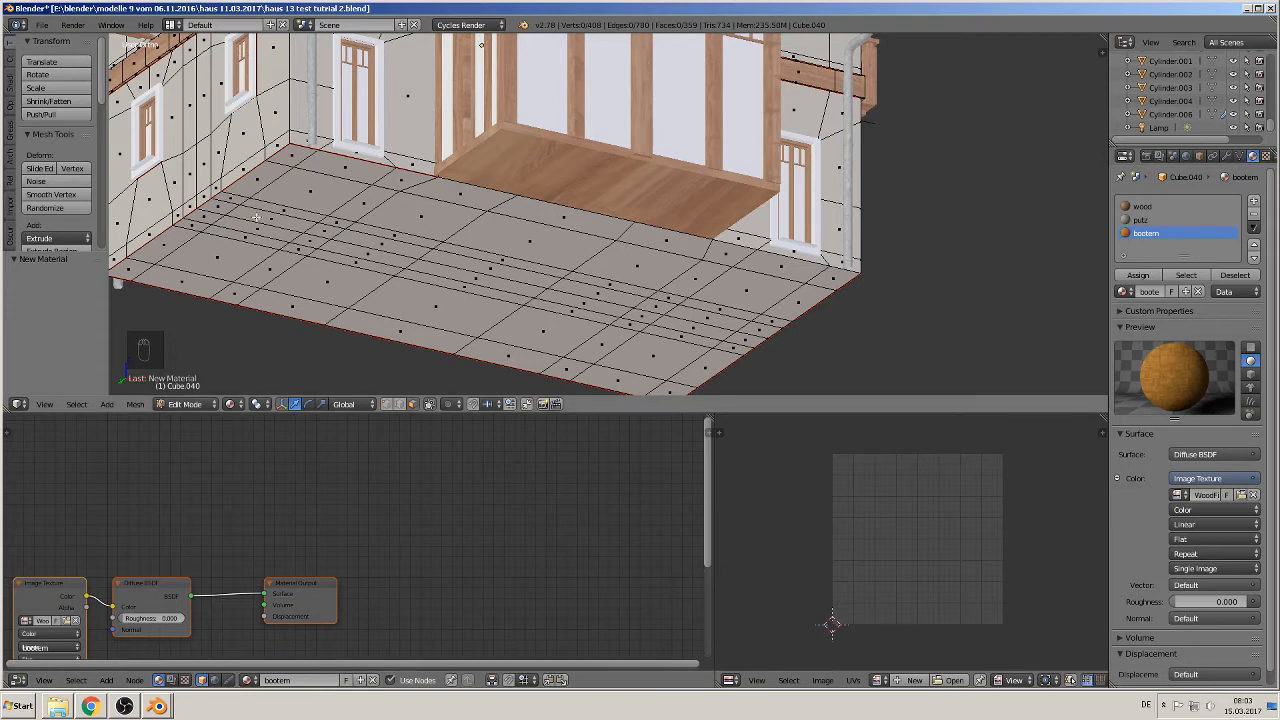
- Circle-select all faces on the underside of the house and assign the bootem material to them
{"action": "key", "text": "c"}
{"action": "mouse_move", "coordinate": [310, 182]}
{"action": "left_mouse_down"}
{"action": "mouse_move", "coordinate": [300, 172]}
{"action": "mouse_move", "coordinate": [171, 261]}
{"action": "mouse_move", "coordinate": [205, 285]}
{"action": "mouse_move", "coordinate": [690, 365]}
{"action": "mouse_move", "coordinate": [757, 300]}
{"action": "mouse_move", "coordinate": [785, 295]}
{"action": "mouse_move", "coordinate": [400, 195]}
{"action": "mouse_move", "coordinate": [335, 230]}
{"action": "mouse_move", "coordinate": [623, 290]}
{"action": "mouse_move", "coordinate": [492, 282]}
{"action": "mouse_move", "coordinate": [304, 237]}
{"action": "left_mouse_up"}
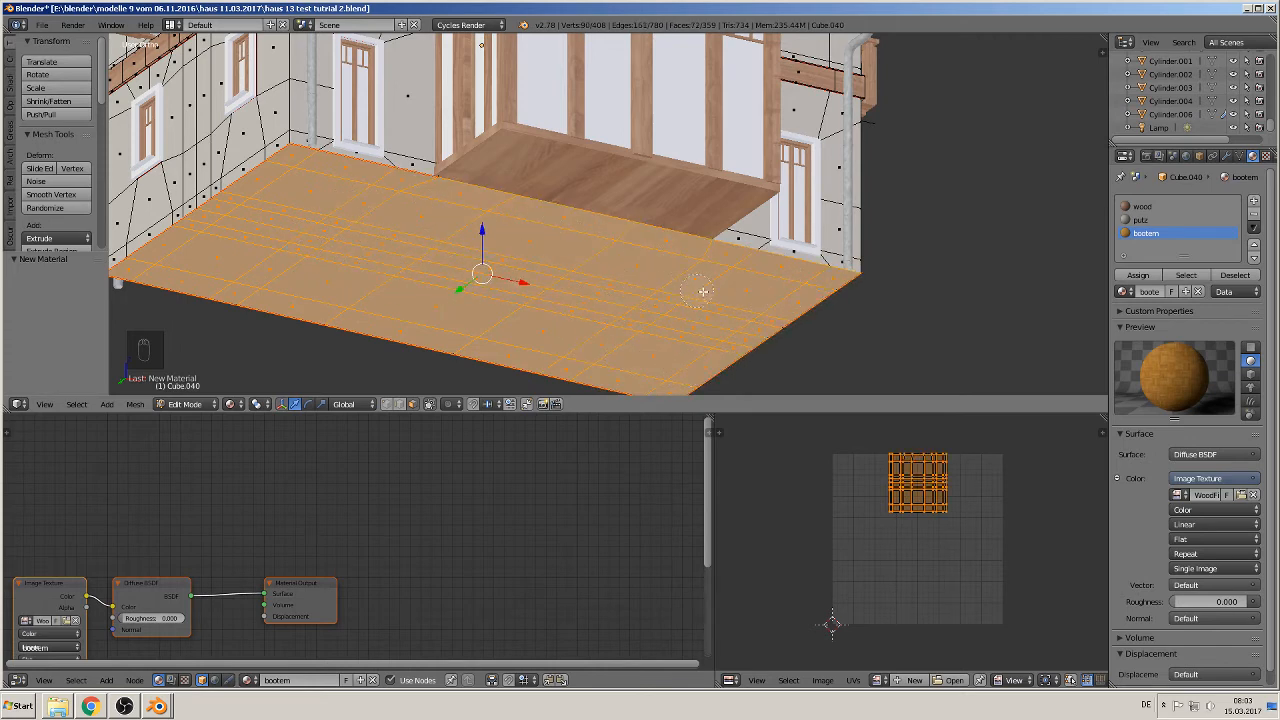
{"action": "right_click", "coordinate": [703, 291]}
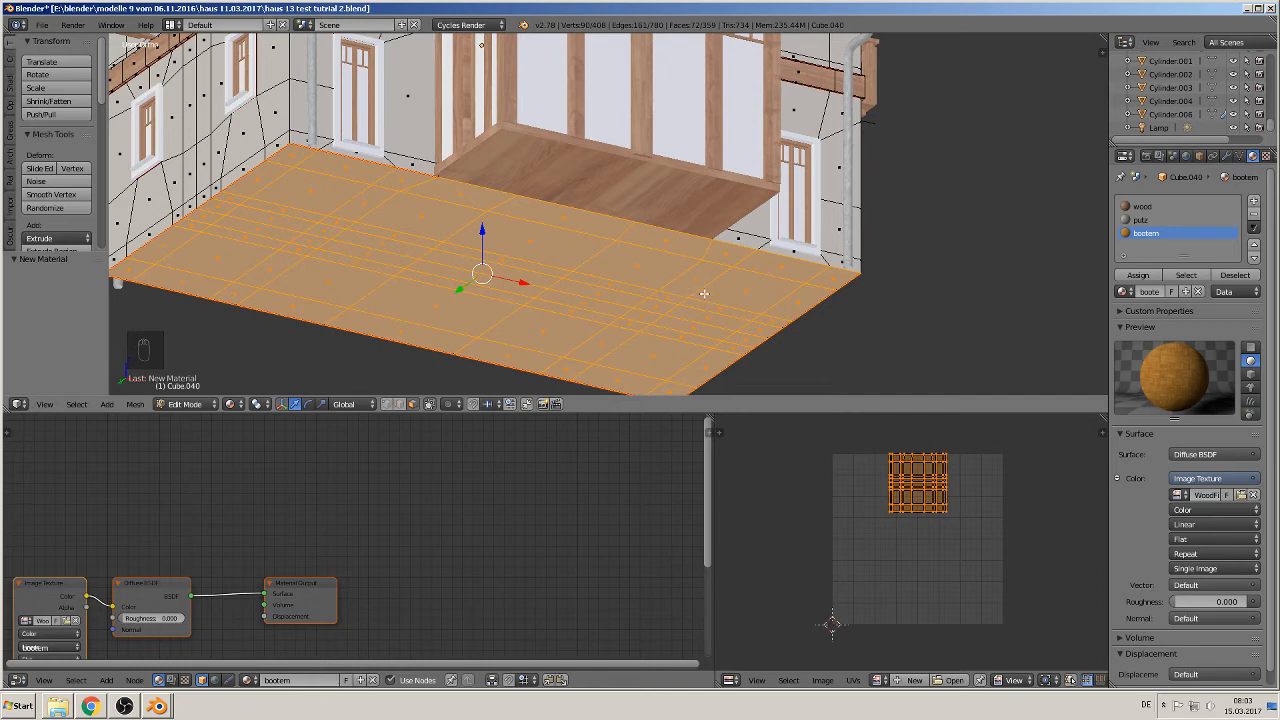
{"action": "left_click", "coordinate": [1140, 276]}
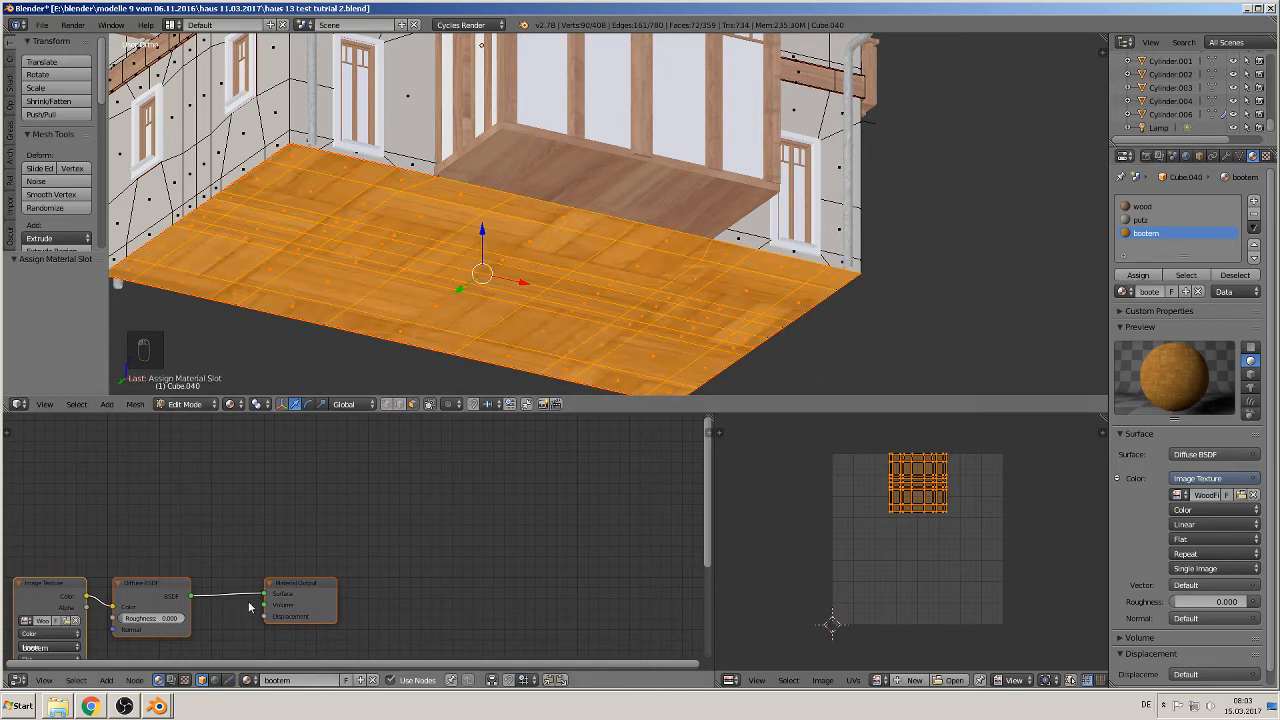
- Add a Texture Coordinate node to the bootem material, well ahead of the Image Texture node
{"action": "middle_click_drag", "start_coordinate": [252, 607], "coordinate": [476, 586]}
{"action": "middle_click_drag", "start_coordinate": [548, 383], "coordinate": [702, 197]}
{"action": "scroll", "coordinate": [572, 265], "scroll_direction": "up", "scroll_amount": 1}
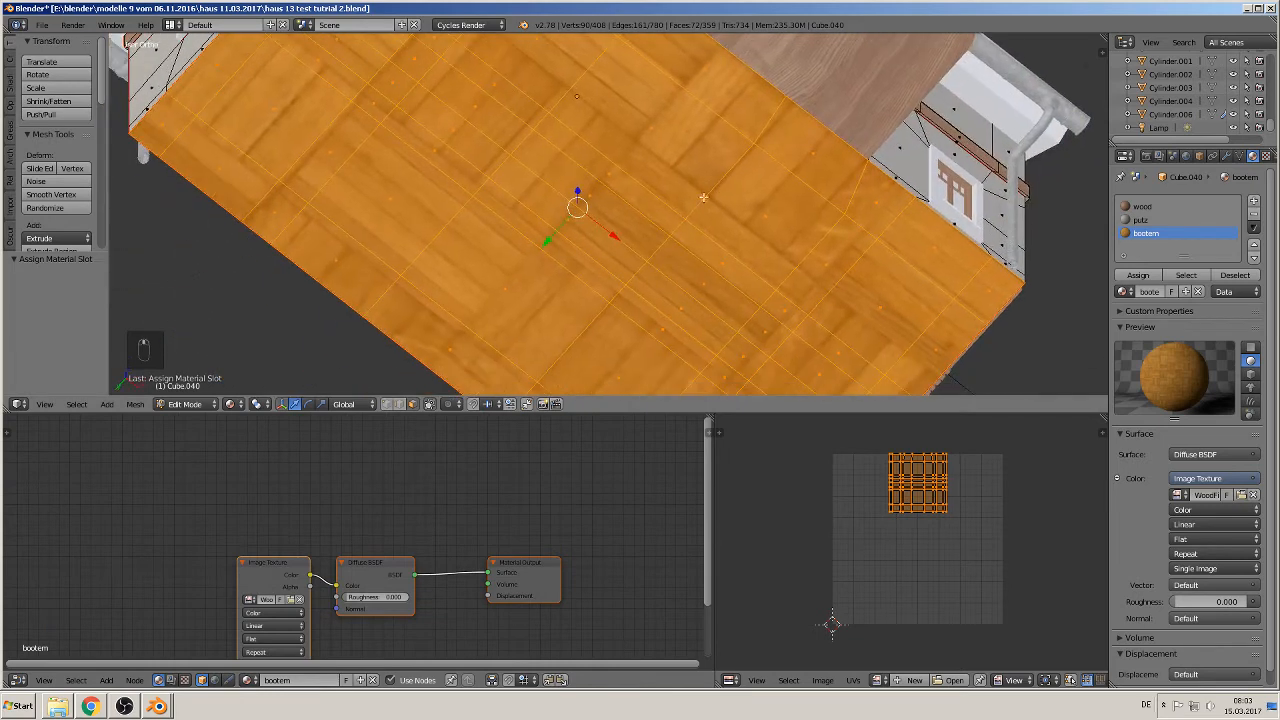
{"action": "scroll", "coordinate": [702, 197], "scroll_direction": "up", "scroll_amount": 1}
{"action": "scroll", "coordinate": [670, 250], "scroll_direction": "down", "scroll_amount": 1}
{"action": "scroll", "coordinate": [393, 565], "scroll_direction": "down", "scroll_amount": 1}
{"action": "scroll", "coordinate": [393, 565], "scroll_direction": "down", "scroll_amount": 1}
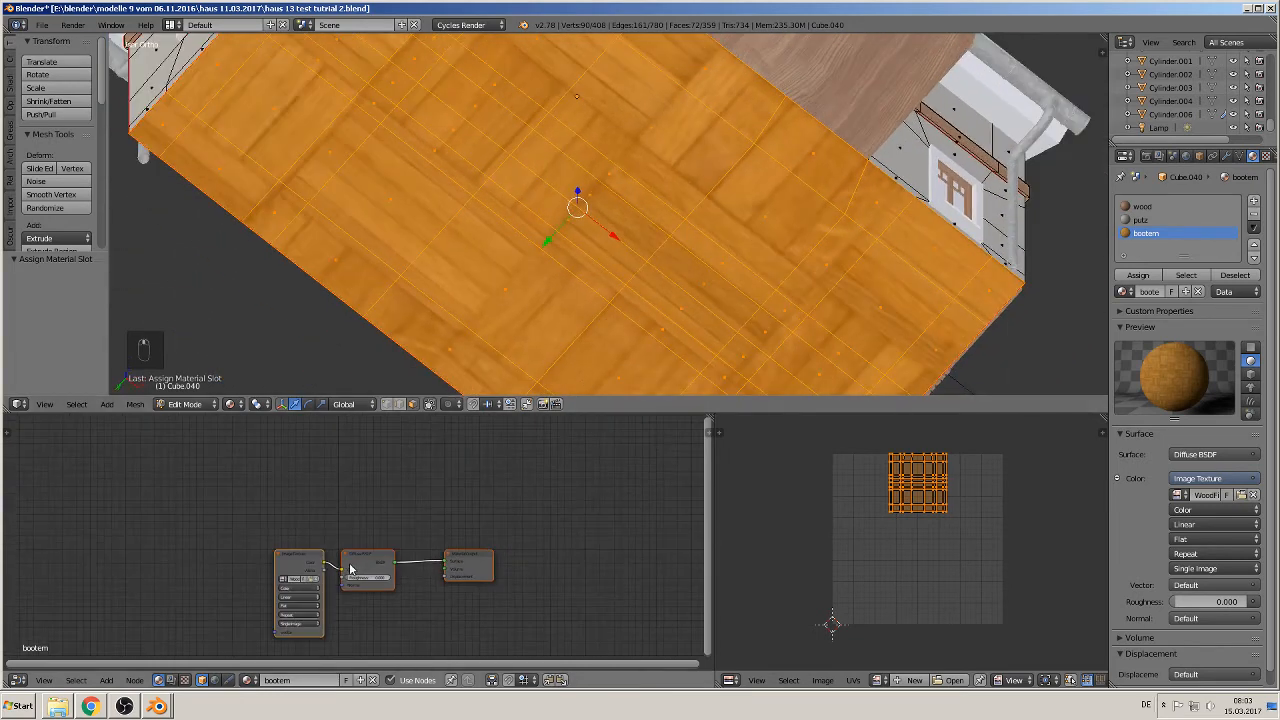
{"action": "middle_click_drag", "start_coordinate": [393, 565], "coordinate": [645, 533]}
{"action": "left_click", "coordinate": [106, 680]}
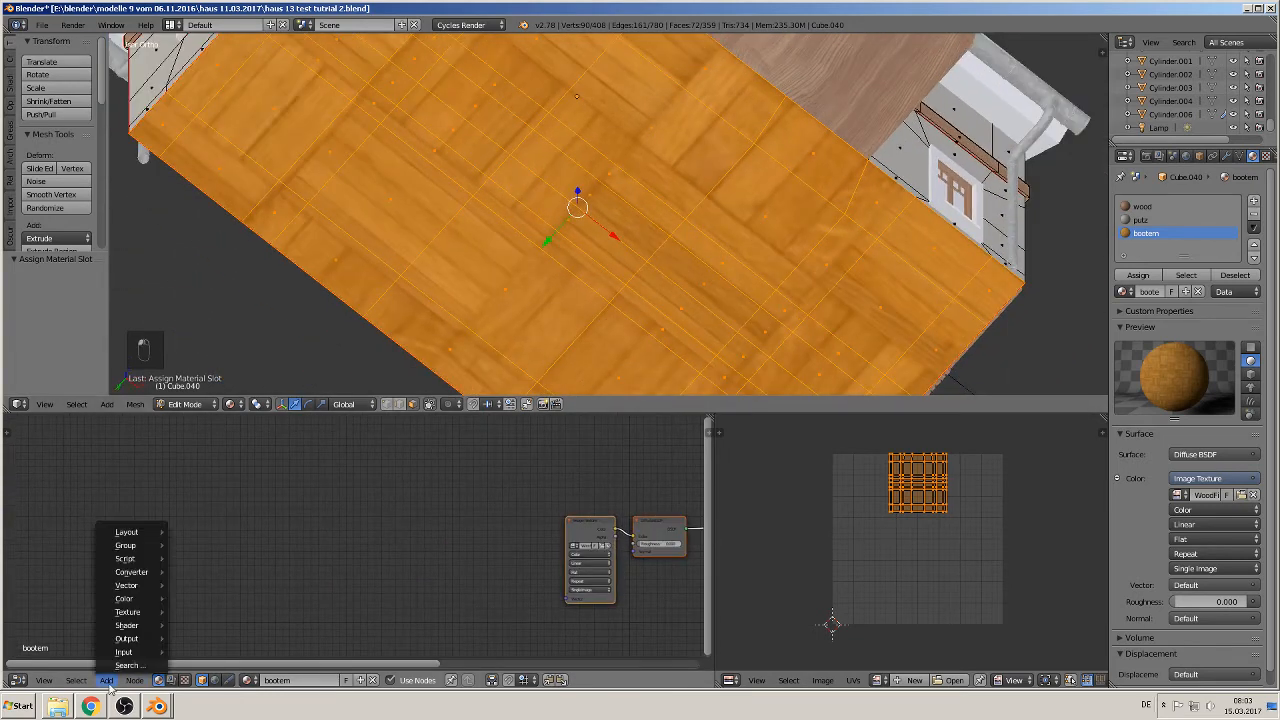
{"action": "mouse_move", "coordinate": [124, 652]}
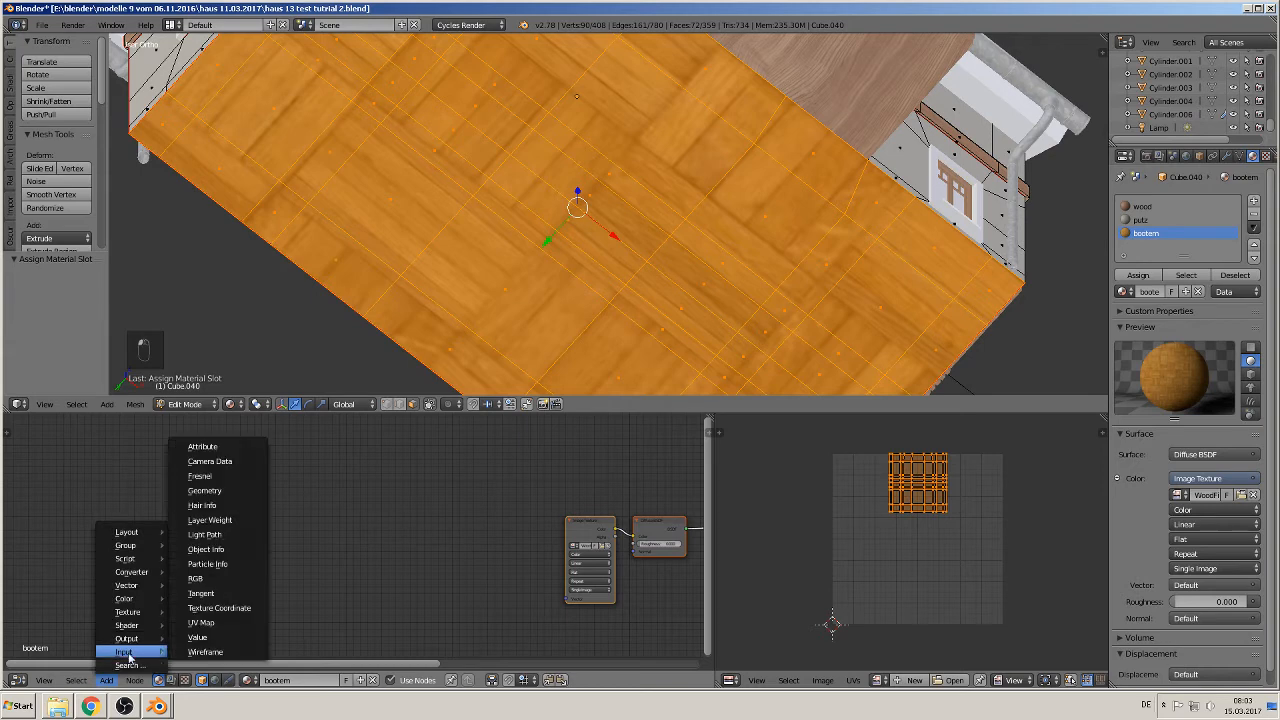
{"action": "left_click", "coordinate": [210, 607]}
{"action": "left_click", "coordinate": [271, 503]}
- Add a Mapping node and link it between the Texture Coordinate's UV output and the Image Texture's Vector input
{"action": "left_click", "coordinate": [112, 680]}
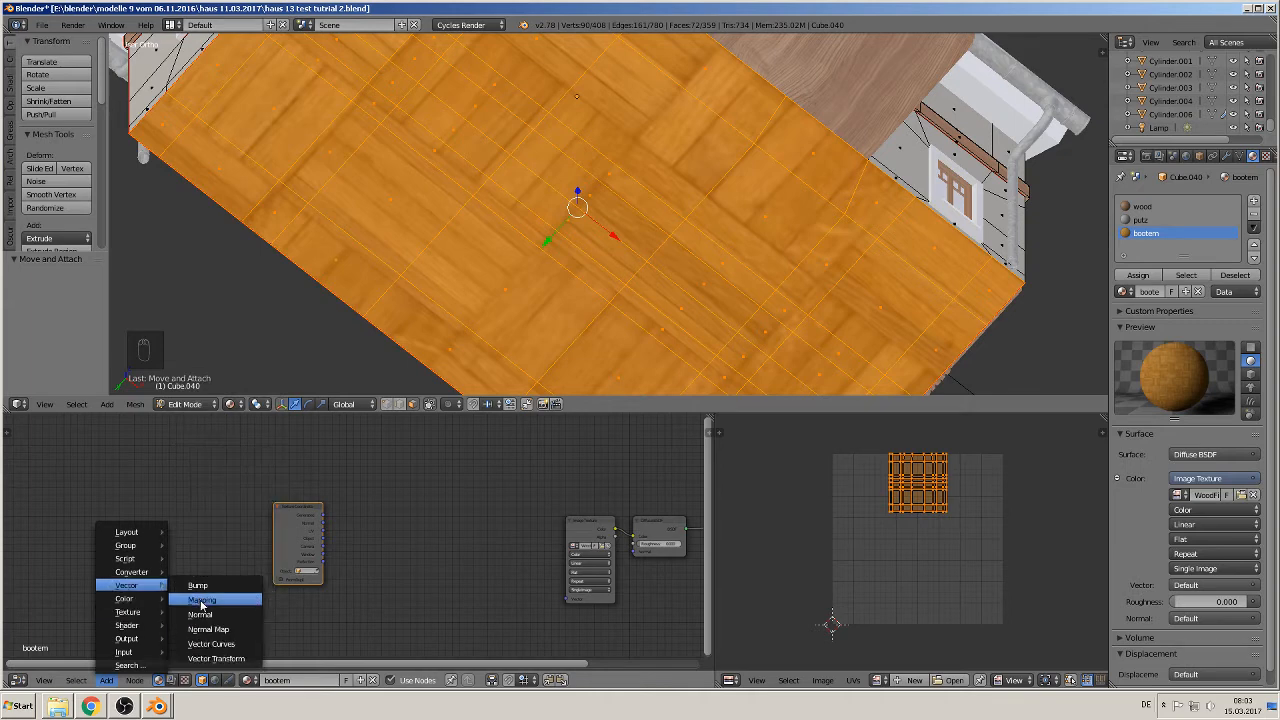
{"action": "left_click", "coordinate": [203, 600]}
{"action": "left_click", "coordinate": [392, 525]}
{"action": "left_click_drag", "start_coordinate": [323, 531], "coordinate": [398, 609]}
{"action": "left_click_drag", "start_coordinate": [510, 531], "coordinate": [562, 599]}
{"action": "left_click", "coordinate": [412, 541]}
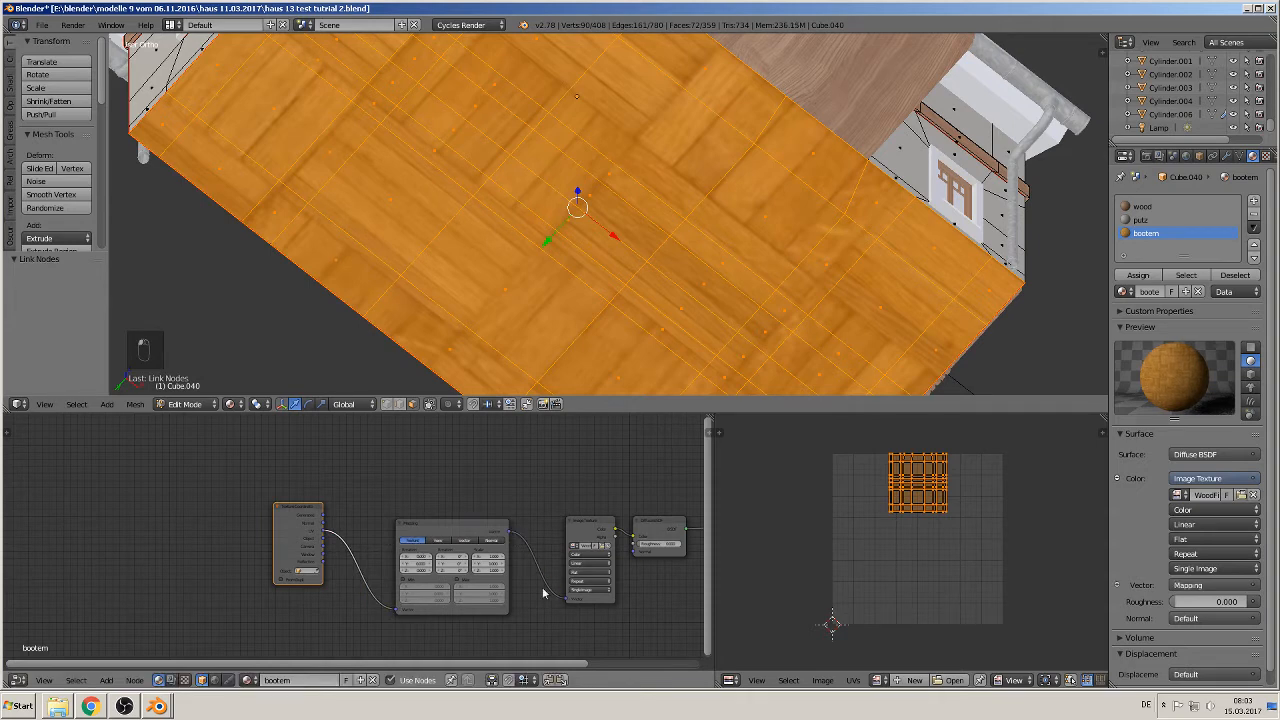
- Set the Mapping node's X and Y scale to 0.1
{"action": "scroll", "coordinate": [549, 590], "scroll_direction": "up", "scroll_amount": 3}
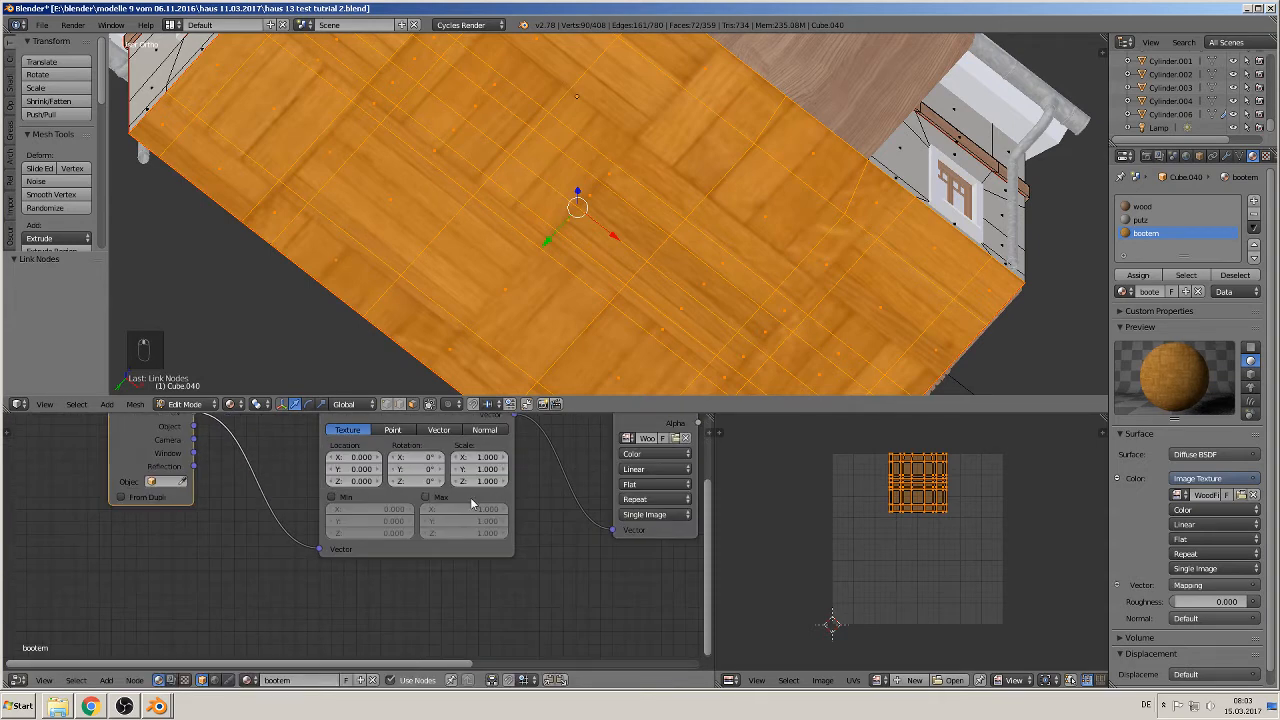
{"action": "scroll", "coordinate": [432, 584], "scroll_direction": "up", "scroll_amount": 1}
{"action": "left_click", "coordinate": [460, 533]}
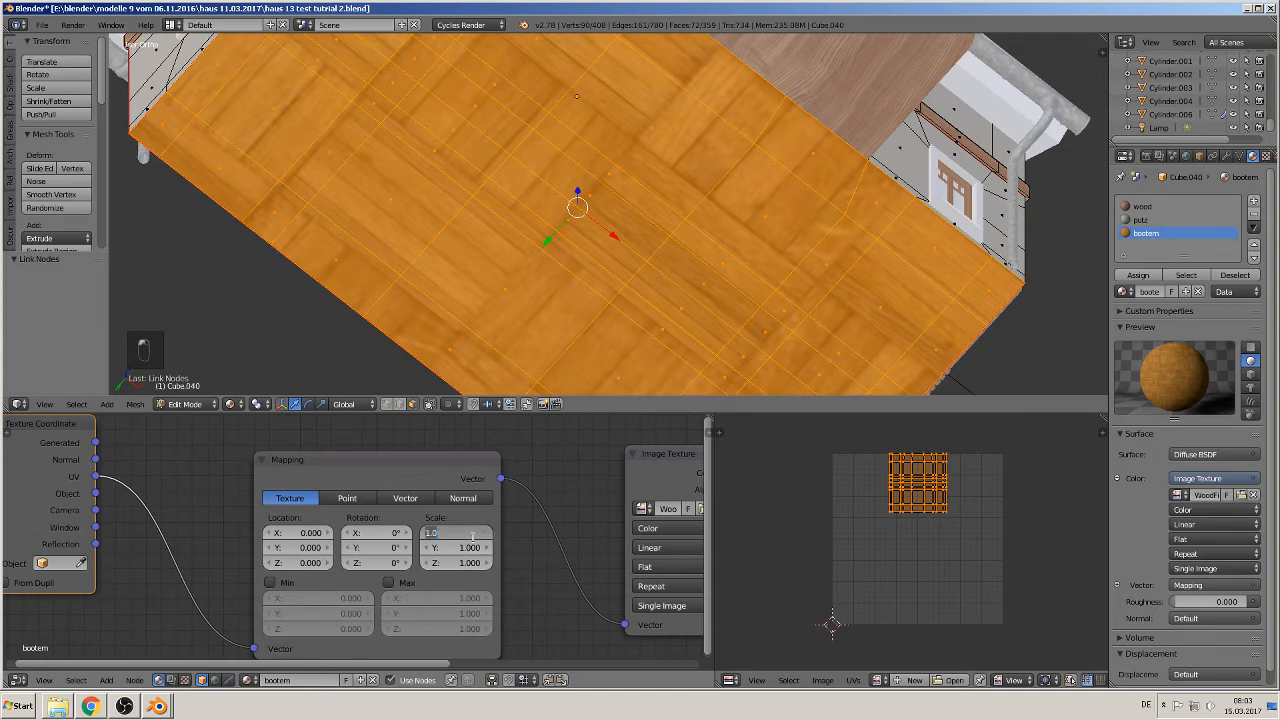
{"action": "key", "text": "BackSpace"}
{"action": "type", "text": "0.1"}
{"action": "key", "text": "Return"}
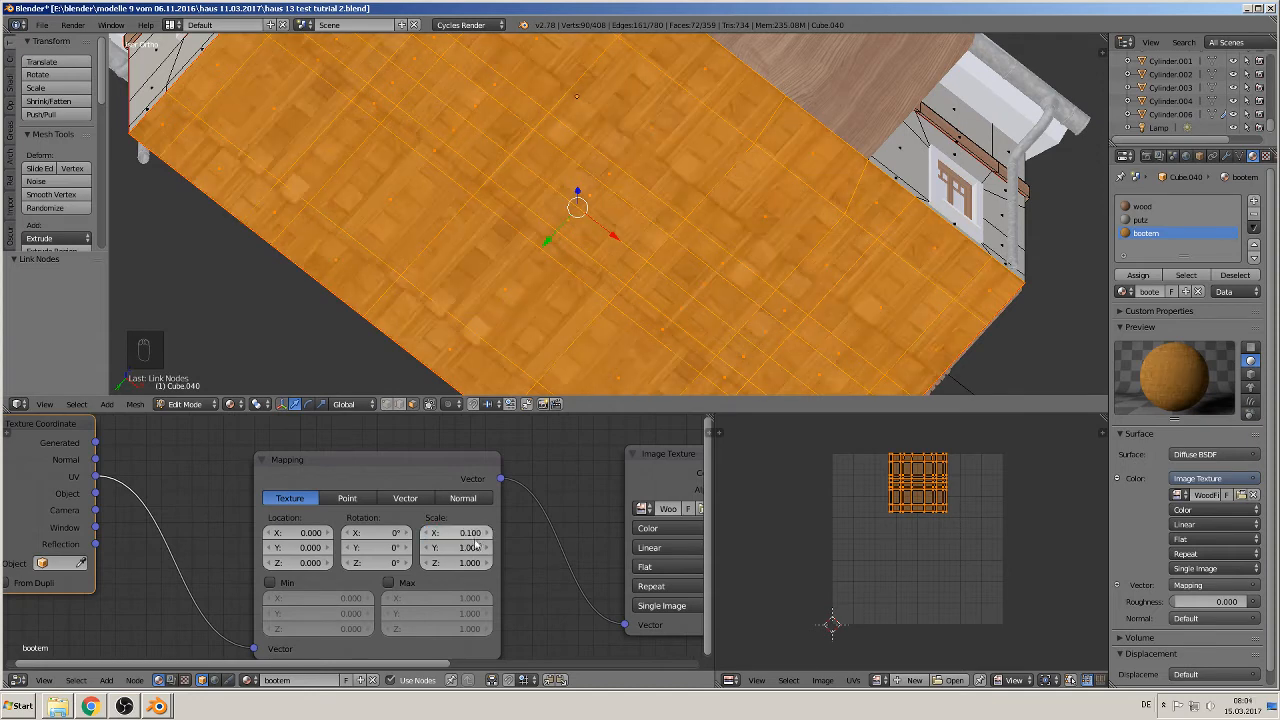
{"action": "left_click", "coordinate": [463, 548]}
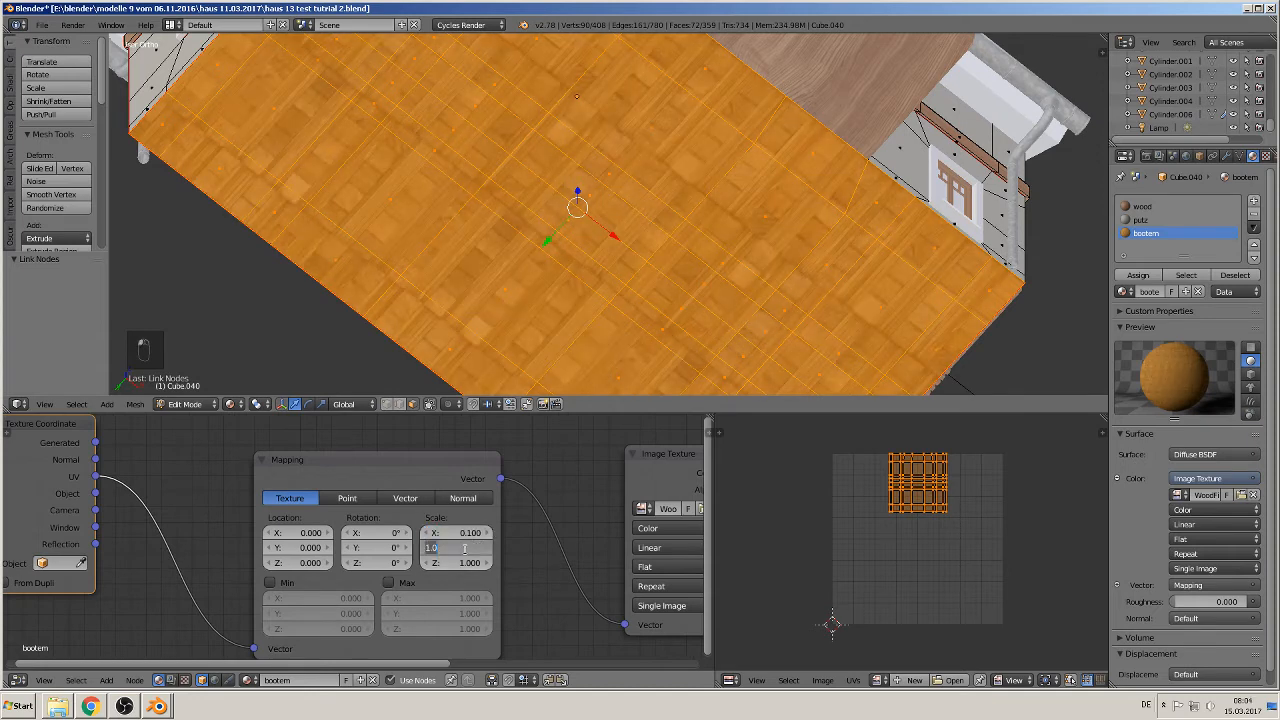
{"action": "type", "text": "0.1"}
{"action": "key", "text": "Return"}
- Return to Object Mode and inspect the parquet texture on the underside up close
{"action": "scroll", "coordinate": [710, 246], "scroll_direction": "up", "scroll_amount": 3}
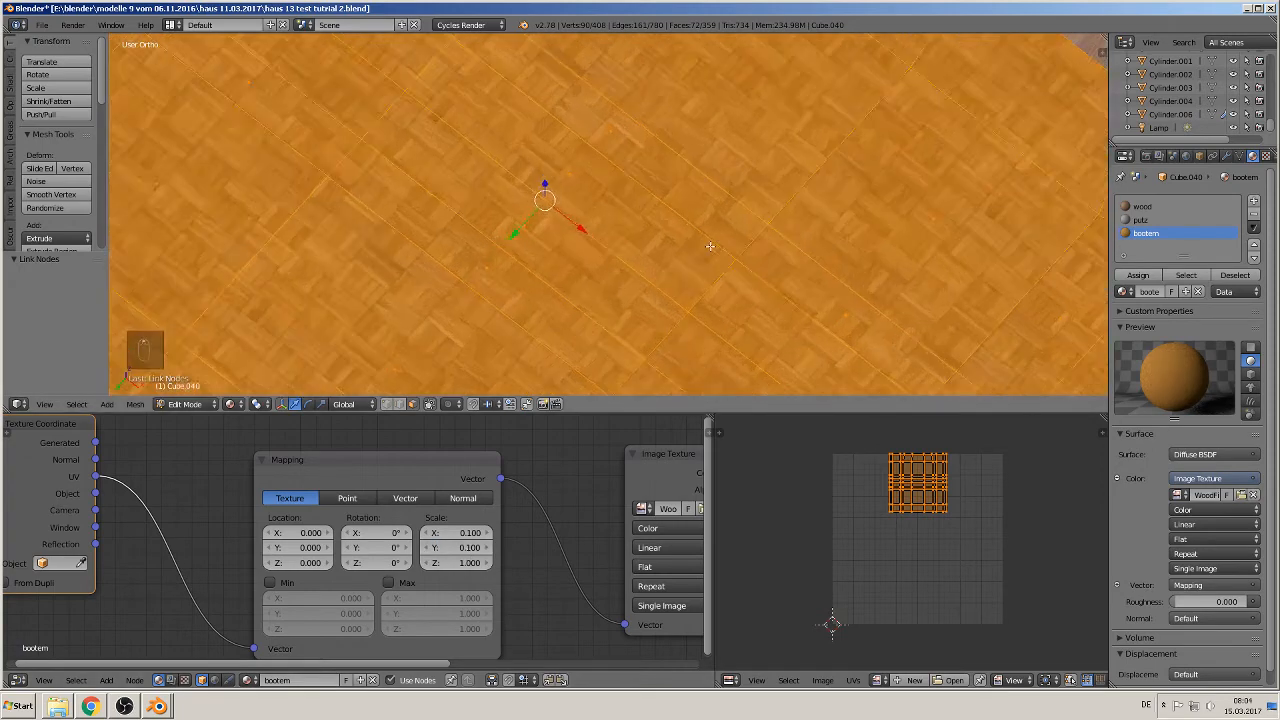
{"action": "scroll", "coordinate": [706, 251], "scroll_direction": "up", "scroll_amount": 2}
{"action": "scroll", "coordinate": [703, 268], "scroll_direction": "up", "scroll_amount": 2}
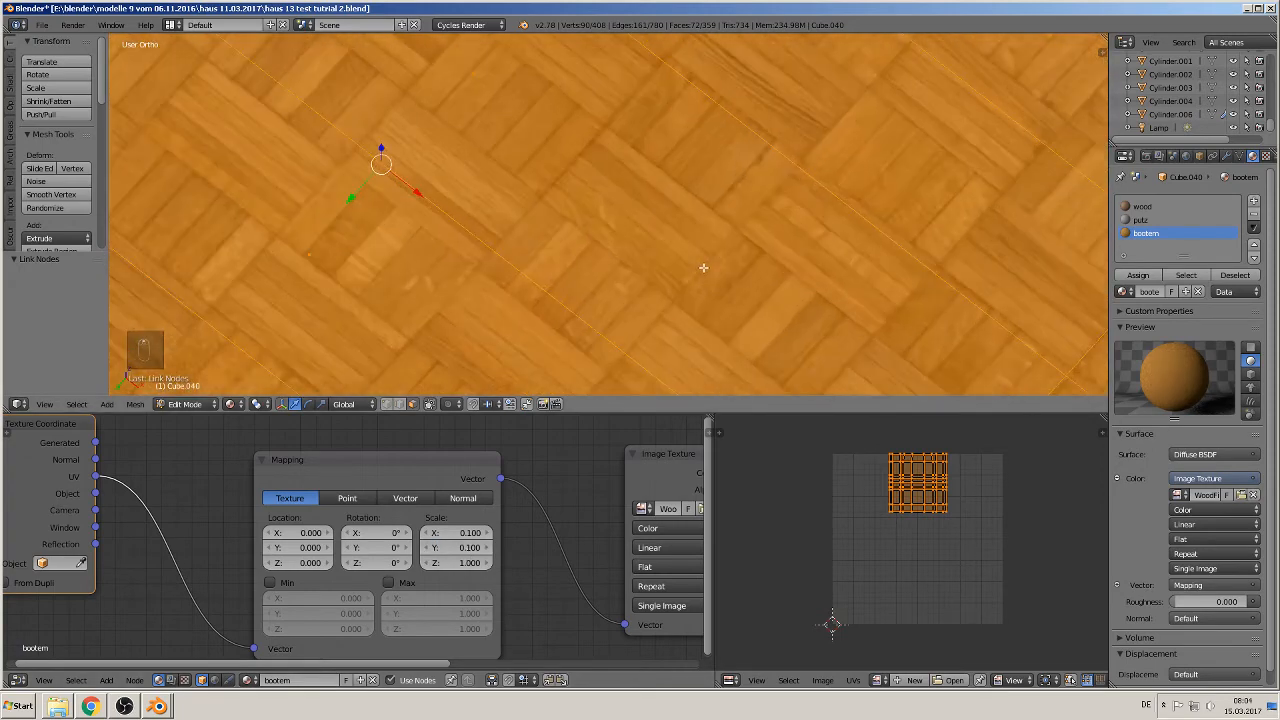
{"action": "key", "text": "Tab"}
{"action": "scroll", "coordinate": [704, 270], "scroll_direction": "down", "scroll_amount": 2}
{"action": "scroll", "coordinate": [711, 290], "scroll_direction": "up", "scroll_amount": 4}
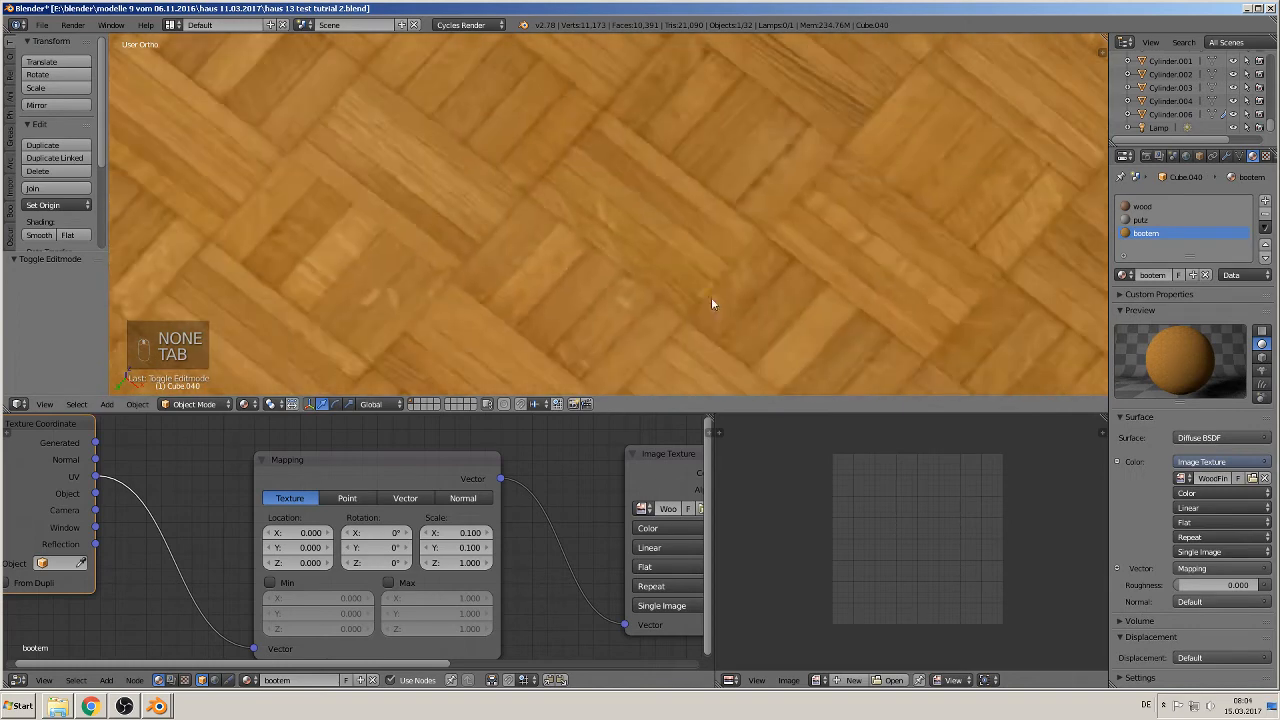
{"action": "scroll", "coordinate": [711, 297], "scroll_direction": "down", "scroll_amount": 2}
- Spread out the Material Output and Diffuse BSDF nodes to make room for further shader nodes
{"action": "scroll", "coordinate": [532, 545], "scroll_direction": "down", "scroll_amount": 3}
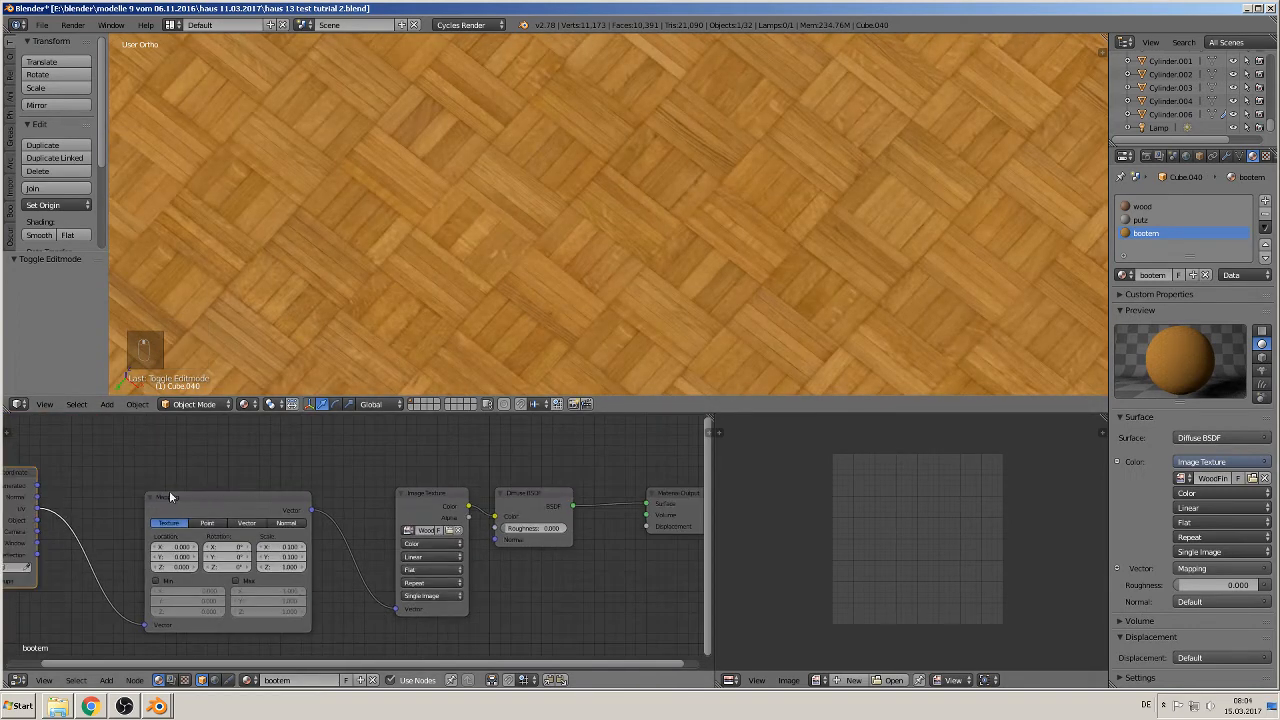
{"action": "middle_click_drag", "start_coordinate": [169, 496], "coordinate": [21, 480]}
{"action": "left_click_drag", "start_coordinate": [492, 488], "coordinate": [622, 478]}
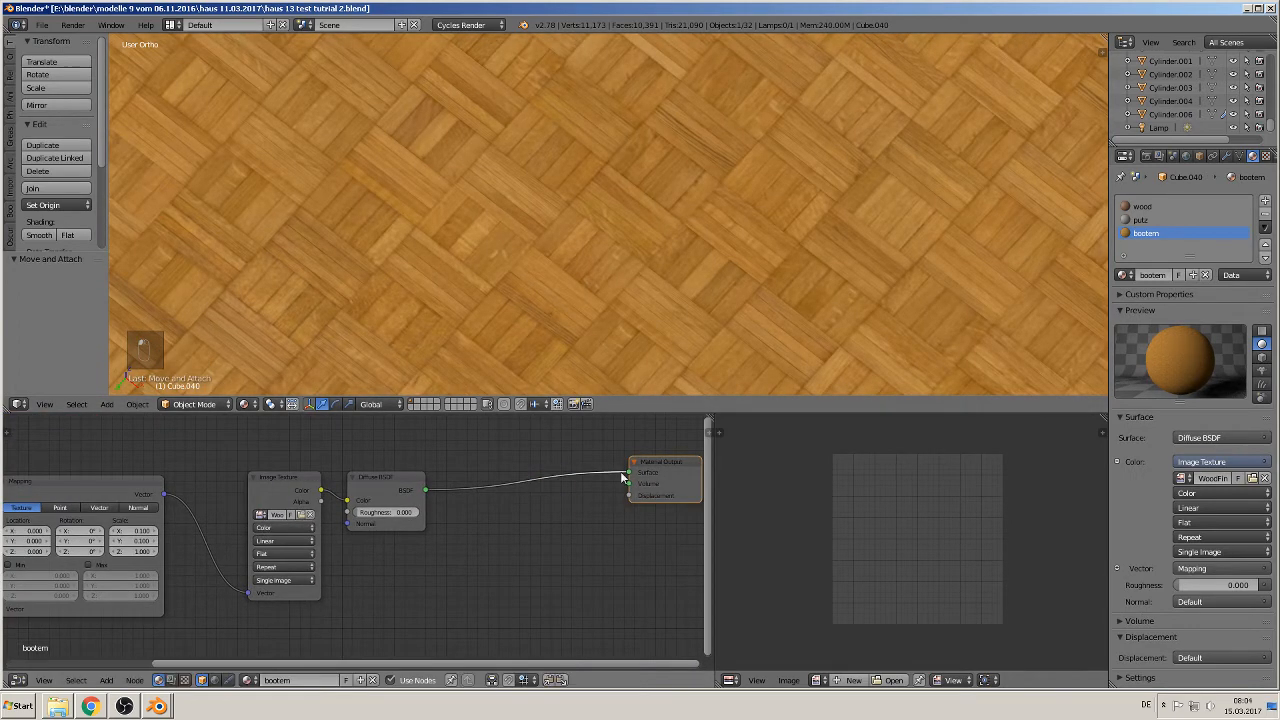
{"action": "left_click_drag", "start_coordinate": [369, 480], "coordinate": [417, 459]}
{"action": "scroll", "coordinate": [423, 530], "scroll_direction": "down", "scroll_amount": 2}
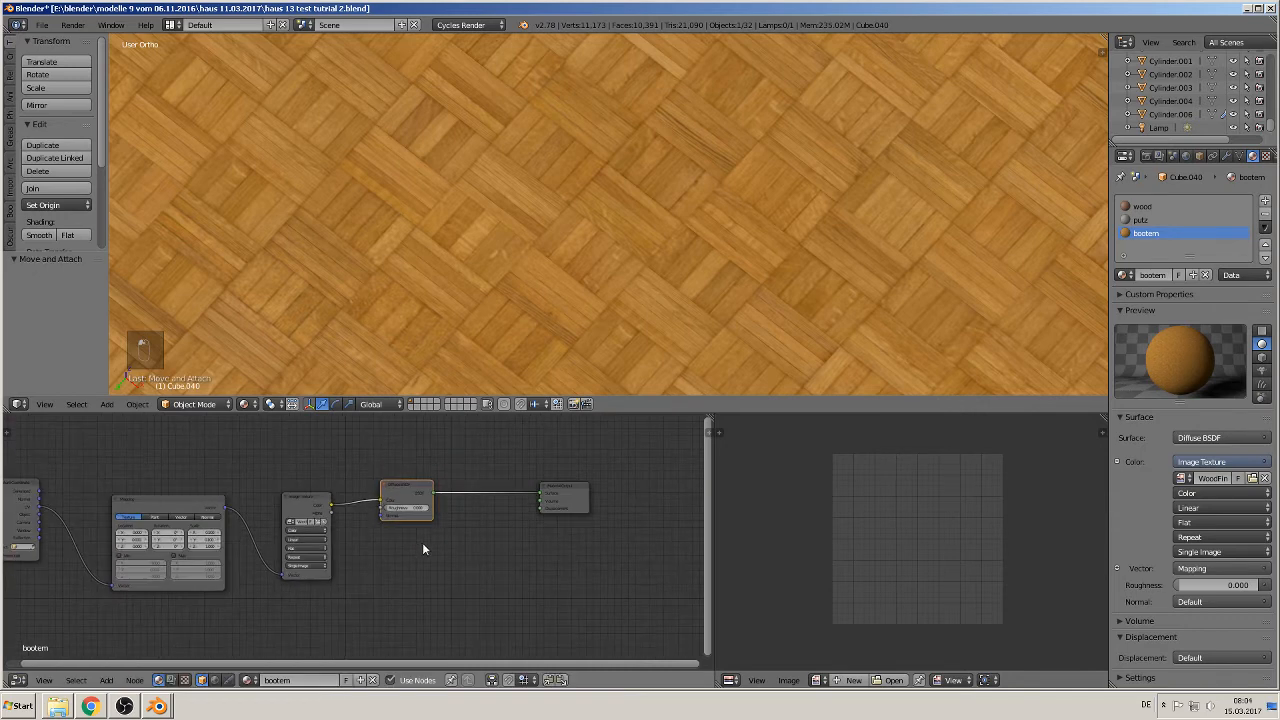
- Add a Glossy BSDF node beneath the Diffuse BSDF and a Mix Shader node ahead of the Material Output
{"action": "left_click", "coordinate": [107, 680]}
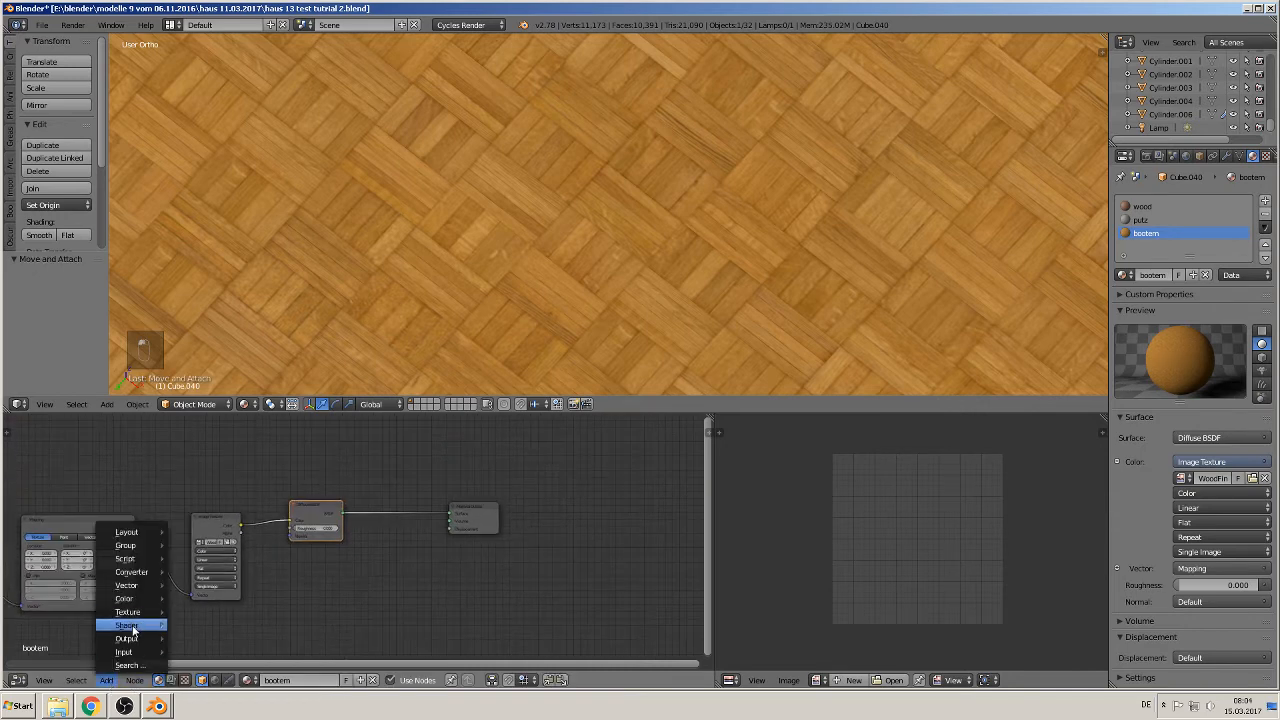
{"action": "mouse_move", "coordinate": [146, 626]}
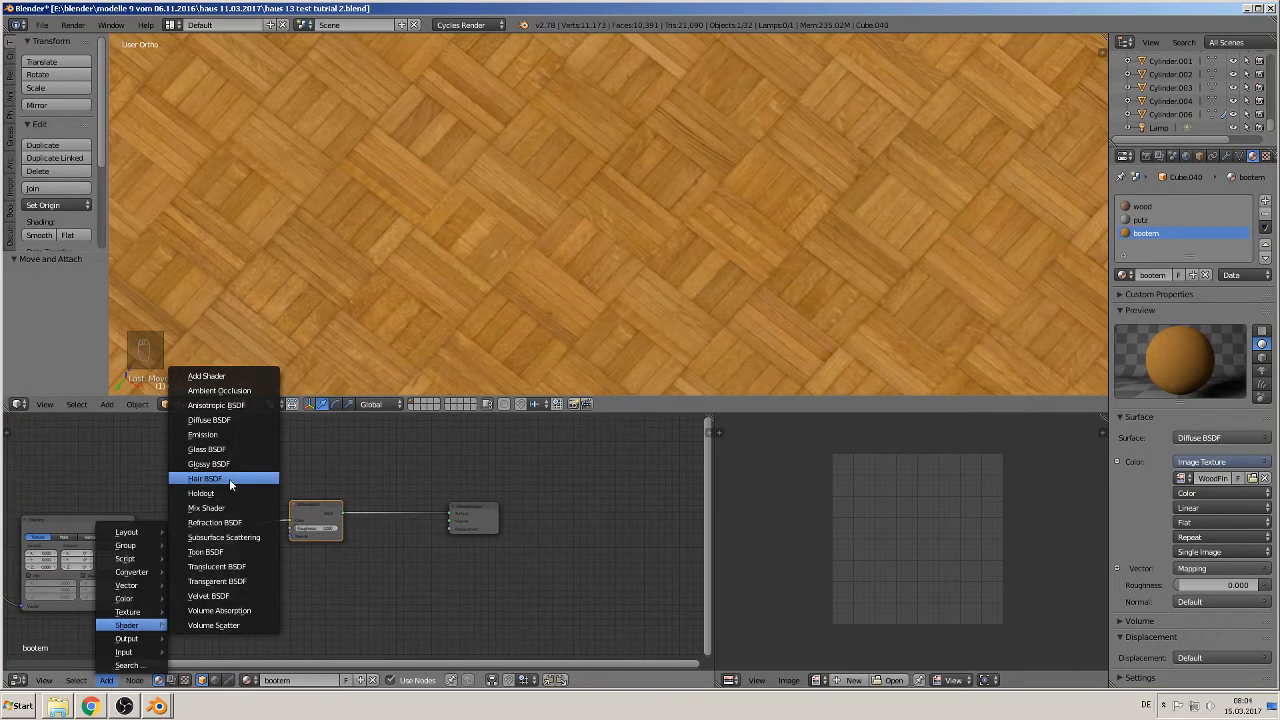
{"action": "left_click", "coordinate": [208, 464]}
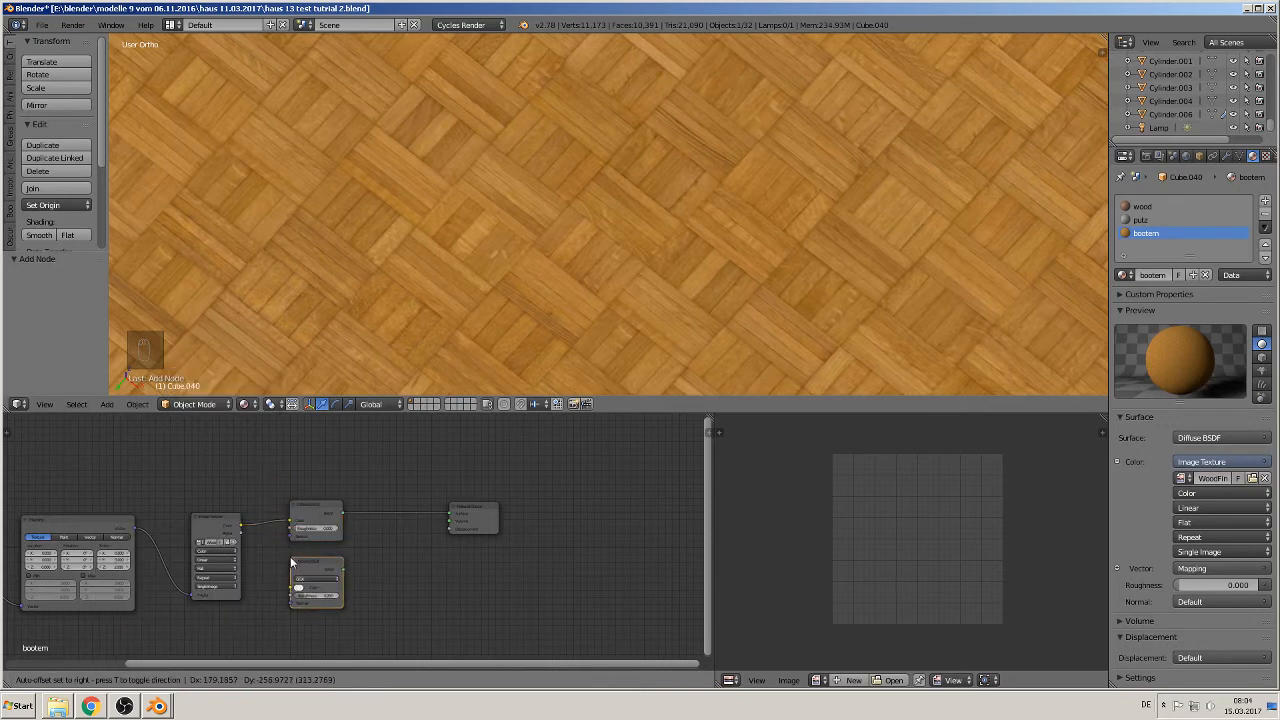
{"action": "left_click", "coordinate": [107, 680]}
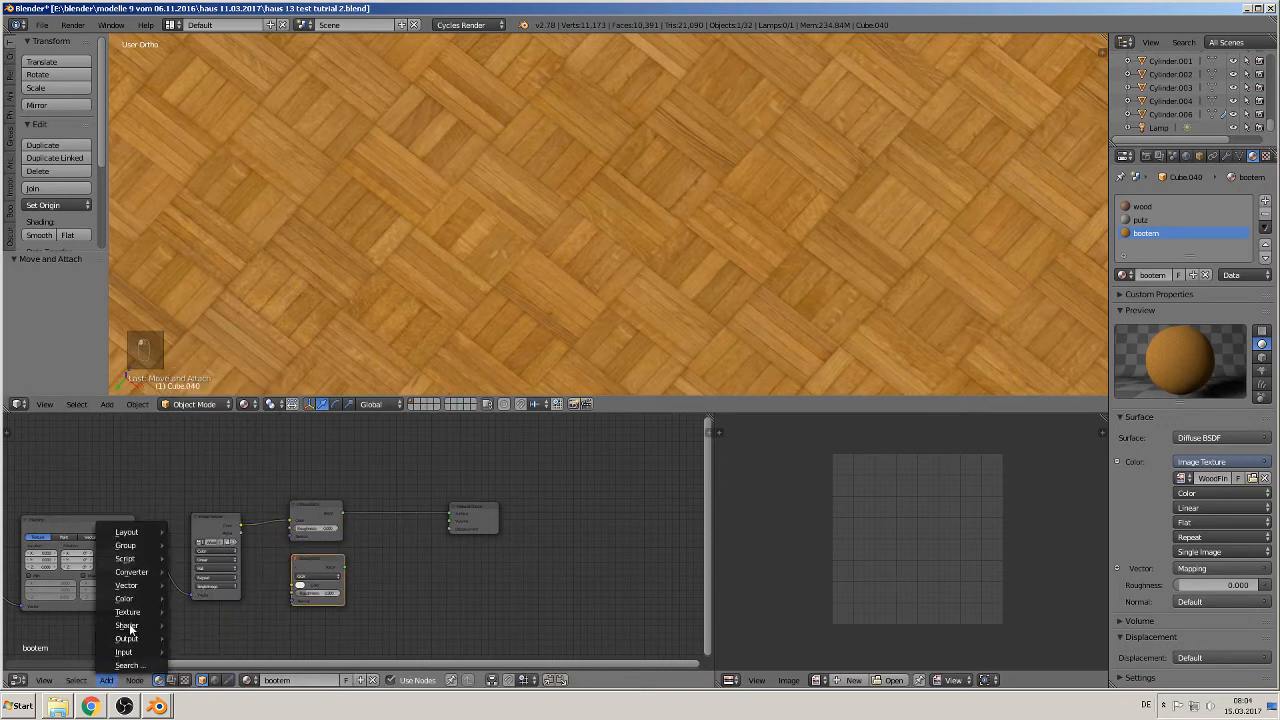
{"action": "mouse_move", "coordinate": [140, 626]}
{"action": "left_click", "coordinate": [206, 508]}
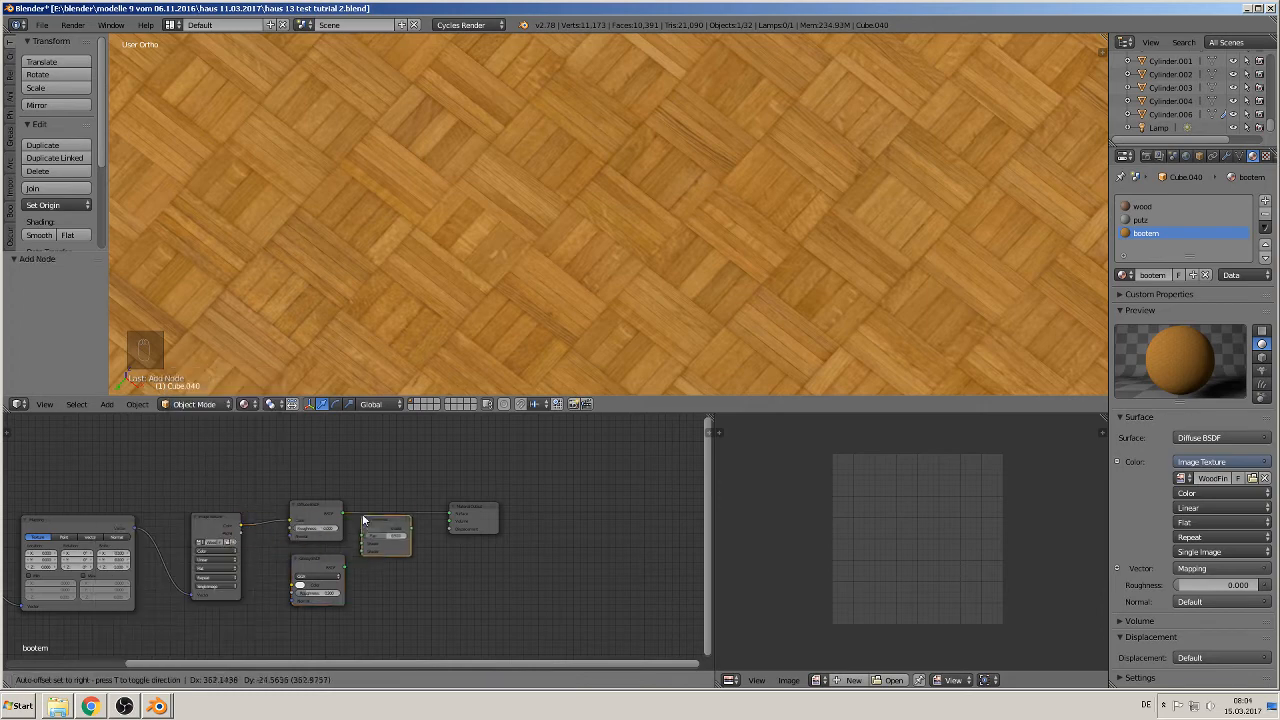
- Insert the Mix Shader after the Diffuse BSDF, linking the Glossy BSDF to its free shader input and the Image Texture colour to Fac
{"action": "left_click", "coordinate": [403, 512]}
{"action": "scroll", "coordinate": [362, 587], "scroll_direction": "up", "scroll_amount": 2}
{"action": "left_click_drag", "start_coordinate": [341, 586], "coordinate": [390, 524]}
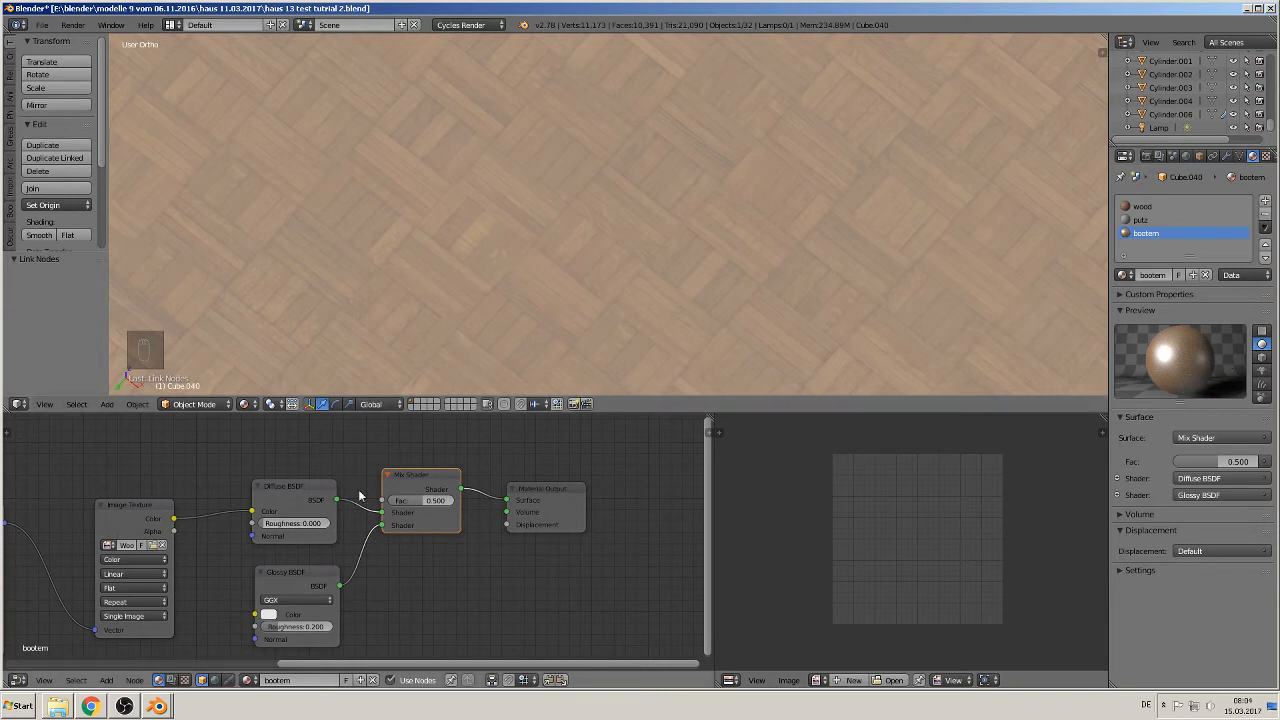
{"action": "left_click_drag", "start_coordinate": [174, 519], "coordinate": [398, 503]}
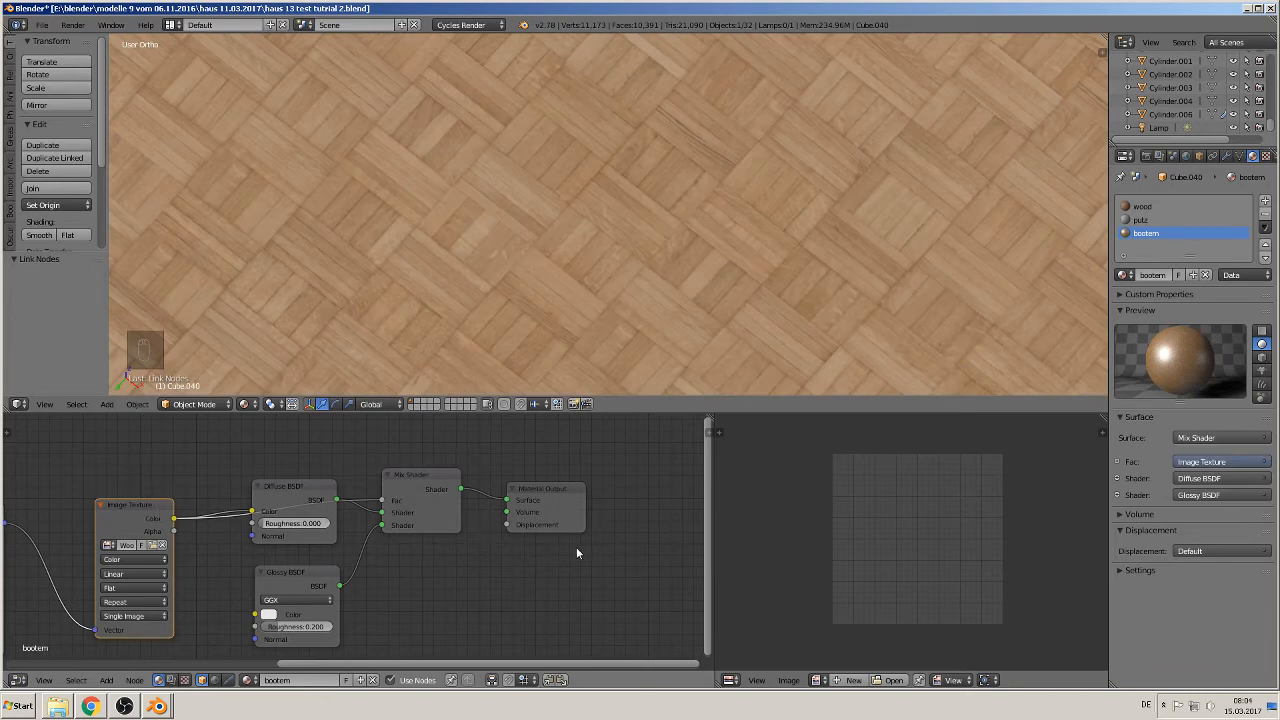
- Set the Glossy BSDF roughness of the bootem material to 0.475
{"action": "scroll", "coordinate": [550, 566], "scroll_direction": "up", "scroll_amount": 2}
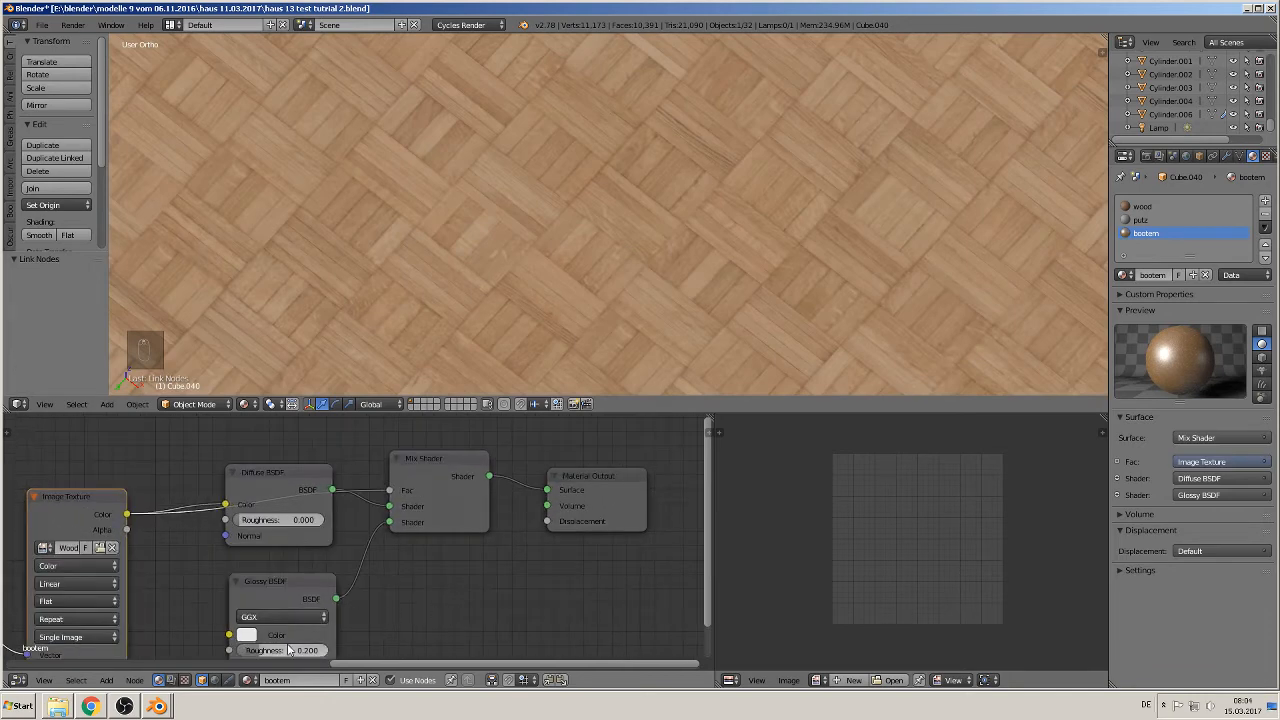
{"action": "left_click_drag", "start_coordinate": [288, 650], "coordinate": [293, 654]}
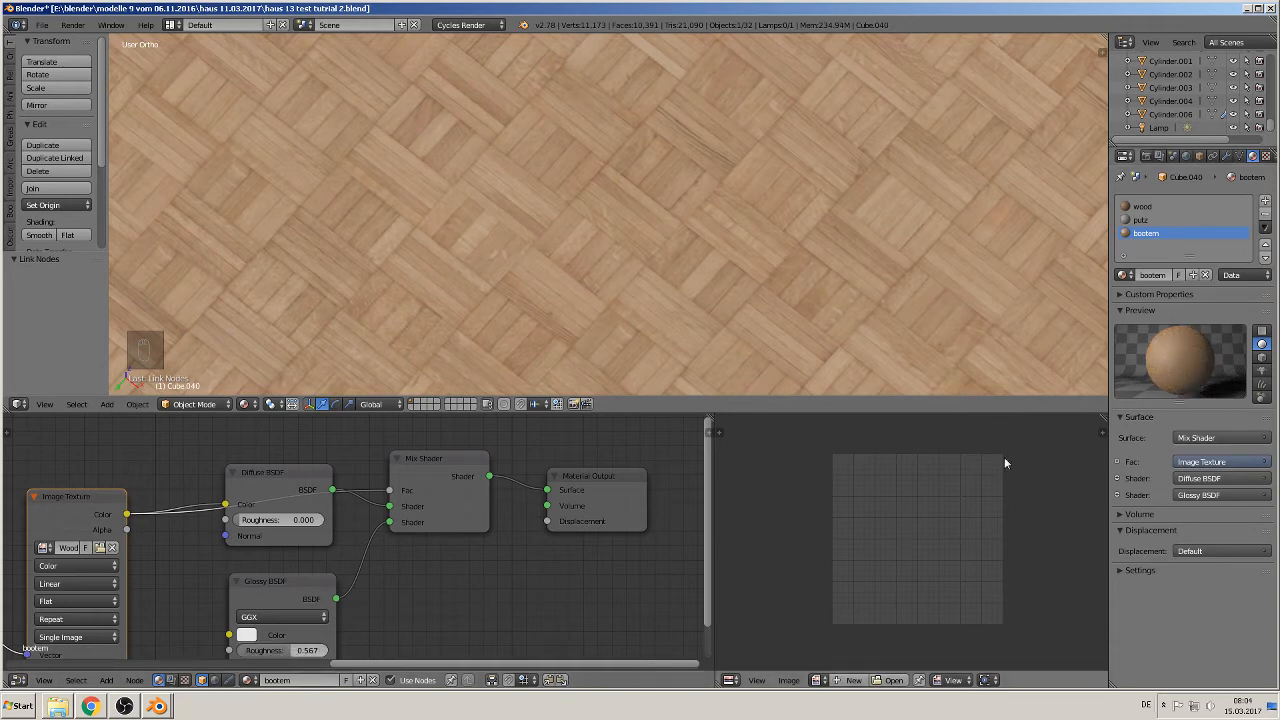
{"action": "left_click_drag", "start_coordinate": [294, 658], "coordinate": [285, 658]}
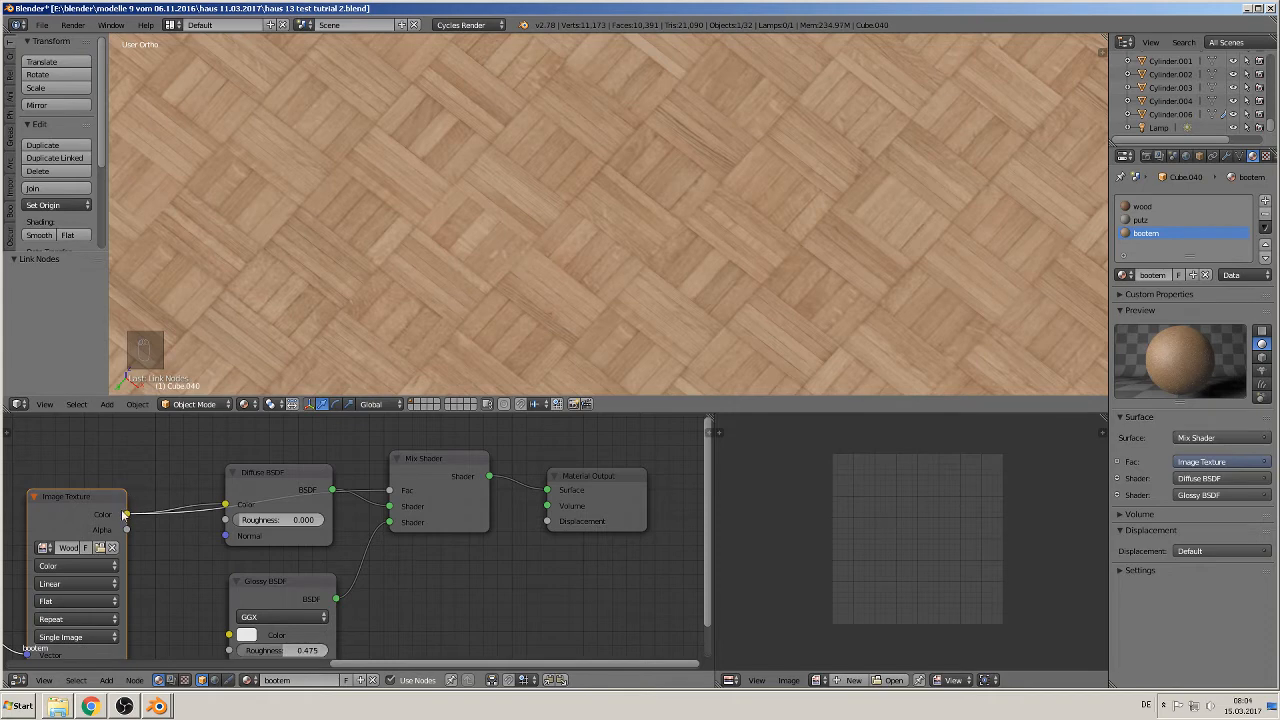
- Link the Image Texture colour to the Material Output's Displacement and move the Mix Shader node up out of the way
{"action": "left_click_drag", "start_coordinate": [127, 515], "coordinate": [536, 524]}
{"action": "left_click_drag", "start_coordinate": [547, 521], "coordinate": [547, 521]}
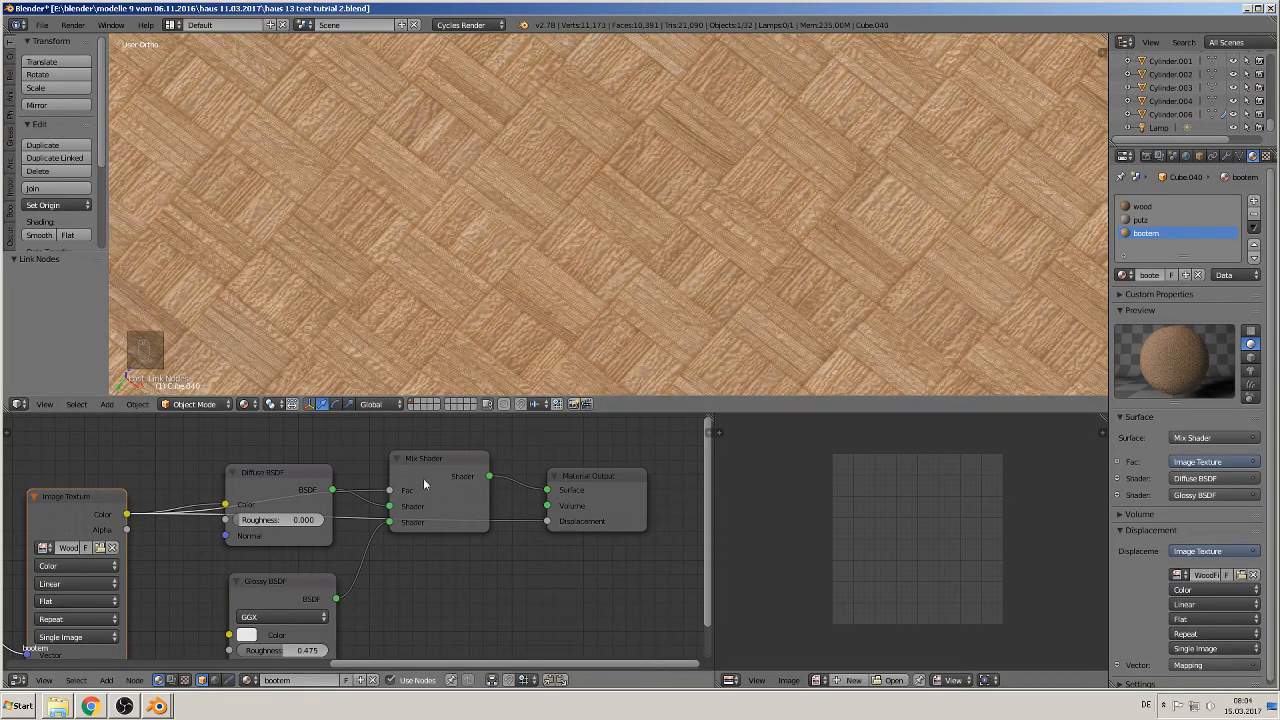
{"action": "left_click_drag", "start_coordinate": [441, 456], "coordinate": [408, 633]}
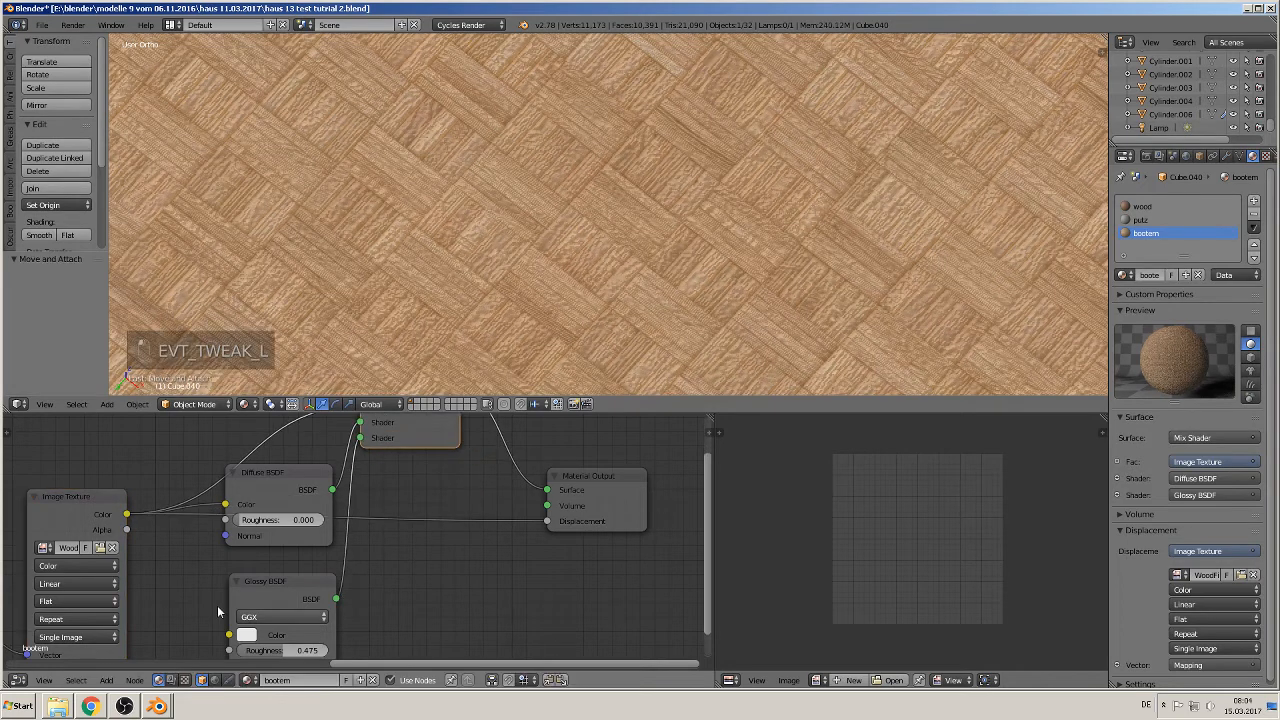
- Insert a Math node into the displacement link, set its operation to Multiply and its second value to 0.03
{"action": "left_click", "coordinate": [106, 680]}
{"action": "mouse_move", "coordinate": [128, 572]}
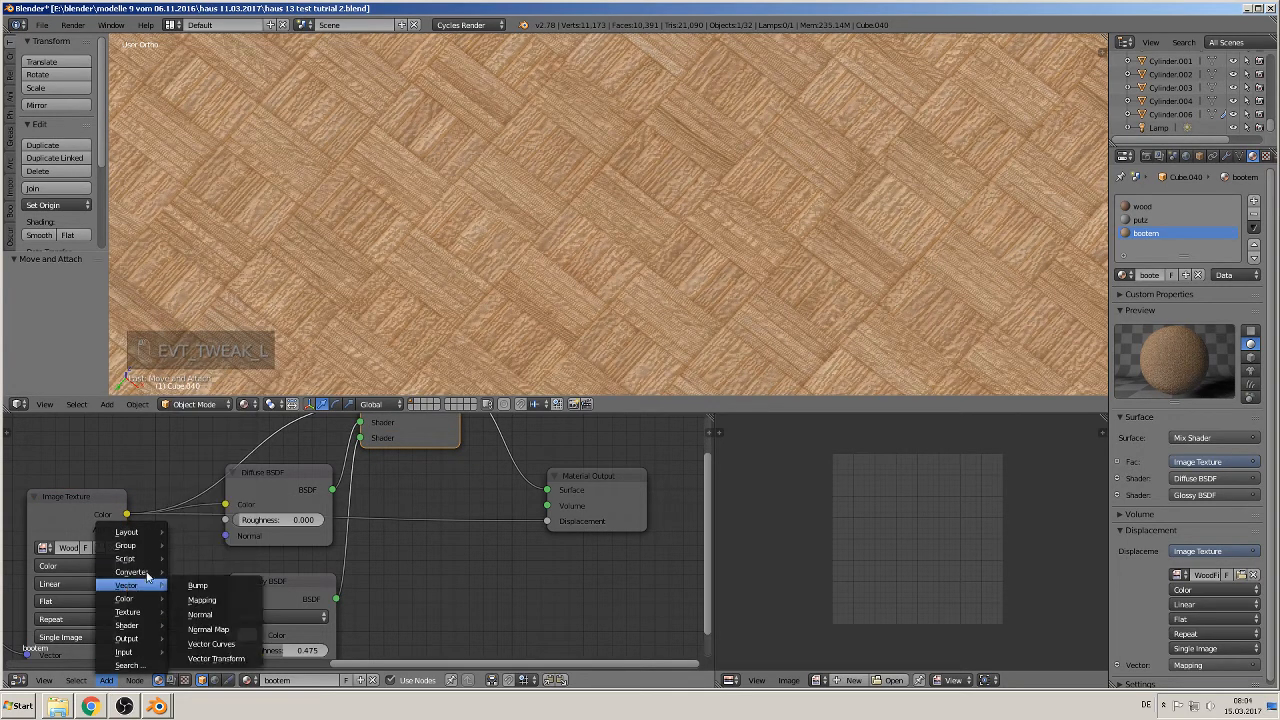
{"action": "left_click", "coordinate": [231, 487]}
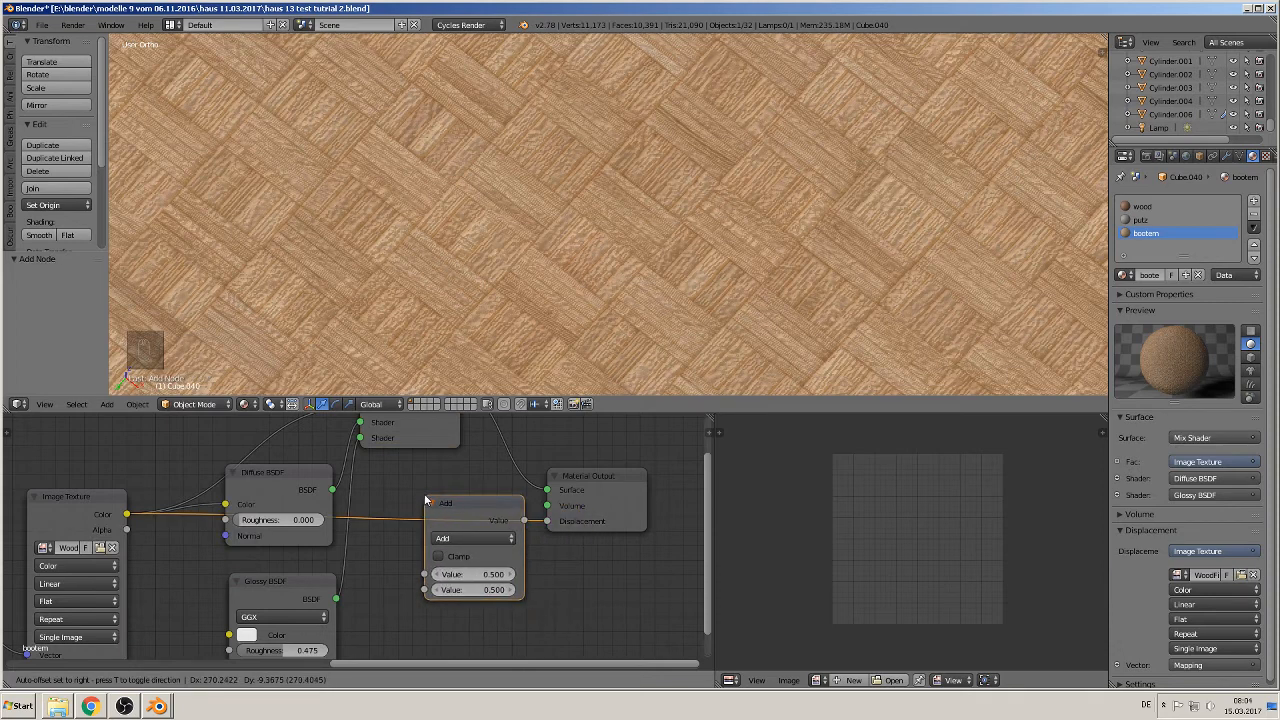
{"action": "left_click", "coordinate": [470, 521]}
{"action": "left_click", "coordinate": [447, 538]}
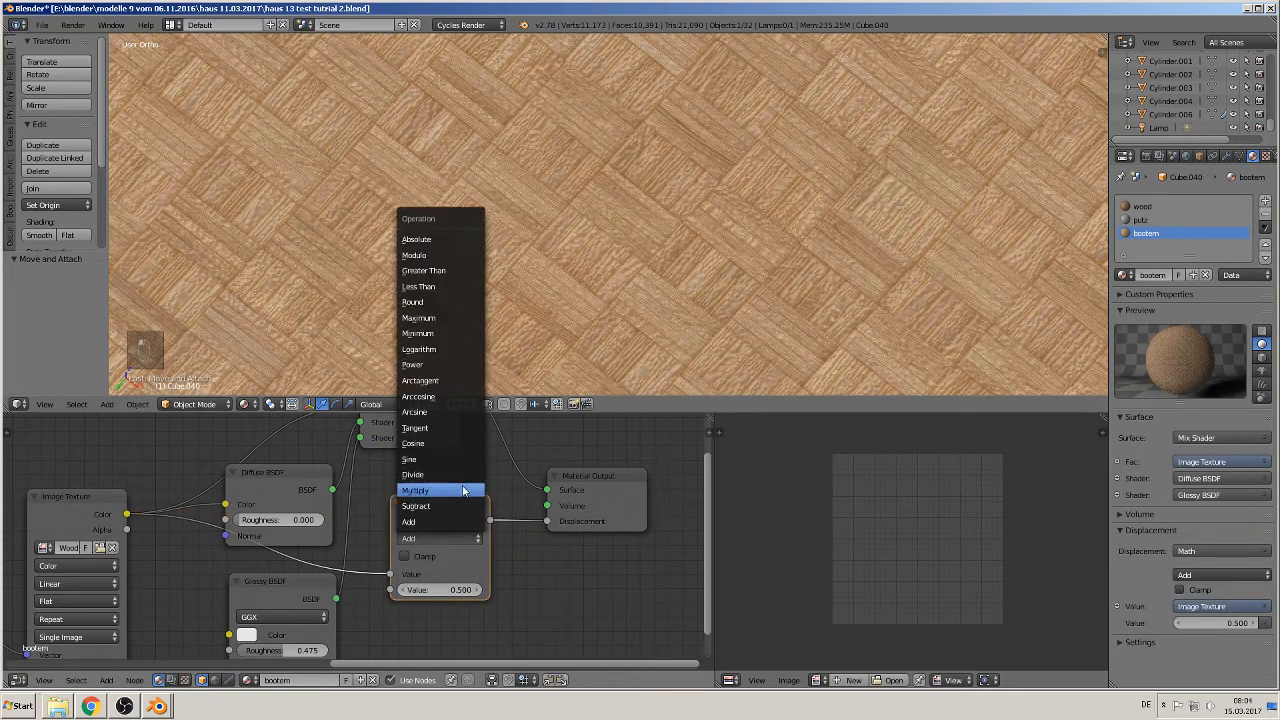
{"action": "left_click", "coordinate": [463, 490]}
{"action": "left_click", "coordinate": [452, 590]}
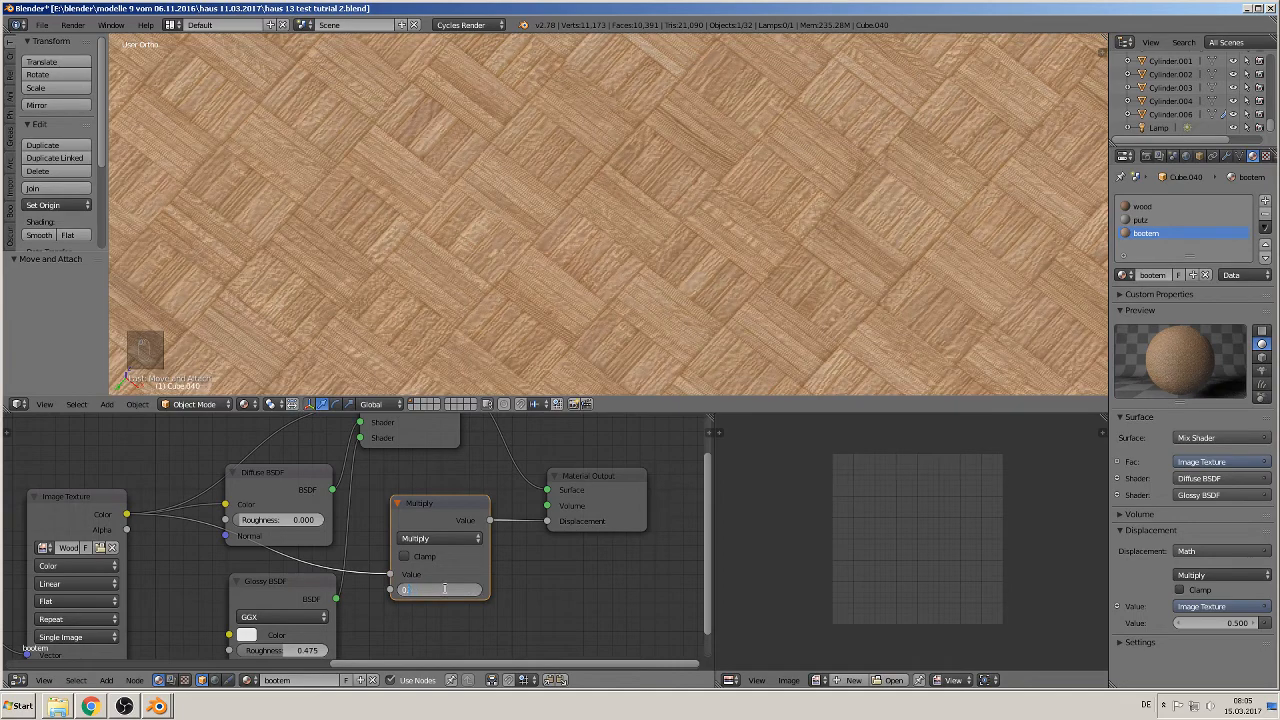
{"action": "key", "text": "Return"}
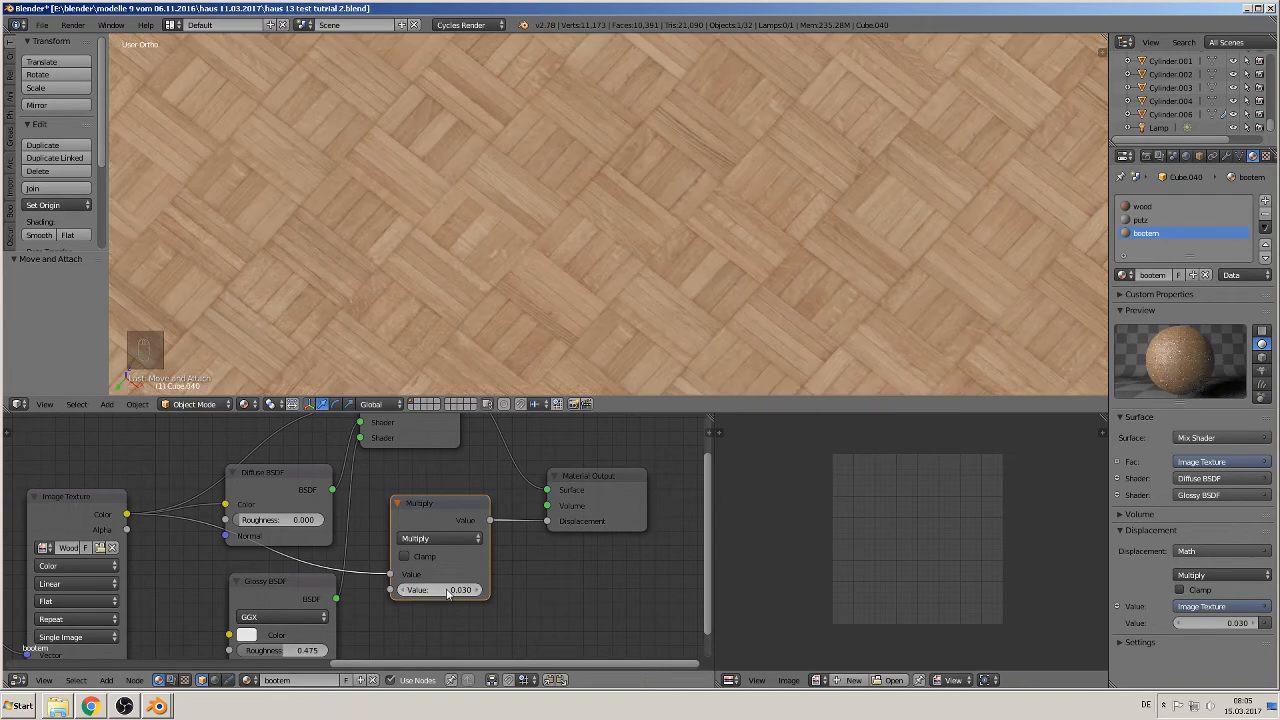
- Change the Multiply node's value to 0.05 for stronger displacement on the parquet
{"action": "scroll", "coordinate": [757, 352], "scroll_direction": "up", "scroll_amount": 6}
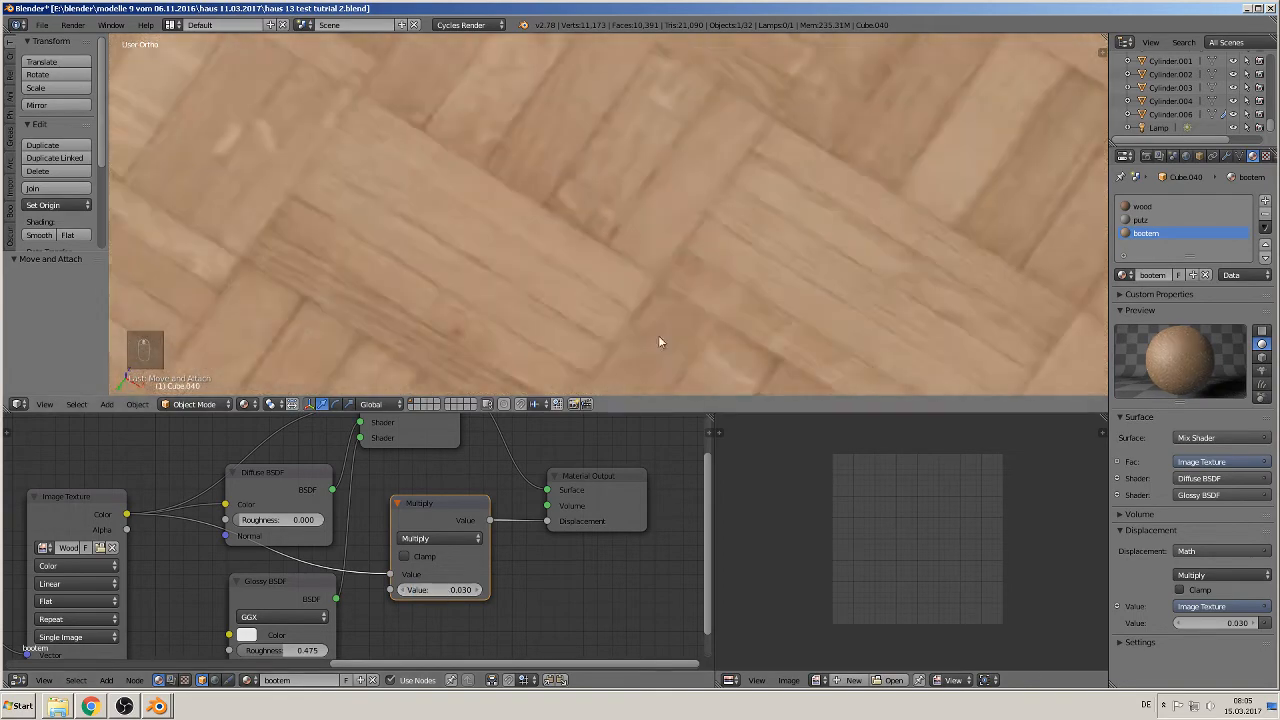
{"action": "scroll", "coordinate": [644, 329], "scroll_direction": "down", "scroll_amount": 4}
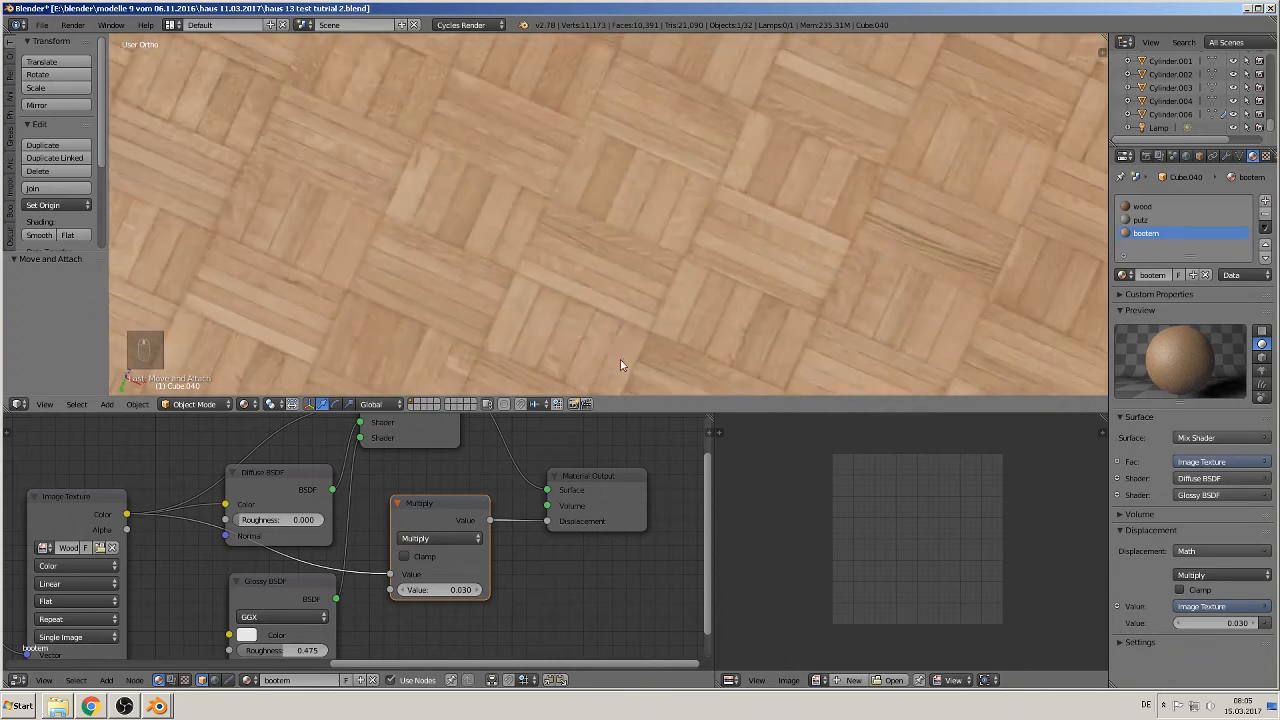
{"action": "left_click", "coordinate": [461, 592]}
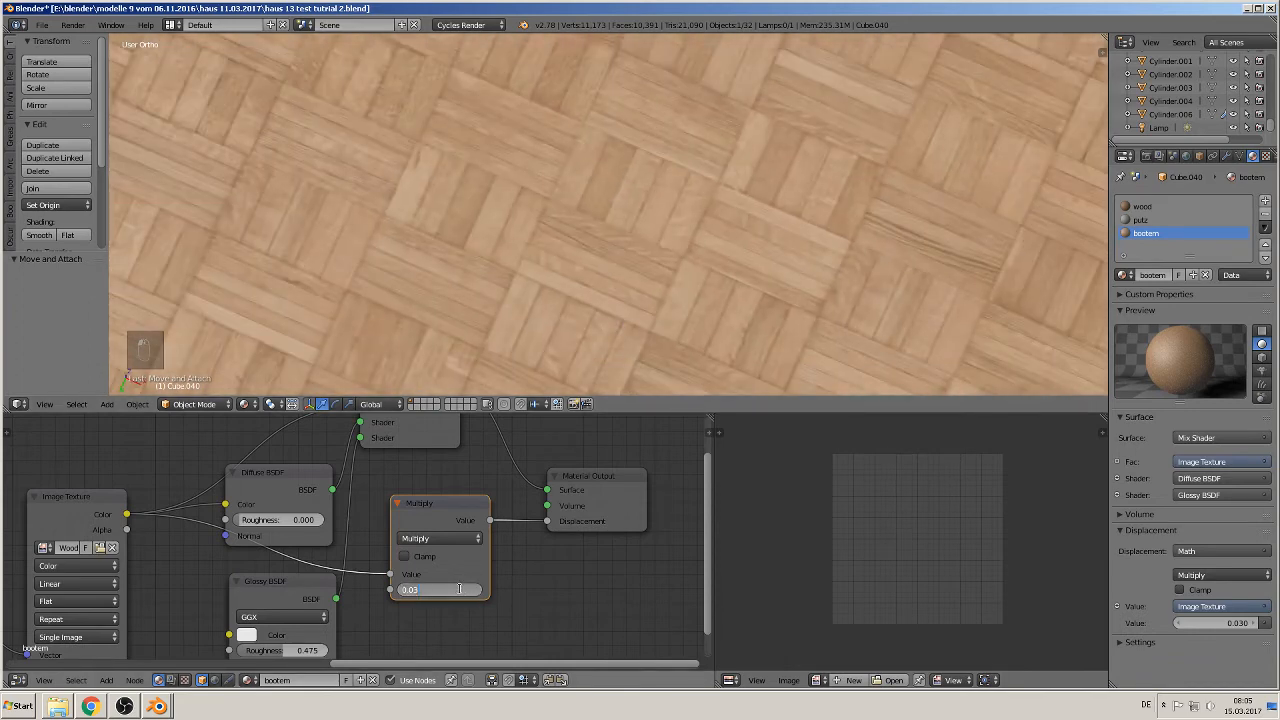
{"action": "type", "text": "0.05"}
{"action": "key", "text": "Return"}
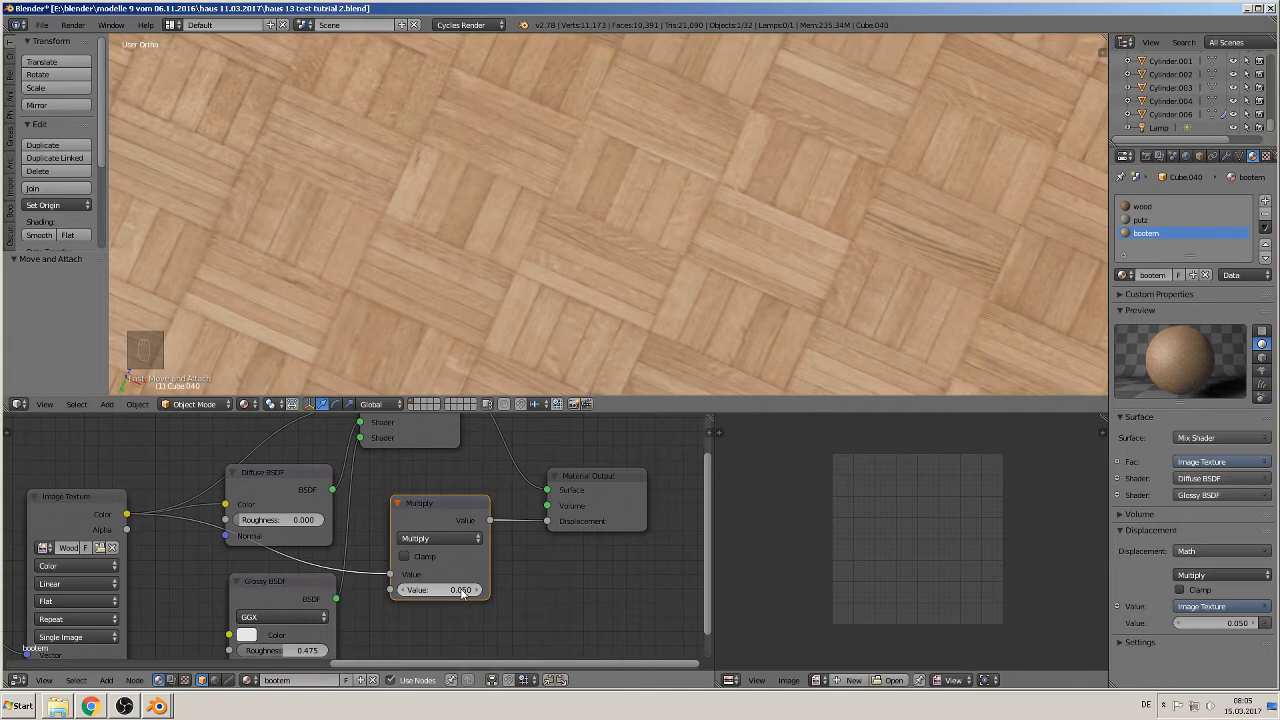
- Open the half-timbered glazed front extension for mesh editing in wireframe display
{"action": "scroll", "coordinate": [799, 283], "scroll_direction": "down", "scroll_amount": 8}
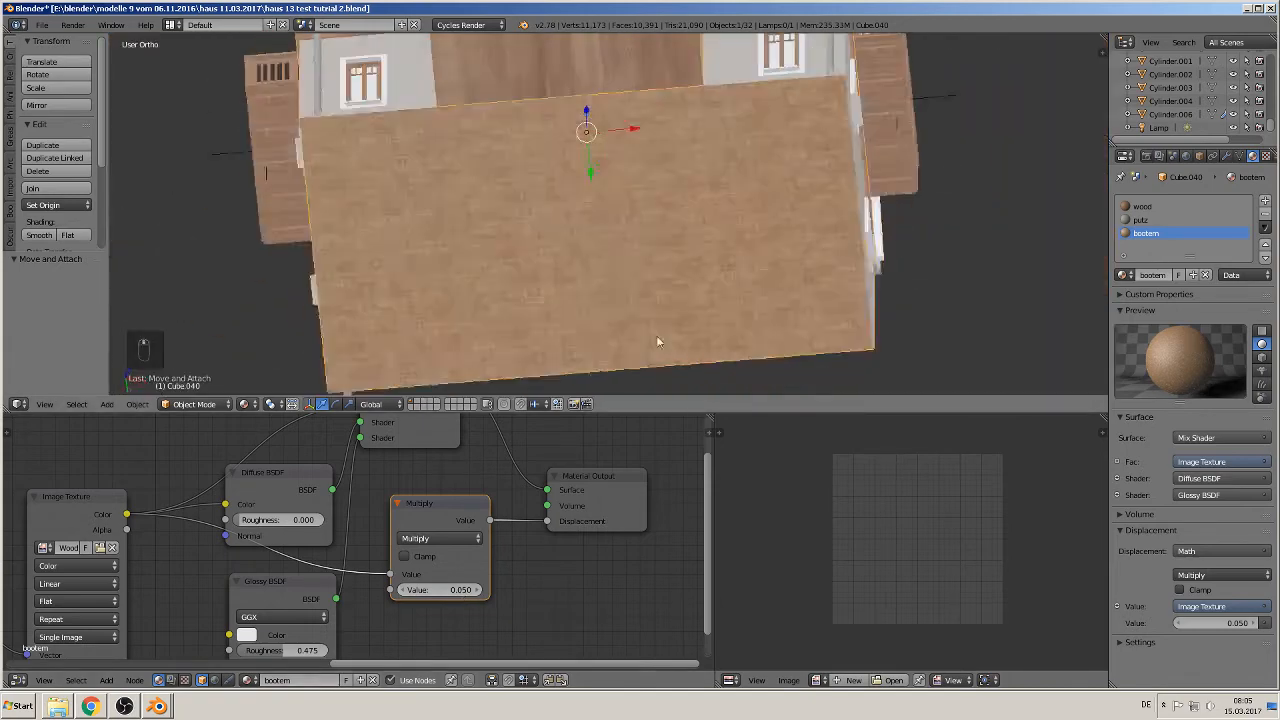
{"action": "middle_click_drag", "start_coordinate": [657, 340], "coordinate": [686, 114]}
{"action": "scroll", "coordinate": [591, 200], "scroll_direction": "up", "scroll_amount": 1}
{"action": "middle_click_drag", "start_coordinate": [602, 308], "coordinate": [632, 195], "text": "shift"}
{"action": "scroll", "coordinate": [585, 174], "scroll_direction": "up", "scroll_amount": 2}
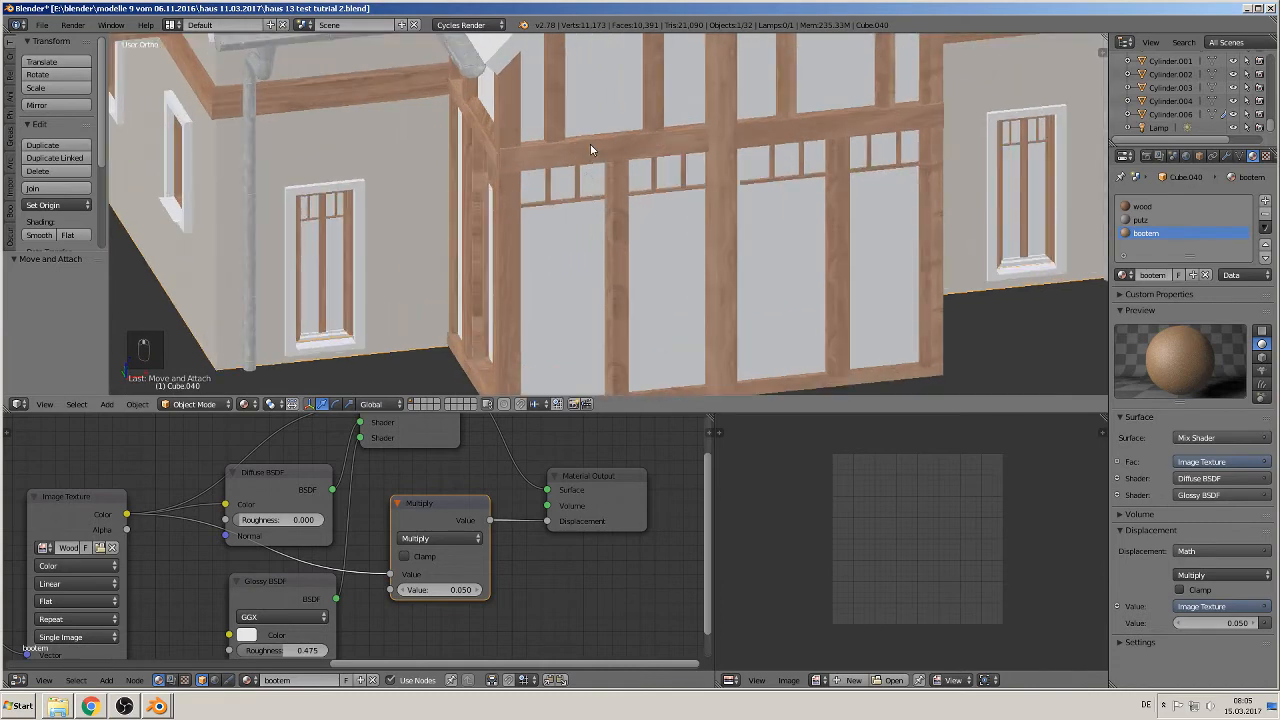
{"action": "right_click", "coordinate": [590, 144]}
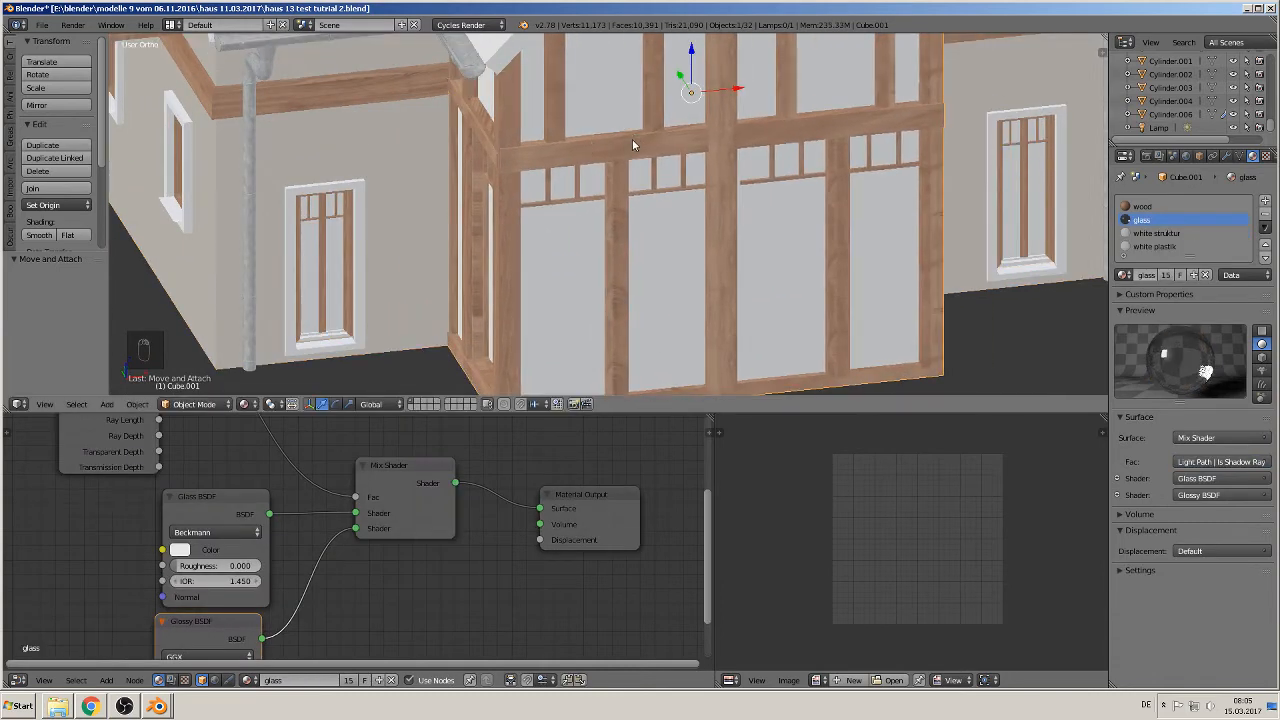
{"action": "key", "text": "u"}
{"action": "left_click", "coordinate": [633, 145]}
{"action": "key", "text": "Tab"}
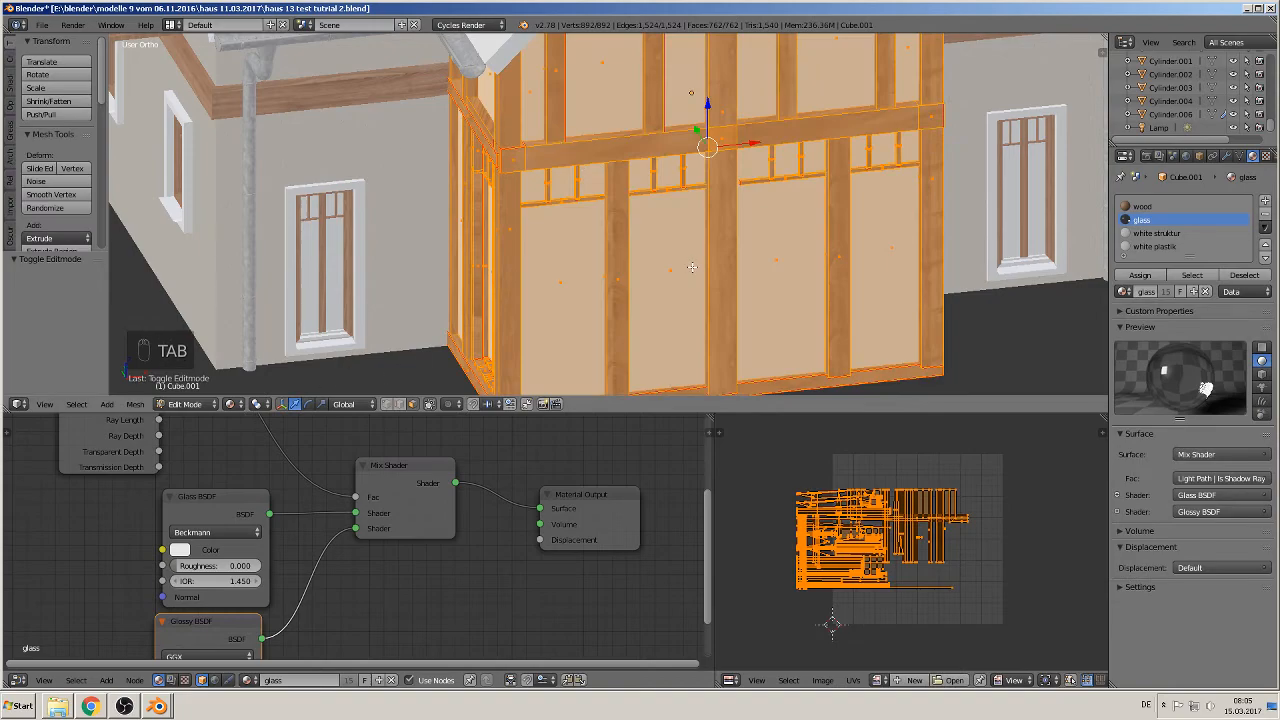
{"action": "key", "text": "z"}
{"action": "middle_click_drag", "start_coordinate": [690, 265], "coordinate": [603, 152]}
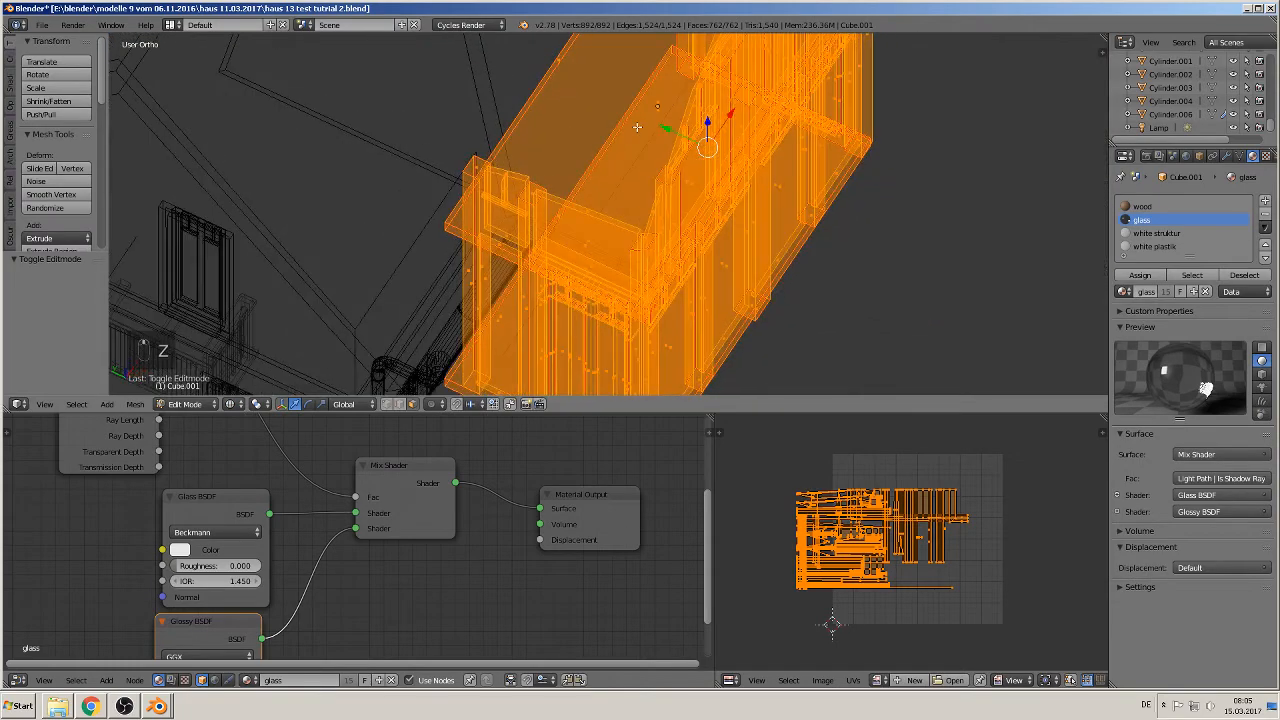
- Add a material slot with the existing bootem material to the extension and assign it to the upper floor face
{"action": "right_click", "coordinate": [646, 104]}
{"action": "middle_click_drag", "start_coordinate": [646, 104], "coordinate": [577, 88]}
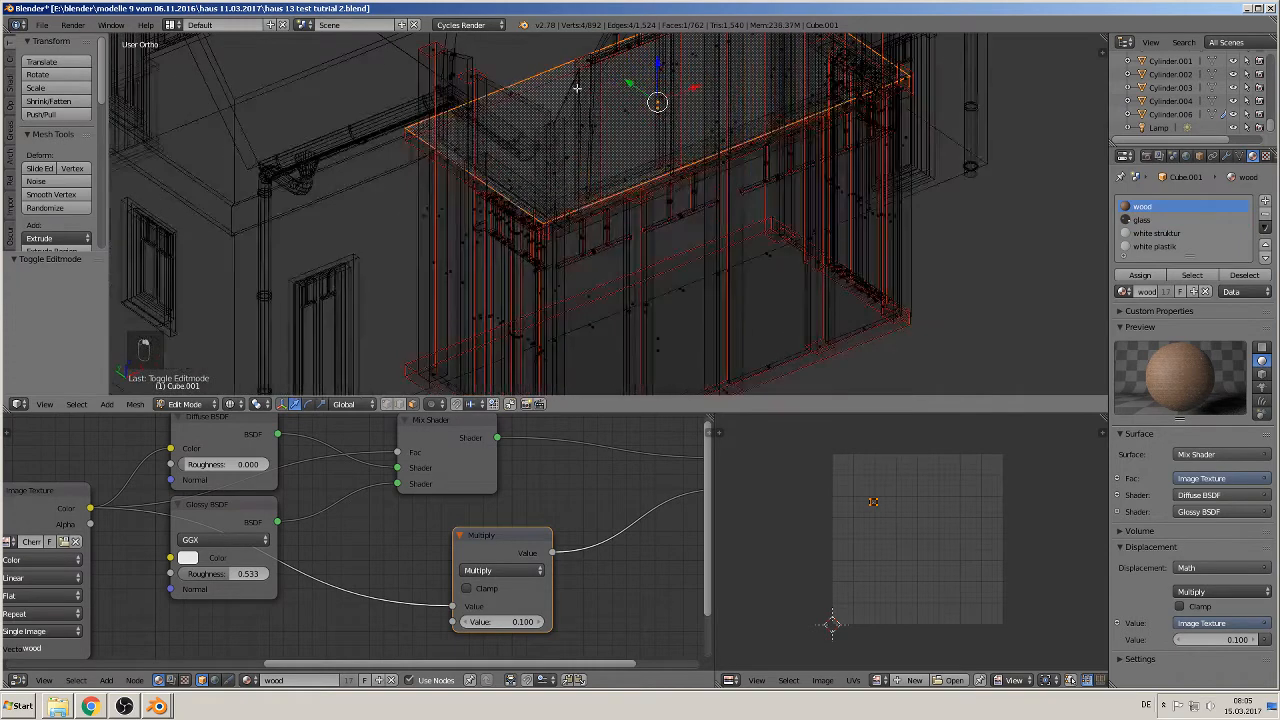
{"action": "left_click", "coordinate": [1142, 276]}
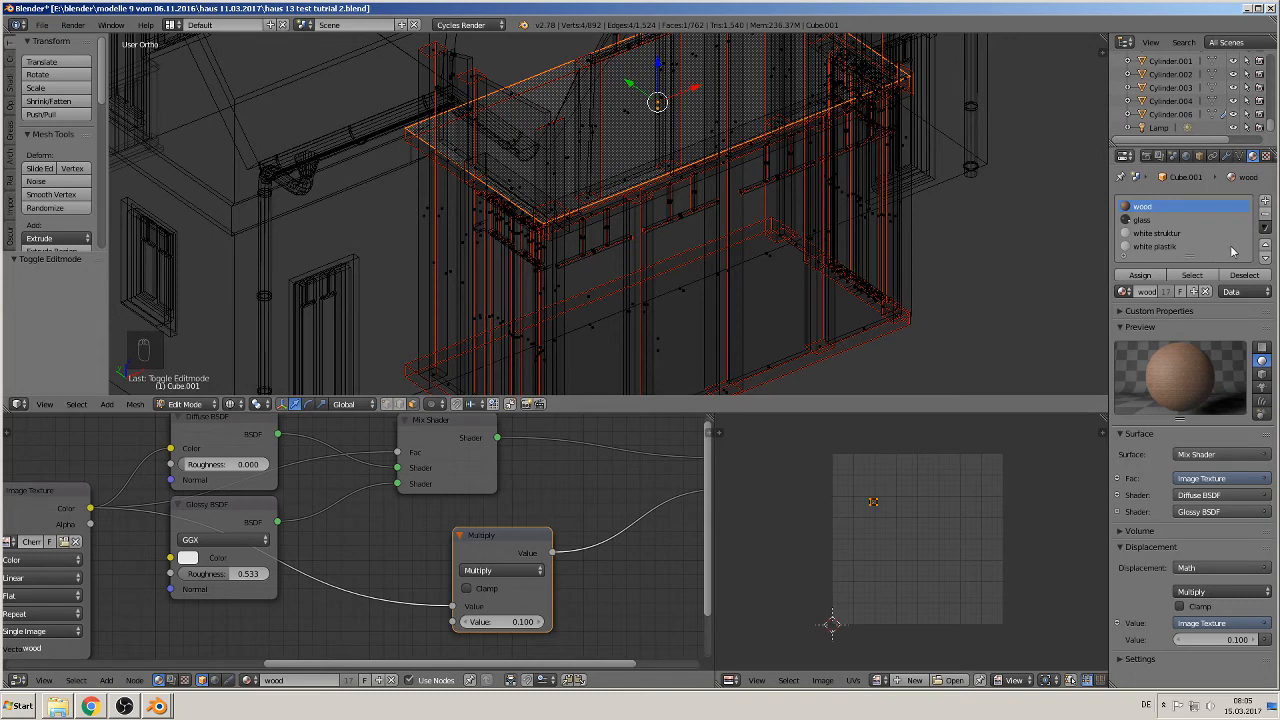
{"action": "left_click", "coordinate": [1265, 202]}
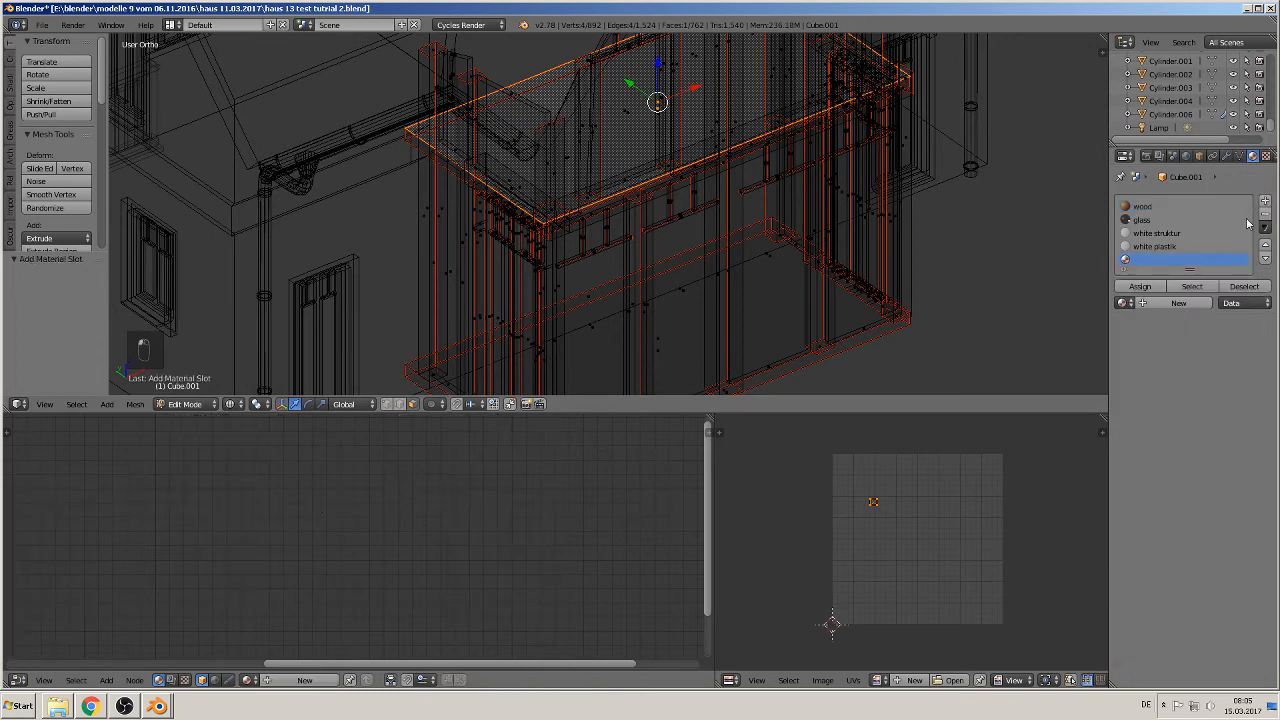
{"action": "left_click", "coordinate": [1124, 302]}
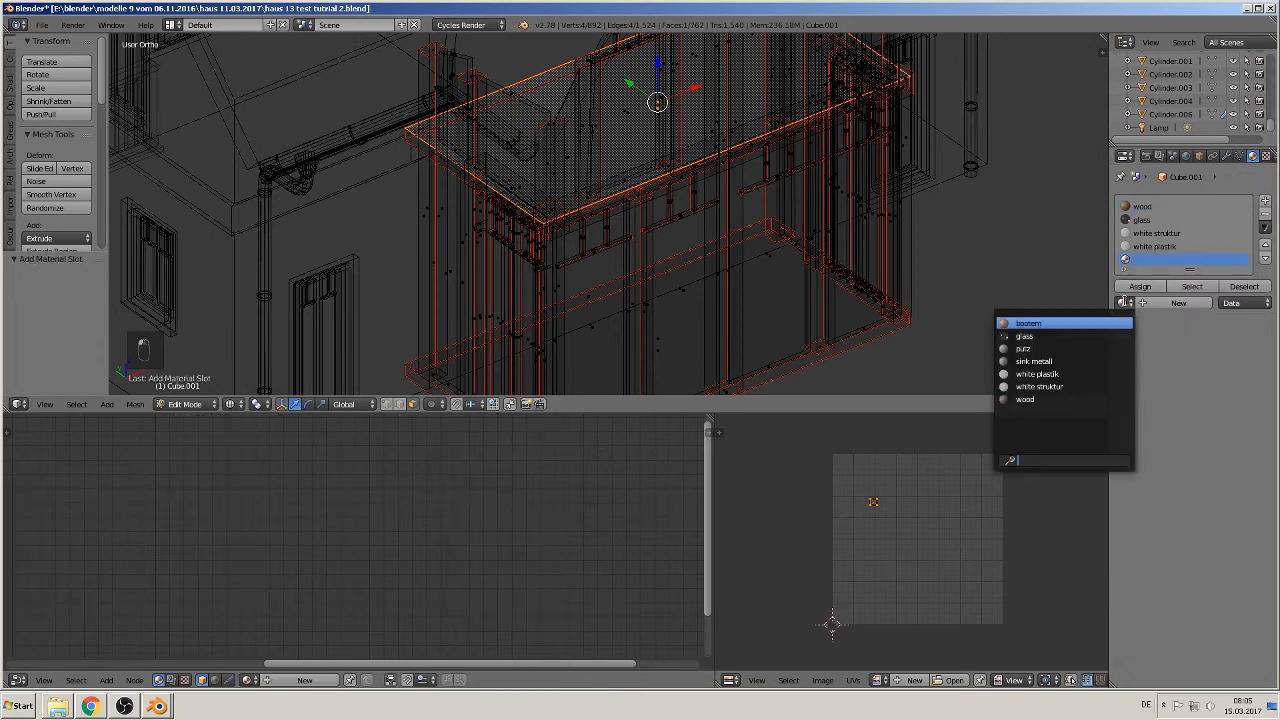
{"action": "left_click", "coordinate": [1068, 323]}
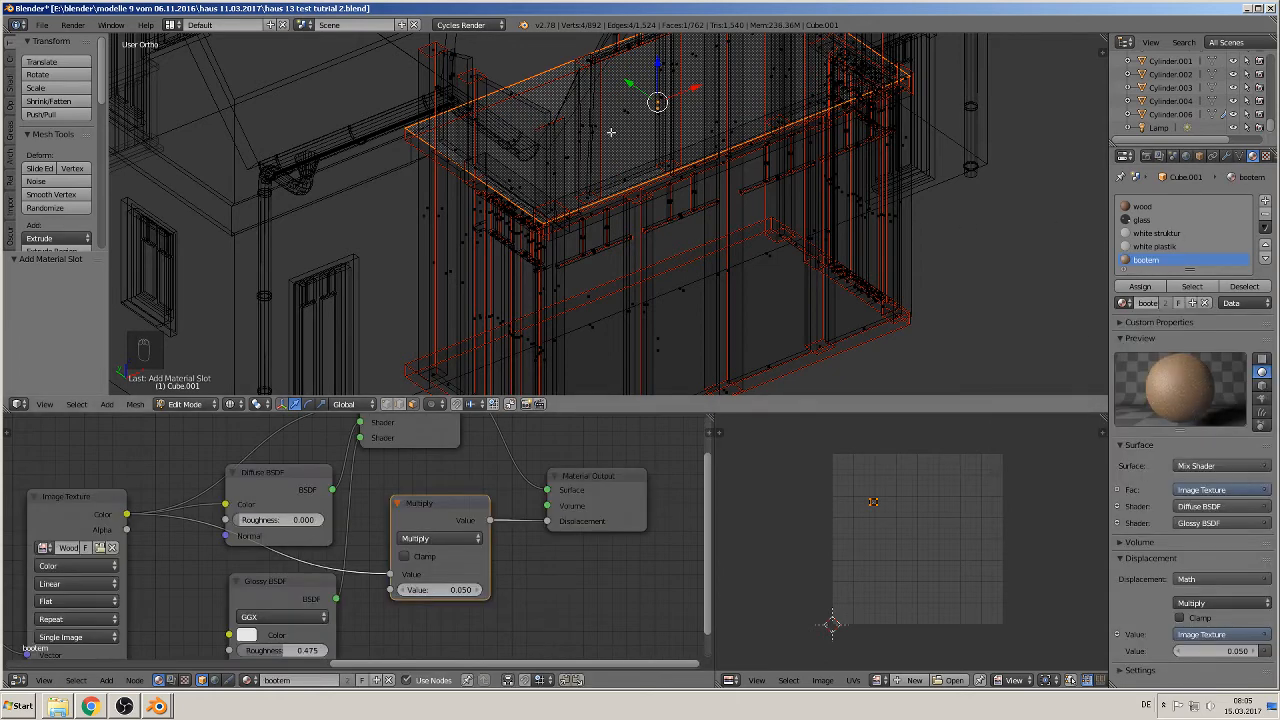
{"action": "left_click", "coordinate": [1140, 286]}
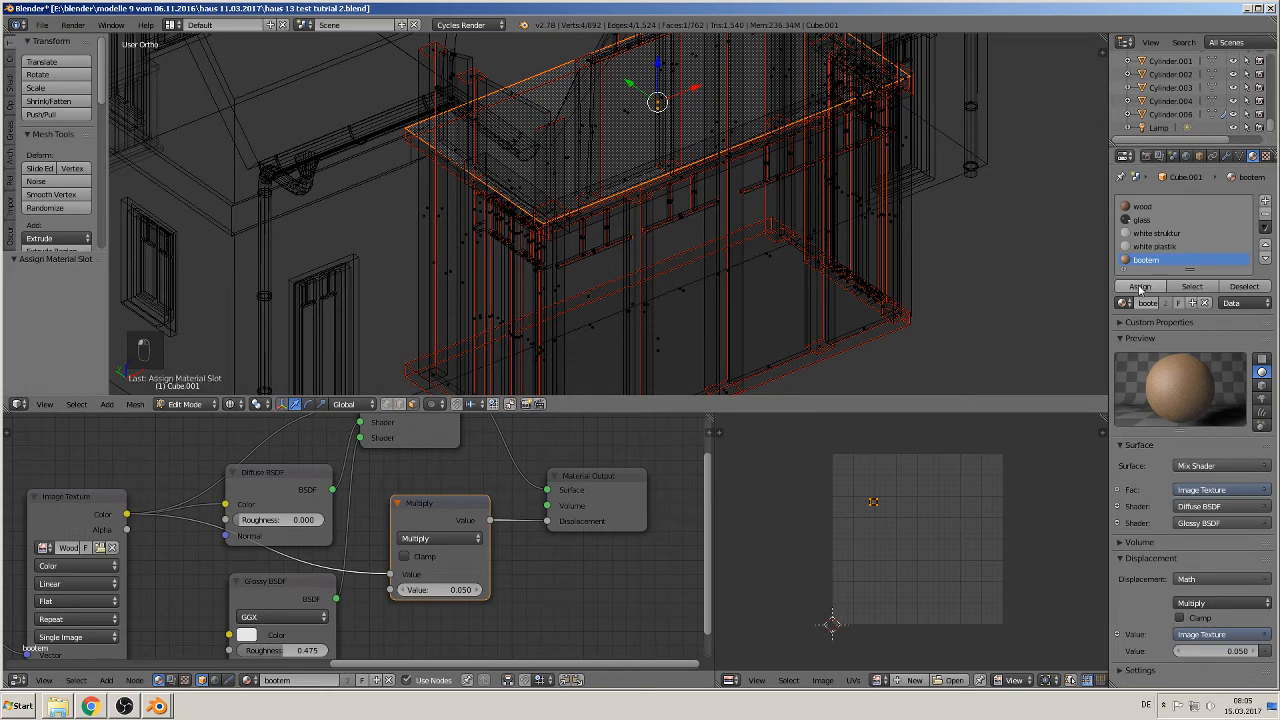
- Apply the bootem material to the extension's ground-floor face and leave mesh editing
{"action": "right_click", "coordinate": [679, 339]}
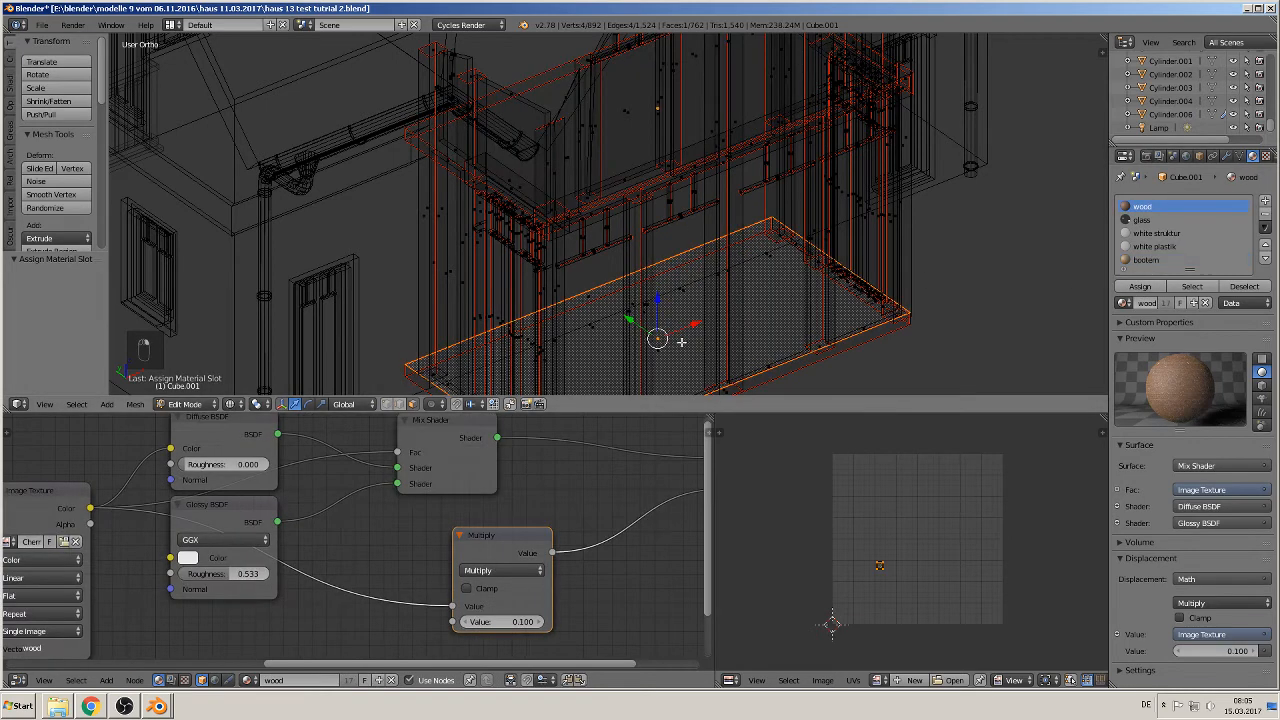
{"action": "left_click", "coordinate": [1146, 260]}
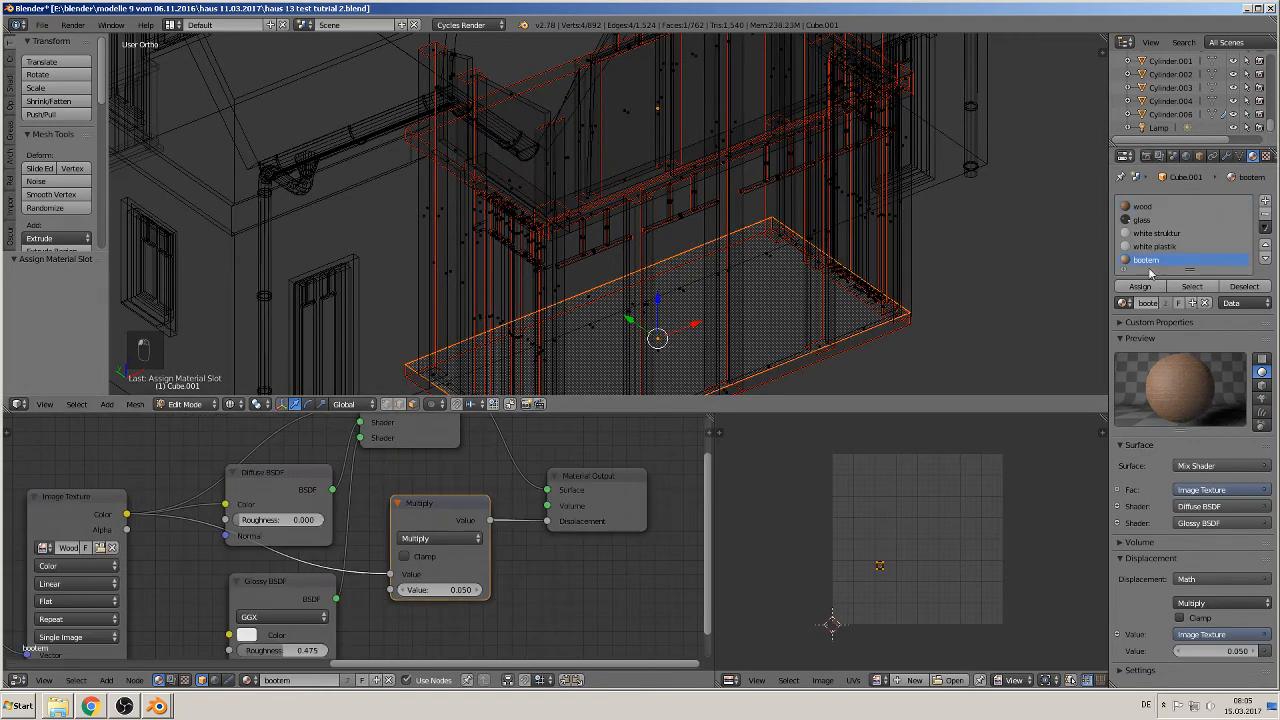
{"action": "scroll", "coordinate": [874, 328], "scroll_direction": "down", "scroll_amount": 5}
{"action": "scroll", "coordinate": [719, 264], "scroll_direction": "up", "scroll_amount": 1}
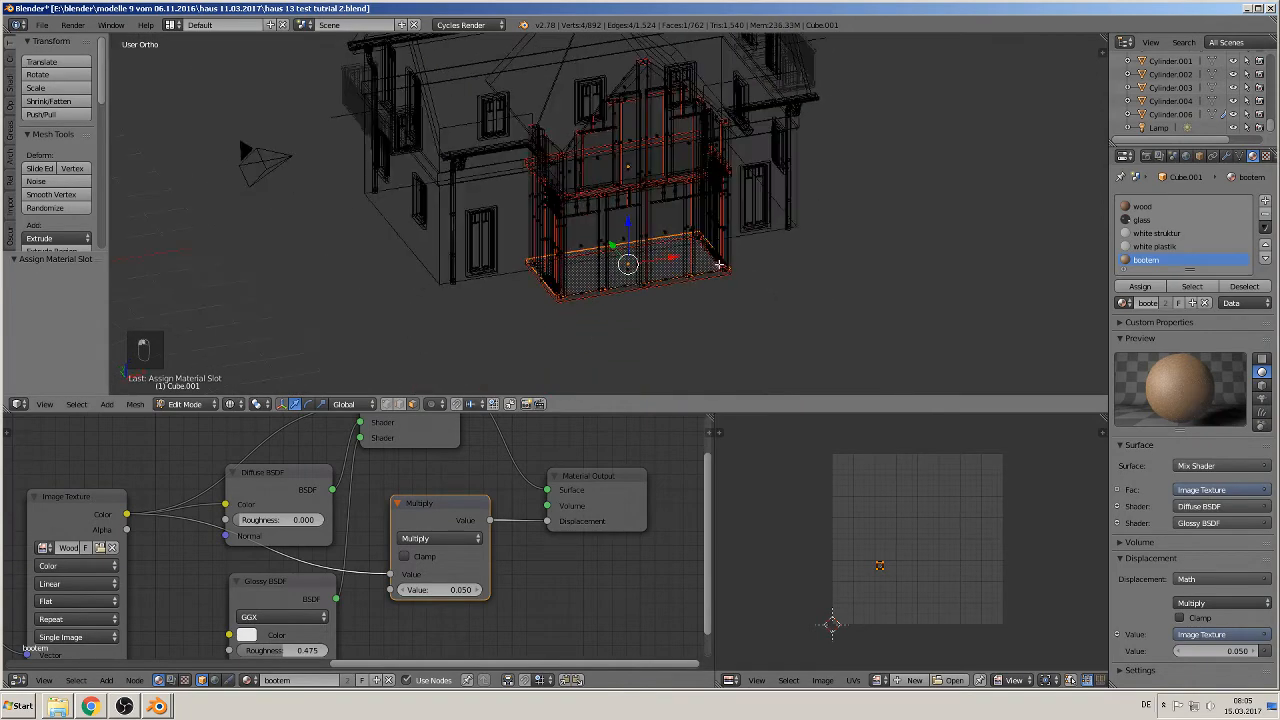
{"action": "middle_click_drag", "start_coordinate": [671, 213], "coordinate": [652, 223]}
{"action": "key", "text": "Tab"}
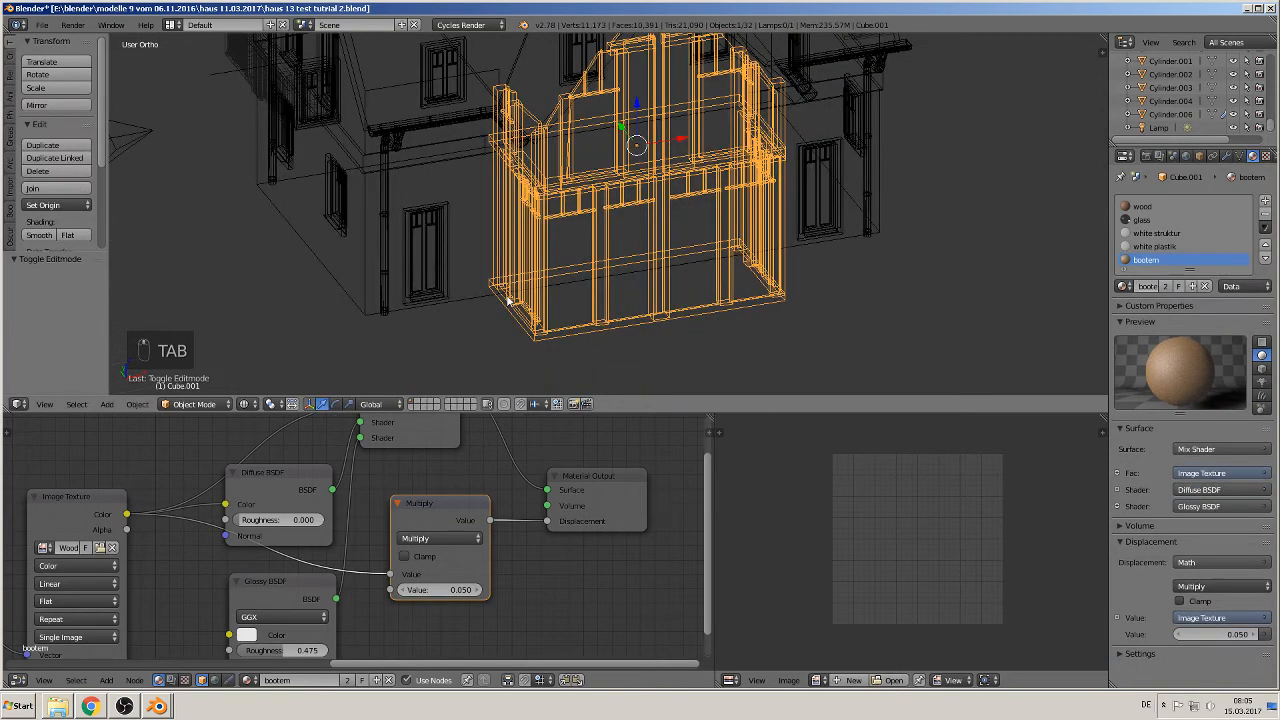
- Switch the viewport to Material shading and save the house file under its current name
{"action": "left_click", "coordinate": [243, 404]}
{"action": "left_click", "coordinate": [274, 330]}
{"action": "scroll", "coordinate": [274, 330], "scroll_direction": "down", "scroll_amount": 3}
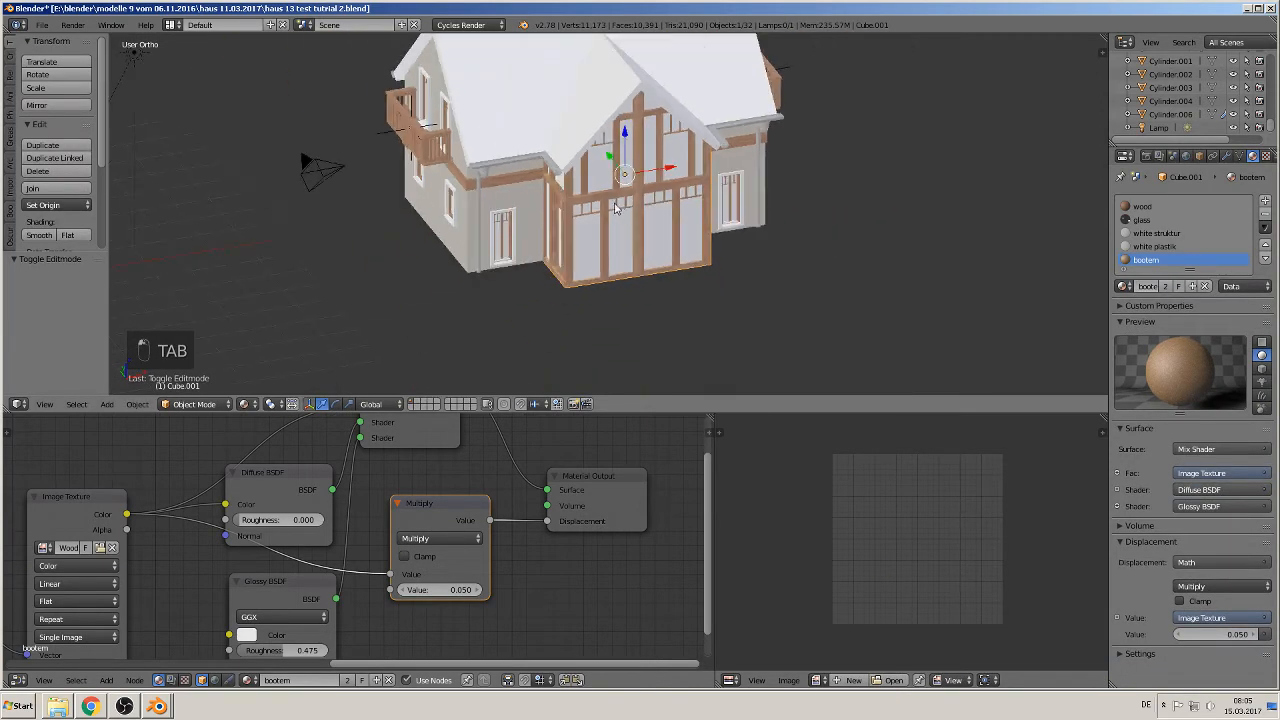
{"action": "scroll", "coordinate": [519, 308], "scroll_direction": "up", "scroll_amount": 2}
{"action": "left_click", "coordinate": [41, 24]}
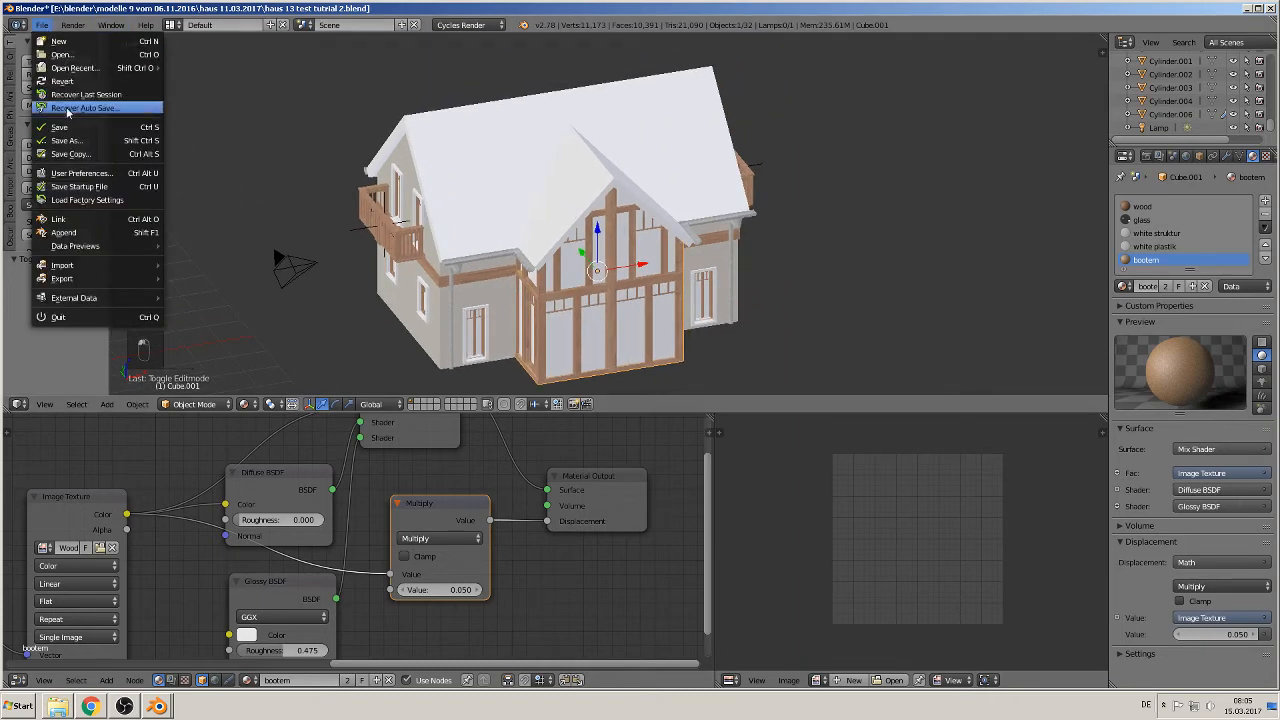
{"action": "left_click", "coordinate": [59, 128]}
{"action": "scroll", "coordinate": [534, 197], "scroll_direction": "up", "scroll_amount": 2}
{"action": "scroll", "coordinate": [537, 197], "scroll_direction": "down", "scroll_amount": 1}
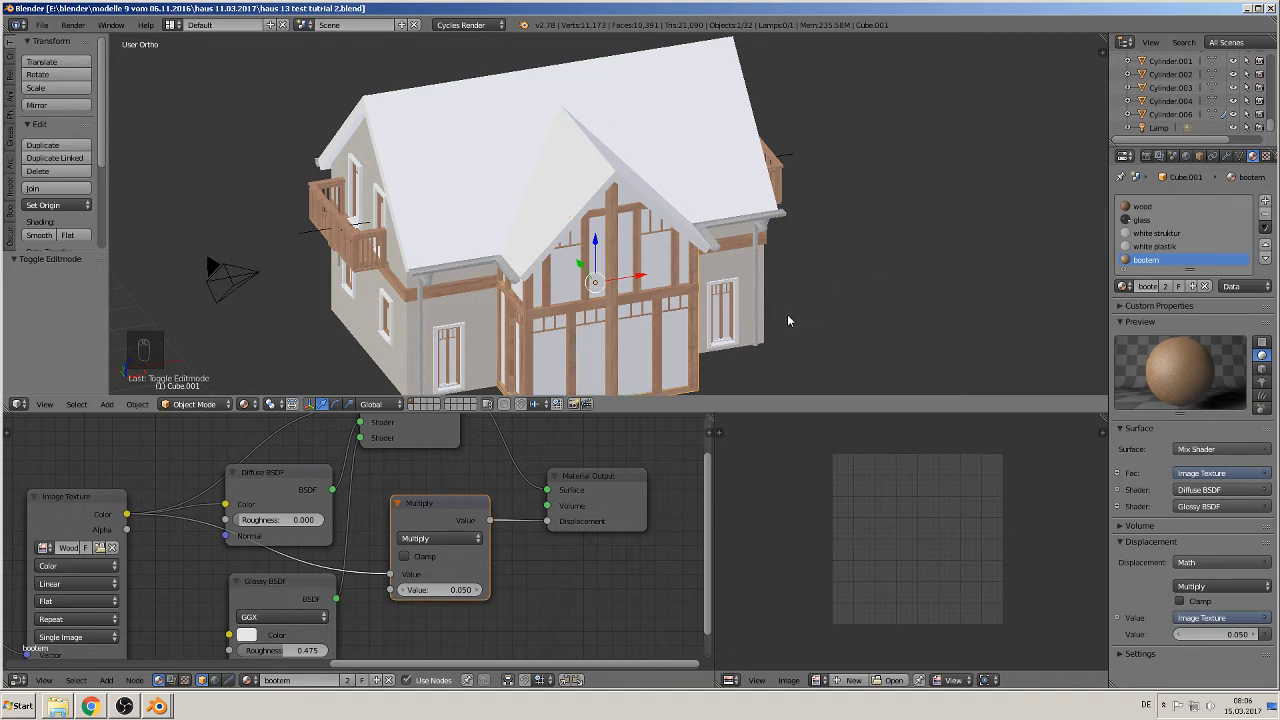
{"action": "middle_click_drag", "start_coordinate": [787, 314], "coordinate": [700, 325]}
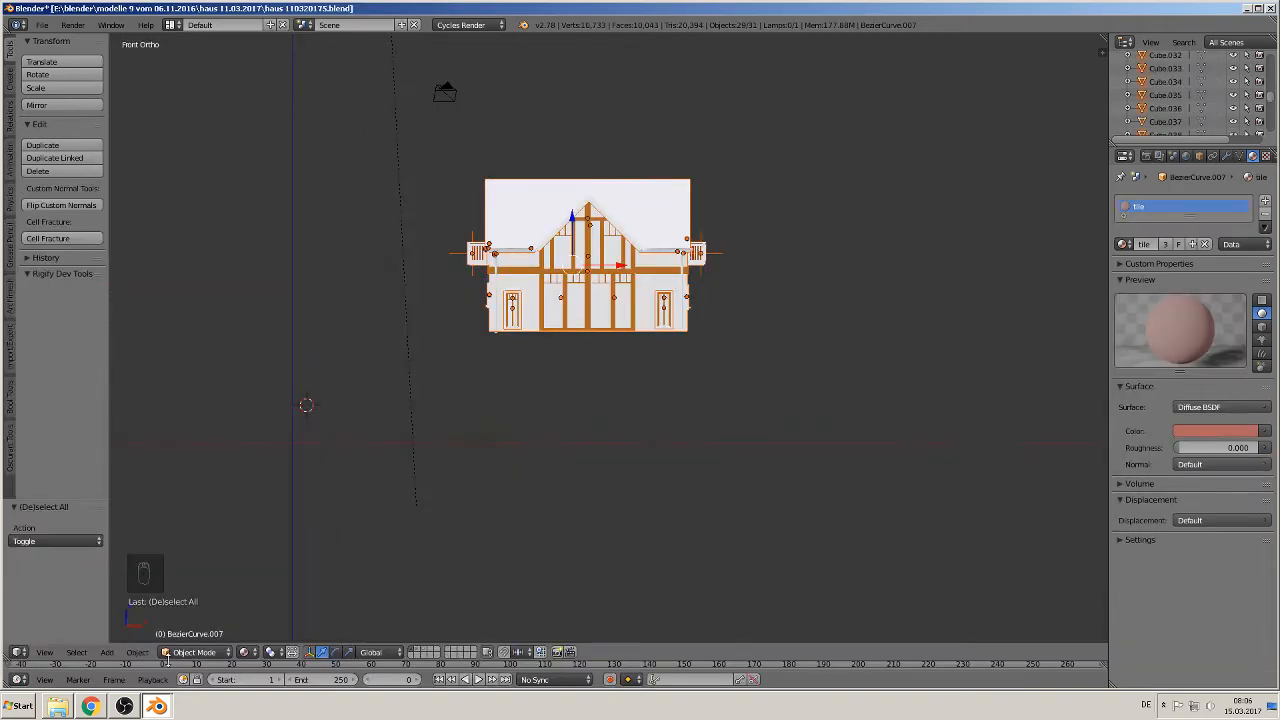
- Switch to the other Blender house file and display only the second layer, which holds the red tiled roof
{"action": "scroll", "coordinate": [323, 500], "scroll_direction": "down", "scroll_amount": 6}
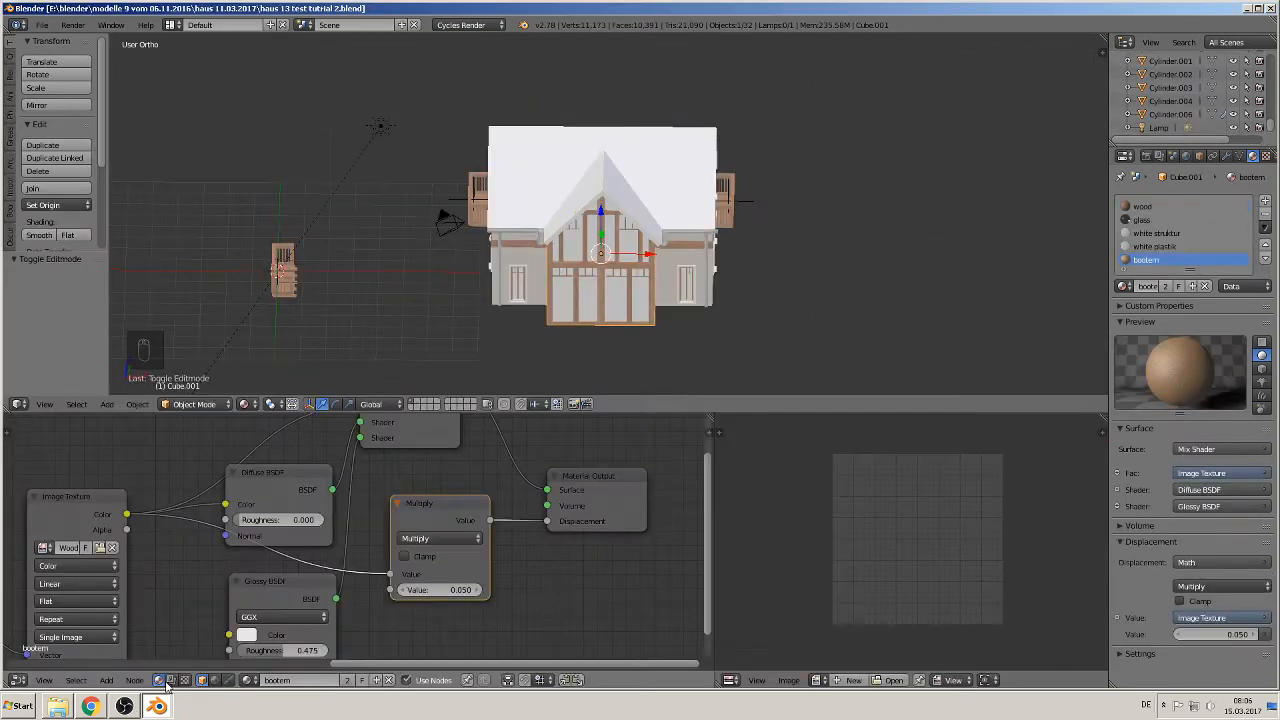
{"action": "scroll", "coordinate": [396, 304], "scroll_direction": "down", "scroll_amount": 2}
{"action": "middle_click_drag", "start_coordinate": [396, 303], "coordinate": [428, 314]}
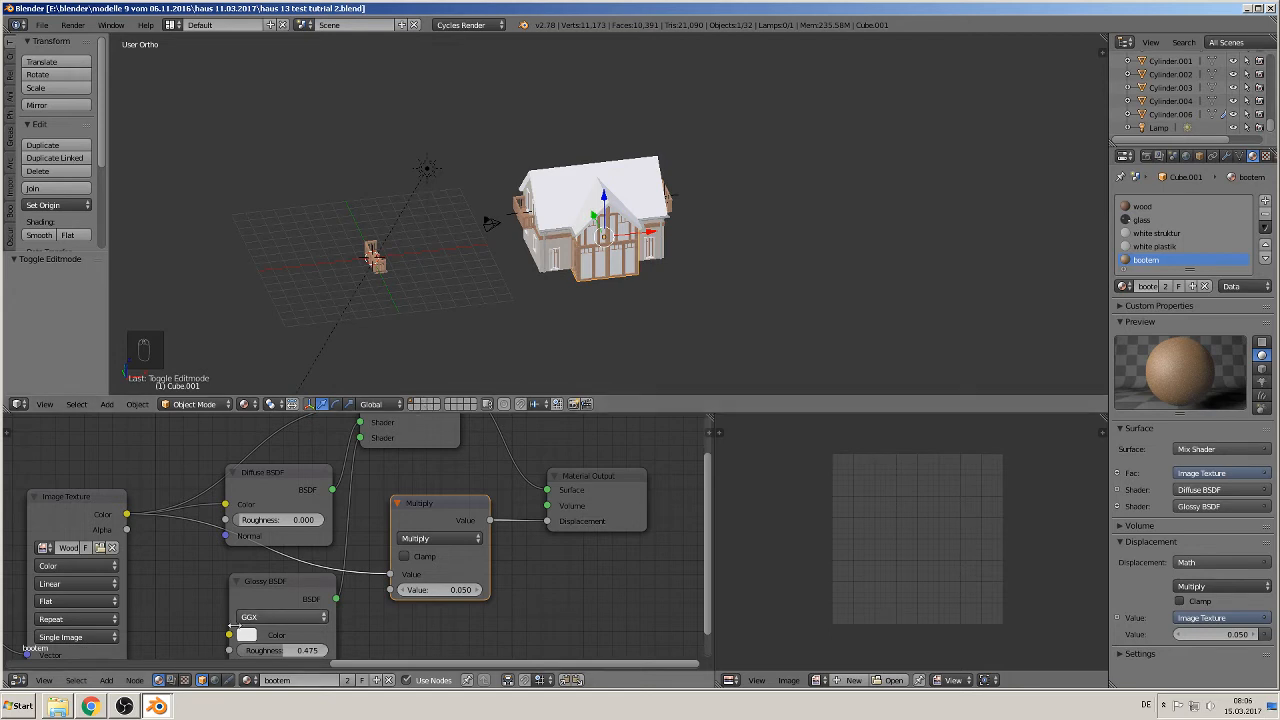
{"action": "left_click", "coordinate": [157, 707]}
{"action": "scroll", "coordinate": [512, 379], "scroll_direction": "up", "scroll_amount": 6}
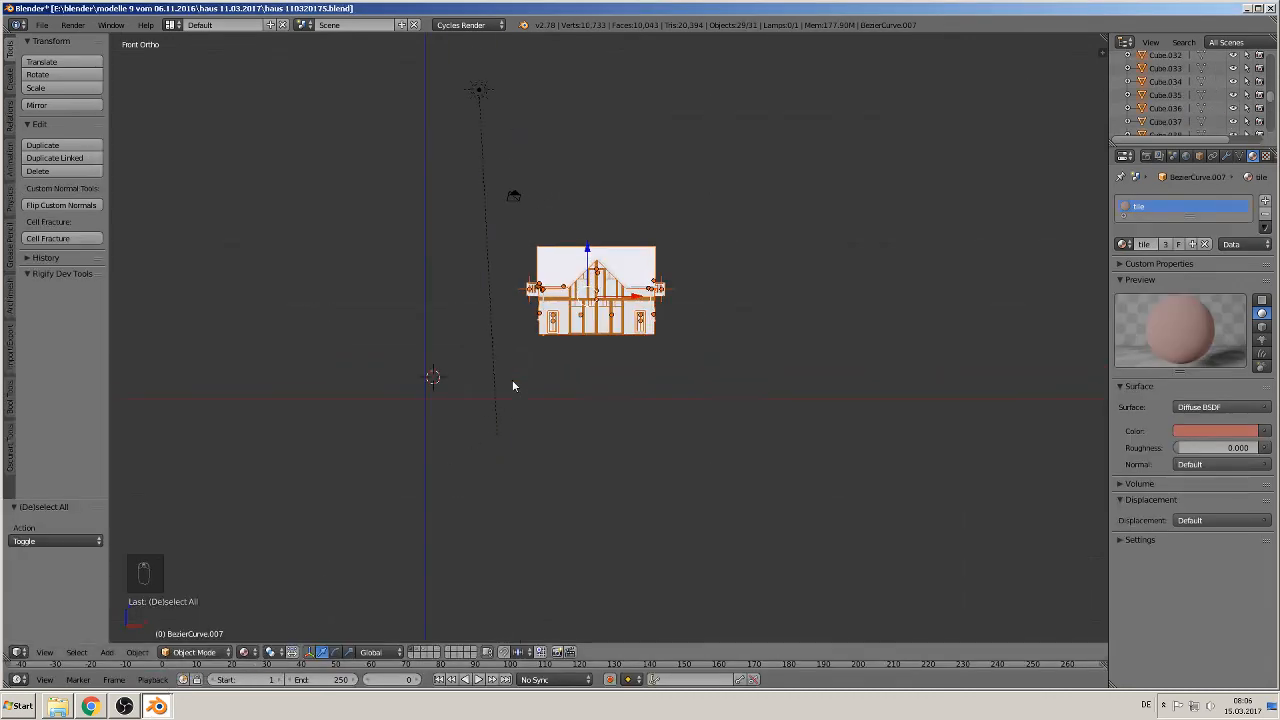
{"action": "left_click", "coordinate": [428, 651]}
{"action": "middle_click_drag", "start_coordinate": [500, 480], "coordinate": [568, 363]}
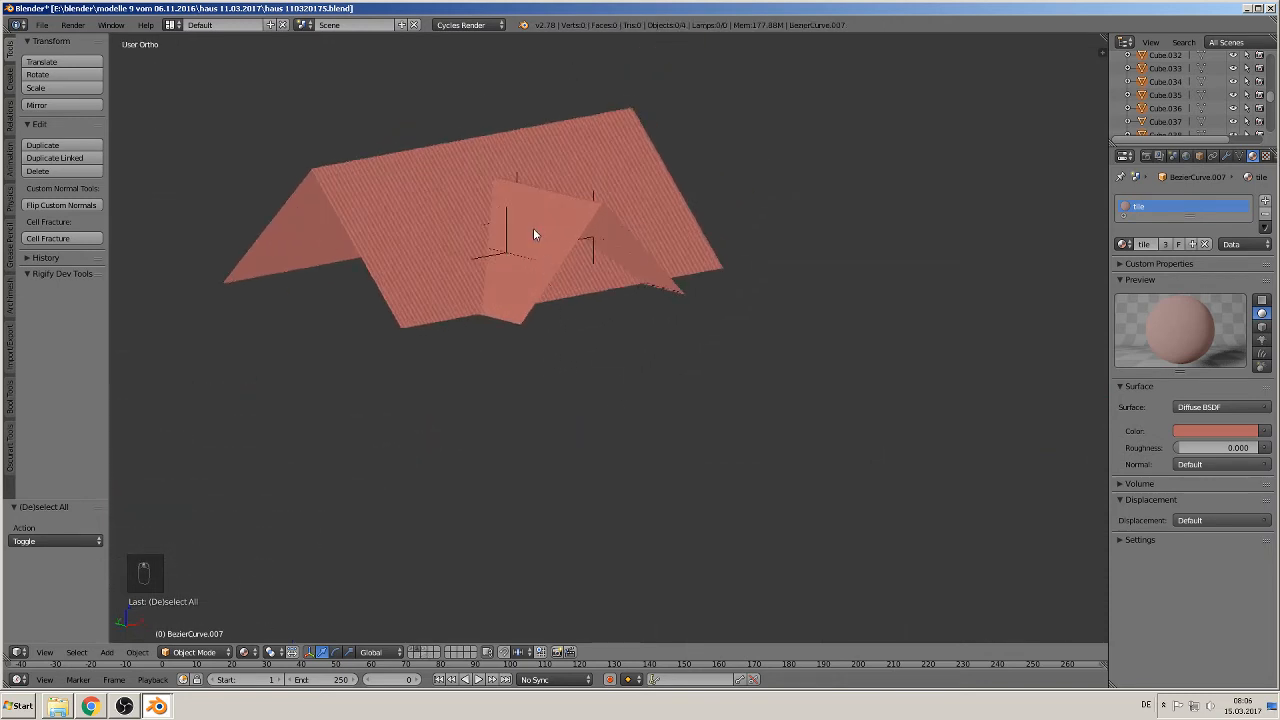
{"action": "middle_click_drag", "start_coordinate": [533, 233], "coordinate": [500, 303]}
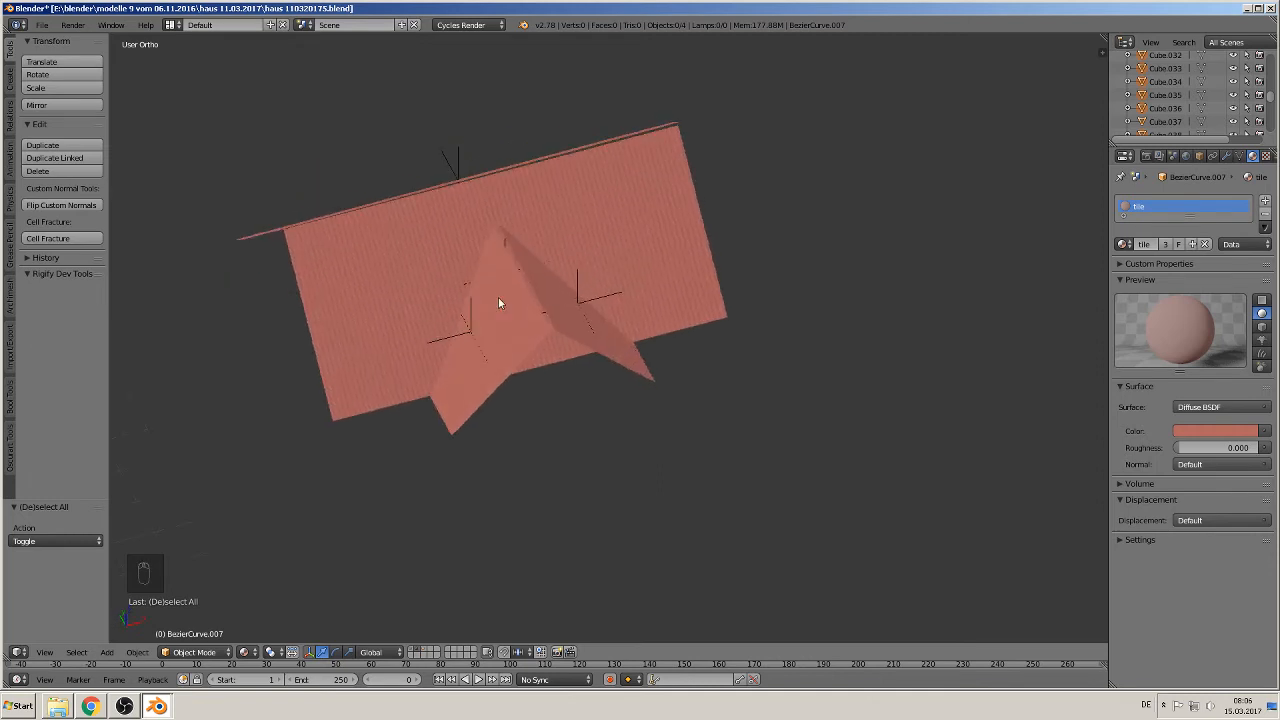
- Display the third layer and delete the small white object lying on the red tile sheet
{"action": "left_click", "coordinate": [426, 648]}
{"action": "scroll", "coordinate": [498, 476], "scroll_direction": "down", "scroll_amount": 7}
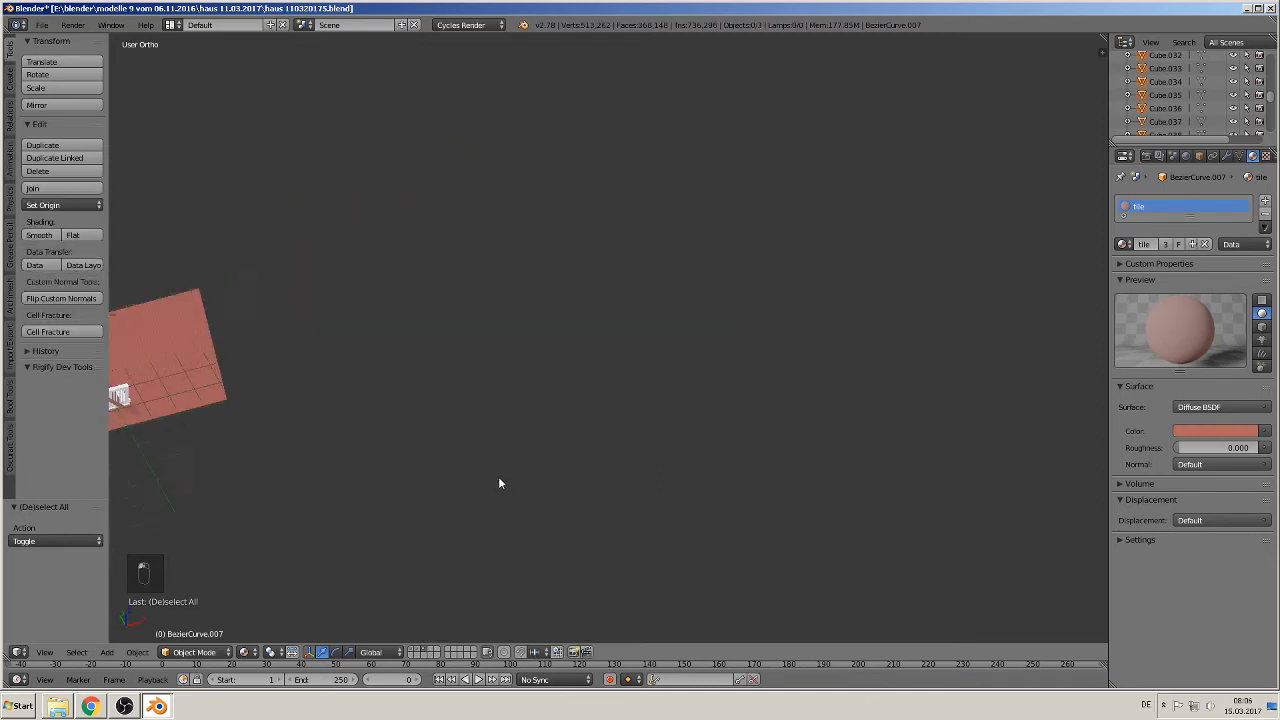
{"action": "scroll", "coordinate": [486, 398], "scroll_direction": "up", "scroll_amount": 2}
{"action": "middle_click_drag", "start_coordinate": [393, 388], "coordinate": [535, 369], "text": "shift"}
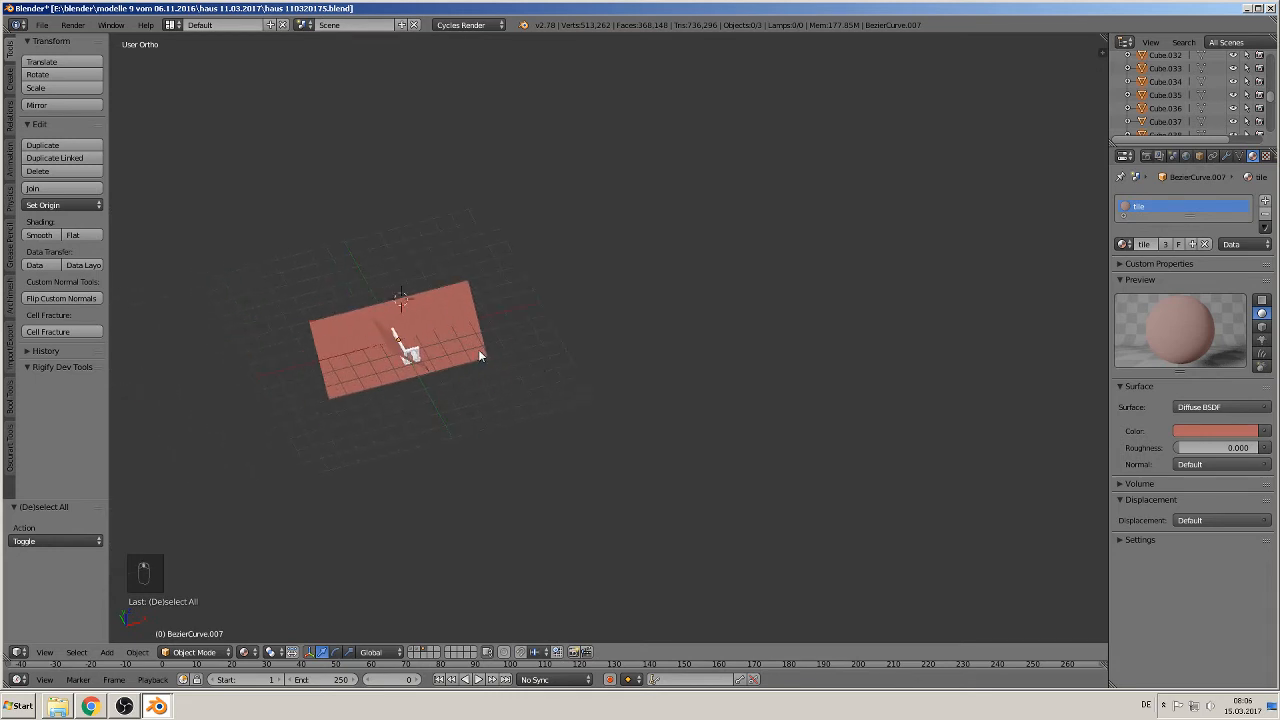
{"action": "right_click", "coordinate": [414, 350]}
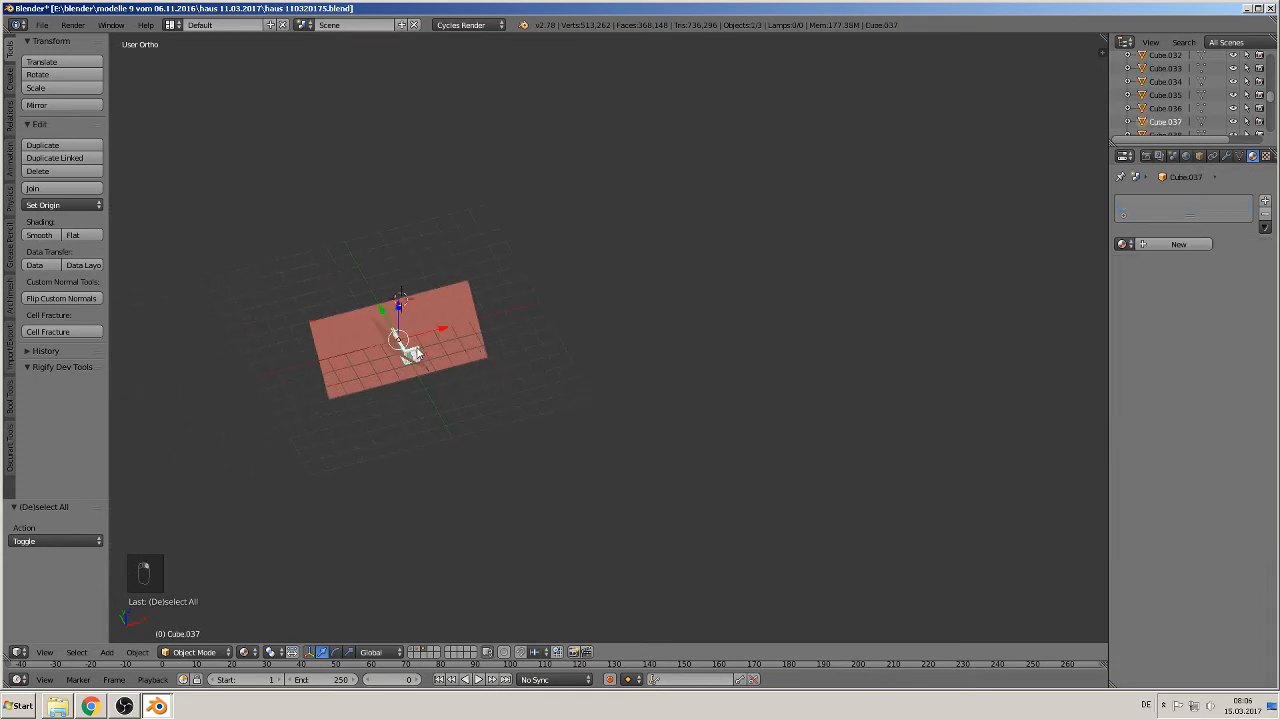
{"action": "key", "text": "x"}
{"action": "left_click", "coordinate": [423, 360]}
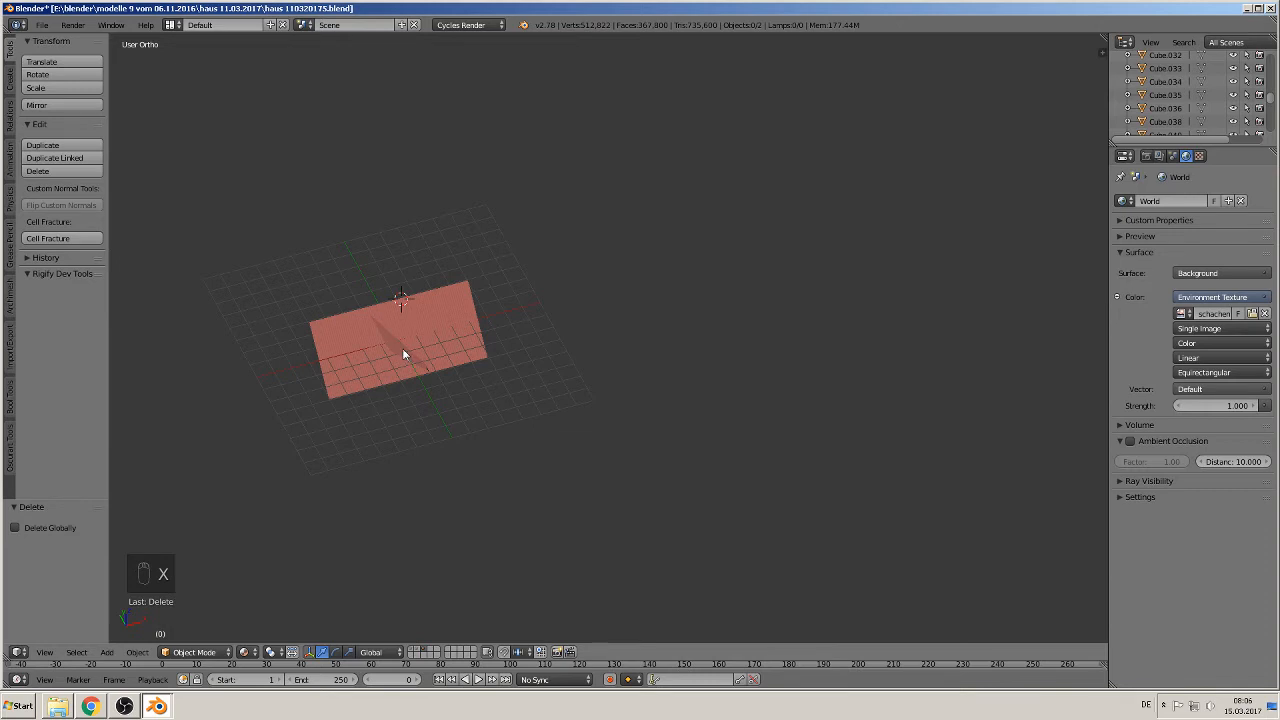
- Move the remaining red tile objects to the second layer and display that layer
{"action": "right_click", "coordinate": [408, 340]}
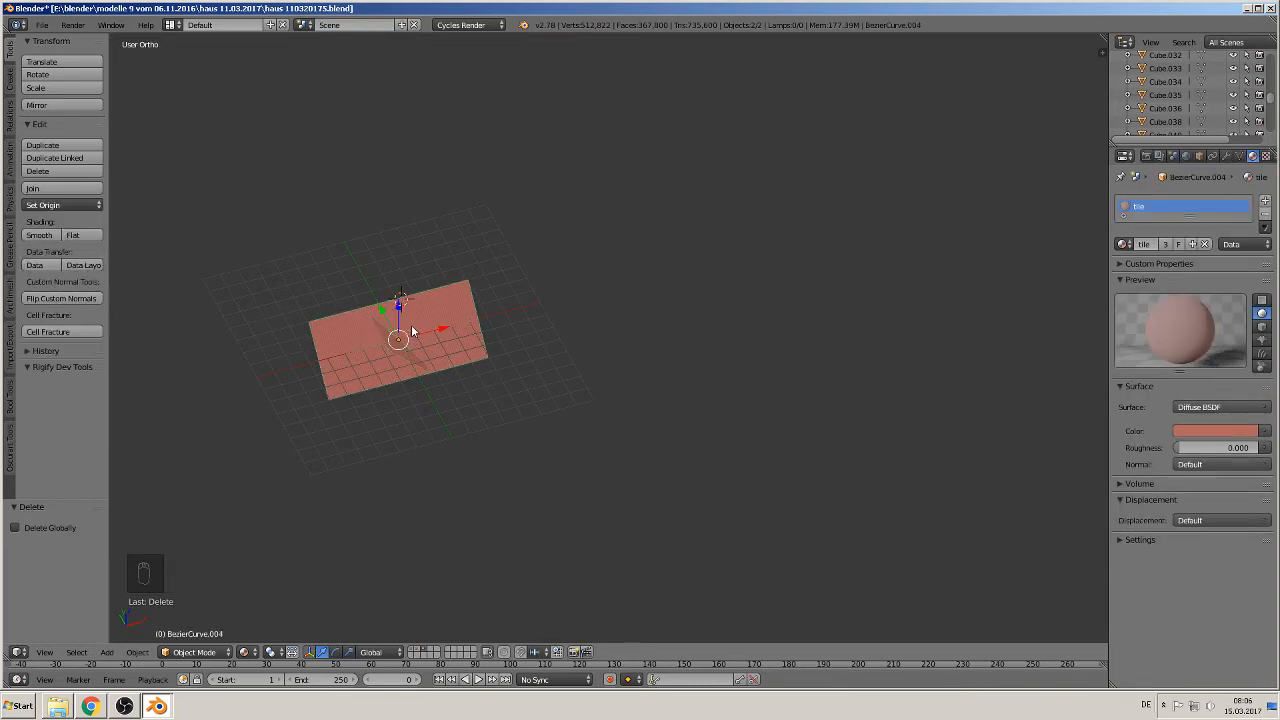
{"action": "key", "text": "m"}
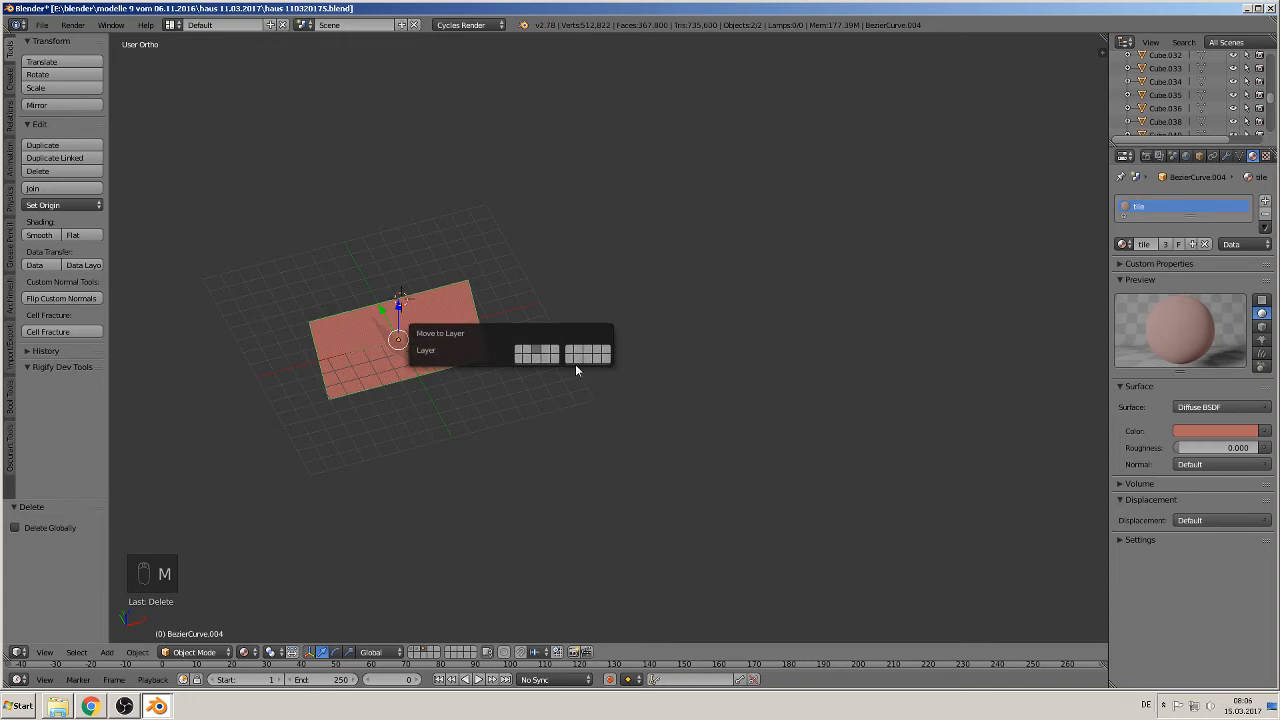
{"action": "left_click", "coordinate": [527, 352]}
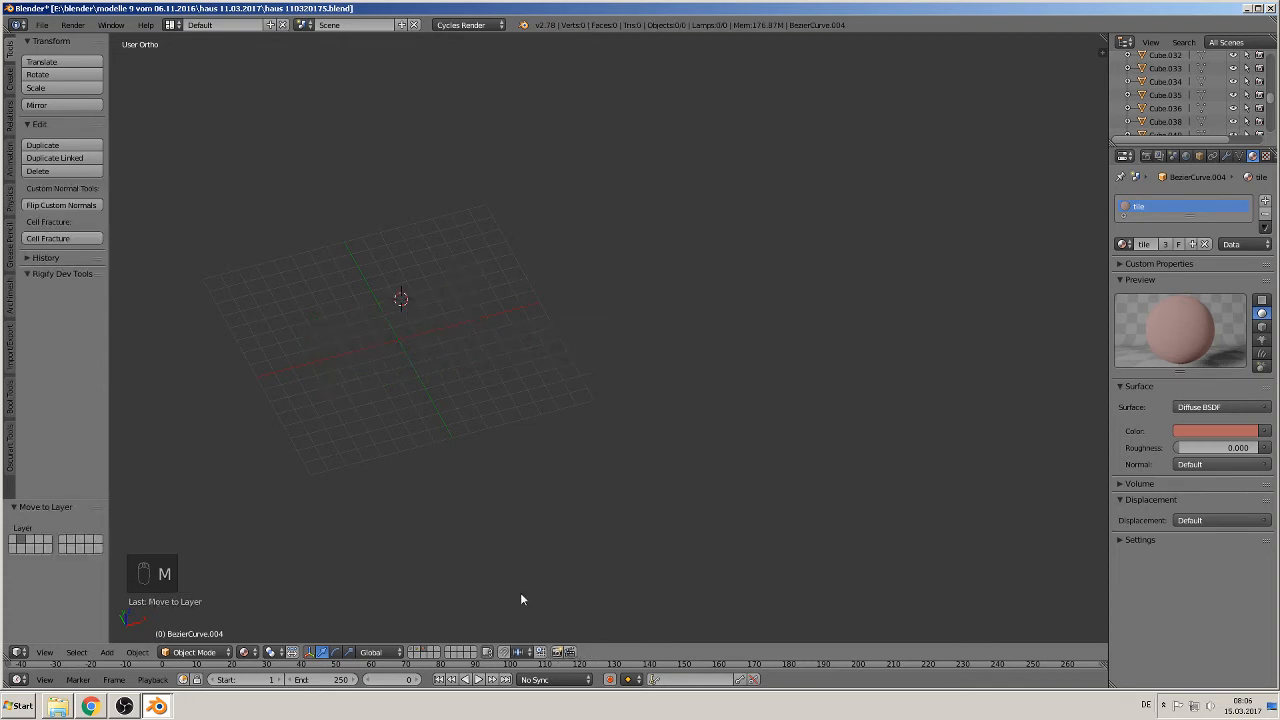
{"action": "left_click", "coordinate": [419, 649]}
- Select all the tile sheets and roof pieces on this layer and copy them to the buffer
{"action": "scroll", "coordinate": [522, 527], "scroll_direction": "up", "scroll_amount": 2}
{"action": "scroll", "coordinate": [698, 372], "scroll_direction": "down", "scroll_amount": 1}
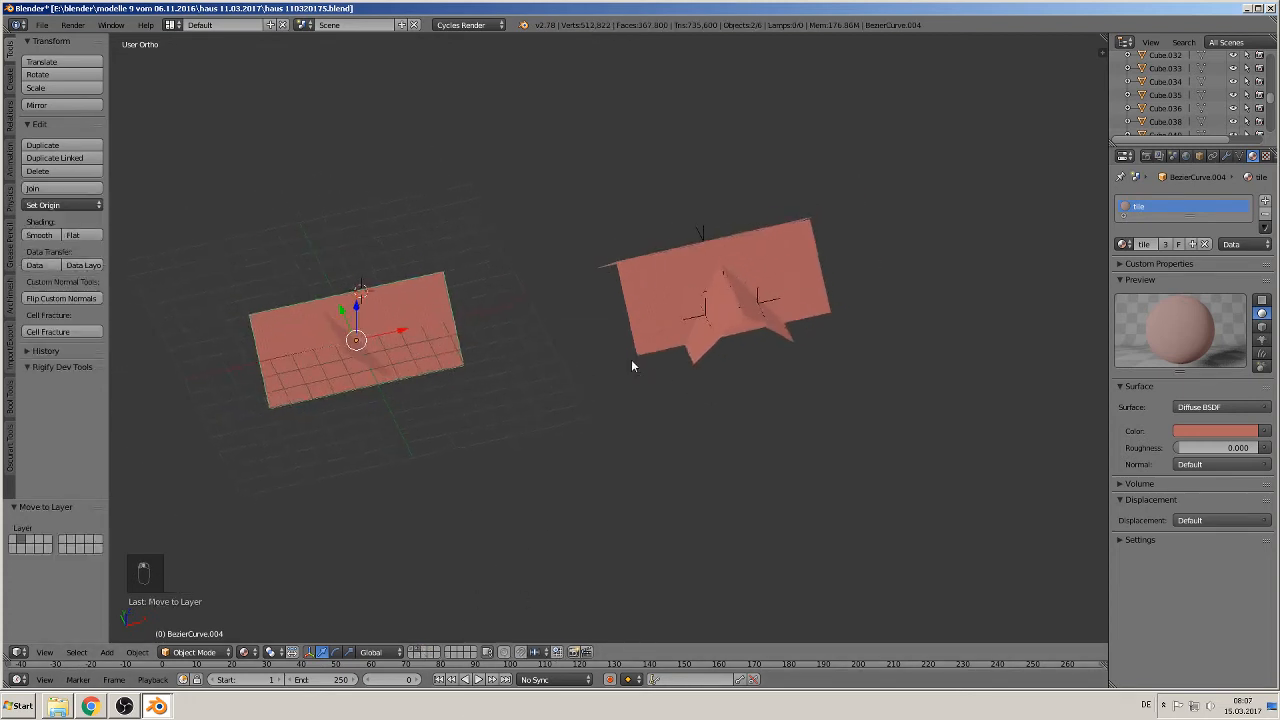
{"action": "middle_click_drag", "start_coordinate": [631, 365], "coordinate": [600, 351]}
{"action": "key", "text": "a"}
{"action": "key", "text": "b"}
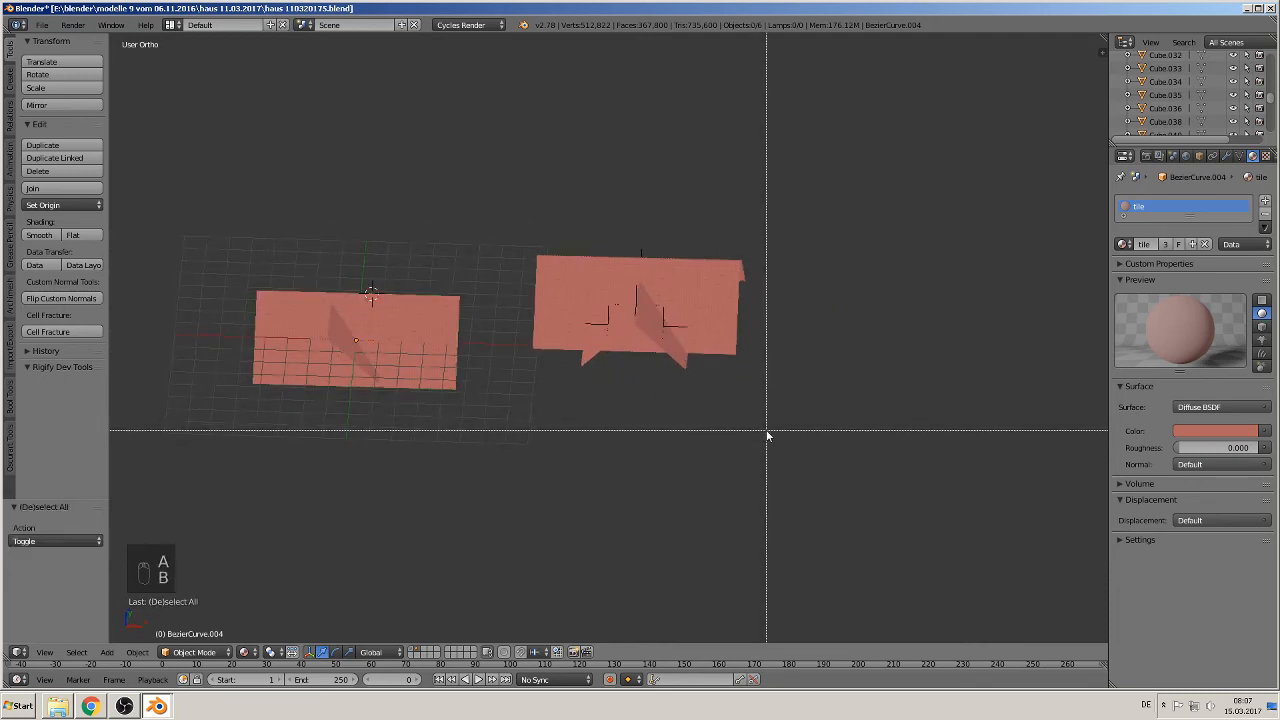
{"action": "left_click_drag", "start_coordinate": [766, 434], "coordinate": [157, 228]}
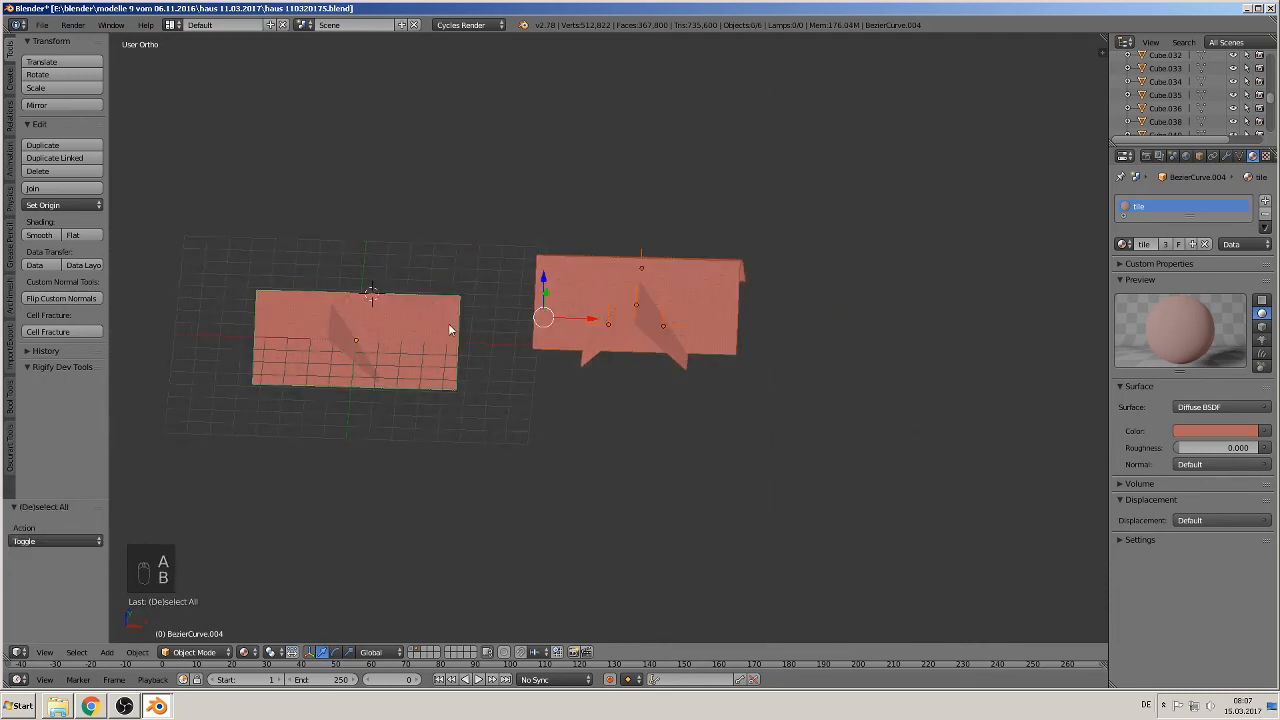
{"action": "key", "text": "ctrl+c"}
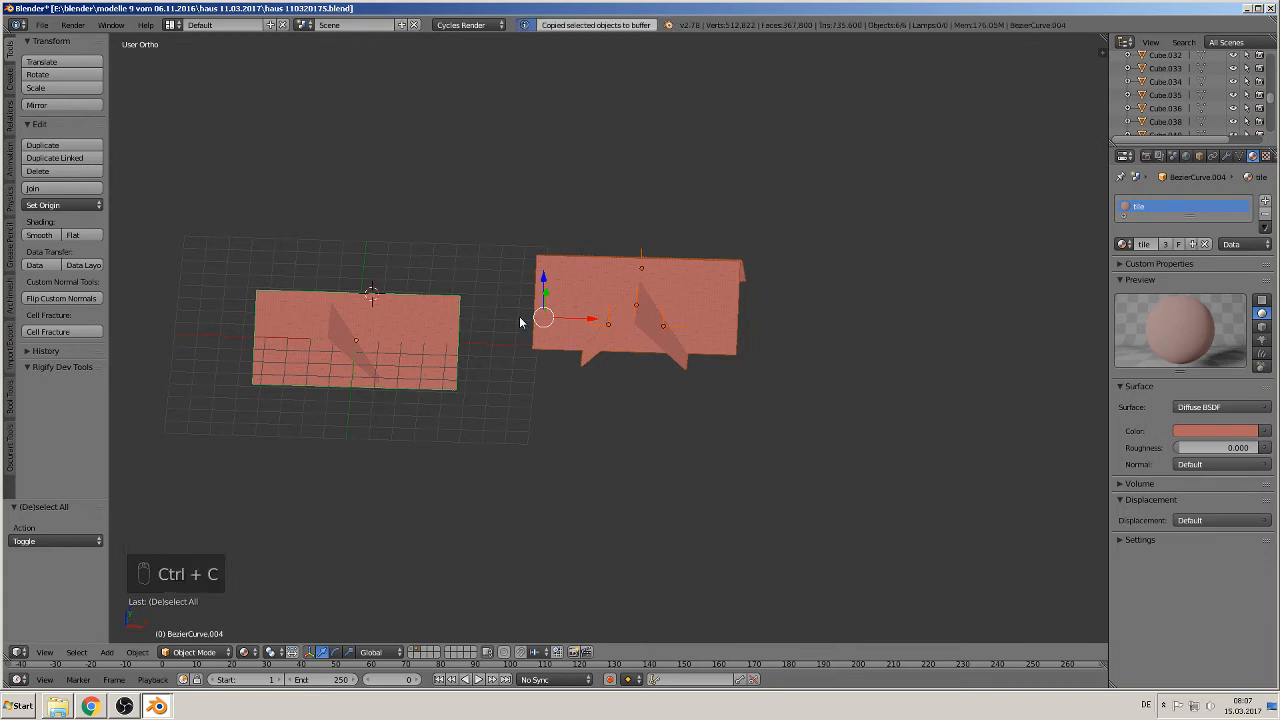
- Switch to the haus 13 test tutrial 2.blend window and paste the copied roof tile objects into the scene
{"action": "left_click", "coordinate": [160, 708]}
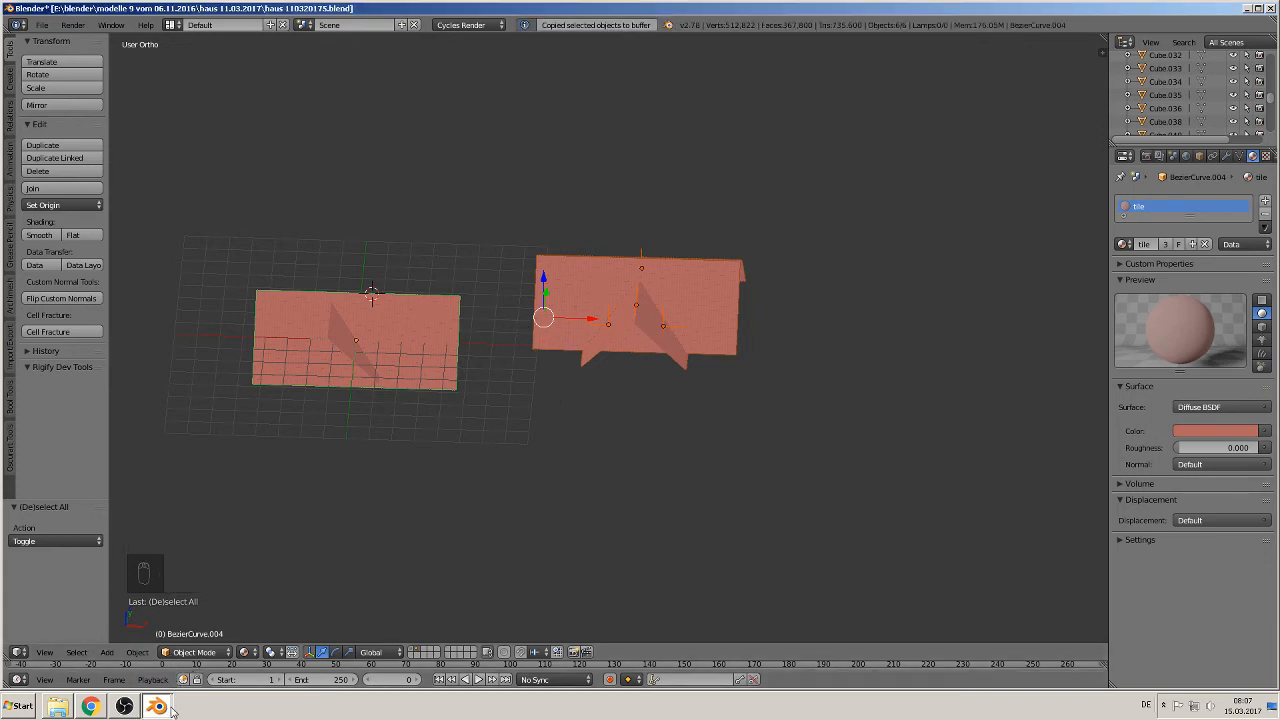
{"action": "left_click", "coordinate": [165, 676]}
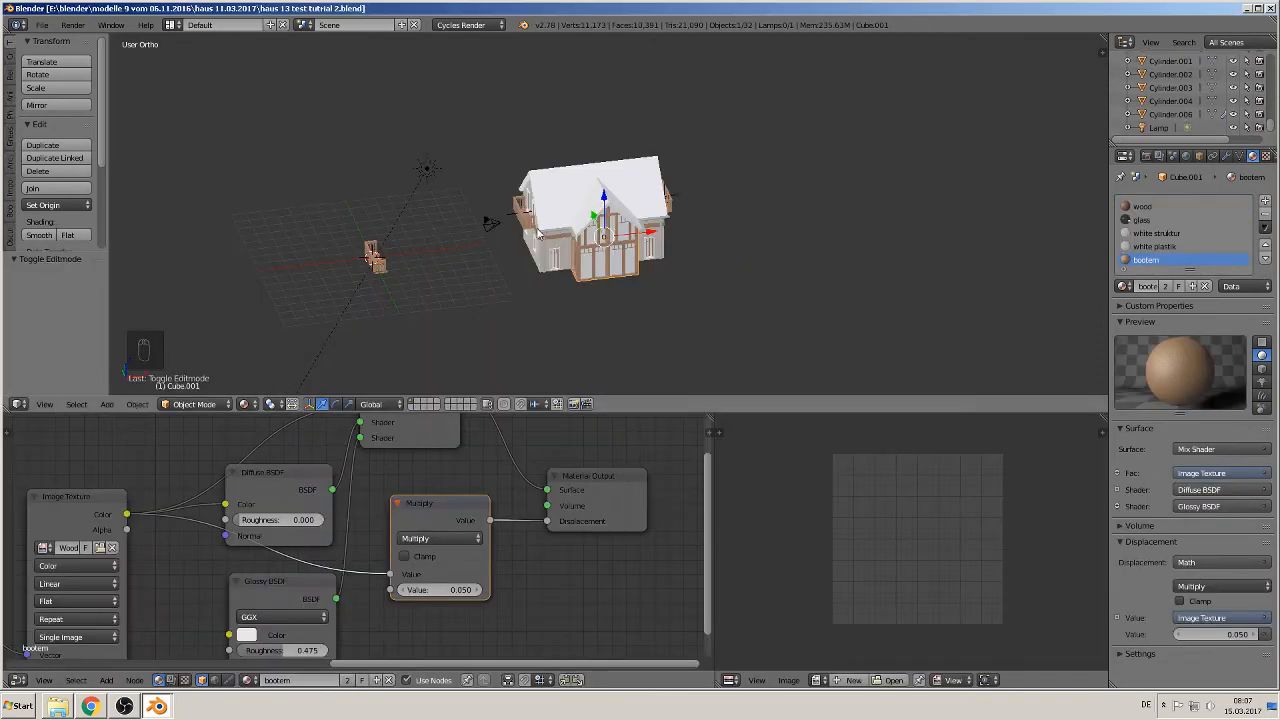
{"action": "scroll", "coordinate": [480, 268], "scroll_direction": "up", "scroll_amount": 2}
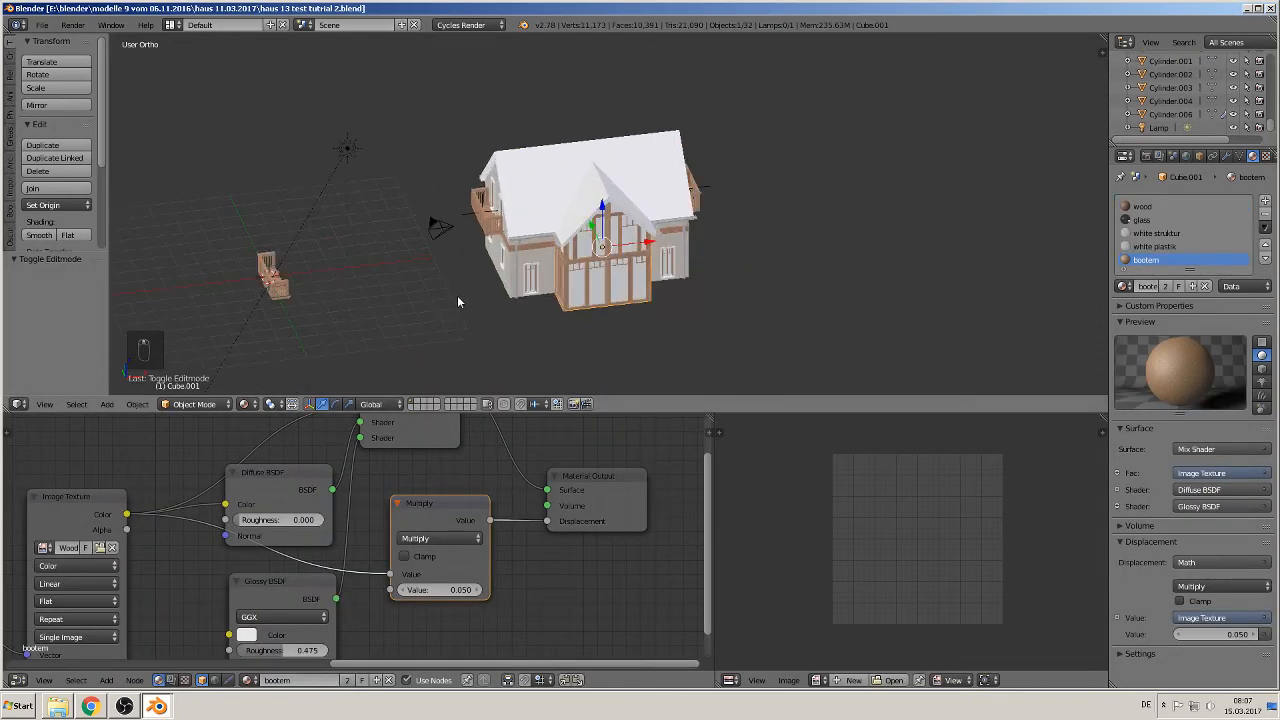
{"action": "key", "text": "ctrl+v"}
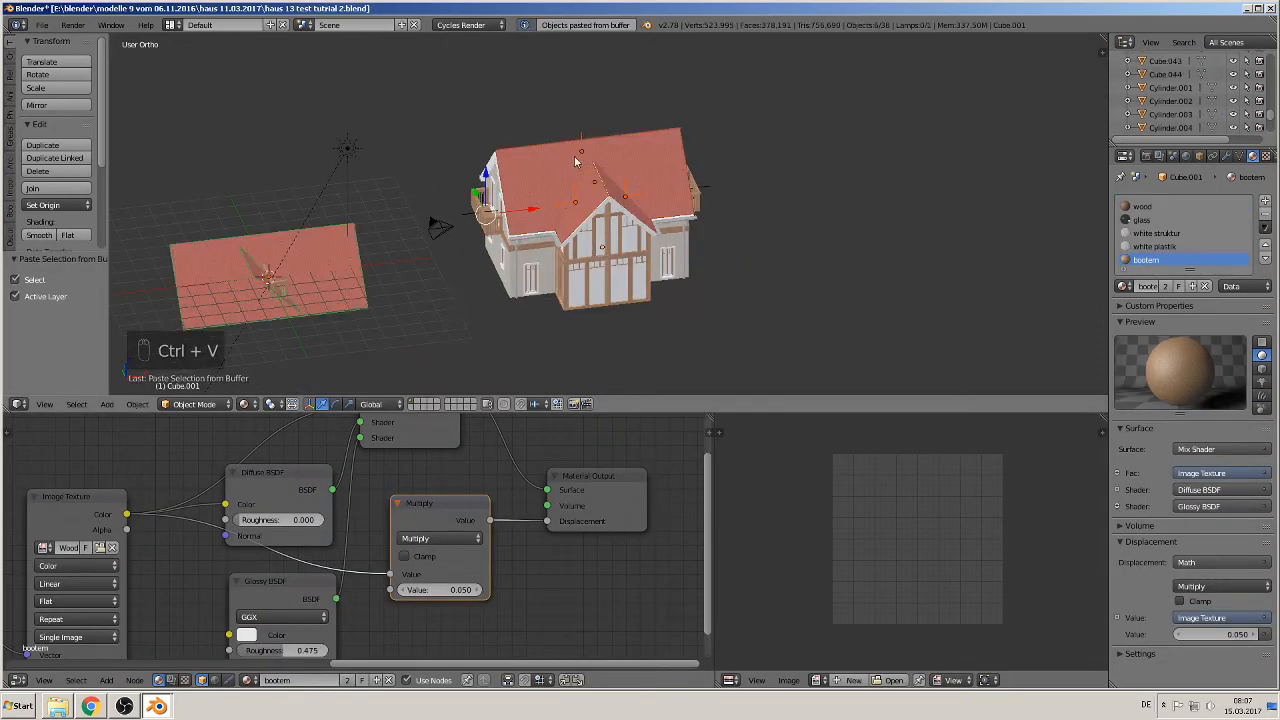
- Deselect the pasted roof tiles and save the house file under its current name
{"action": "scroll", "coordinate": [575, 165], "scroll_direction": "up", "scroll_amount": 5}
{"action": "middle_click_drag", "start_coordinate": [543, 276], "coordinate": [678, 220]}
{"action": "scroll", "coordinate": [556, 267], "scroll_direction": "down", "scroll_amount": 2}
{"action": "scroll", "coordinate": [556, 267], "scroll_direction": "down", "scroll_amount": 1}
{"action": "scroll", "coordinate": [632, 245], "scroll_direction": "down", "scroll_amount": 3}
{"action": "scroll", "coordinate": [588, 260], "scroll_direction": "up", "scroll_amount": 4}
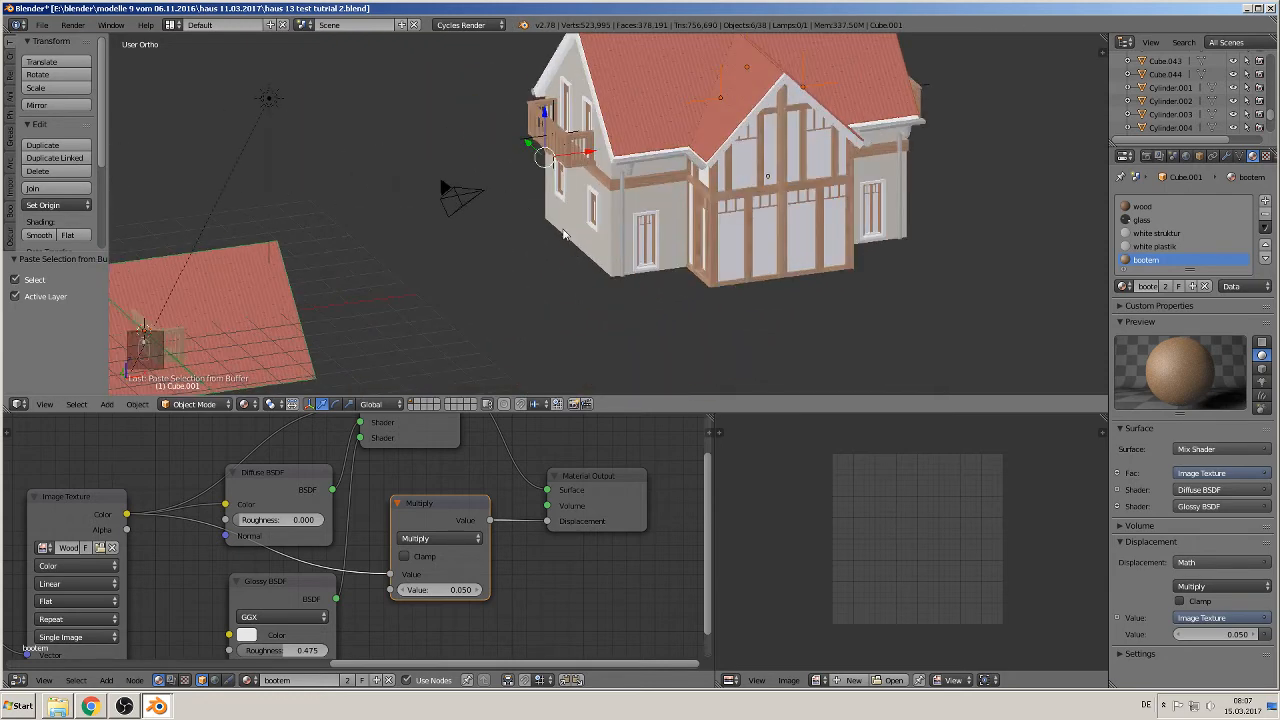
{"action": "key", "text": "a"}
{"action": "left_click", "coordinate": [42, 24]}
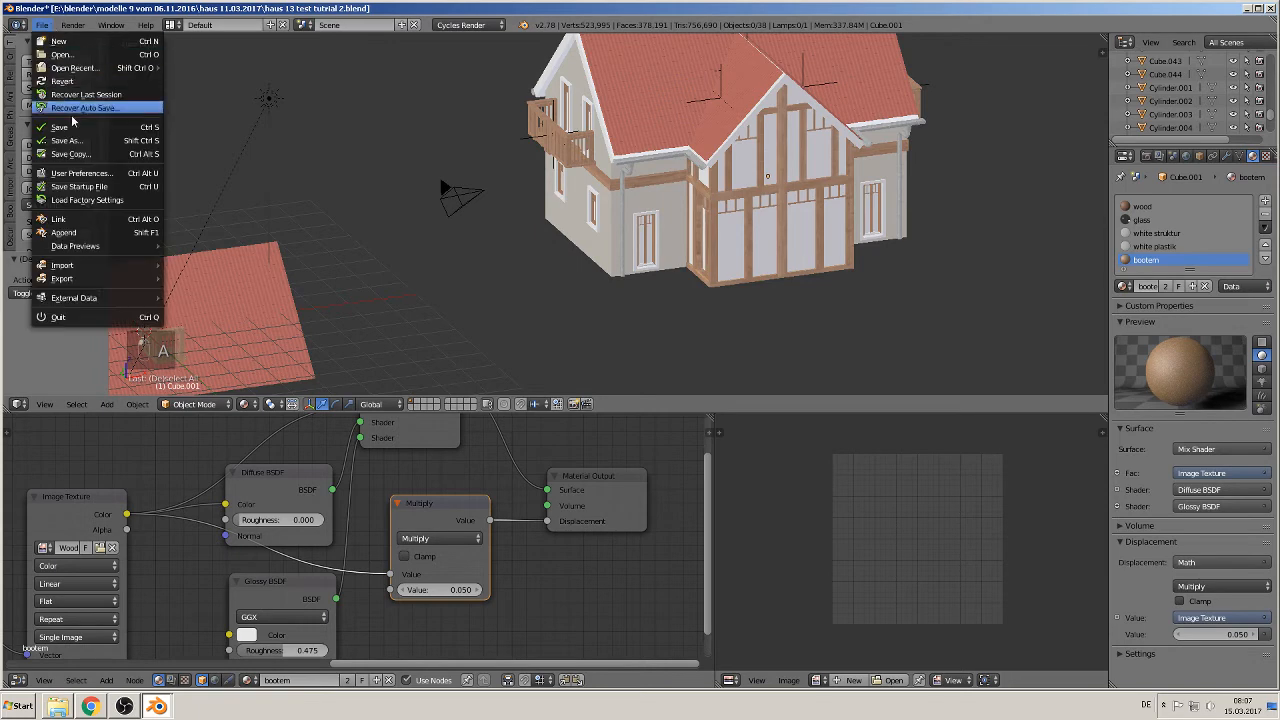
- Select the separate red tile sheet beside the house so that its tile material opens in the node editor
{"action": "scroll", "coordinate": [614, 120], "scroll_direction": "up", "scroll_amount": 5}
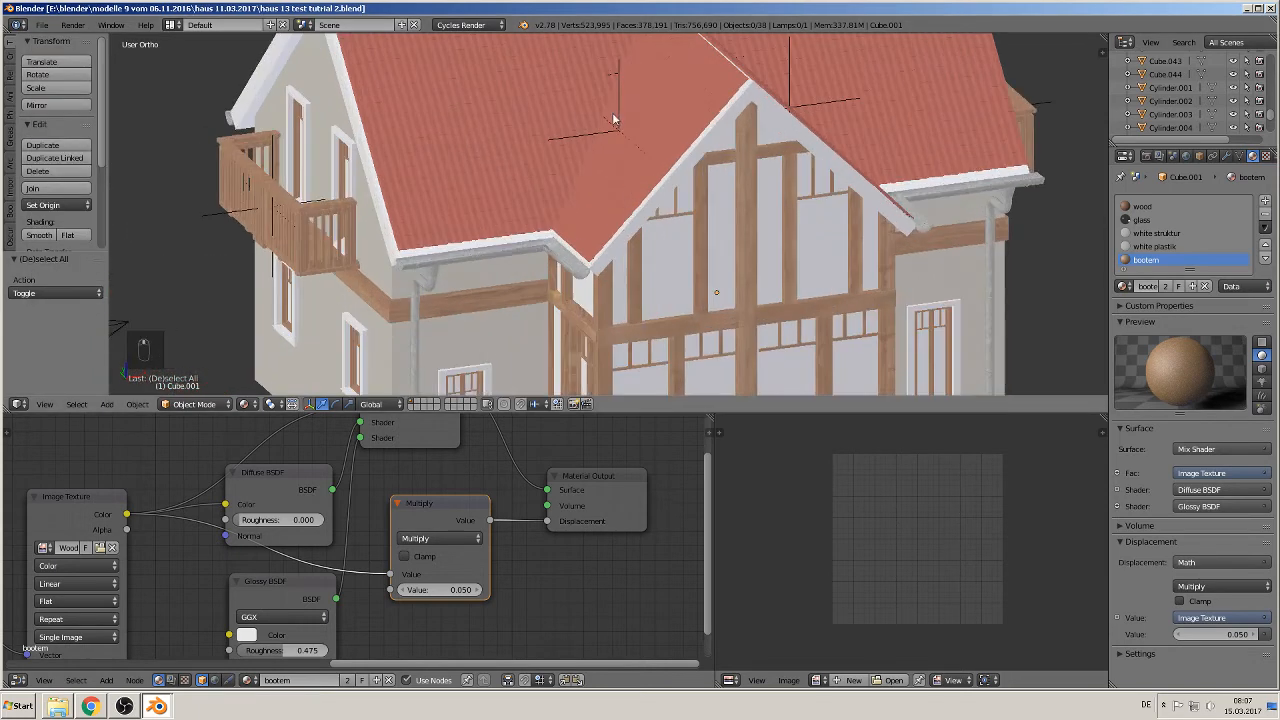
{"action": "right_click_drag", "start_coordinate": [636, 219], "coordinate": [640, 228]}
{"action": "right_click", "coordinate": [531, 247]}
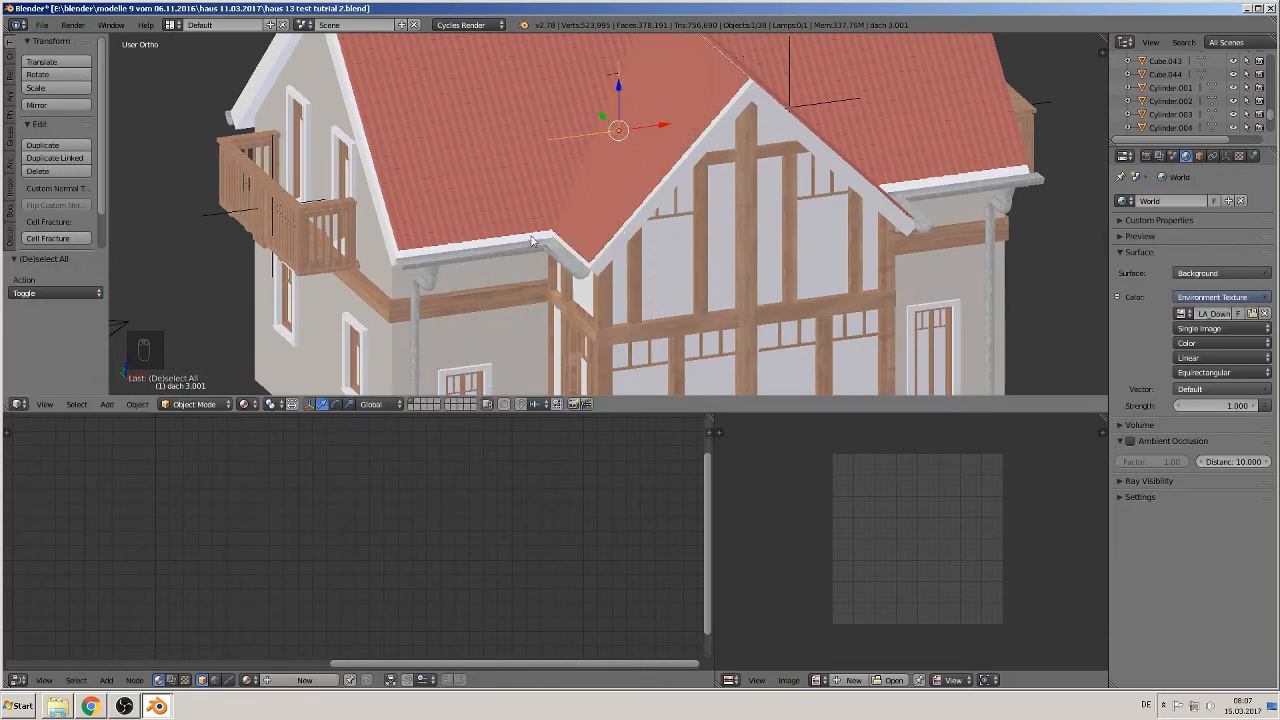
{"action": "middle_click_drag", "start_coordinate": [439, 255], "coordinate": [459, 223], "text": "shift"}
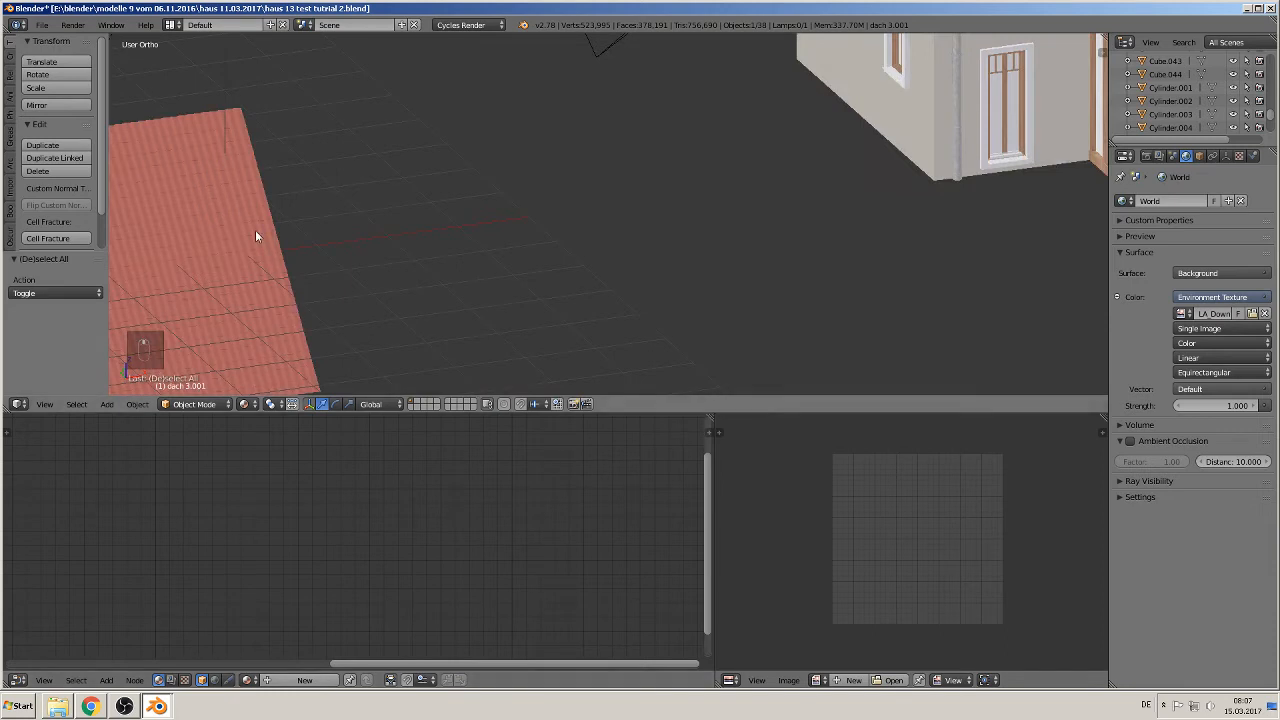
{"action": "right_click", "coordinate": [255, 230]}
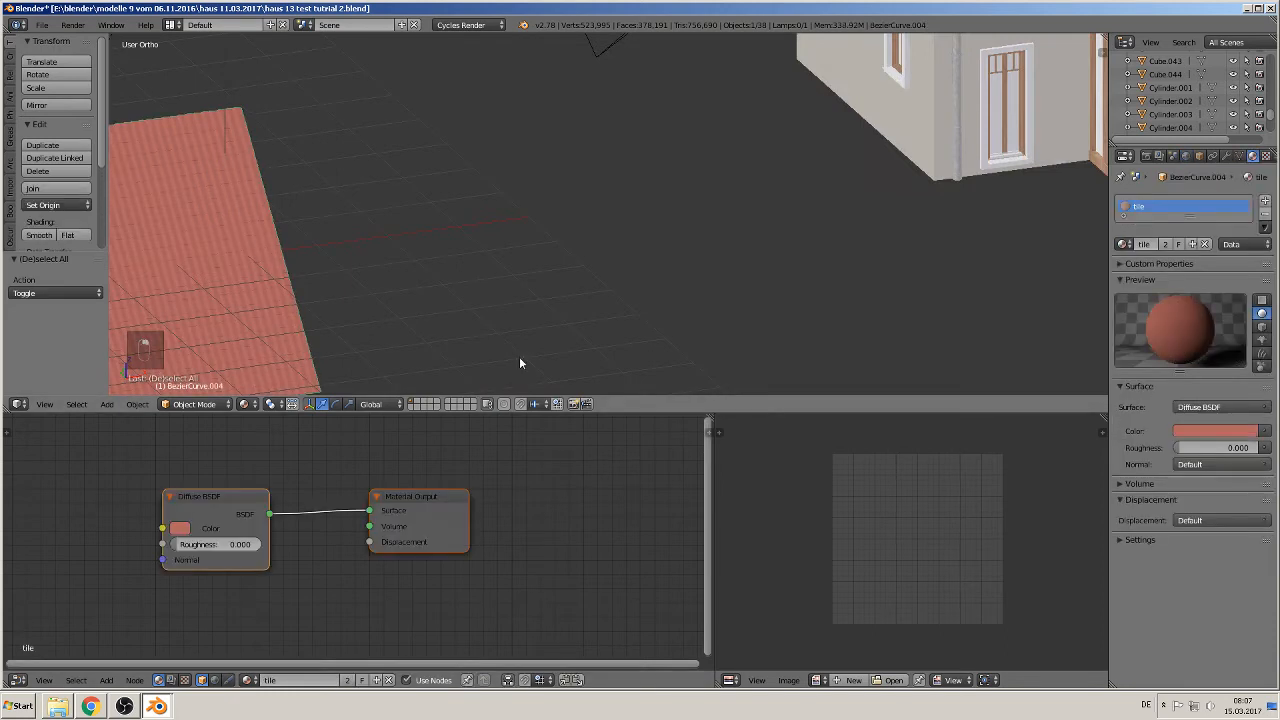
- Move the tile material's Diffuse BSDF node away from the Material Output to make room between them
{"action": "scroll", "coordinate": [544, 557], "scroll_direction": "up", "scroll_amount": 2}
{"action": "scroll", "coordinate": [441, 573], "scroll_direction": "down", "scroll_amount": 2}
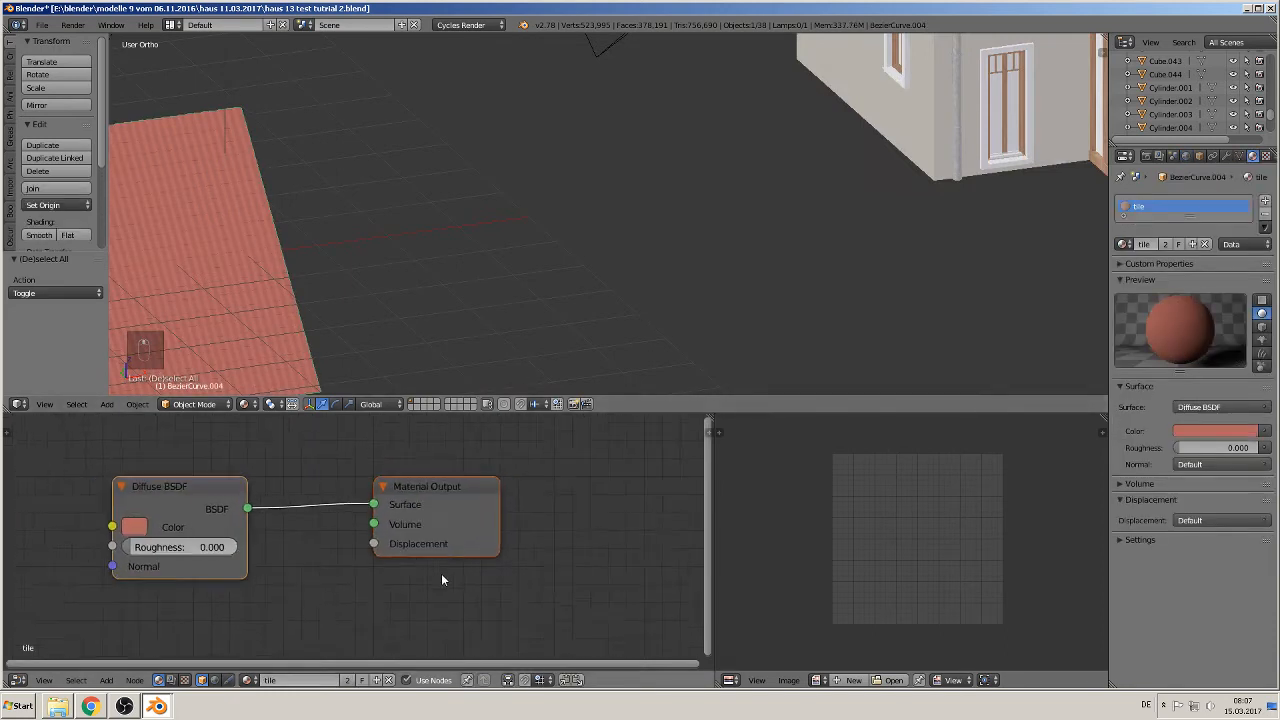
{"action": "middle_click_drag", "start_coordinate": [441, 574], "coordinate": [531, 579]}
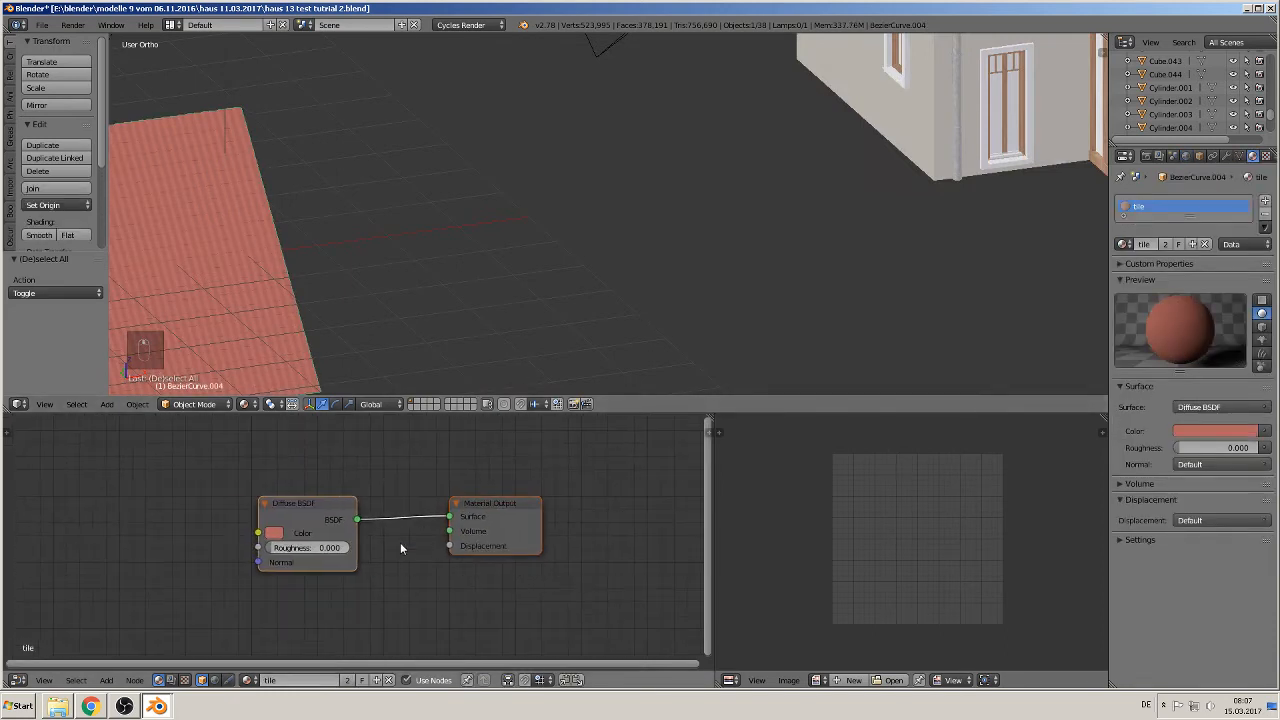
{"action": "left_click_drag", "start_coordinate": [317, 510], "coordinate": [153, 470]}
{"action": "scroll", "coordinate": [280, 573], "scroll_direction": "down", "scroll_amount": 1}
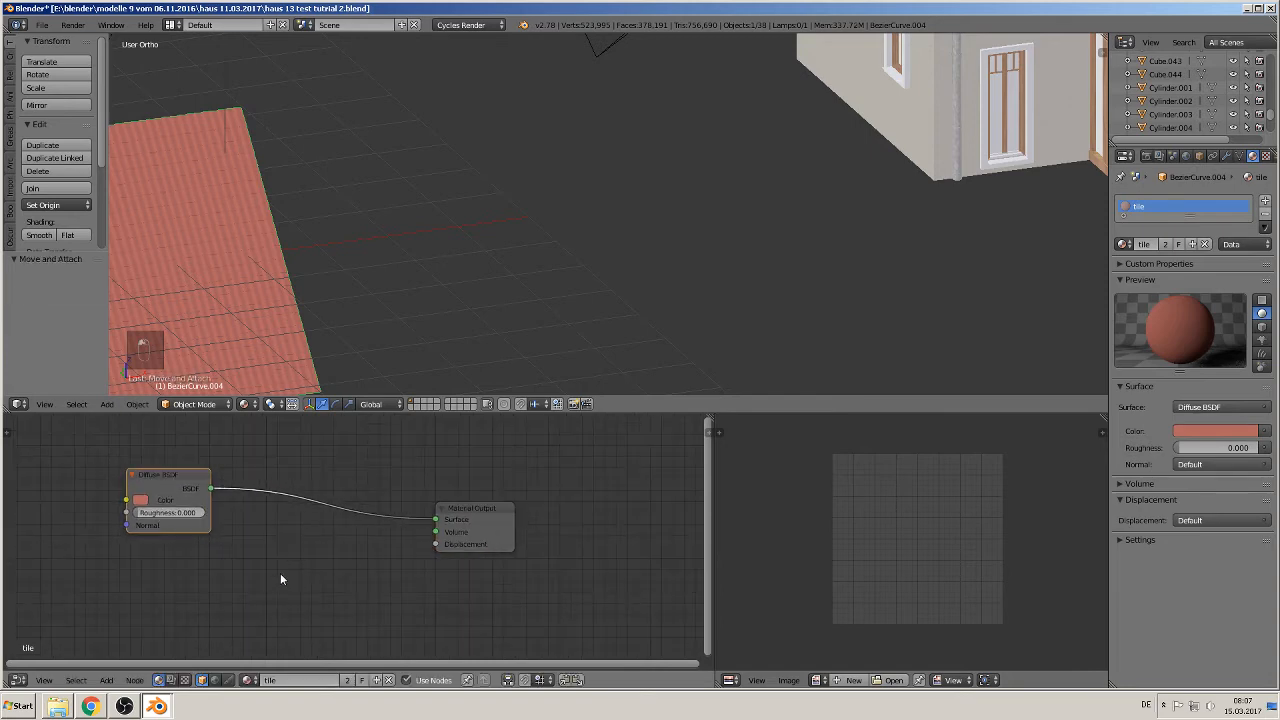
{"action": "middle_click_drag", "start_coordinate": [356, 589], "coordinate": [448, 600]}
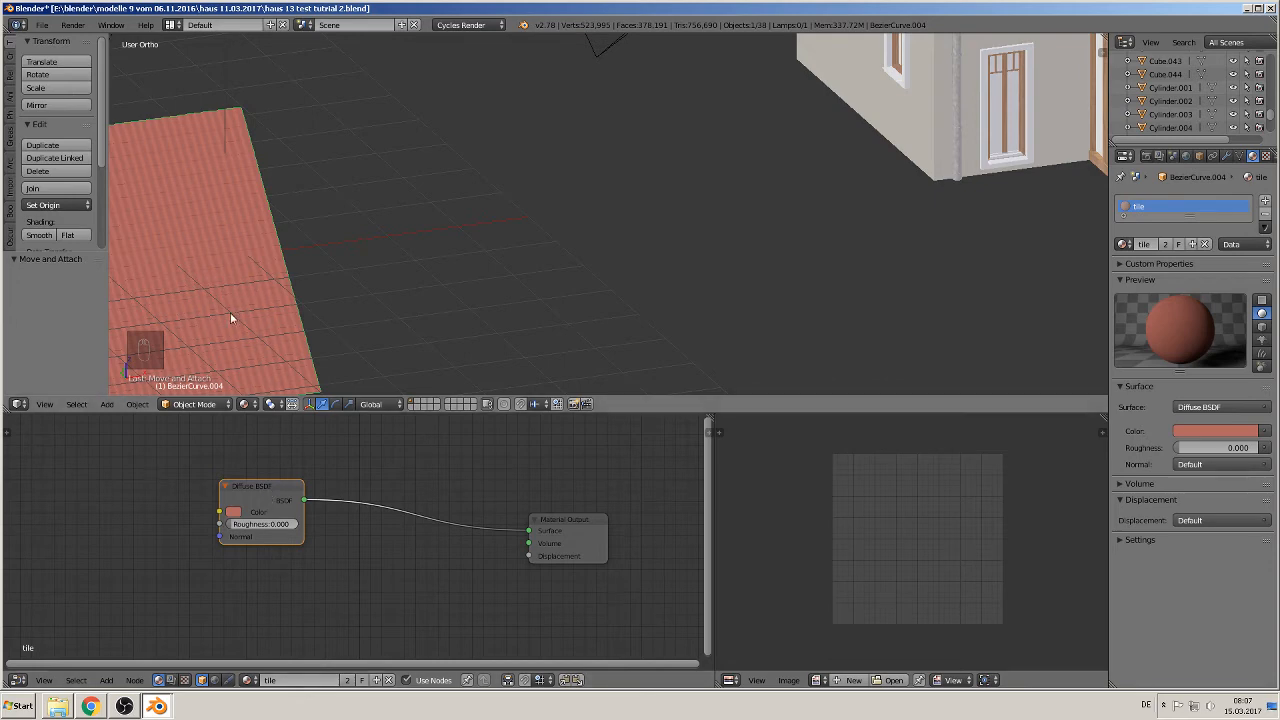
{"action": "left_click_drag", "start_coordinate": [270, 493], "coordinate": [226, 479]}
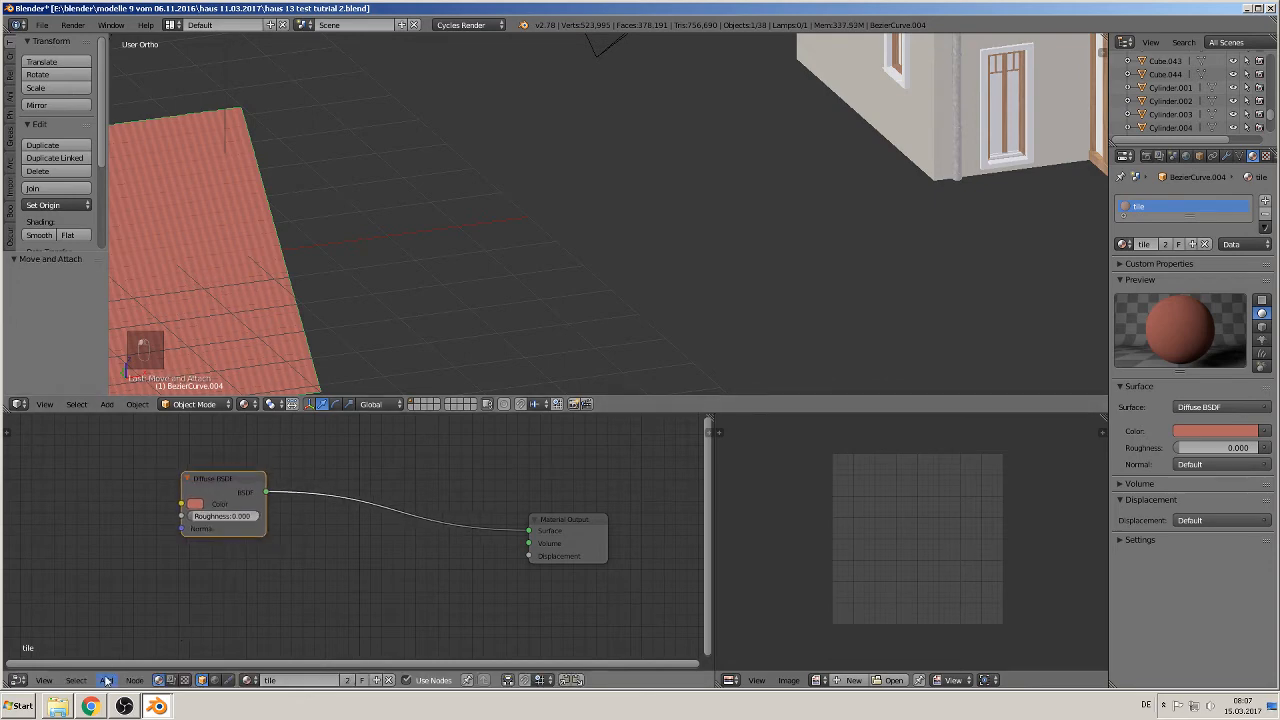
- Add a Mix Shader node on the link between the Diffuse BSDF and the Material Output
{"action": "left_click", "coordinate": [106, 680]}
{"action": "mouse_move", "coordinate": [130, 625]}
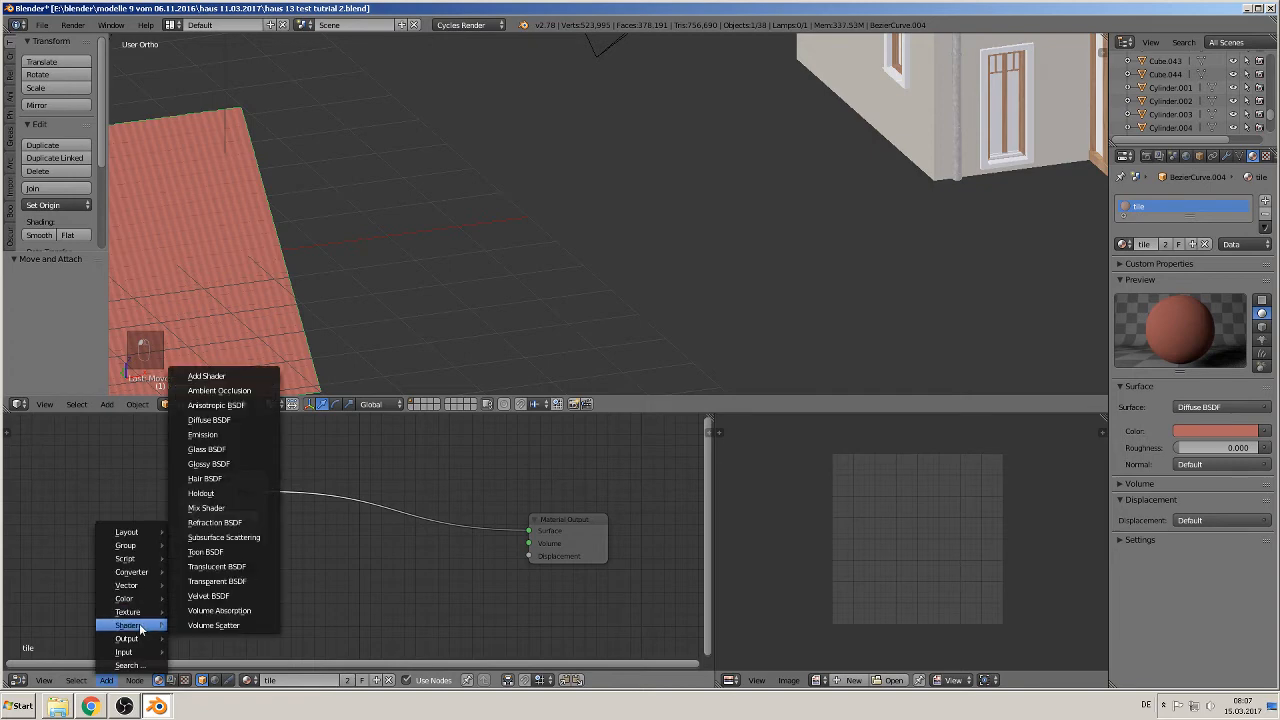
{"action": "left_click", "coordinate": [243, 508]}
{"action": "left_click", "coordinate": [365, 495]}
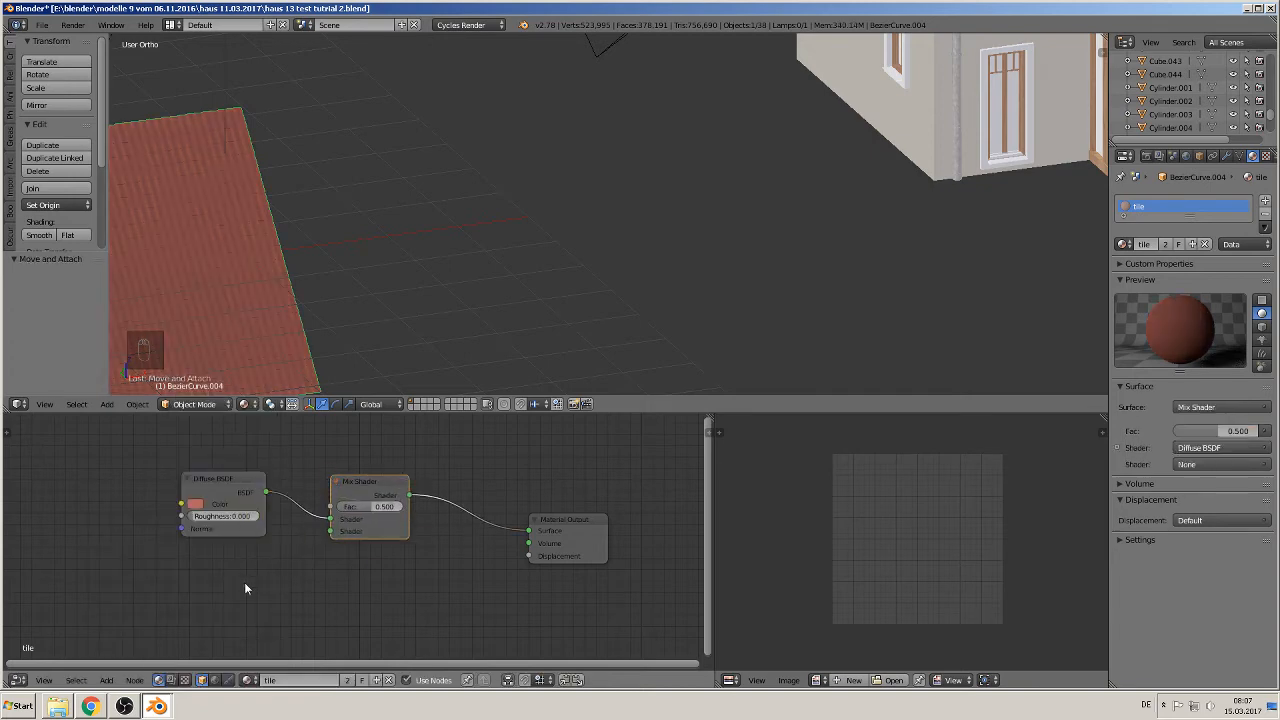
- Add a Glossy BSDF node below the Diffuse BSDF and link it to the Mix Shader's second Shader input
{"action": "left_click", "coordinate": [106, 680]}
{"action": "mouse_move", "coordinate": [139, 627]}
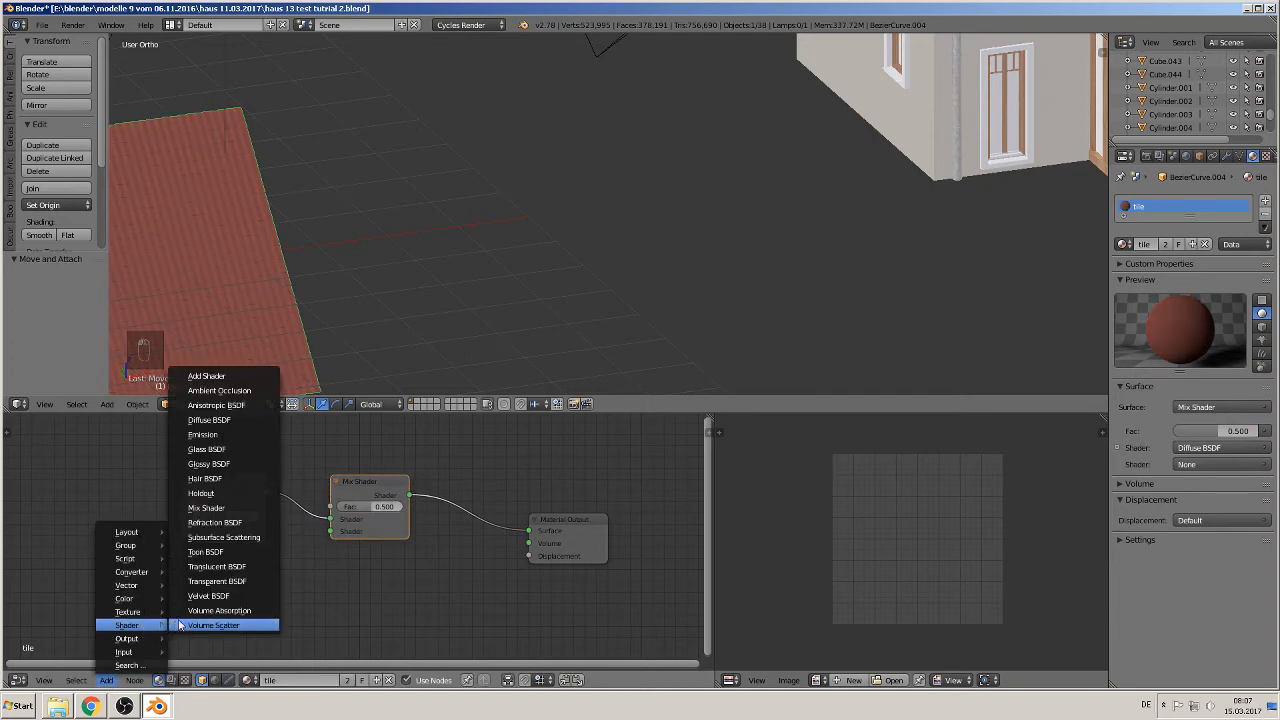
{"action": "left_click", "coordinate": [230, 465]}
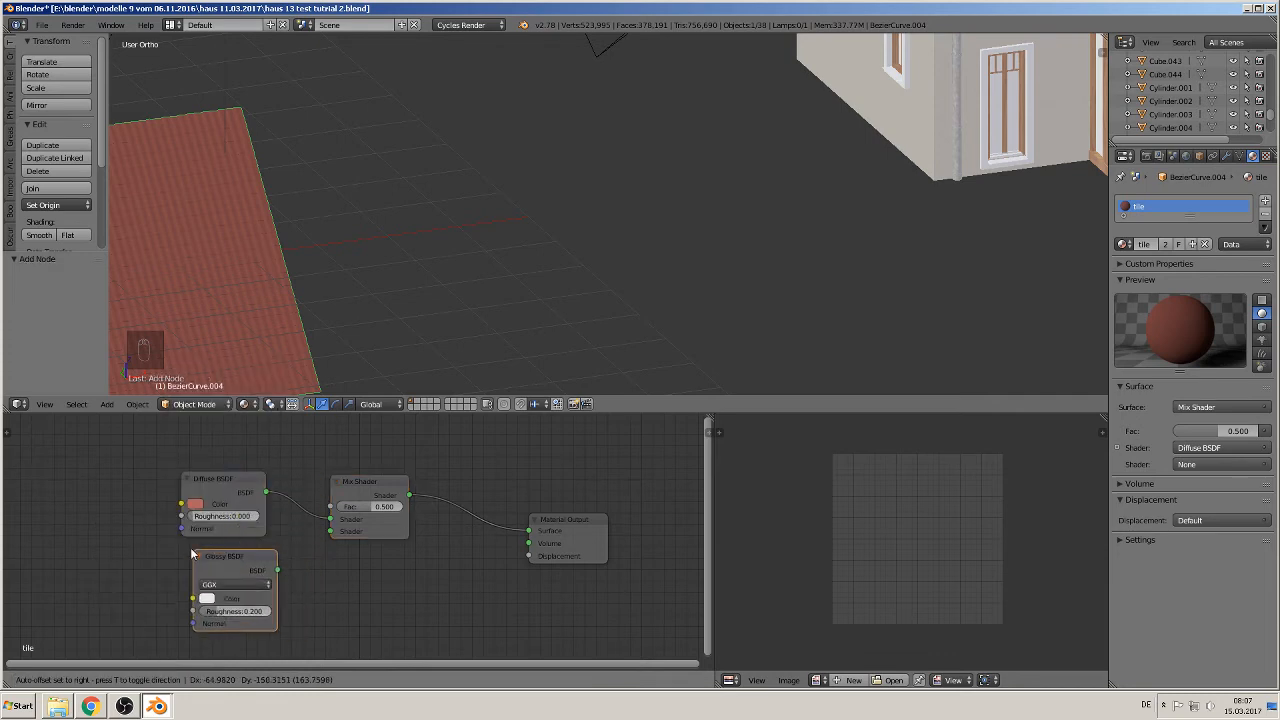
{"action": "left_click", "coordinate": [271, 563]}
{"action": "left_click_drag", "start_coordinate": [267, 563], "coordinate": [330, 531]}
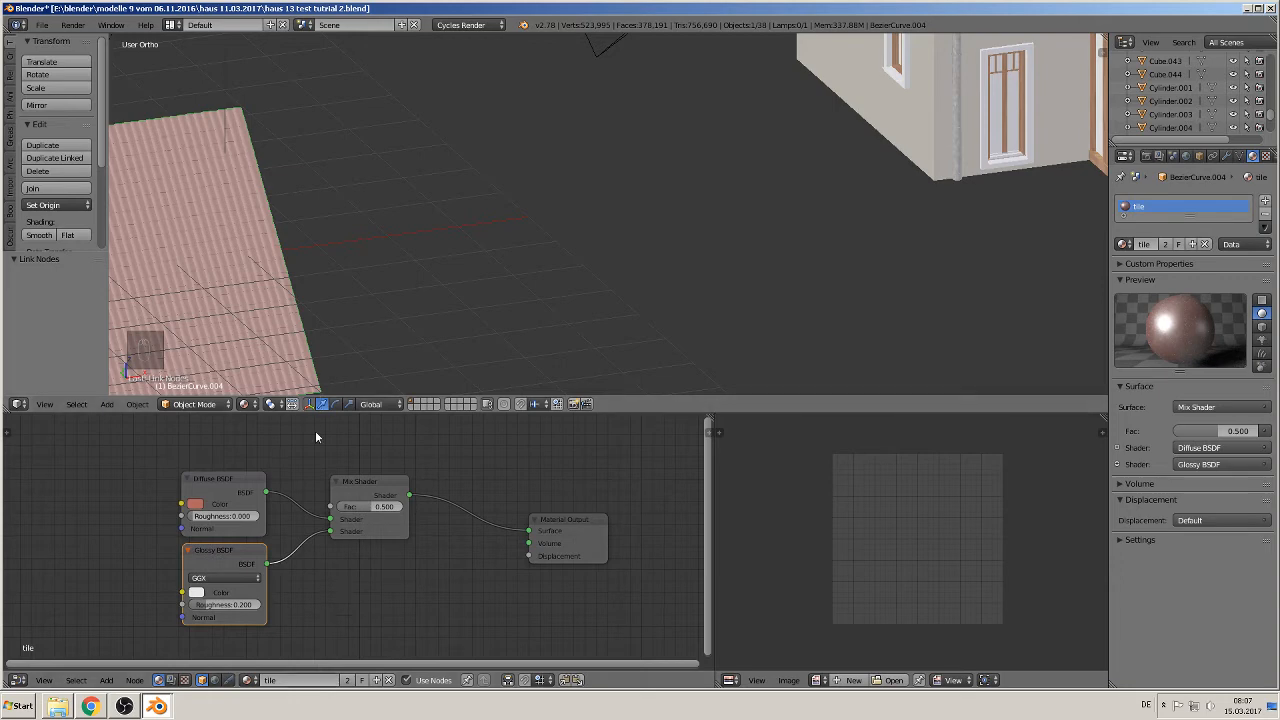
- Add a Layer Weight node above the Diffuse BSDF and link its Facing output to the Mix Shader's Fac input
{"action": "scroll", "coordinate": [341, 550], "scroll_direction": "down", "scroll_amount": 1}
{"action": "middle_click_drag", "start_coordinate": [341, 550], "coordinate": [391, 621]}
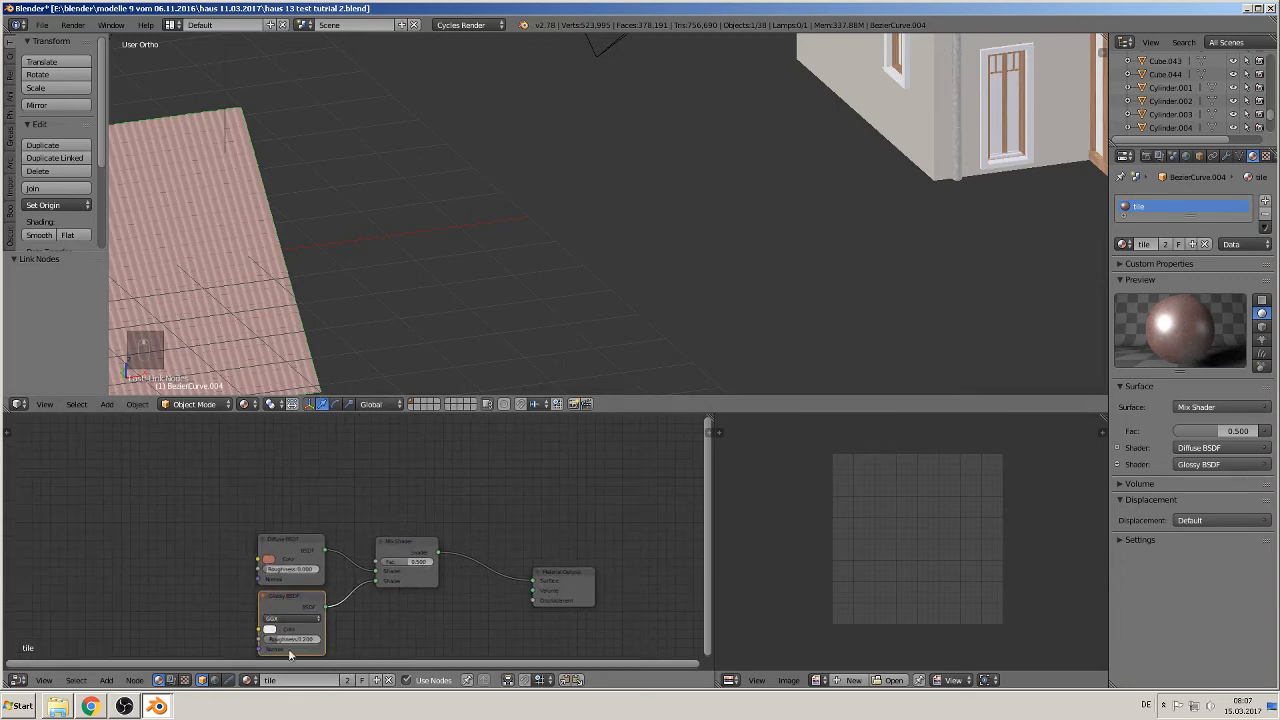
{"action": "left_click", "coordinate": [106, 680]}
{"action": "mouse_move", "coordinate": [124, 654]}
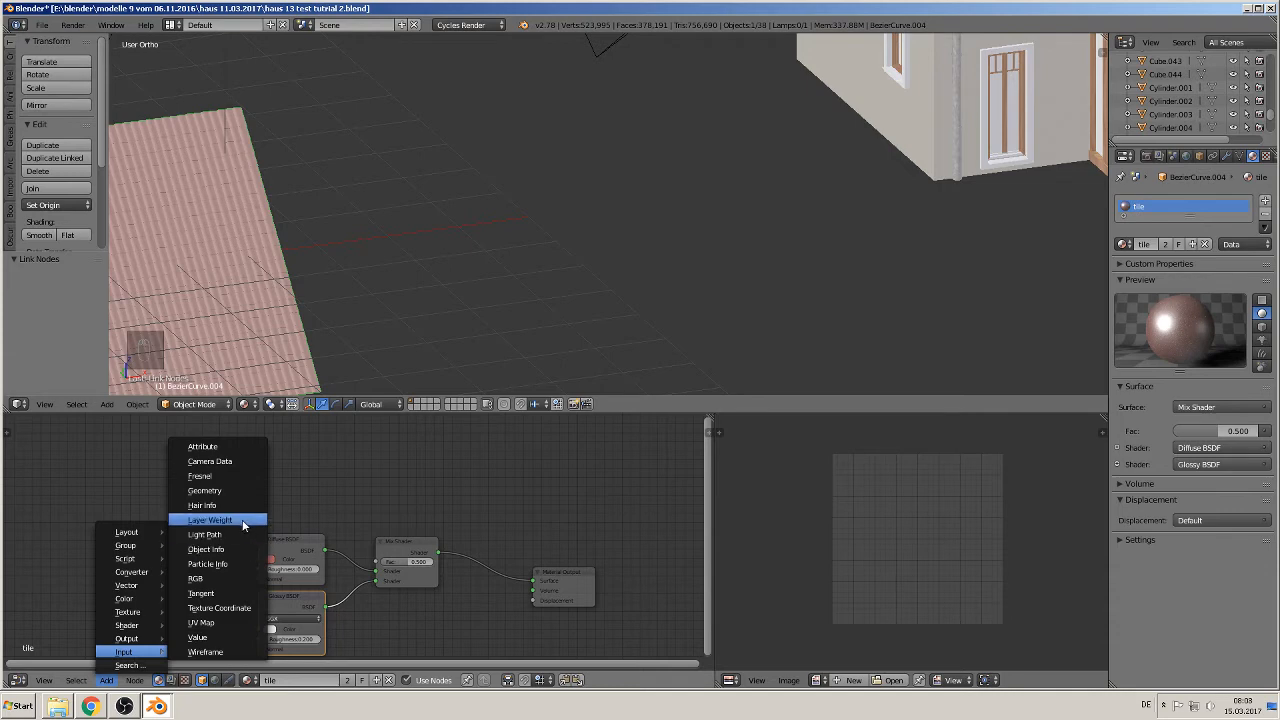
{"action": "left_click", "coordinate": [243, 520]}
{"action": "left_click", "coordinate": [262, 472]}
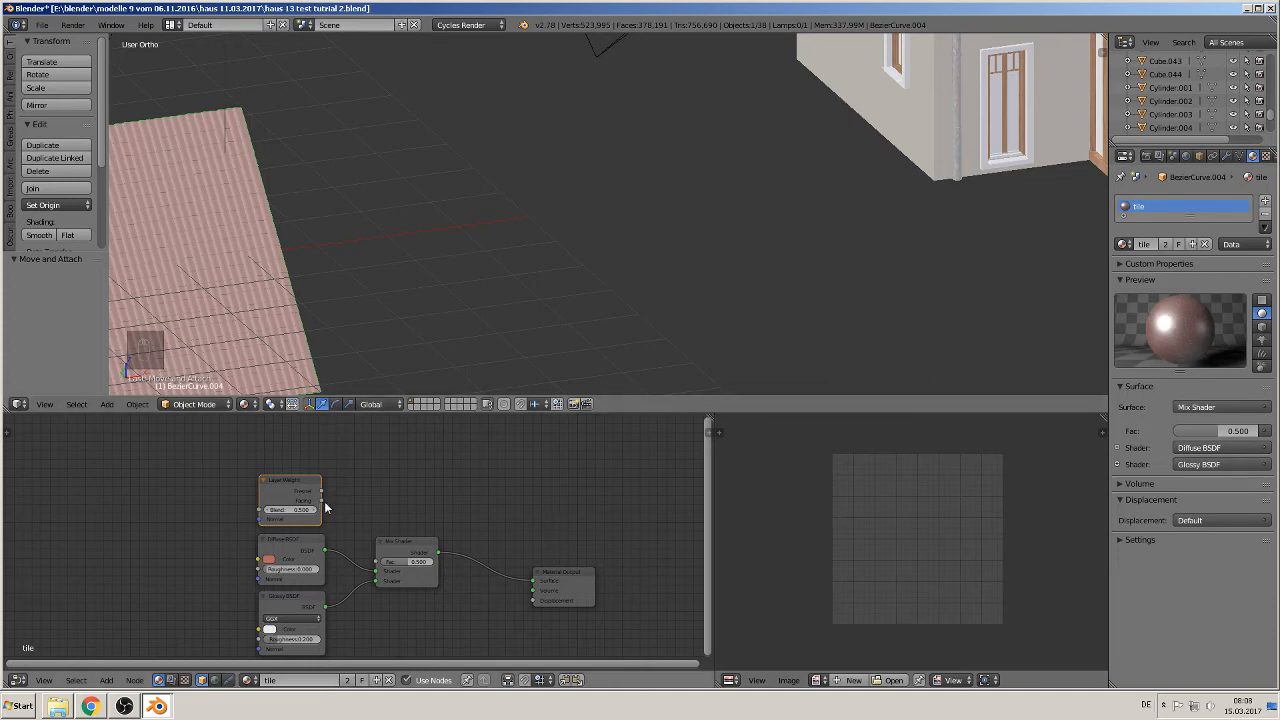
{"action": "left_click_drag", "start_coordinate": [325, 504], "coordinate": [381, 567]}
- Set the Layer Weight node's Blend to 0.200
{"action": "scroll", "coordinate": [383, 570], "scroll_direction": "up", "scroll_amount": 1}
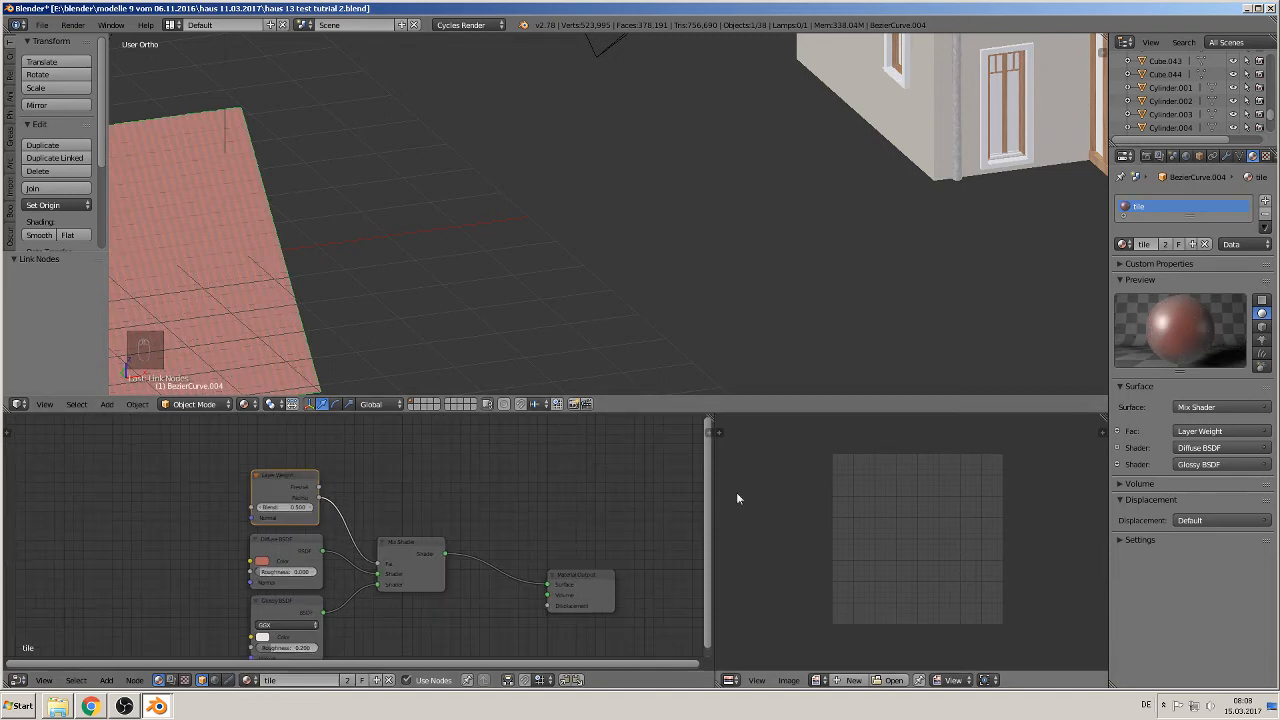
{"action": "middle_click_drag", "start_coordinate": [438, 512], "coordinate": [564, 470]}
{"action": "scroll", "coordinate": [558, 493], "scroll_direction": "up", "scroll_amount": 1}
{"action": "scroll", "coordinate": [550, 499], "scroll_direction": "up", "scroll_amount": 1}
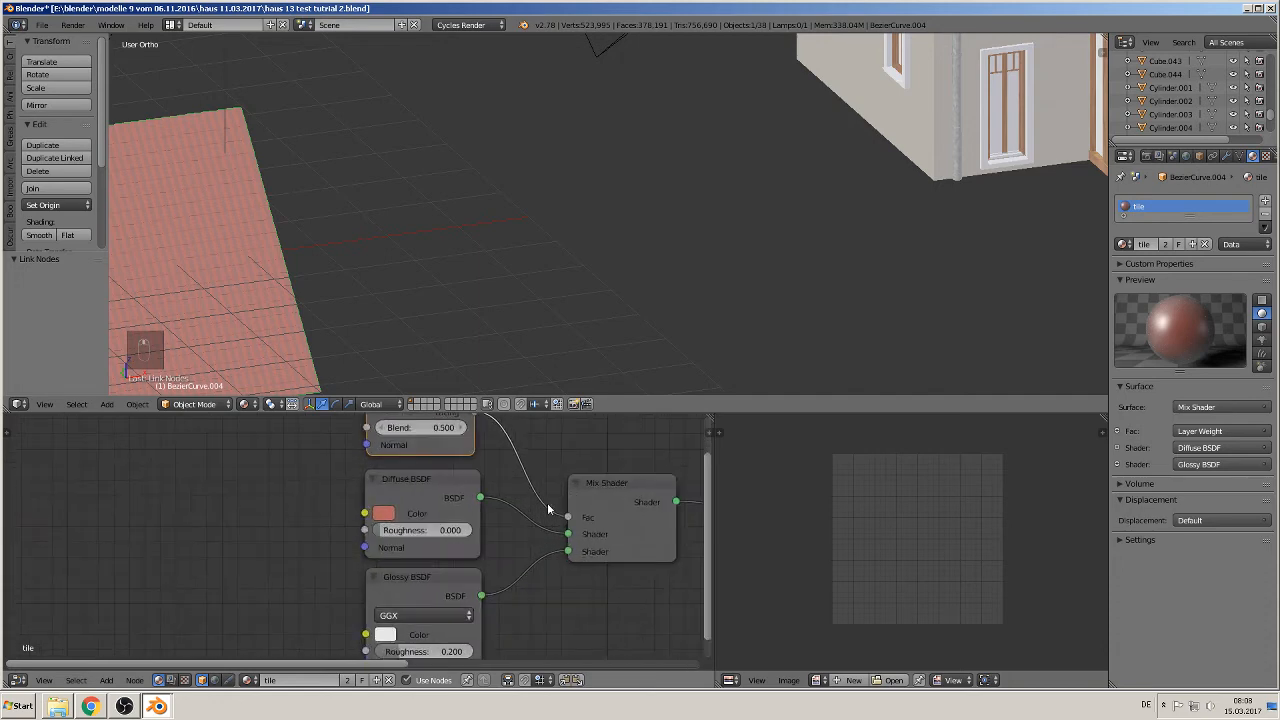
{"action": "middle_click_drag", "start_coordinate": [530, 511], "coordinate": [425, 556]}
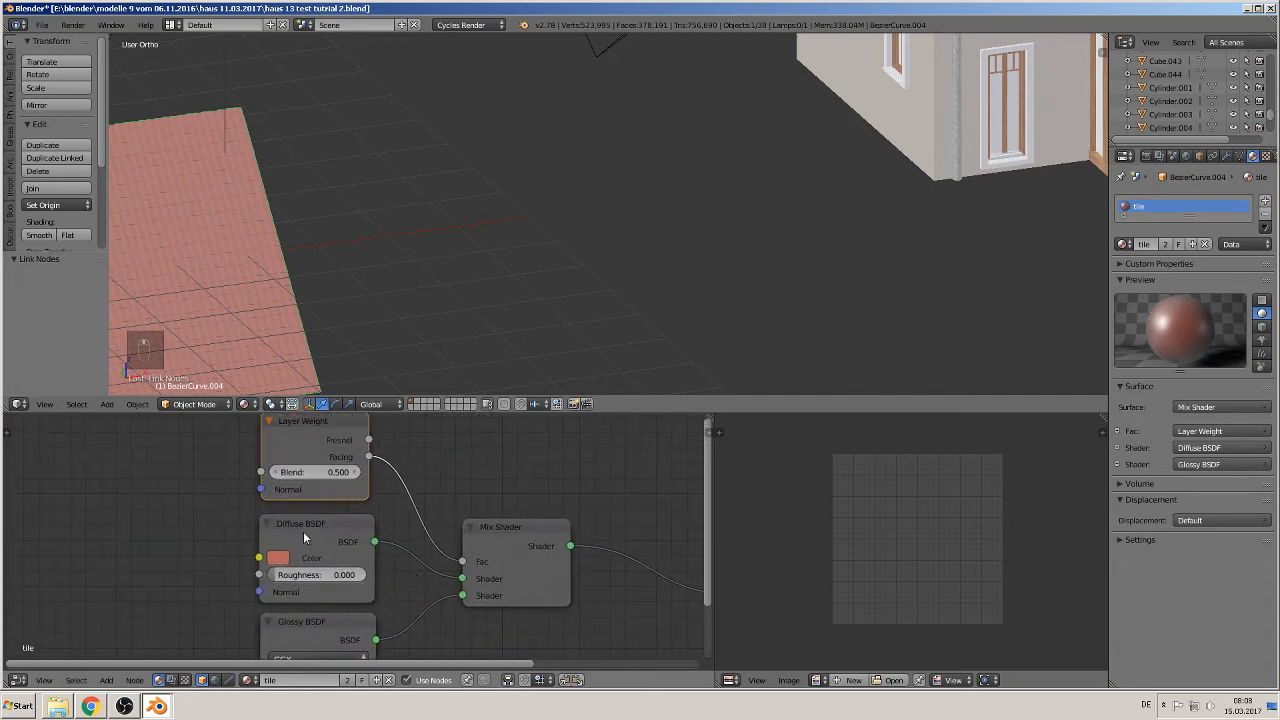
{"action": "left_click", "coordinate": [277, 472]}
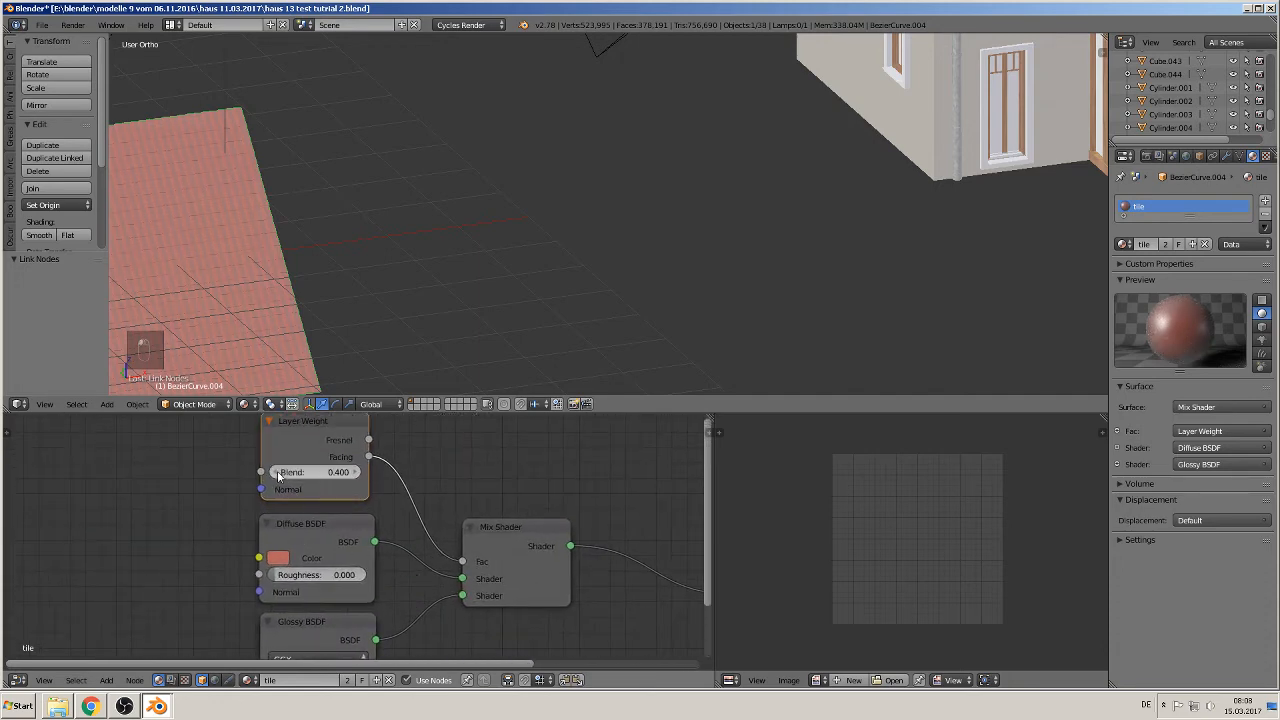
{"action": "left_click", "coordinate": [277, 472]}
{"action": "left_click", "coordinate": [277, 472]}
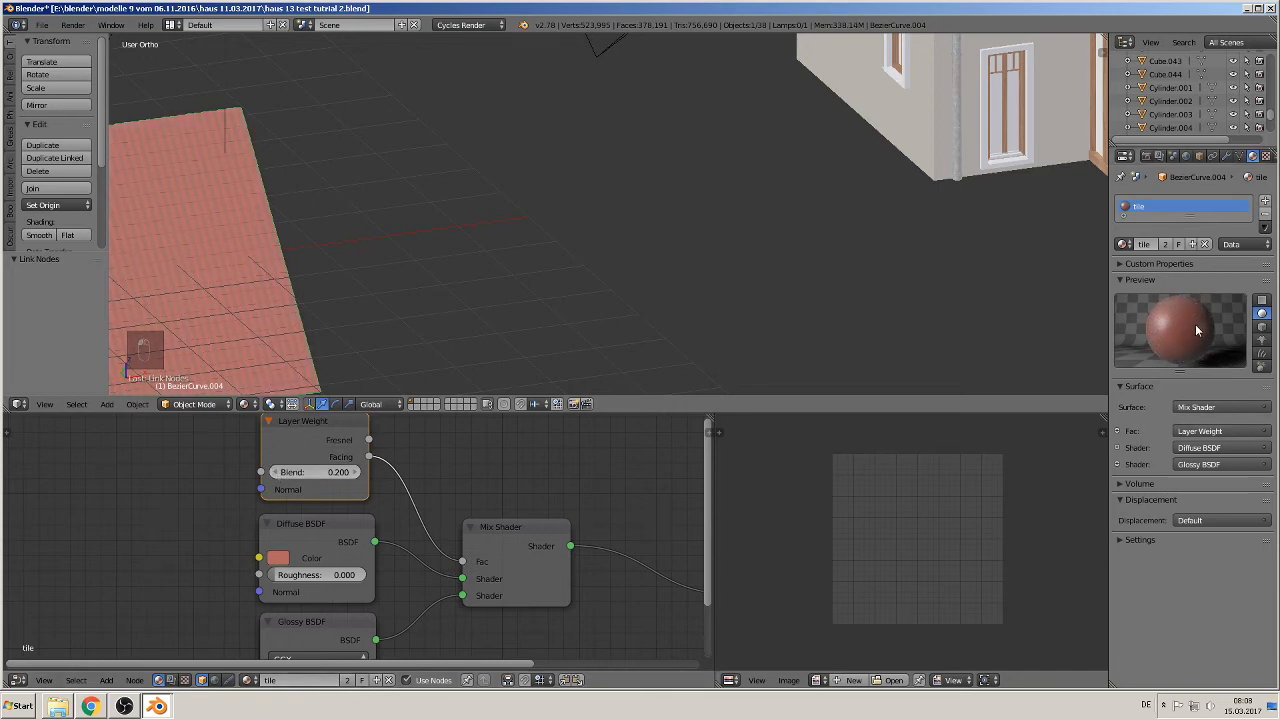
- Set the Glossy BSDF node's Roughness to 0.100
{"action": "scroll", "coordinate": [520, 563], "scroll_direction": "down", "scroll_amount": 3}
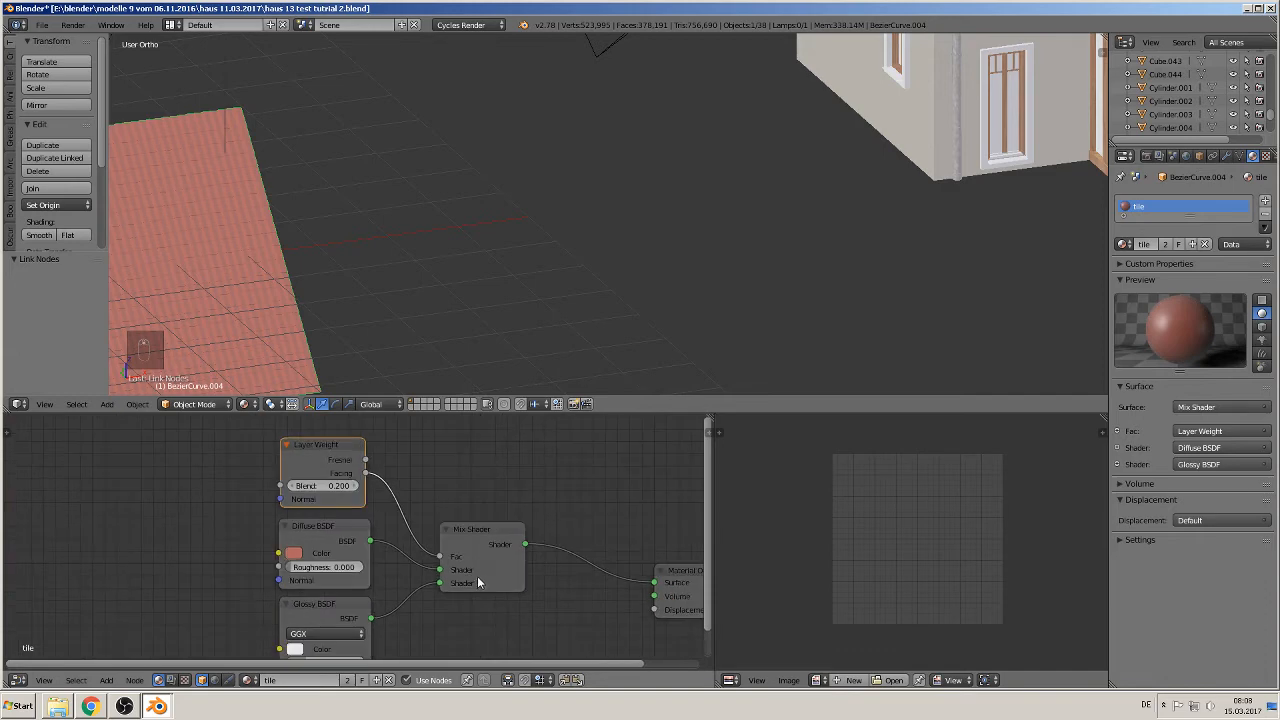
{"action": "middle_click_drag", "start_coordinate": [475, 578], "coordinate": [423, 505]}
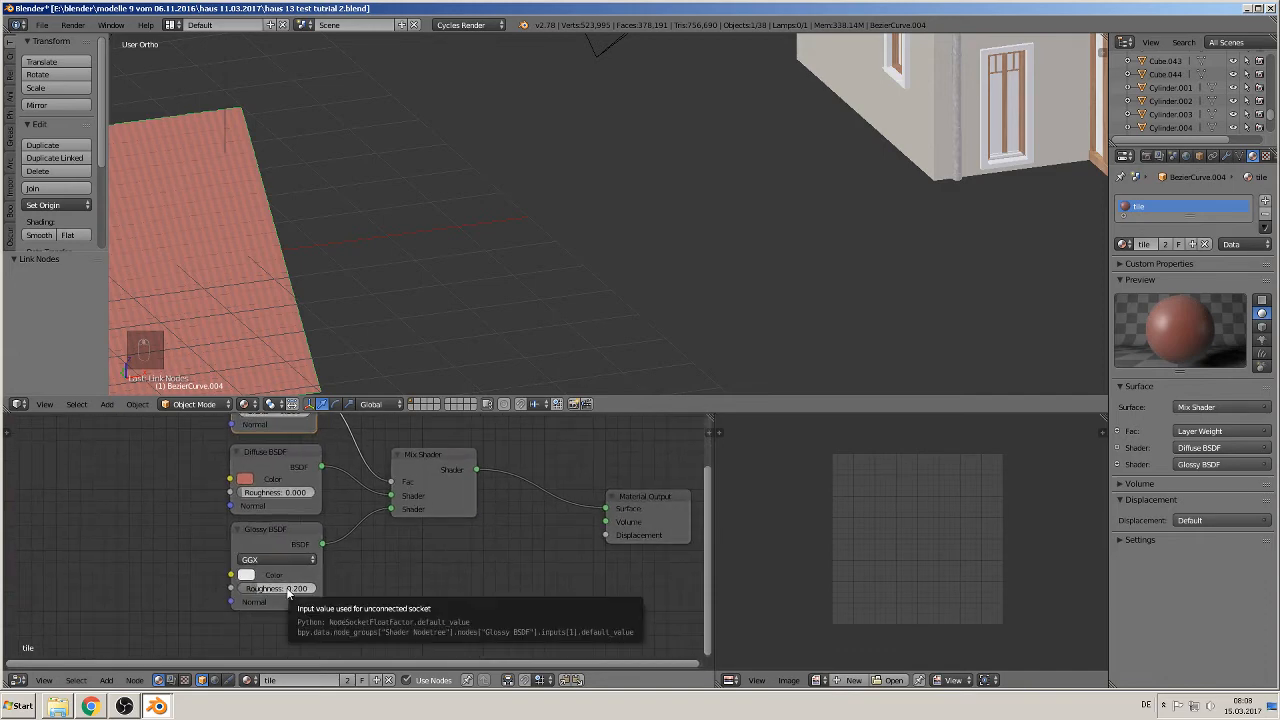
{"action": "left_click_drag", "start_coordinate": [287, 590], "coordinate": [252, 593]}
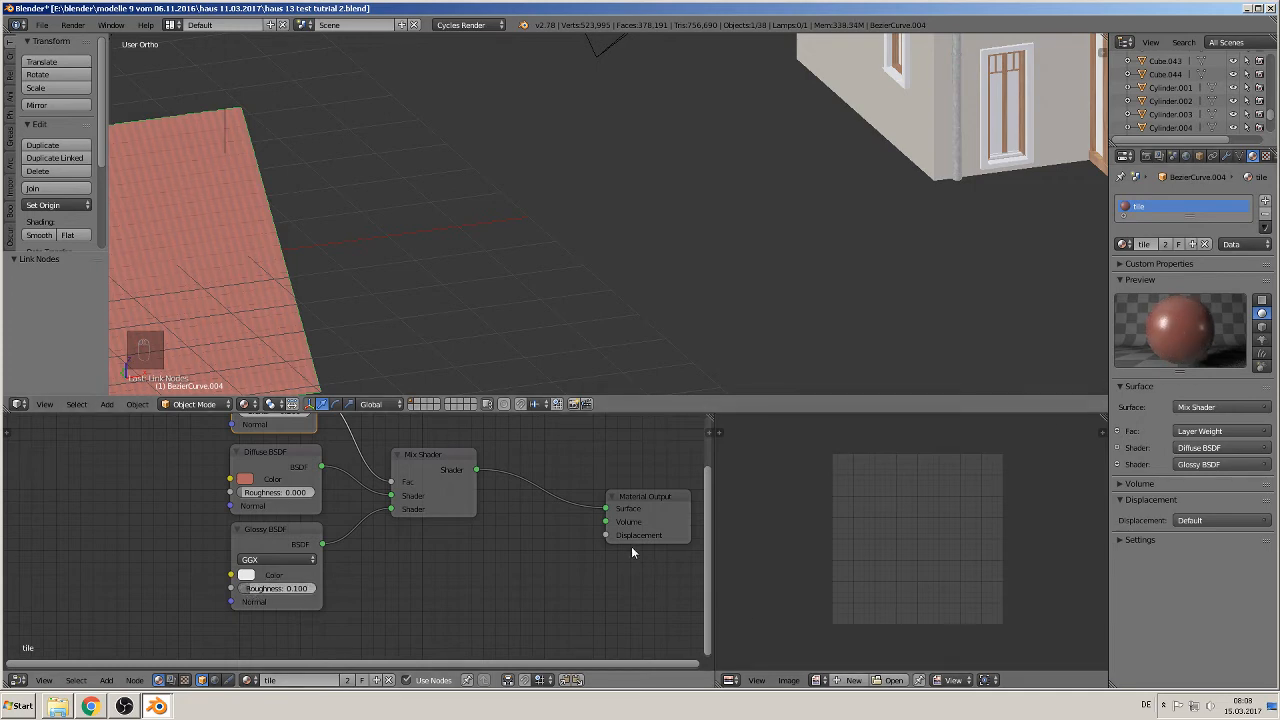
{"action": "middle_click_drag", "start_coordinate": [522, 532], "coordinate": [390, 584]}
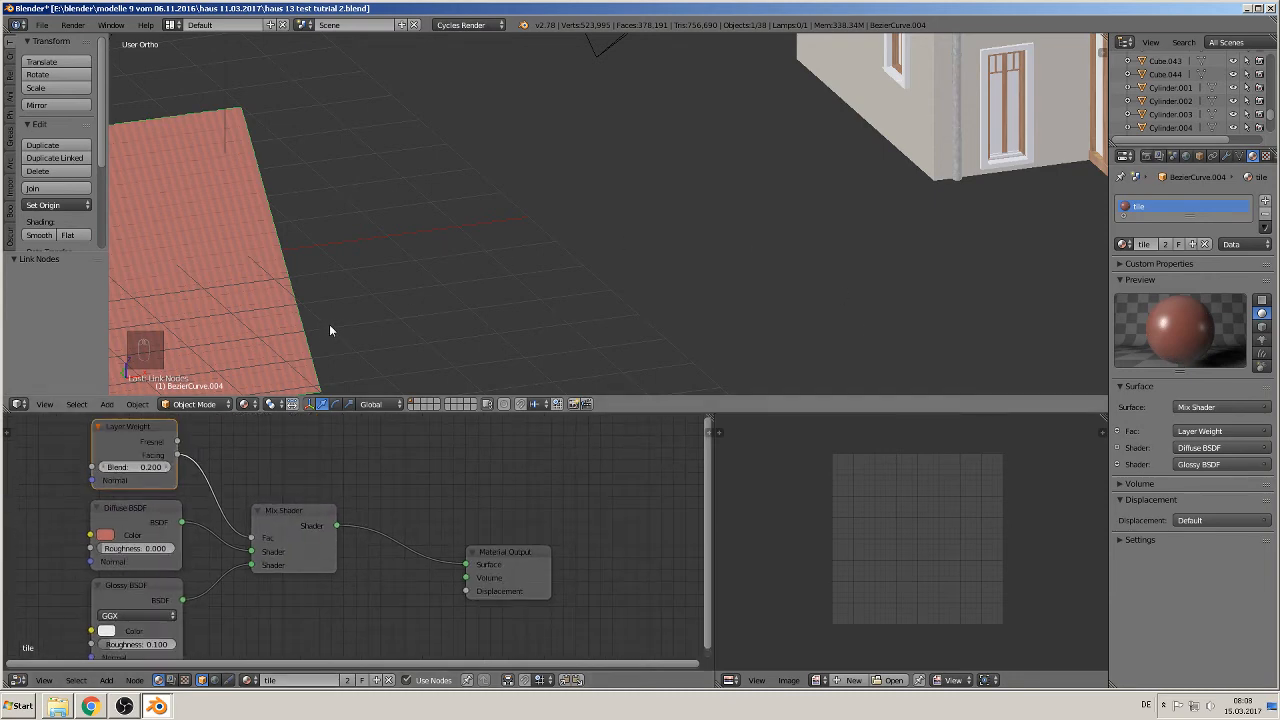
- Deselect the red tile sheet and save the house file under its current name
{"action": "scroll", "coordinate": [338, 293], "scroll_direction": "down", "scroll_amount": 4}
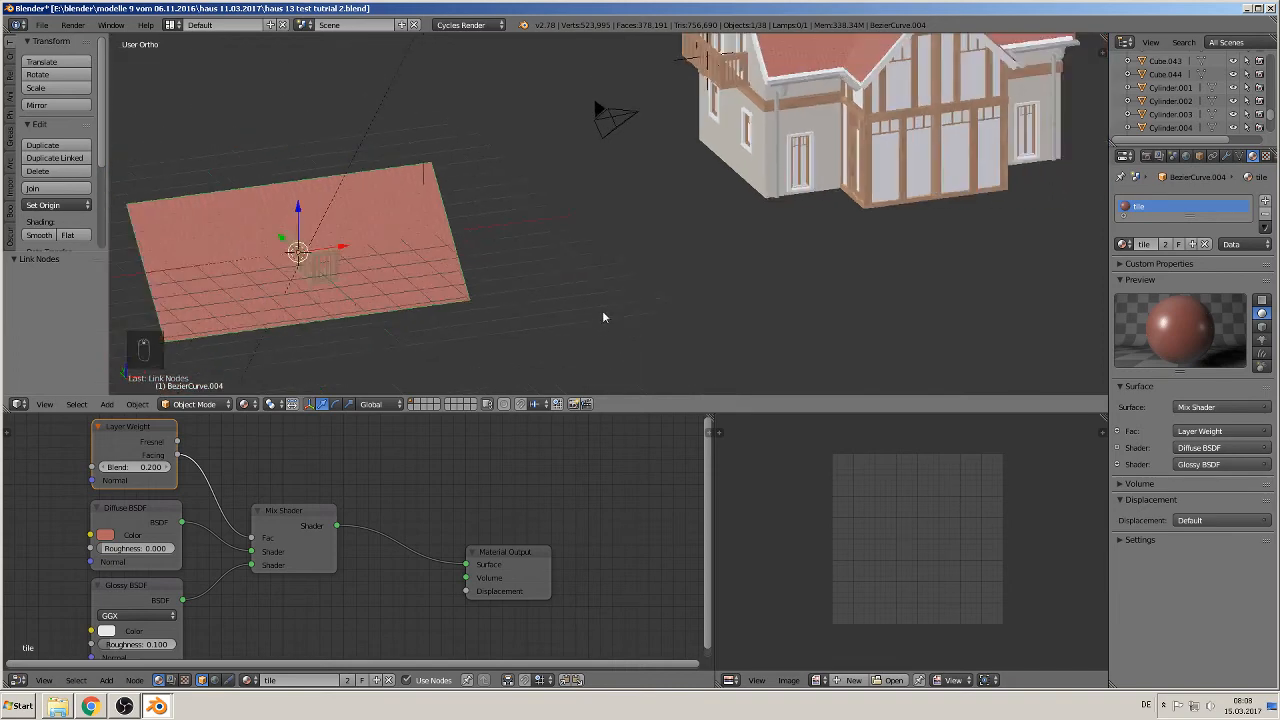
{"action": "middle_click_drag", "start_coordinate": [602, 310], "coordinate": [450, 425], "text": "shift"}
{"action": "key", "text": "a"}
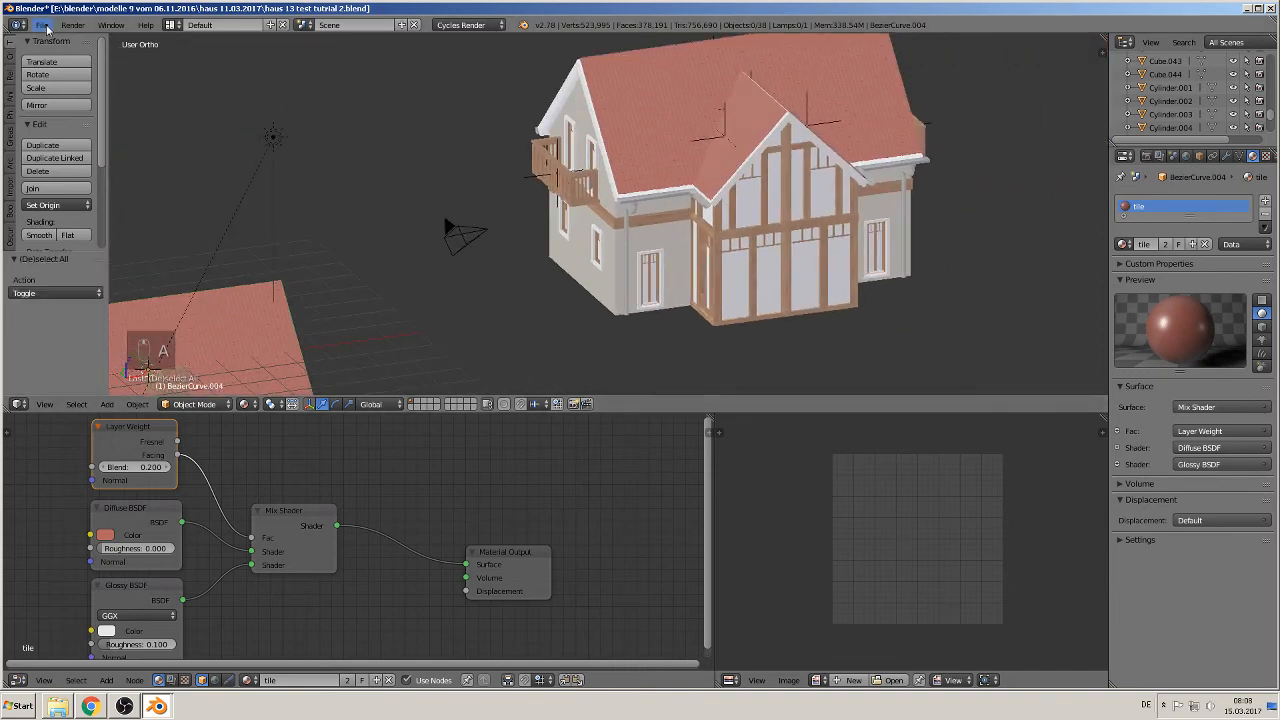
{"action": "left_click", "coordinate": [42, 25]}
- Import Narita-sakura-lounge.jpg from the Downloads folder as an image plane, using thumbnails to find it
{"action": "middle_click_drag", "start_coordinate": [620, 150], "coordinate": [527, 238]}
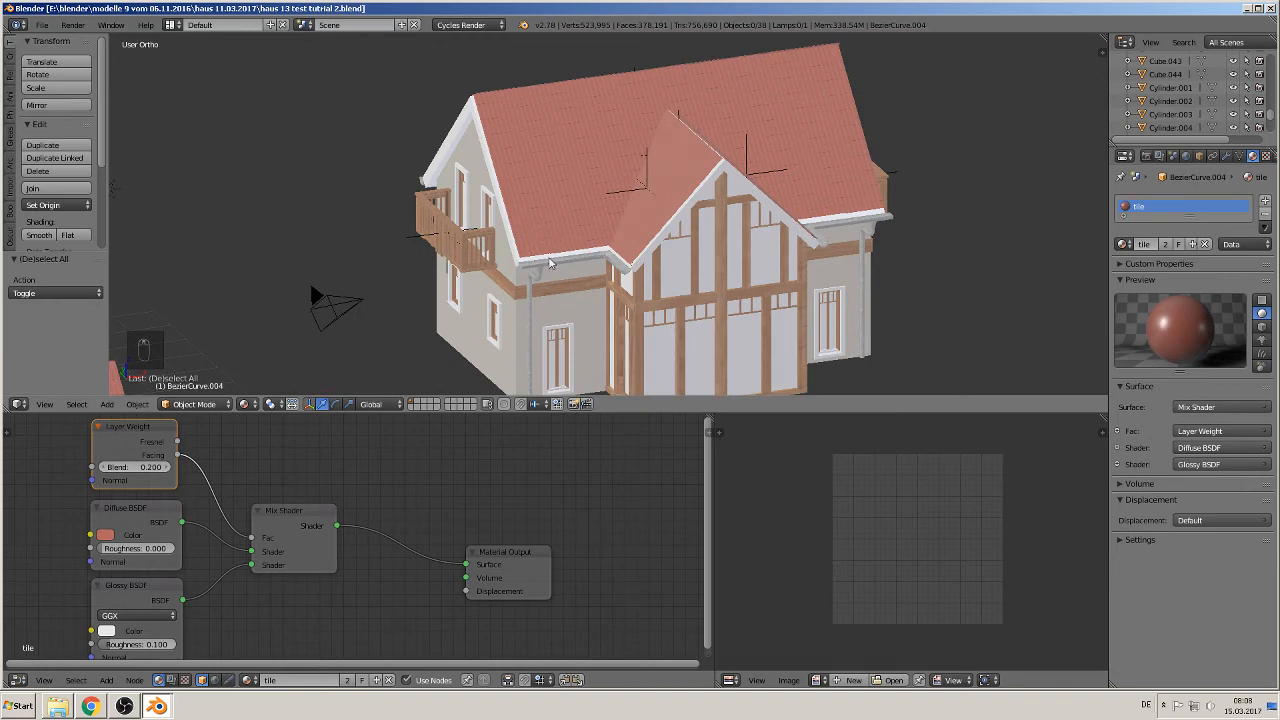
{"action": "middle_click_drag", "start_coordinate": [670, 287], "coordinate": [654, 263]}
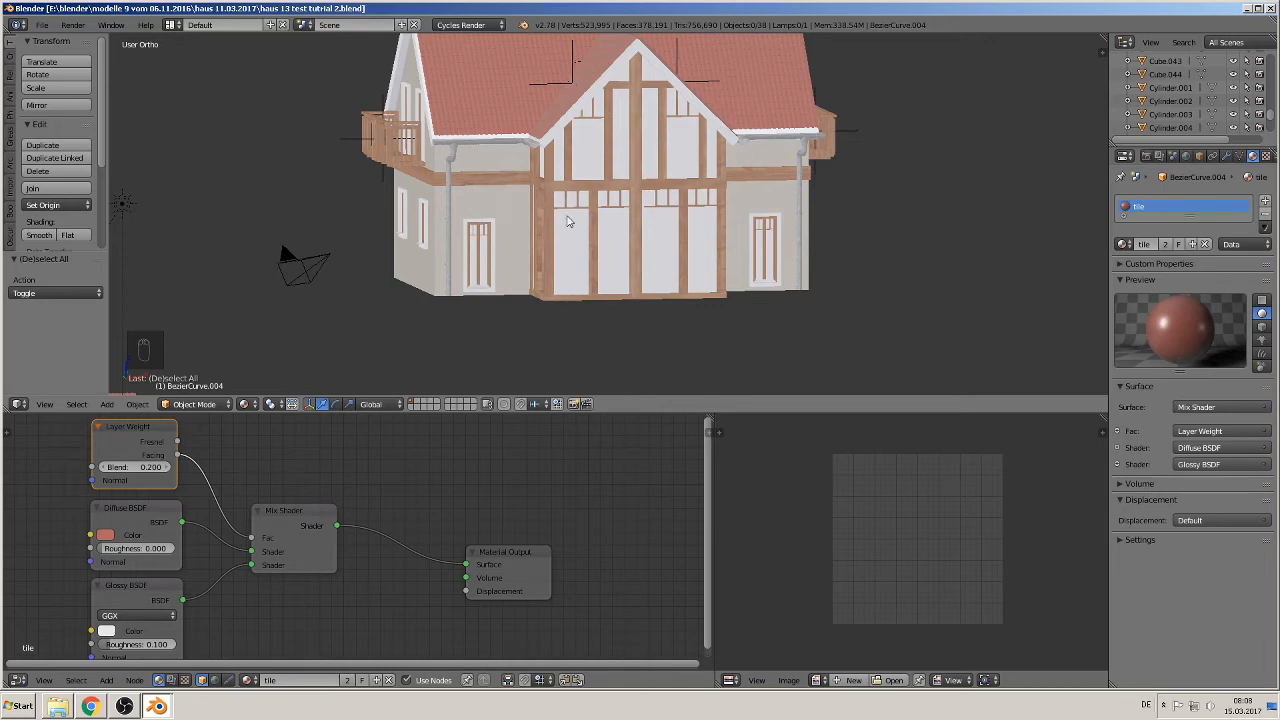
{"action": "middle_click_drag", "start_coordinate": [585, 228], "coordinate": [553, 287]}
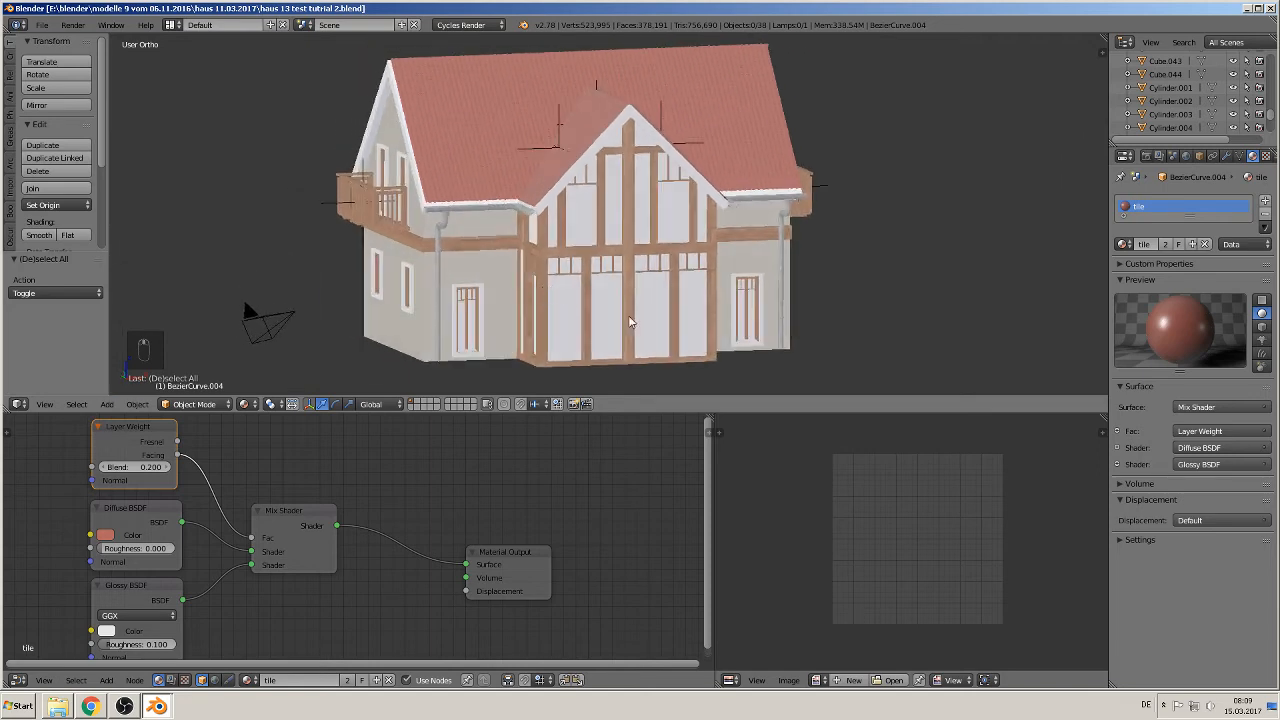
{"action": "scroll", "coordinate": [527, 339], "scroll_direction": "down", "scroll_amount": 3}
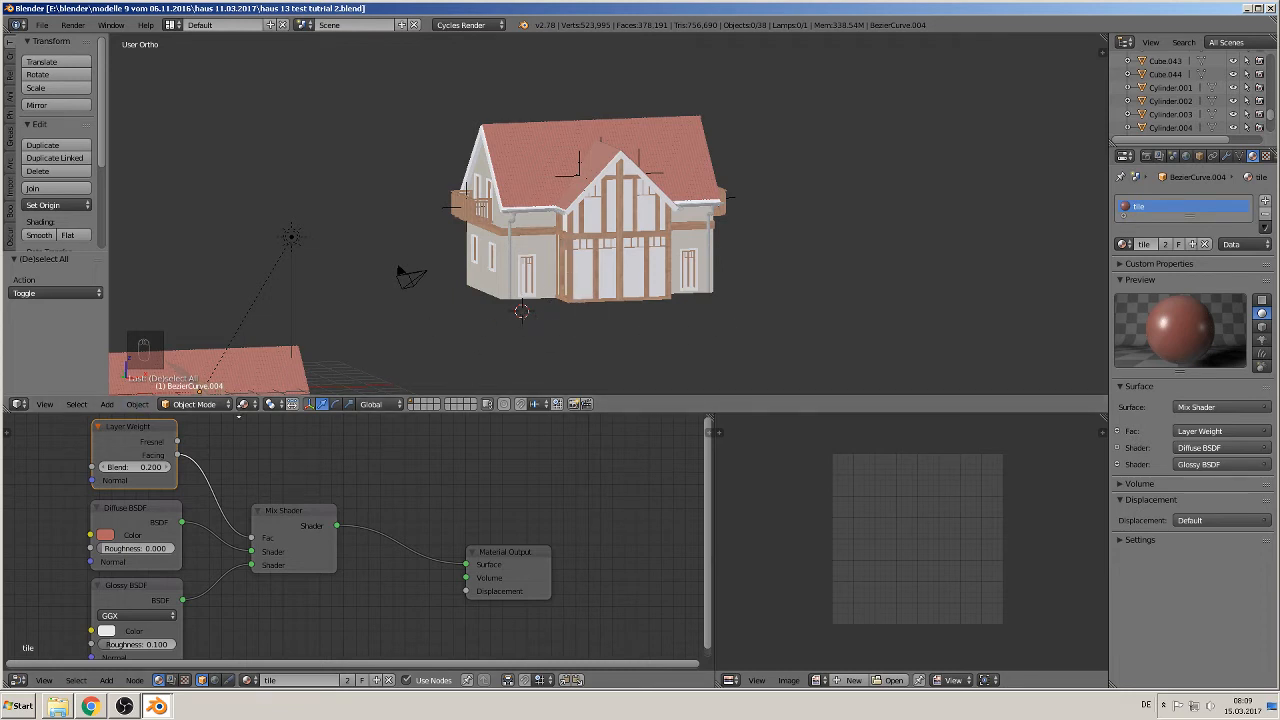
{"action": "left_click", "coordinate": [109, 405]}
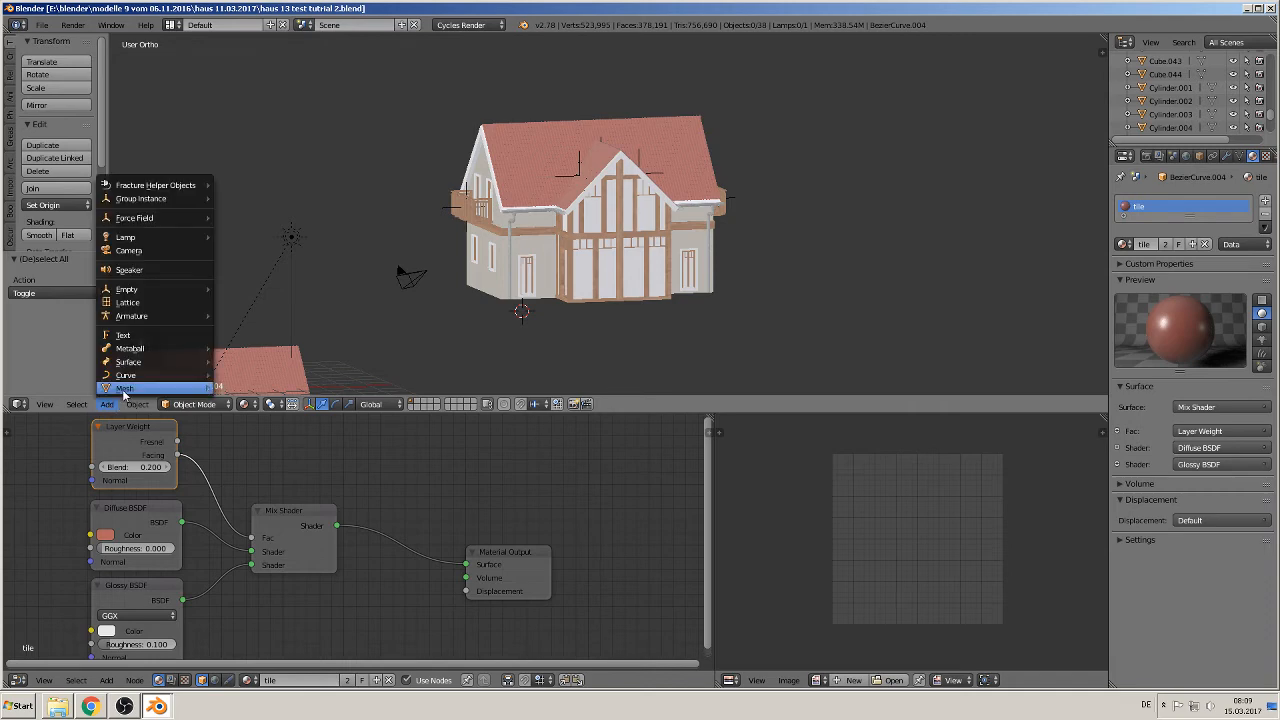
{"action": "mouse_move", "coordinate": [125, 389]}
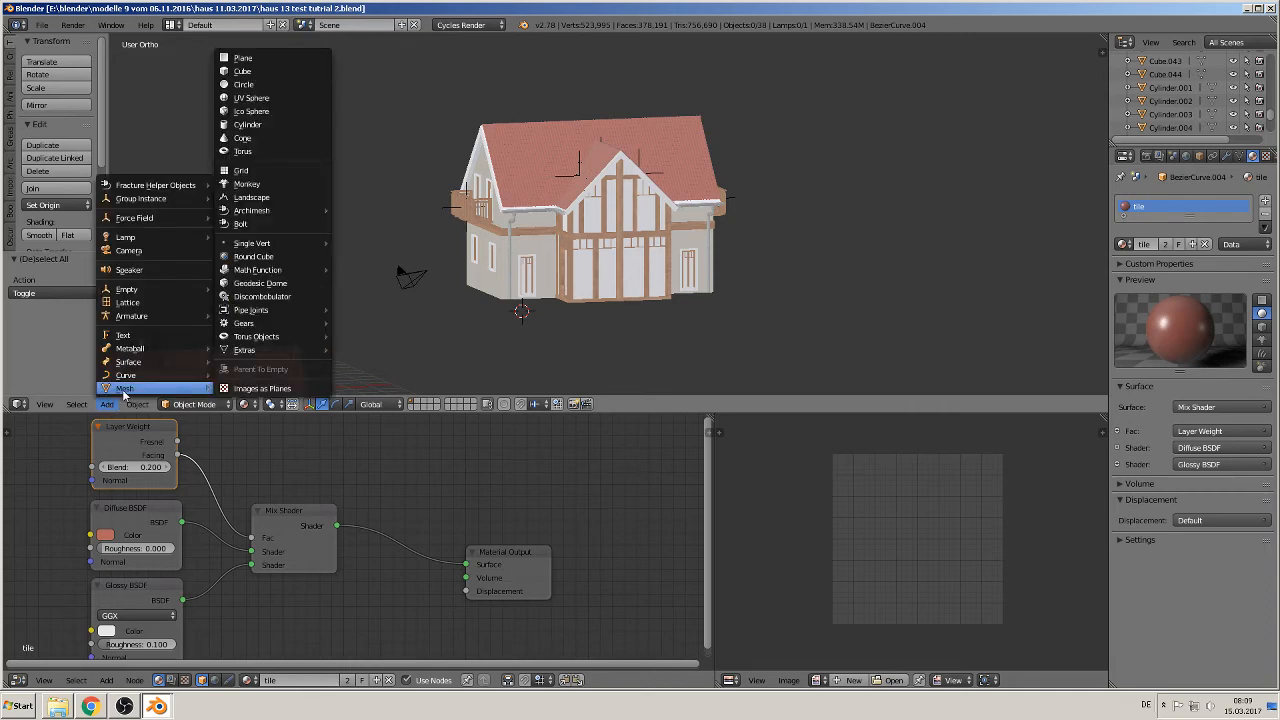
{"action": "left_click", "coordinate": [248, 389]}
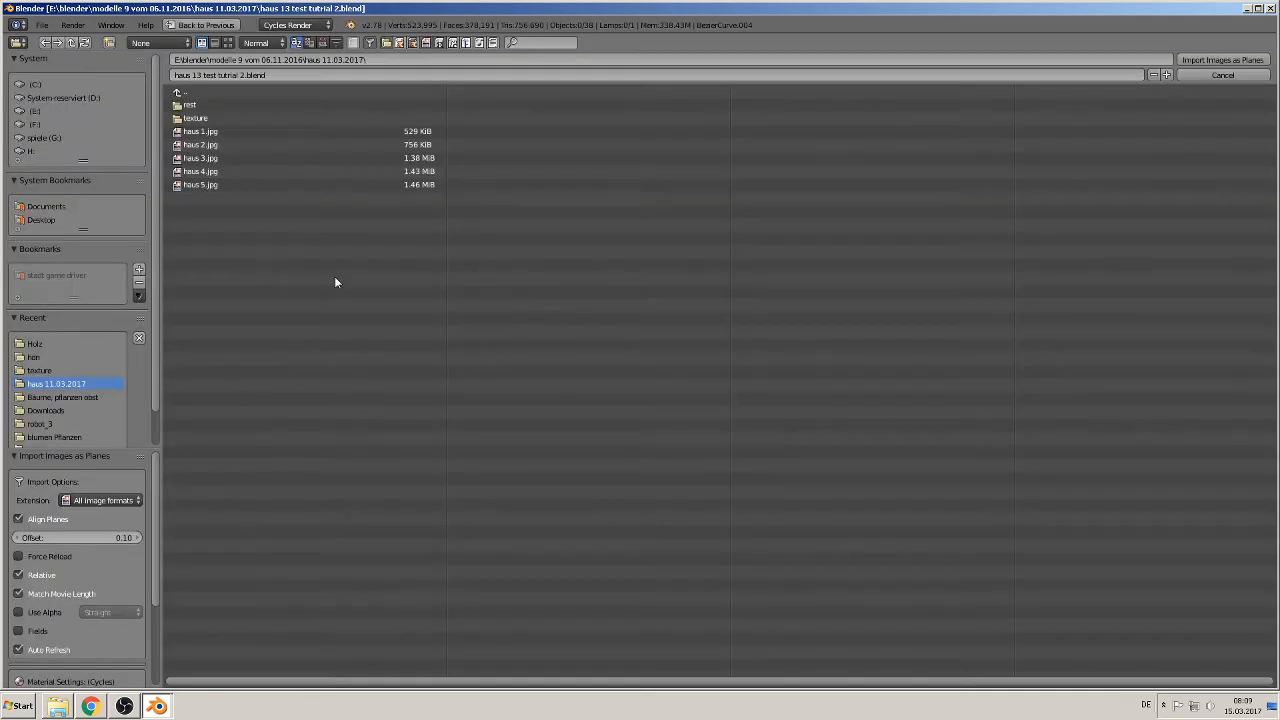
{"action": "left_click", "coordinate": [46, 411]}
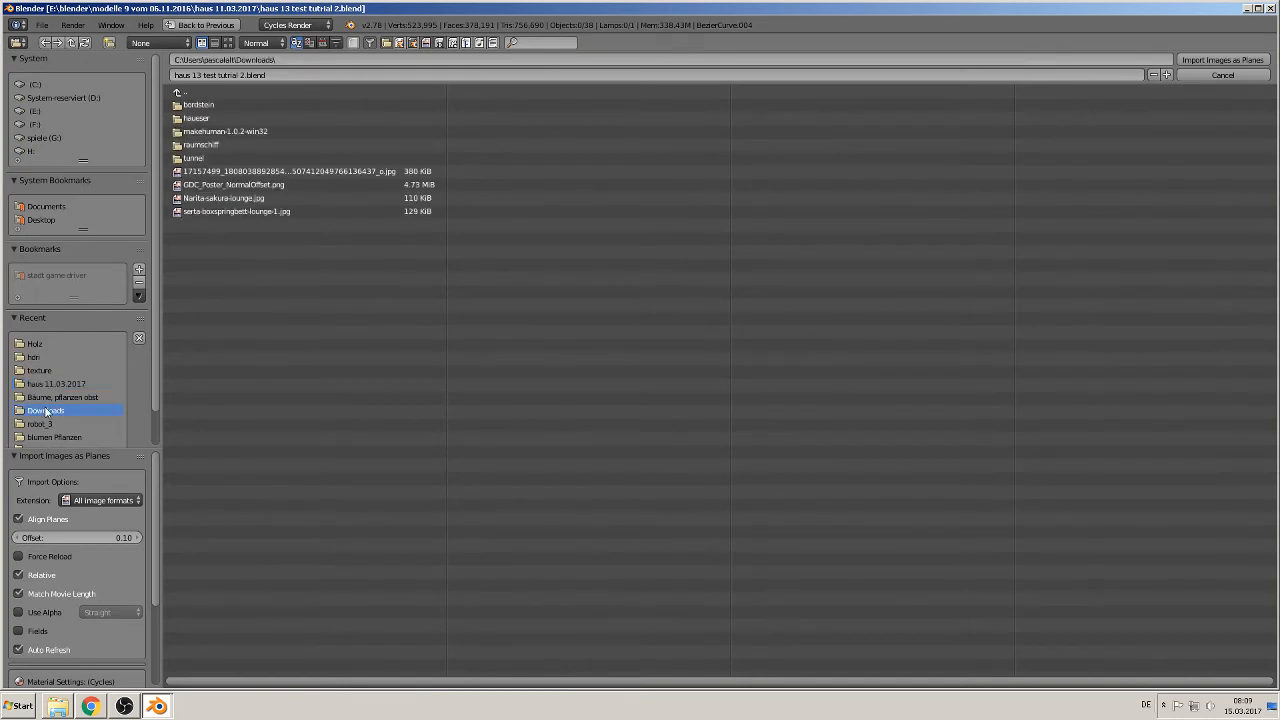
{"action": "left_click", "coordinate": [229, 43]}
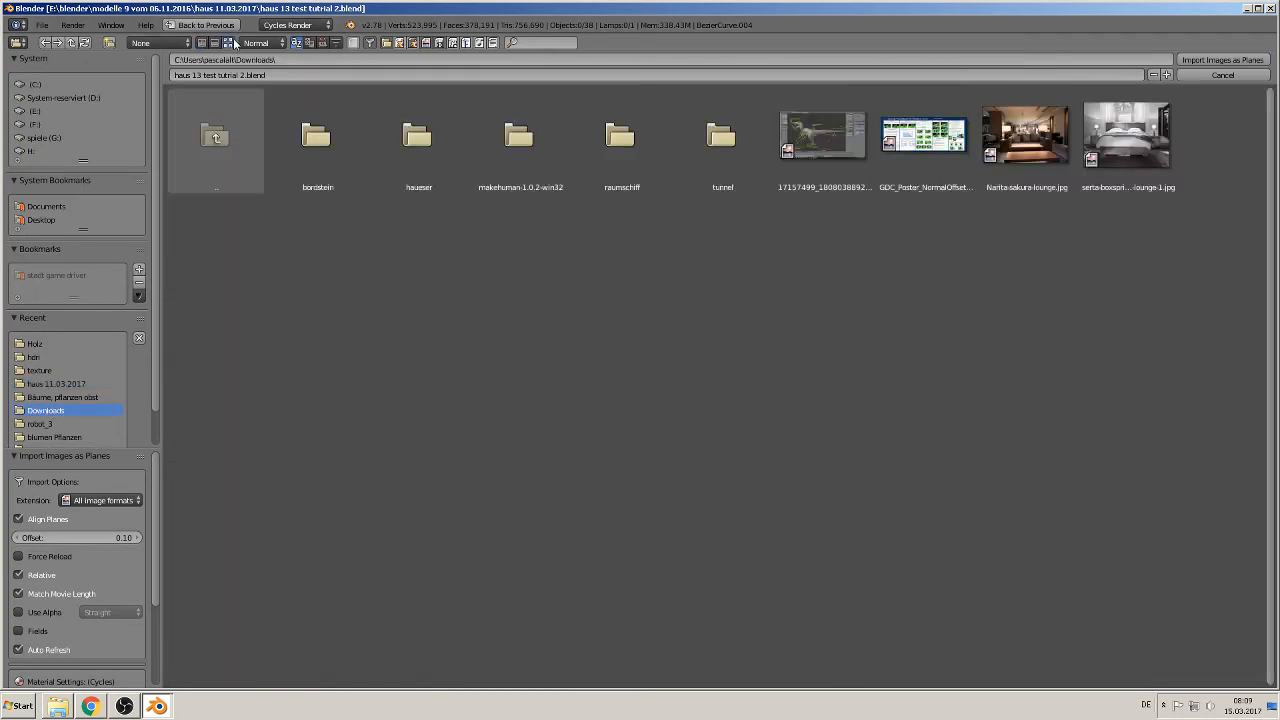
{"action": "double_click", "coordinate": [1025, 140]}
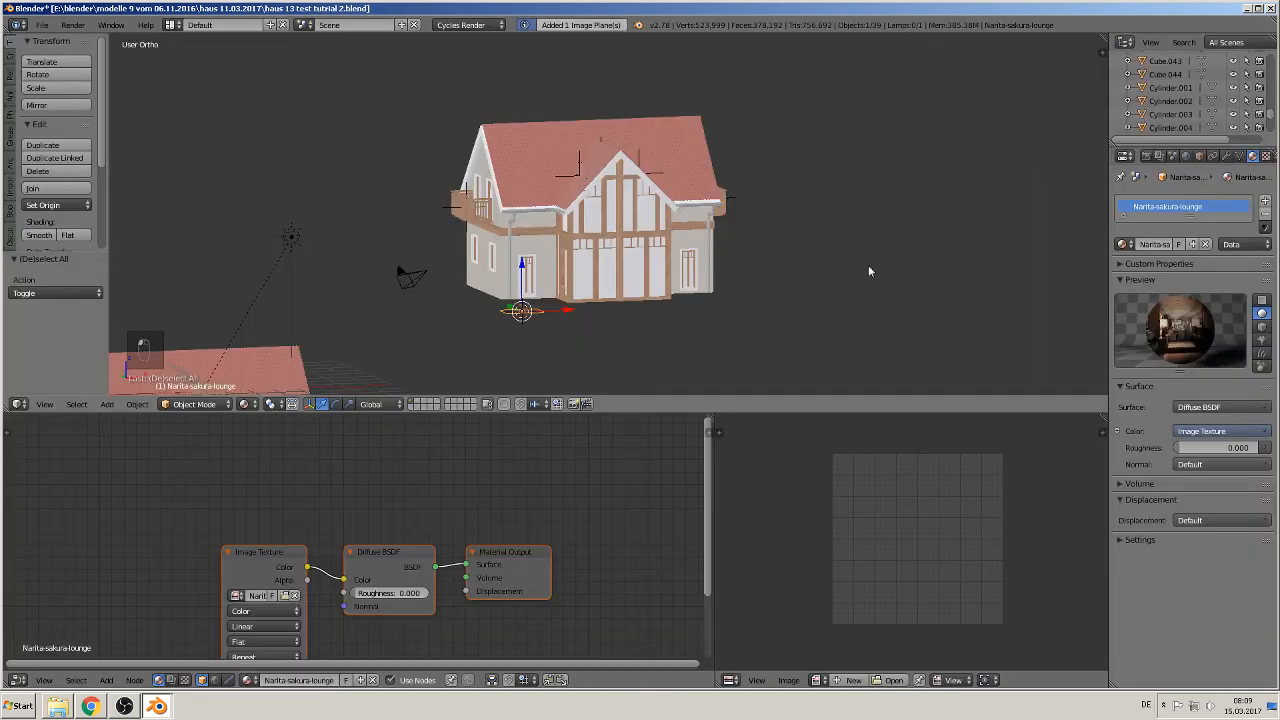
- Stand the lounge image plane upright by rotating it 90° about X, and scale it up to about 1.91 times
{"action": "key", "text": "r"}
{"action": "key", "text": "x"}
{"action": "key", "text": "9"}
{"action": "key", "text": "0"}
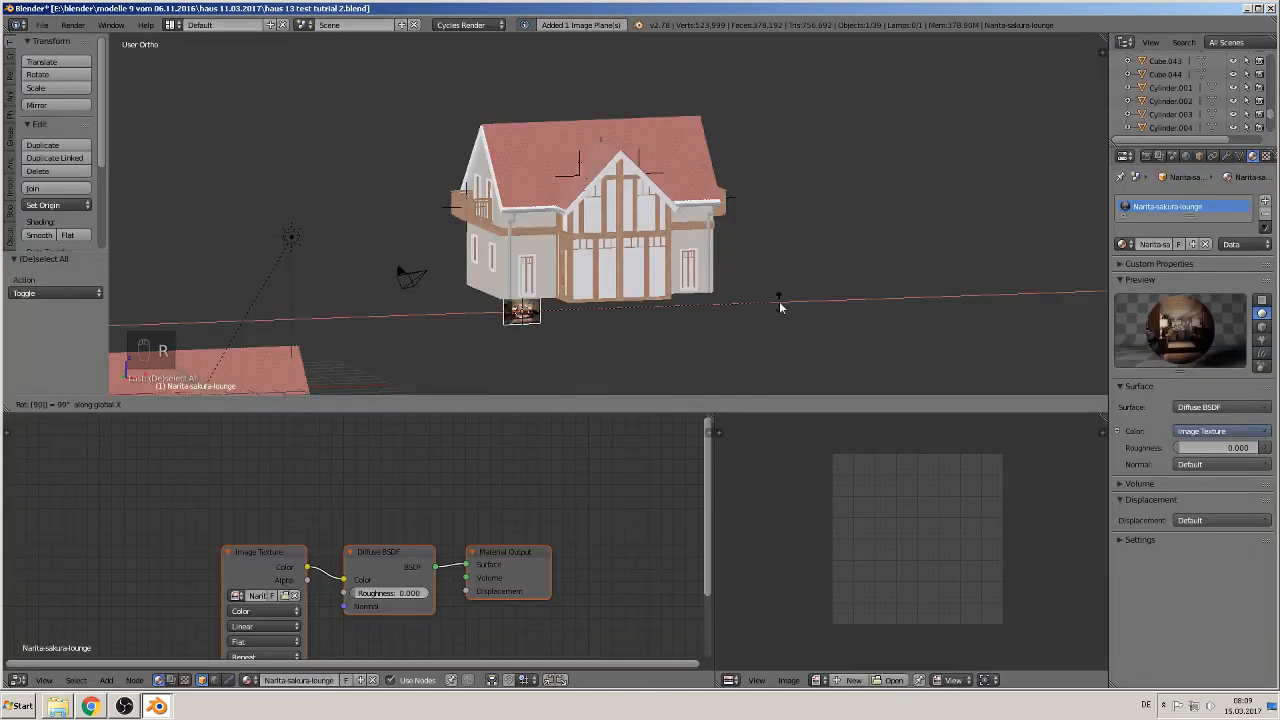
{"action": "key", "text": "Return"}
{"action": "key", "text": "s"}
{"action": "left_click", "coordinate": [768, 378]}
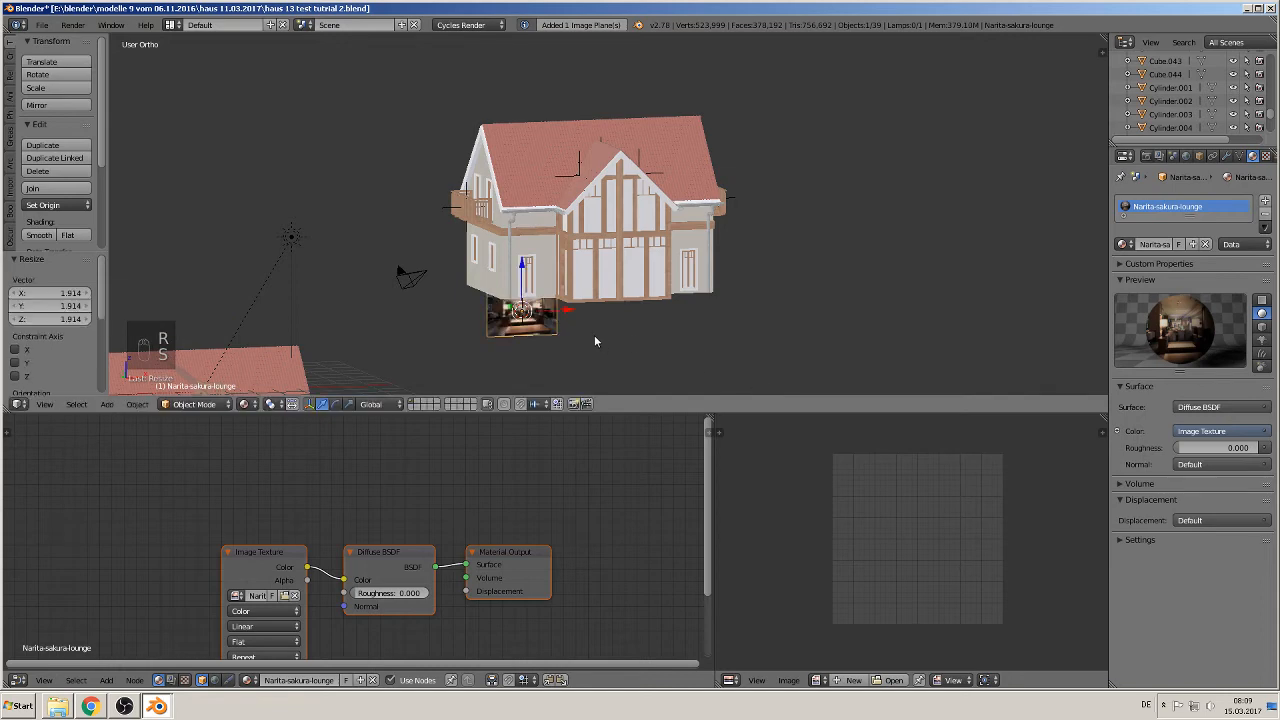
- Move the lounge image plane about -10.7 along Y and raise it about 2.95 along Z
{"action": "middle_click_drag", "start_coordinate": [594, 341], "coordinate": [700, 290]}
{"action": "key", "text": "g"}
{"action": "key", "text": "y"}
{"action": "left_click", "coordinate": [725, 322]}
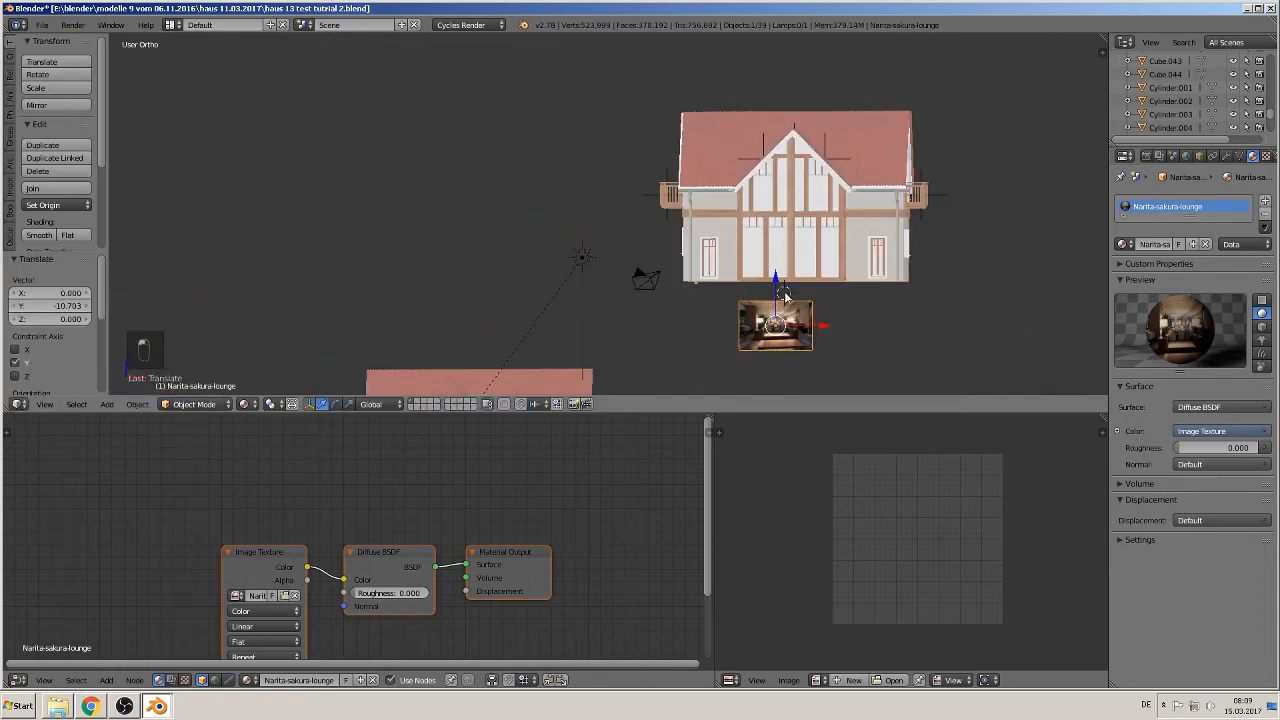
{"action": "key", "text": "g"}
{"action": "key", "text": "z"}
{"action": "left_click", "coordinate": [785, 245]}
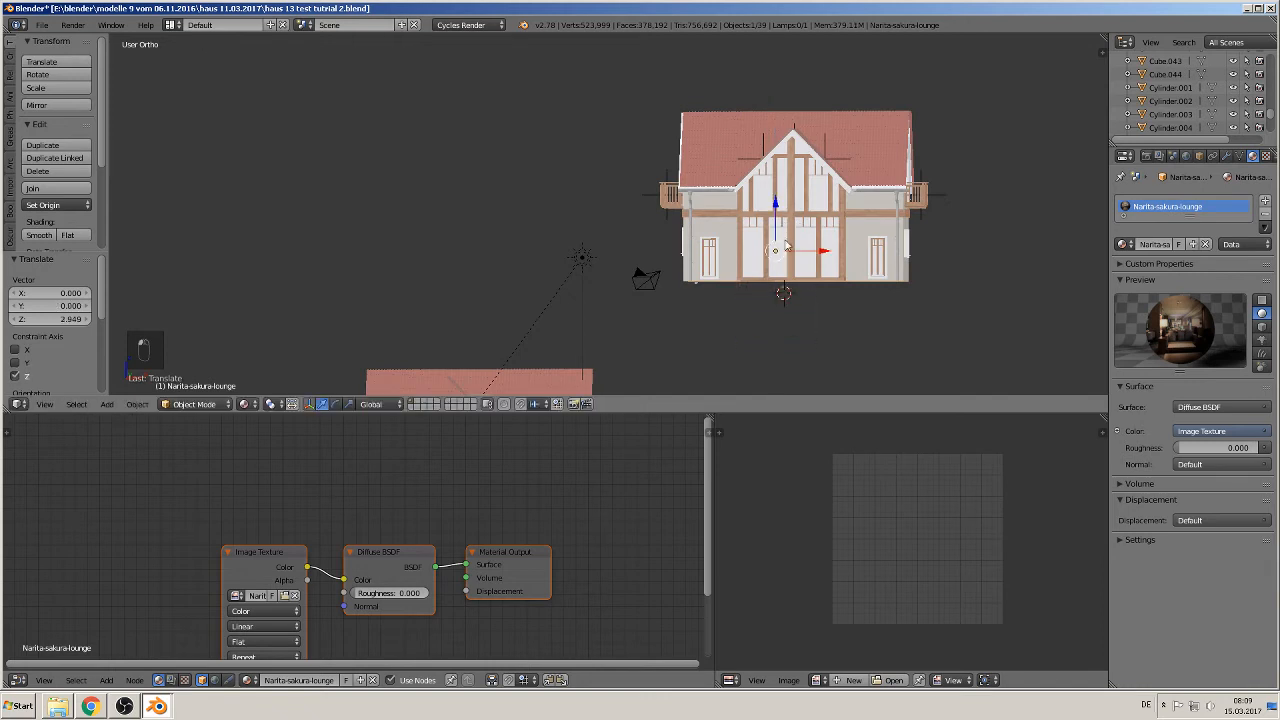
- Shift the lounge image plane about -2.43 along Y so it stands in front of the half-timbered facade
{"action": "middle_click_drag", "start_coordinate": [785, 245], "coordinate": [805, 240]}
{"action": "scroll", "coordinate": [805, 243], "scroll_direction": "up", "scroll_amount": 1}
{"action": "key", "text": "g"}
{"action": "key", "text": "y"}
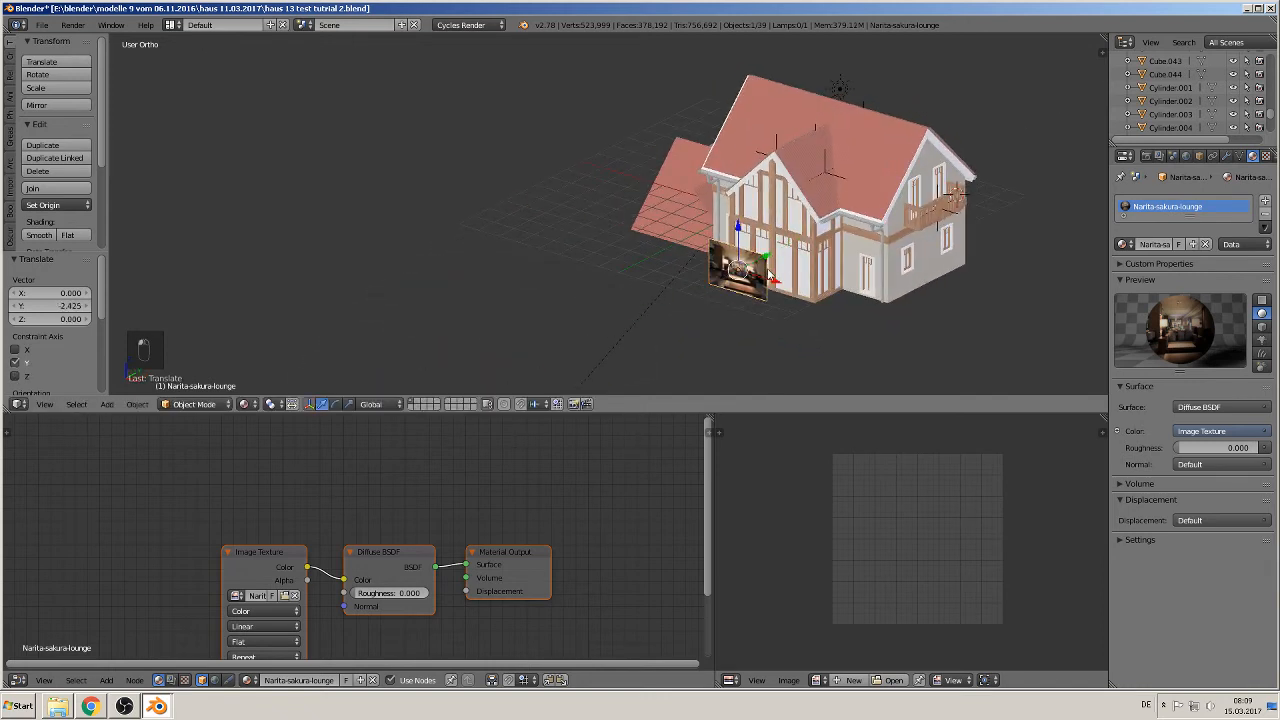
{"action": "left_click", "coordinate": [845, 310]}
- Scale the lounge image plane to about 1.38 times and move it about 0.61 along X and 0.20 along Z to cover the ground-floor front windows
{"action": "key", "text": "KP_1"}
{"action": "scroll", "coordinate": [812, 220], "scroll_direction": "up", "scroll_amount": 5}
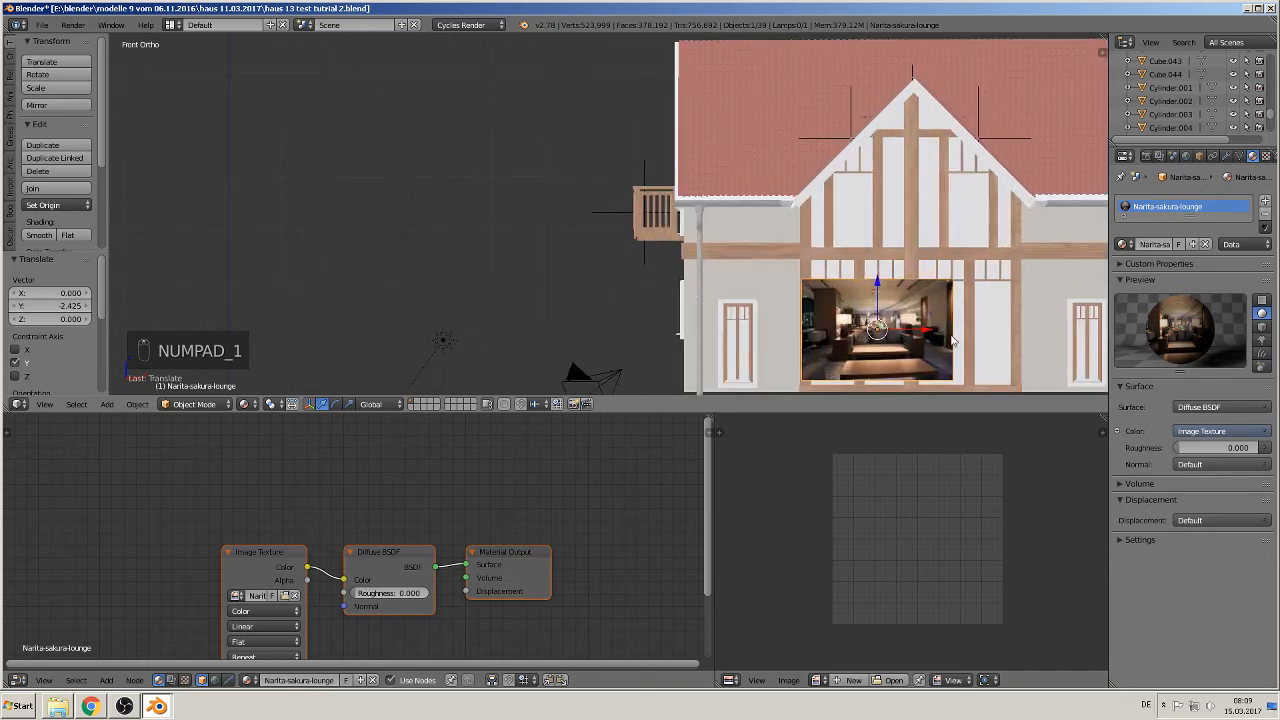
{"action": "key", "text": "s"}
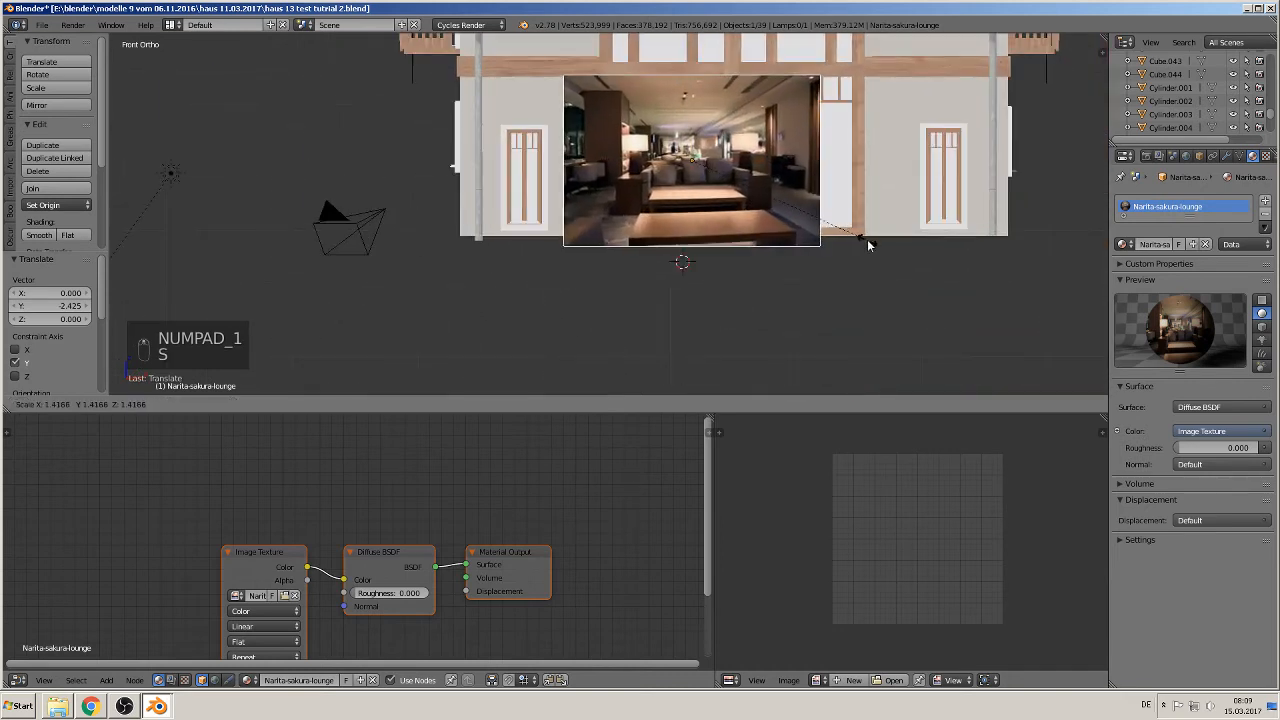
{"action": "left_click", "coordinate": [862, 238]}
{"action": "key", "text": "g"}
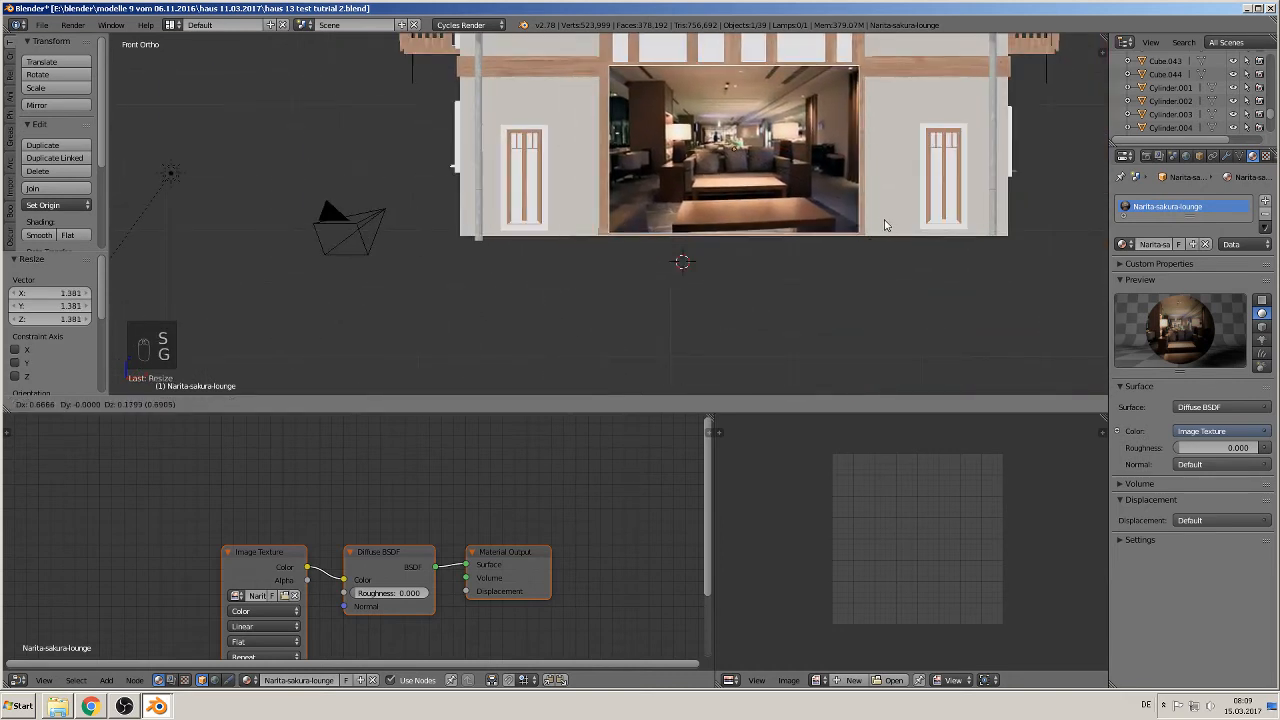
{"action": "left_click", "coordinate": [880, 222]}
- Change the lounge image material's surface to Emission and set its strength to 2
{"action": "middle_click_drag", "start_coordinate": [867, 235], "coordinate": [713, 279]}
{"action": "scroll", "coordinate": [862, 236], "scroll_direction": "up", "scroll_amount": 5}
{"action": "scroll", "coordinate": [716, 279], "scroll_direction": "down", "scroll_amount": 3}
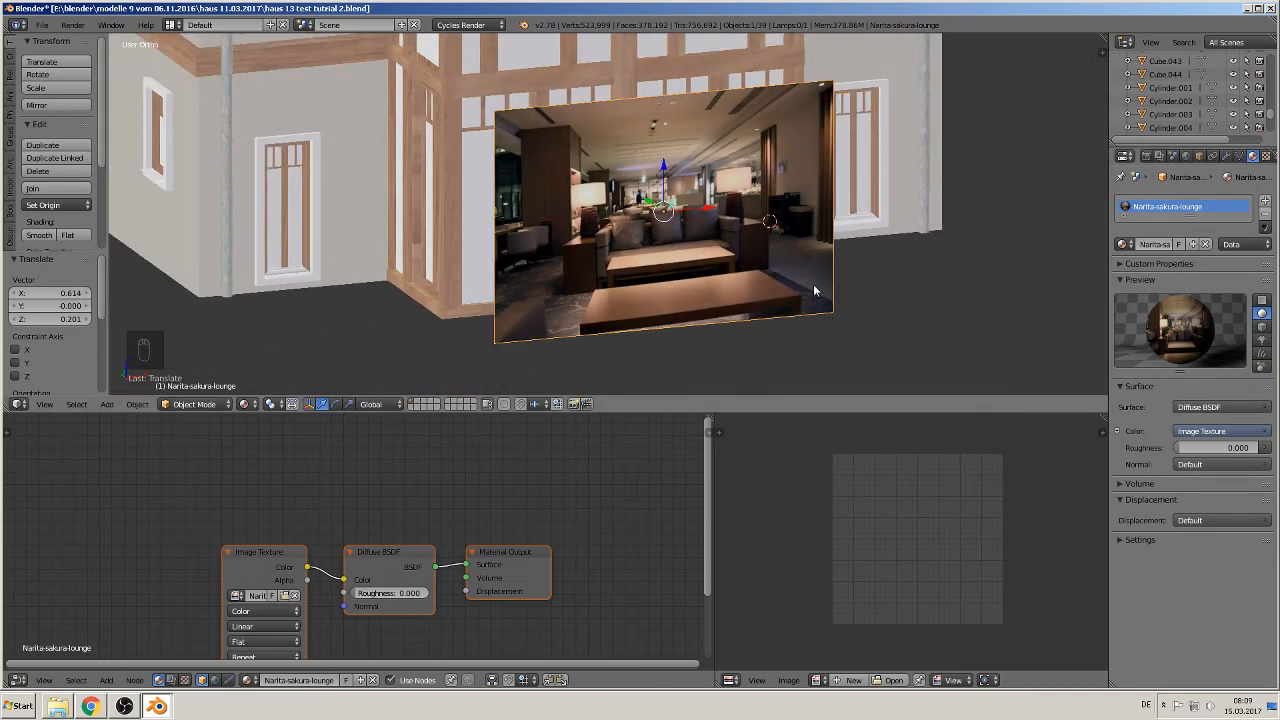
{"action": "left_click", "coordinate": [1207, 408]}
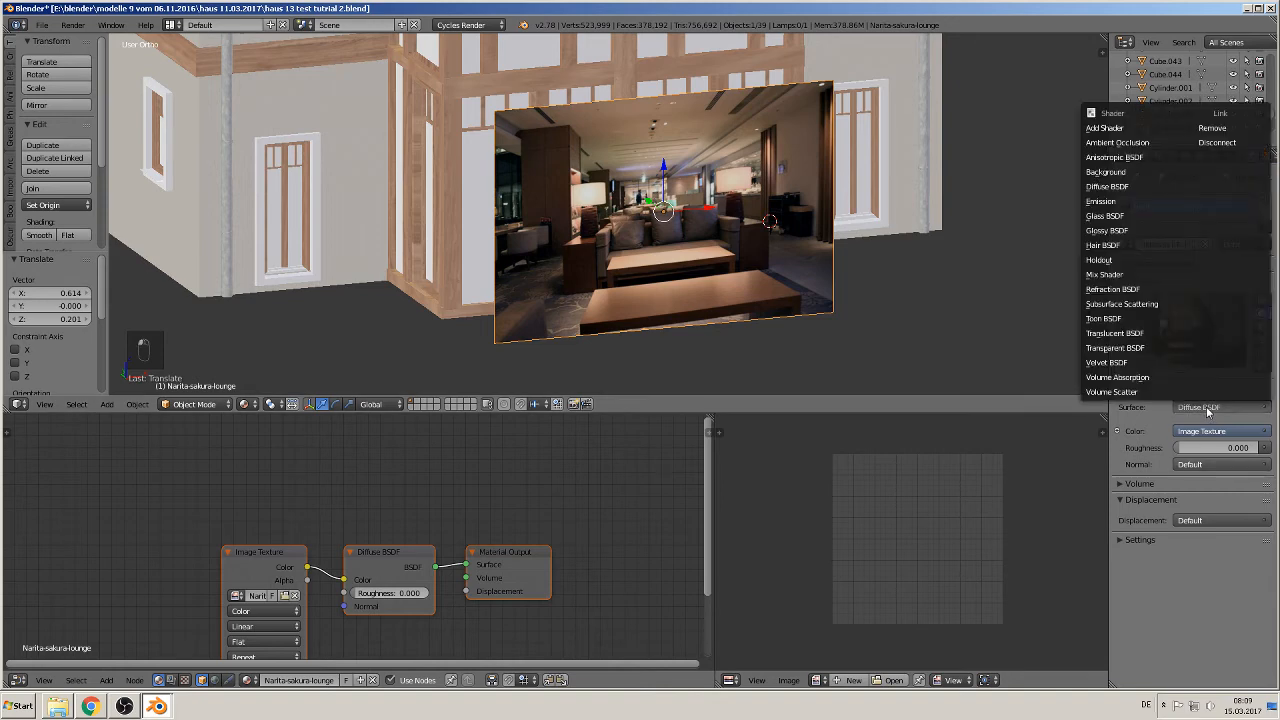
{"action": "left_click", "coordinate": [1149, 204]}
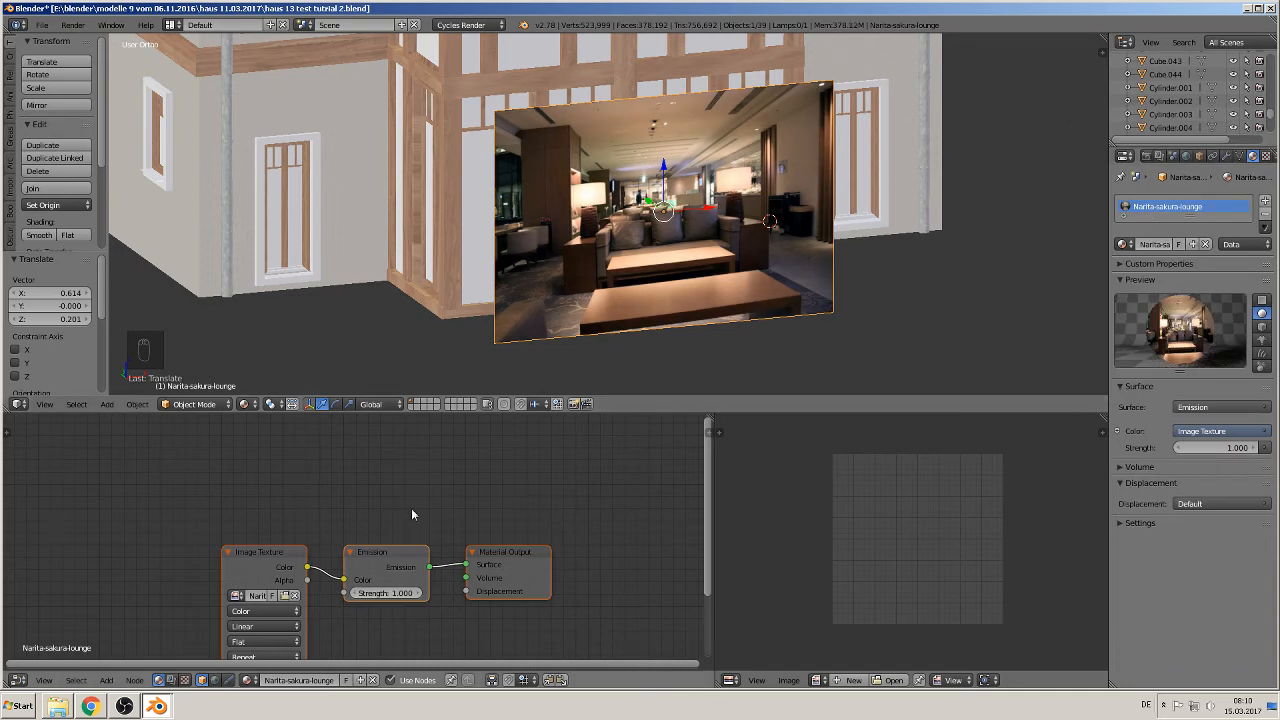
{"action": "scroll", "coordinate": [411, 514], "scroll_direction": "up", "scroll_amount": 2}
{"action": "left_click", "coordinate": [550, 538]}
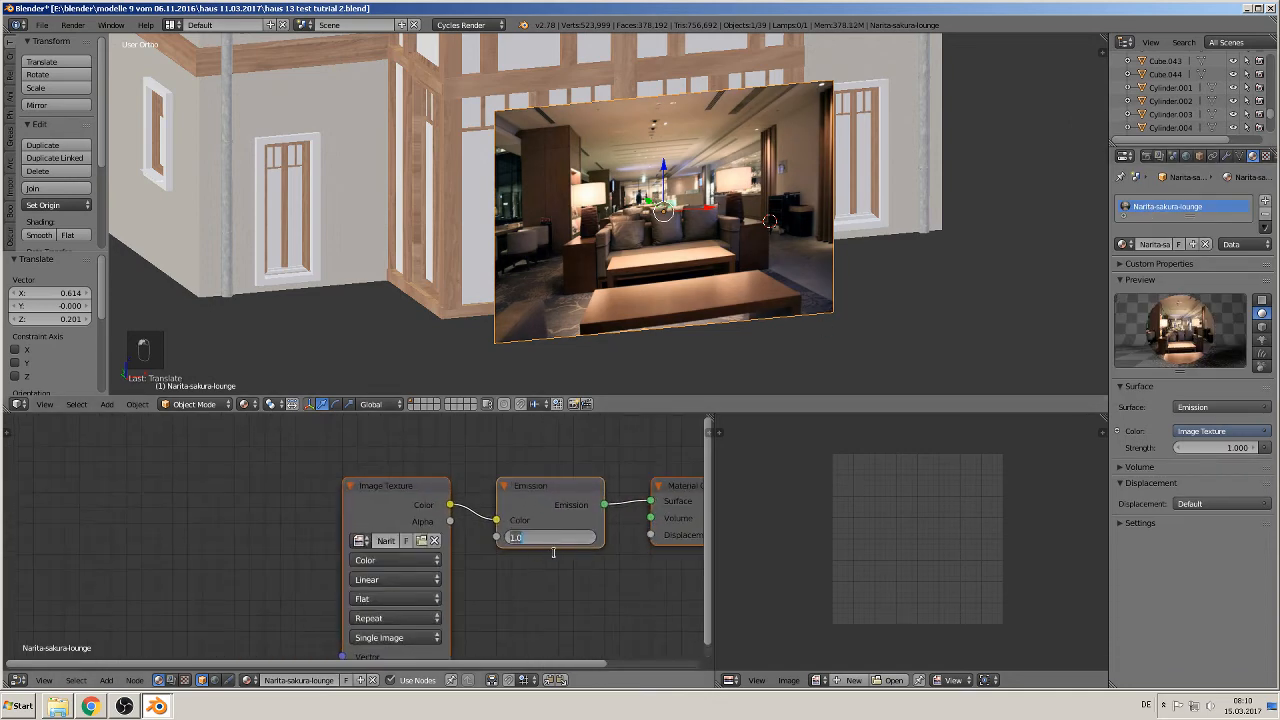
{"action": "type", "text": "2"}
{"action": "key", "text": "Return"}
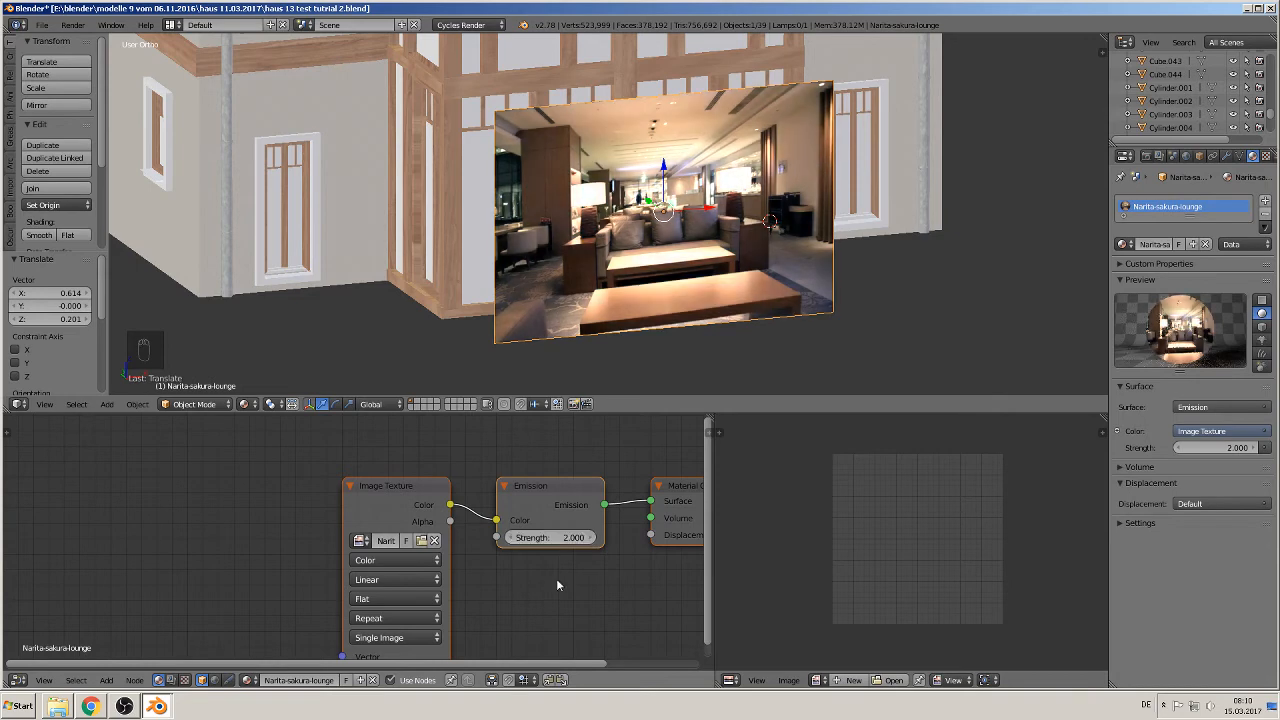
- Move the lounge image plane about 3.3 along Y so it sits behind the large front windows
{"action": "middle_click_drag", "start_coordinate": [715, 293], "coordinate": [796, 308]}
{"action": "scroll", "coordinate": [749, 289], "scroll_direction": "down", "scroll_amount": 2}
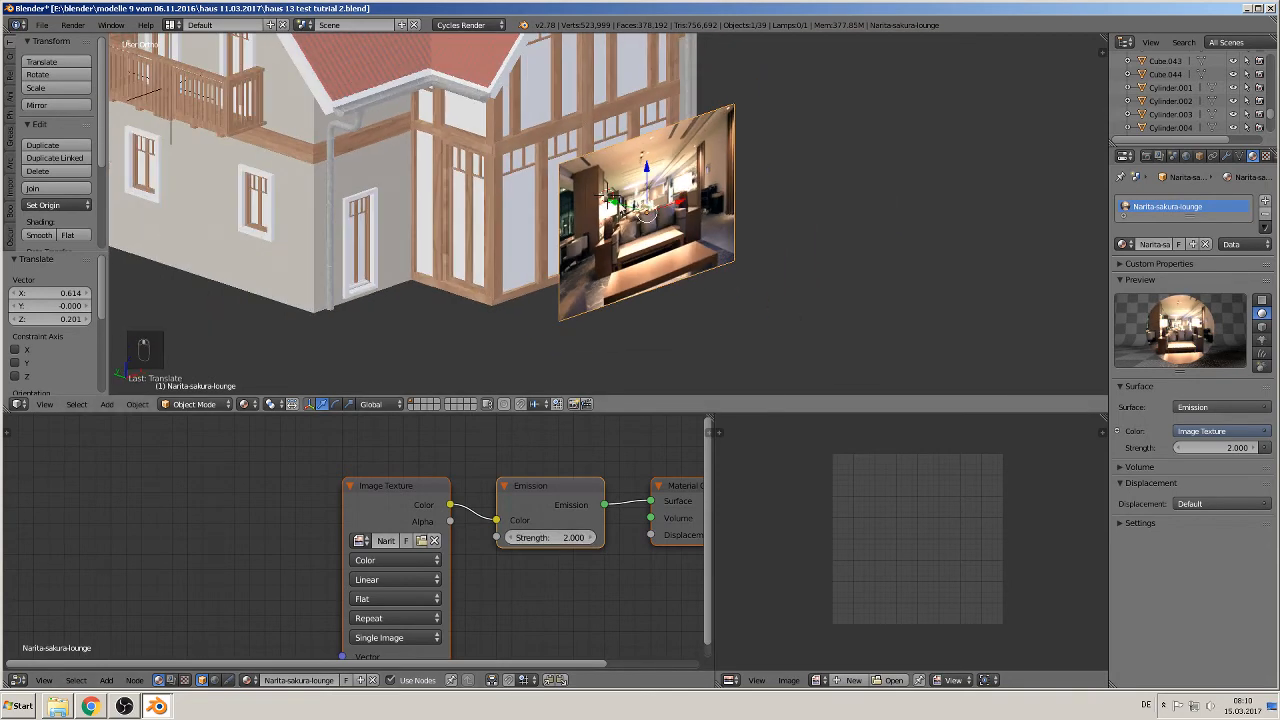
{"action": "key", "text": "g"}
{"action": "key", "text": "y"}
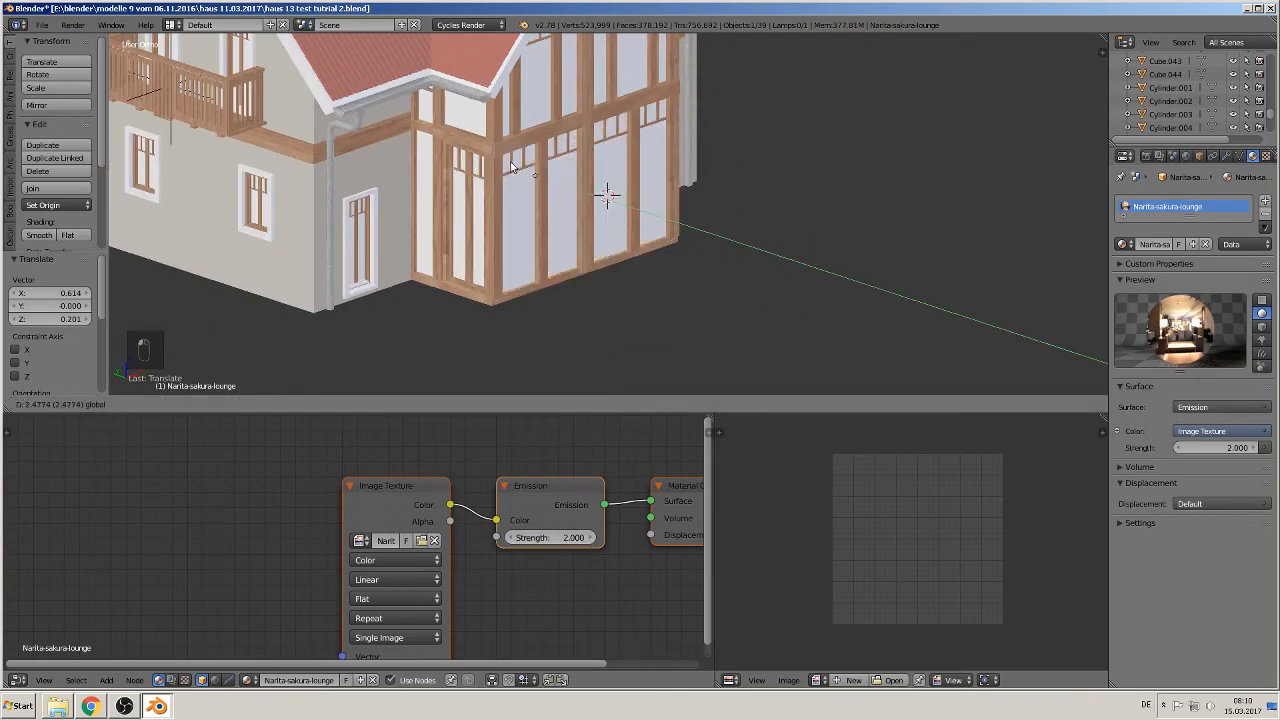
{"action": "left_click", "coordinate": [477, 149]}
{"action": "scroll", "coordinate": [650, 283], "scroll_direction": "down", "scroll_amount": 1}
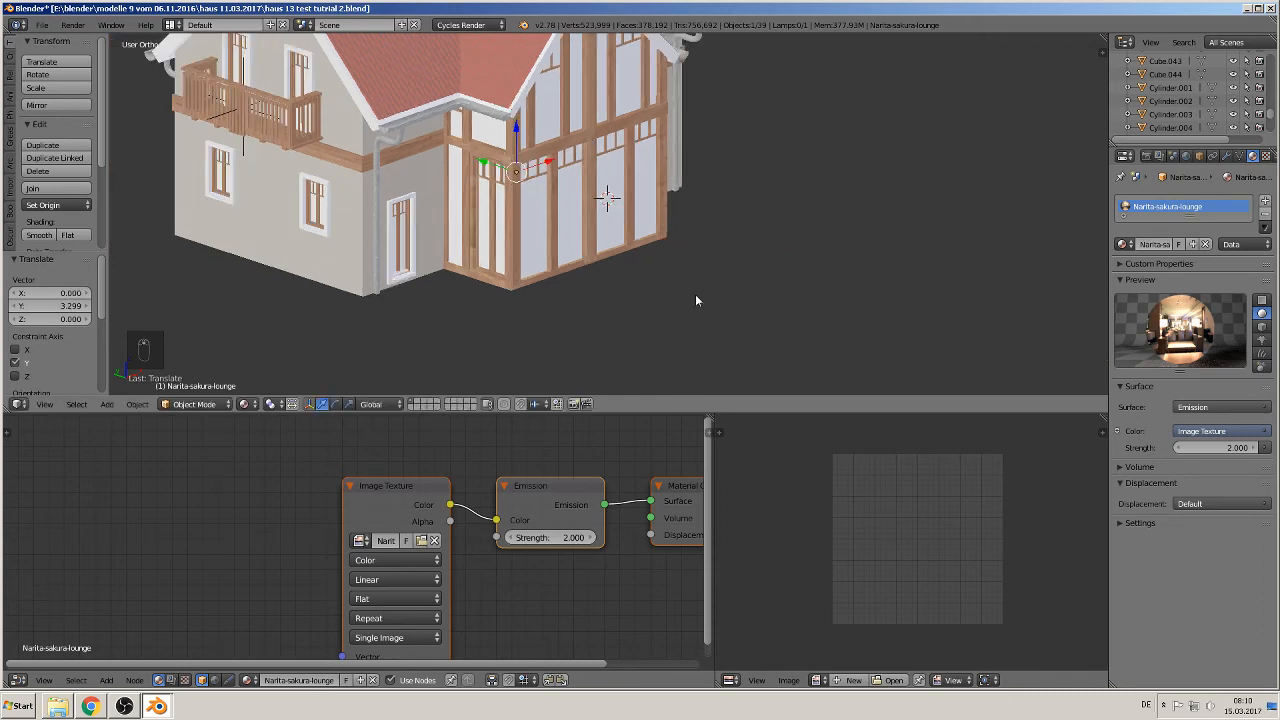
- Place the 3D cursor on empty ground in front of the house and import the bedroom picture serta-boxspringbett-lounge-1.jpg there as an image plane
{"action": "key", "text": "a"}
{"action": "middle_click_drag", "start_coordinate": [695, 294], "coordinate": [658, 282], "text": "shift"}
{"action": "scroll", "coordinate": [462, 240], "scroll_direction": "down", "scroll_amount": 3}
{"action": "scroll", "coordinate": [658, 282], "scroll_direction": "down", "scroll_amount": 2}
{"action": "left_click", "coordinate": [601, 308]}
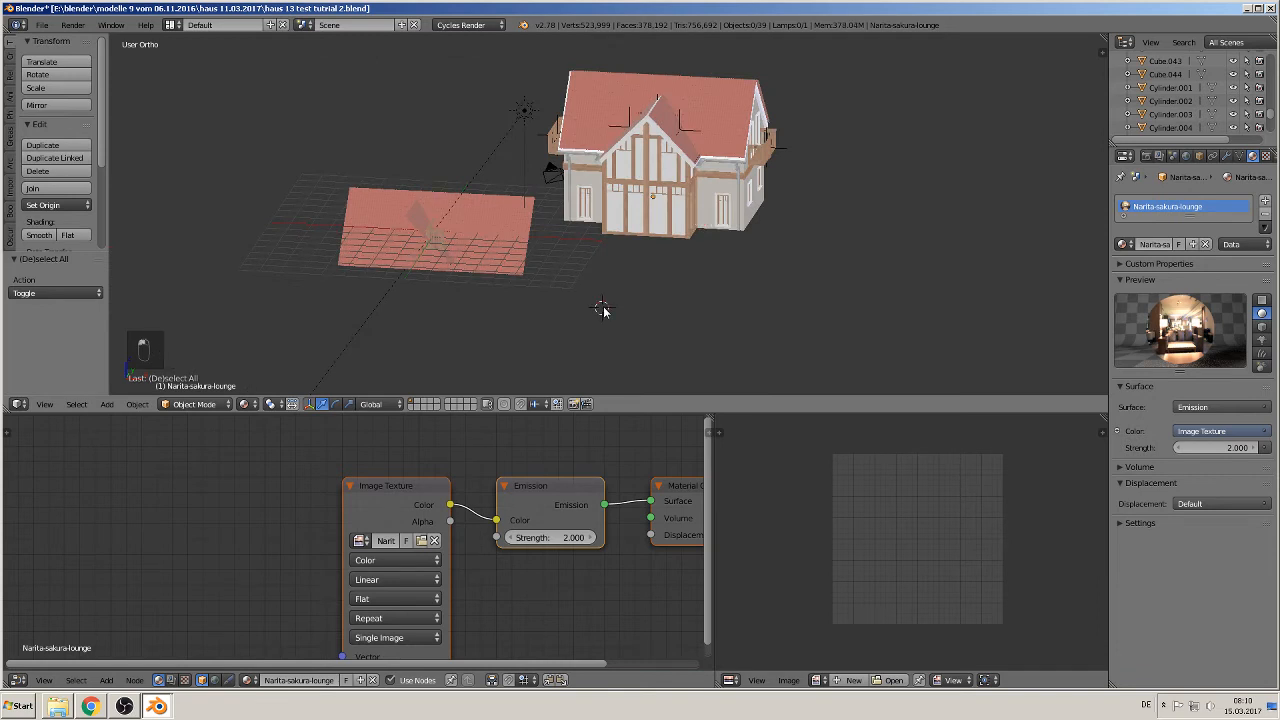
{"action": "left_click", "coordinate": [107, 404]}
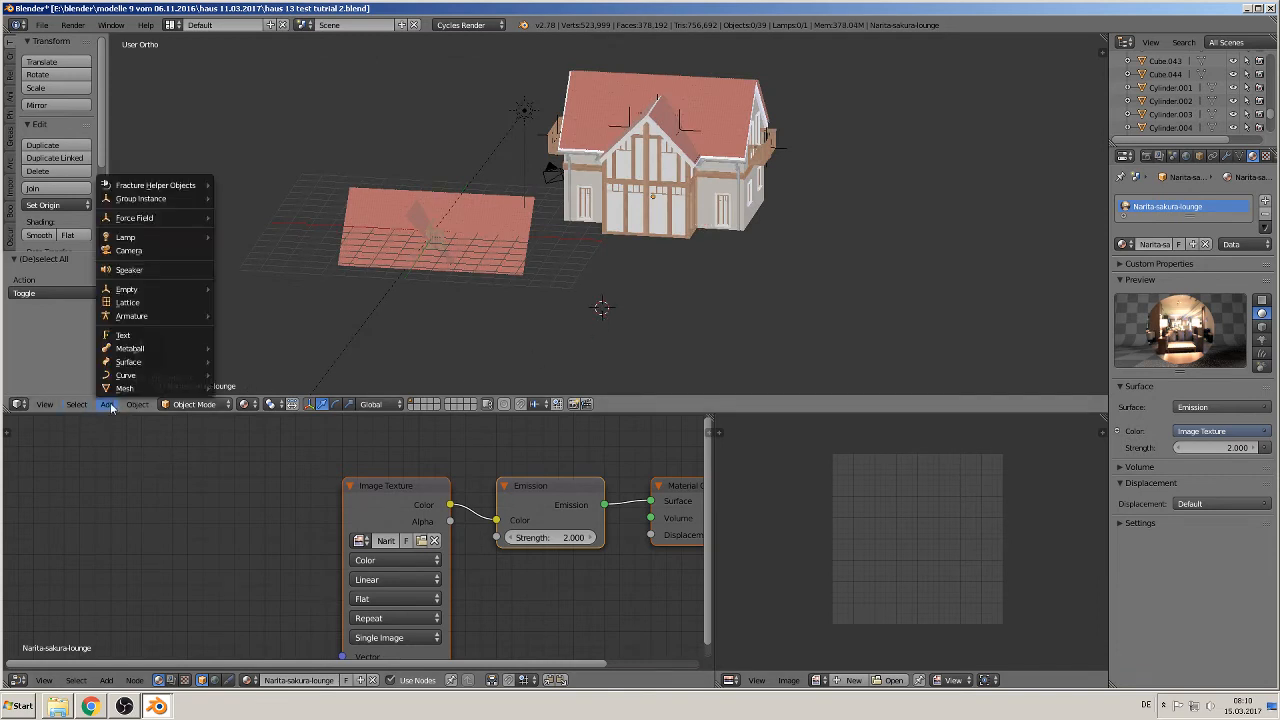
{"action": "mouse_move", "coordinate": [128, 390]}
{"action": "left_click", "coordinate": [273, 390]}
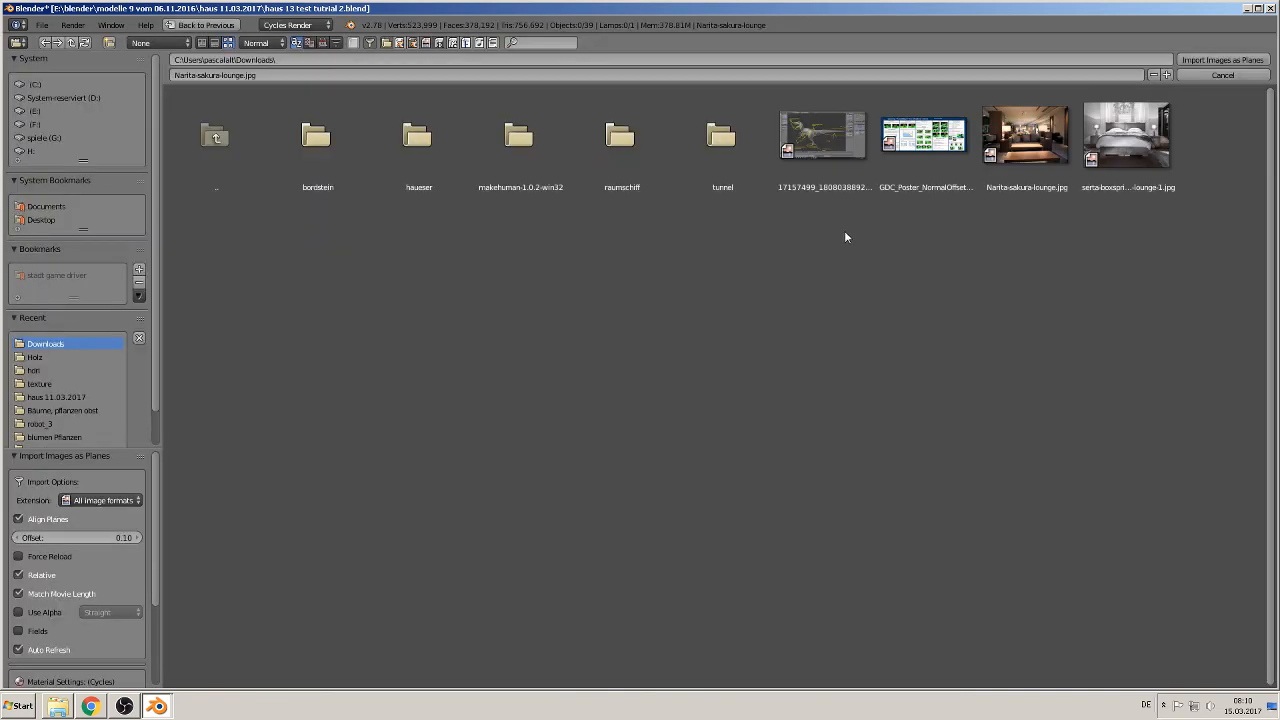
{"action": "double_click", "coordinate": [1127, 135]}
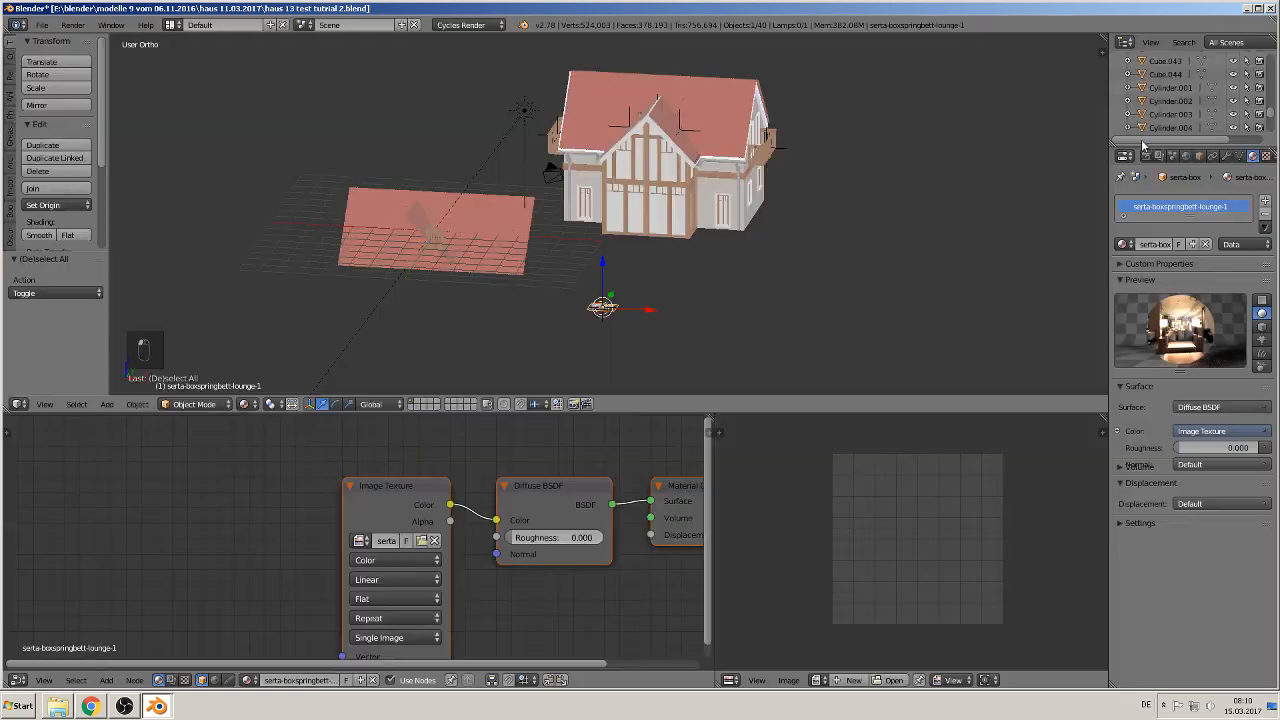
- Stand the bedroom image plane upright by rotating it 90° about X, and scale it up to about 2.34 times
{"action": "type", "text": "rx90"}
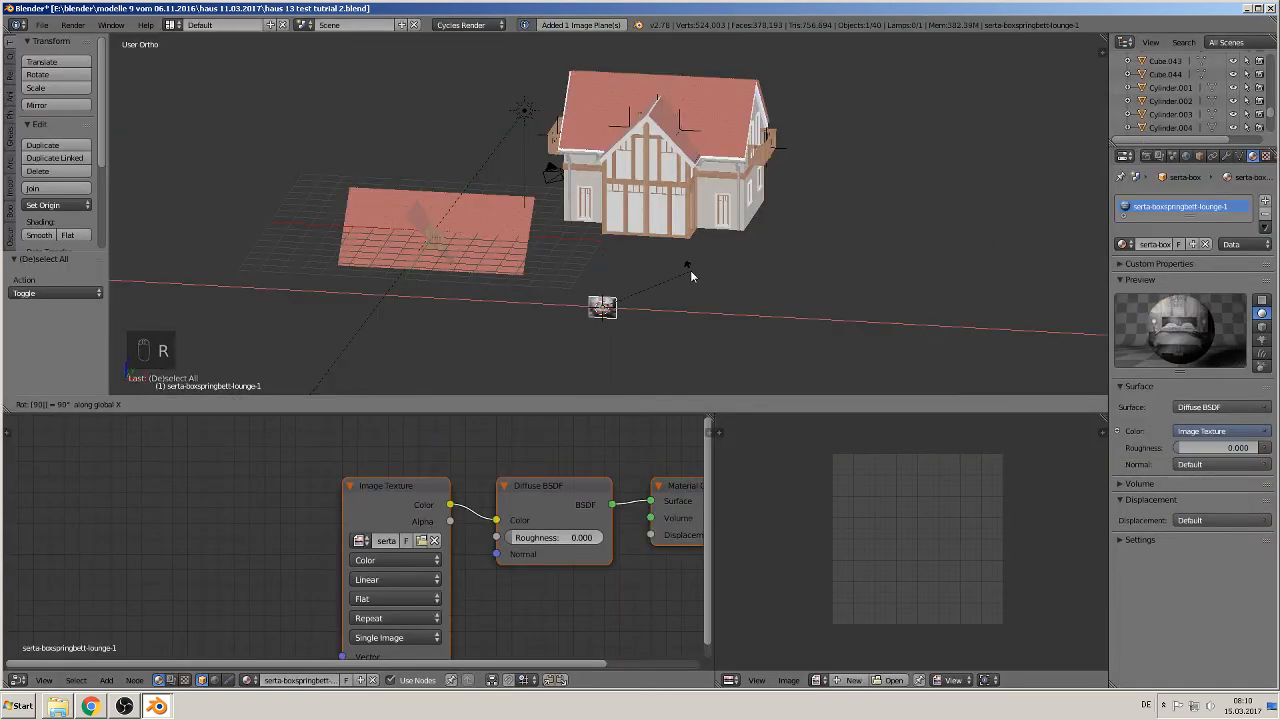
{"action": "key", "text": "Return"}
{"action": "key", "text": "s"}
{"action": "left_click", "coordinate": [870, 90]}
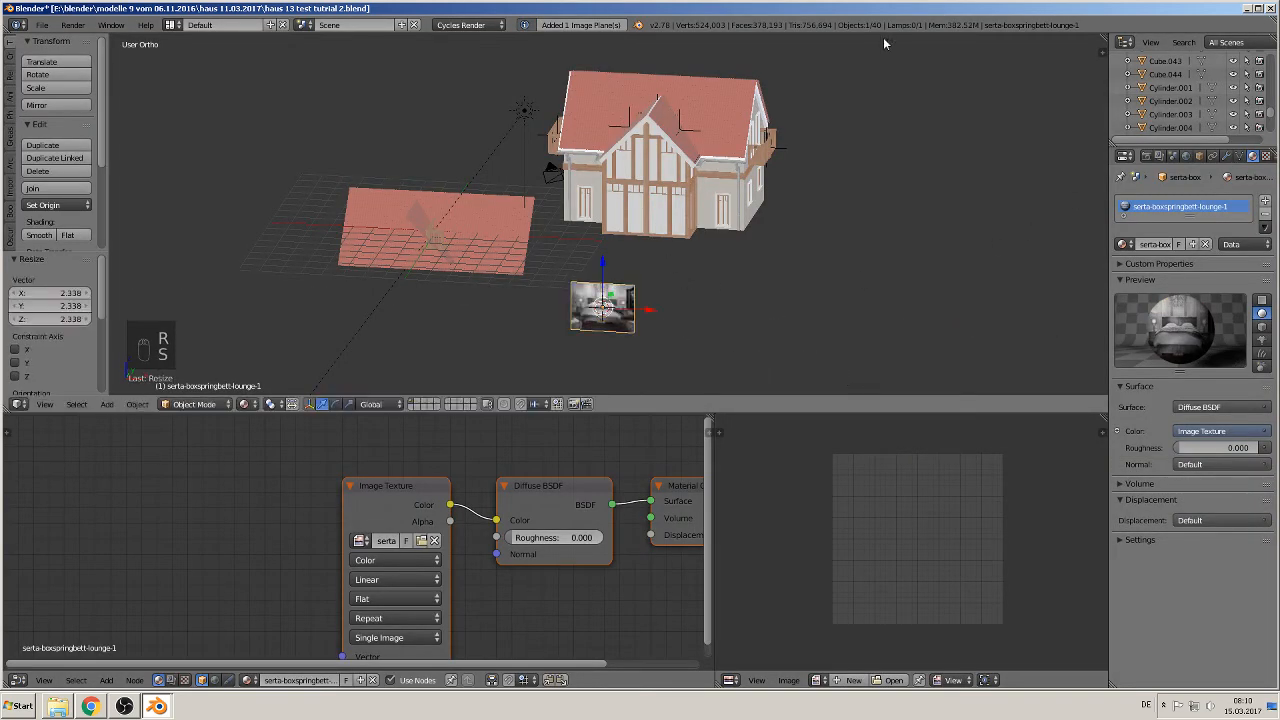
- In front view, move the bedroom image plane about 2.26 along X and 7.35 along Z onto the gable windows
{"action": "key", "text": "KP_1"}
{"action": "key", "text": "g"}
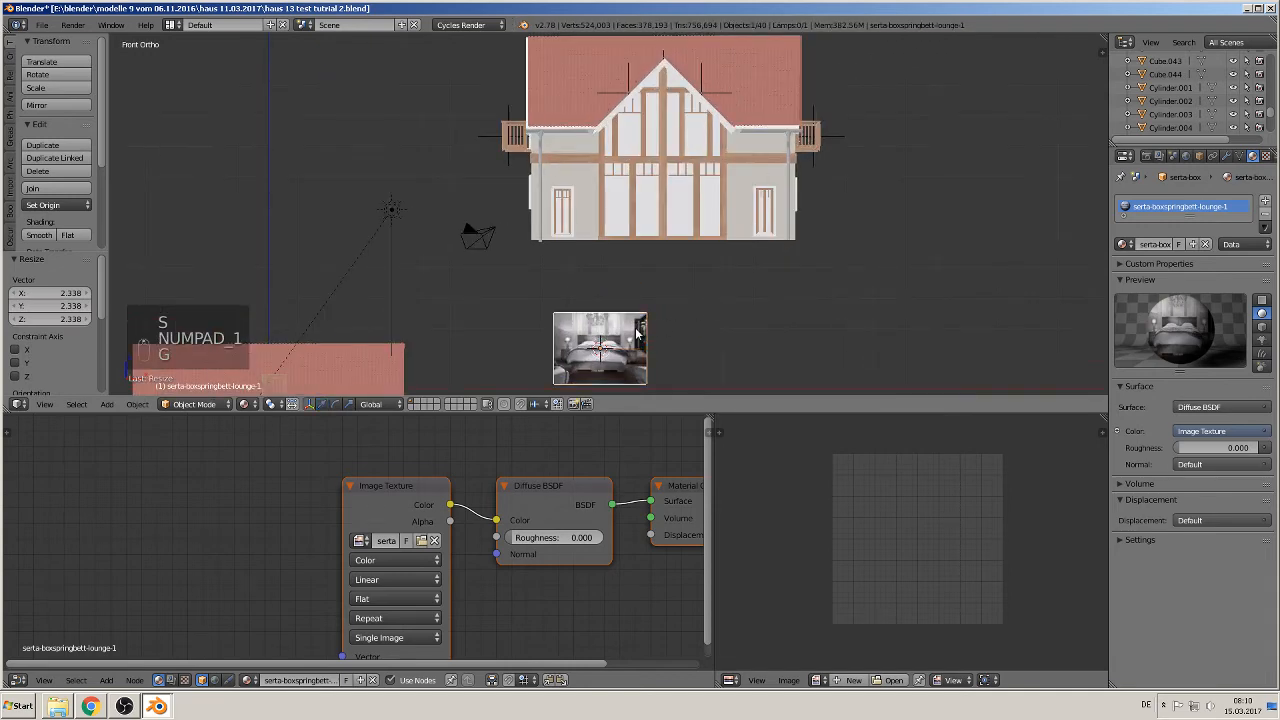
{"action": "left_click", "coordinate": [740, 143]}
- Shrink the bedroom image plane by about 0.85 and 0.92 times, and nudge it slightly along negative X and downward to fit the gable
{"action": "key", "text": "s"}
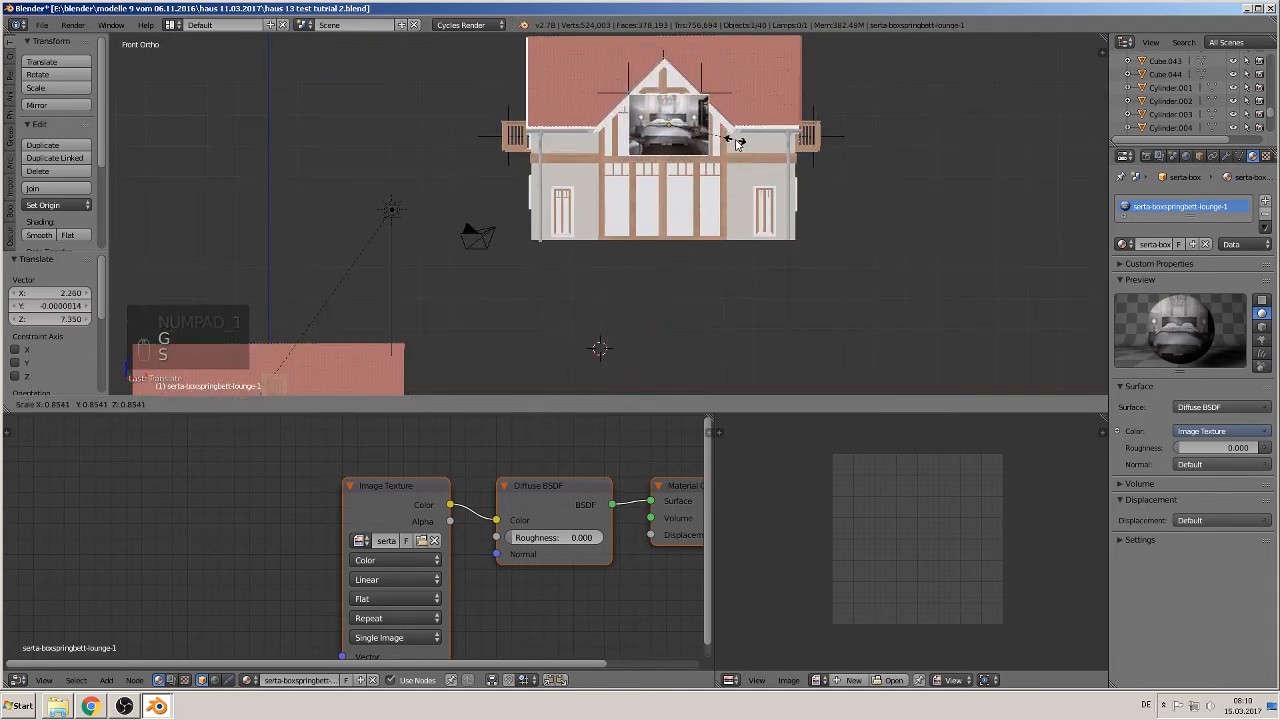
{"action": "left_click", "coordinate": [733, 140]}
{"action": "left_click_drag", "start_coordinate": [717, 126], "coordinate": [714, 126]}
{"action": "key", "text": "s"}
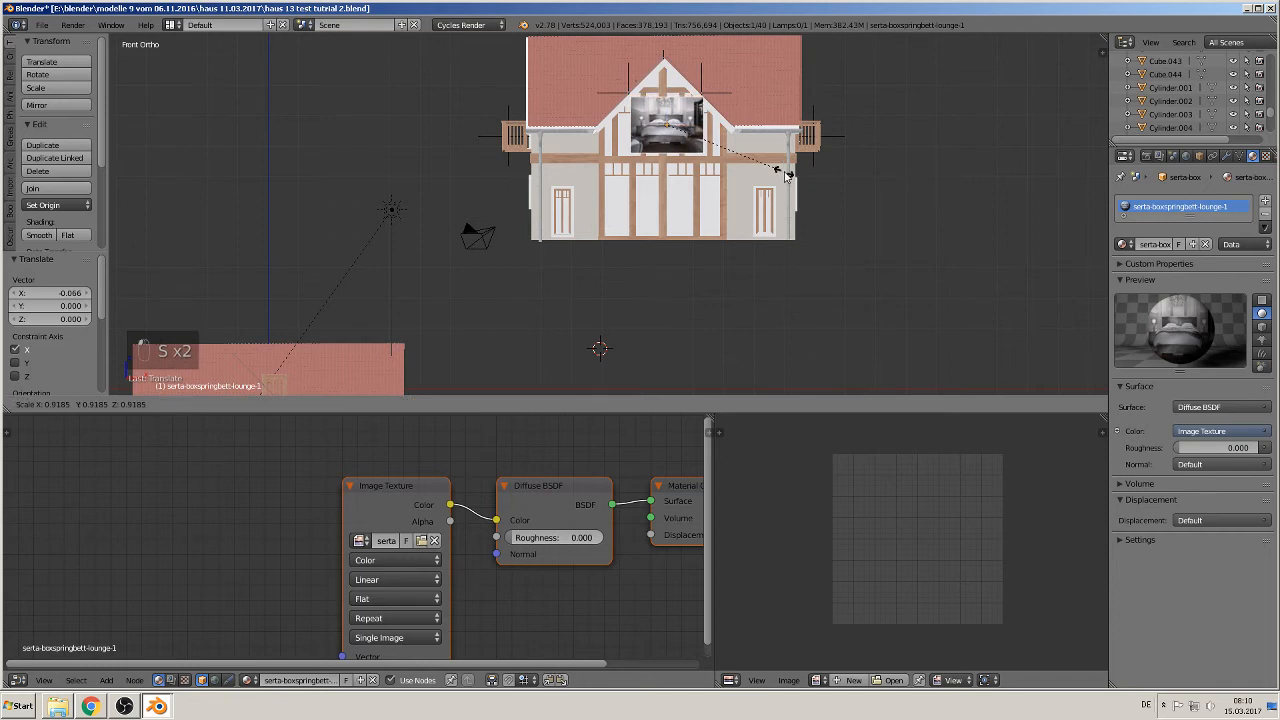
{"action": "left_click", "coordinate": [786, 168]}
{"action": "left_click_drag", "start_coordinate": [670, 84], "coordinate": [670, 87]}
{"action": "left_click_drag", "start_coordinate": [712, 127], "coordinate": [709, 128]}
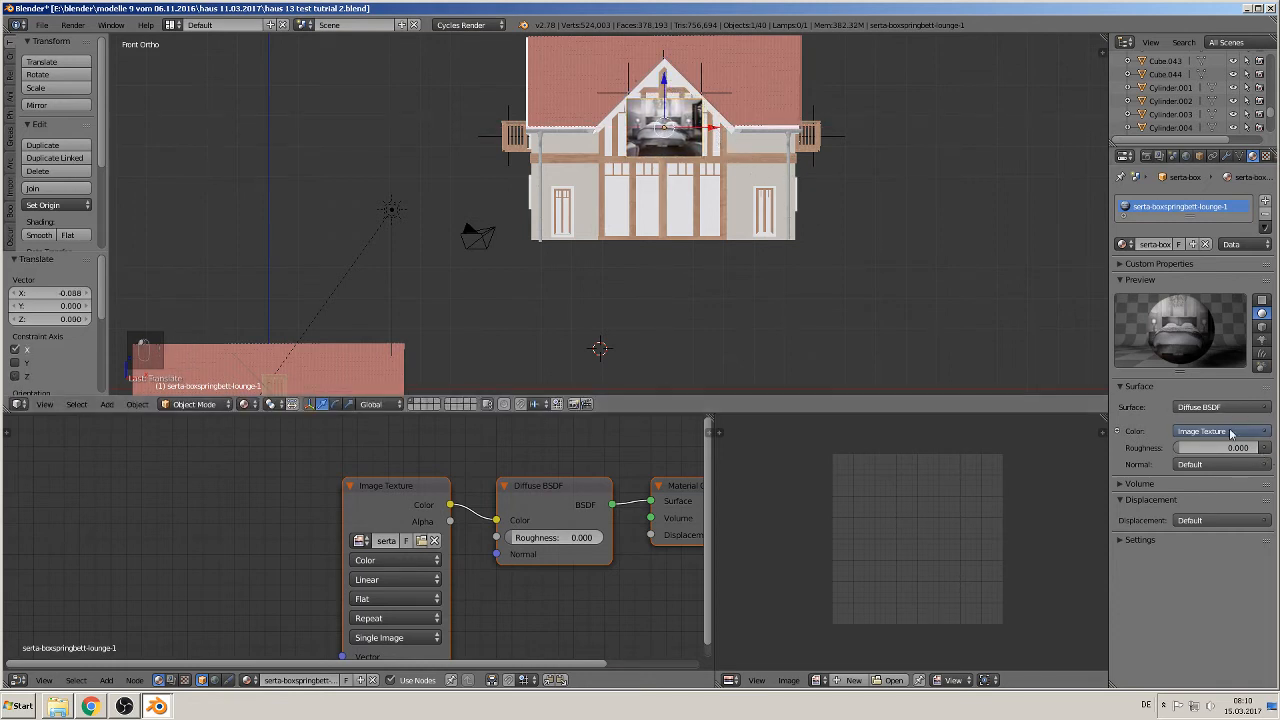
- Change the bedroom image material's surface to Emission with a strength of 2
{"action": "left_click", "coordinate": [1224, 407]}
{"action": "left_click", "coordinate": [1158, 204]}
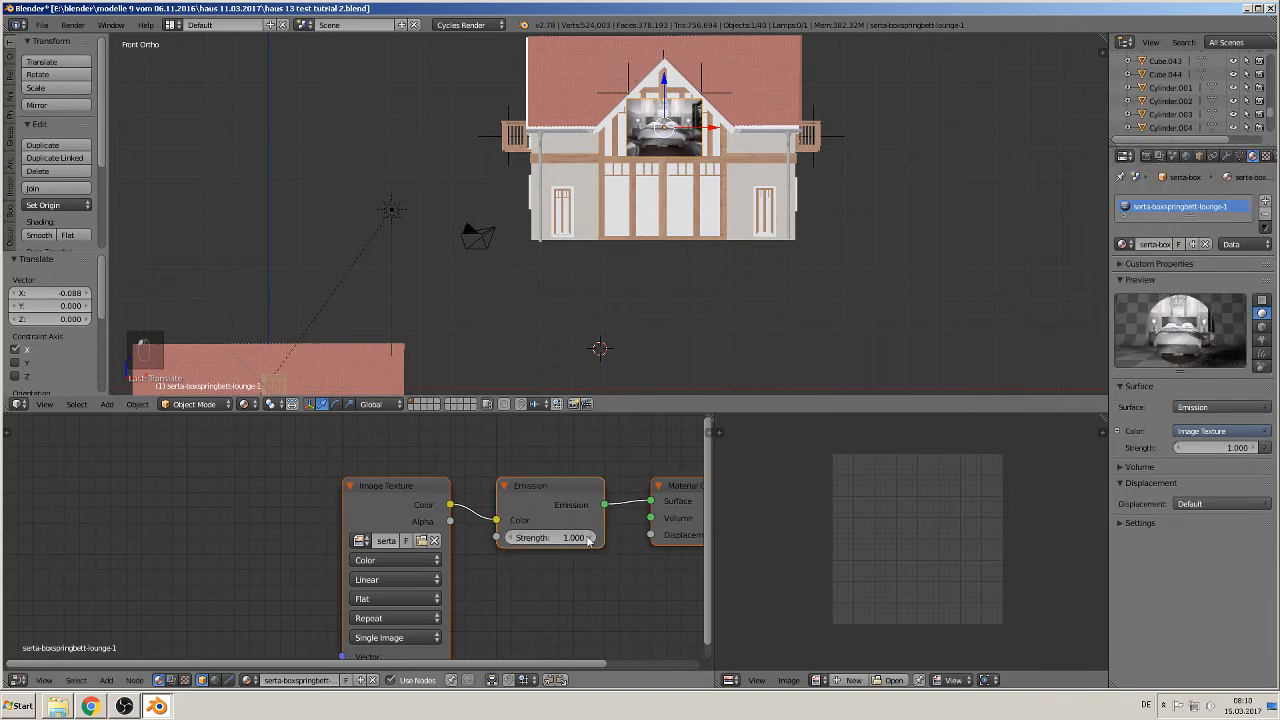
- Move the bedroom image plane about 1 along Y so it sits behind the gable windows
{"action": "middle_click_drag", "start_coordinate": [665, 203], "coordinate": [766, 246]}
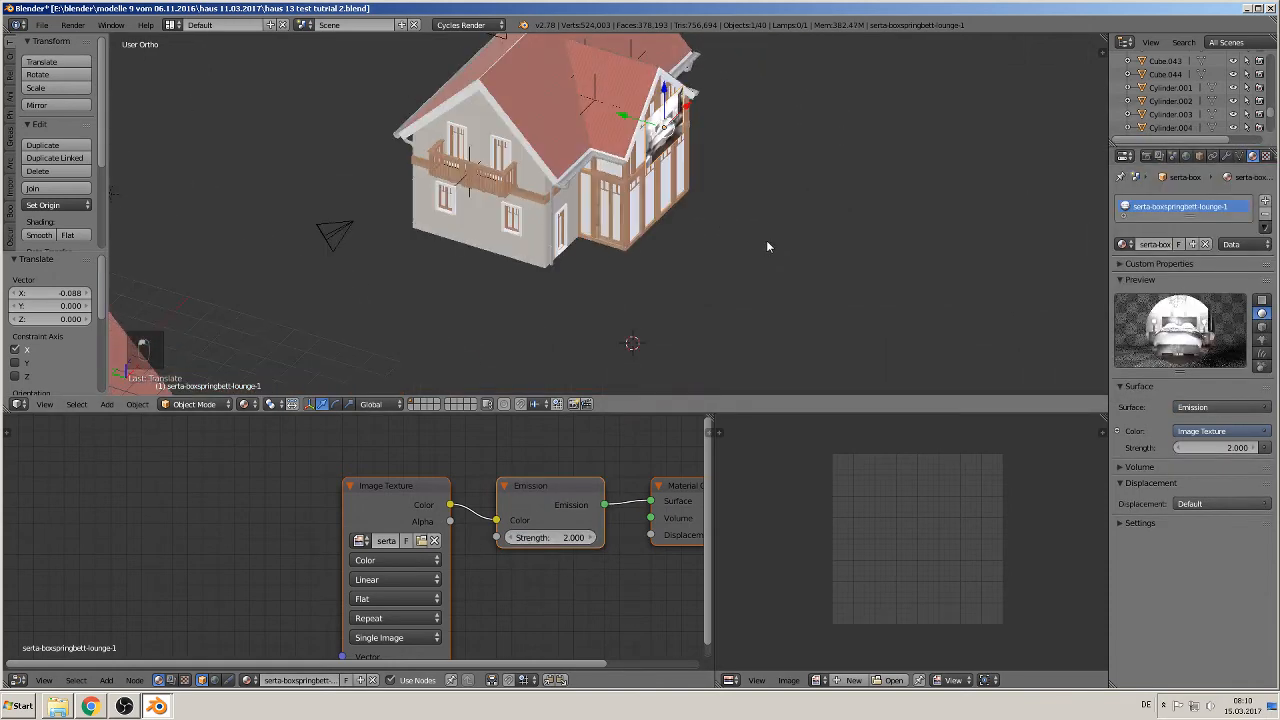
{"action": "key", "text": "g"}
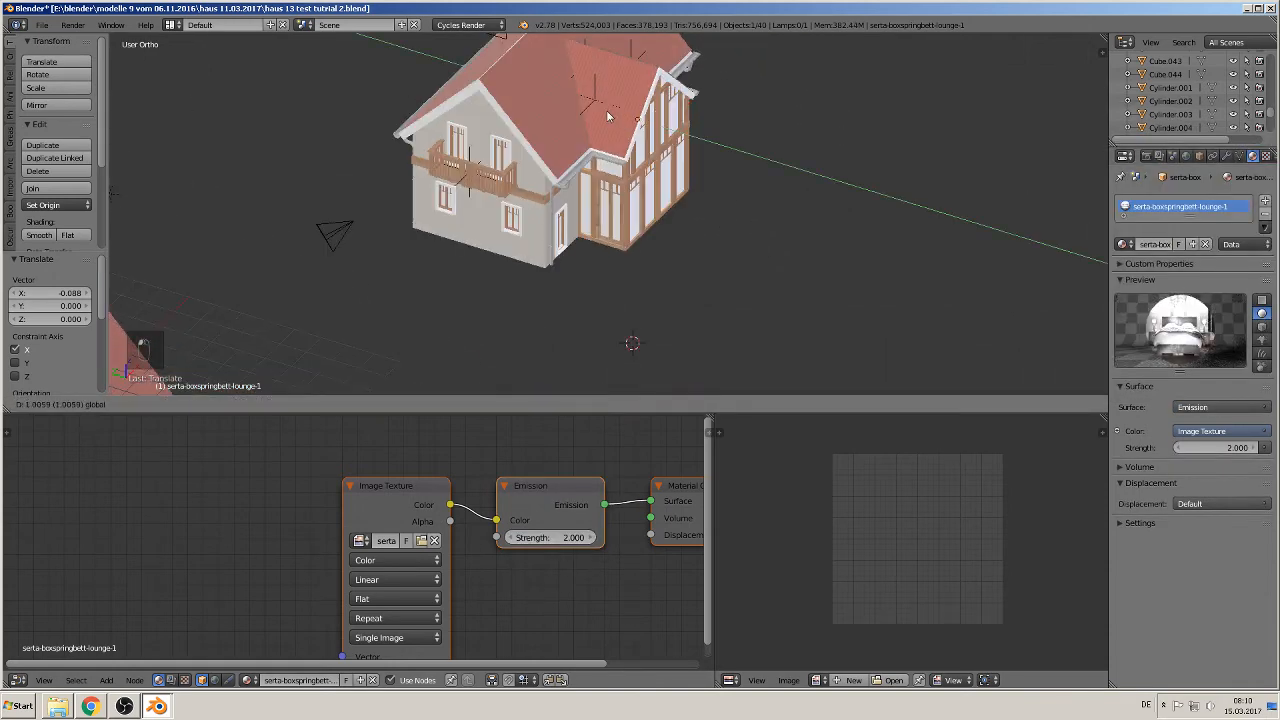
{"action": "left_click", "coordinate": [606, 110]}
- Deselect all objects and save the Blender file
{"action": "middle_click_drag", "start_coordinate": [706, 217], "coordinate": [520, 140]}
{"action": "key", "text": "a"}
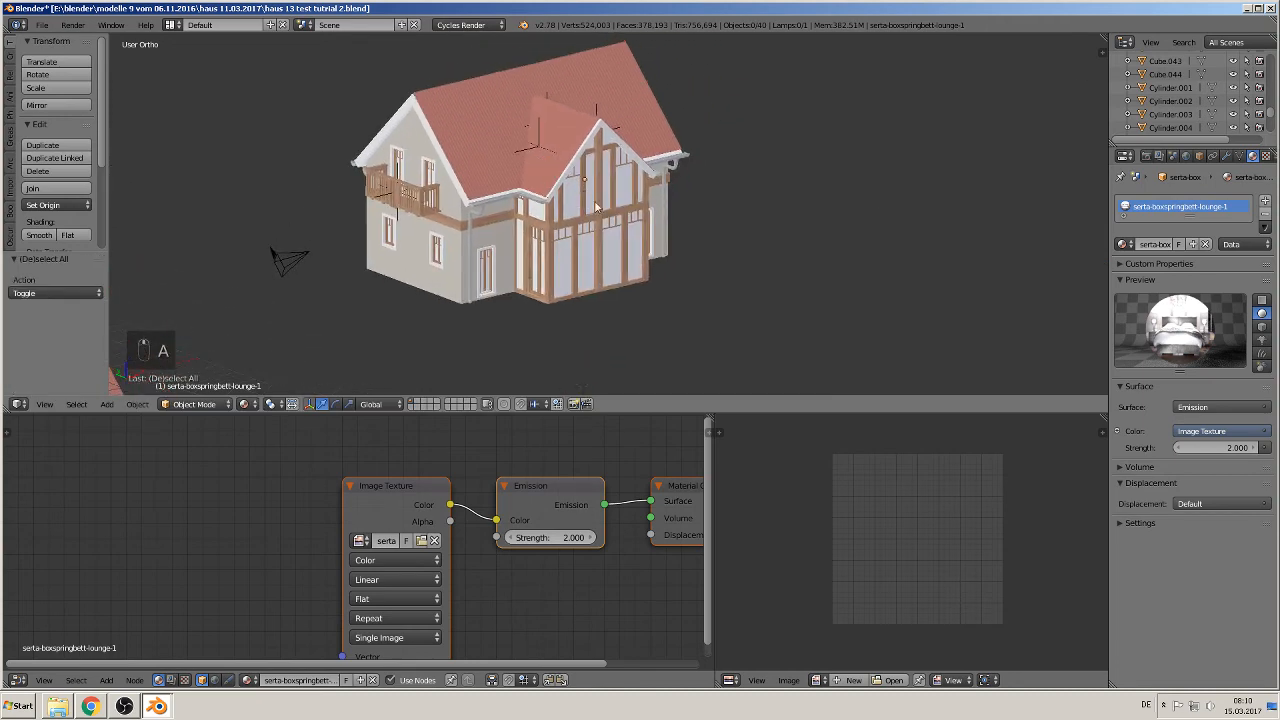
{"action": "left_click", "coordinate": [41, 24]}
{"action": "left_click", "coordinate": [86, 128]}
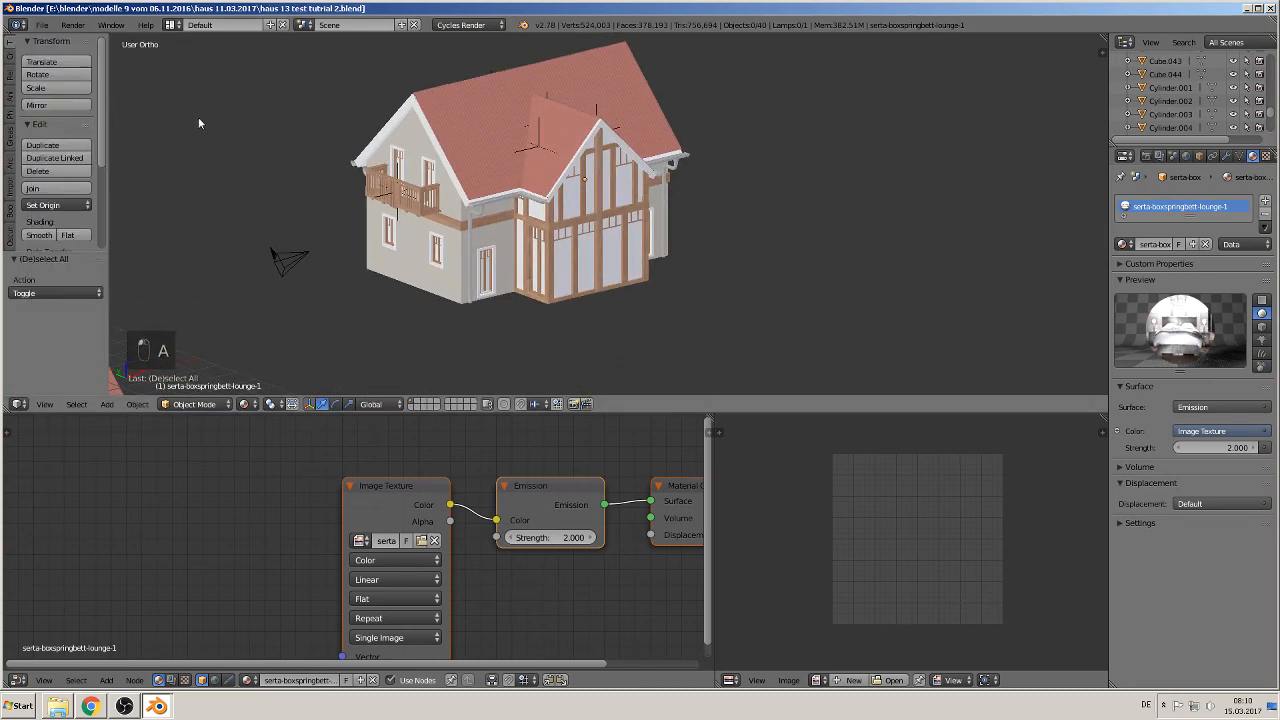
- Import the tree panorama TexturesCom_Trees0033_M from the texture folder as an image plane in front of the house
{"action": "middle_click_drag", "start_coordinate": [746, 140], "coordinate": [737, 209]}
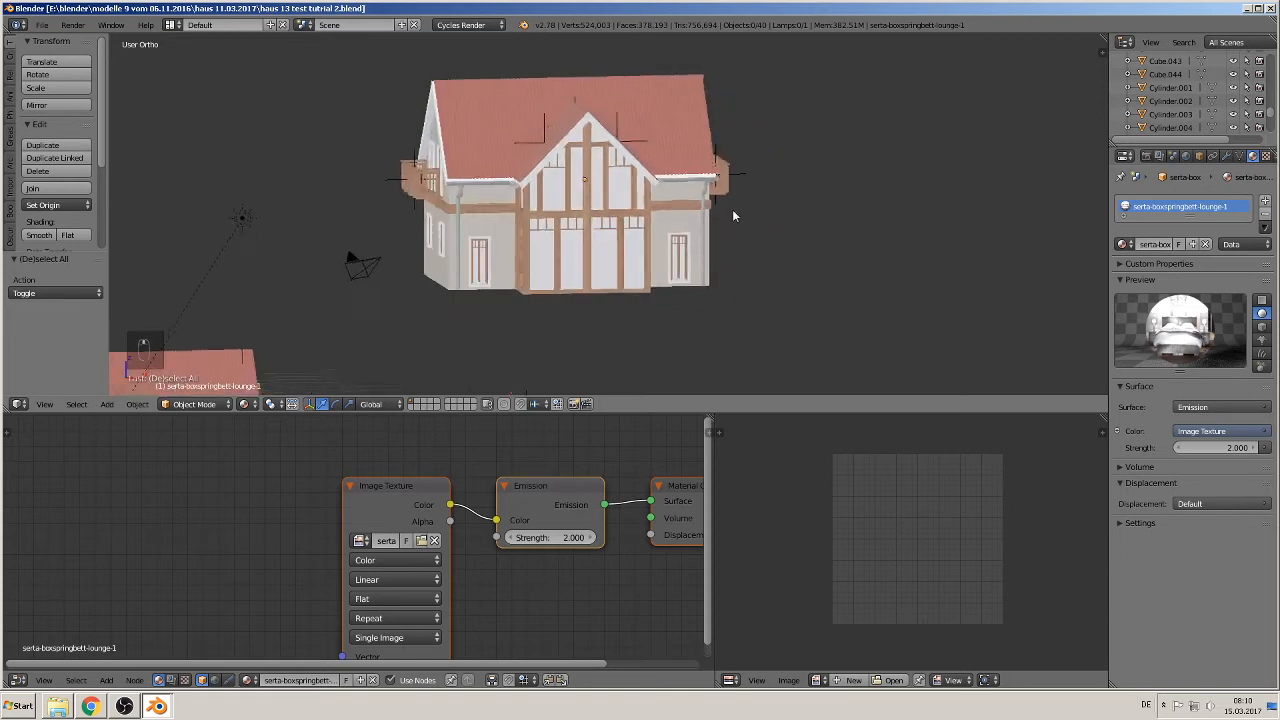
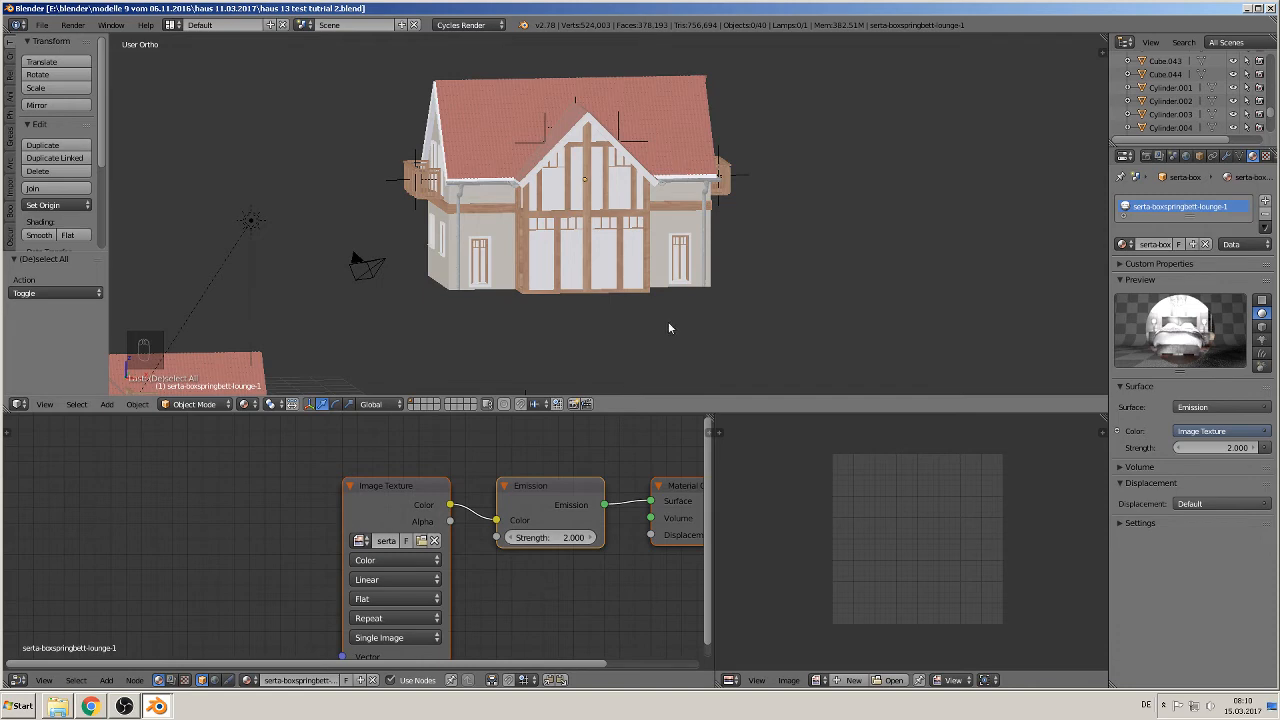
{"action": "scroll", "coordinate": [633, 328], "scroll_direction": "down", "scroll_amount": 2}
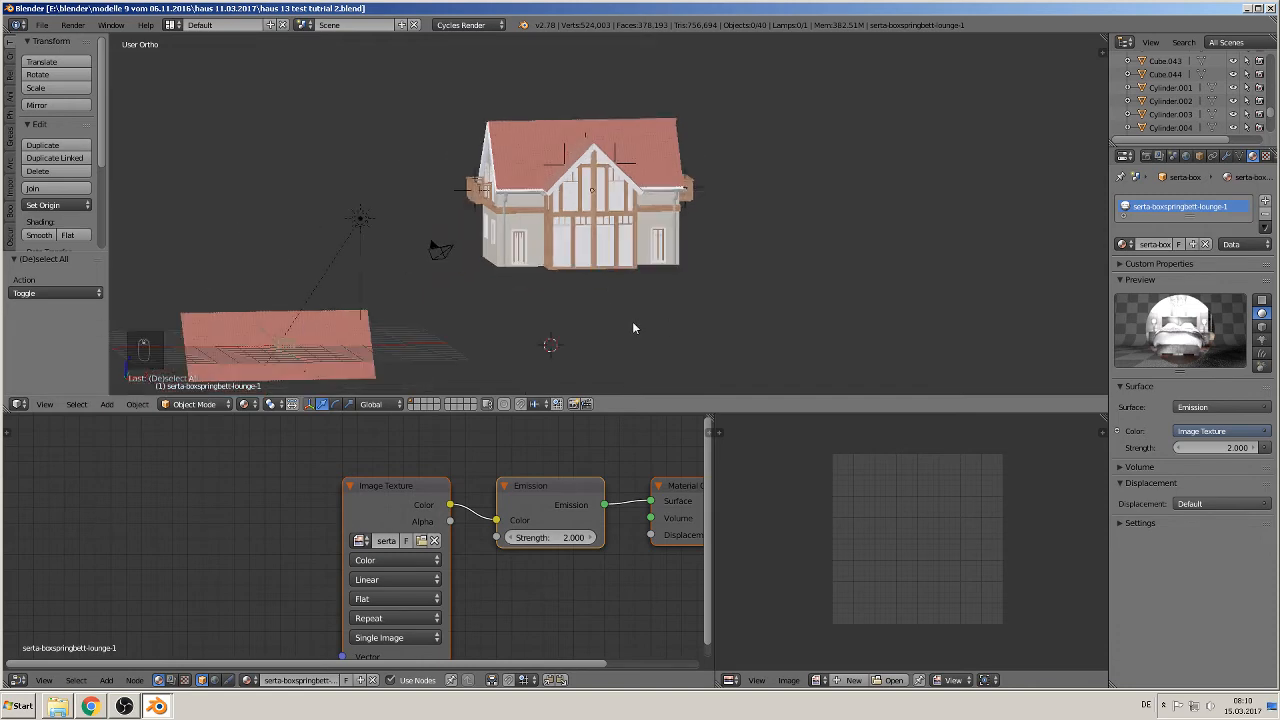
{"action": "middle_click_drag", "start_coordinate": [631, 328], "coordinate": [614, 343]}
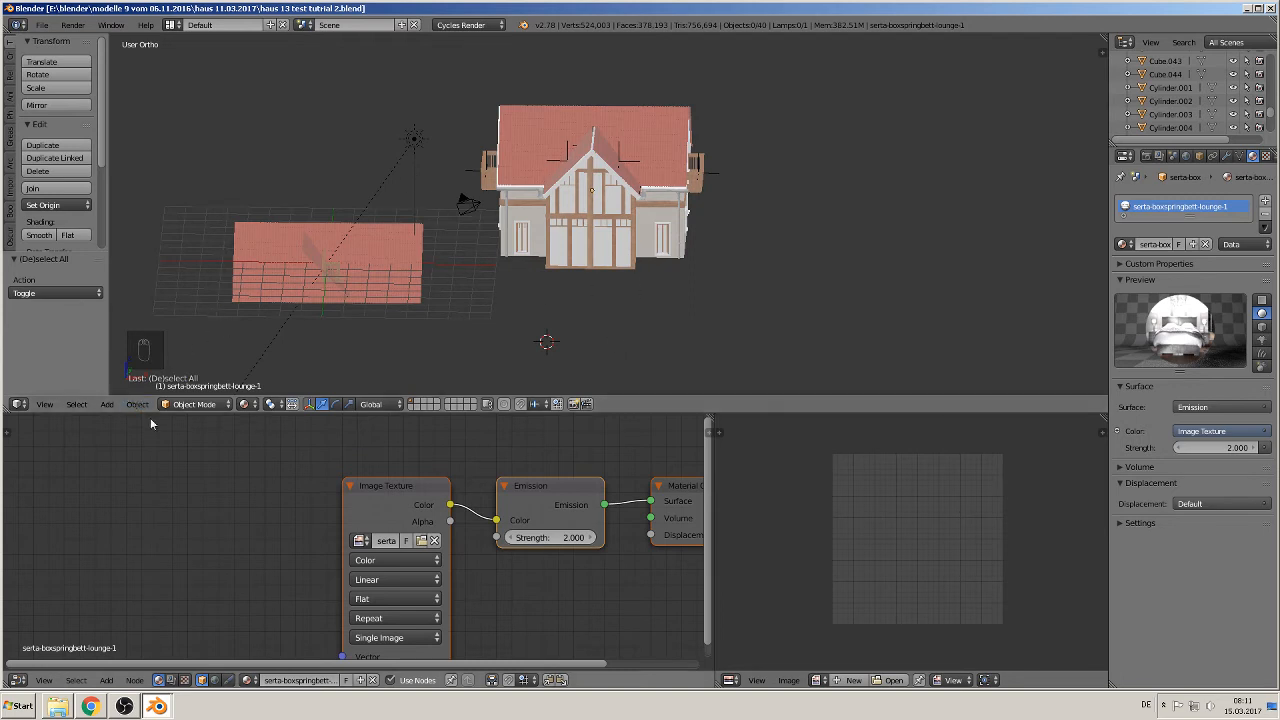
{"action": "left_click", "coordinate": [109, 405]}
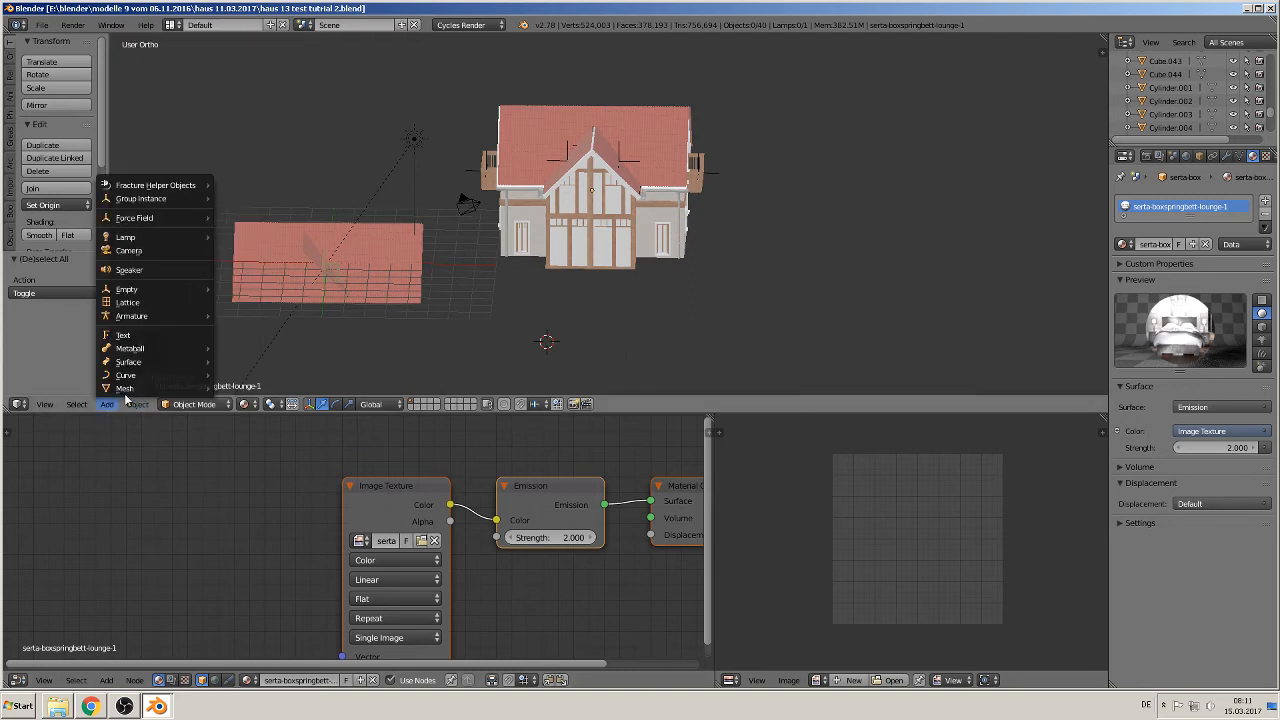
{"action": "mouse_move", "coordinate": [123, 390]}
{"action": "left_click", "coordinate": [241, 389]}
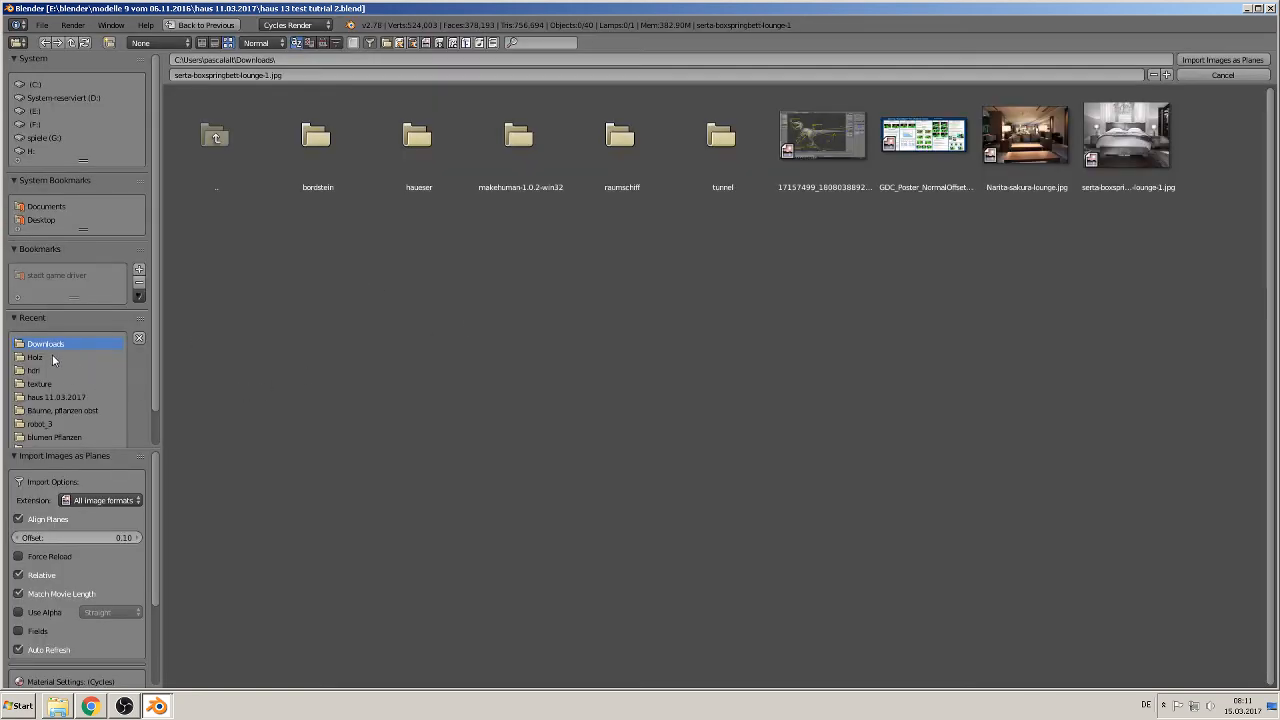
{"action": "left_click", "coordinate": [40, 384]}
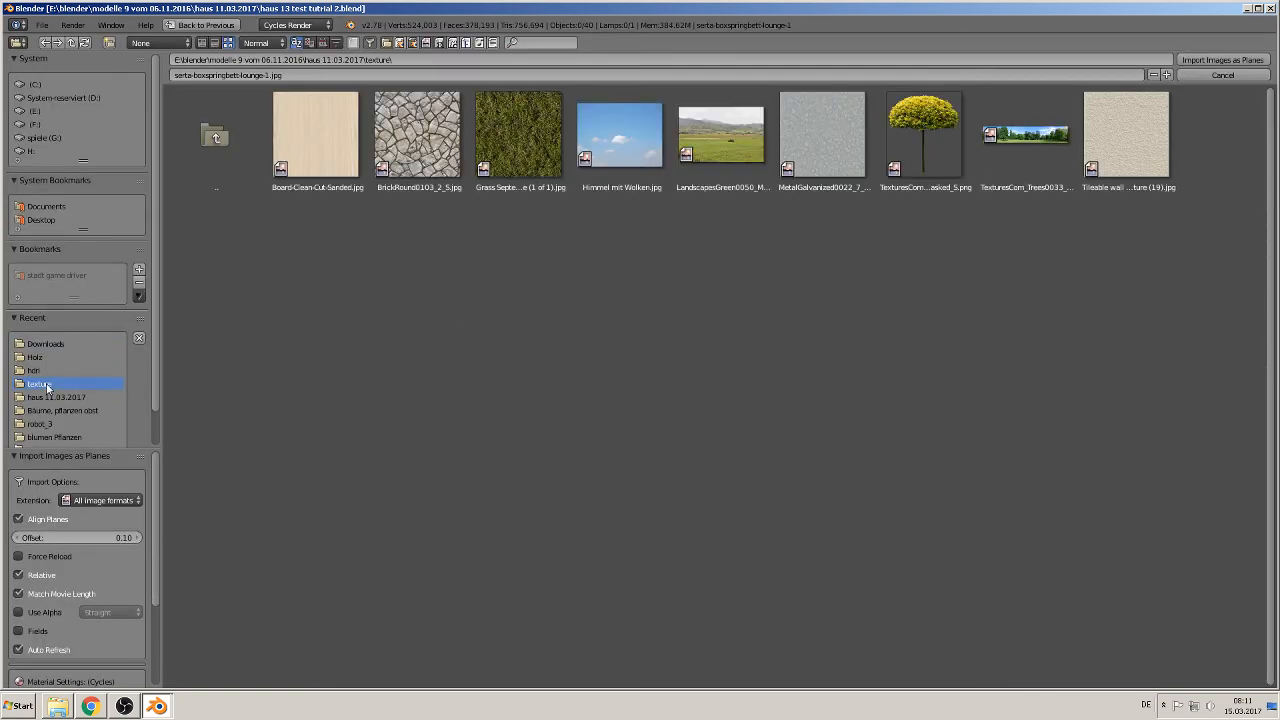
{"action": "double_click", "coordinate": [1035, 149]}
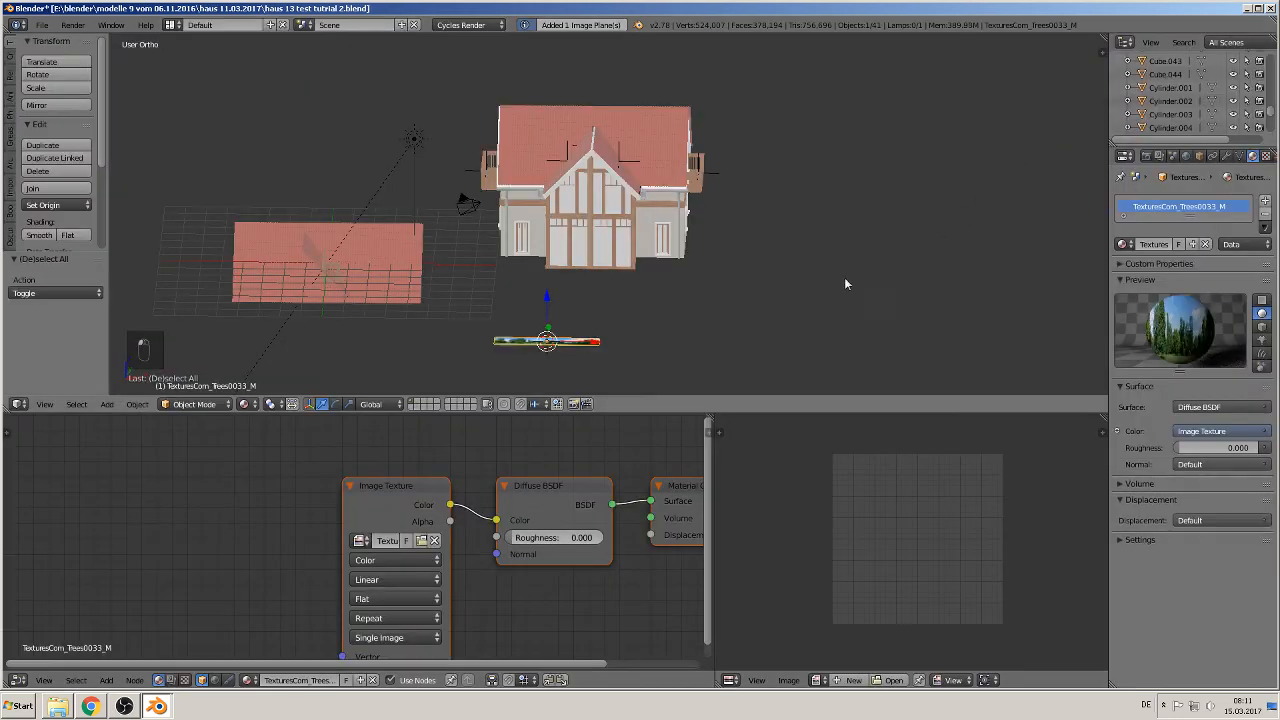
- Rotate the tree panorama plane 90° about X so it stands upright and scale it up by about 5.74
{"action": "type", "text": "rx90"}
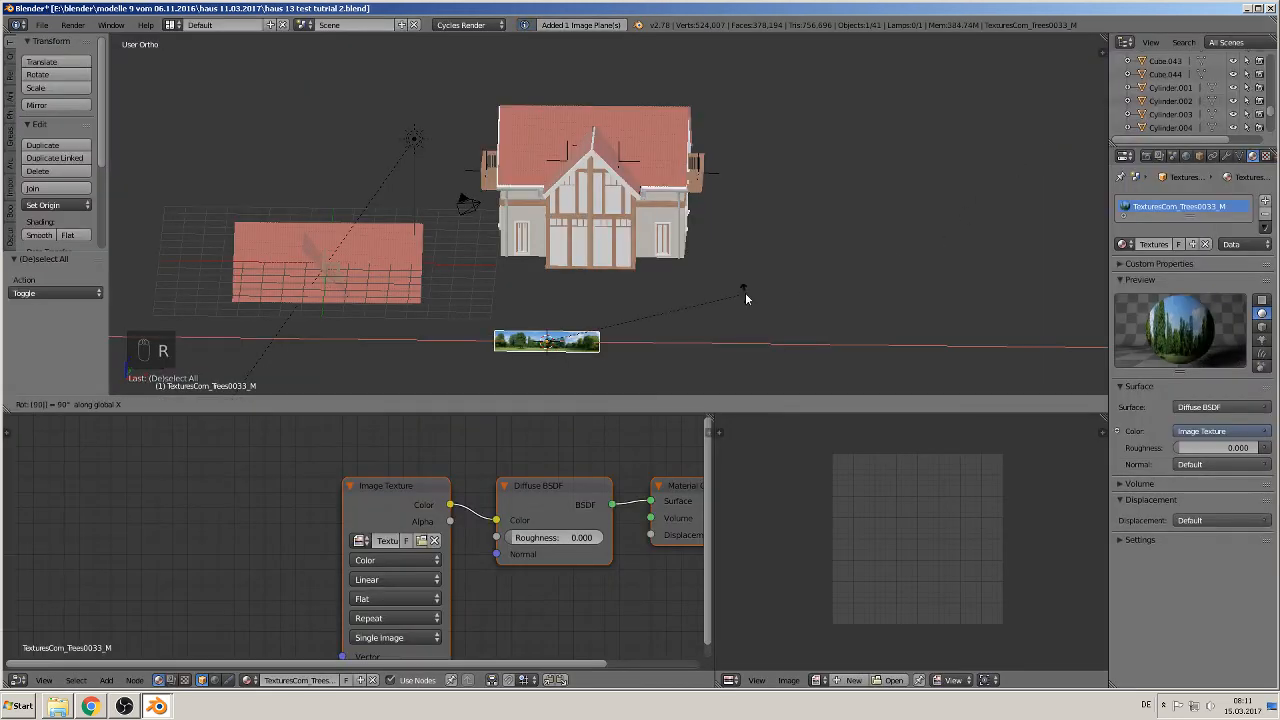
{"action": "key", "text": "Return"}
{"action": "key", "text": "s"}
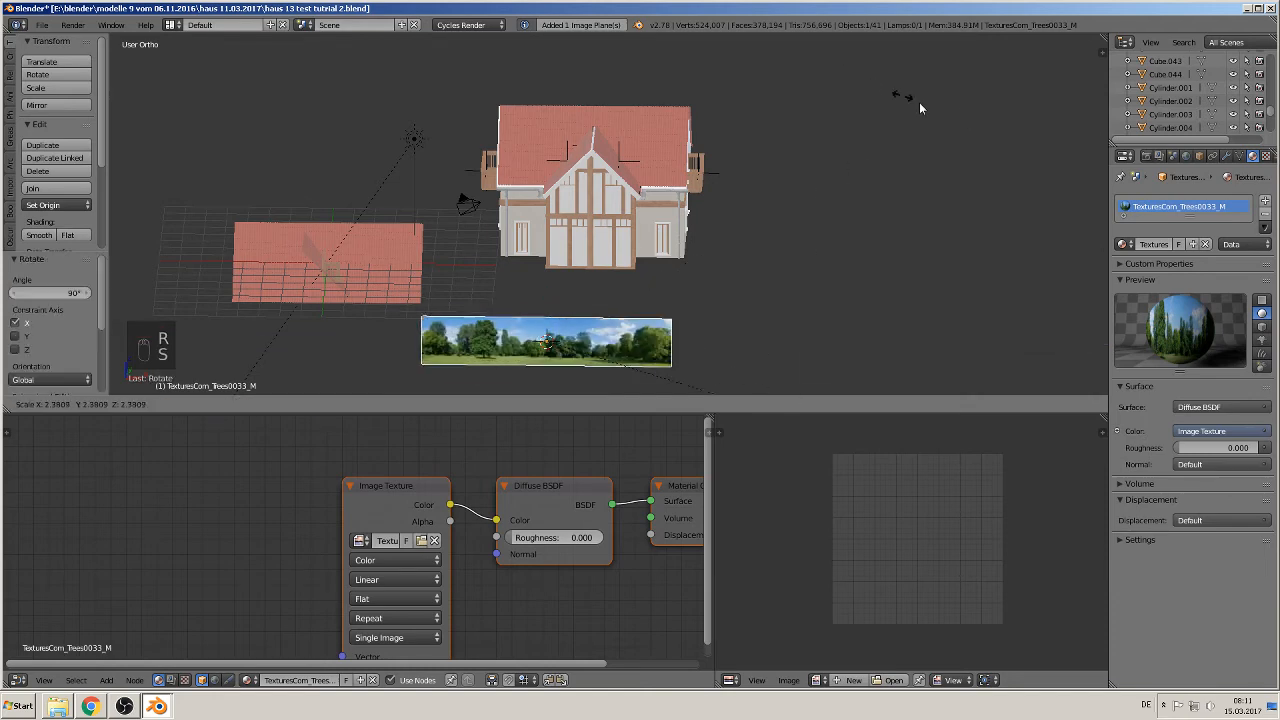
{"action": "left_click", "coordinate": [383, 266]}
{"action": "middle_click_drag", "start_coordinate": [519, 371], "coordinate": [252, 163], "text": "shift"}
{"action": "scroll", "coordinate": [271, 194], "scroll_direction": "down", "scroll_amount": 1}
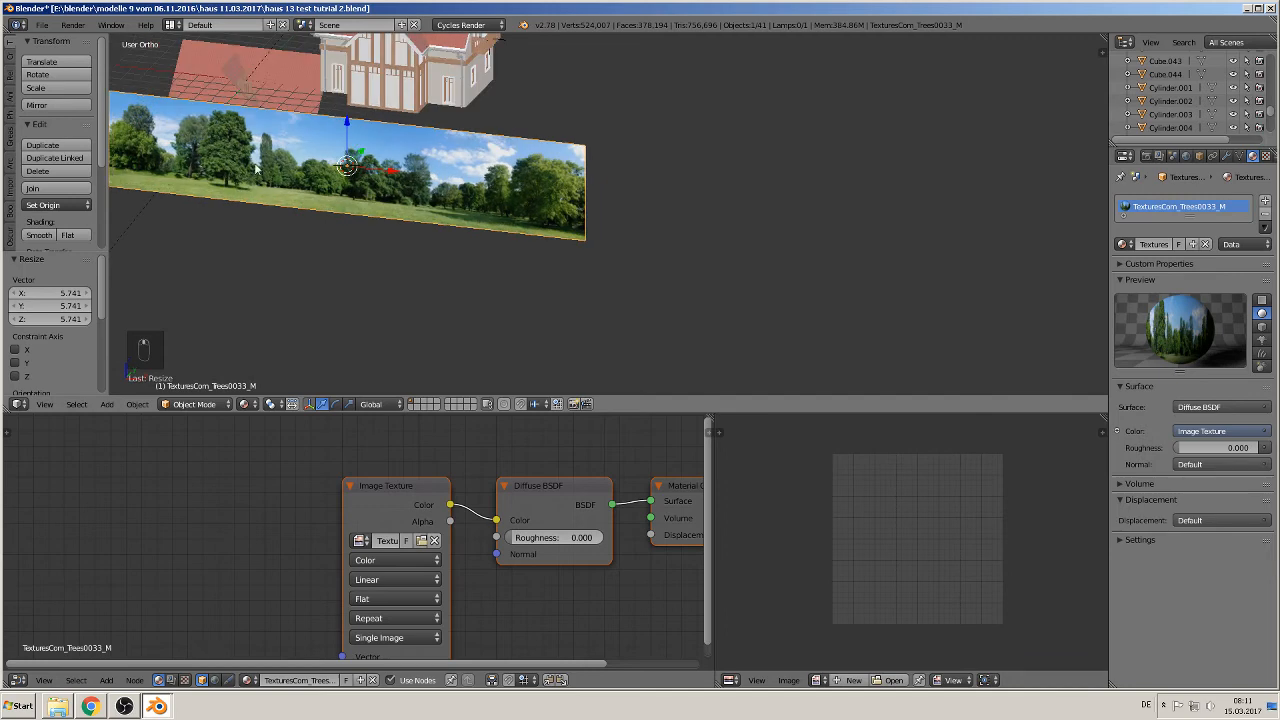
- Raise the tree panorama plane about 22.4 units along Z in front view
{"action": "key", "text": "KP_1"}
{"action": "middle_click_drag", "start_coordinate": [352, 186], "coordinate": [251, 214]}
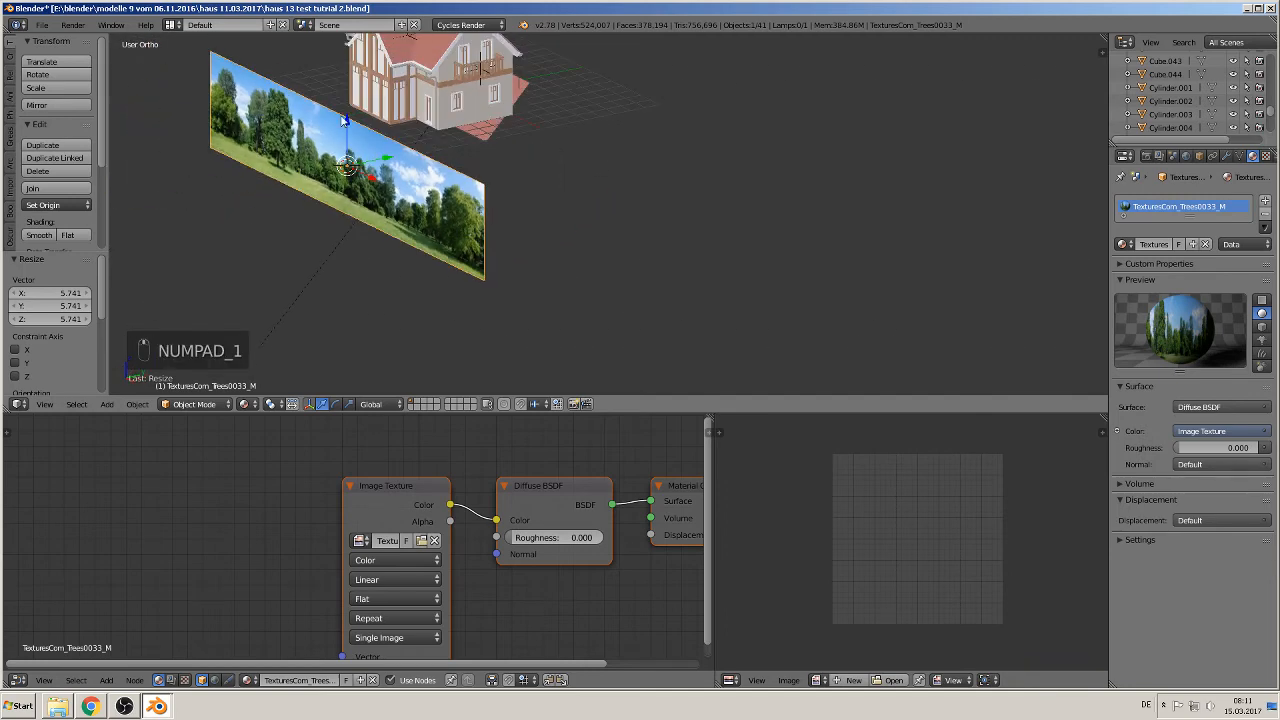
{"action": "key", "text": "KP_1"}
{"action": "left_click_drag", "start_coordinate": [349, 121], "coordinate": [353, 88]}
{"action": "scroll", "coordinate": [364, 106], "scroll_direction": "down", "scroll_amount": 1}
{"action": "right_click_drag", "start_coordinate": [390, 120], "coordinate": [434, 171]}
{"action": "right_click", "coordinate": [450, 185]}
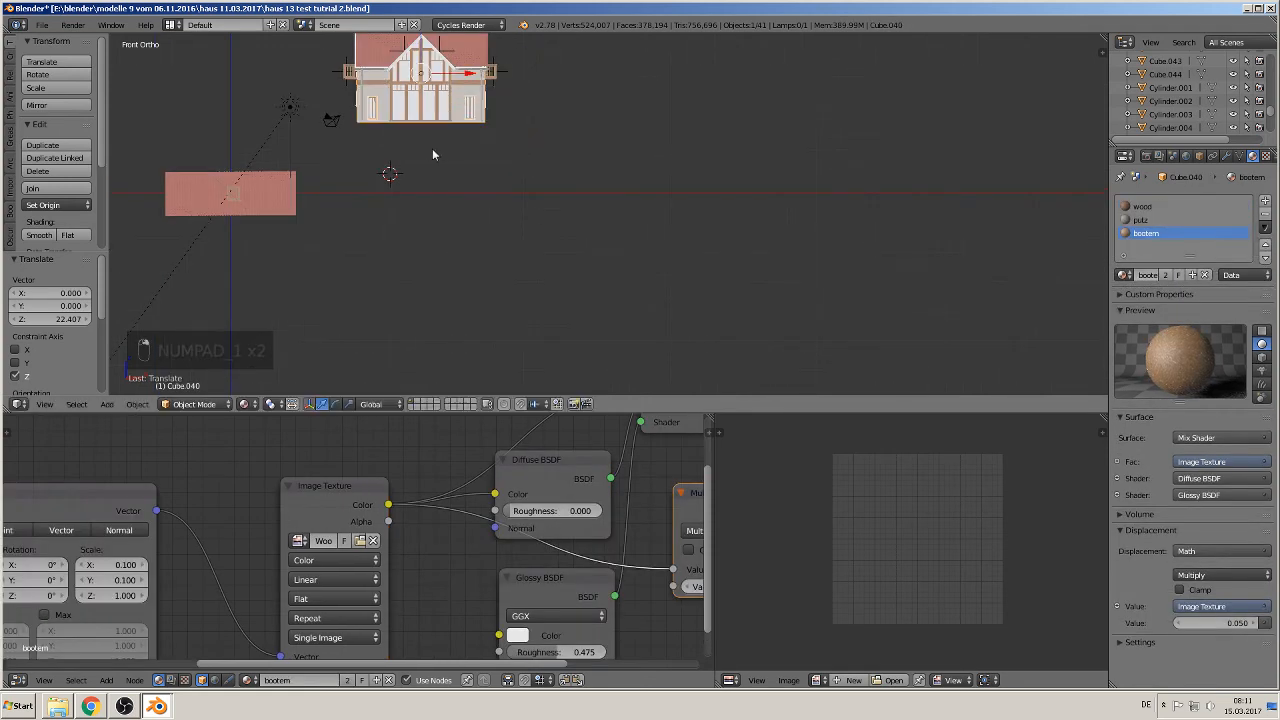
- Lower the tree panorama plane about 16.3 units along Z to the height of the house
{"action": "middle_click_drag", "start_coordinate": [432, 148], "coordinate": [429, 181]}
{"action": "scroll", "coordinate": [440, 275], "scroll_direction": "down", "scroll_amount": 2}
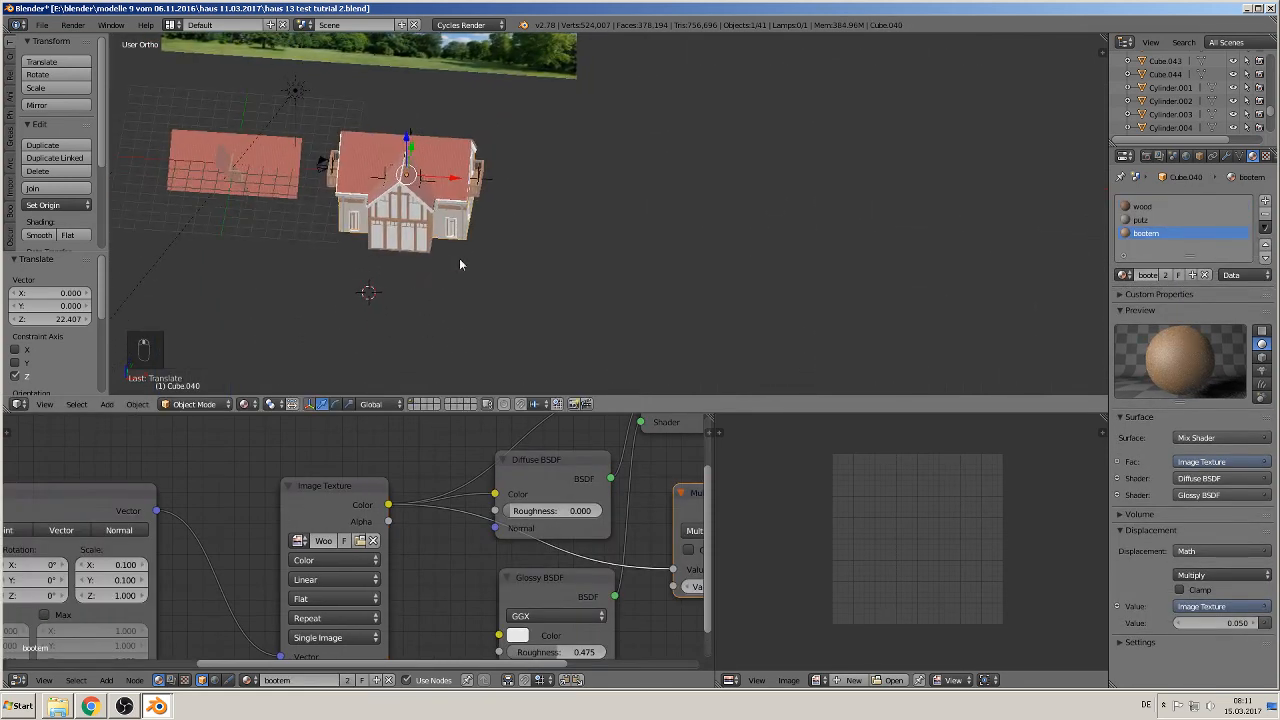
{"action": "key", "text": "KP_1"}
{"action": "scroll", "coordinate": [452, 256], "scroll_direction": "down", "scroll_amount": 1}
{"action": "right_click", "coordinate": [503, 90]}
{"action": "key", "text": "g"}
{"action": "key", "text": "z"}
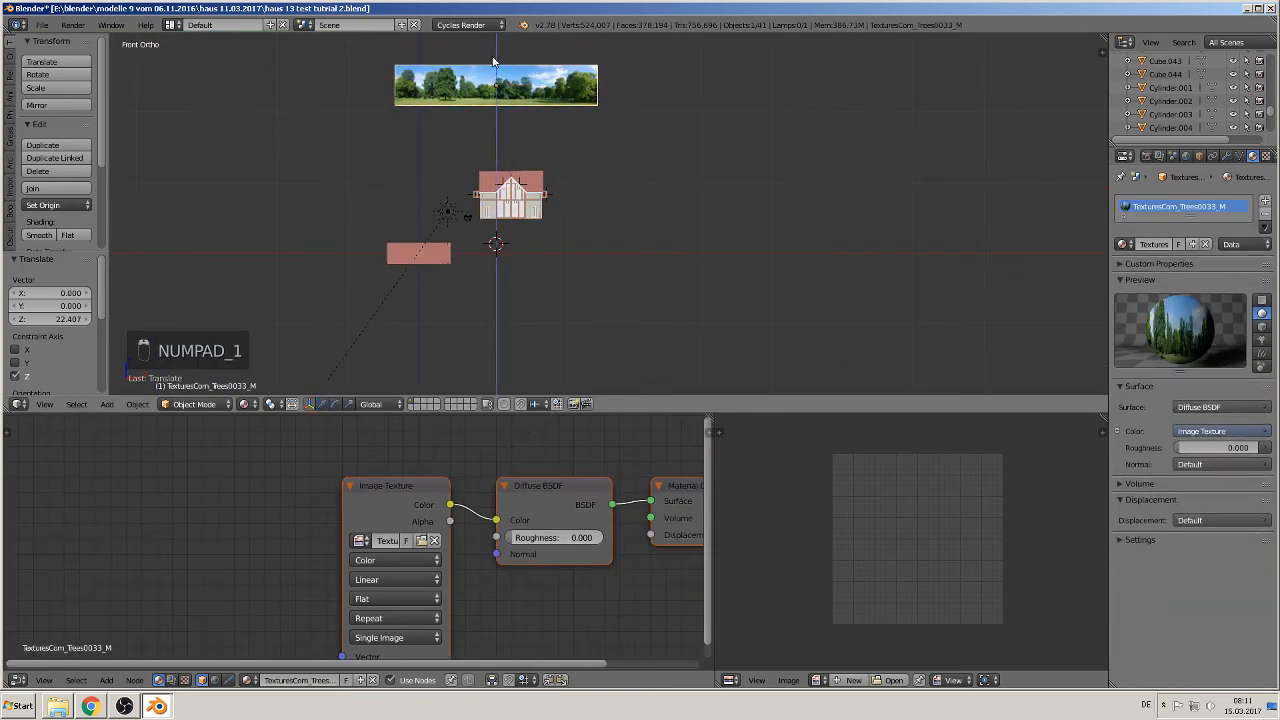
{"action": "left_click", "coordinate": [513, 207]}
- Move the tree panorama plane about 15 units along Y so it stands behind the house
{"action": "middle_click_drag", "start_coordinate": [513, 207], "coordinate": [438, 236]}
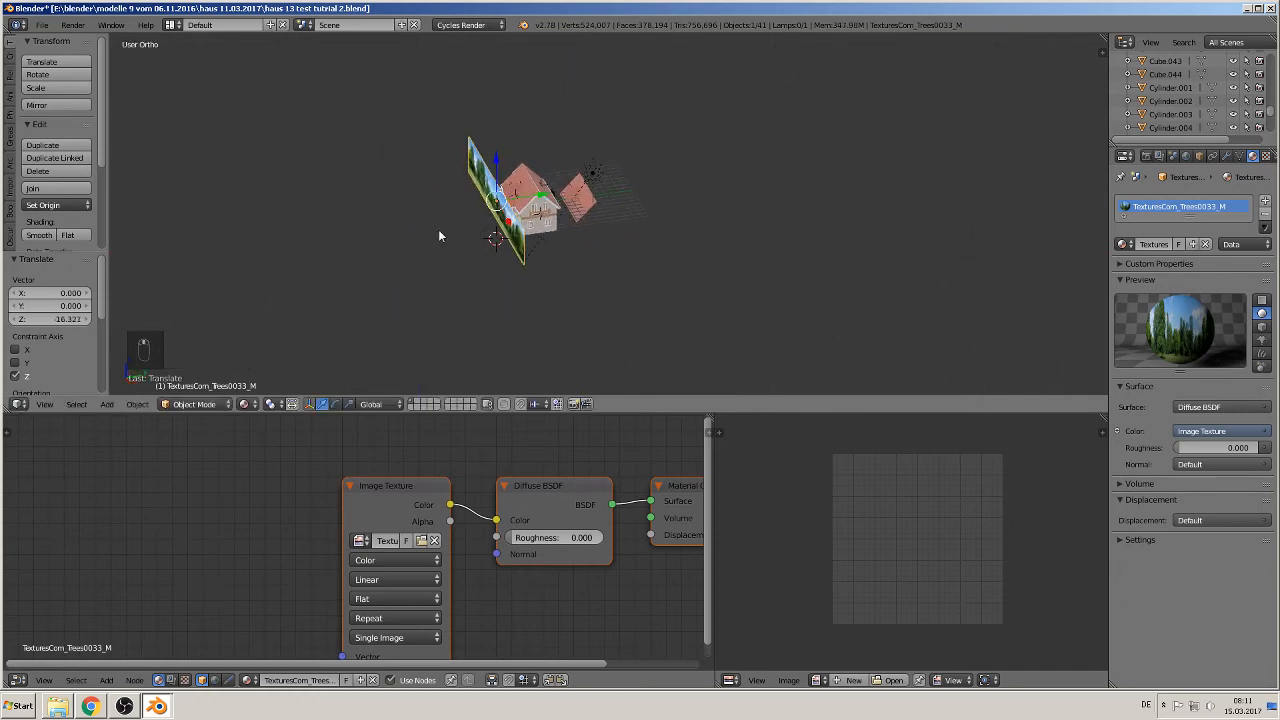
{"action": "left_click_drag", "start_coordinate": [538, 197], "coordinate": [638, 185]}
{"action": "middle_click_drag", "start_coordinate": [640, 188], "coordinate": [728, 238]}
{"action": "scroll", "coordinate": [603, 231], "scroll_direction": "up", "scroll_amount": 4}
{"action": "scroll", "coordinate": [604, 232], "scroll_direction": "up", "scroll_amount": 4}
{"action": "middle_click_drag", "start_coordinate": [610, 205], "coordinate": [518, 238]}
- Move the camera about 14.9 units along negative Y in top view, placing it in front of the house
{"action": "right_click", "coordinate": [515, 151]}
{"action": "scroll", "coordinate": [523, 206], "scroll_direction": "down", "scroll_amount": 5}
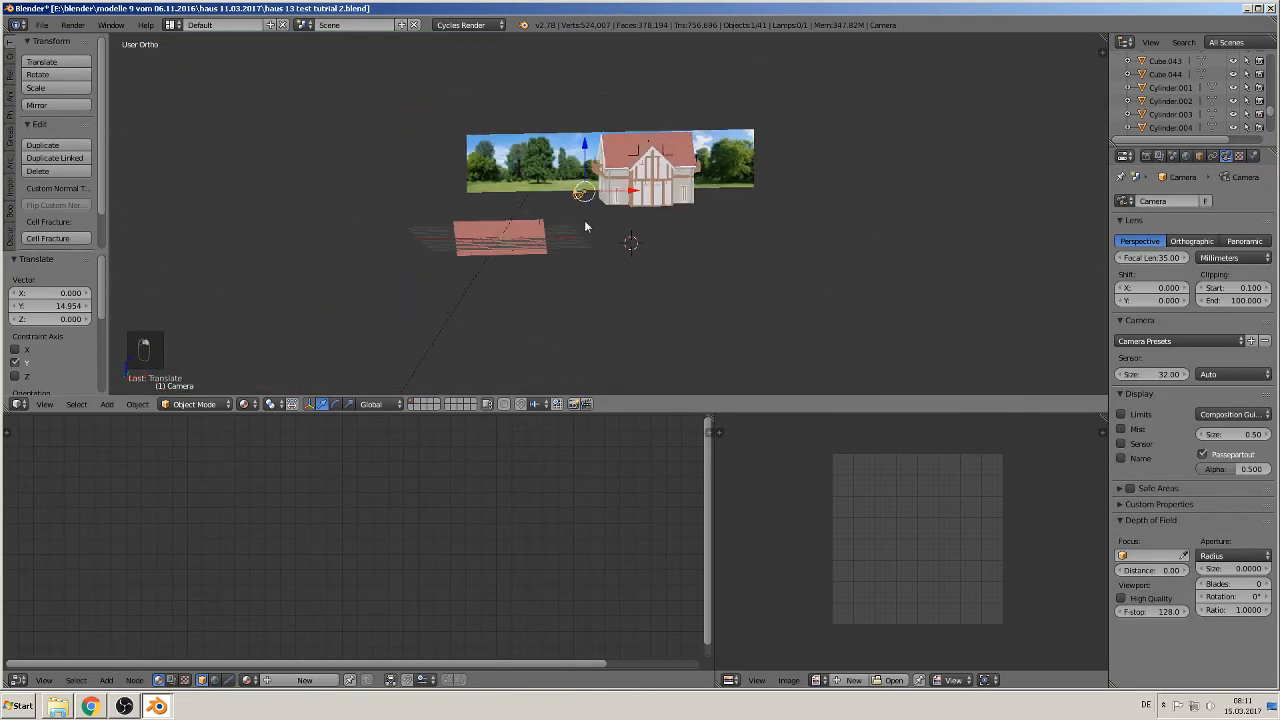
{"action": "key", "text": "KP_7"}
{"action": "scroll", "coordinate": [594, 216], "scroll_direction": "up", "scroll_amount": 1}
{"action": "left_click_drag", "start_coordinate": [586, 144], "coordinate": [593, 322]}
{"action": "middle_click_drag", "start_coordinate": [660, 330], "coordinate": [640, 224], "text": "shift"}
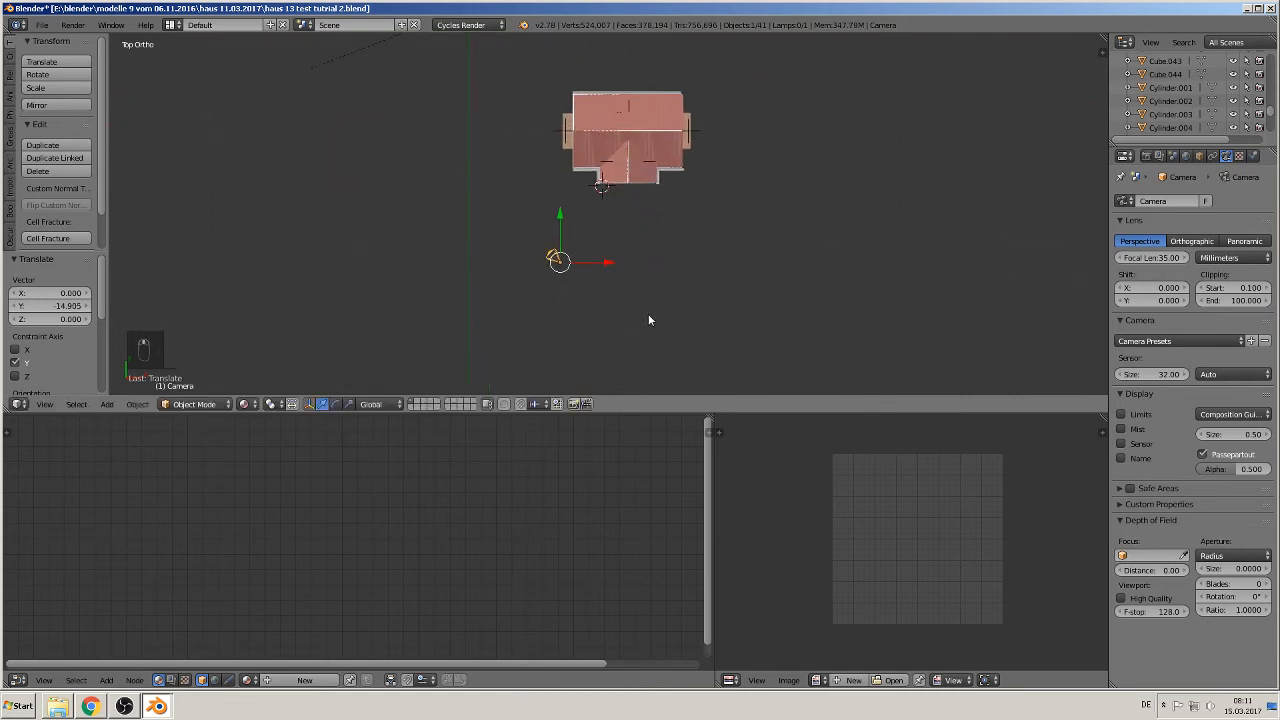
- Rotate the camera about -80.3° around Z, then shift it in camera view until the house's front corner is in frame
{"action": "key", "text": "r"}
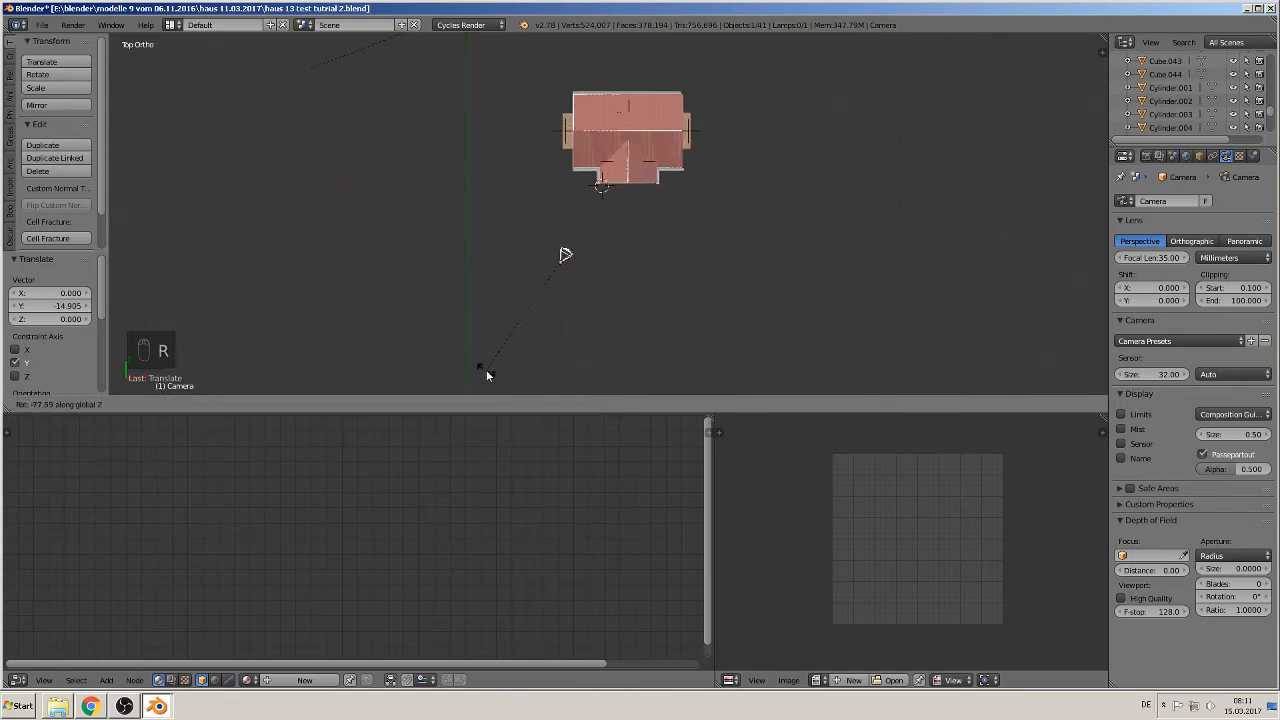
{"action": "left_click", "coordinate": [481, 372]}
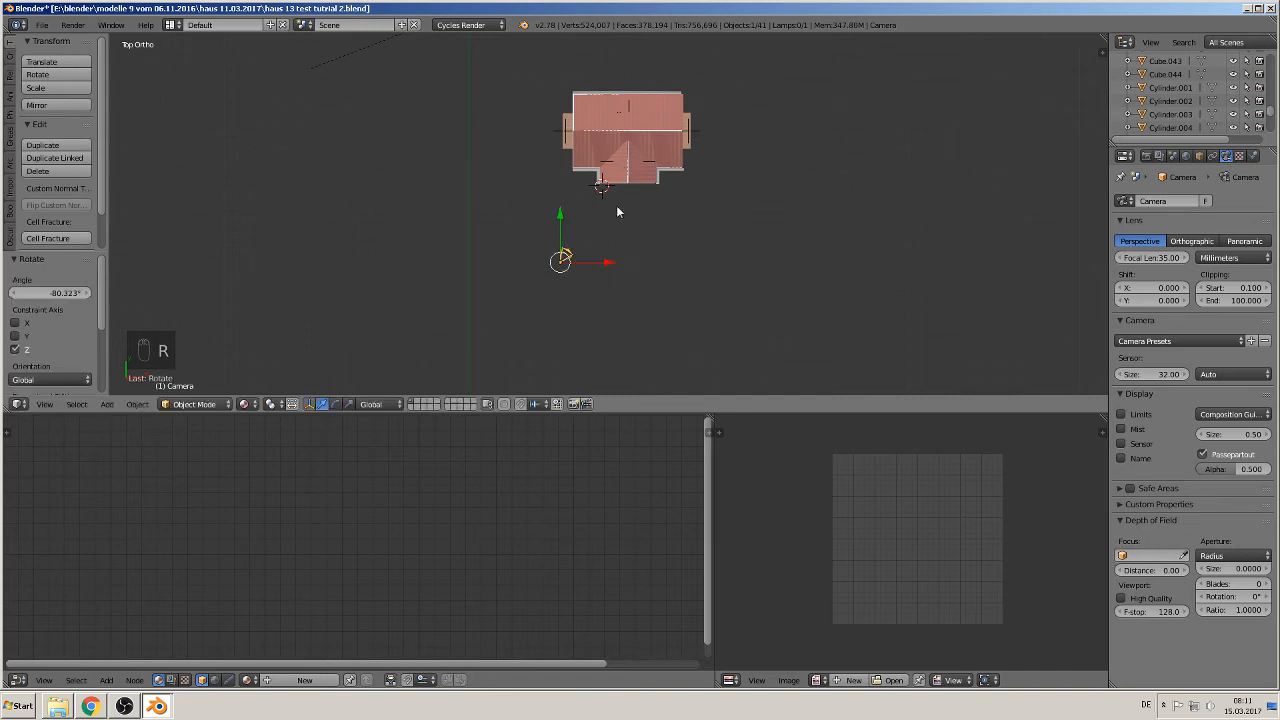
{"action": "key", "text": "KP_0"}
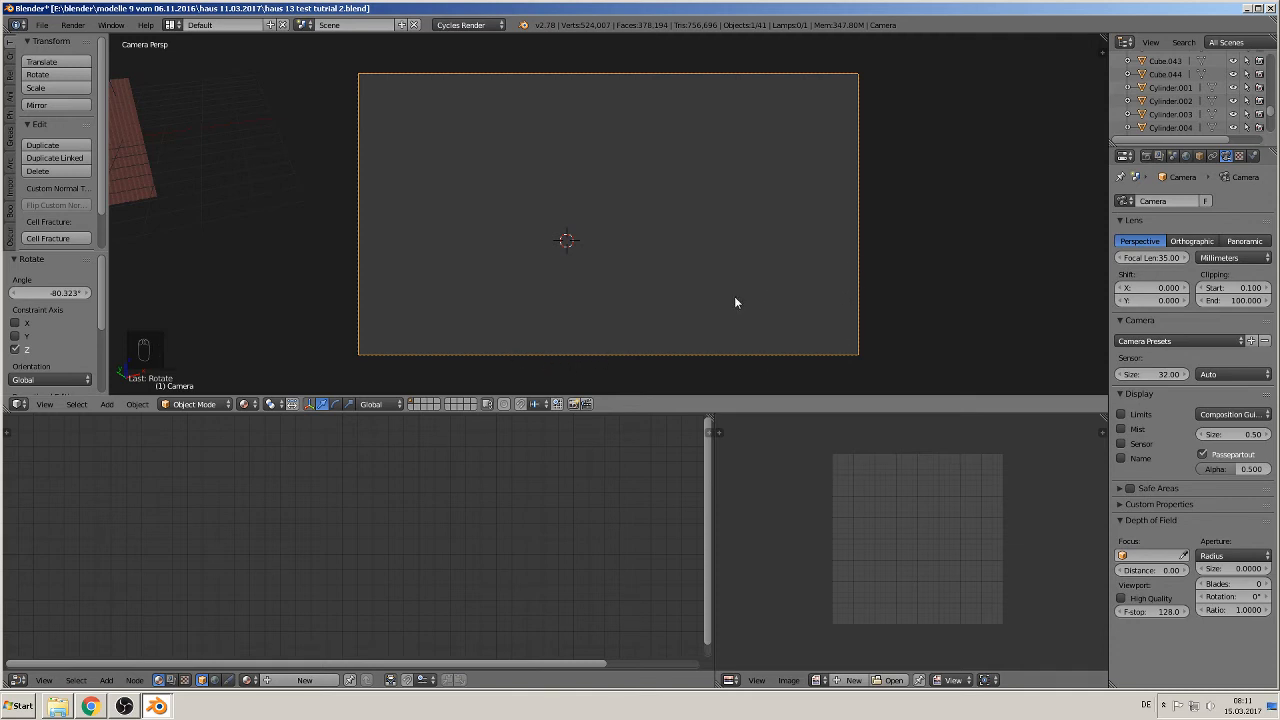
{"action": "key", "text": "g"}
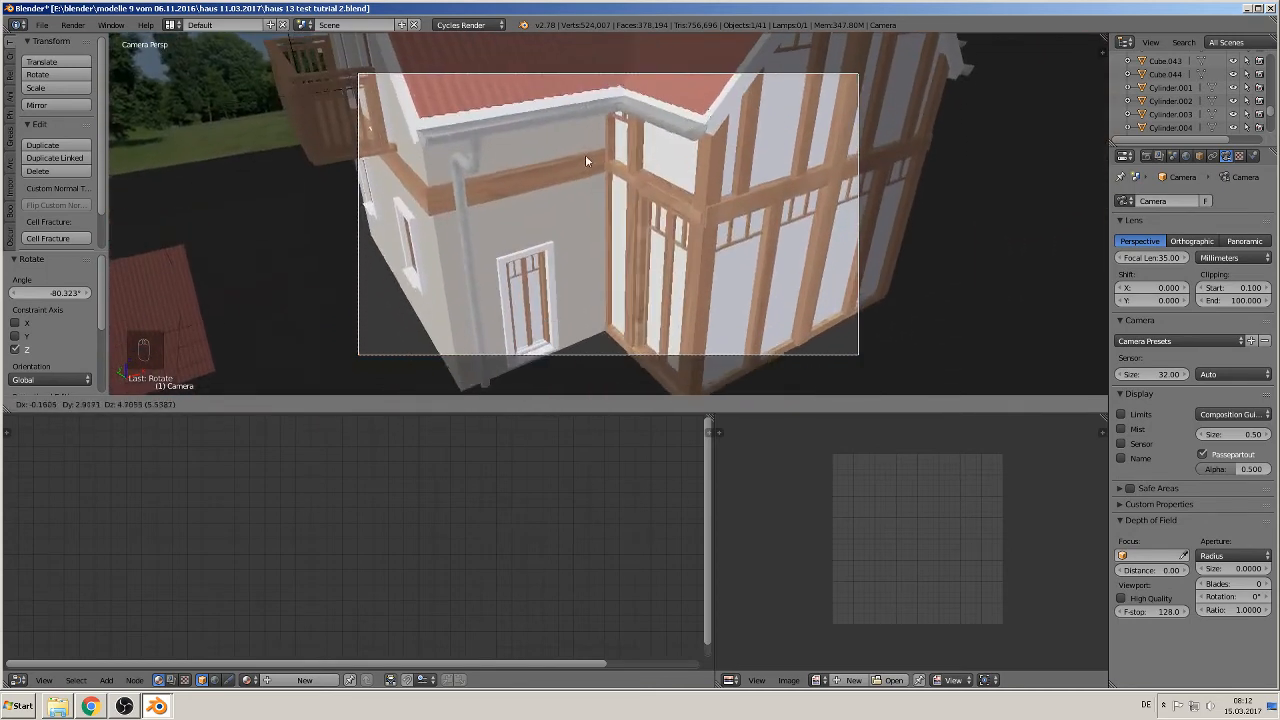
{"action": "left_click", "coordinate": [572, 135]}
{"action": "key", "text": "g"}
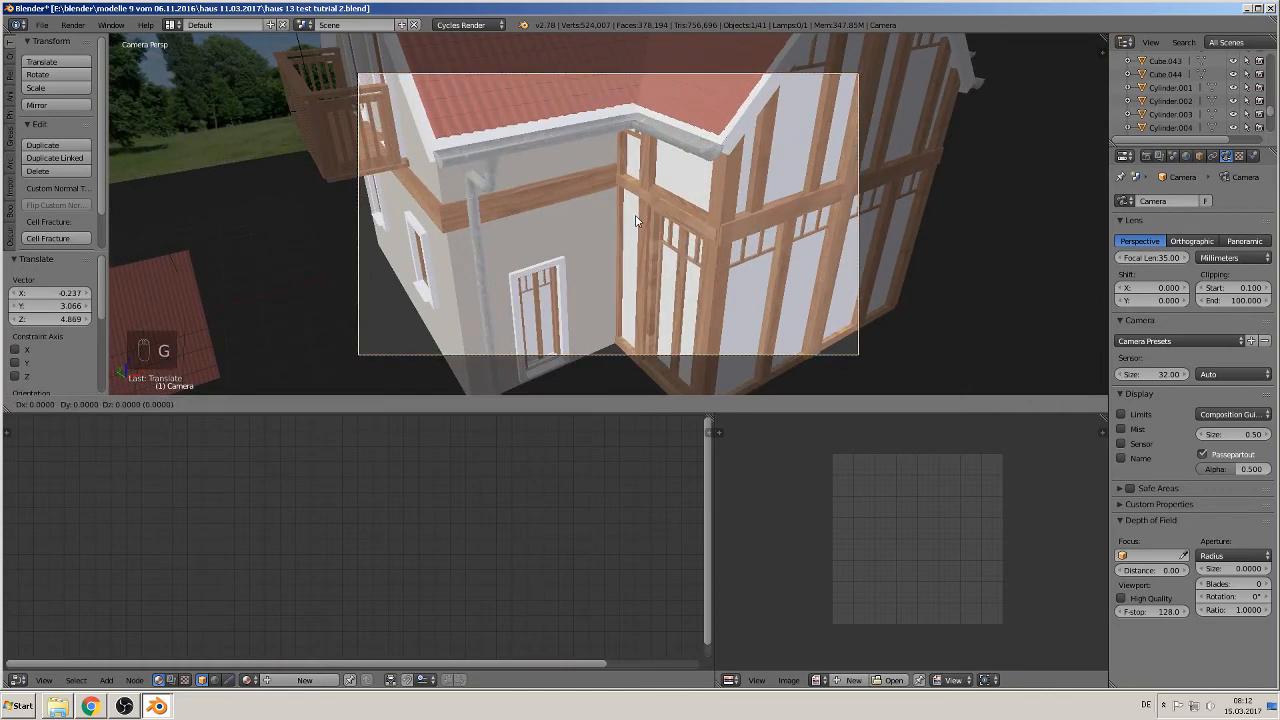
{"action": "key", "text": "z"}
{"action": "key", "text": "z"}
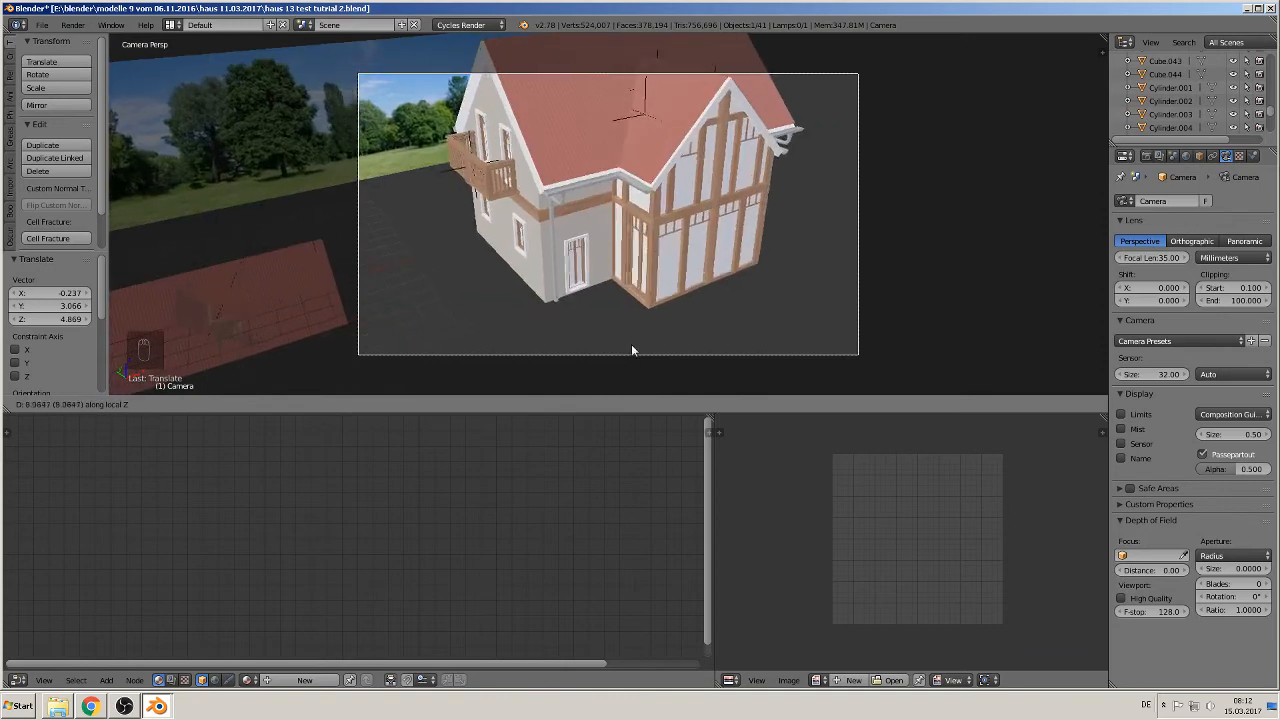
{"action": "left_click", "coordinate": [628, 367]}
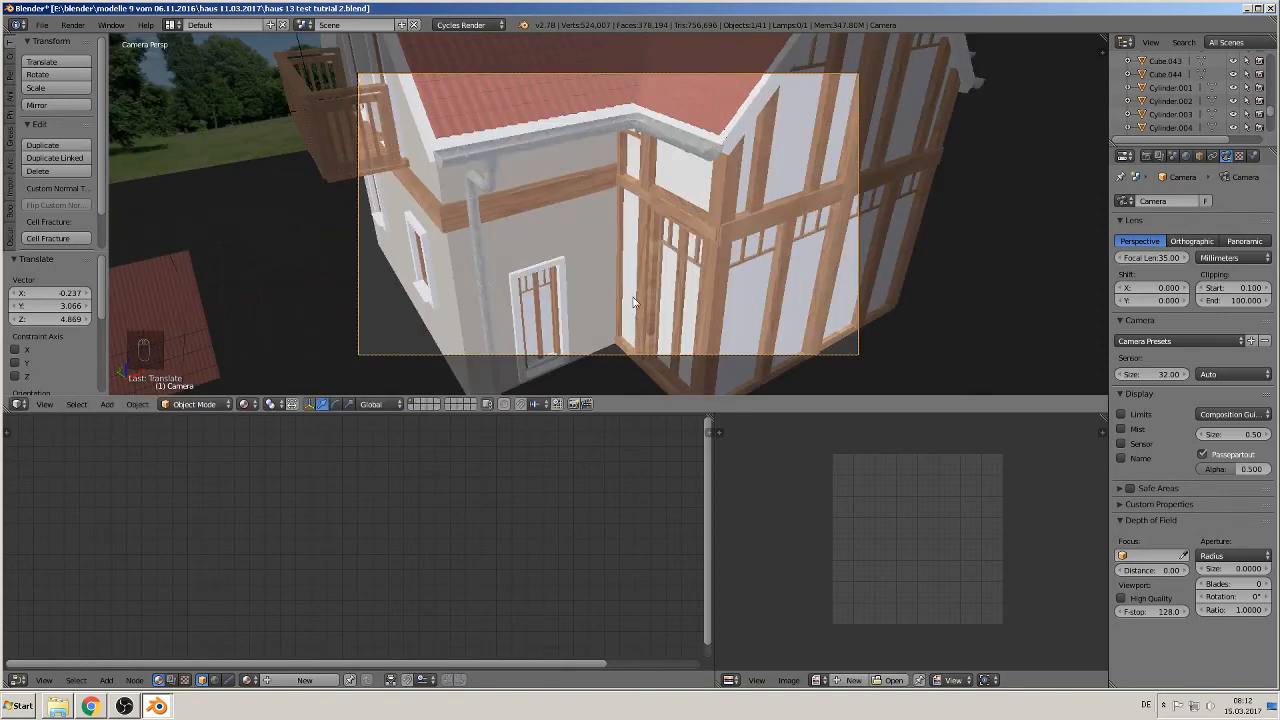
- Pull the camera back about 16.3 units along its local Z and shift it slightly to frame the whole house
{"action": "key", "text": "g"}
{"action": "key", "text": "z"}
{"action": "key", "text": "z"}
{"action": "left_click", "coordinate": [633, 125]}
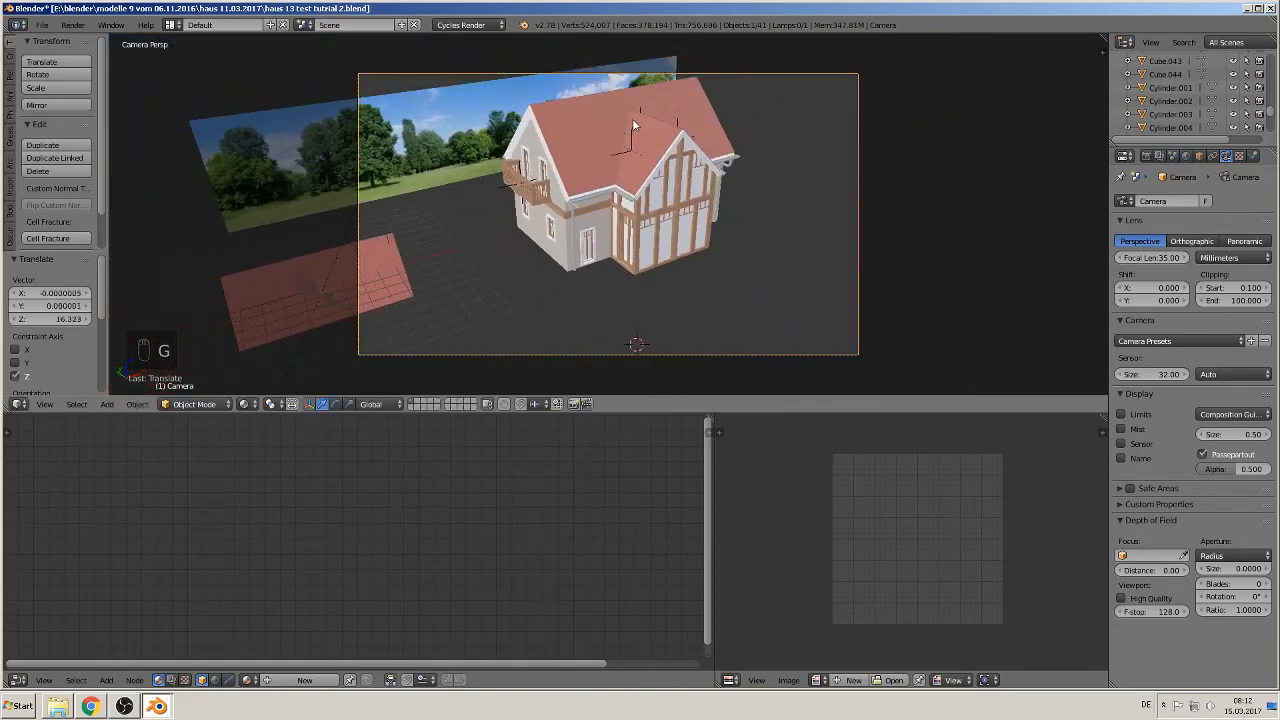
{"action": "key", "text": "g"}
{"action": "left_click", "coordinate": [674, 112]}
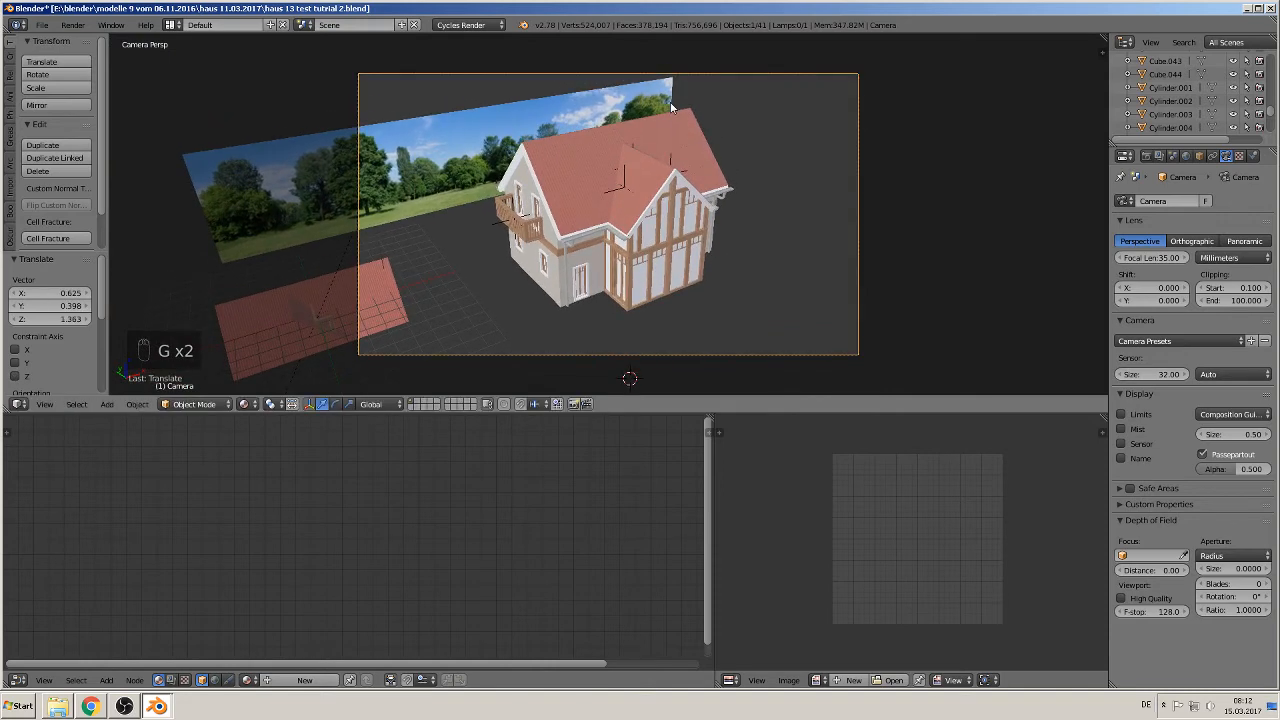
- Bring the camera about 4.63 units closer to the house along its local Z
{"action": "key", "text": "g"}
{"action": "key", "text": "z"}
{"action": "key", "text": "z"}
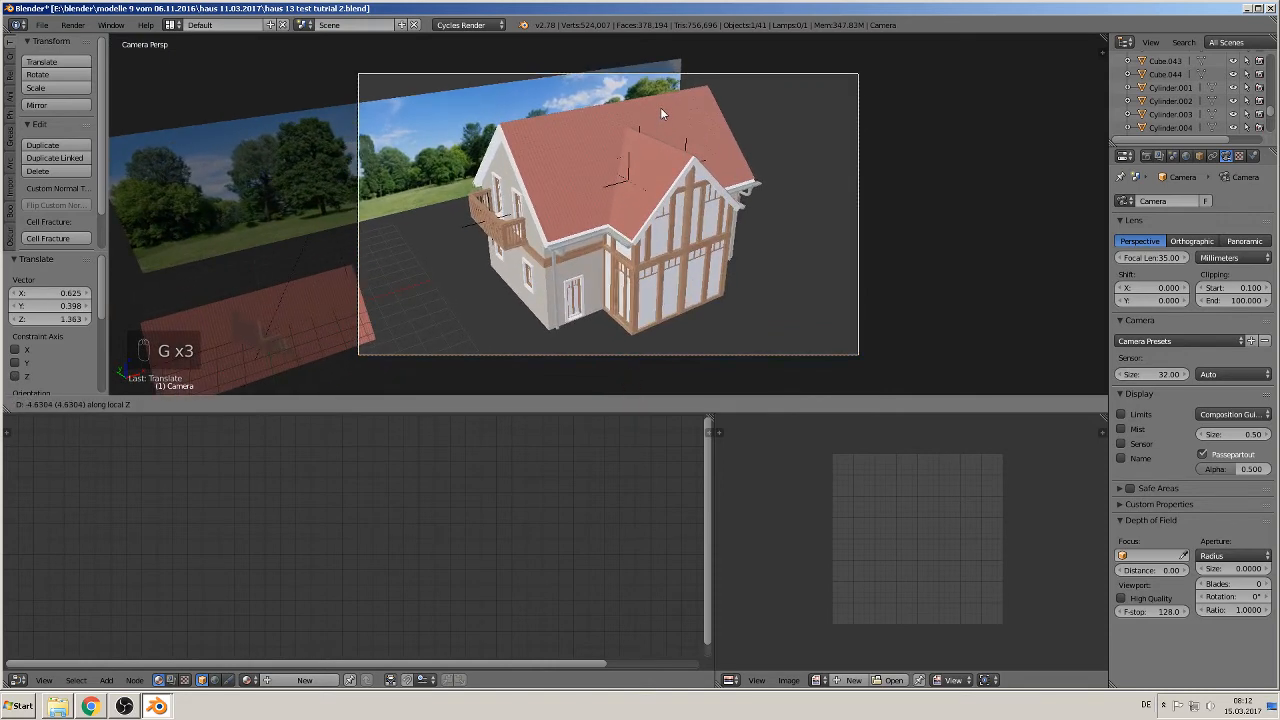
{"action": "left_click", "coordinate": [660, 107]}
- Move the tree panorama plane about 10.75 units along X so it is centred behind the house
{"action": "right_click", "coordinate": [473, 104]}
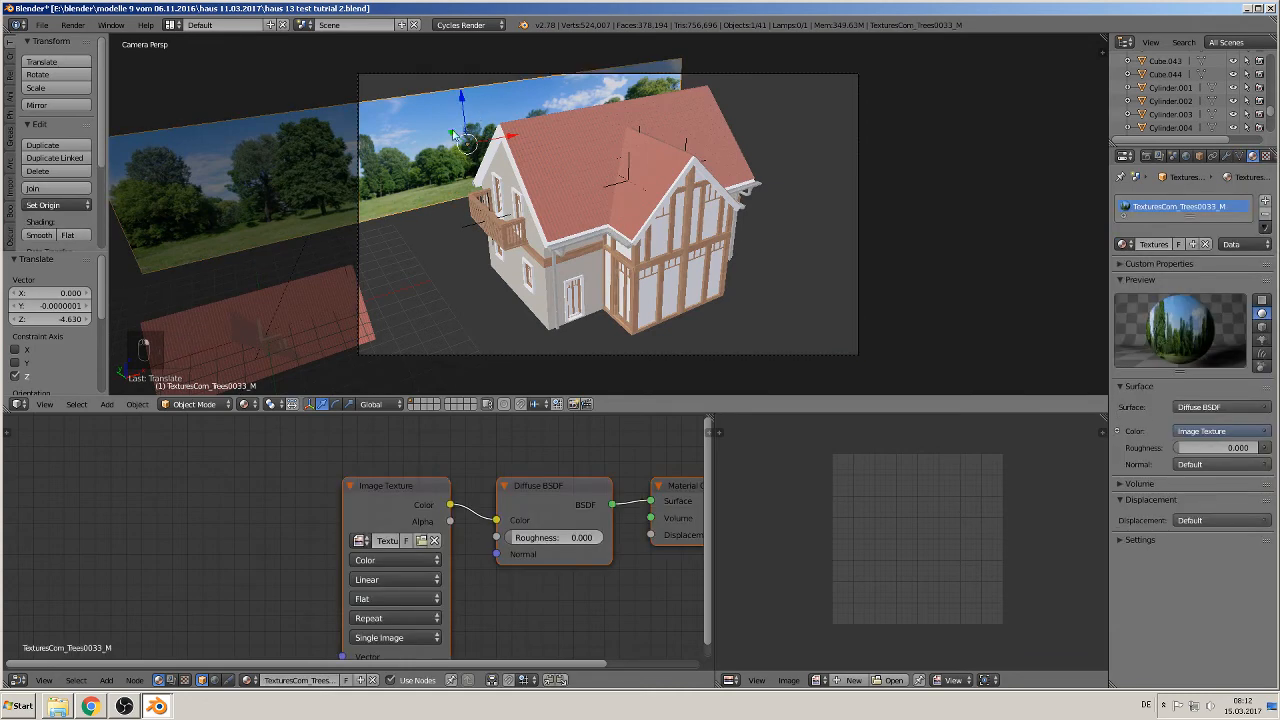
{"action": "key", "text": "g"}
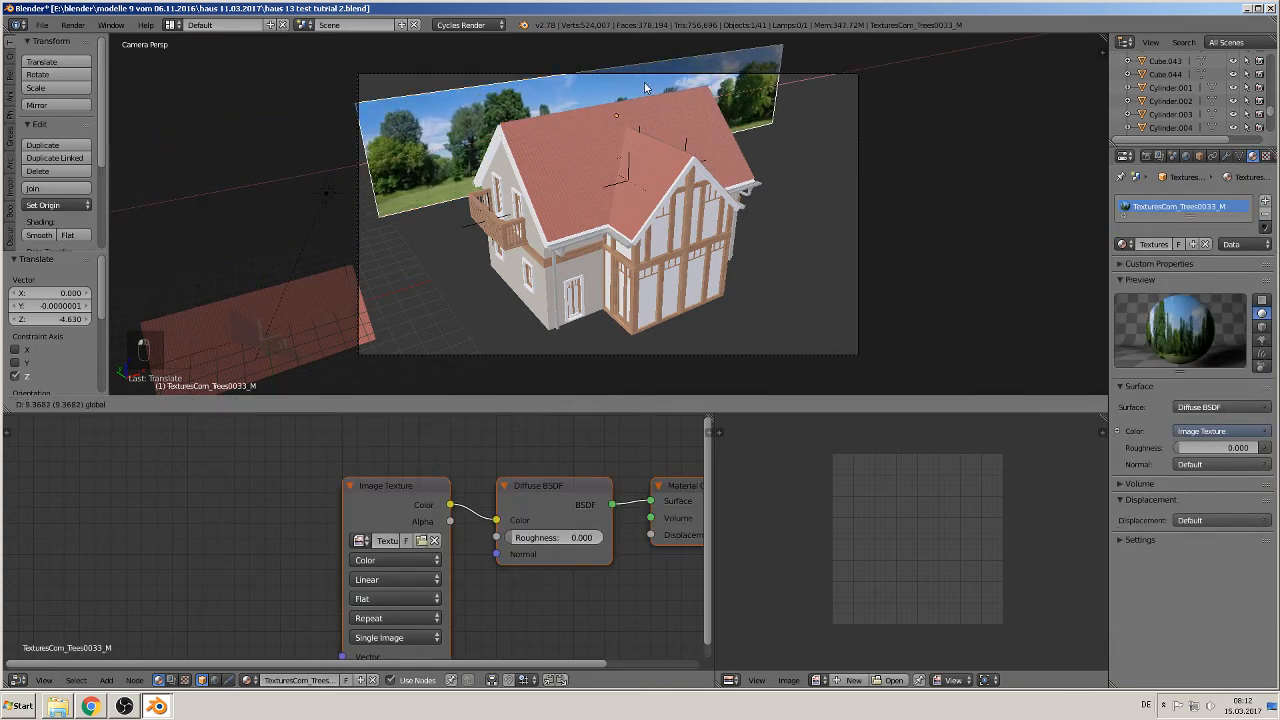
{"action": "left_click", "coordinate": [685, 82]}
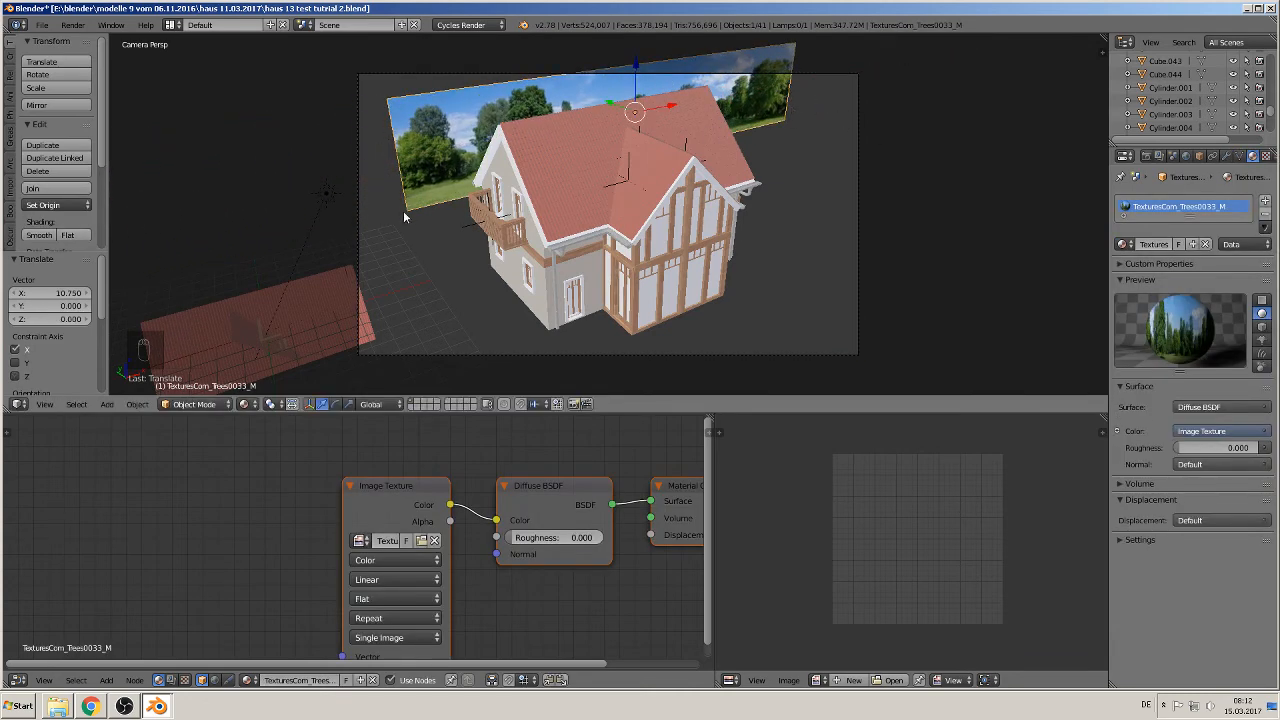
- Scale the tree panorama plane by about 1.6 and shift it about 3.05 units along X to fill the camera background
{"action": "key", "text": "s"}
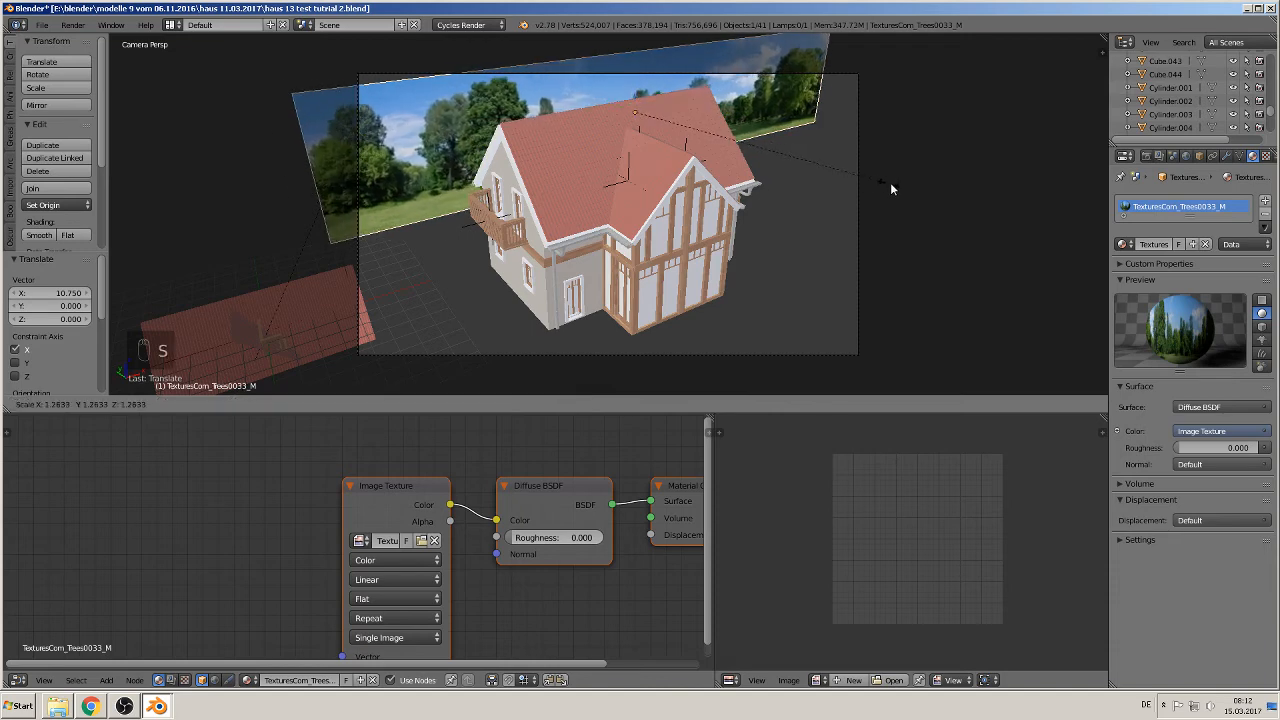
{"action": "left_click", "coordinate": [957, 188]}
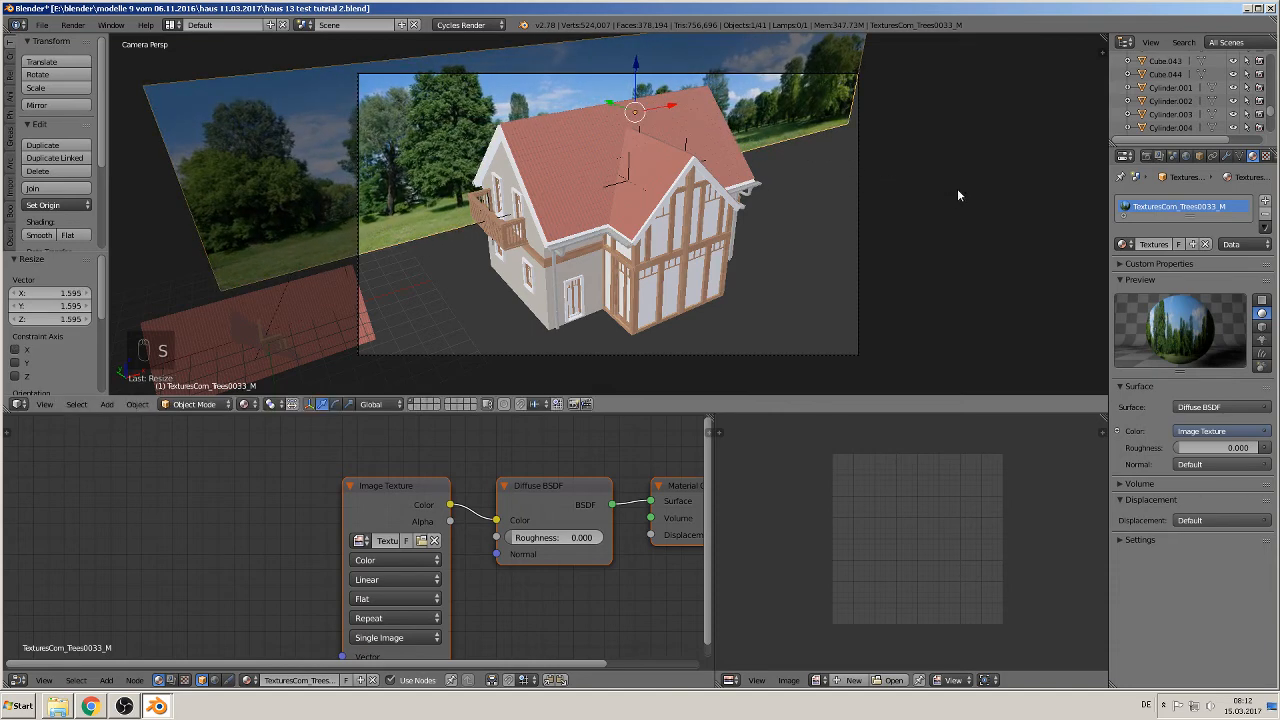
{"action": "key", "text": "g"}
{"action": "key", "text": "x"}
{"action": "left_click", "coordinate": [450, 222]}
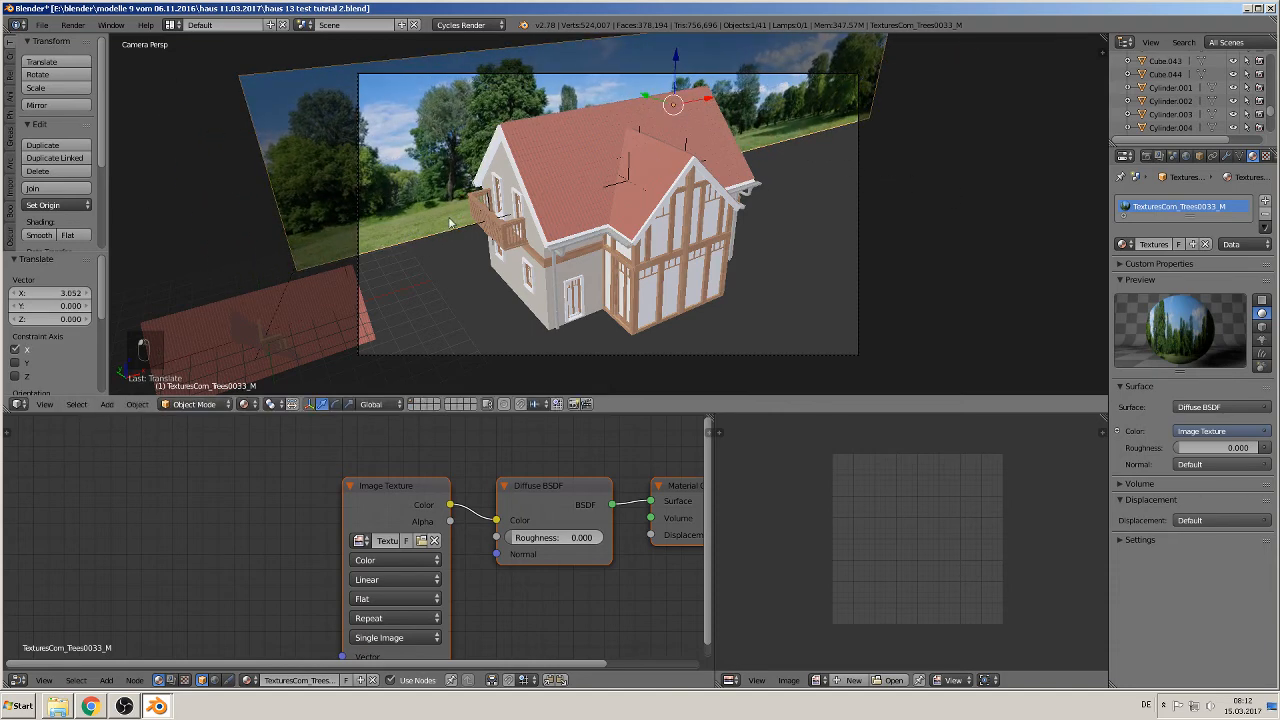
- Deselect everything, then add a mesh plane near the front of the house and scale it by about 14.1 as ground
{"action": "key", "text": "a"}
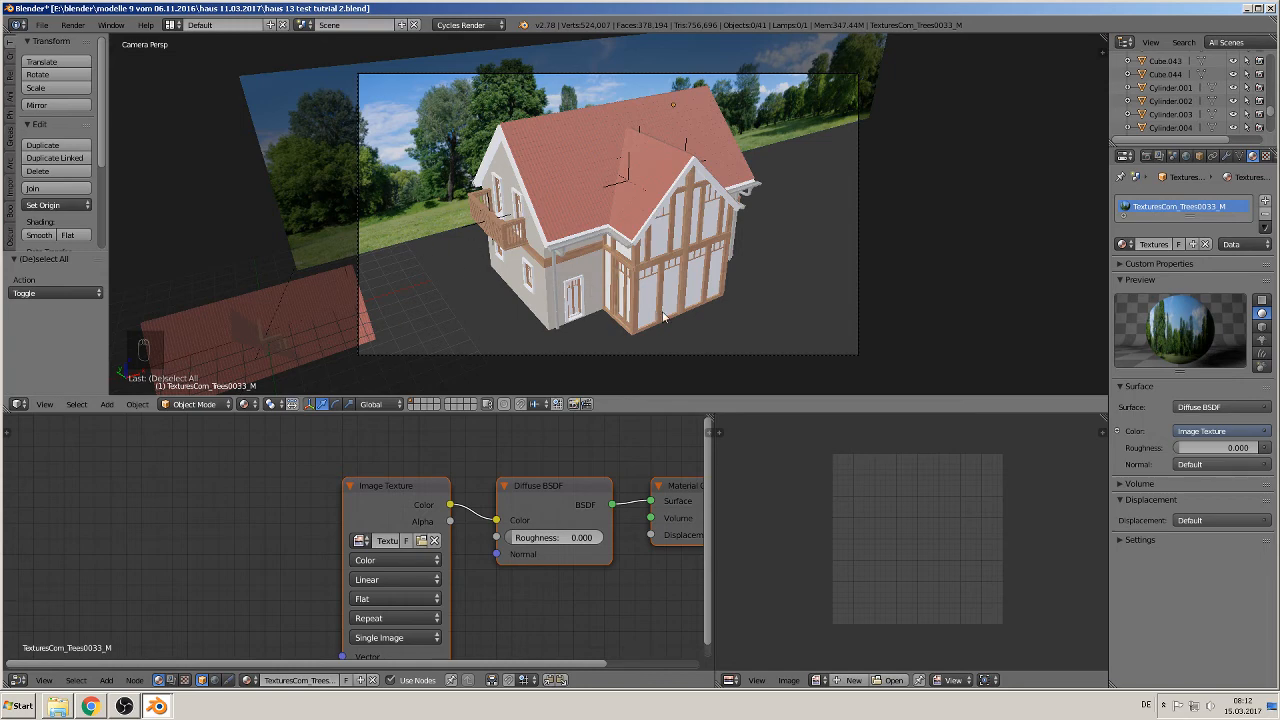
{"action": "left_click", "coordinate": [107, 404]}
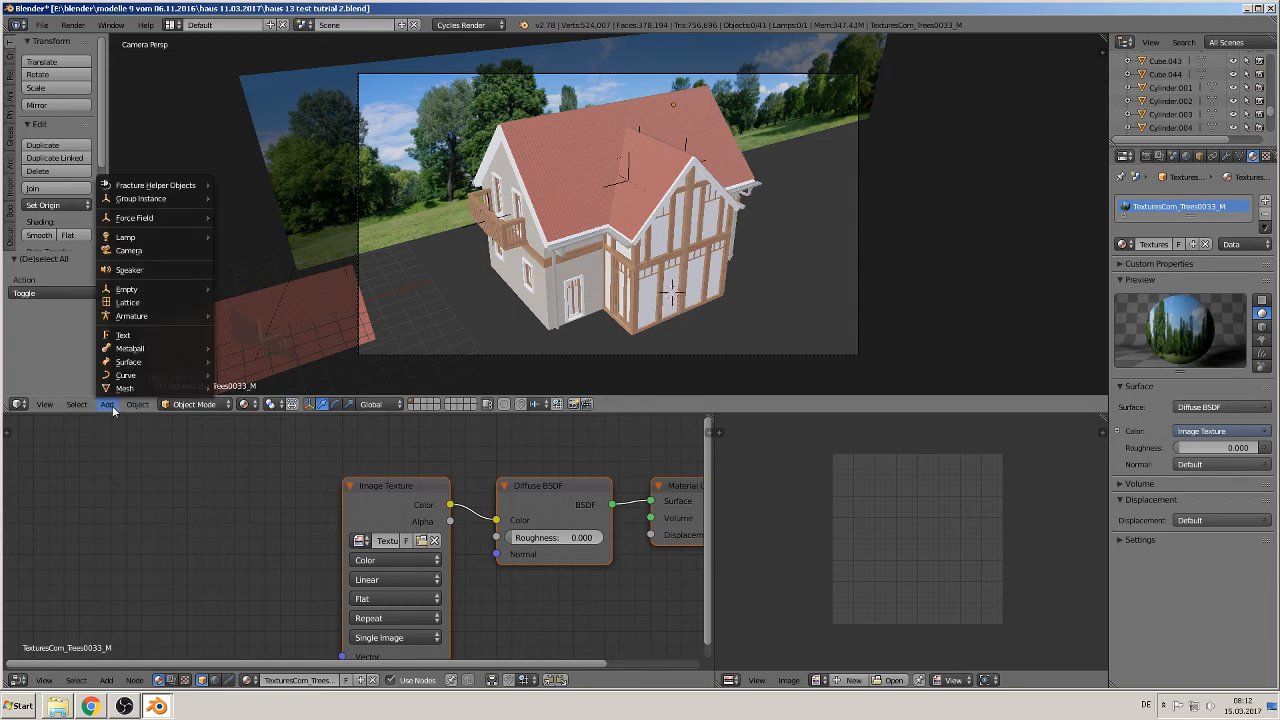
{"action": "mouse_move", "coordinate": [125, 388]}
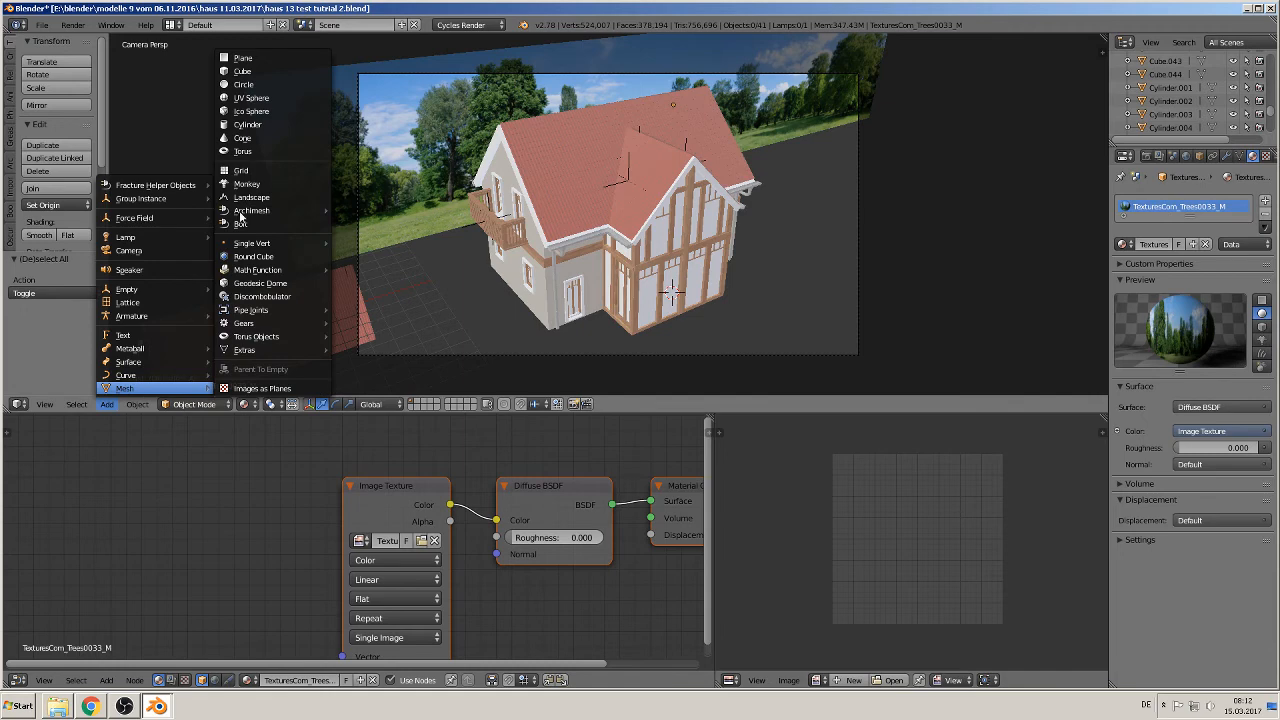
{"action": "left_click", "coordinate": [254, 60]}
{"action": "key", "text": "s"}
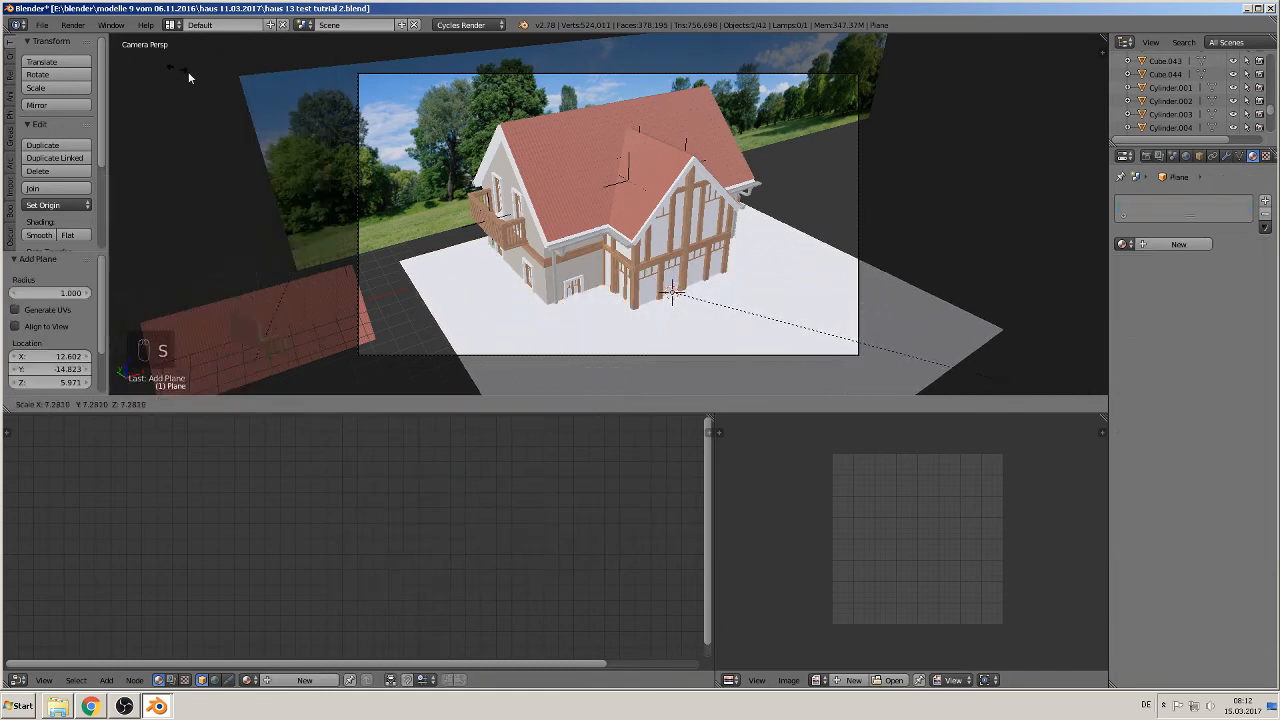
{"action": "left_click", "coordinate": [632, 243]}
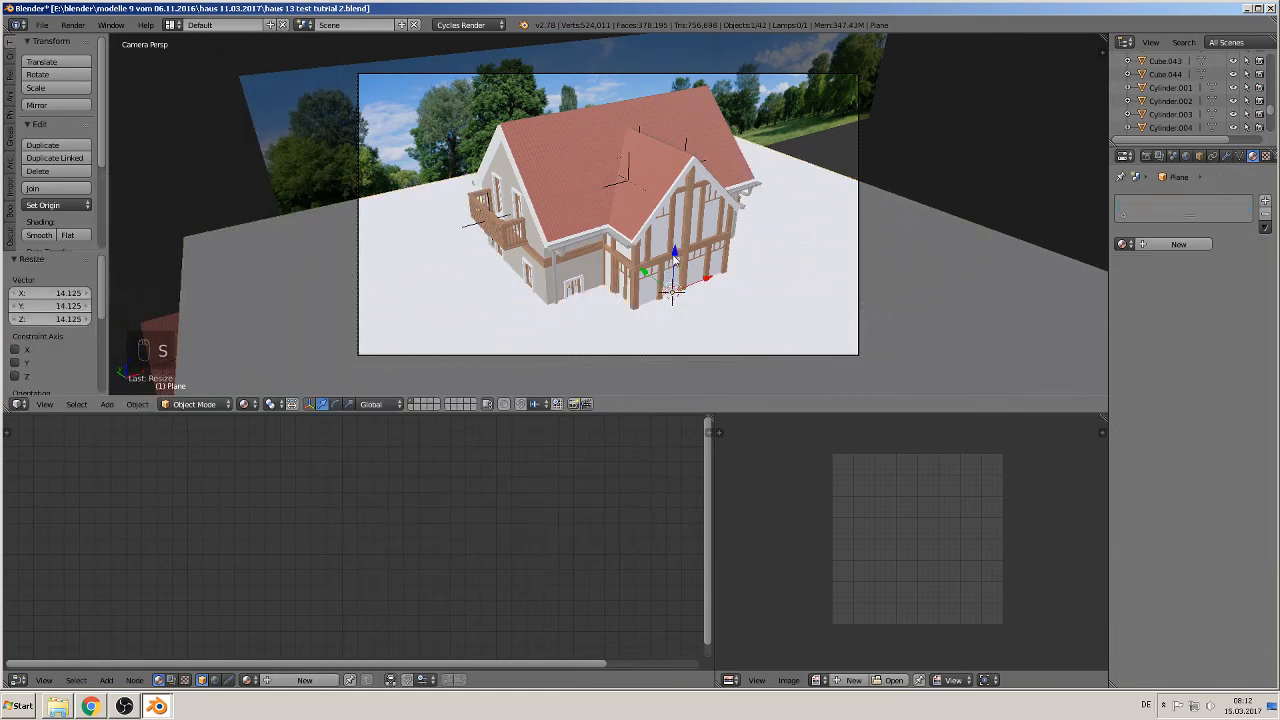
- Move the ground plane down to the house's base and about 5.05 units along X, then scale it by about 2.24
{"action": "left_click_drag", "start_coordinate": [674, 258], "coordinate": [869, 185]}
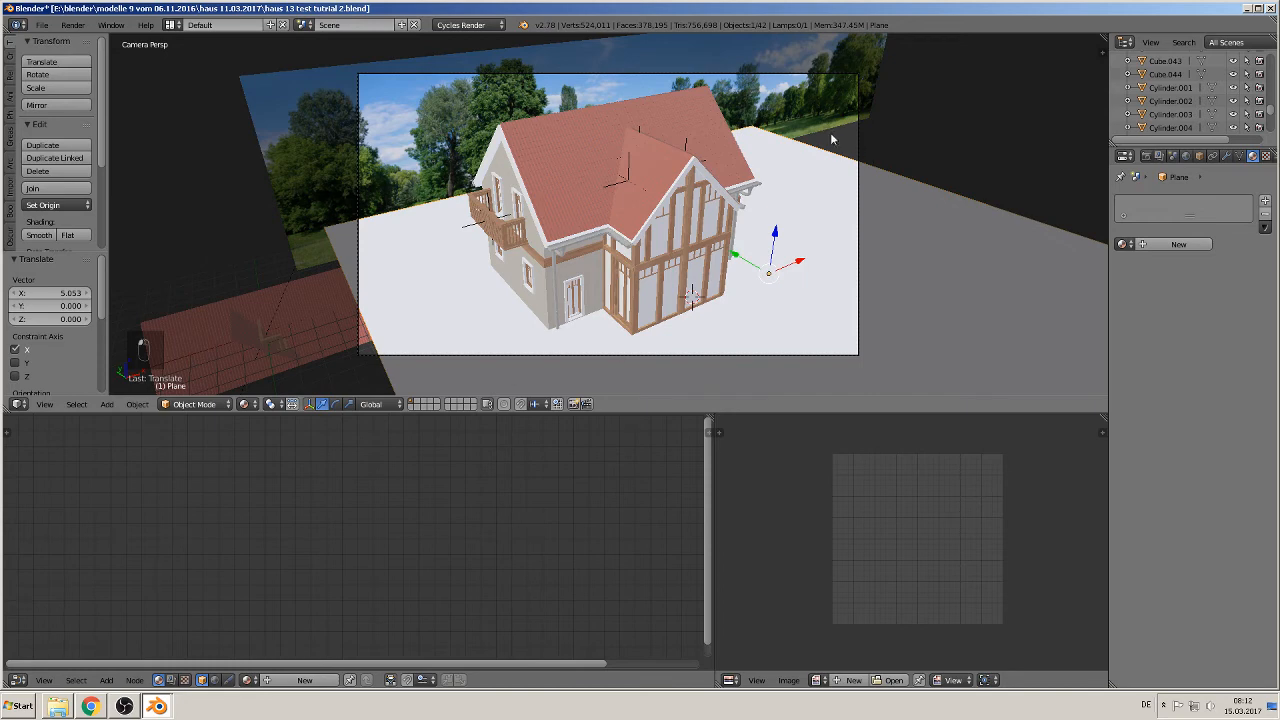
{"action": "key", "text": "s"}
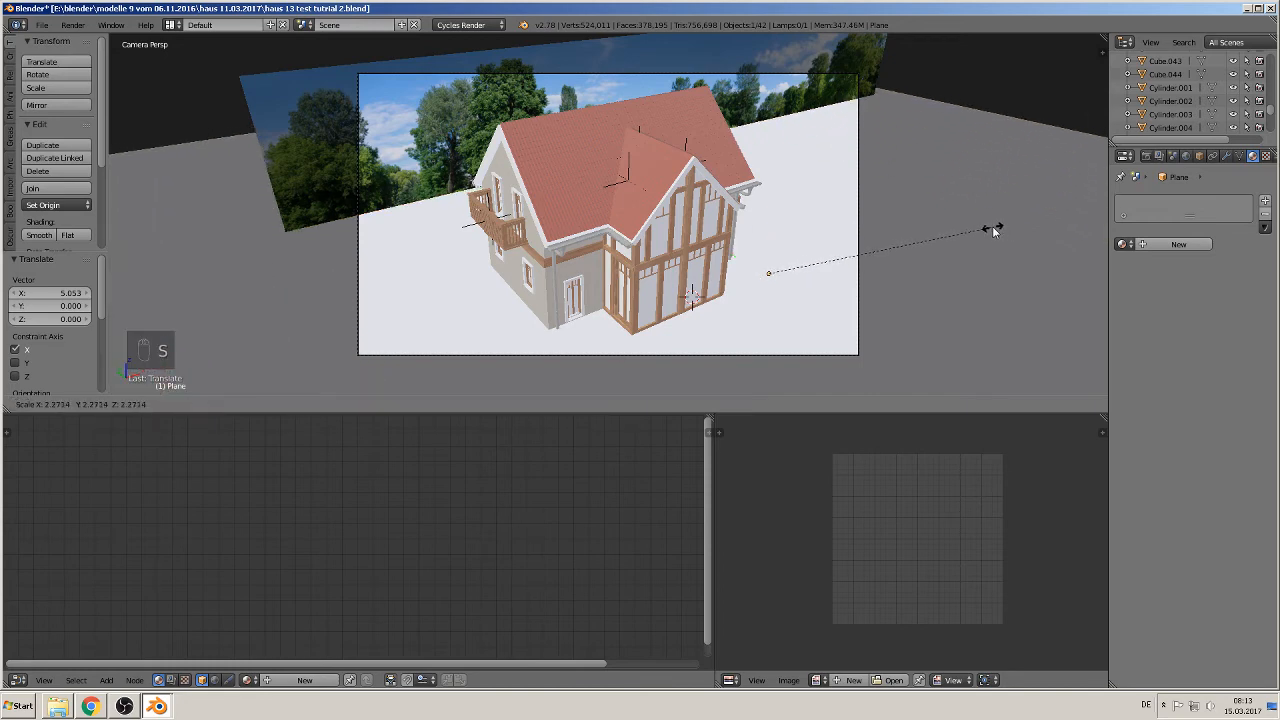
{"action": "left_click", "coordinate": [990, 229]}
- Select the tree panorama plane behind the house and raise it about 0.33 units along Z
{"action": "scroll", "coordinate": [866, 260], "scroll_direction": "up", "scroll_amount": 1}
{"action": "right_click", "coordinate": [412, 156]}
{"action": "scroll", "coordinate": [398, 145], "scroll_direction": "down", "scroll_amount": 2}
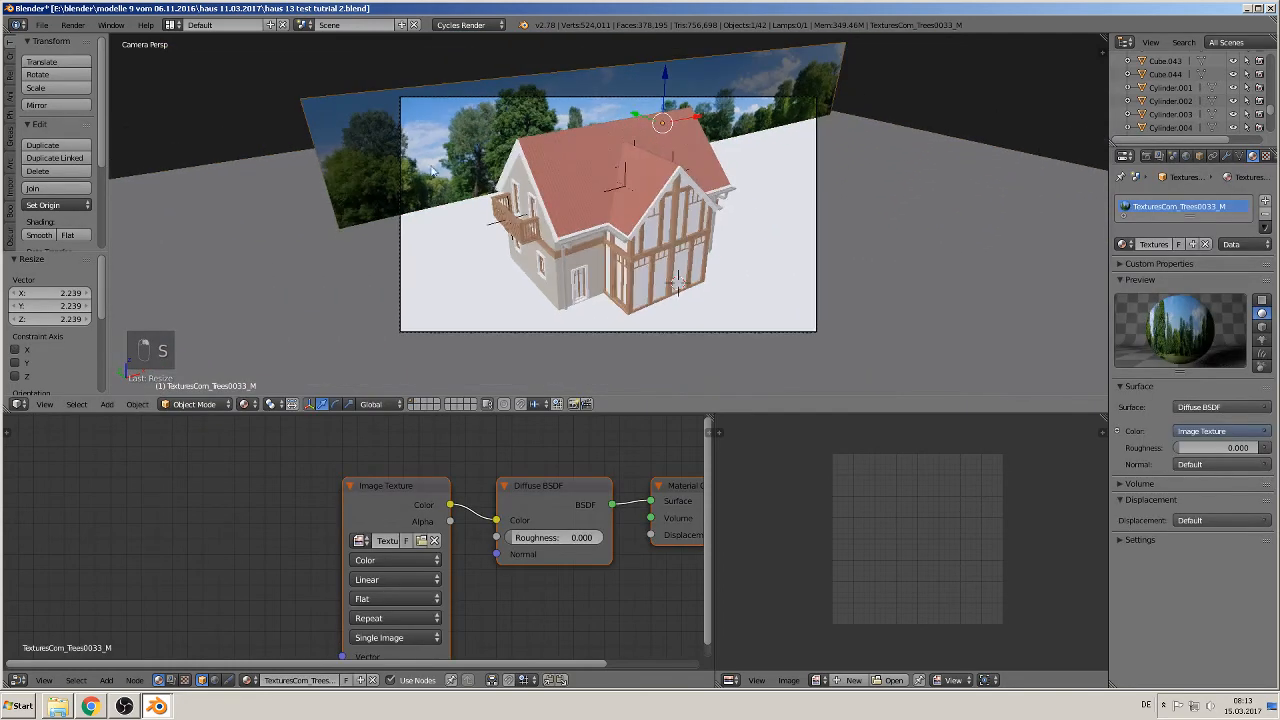
{"action": "key", "text": "g"}
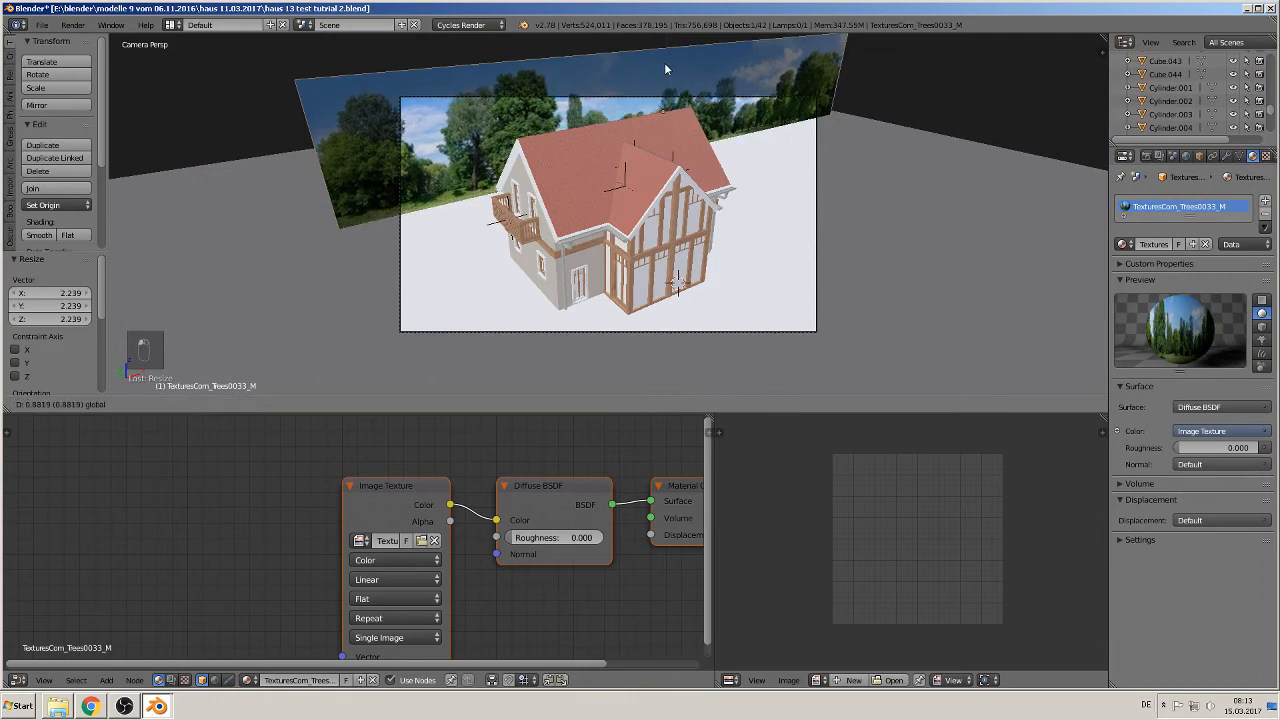
{"action": "left_click", "coordinate": [669, 72]}
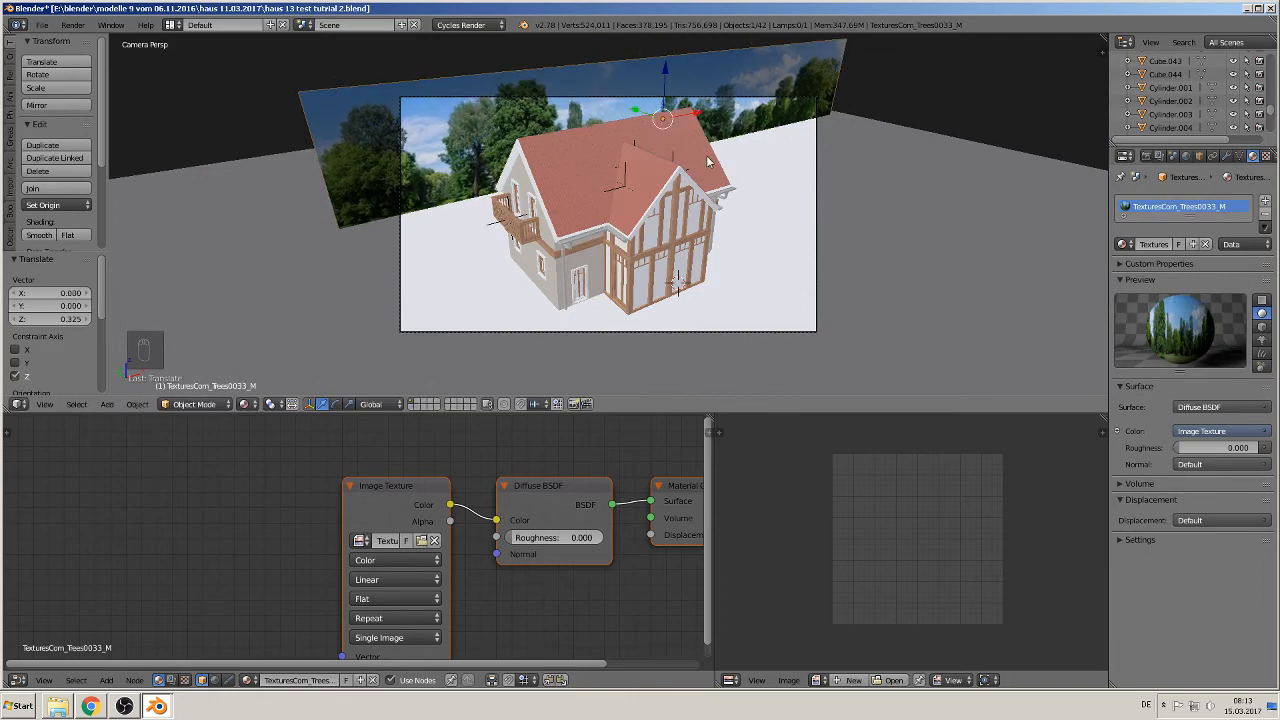
- Deselect everything, then select the ground plane and open it for mesh editing in top view
{"action": "key", "text": "a"}
{"action": "right_click", "coordinate": [782, 245]}
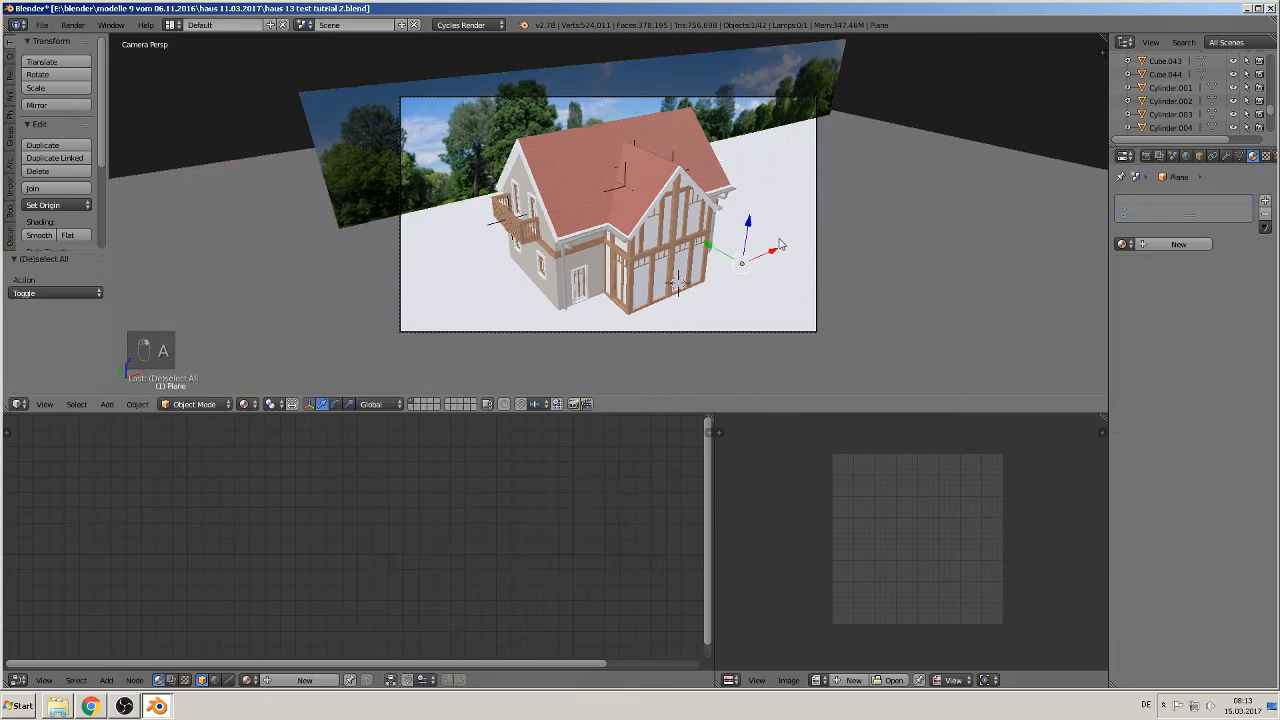
{"action": "key", "text": "KP_7"}
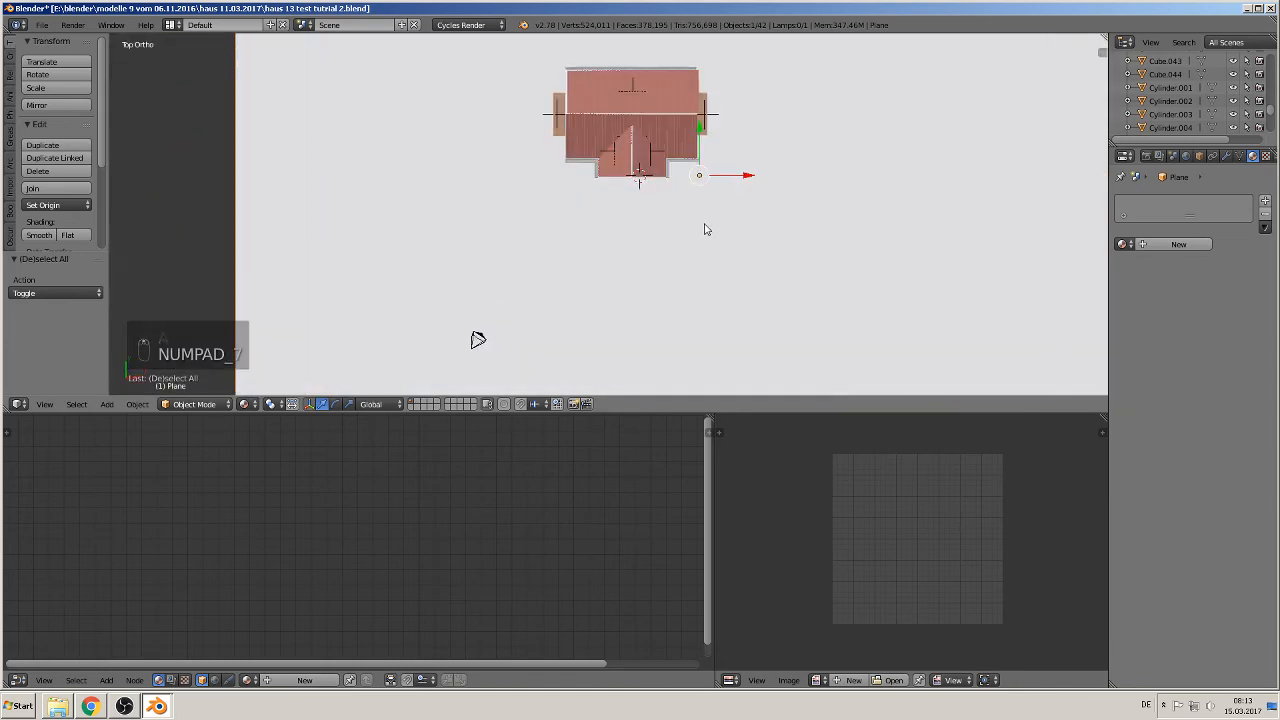
{"action": "middle_click_drag", "start_coordinate": [671, 214], "coordinate": [584, 361], "text": "shift"}
{"action": "scroll", "coordinate": [589, 323], "scroll_direction": "down", "scroll_amount": 6}
{"action": "scroll", "coordinate": [598, 270], "scroll_direction": "up", "scroll_amount": 2}
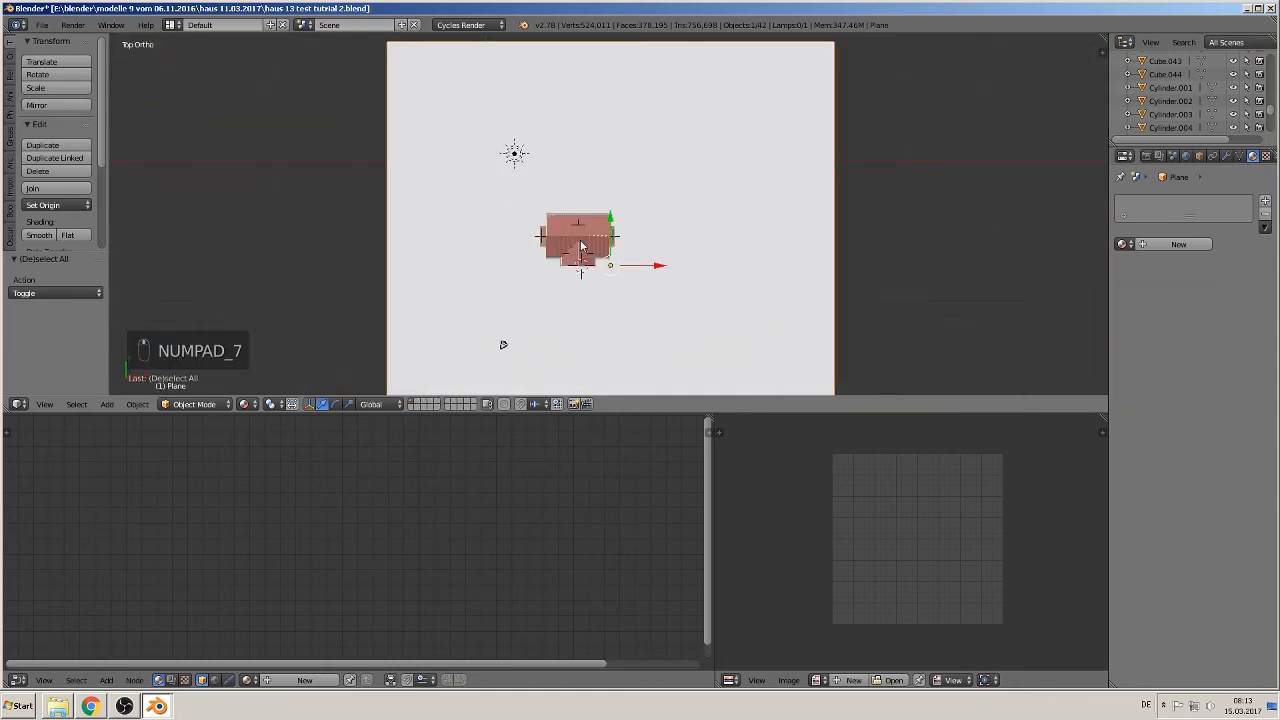
{"action": "scroll", "coordinate": [582, 245], "scroll_direction": "up", "scroll_amount": 2}
{"action": "key", "text": "Tab"}
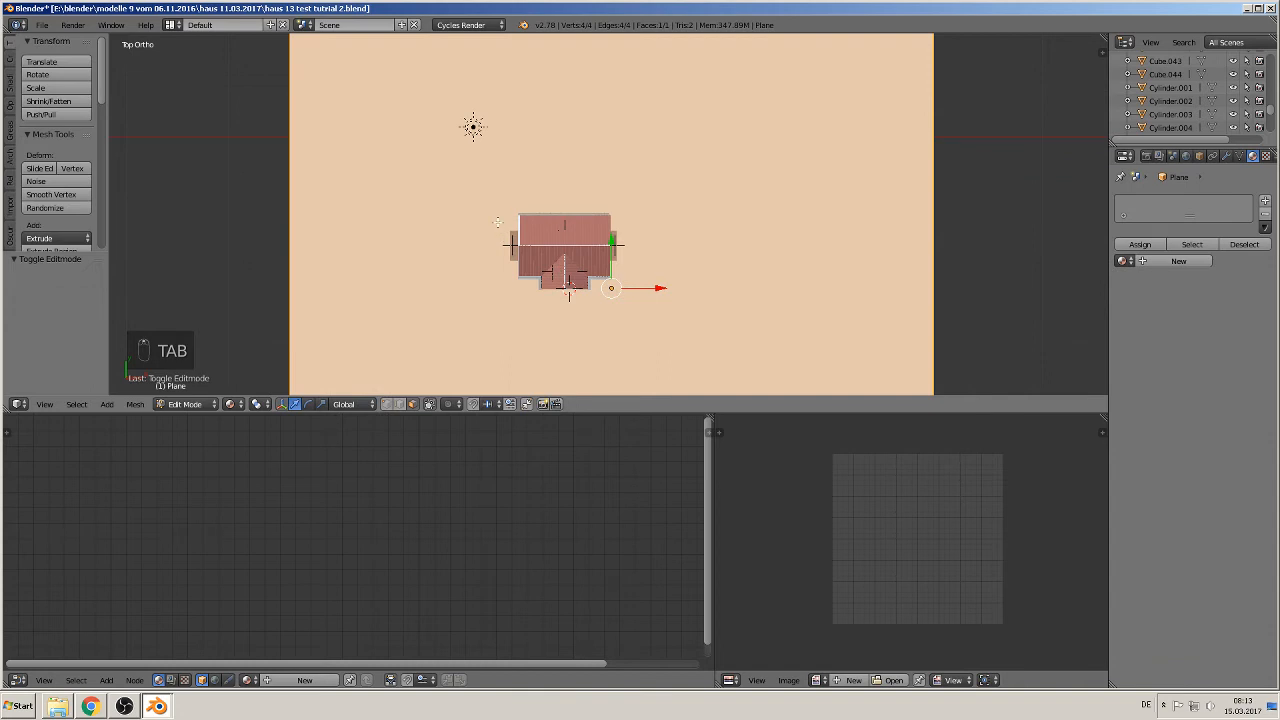
{"action": "key", "text": "ctrl+r"}
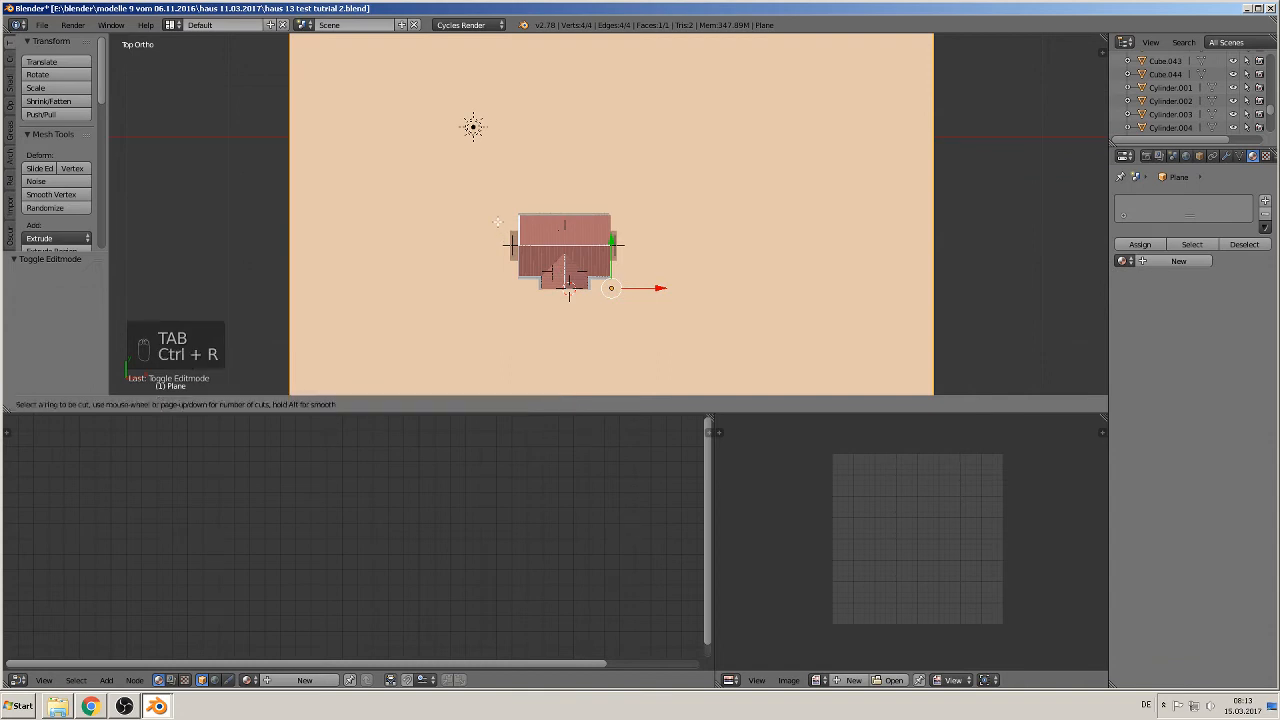
{"action": "right_click", "coordinate": [666, 376]}
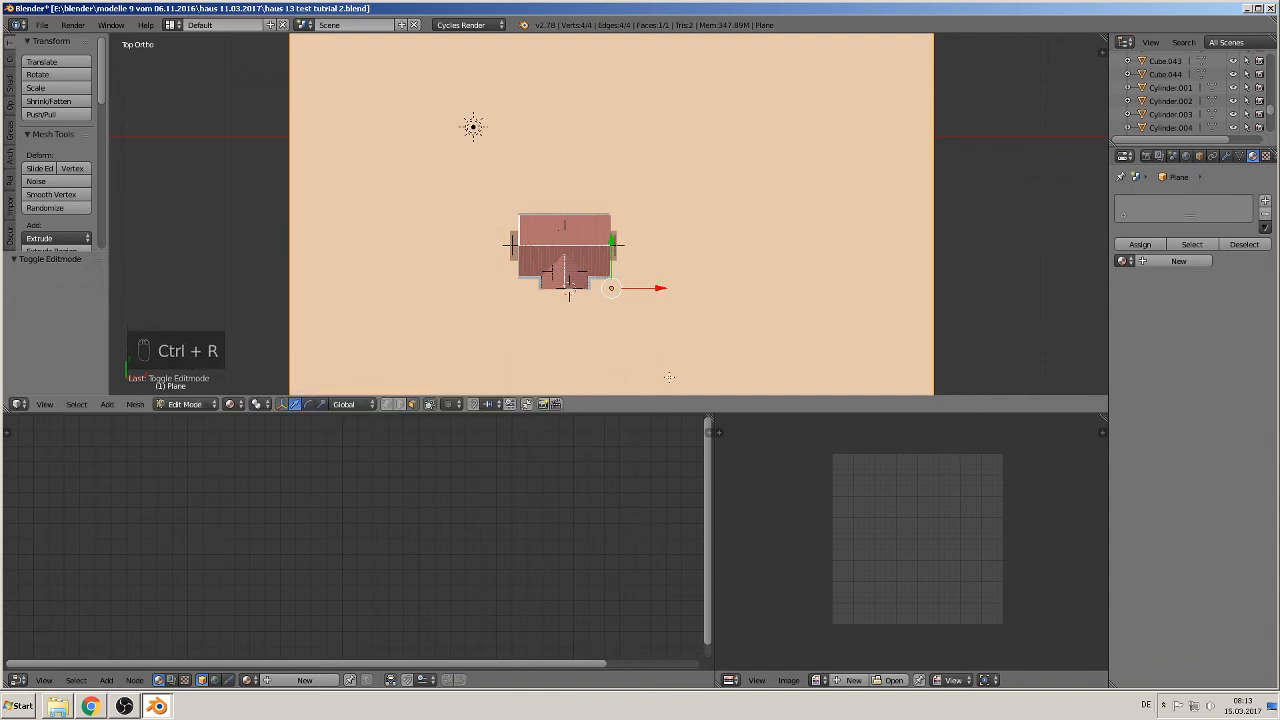
{"action": "middle_click_drag", "start_coordinate": [668, 374], "coordinate": [673, 260], "text": "shift"}
{"action": "scroll", "coordinate": [672, 252], "scroll_direction": "down", "scroll_amount": 2}
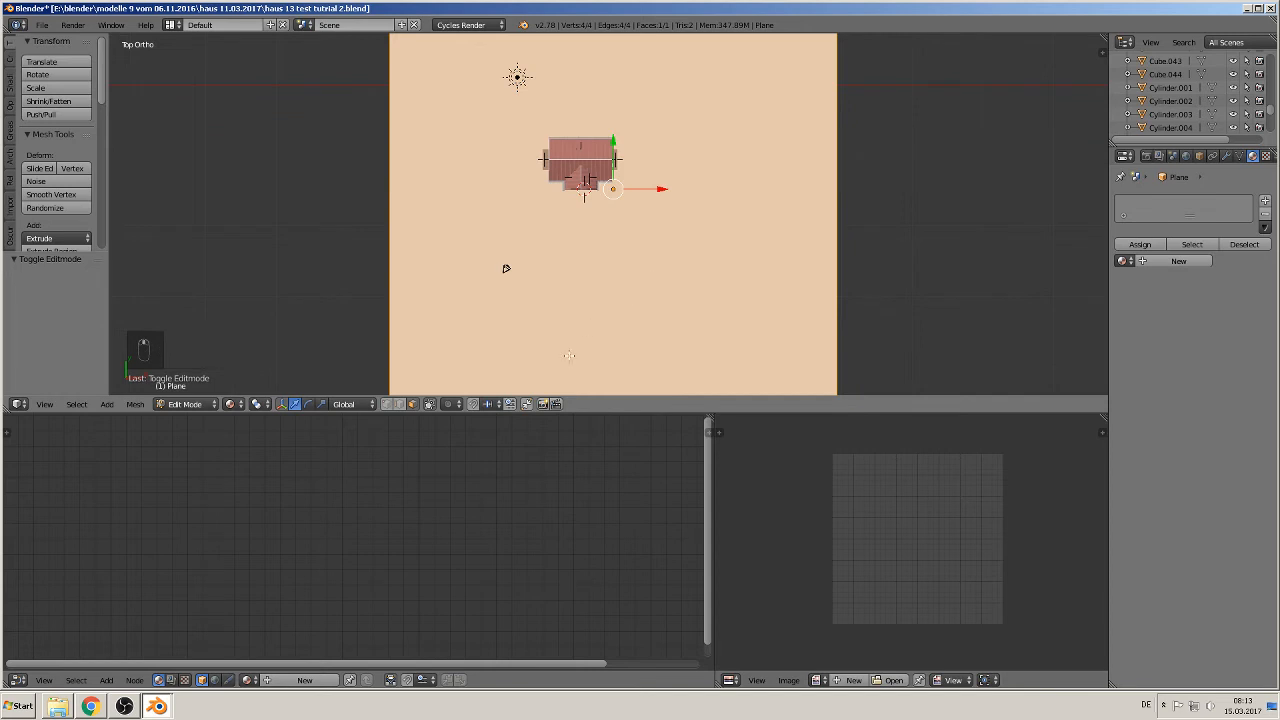
{"action": "key", "text": "ctrl+r"}
{"action": "right_click", "coordinate": [506, 268]}
{"action": "middle_click_drag", "start_coordinate": [506, 268], "coordinate": [497, 280], "text": "shift"}
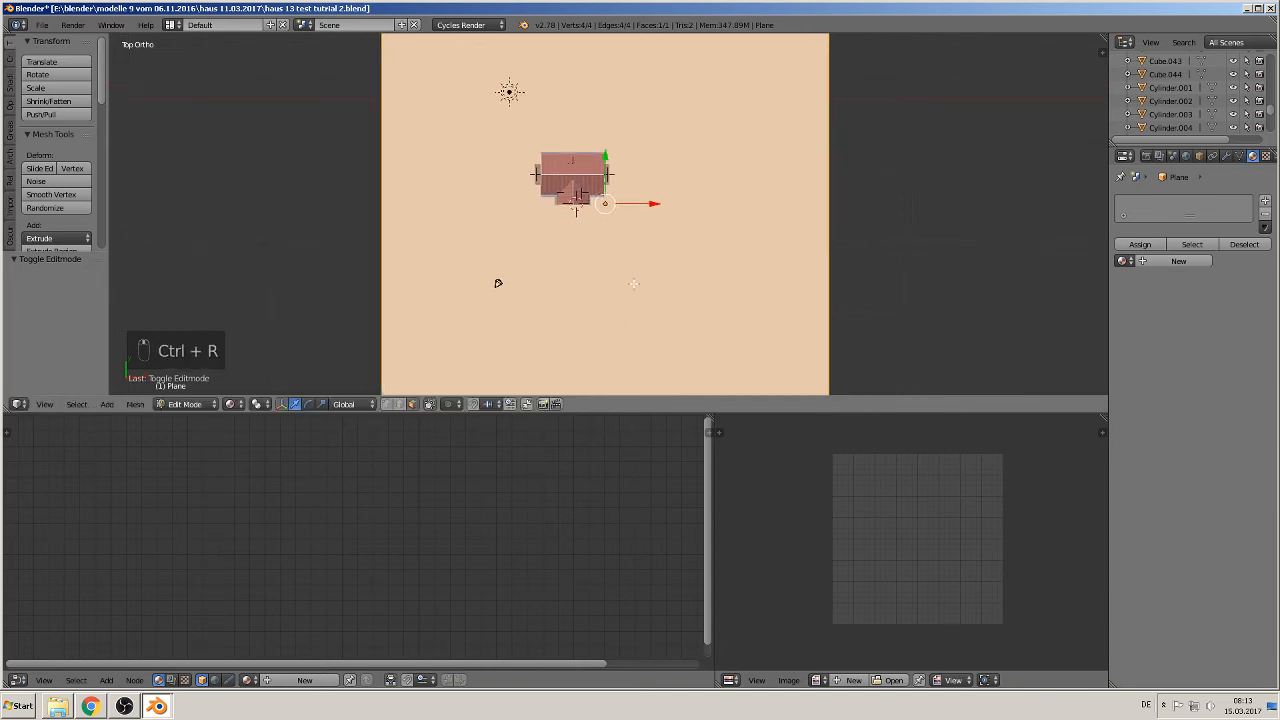
{"action": "scroll", "coordinate": [534, 256], "scroll_direction": "down", "scroll_amount": 3}
{"action": "scroll", "coordinate": [613, 302], "scroll_direction": "up", "scroll_amount": 1}
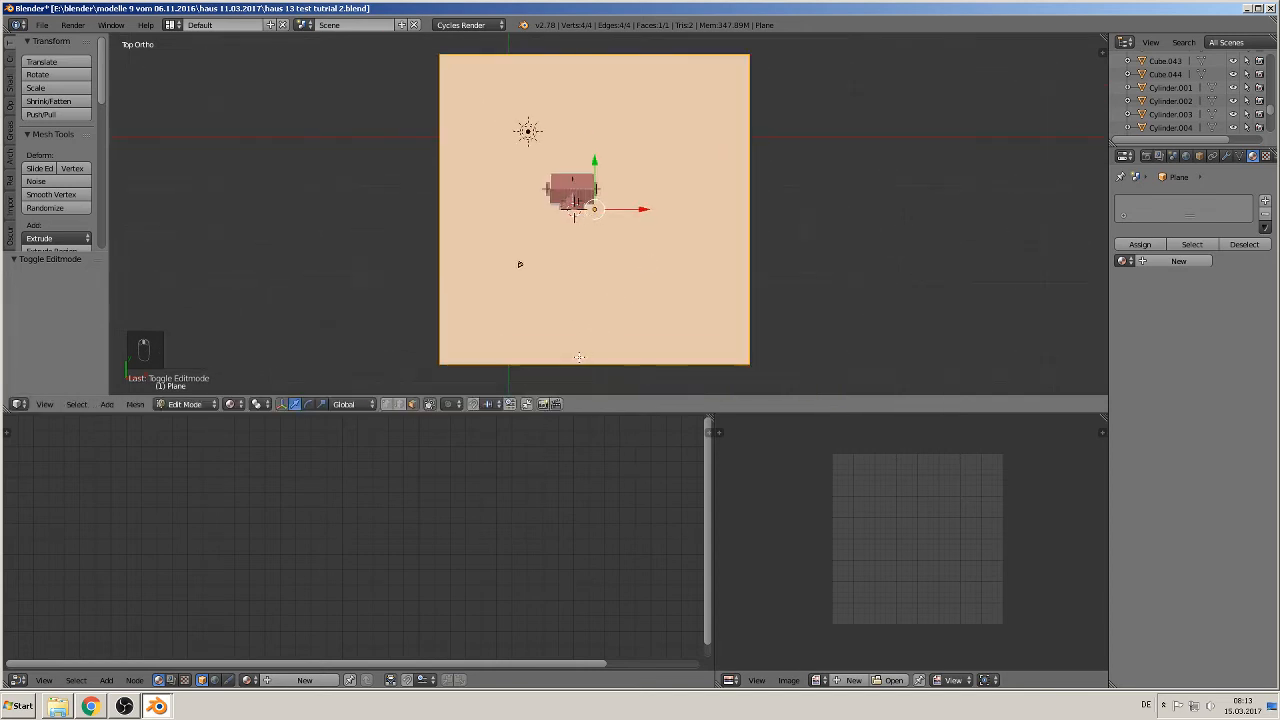
- Add two loop cuts running along Y through the ground plane, slid close to the house on either side
{"action": "key", "text": "ctrl+r"}
{"action": "left_click", "coordinate": [585, 357]}
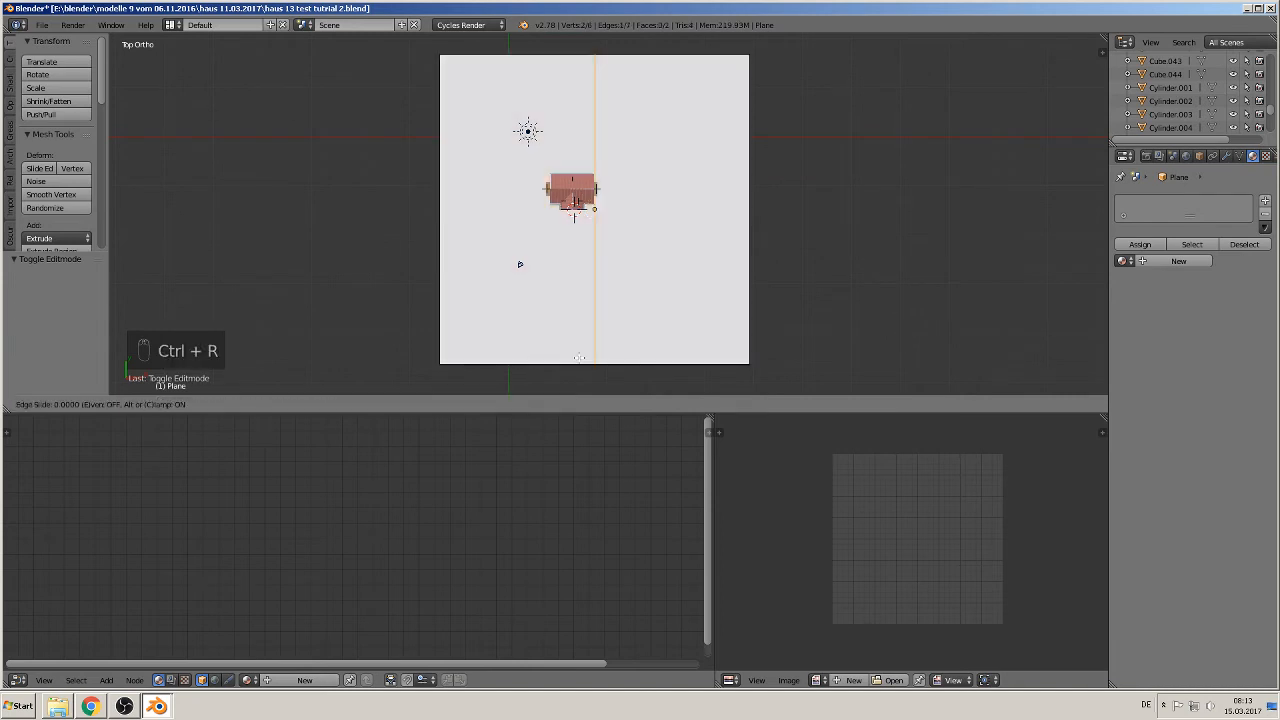
{"action": "left_click", "coordinate": [521, 356]}
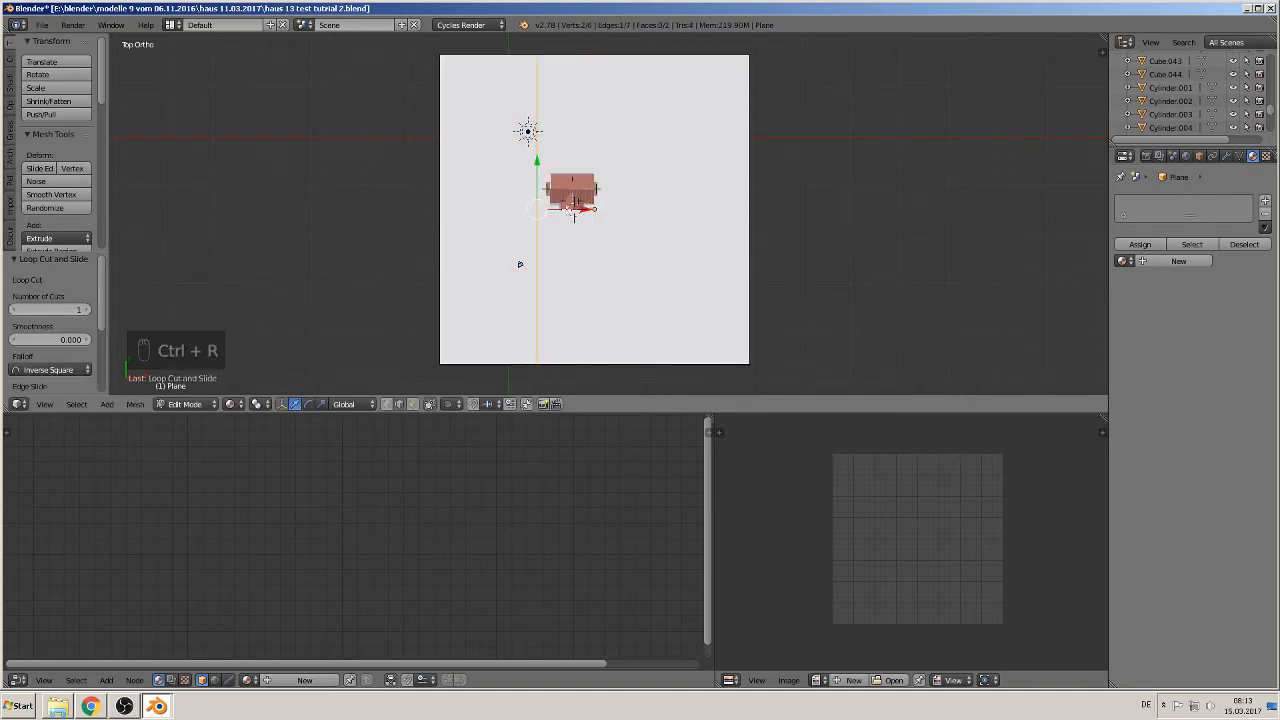
{"action": "key", "text": "ctrl+r"}
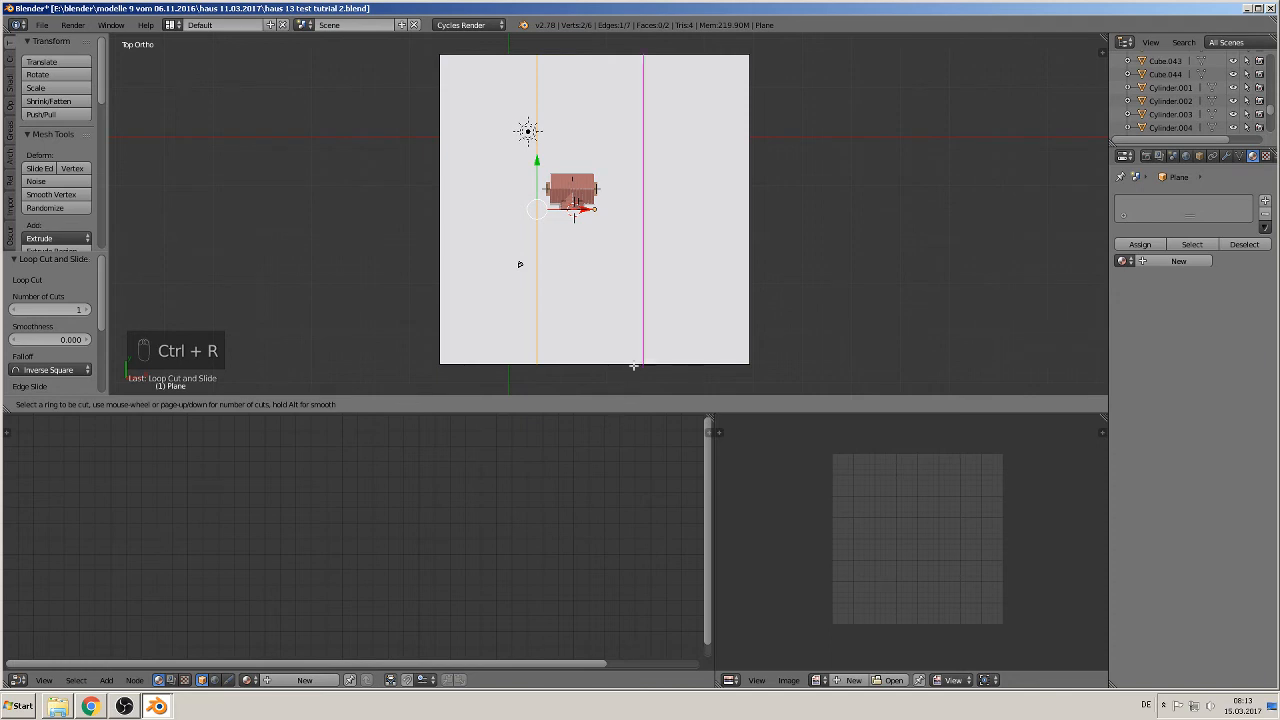
{"action": "left_click", "coordinate": [634, 358]}
{"action": "left_click", "coordinate": [598, 352]}
{"action": "scroll", "coordinate": [598, 352], "scroll_direction": "up", "scroll_amount": 2}
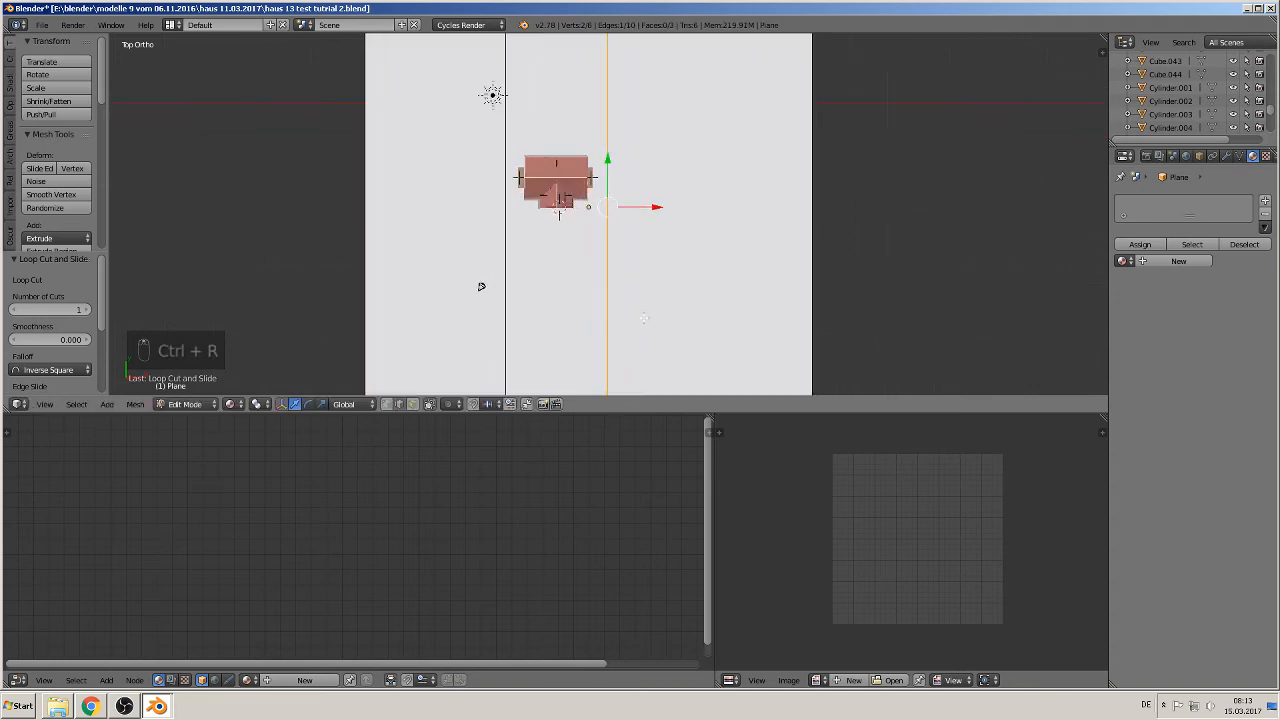
{"action": "middle_click_drag", "start_coordinate": [598, 352], "coordinate": [658, 241]}
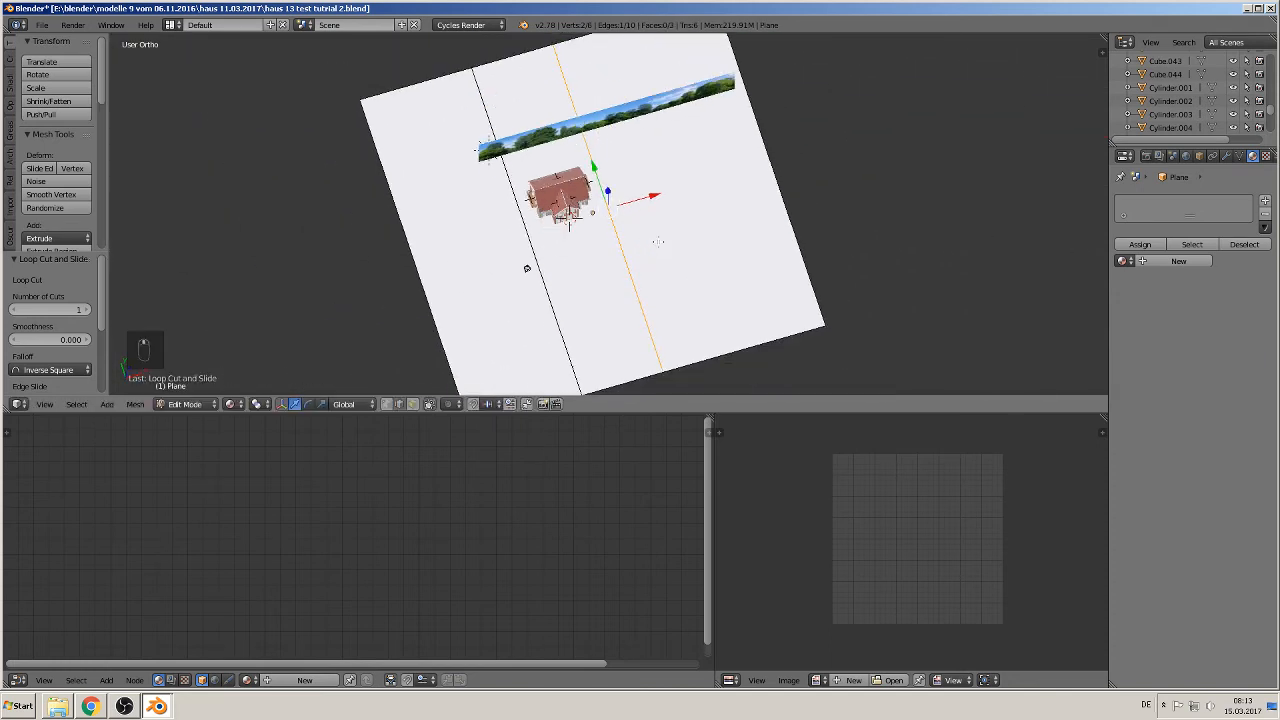
{"action": "key", "text": "KP_7"}
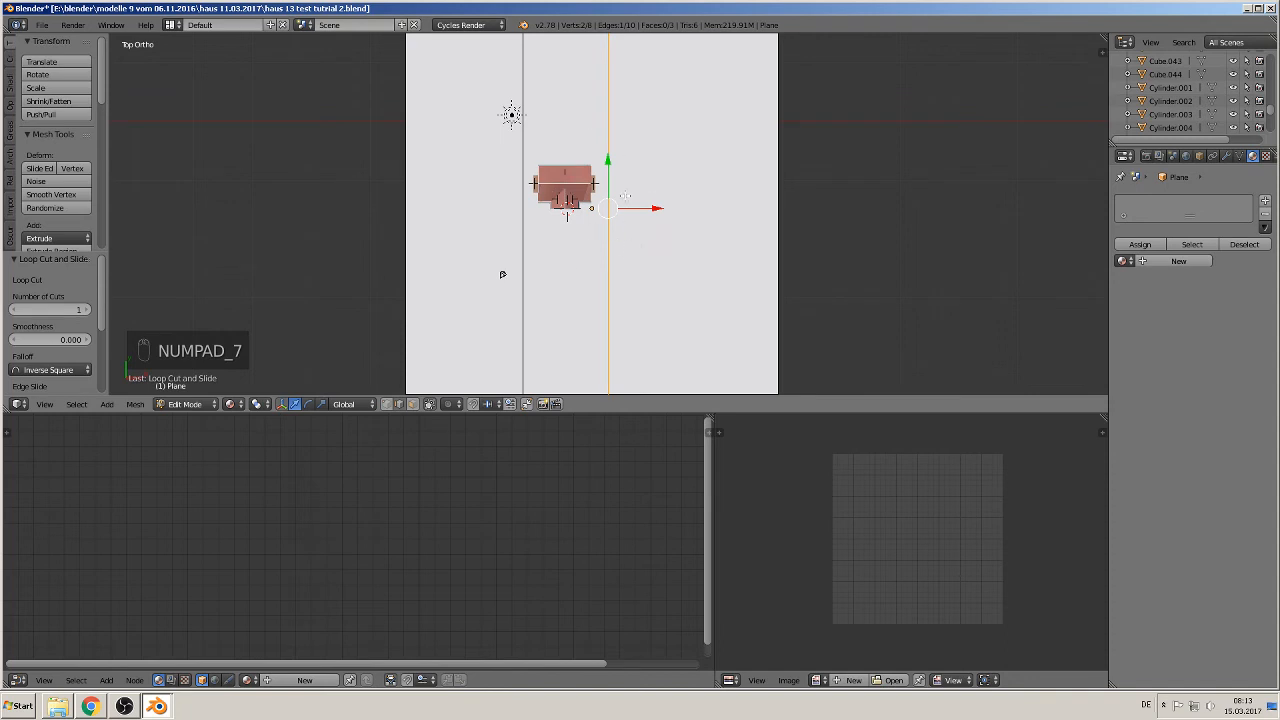
- Select the entire ground plane mesh and unwrap it with Project From View from the top
{"action": "key", "text": "Tab"}
{"action": "key", "text": "Tab"}
{"action": "key", "text": "a"}
{"action": "key", "text": "a"}
{"action": "key", "text": "a"}
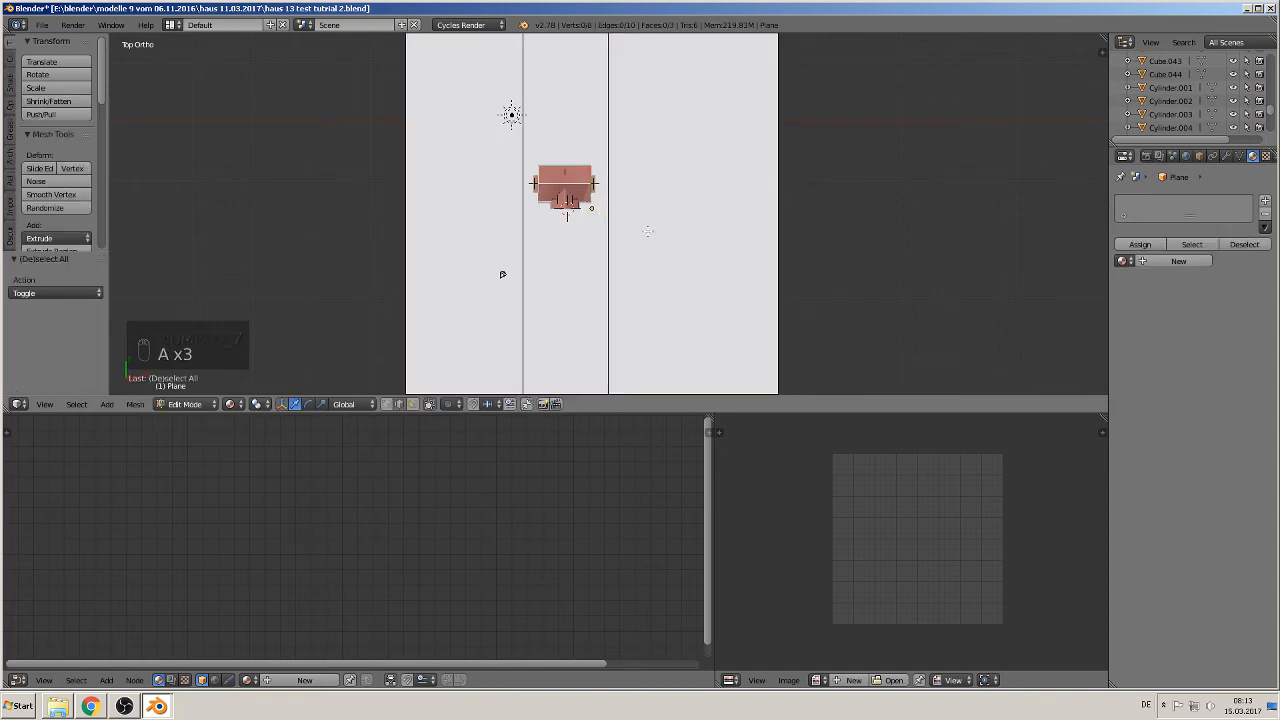
{"action": "key", "text": "a"}
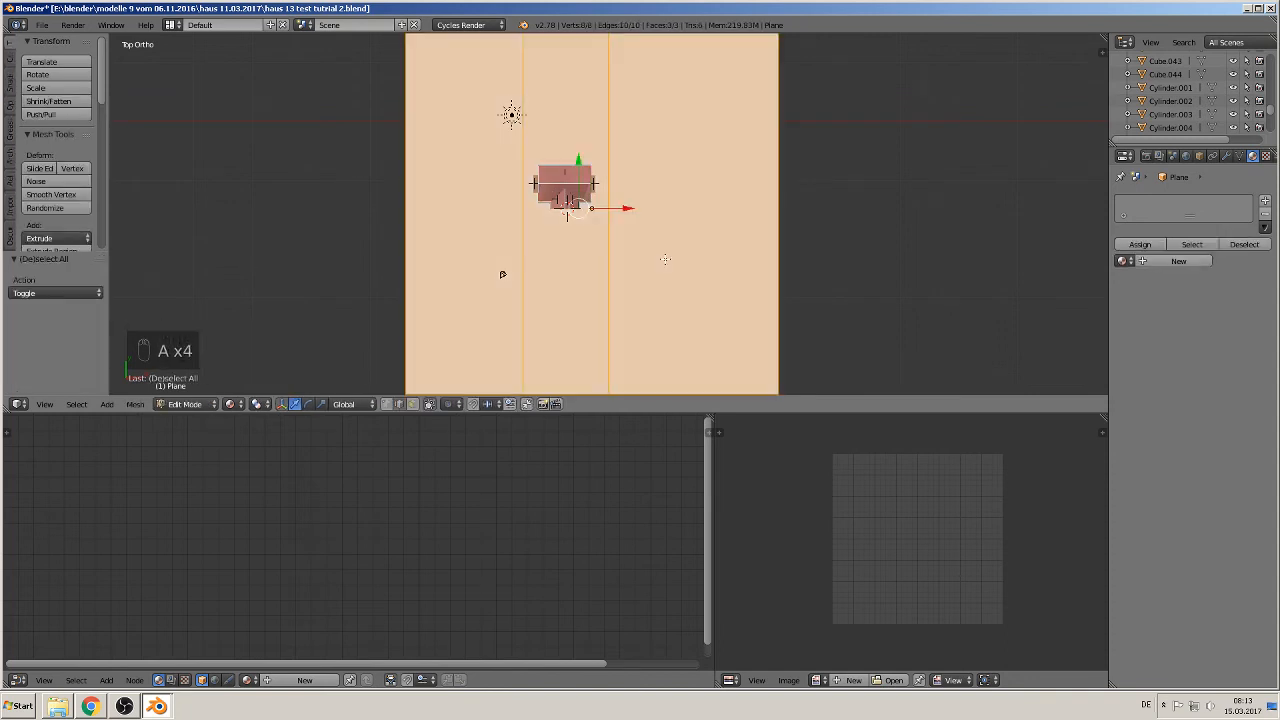
{"action": "key", "text": "u"}
{"action": "left_click", "coordinate": [659, 350]}
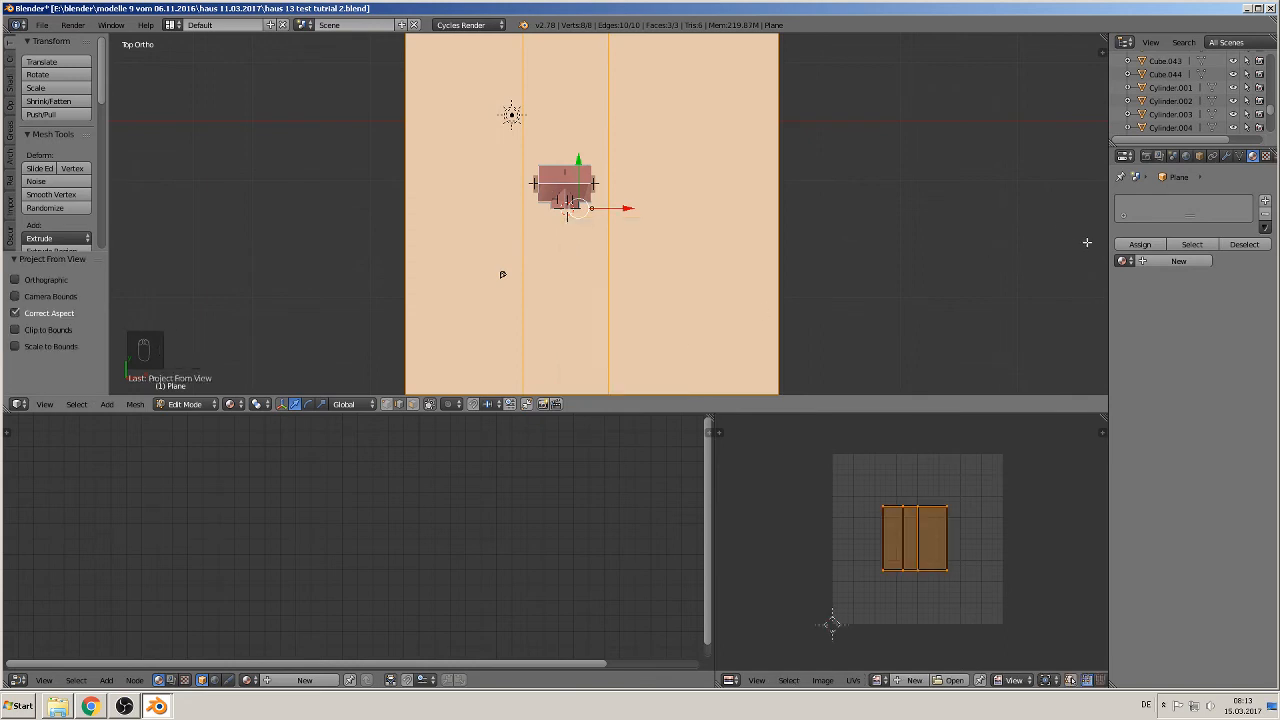
- Add a material slot to the ground plane with a new material named gras
{"action": "left_click", "coordinate": [1265, 201]}
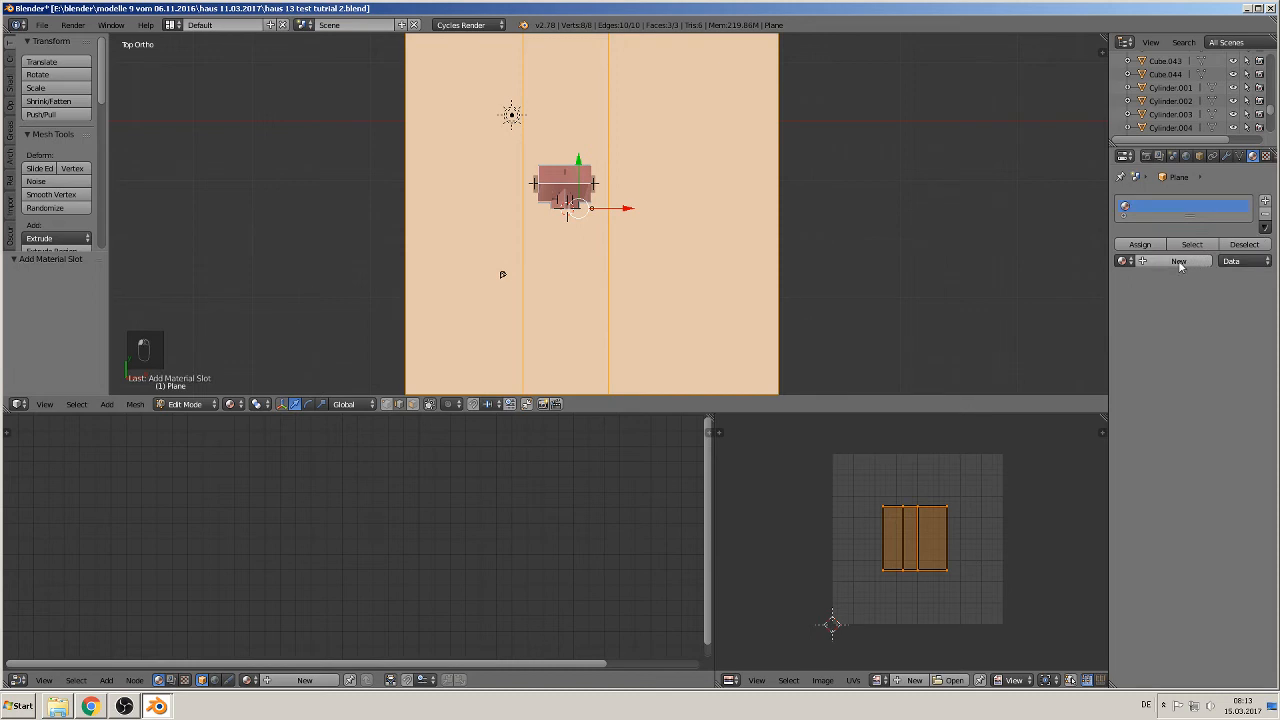
{"action": "left_click", "coordinate": [1179, 261]}
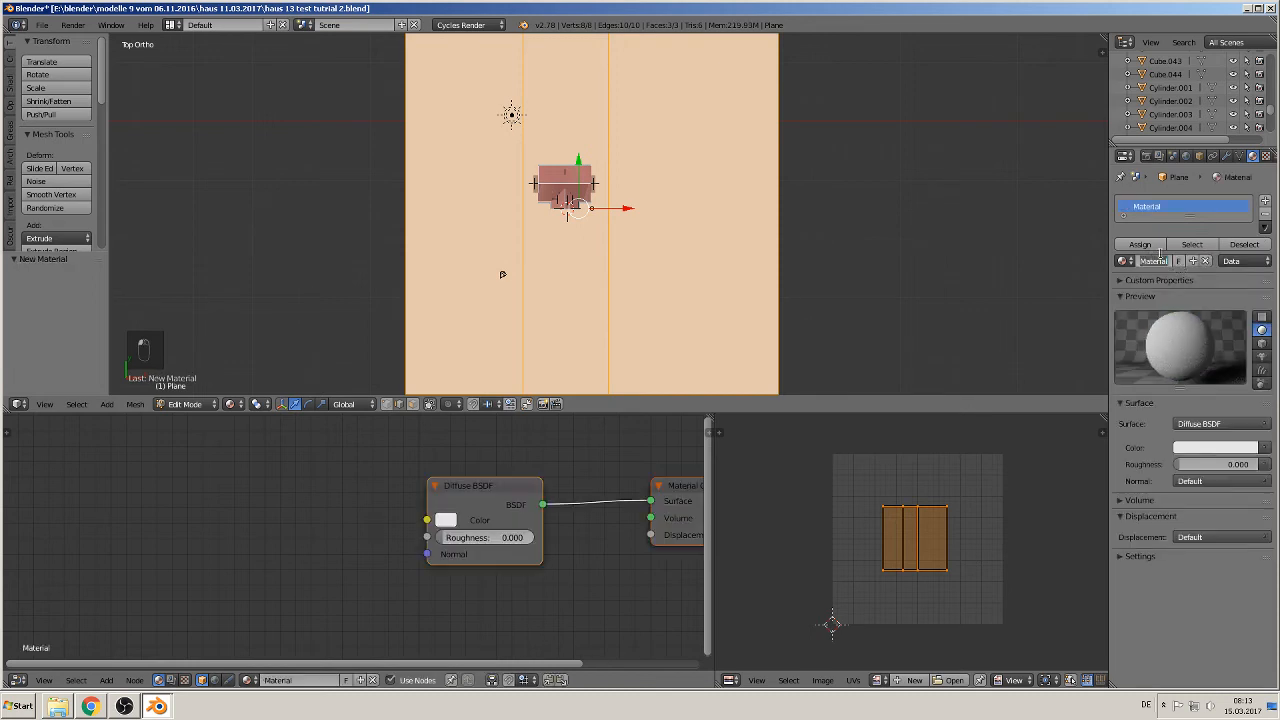
{"action": "type", "text": "gras"}
{"action": "key", "text": "Return"}
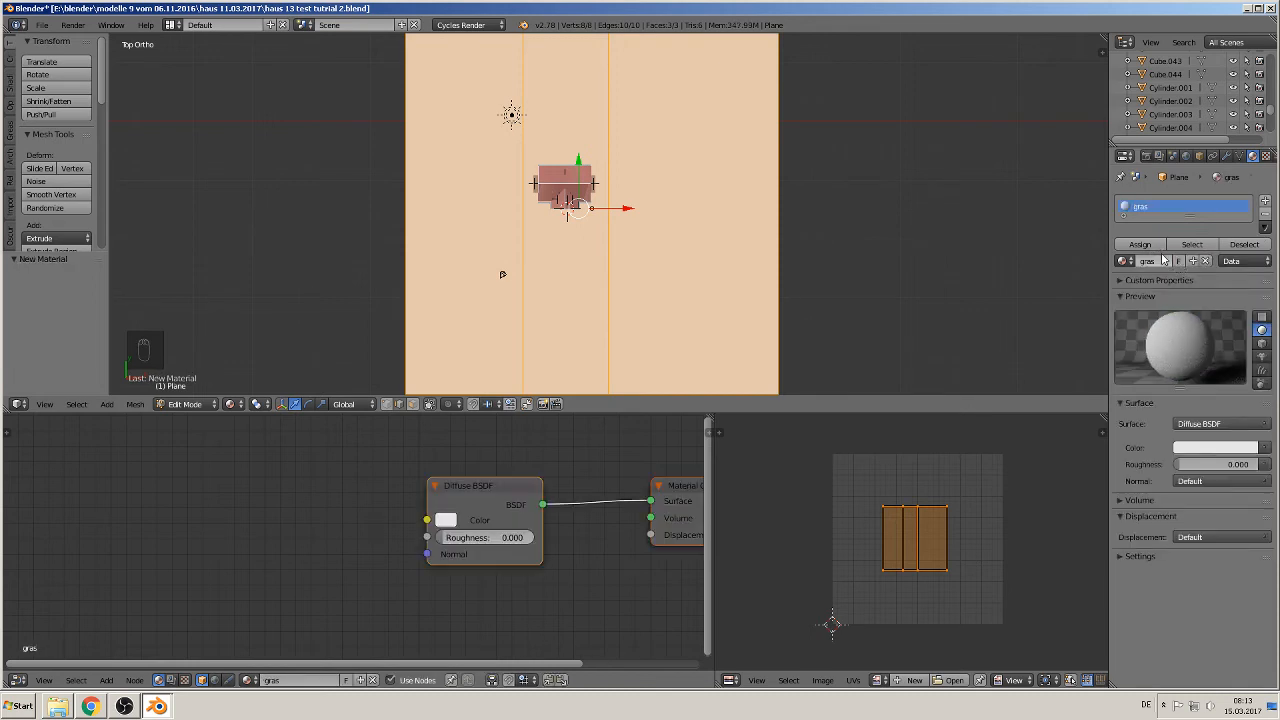
- Add a second material slot to the ground plane with a new material named stone
{"action": "left_click", "coordinate": [1265, 201]}
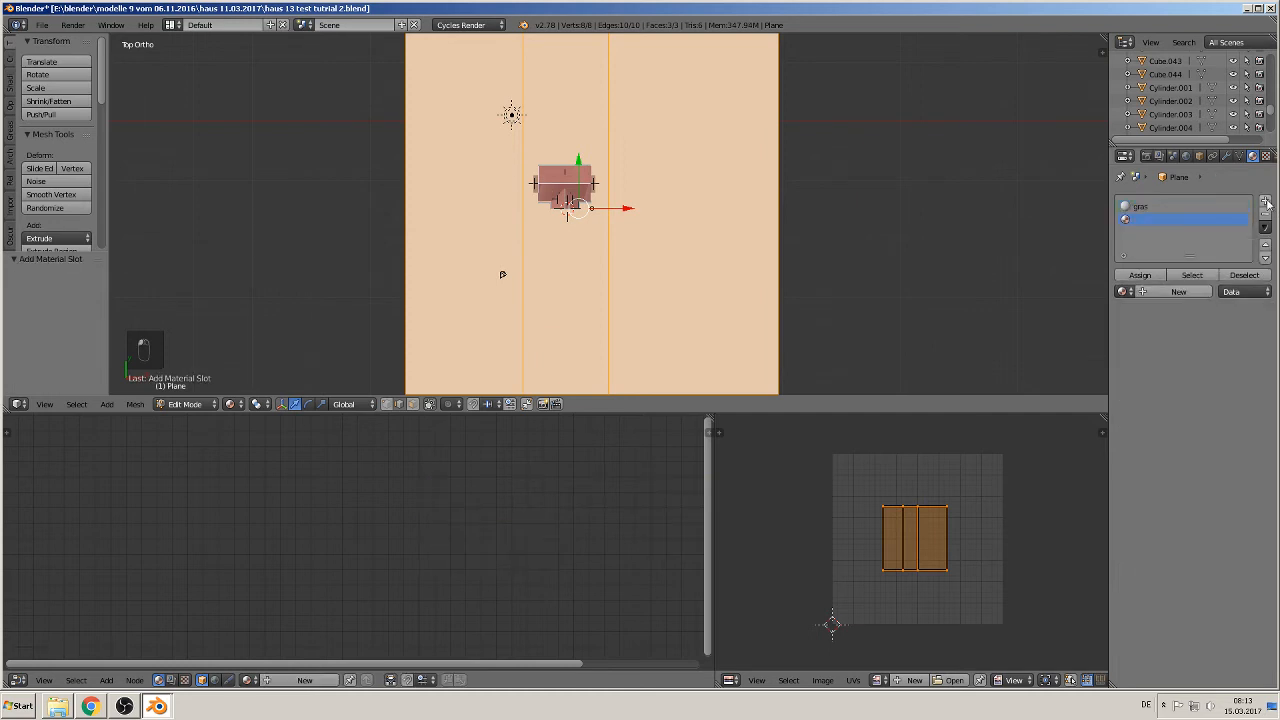
{"action": "left_click", "coordinate": [1177, 291]}
{"action": "double_click", "coordinate": [1153, 291]}
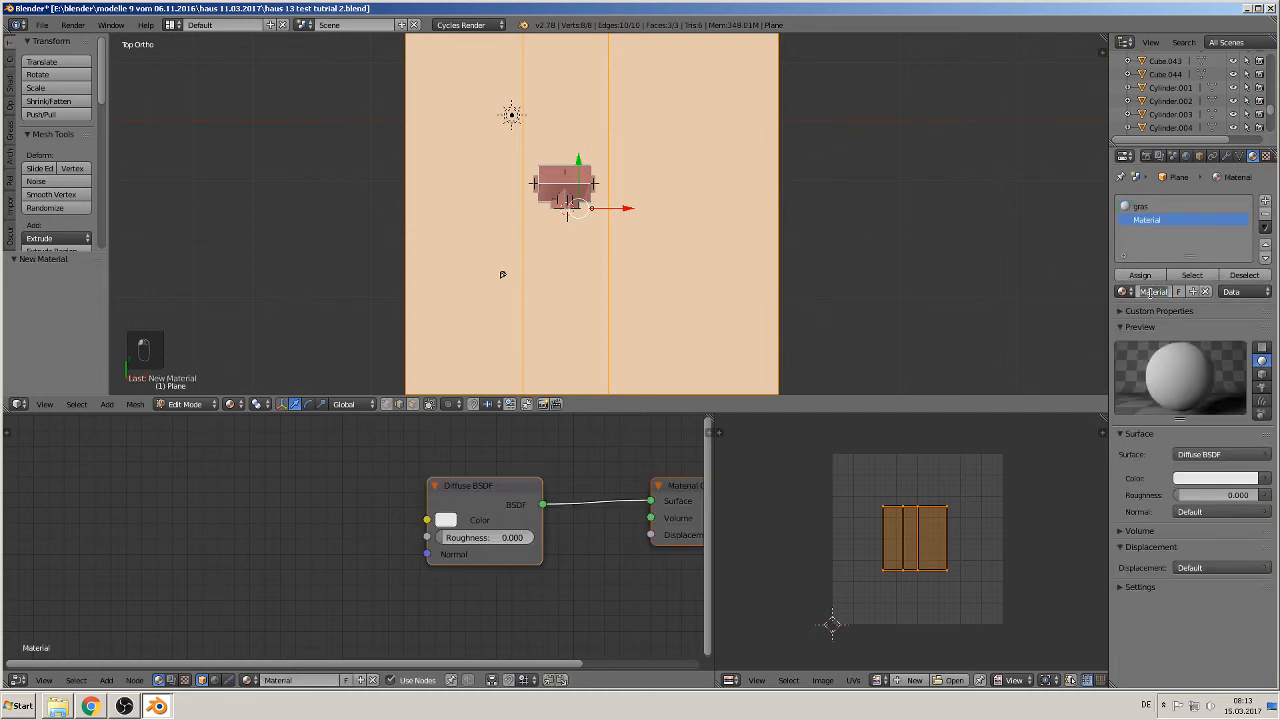
{"action": "type", "text": "stone"}
{"action": "key", "text": "Return"}
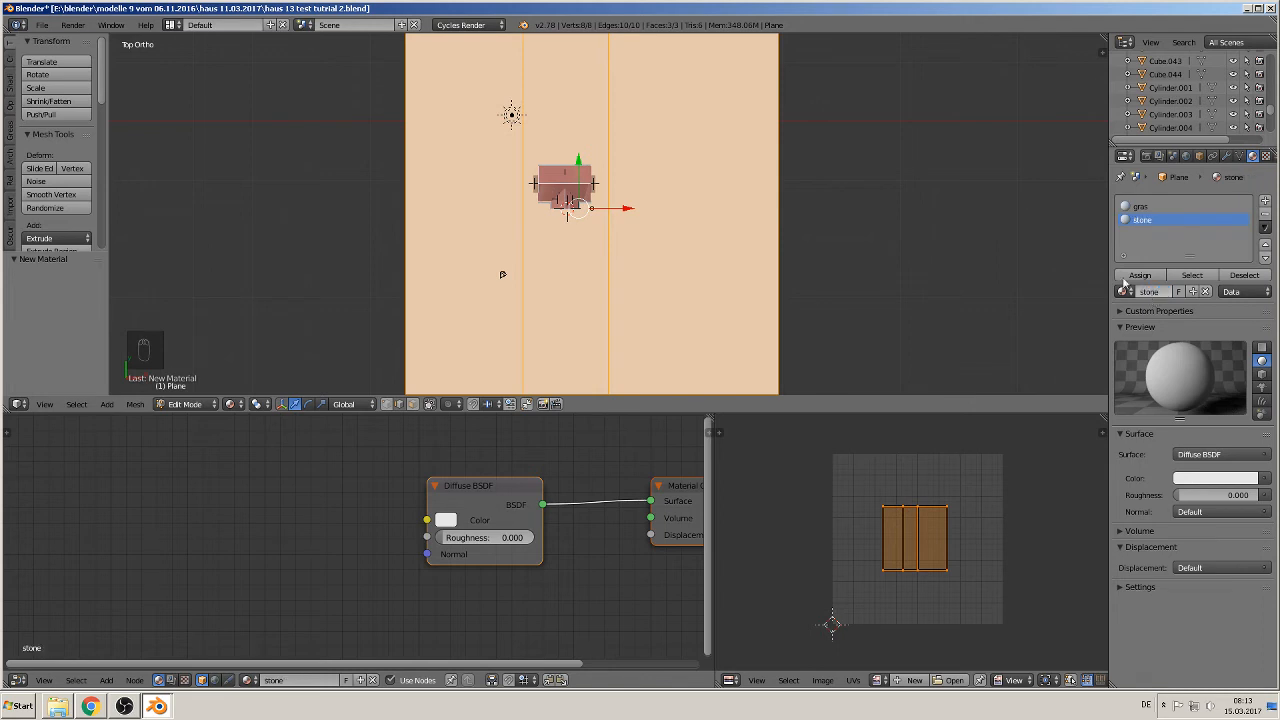
- Set the gras material's diffuse colour to an Image Texture and load Gras.jpg from the Bäume, pflanzen obst folder
{"action": "left_click", "coordinate": [1150, 204]}
{"action": "left_click", "coordinate": [1265, 478]}
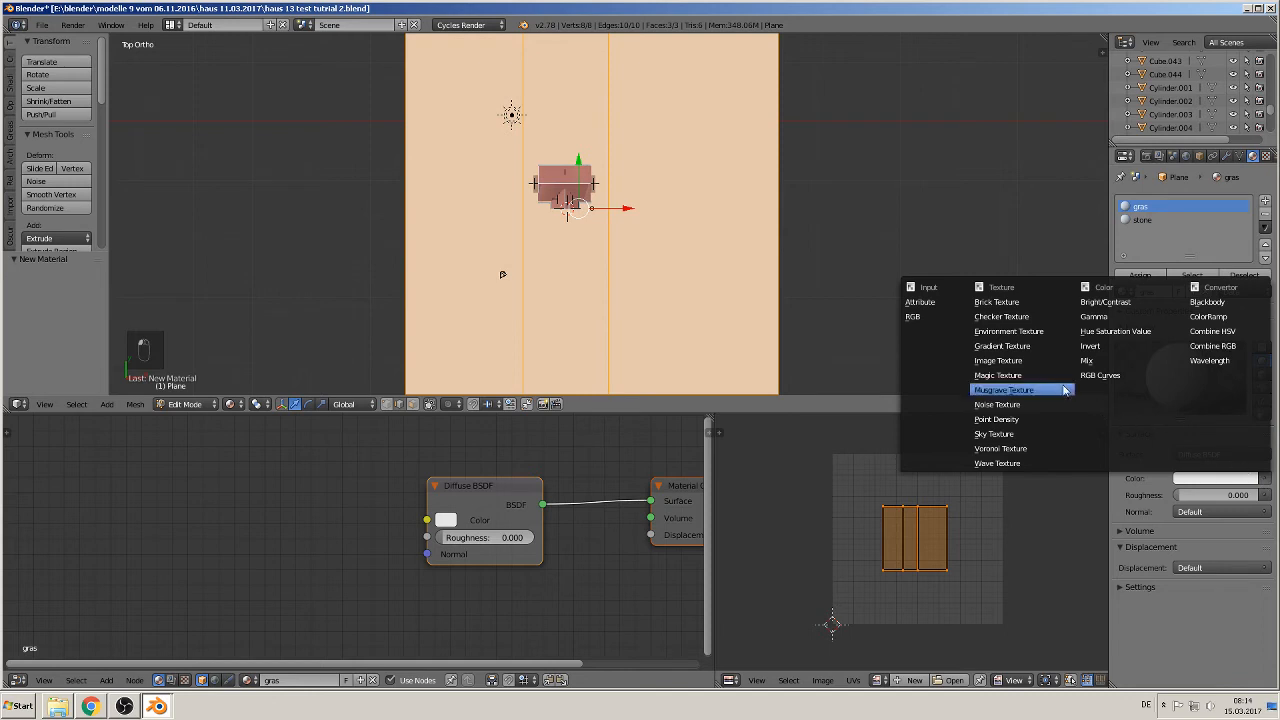
{"action": "left_click", "coordinate": [1028, 369]}
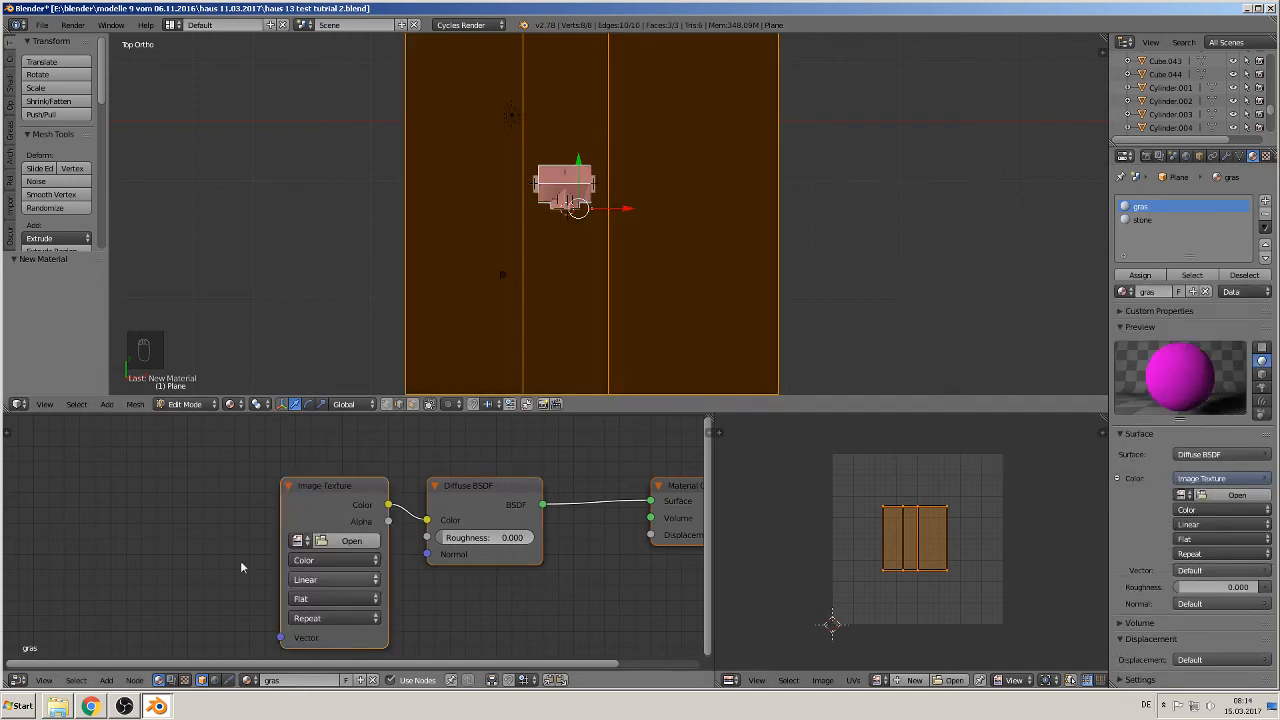
{"action": "left_click", "coordinate": [345, 540]}
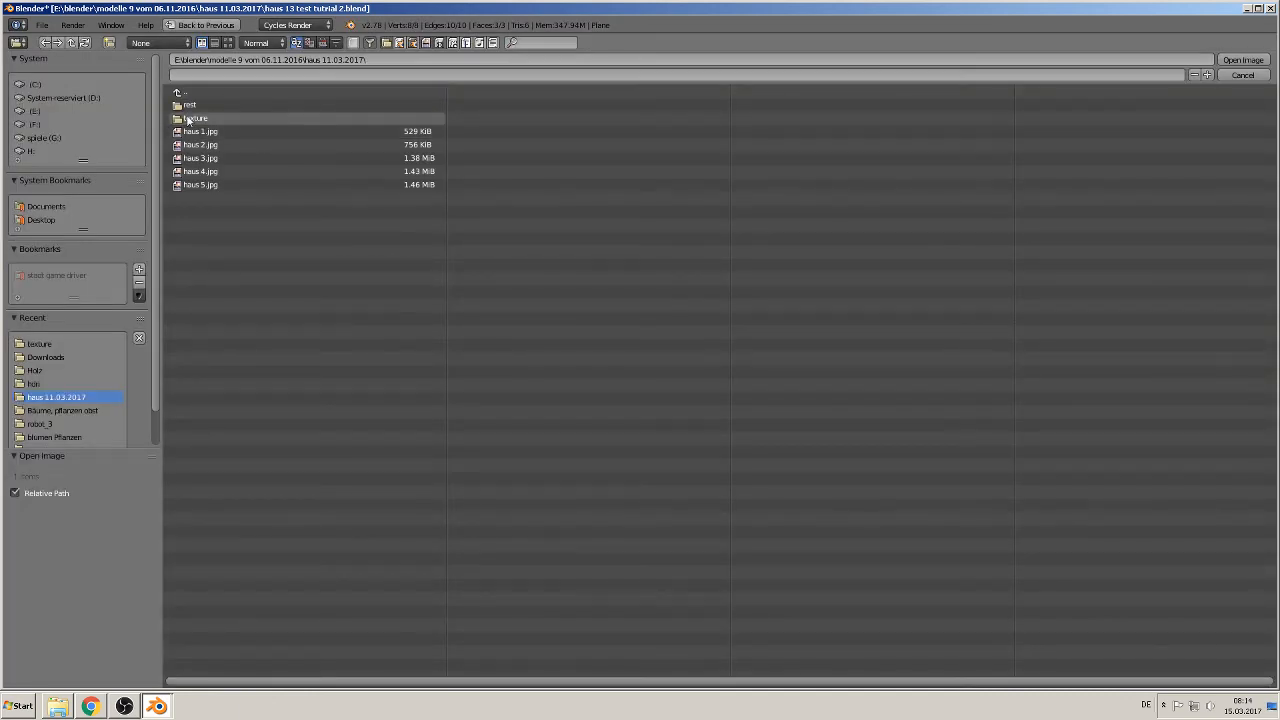
{"action": "left_click", "coordinate": [228, 42]}
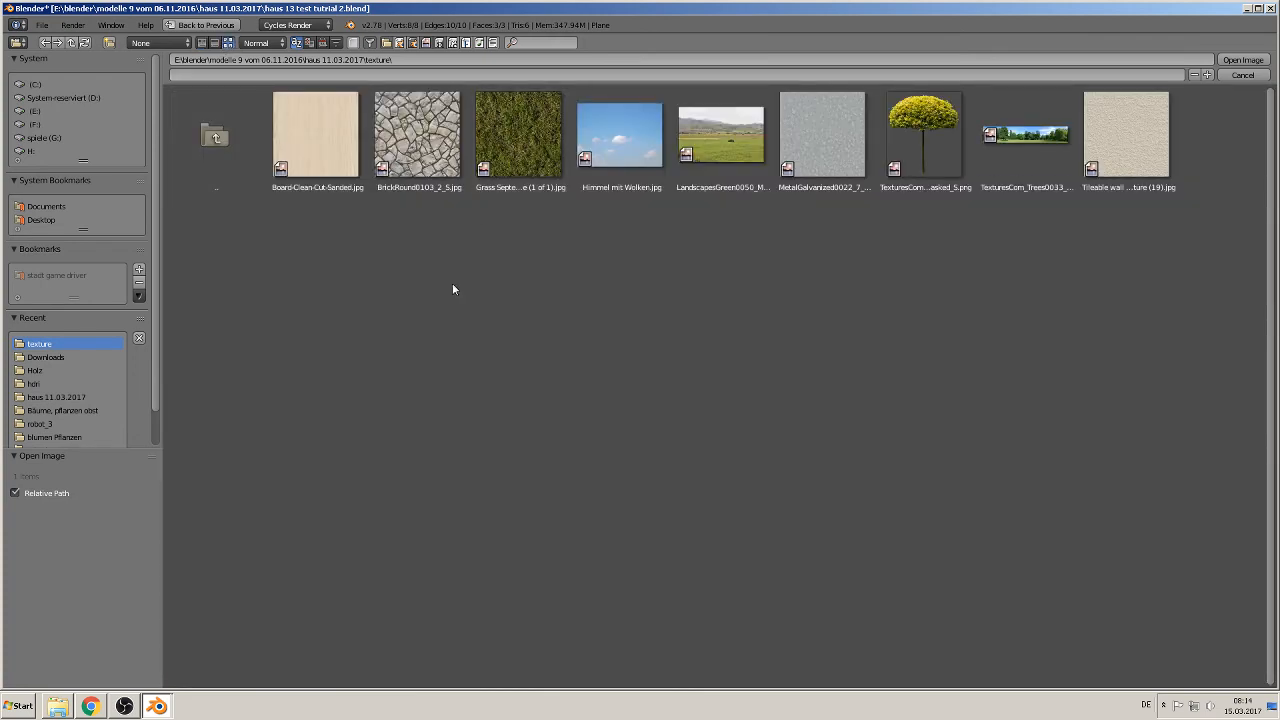
{"action": "left_click", "coordinate": [66, 410]}
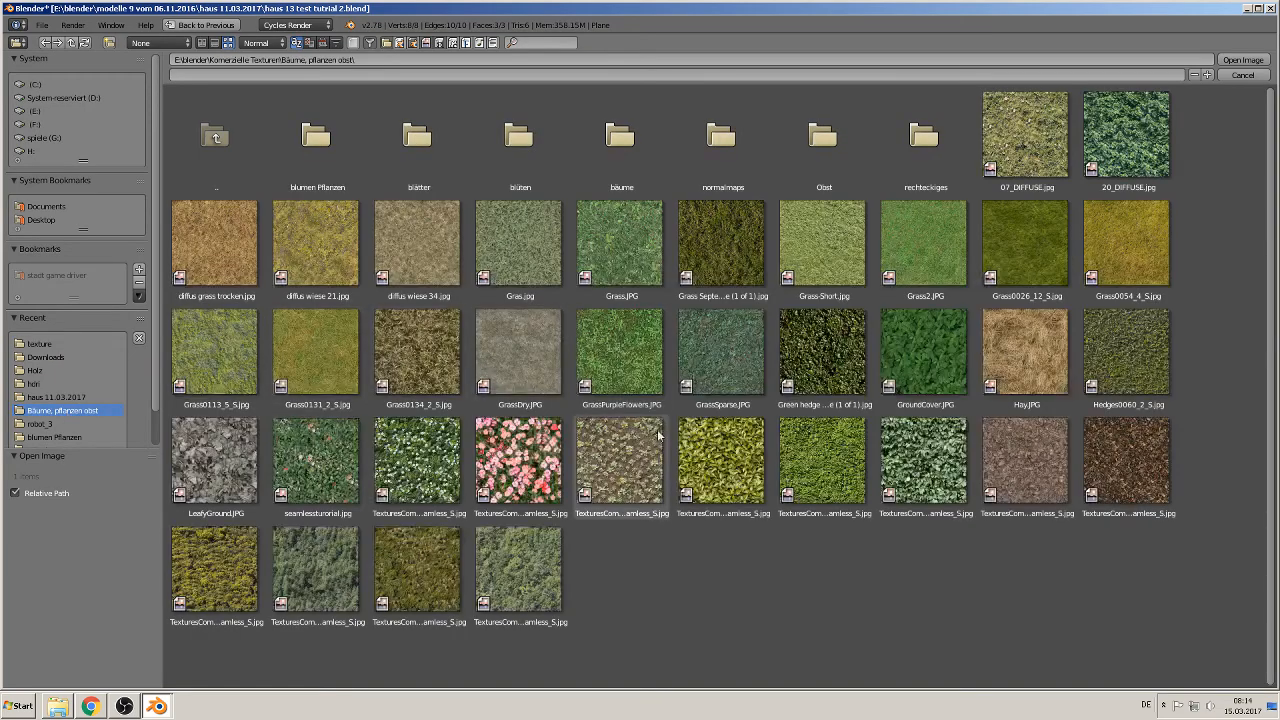
{"action": "double_click", "coordinate": [525, 246]}
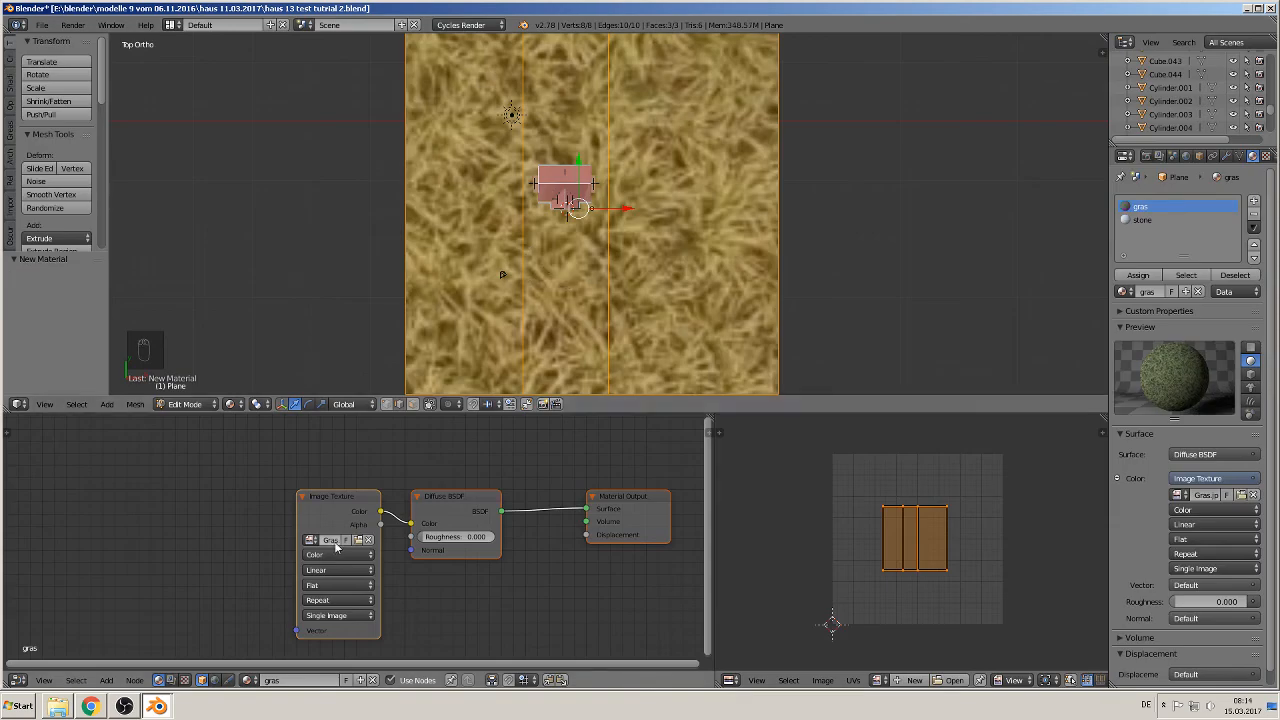
- Add a Texture Coordinate node to the gras material, placed ahead of the Image Texture node
{"action": "scroll", "coordinate": [228, 571], "scroll_direction": "down", "scroll_amount": 2}
{"action": "middle_click_drag", "start_coordinate": [228, 571], "coordinate": [468, 550]}
{"action": "scroll", "coordinate": [457, 575], "scroll_direction": "down", "scroll_amount": 5}
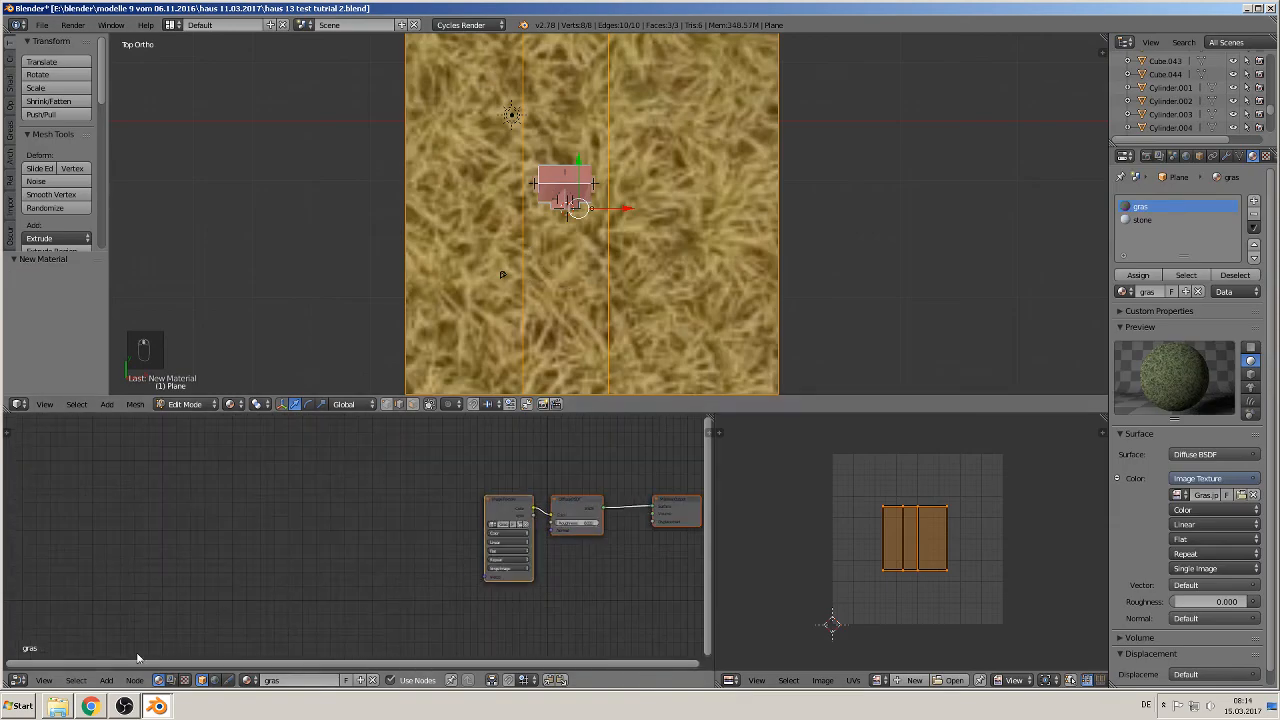
{"action": "left_click", "coordinate": [103, 681]}
{"action": "mouse_move", "coordinate": [125, 651]}
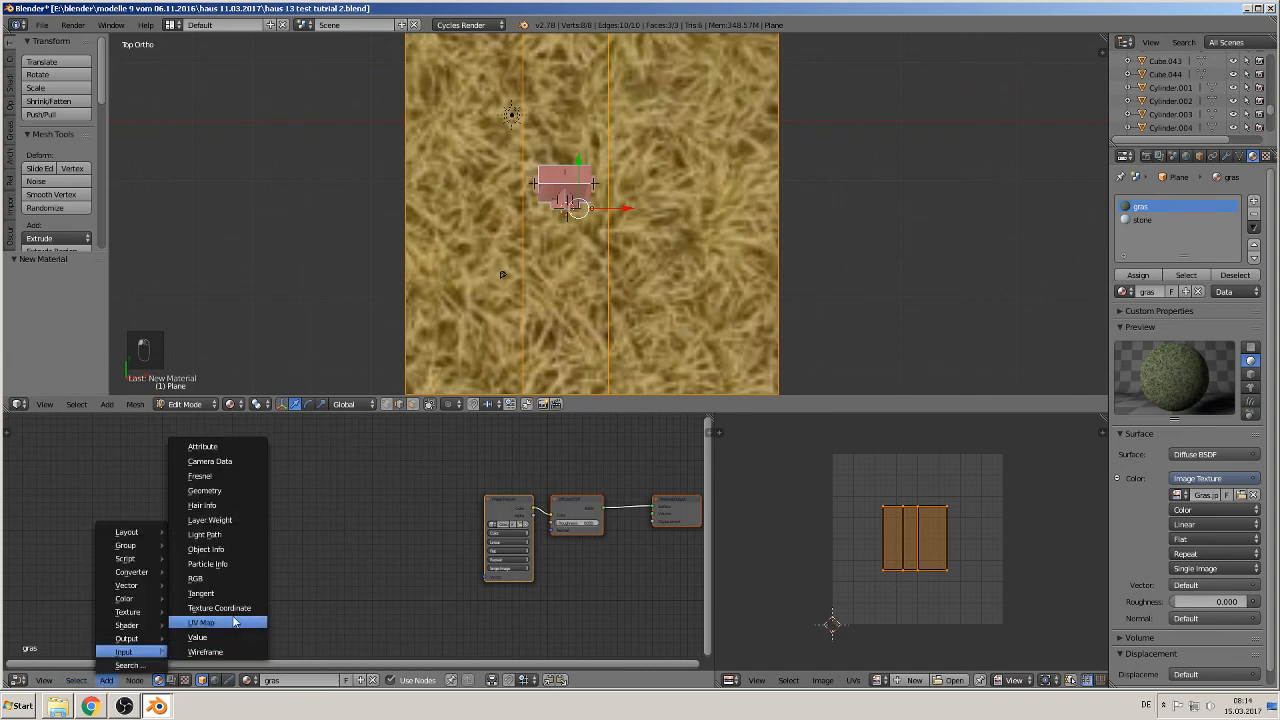
{"action": "left_click", "coordinate": [220, 608]}
{"action": "left_click", "coordinate": [283, 528]}
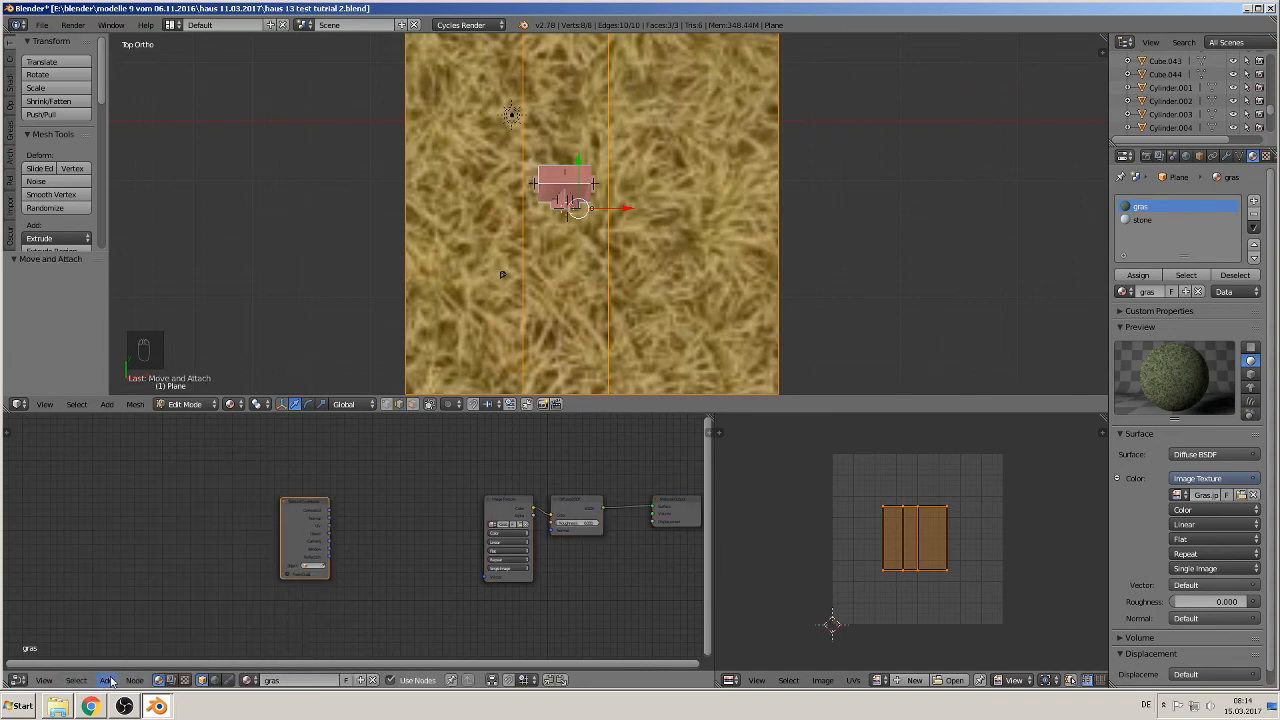
- Add a vector Mapping node between the Texture Coordinate and Image Texture nodes
{"action": "left_click", "coordinate": [107, 681]}
{"action": "mouse_move", "coordinate": [136, 613]}
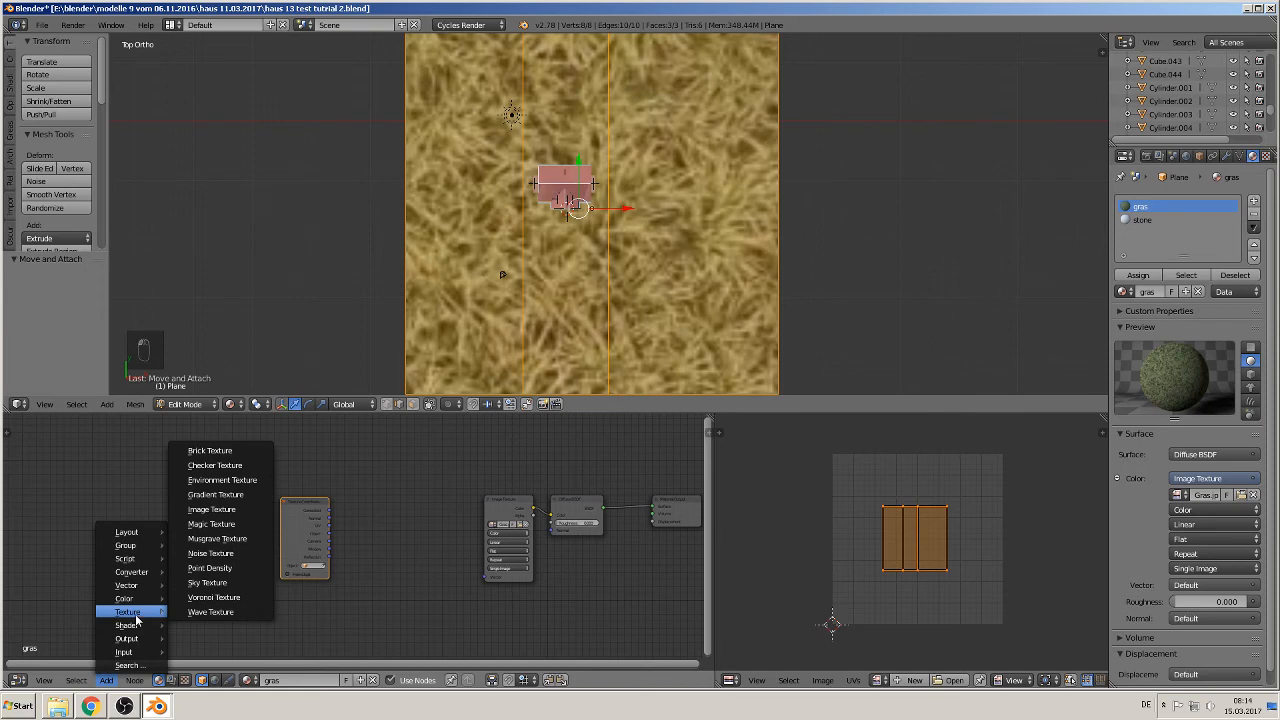
{"action": "mouse_move", "coordinate": [126, 585]}
{"action": "left_click", "coordinate": [204, 604]}
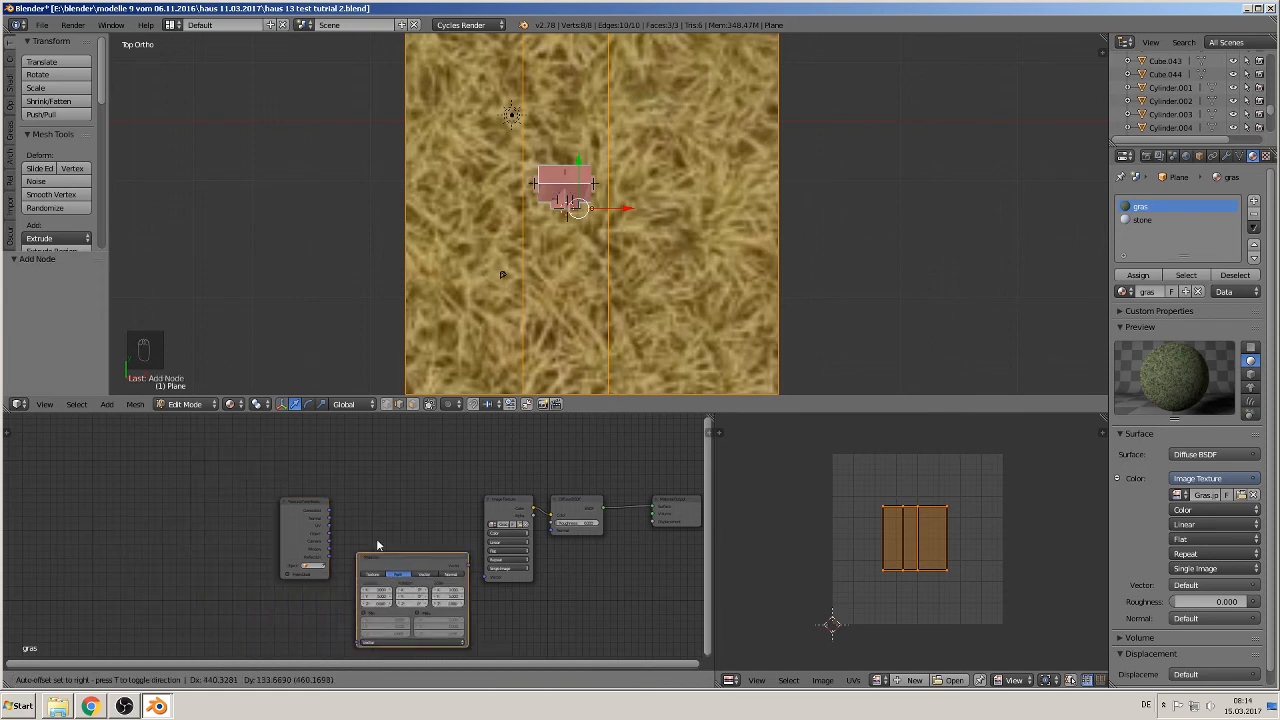
{"action": "left_click", "coordinate": [368, 503]}
- Connect the Texture Coordinate's UV output through the Mapping node to the Image Texture's Vector input
{"action": "scroll", "coordinate": [360, 570], "scroll_direction": "up", "scroll_amount": 3}
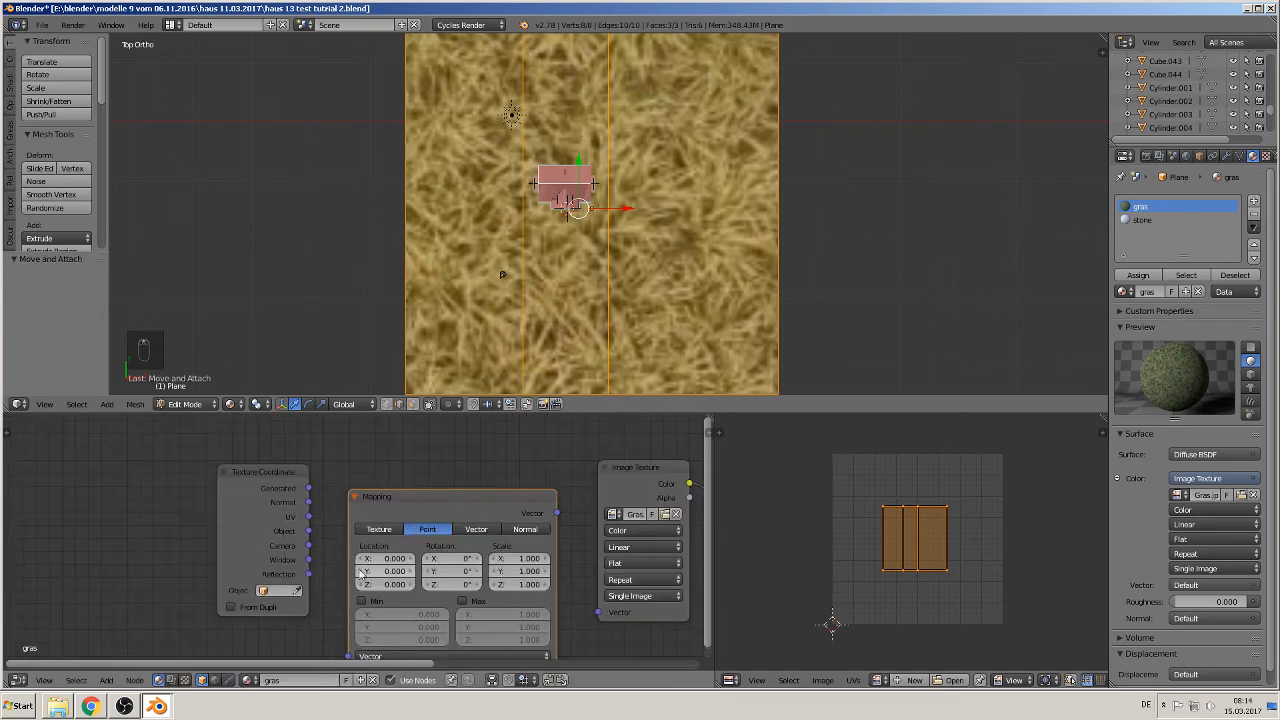
{"action": "middle_click_drag", "start_coordinate": [366, 563], "coordinate": [312, 529]}
{"action": "left_click_drag", "start_coordinate": [255, 482], "coordinate": [296, 622]}
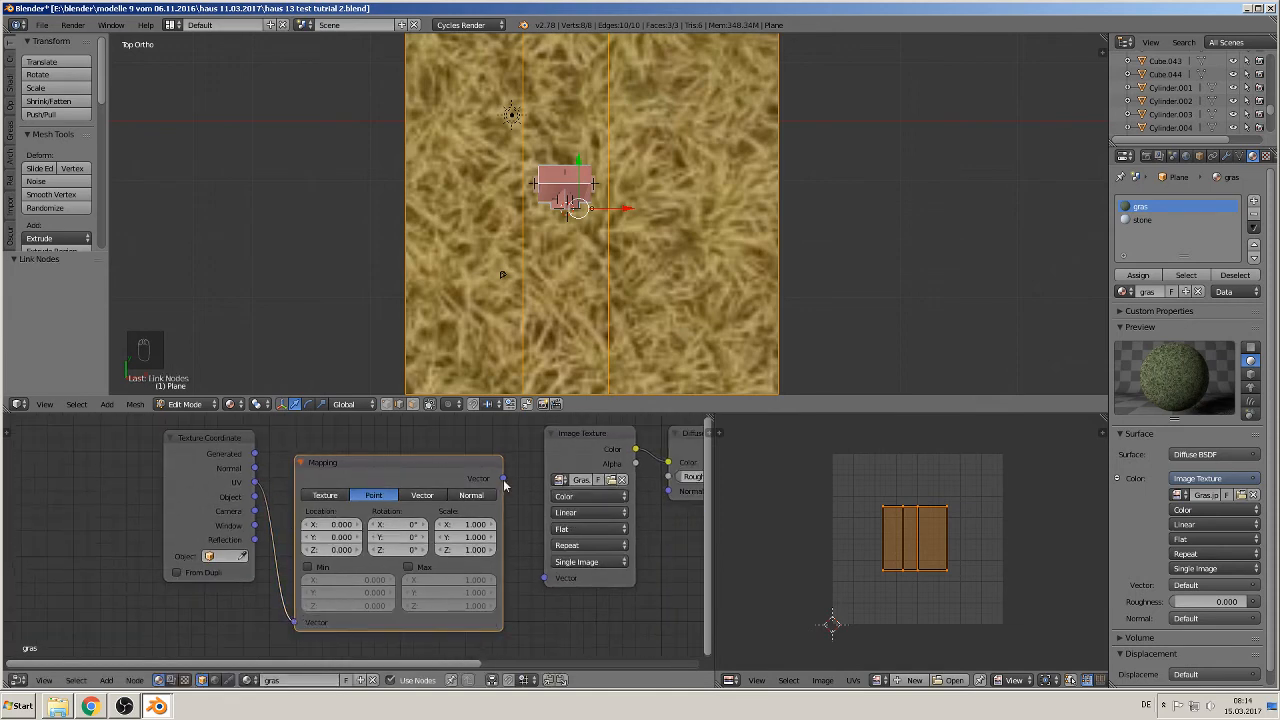
{"action": "left_click_drag", "start_coordinate": [504, 480], "coordinate": [550, 580]}
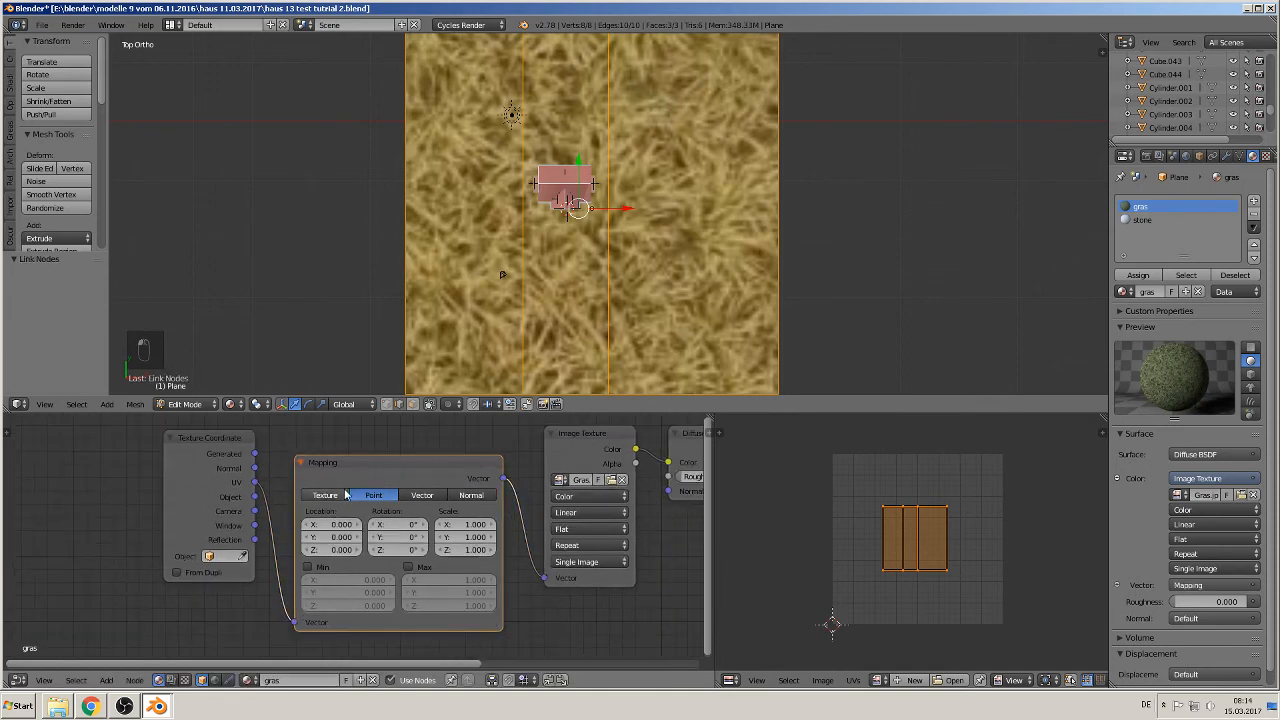
- Switch the grass Mapping node to the Texture type and set its X and Y scale to 0.04
{"action": "left_click", "coordinate": [346, 495]}
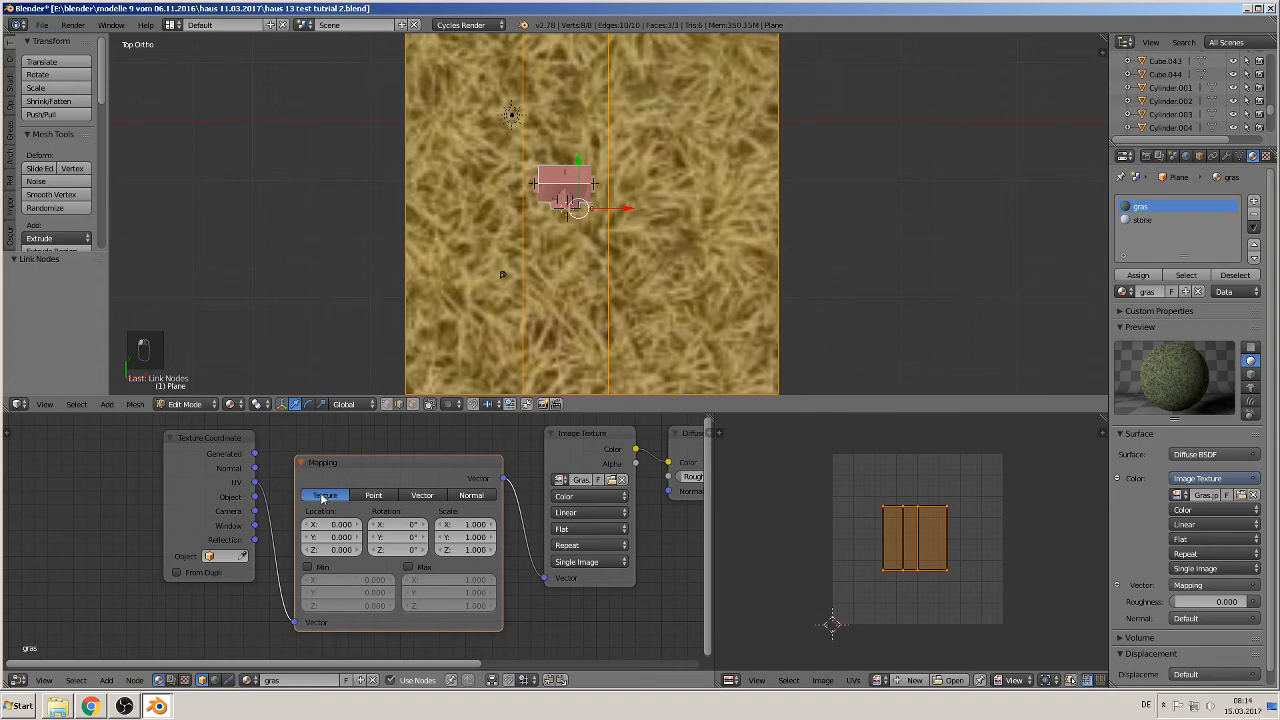
{"action": "left_click", "coordinate": [454, 525]}
{"action": "key", "text": "BackSpace"}
{"action": "key", "text": "BackSpace"}
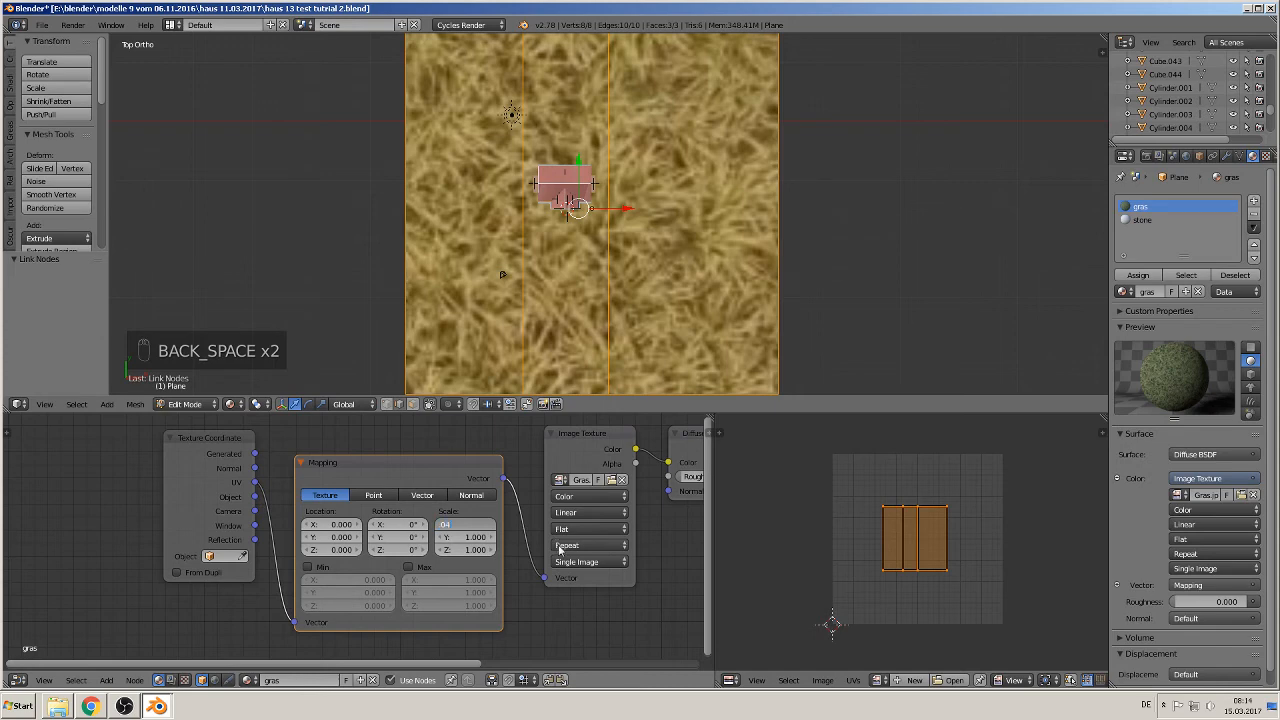
{"action": "key", "text": "Return"}
{"action": "left_click", "coordinate": [469, 537]}
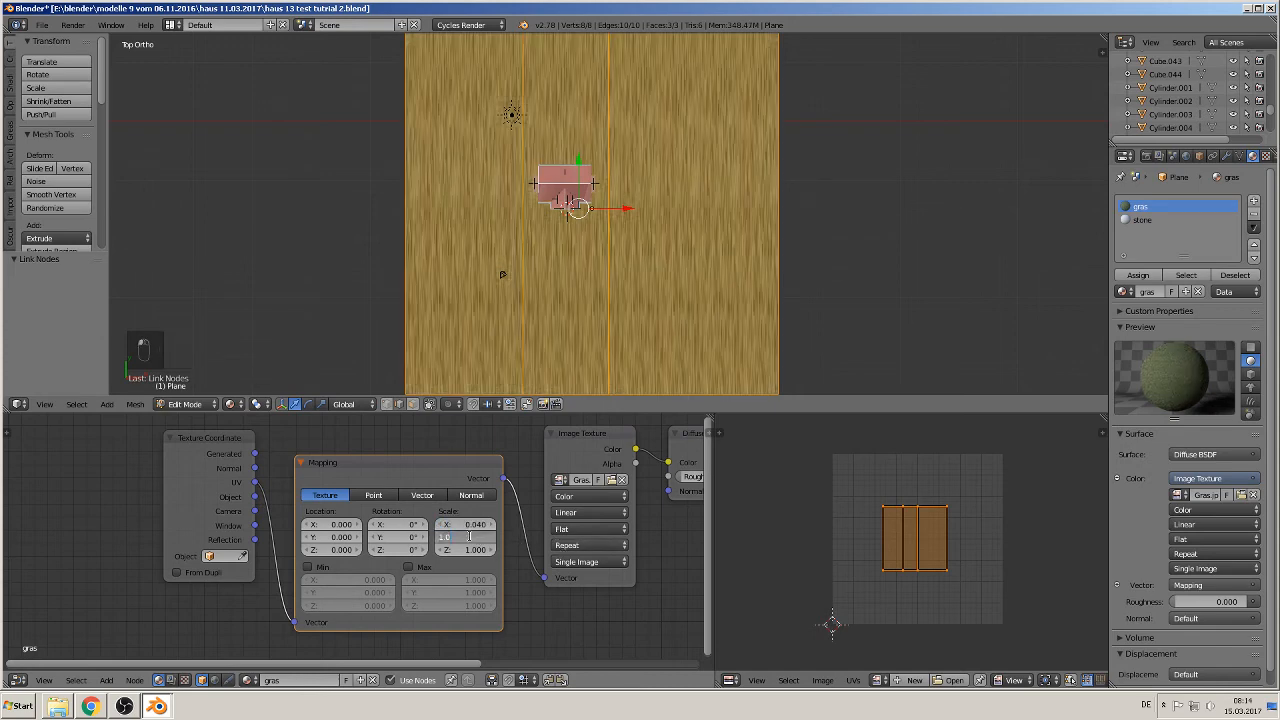
{"action": "key", "text": "BackSpace"}
{"action": "key", "text": "BackSpace"}
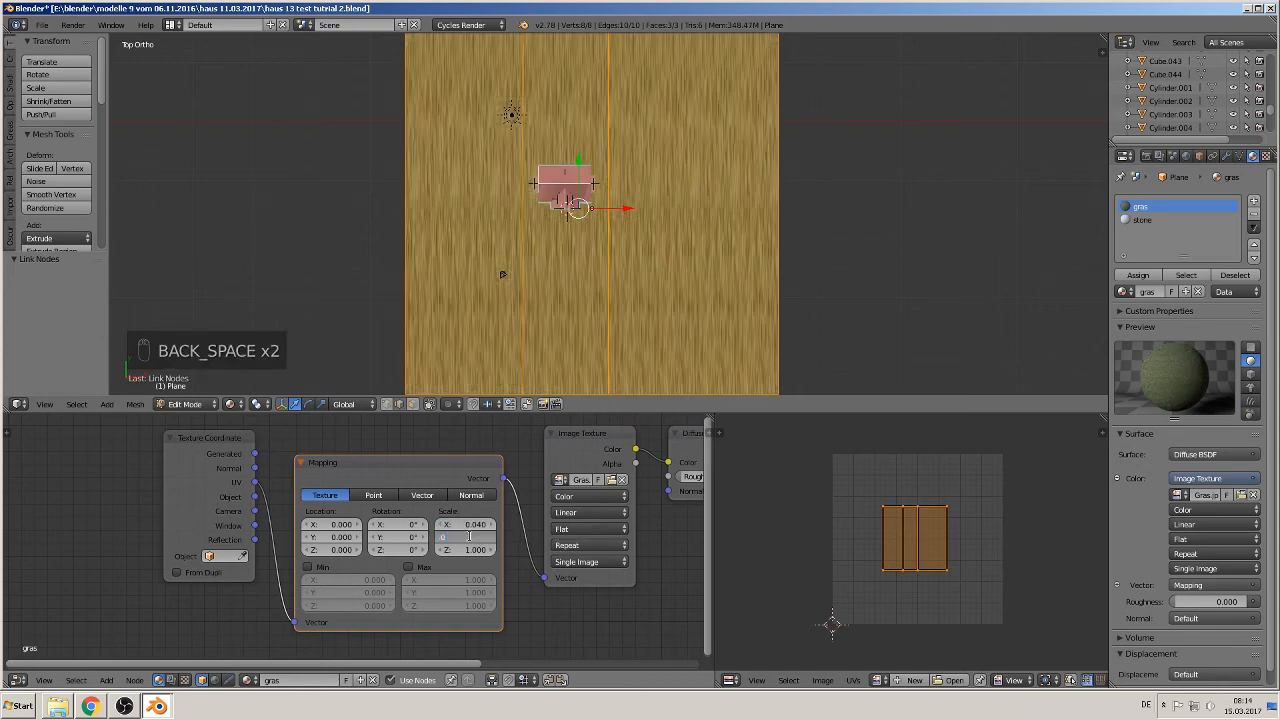
{"action": "type", "text": ".04"}
{"action": "key", "text": "Return"}
- Check the grass tiling beside the house and set the Mapping node's X and Y scale to 0.01
{"action": "scroll", "coordinate": [563, 264], "scroll_direction": "up", "scroll_amount": 8}
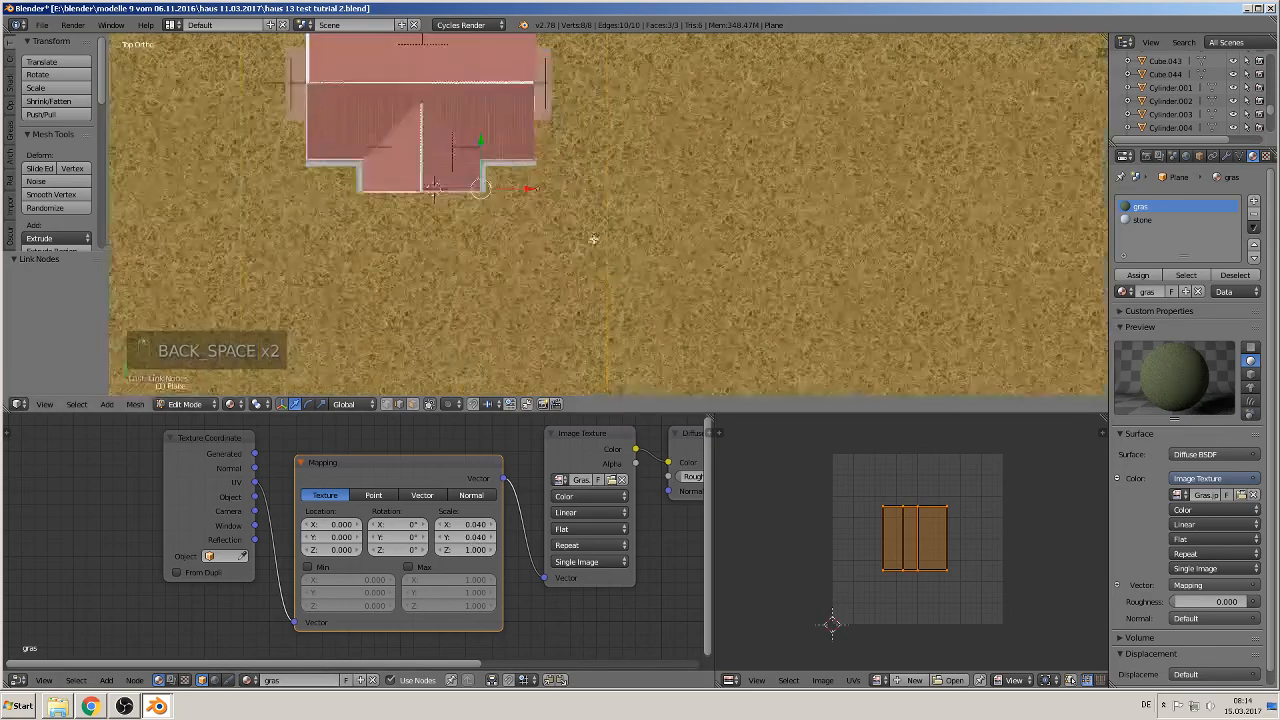
{"action": "middle_click_drag", "start_coordinate": [563, 264], "coordinate": [722, 219]}
{"action": "scroll", "coordinate": [770, 254], "scroll_direction": "up", "scroll_amount": 4}
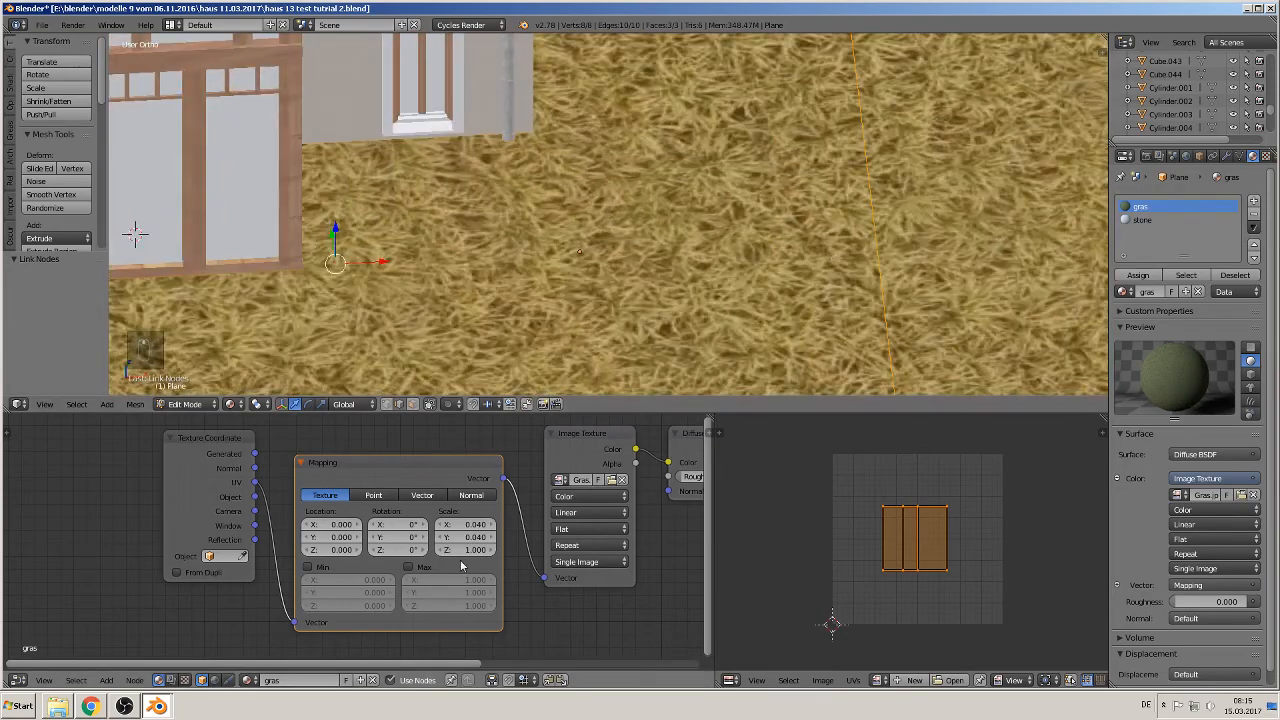
{"action": "left_click", "coordinate": [463, 525]}
{"action": "type", "text": "0.01"}
{"action": "key", "text": "Return"}
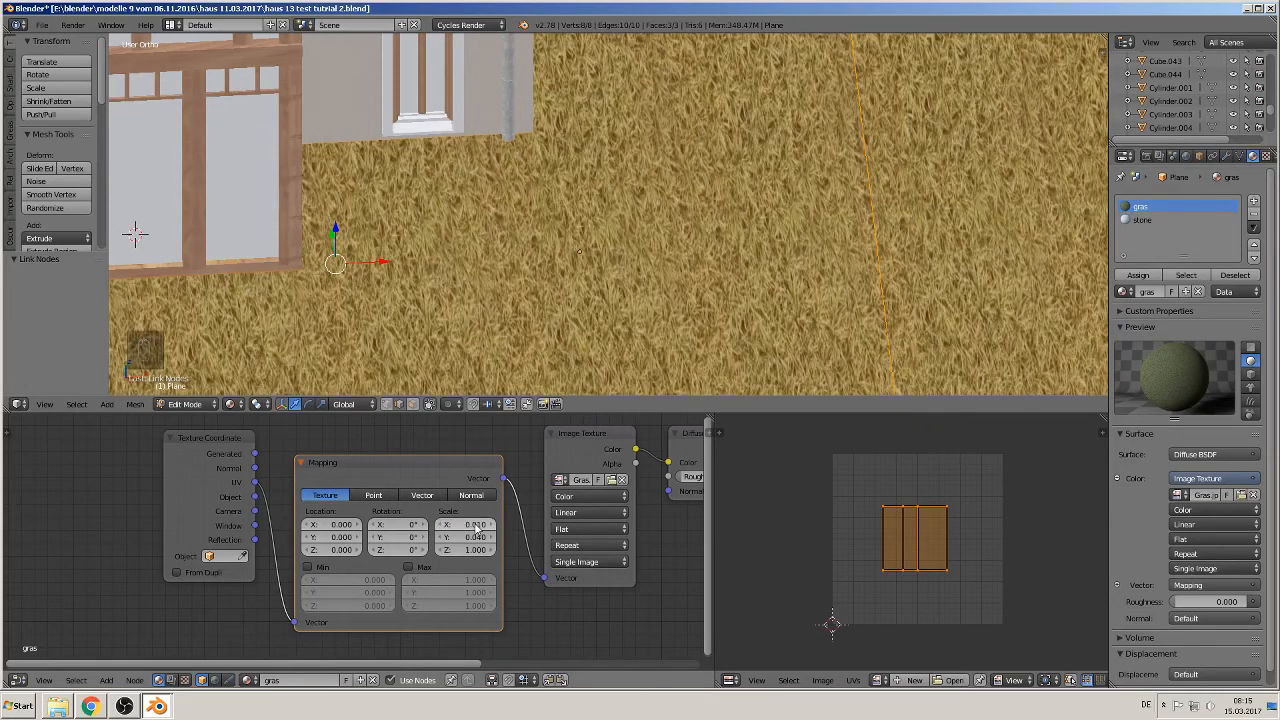
{"action": "left_click", "coordinate": [467, 537]}
{"action": "left_click", "coordinate": [467, 537]}
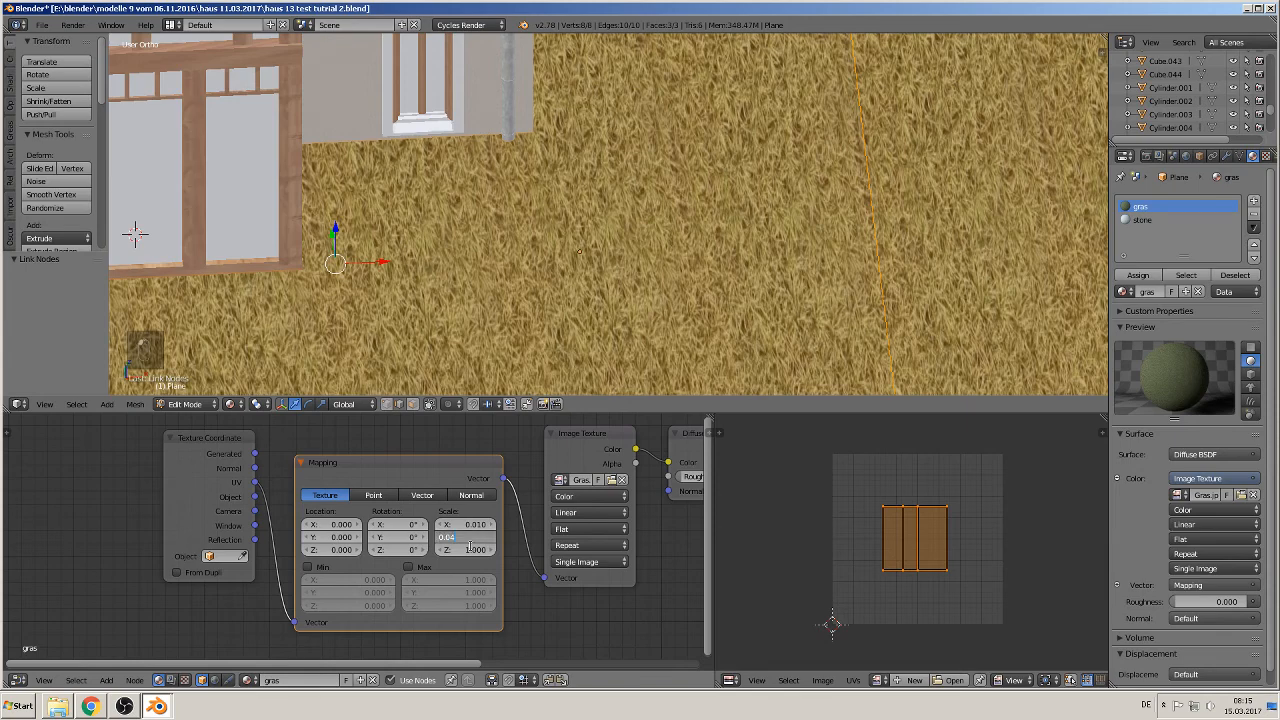
{"action": "key", "text": "Return"}
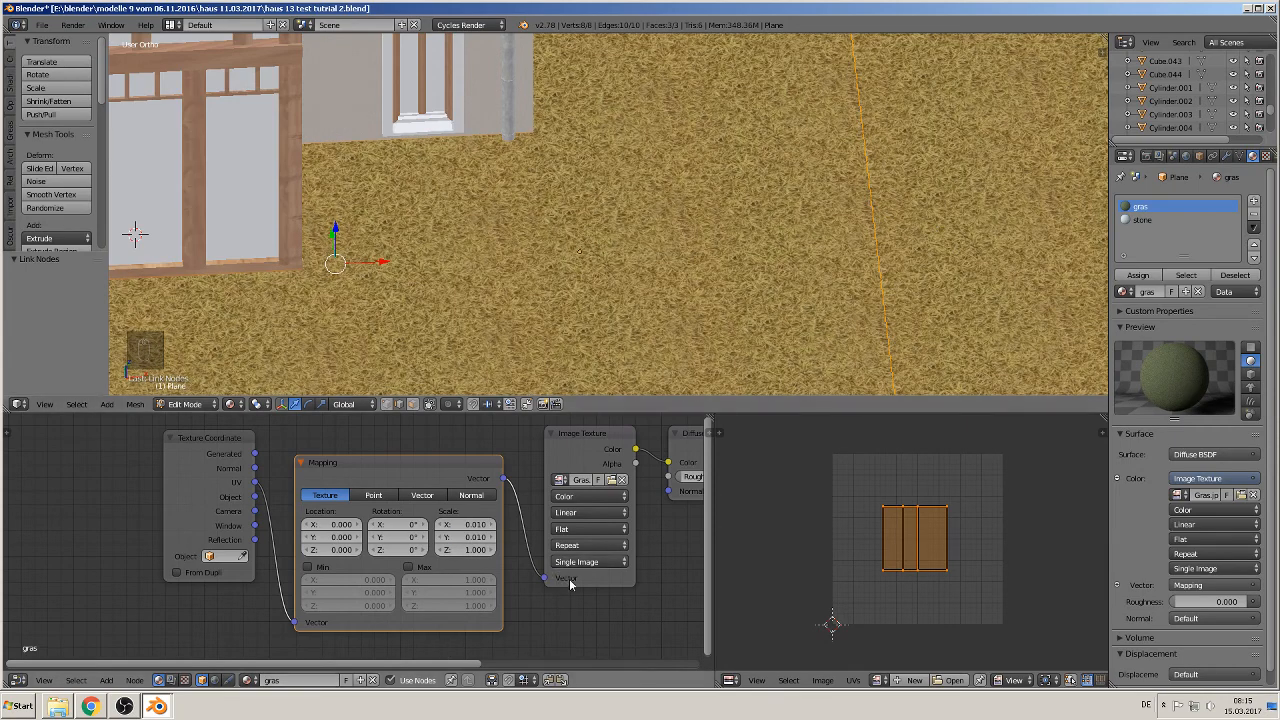
- Duplicate the Mapping, Image Texture and Diffuse BSDF nodes and place the copies below the originals
{"action": "scroll", "coordinate": [500, 590], "scroll_direction": "down", "scroll_amount": 3}
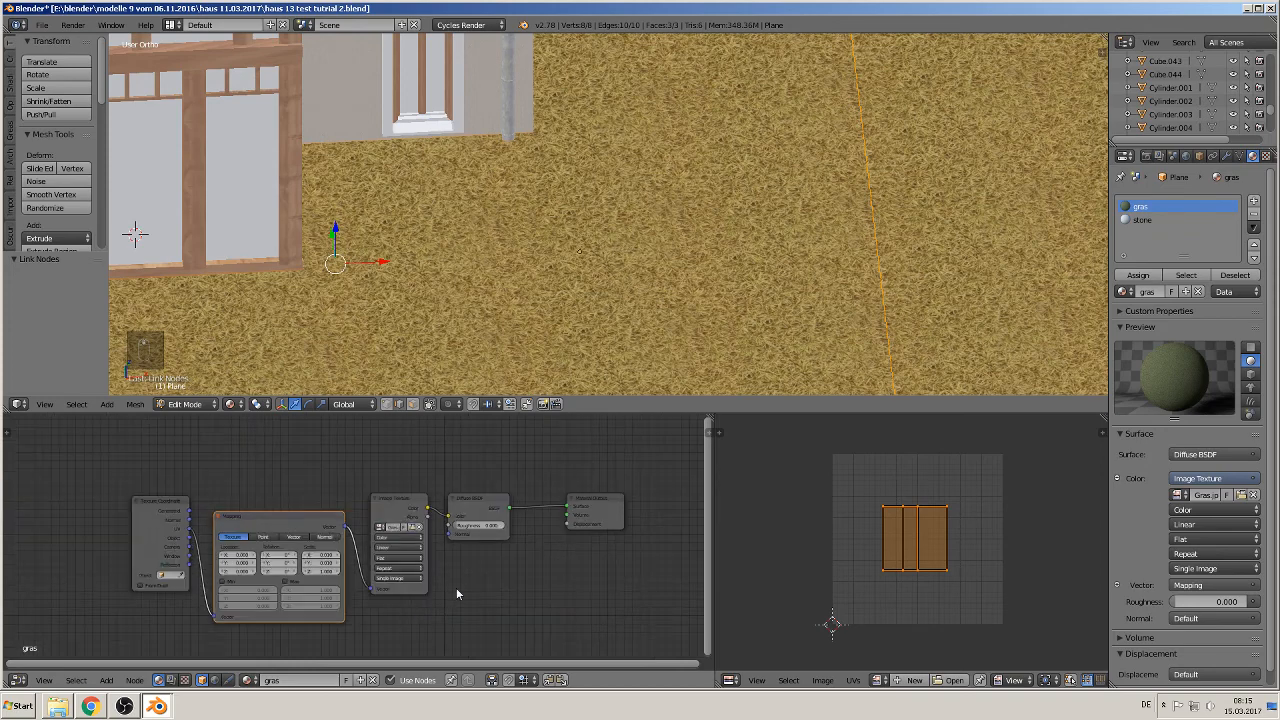
{"action": "scroll", "coordinate": [687, 278], "scroll_direction": "down", "scroll_amount": 5}
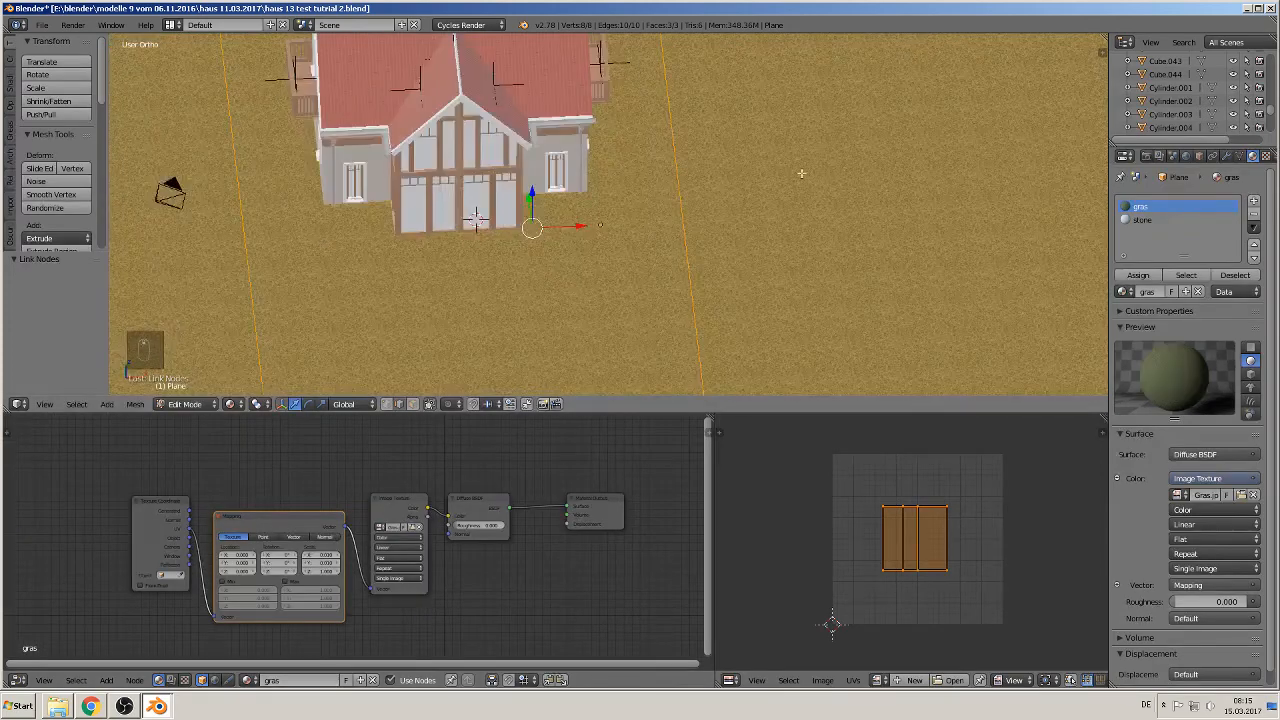
{"action": "scroll", "coordinate": [804, 250], "scroll_direction": "up", "scroll_amount": 2}
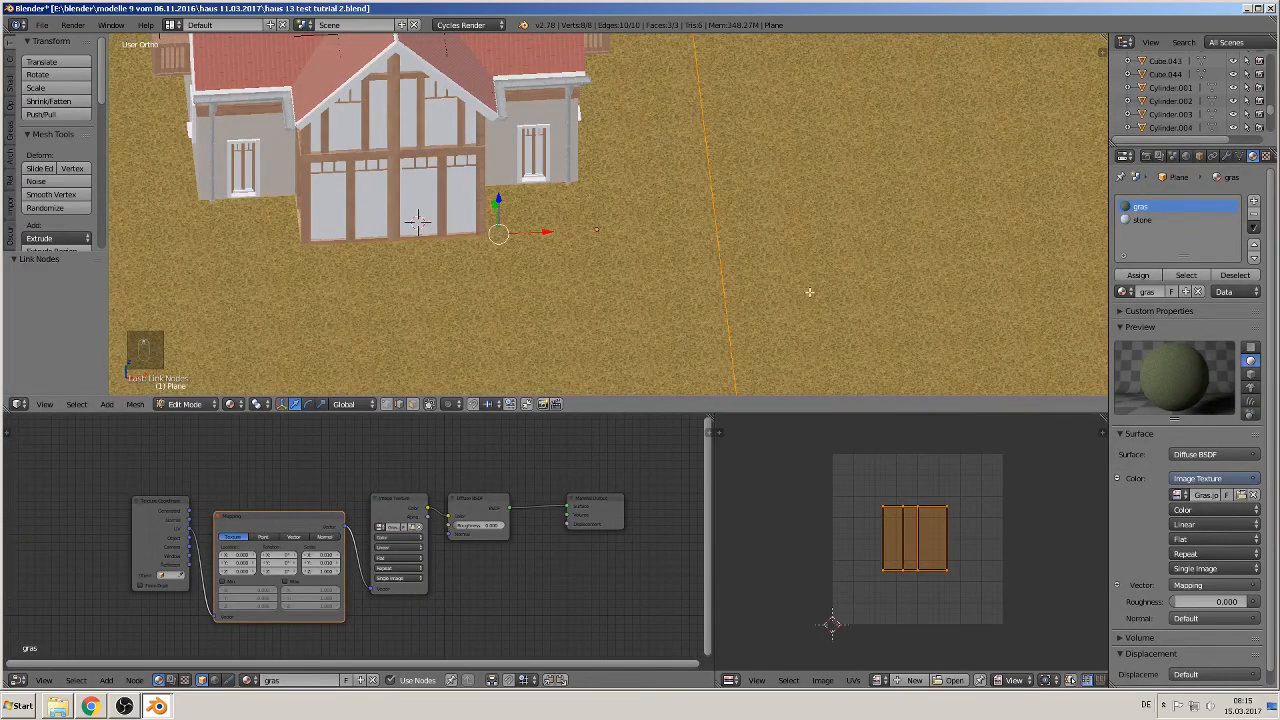
{"action": "scroll", "coordinate": [307, 553], "scroll_direction": "down", "scroll_amount": 3}
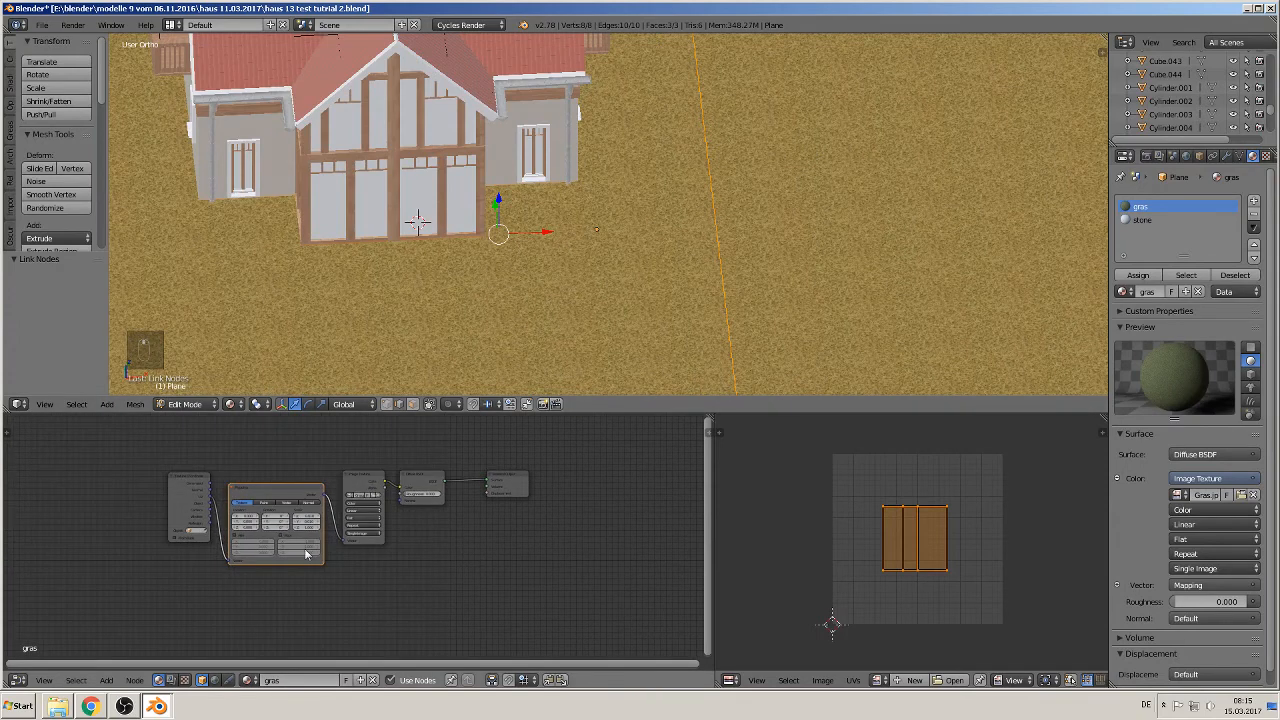
{"action": "key", "text": "shift+d"}
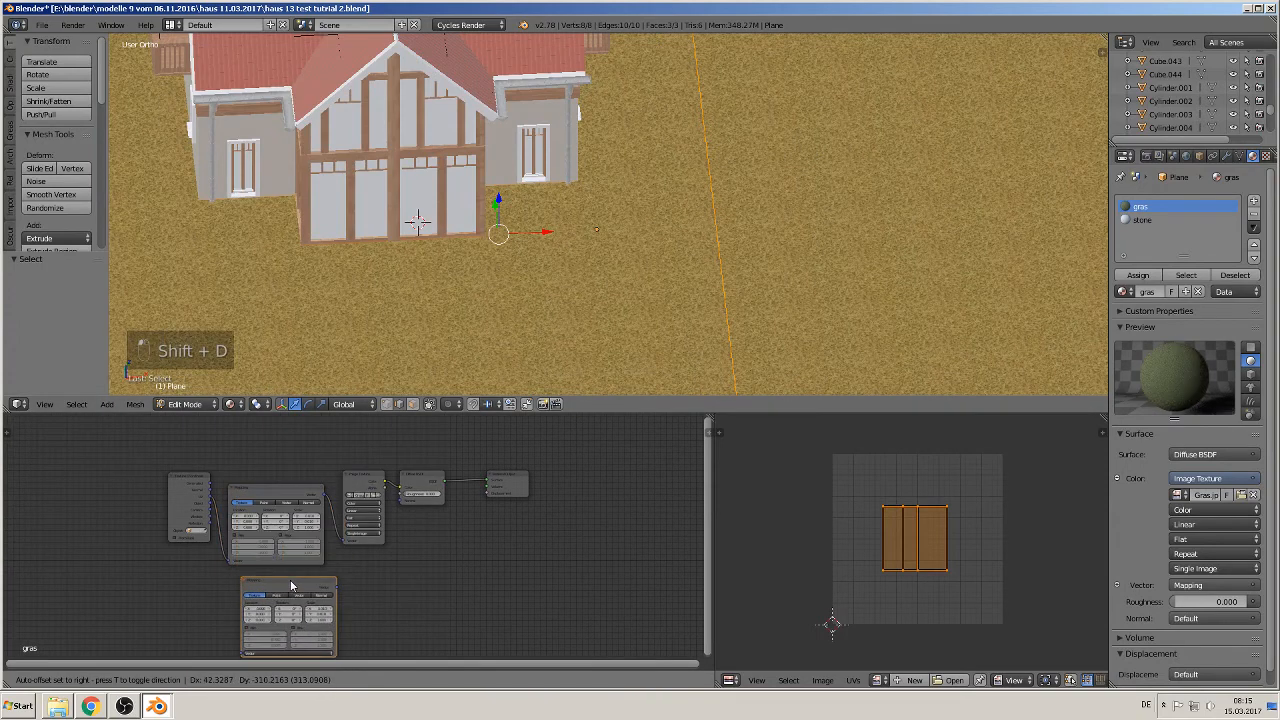
{"action": "left_click", "coordinate": [328, 571]}
{"action": "key", "text": "shift+d"}
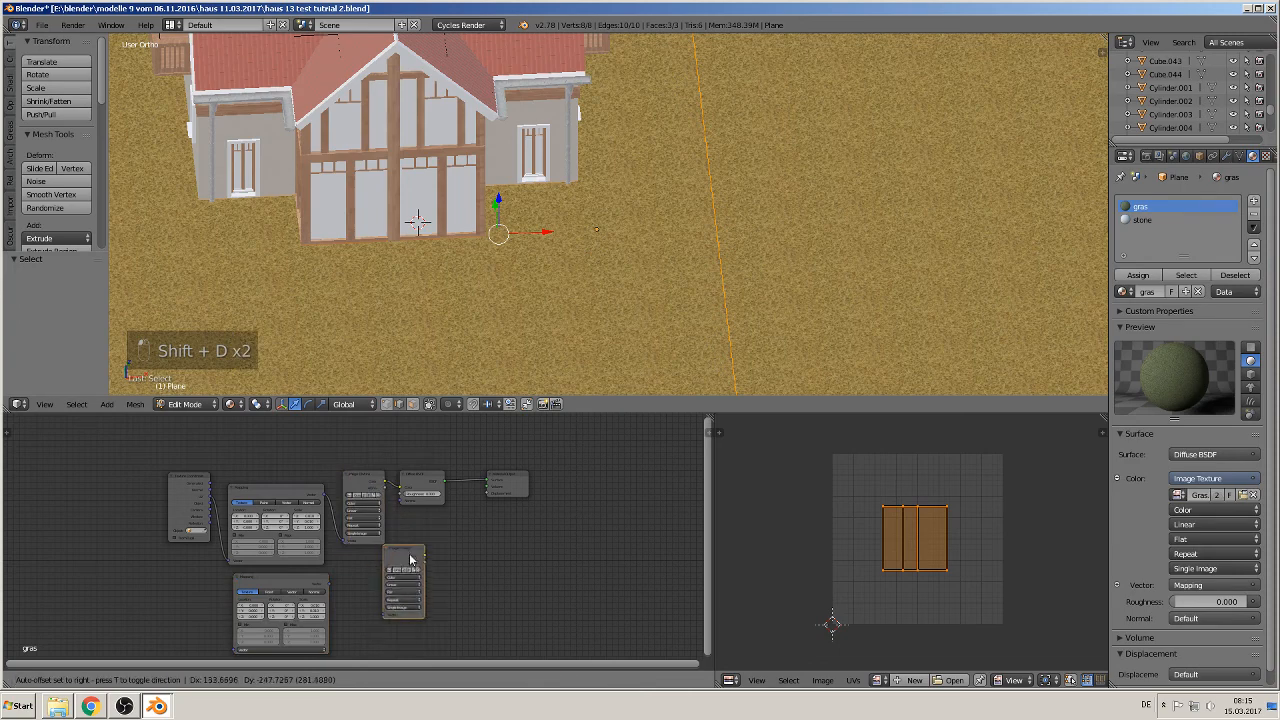
{"action": "left_click", "coordinate": [390, 567]}
{"action": "left_click", "coordinate": [428, 488]}
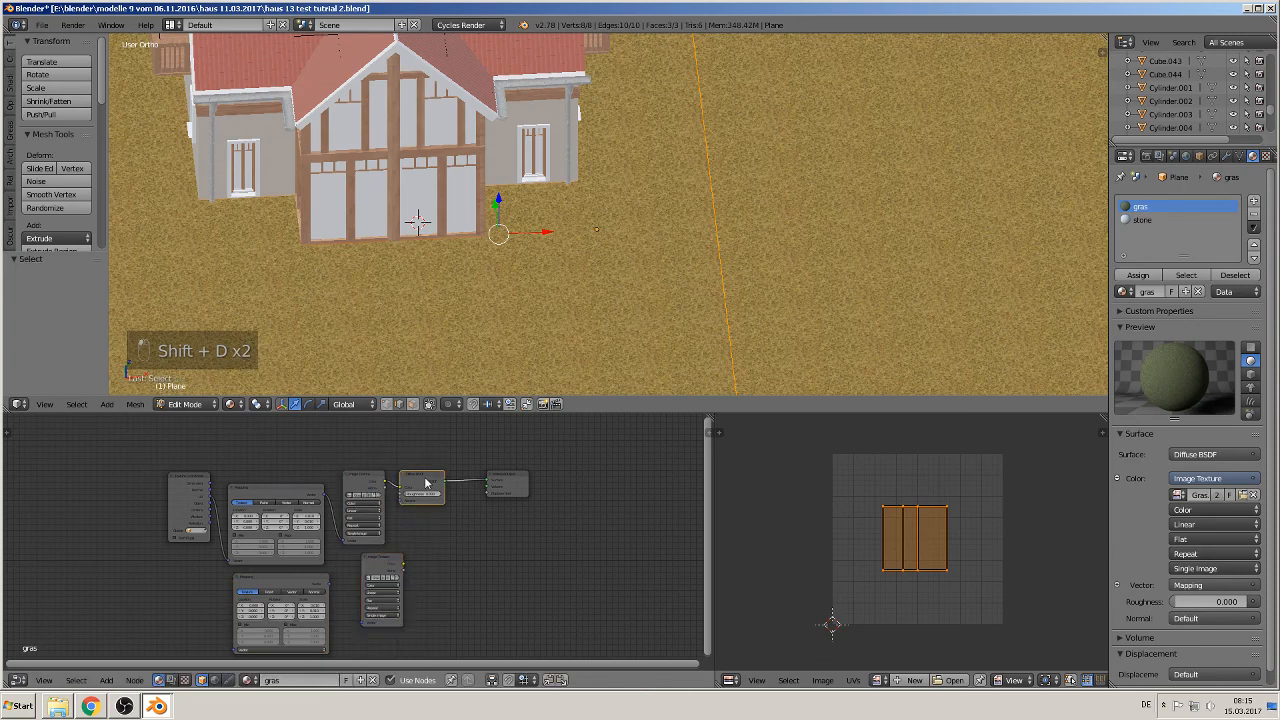
{"action": "key", "text": "shift+d"}
{"action": "left_click", "coordinate": [465, 578]}
- Link the UV output to the duplicated Mapping node and set that node's X and Y scale to 0.02
{"action": "scroll", "coordinate": [465, 578], "scroll_direction": "up", "scroll_amount": 3}
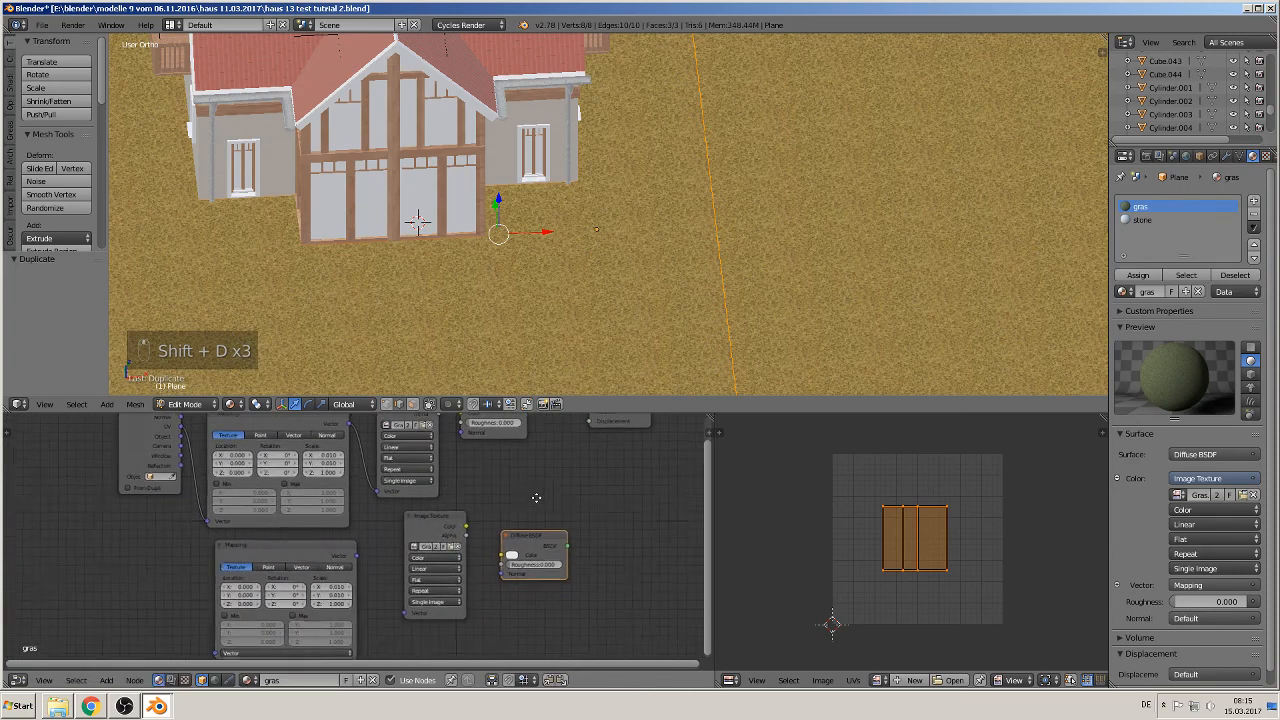
{"action": "left_click_drag", "start_coordinate": [163, 440], "coordinate": [222, 654]}
{"action": "scroll", "coordinate": [360, 608], "scroll_direction": "up", "scroll_amount": 3}
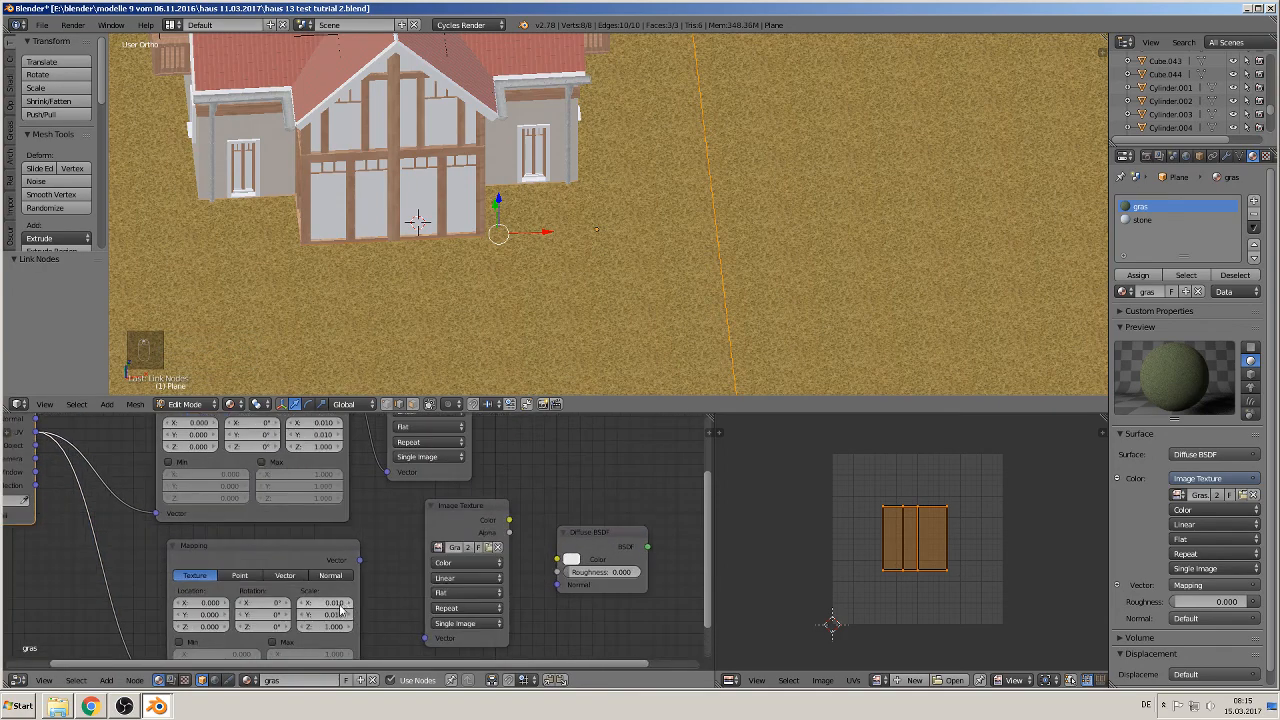
{"action": "scroll", "coordinate": [352, 627], "scroll_direction": "up", "scroll_amount": 2}
{"action": "left_click", "coordinate": [508, 569]}
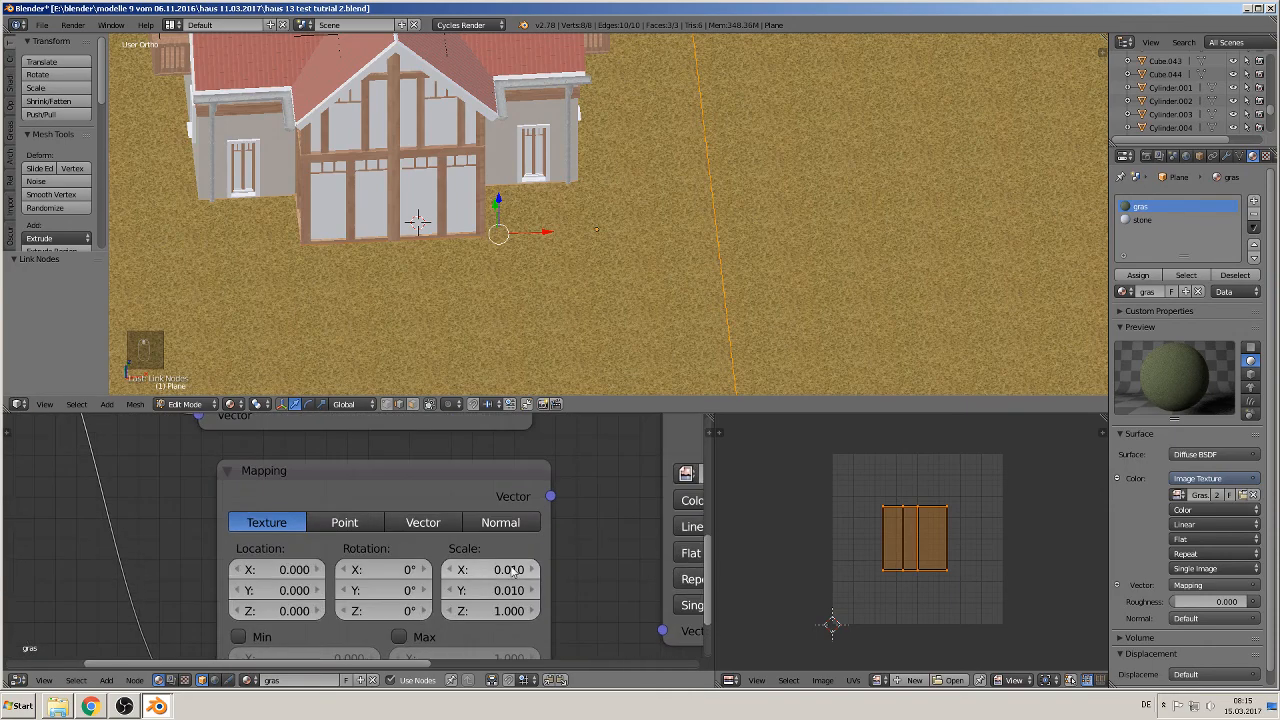
{"action": "left_click", "coordinate": [515, 569]}
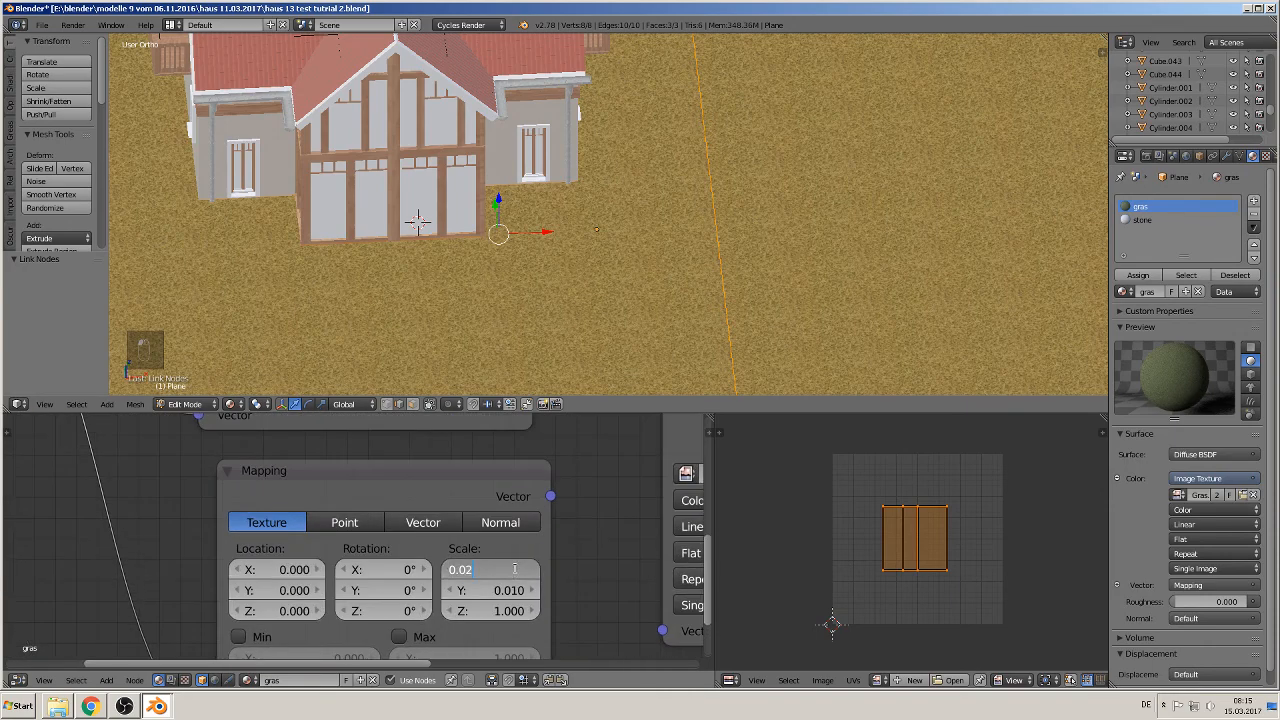
{"action": "left_click", "coordinate": [563, 582]}
{"action": "left_click", "coordinate": [490, 592]}
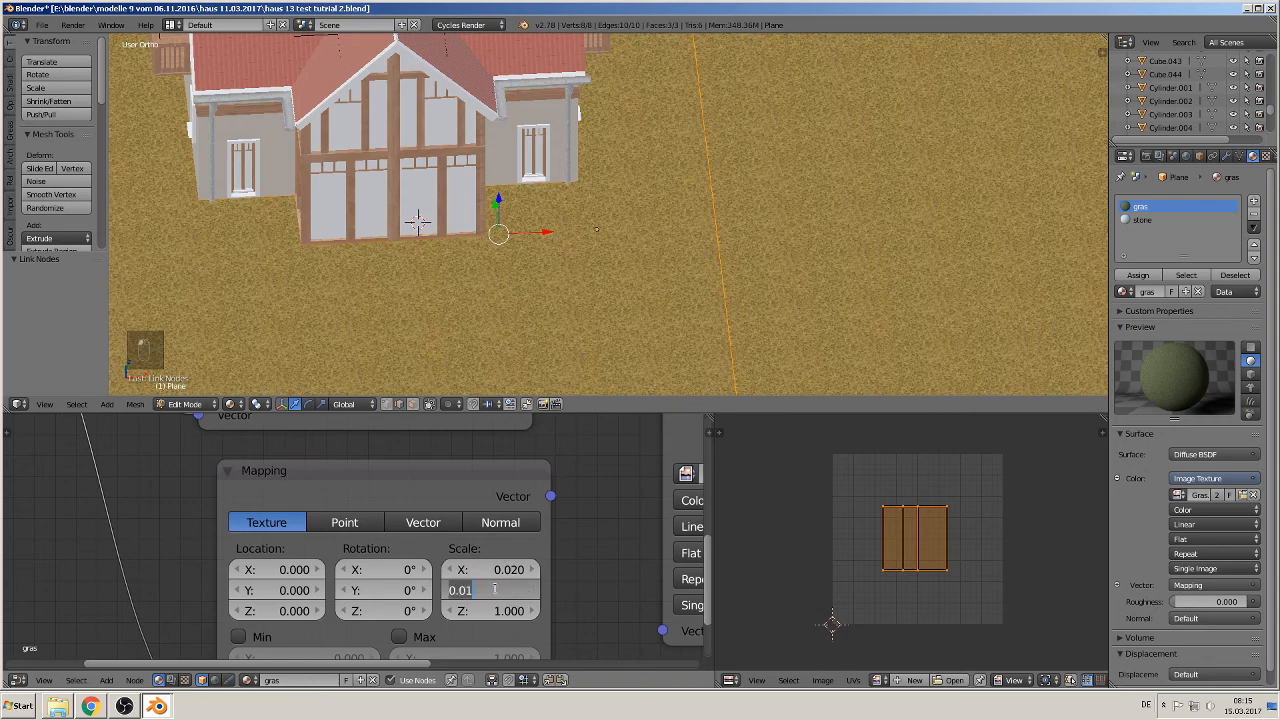
{"action": "left_click", "coordinate": [498, 593]}
{"action": "type", "text": "2"}
{"action": "key", "text": "Return"}
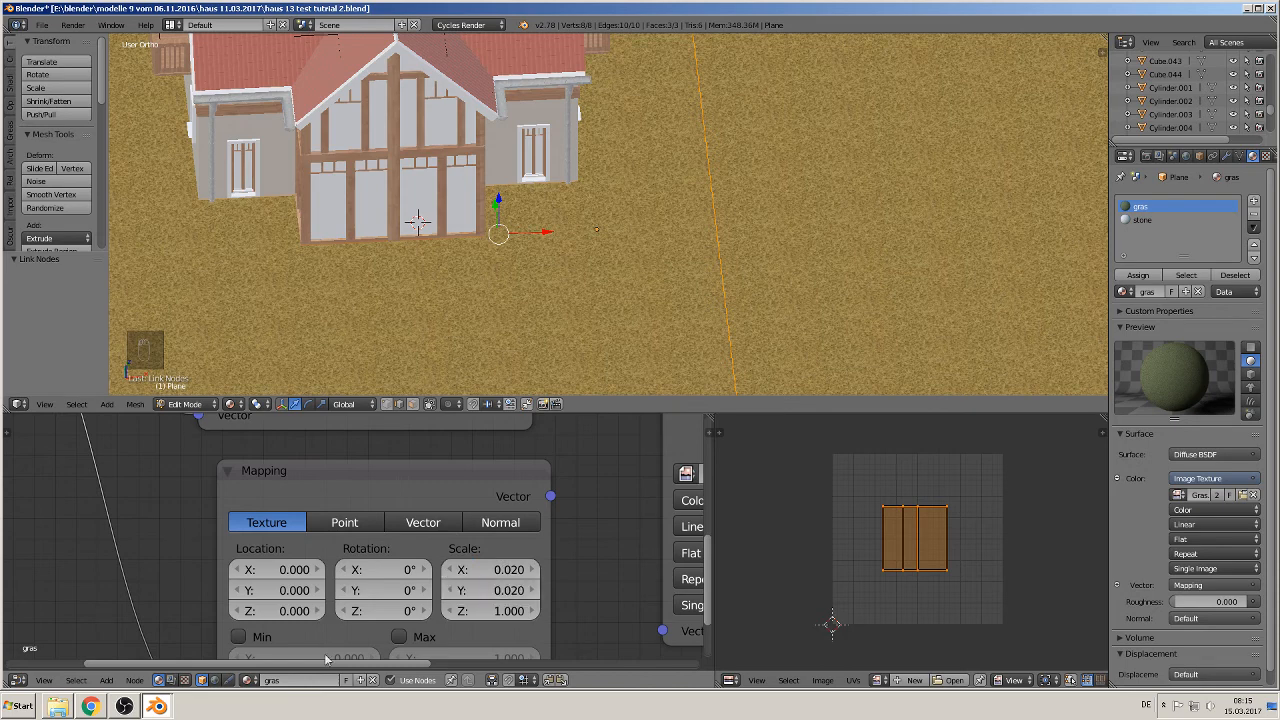
- Set the duplicated Mapping node's Y rotation to 45°
{"action": "left_click", "coordinate": [376, 589]}
{"action": "type", "text": "45"}
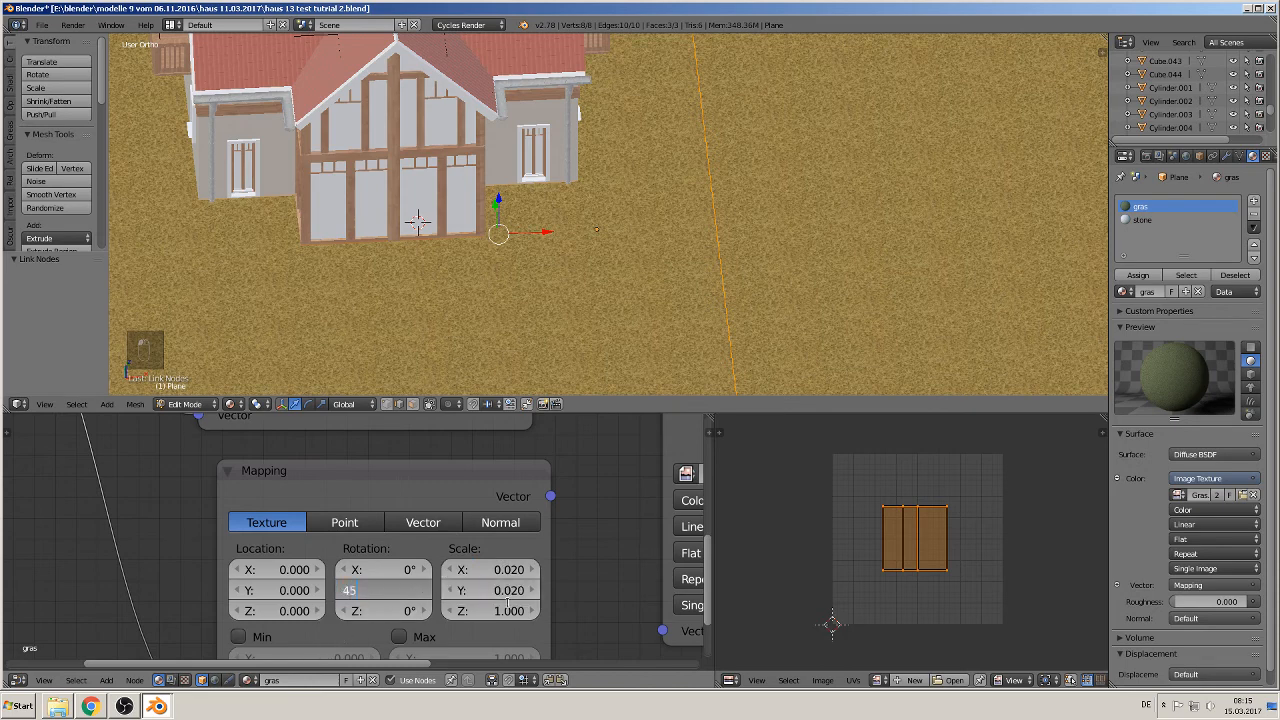
{"action": "key", "text": "Return"}
- Link the duplicated Mapping node to the second Image Texture, and that texture's Color to the second Diffuse BSDF
{"action": "scroll", "coordinate": [549, 612], "scroll_direction": "down", "scroll_amount": 3}
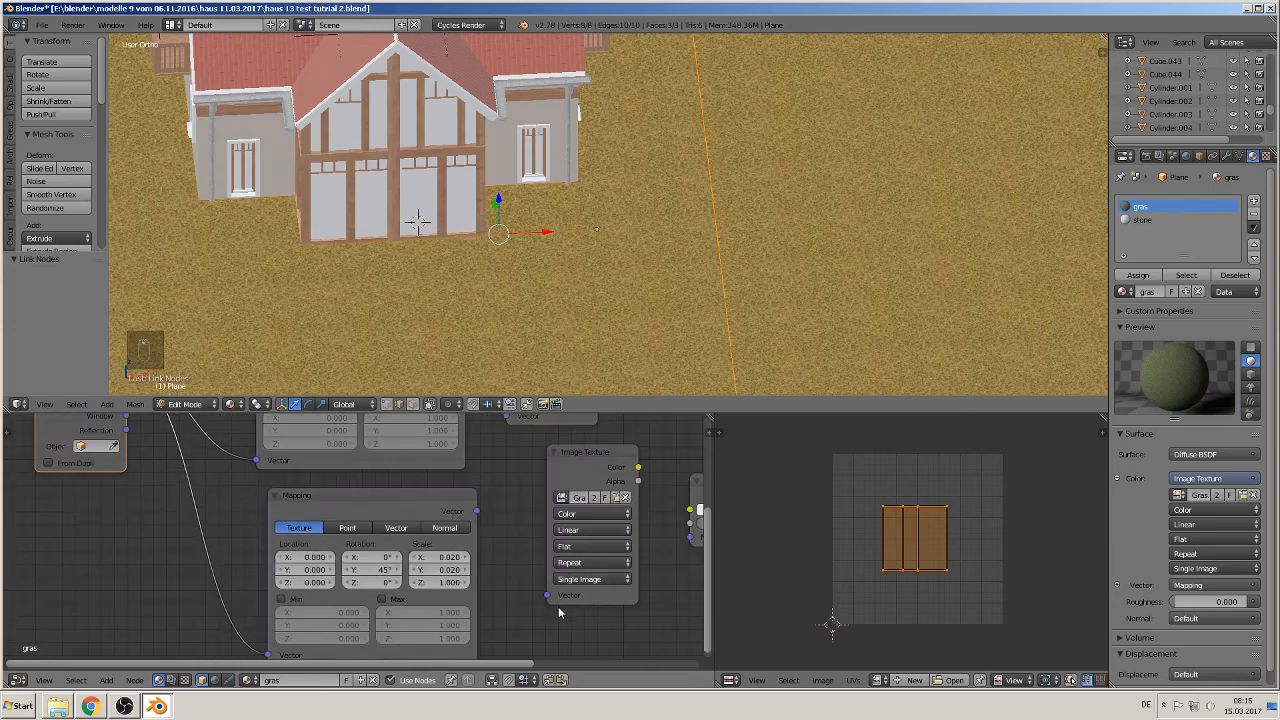
{"action": "middle_click_drag", "start_coordinate": [558, 606], "coordinate": [334, 573]}
{"action": "left_click_drag", "start_coordinate": [285, 485], "coordinate": [357, 569]}
{"action": "left_click_drag", "start_coordinate": [448, 441], "coordinate": [501, 486]}
- Move the Material Output node away from the two Diffuse BSDF nodes to make room between them
{"action": "middle_click_drag", "start_coordinate": [663, 482], "coordinate": [393, 640]}
{"action": "scroll", "coordinate": [363, 624], "scroll_direction": "down", "scroll_amount": 6}
{"action": "left_click_drag", "start_coordinate": [291, 457], "coordinate": [486, 505]}
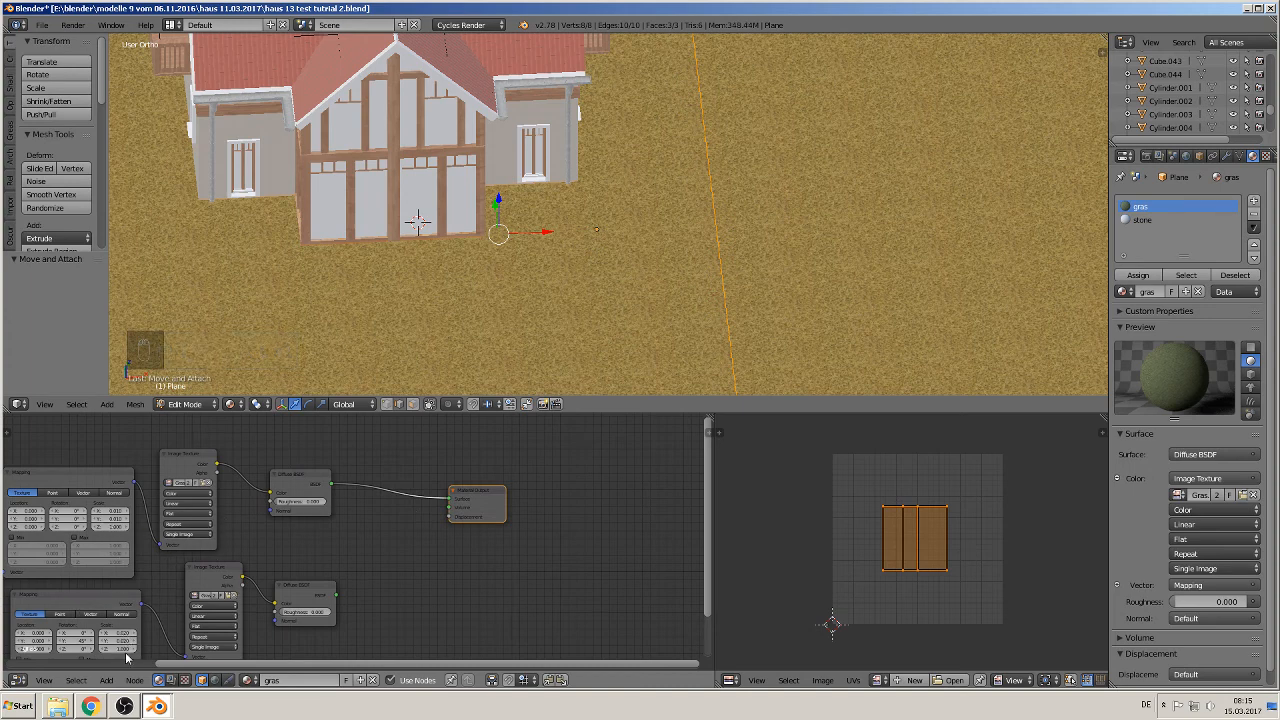
- Insert a Mix Shader between the first Diffuse BSDF and the Material Output, and link the second Diffuse BSDF to its free Shader input
{"action": "left_click", "coordinate": [106, 680]}
{"action": "left_click", "coordinate": [106, 680]}
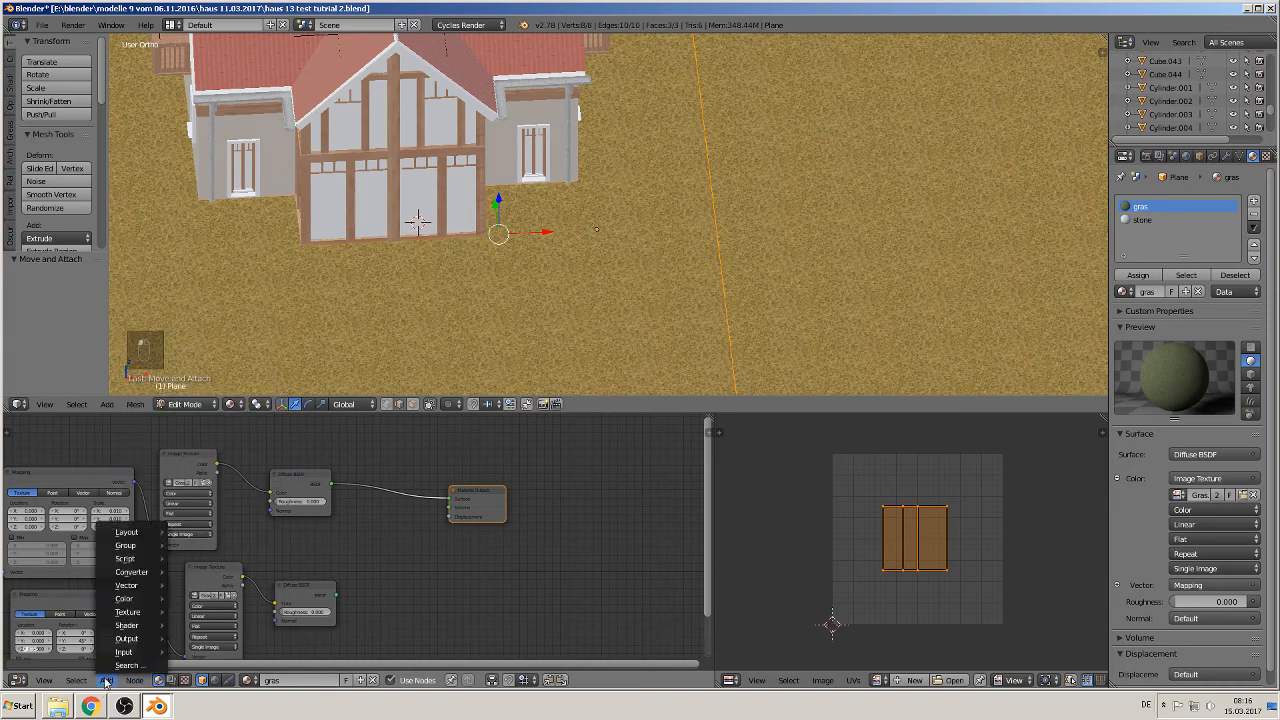
{"action": "mouse_move", "coordinate": [140, 625]}
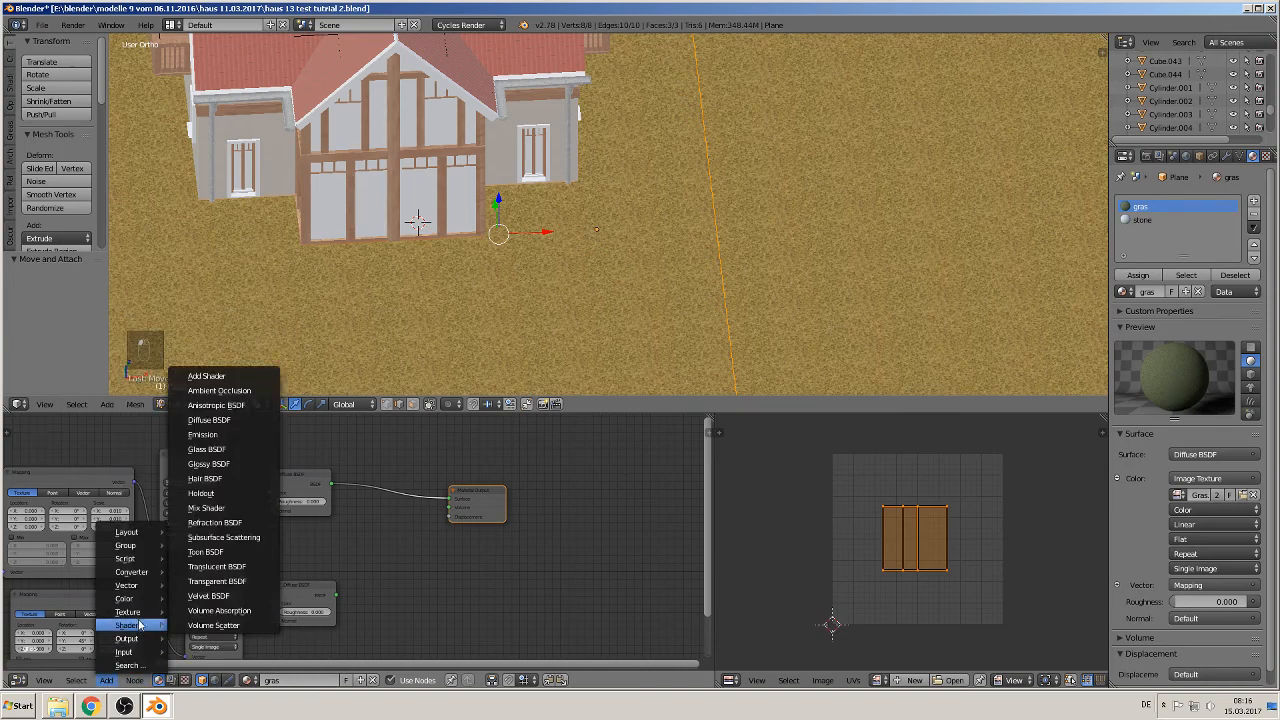
{"action": "left_click", "coordinate": [230, 494]}
{"action": "left_click", "coordinate": [384, 480]}
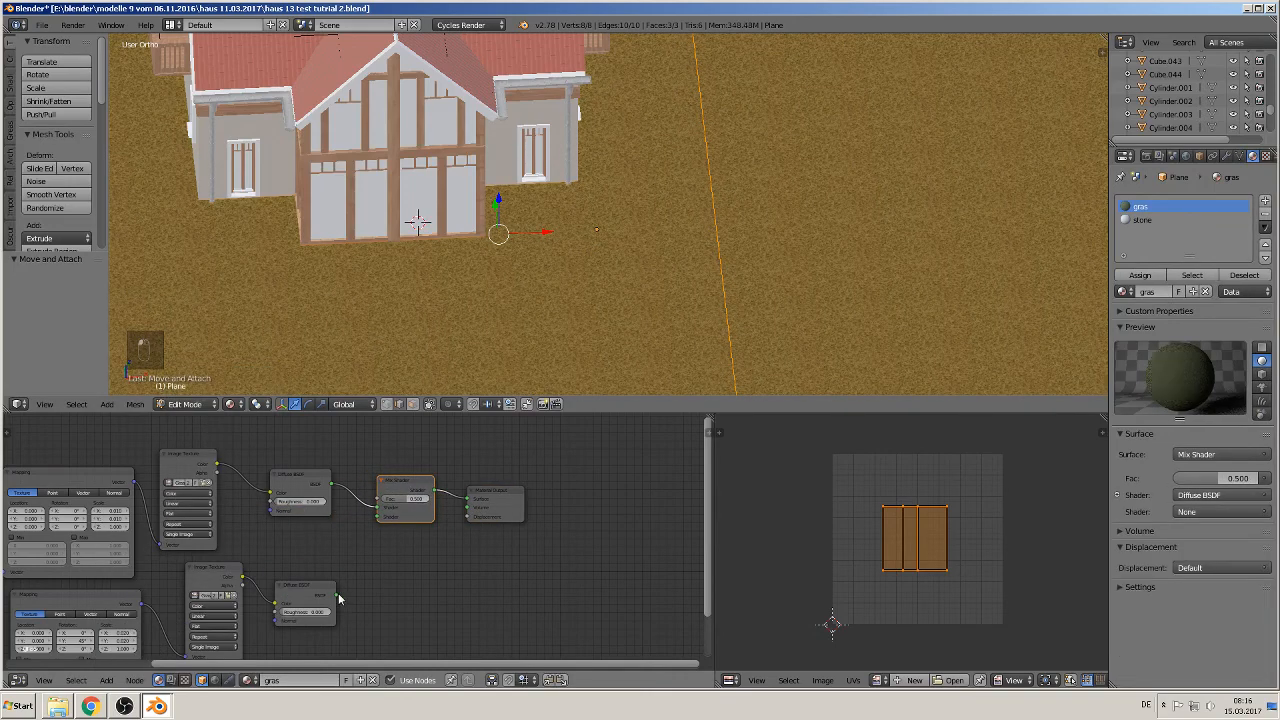
{"action": "left_click_drag", "start_coordinate": [335, 596], "coordinate": [379, 516]}
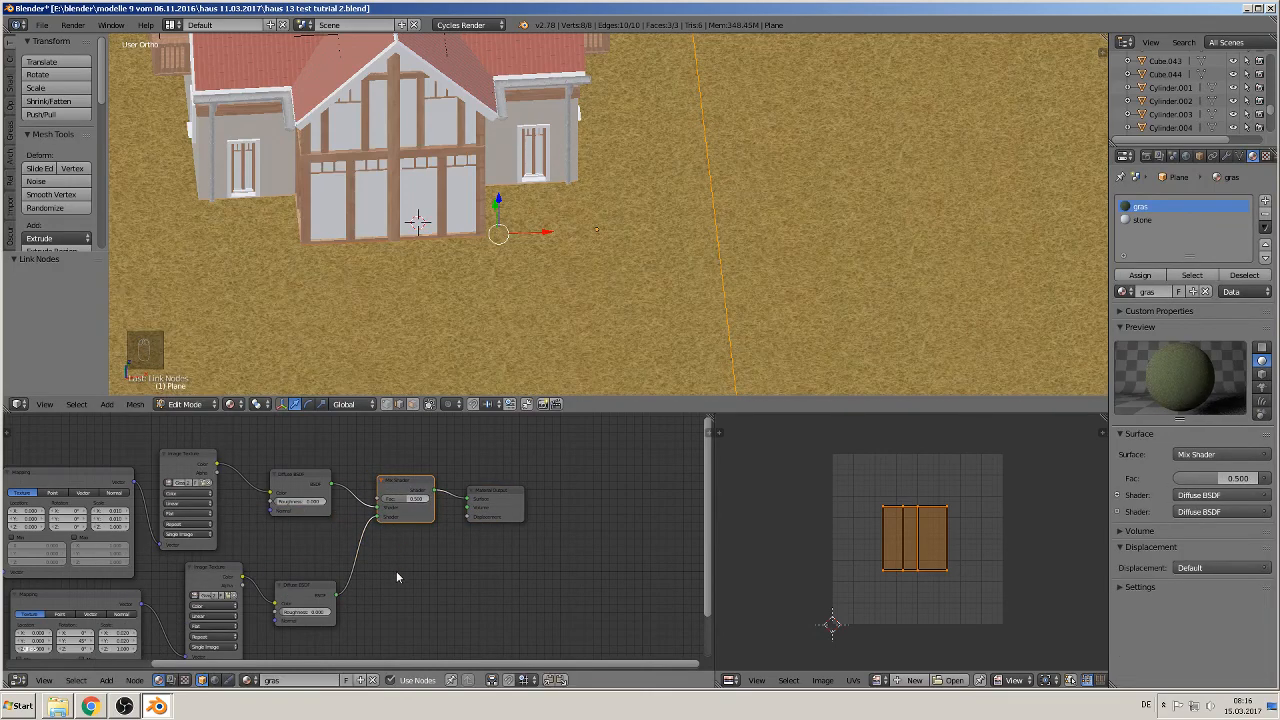
- Link the upper Image Texture's Color to the Material Output's Displacement input and inspect the grass around the house
{"action": "scroll", "coordinate": [825, 165], "scroll_direction": "up", "scroll_amount": 3}
{"action": "scroll", "coordinate": [825, 165], "scroll_direction": "up", "scroll_amount": 1}
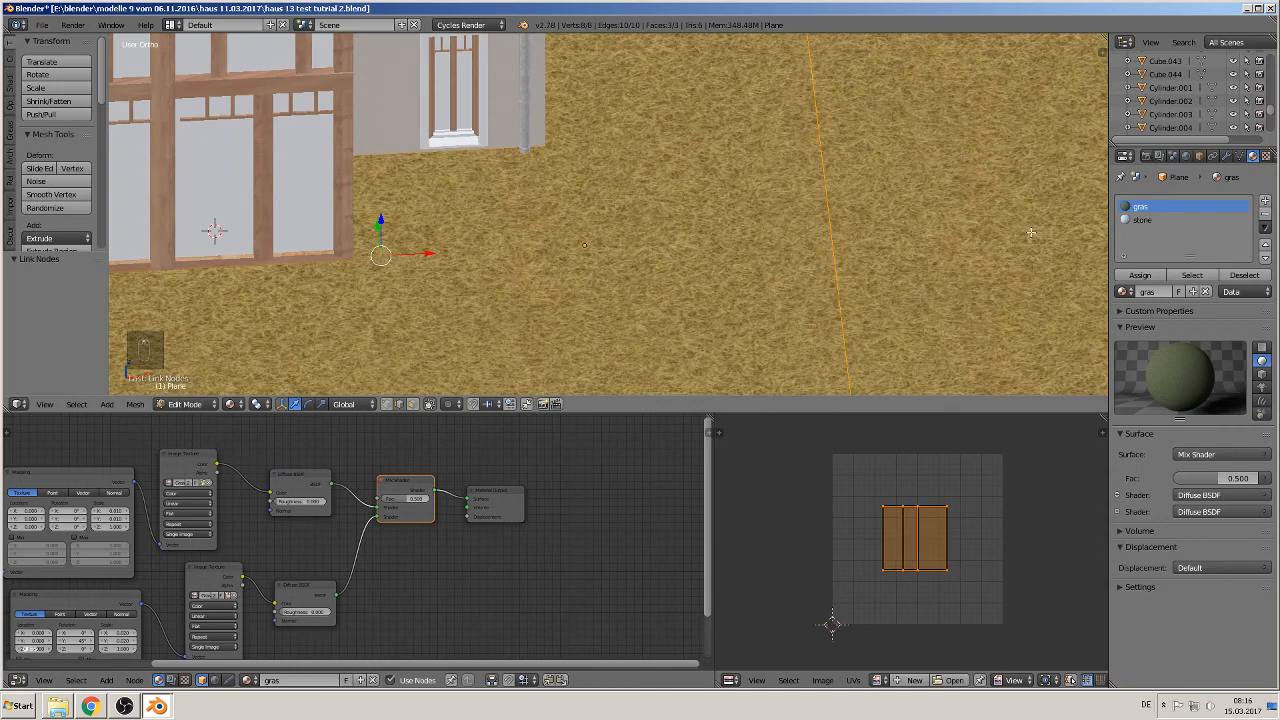
{"action": "scroll", "coordinate": [860, 300], "scroll_direction": "down", "scroll_amount": 8}
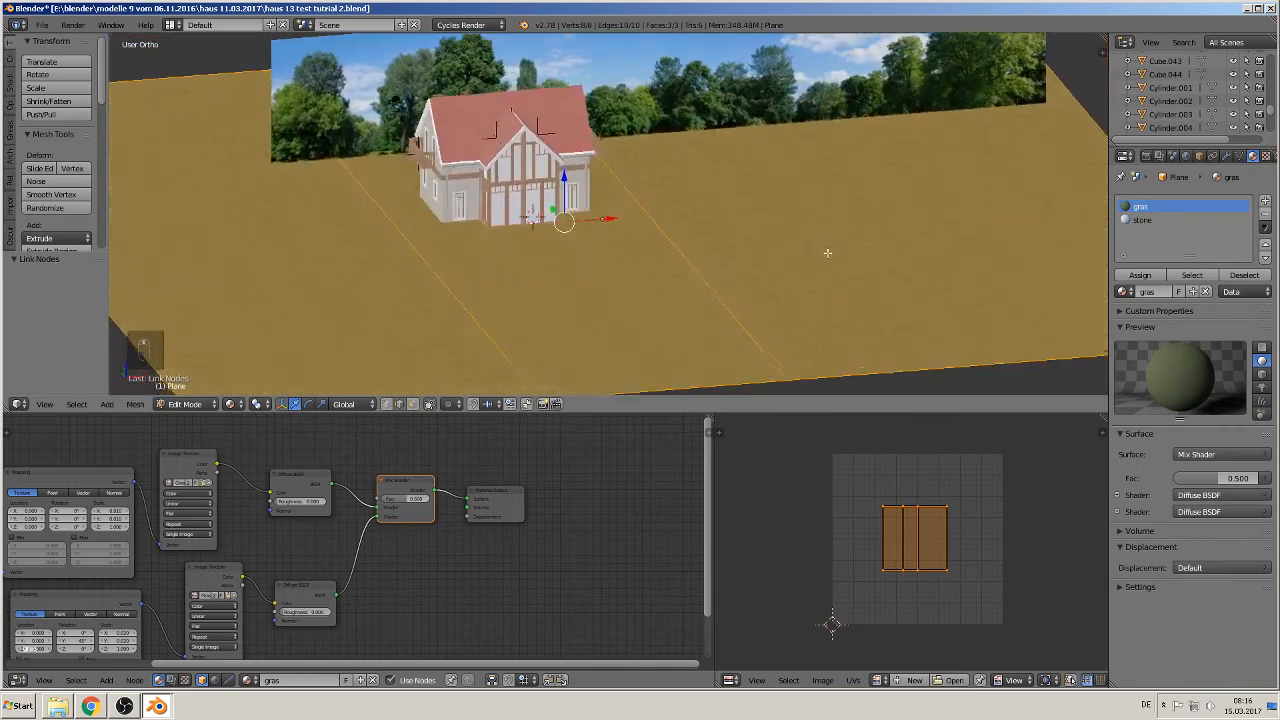
{"action": "scroll", "coordinate": [827, 253], "scroll_direction": "up", "scroll_amount": 7}
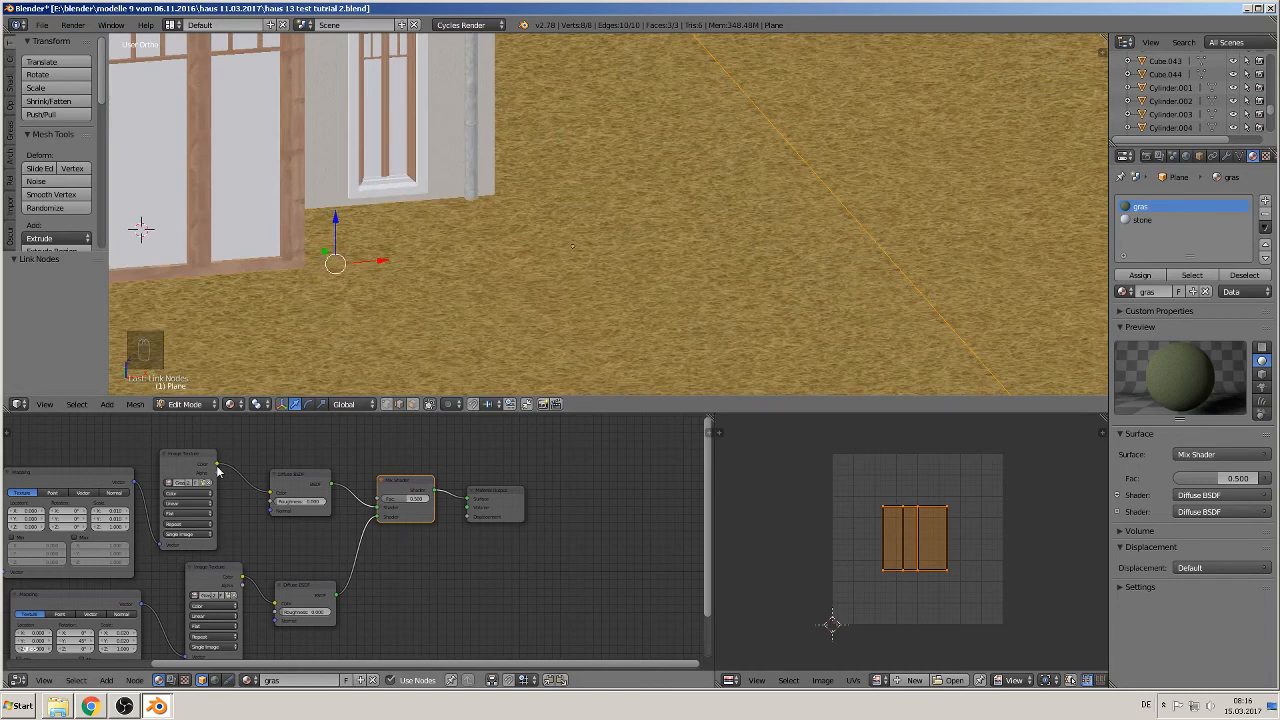
{"action": "left_click_drag", "start_coordinate": [218, 468], "coordinate": [468, 518]}
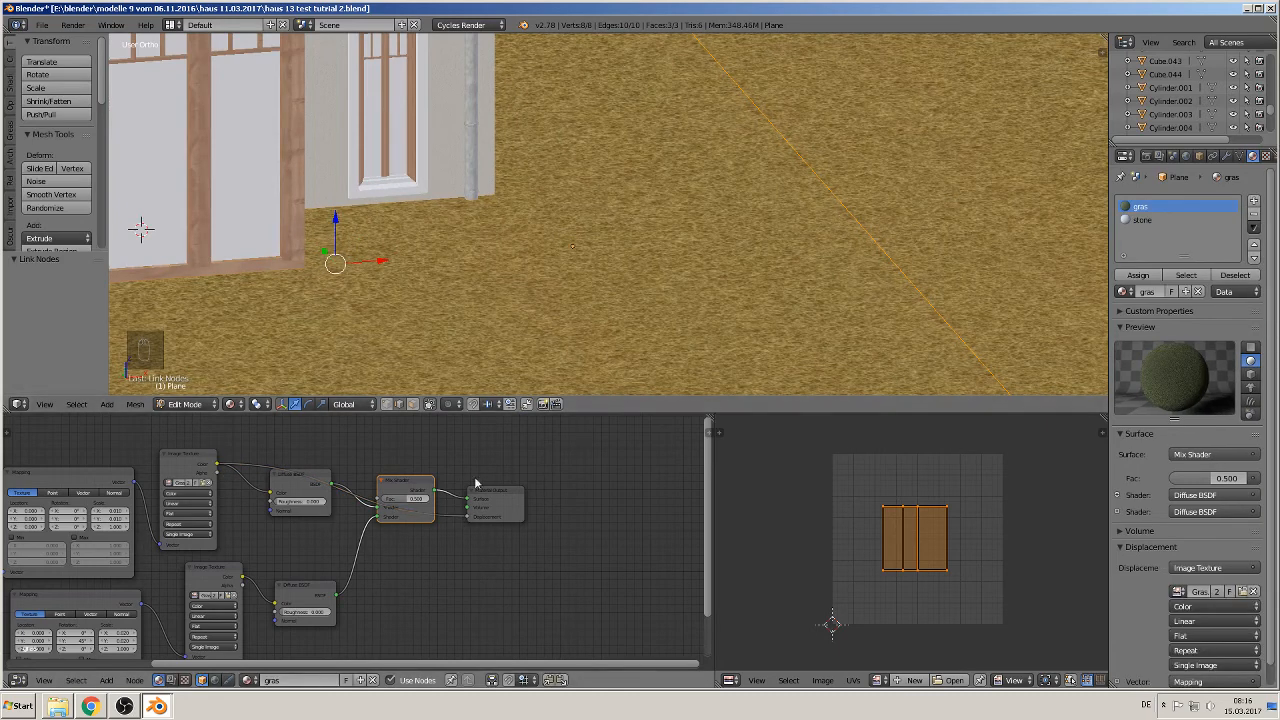
{"action": "scroll", "coordinate": [849, 234], "scroll_direction": "down", "scroll_amount": 2}
{"action": "middle_click_drag", "start_coordinate": [797, 240], "coordinate": [831, 251]}
{"action": "scroll", "coordinate": [833, 252], "scroll_direction": "up", "scroll_amount": 4}
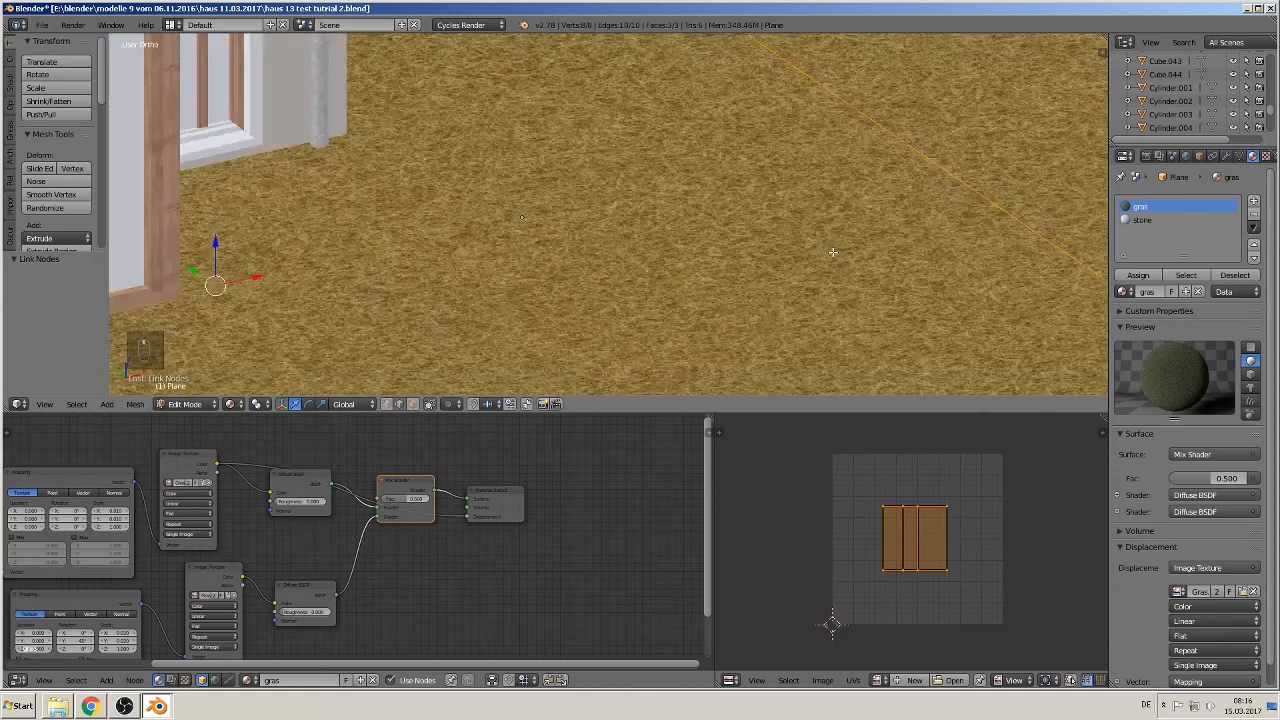
{"action": "scroll", "coordinate": [833, 252], "scroll_direction": "down", "scroll_amount": 6}
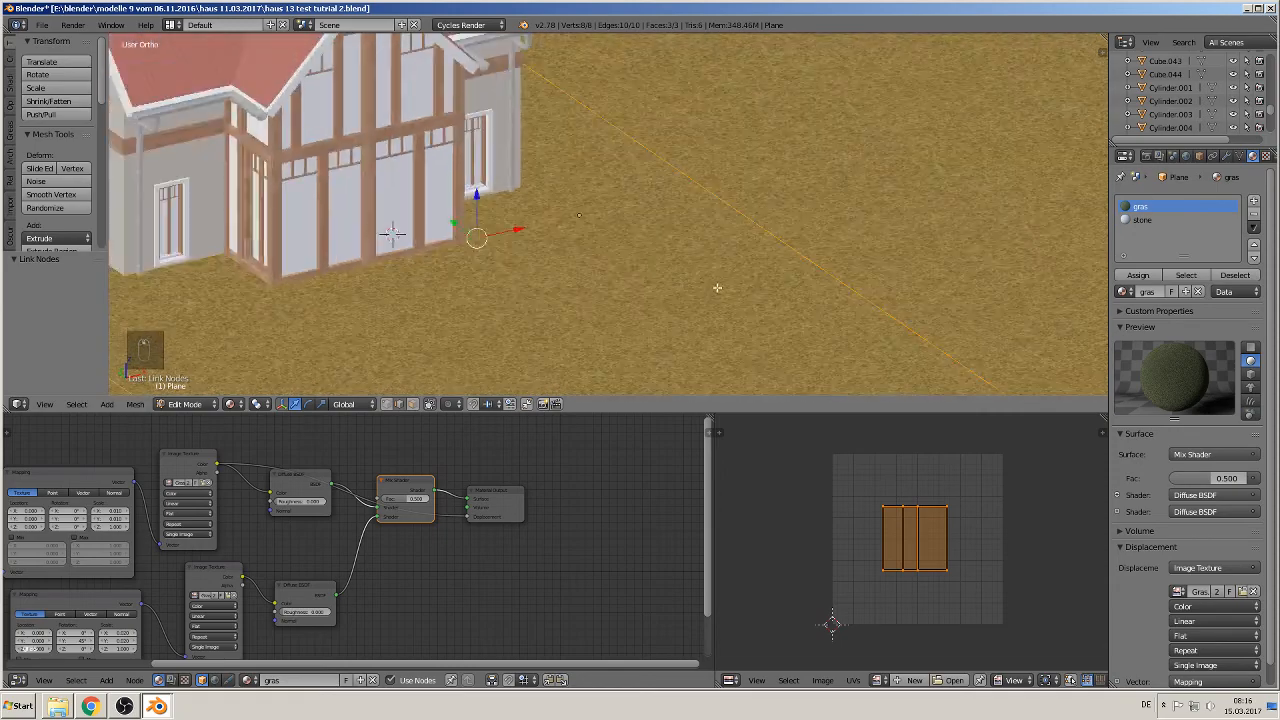
{"action": "middle_click_drag", "start_coordinate": [586, 311], "coordinate": [568, 321]}
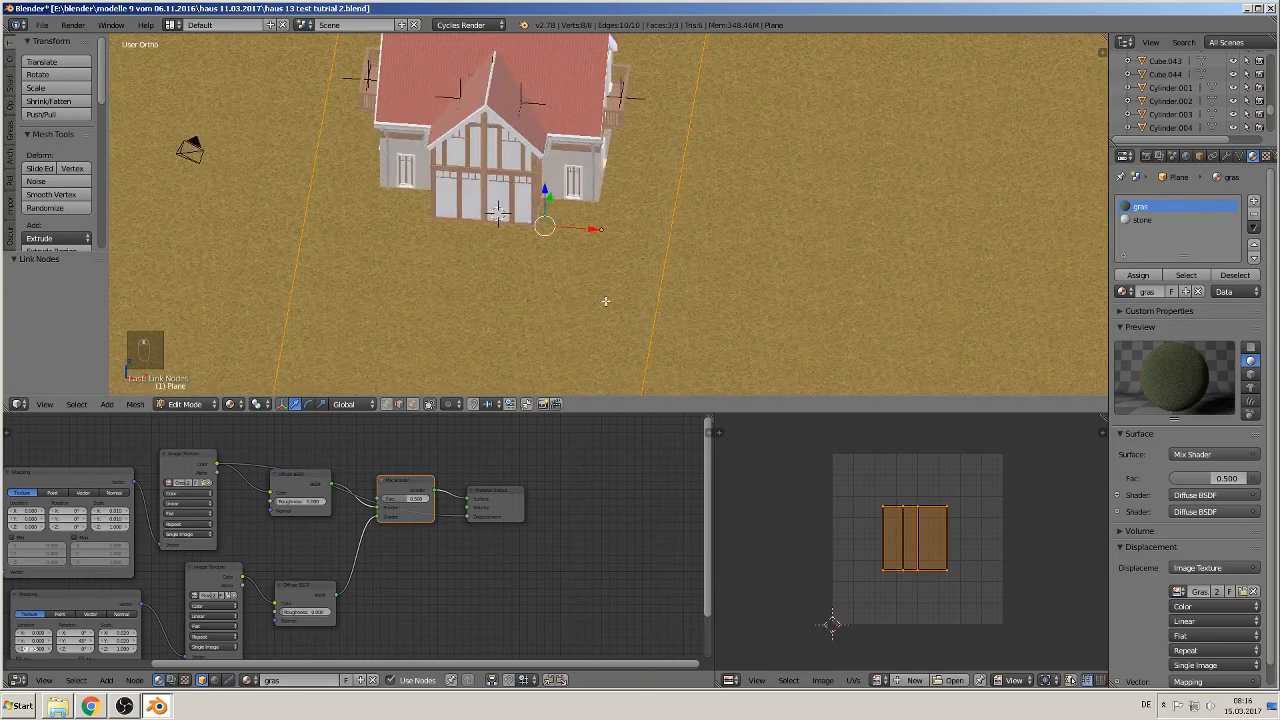
- Return the ground plane to Object Mode and set the stone material's Diffuse color source to Image Texture
{"action": "key", "text": "KP_1"}
{"action": "key", "text": "KP_7"}
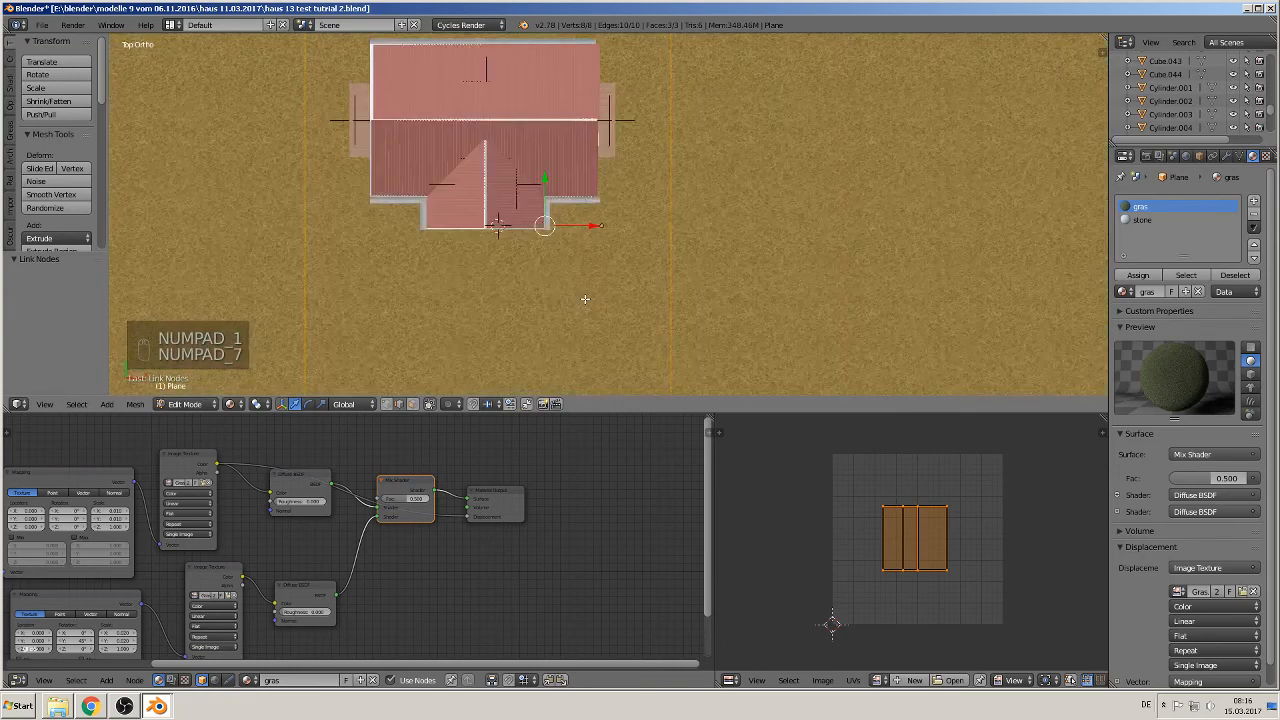
{"action": "key", "text": "Tab"}
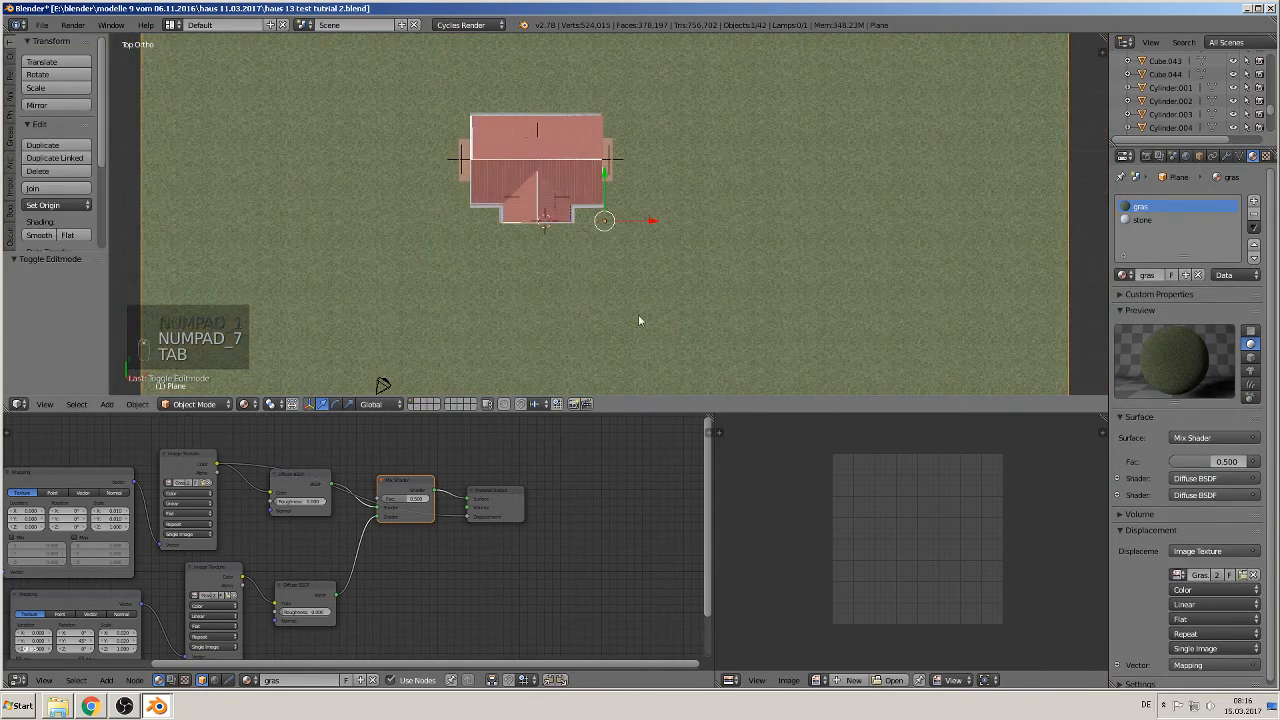
{"action": "left_click", "coordinate": [1162, 220]}
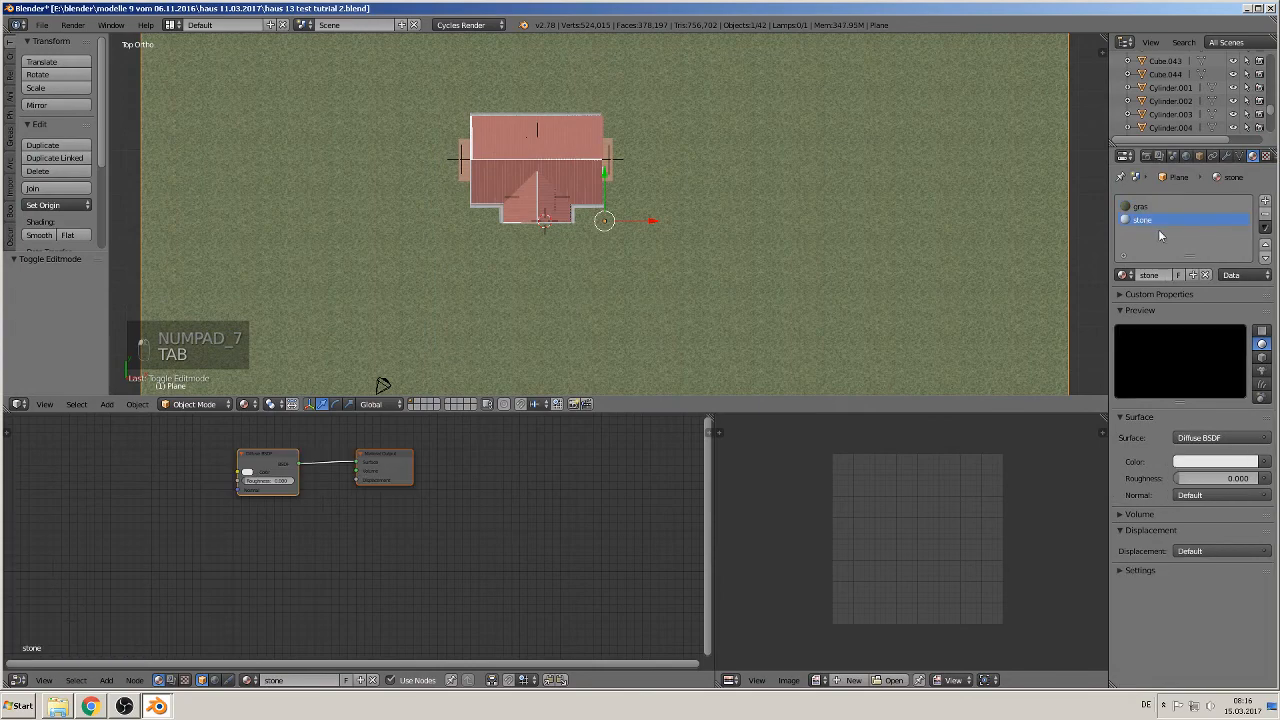
{"action": "left_click", "coordinate": [1265, 461]}
{"action": "left_click", "coordinate": [998, 344]}
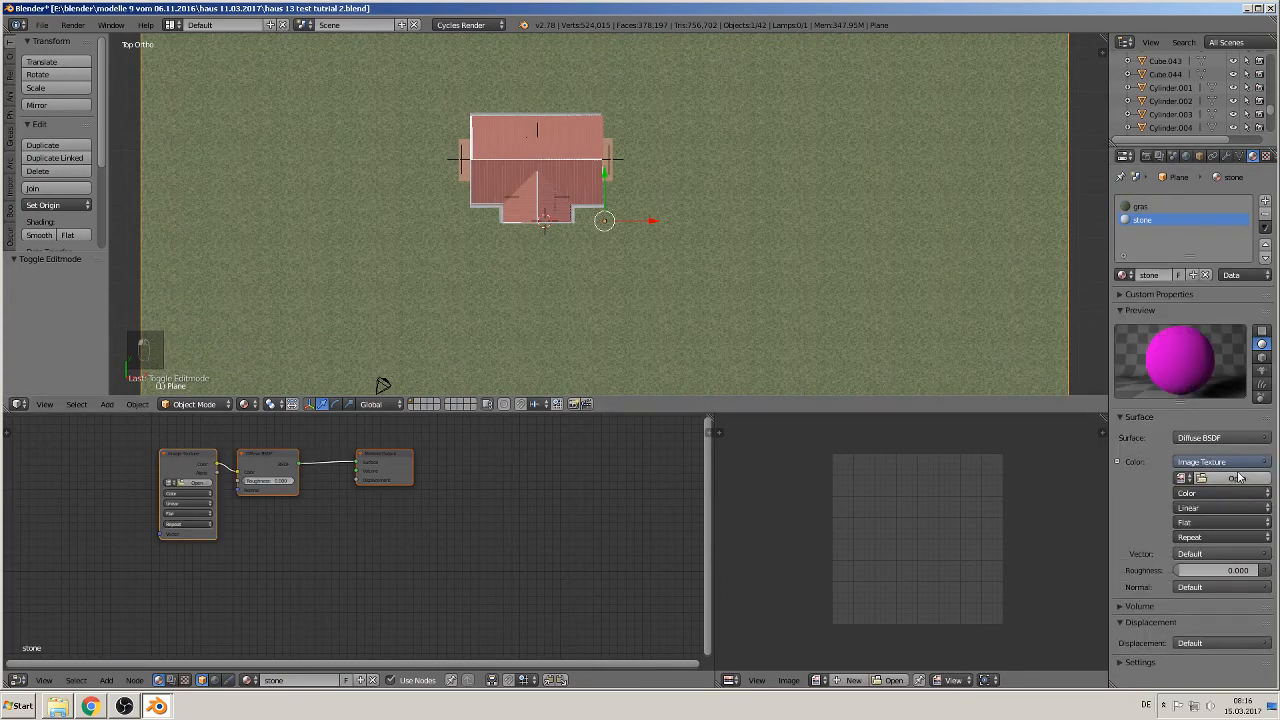
- Load FloorsRegular0230_1_S.jpg from the Pflastersteine,Boden,Fliesen folder as the stone material's image texture, browsing the files as thumbnails
{"action": "left_click", "coordinate": [1161, 465]}
{"action": "left_click", "coordinate": [198, 118]}
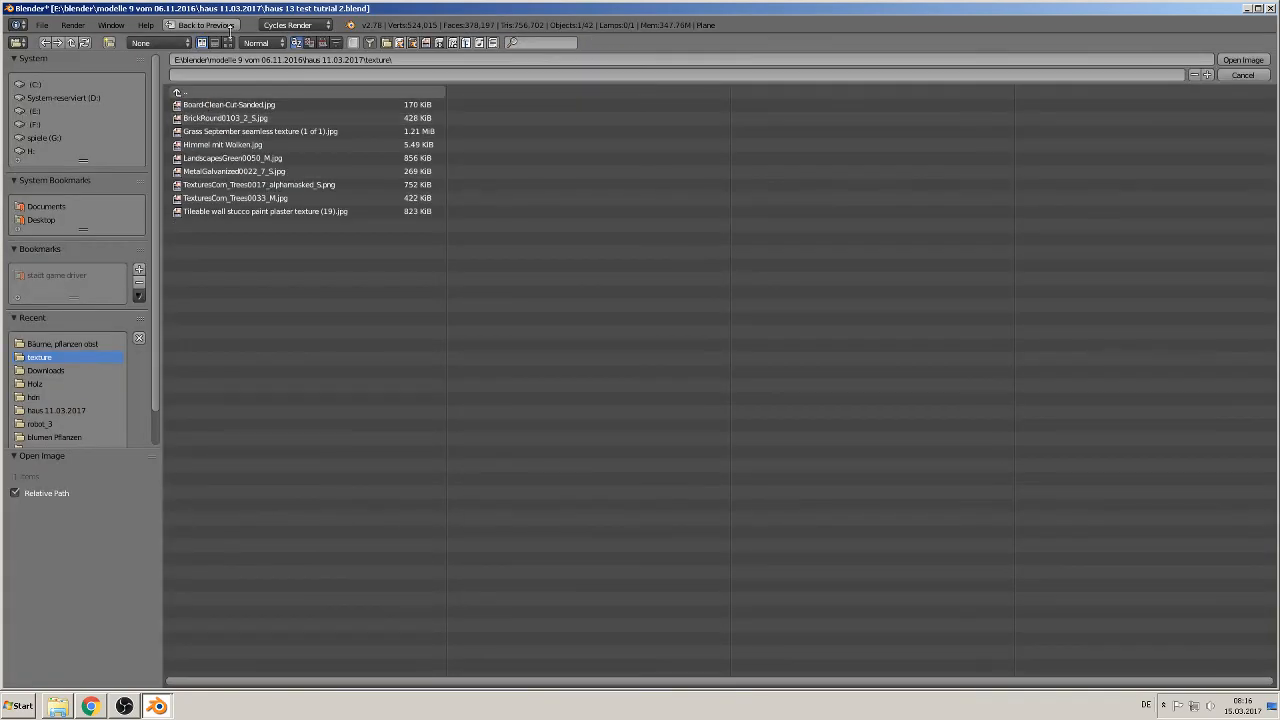
{"action": "left_click", "coordinate": [228, 42]}
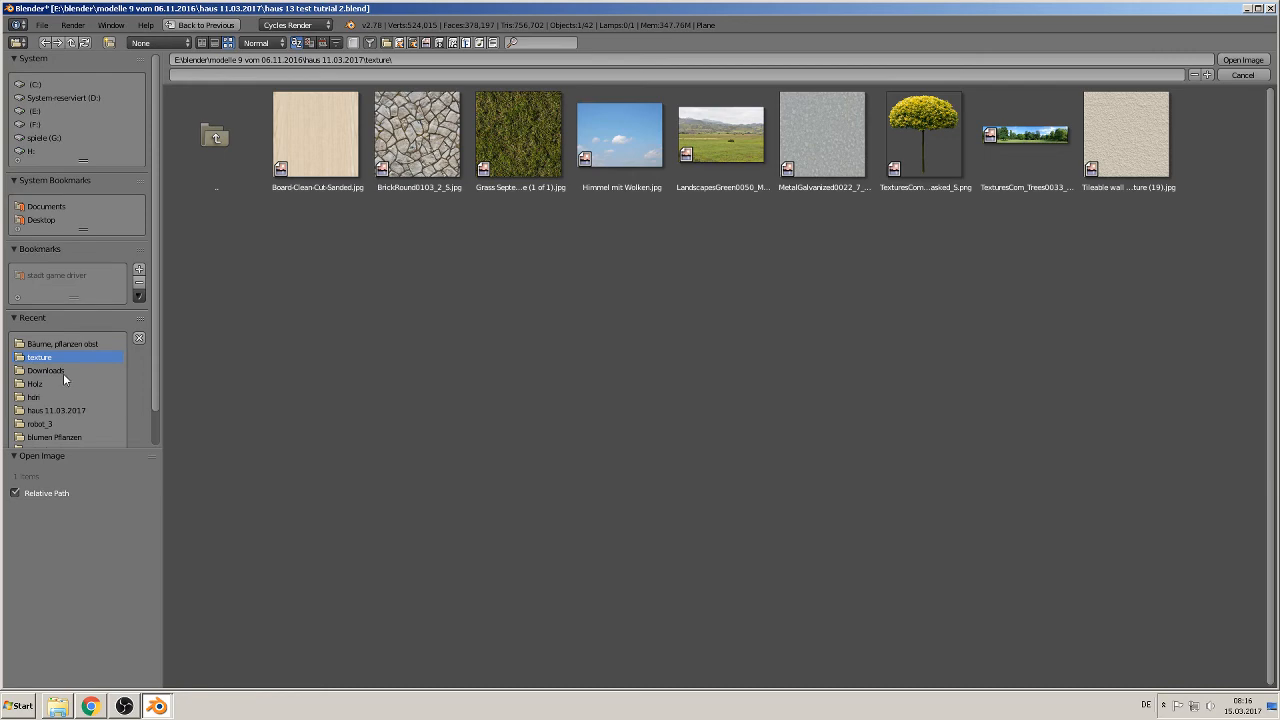
{"action": "left_click", "coordinate": [66, 345]}
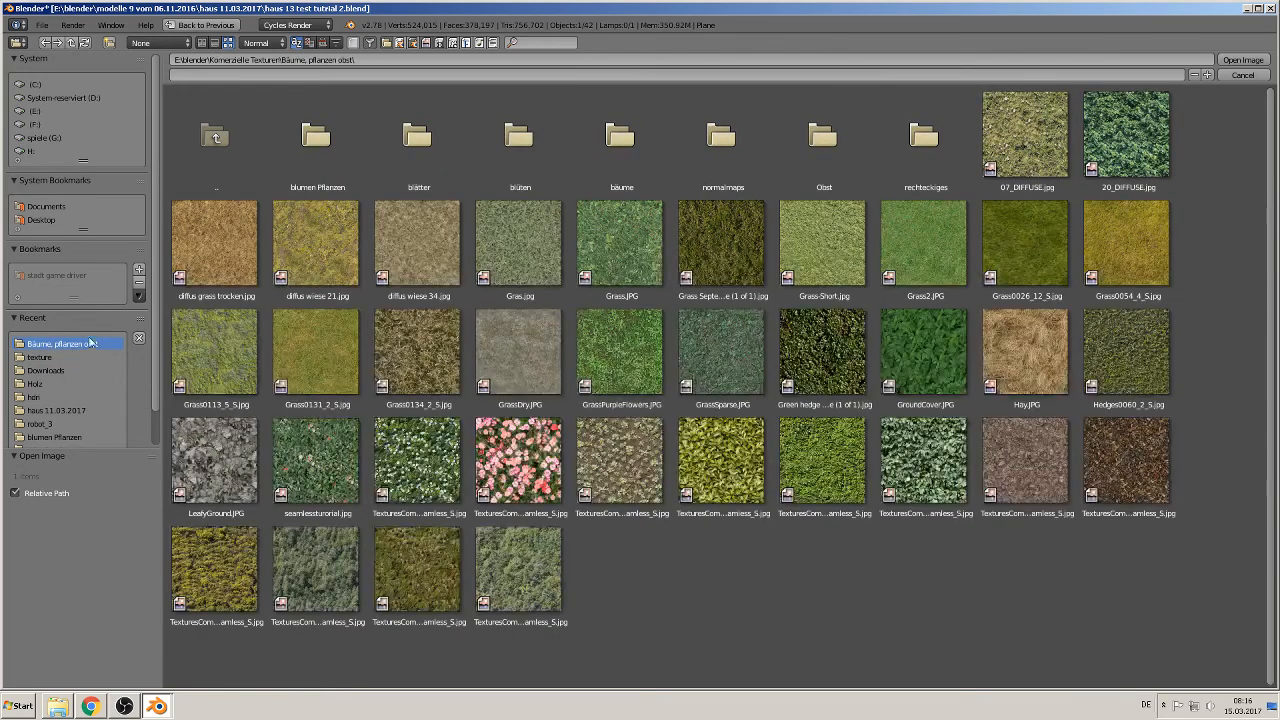
{"action": "left_click", "coordinate": [232, 113]}
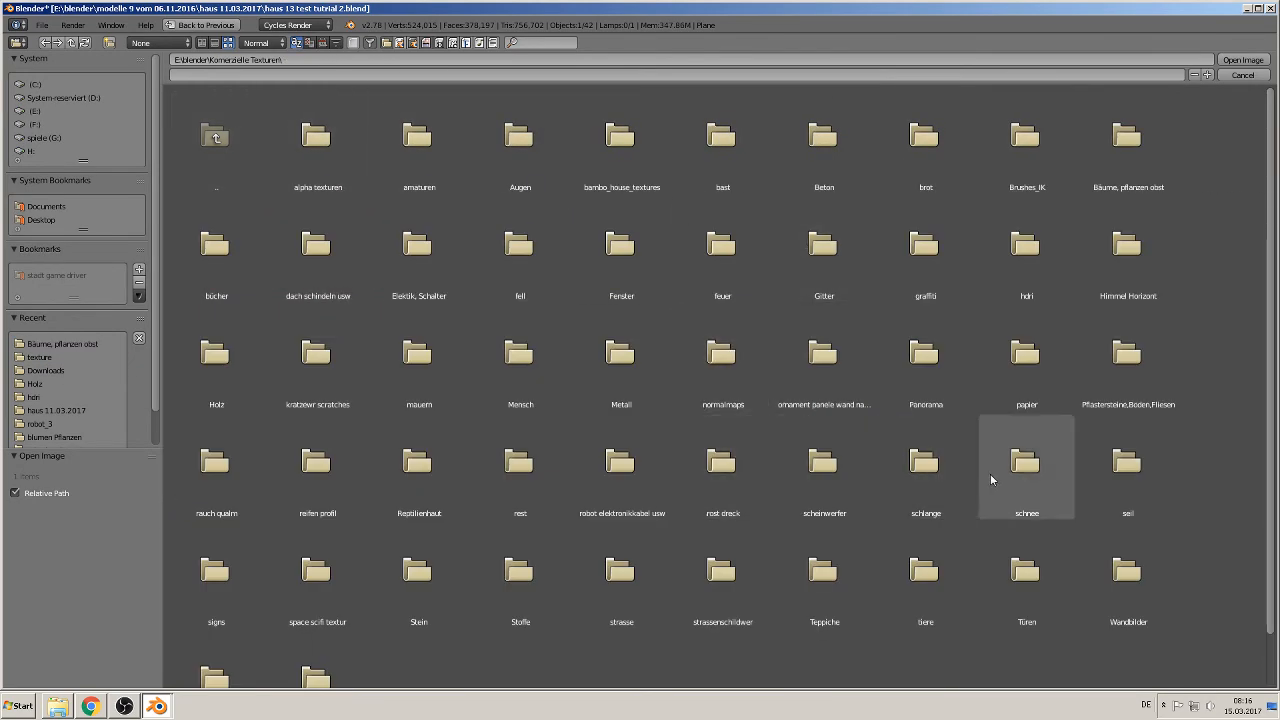
{"action": "left_click", "coordinate": [1122, 362]}
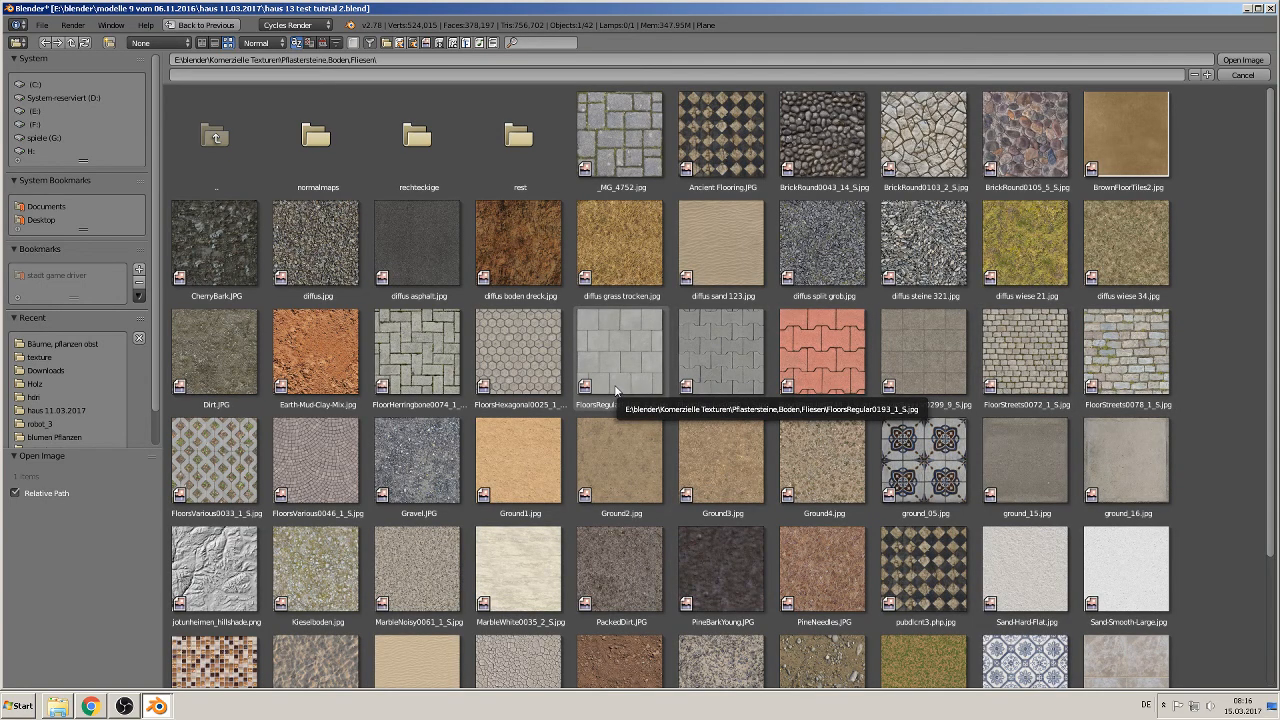
{"action": "double_click", "coordinate": [726, 358]}
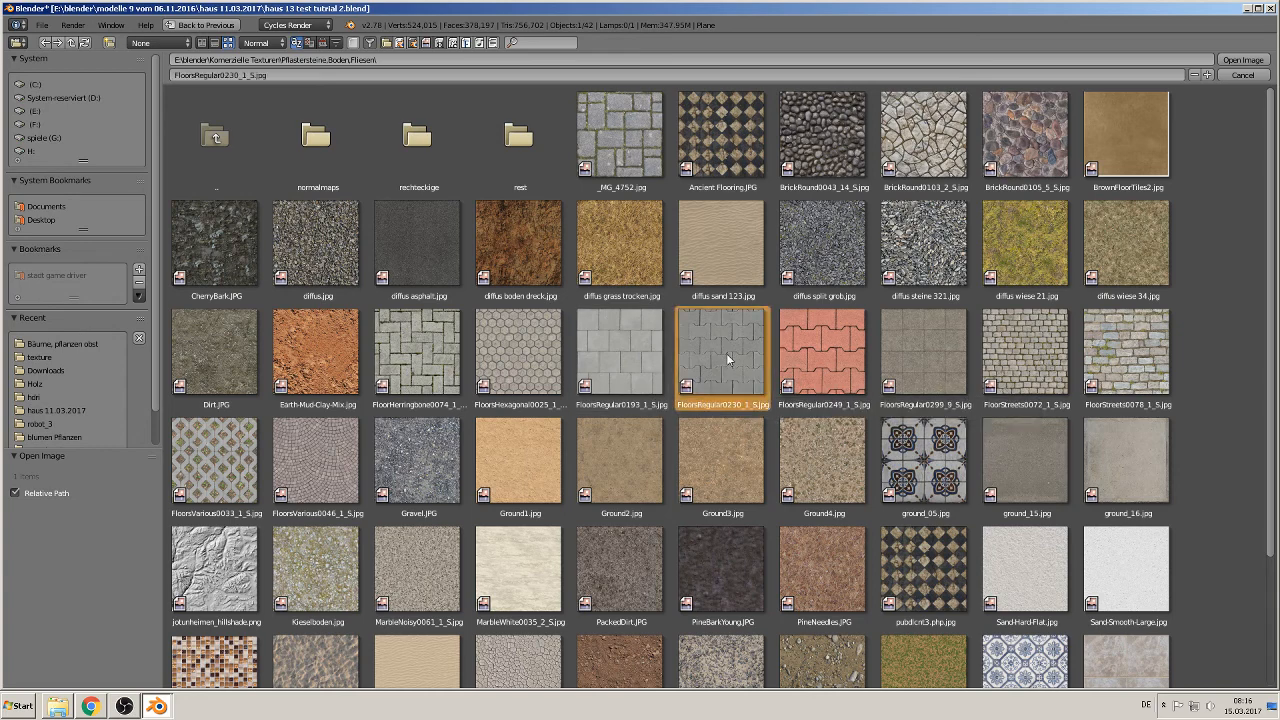
- Assign the stone material to the middle strip face of the ground plane in Edit Mode
{"action": "key", "text": "Tab"}
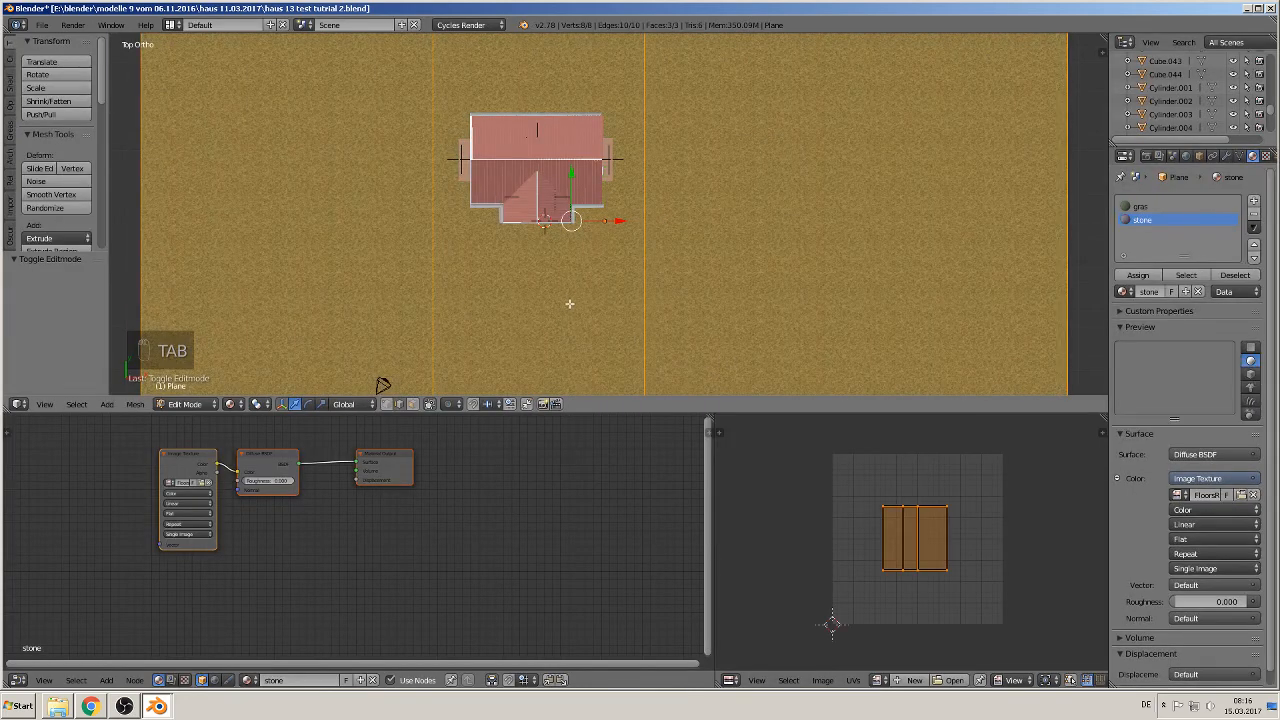
{"action": "right_click", "coordinate": [555, 271]}
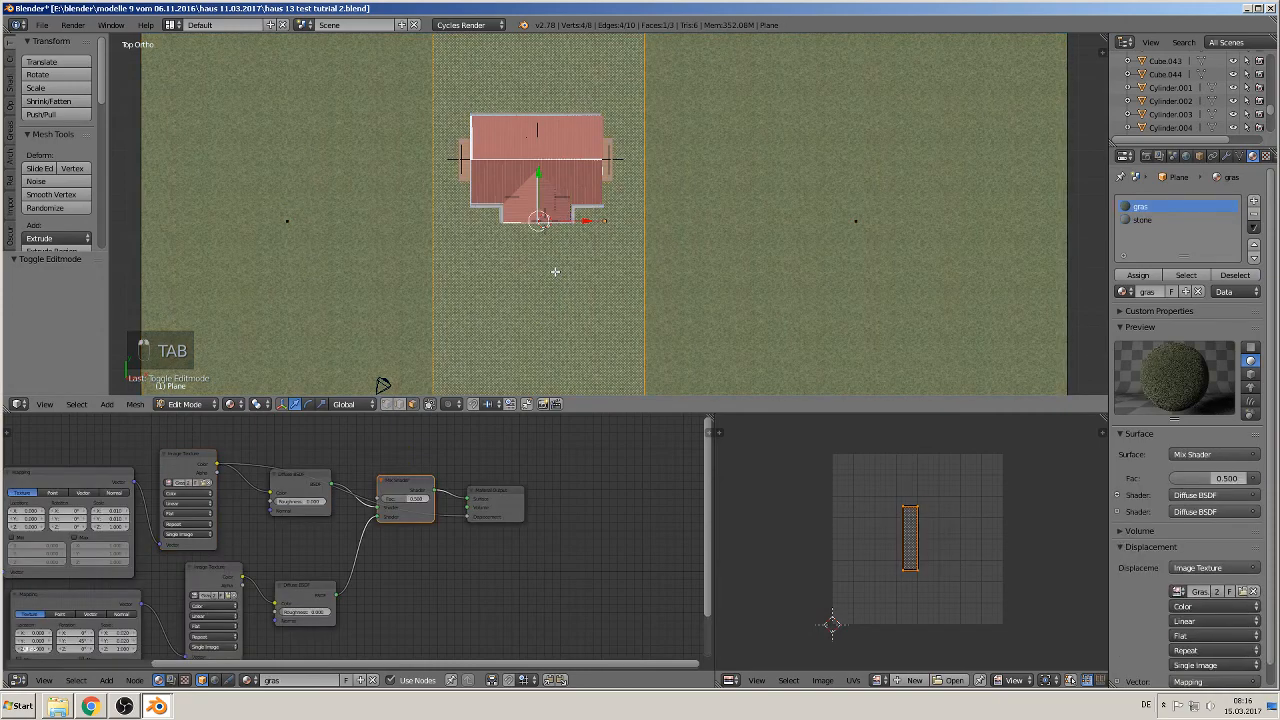
{"action": "left_click", "coordinate": [1150, 220]}
{"action": "left_click", "coordinate": [1139, 274]}
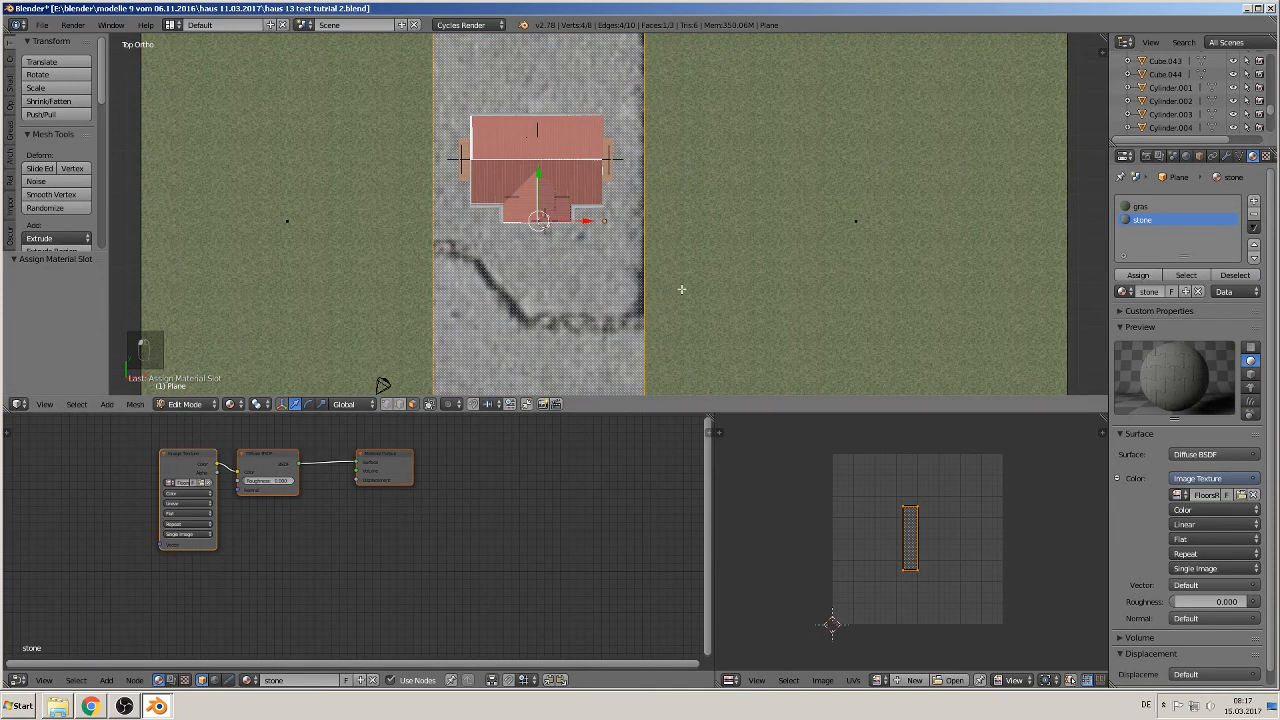
- Copy the Texture Coordinate, upper Mapping and Mix Shader nodes from the gras material
{"action": "middle_click_drag", "start_coordinate": [336, 502], "coordinate": [583, 569]}
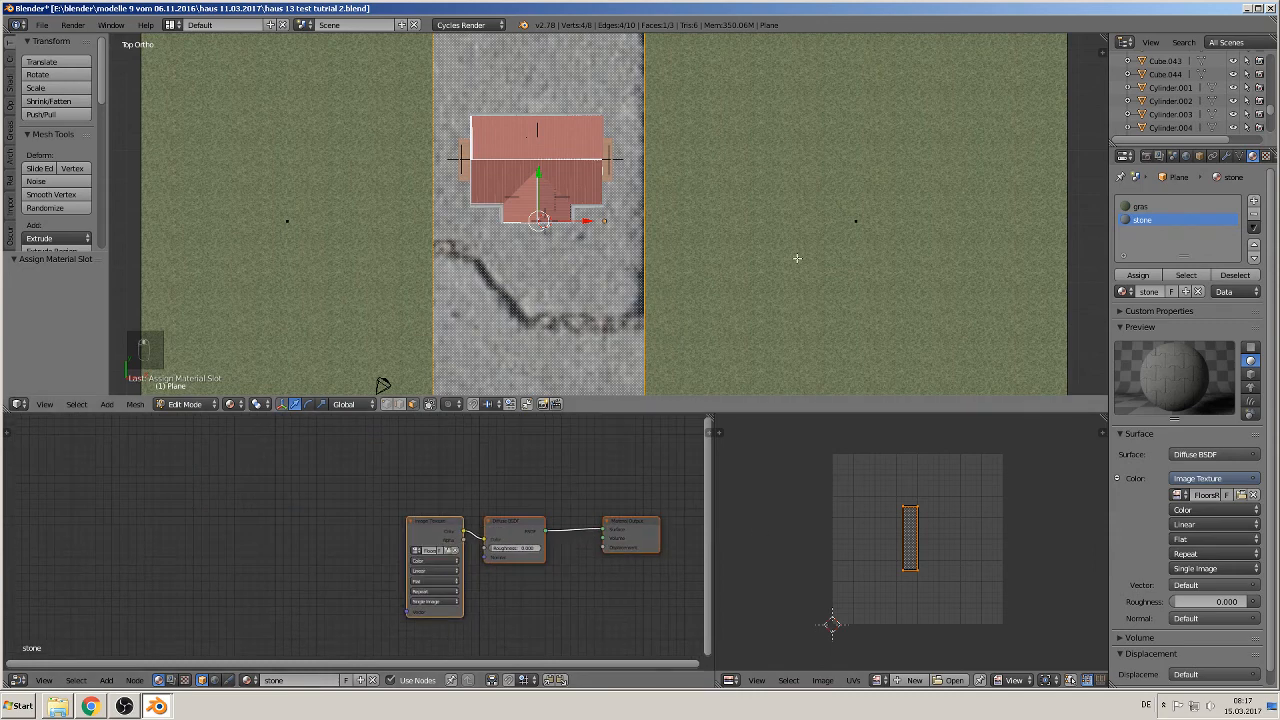
{"action": "left_click", "coordinate": [1138, 205]}
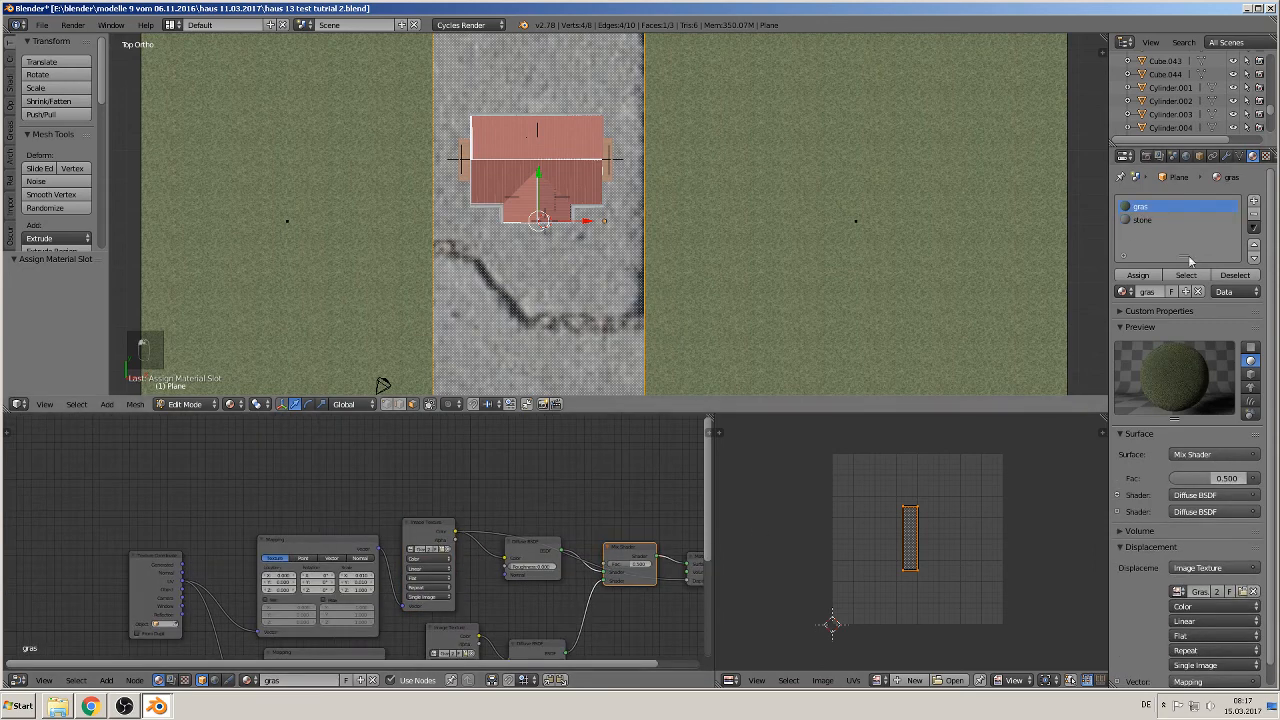
{"action": "scroll", "coordinate": [389, 447], "scroll_direction": "down", "scroll_amount": 5}
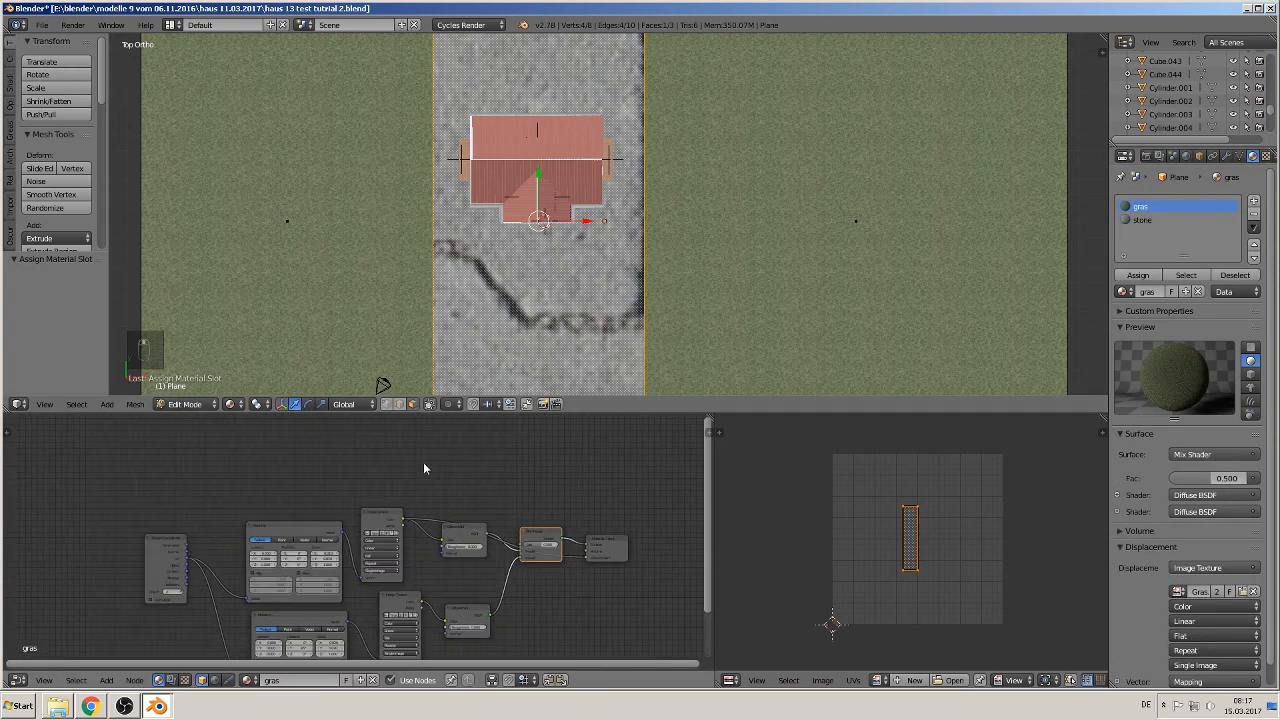
{"action": "middle_click_drag", "start_coordinate": [552, 654], "coordinate": [553, 624]}
{"action": "scroll", "coordinate": [296, 568], "scroll_direction": "up", "scroll_amount": 1}
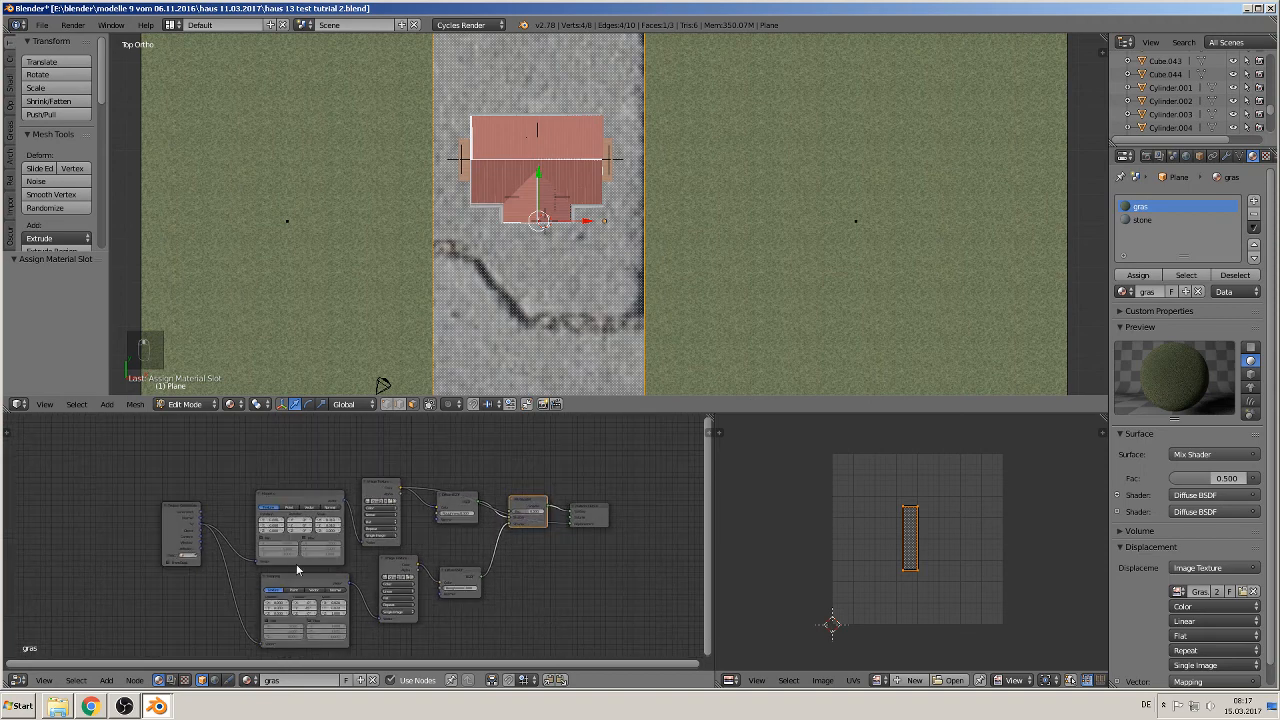
{"action": "left_click", "coordinate": [181, 515]}
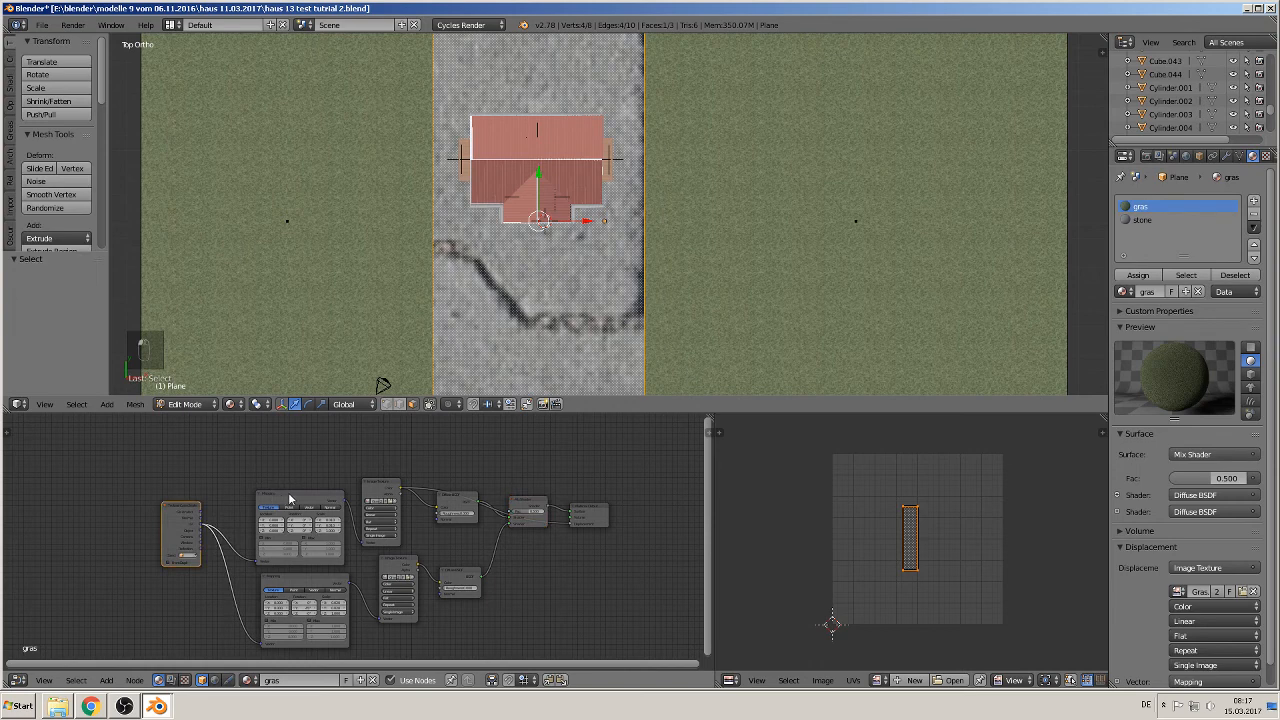
{"action": "right_click_drag", "start_coordinate": [290, 498], "coordinate": [334, 505], "text": "shift"}
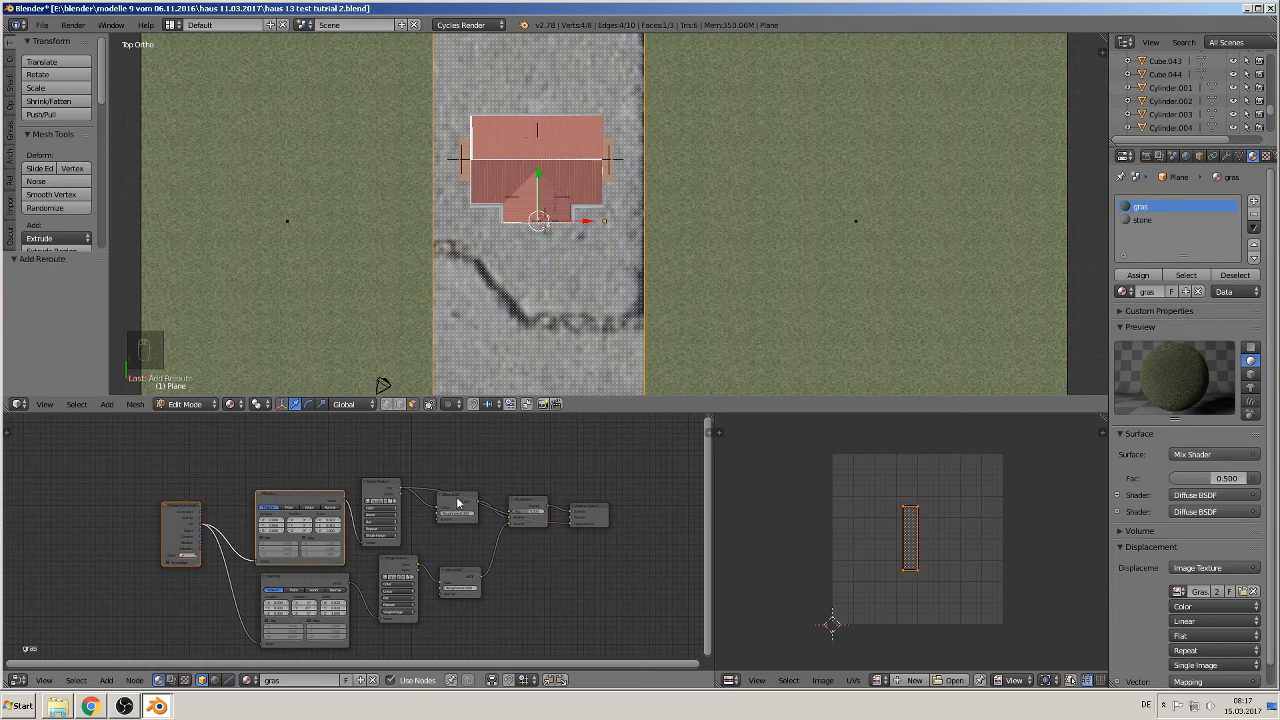
{"action": "left_click", "coordinate": [533, 507]}
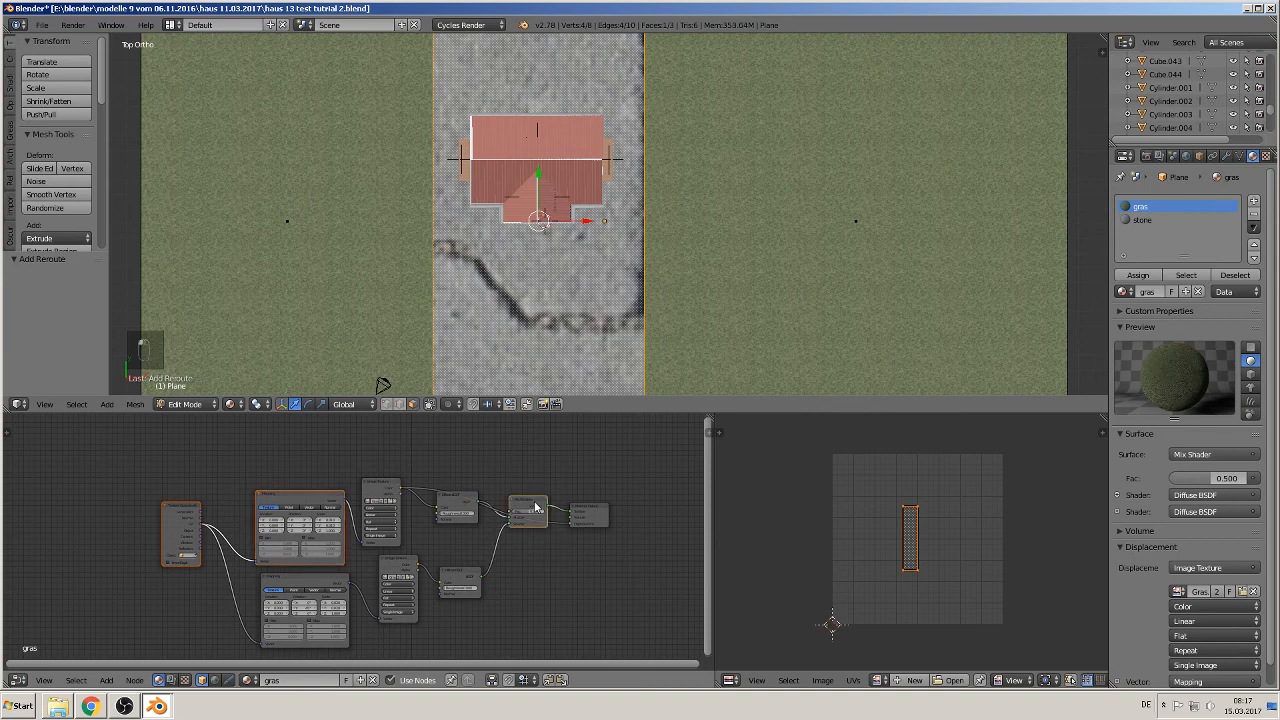
{"action": "key", "text": "ctrl+c"}
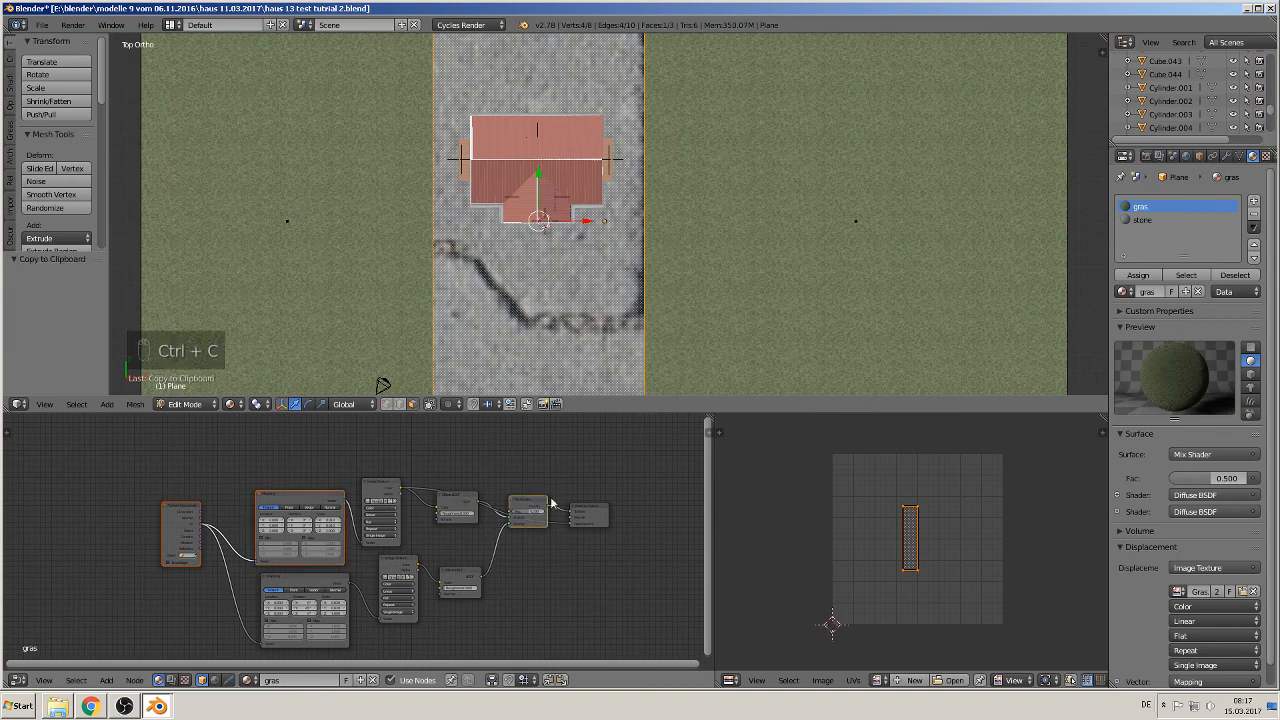
- Paste the copied nodes into the stone material and insert the Mix Shader between the Diffuse BSDF and the Material Output
{"action": "left_click", "coordinate": [1149, 222]}
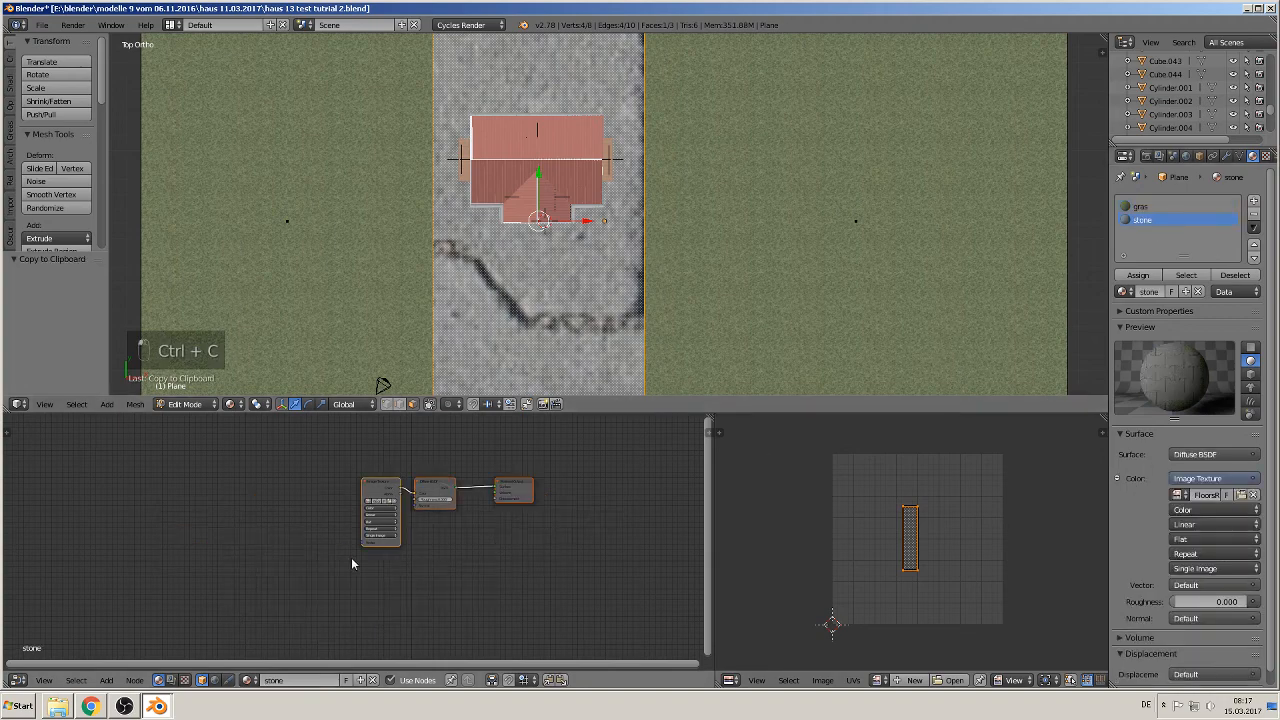
{"action": "key", "text": "ctrl+v"}
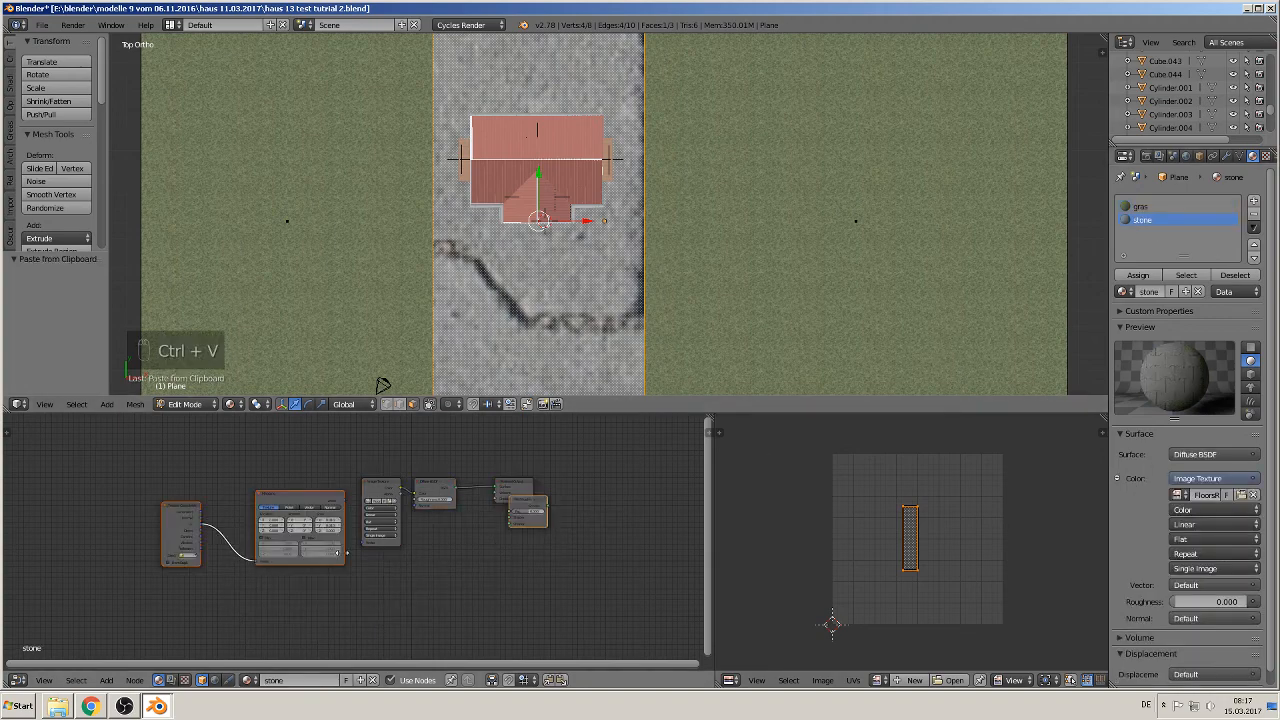
{"action": "left_click_drag", "start_coordinate": [536, 508], "coordinate": [580, 496]}
{"action": "left_click_drag", "start_coordinate": [493, 515], "coordinate": [519, 492]}
{"action": "scroll", "coordinate": [325, 540], "scroll_direction": "up", "scroll_amount": 3}
{"action": "scroll", "coordinate": [351, 507], "scroll_direction": "up", "scroll_amount": 1}
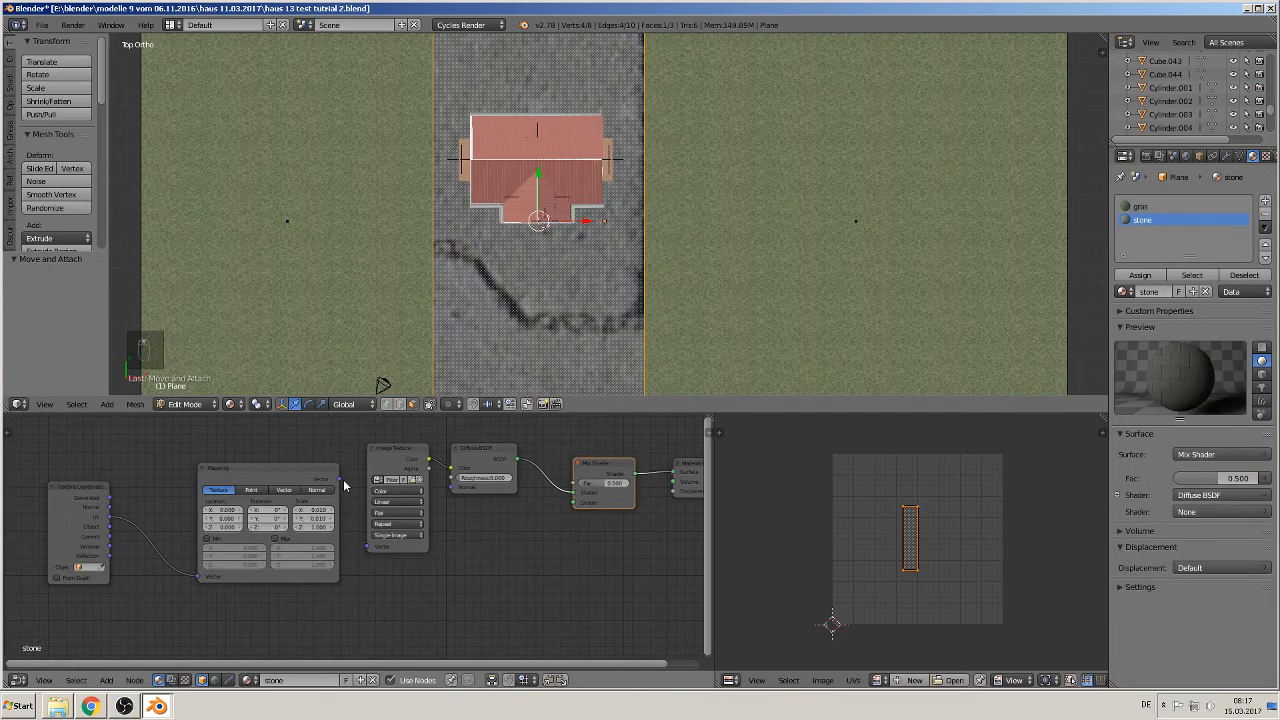
- Link the stone material's Mapping node to the Image Texture's vector input and the image color to the Material Output's displacement
{"action": "left_click_drag", "start_coordinate": [344, 486], "coordinate": [368, 546]}
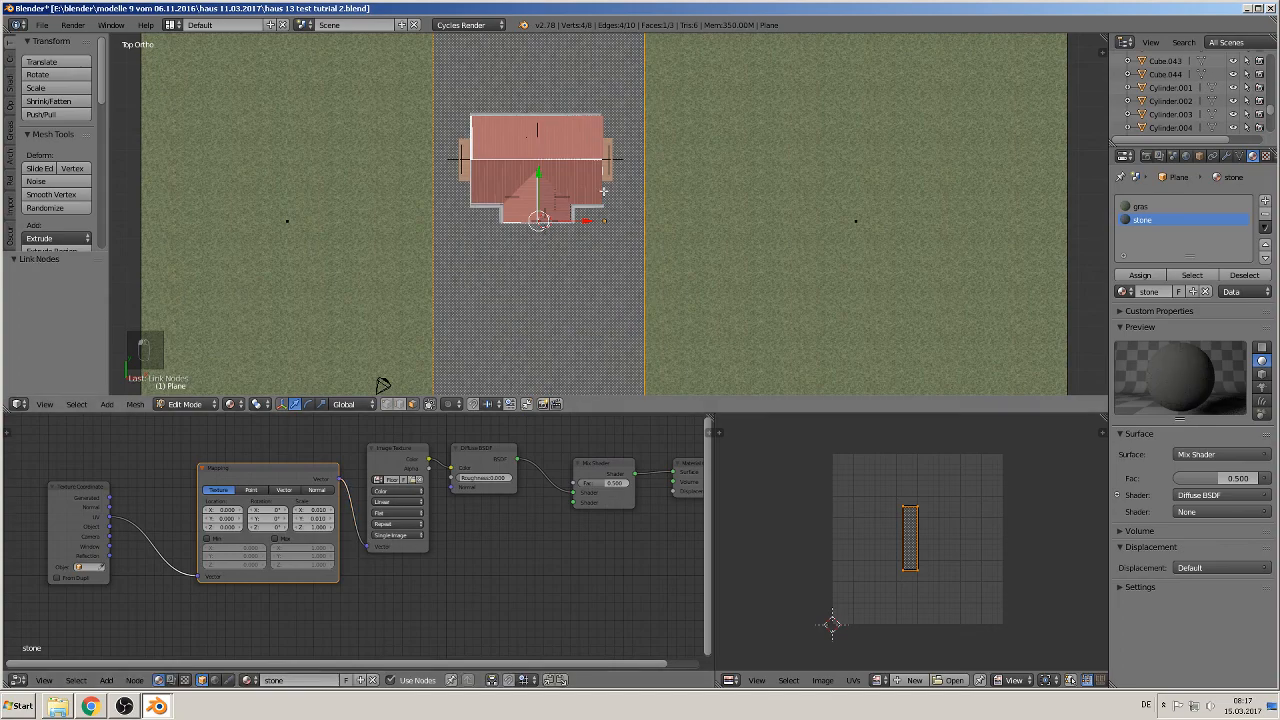
{"action": "scroll", "coordinate": [600, 286], "scroll_direction": "up", "scroll_amount": 6}
{"action": "middle_click_drag", "start_coordinate": [566, 283], "coordinate": [714, 209]}
{"action": "middle_click_drag", "start_coordinate": [558, 551], "coordinate": [425, 617]}
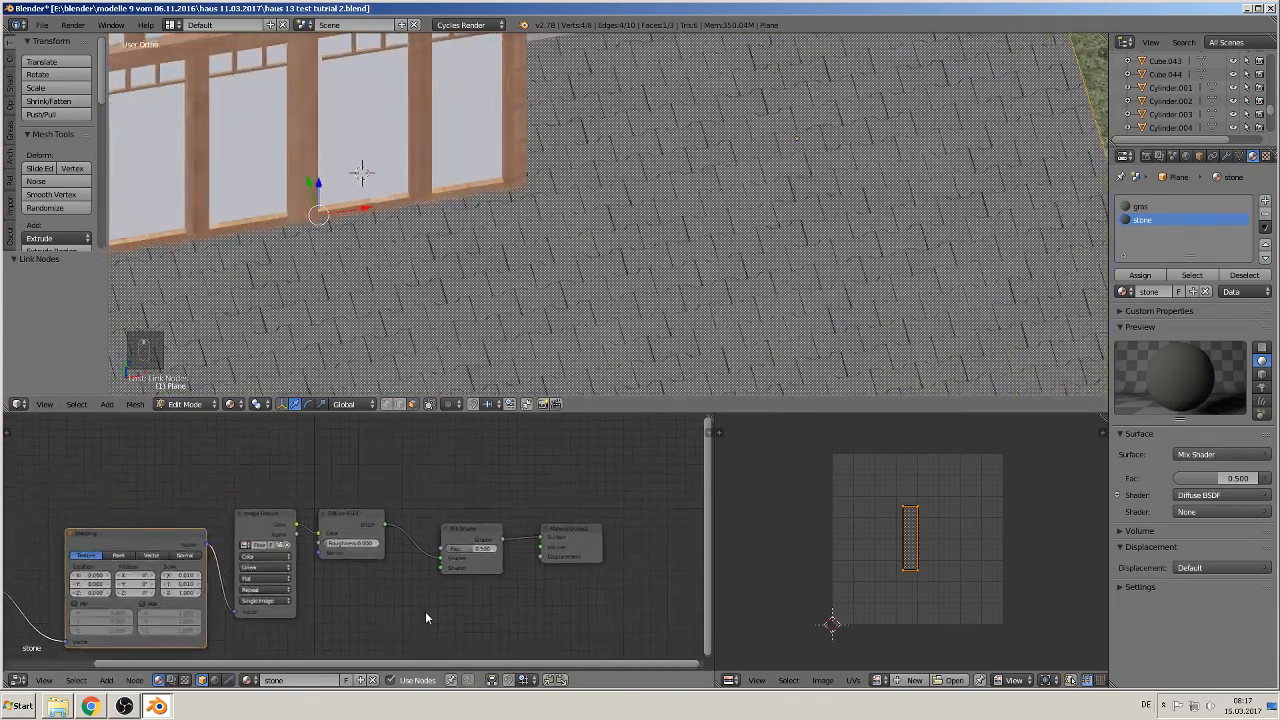
{"action": "left_click_drag", "start_coordinate": [478, 533], "coordinate": [467, 452]}
{"action": "left_click_drag", "start_coordinate": [349, 517], "coordinate": [351, 460]}
{"action": "left_click_drag", "start_coordinate": [298, 525], "coordinate": [542, 557]}
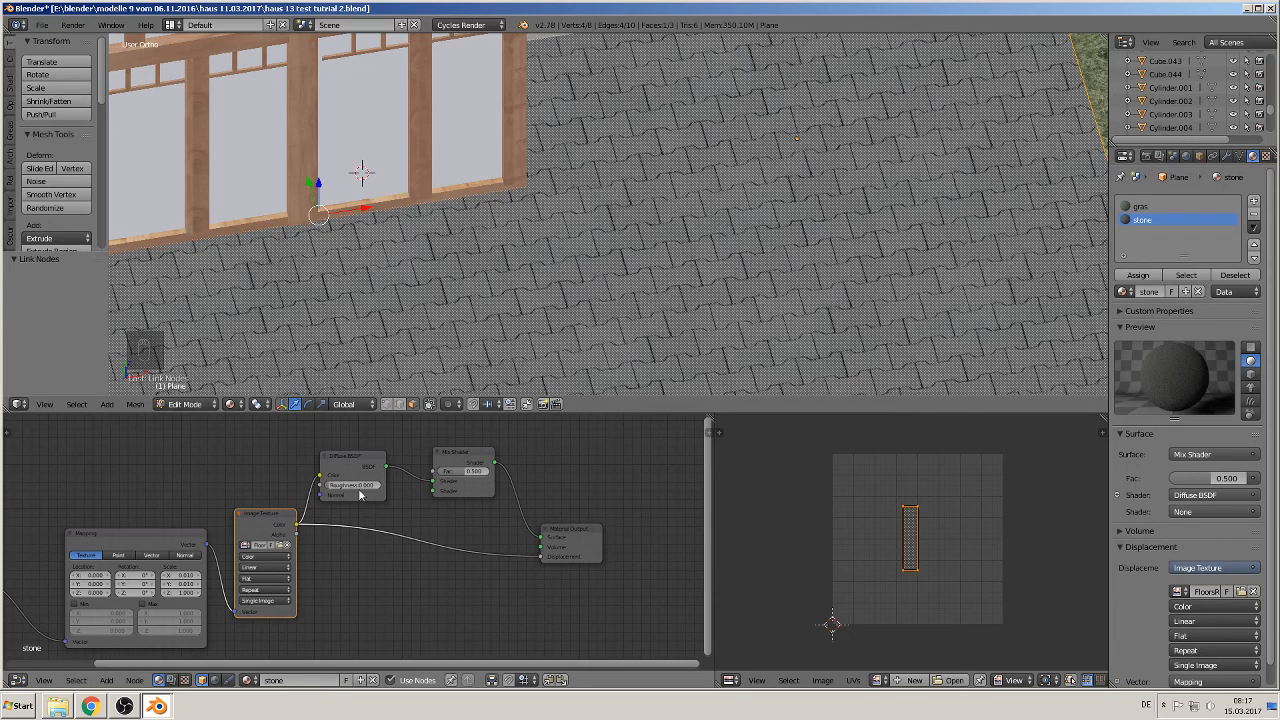
- Add a Glossy BSDF to the stone material and link it to the Mix Shader's second shader input
{"action": "left_click_drag", "start_coordinate": [470, 461], "coordinate": [509, 460]}
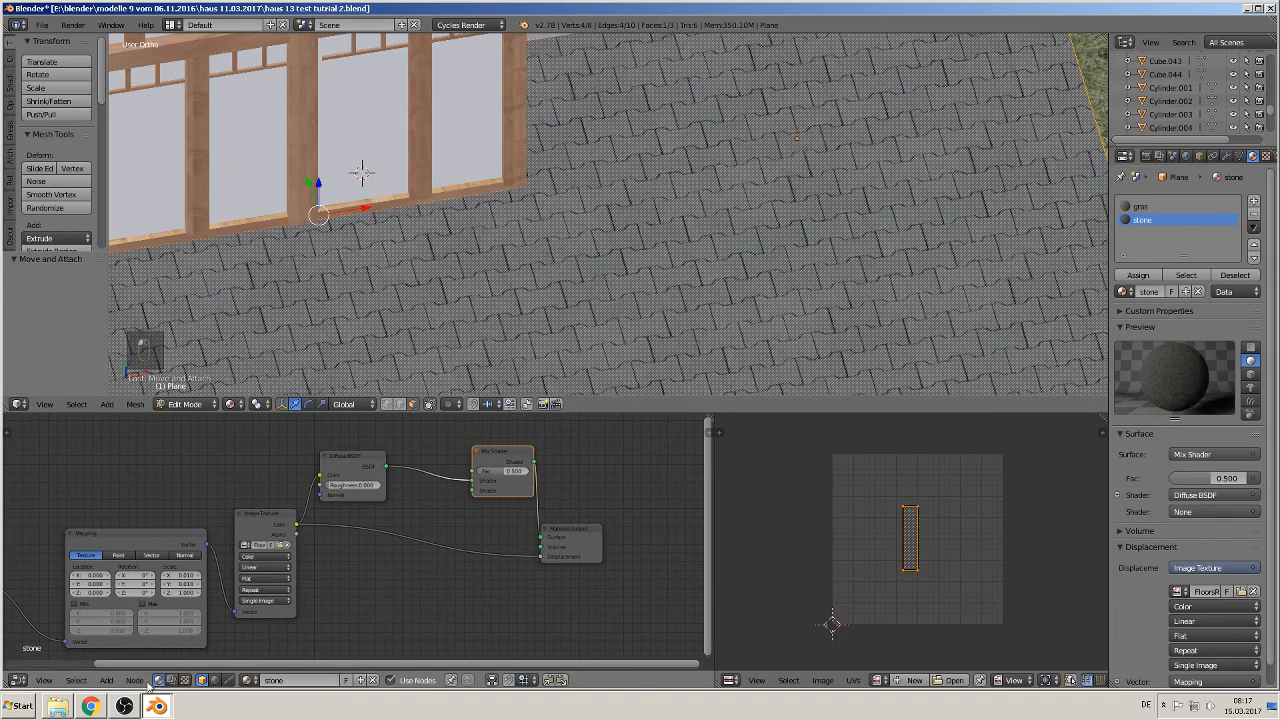
{"action": "left_click", "coordinate": [106, 680]}
{"action": "mouse_move", "coordinate": [137, 651]}
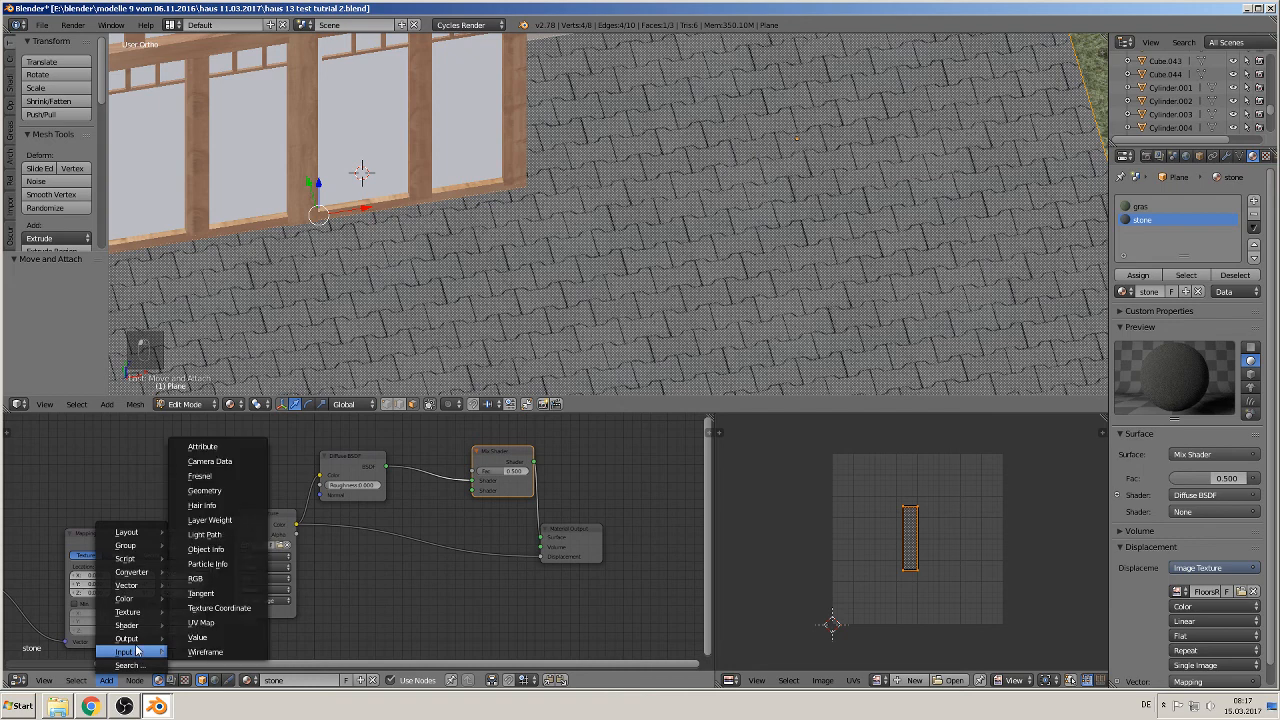
{"action": "mouse_move", "coordinate": [137, 625]}
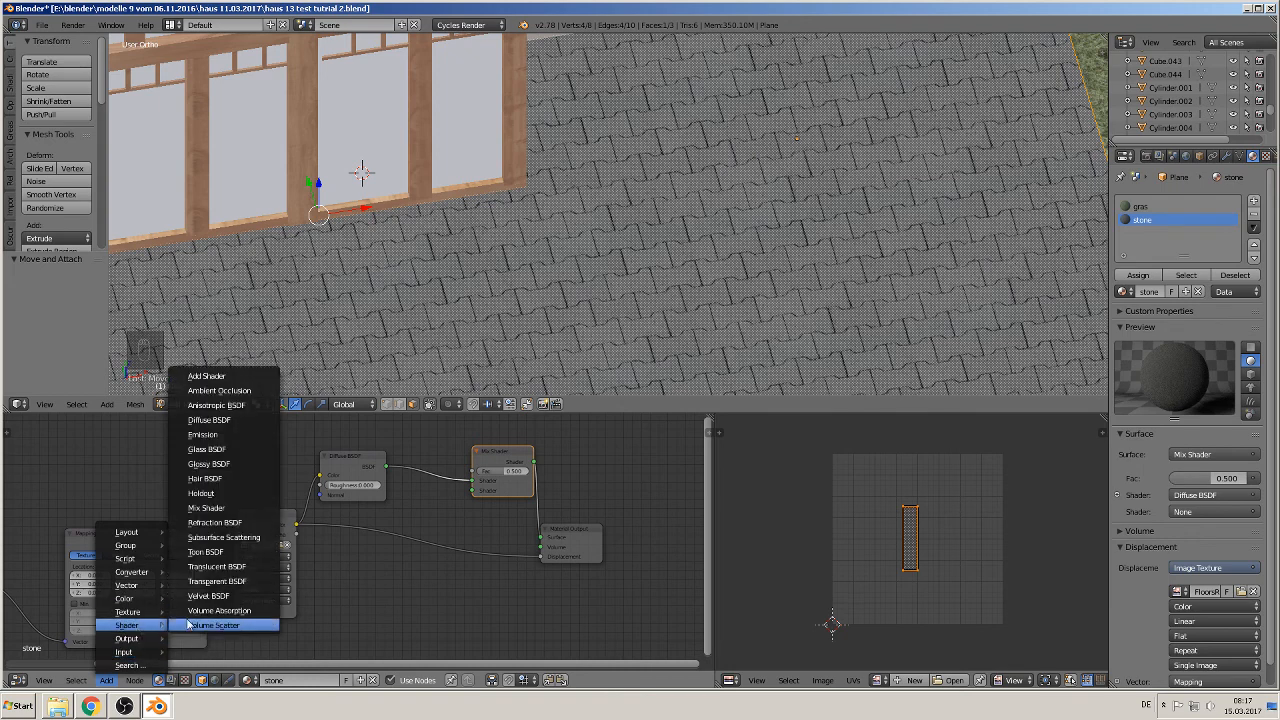
{"action": "left_click", "coordinate": [210, 464]}
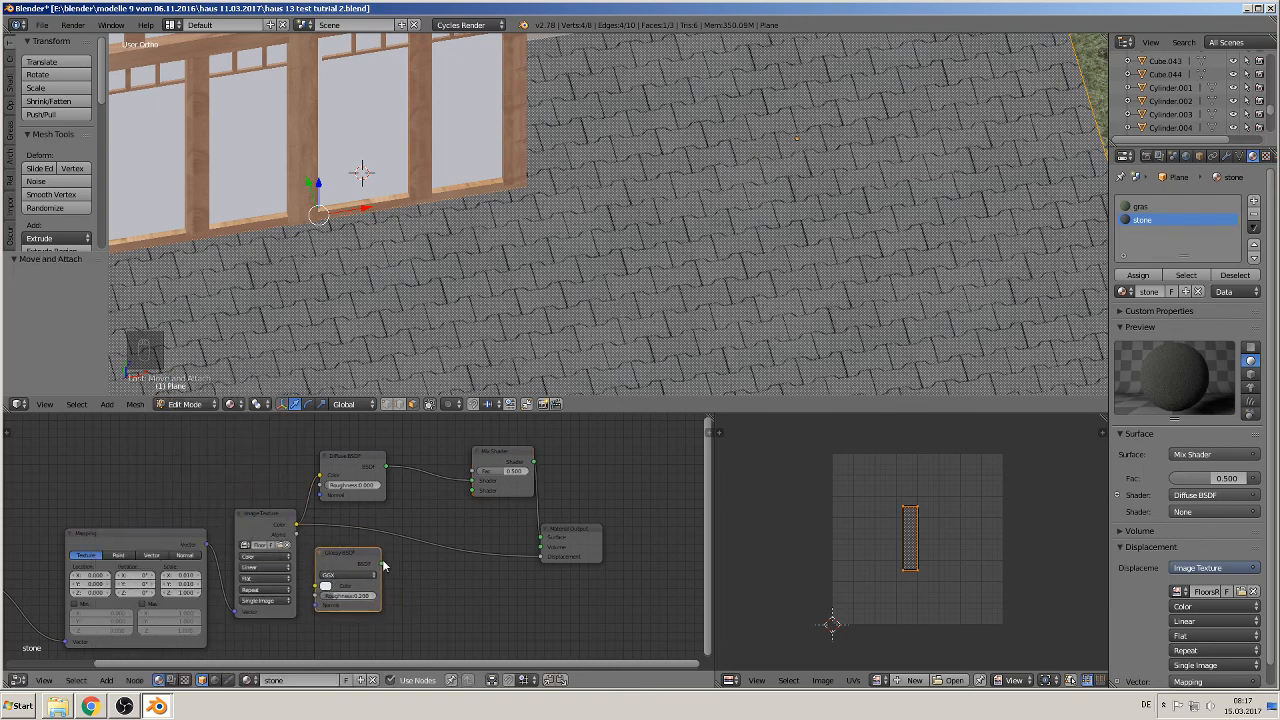
{"action": "left_click", "coordinate": [383, 566]}
{"action": "left_click_drag", "start_coordinate": [380, 563], "coordinate": [483, 497]}
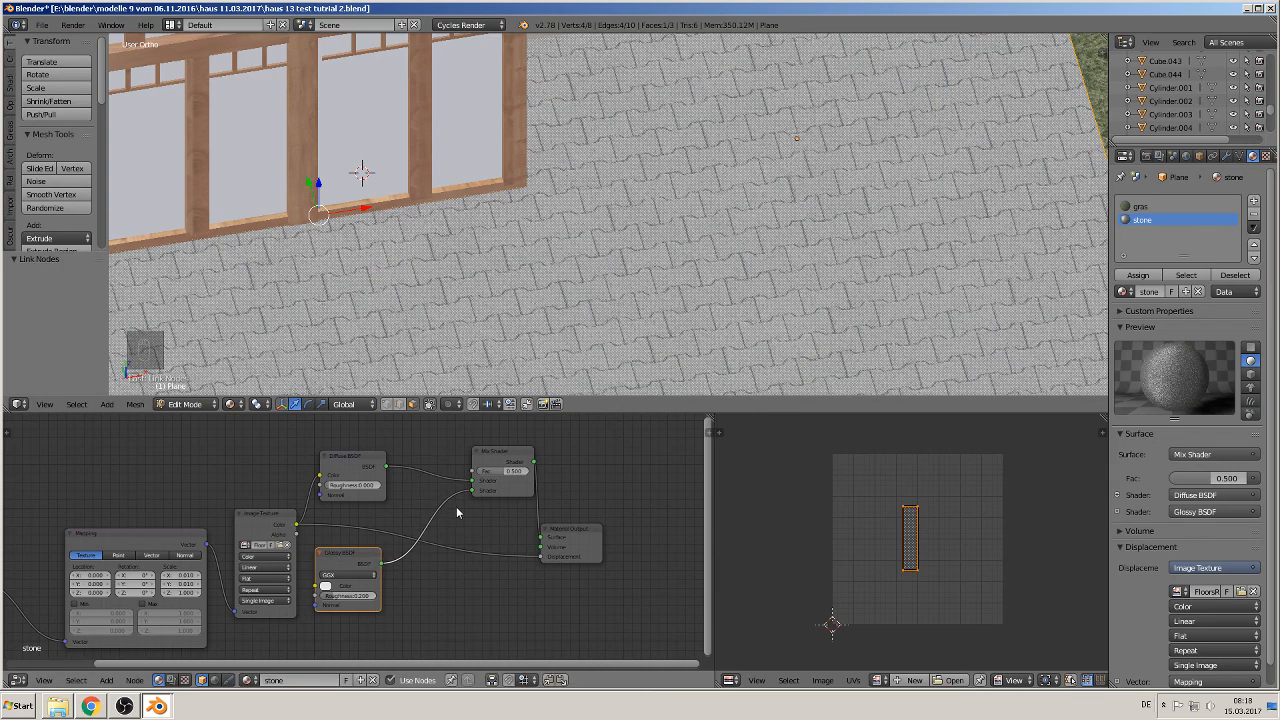
- Set the stone Mix Shader's factor to about 0.282 and the Glossy BSDF's roughness to about 0.575
{"action": "scroll", "coordinate": [456, 506], "scroll_direction": "up", "scroll_amount": 2}
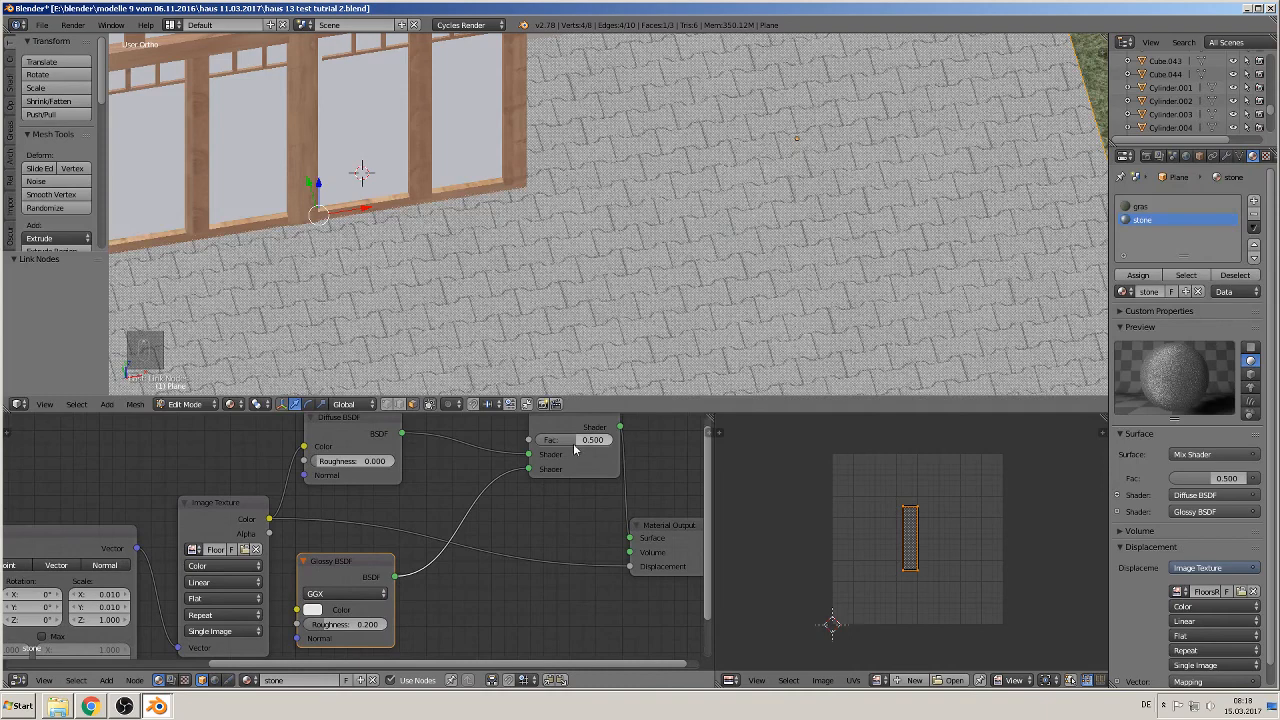
{"action": "left_click_drag", "start_coordinate": [574, 445], "coordinate": [562, 440]}
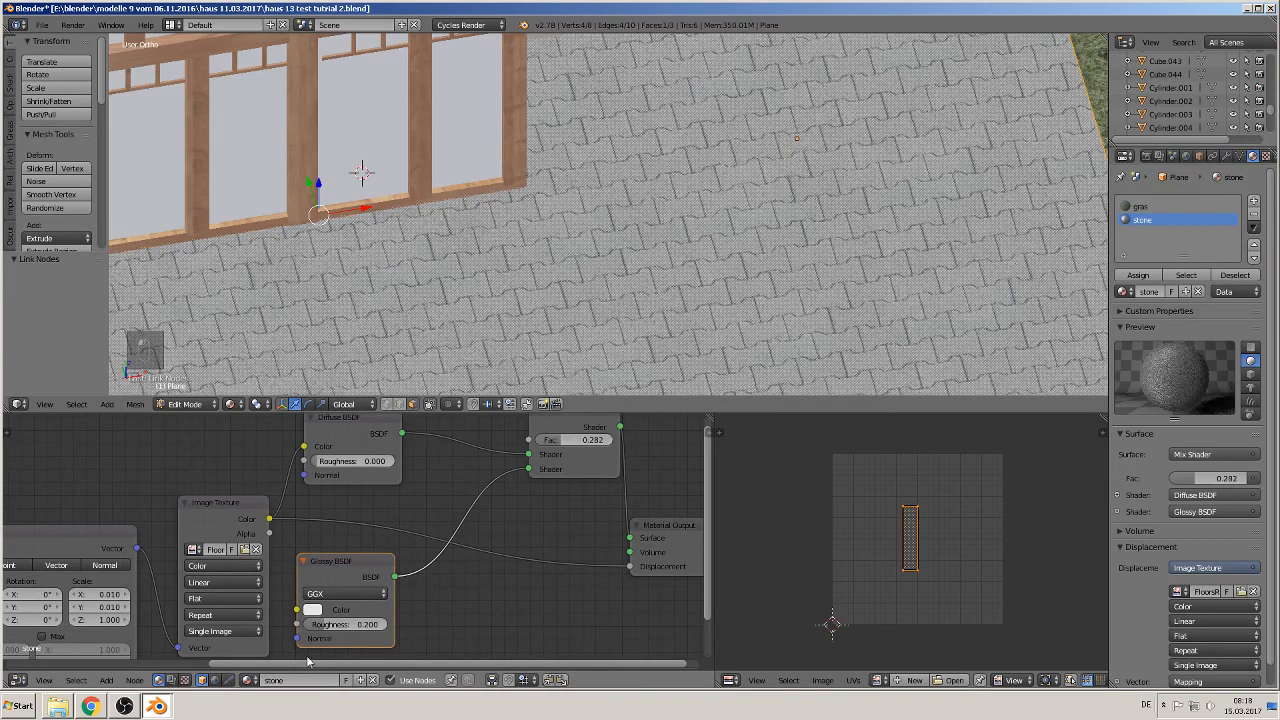
{"action": "left_click_drag", "start_coordinate": [330, 624], "coordinate": [356, 627]}
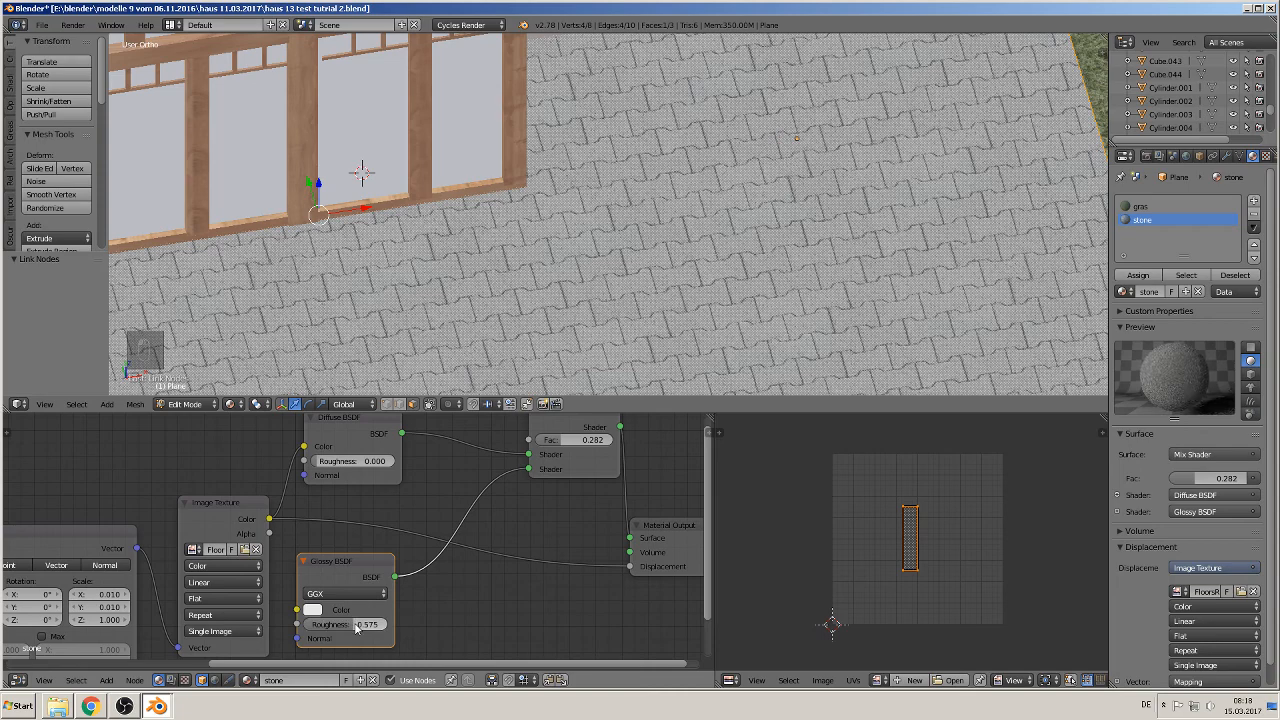
- Deselect the ground plane's faces in the camera view and save the file
{"action": "scroll", "coordinate": [796, 222], "scroll_direction": "down", "scroll_amount": 2}
{"action": "key", "text": "a"}
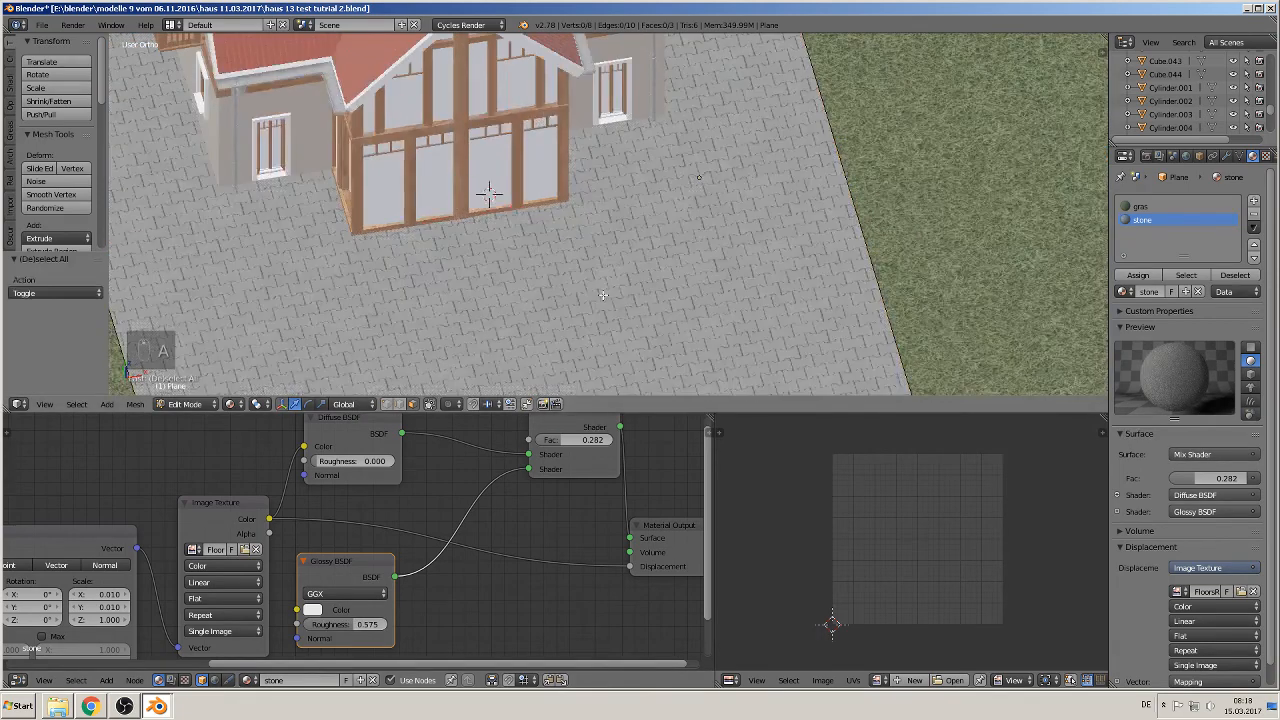
{"action": "middle_click_drag", "start_coordinate": [605, 295], "coordinate": [640, 285]}
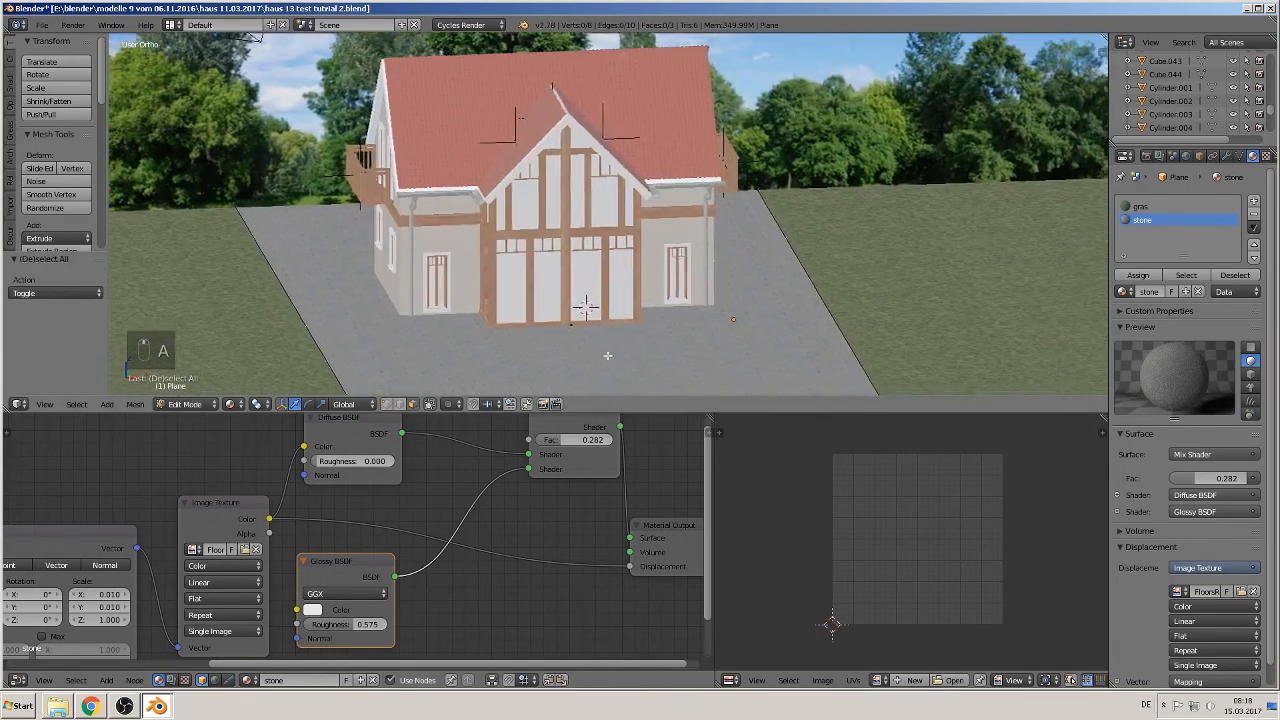
{"action": "key", "text": "a"}
{"action": "scroll", "coordinate": [600, 290], "scroll_direction": "down", "scroll_amount": 2}
{"action": "key", "text": "KP_0"}
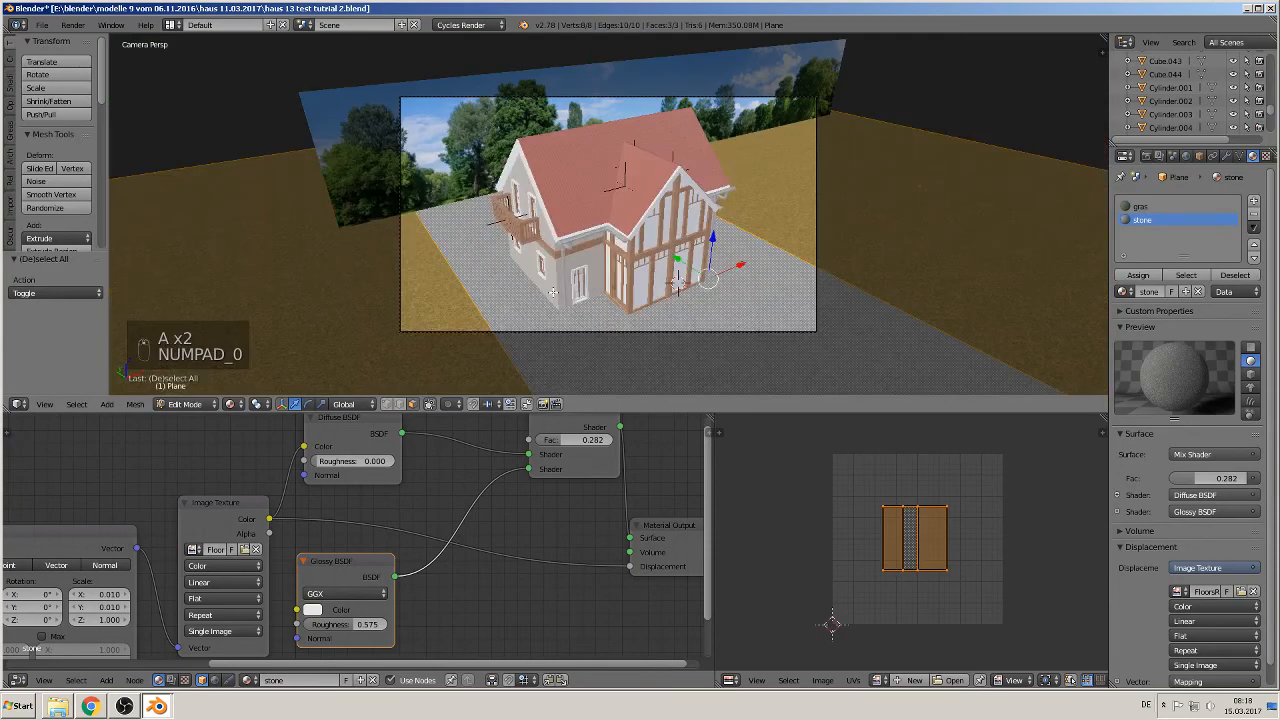
{"action": "scroll", "coordinate": [570, 290], "scroll_direction": "up", "scroll_amount": 2}
{"action": "key", "text": "a"}
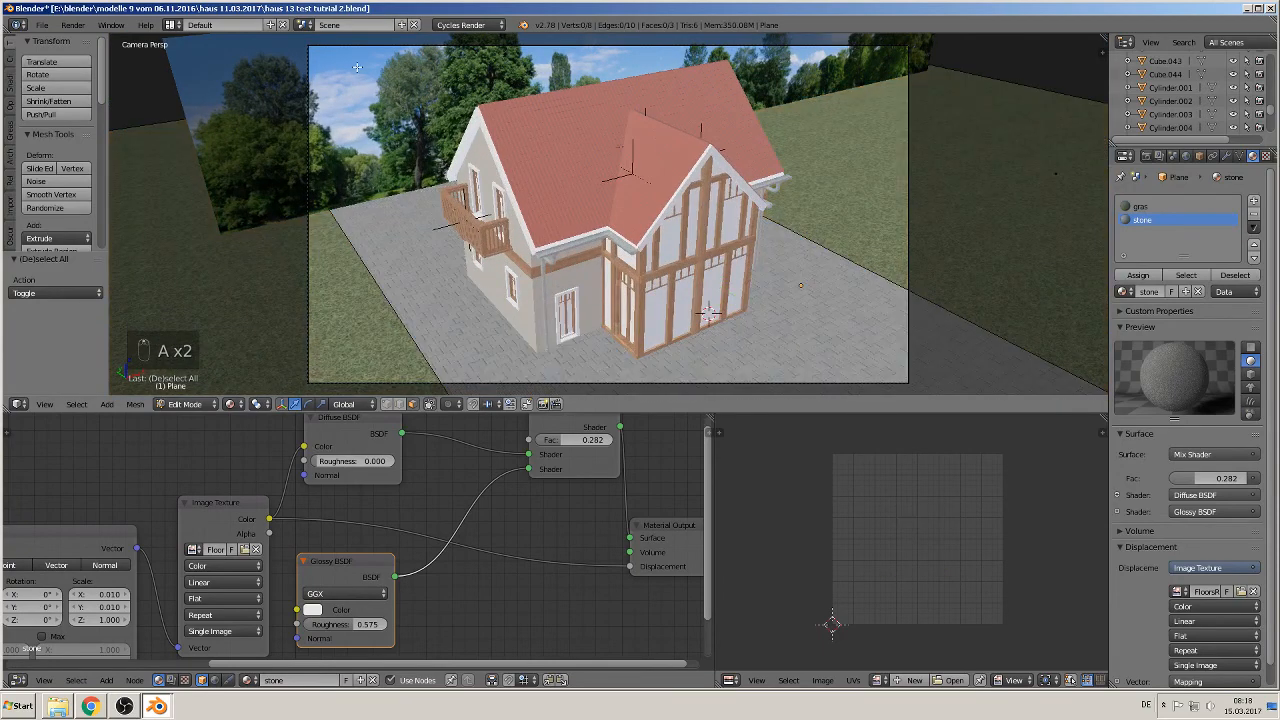
{"action": "left_click", "coordinate": [41, 24]}
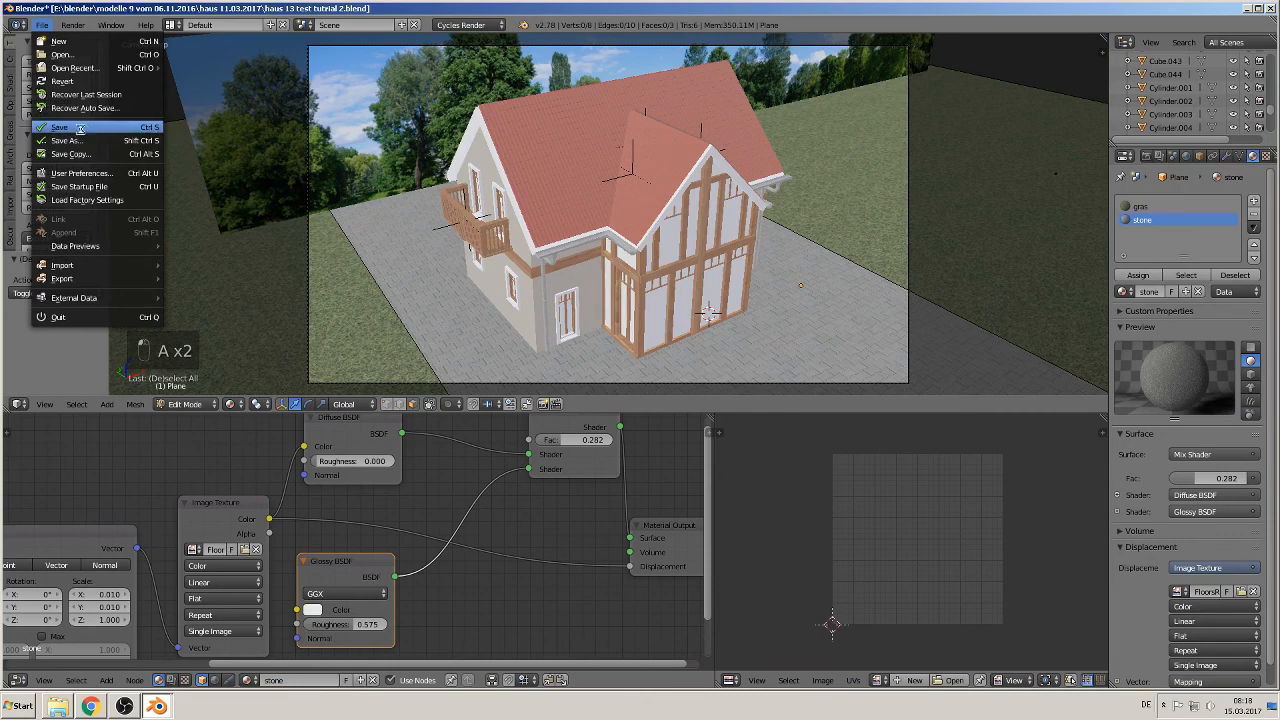
- Preview the camera view in Rendered shading and return to Material shading
{"action": "left_click", "coordinate": [229, 404]}
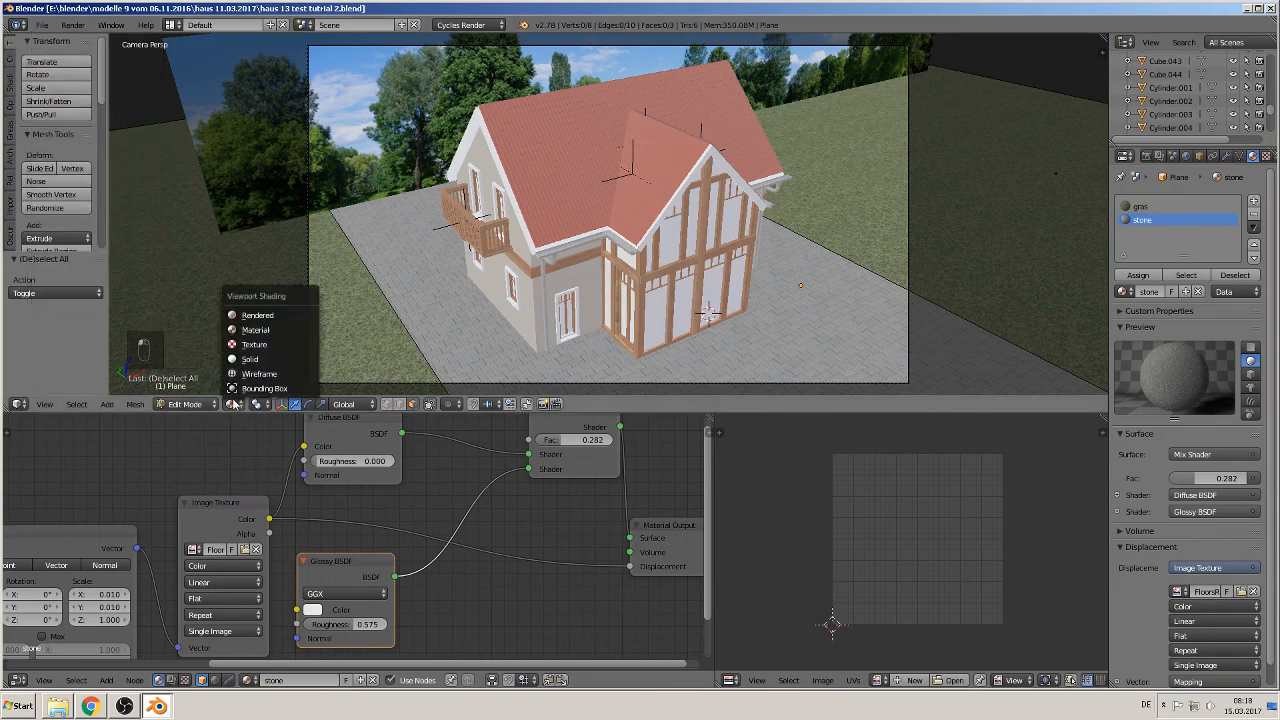
{"action": "left_click", "coordinate": [258, 315]}
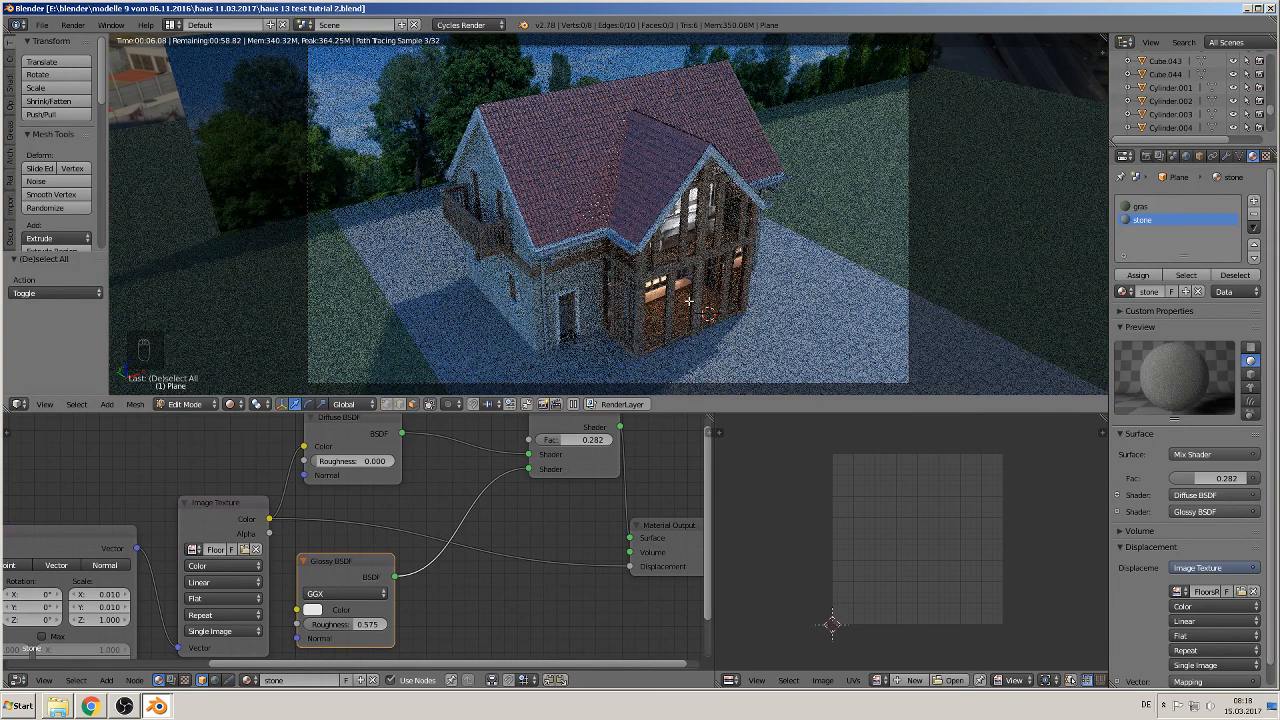
{"action": "left_click", "coordinate": [230, 404]}
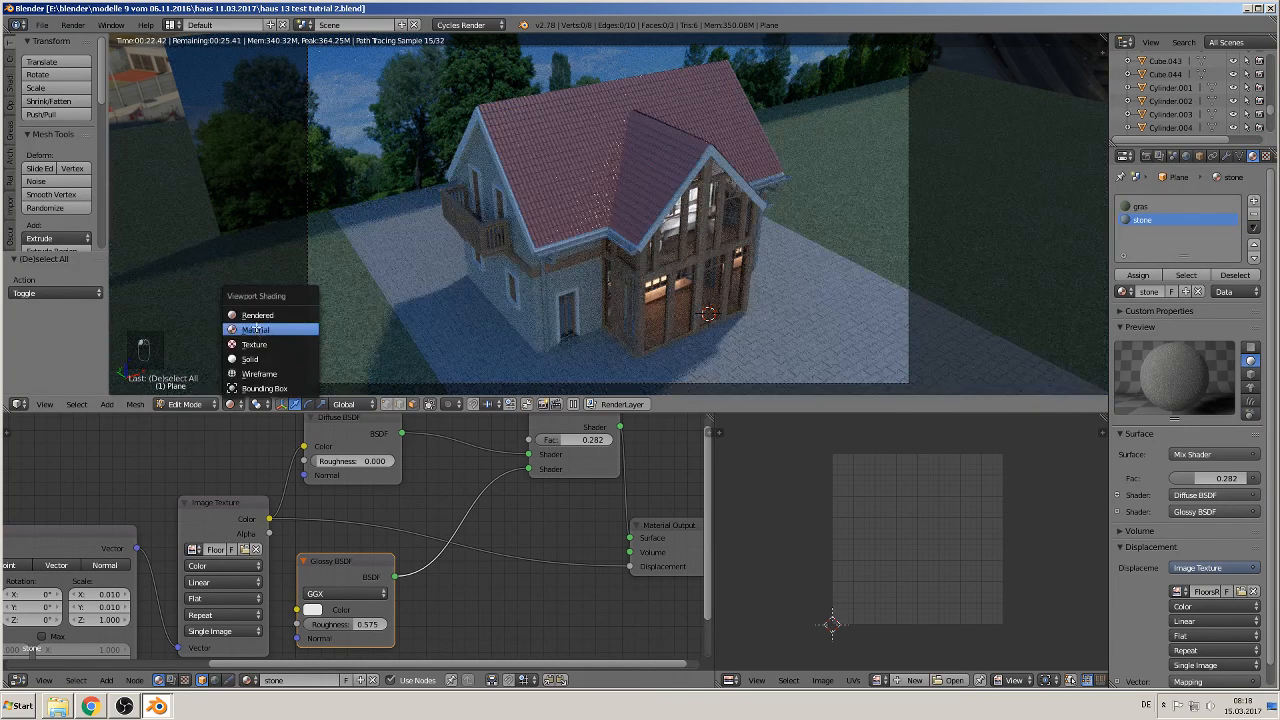
{"action": "left_click", "coordinate": [256, 328]}
{"action": "key", "text": "backslash"}
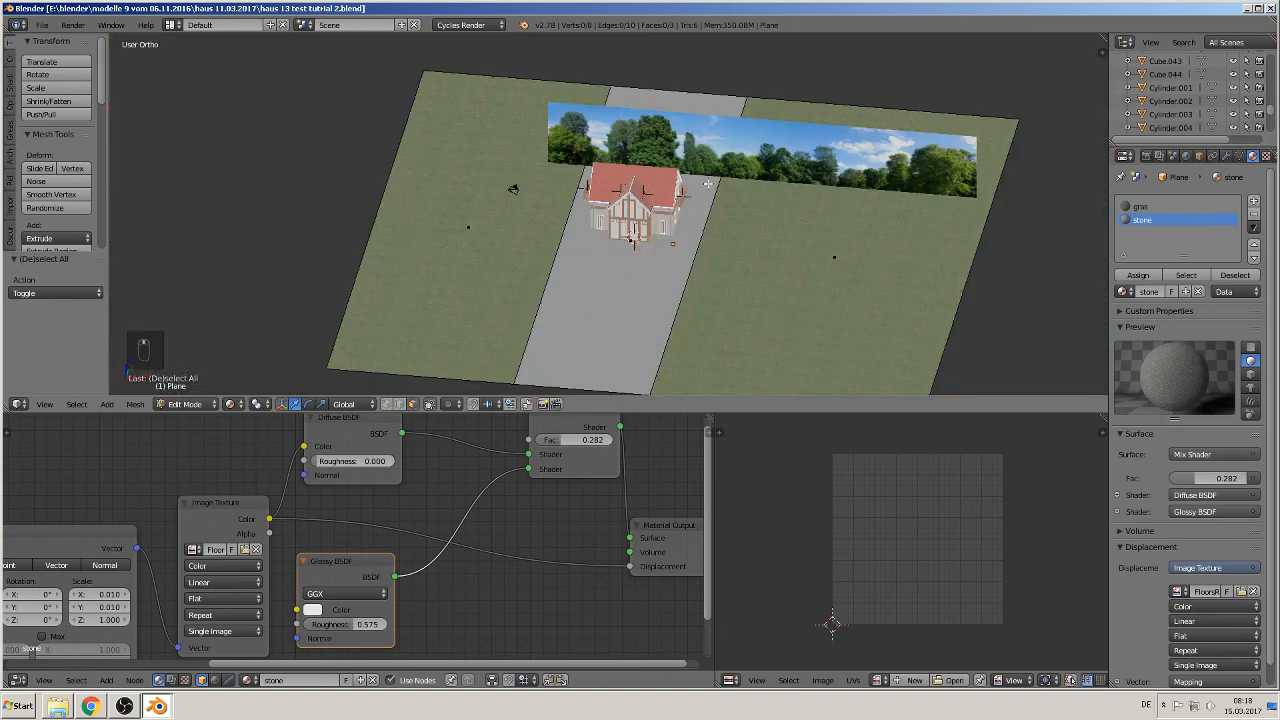
- Leave Edit Mode and change the tree backdrop plane's surface shader to Emission
{"action": "key", "text": "Tab"}
{"action": "right_click", "coordinate": [748, 152]}
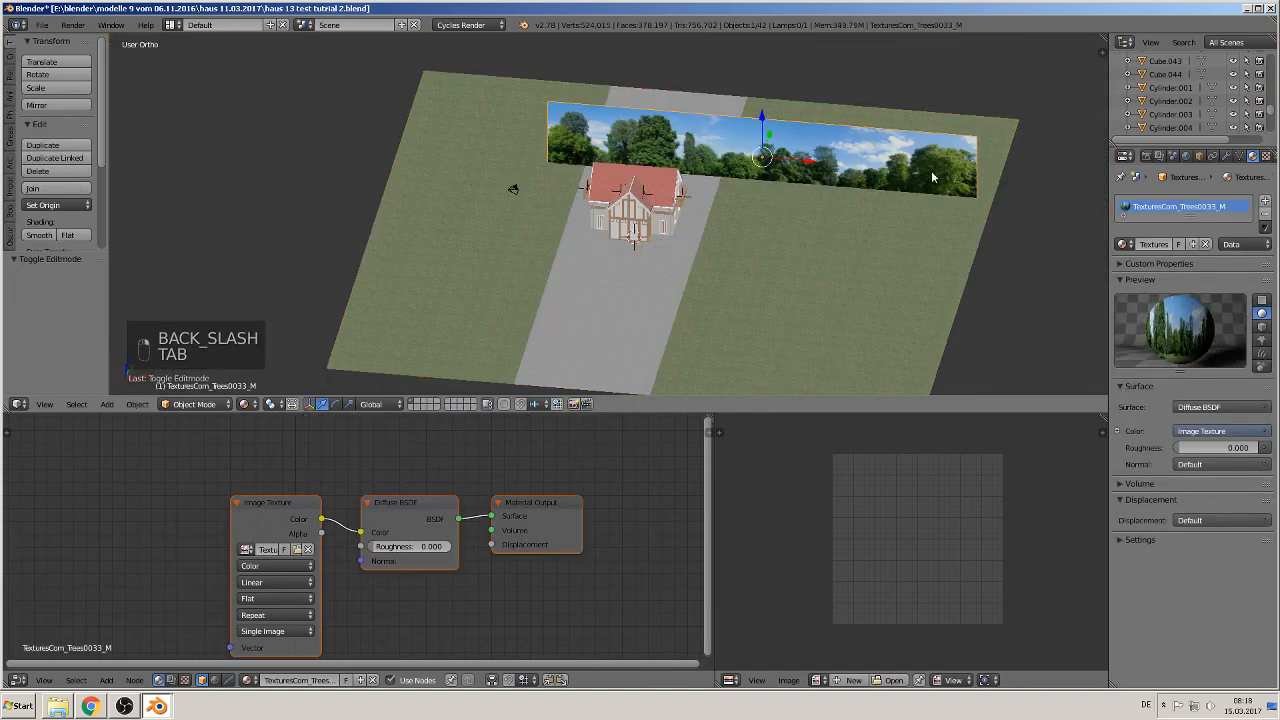
{"action": "left_click", "coordinate": [1207, 408]}
{"action": "left_click", "coordinate": [1168, 199]}
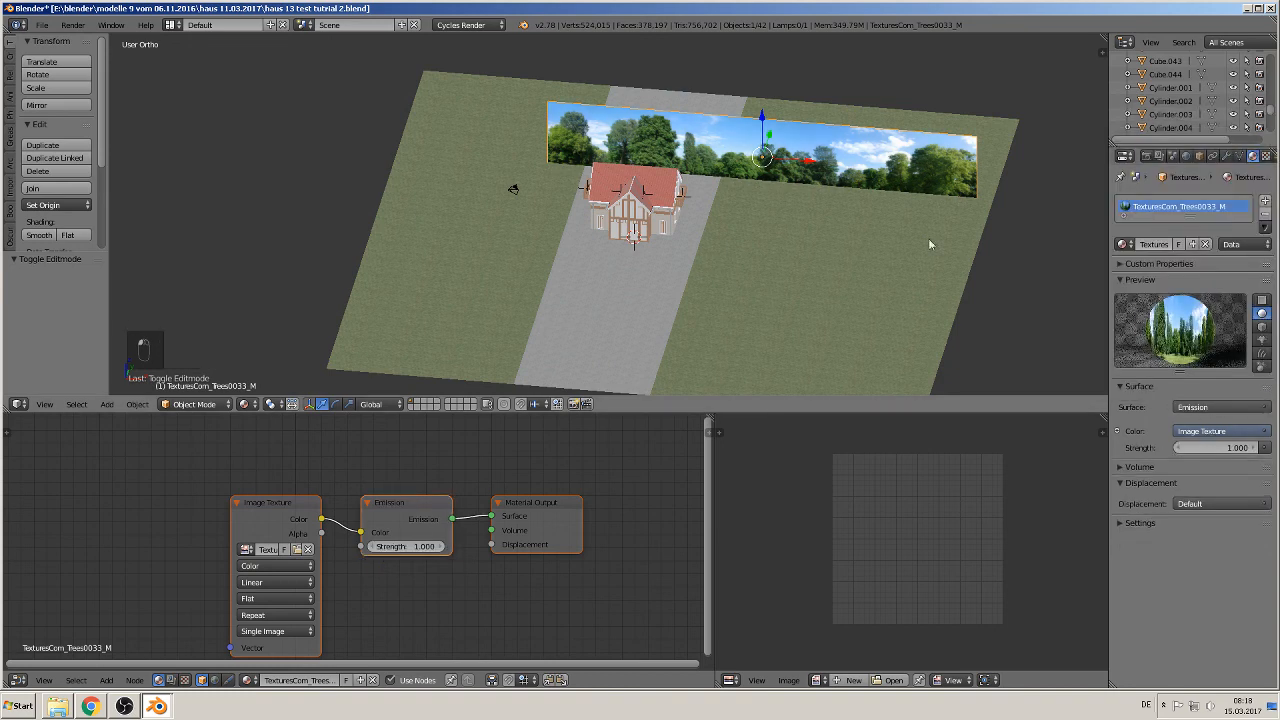
- Tilt the camera in the side view and lower it about 7.66 units along Z
{"action": "middle_click_drag", "start_coordinate": [812, 177], "coordinate": [545, 201]}
{"action": "right_click", "coordinate": [371, 103]}
{"action": "middle_click_drag", "start_coordinate": [350, 127], "coordinate": [329, 119]}
{"action": "key", "text": "r"}
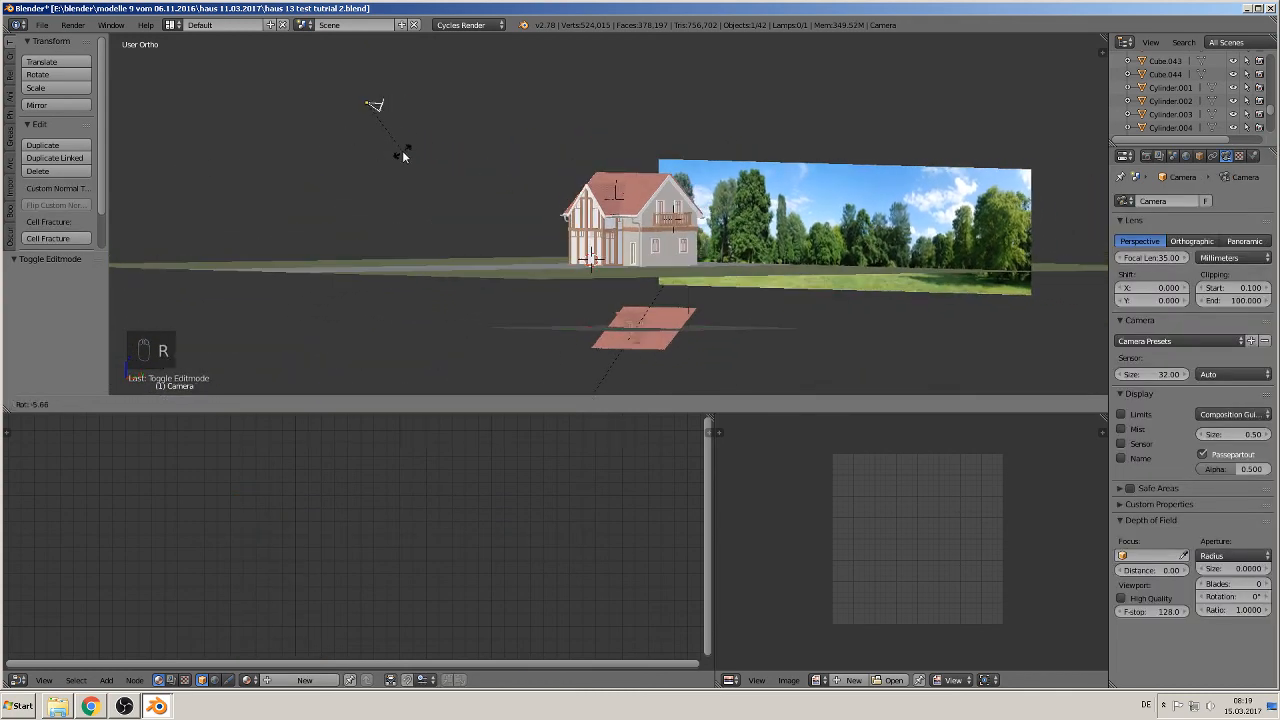
{"action": "left_click", "coordinate": [408, 138]}
{"action": "left_click_drag", "start_coordinate": [364, 62], "coordinate": [367, 158]}
{"action": "middle_click_drag", "start_coordinate": [562, 293], "coordinate": [660, 298]}
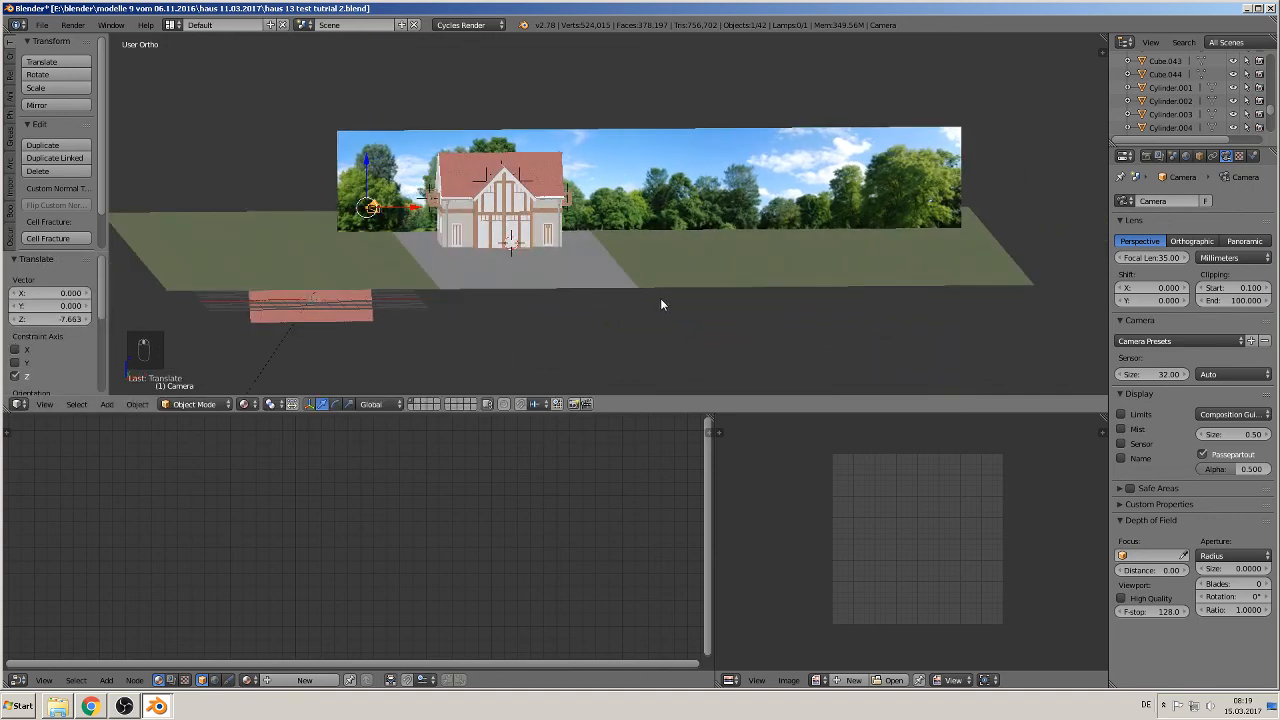
- Shift the camera in camera view by about -0.125, 0.312 and 1.335 units in X, Y and Z to frame the house
{"action": "key", "text": "KP_0"}
{"action": "scroll", "coordinate": [664, 297], "scroll_direction": "up", "scroll_amount": 4}
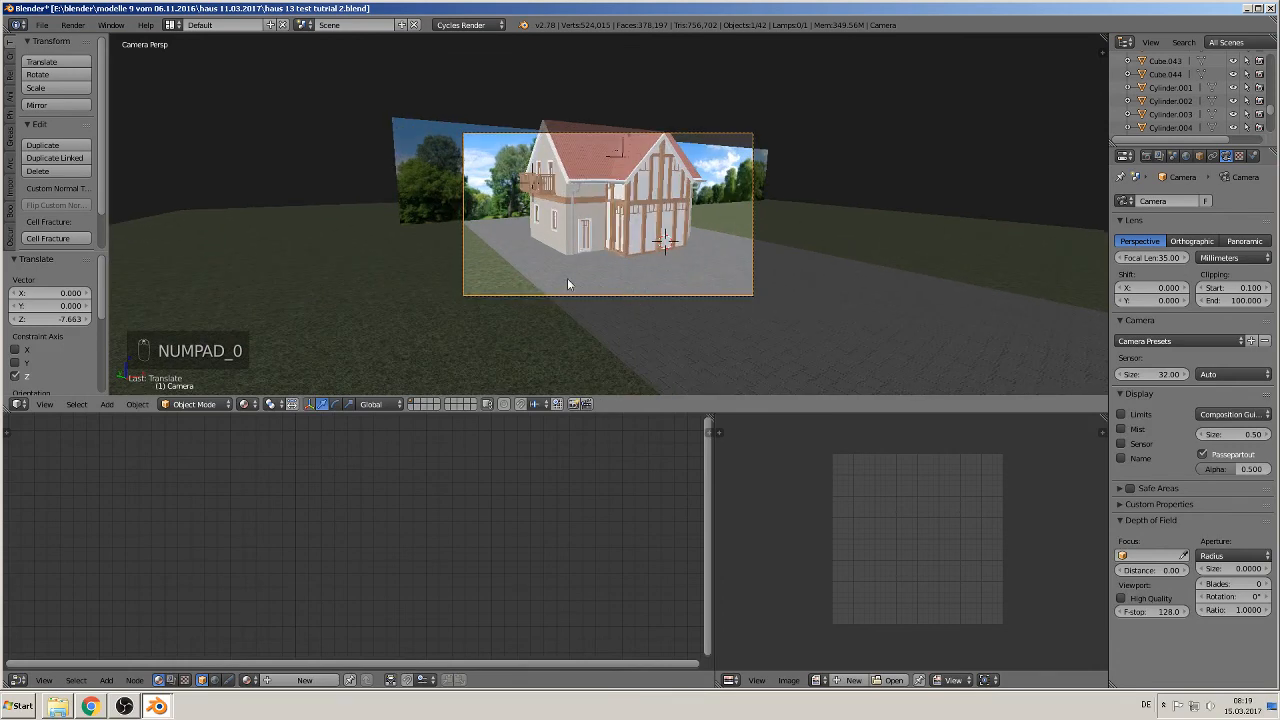
{"action": "key", "text": "g"}
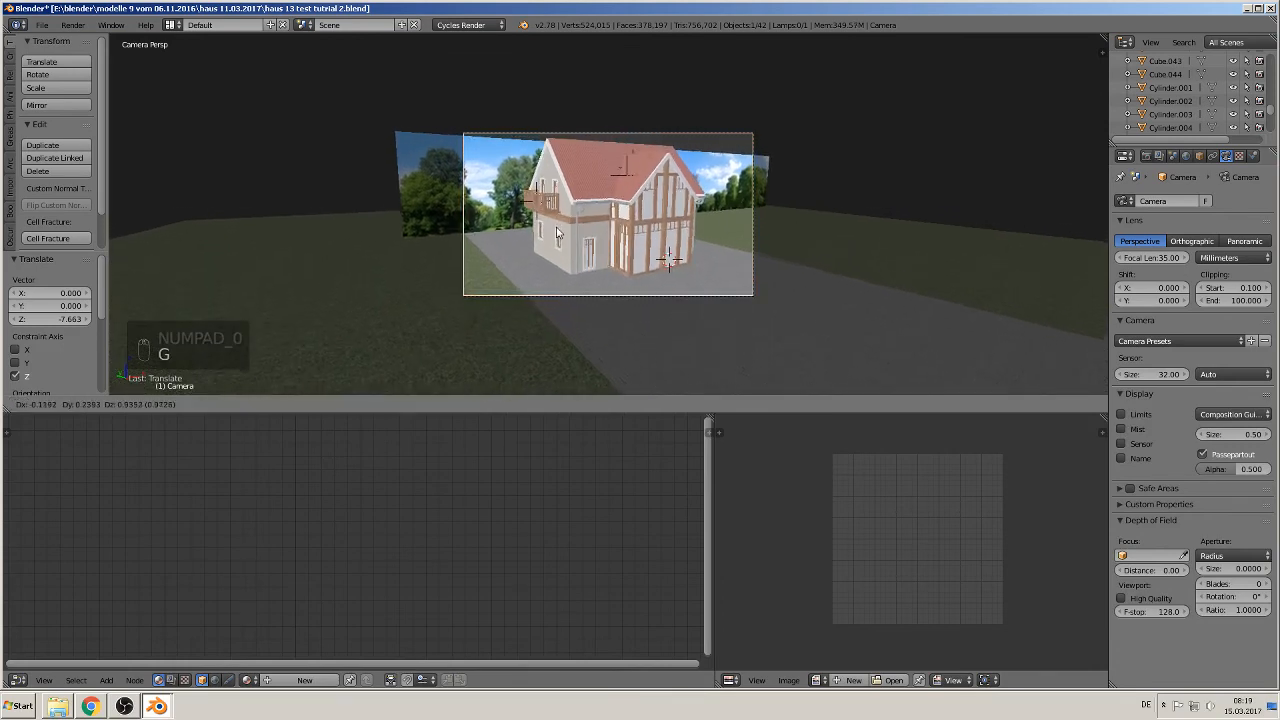
{"action": "left_click", "coordinate": [538, 219]}
- Enlarge the tree backdrop plane to fill the camera frame behind the house and raise it about 1.59 units along Z
{"action": "right_click", "coordinate": [538, 210]}
{"action": "key", "text": "s"}
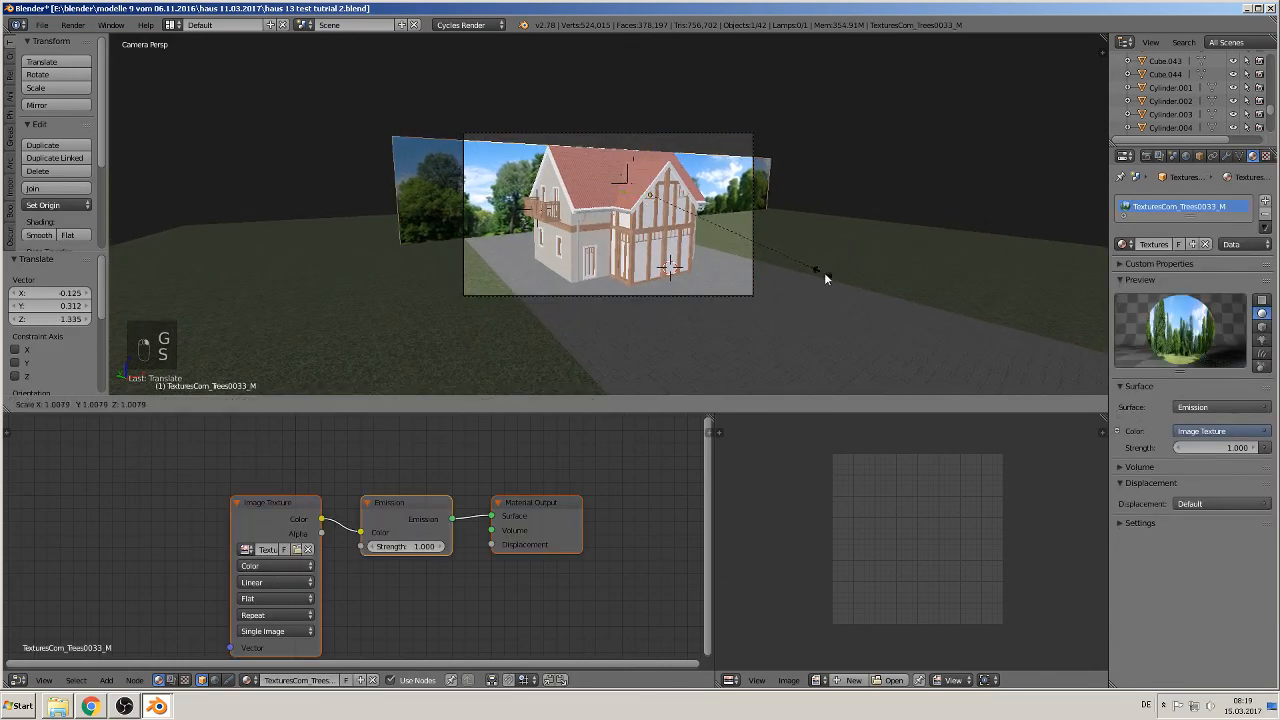
{"action": "left_click", "coordinate": [846, 286]}
{"action": "left_click_drag", "start_coordinate": [650, 147], "coordinate": [650, 135]}
{"action": "key", "text": "s"}
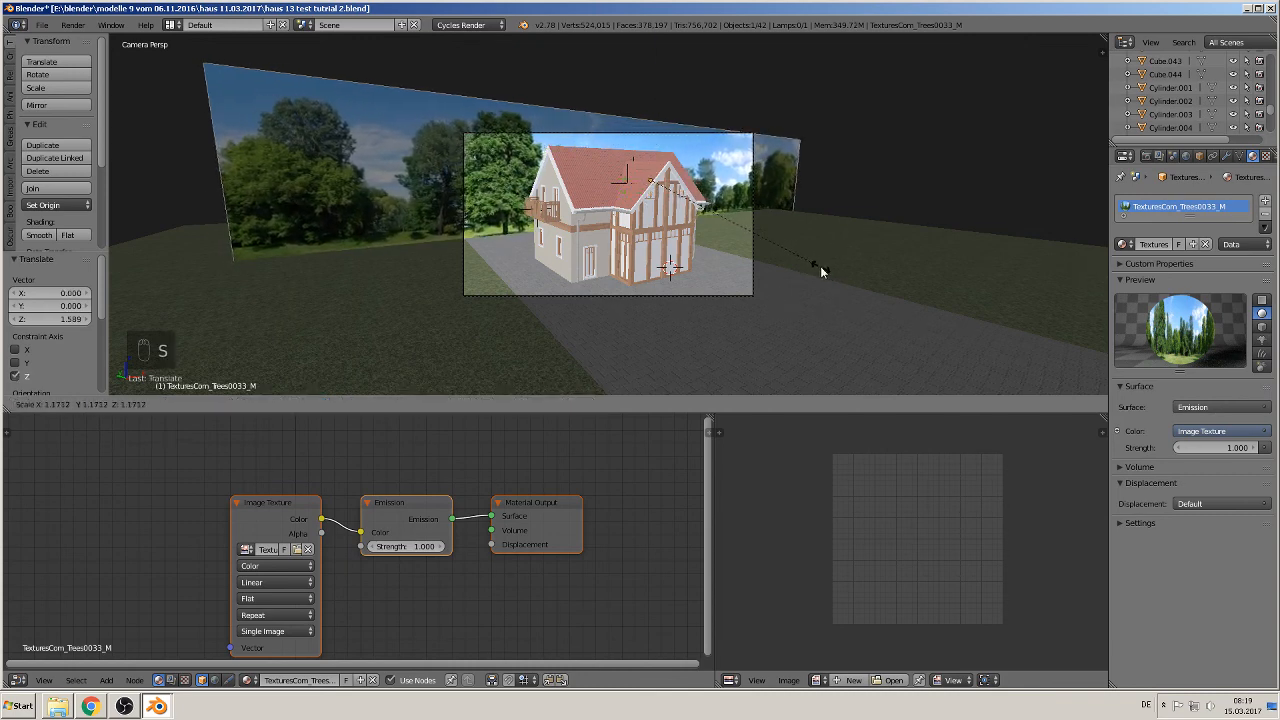
{"action": "left_click", "coordinate": [820, 266]}
- Clear the backdrop selection and save the file with the new camera framing
{"action": "key", "text": "a"}
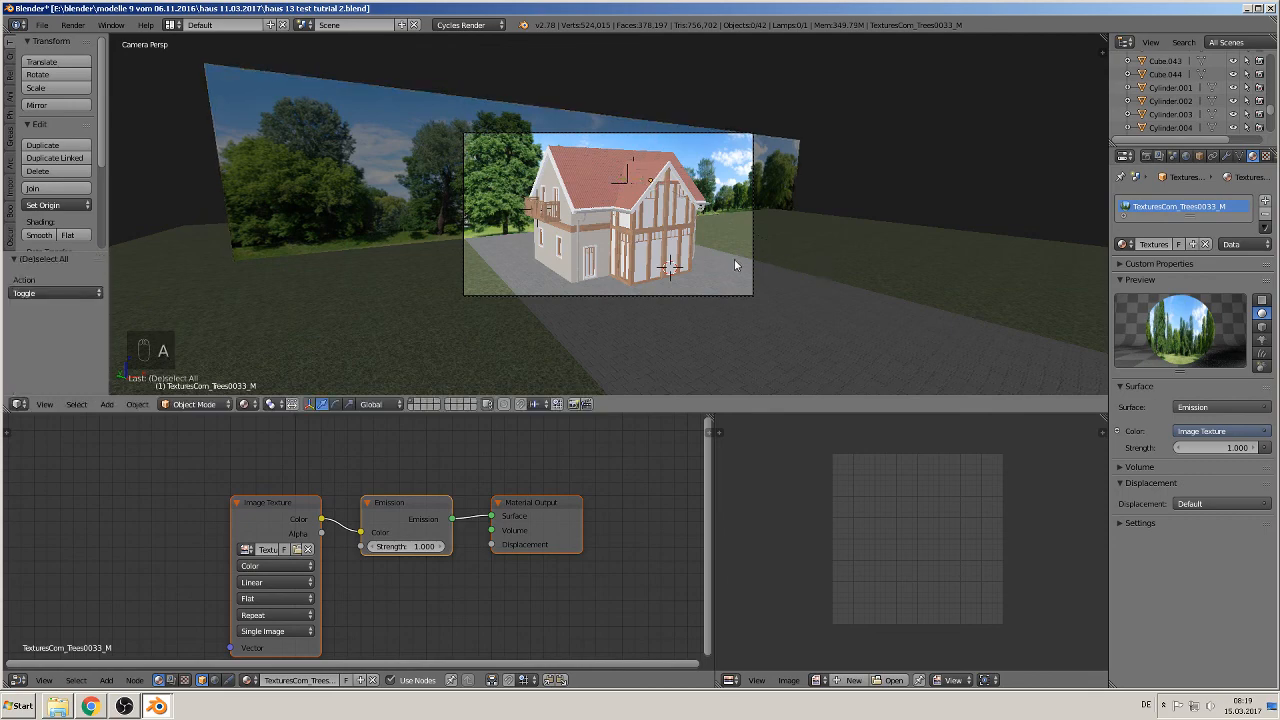
{"action": "scroll", "coordinate": [737, 266], "scroll_direction": "up", "scroll_amount": 3}
{"action": "left_click", "coordinate": [42, 24]}
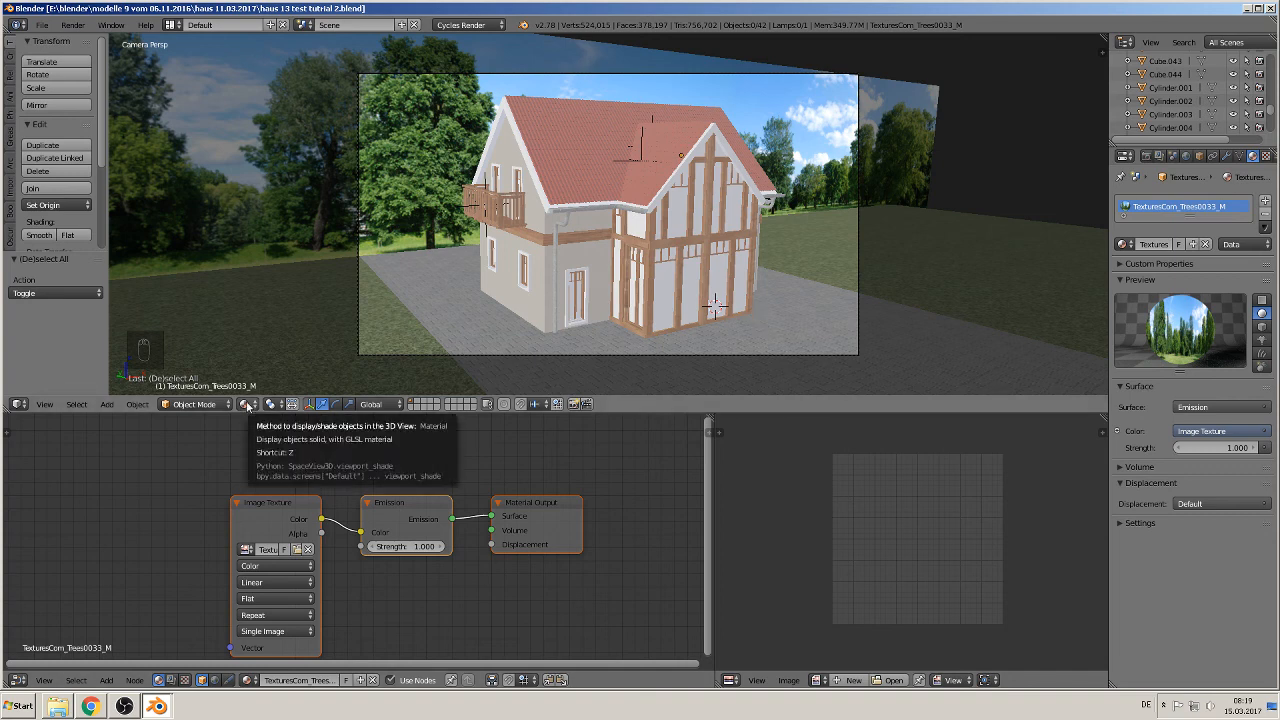
- Raise the sun lamp about 19.4 units along Z and move it along Y to the house's front side
{"action": "key", "text": "KP_0"}
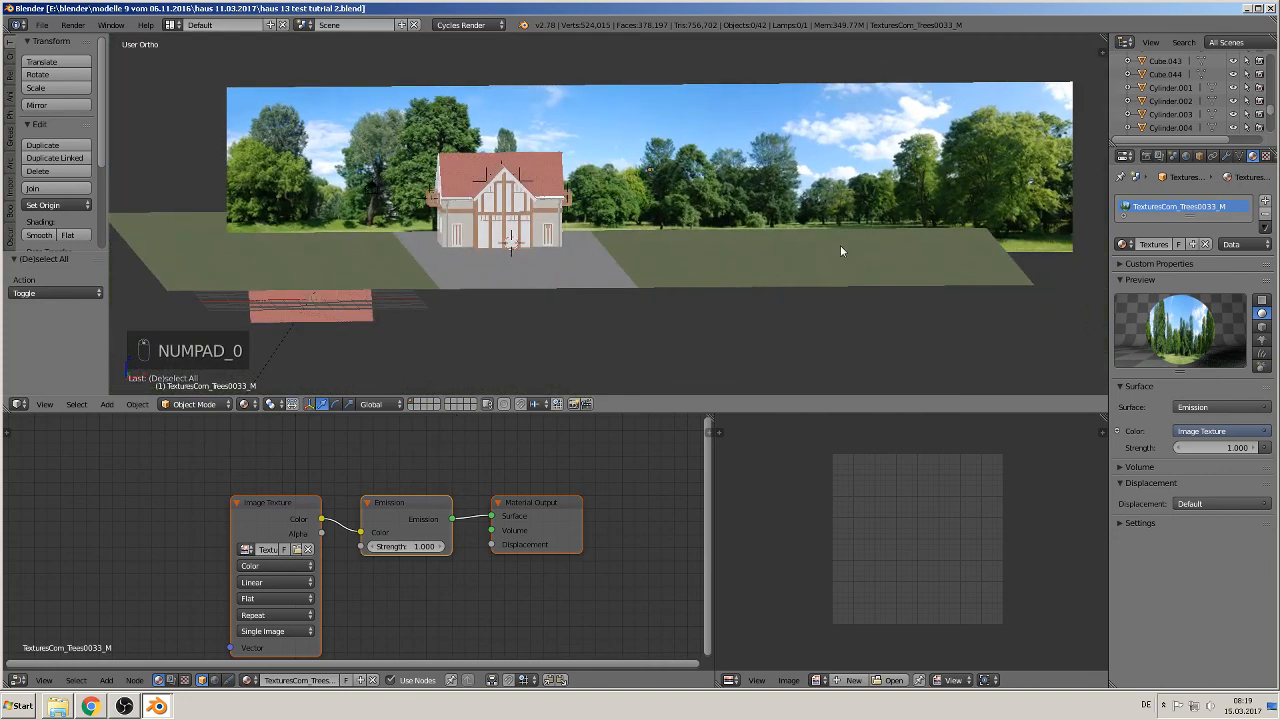
{"action": "scroll", "coordinate": [840, 250], "scroll_direction": "down", "scroll_amount": 3}
{"action": "middle_click_drag", "start_coordinate": [672, 278], "coordinate": [559, 245]}
{"action": "scroll", "coordinate": [525, 272], "scroll_direction": "down", "scroll_amount": 2}
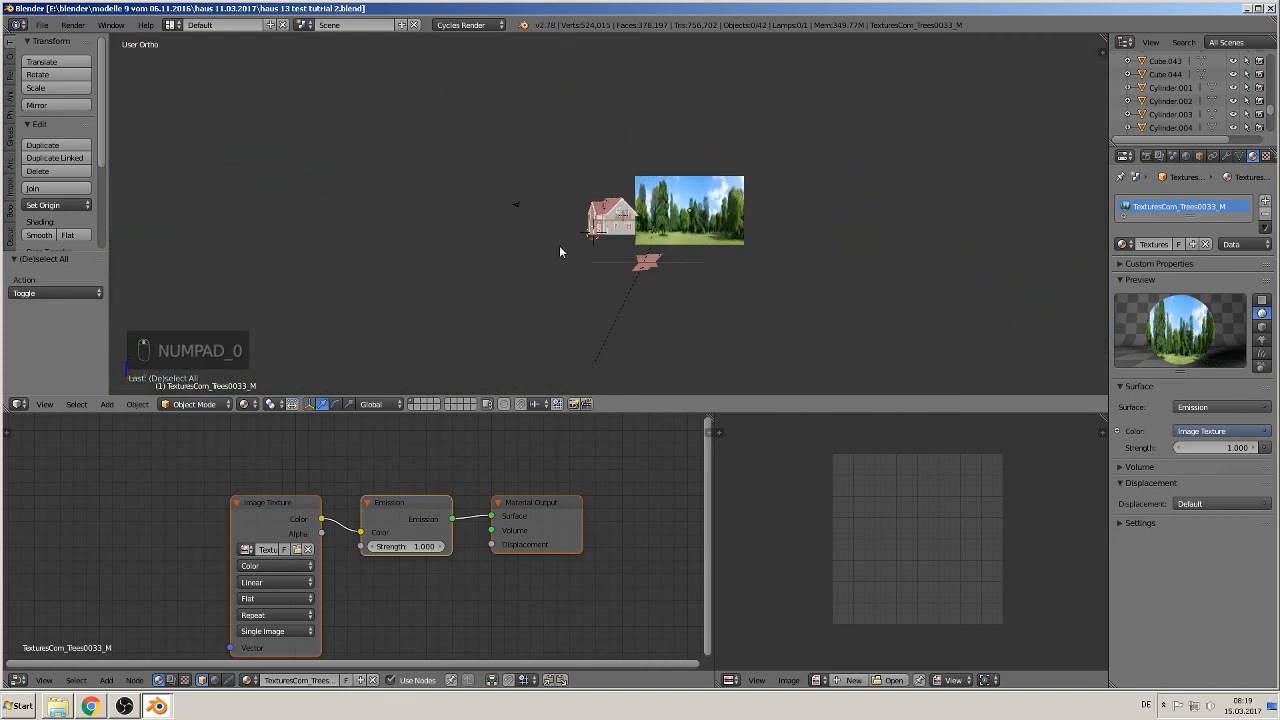
{"action": "right_click", "coordinate": [662, 227]}
{"action": "right_click", "coordinate": [662, 230]}
{"action": "left_click_drag", "start_coordinate": [665, 196], "coordinate": [659, 60]}
{"action": "middle_click_drag", "start_coordinate": [680, 150], "coordinate": [726, 208]}
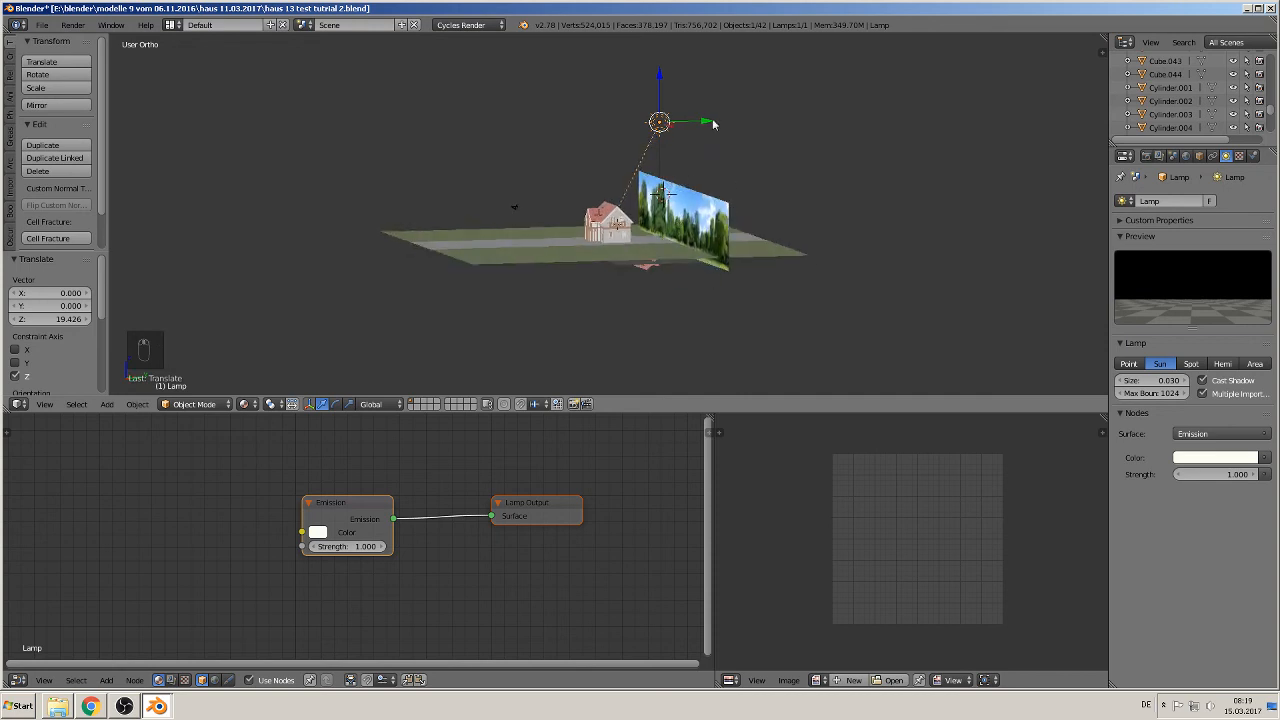
{"action": "left_click_drag", "start_coordinate": [708, 122], "coordinate": [580, 135]}
- Rotate the sun lamp about -35.2° in the view and -80.6° around global Z towards the house, and save the file in camera view
{"action": "middle_click_drag", "start_coordinate": [584, 190], "coordinate": [761, 325]}
{"action": "key", "text": "r"}
{"action": "left_click", "coordinate": [517, 206]}
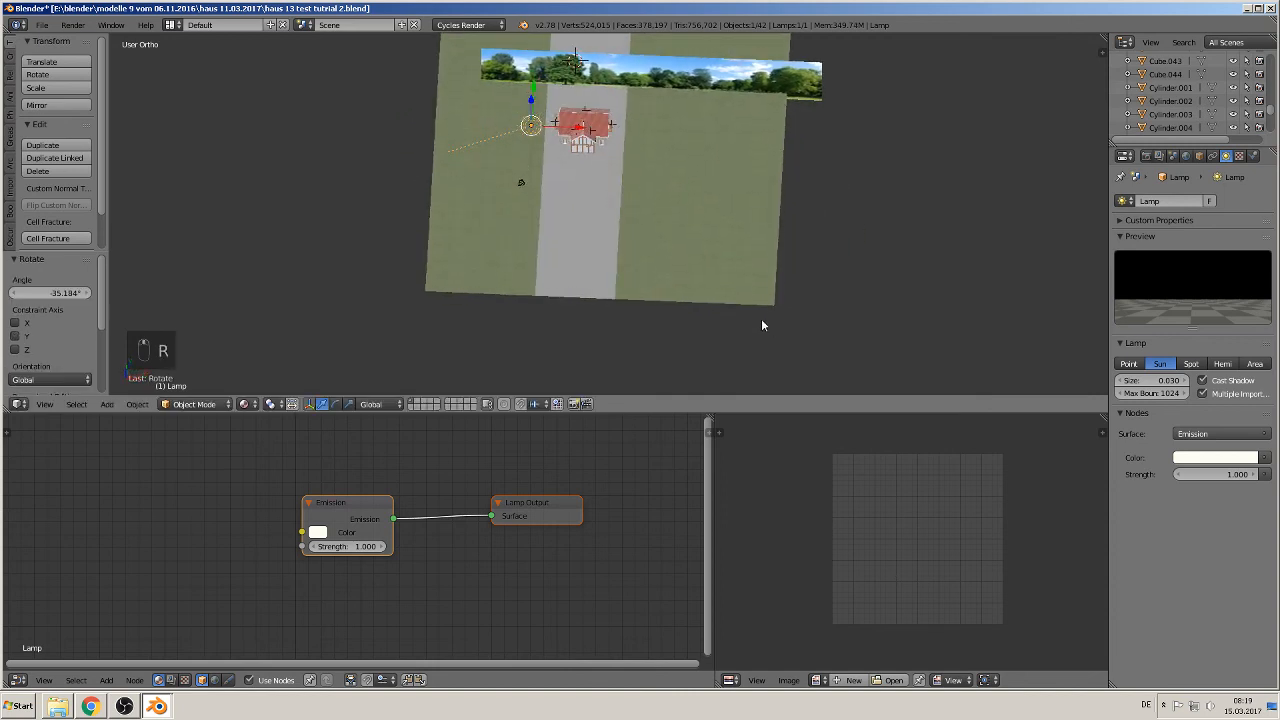
{"action": "key", "text": "r"}
{"action": "key", "text": "z"}
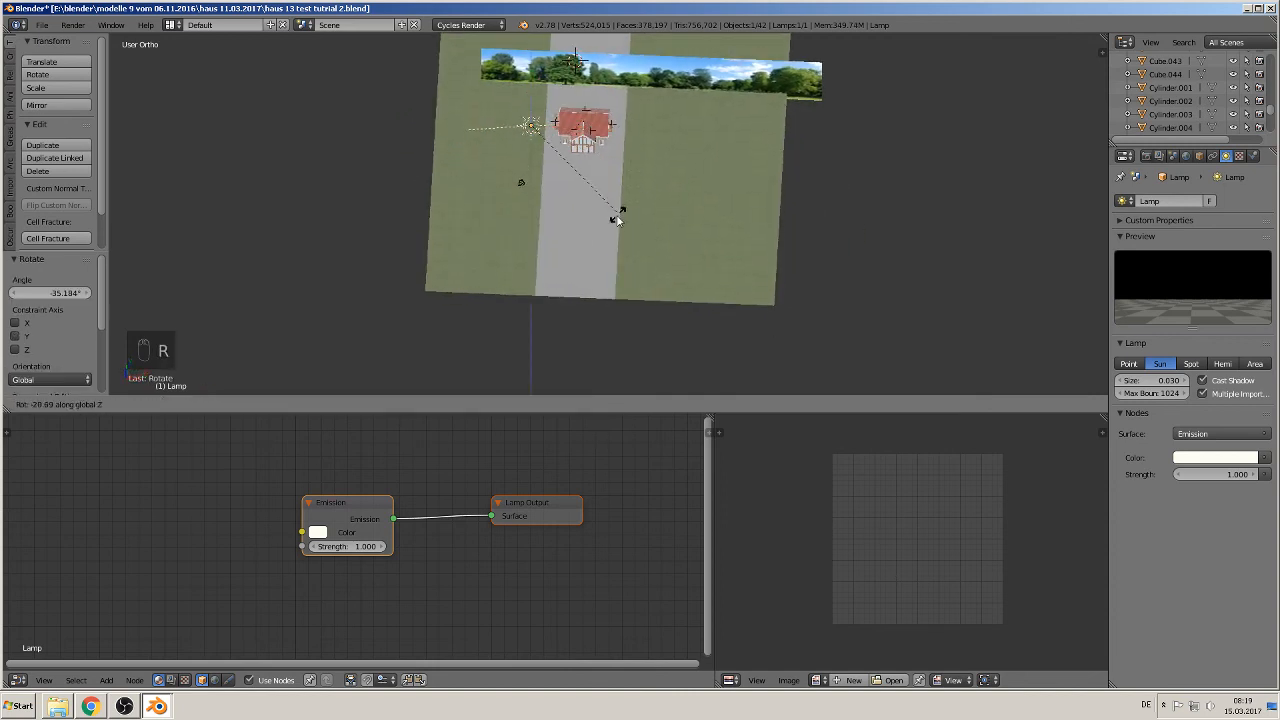
{"action": "left_click", "coordinate": [499, 250]}
{"action": "middle_click_drag", "start_coordinate": [497, 248], "coordinate": [533, 130]}
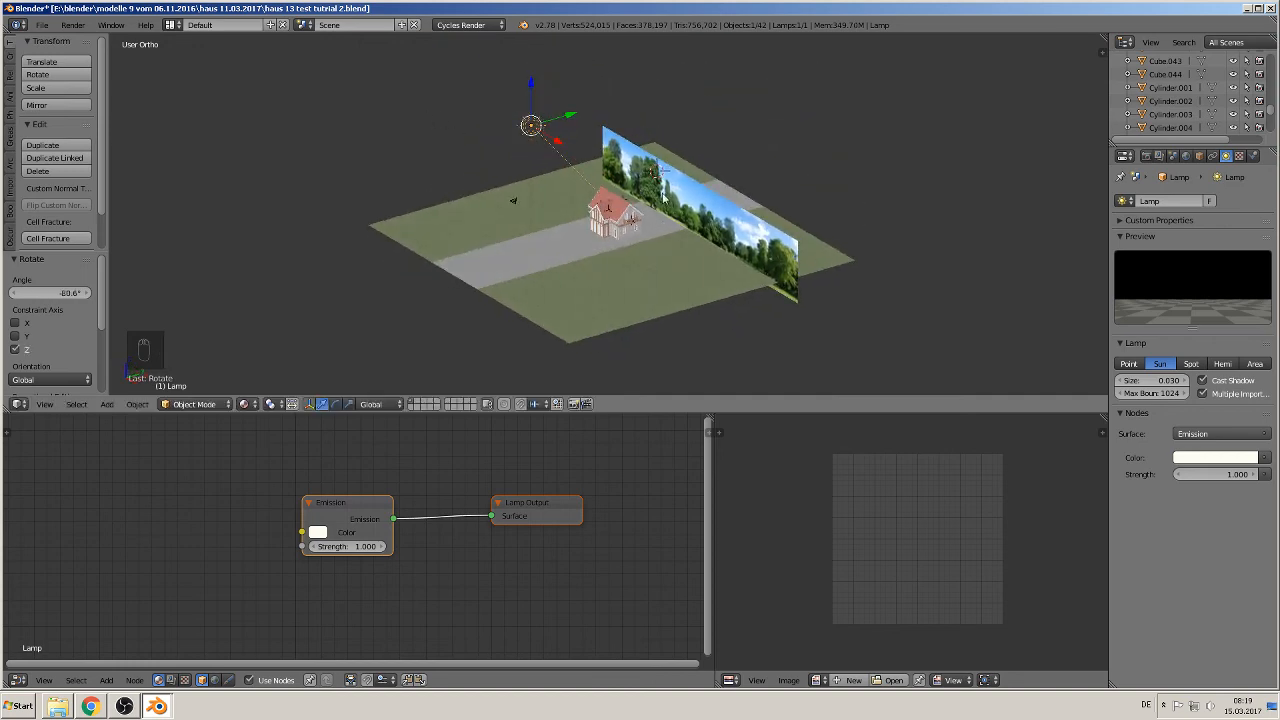
{"action": "key", "text": "KP_0"}
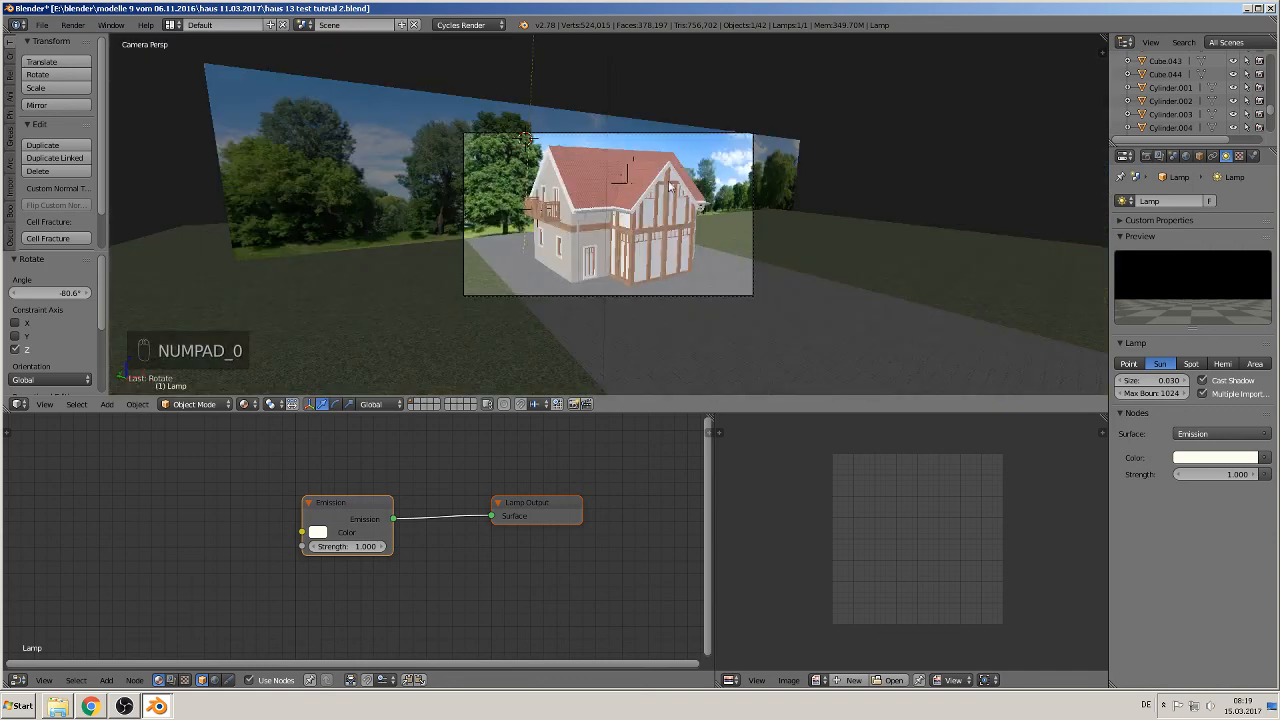
{"action": "left_click", "coordinate": [41, 25]}
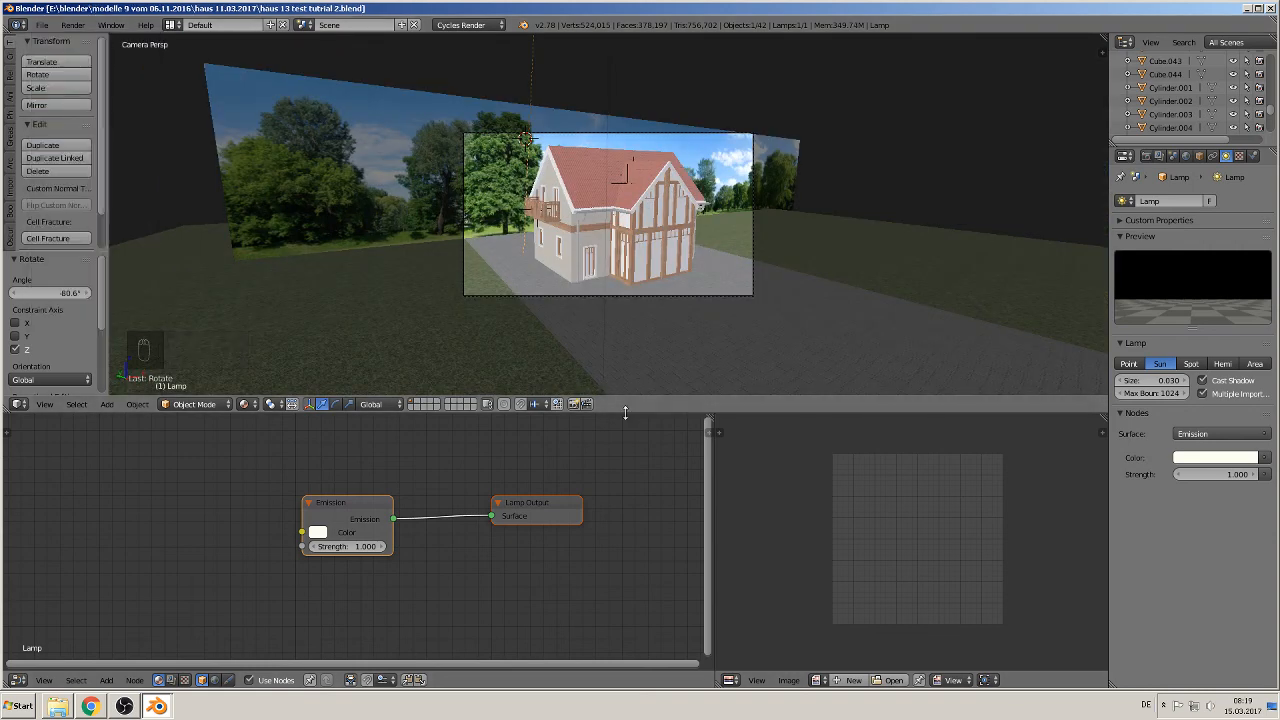
- Enlarge the 3D viewport so the camera view of the house fills it, and set the viewport shading to Rendered
{"action": "left_click_drag", "start_coordinate": [628, 397], "coordinate": [645, 611]}
{"action": "scroll", "coordinate": [465, 450], "scroll_direction": "up", "scroll_amount": 8}
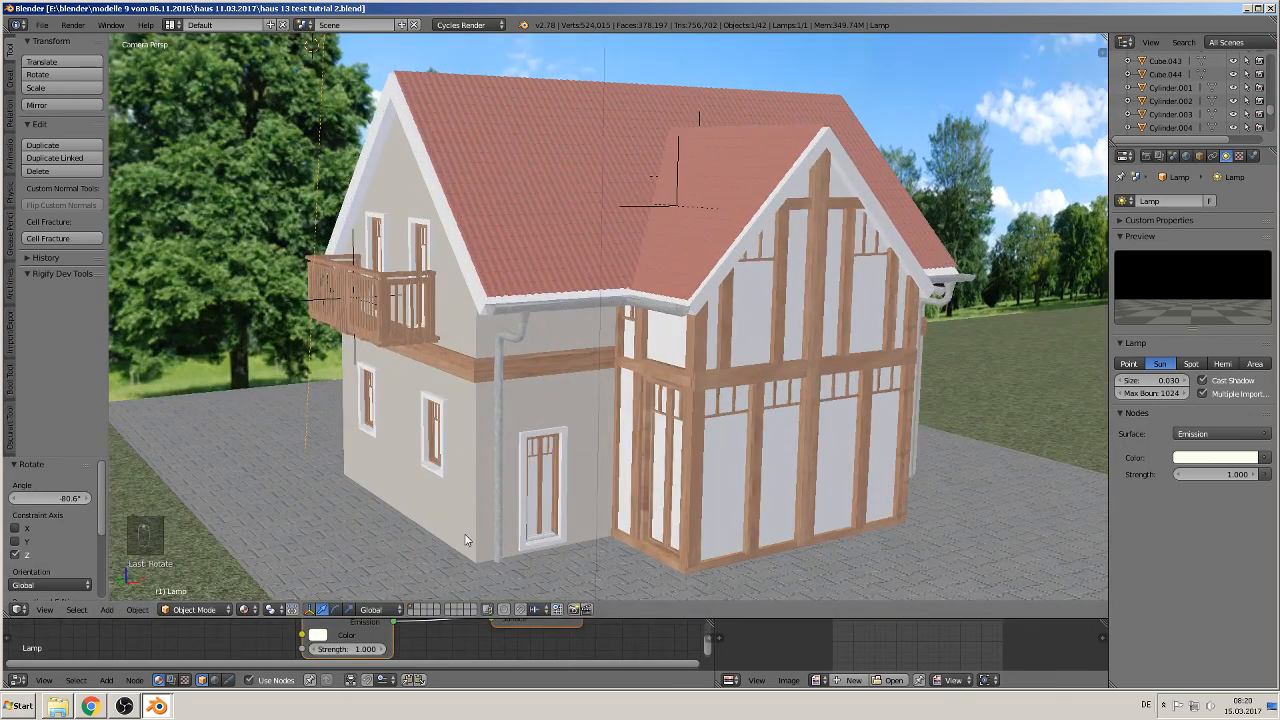
{"action": "left_click", "coordinate": [245, 609]}
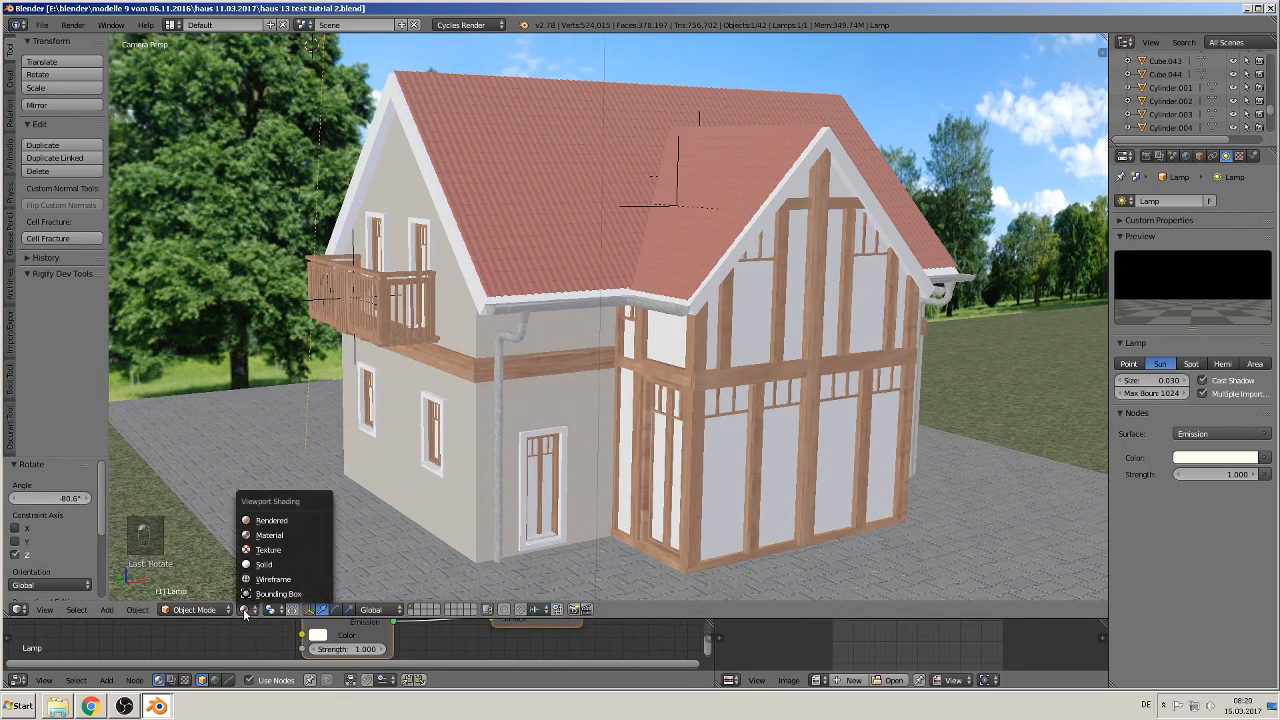
{"action": "left_click", "coordinate": [307, 517]}
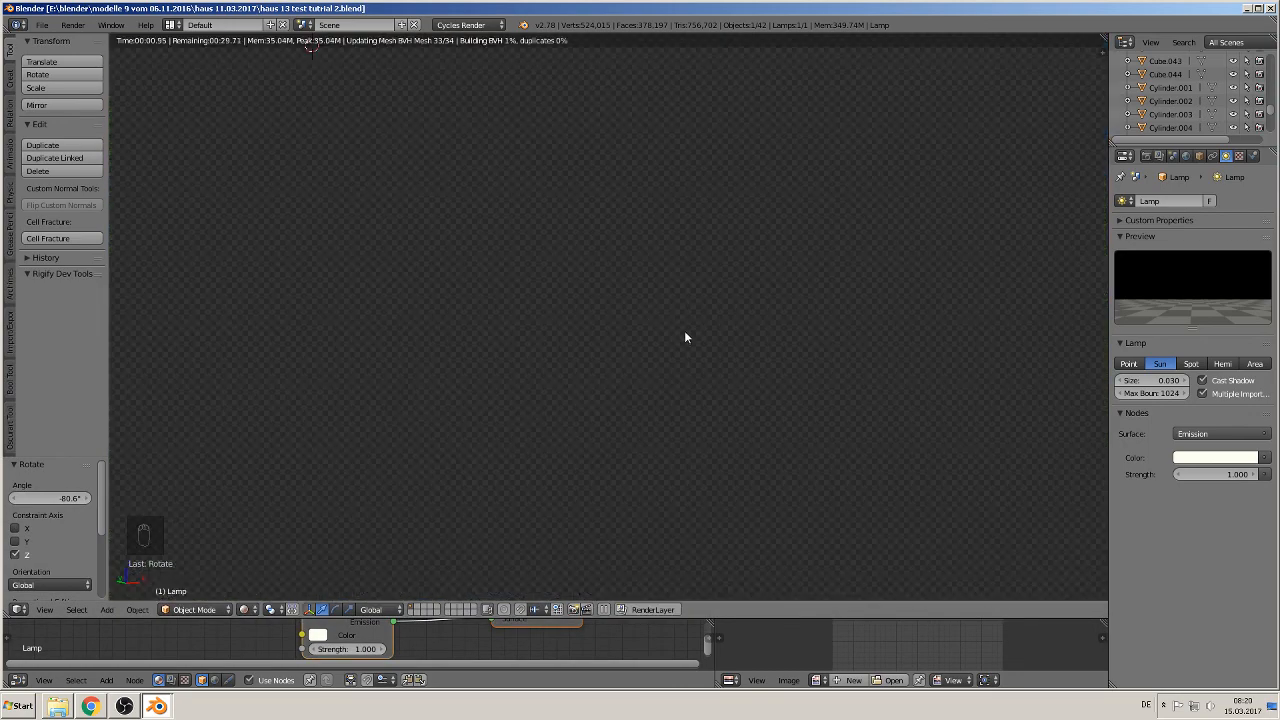